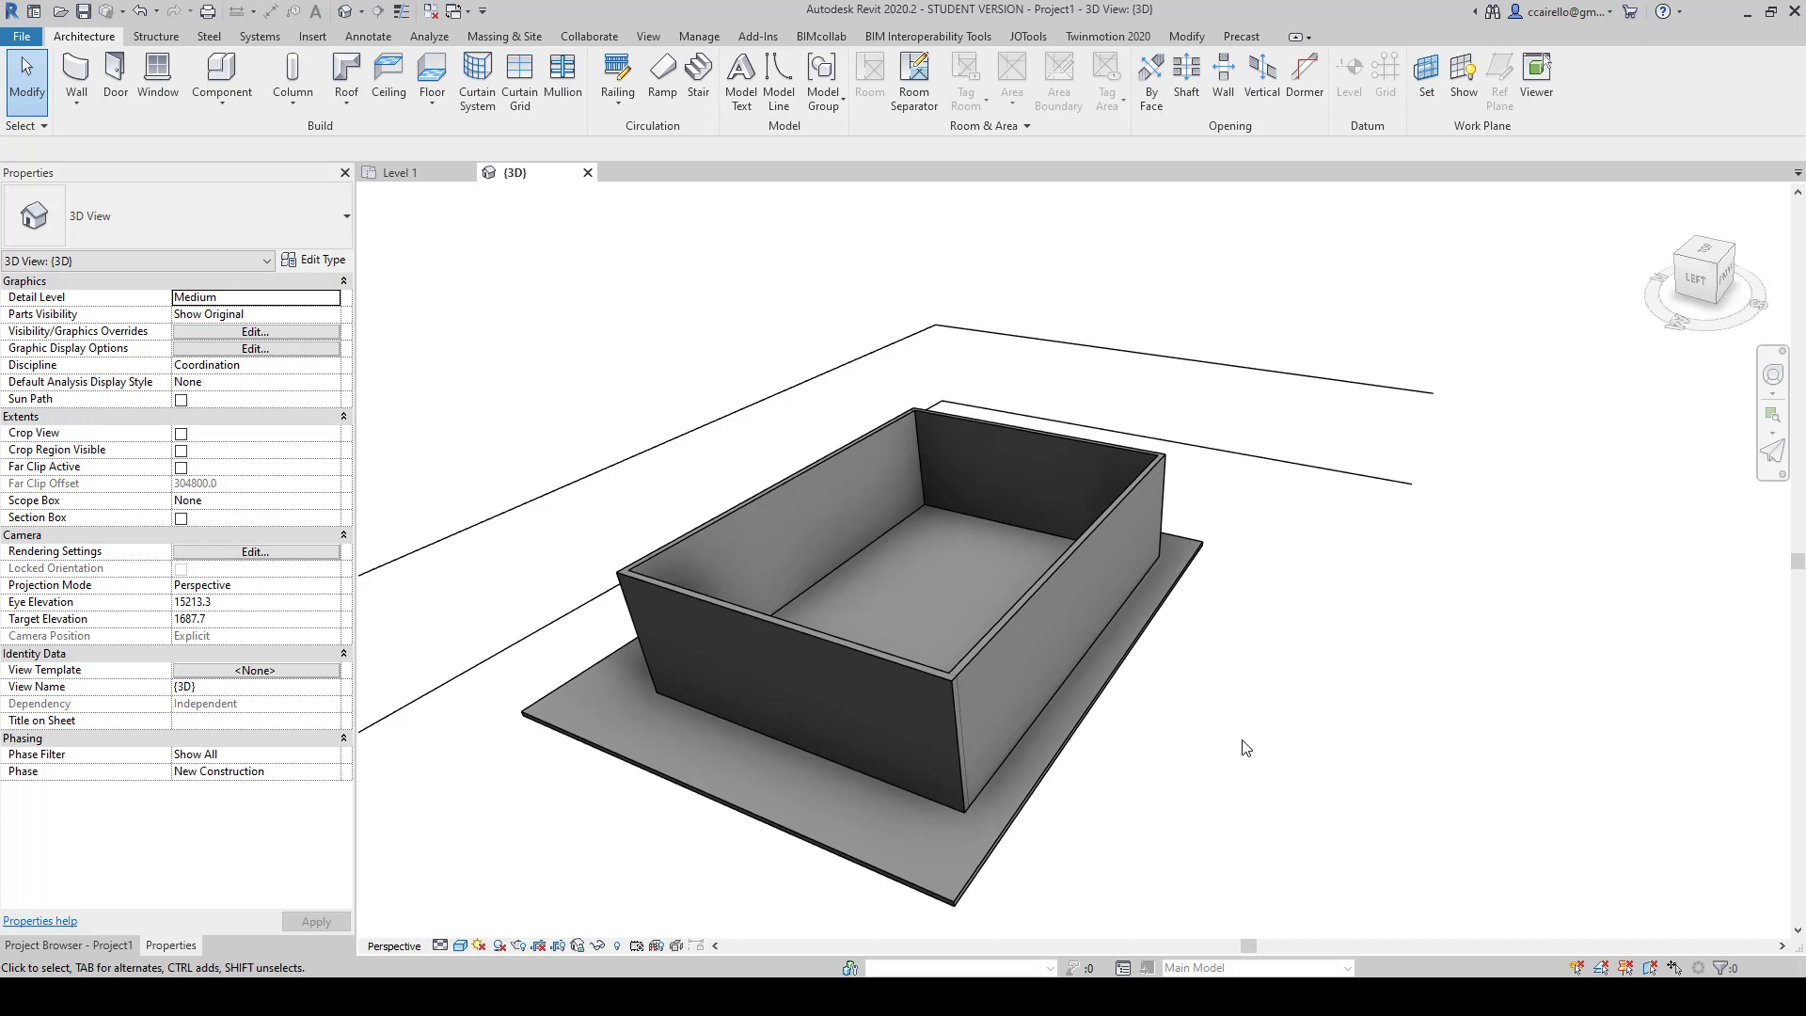
Step: Inspect the properties of the two long walls and the base floor in the 3D model
{"action": "left_click", "coordinate": [1069, 552]}
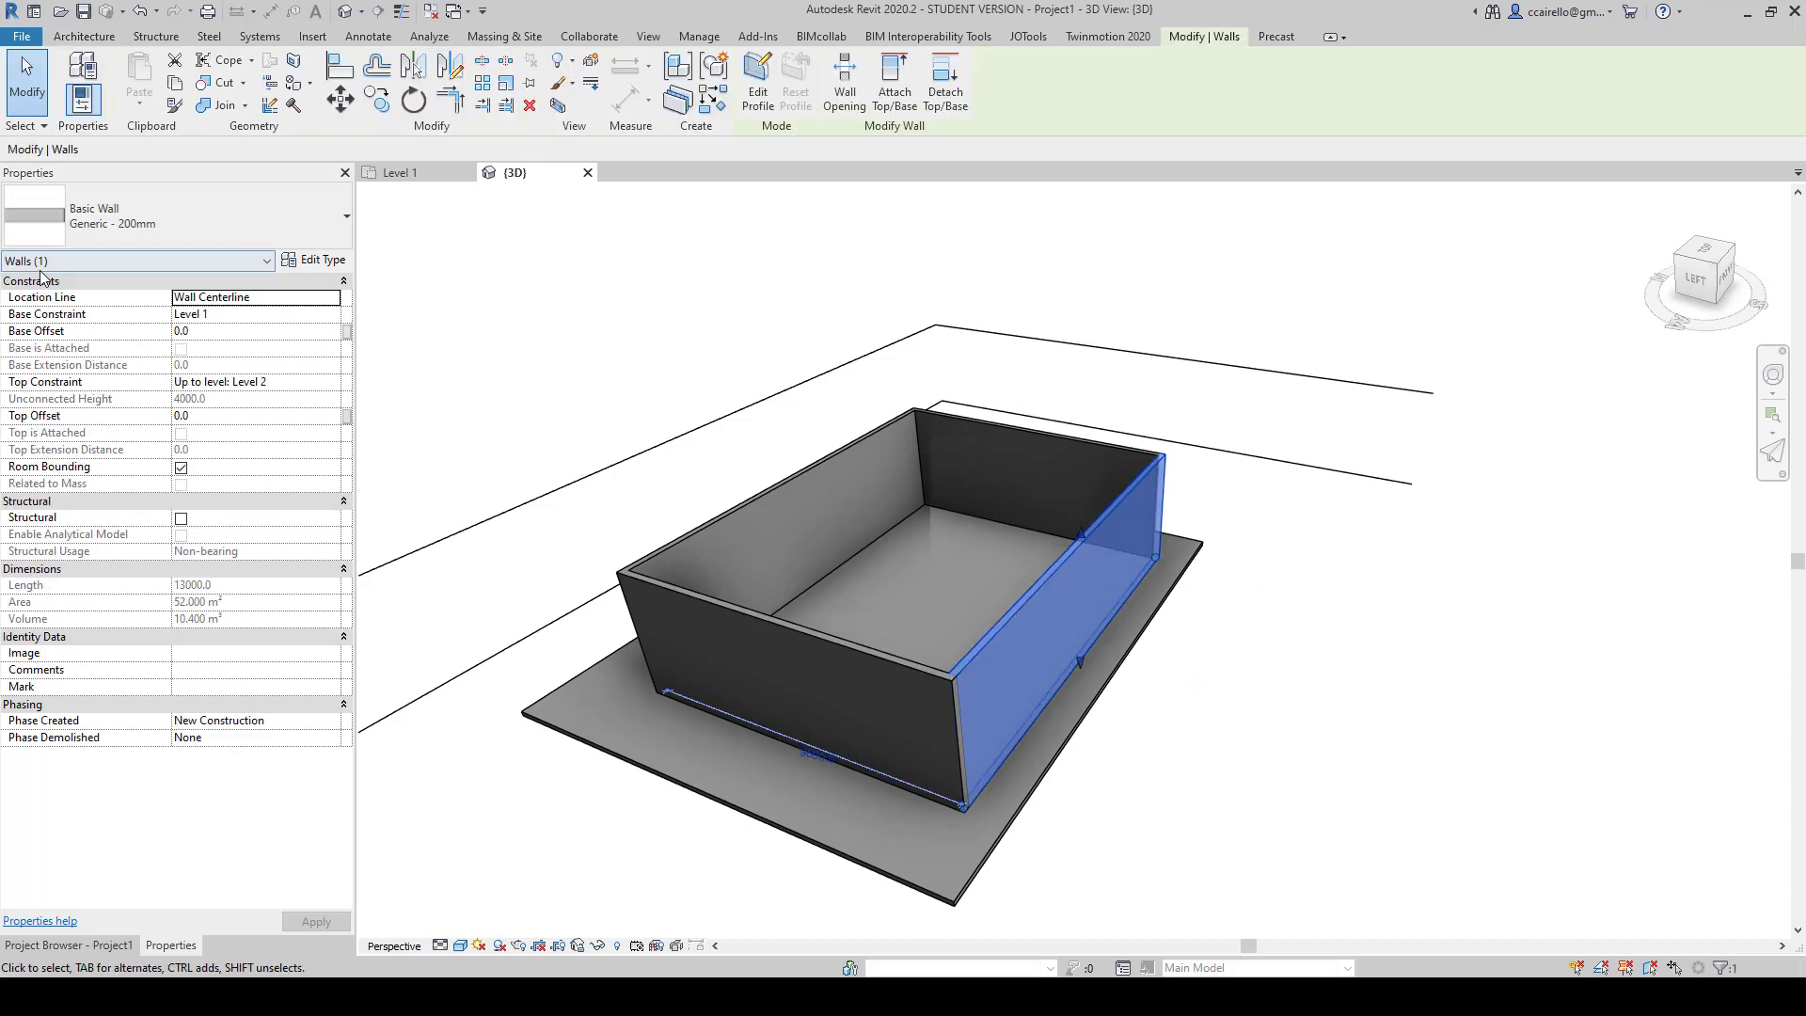
{"action": "left_click", "coordinate": [635, 790]}
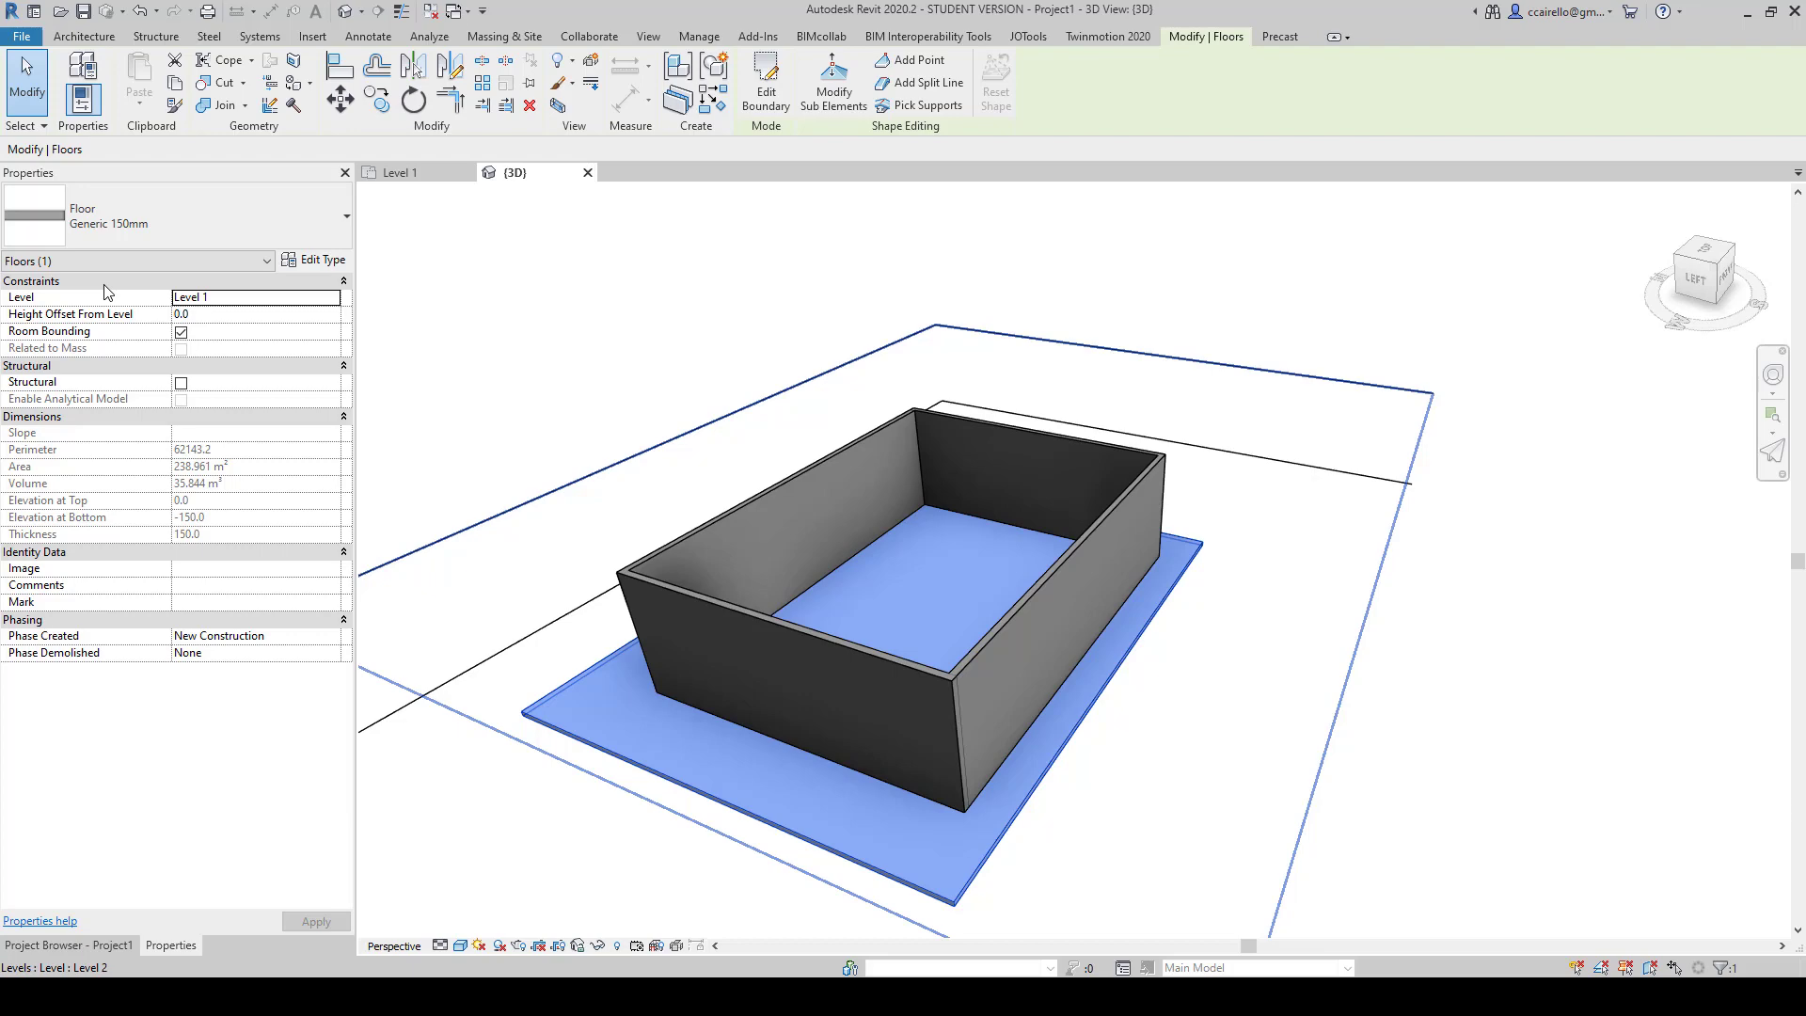
{"action": "left_click", "coordinate": [484, 383]}
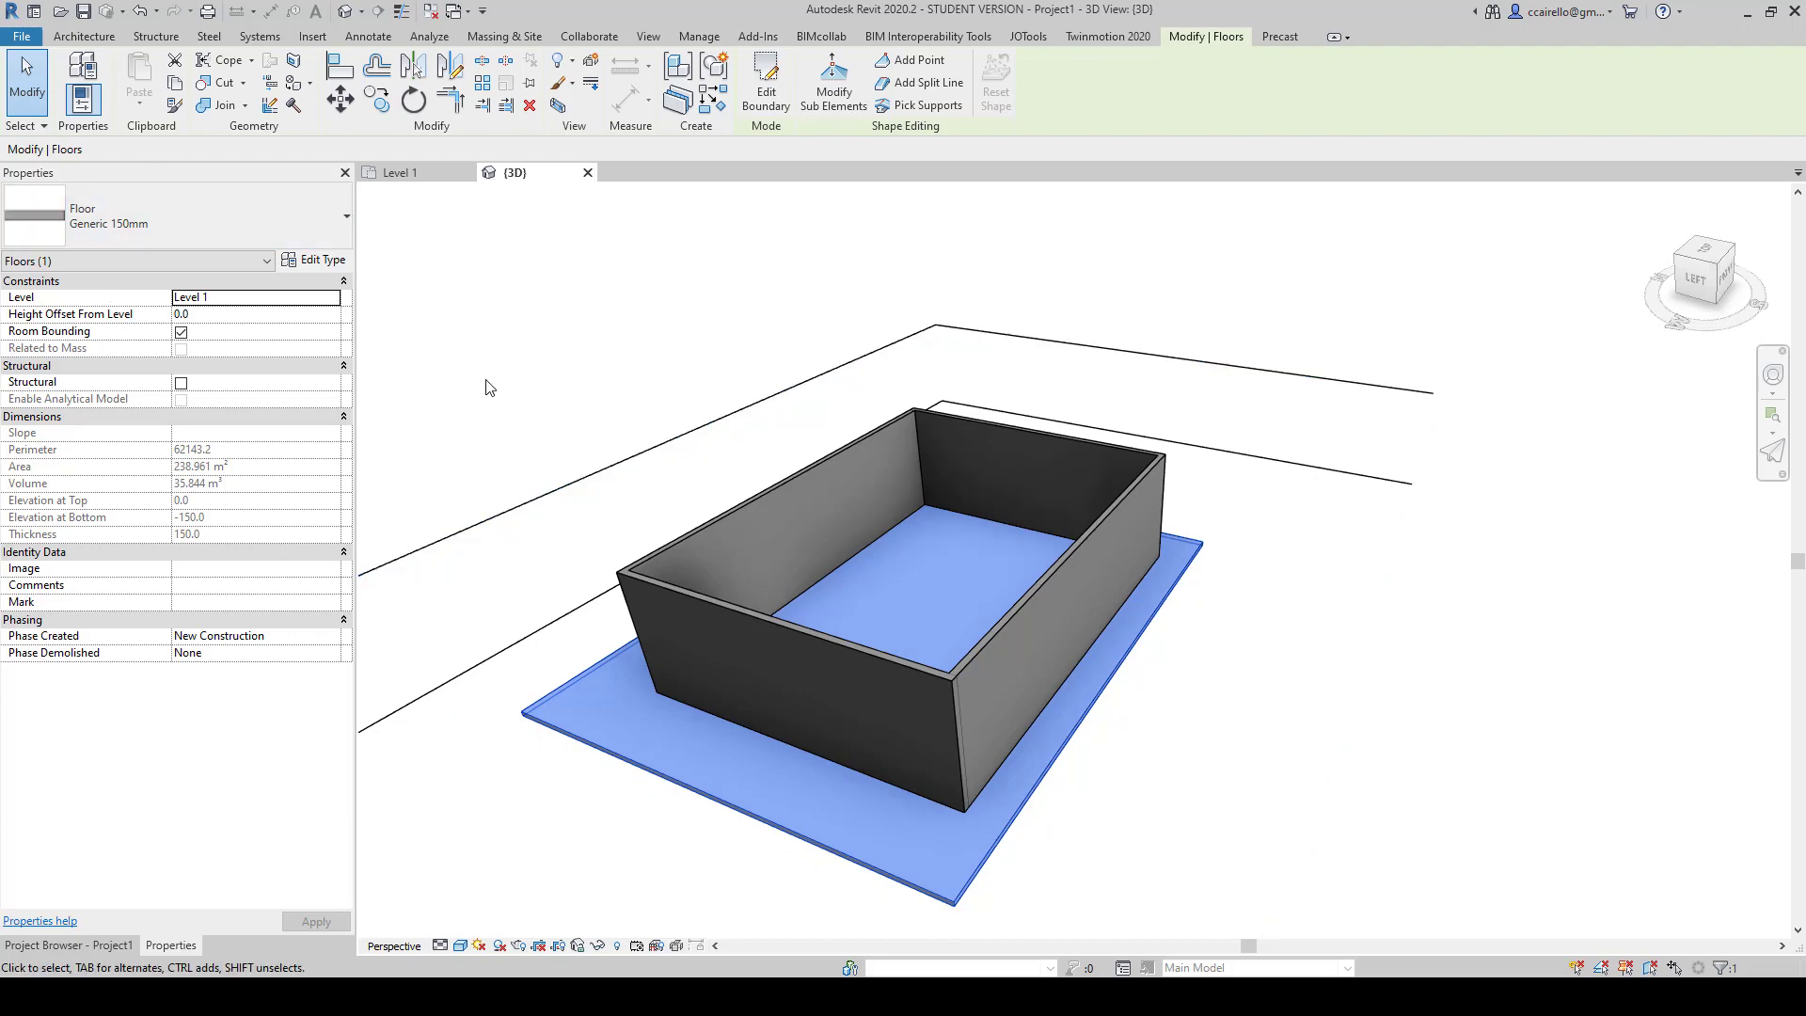
{"action": "left_click", "coordinate": [709, 521]}
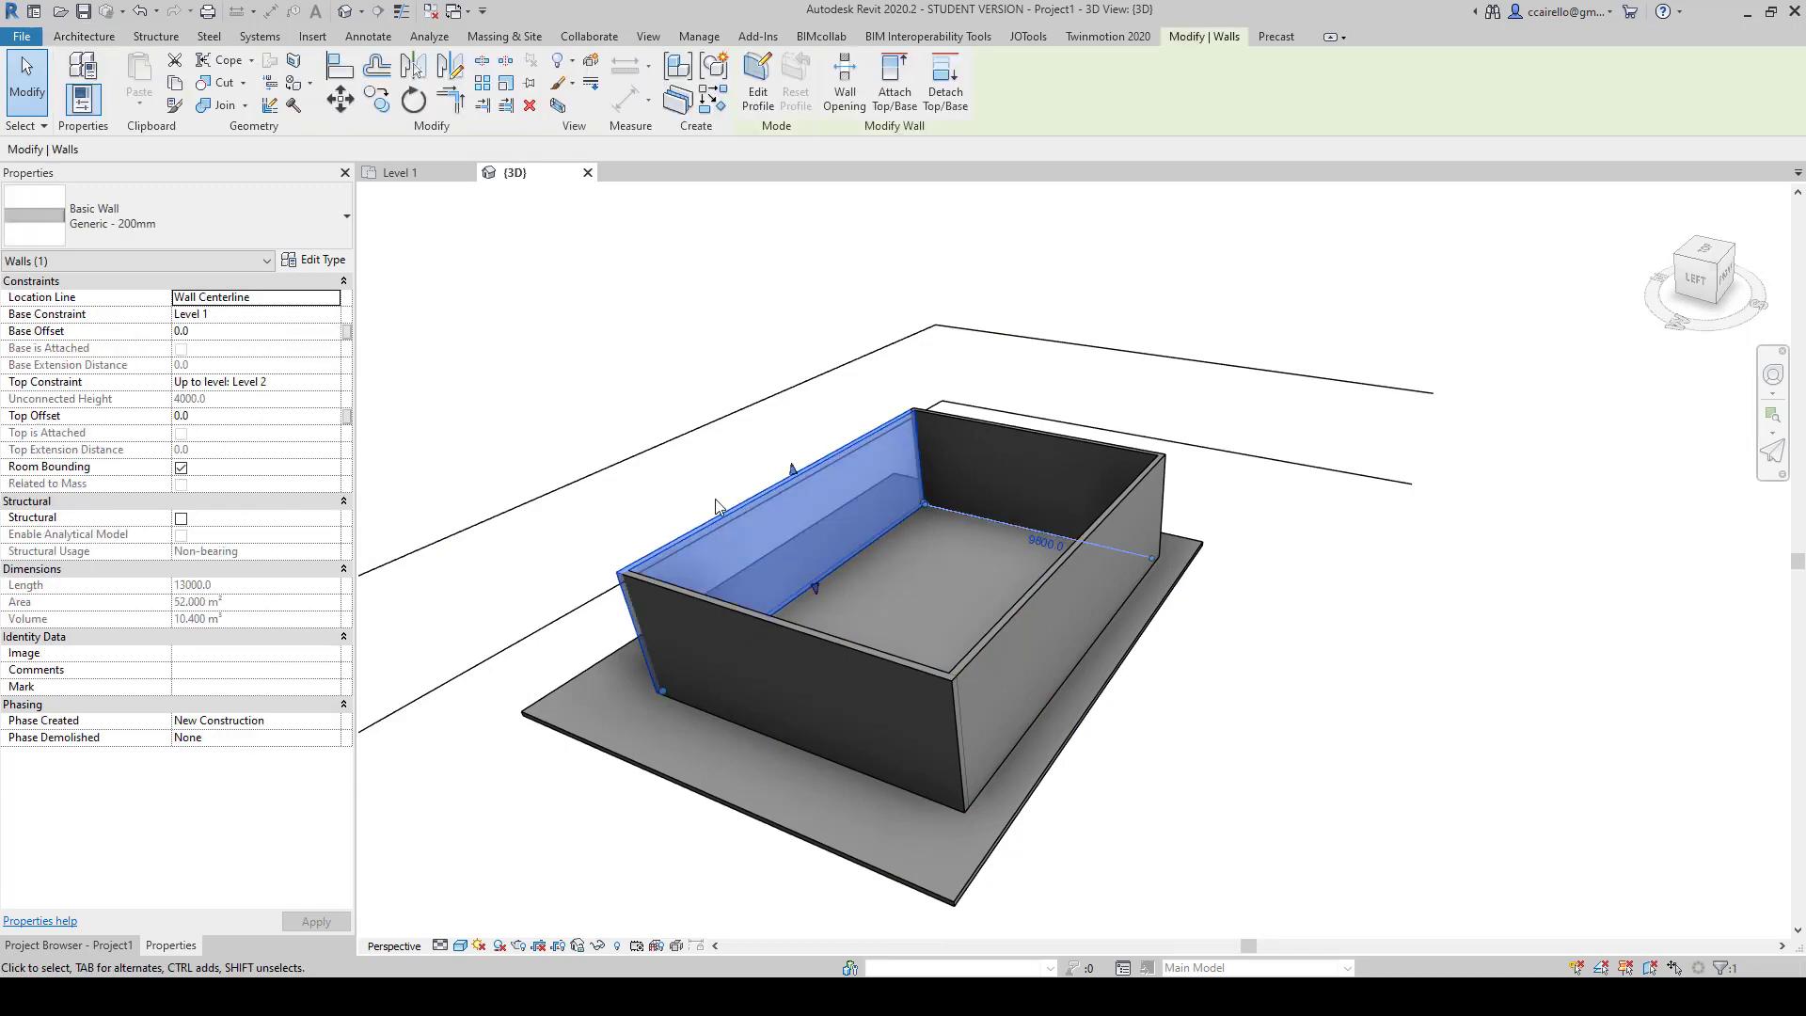
{"action": "left_click", "coordinate": [616, 371]}
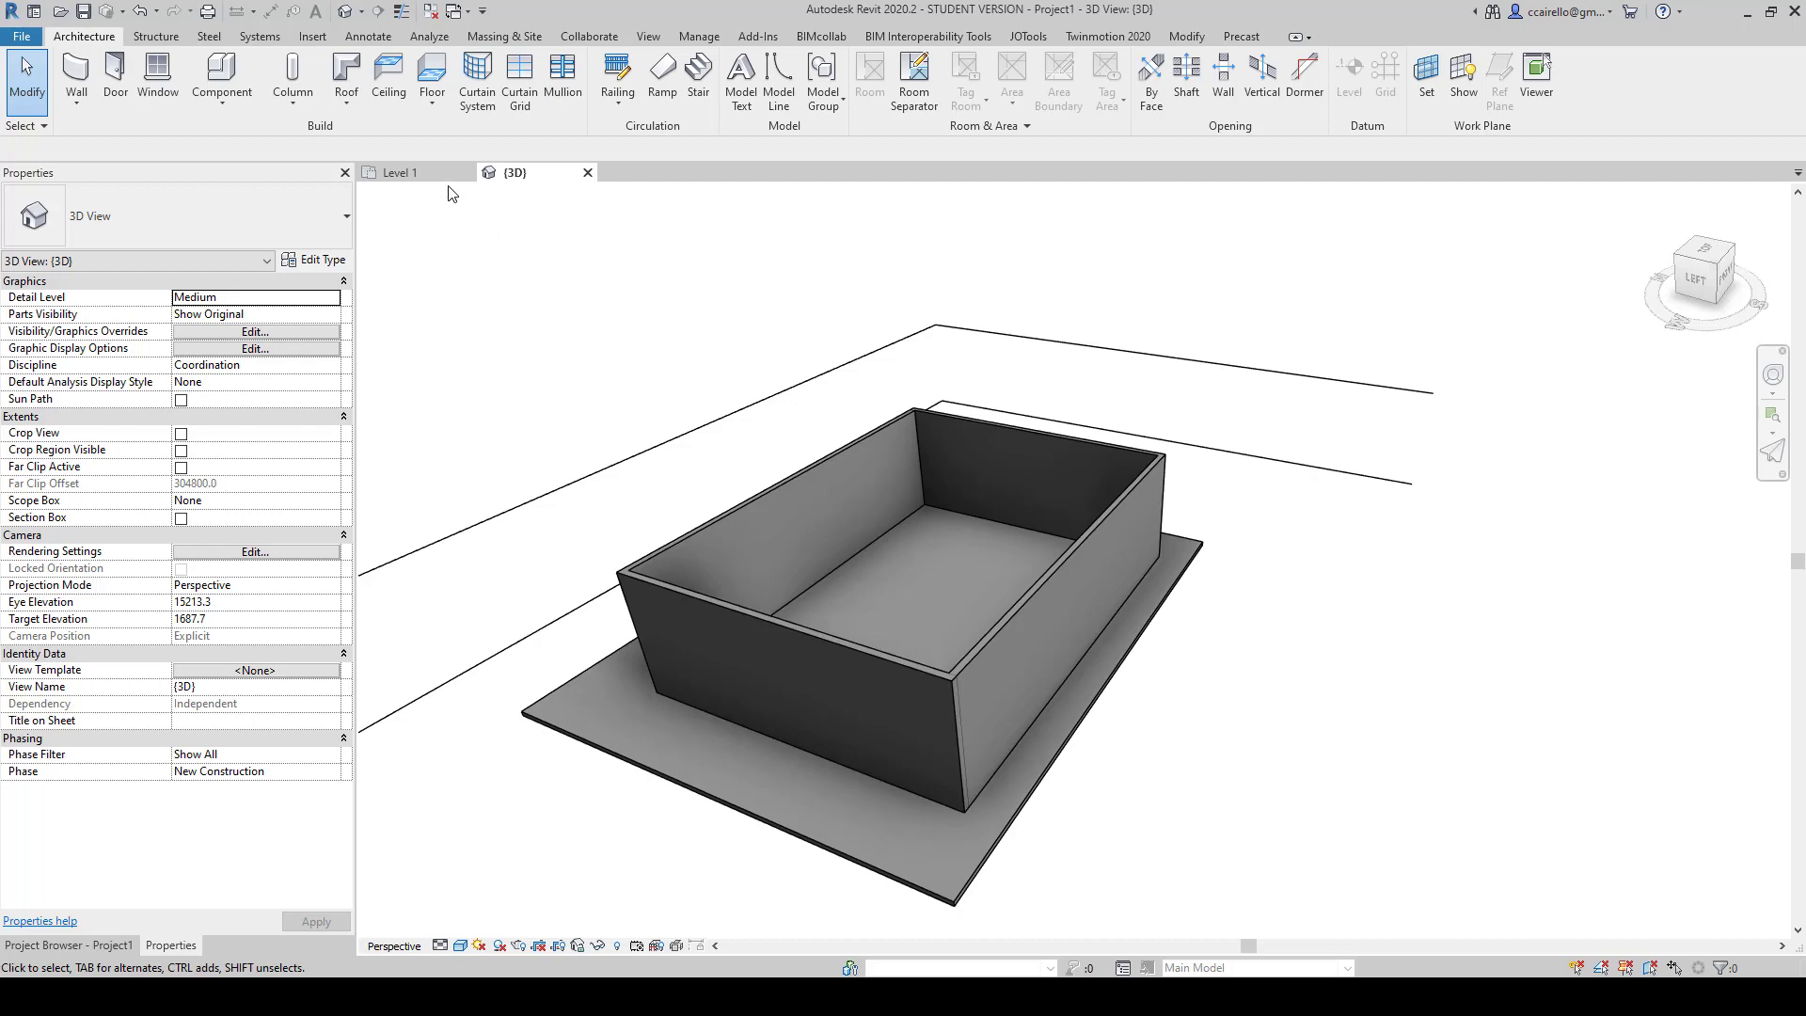
Step: Switch to the Level 1 floor plan and start a new family to choose its template
{"action": "left_click", "coordinate": [404, 173]}
{"action": "scroll", "coordinate": [1112, 543], "scroll_direction": "up", "scroll_amount": 1}
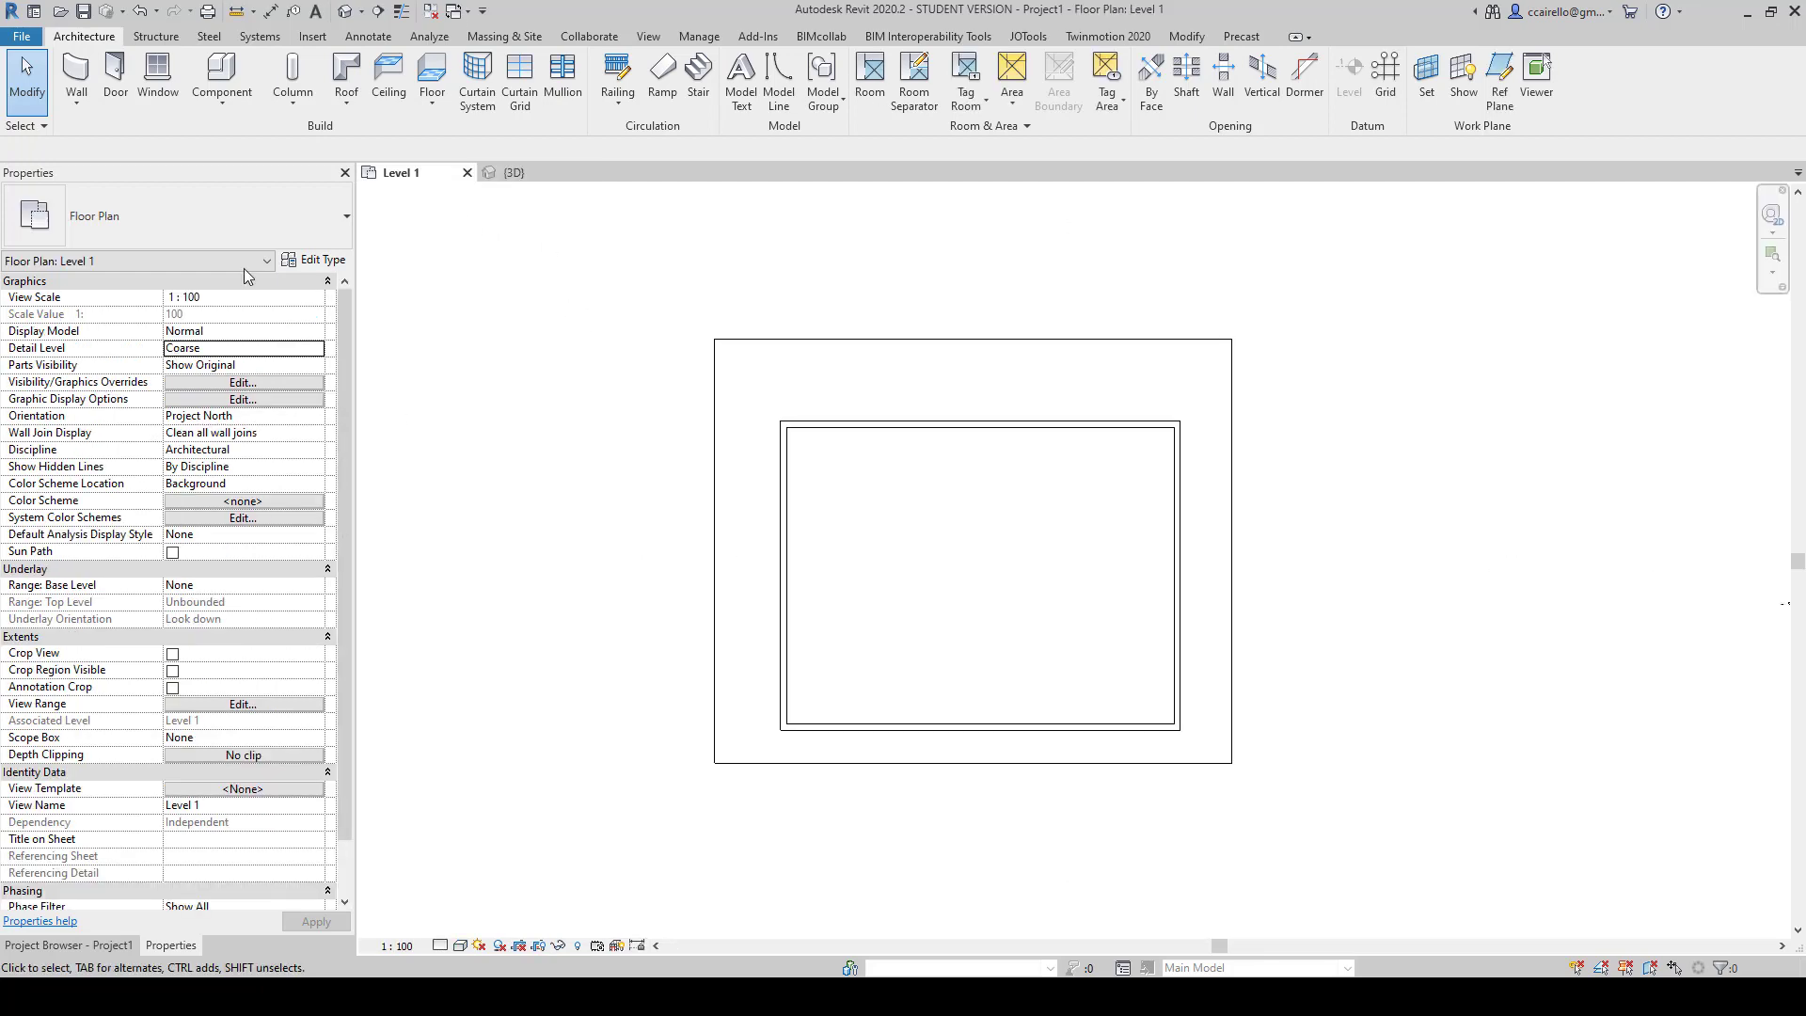
{"action": "left_click", "coordinate": [23, 37]}
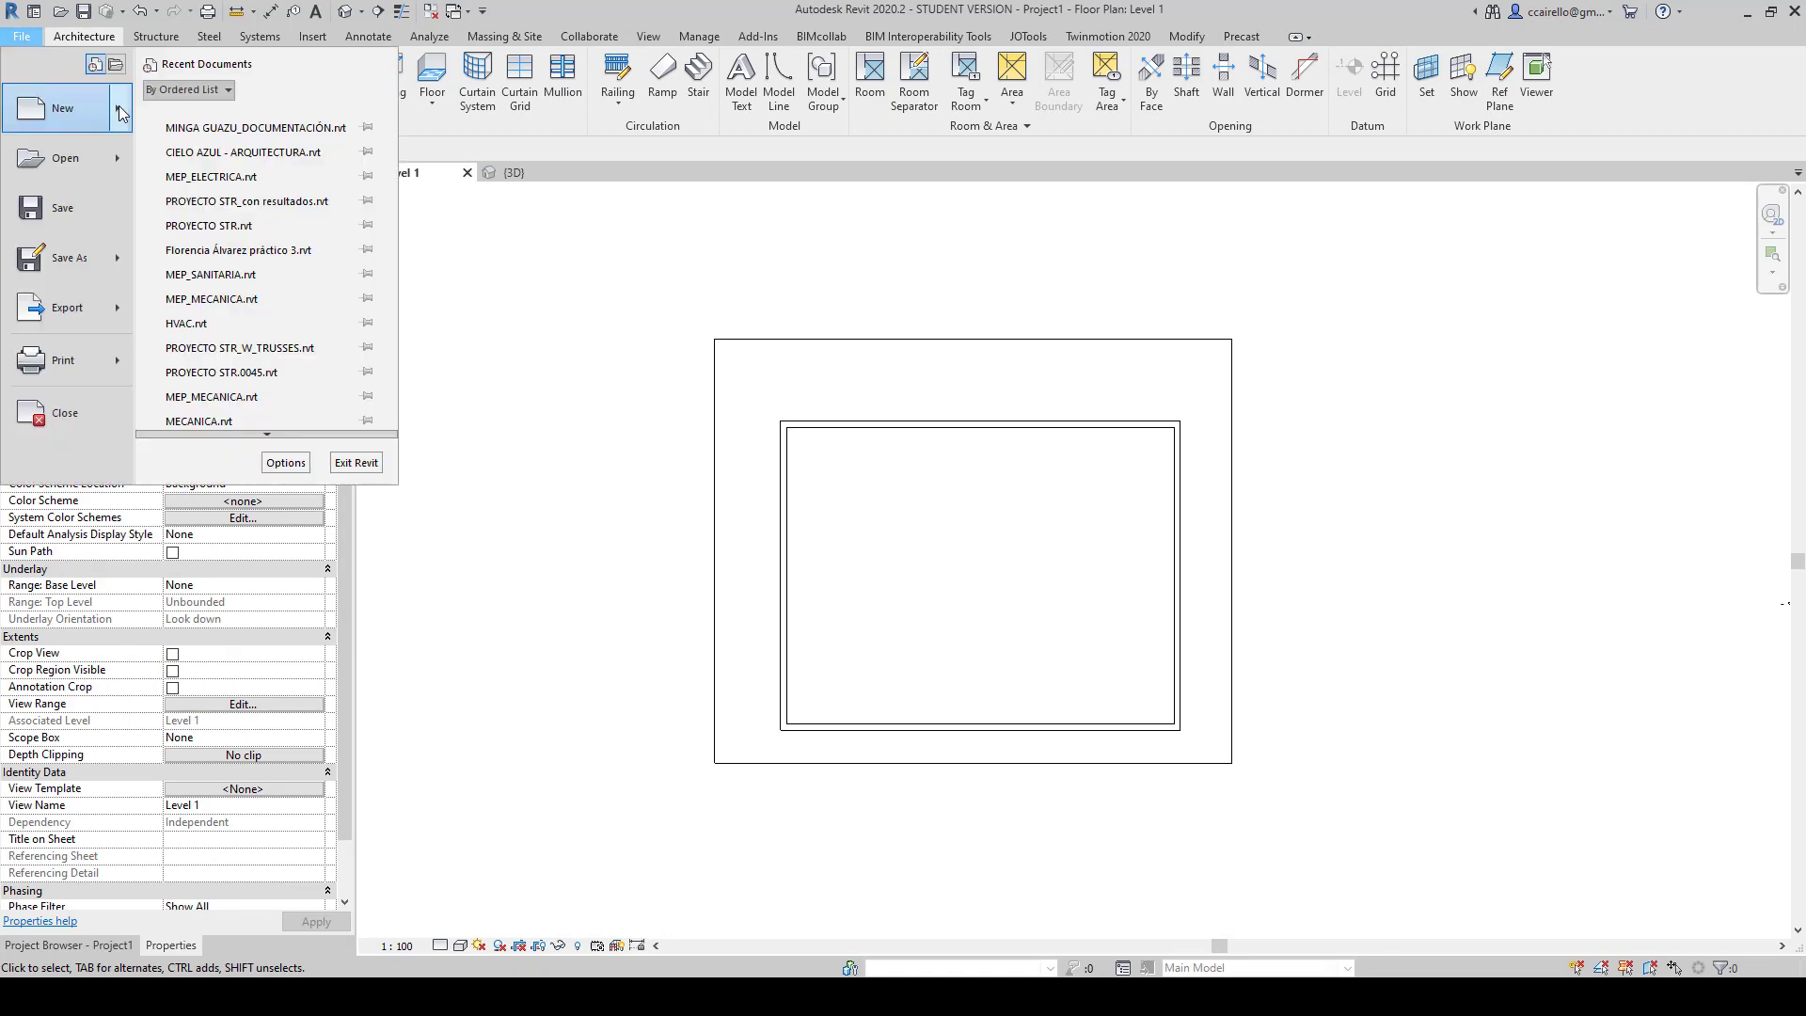
{"action": "left_click", "coordinate": [233, 171]}
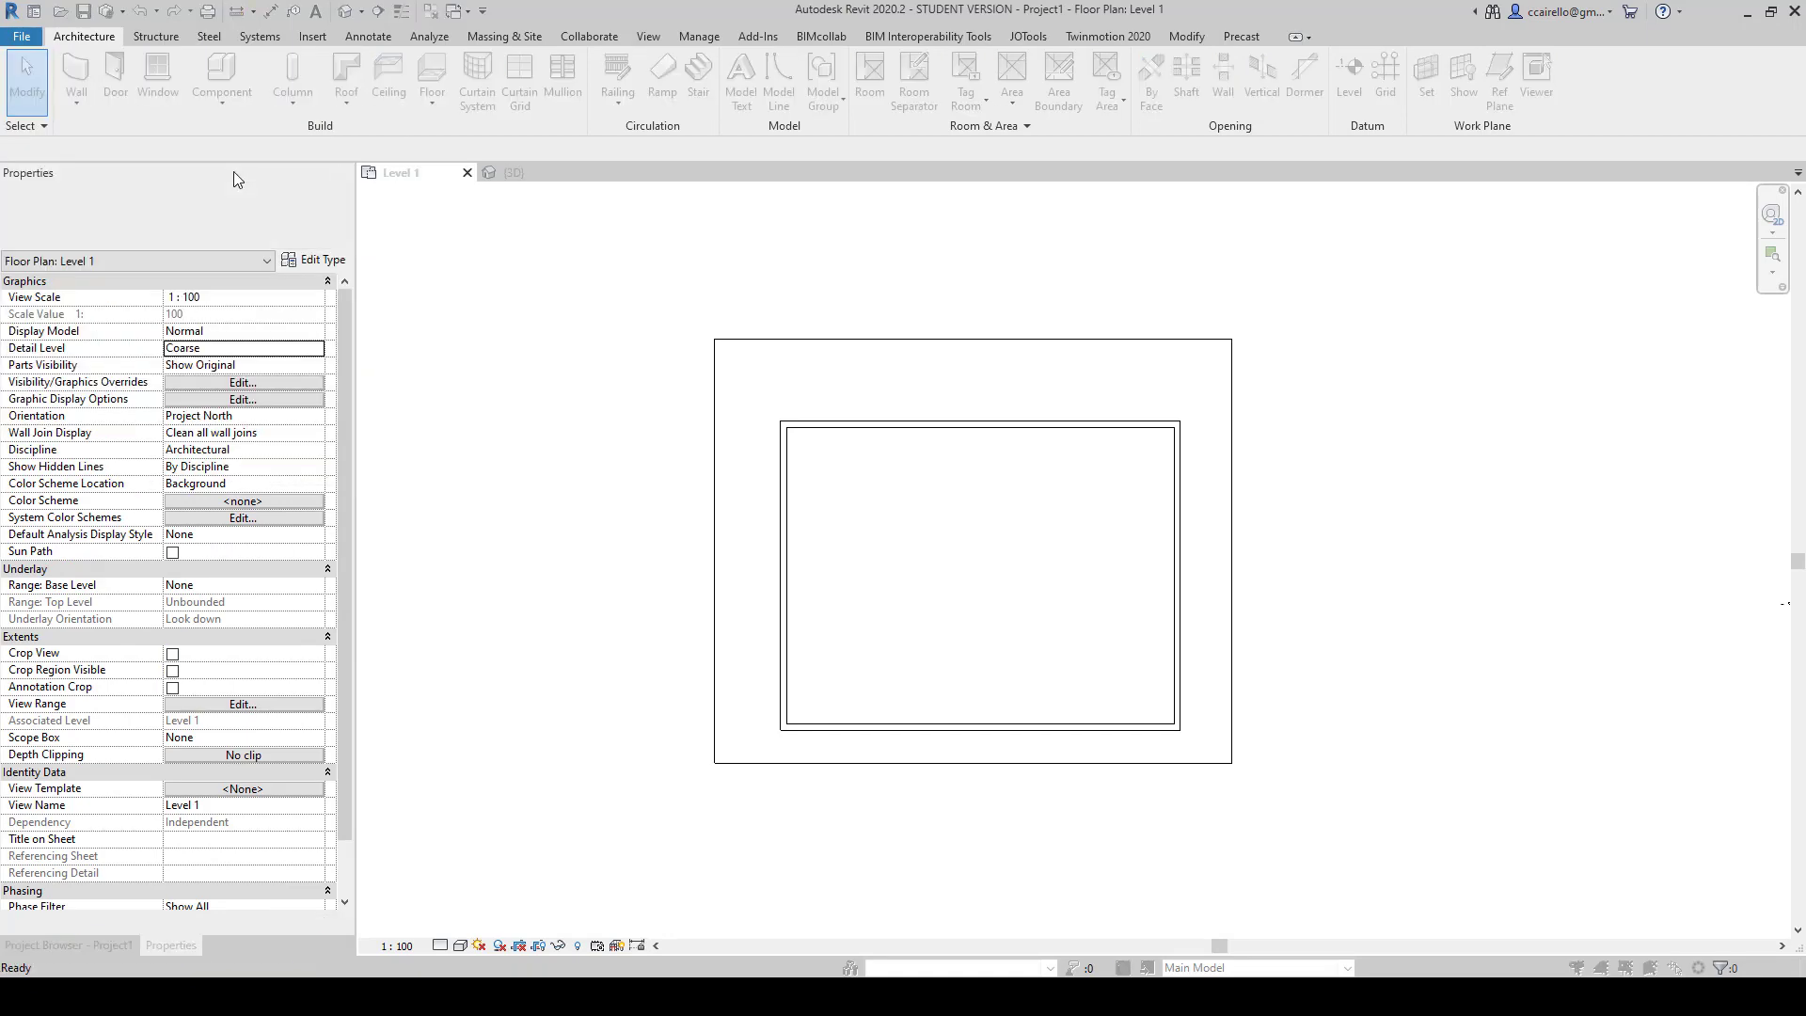
{"action": "left_click", "coordinate": [1136, 291]}
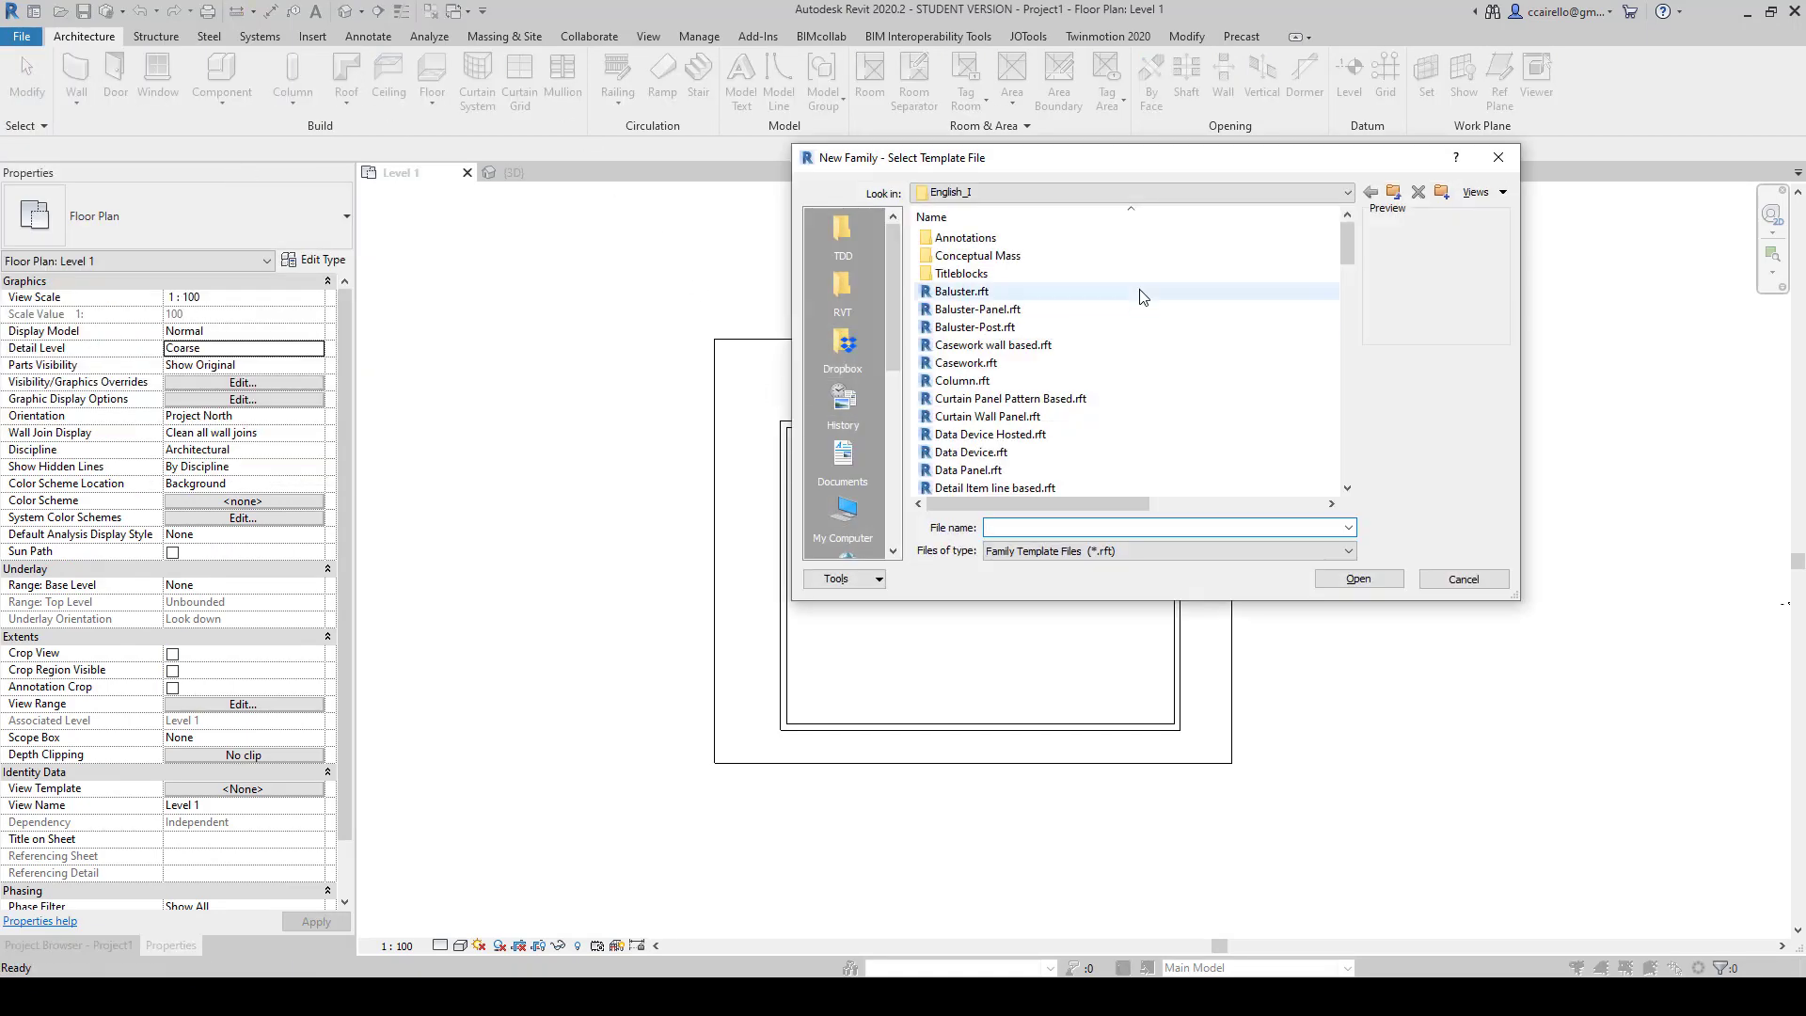
{"action": "left_click_drag", "start_coordinate": [1155, 165], "coordinate": [1014, 312]}
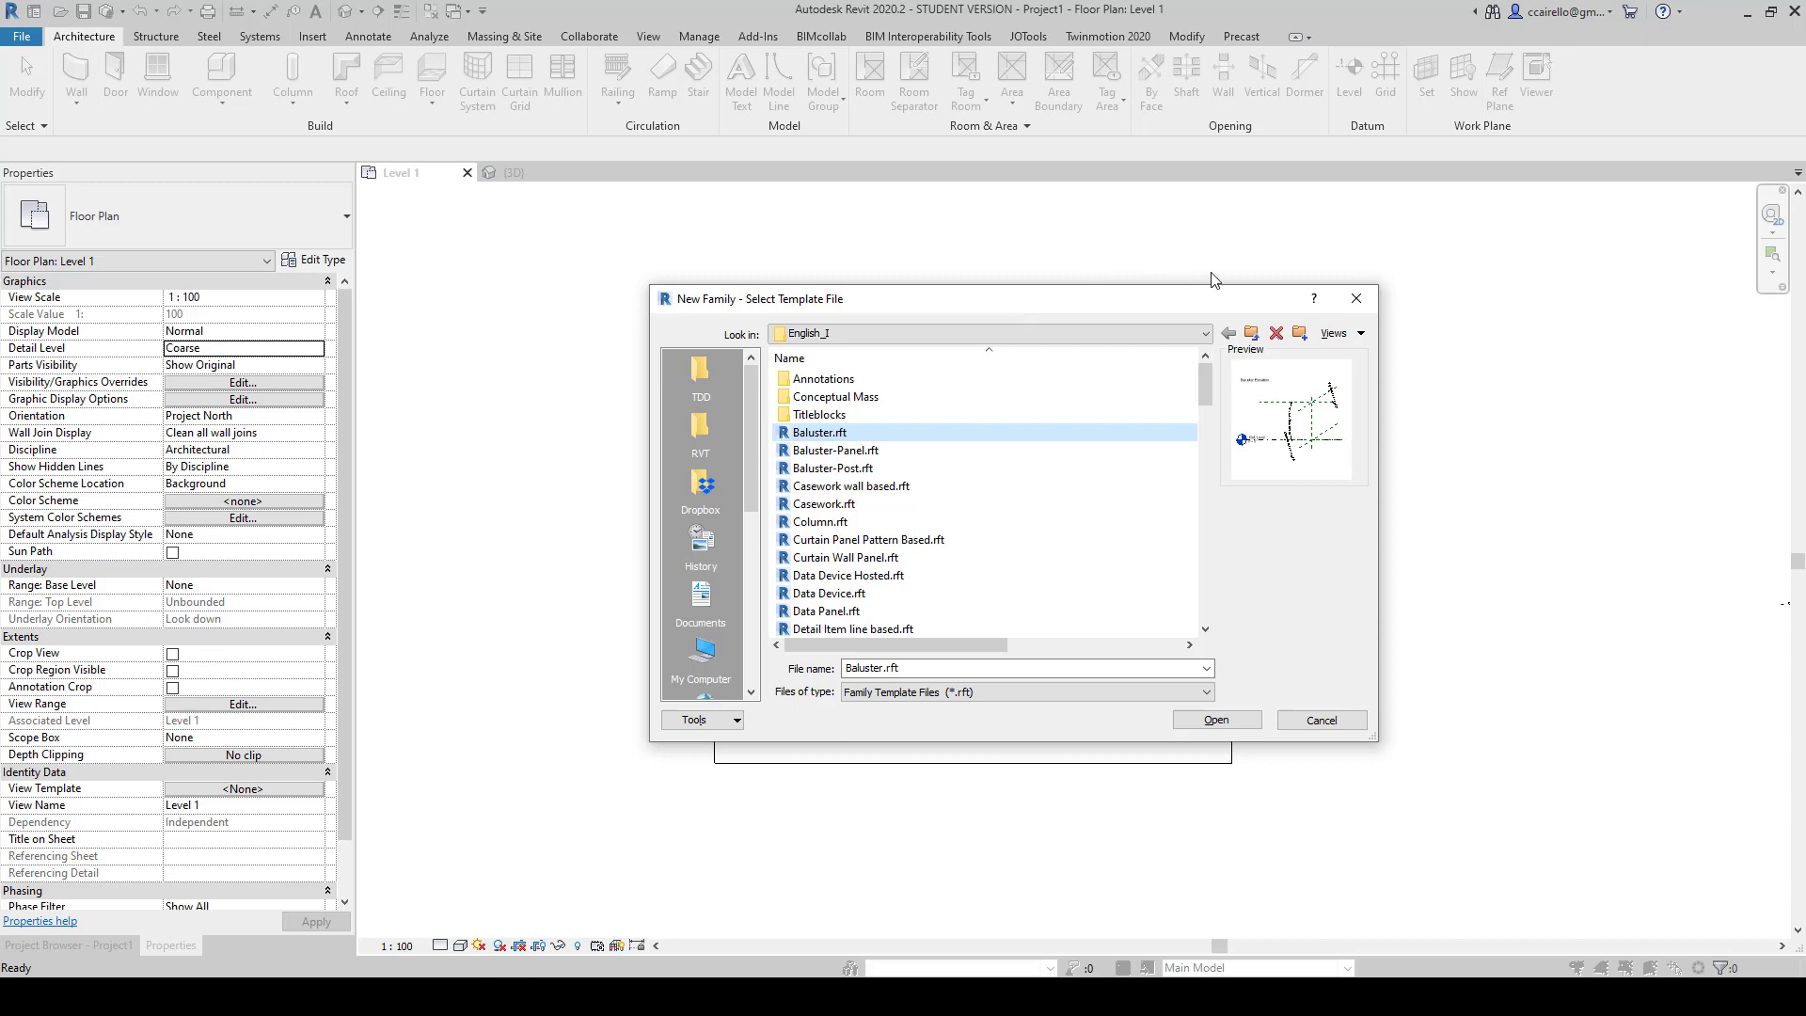
Step: Change the template location from the English_I folder to the English folder with the metric templates
{"action": "left_click", "coordinate": [1251, 333]}
{"action": "double_click", "coordinate": [815, 415]}
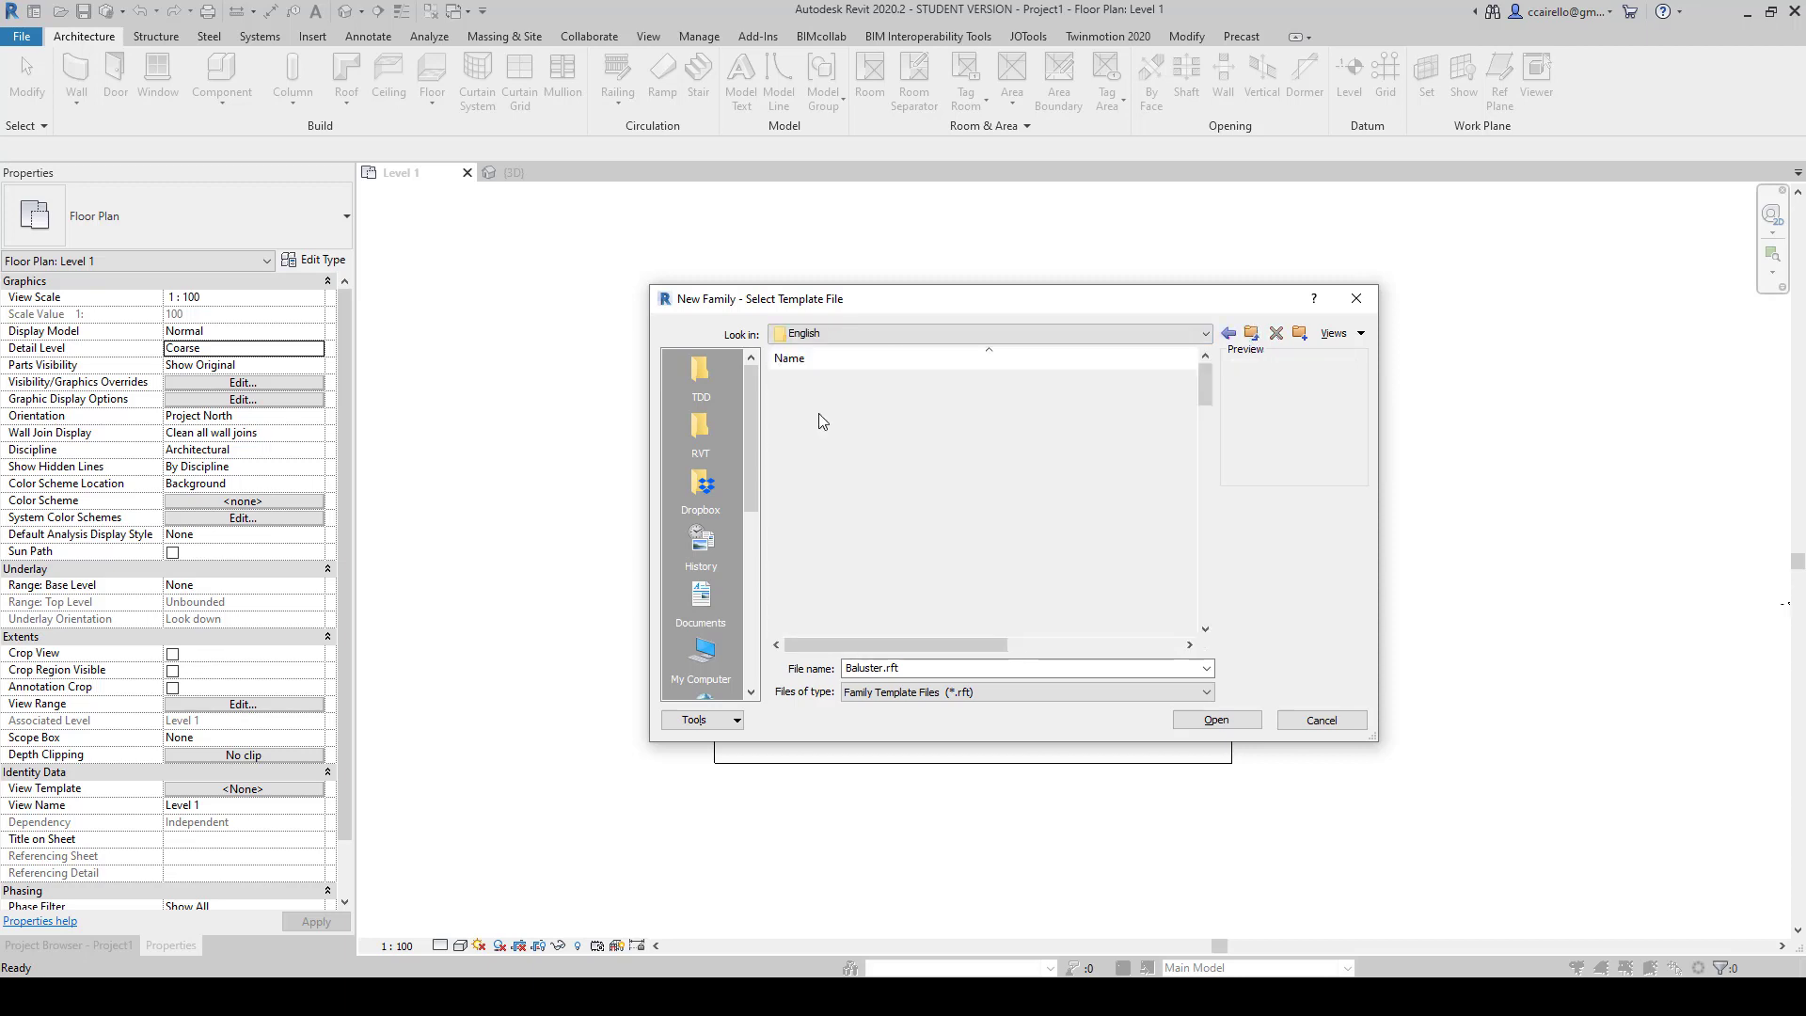
{"action": "left_click", "coordinate": [839, 416]}
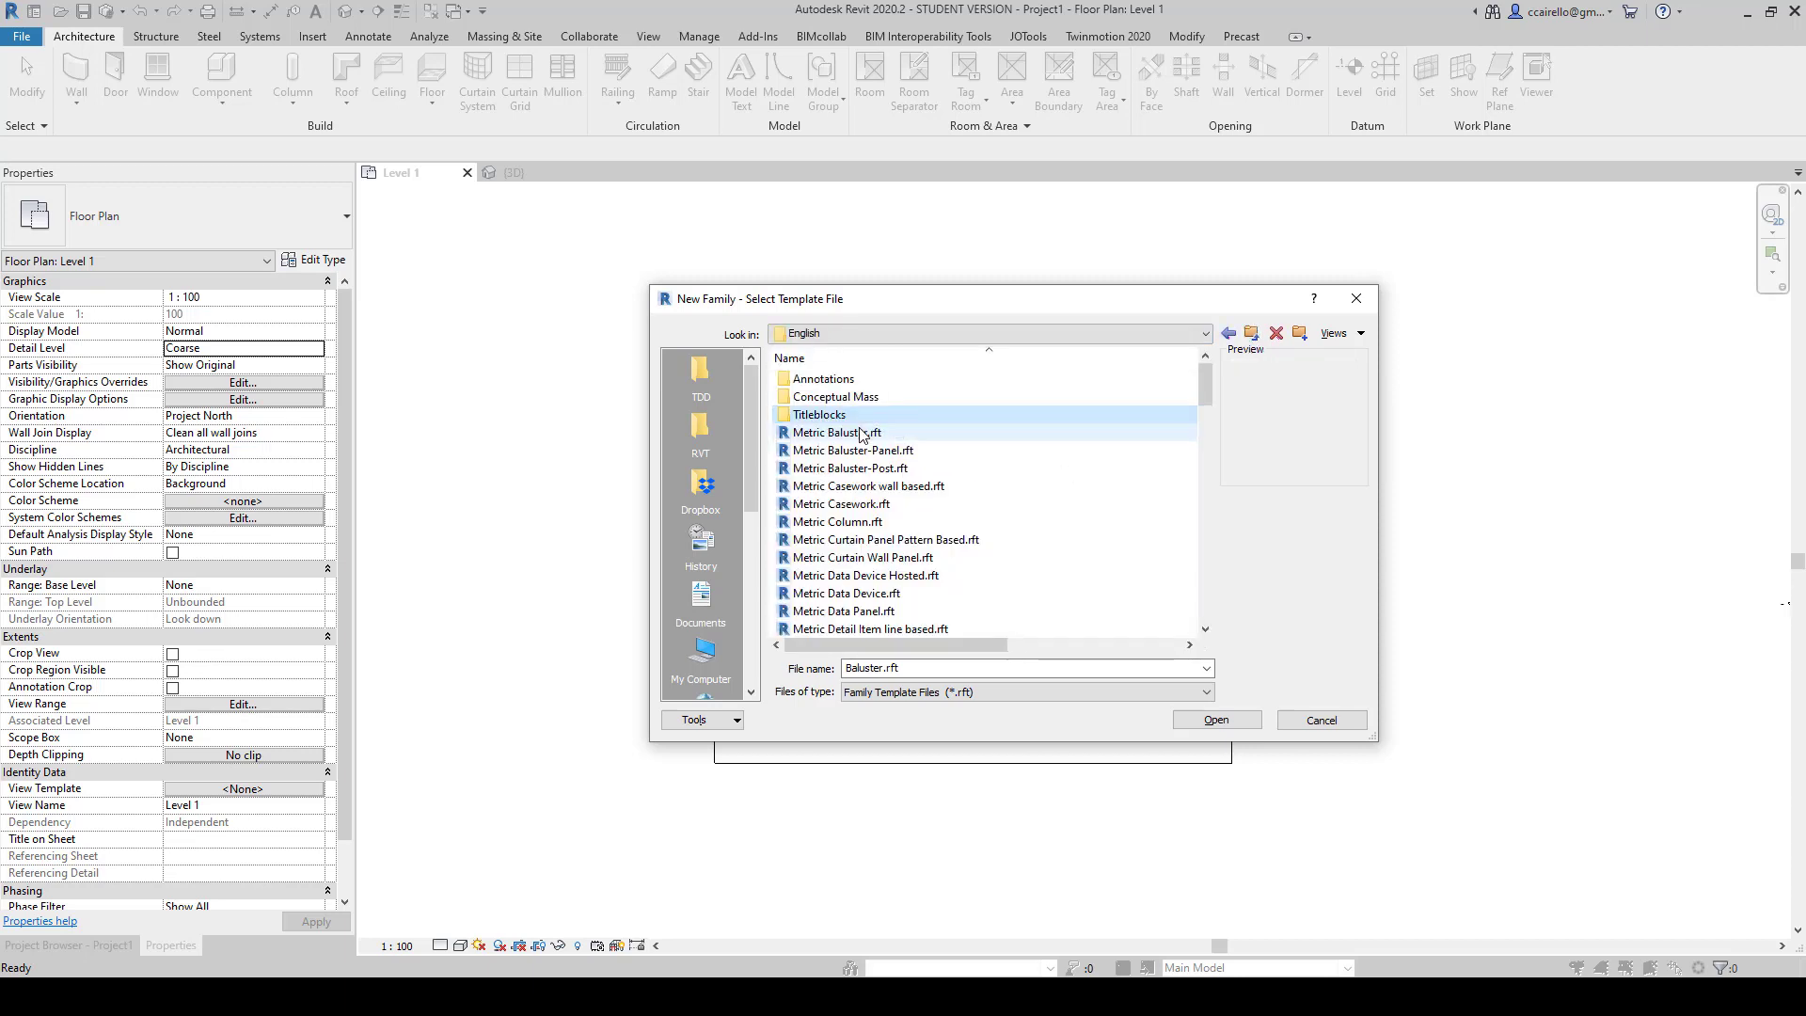
Step: Preview the Metric Baluster, Metric Window and Metric Spot Lighting Fixture family templates
{"action": "left_click", "coordinate": [862, 434]}
{"action": "scroll", "coordinate": [903, 470], "scroll_direction": "down", "scroll_amount": 10}
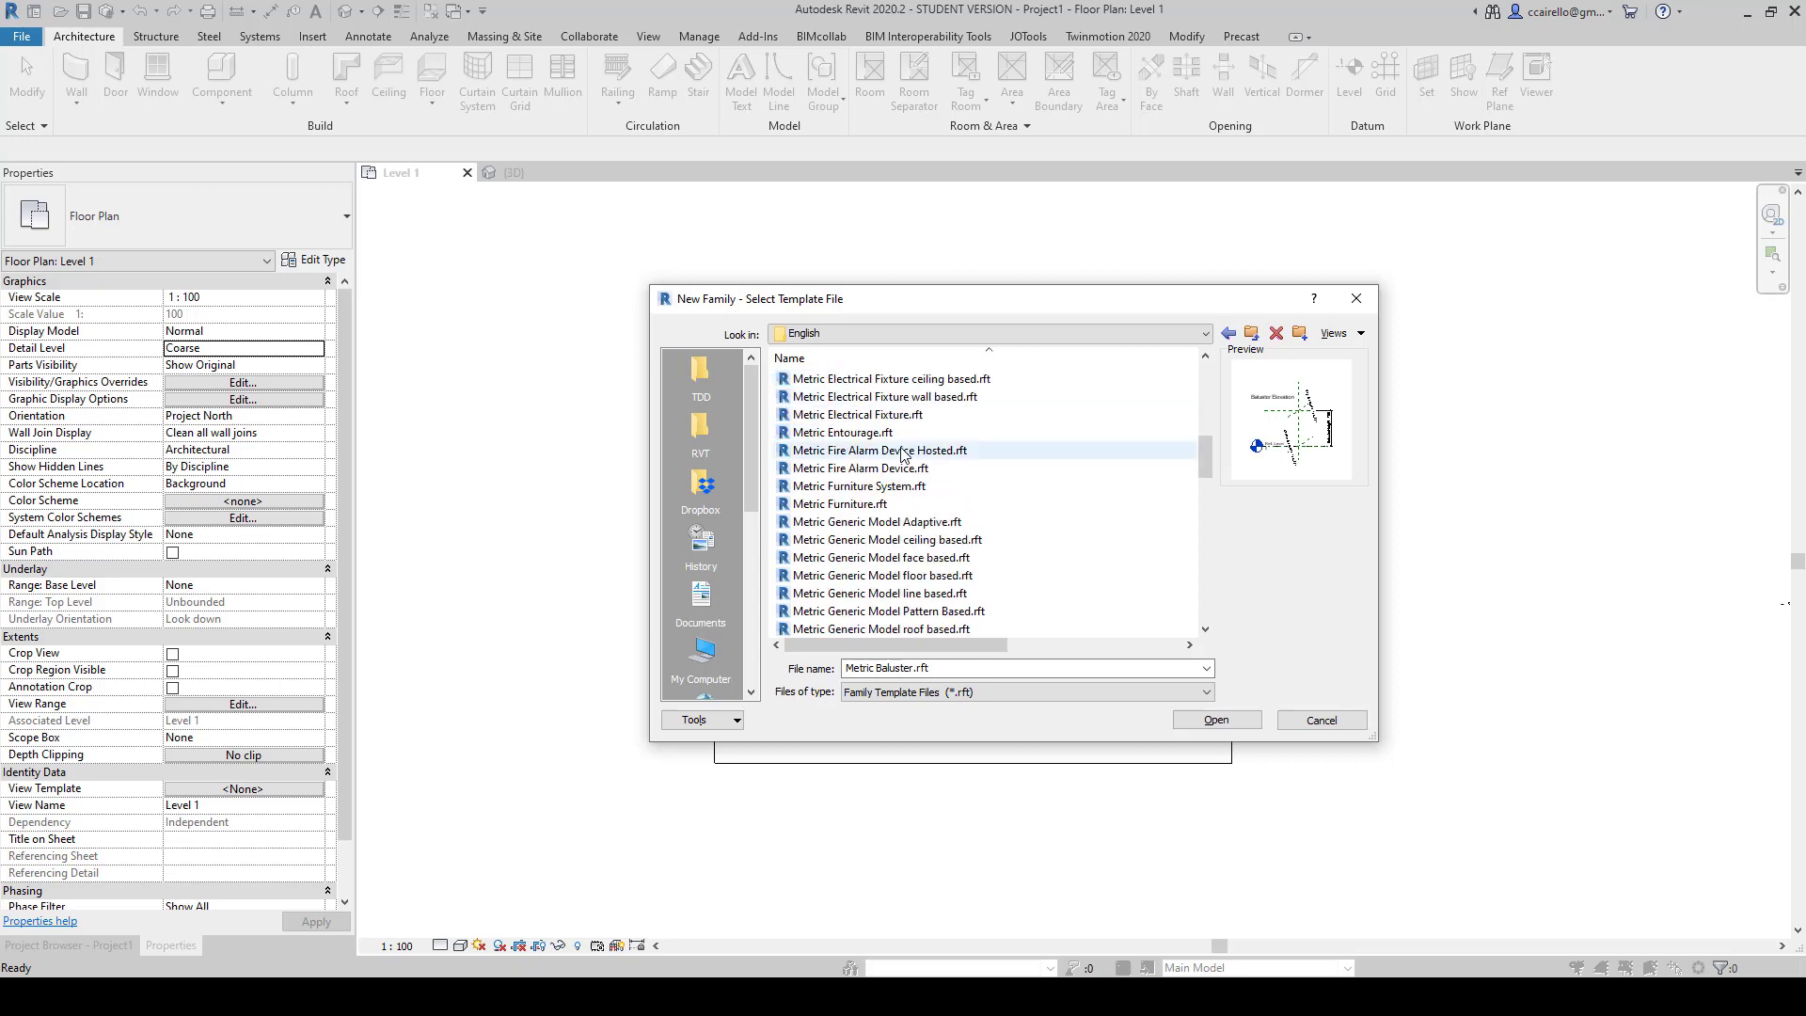
{"action": "scroll", "coordinate": [909, 501], "scroll_direction": "down", "scroll_amount": 10}
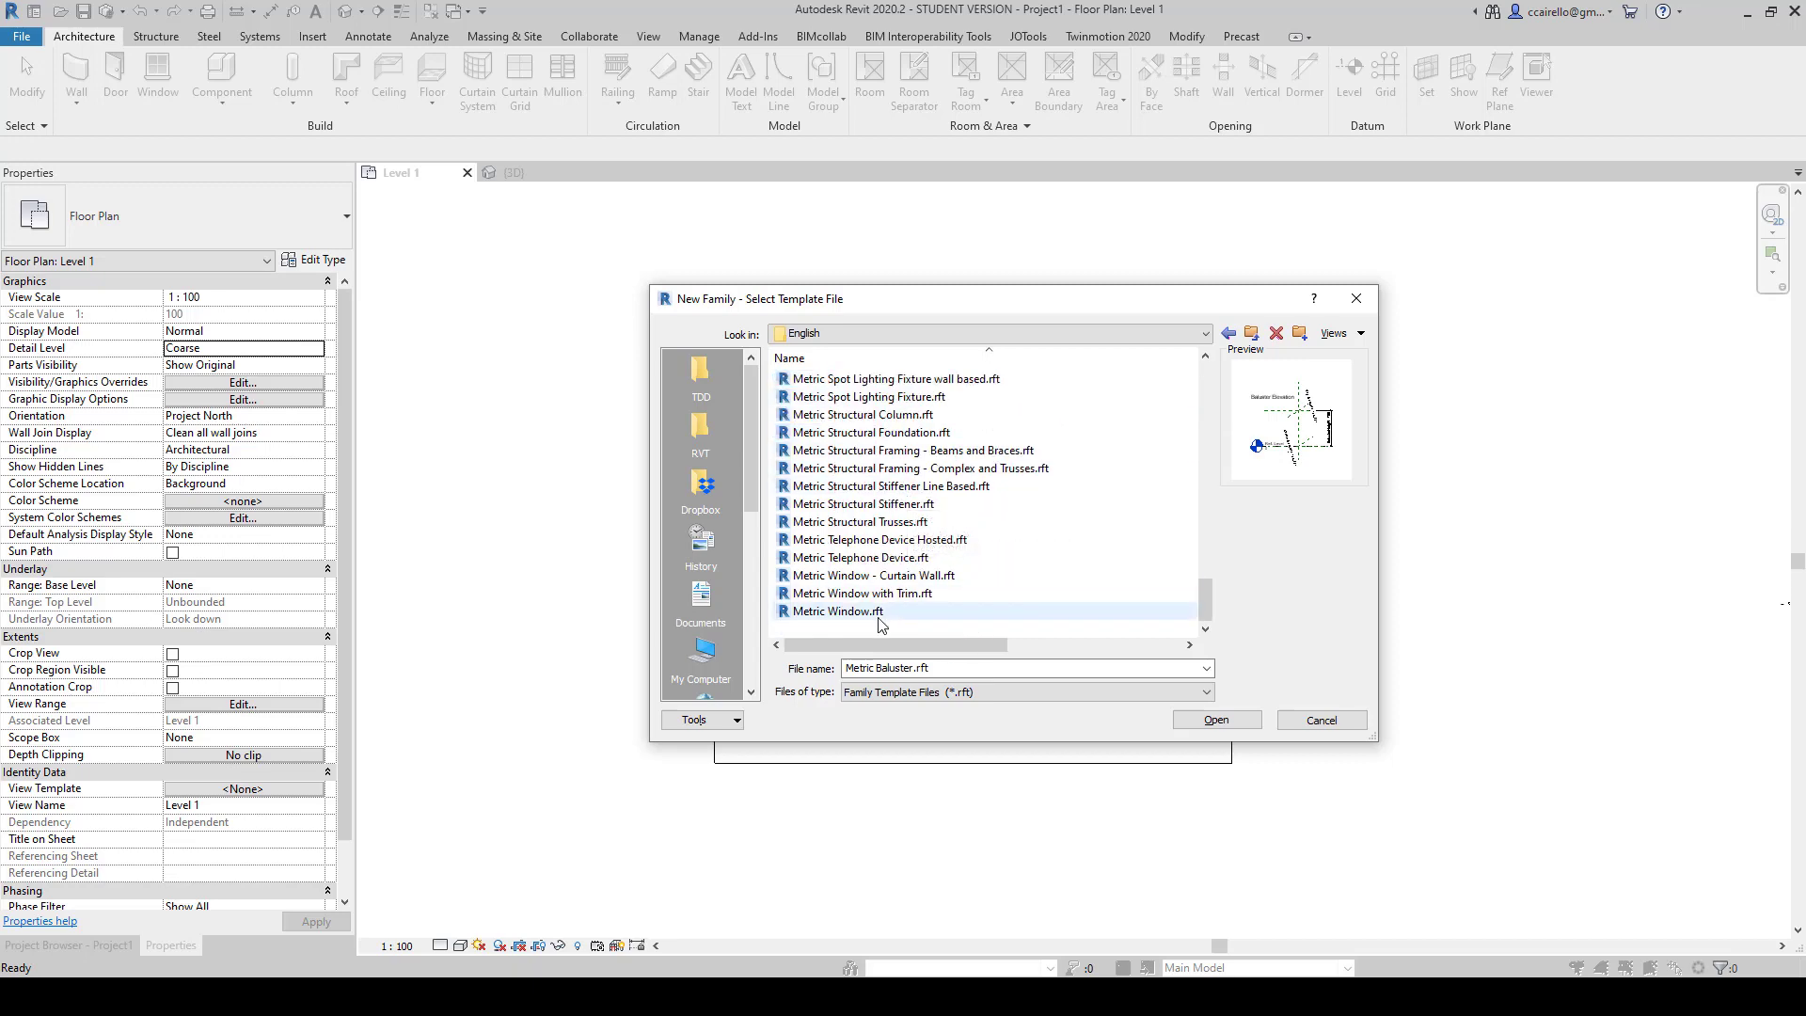
{"action": "left_click", "coordinate": [876, 616]}
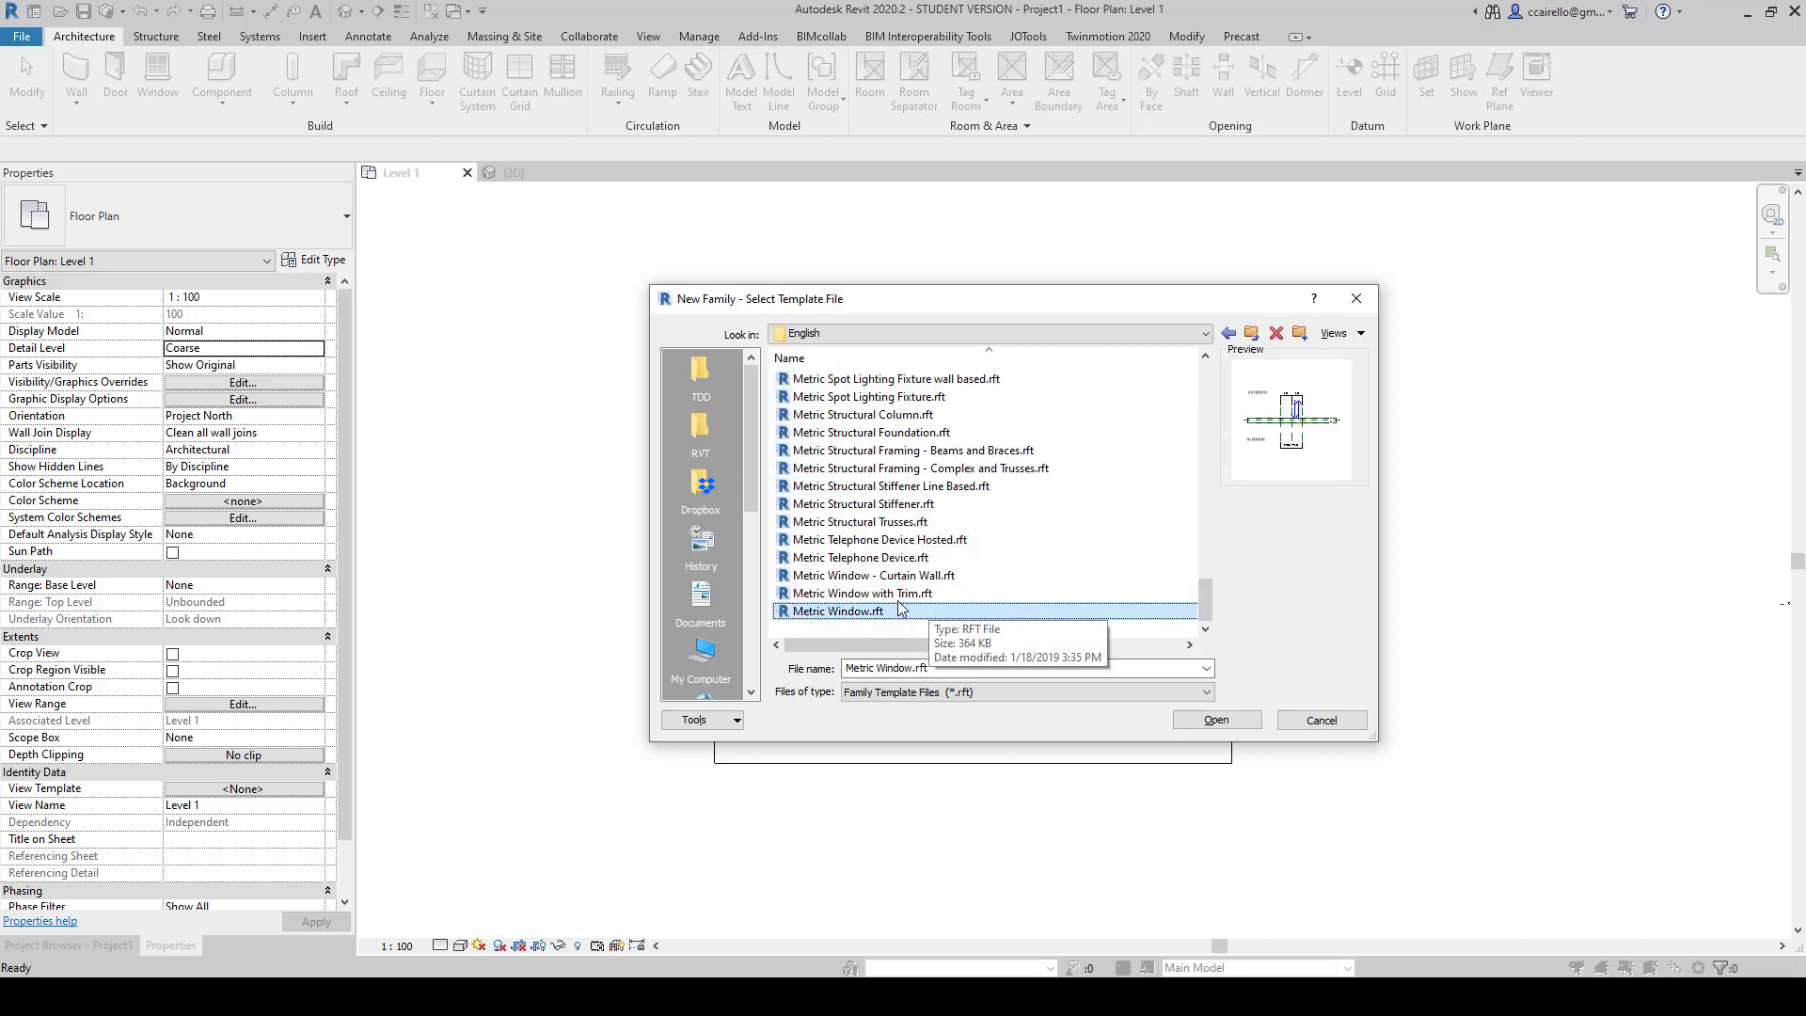
{"action": "left_click", "coordinate": [890, 398]}
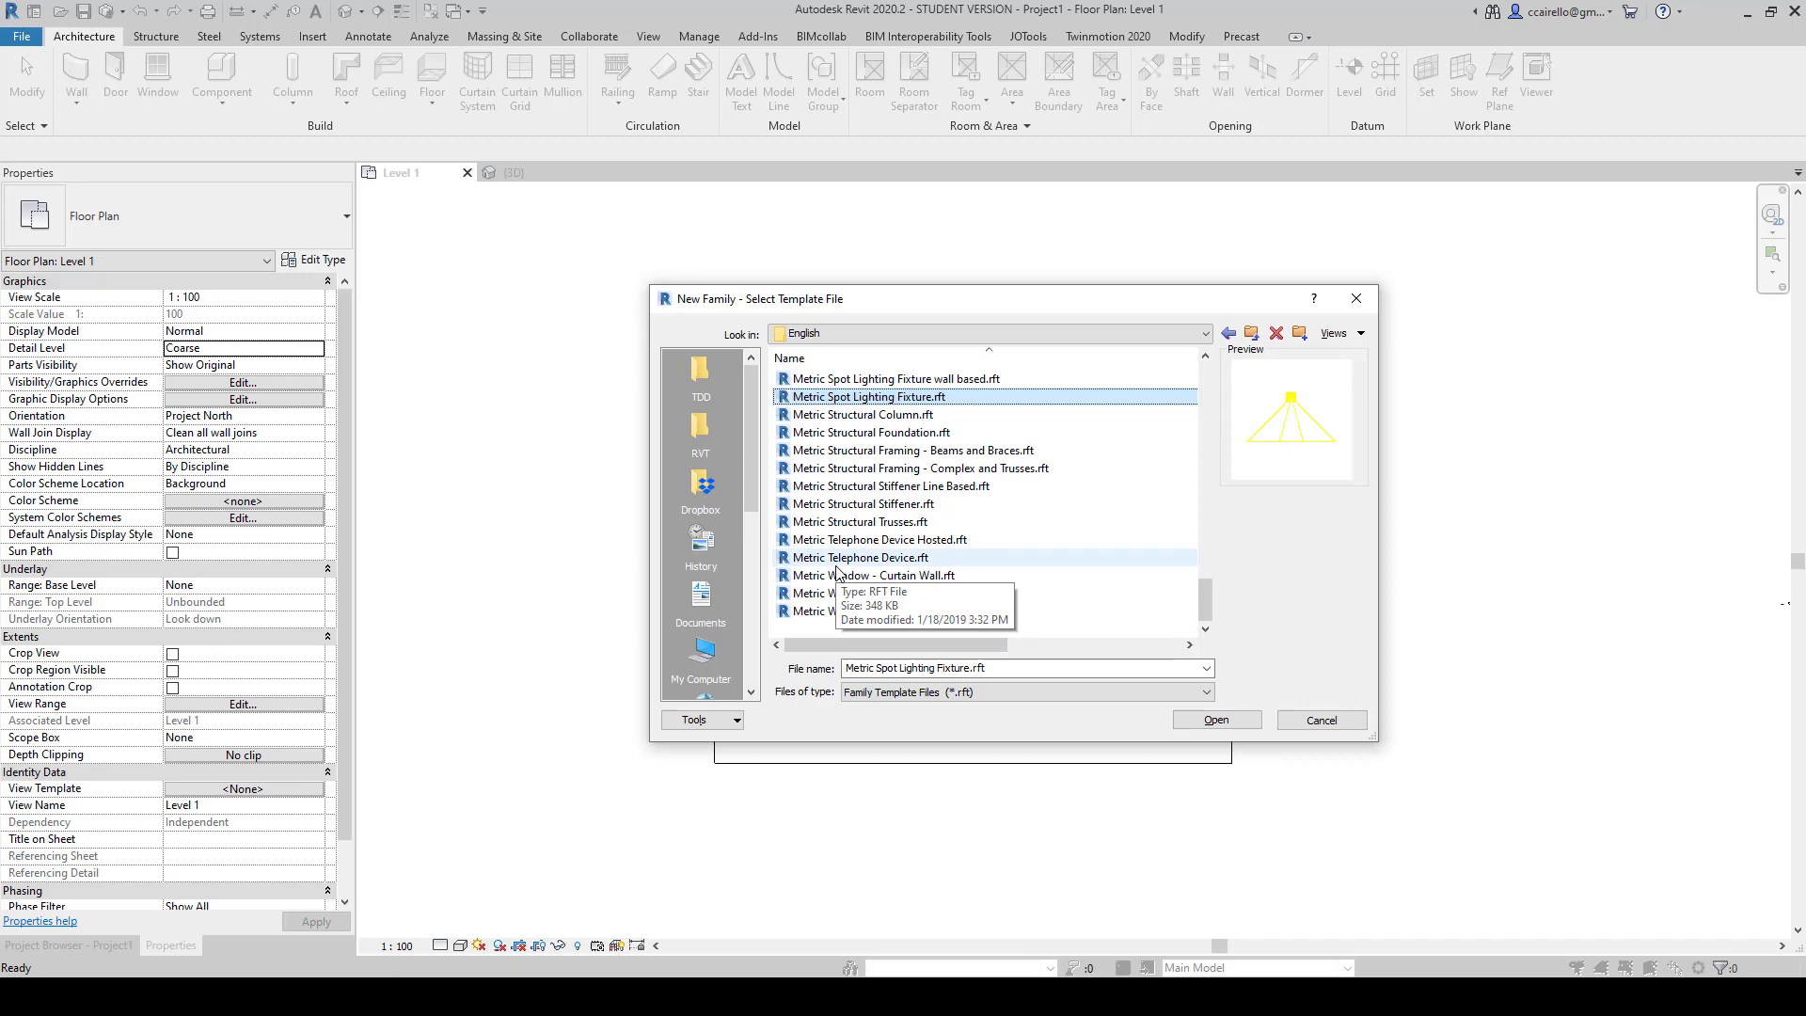
Step: Preview the Metric Furniture, Metric Electrical Fixture, Metric Generic Model and Metric Lighting Fixture family templates
{"action": "scroll", "coordinate": [861, 550], "scroll_direction": "up", "scroll_amount": 4}
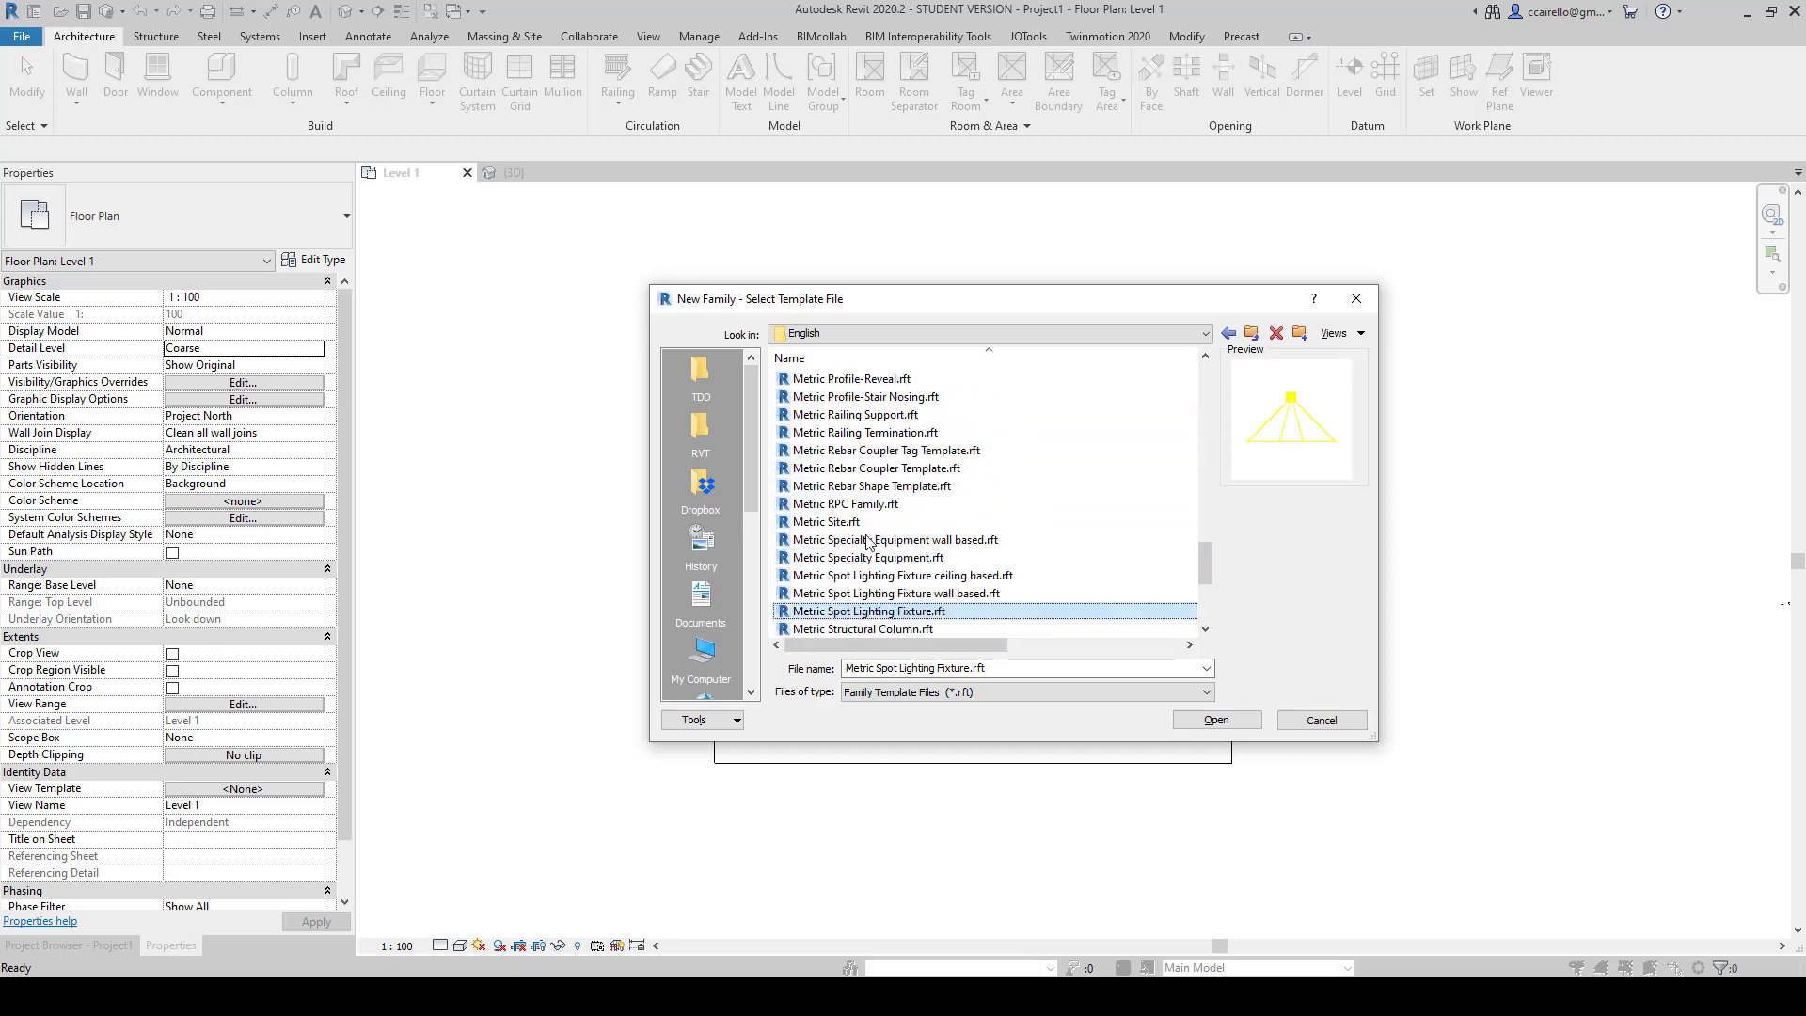
{"action": "scroll", "coordinate": [866, 543], "scroll_direction": "up", "scroll_amount": 7}
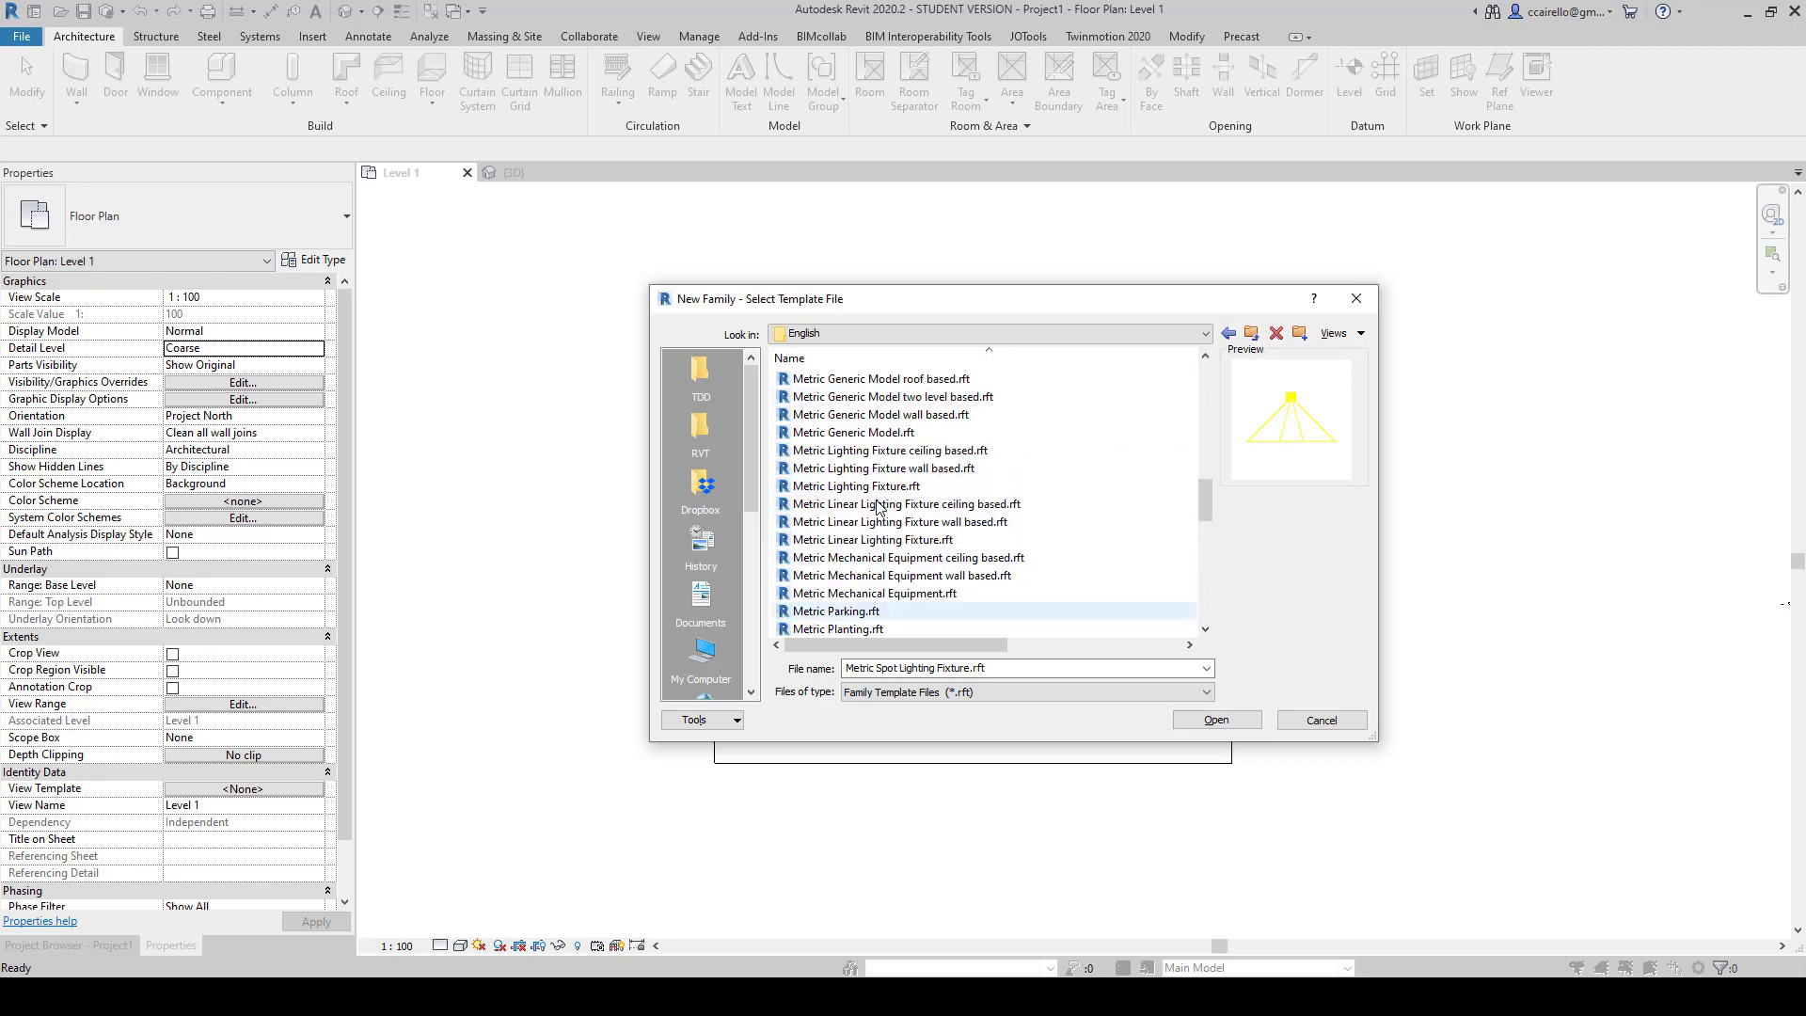
{"action": "scroll", "coordinate": [880, 513], "scroll_direction": "up", "scroll_amount": 6}
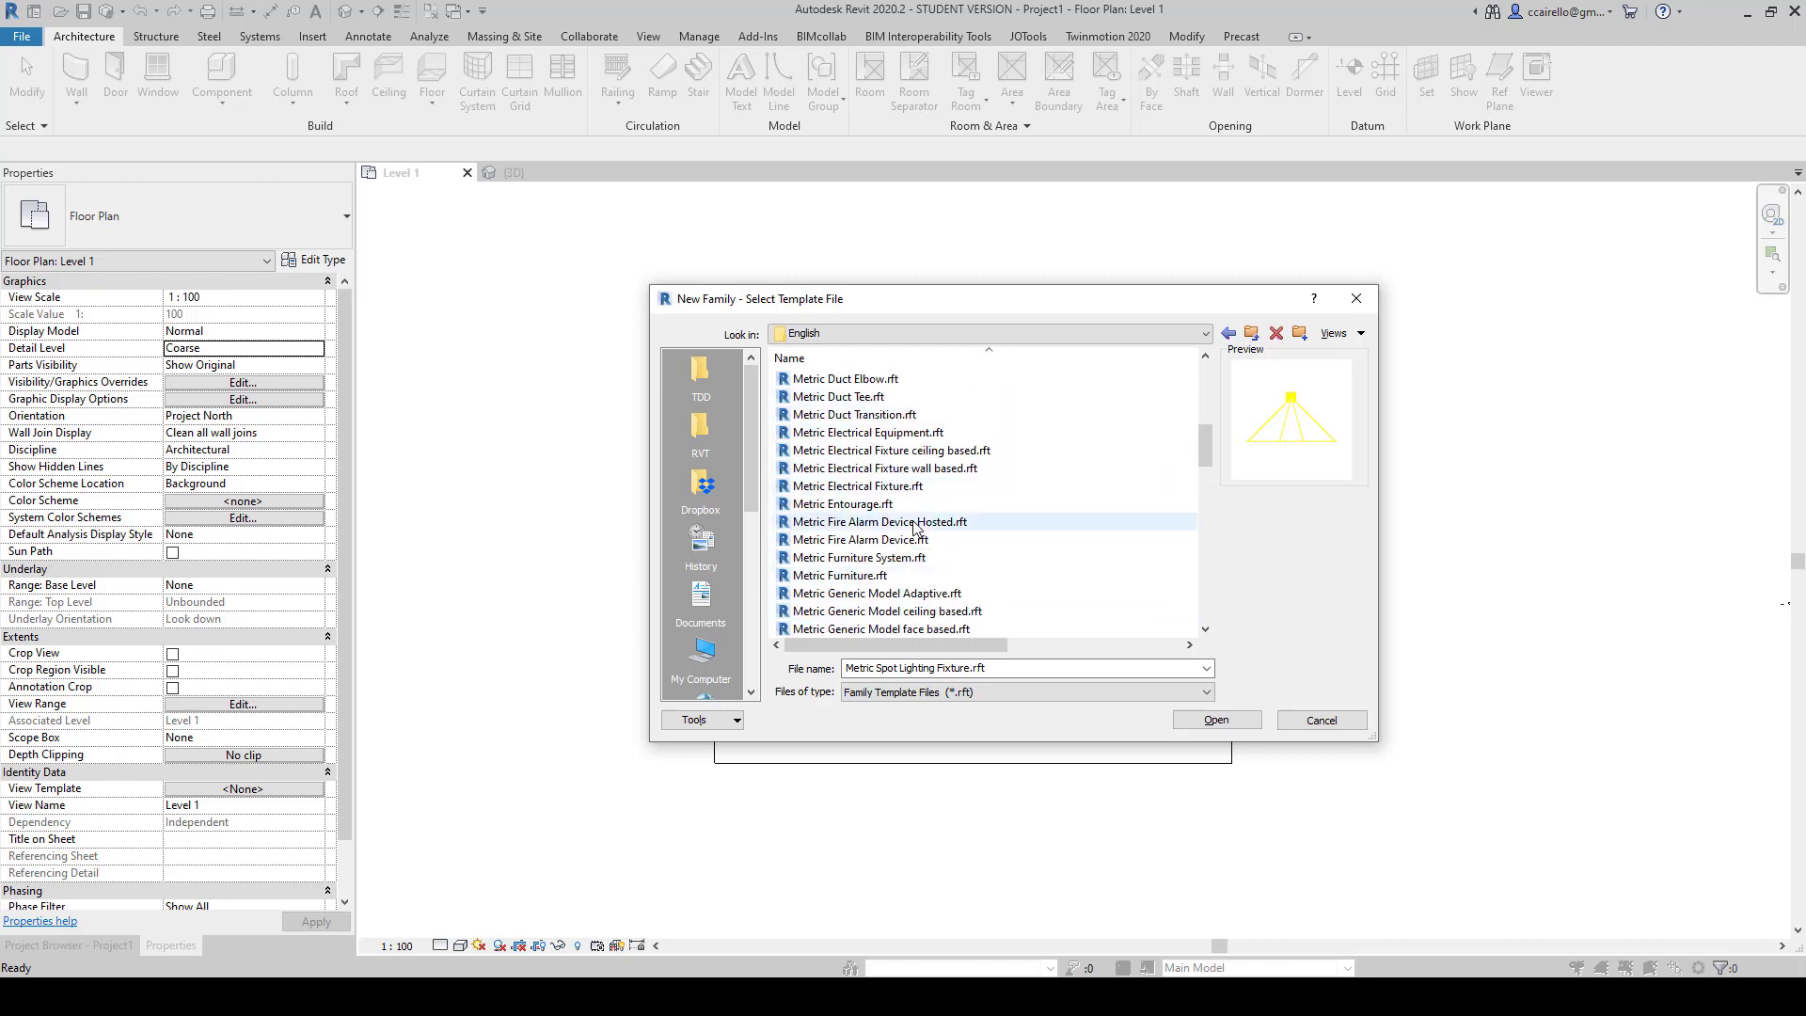
{"action": "left_click", "coordinate": [893, 577]}
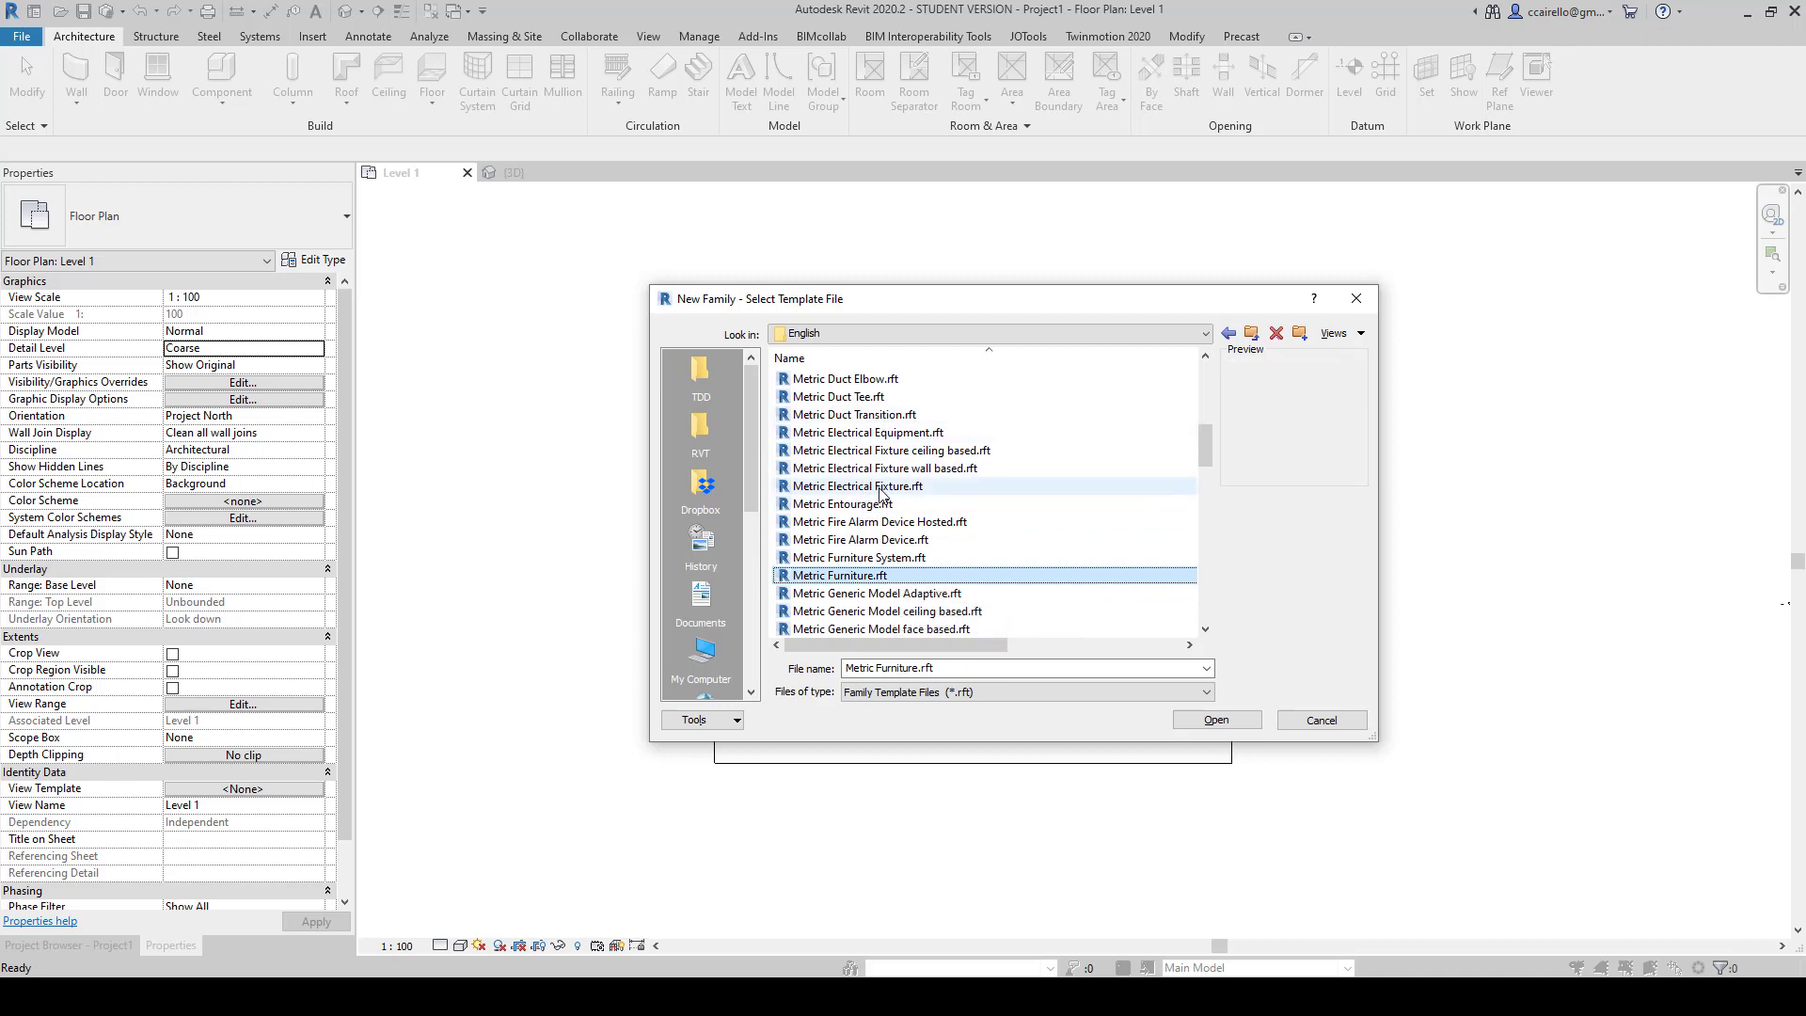
{"action": "left_click", "coordinate": [882, 487]}
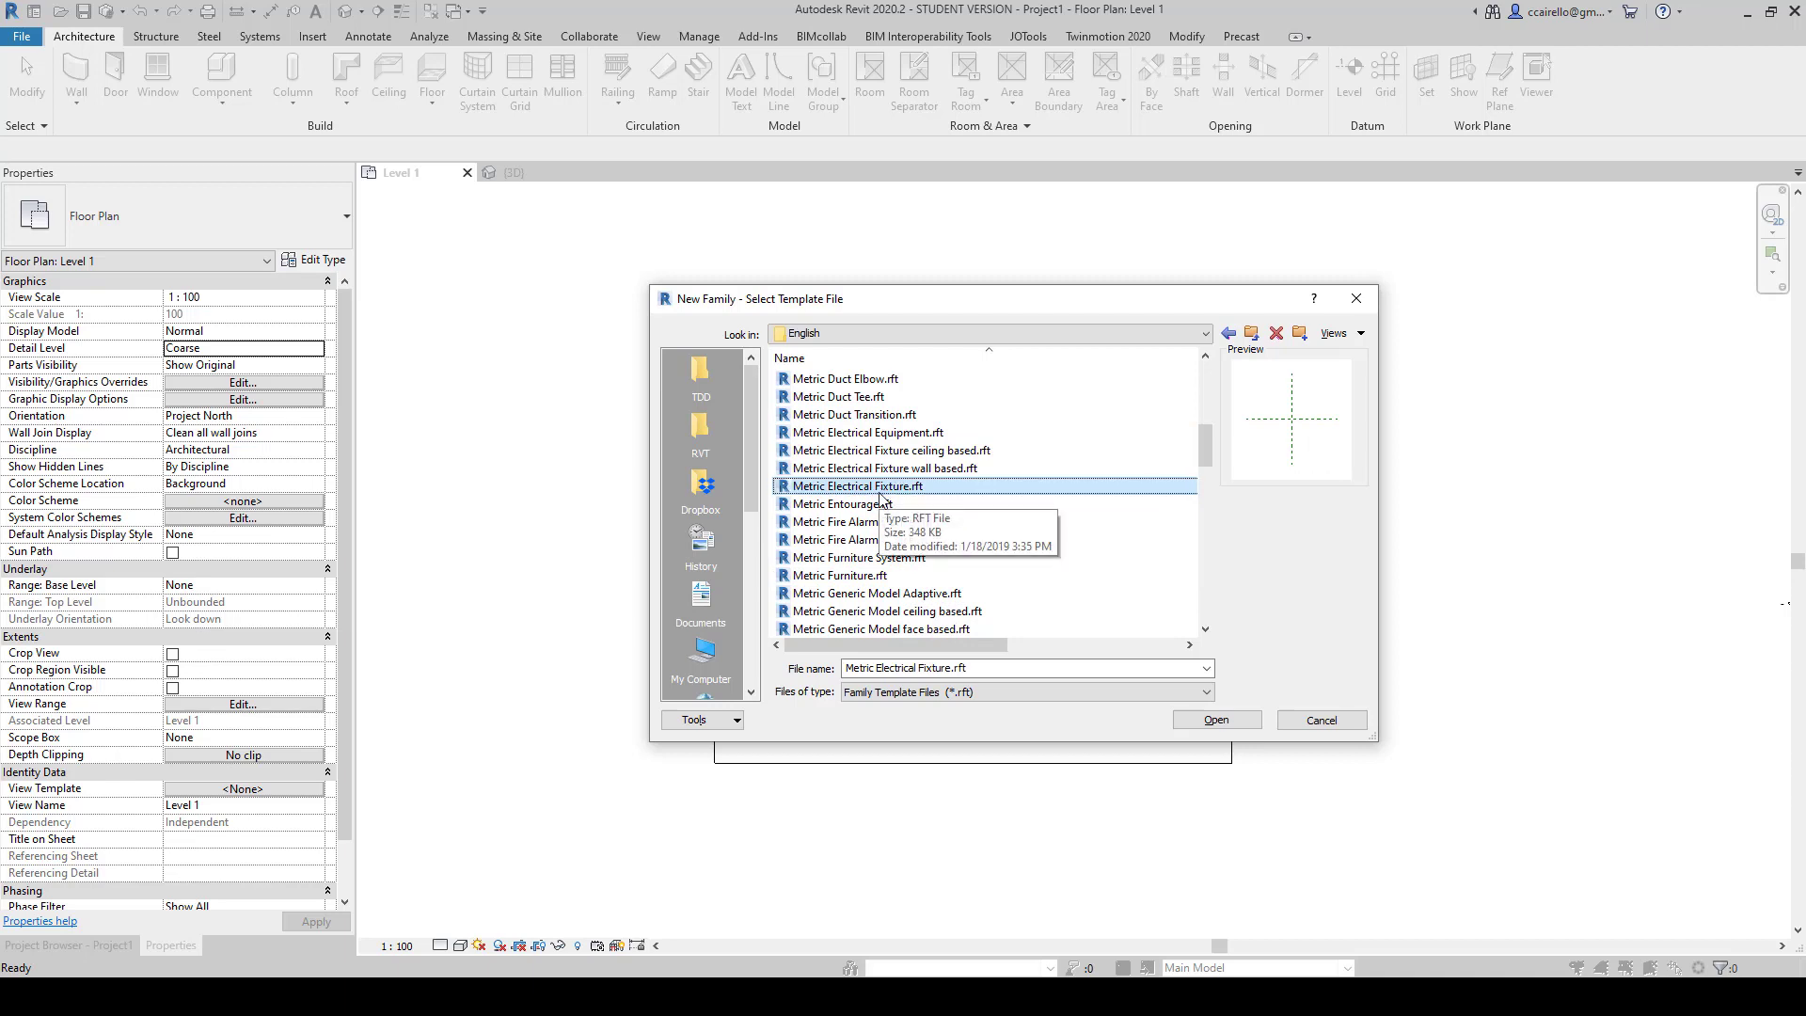
{"action": "scroll", "coordinate": [882, 508], "scroll_direction": "down", "scroll_amount": 3}
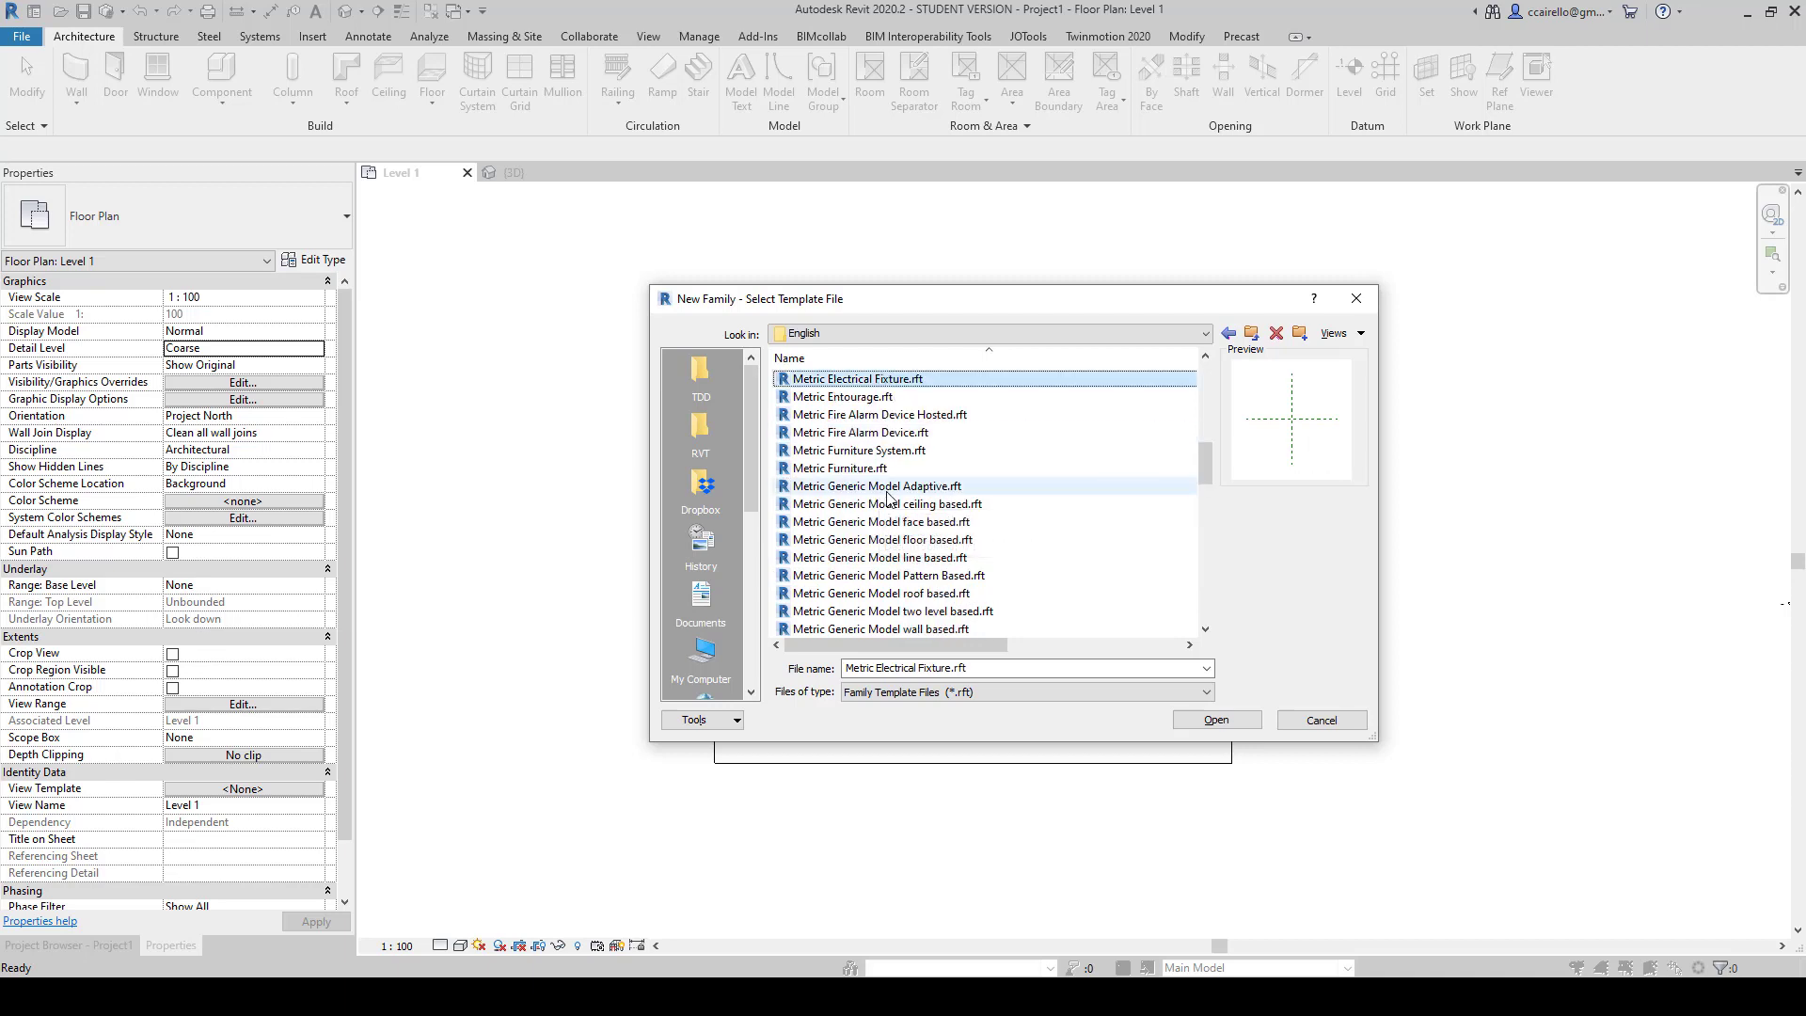
{"action": "left_click", "coordinate": [898, 590]}
{"action": "scroll", "coordinate": [901, 574], "scroll_direction": "down", "scroll_amount": 3}
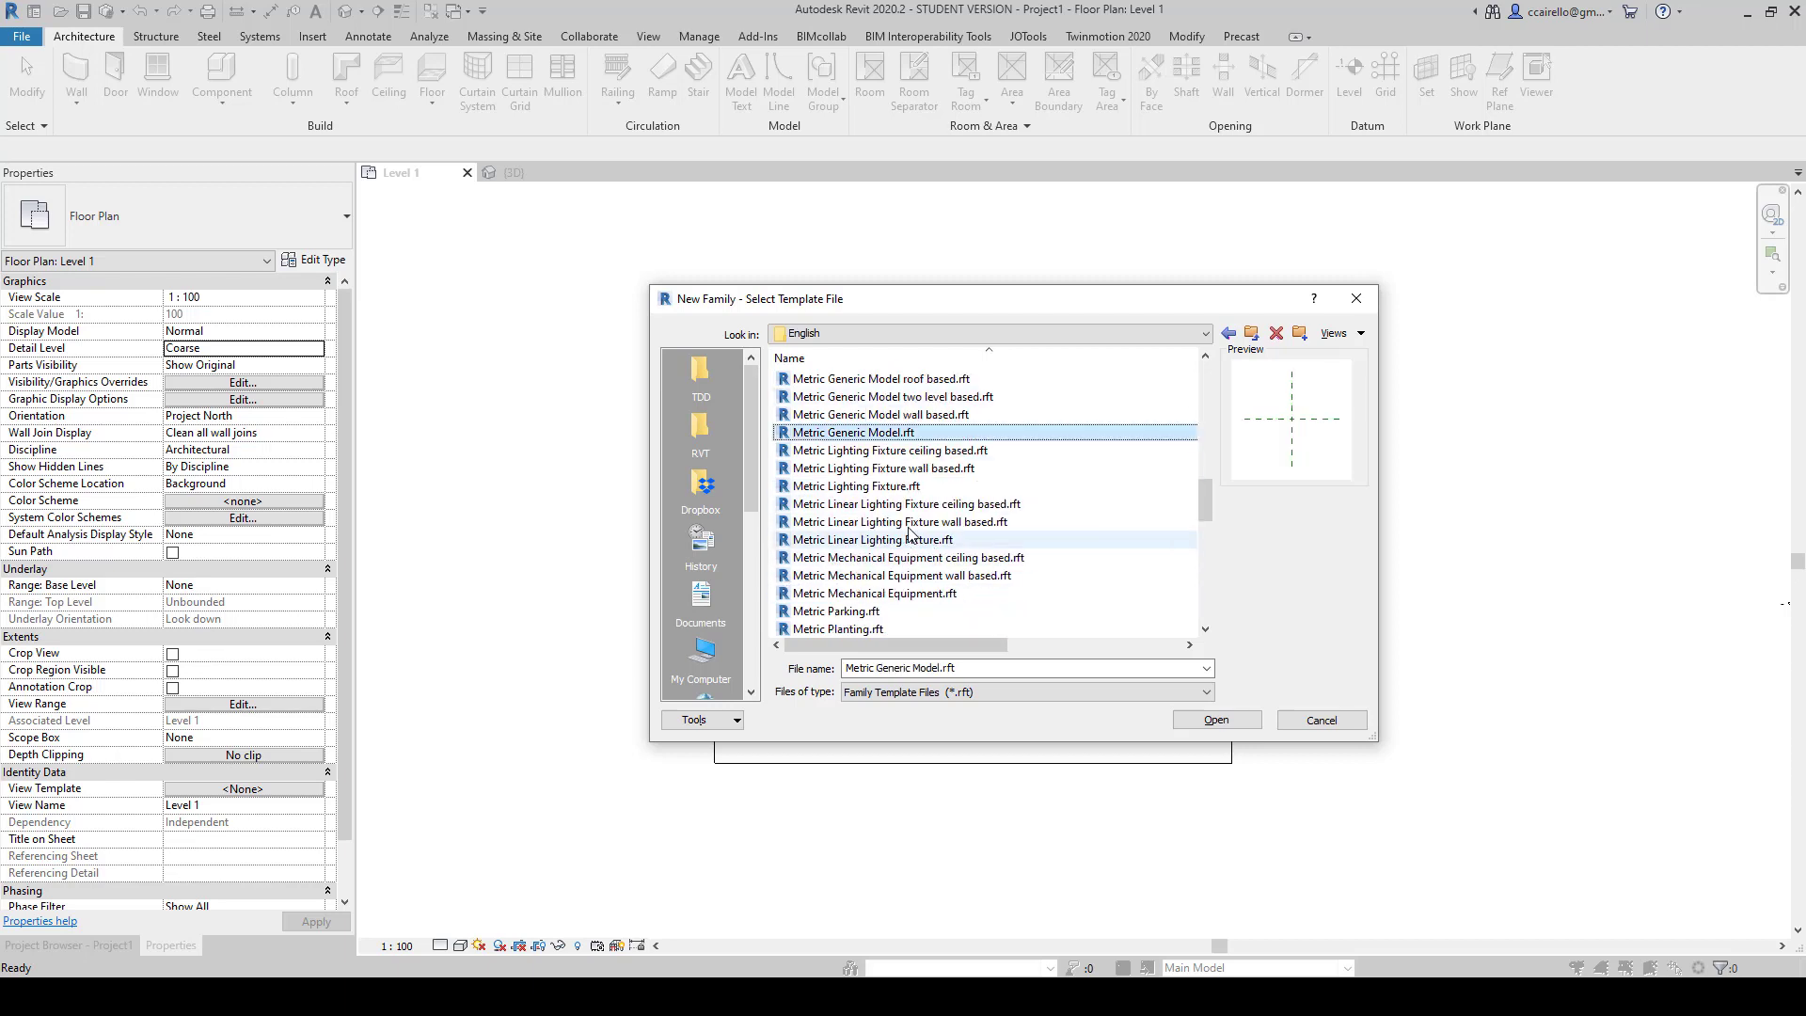
{"action": "left_click", "coordinate": [911, 487]}
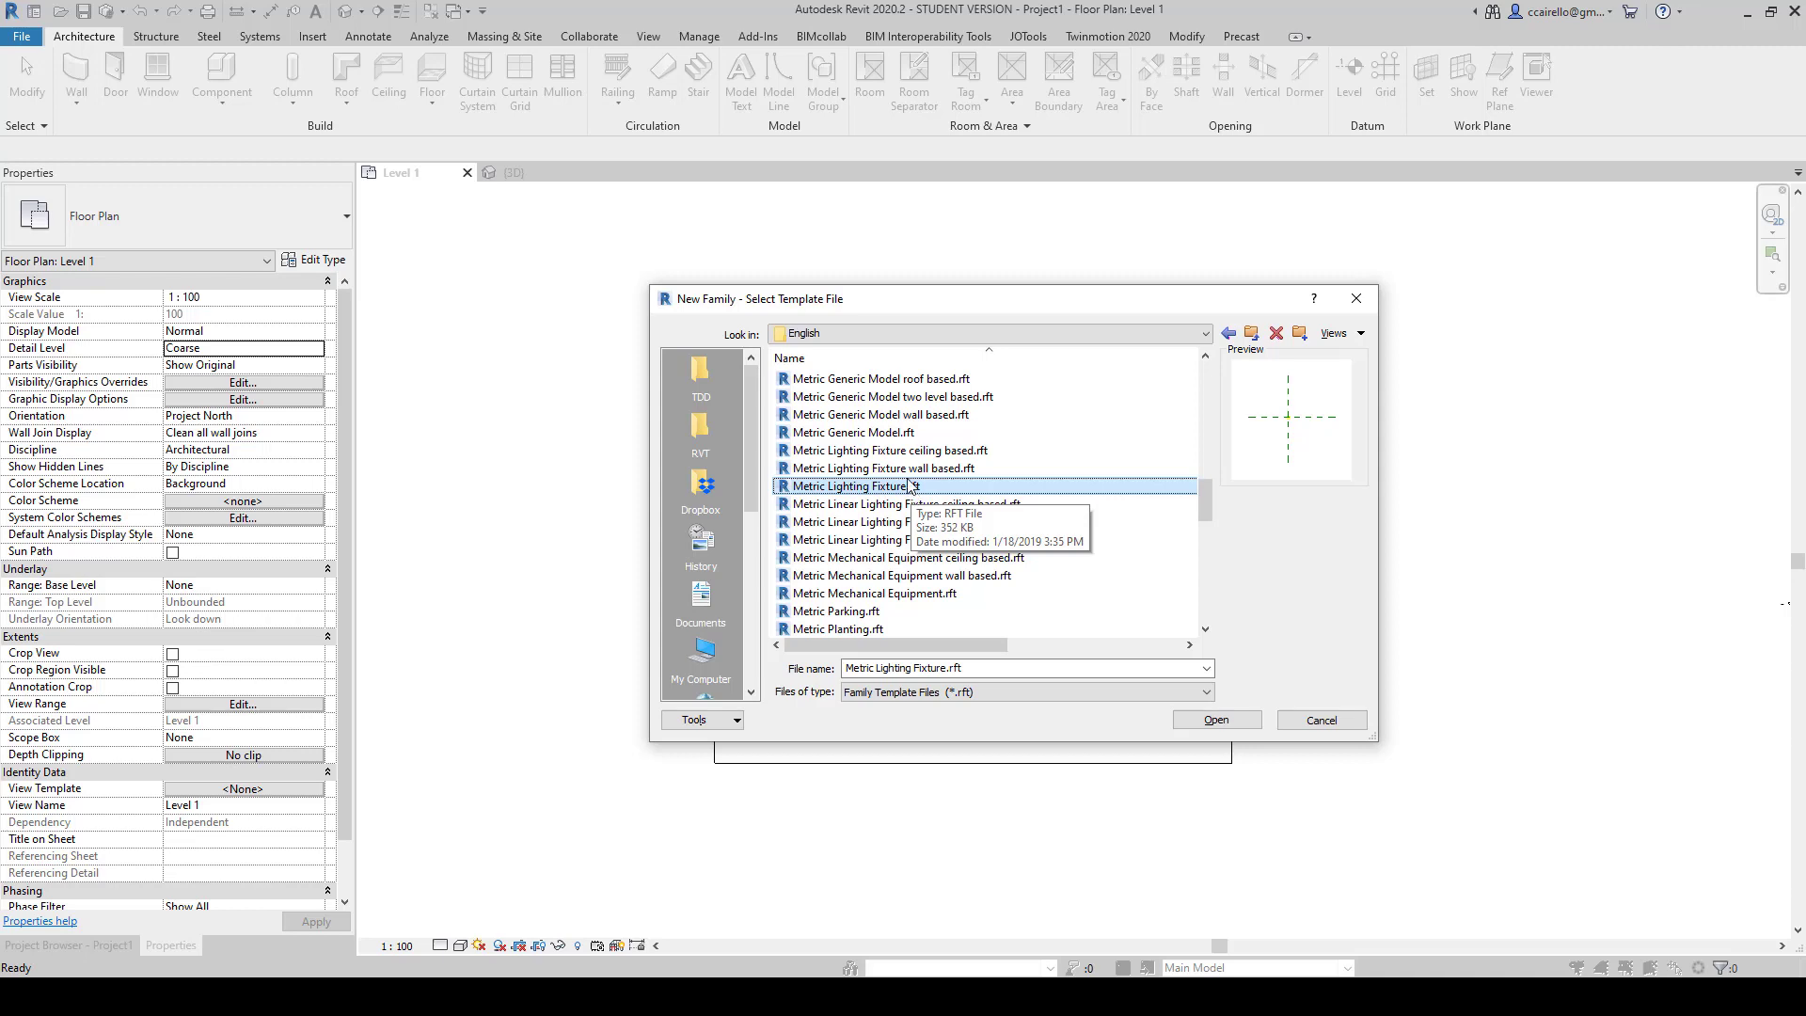
Step: Preview the Metric Door Tag template in the Annotations folder, plus the Metric Column and Metric Casework templates in the English folder
{"action": "scroll", "coordinate": [910, 489], "scroll_direction": "up", "scroll_amount": 6}
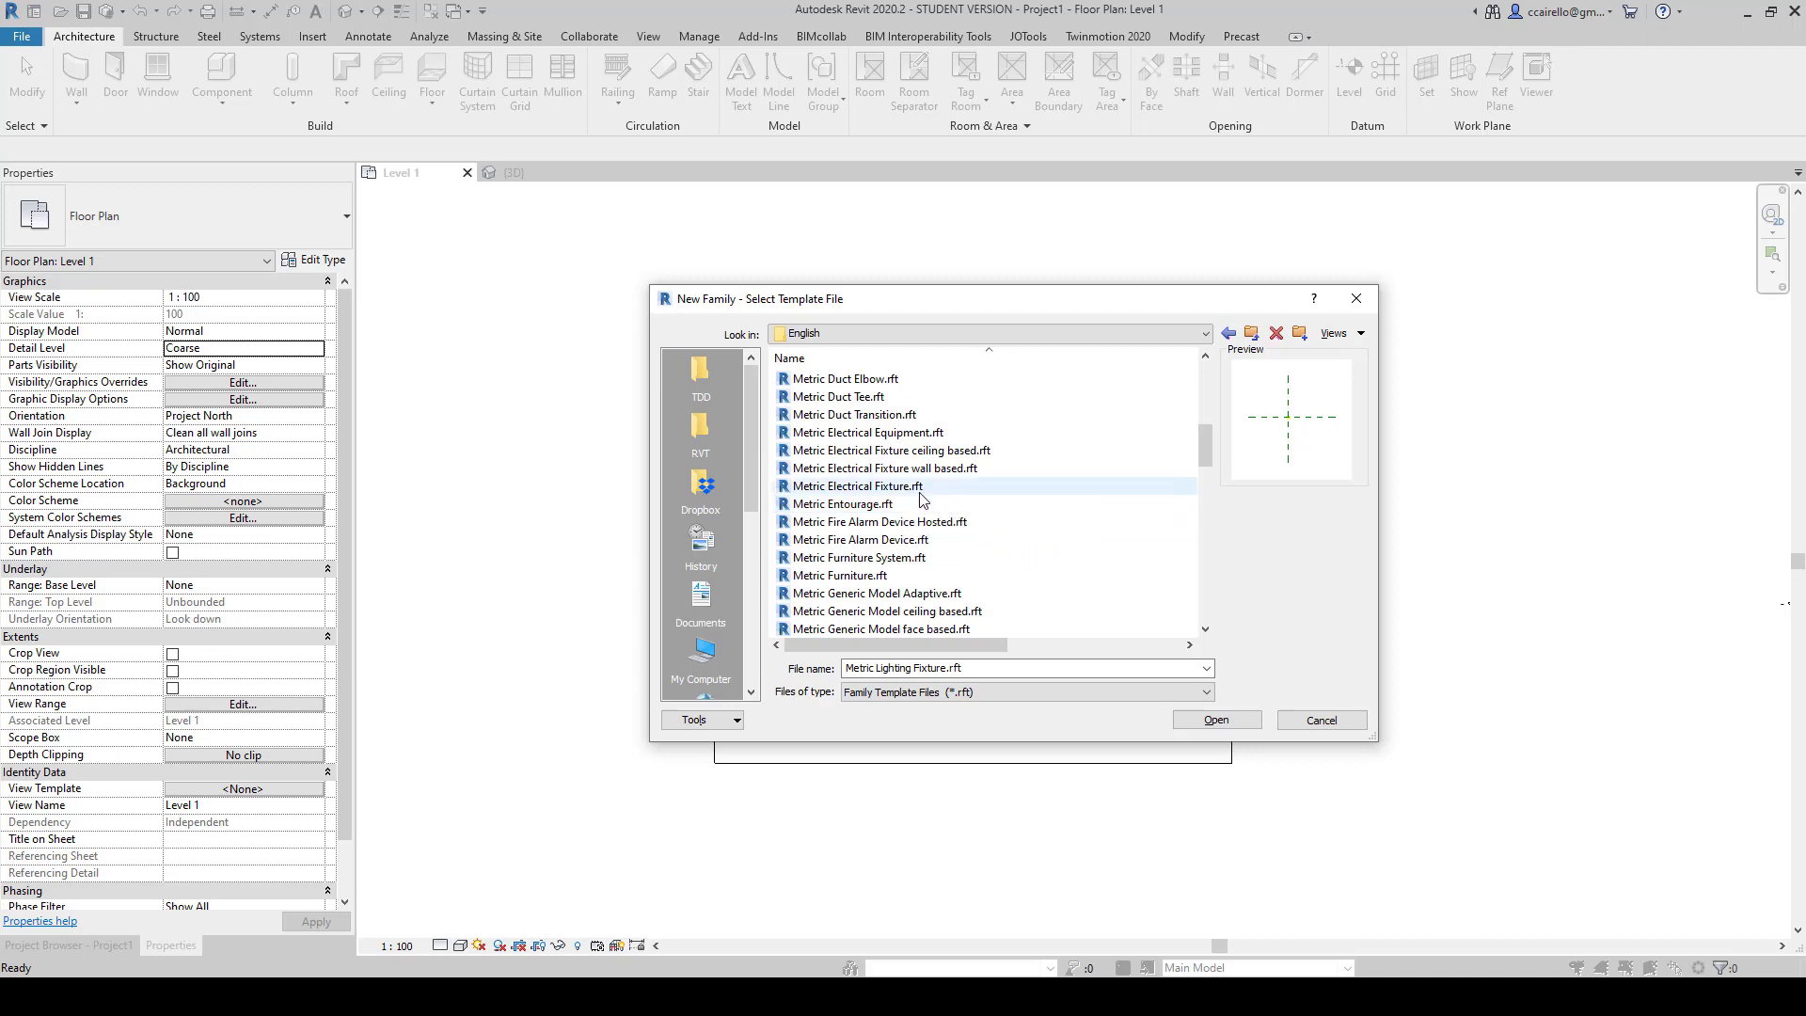
{"action": "scroll", "coordinate": [922, 497], "scroll_direction": "up", "scroll_amount": 6}
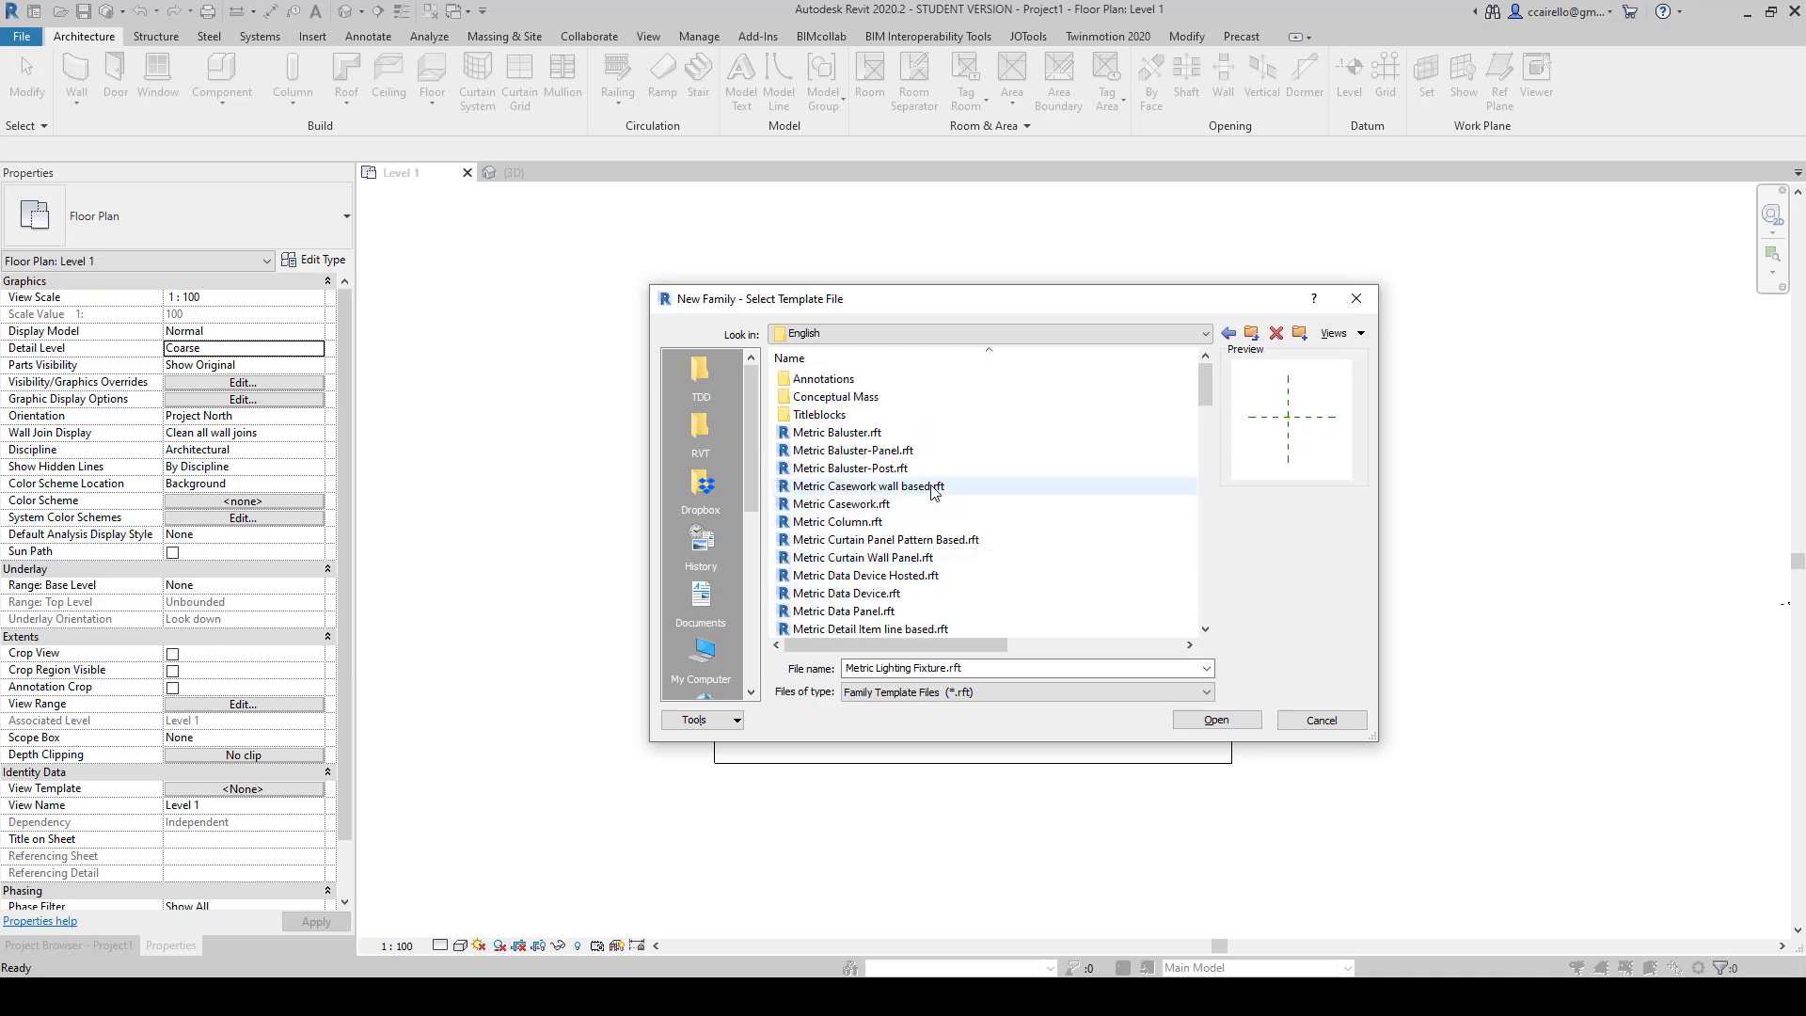
{"action": "double_click", "coordinate": [820, 379]}
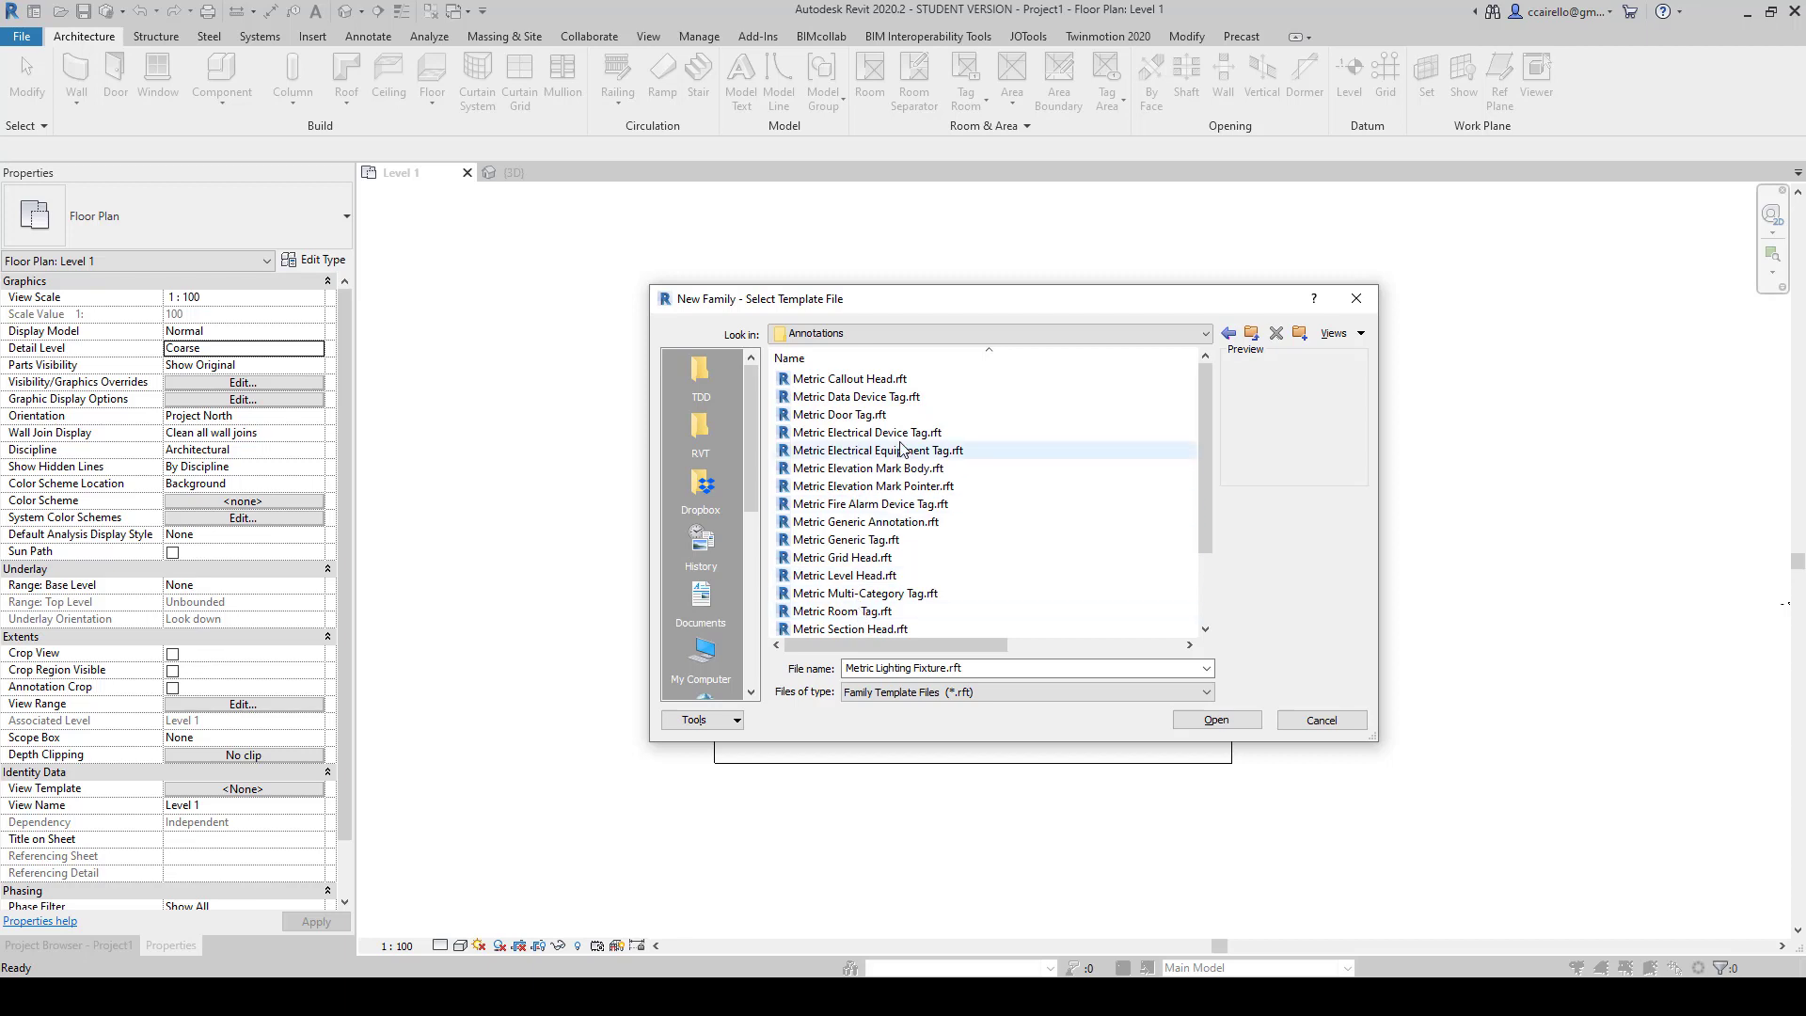
{"action": "left_click", "coordinate": [884, 415]}
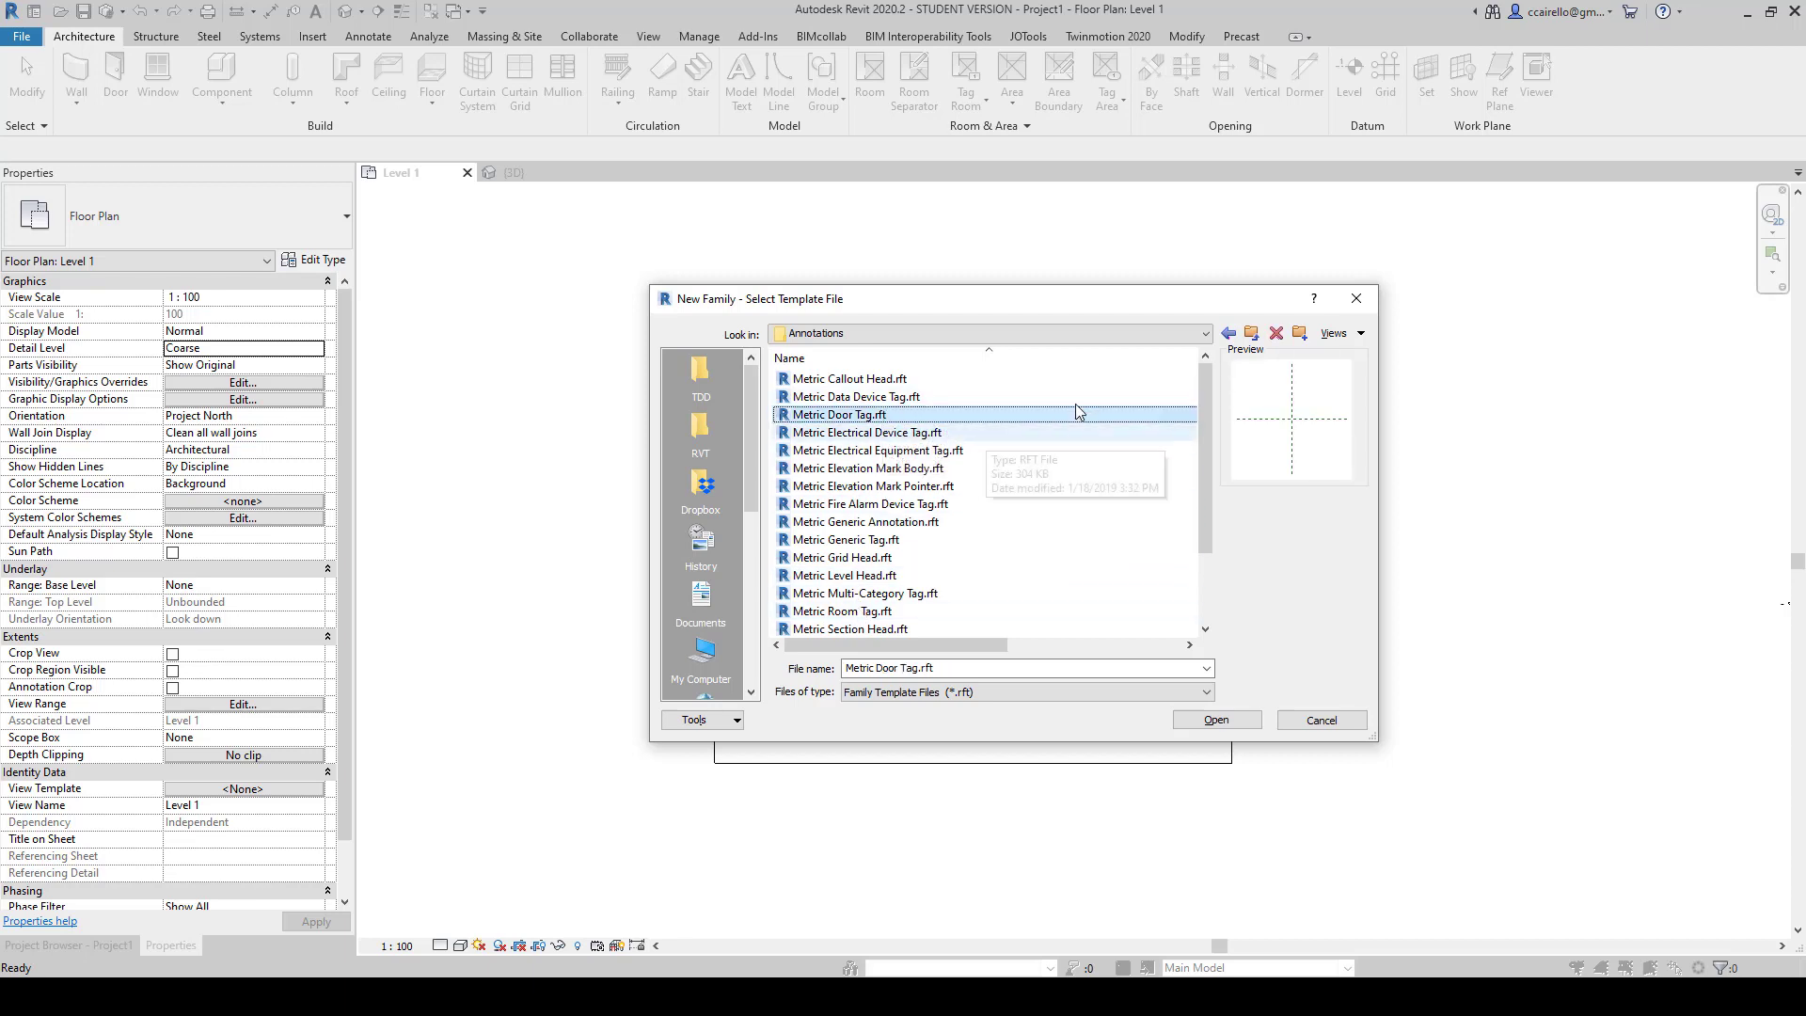
{"action": "left_click", "coordinate": [1250, 334]}
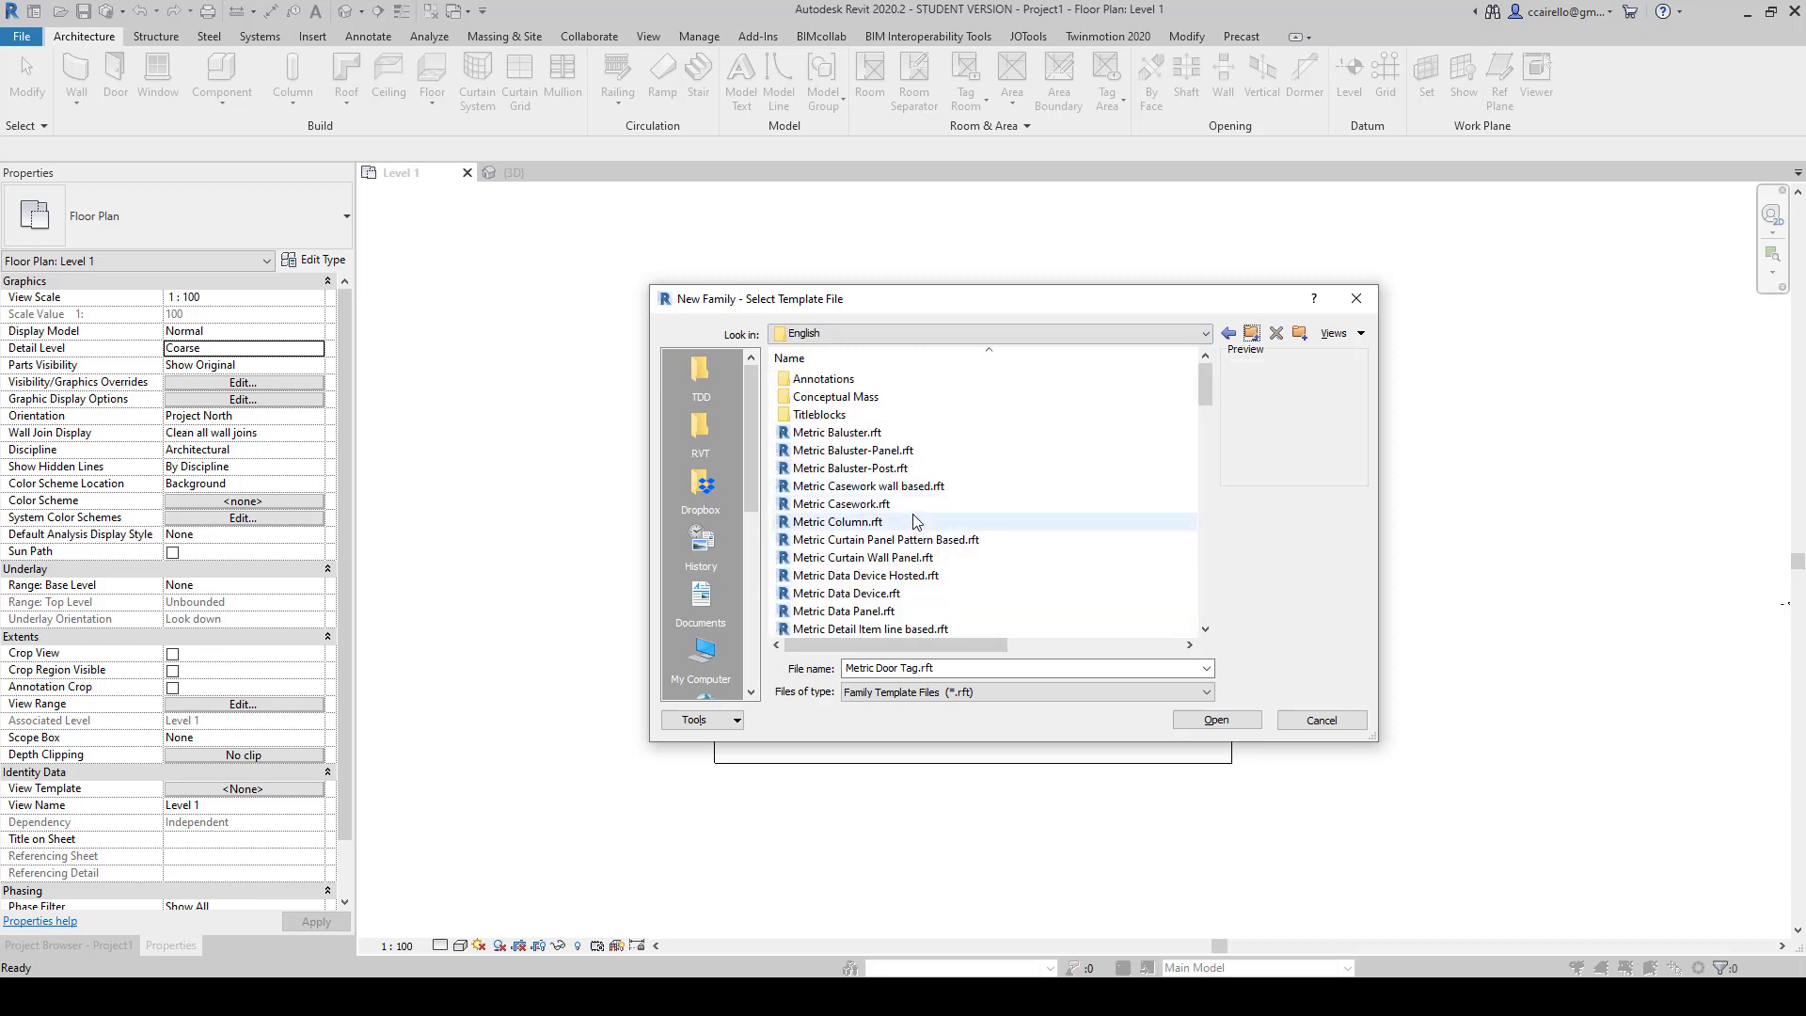
{"action": "left_click", "coordinate": [915, 523]}
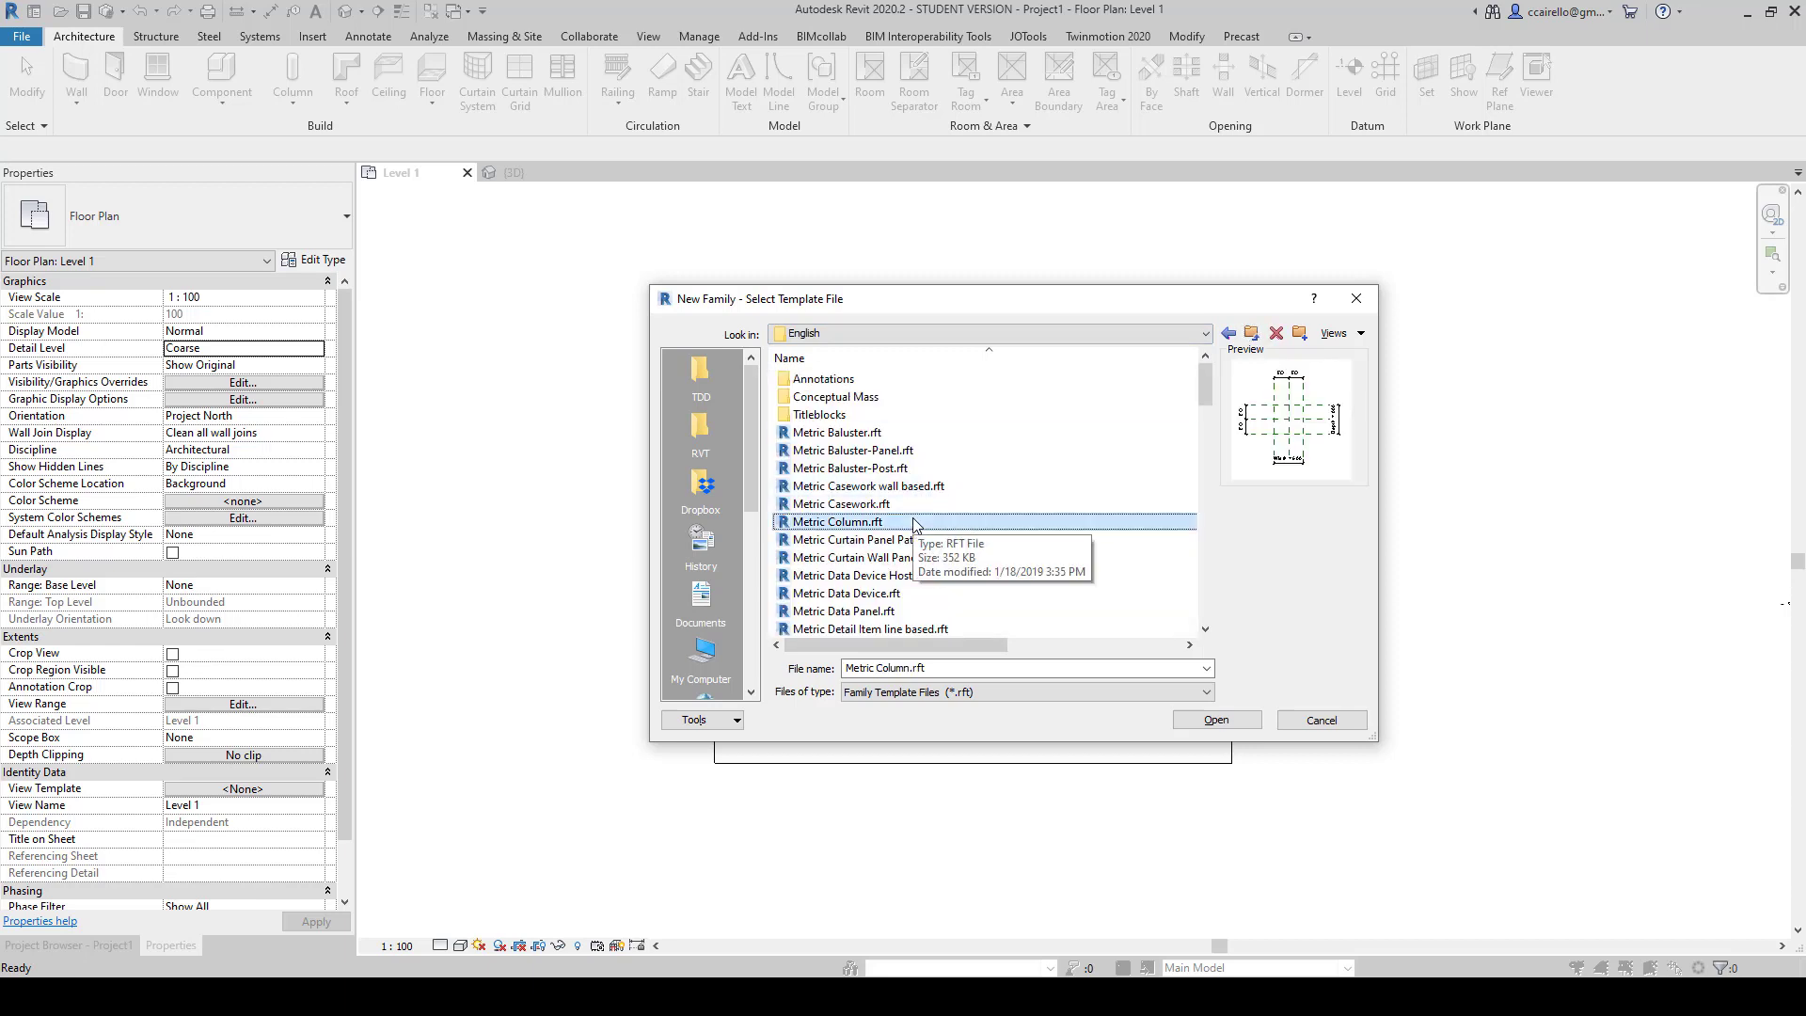
{"action": "left_click", "coordinate": [905, 506]}
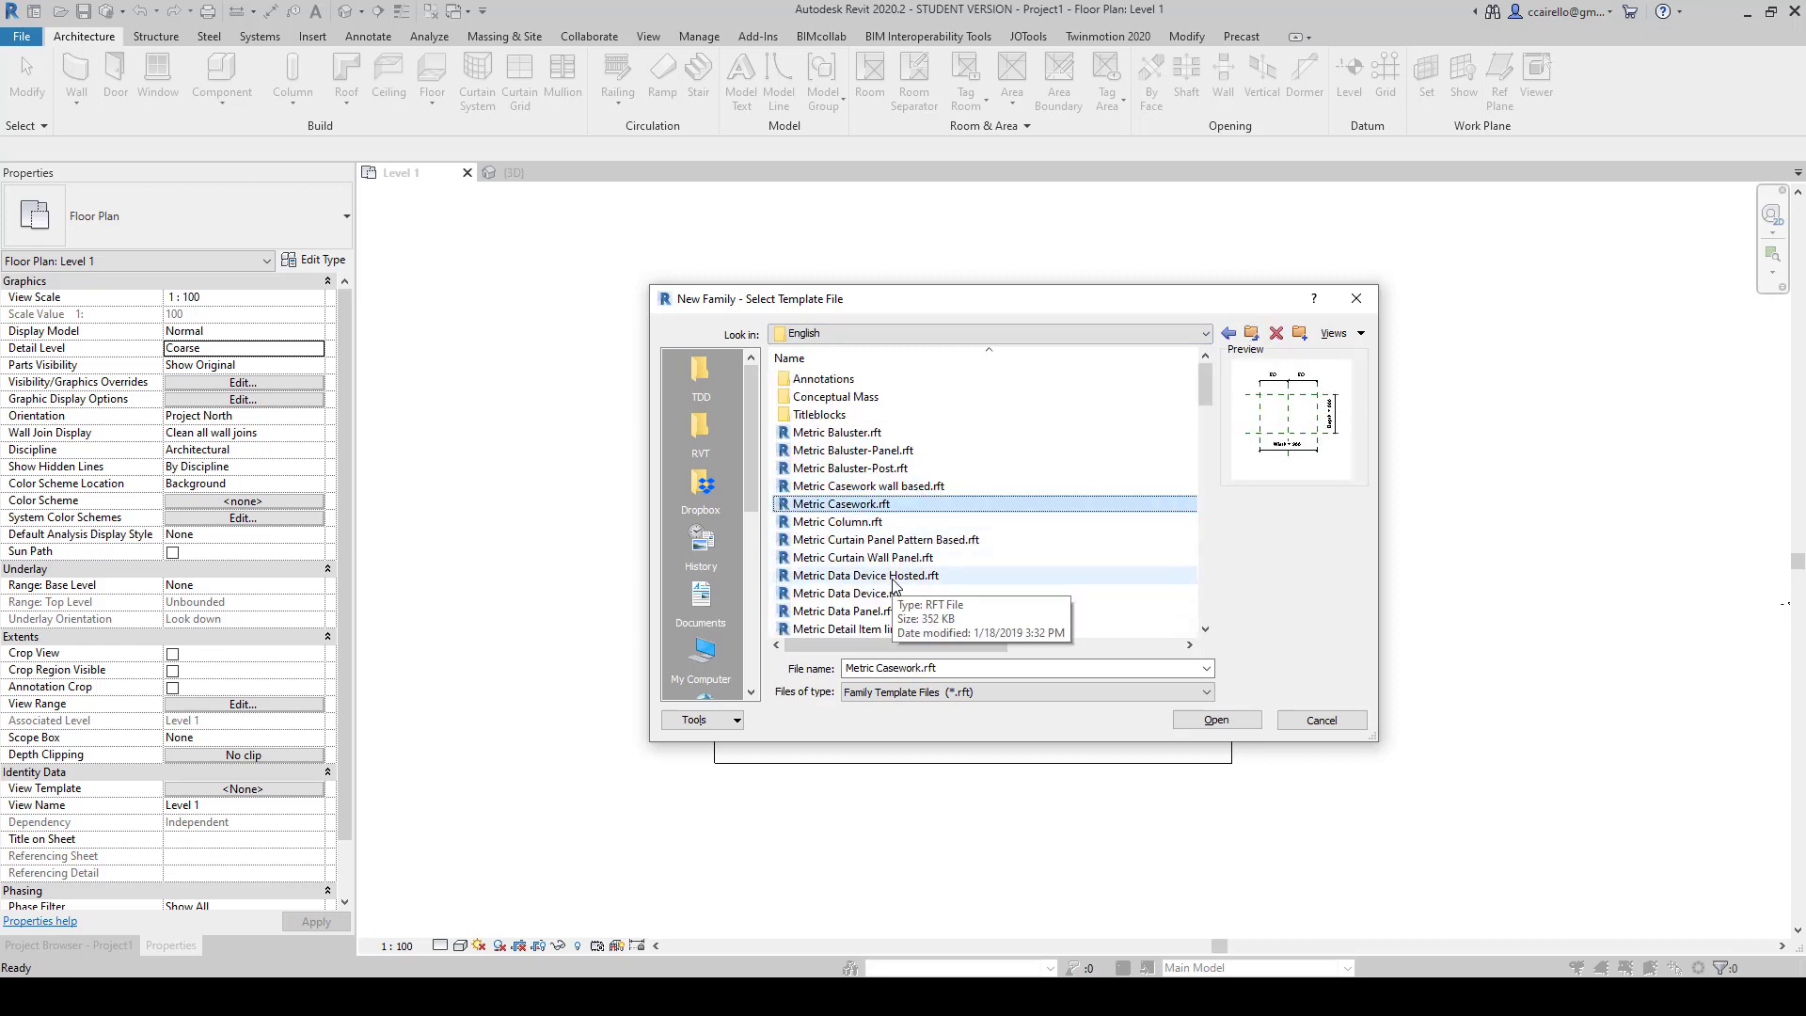
Step: Create the new family from the Metric Generic Model.rft template
{"action": "scroll", "coordinate": [893, 583], "scroll_direction": "down", "scroll_amount": 2}
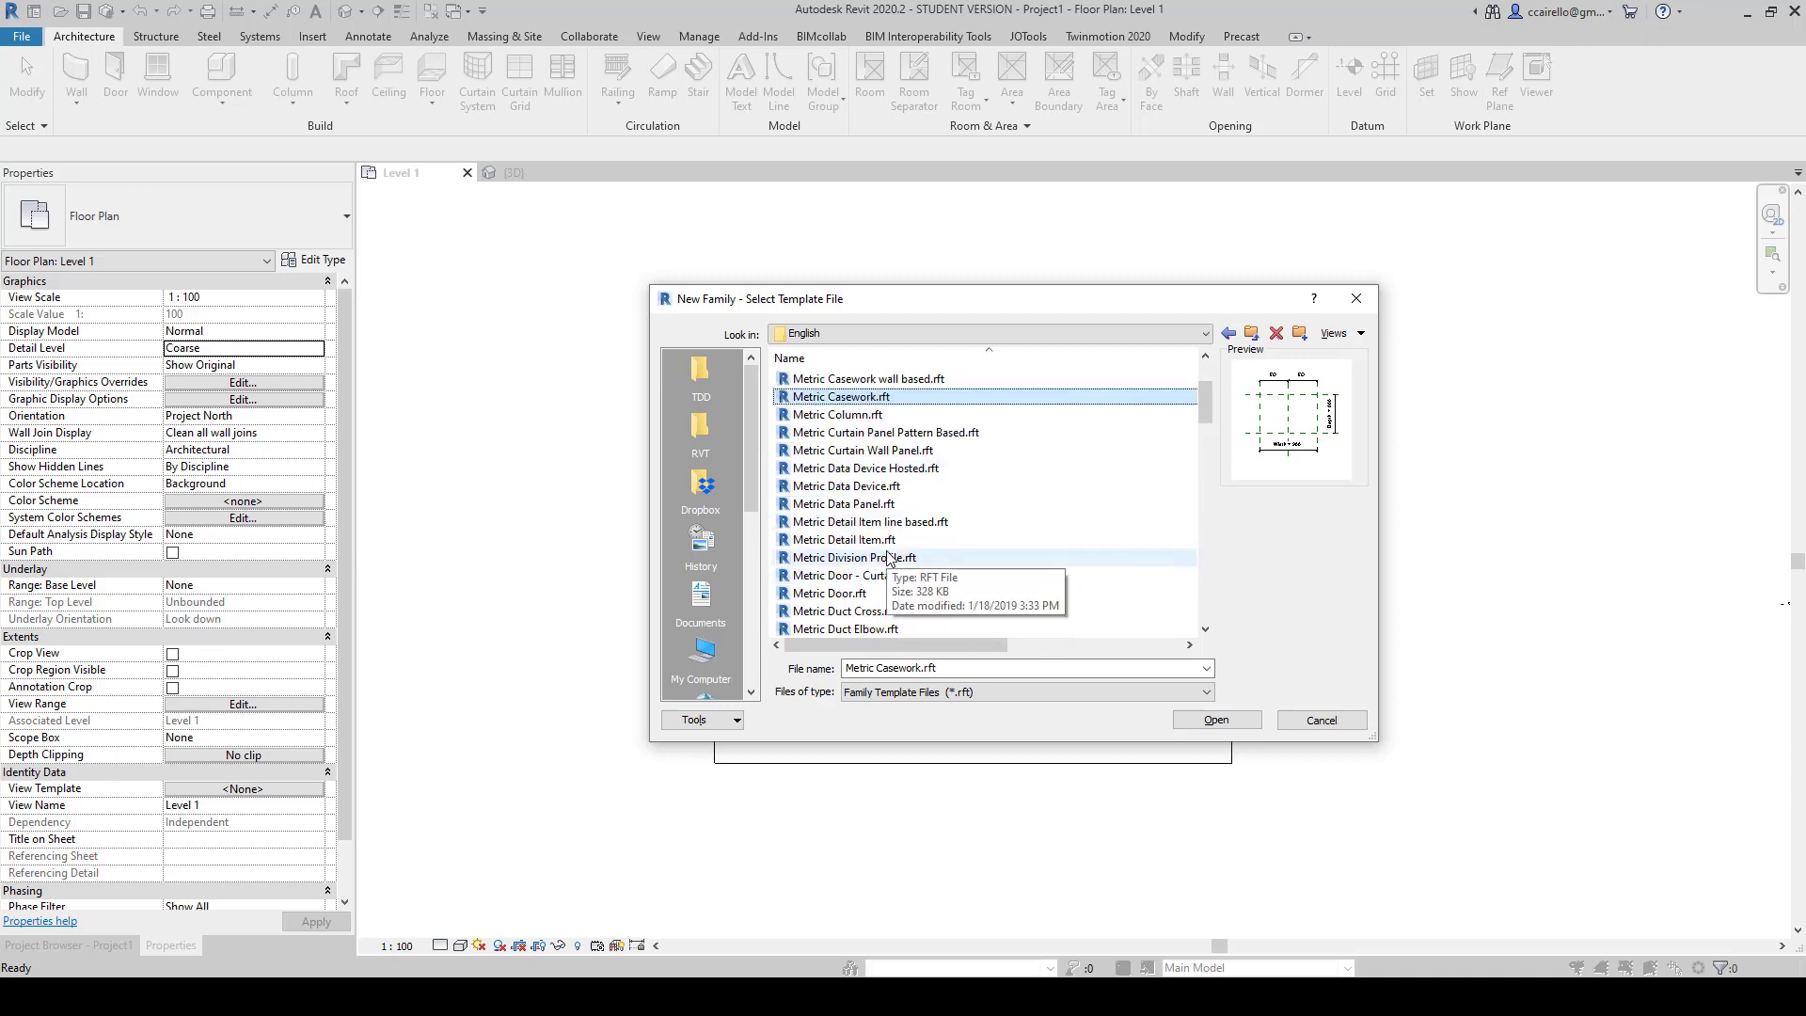
{"action": "scroll", "coordinate": [889, 559], "scroll_direction": "down", "scroll_amount": 6}
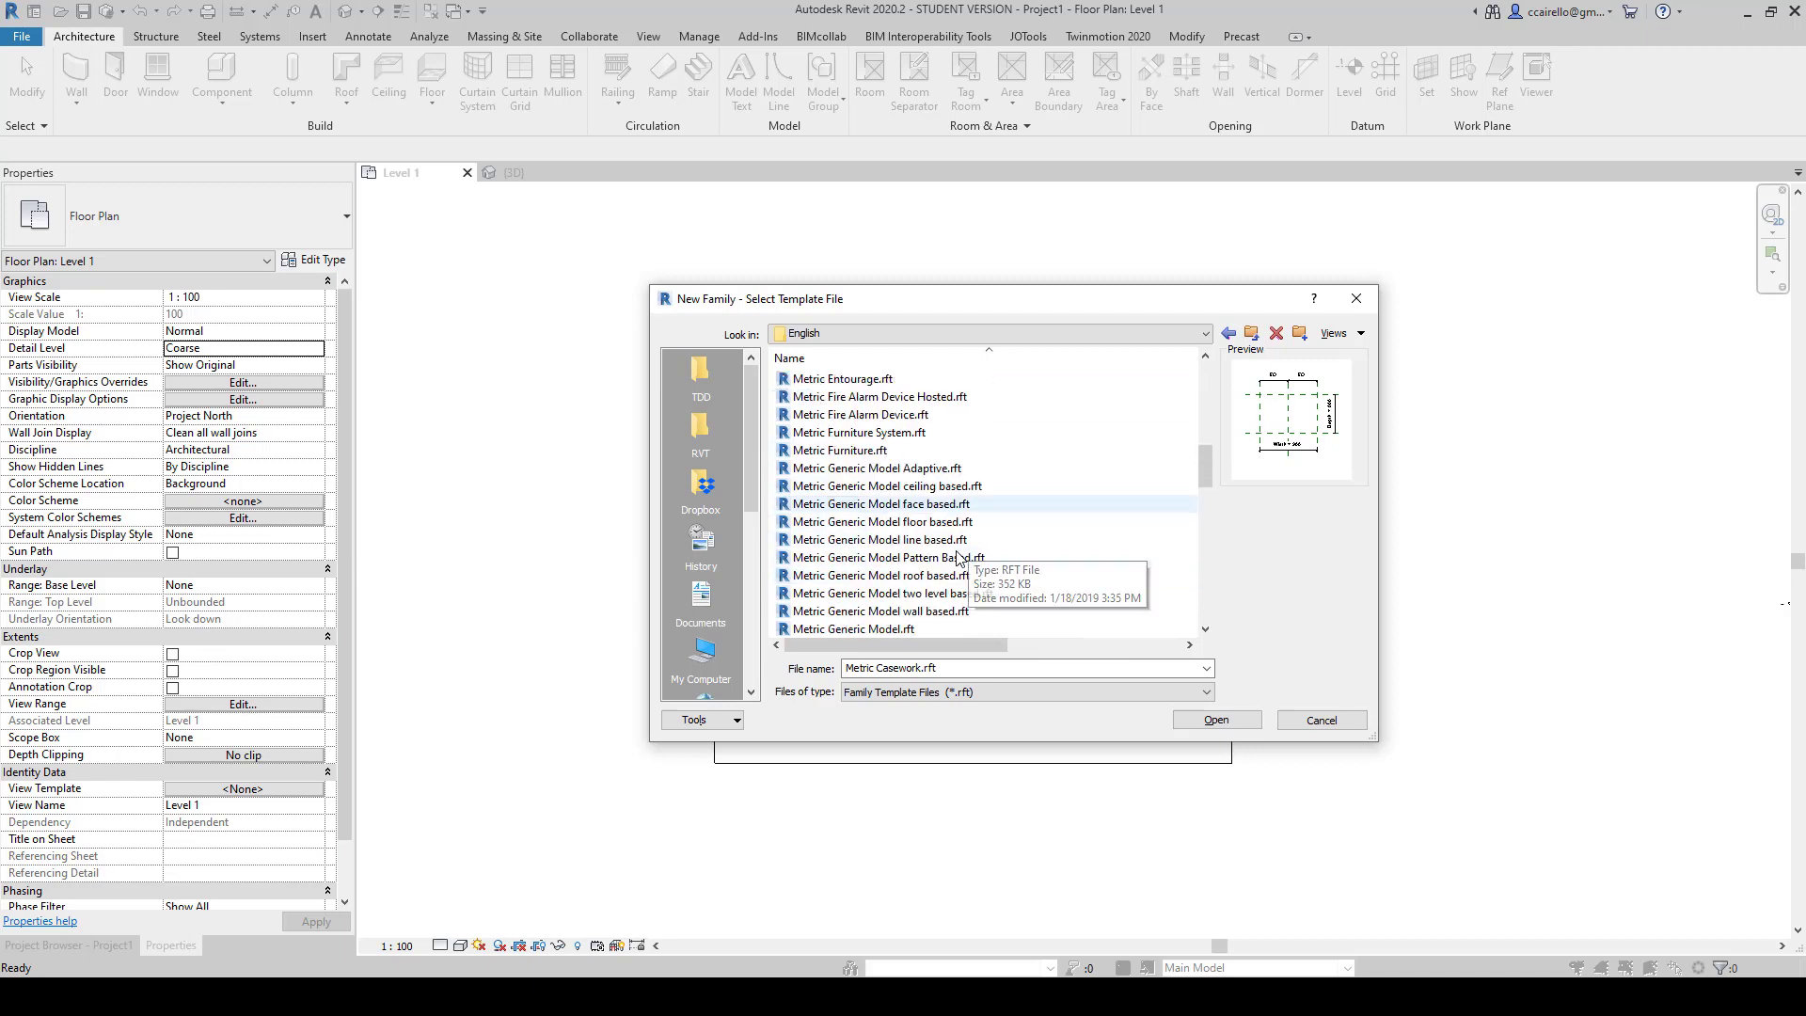
{"action": "scroll", "coordinate": [941, 564], "scroll_direction": "down", "scroll_amount": 2}
{"action": "left_click", "coordinate": [884, 577]}
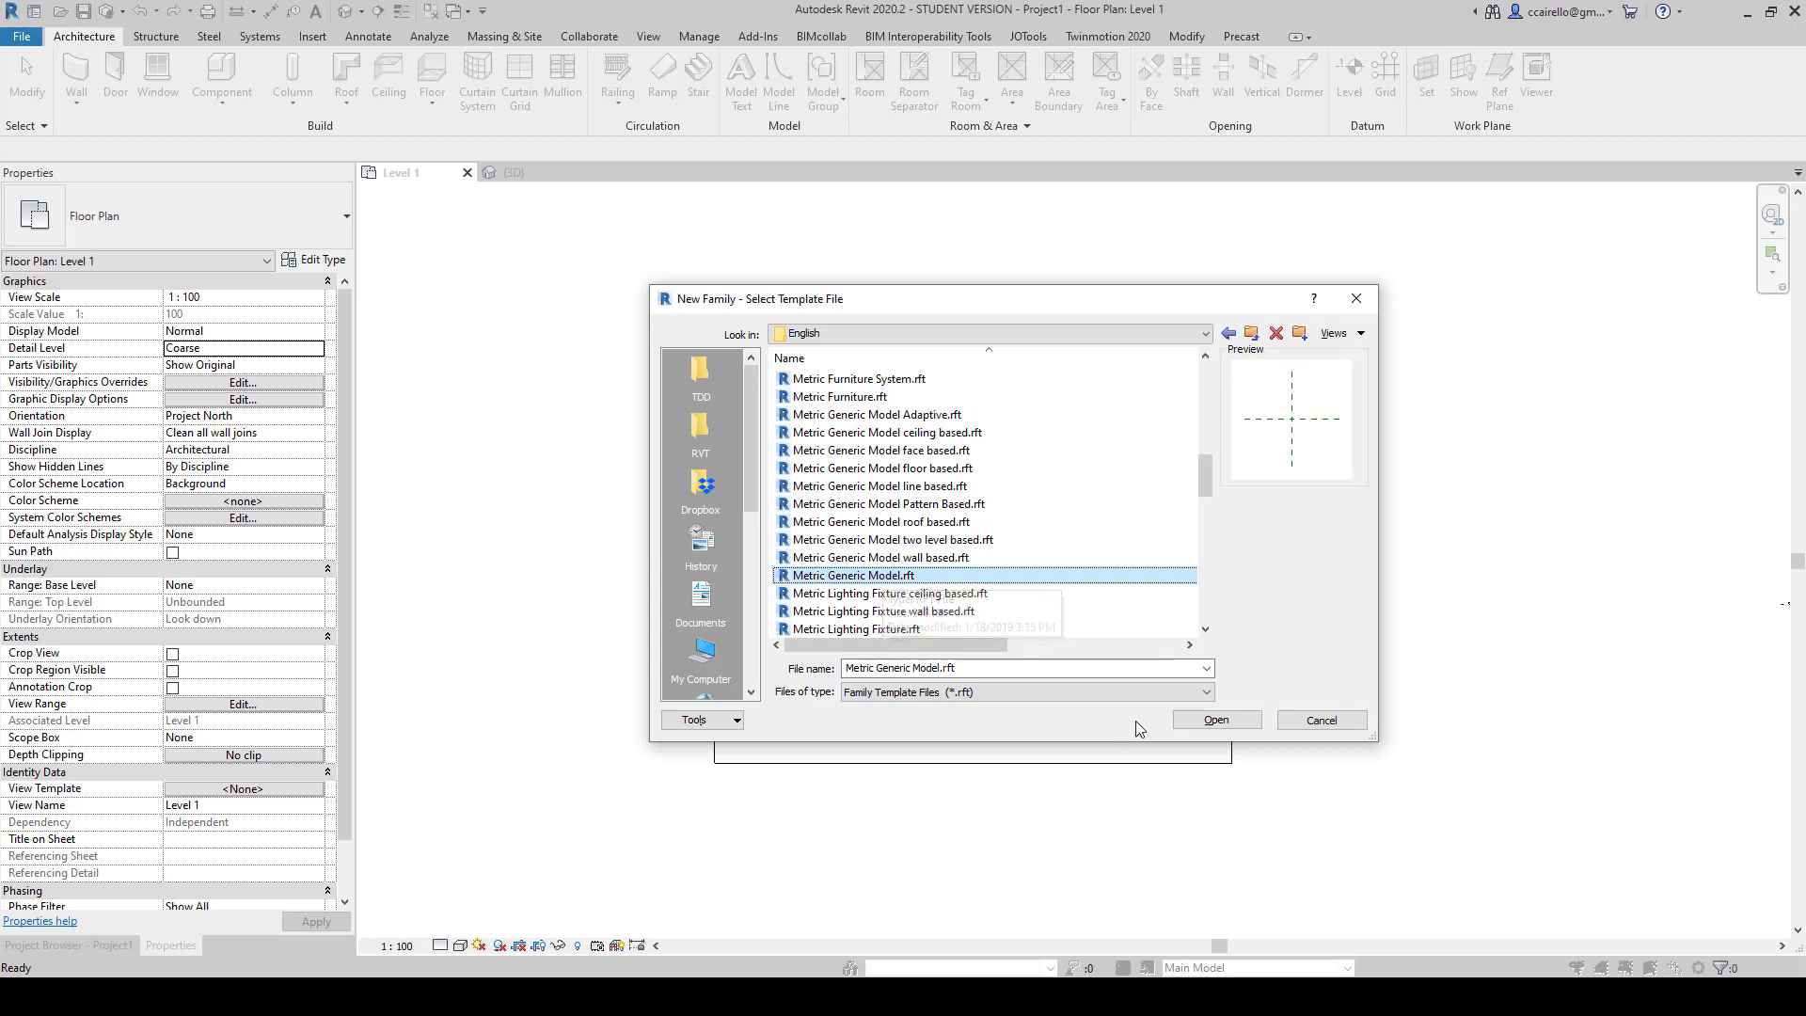
{"action": "left_click", "coordinate": [1213, 720]}
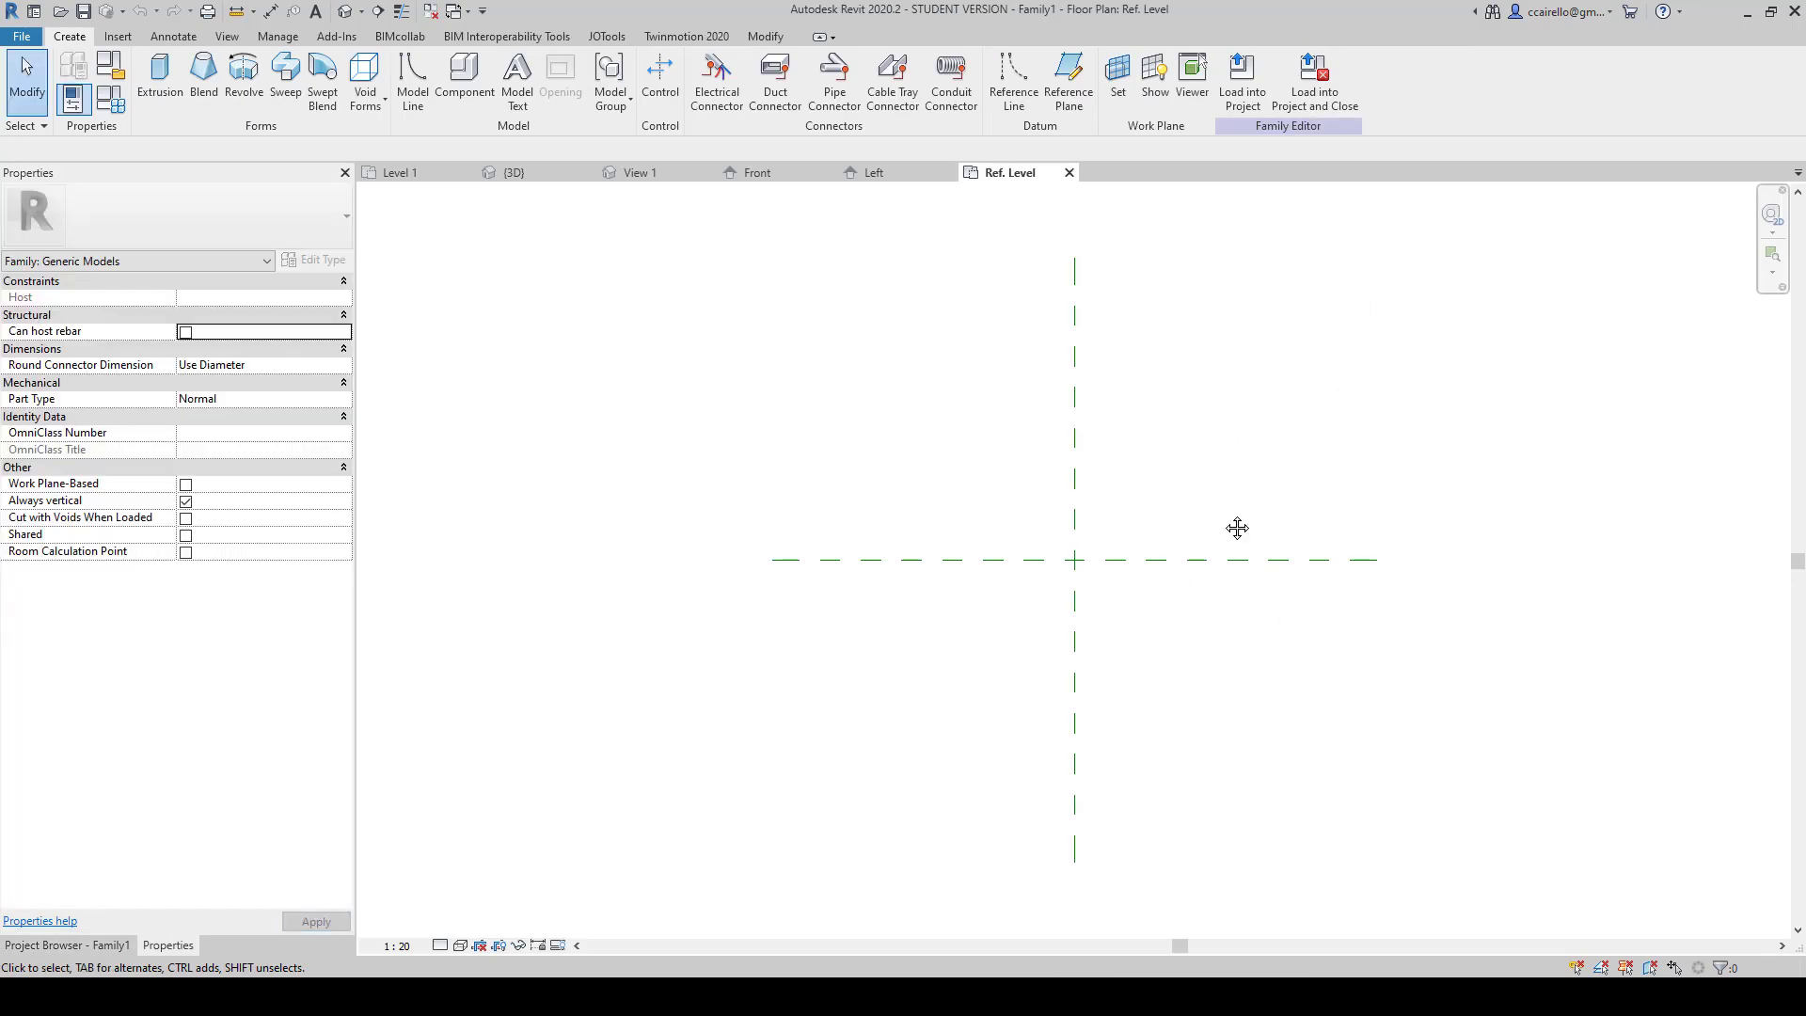
Step: Close the inactive views, keeping only the project's Level 1 and the family's Ref. Level open
{"action": "middle_click_drag", "start_coordinate": [1238, 524], "coordinate": [1169, 533]}
{"action": "key", "text": "w"}
{"action": "key", "text": "c"}
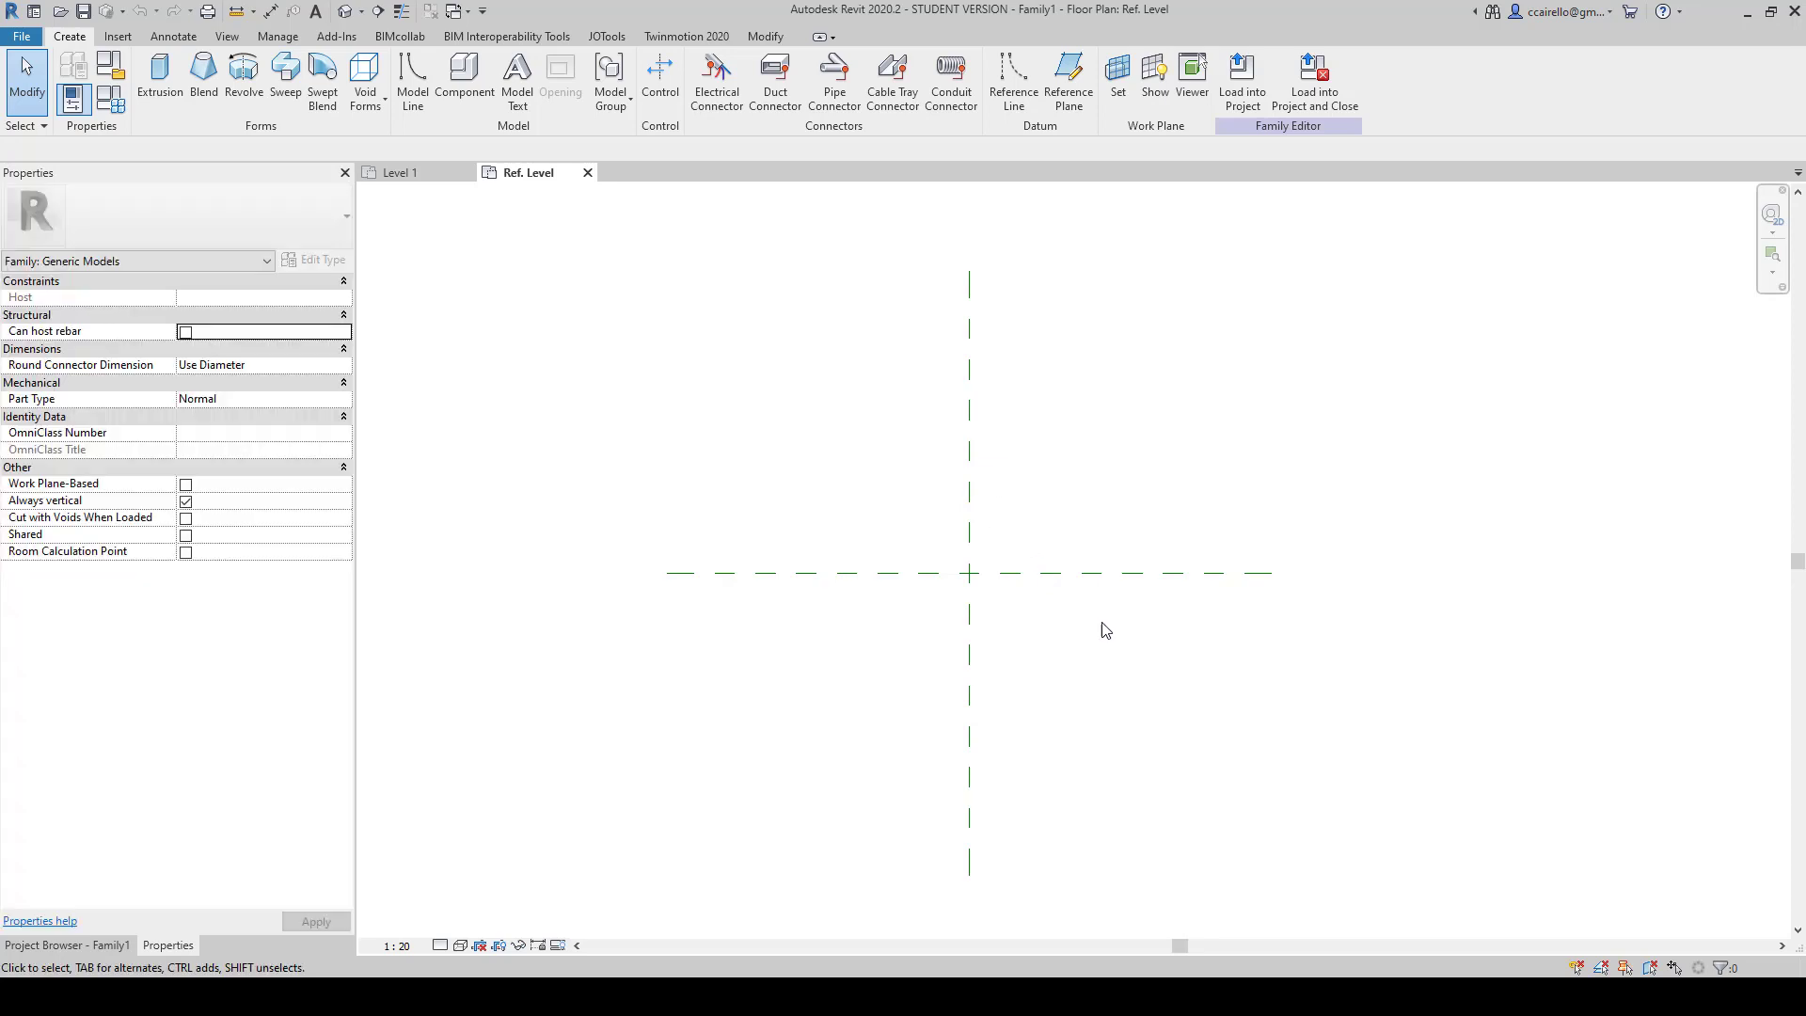
Step: Examine the Center (Front/Back) and Center (Left/Right) reference planes, and compare the family's Ref. Level view with the project's Level 1 plan
{"action": "left_click", "coordinate": [1081, 573]}
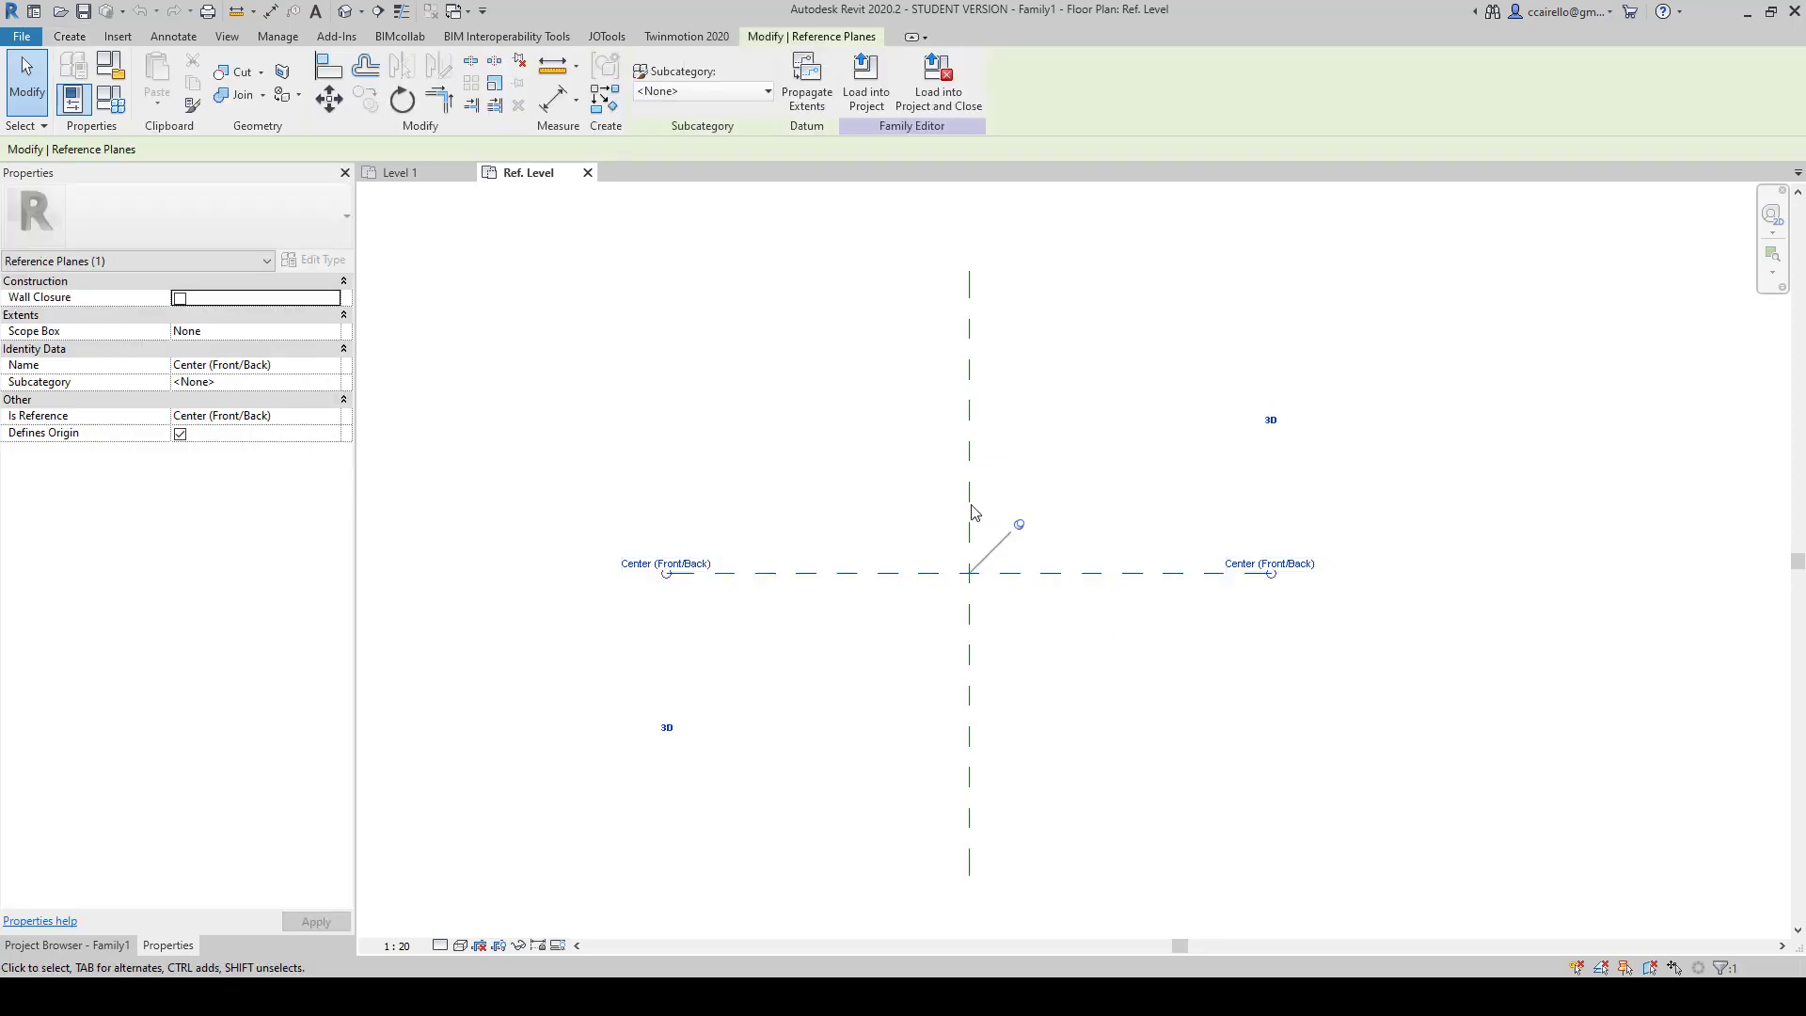
{"action": "left_click", "coordinate": [981, 513]}
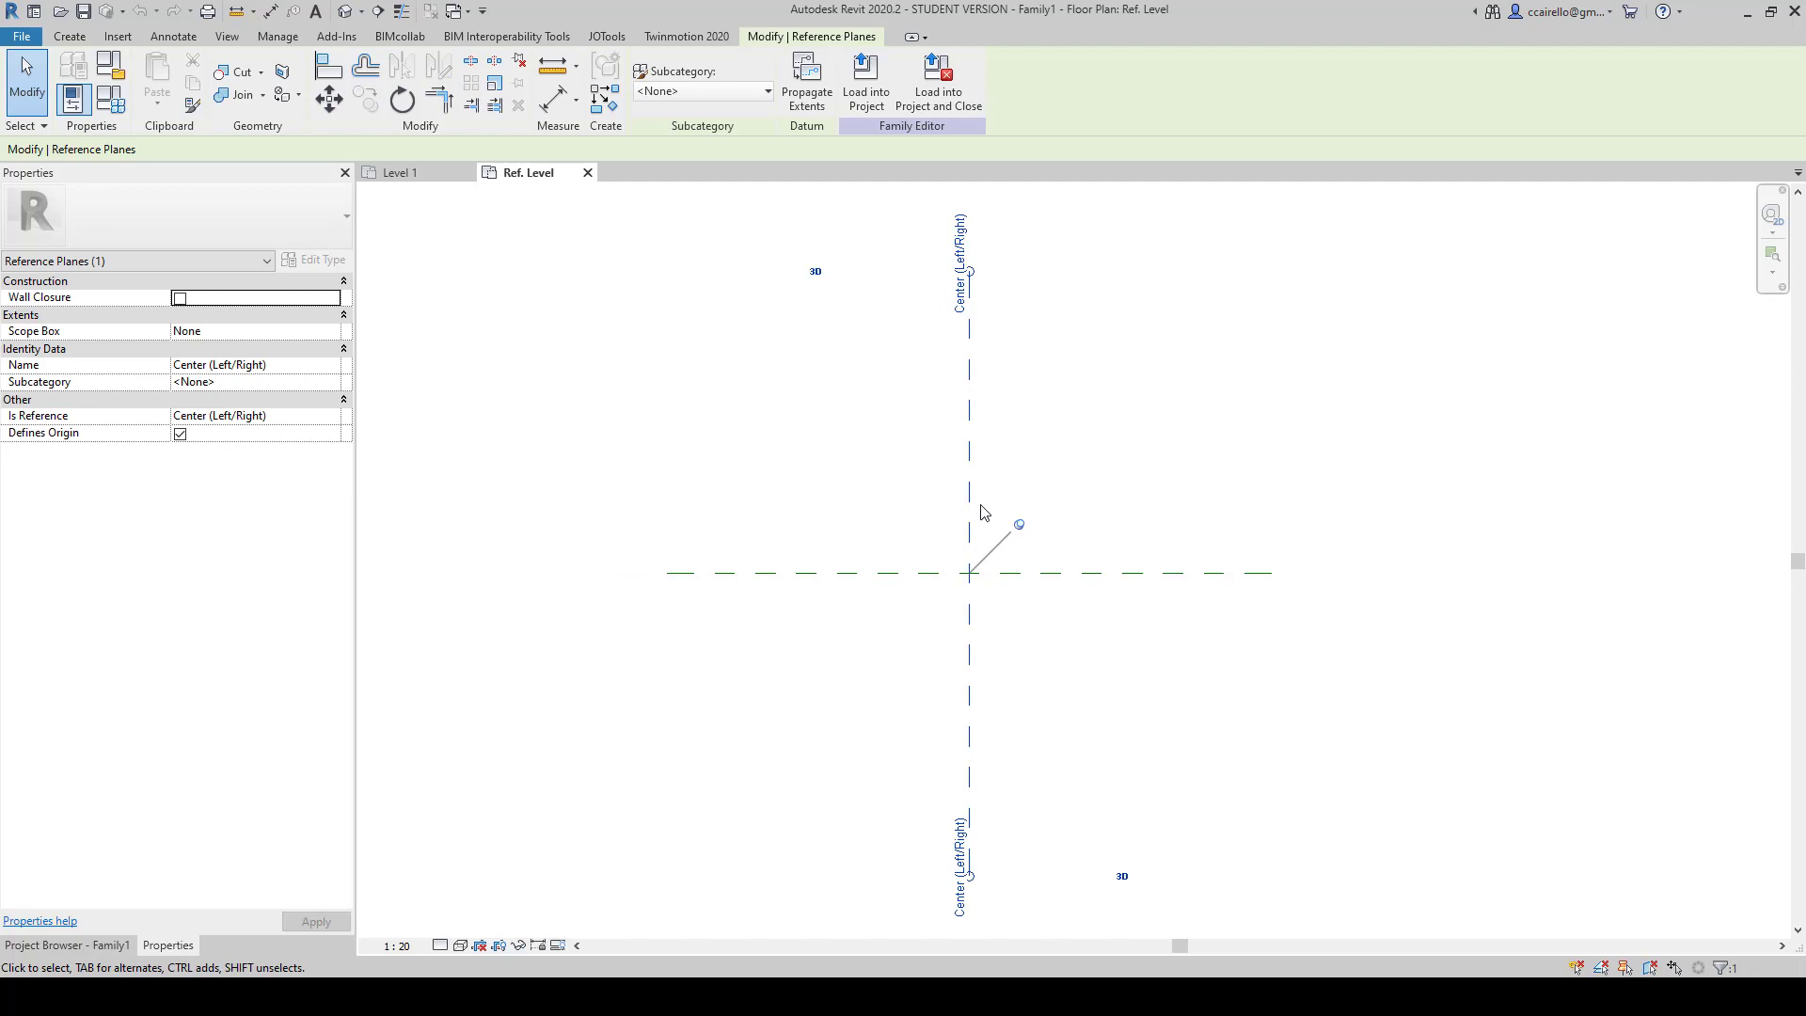
{"action": "left_click", "coordinate": [1009, 573]}
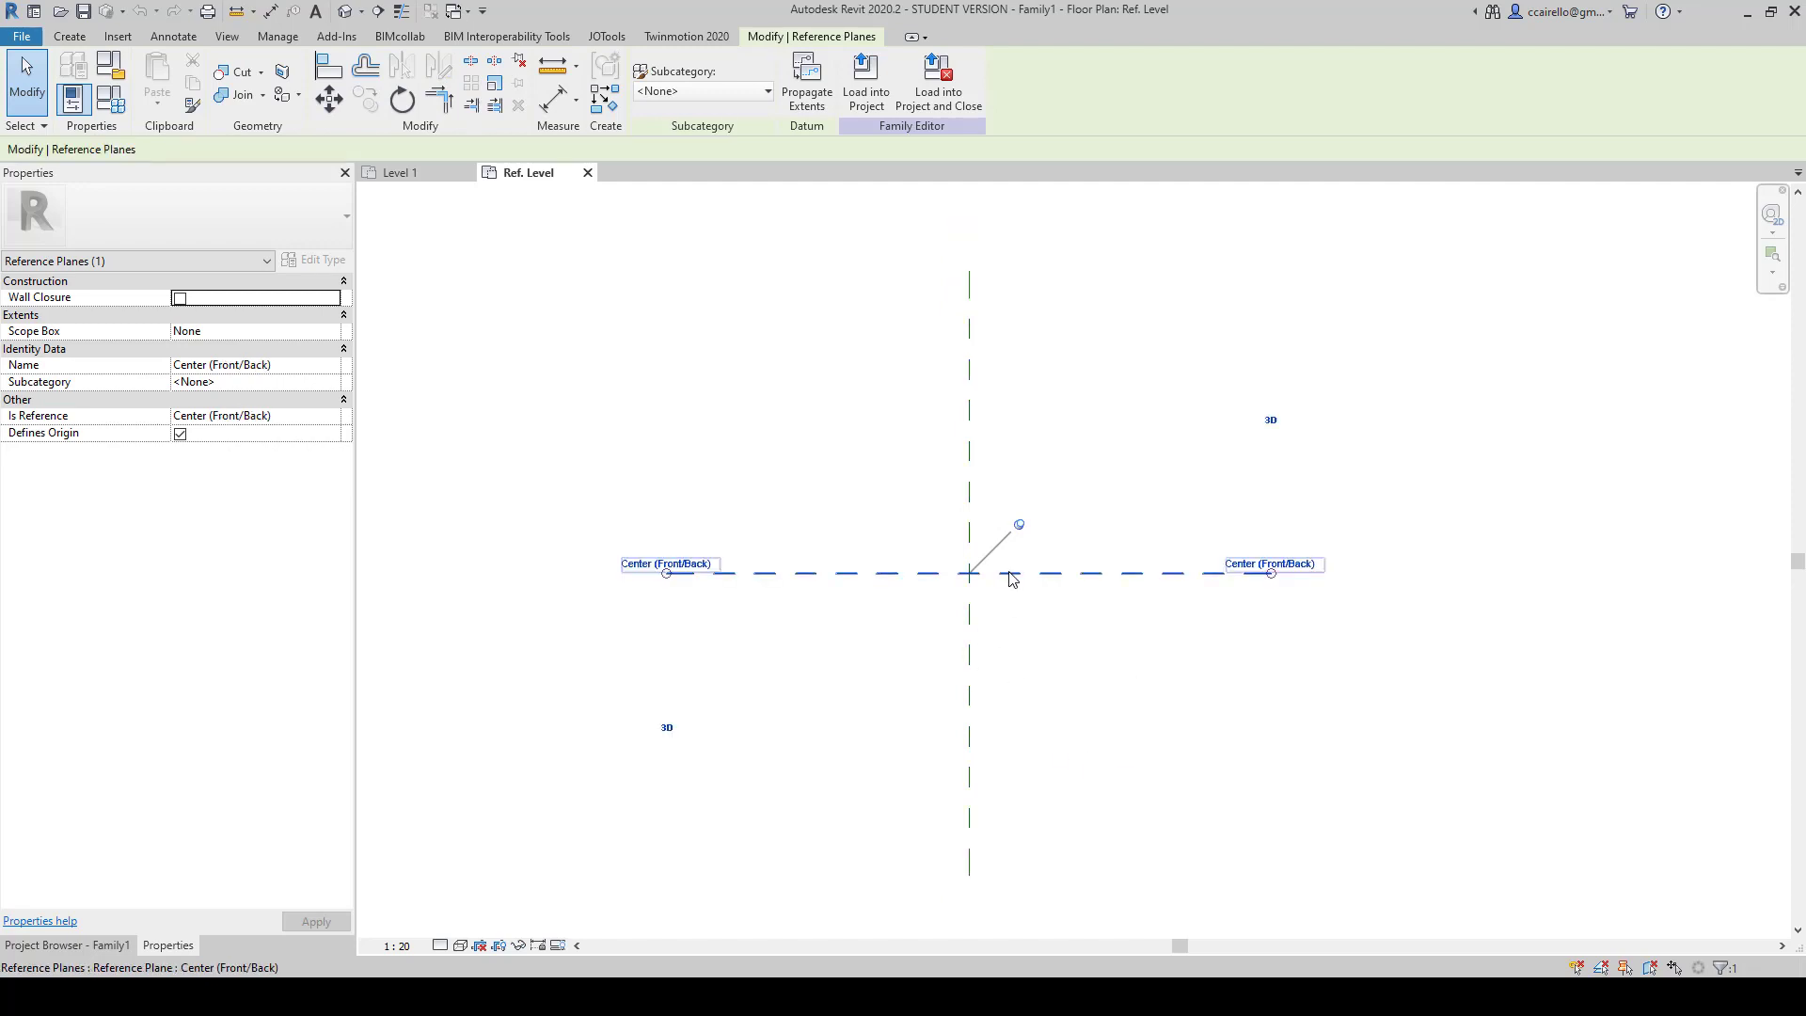
{"action": "key", "text": "Escape"}
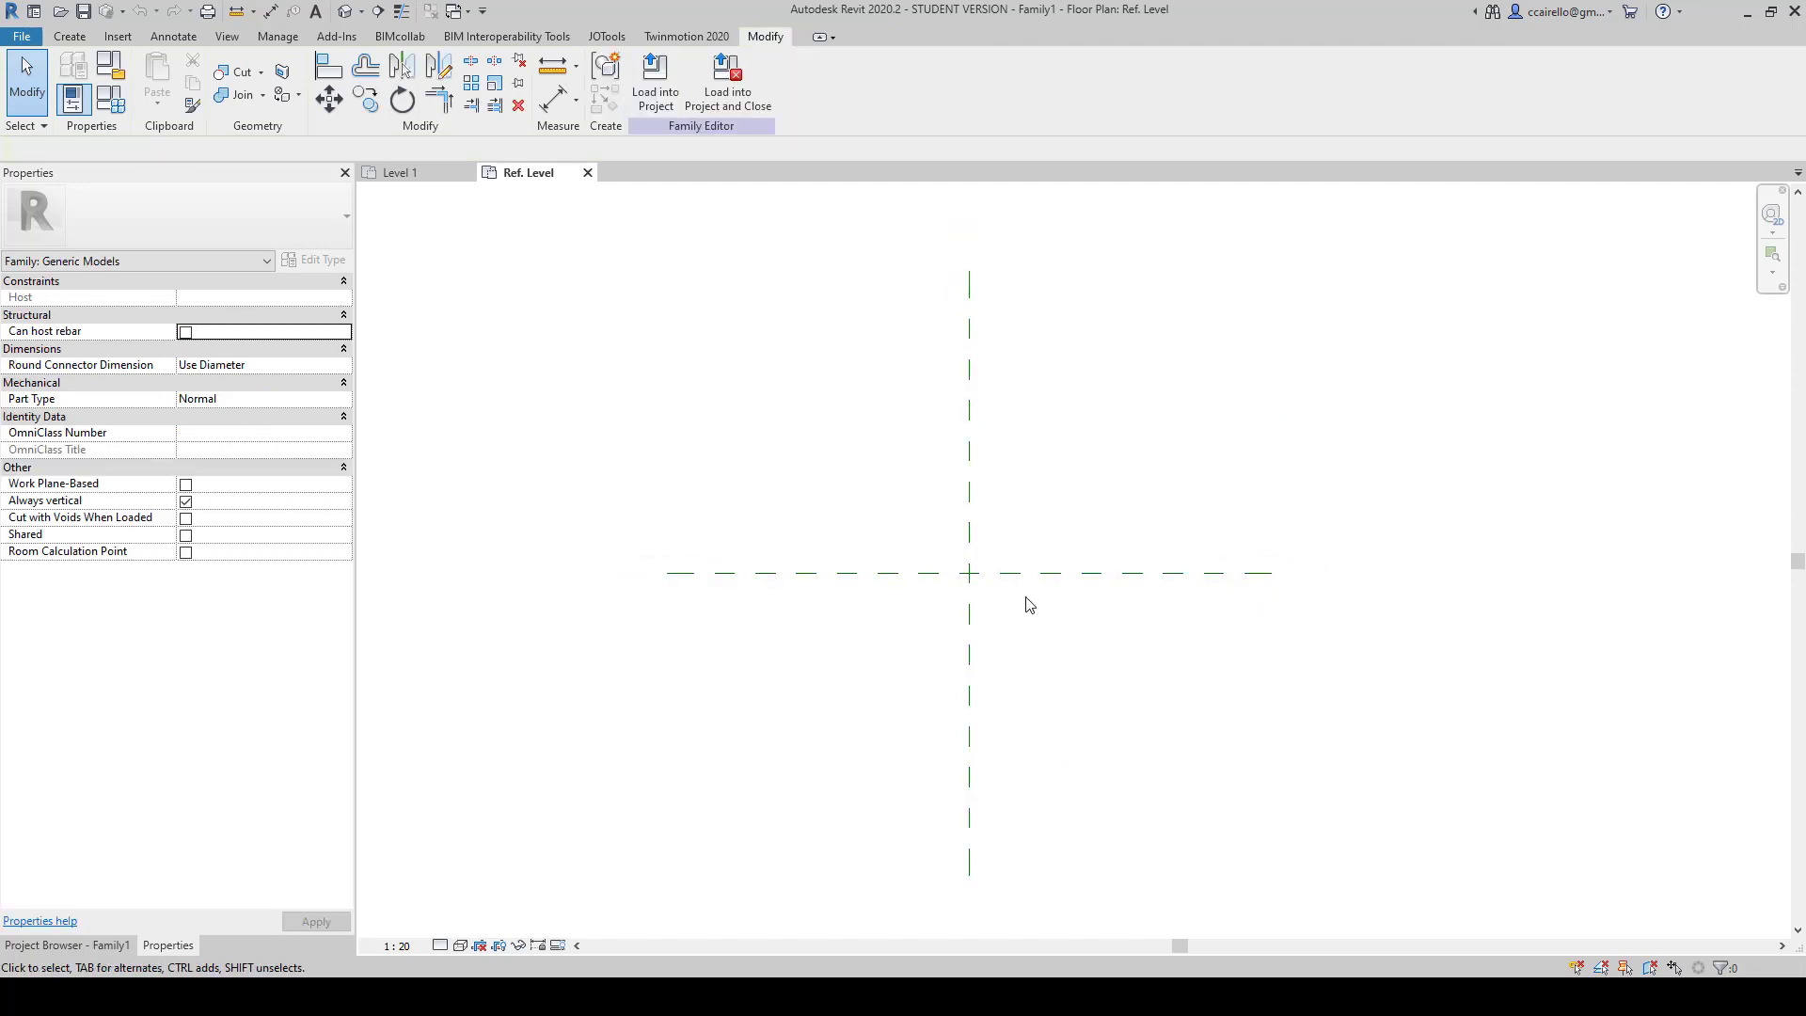
{"action": "left_click", "coordinate": [1052, 579]}
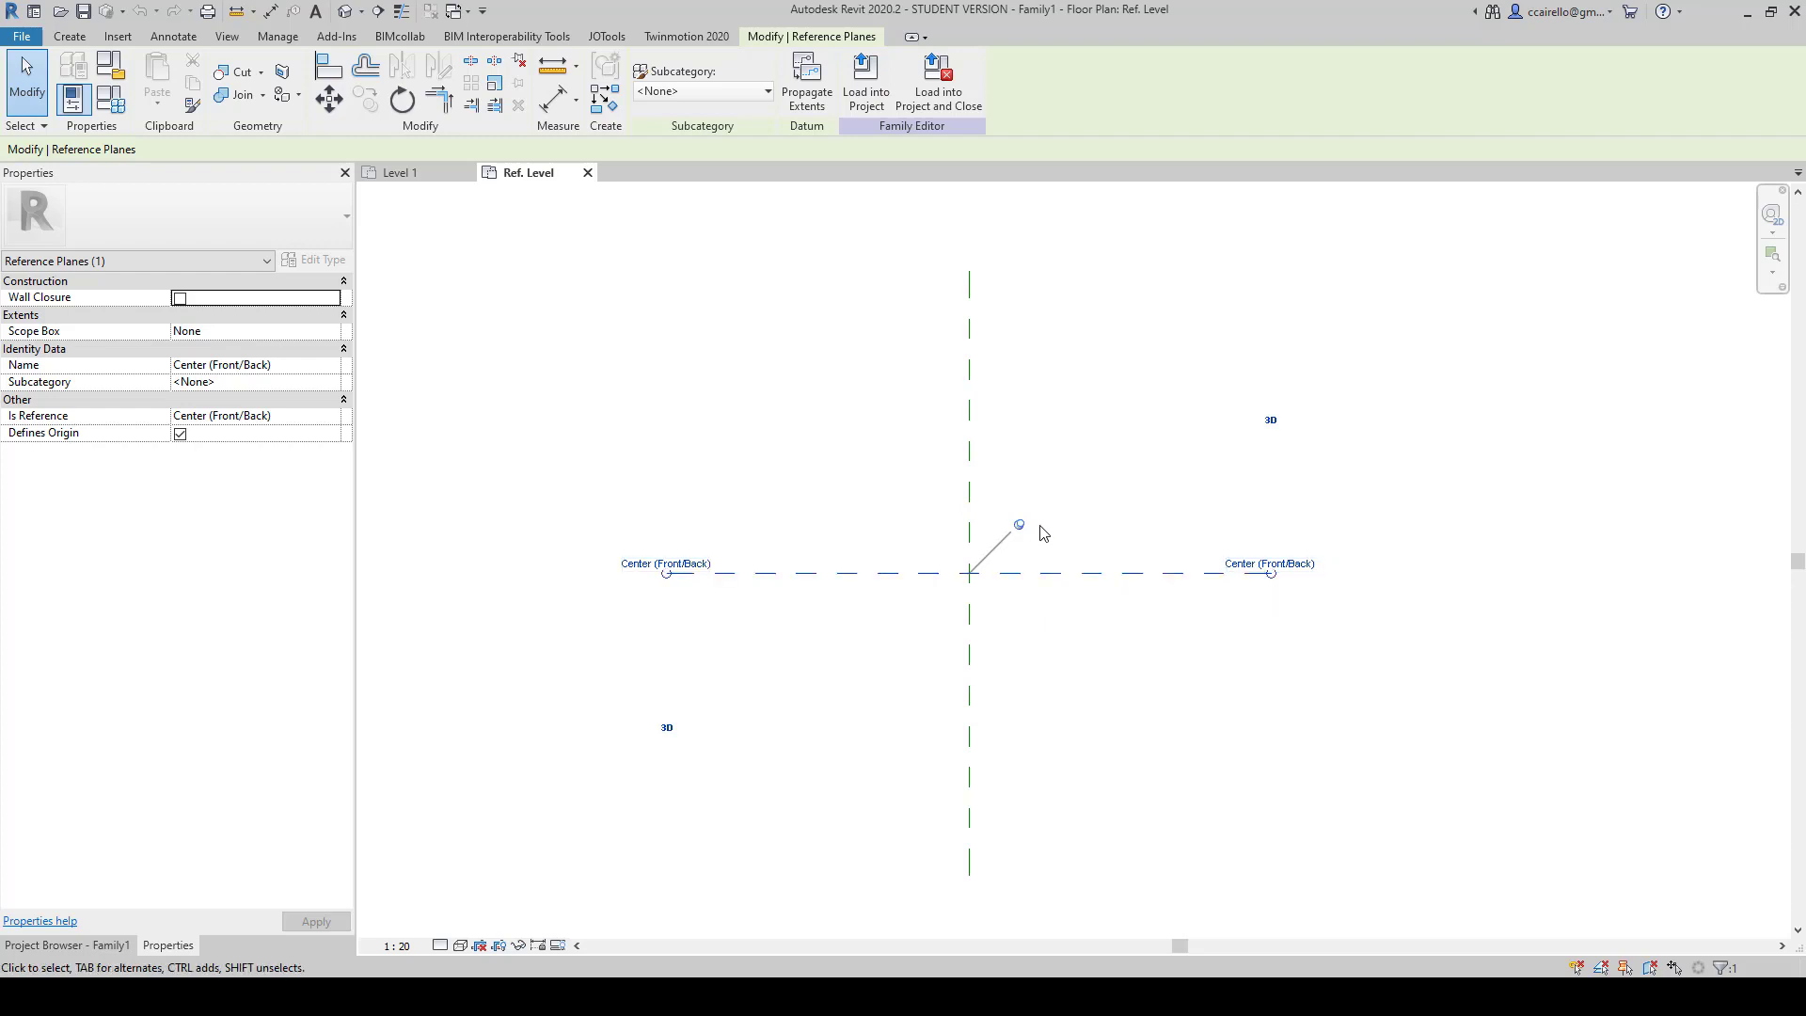
{"action": "key", "text": "Escape"}
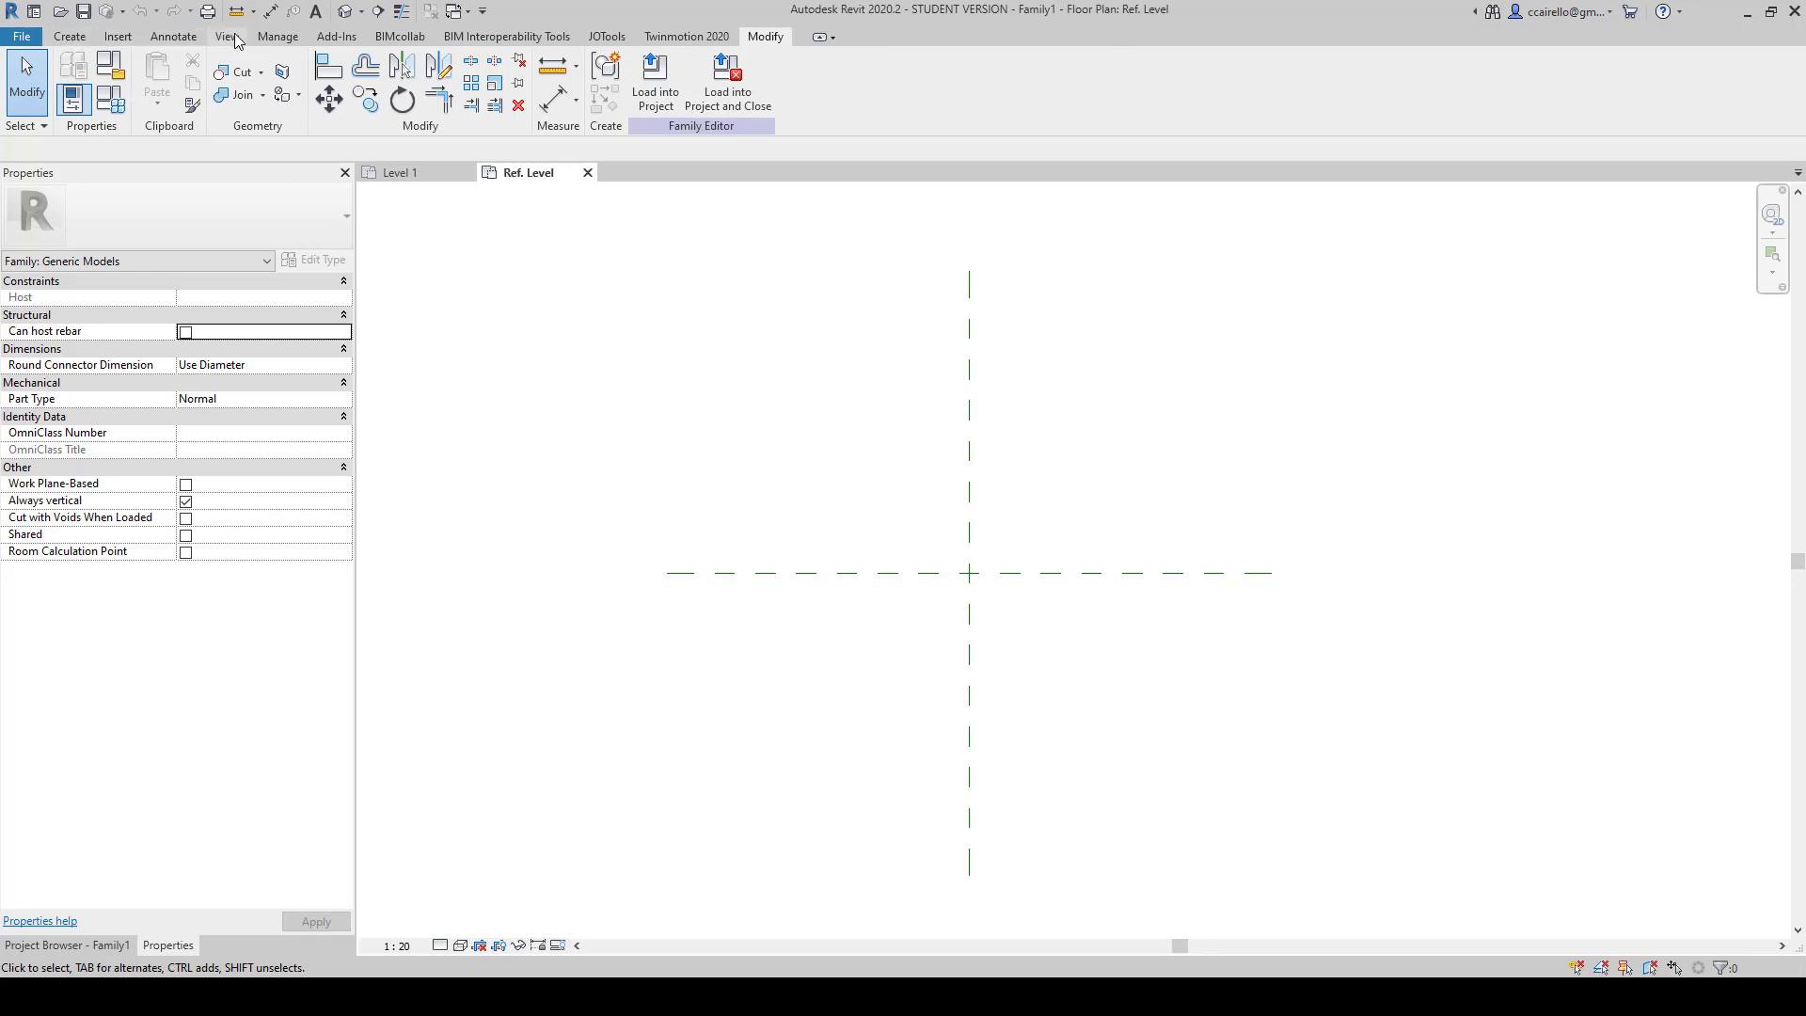
{"action": "left_click", "coordinate": [405, 174]}
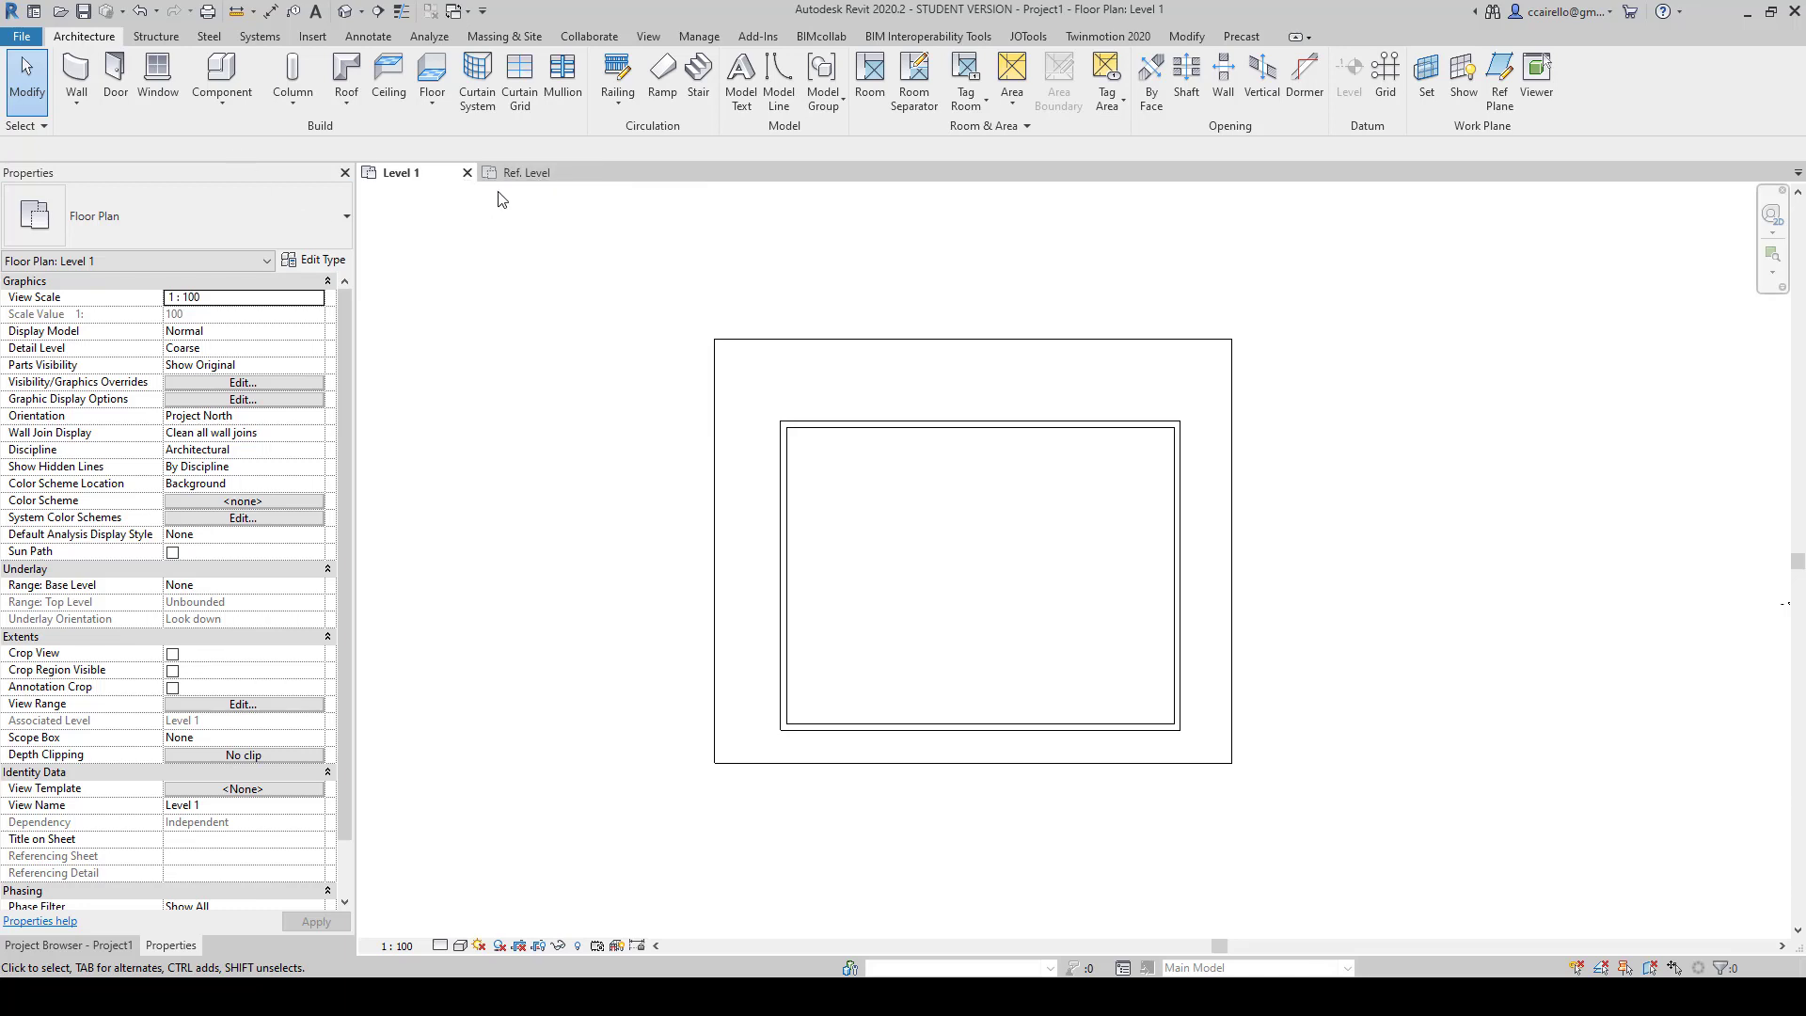
{"action": "left_click", "coordinate": [518, 173]}
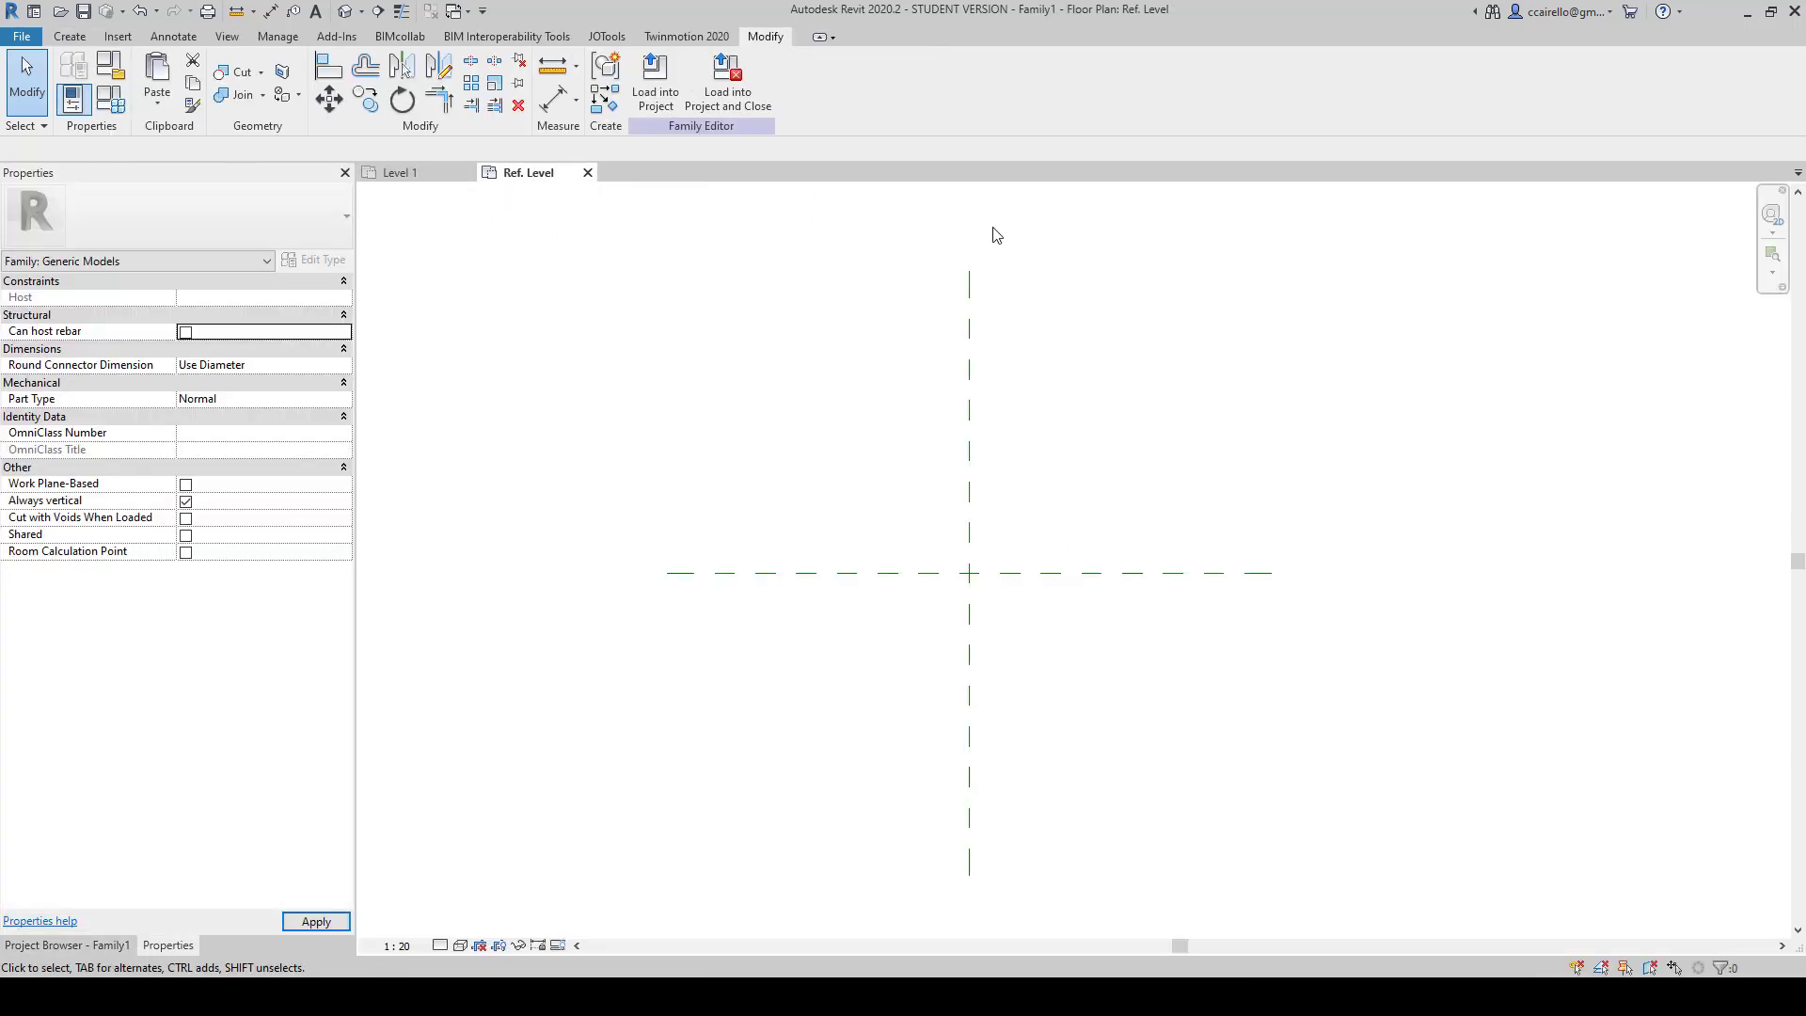
Step: Create a solid extrusion 250 deep from a rectangle about 660 by 480 drawn around the reference plane intersection
{"action": "left_click", "coordinate": [79, 42]}
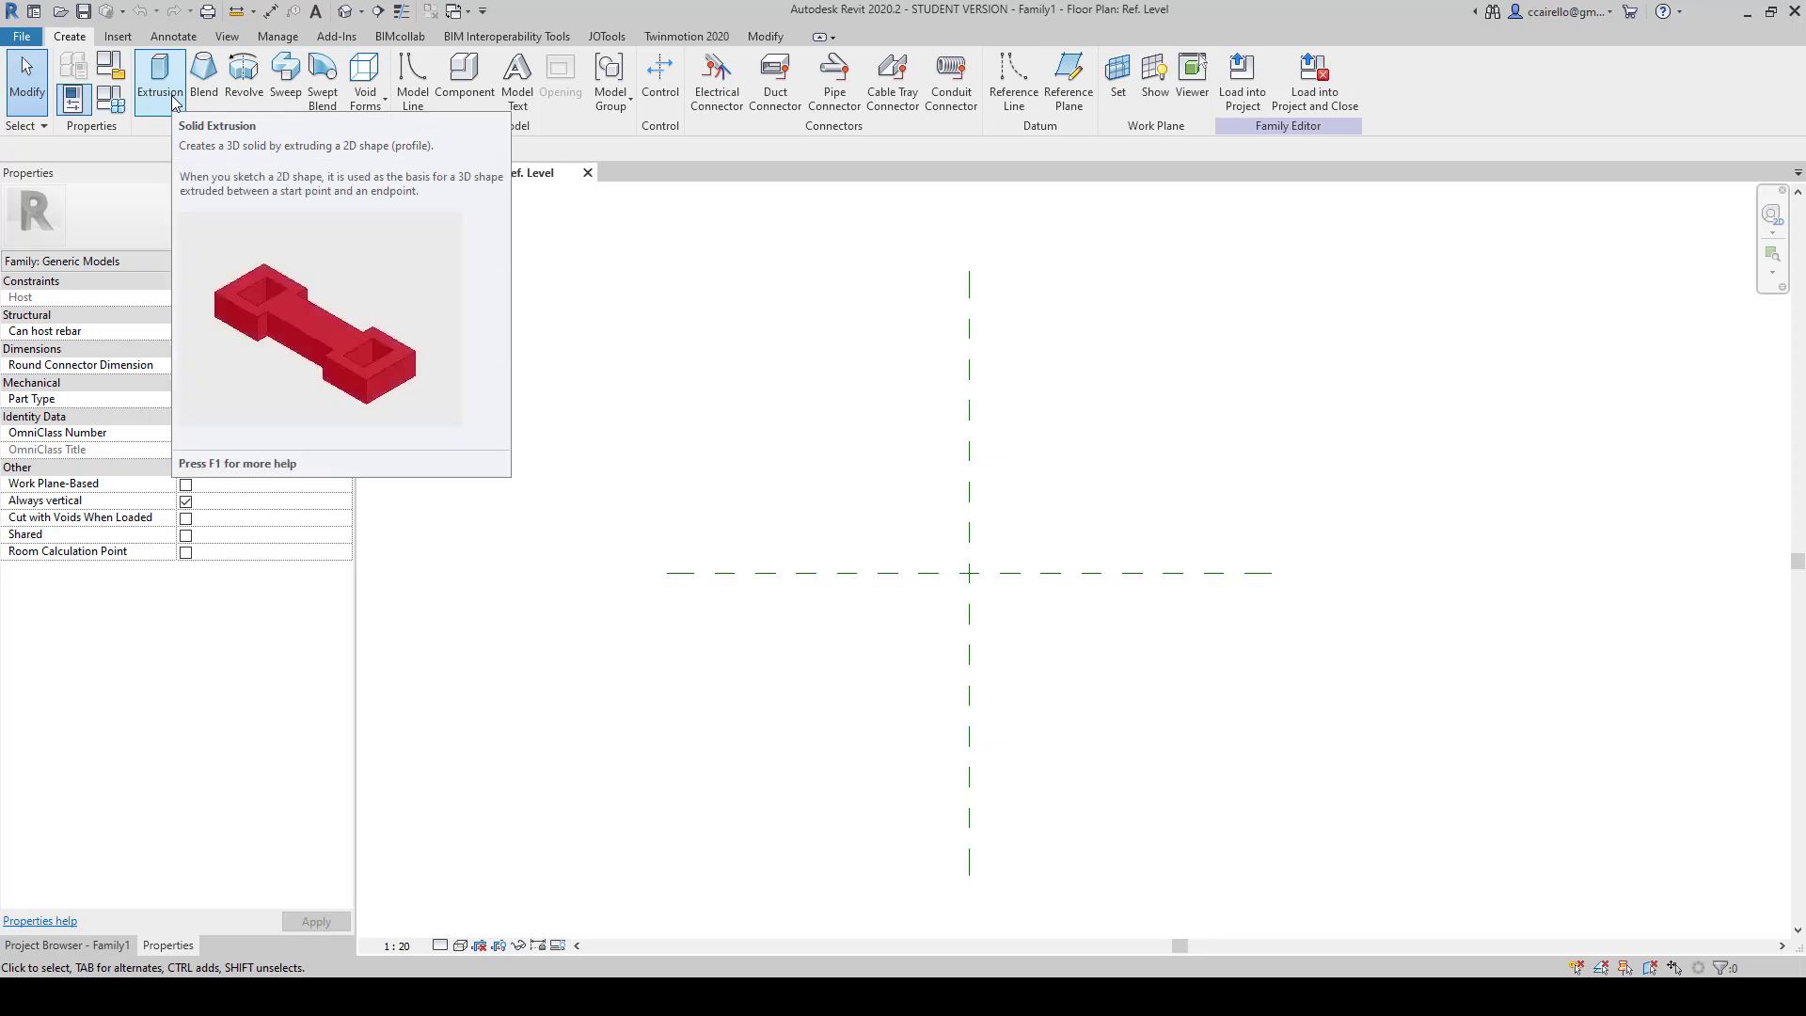
{"action": "left_click", "coordinate": [175, 100]}
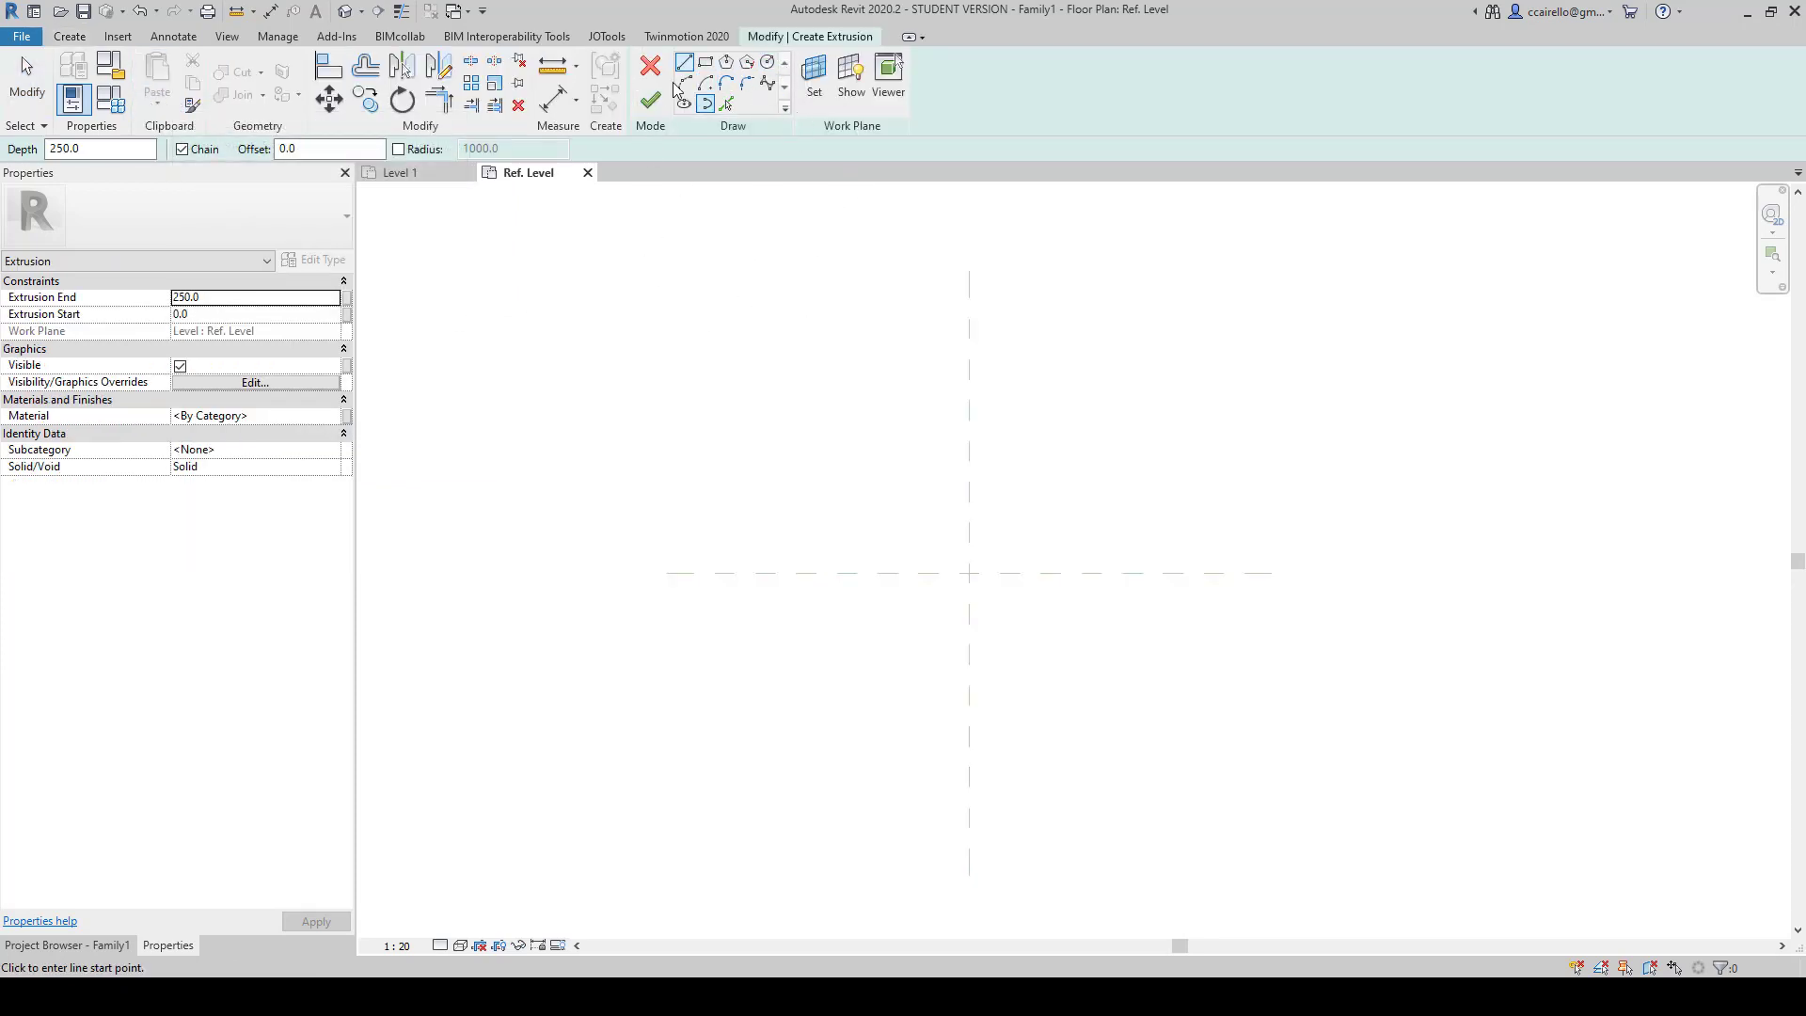
{"action": "left_click", "coordinate": [712, 65]}
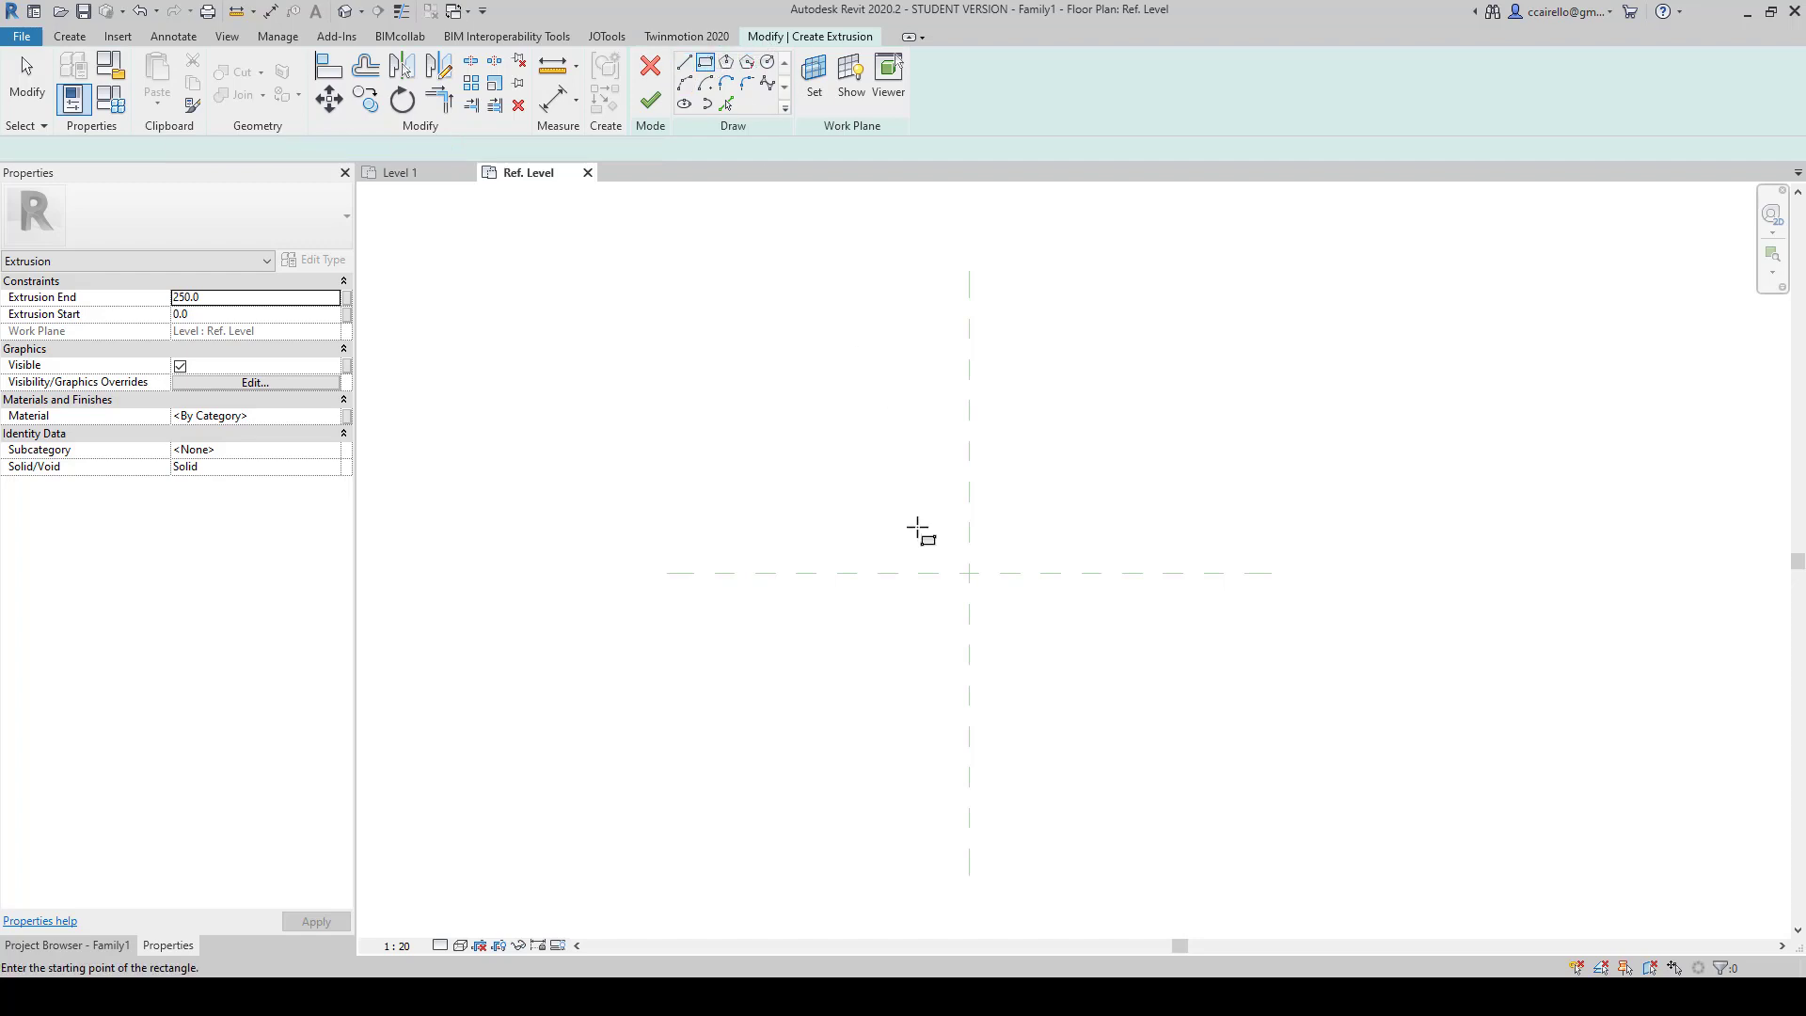
{"action": "left_click", "coordinate": [914, 530]}
{"action": "left_click", "coordinate": [1016, 604]}
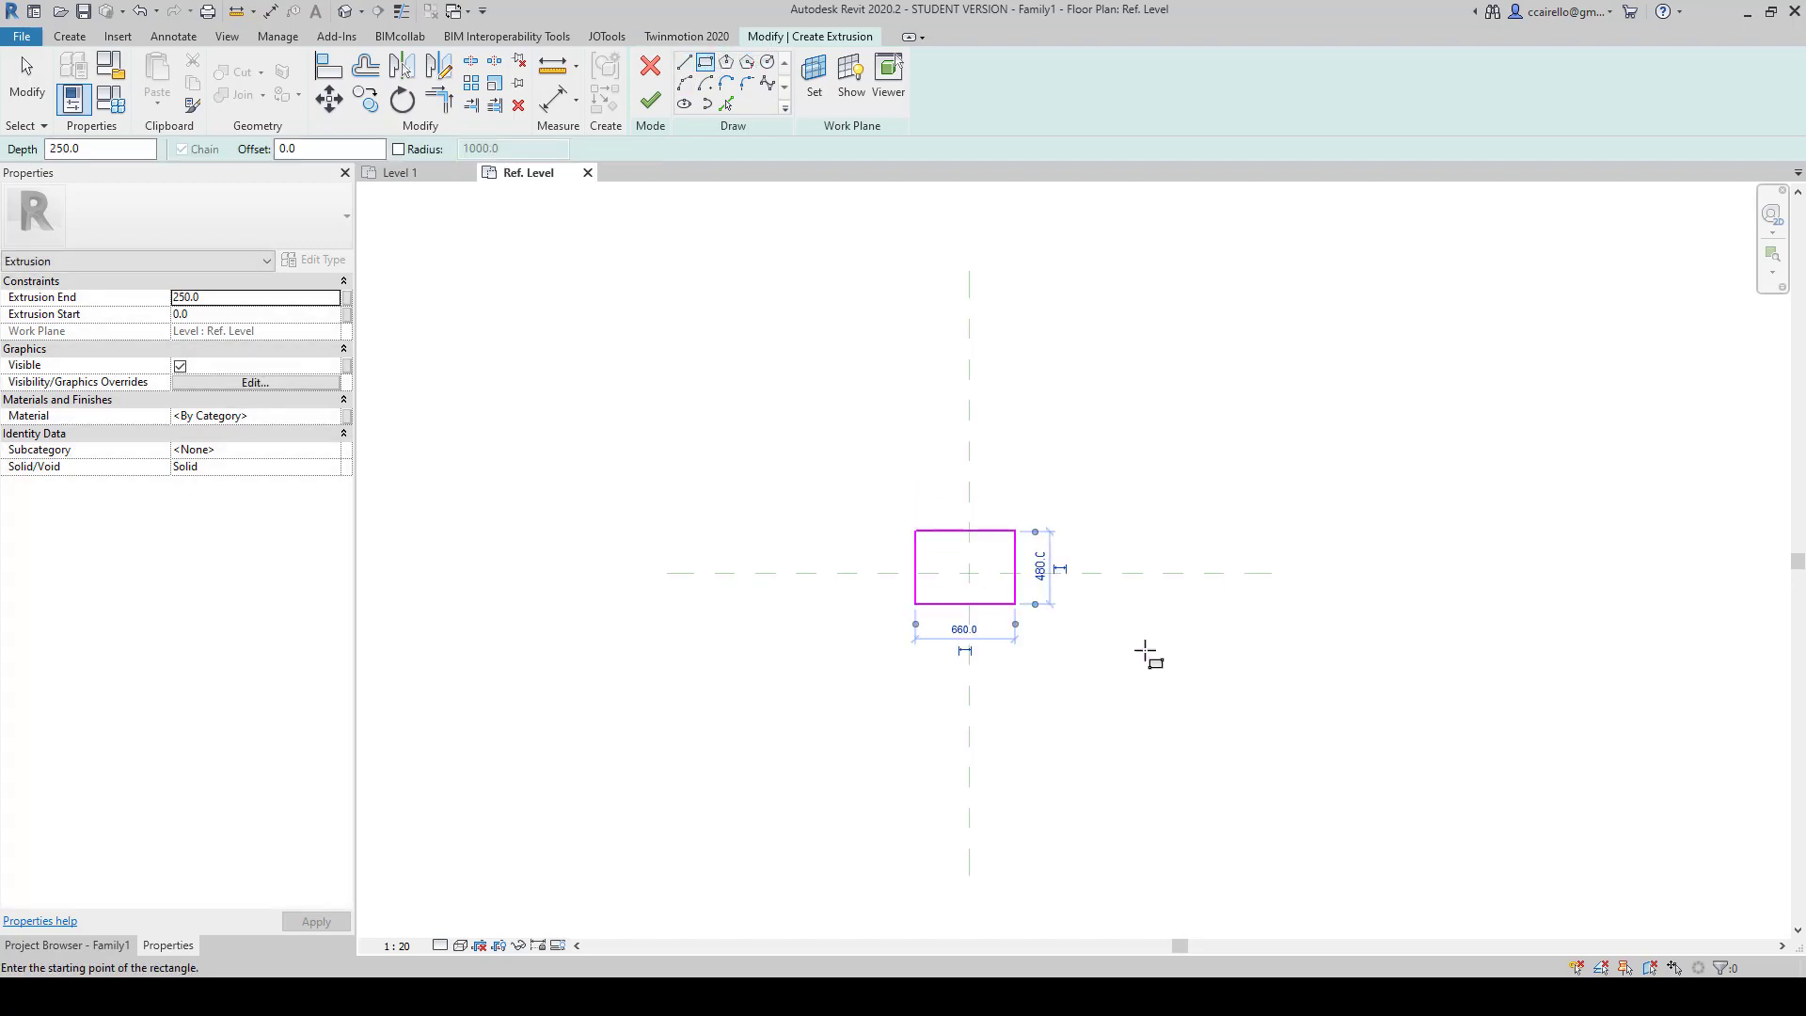
{"action": "key", "text": "Escape"}
{"action": "key", "text": "Escape"}
{"action": "scroll", "coordinate": [1043, 591], "scroll_direction": "up", "scroll_amount": 3}
{"action": "scroll", "coordinate": [1041, 588], "scroll_direction": "up", "scroll_amount": 2}
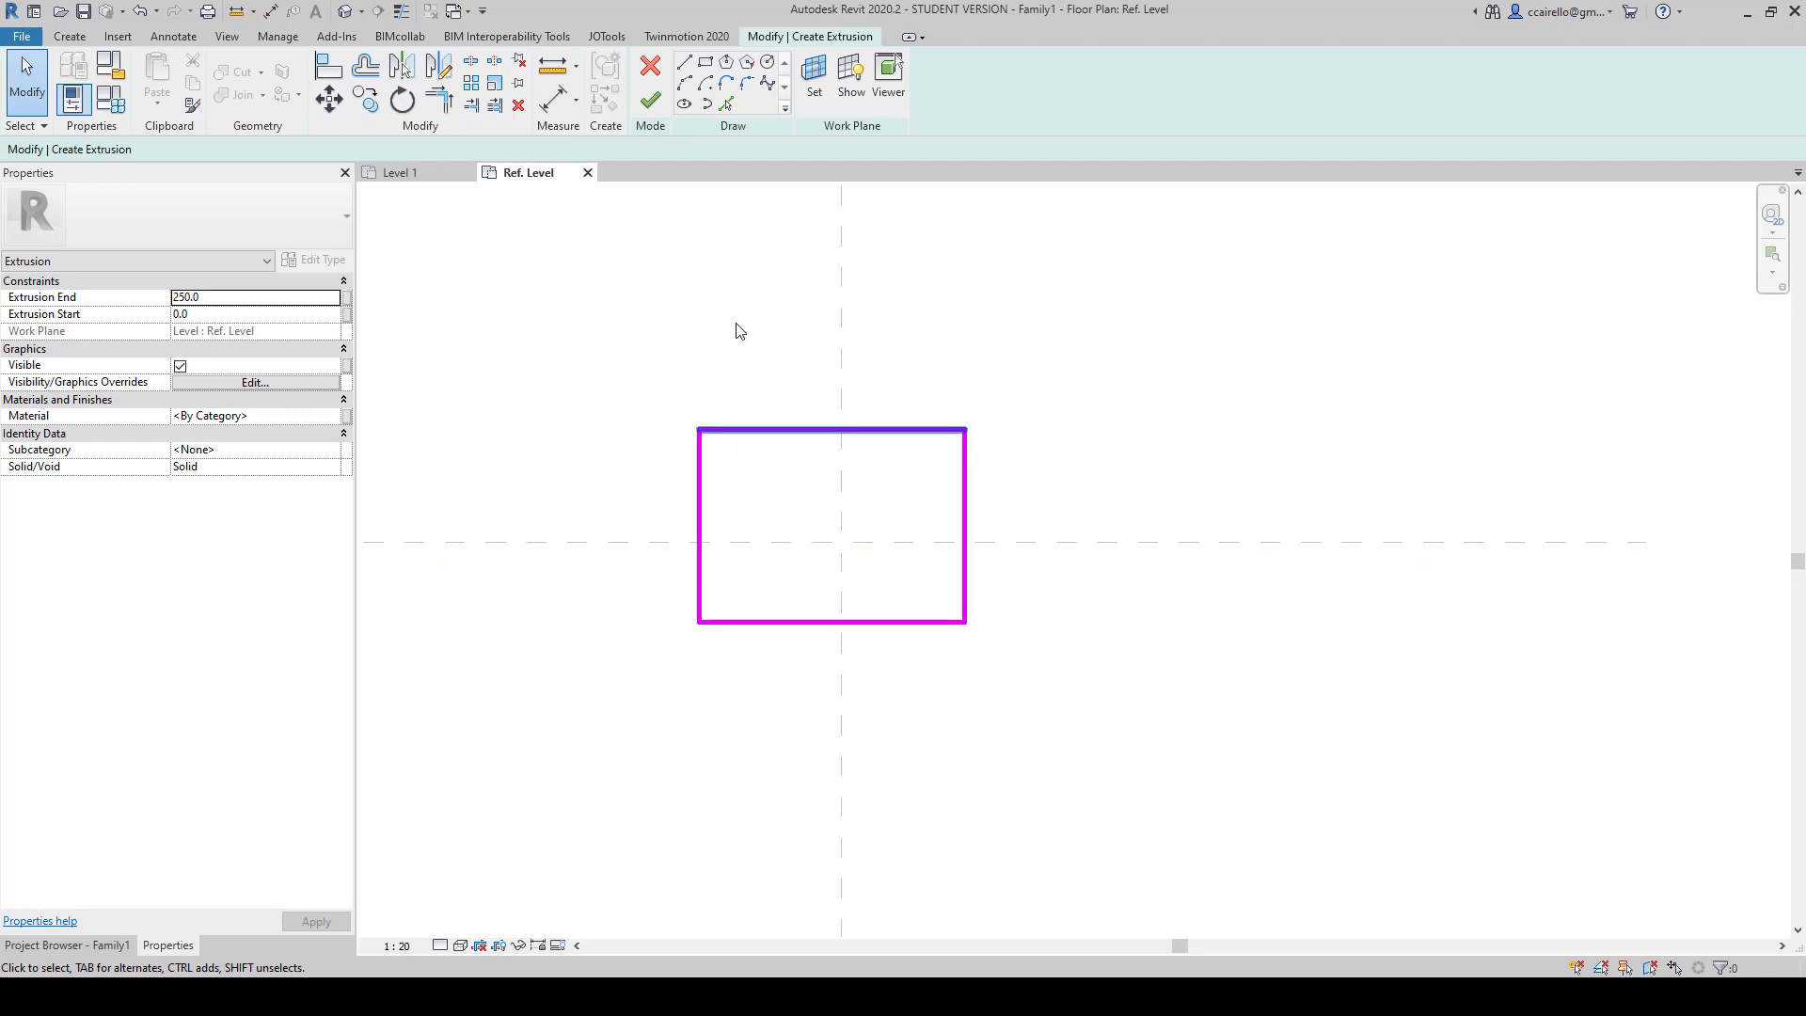
{"action": "left_click", "coordinate": [650, 101]}
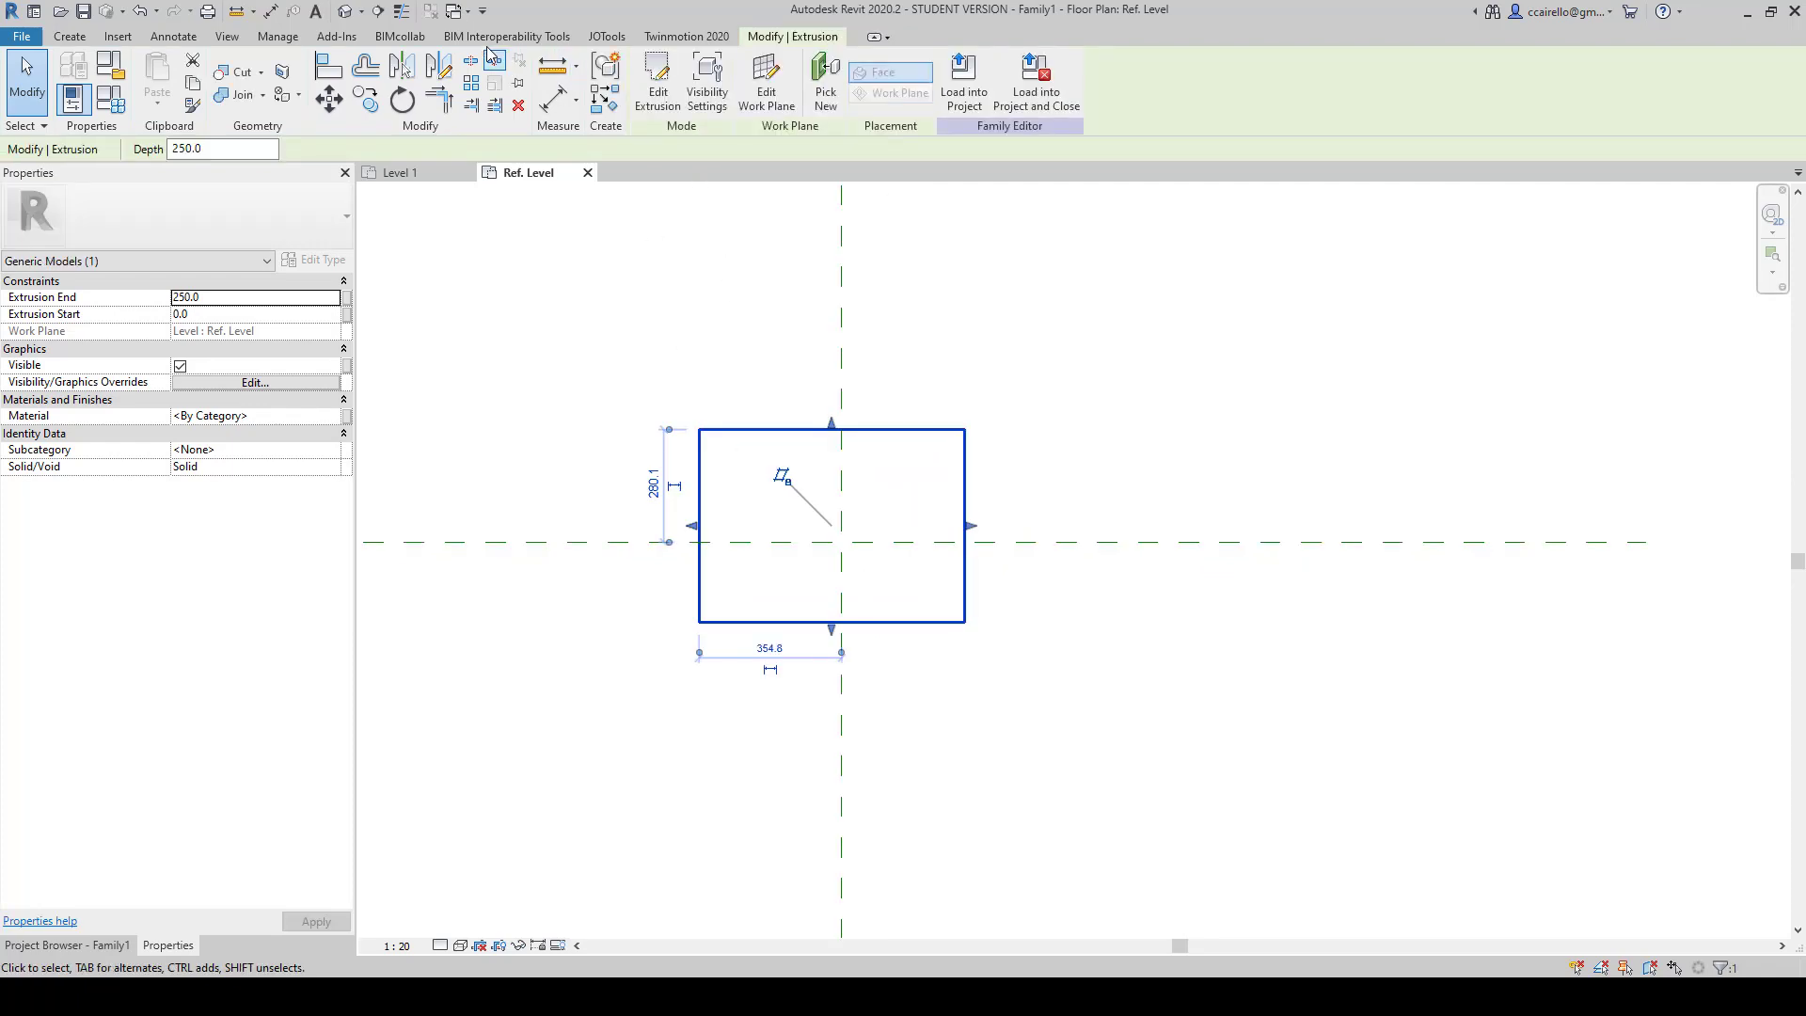
Step: Show the extrusion in the default 3D view with thin lines
{"action": "left_click", "coordinate": [357, 13]}
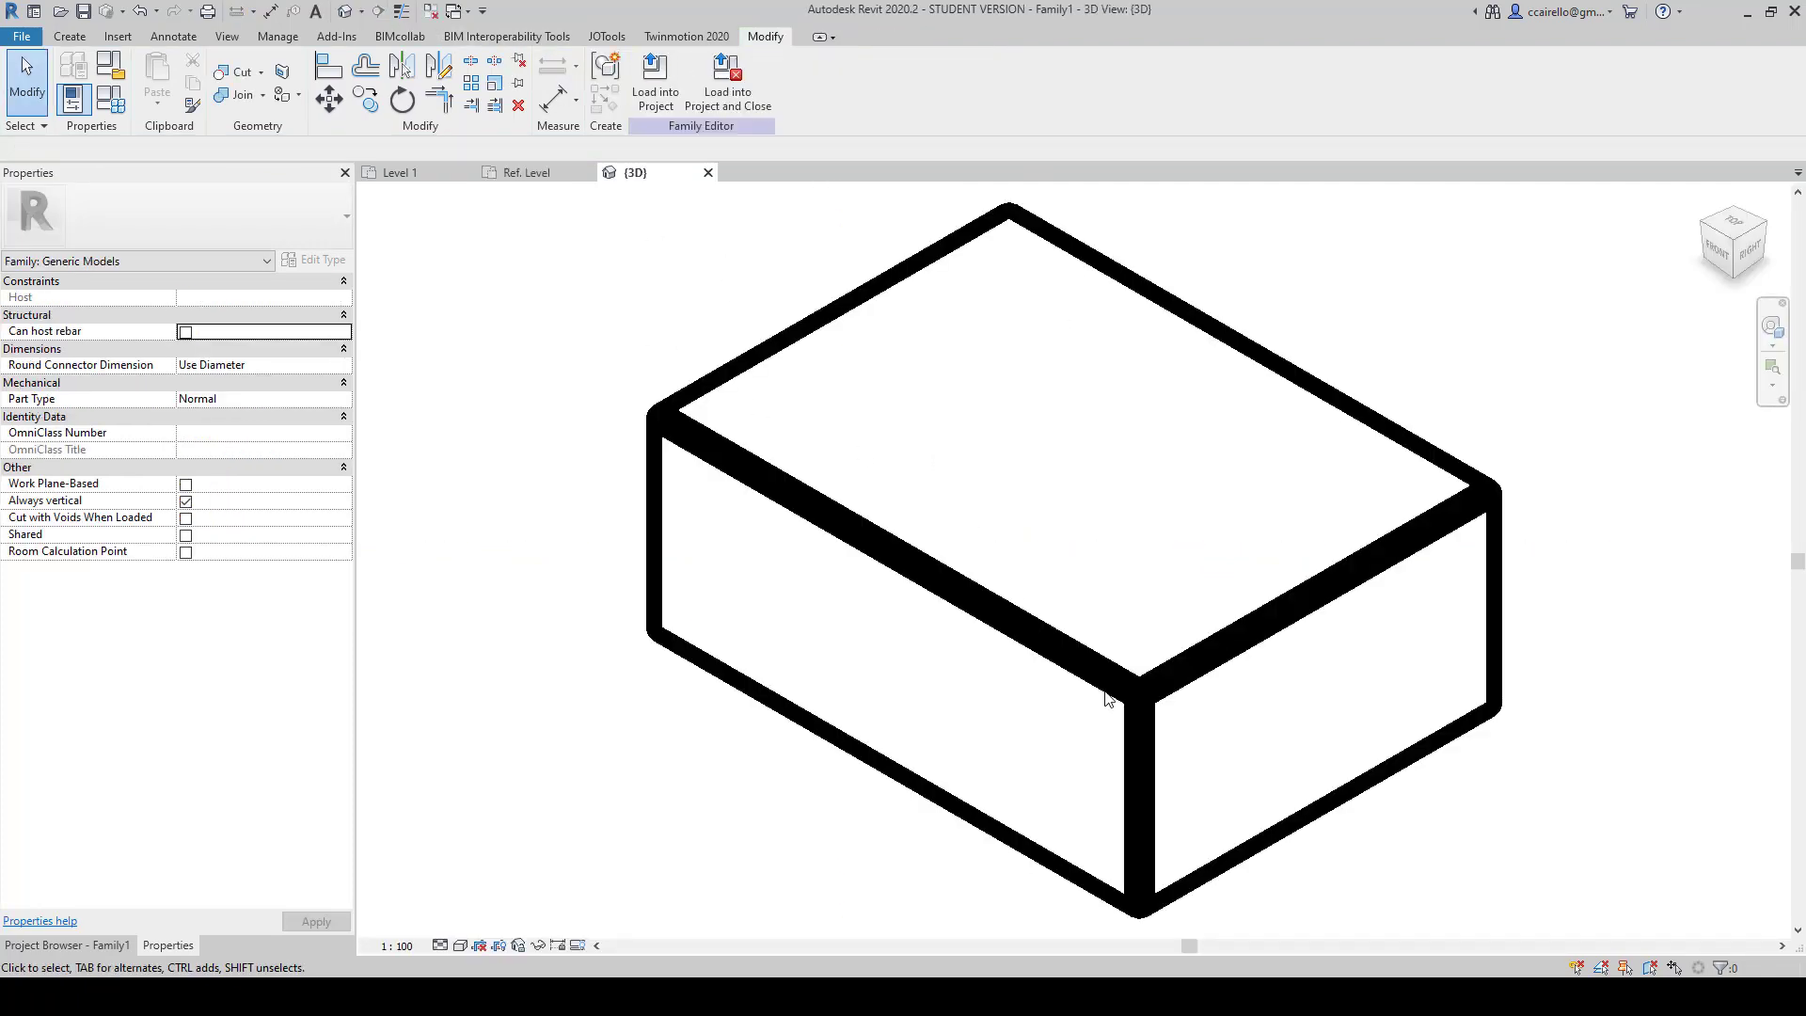
{"action": "key", "text": "t"}
{"action": "key", "text": "l"}
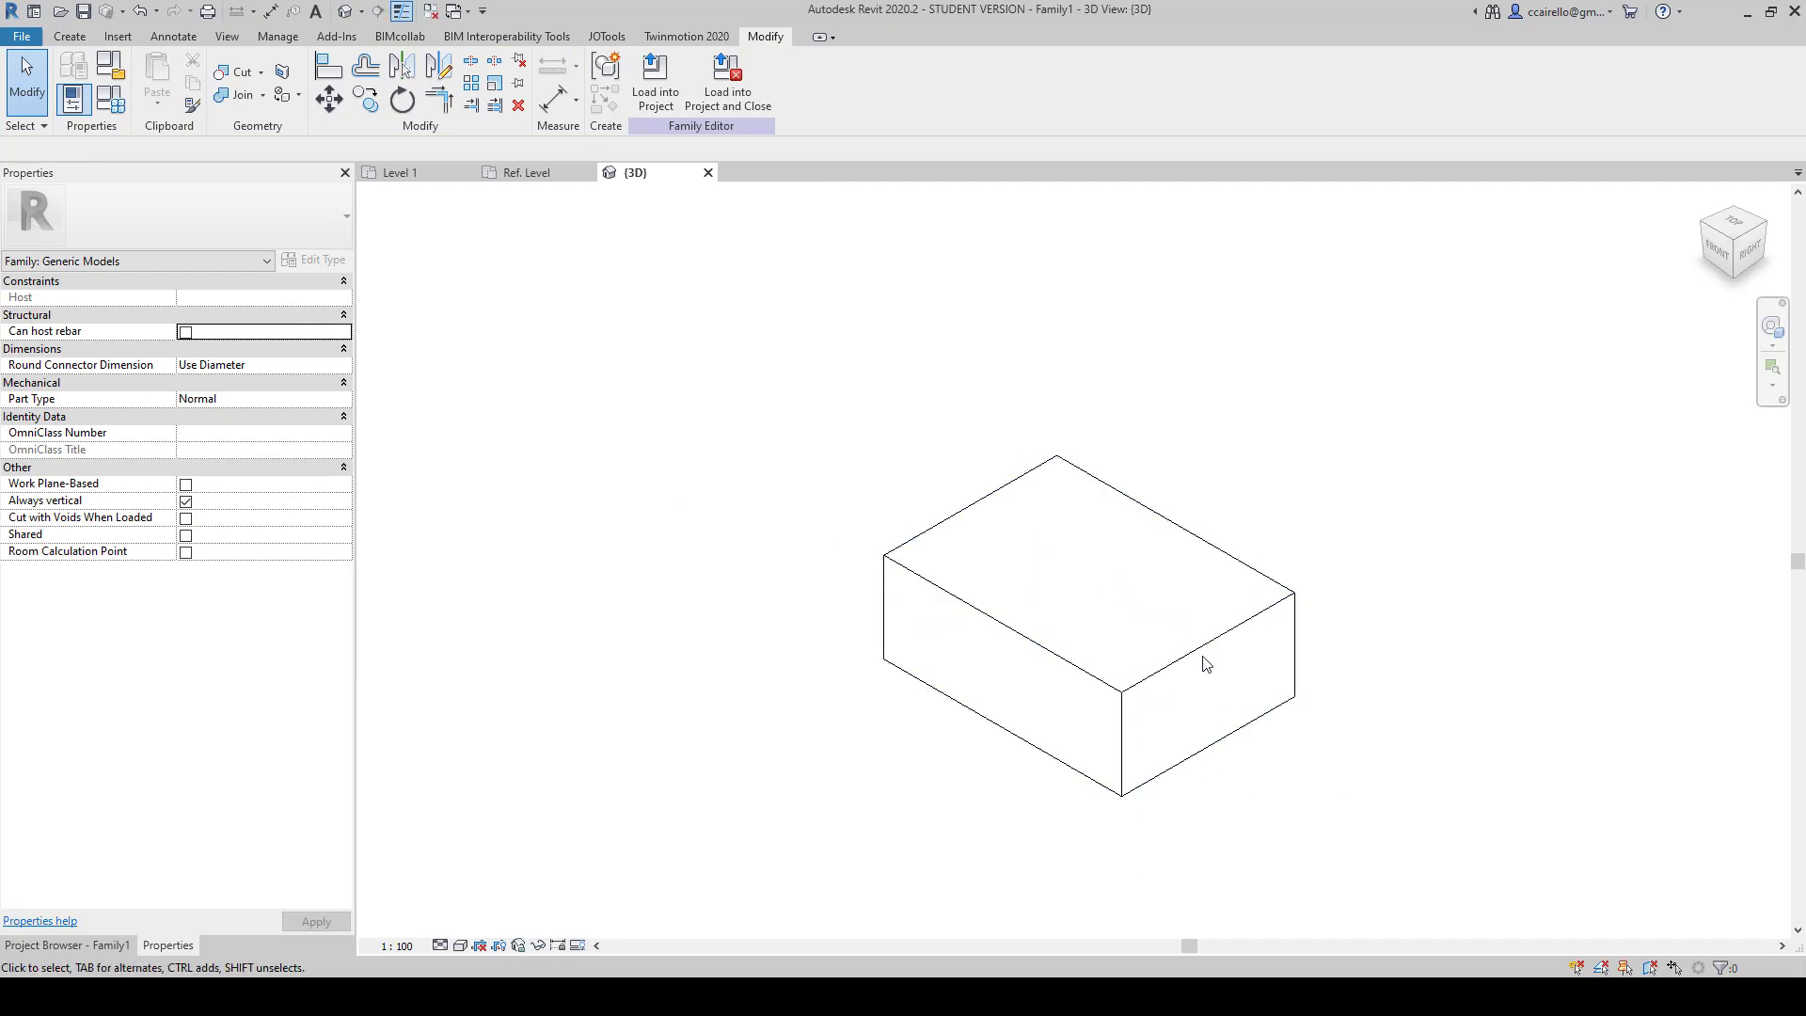
Step: Reshape the extrusion with its shape handles to about 773 by 911 in plan and about 185 high
{"action": "left_click", "coordinate": [1206, 664]}
{"action": "middle_click_drag", "start_coordinate": [1205, 664], "coordinate": [1439, 645], "text": "shift"}
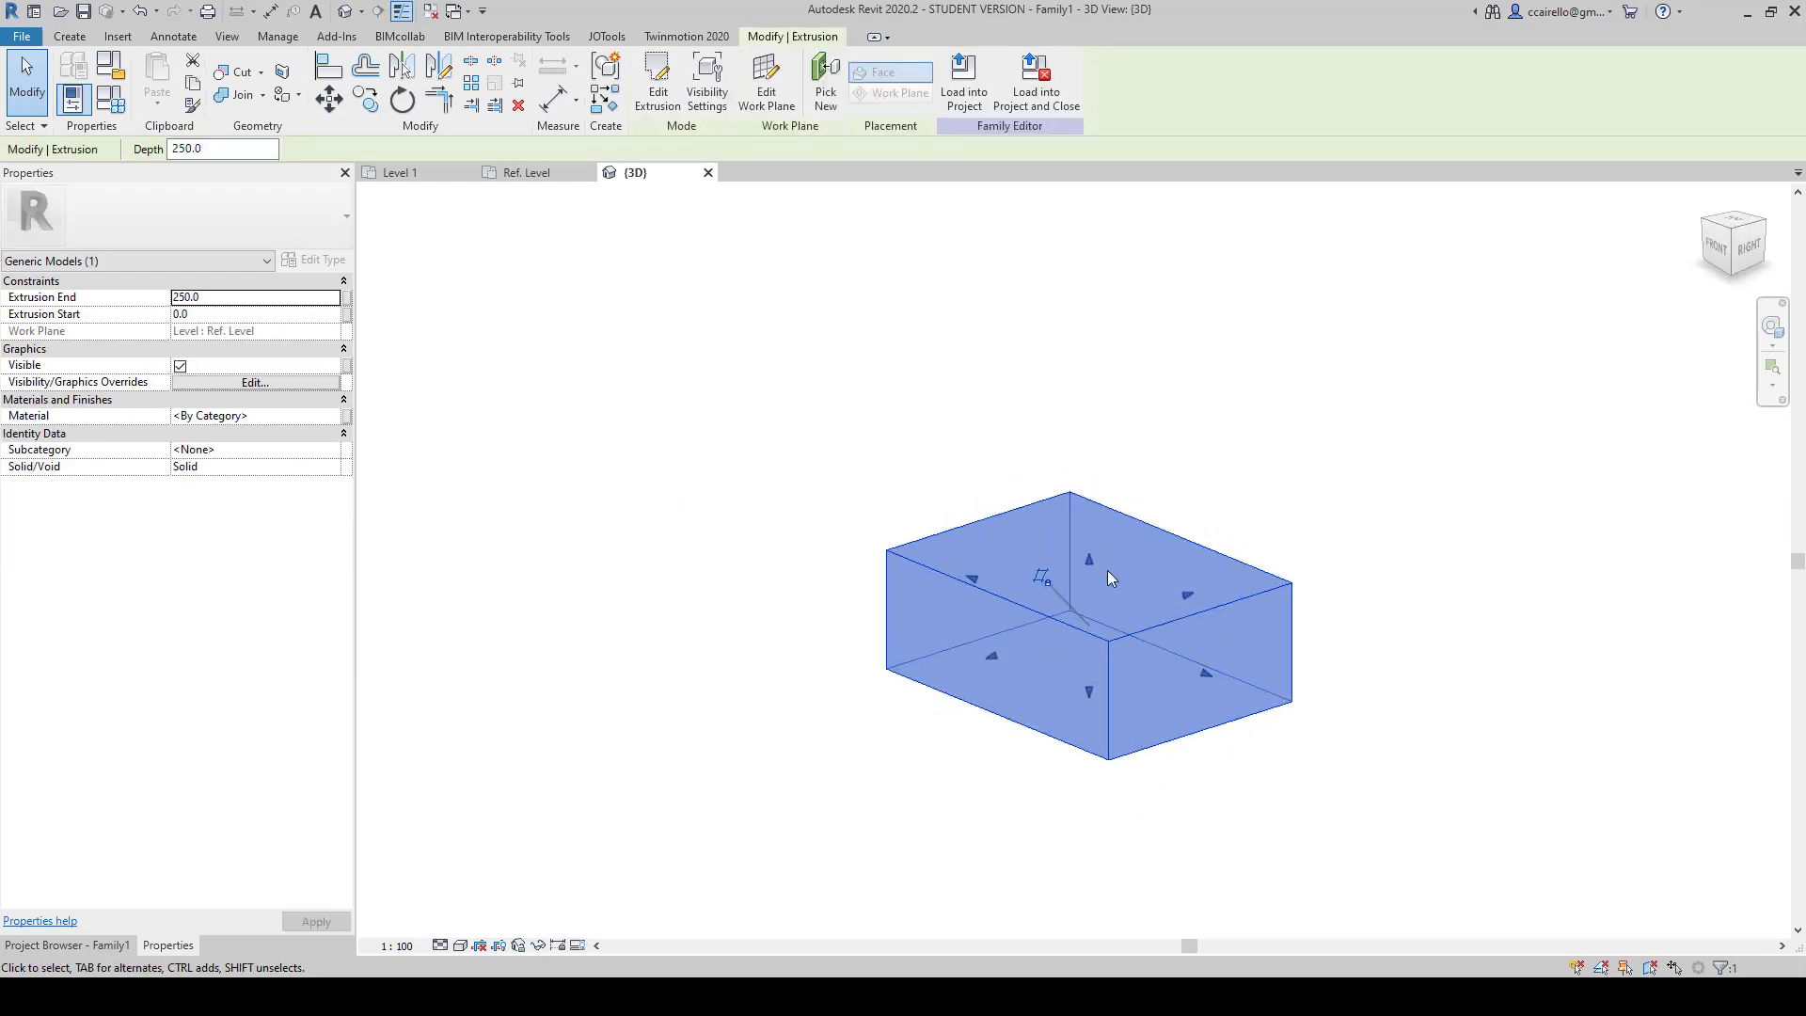
{"action": "left_click_drag", "start_coordinate": [1089, 560], "coordinate": [1121, 602]}
{"action": "left_click_drag", "start_coordinate": [986, 674], "coordinate": [821, 727]}
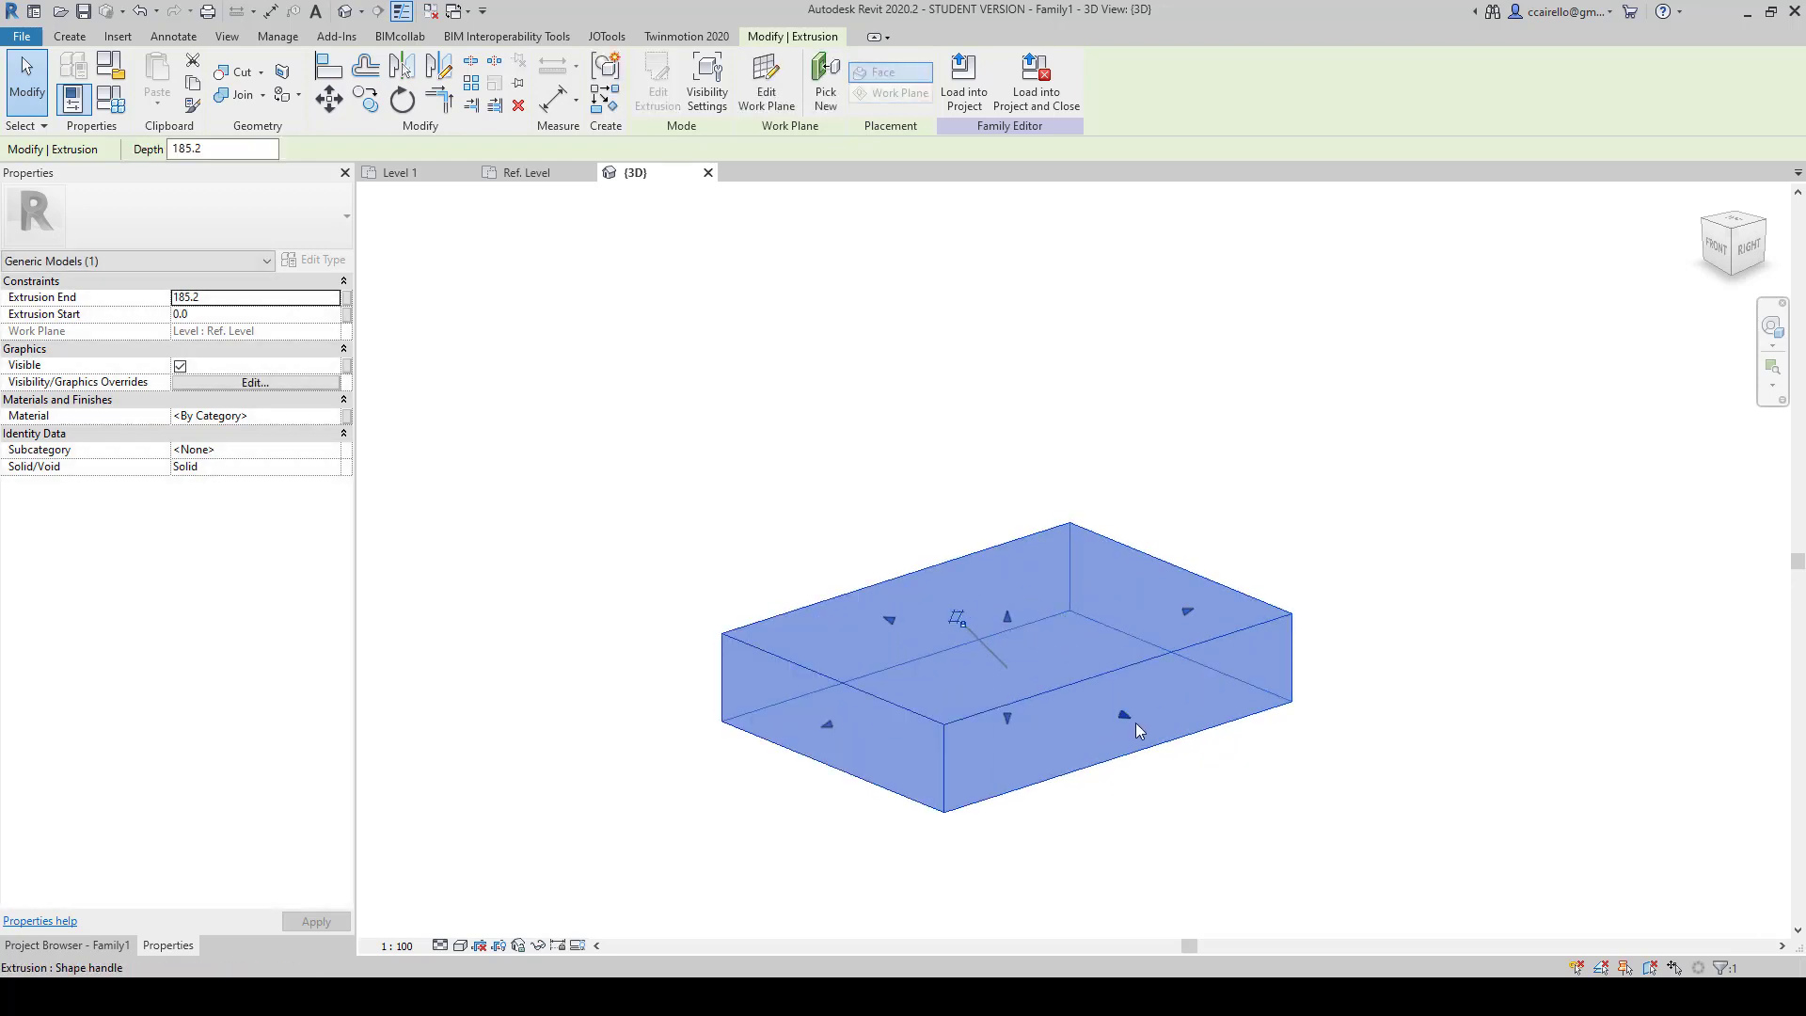
{"action": "left_click_drag", "start_coordinate": [1127, 718], "coordinate": [1260, 771]}
{"action": "left_click_drag", "start_coordinate": [890, 623], "coordinate": [972, 708]}
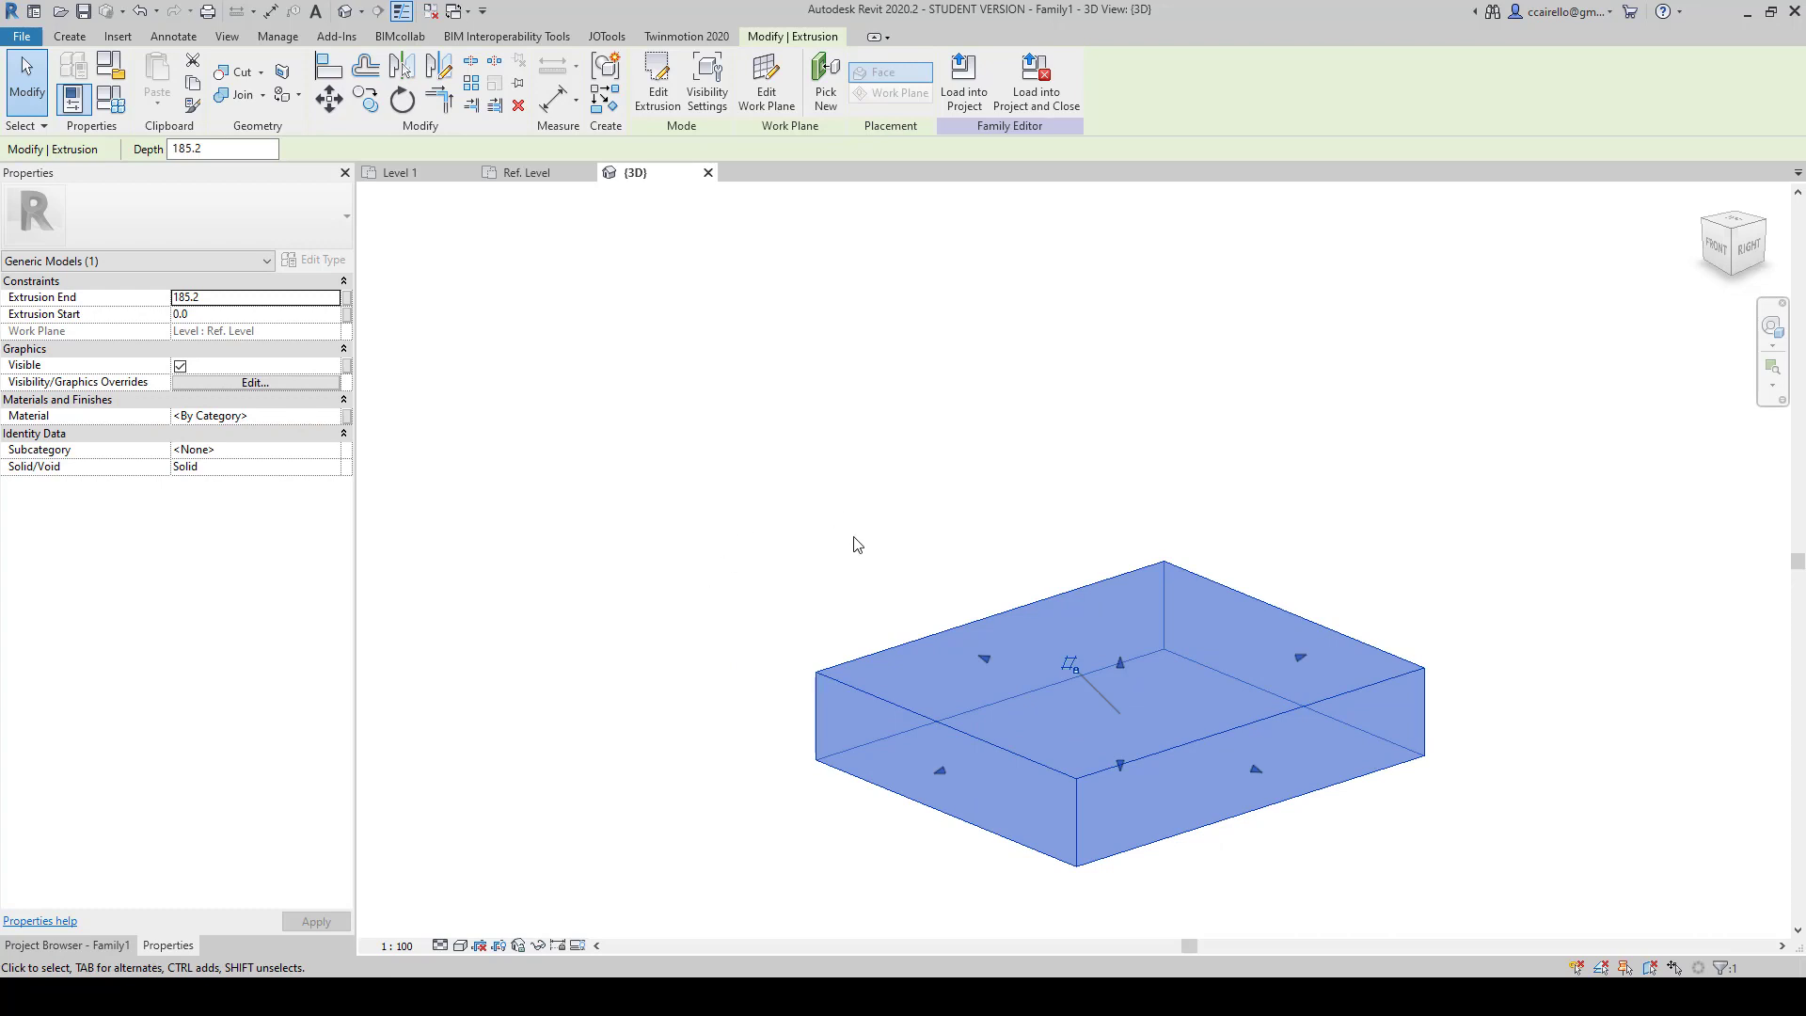
{"action": "left_click", "coordinate": [827, 411]}
Step: In the Ref. Level plan, move the extrusion so its upper and left edges lie about 440 and 380 from the center planes
{"action": "left_click", "coordinate": [532, 173]}
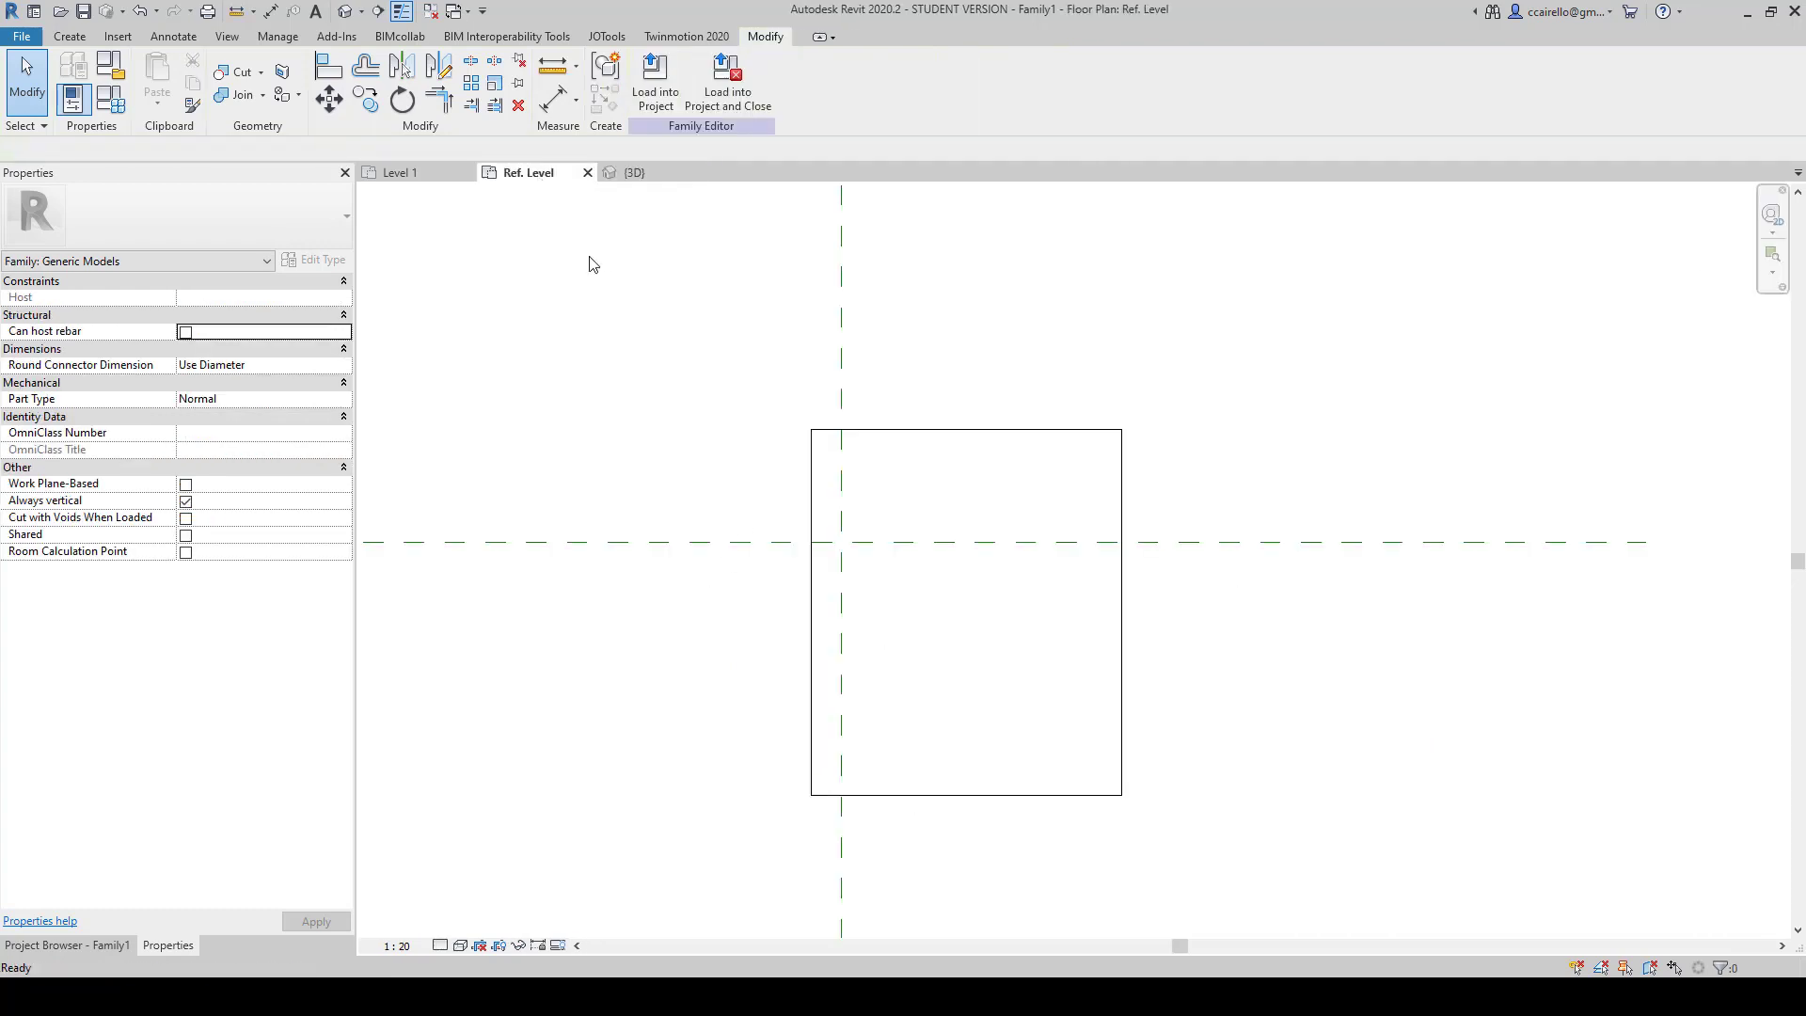
{"action": "left_click", "coordinate": [905, 431]}
{"action": "left_click_drag", "start_coordinate": [911, 429], "coordinate": [798, 364]}
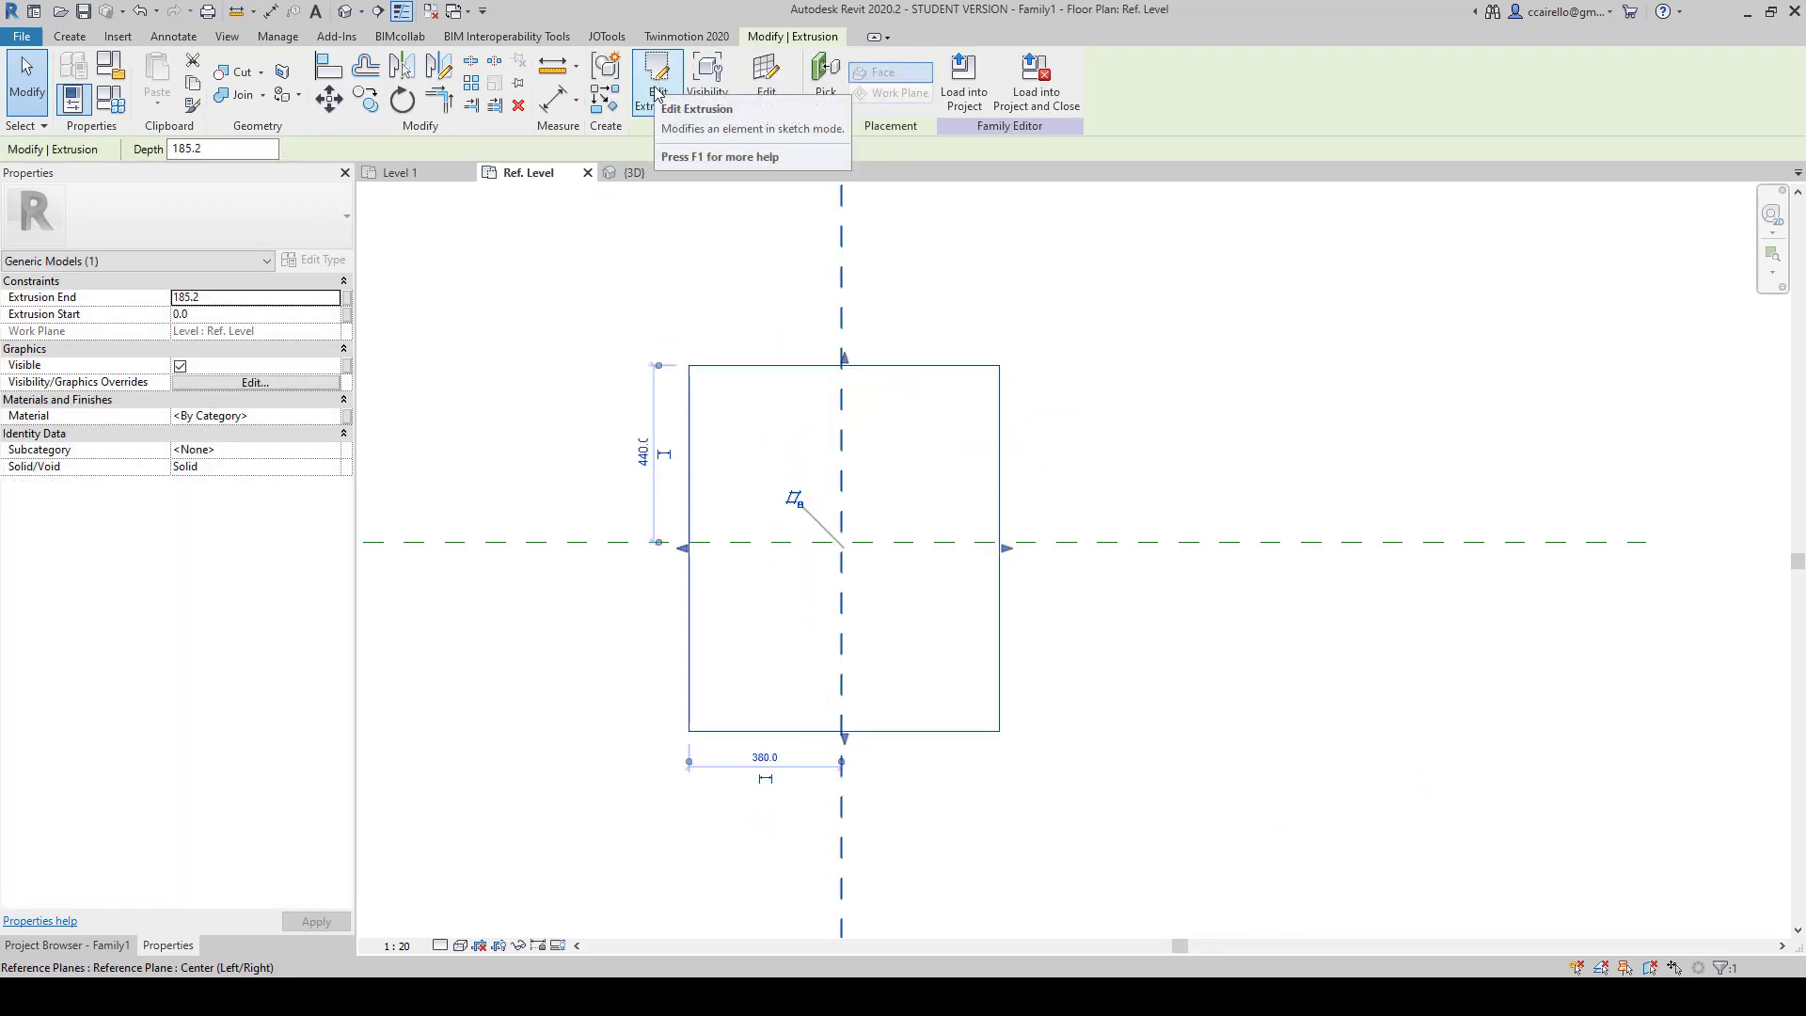
Step: Open the extrusion's profile sketch for editing and select its upper line
{"action": "left_click", "coordinate": [656, 92]}
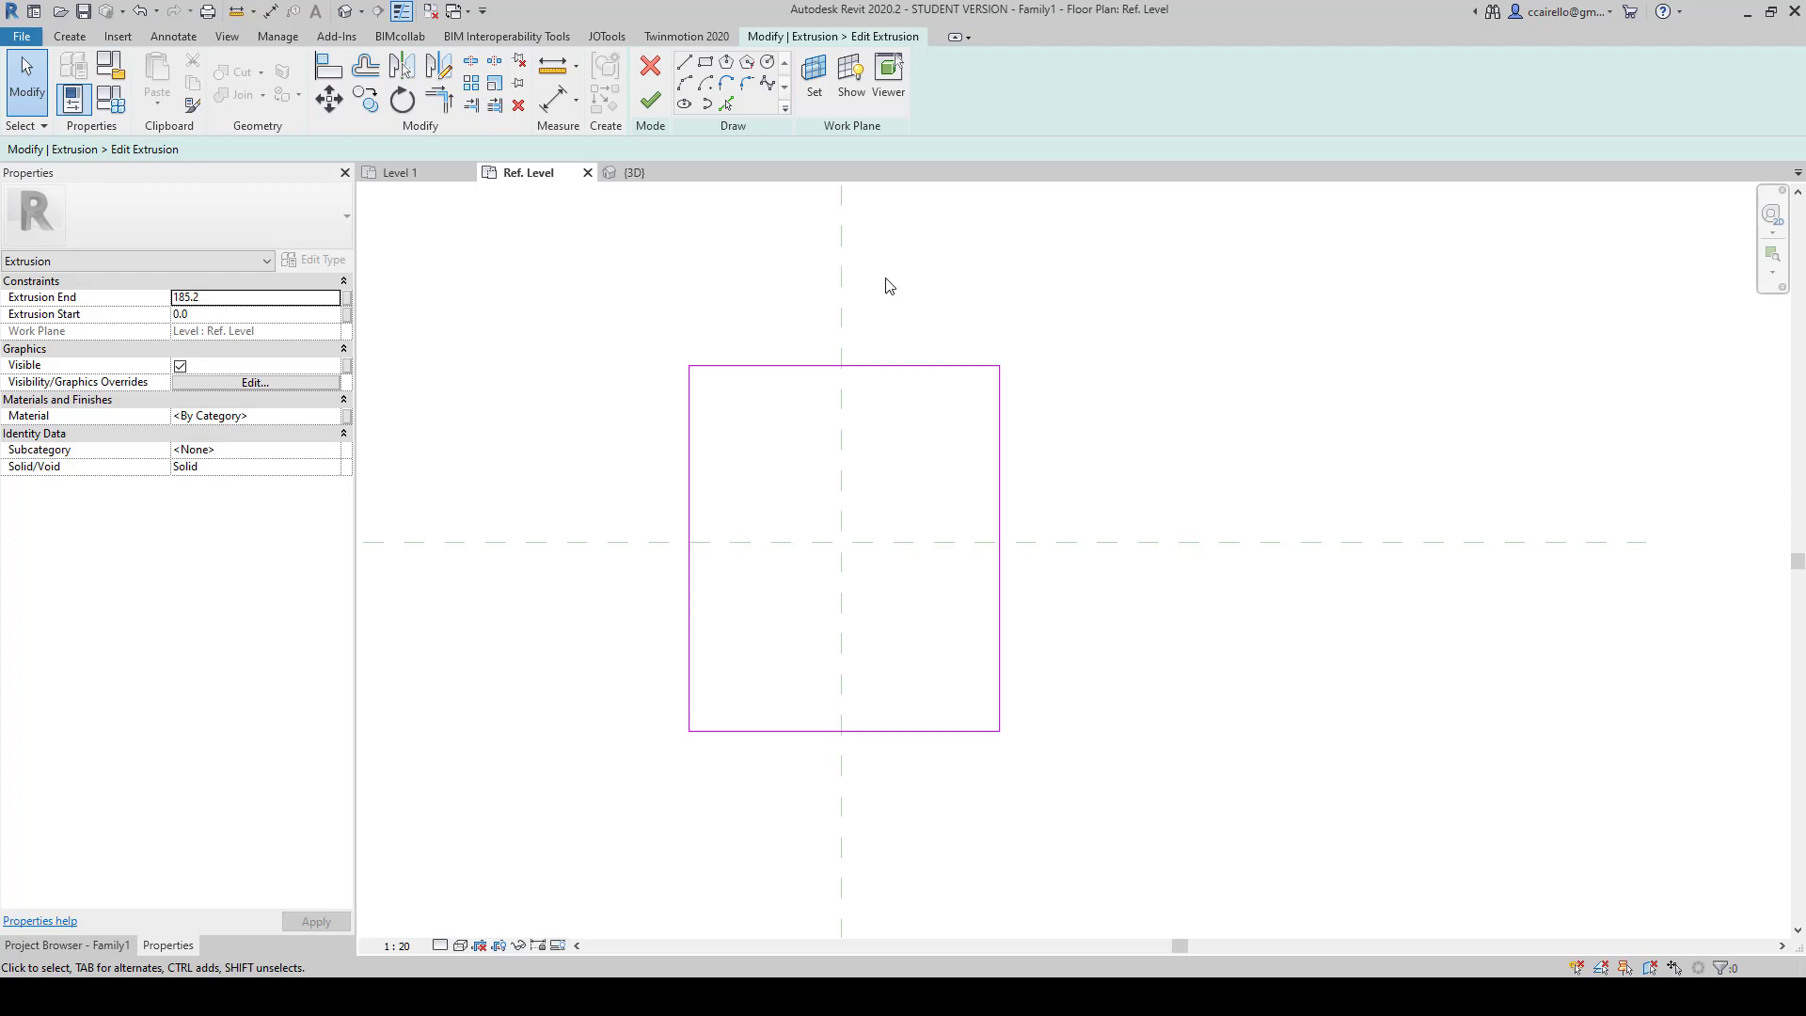
{"action": "left_click", "coordinate": [939, 366]}
{"action": "left_click", "coordinate": [568, 230]}
{"action": "left_click", "coordinate": [814, 366]}
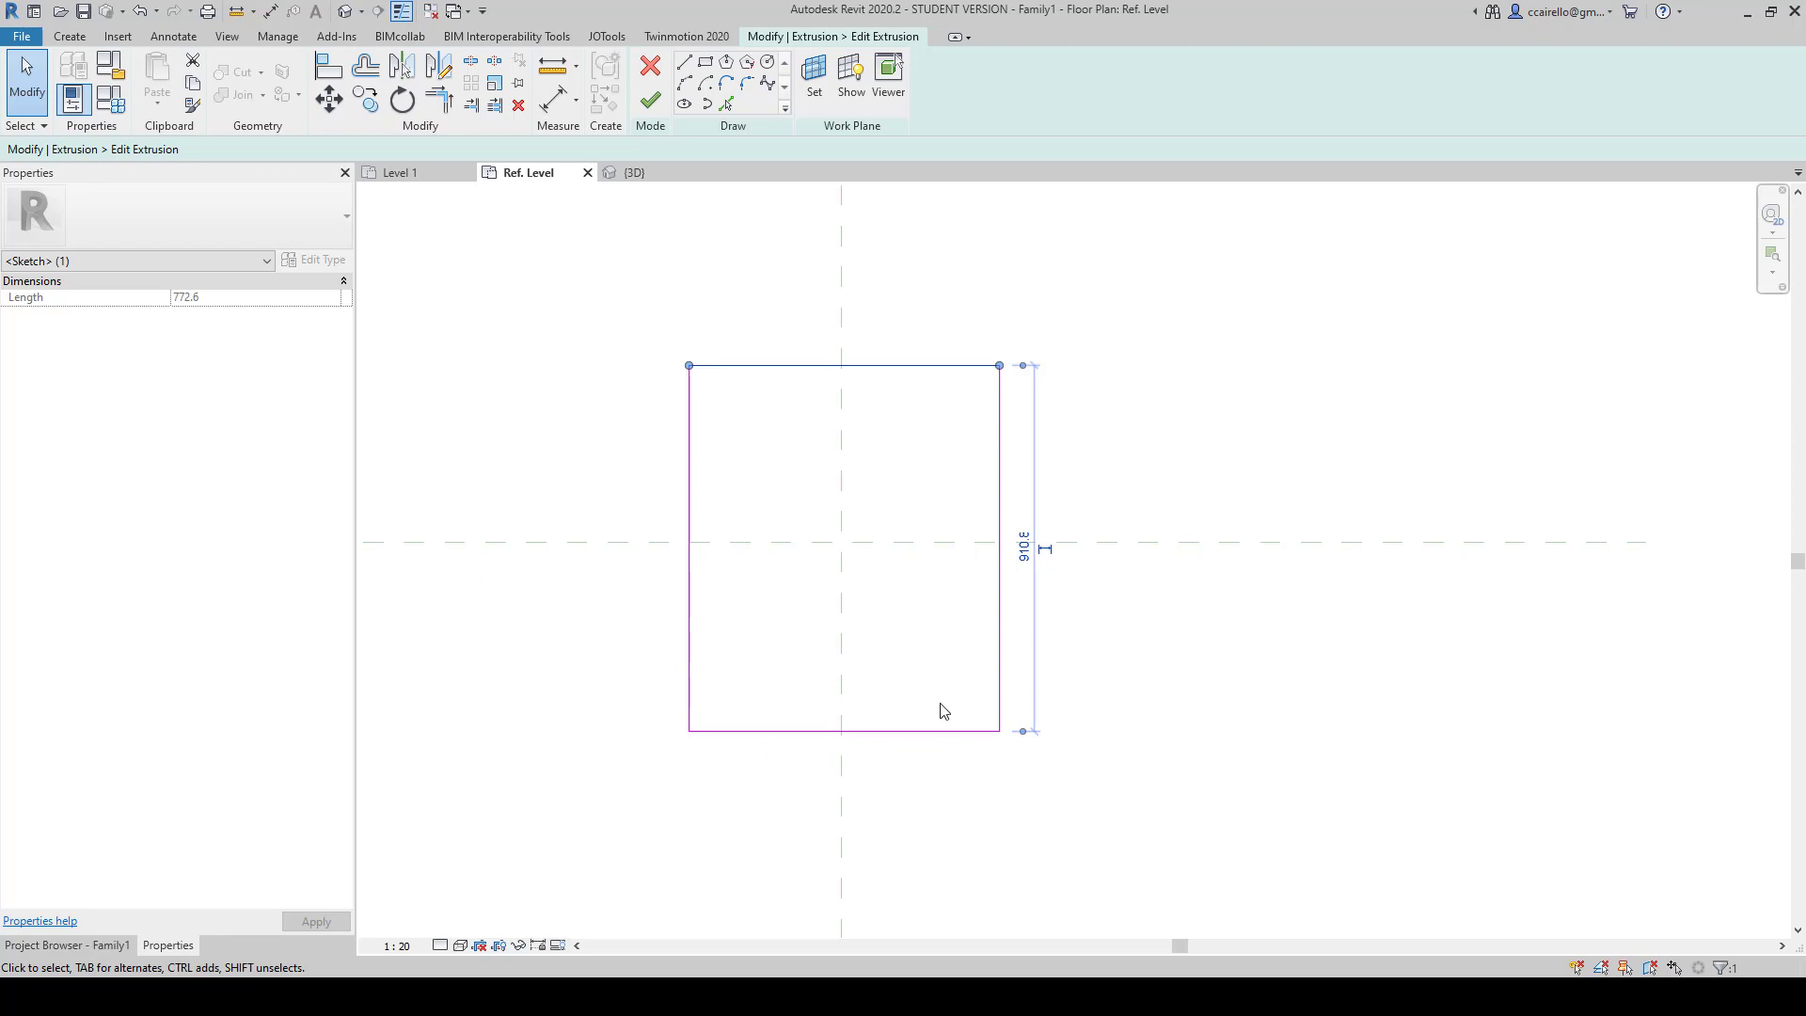
Step: Try to finish the sketch with the upper line's right end pulled away from the corner, and undo that change
{"action": "left_click_drag", "start_coordinate": [1000, 366], "coordinate": [1028, 300]}
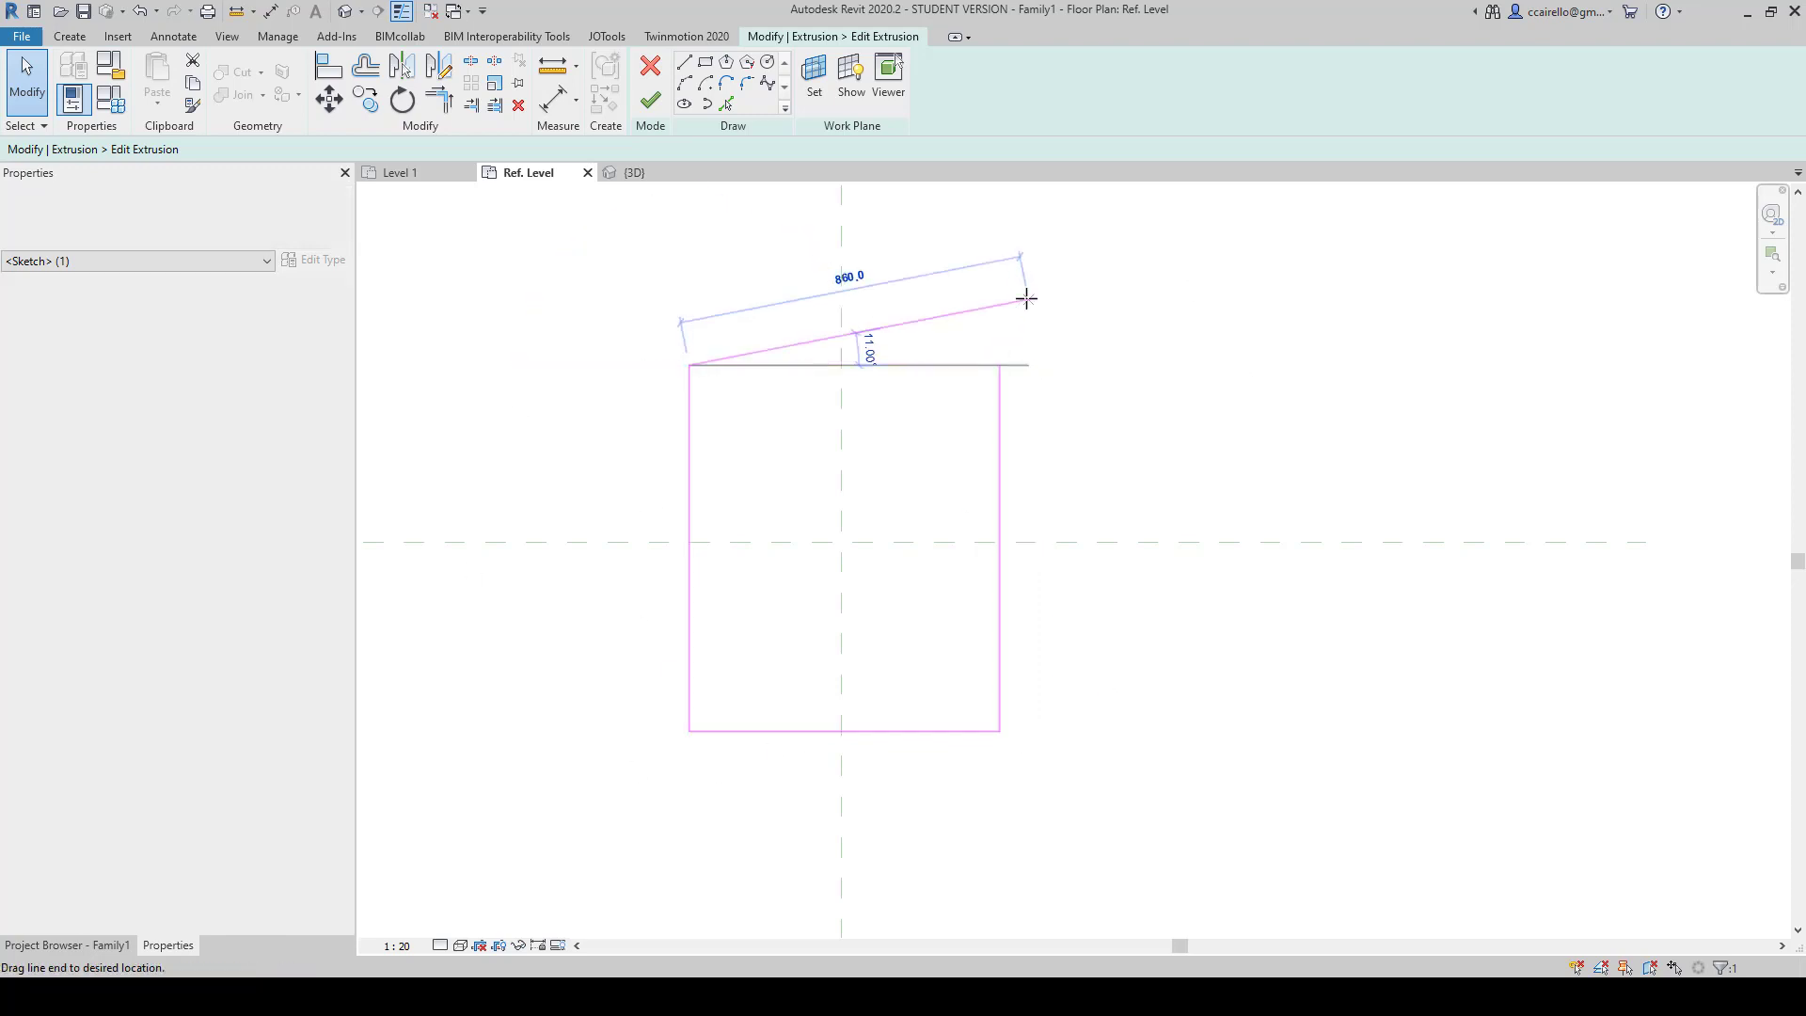
{"action": "left_click", "coordinate": [1110, 645]}
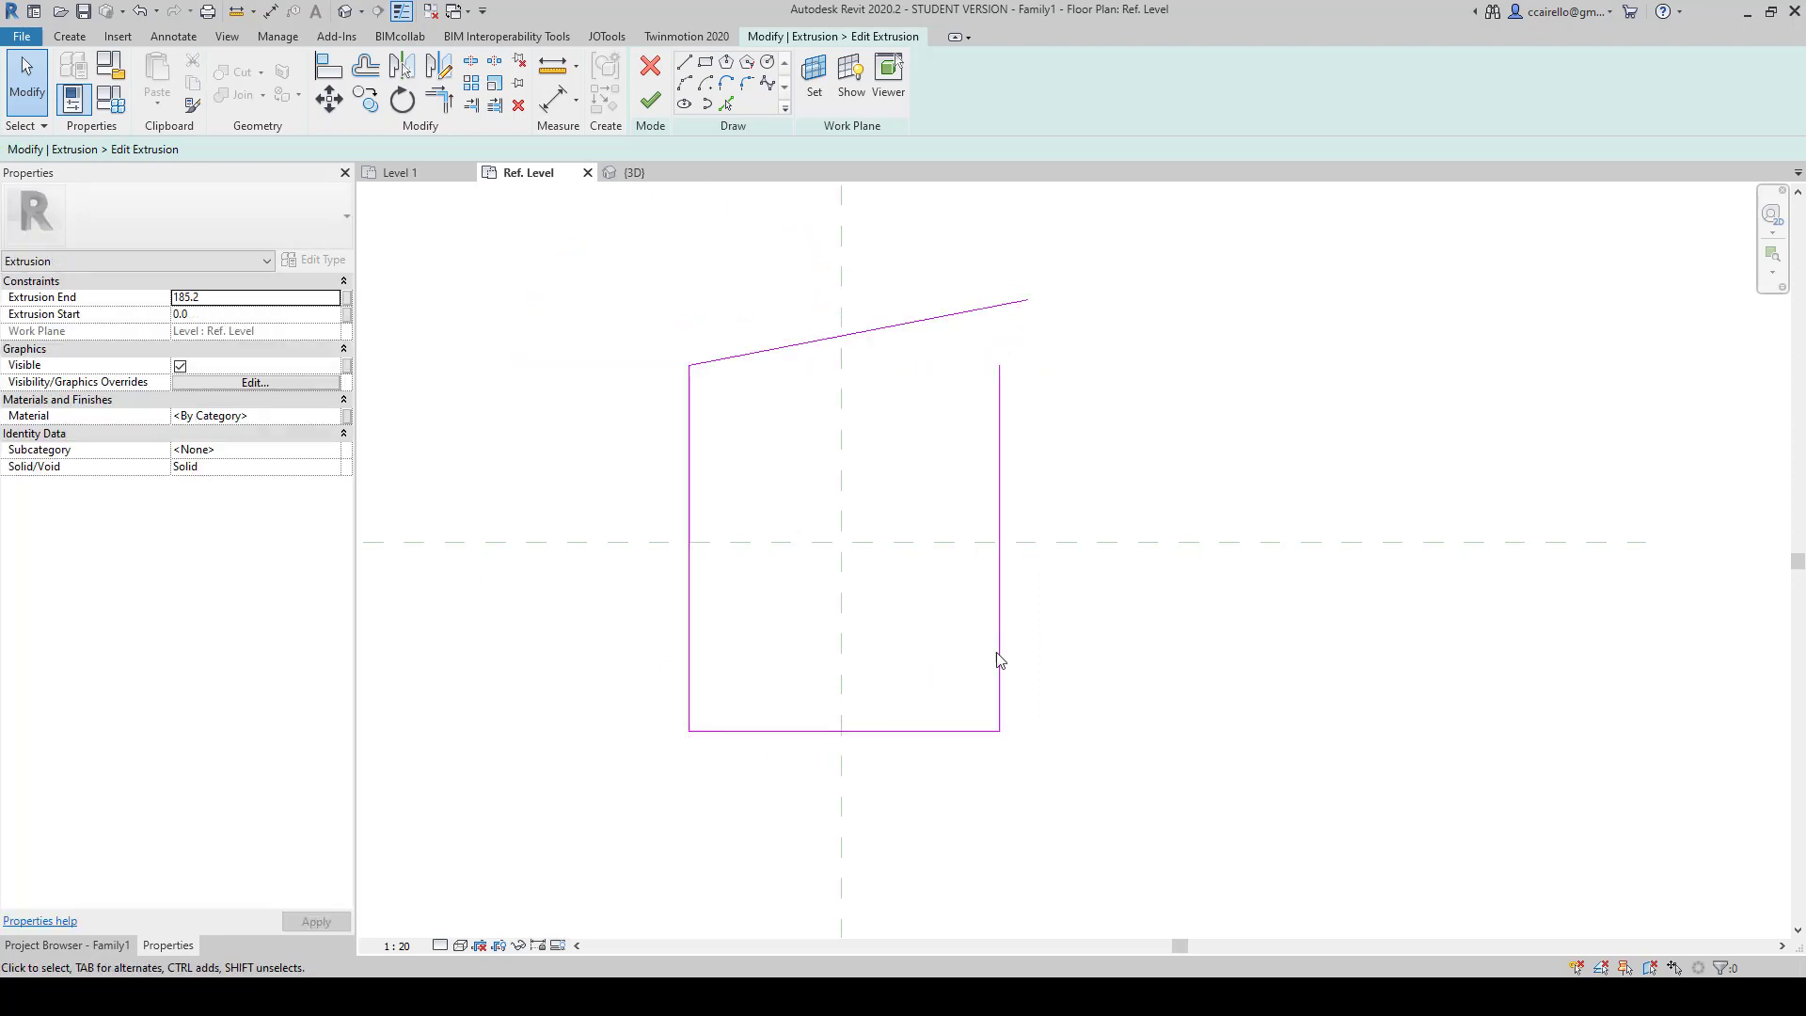
{"action": "left_click", "coordinate": [650, 100]}
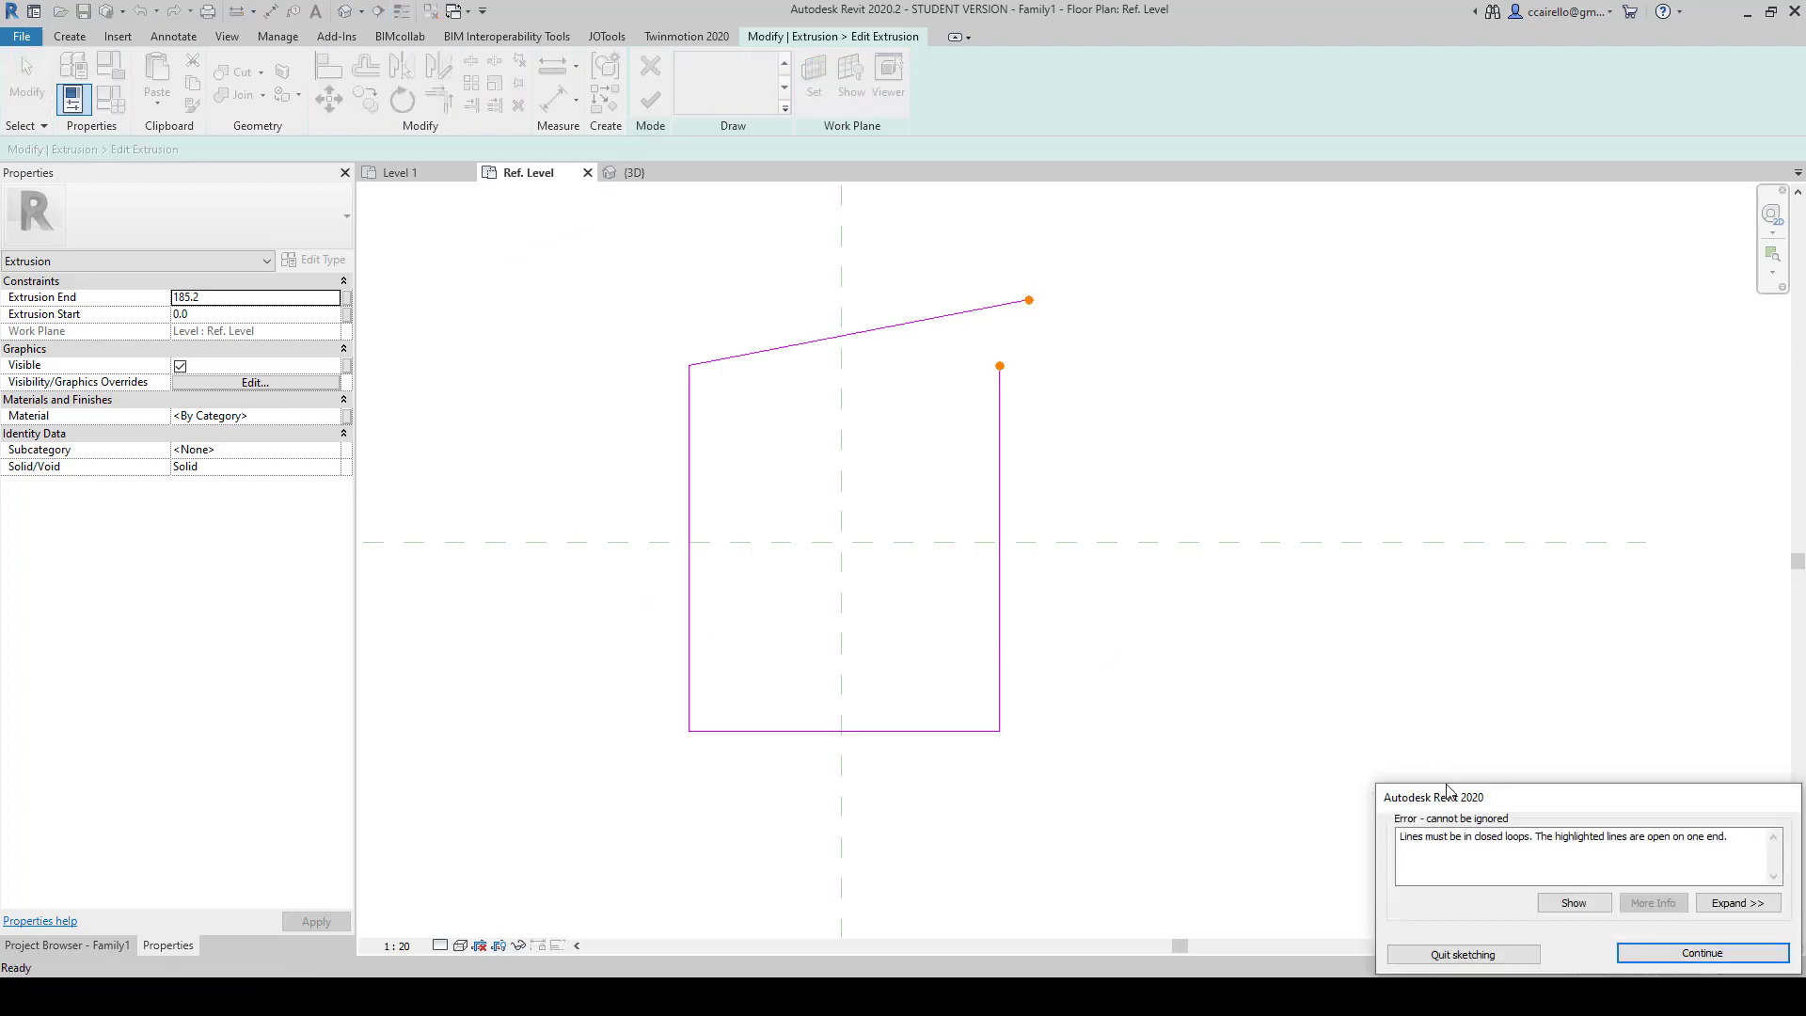
{"action": "left_click_drag", "start_coordinate": [1446, 790], "coordinate": [808, 406]}
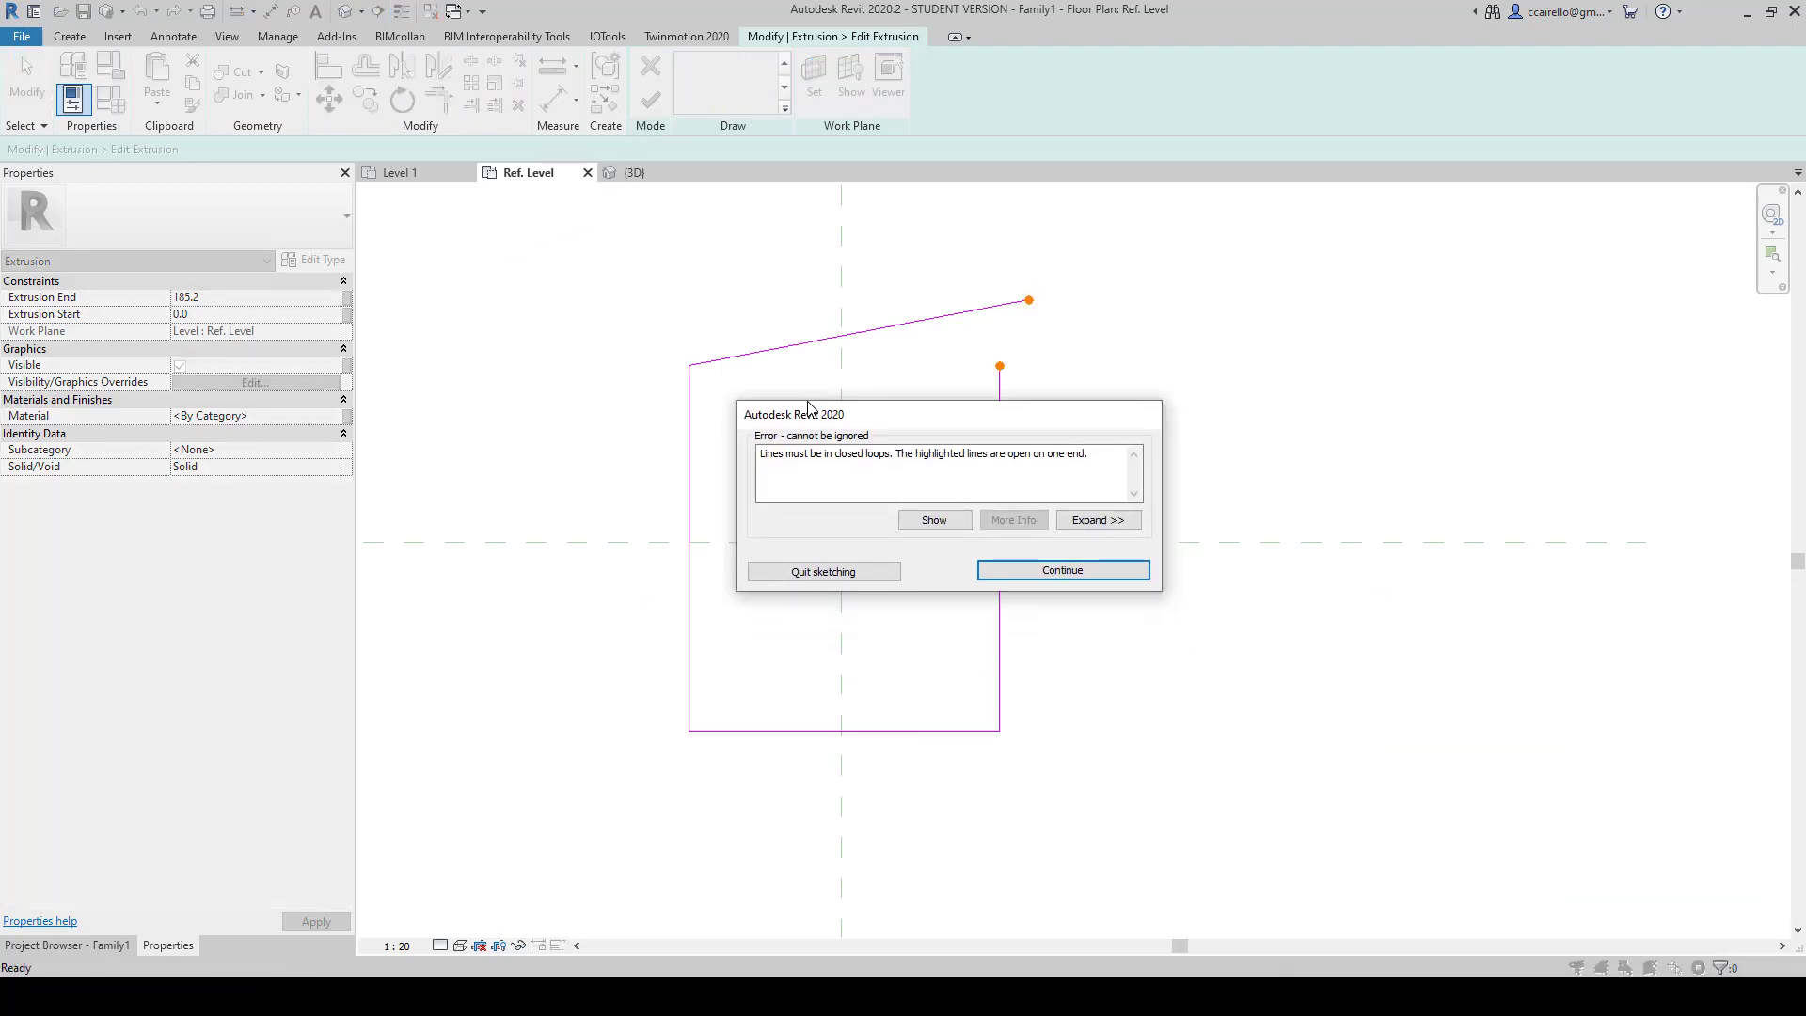
{"action": "left_click", "coordinate": [1058, 570]}
{"action": "key", "text": "ctrl+z"}
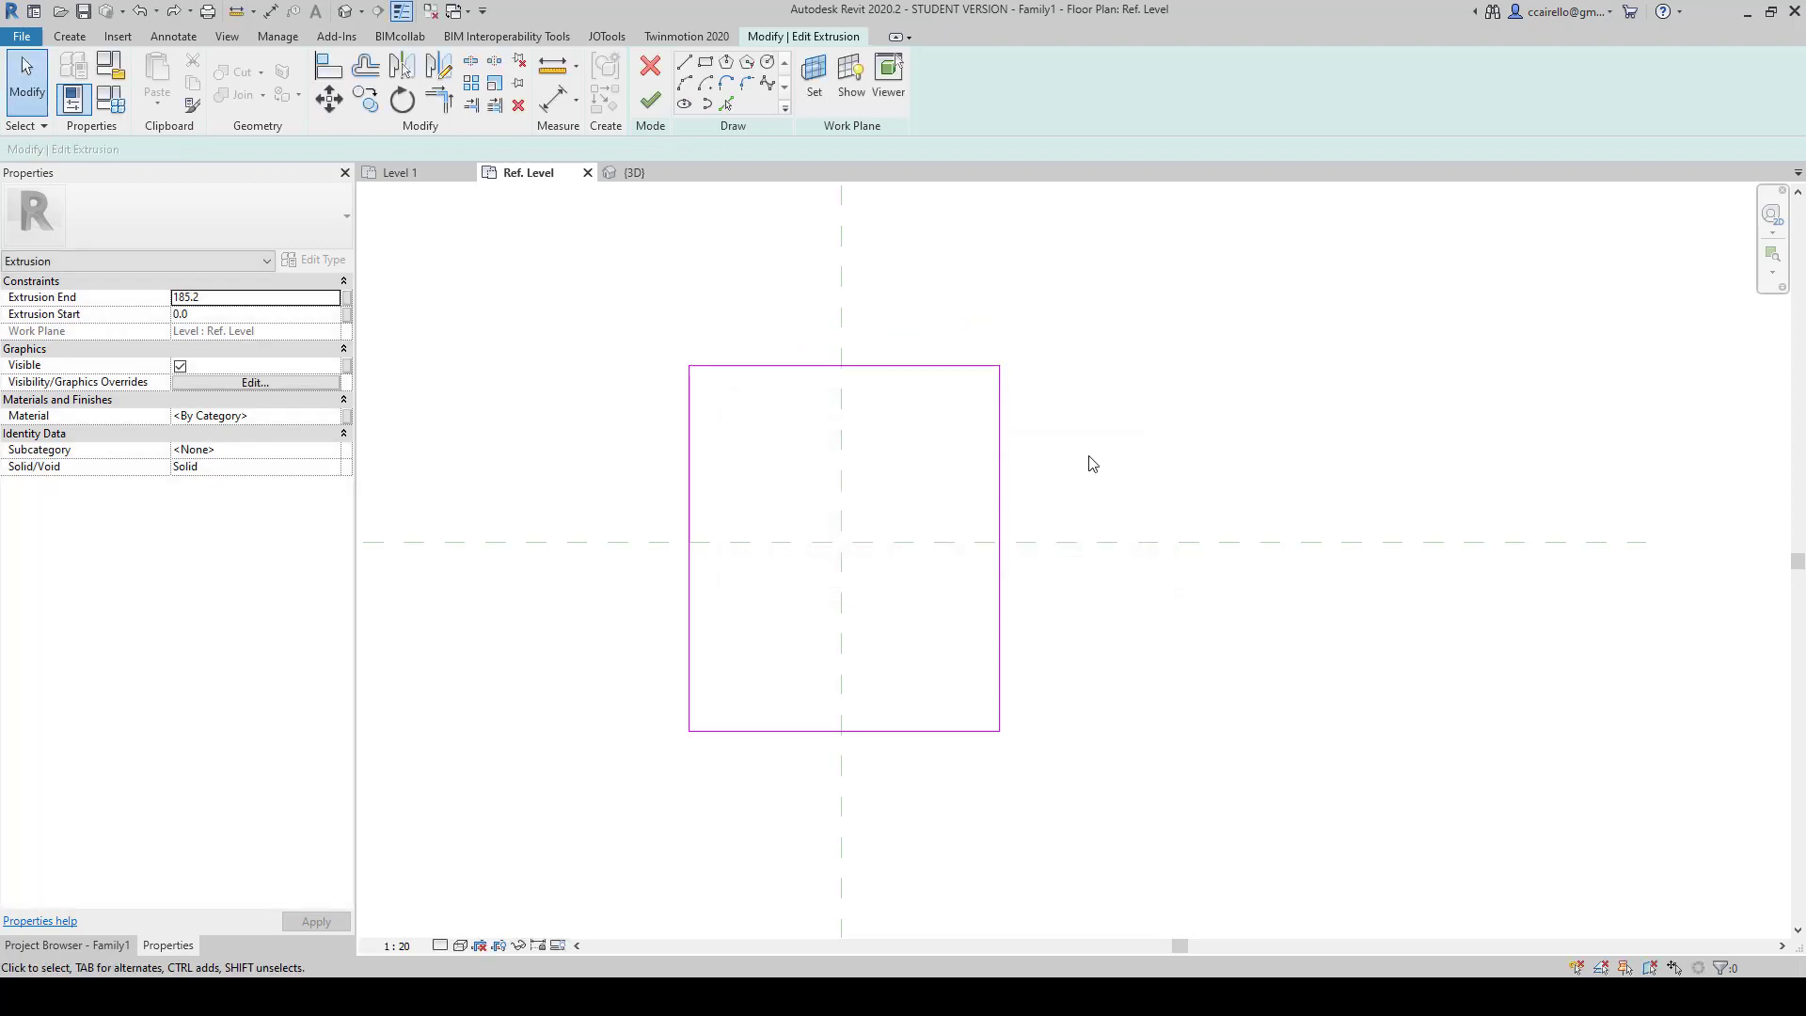
Step: Add a smaller rectangle inside the profile around the reference plane intersection and finish the extrusion sketch
{"action": "left_click", "coordinate": [712, 69]}
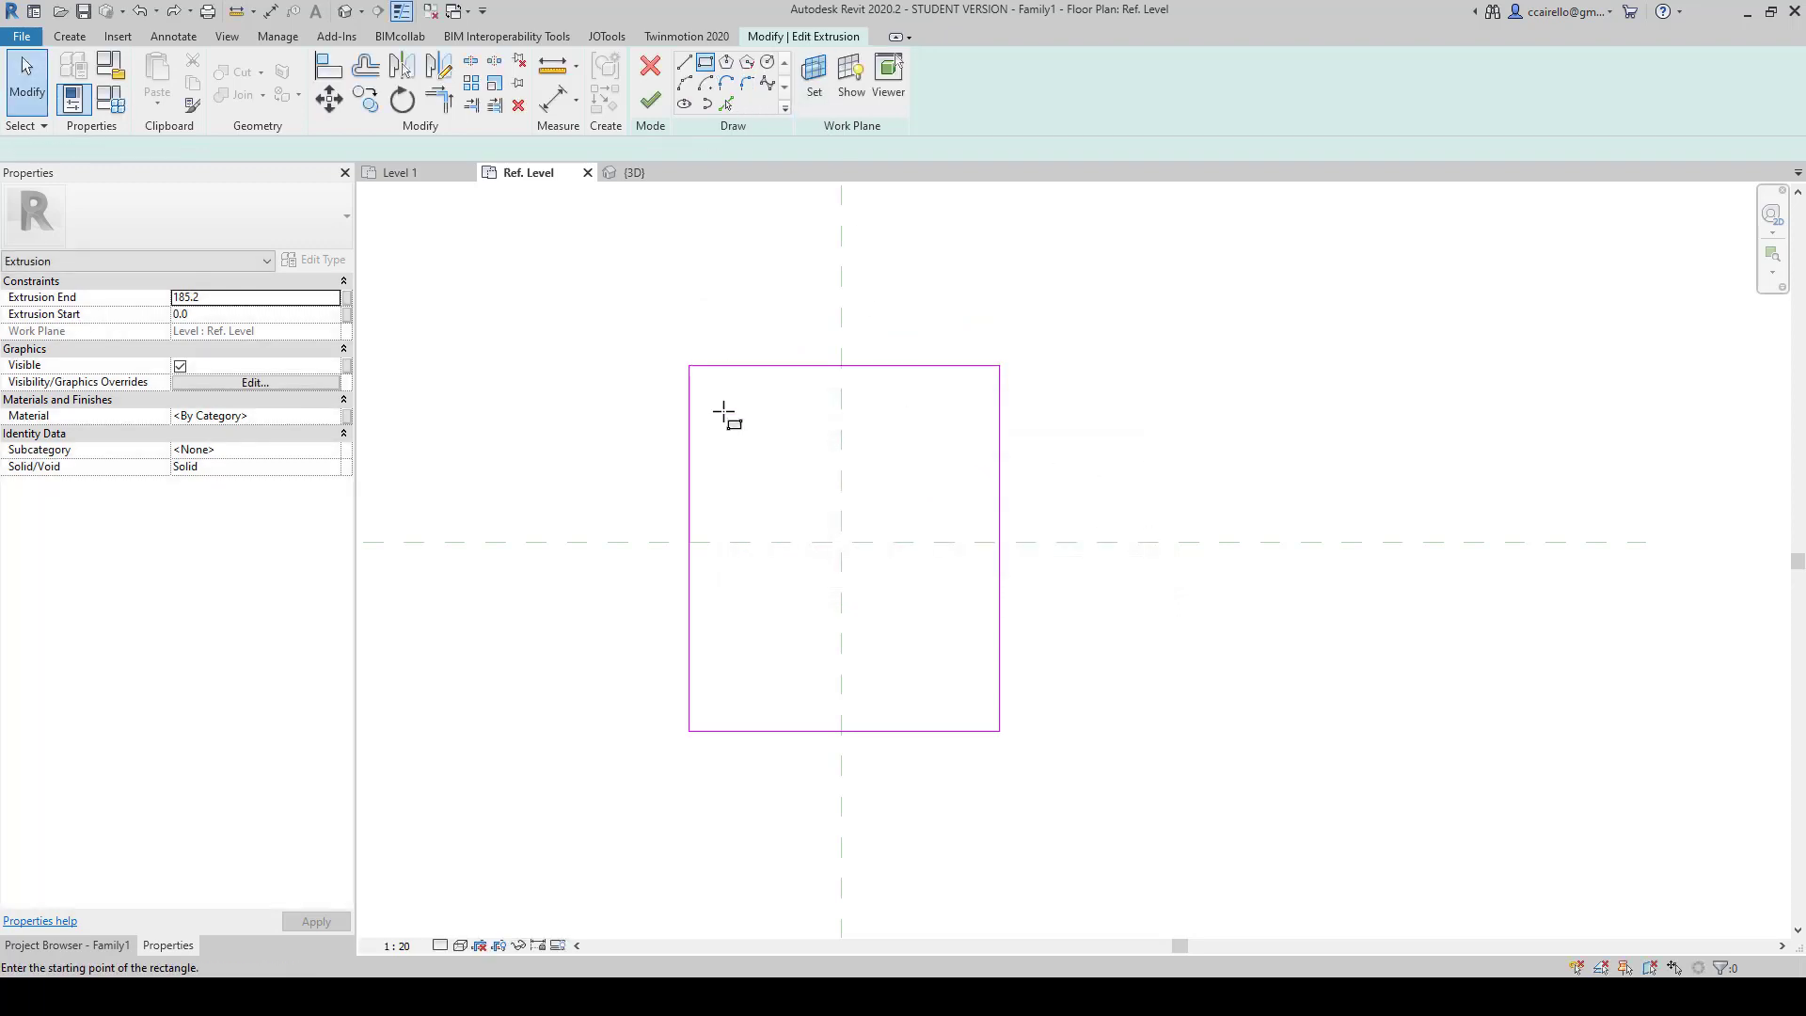
{"action": "left_click", "coordinate": [746, 451]}
{"action": "left_click", "coordinate": [932, 644]}
{"action": "key", "text": "Escape"}
{"action": "key", "text": "Escape"}
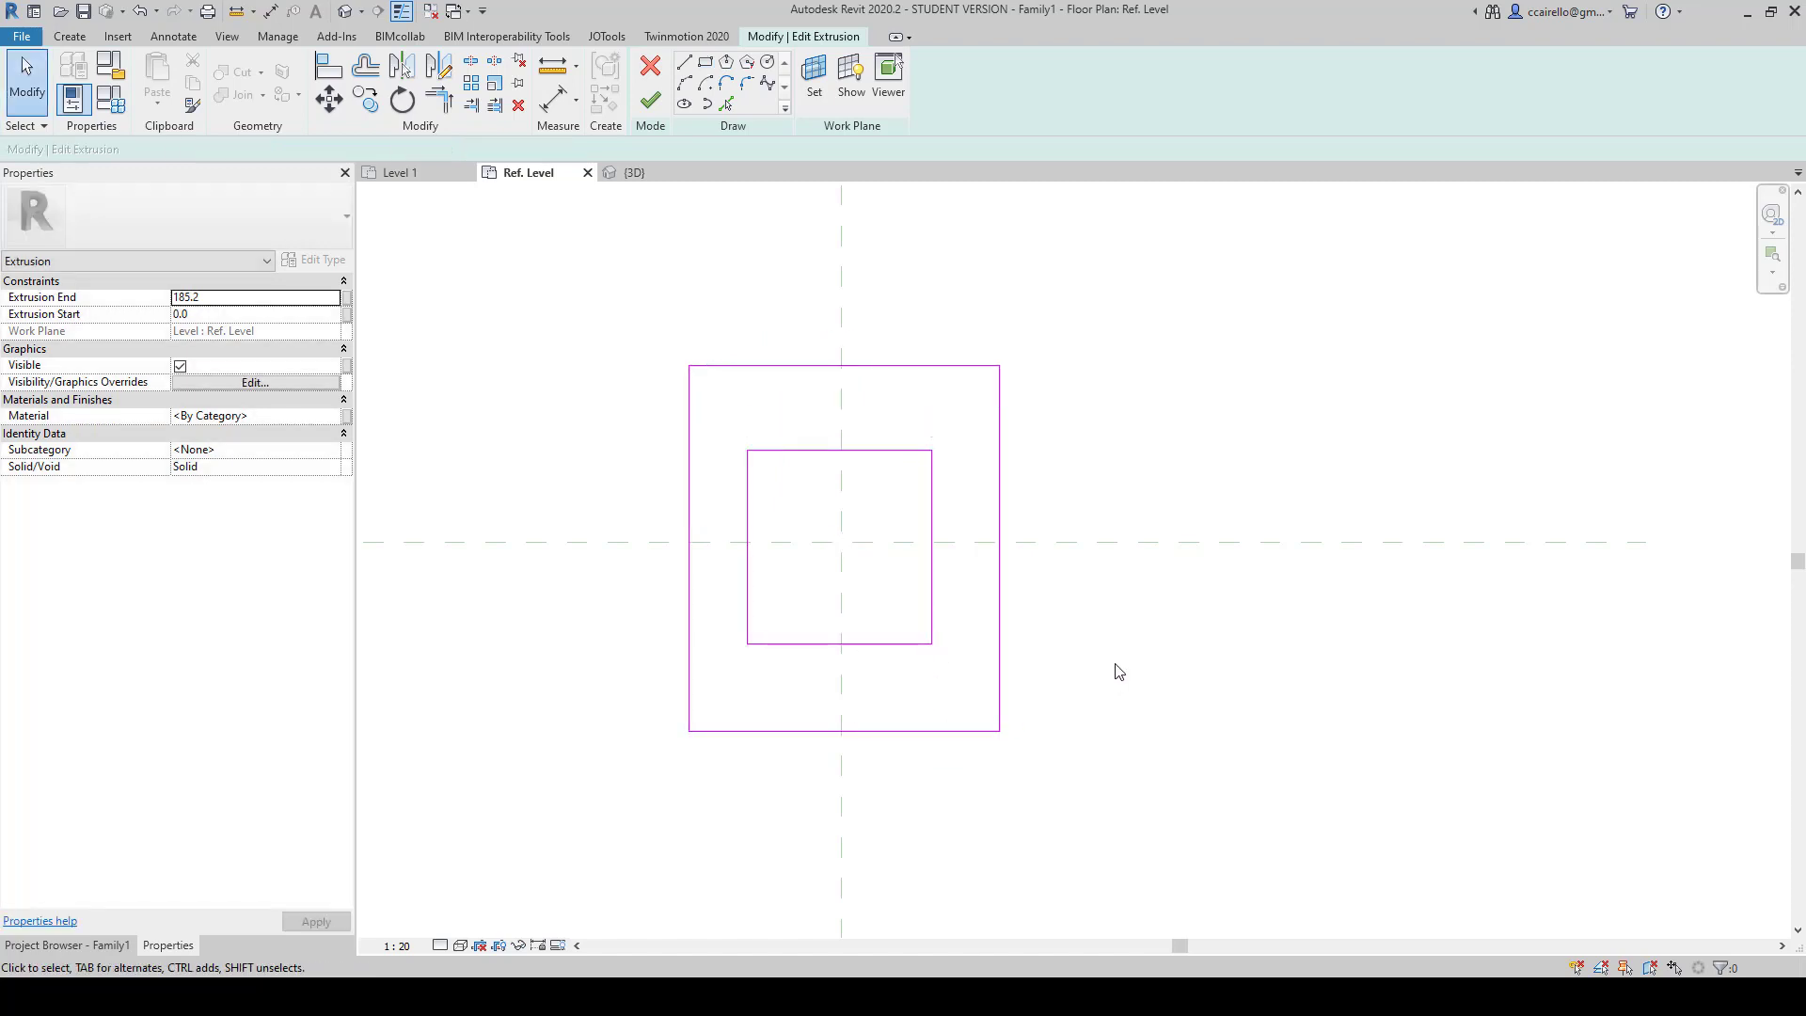
{"action": "key", "text": "Return"}
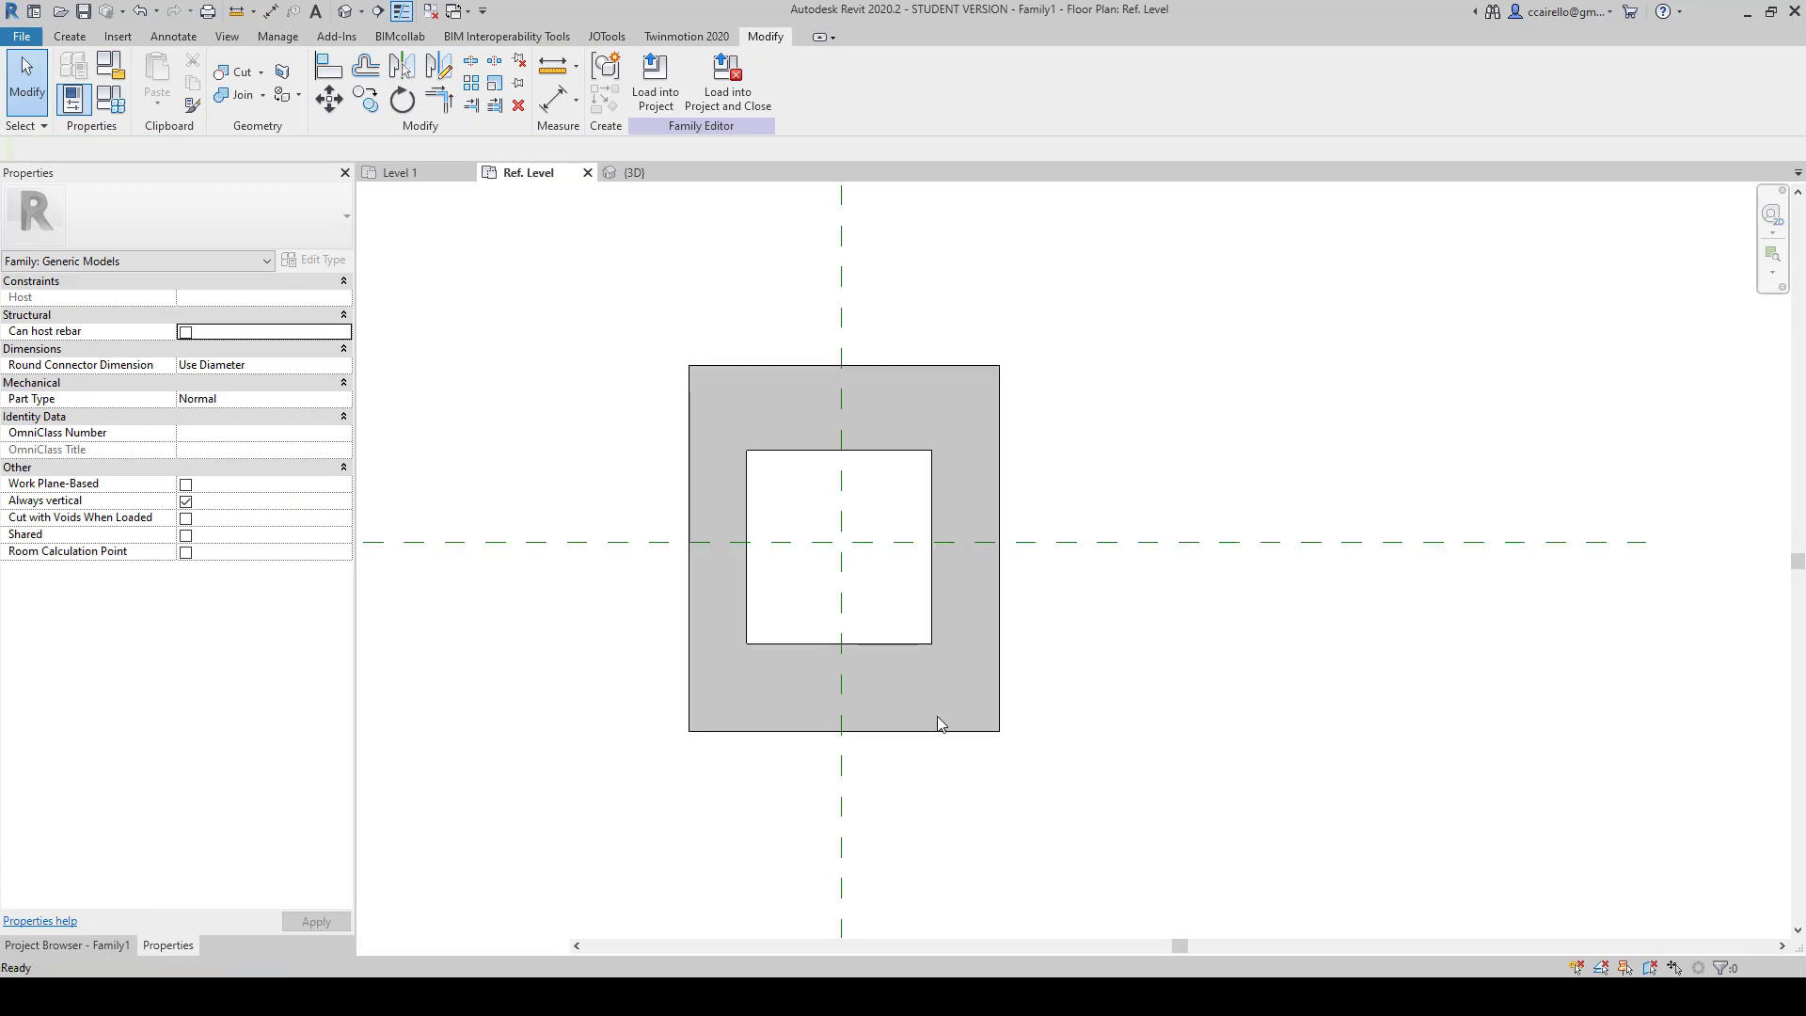
Step: Inspect the shaded extrusion and its central opening in the 3D view, and return to the Ref. Level plan
{"action": "key", "text": "ctrl+Tab"}
{"action": "middle_click_drag", "start_coordinate": [939, 718], "coordinate": [1025, 711], "text": "shift"}
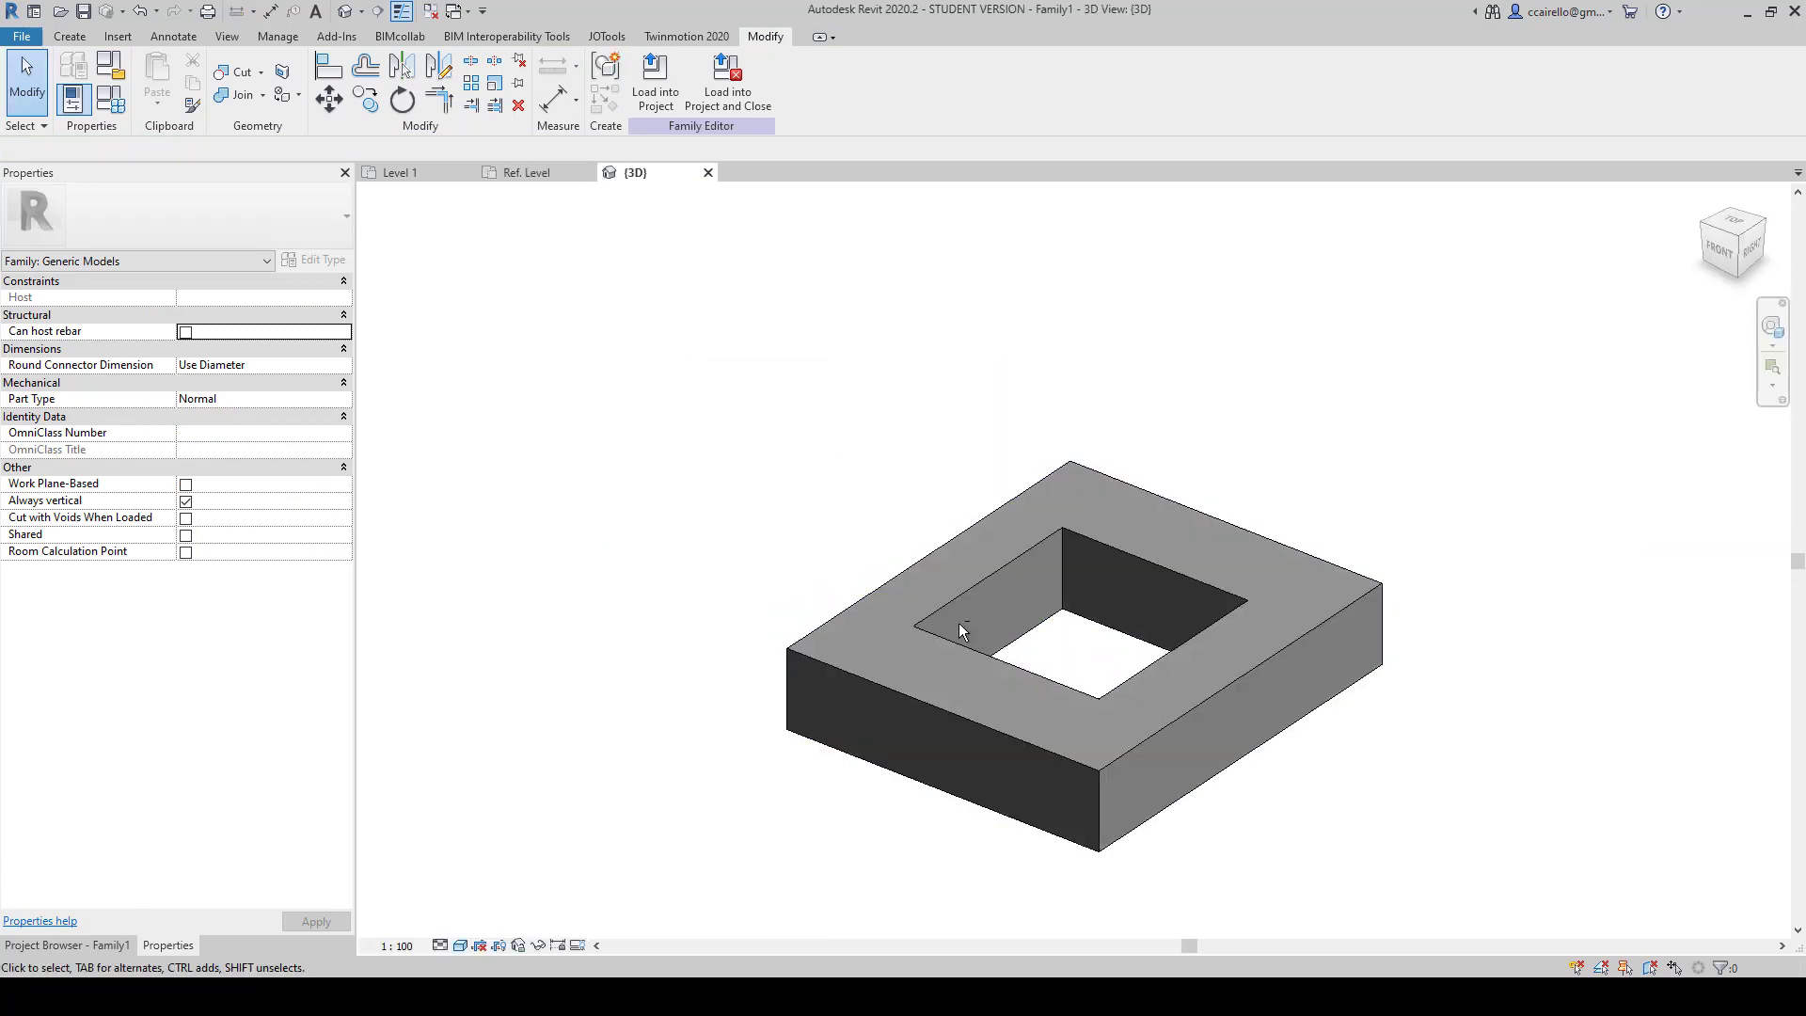
{"action": "mouse_move", "coordinate": [956, 628]}
{"action": "middle_mouse_down", "text": "shift"}
{"action": "mouse_move", "coordinate": [640, 637]}
{"action": "mouse_move", "coordinate": [861, 684]}
{"action": "middle_mouse_up", "text": "shift"}
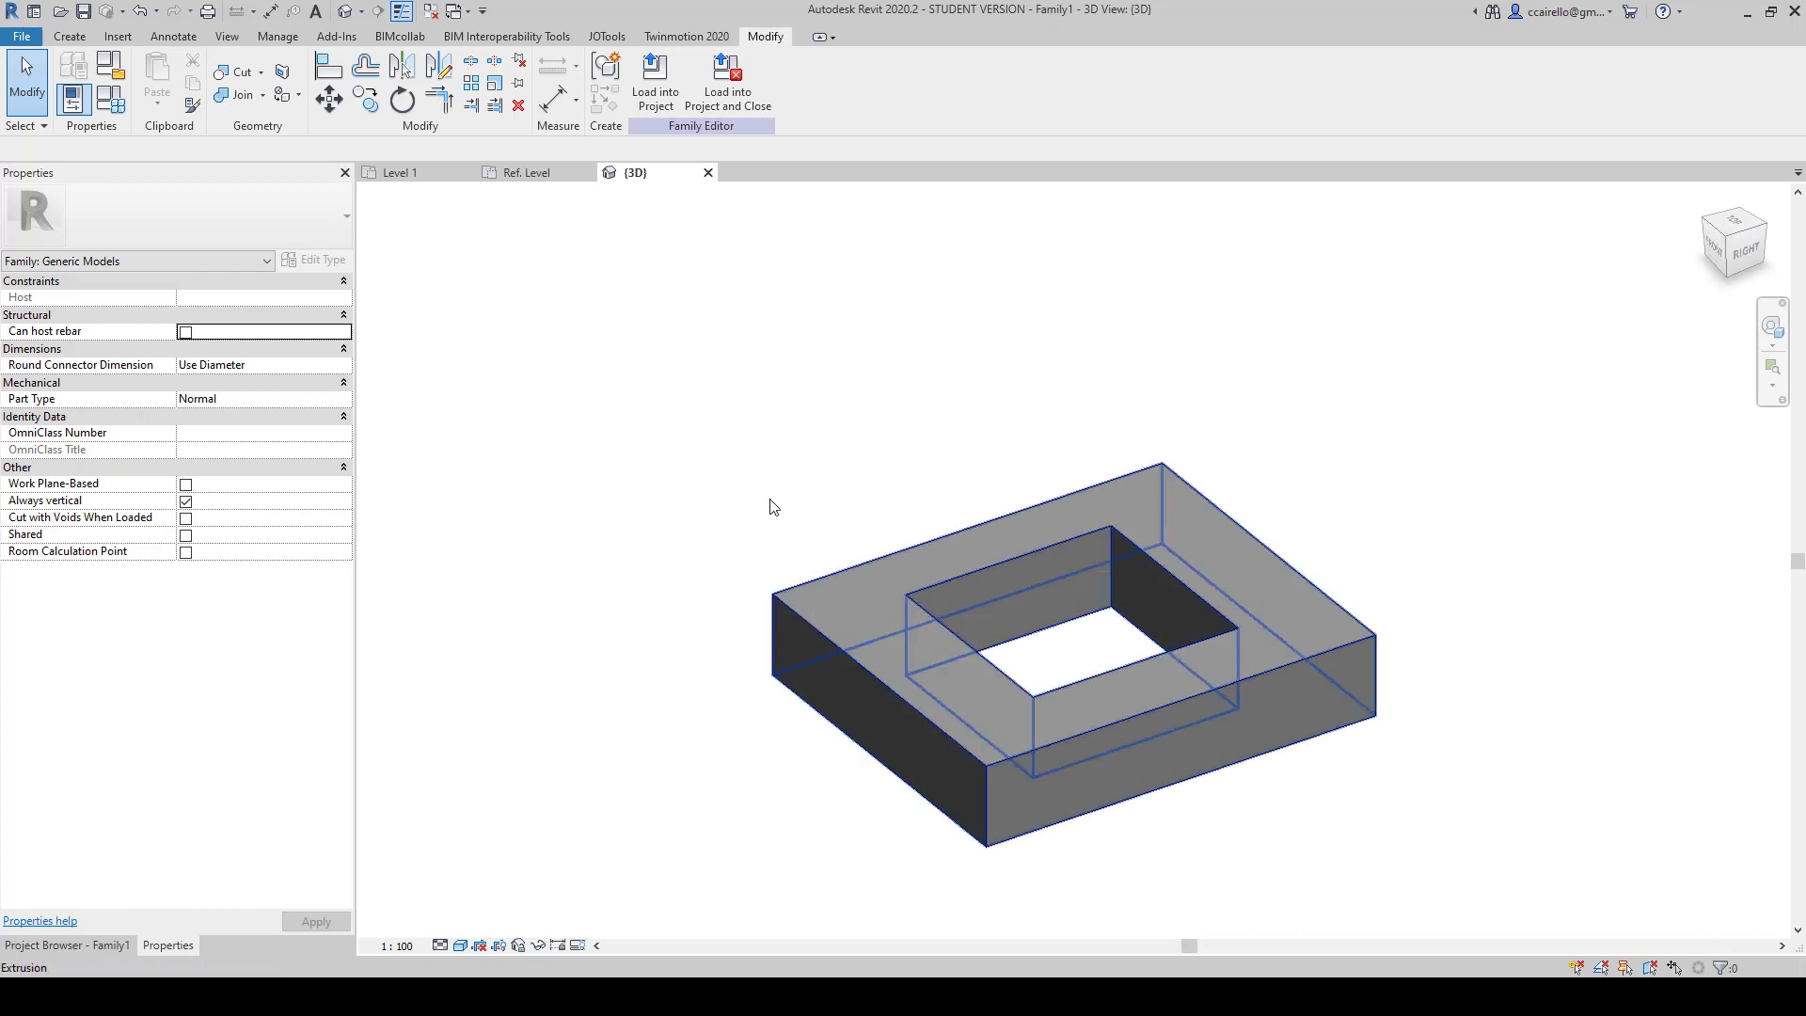
{"action": "left_click", "coordinate": [555, 182]}
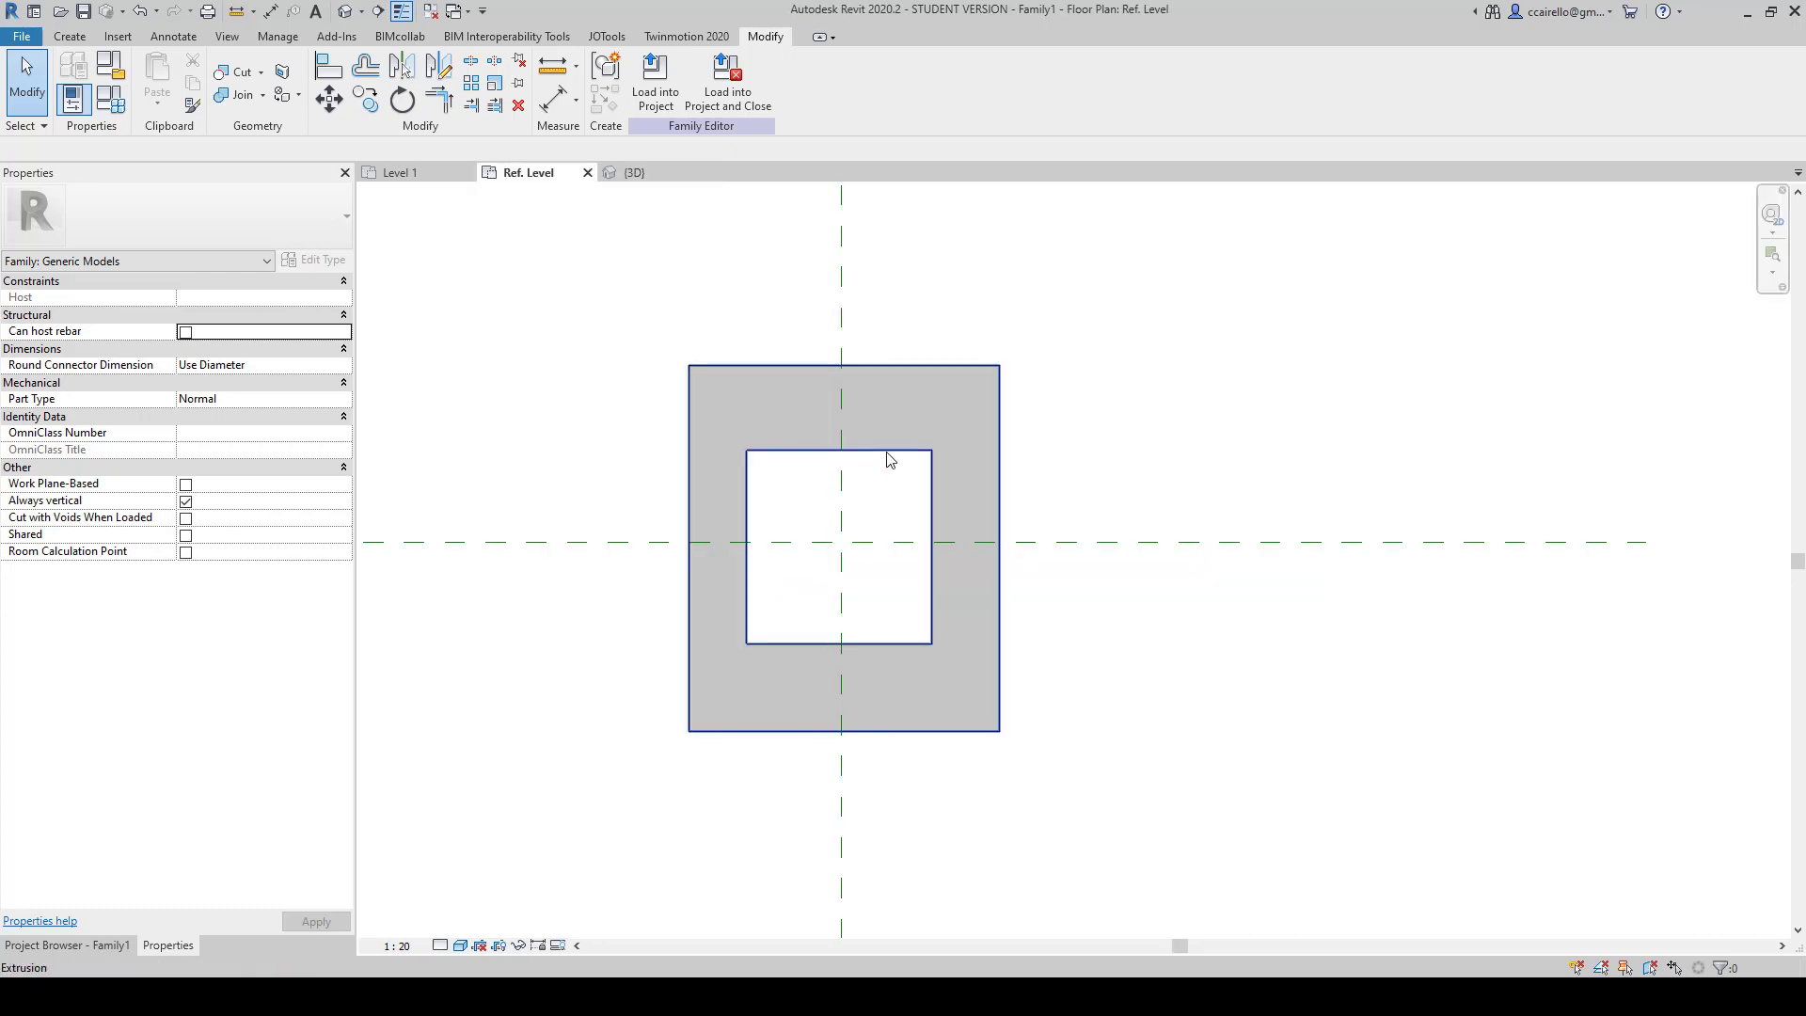
Step: Reopen the extrusion's sketch and add a rectangle about 300 by 340 mm inside the central opening
{"action": "double_click", "coordinate": [886, 453]}
{"action": "left_click", "coordinate": [705, 62]}
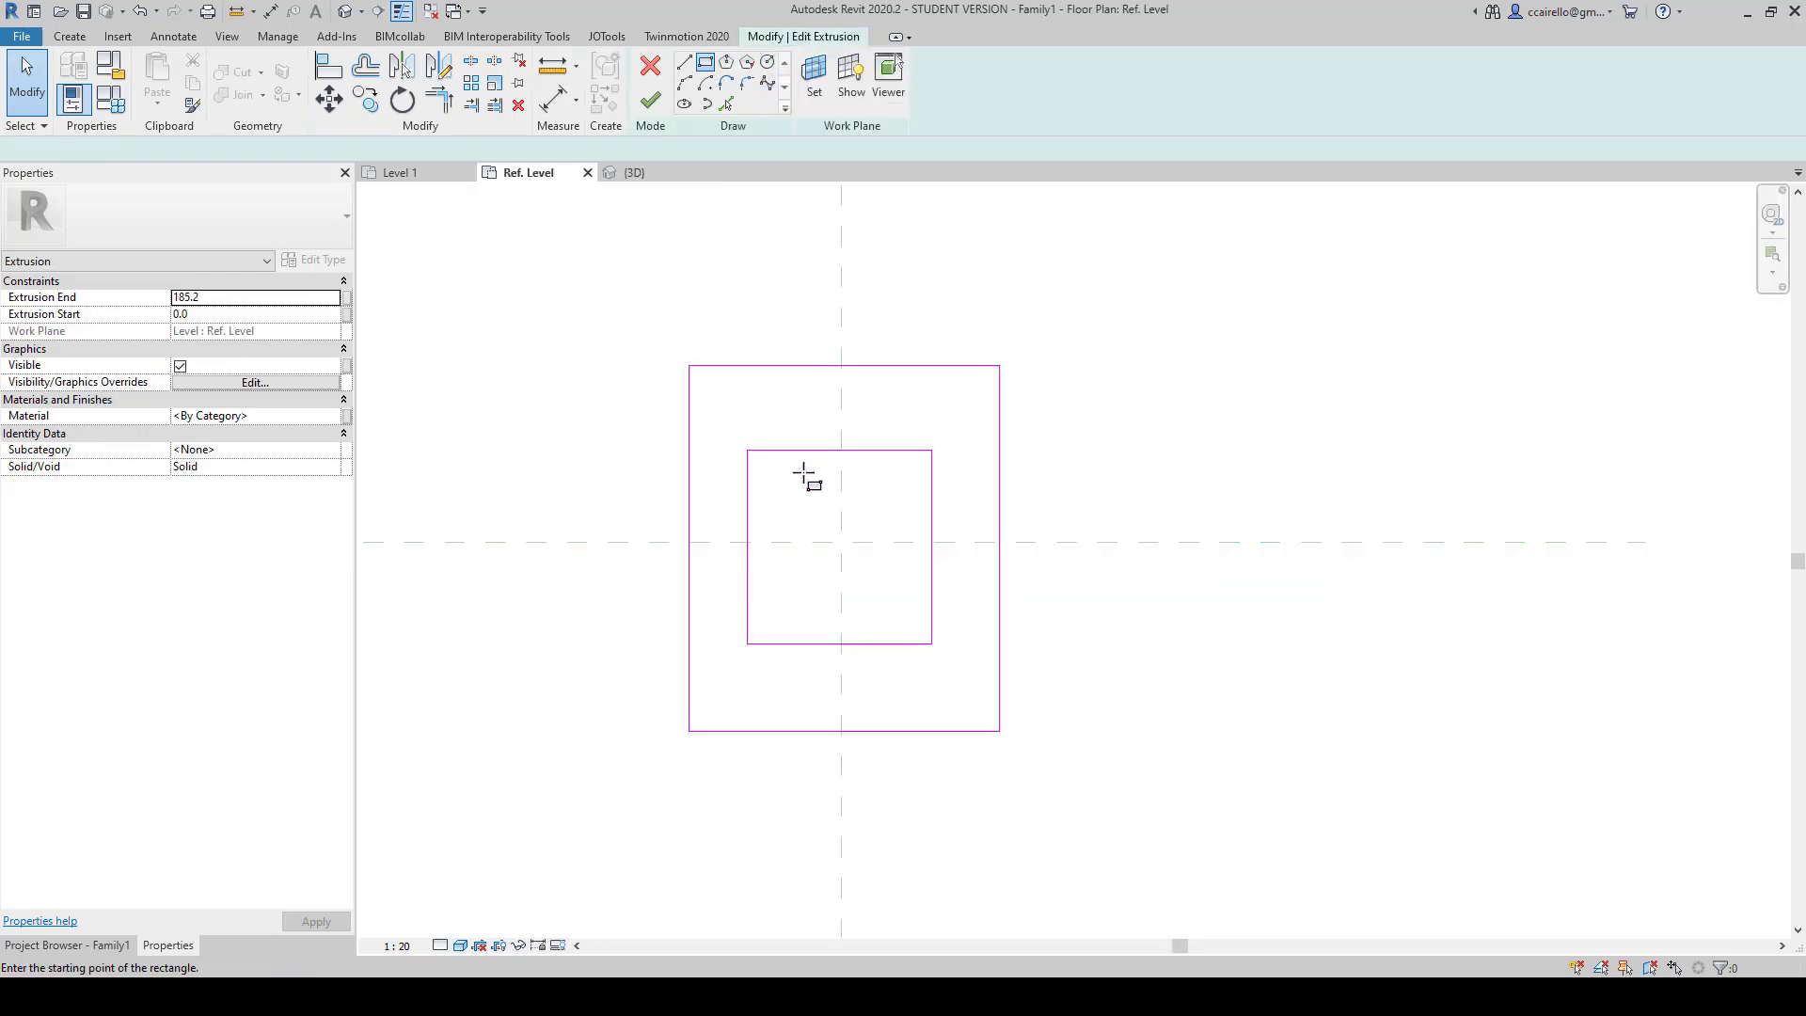
{"action": "left_click", "coordinate": [782, 482]}
{"action": "left_click", "coordinate": [904, 617]}
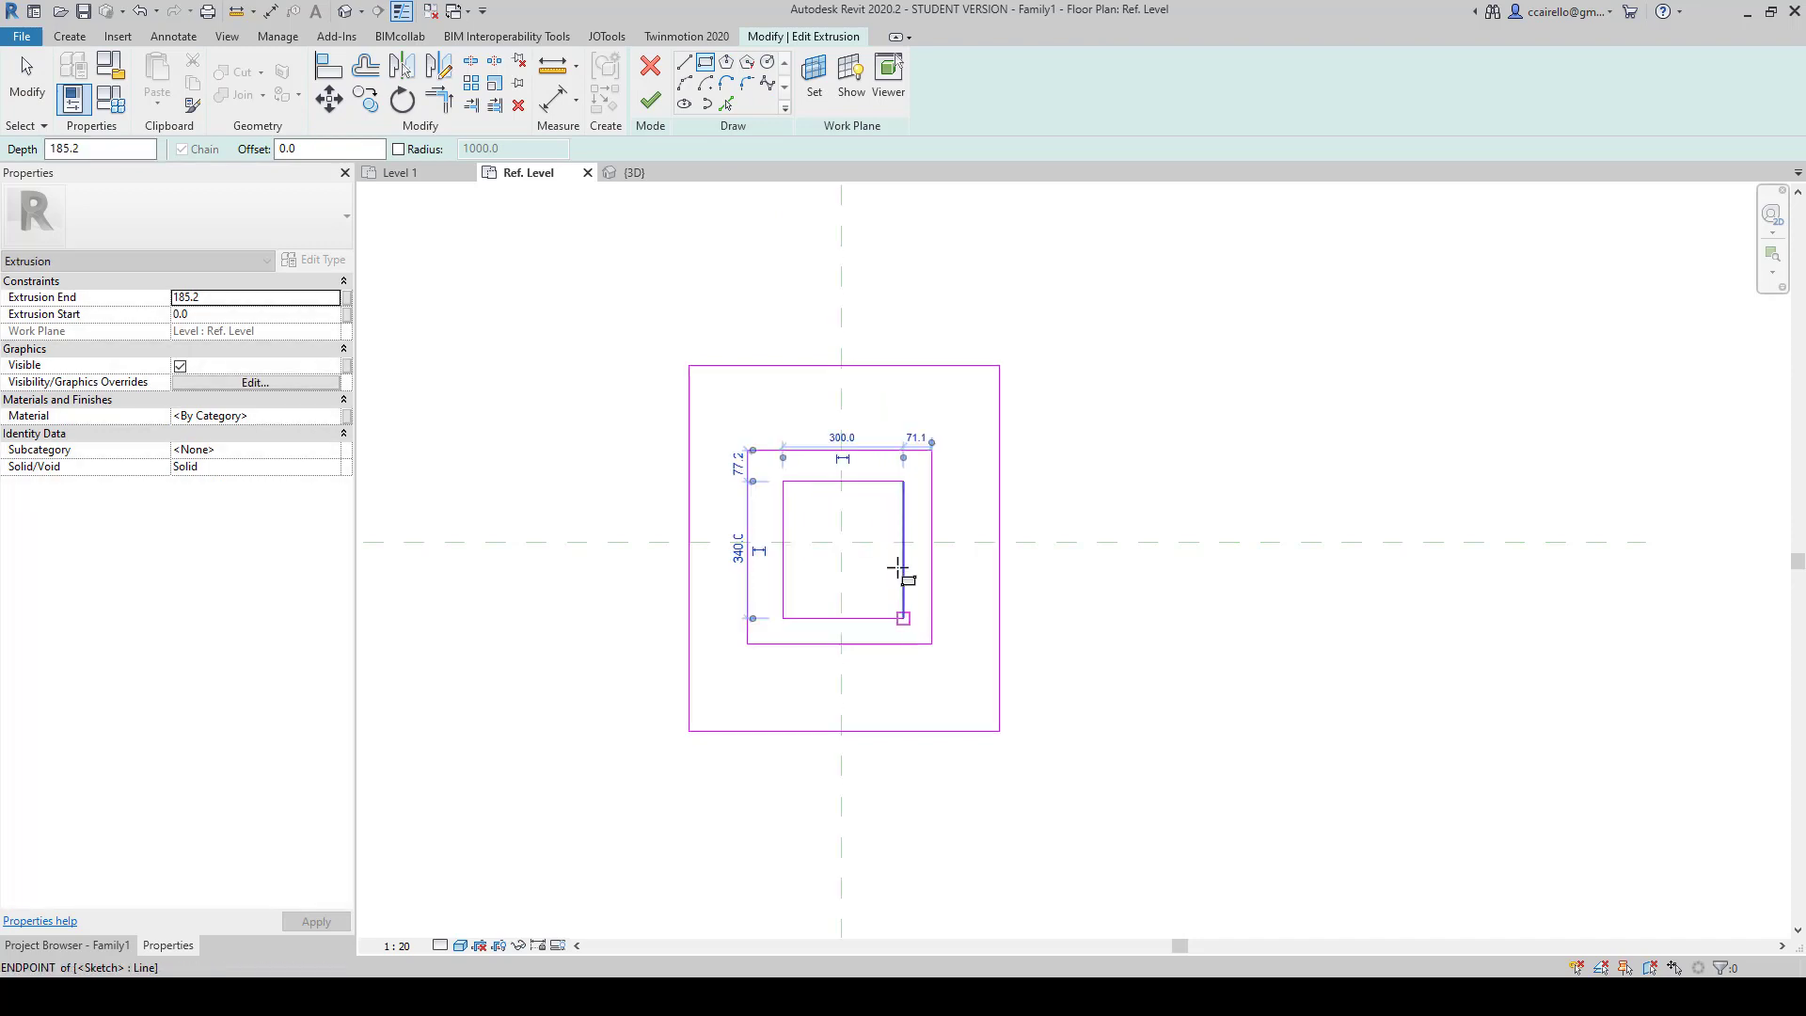
Step: Draw a circle with a radius of about 120 mm around the reference plane intersection, inside the innermost rectangle
{"action": "scroll", "coordinate": [871, 544], "scroll_direction": "up", "scroll_amount": 4}
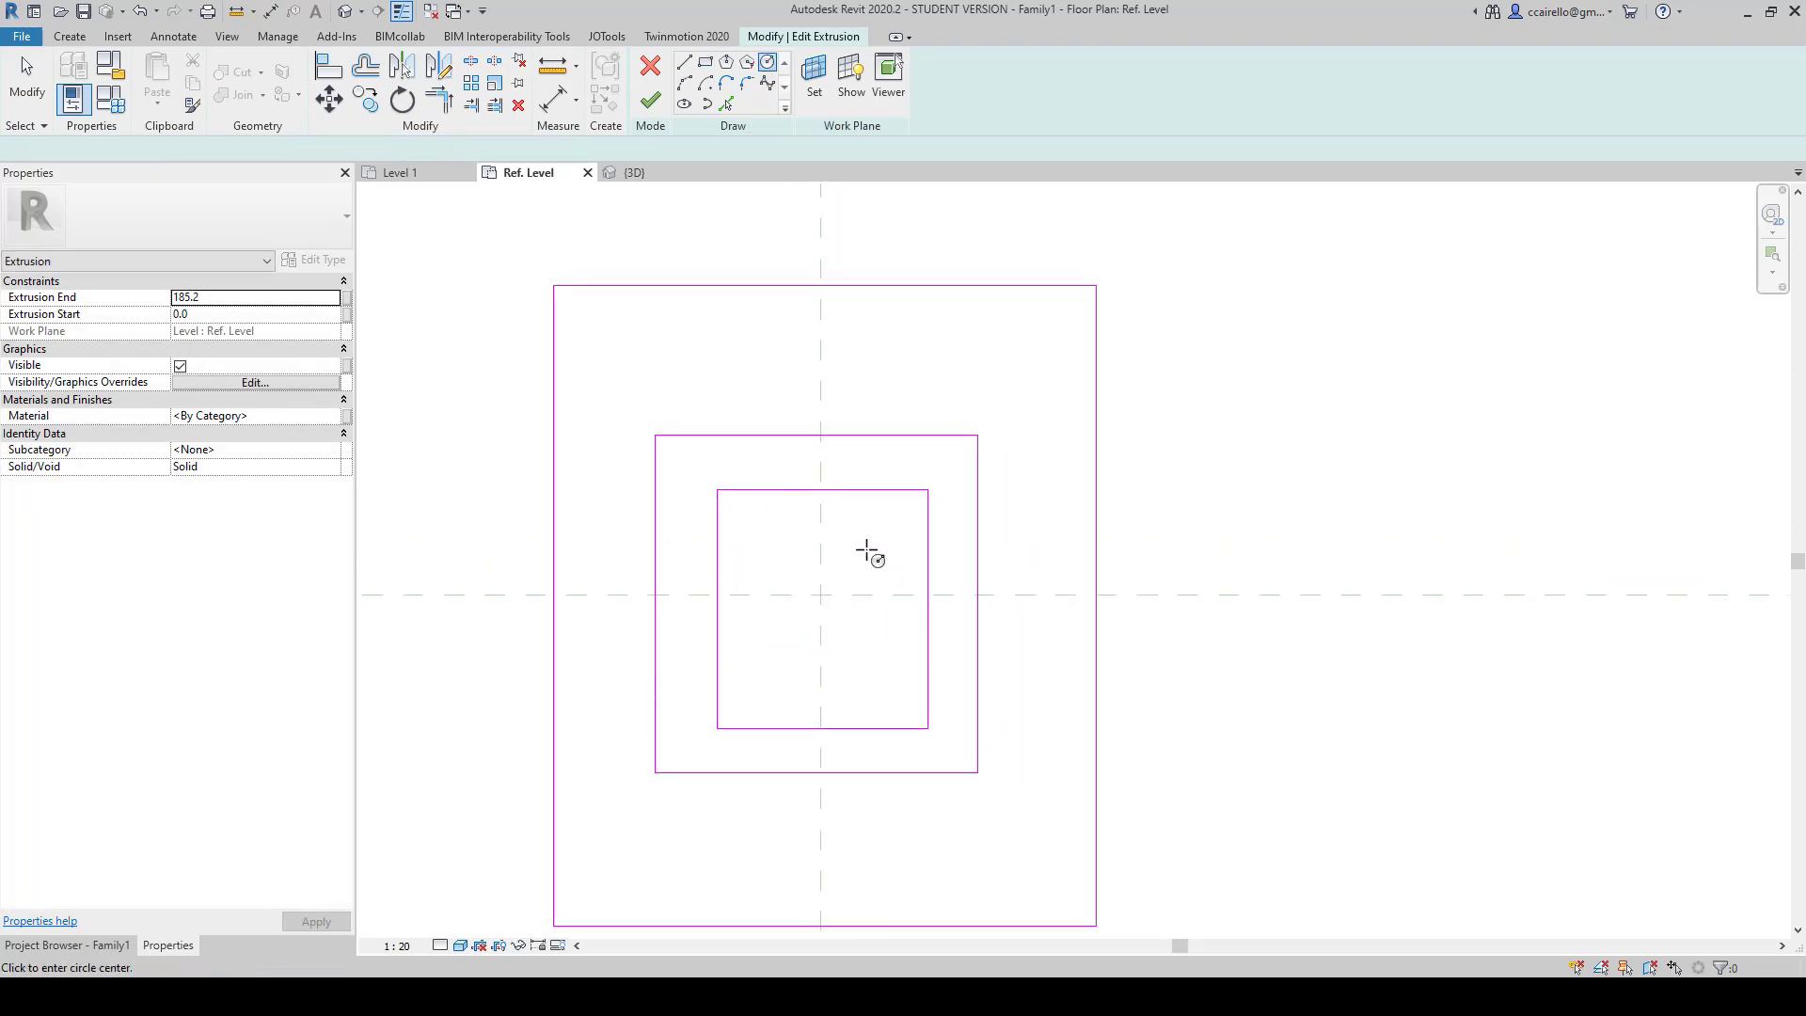
{"action": "left_click", "coordinate": [813, 605]}
{"action": "left_click", "coordinate": [858, 694]}
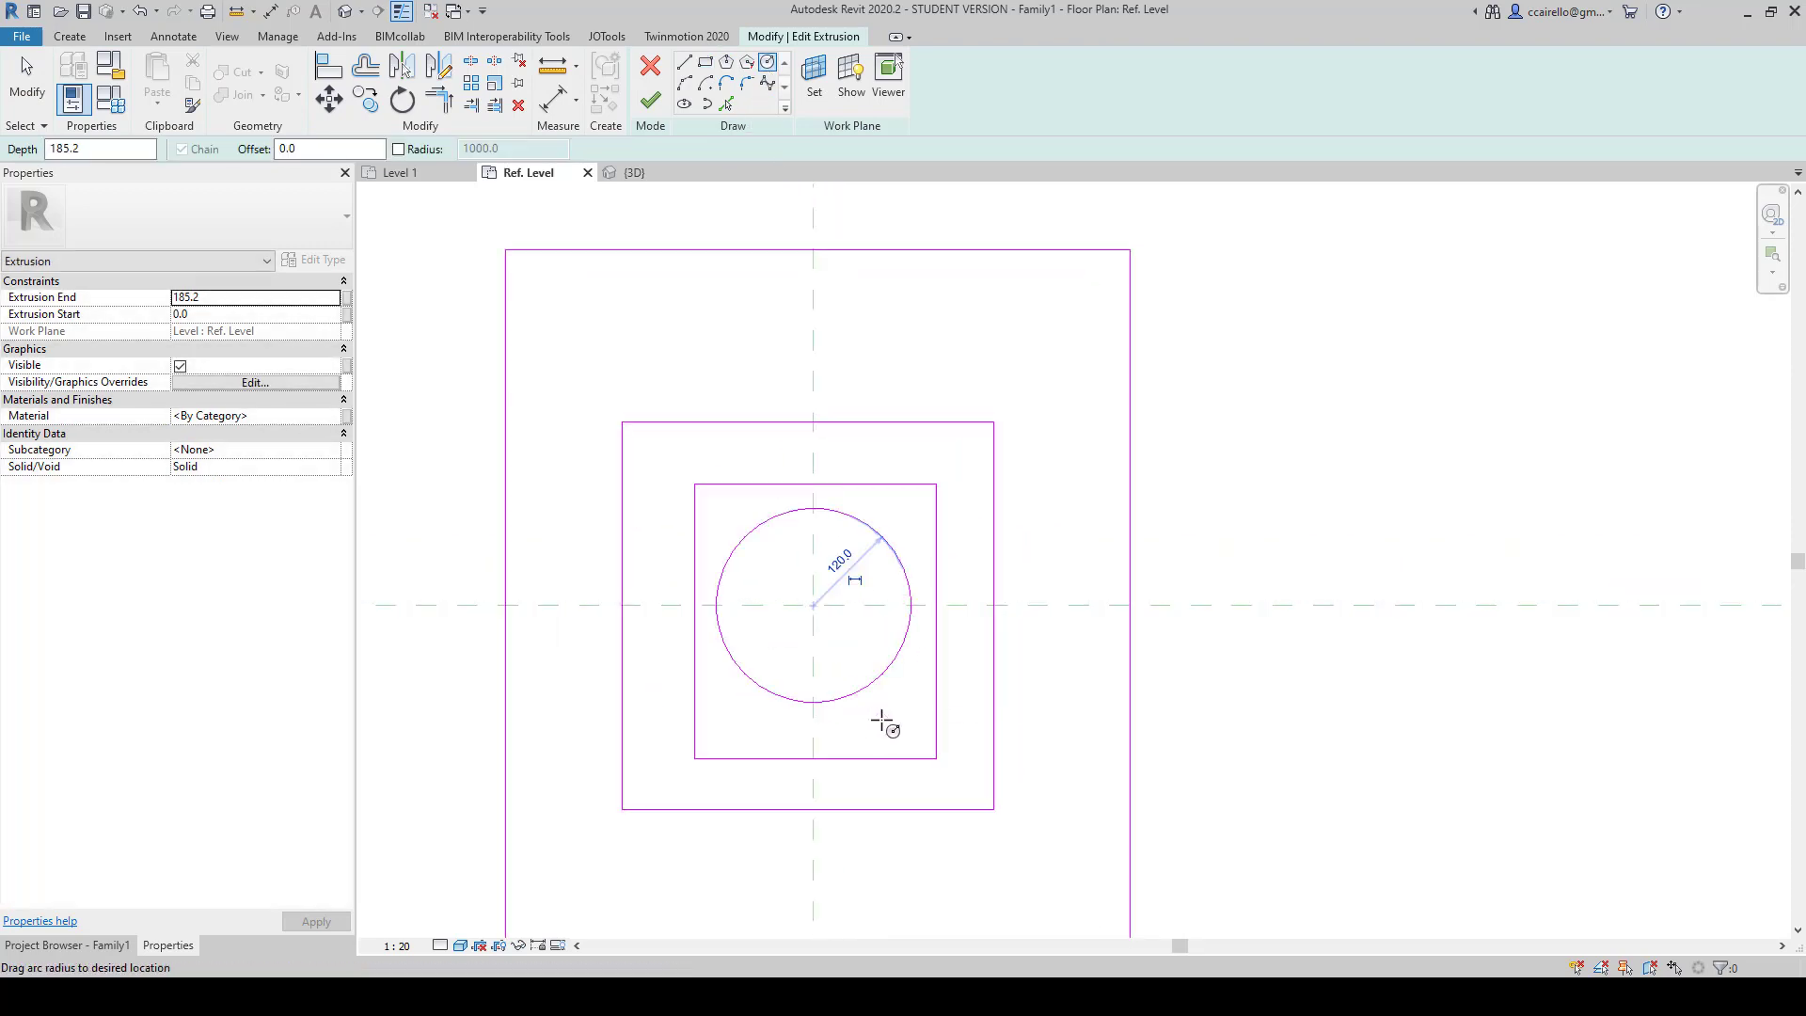
Step: Add a small circle in the lower right corner of the innermost rectangle and move it clear of the large circle
{"action": "left_click", "coordinate": [879, 719]}
{"action": "left_click", "coordinate": [898, 722]}
{"action": "key", "text": "Escape"}
{"action": "key", "text": "Escape"}
{"action": "scroll", "coordinate": [882, 711], "scroll_direction": "up", "scroll_amount": 3}
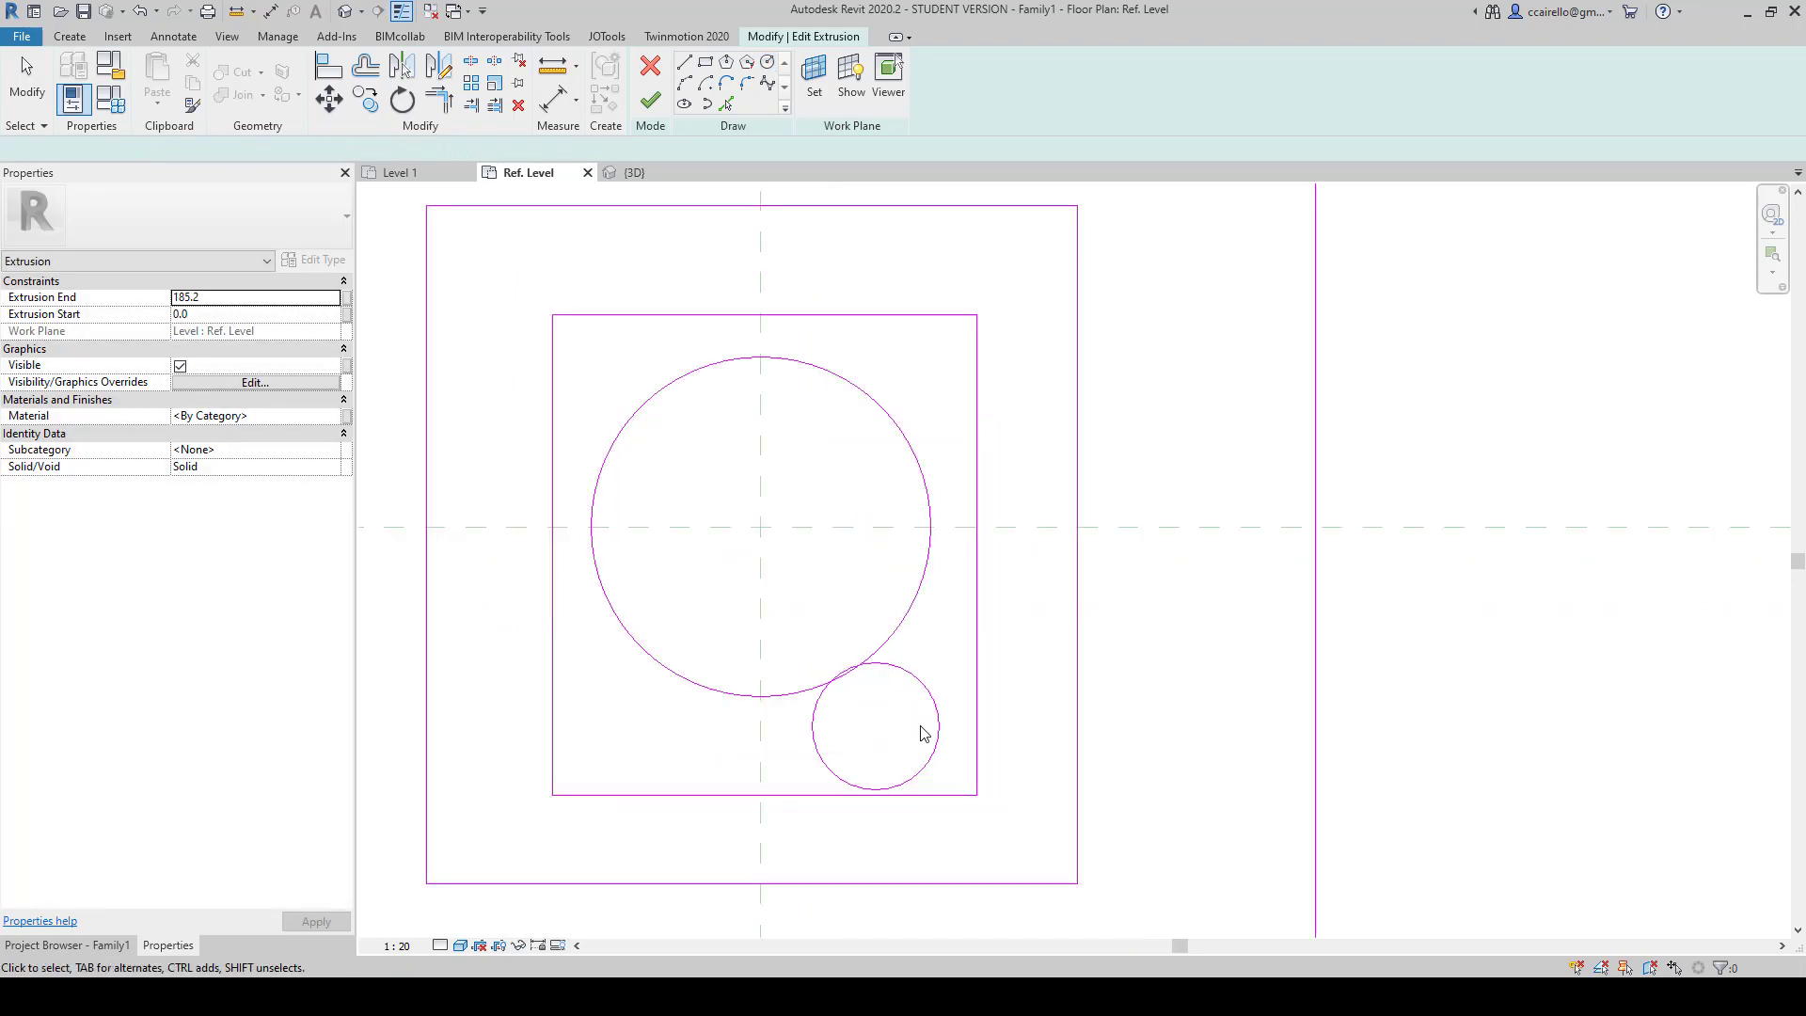
{"action": "left_click", "coordinate": [944, 720]}
{"action": "left_click_drag", "start_coordinate": [945, 721], "coordinate": [970, 721]}
{"action": "left_click", "coordinate": [1031, 709]}
Step: Finish the extrusion sketch and inspect the nested solid and circular holes in the 3D view
{"action": "scroll", "coordinate": [1034, 715], "scroll_direction": "down", "scroll_amount": 4}
{"action": "middle_click_drag", "start_coordinate": [1035, 717], "coordinate": [952, 538]}
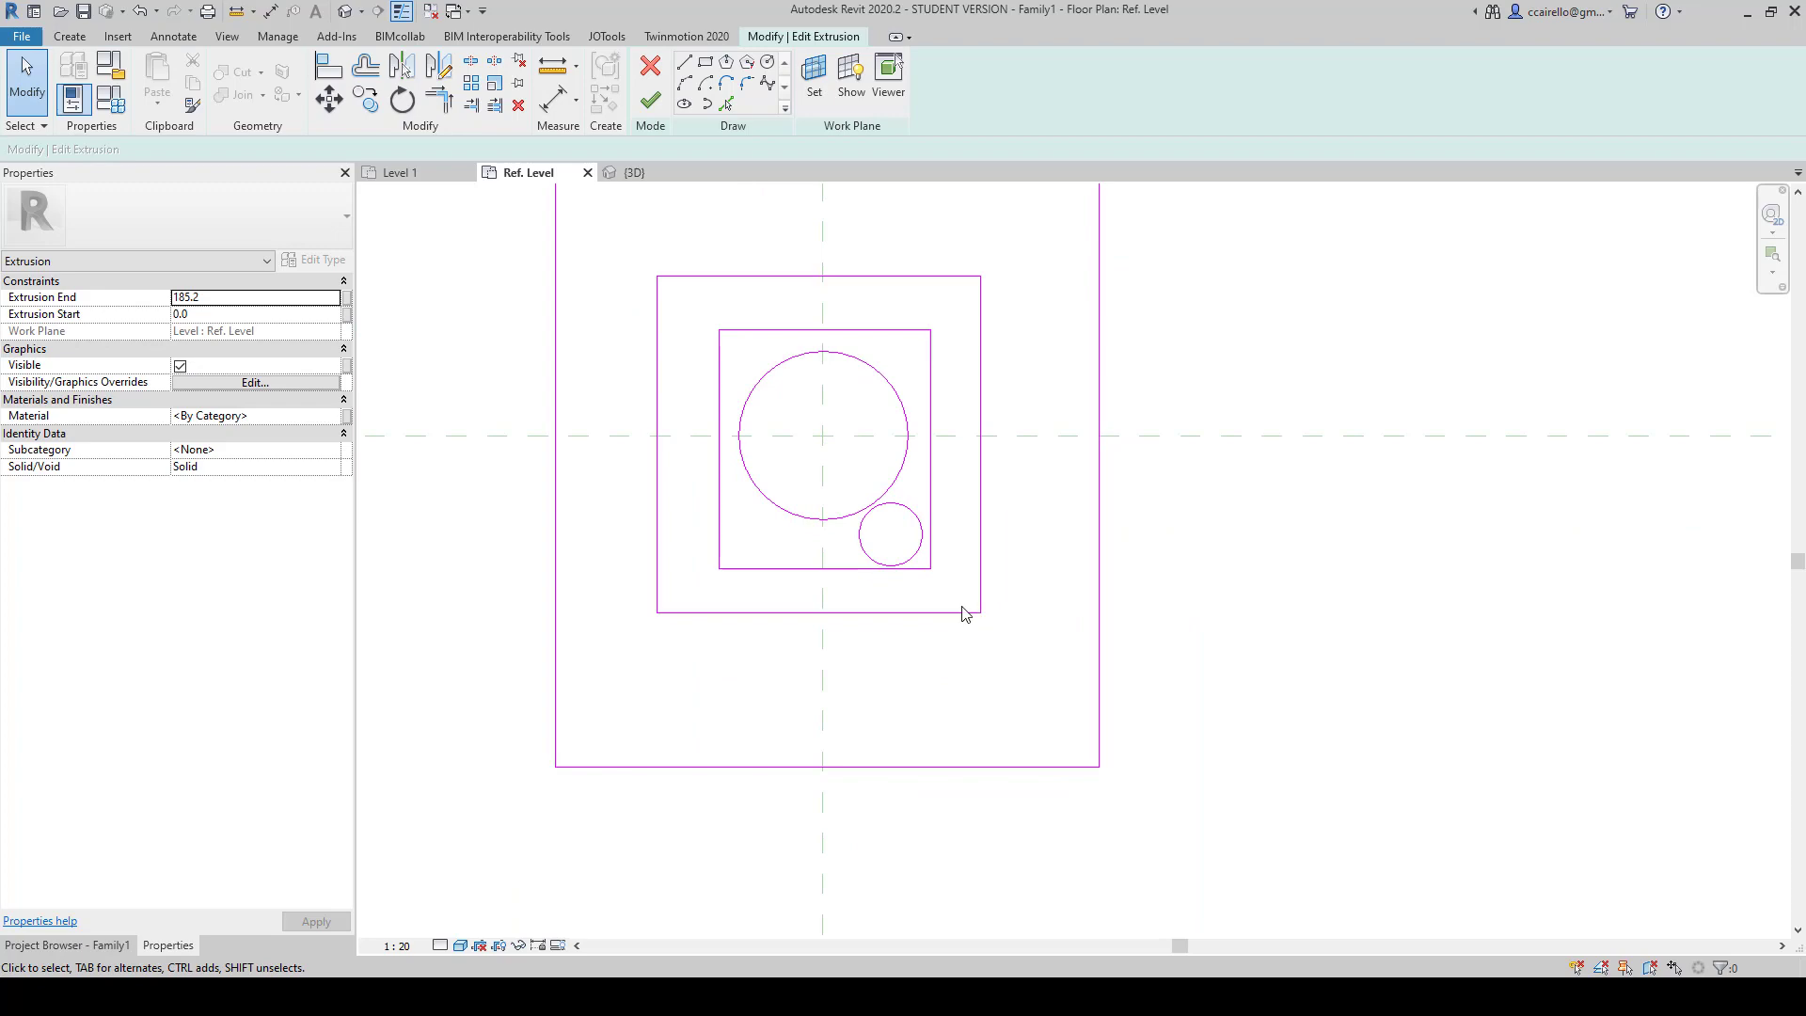
{"action": "key", "text": "f"}
{"action": "key", "text": "s"}
{"action": "scroll", "coordinate": [961, 607], "scroll_direction": "down", "scroll_amount": 2}
{"action": "key", "text": "3"}
{"action": "key", "text": "d"}
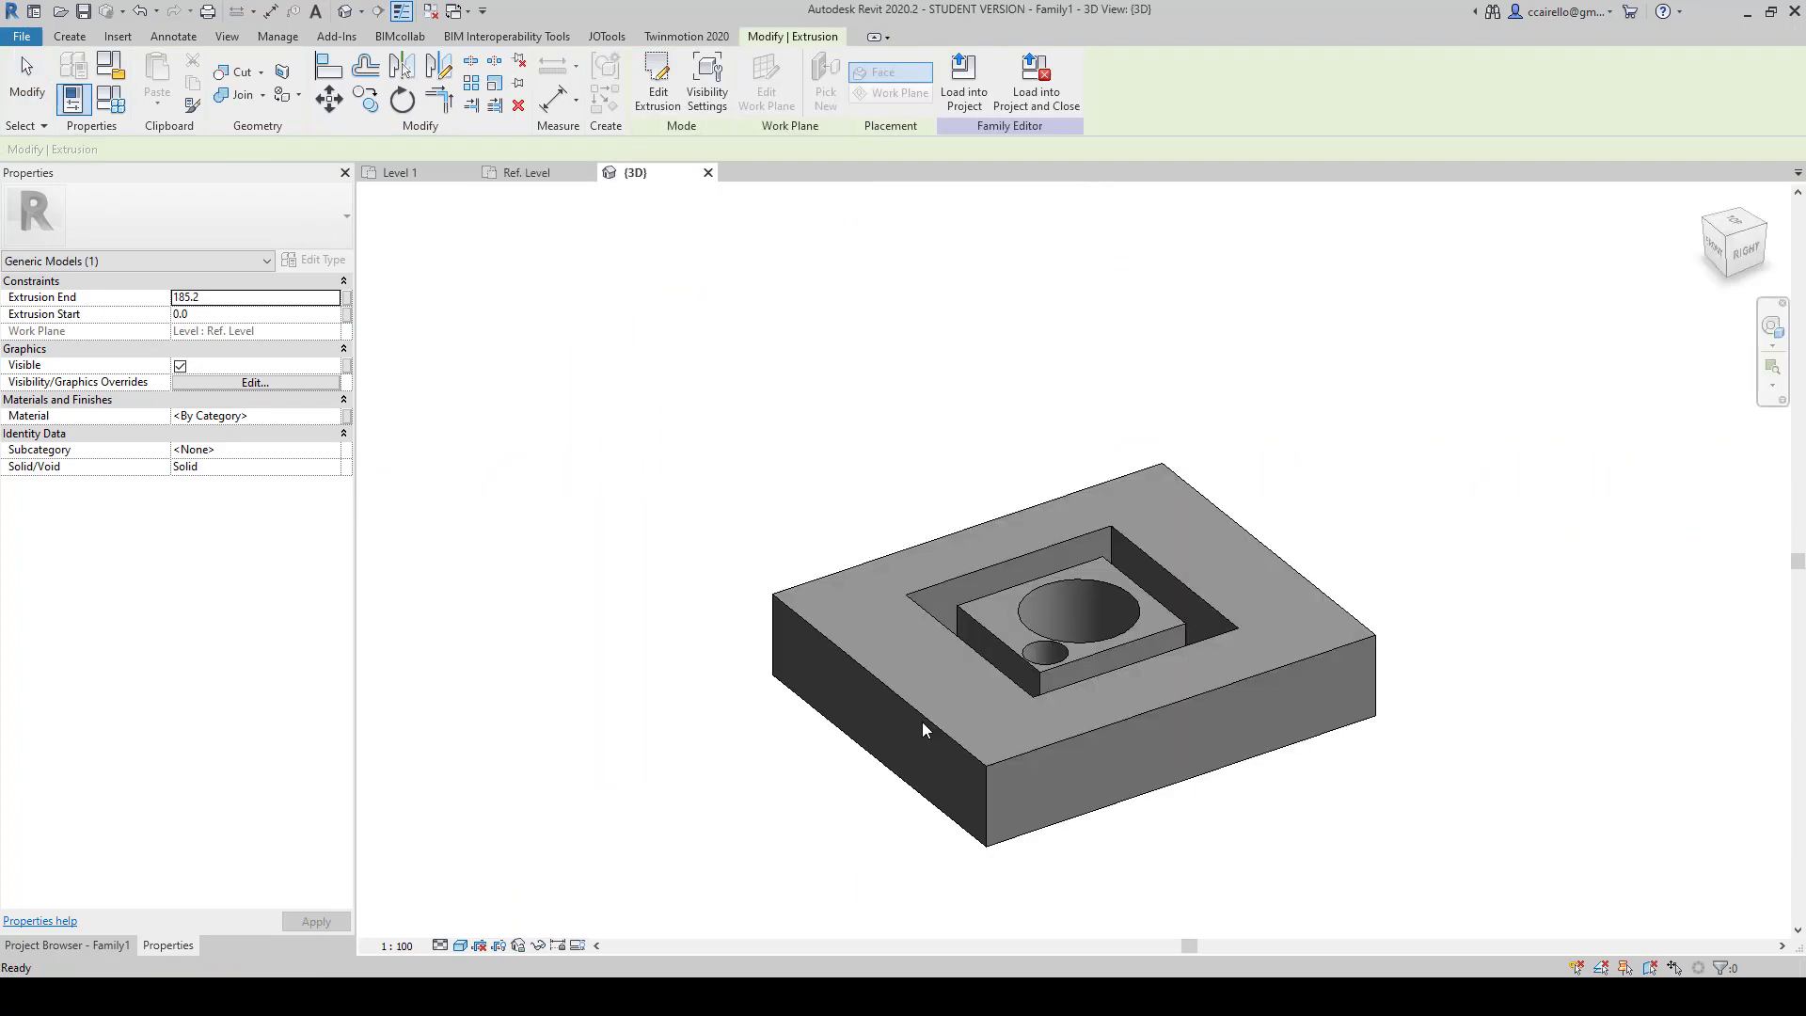
{"action": "key", "text": "Escape"}
{"action": "middle_click_drag", "start_coordinate": [922, 721], "coordinate": [1287, 720], "text": "shift"}
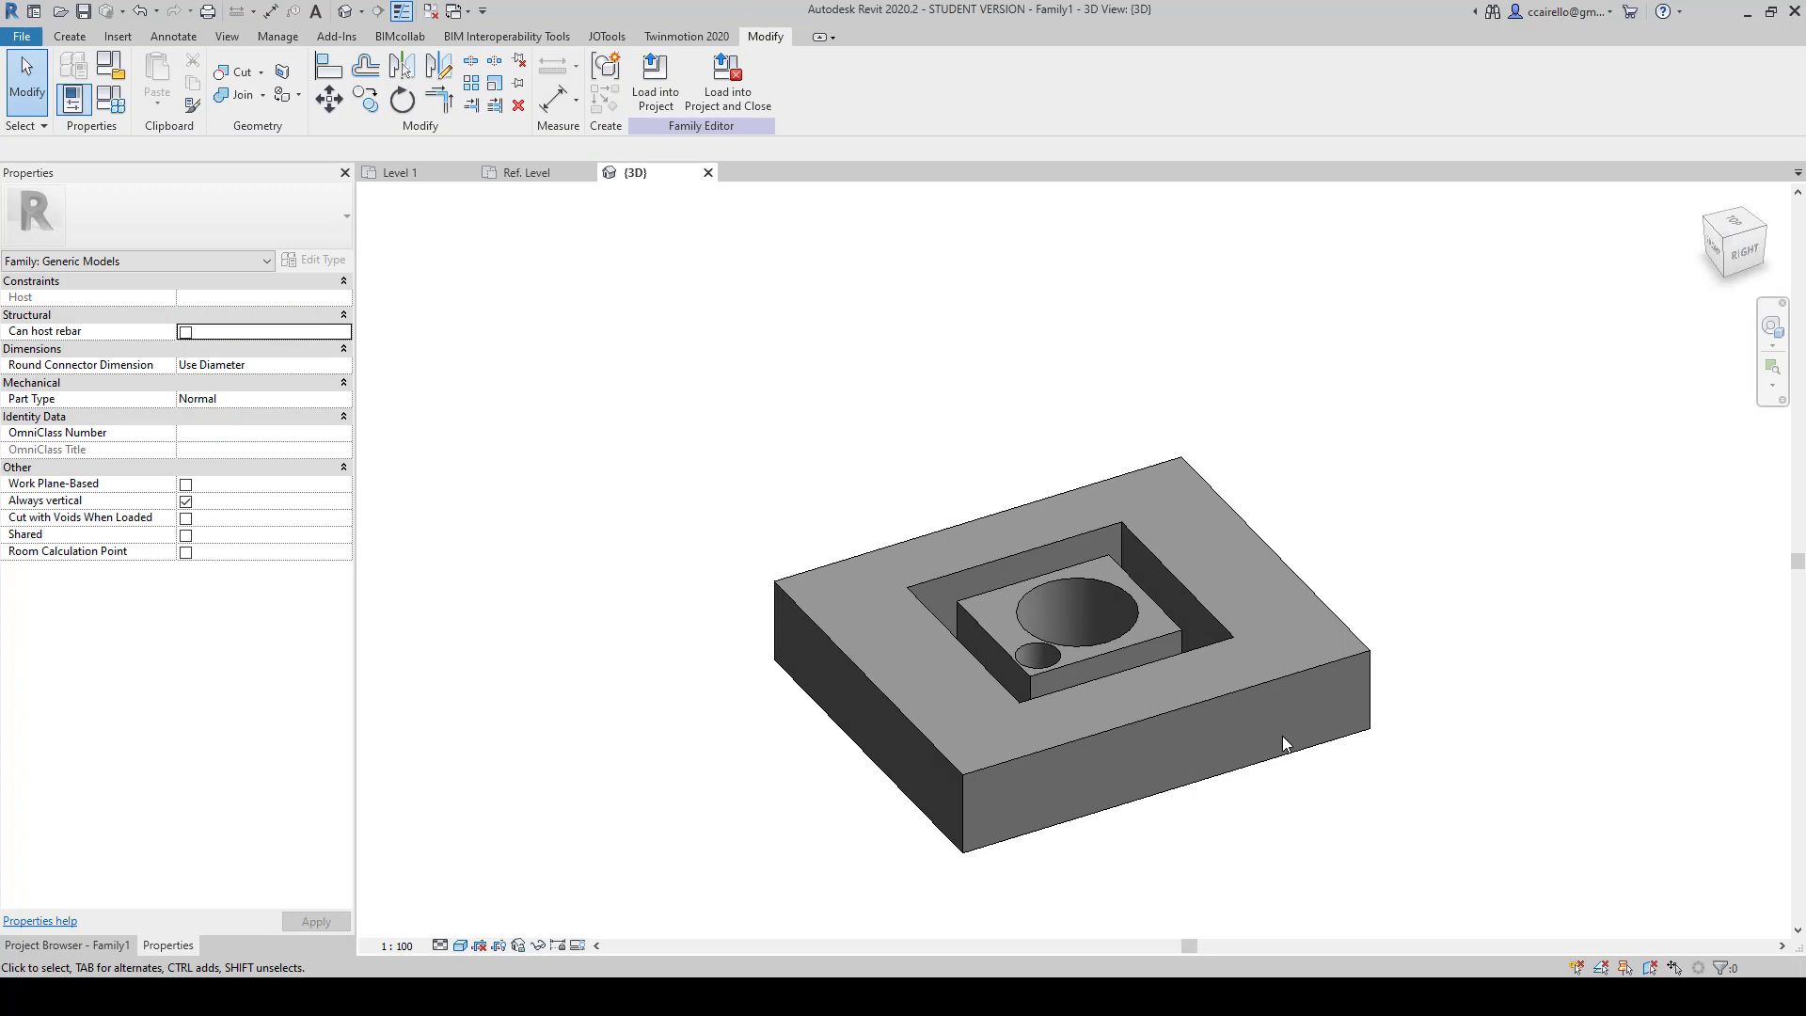
Step: Stretch the extrusion vertically in the 3D view to an extrusion end of about 711
{"action": "left_click", "coordinate": [1290, 675]}
{"action": "mouse_move", "coordinate": [1075, 614]}
{"action": "left_mouse_down"}
{"action": "mouse_move", "coordinate": [1072, 405]}
{"action": "mouse_move", "coordinate": [1061, 702]}
{"action": "left_mouse_up"}
{"action": "left_click", "coordinate": [1422, 524]}
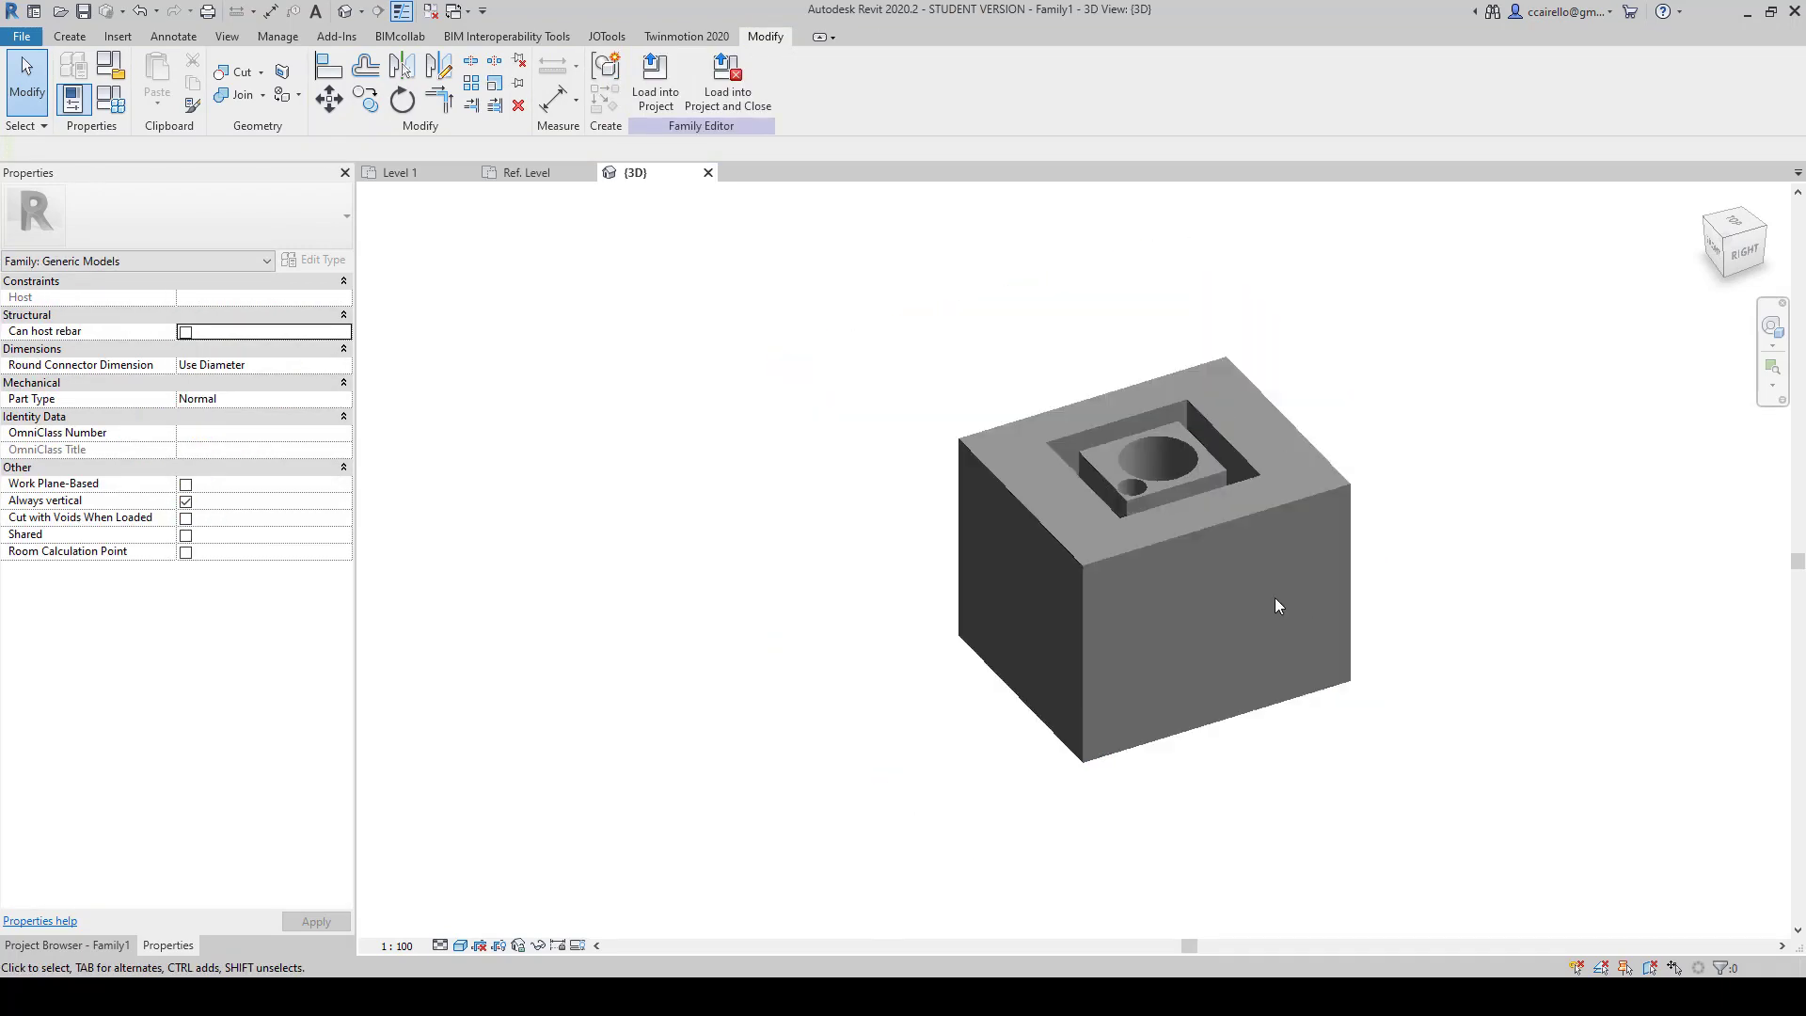
Step: Try stretching two side faces of the extrusion outward in the 3D view, and undo both changes
{"action": "left_click", "coordinate": [1229, 521]}
{"action": "left_click_drag", "start_coordinate": [1228, 633], "coordinate": [1299, 709]}
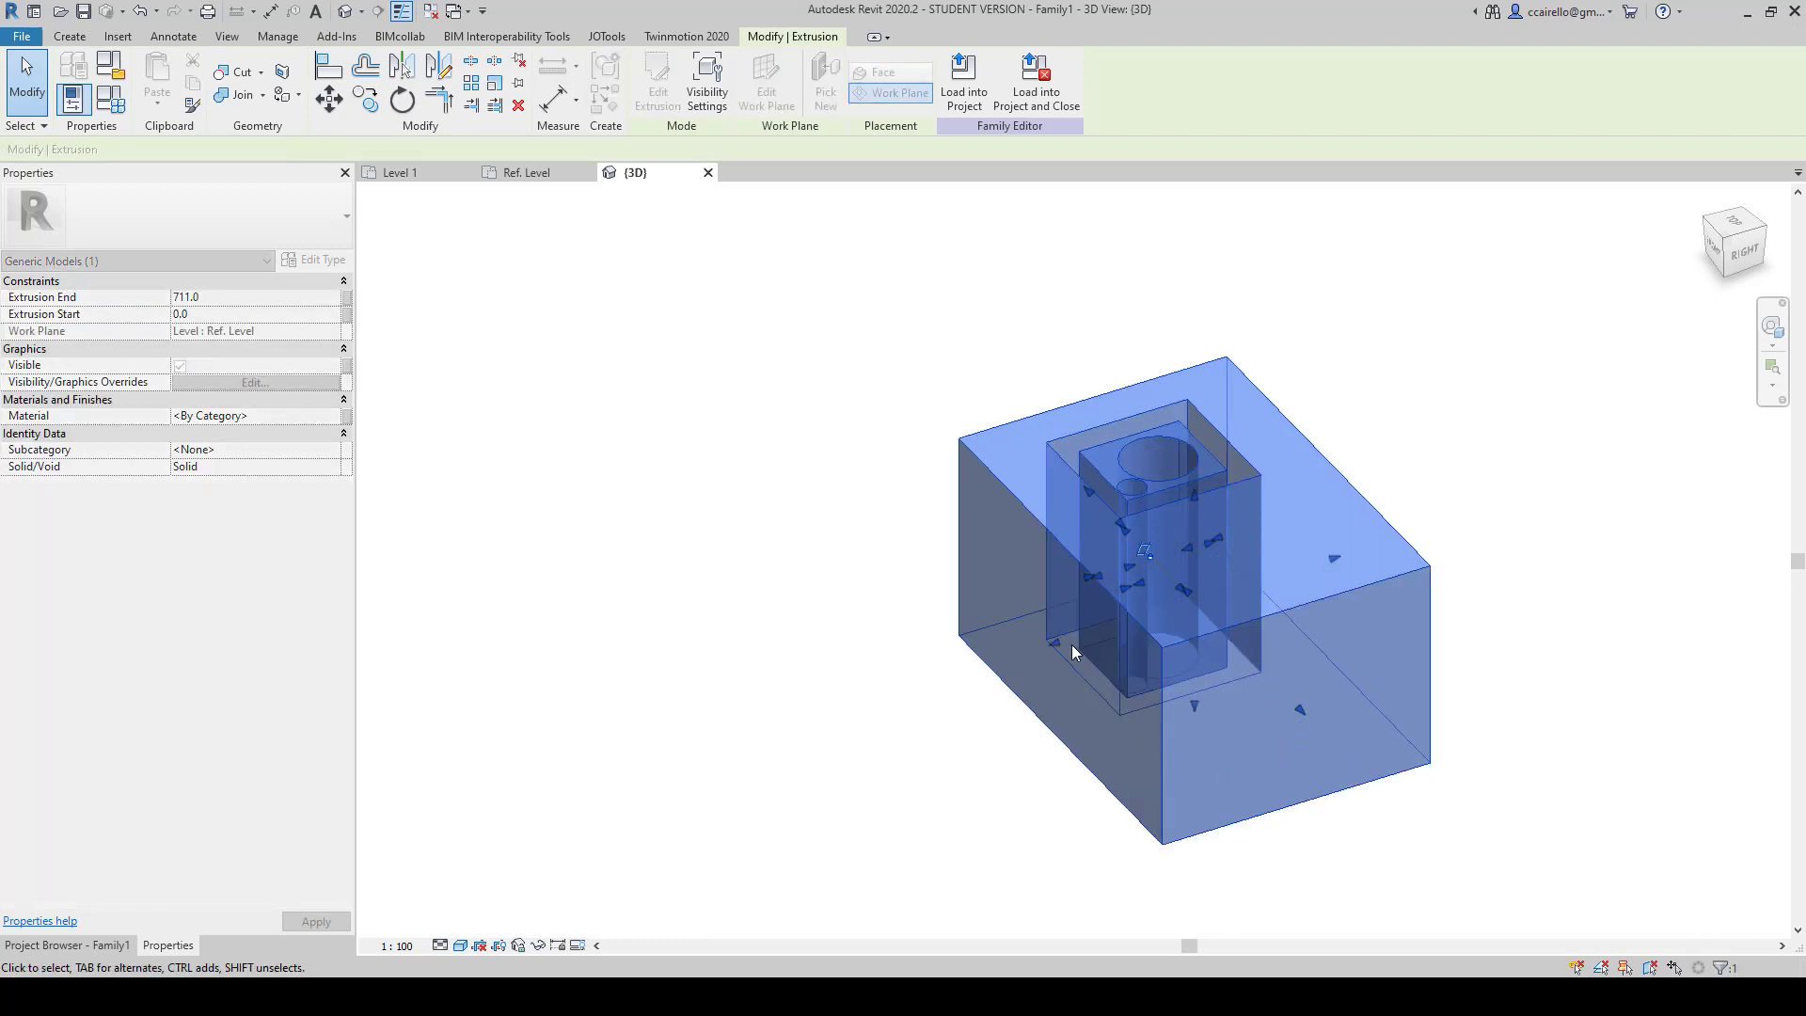
{"action": "left_click_drag", "start_coordinate": [1070, 647], "coordinate": [932, 675]}
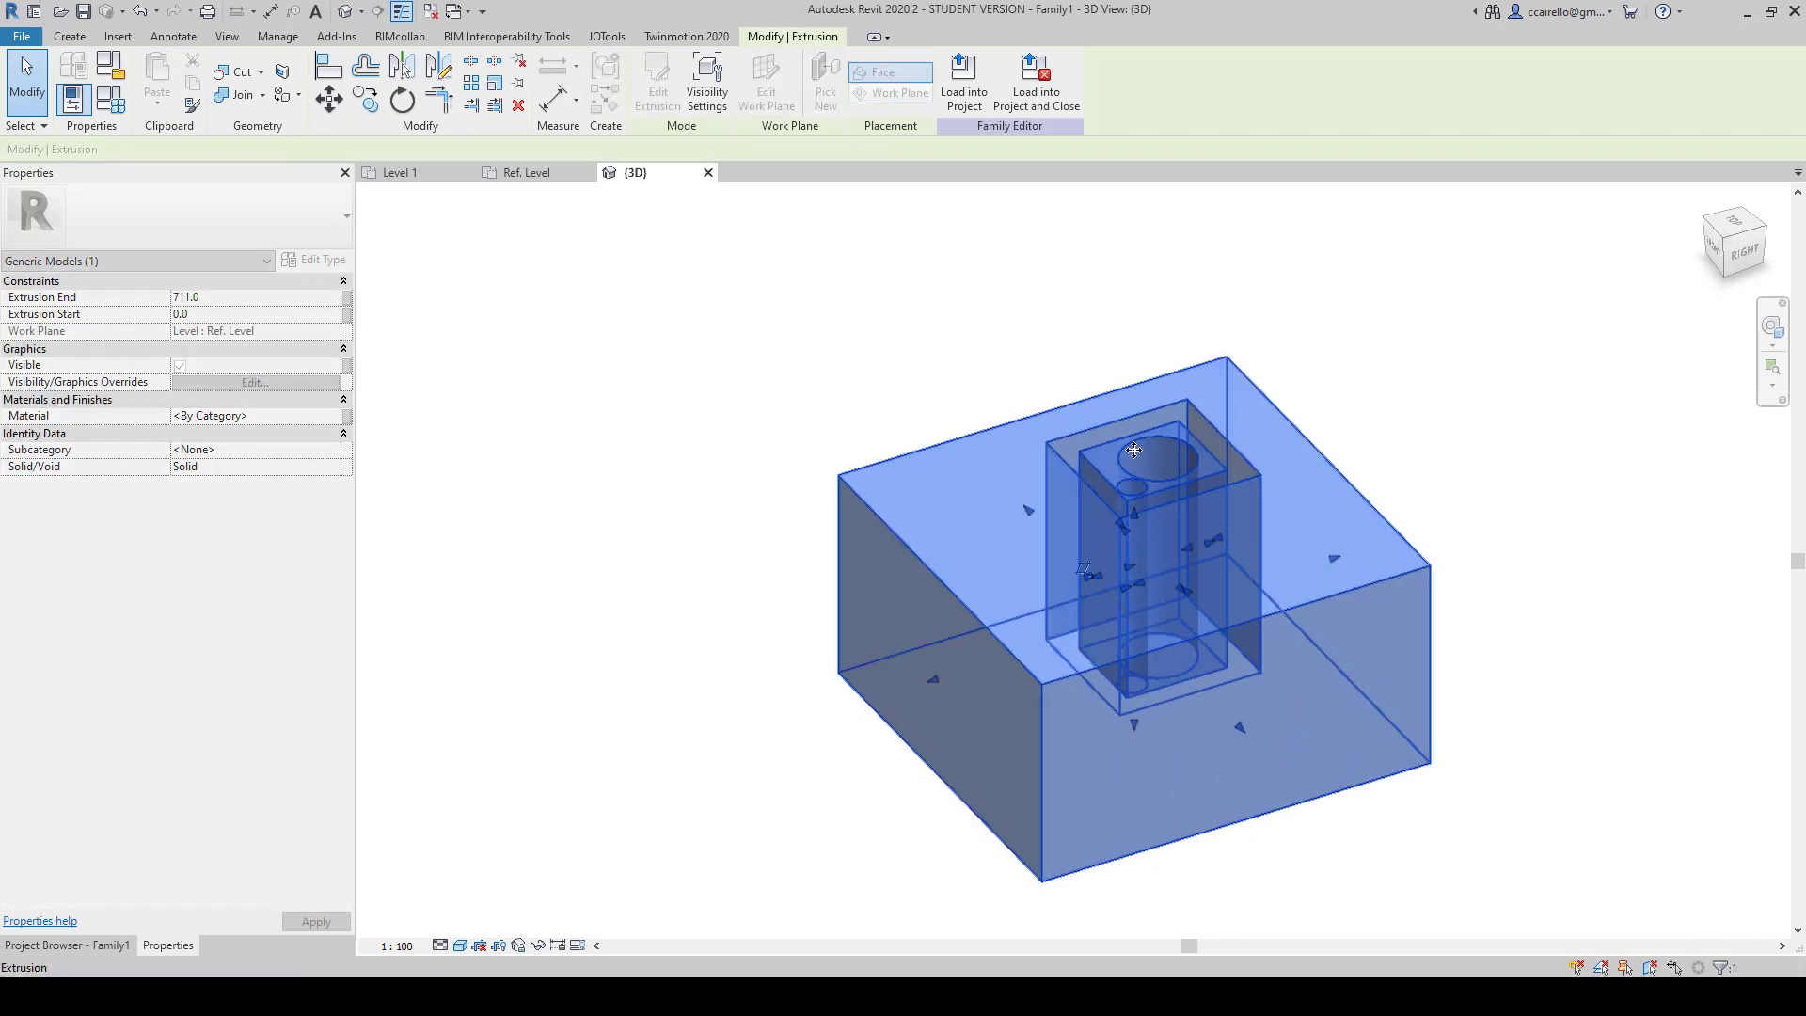
{"action": "key", "text": "Escape"}
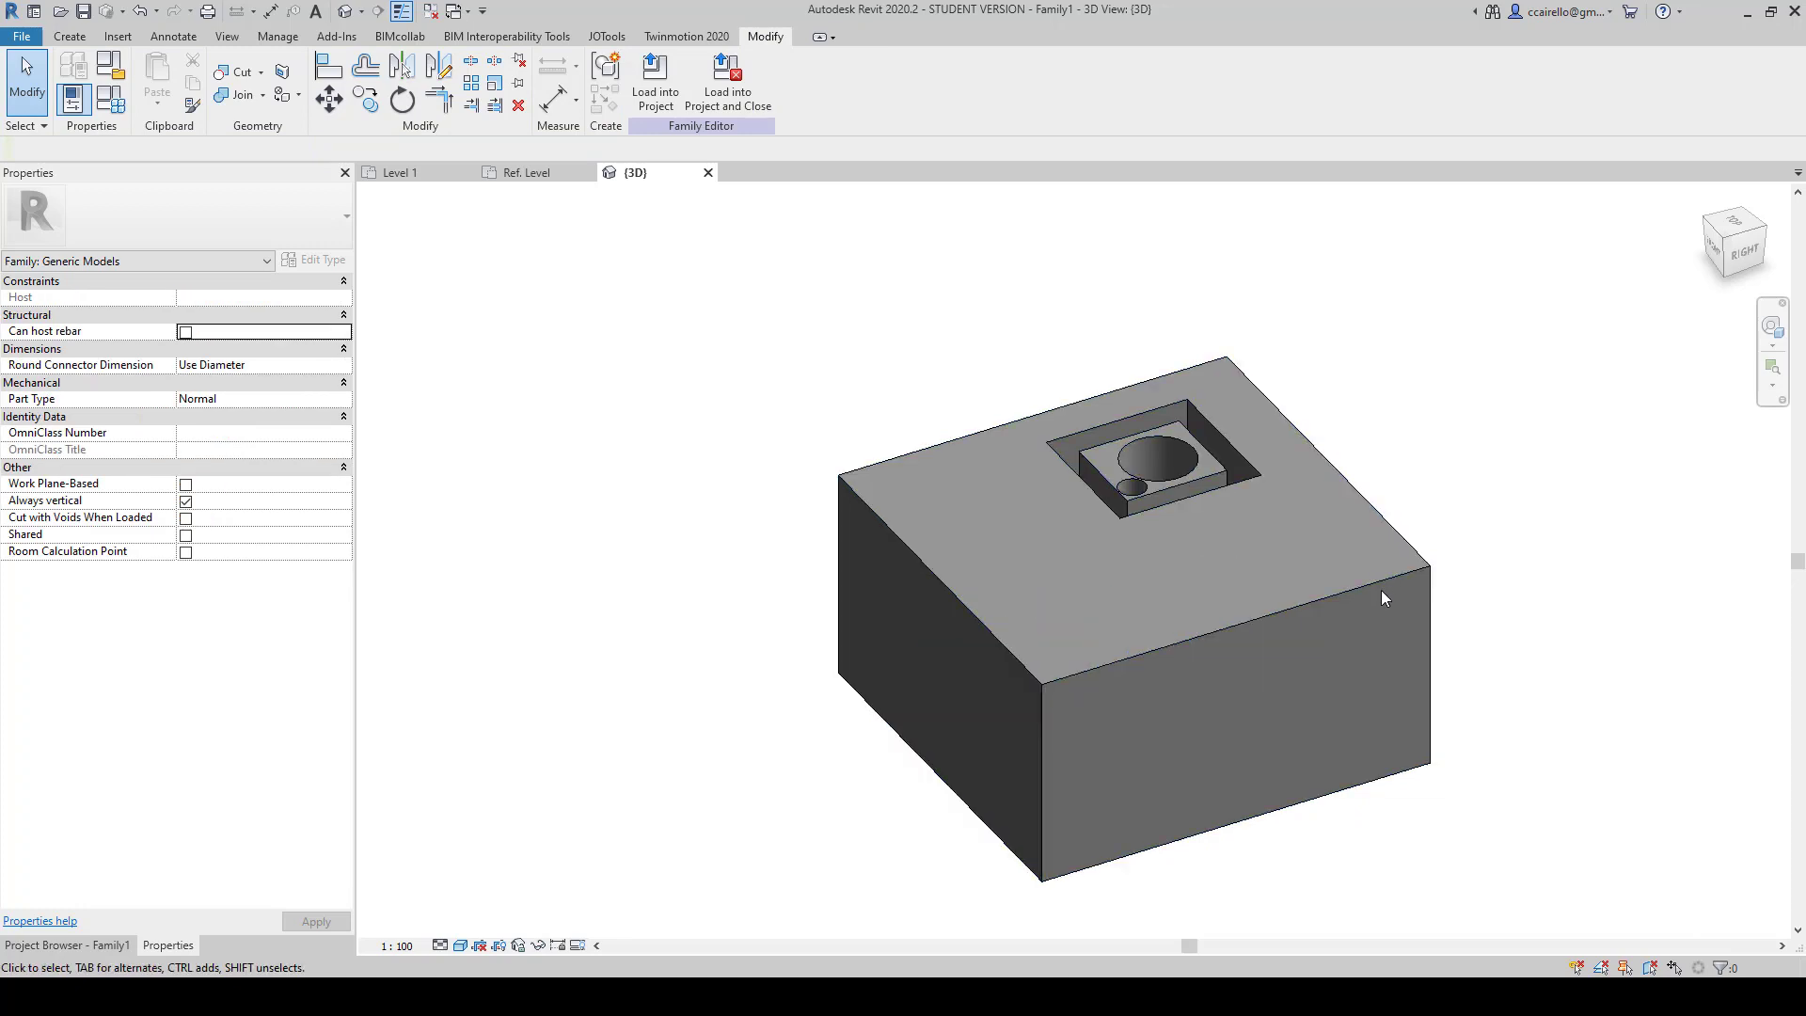
{"action": "left_click", "coordinate": [1375, 585]}
{"action": "key", "text": "ctrl+z"}
{"action": "key", "text": "ctrl+z"}
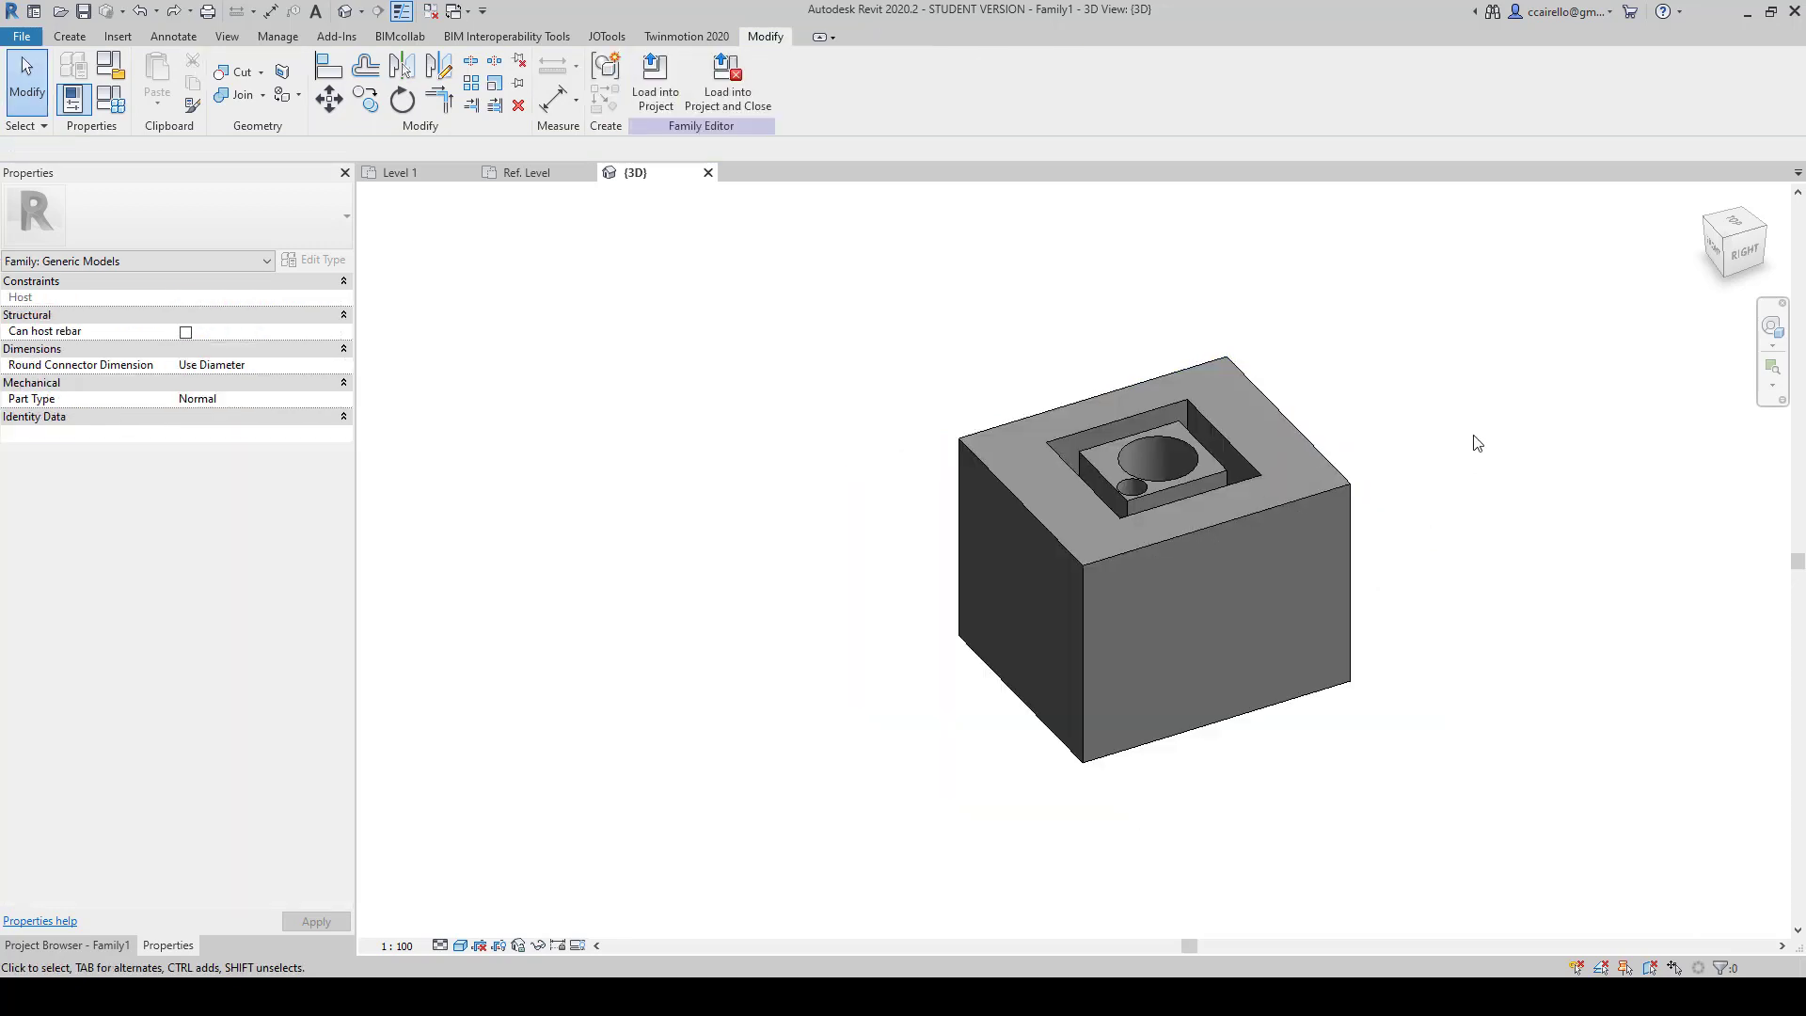
Step: Open the extrusion's sketch in the Ref. Level plan and delete the innermost rectangle and both circles
{"action": "left_click", "coordinate": [519, 173]}
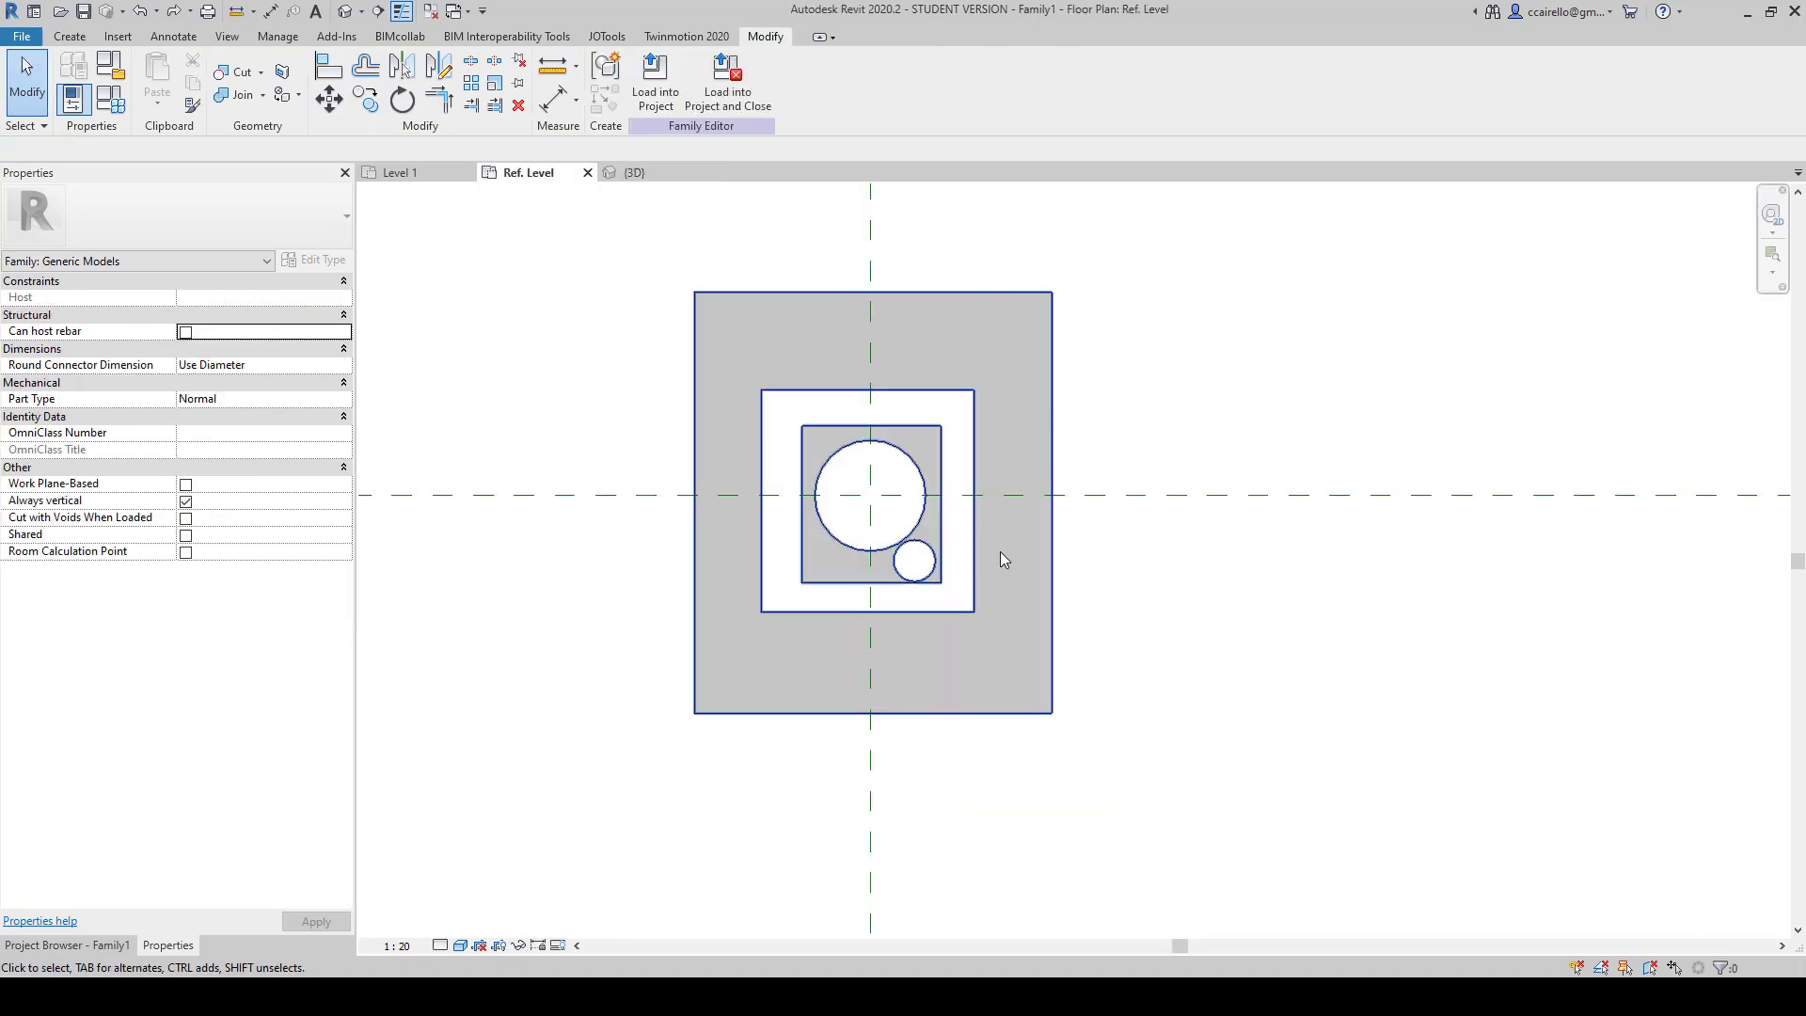
{"action": "double_click", "coordinate": [1050, 620]}
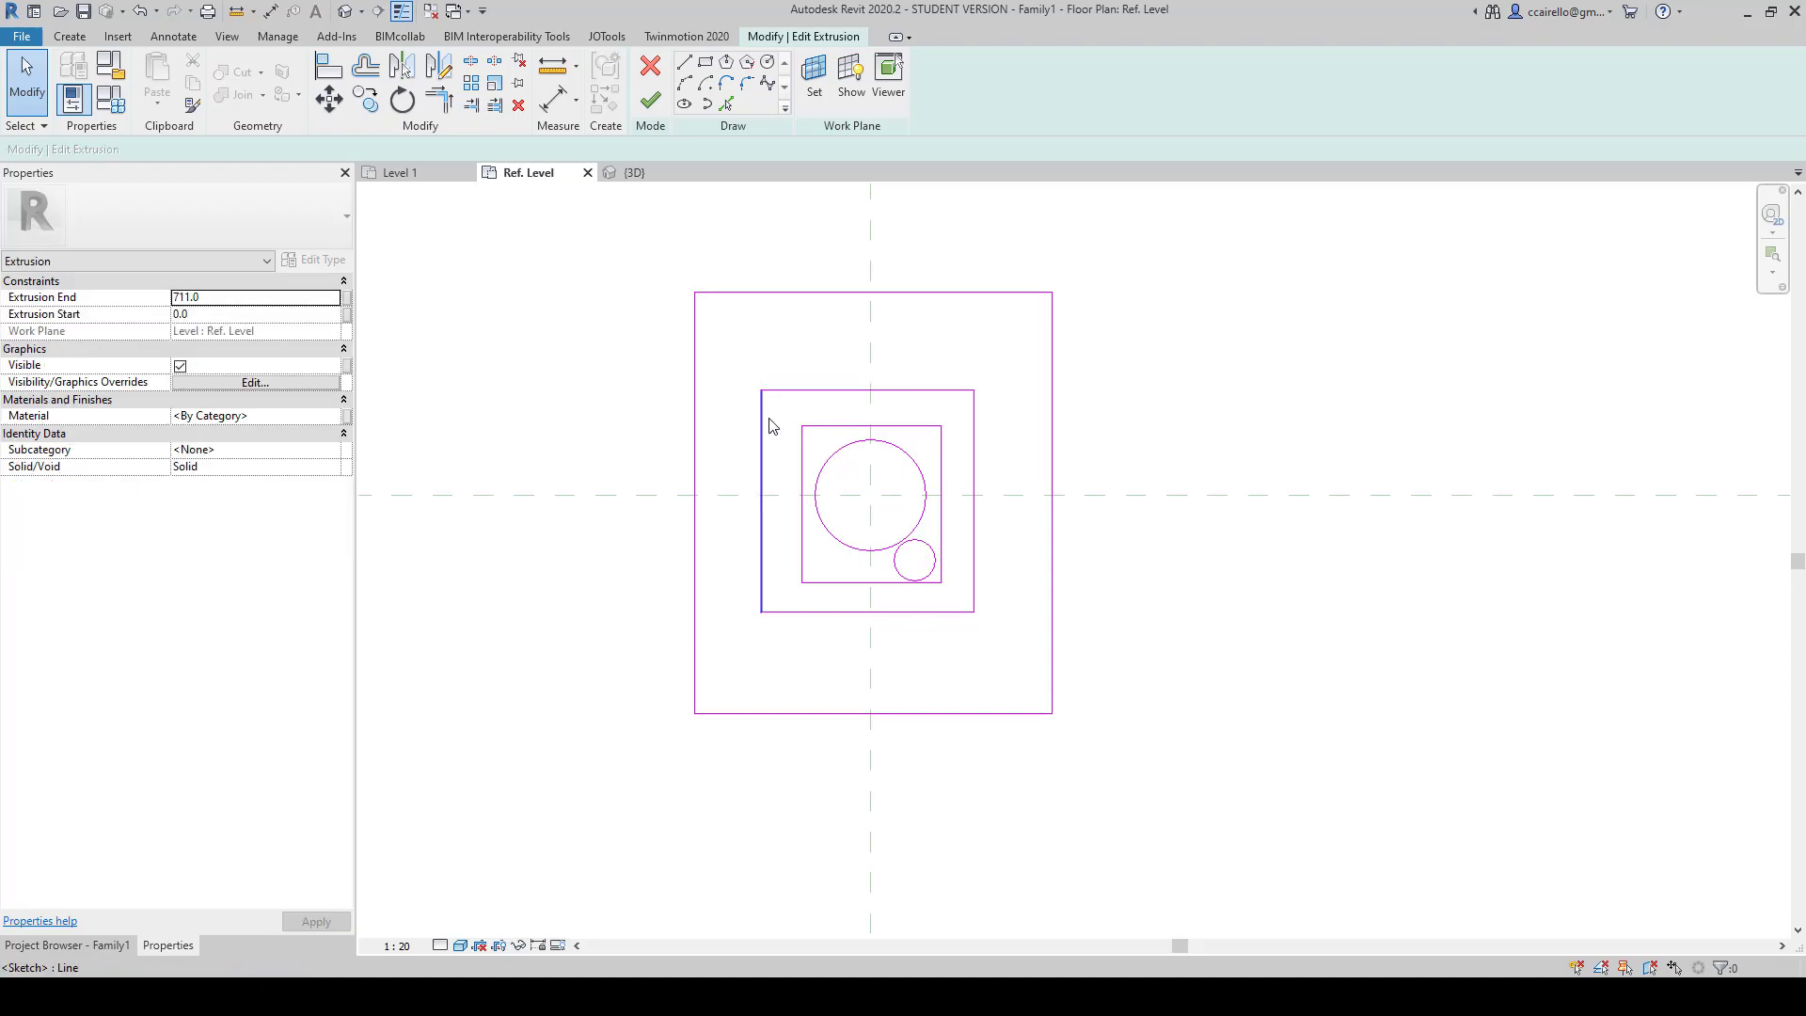
{"action": "mouse_move", "coordinate": [788, 415]}
{"action": "left_mouse_down"}
{"action": "mouse_move", "coordinate": [967, 609]}
{"action": "mouse_move", "coordinate": [1068, 576]}
{"action": "mouse_move", "coordinate": [1140, 589]}
{"action": "left_mouse_up"}
{"action": "key", "text": "Delete"}
Step: Try to finish the sketch with the inner rectangle's right line stretched beyond the outer profile
{"action": "left_click", "coordinate": [1225, 678]}
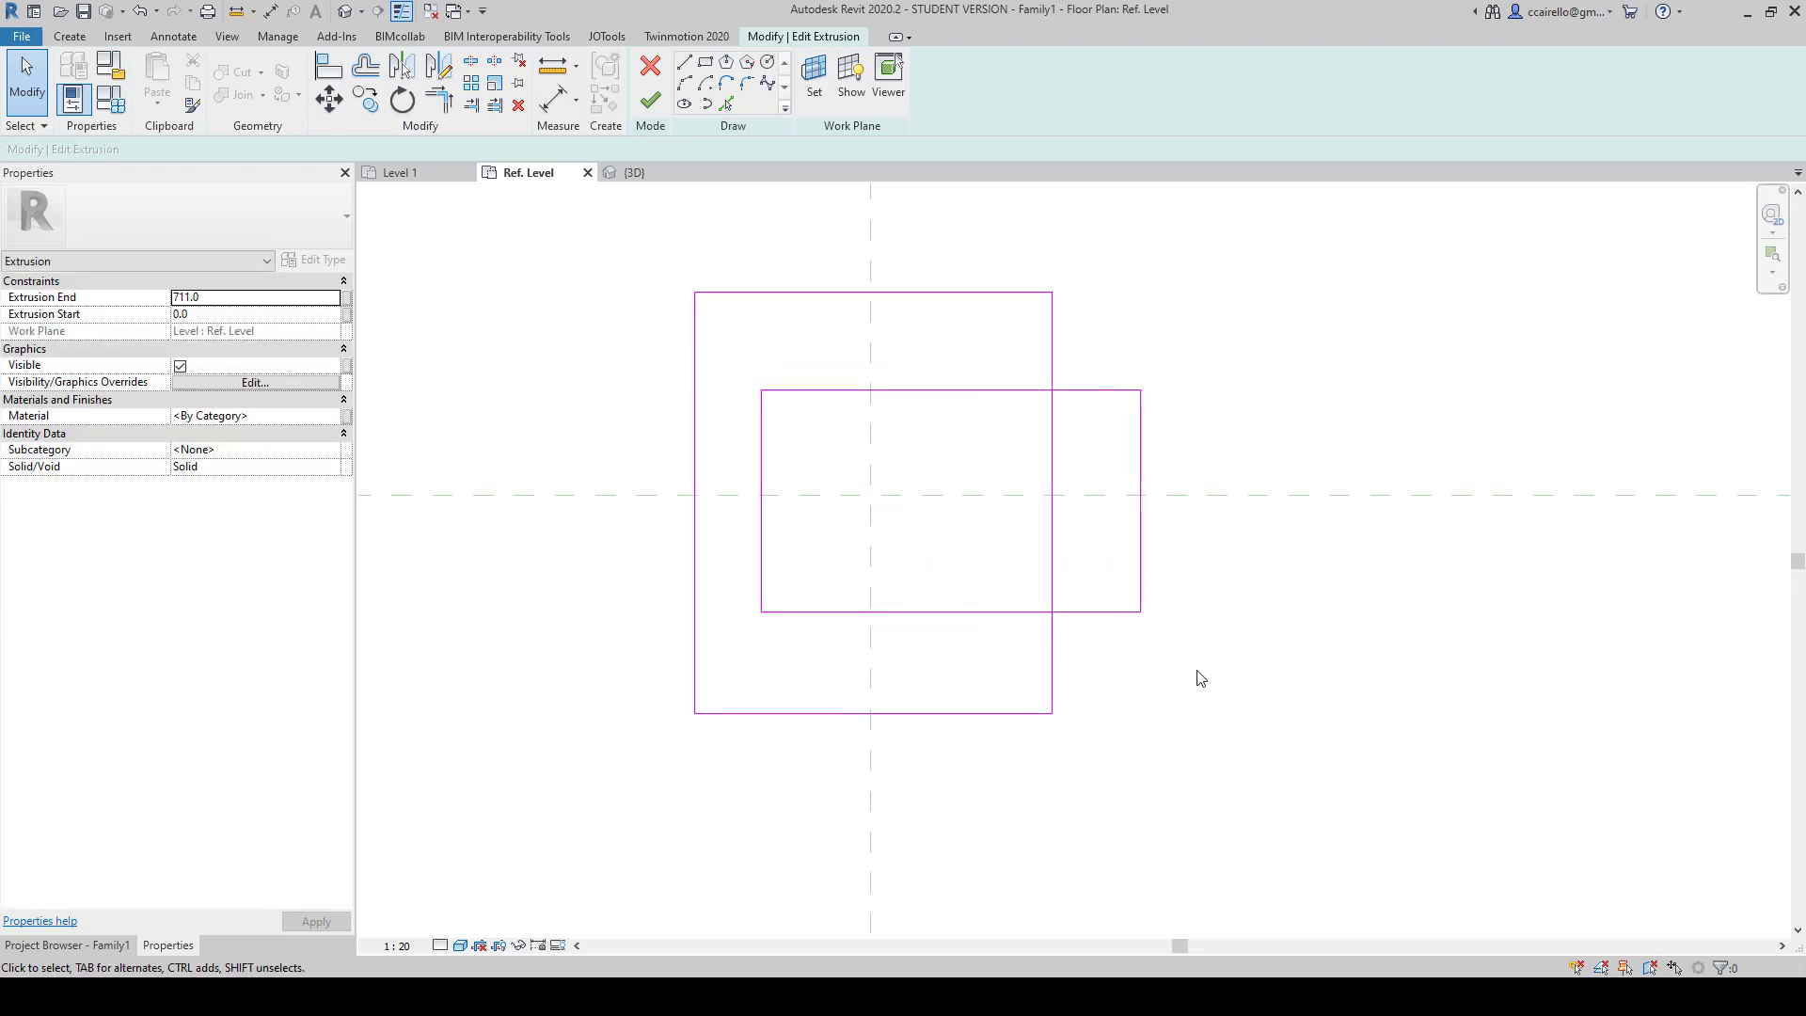
{"action": "left_click", "coordinate": [650, 100]}
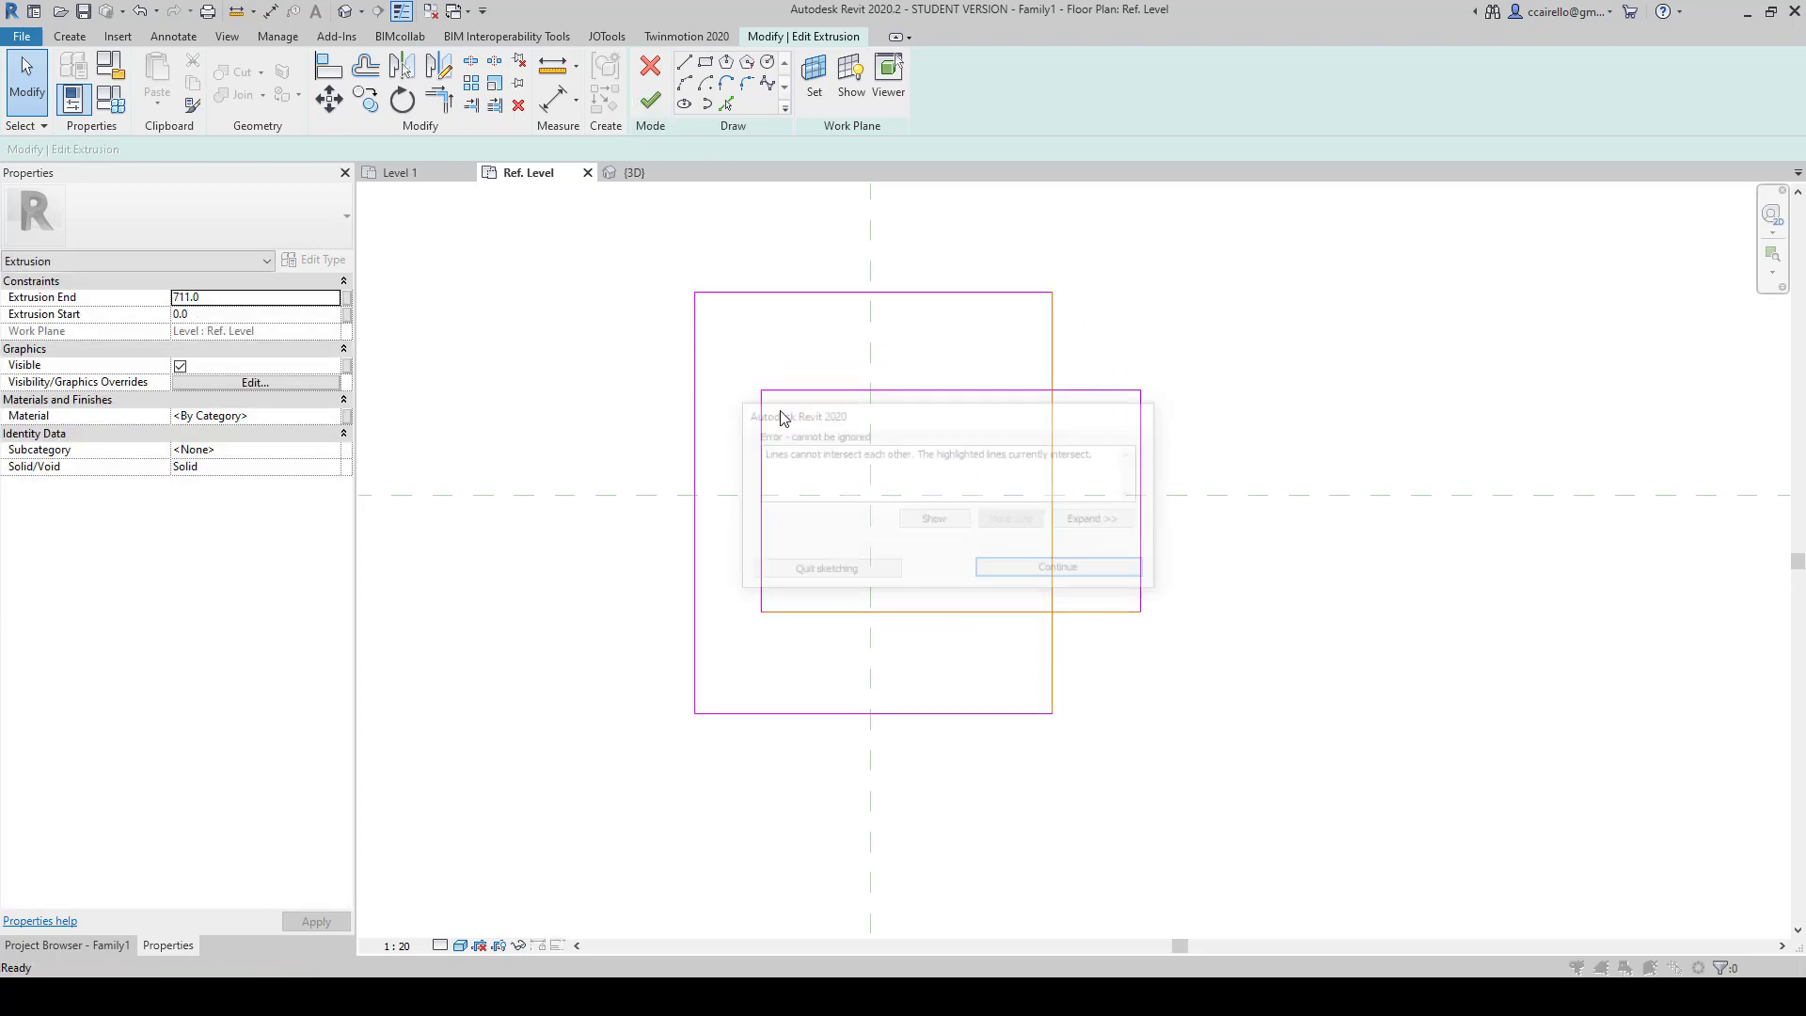
{"action": "left_click_drag", "start_coordinate": [835, 331], "coordinate": [687, 282]}
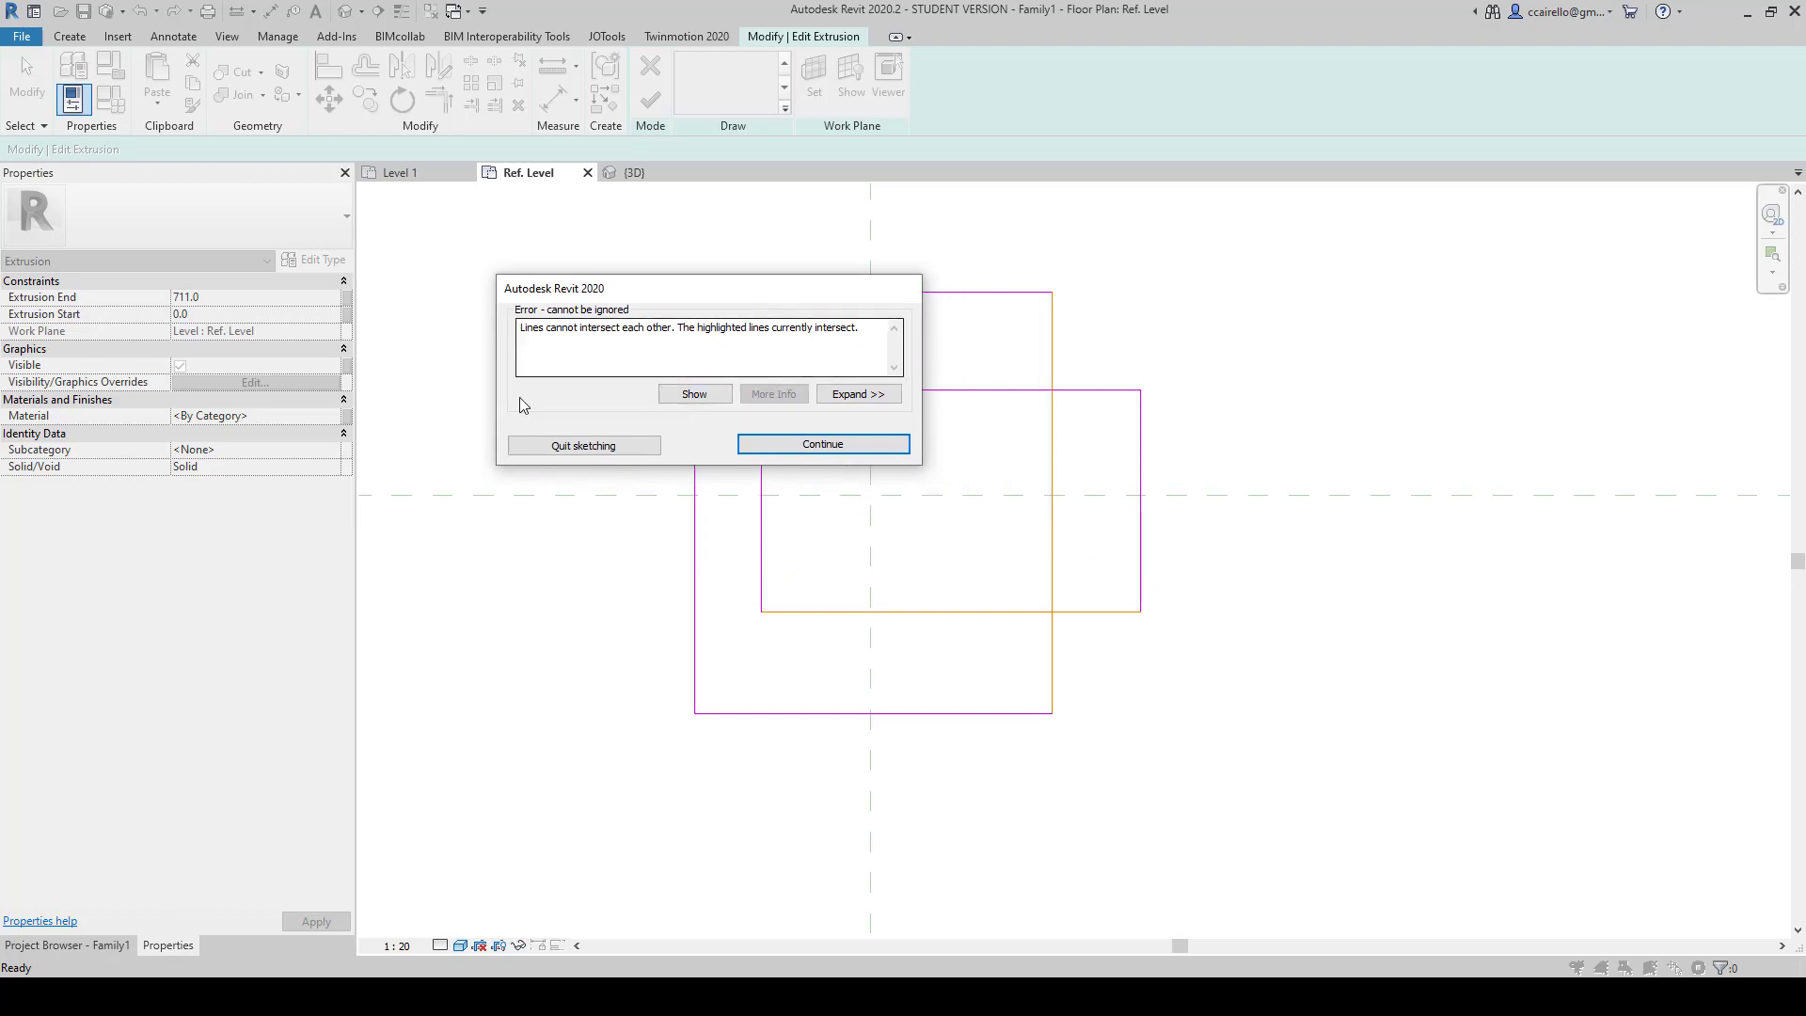
{"action": "left_click", "coordinate": [830, 444]}
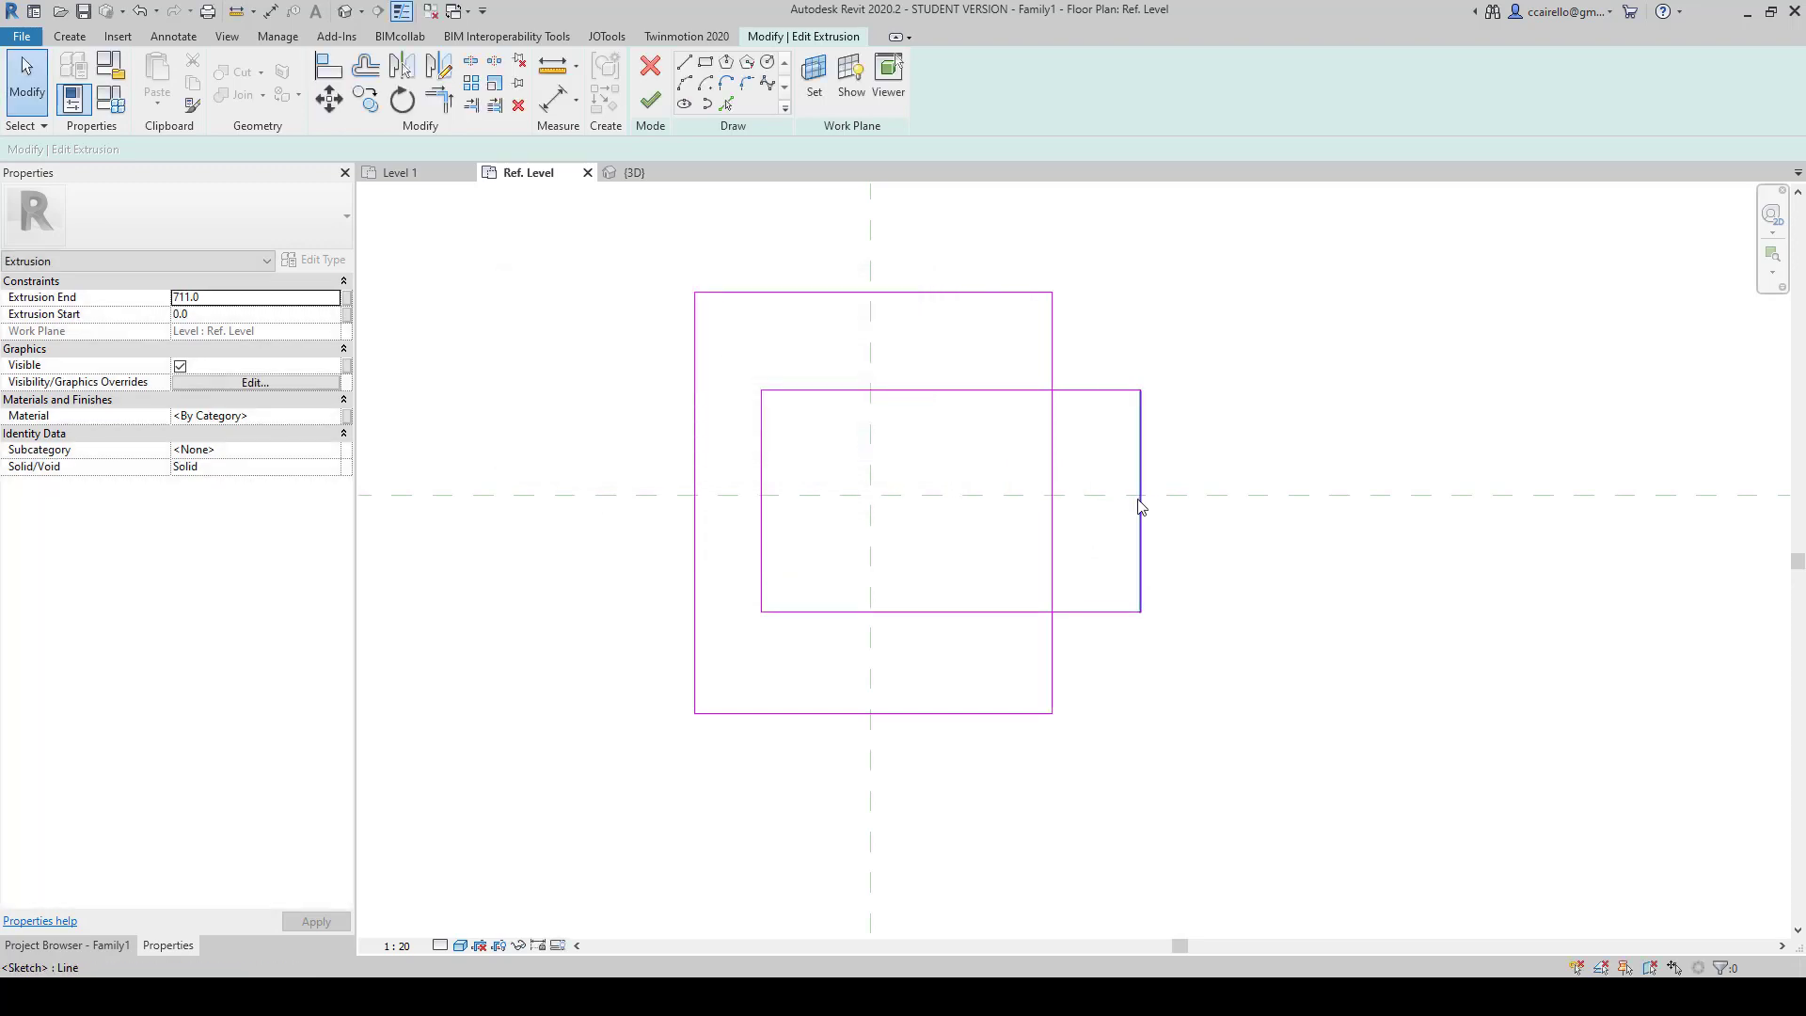
Step: Pull the inner rectangle's right line back inside the outer profile and delete the whole inner rectangle
{"action": "left_click_drag", "start_coordinate": [1141, 505], "coordinate": [972, 505]}
{"action": "key", "text": "Tab"}
{"action": "left_click", "coordinate": [975, 508]}
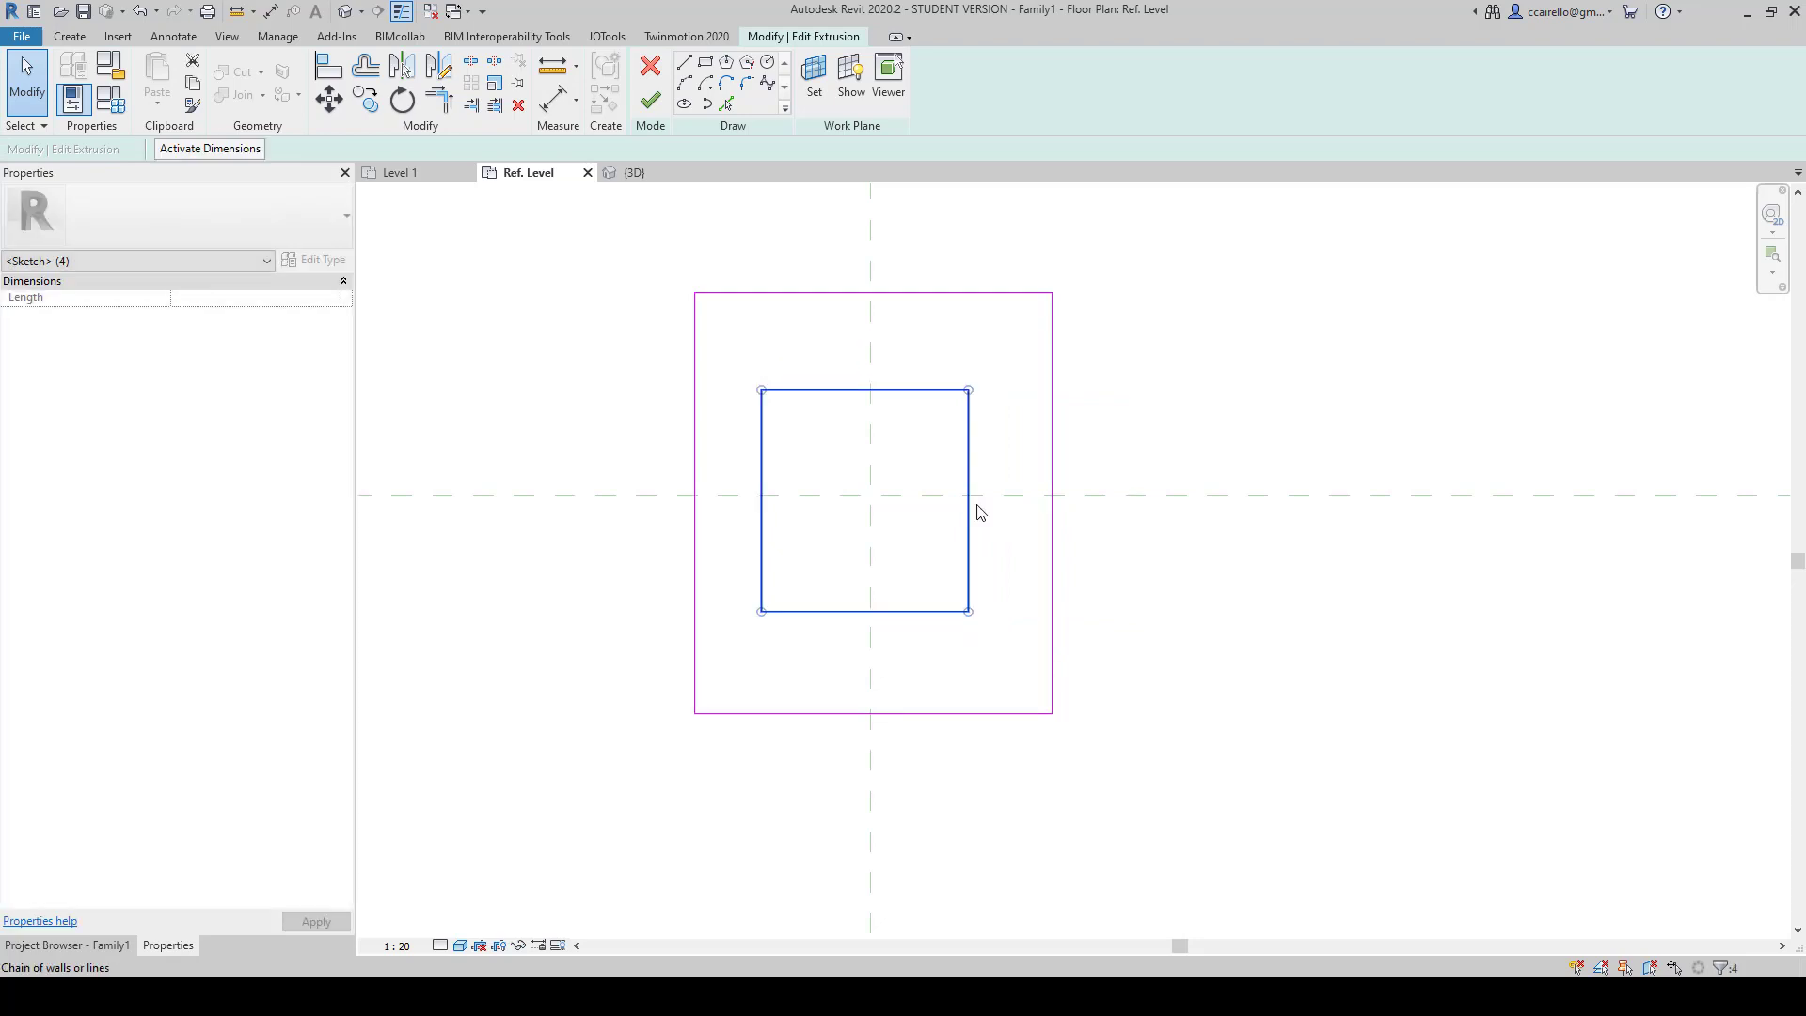
{"action": "key", "text": "Delete"}
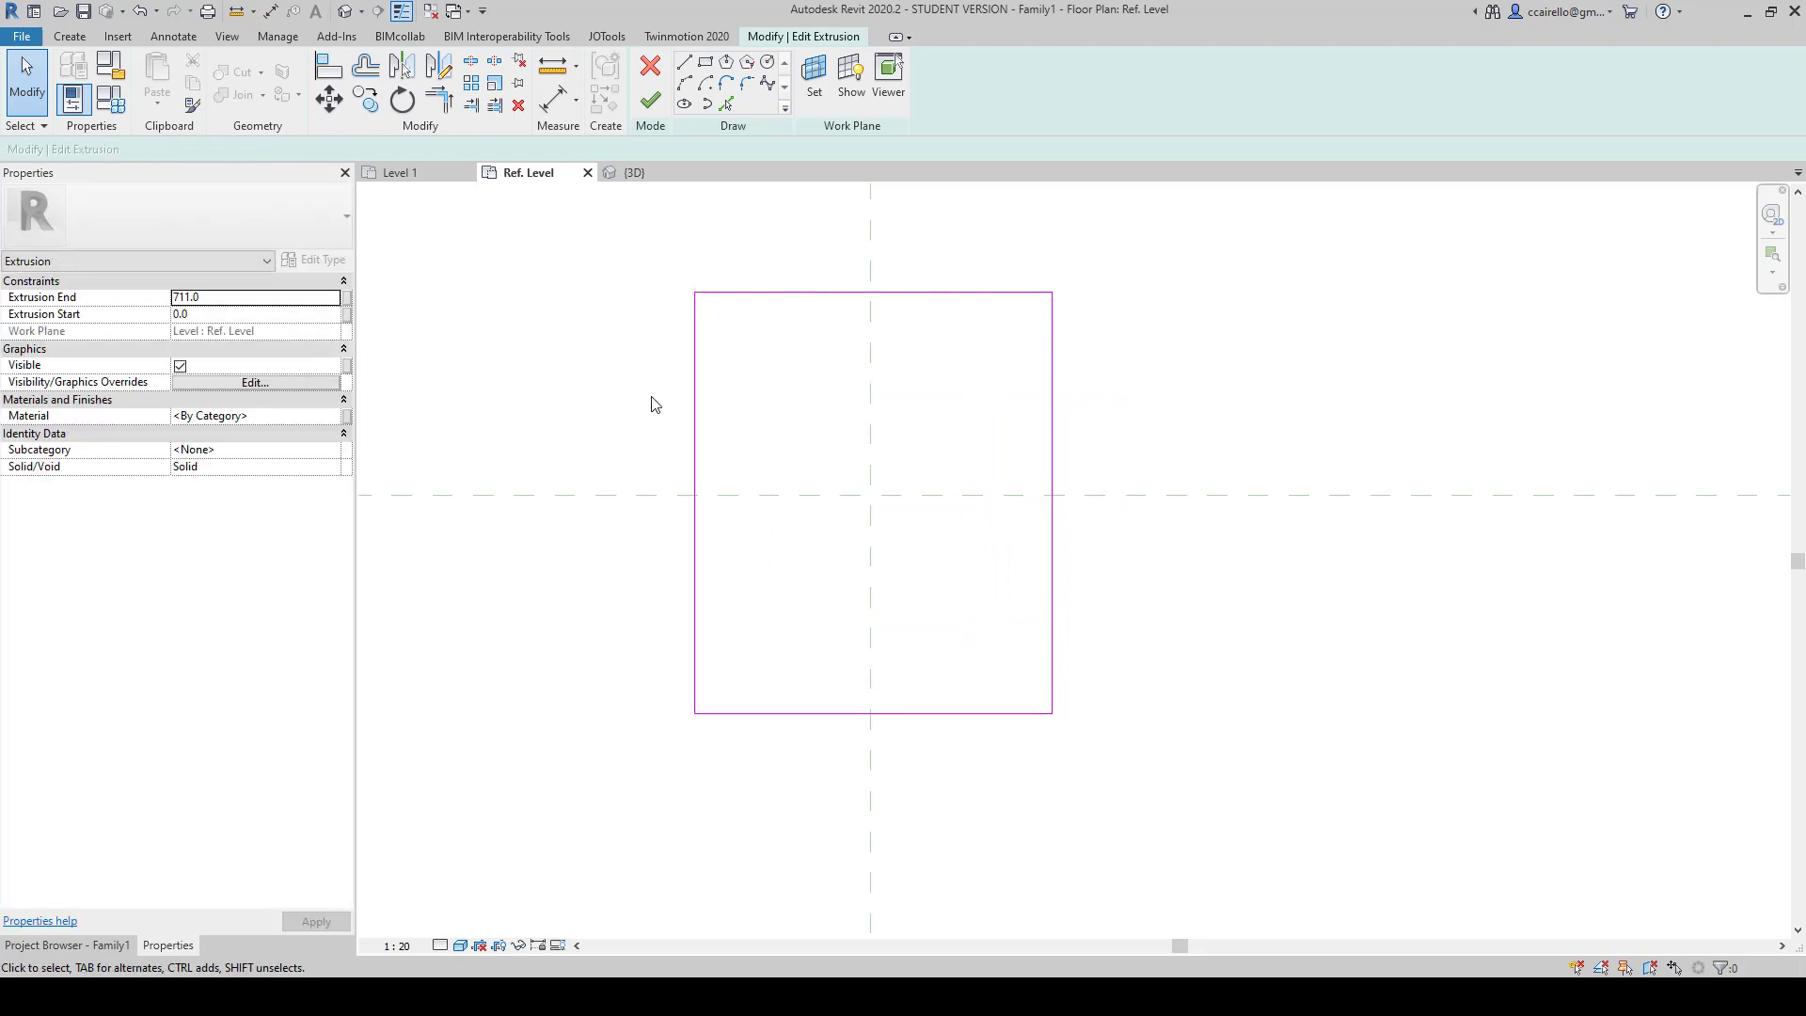
Step: Draw a line about 620 mm long from the upper right corner down over the profile's right side
{"action": "left_click", "coordinate": [684, 62]}
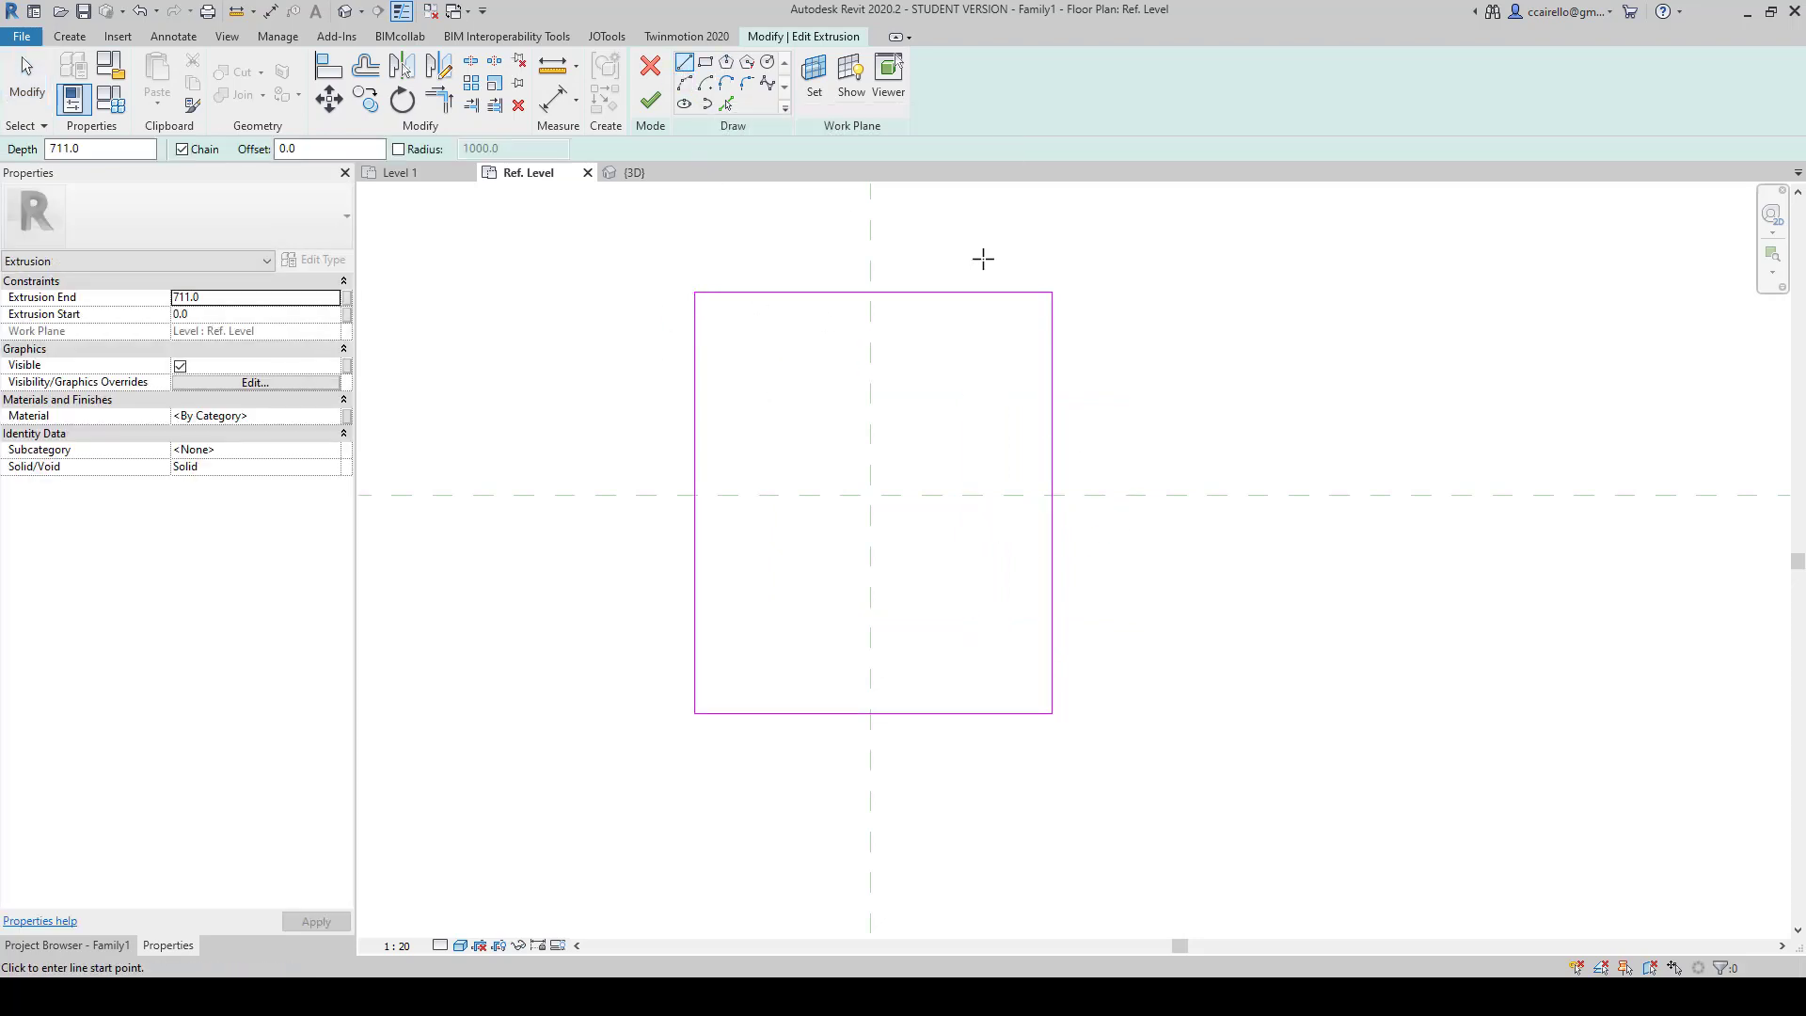
{"action": "left_click", "coordinate": [1051, 291]}
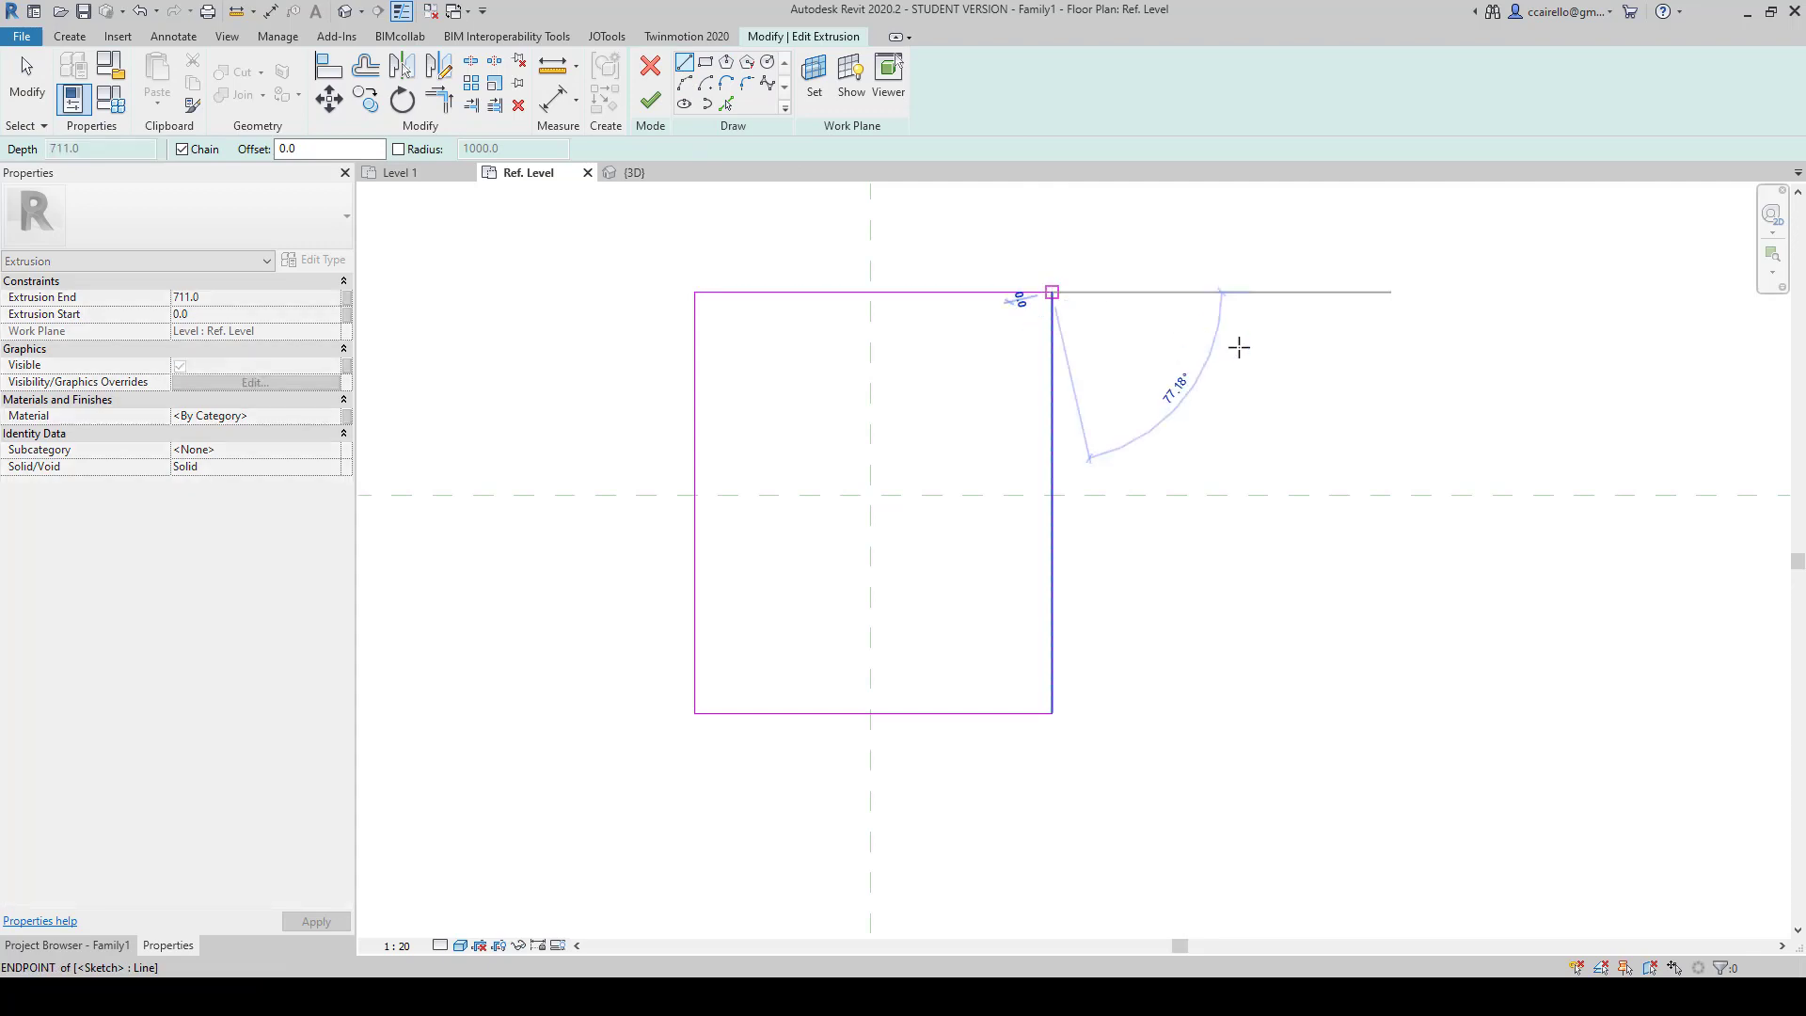
{"action": "left_click", "coordinate": [1057, 583]}
{"action": "key", "text": "Escape"}
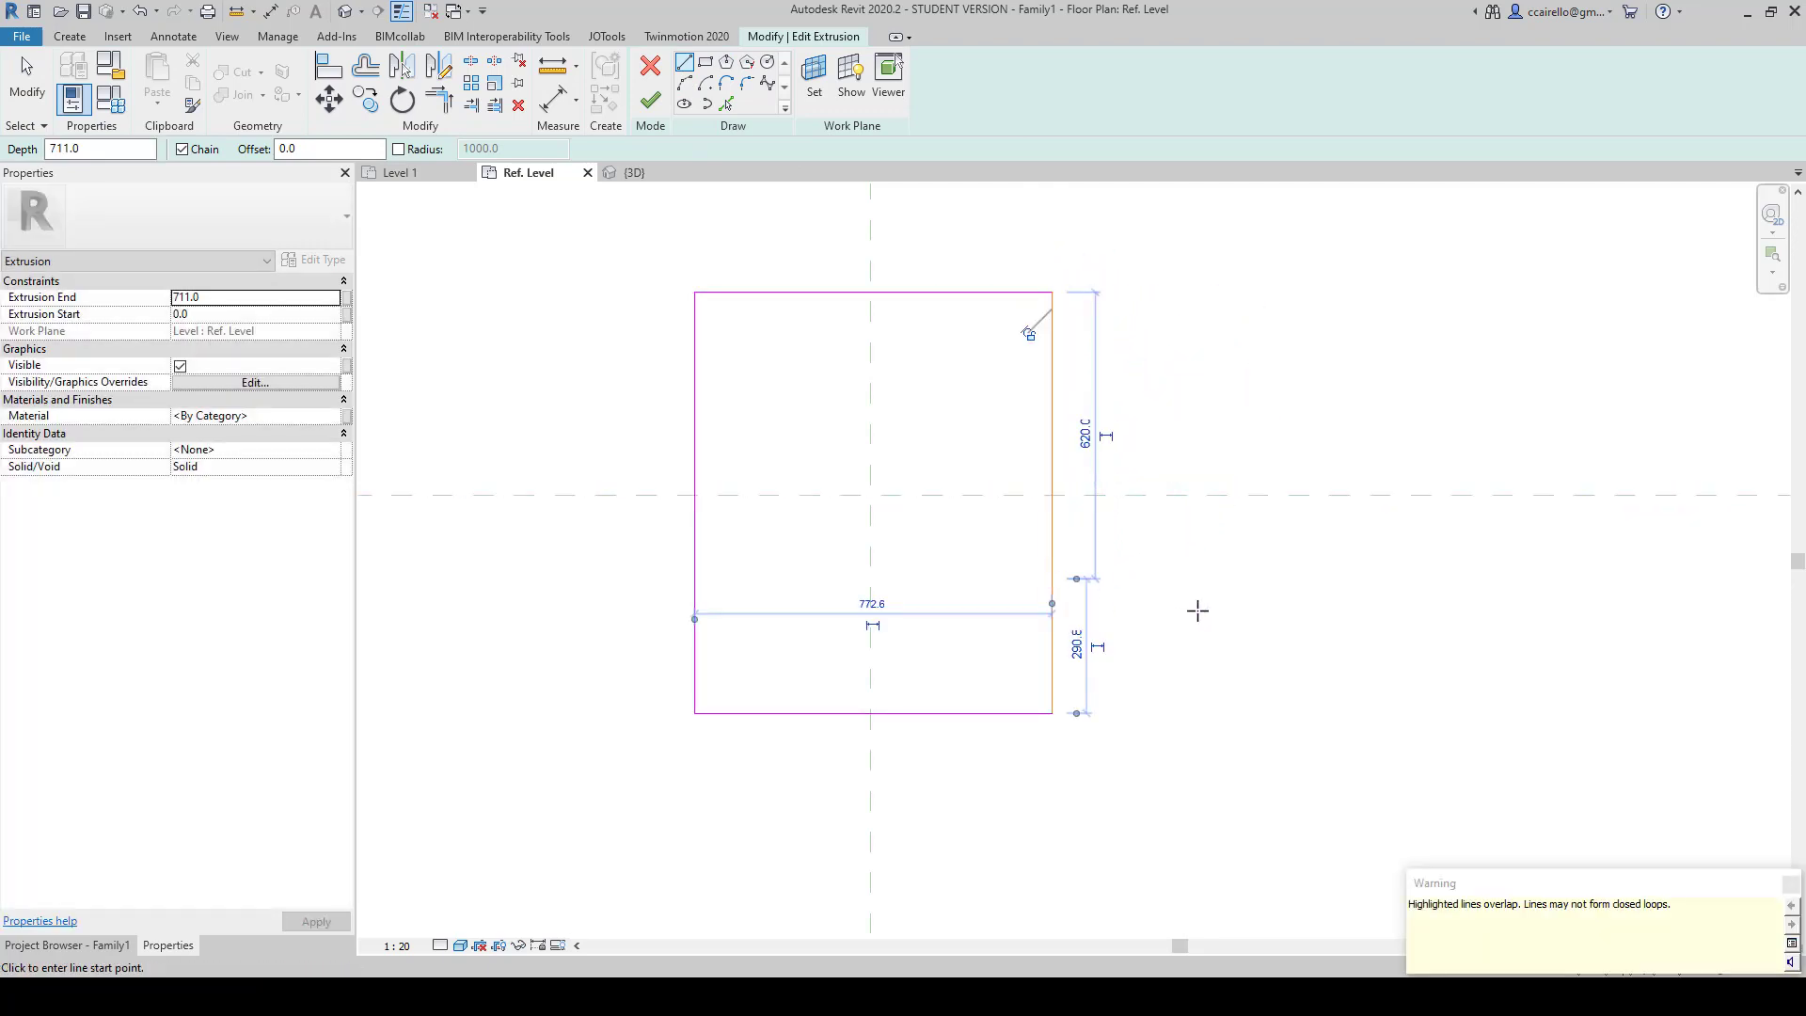
{"action": "key", "text": "Escape"}
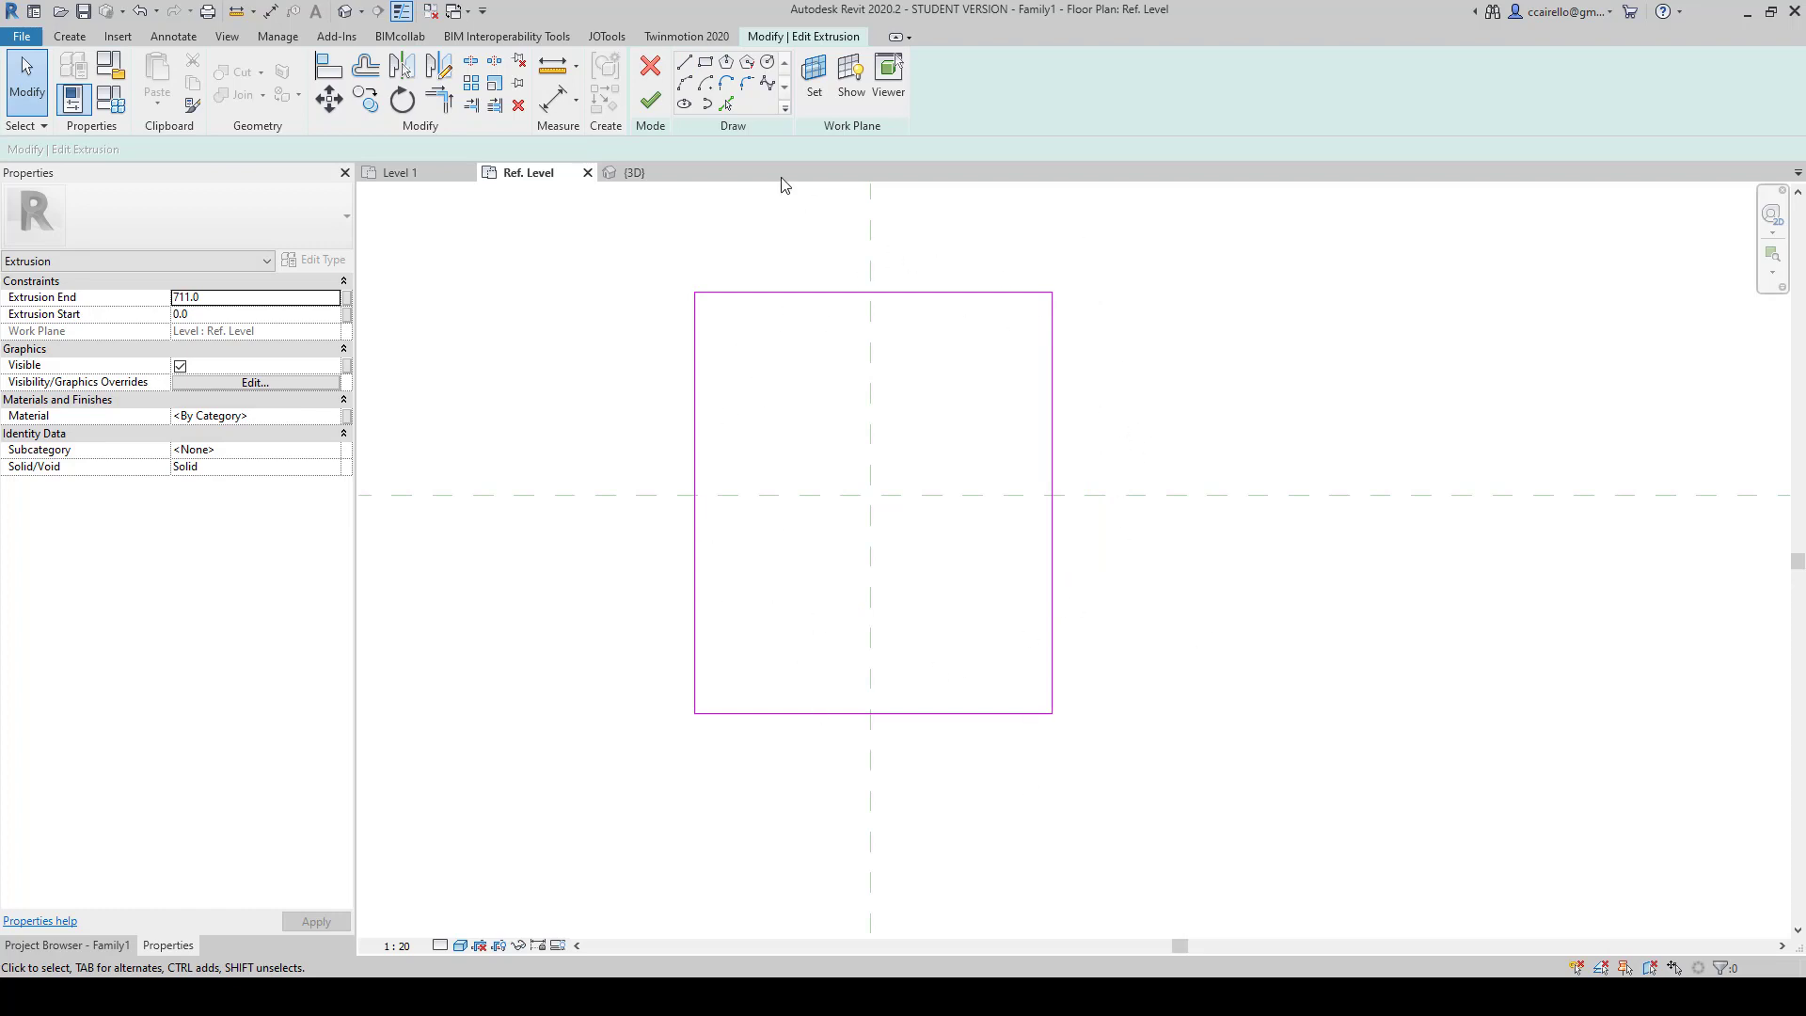
Step: Try to finish the sketch with the overlapping line in place and examine the highlighted right side
{"action": "left_click", "coordinate": [652, 102]}
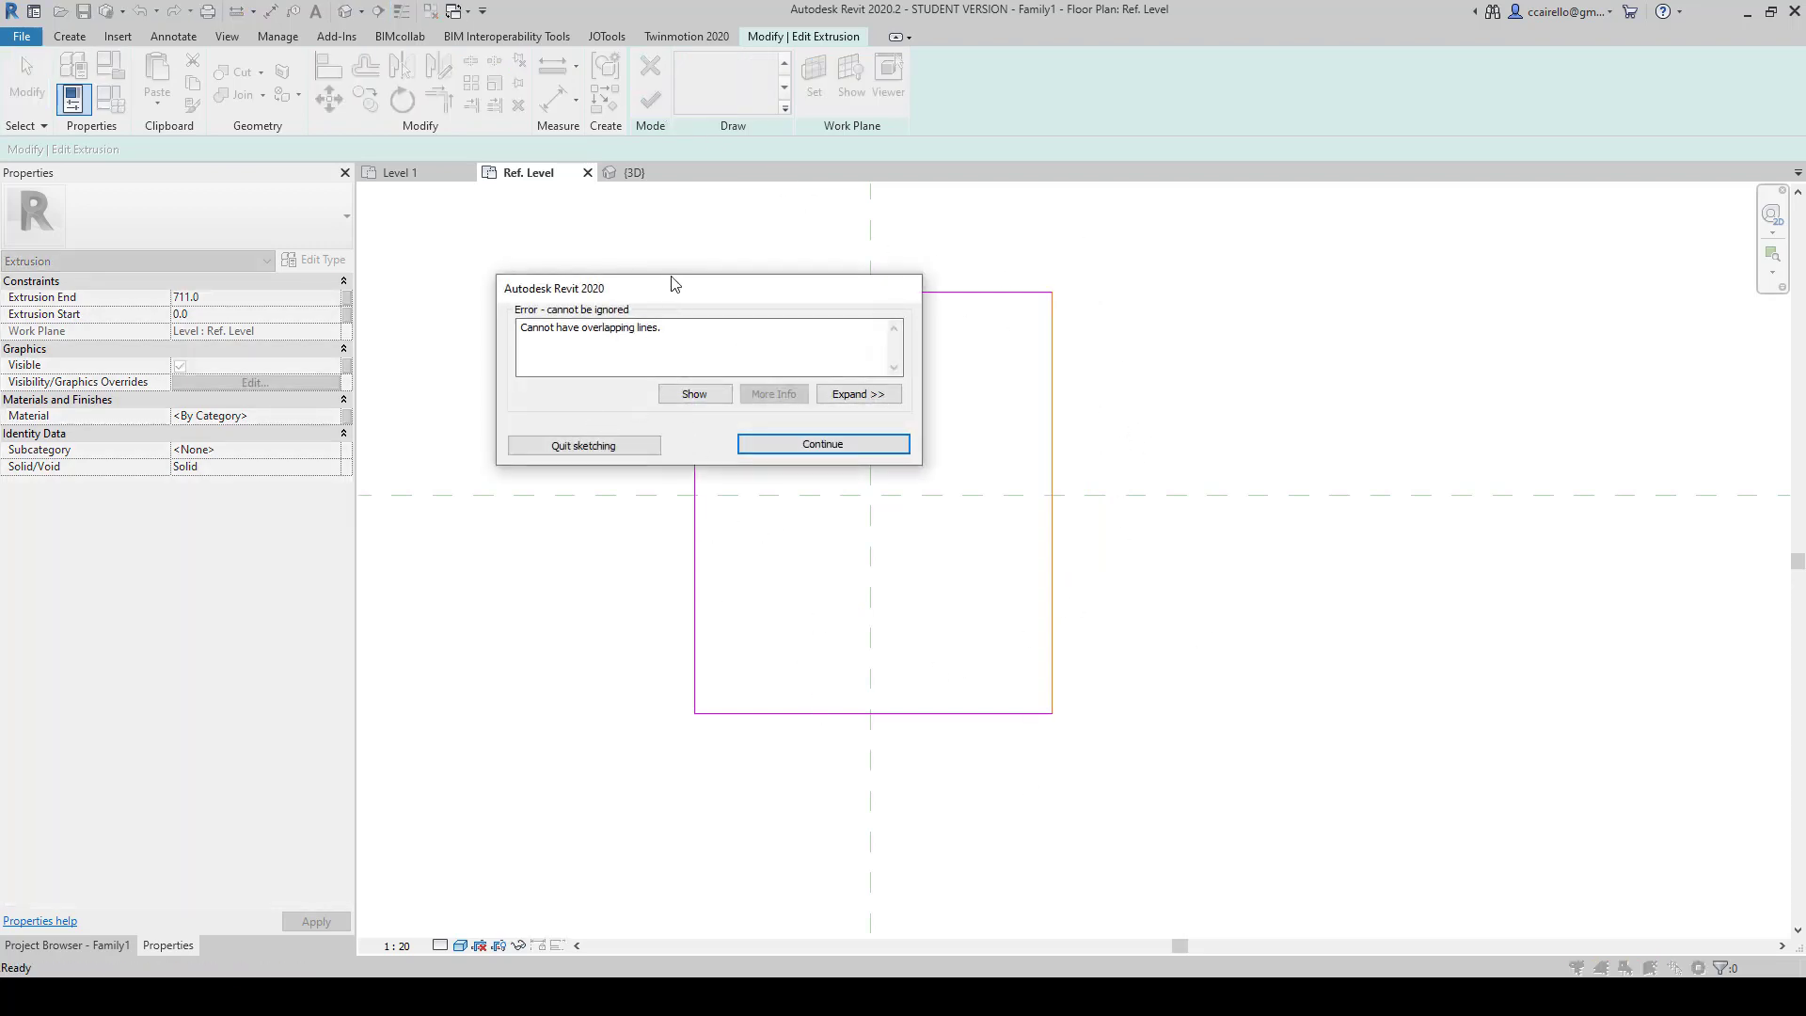
{"action": "left_click_drag", "start_coordinate": [678, 287], "coordinate": [757, 315]}
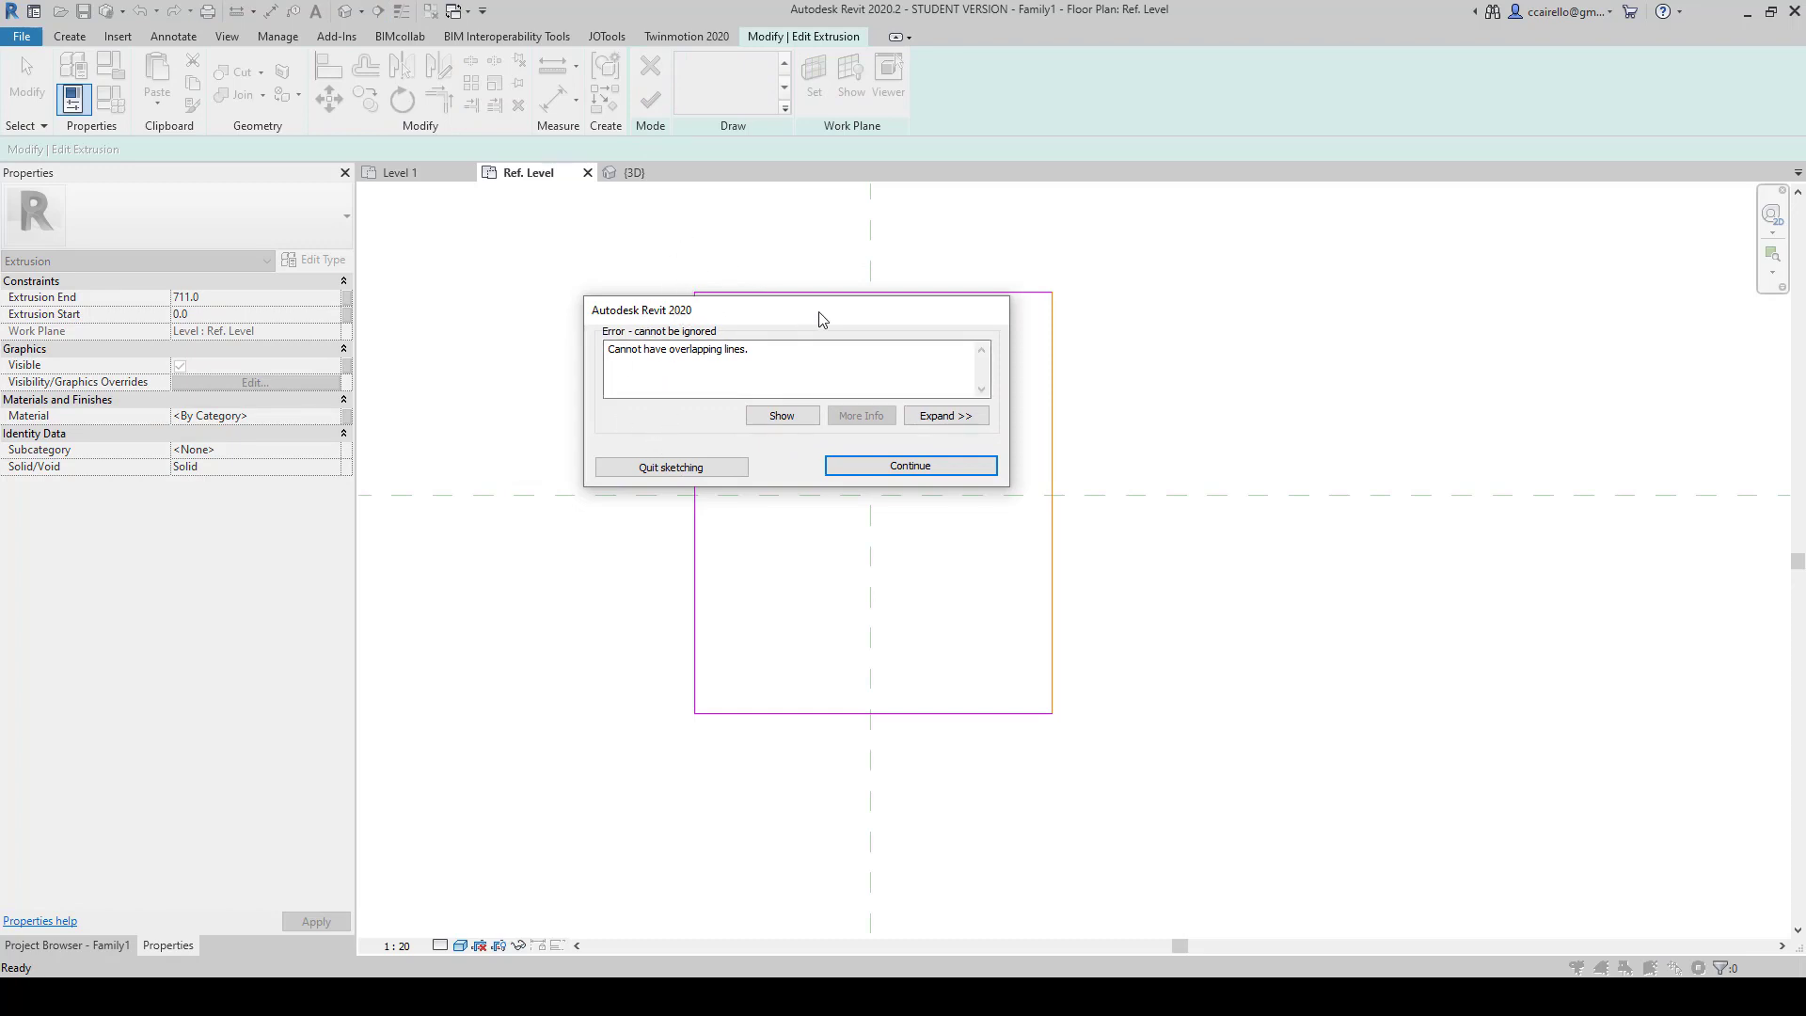
{"action": "scroll", "coordinate": [1053, 313], "scroll_direction": "up", "scroll_amount": 5}
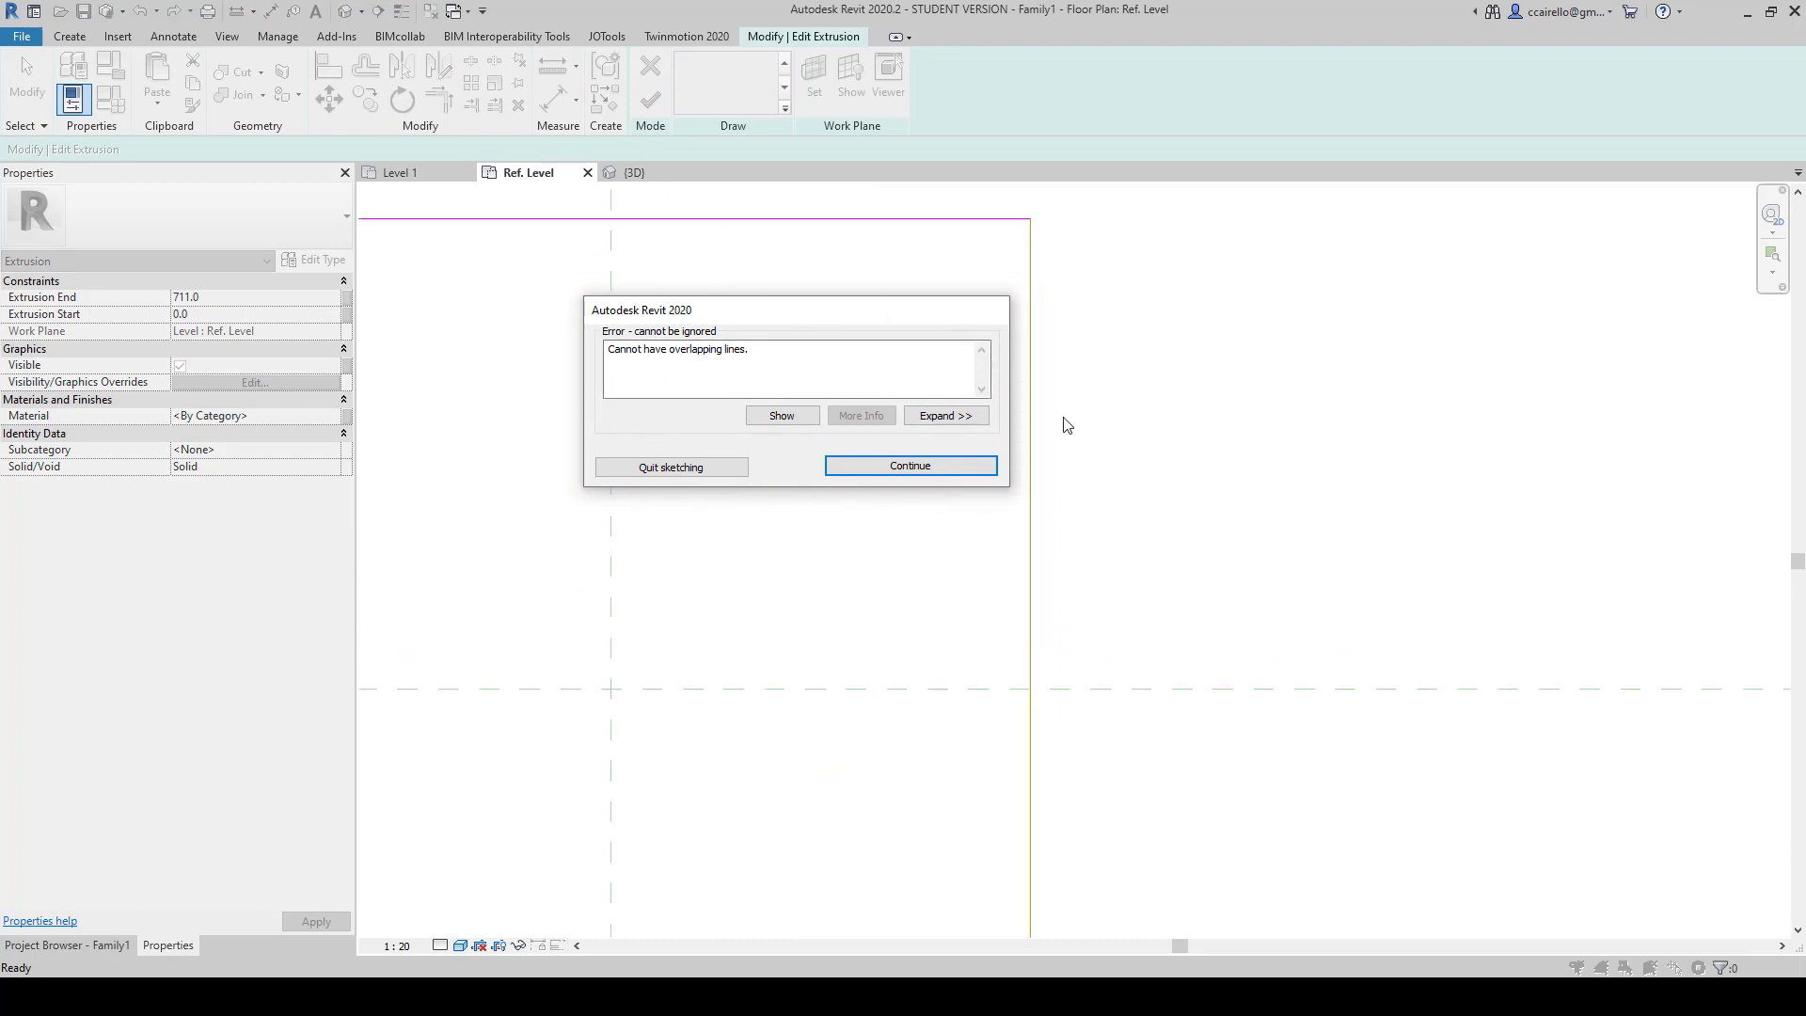
{"action": "middle_click_drag", "start_coordinate": [1060, 366], "coordinate": [1152, 468]}
{"action": "scroll", "coordinate": [1114, 414], "scroll_direction": "down", "scroll_amount": 3}
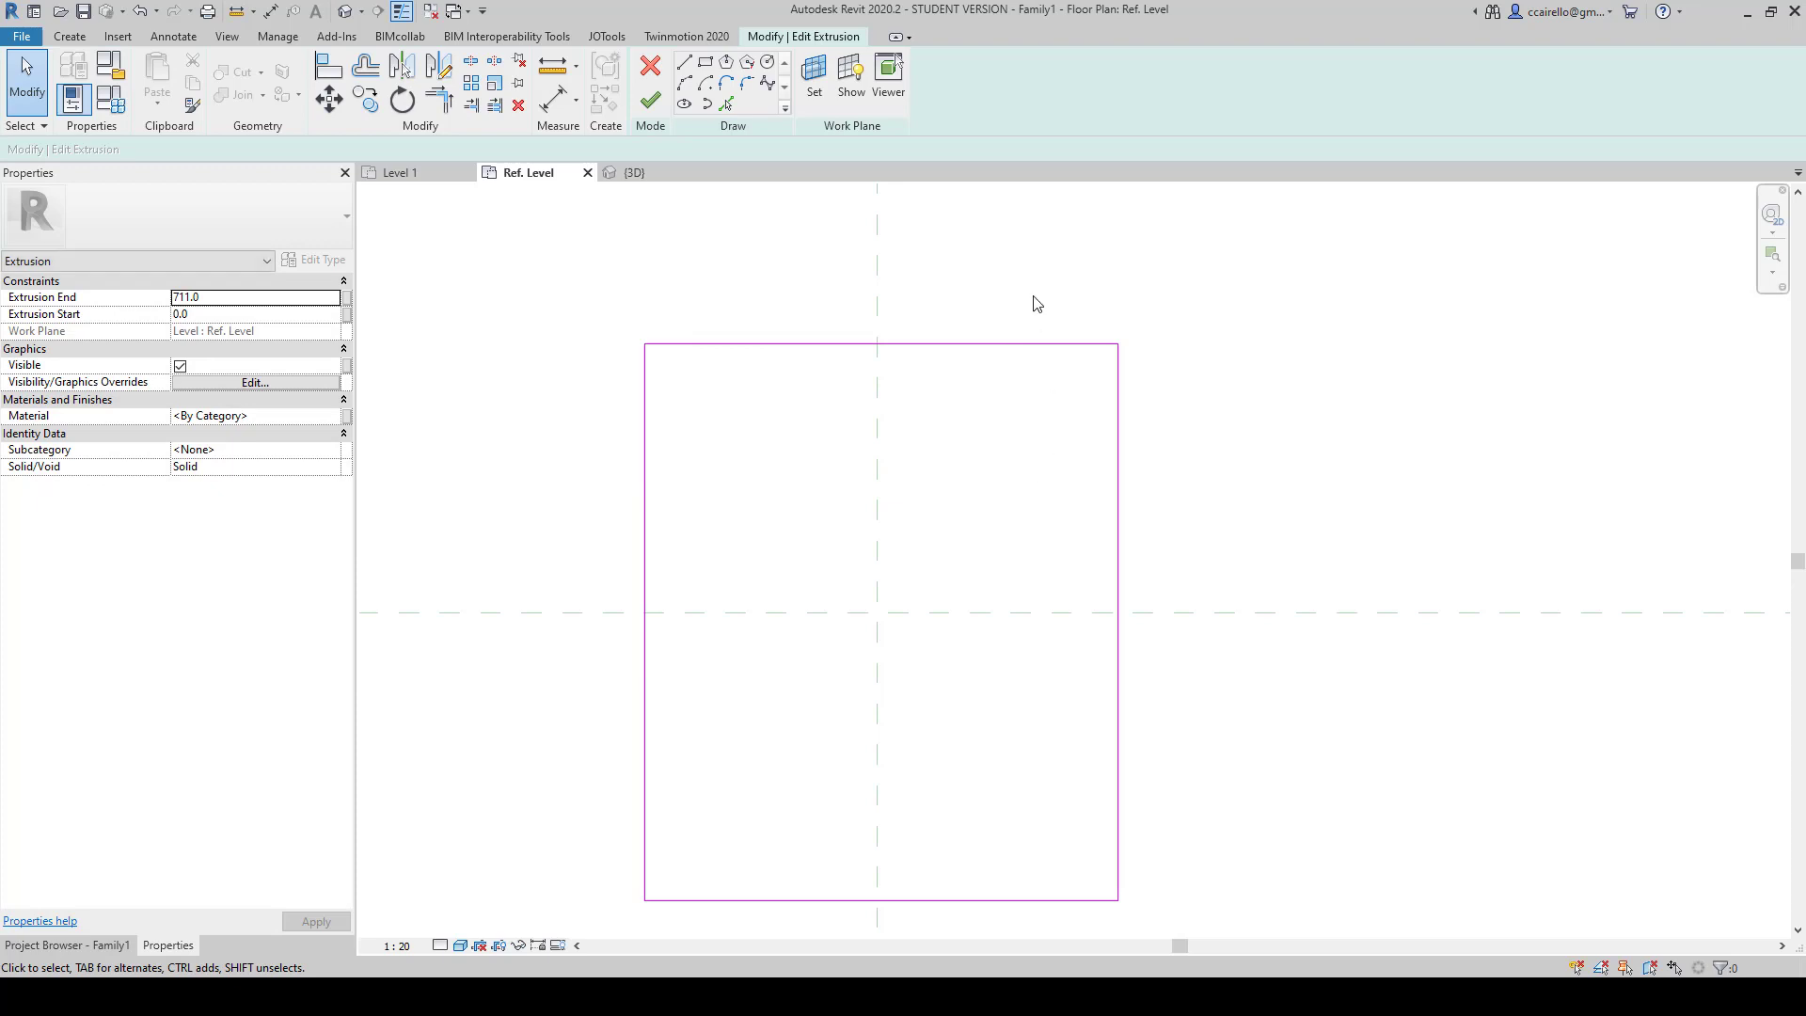
Step: Remove the overlapping line from the profile's right side and finish the extrusion sketch
{"action": "mouse_move", "coordinate": [1036, 299]}
{"action": "left_mouse_down"}
{"action": "mouse_move", "coordinate": [1207, 823]}
{"action": "mouse_move", "coordinate": [1227, 817]}
{"action": "left_mouse_up"}
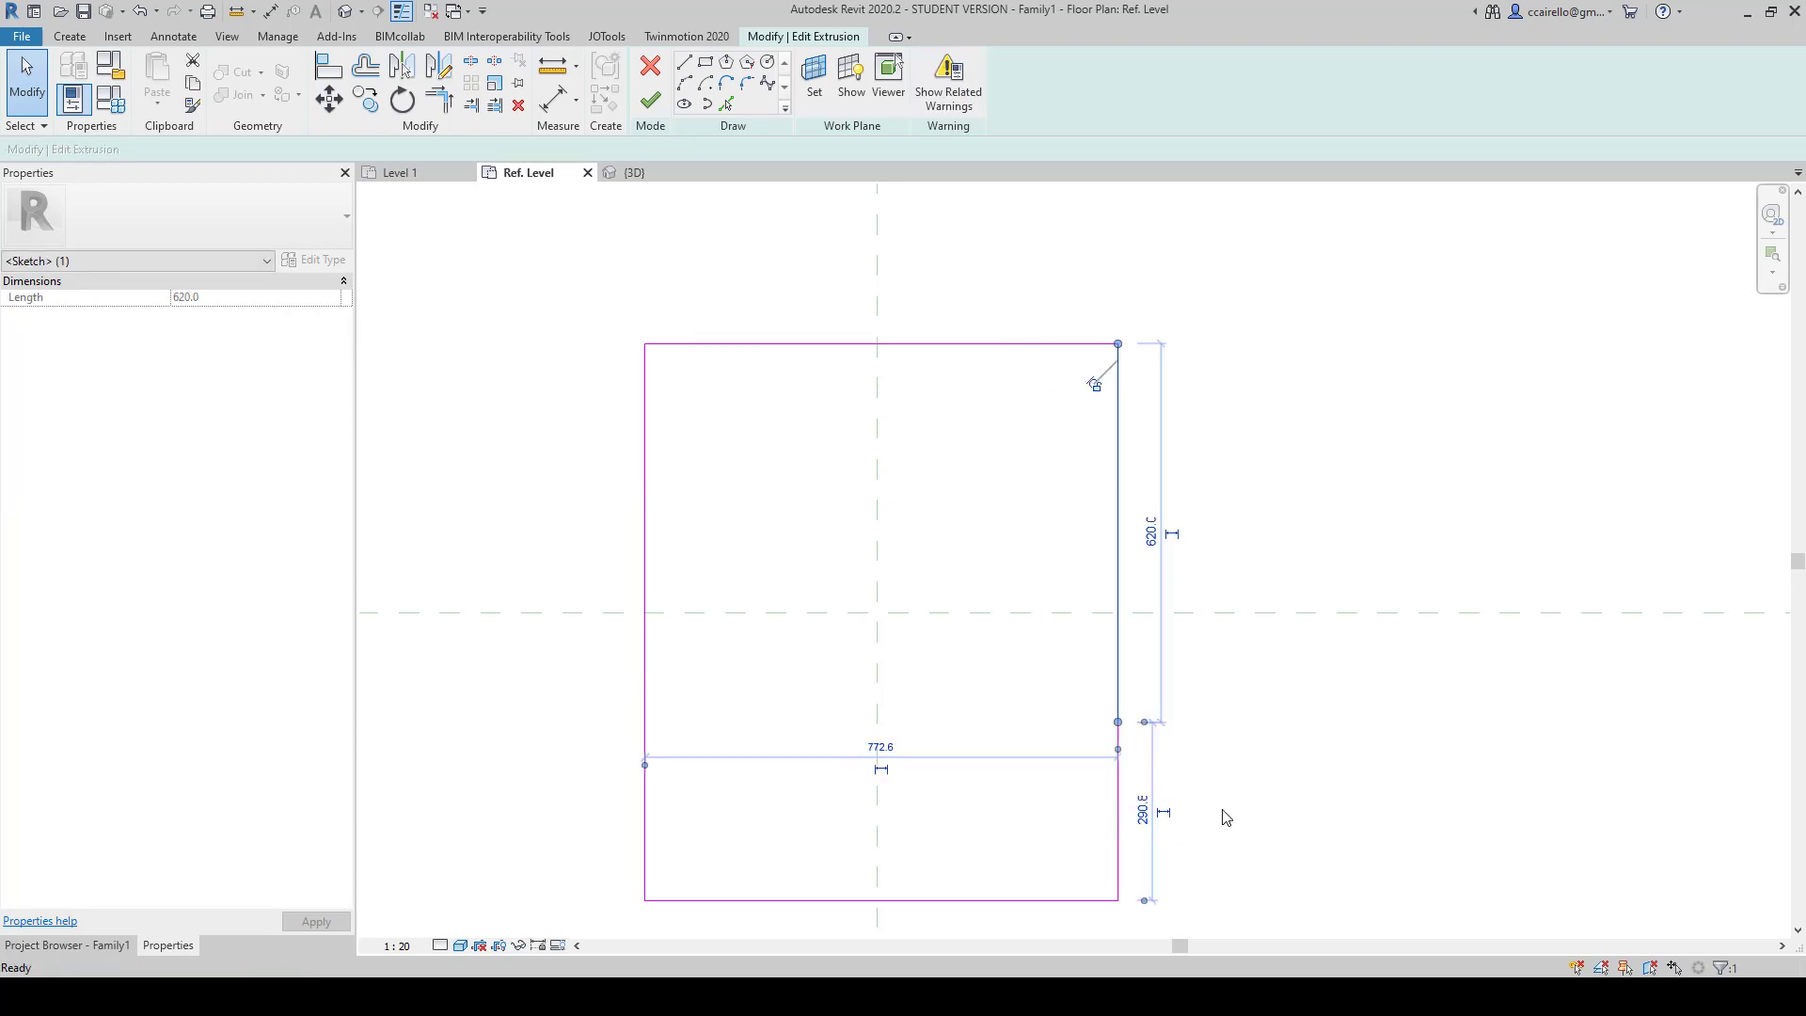
{"action": "key", "text": "Escape"}
{"action": "double_click", "coordinate": [1378, 467]}
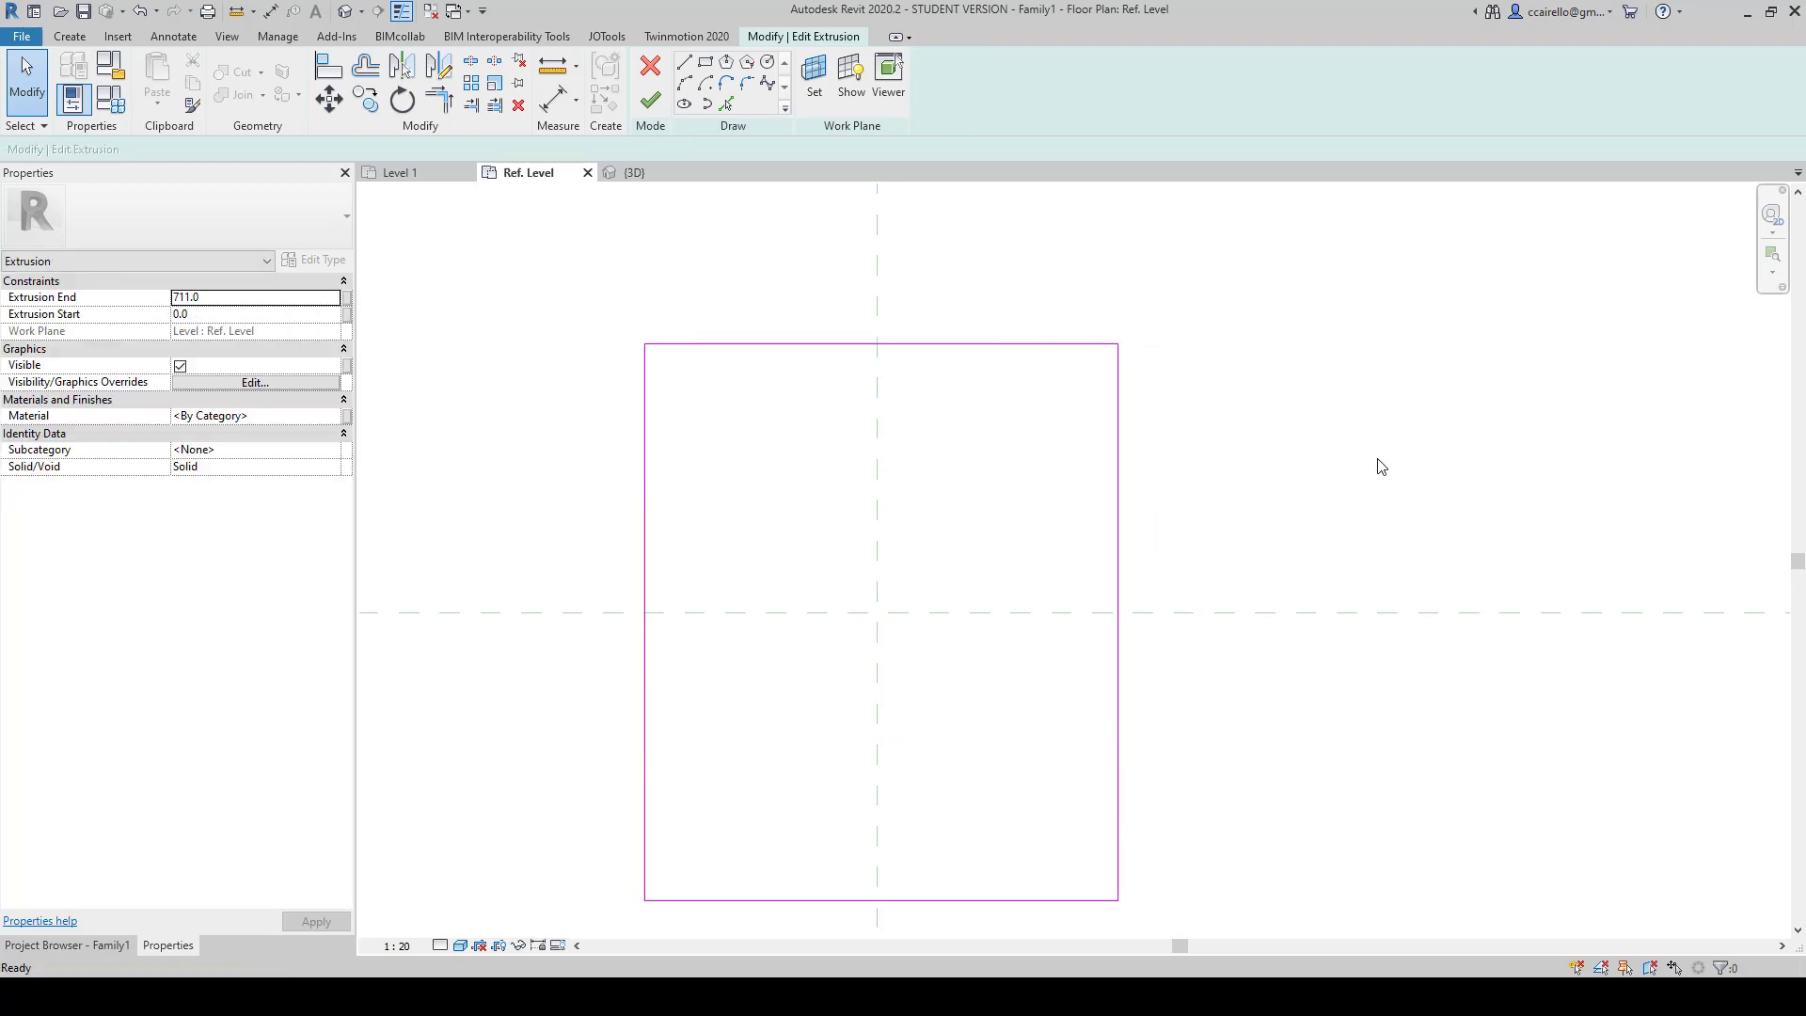
{"action": "scroll", "coordinate": [1378, 467], "scroll_direction": "down", "scroll_amount": 2}
{"action": "left_click", "coordinate": [803, 366]}
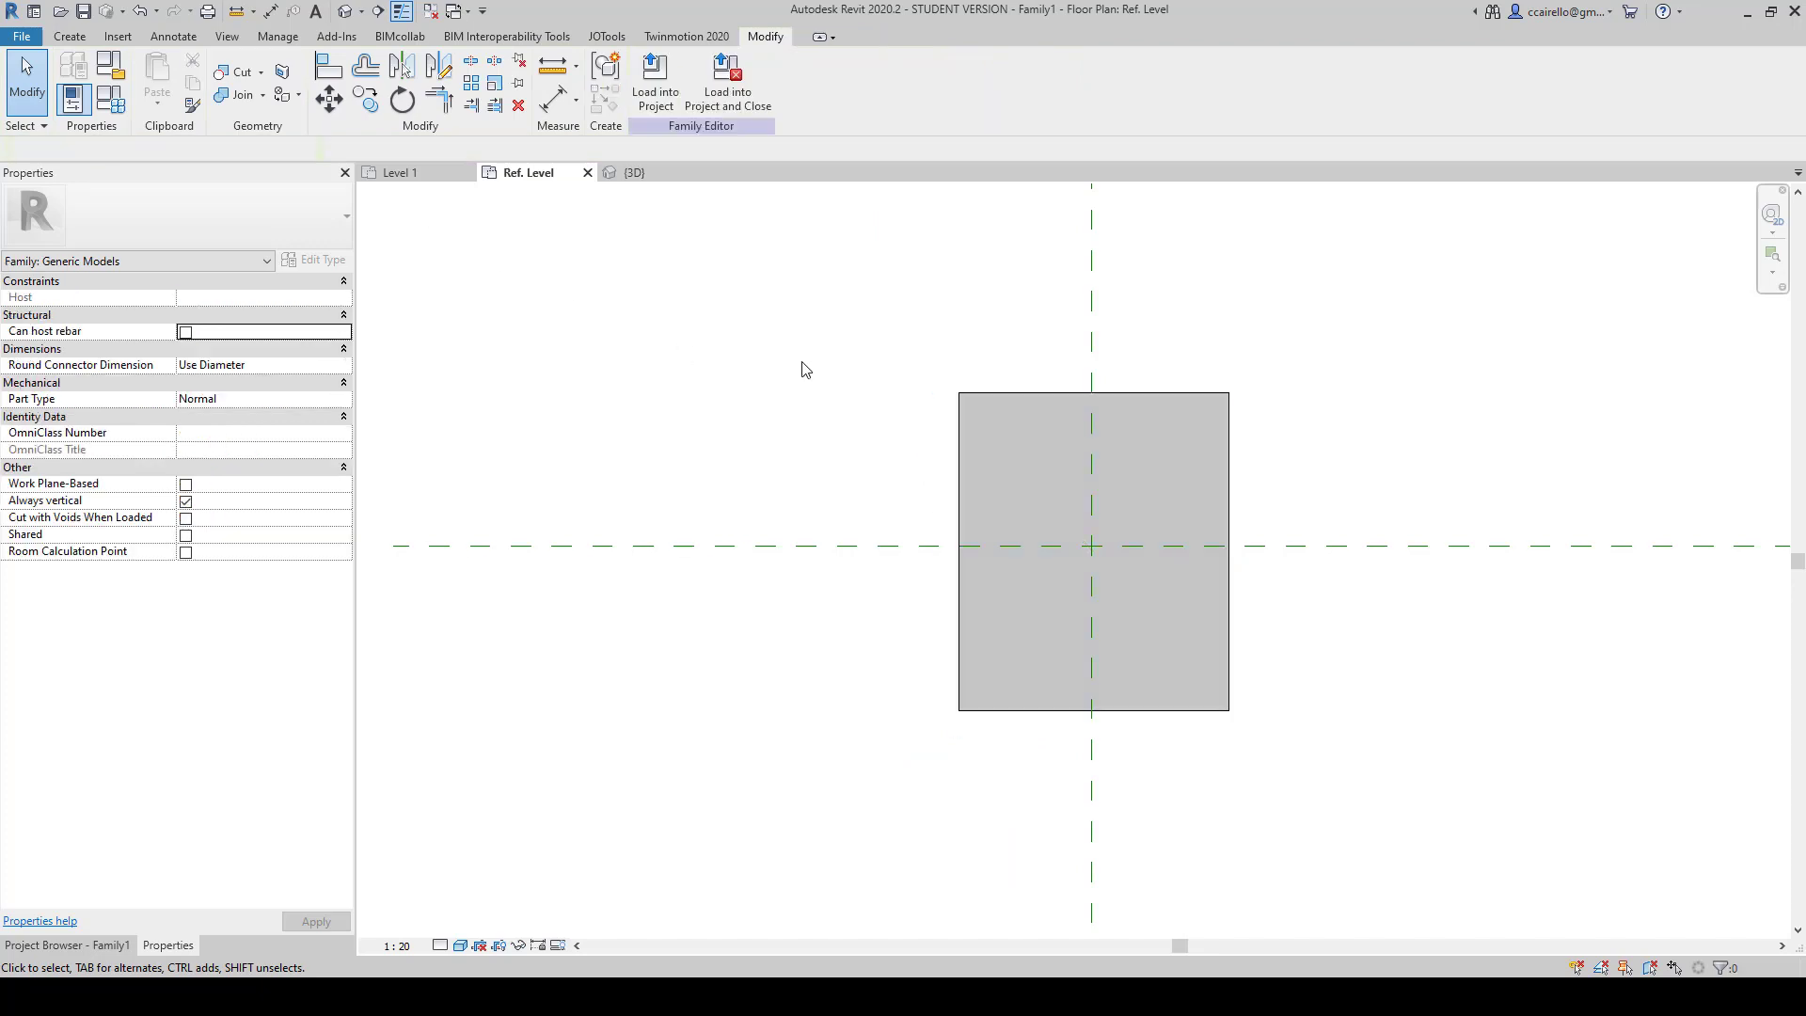
Step: Move the box extrusion away from the reference plane intersection, up and to the left in the Ref. Level plan
{"action": "left_click_drag", "start_coordinate": [1064, 395], "coordinate": [446, 236]}
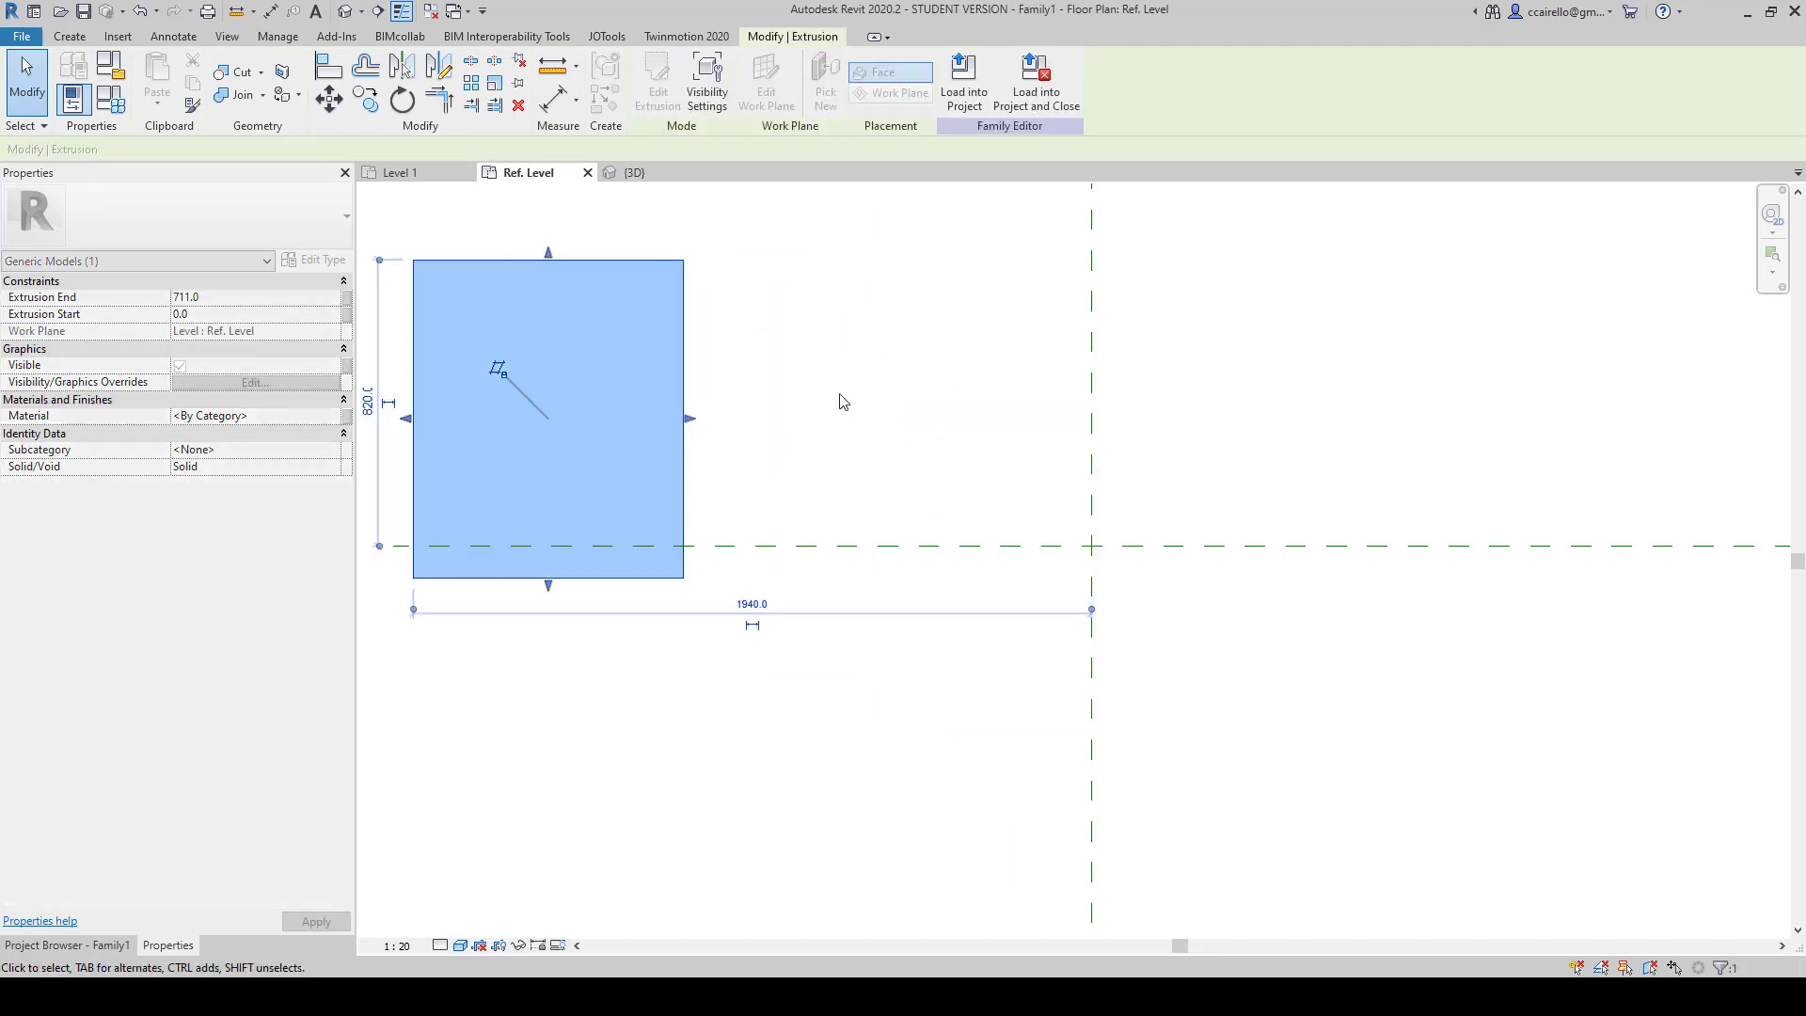
{"action": "left_click", "coordinate": [838, 399]}
Step: Start a blend and sketch its base as a rectangle about 600 by 480 mm around the reference plane intersection
{"action": "left_click", "coordinate": [70, 35]}
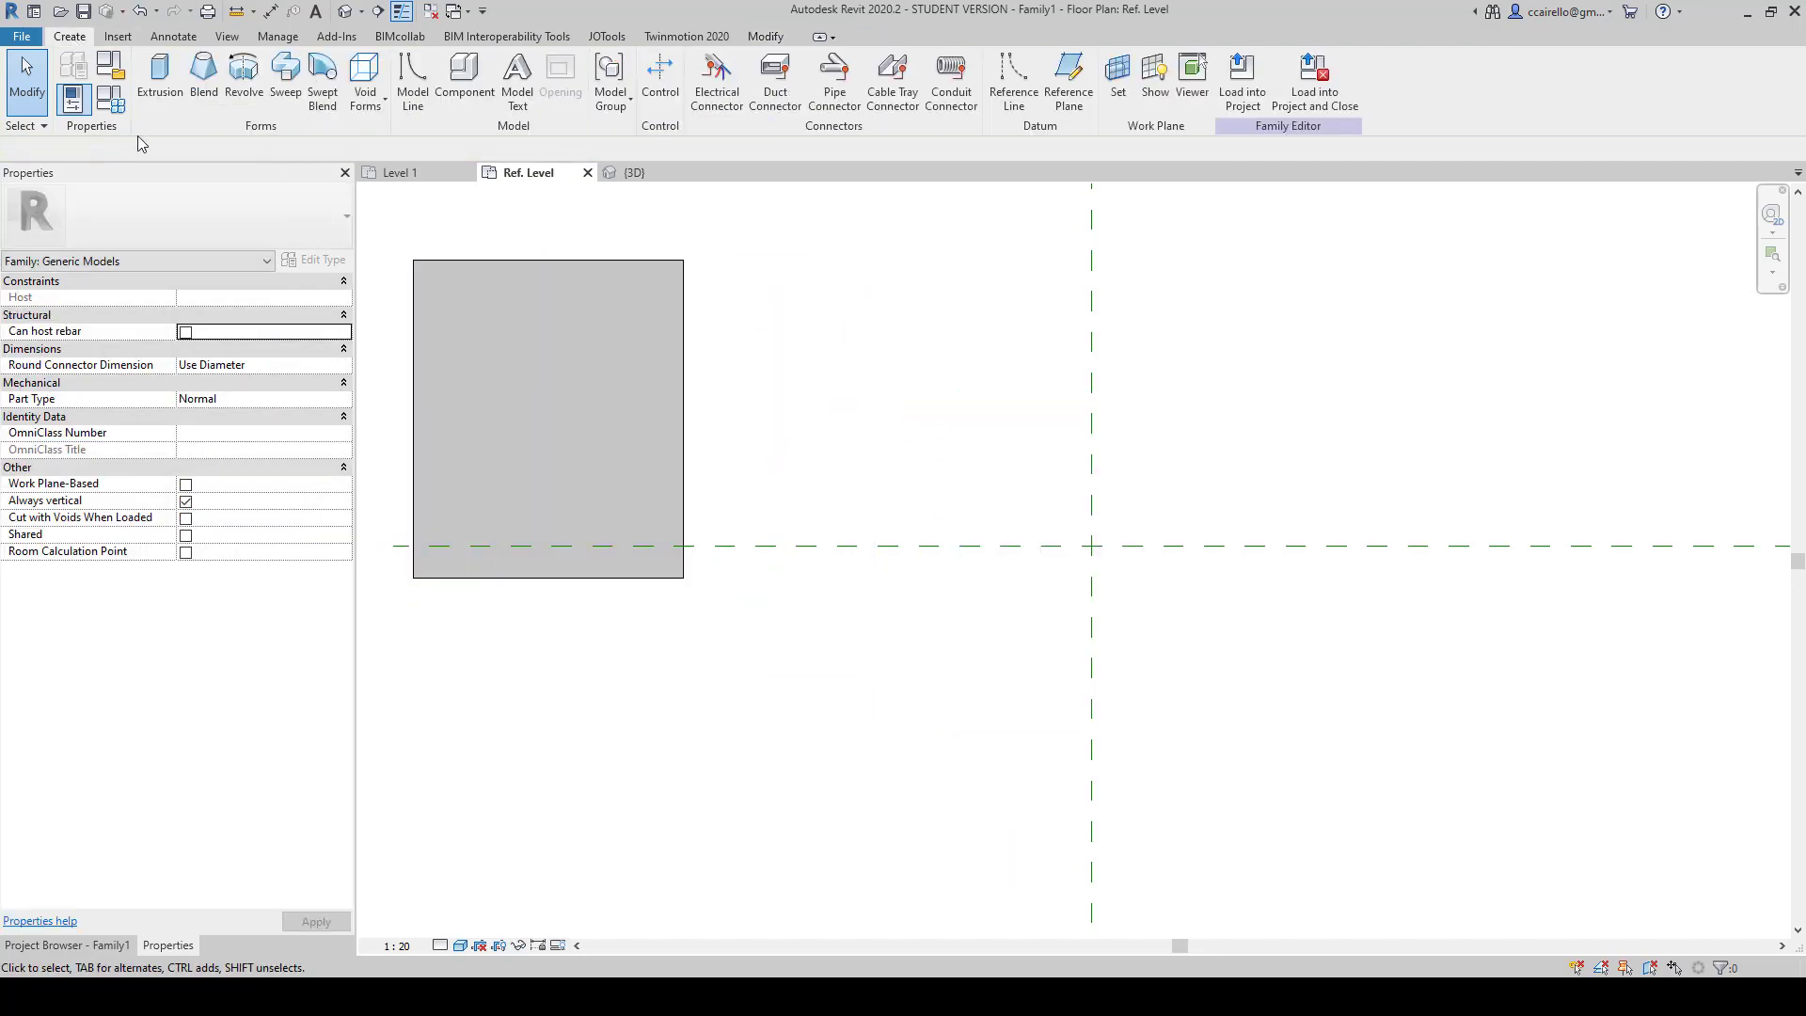
{"action": "left_click", "coordinate": [205, 94]}
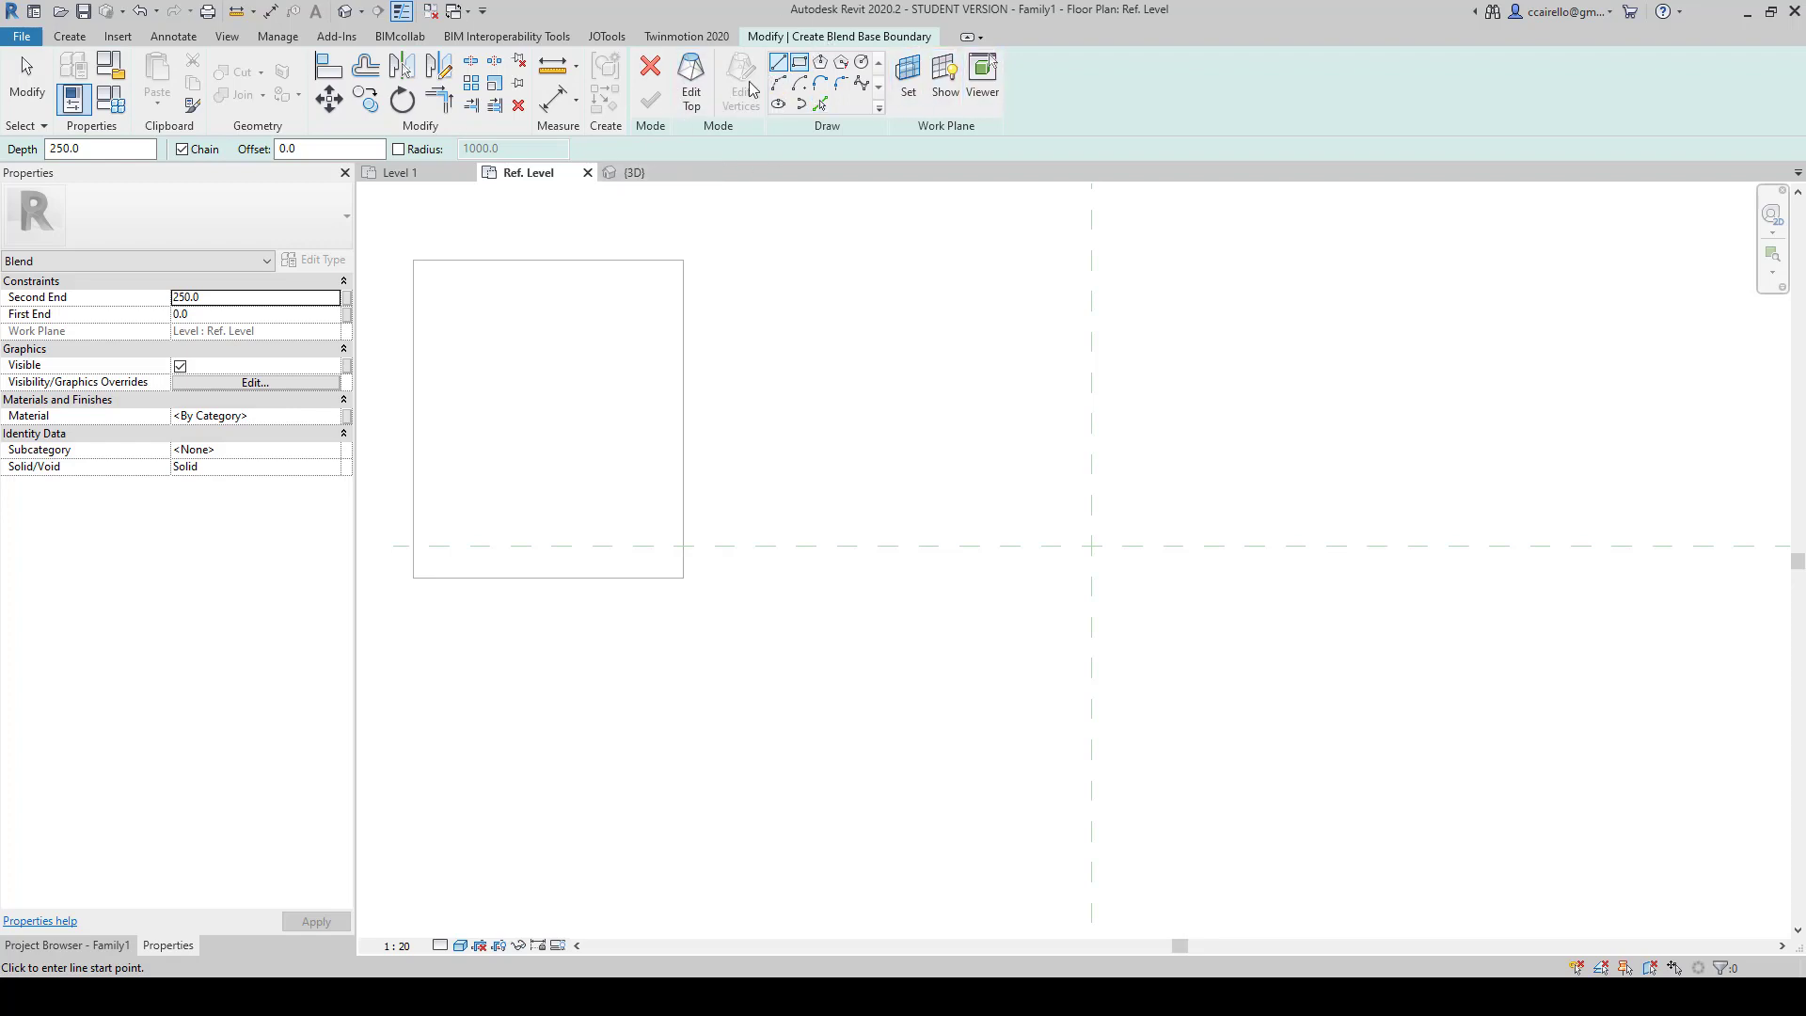
{"action": "left_click", "coordinate": [799, 62]}
{"action": "left_click", "coordinate": [1000, 475]}
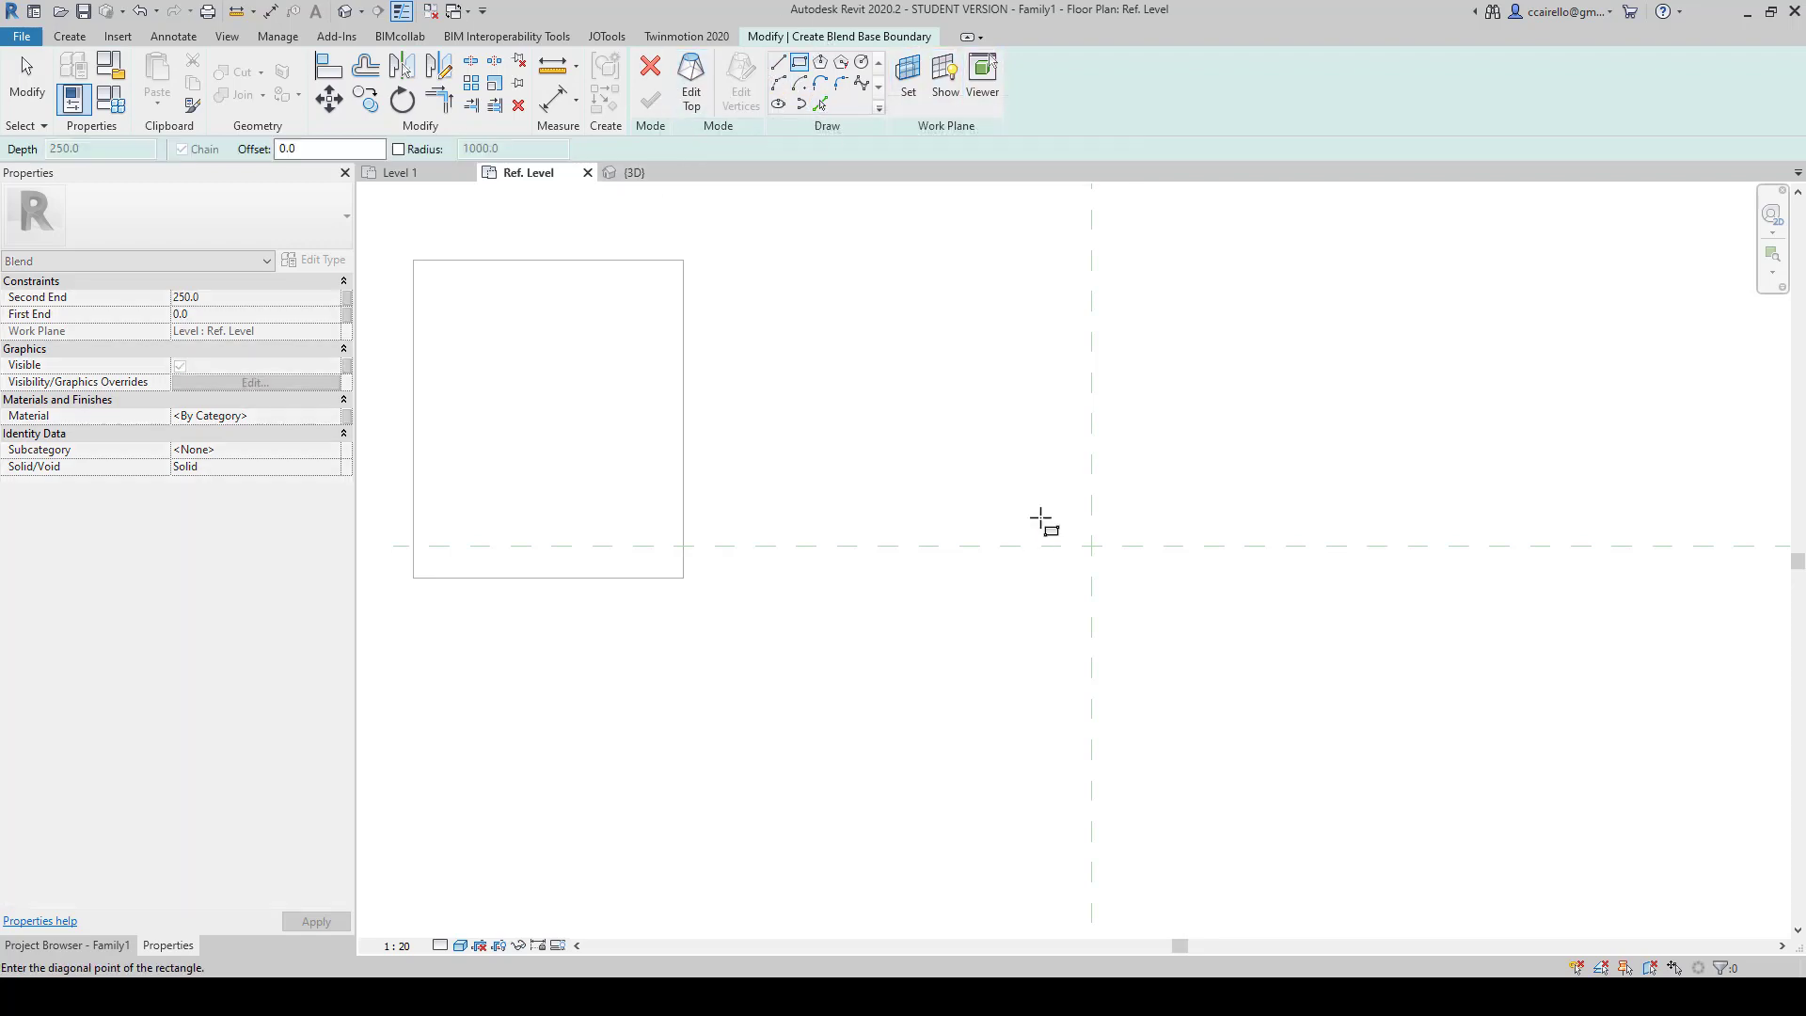
{"action": "left_click", "coordinate": [1209, 643]}
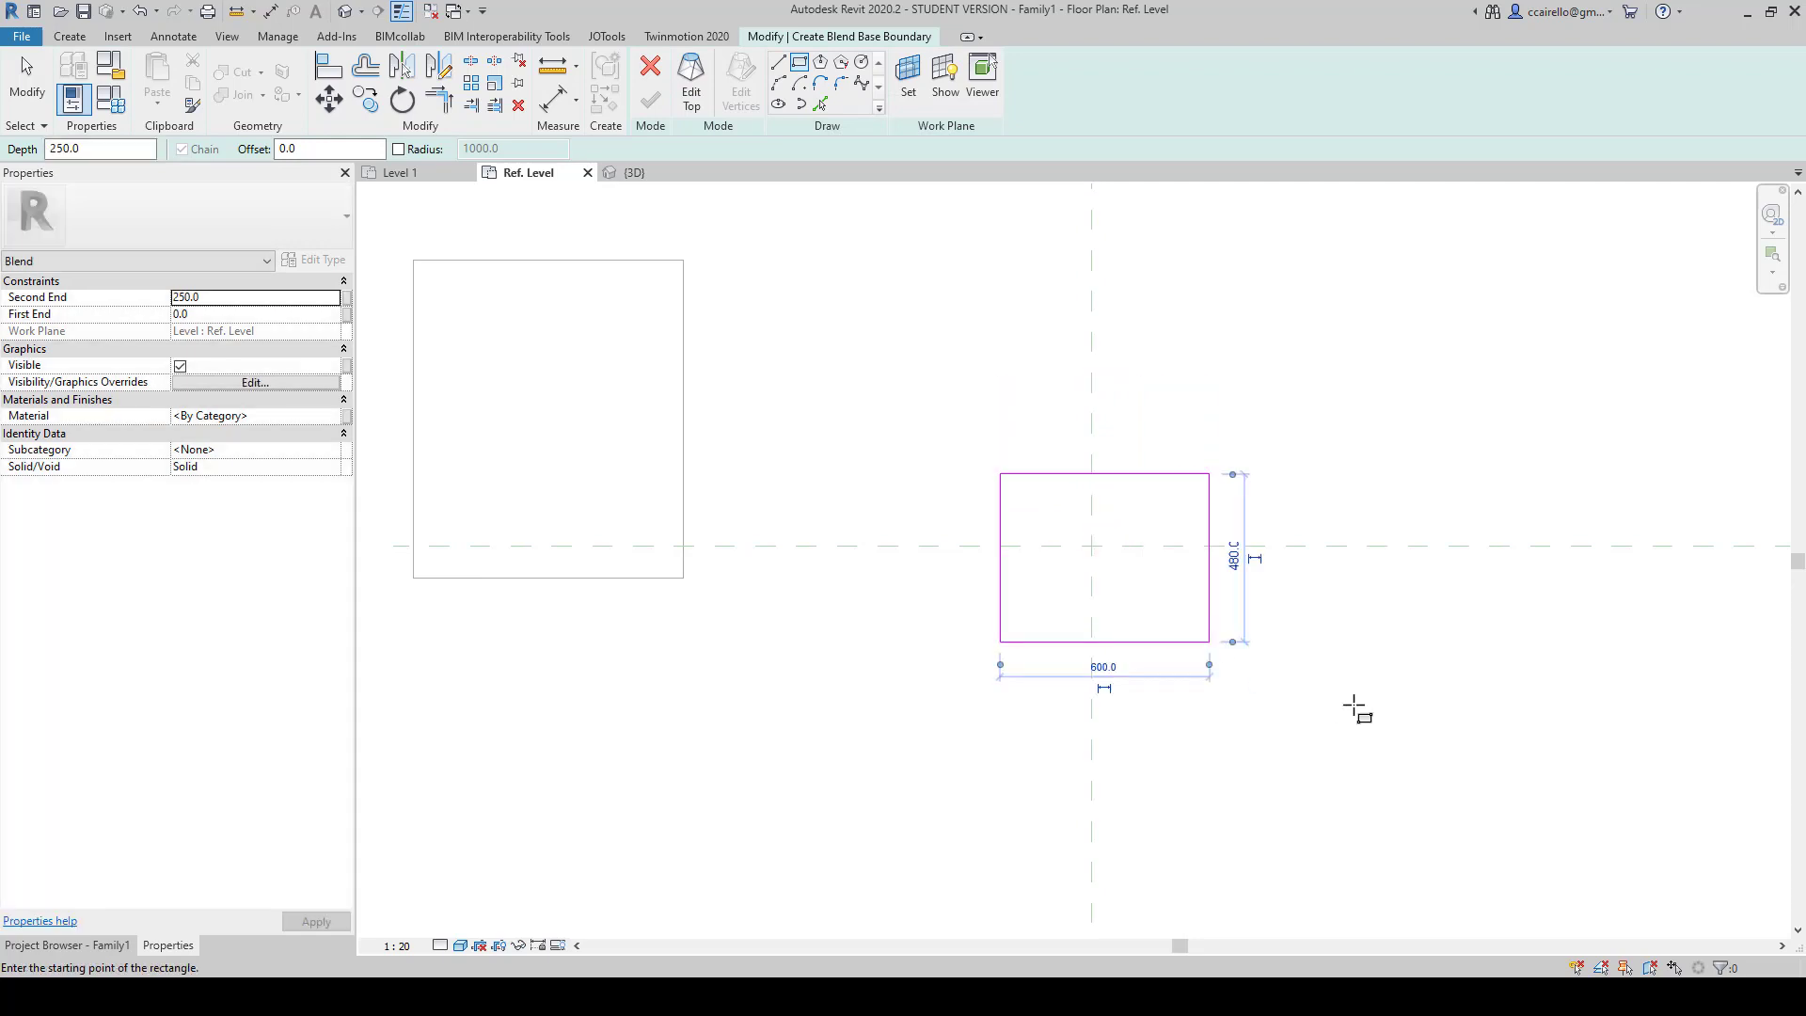
{"action": "key", "text": "Escape"}
{"action": "key", "text": "Escape"}
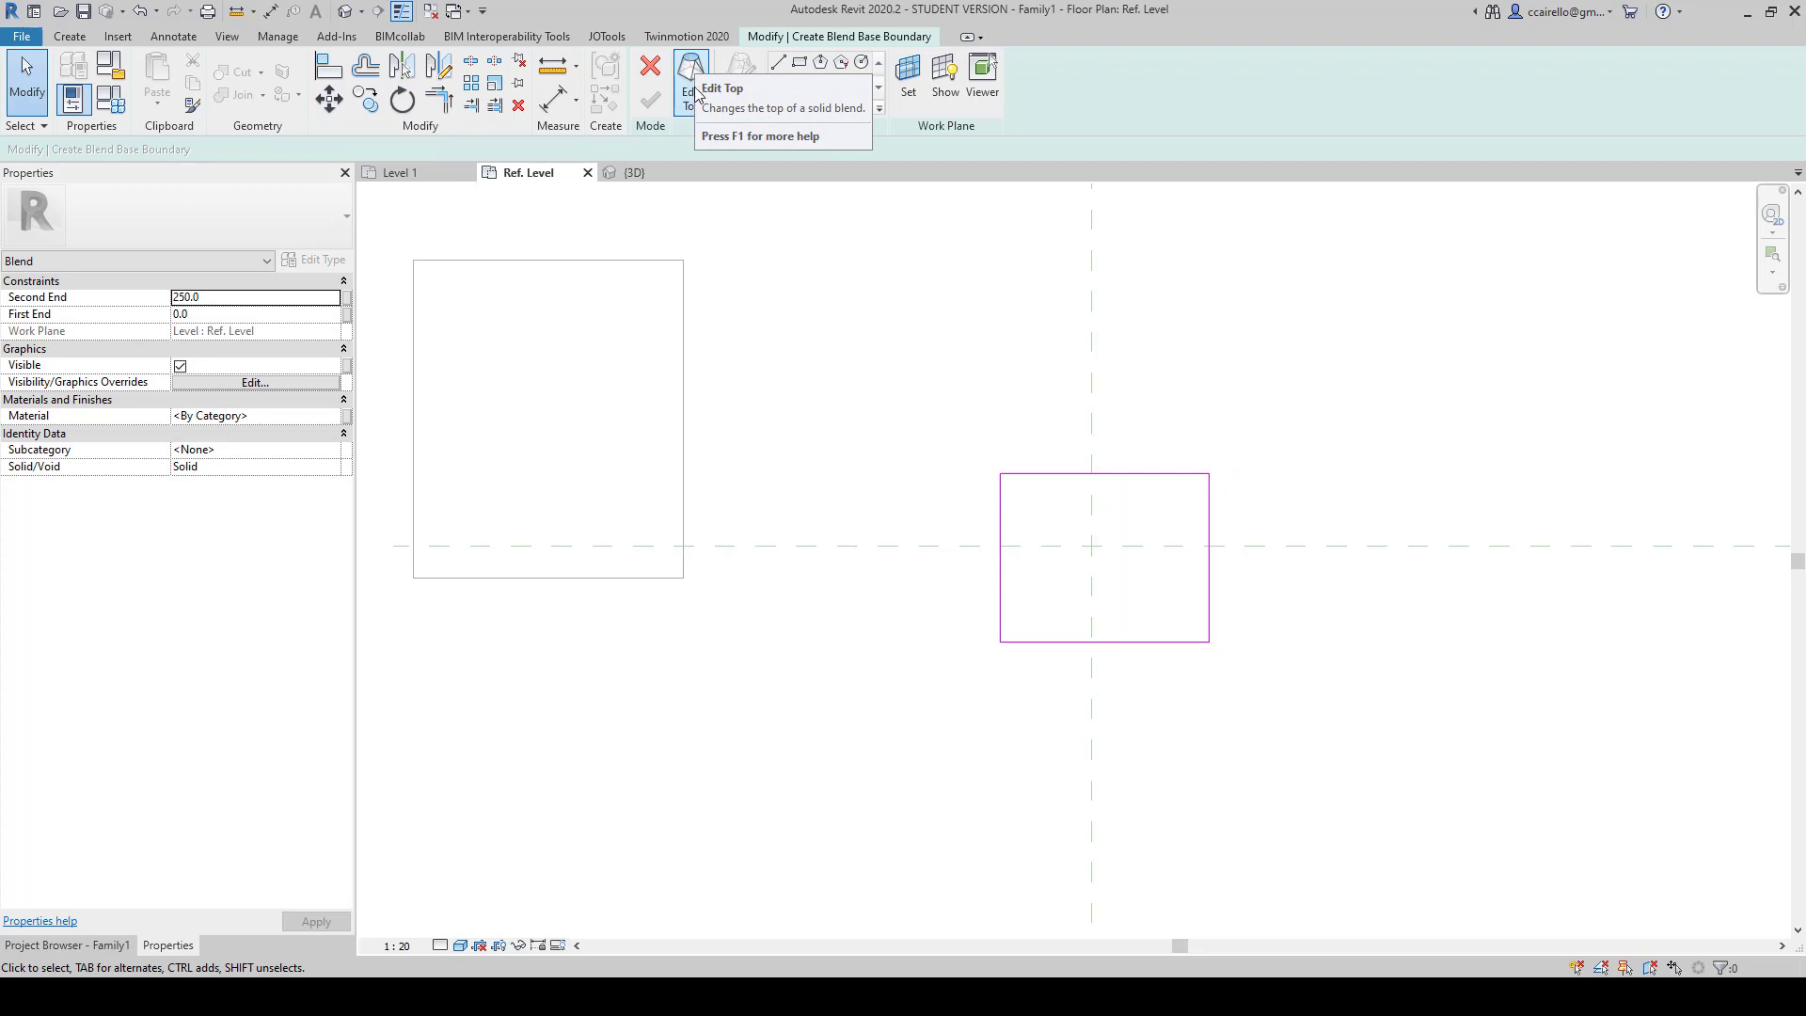
Step: Sketch the blend's top boundary as a circle of about 220 mm radius centred on the reference plane intersection
{"action": "left_click", "coordinate": [687, 94]}
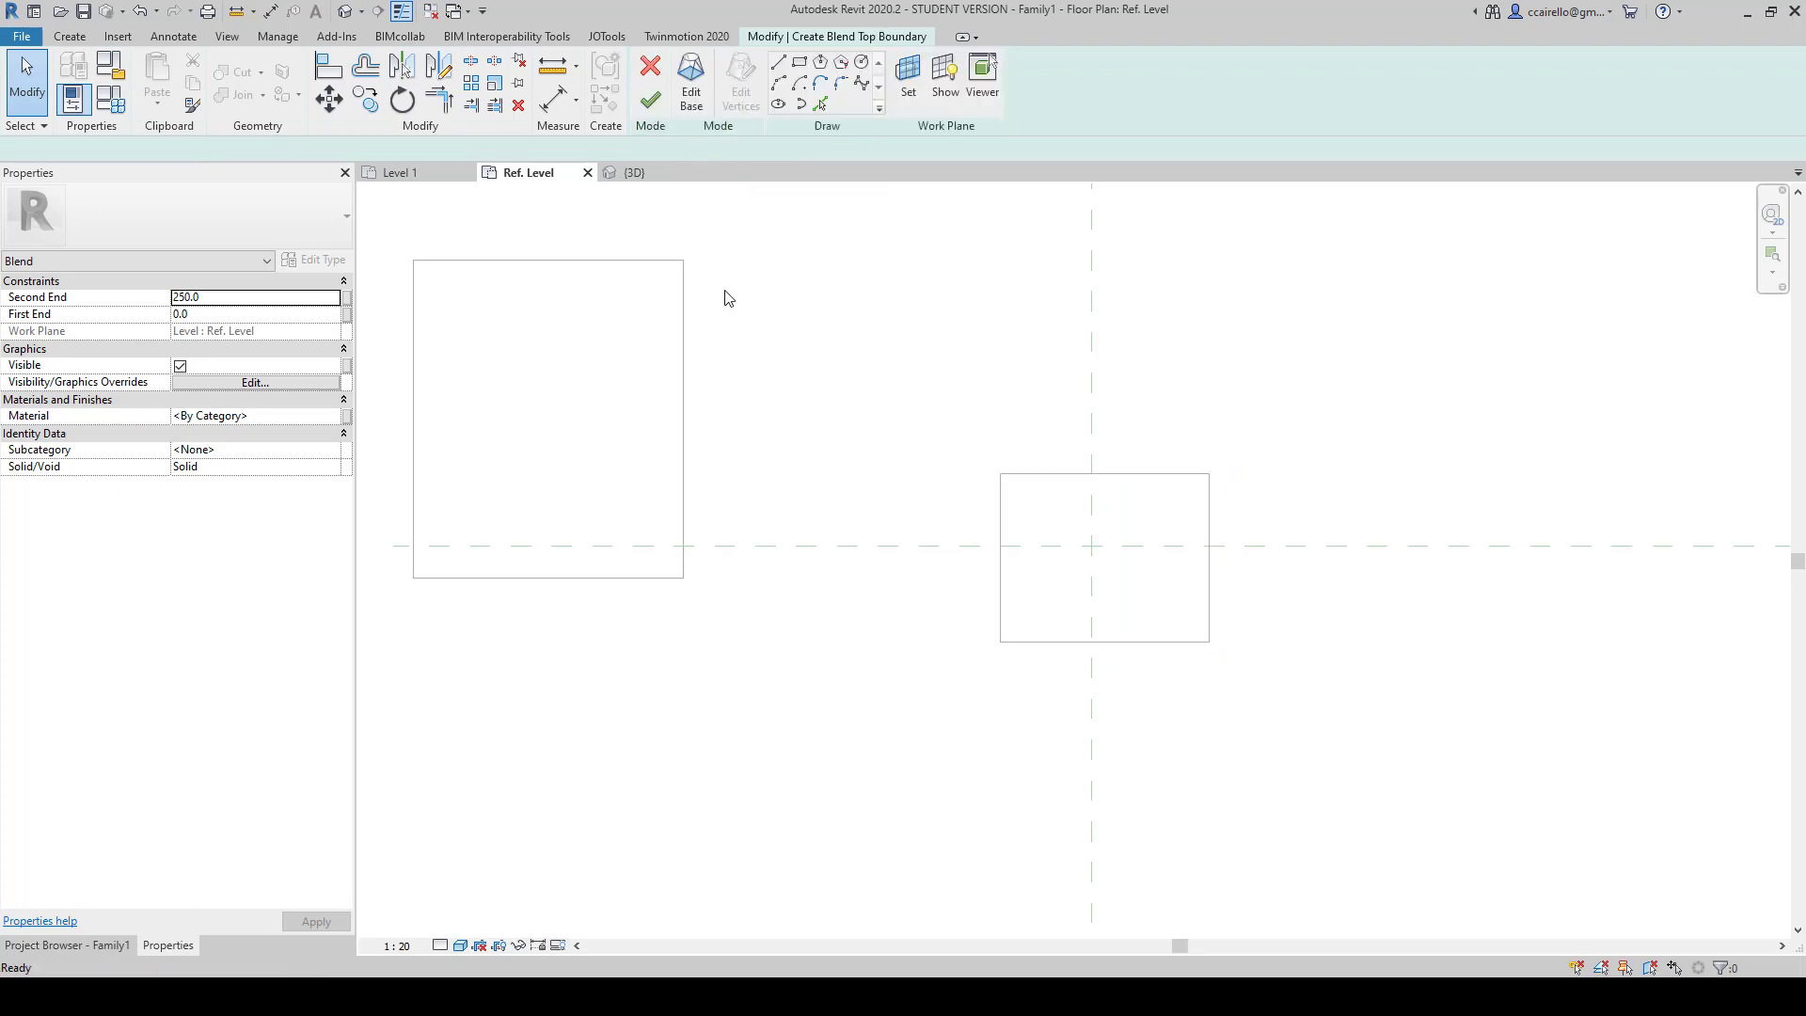
{"action": "left_click", "coordinate": [862, 62]}
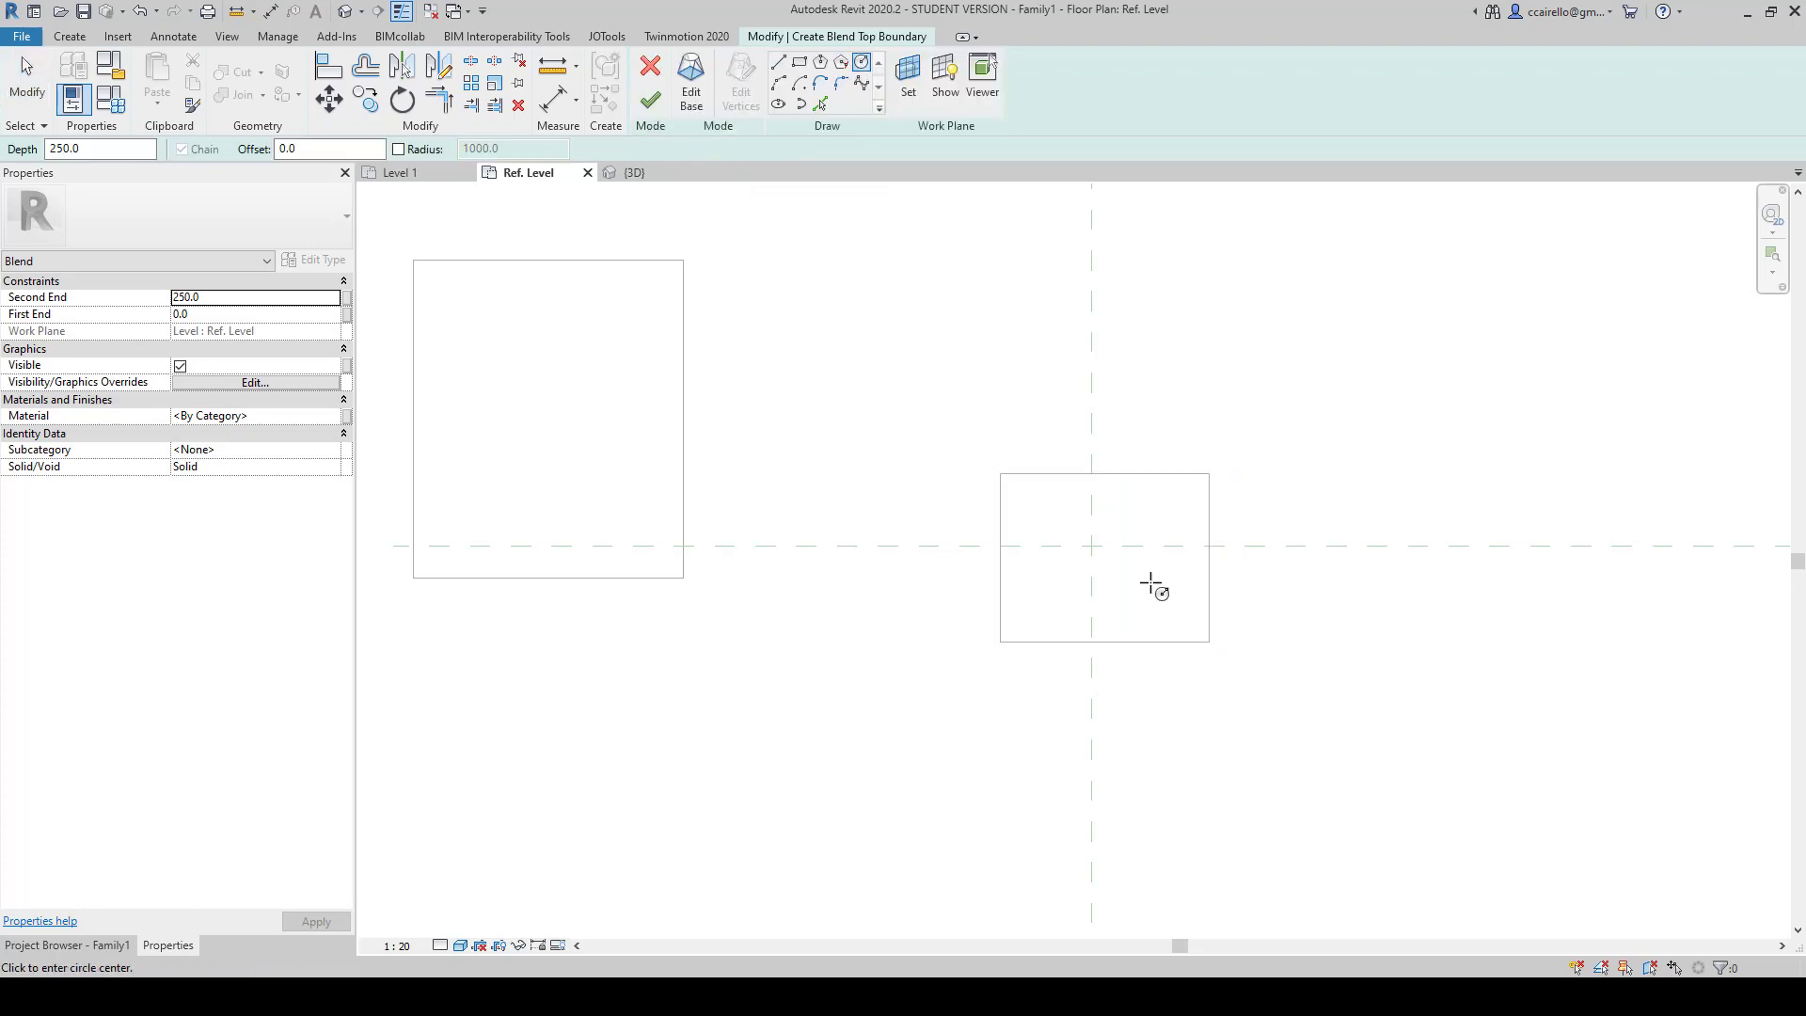
{"action": "left_click", "coordinate": [1089, 545]}
{"action": "left_click", "coordinate": [1111, 621]}
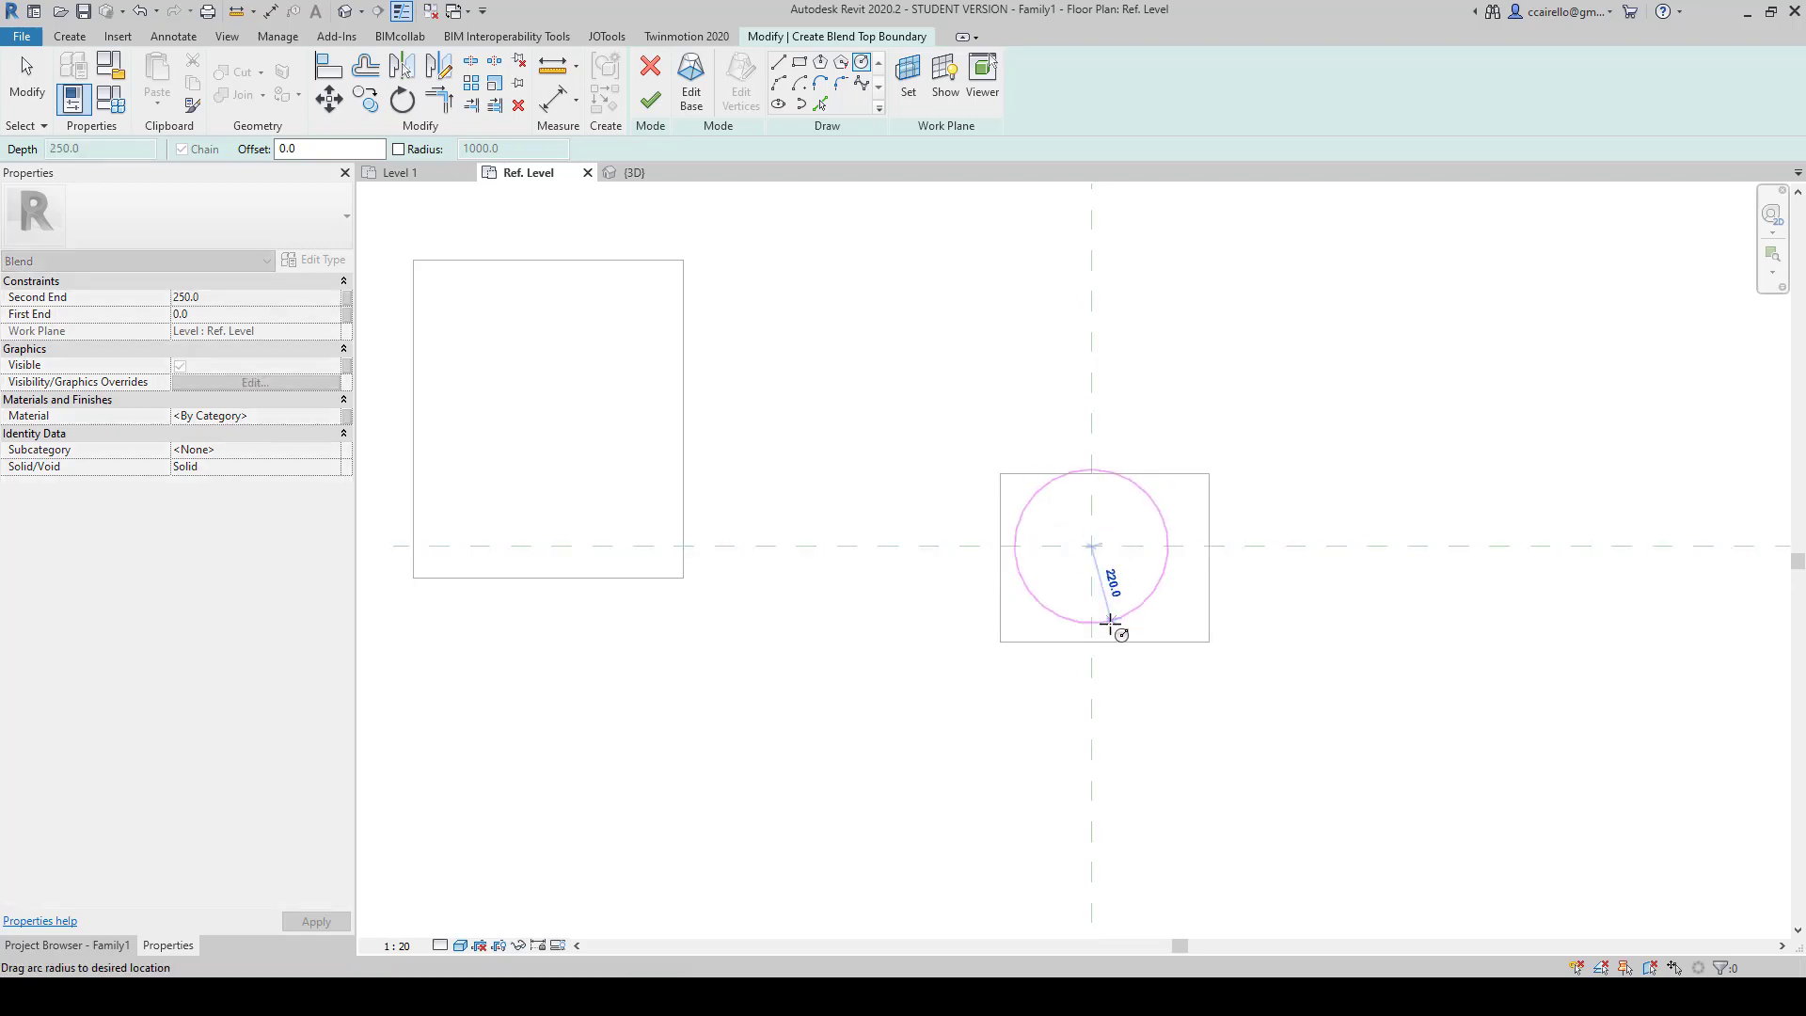
{"action": "key", "text": "Escape"}
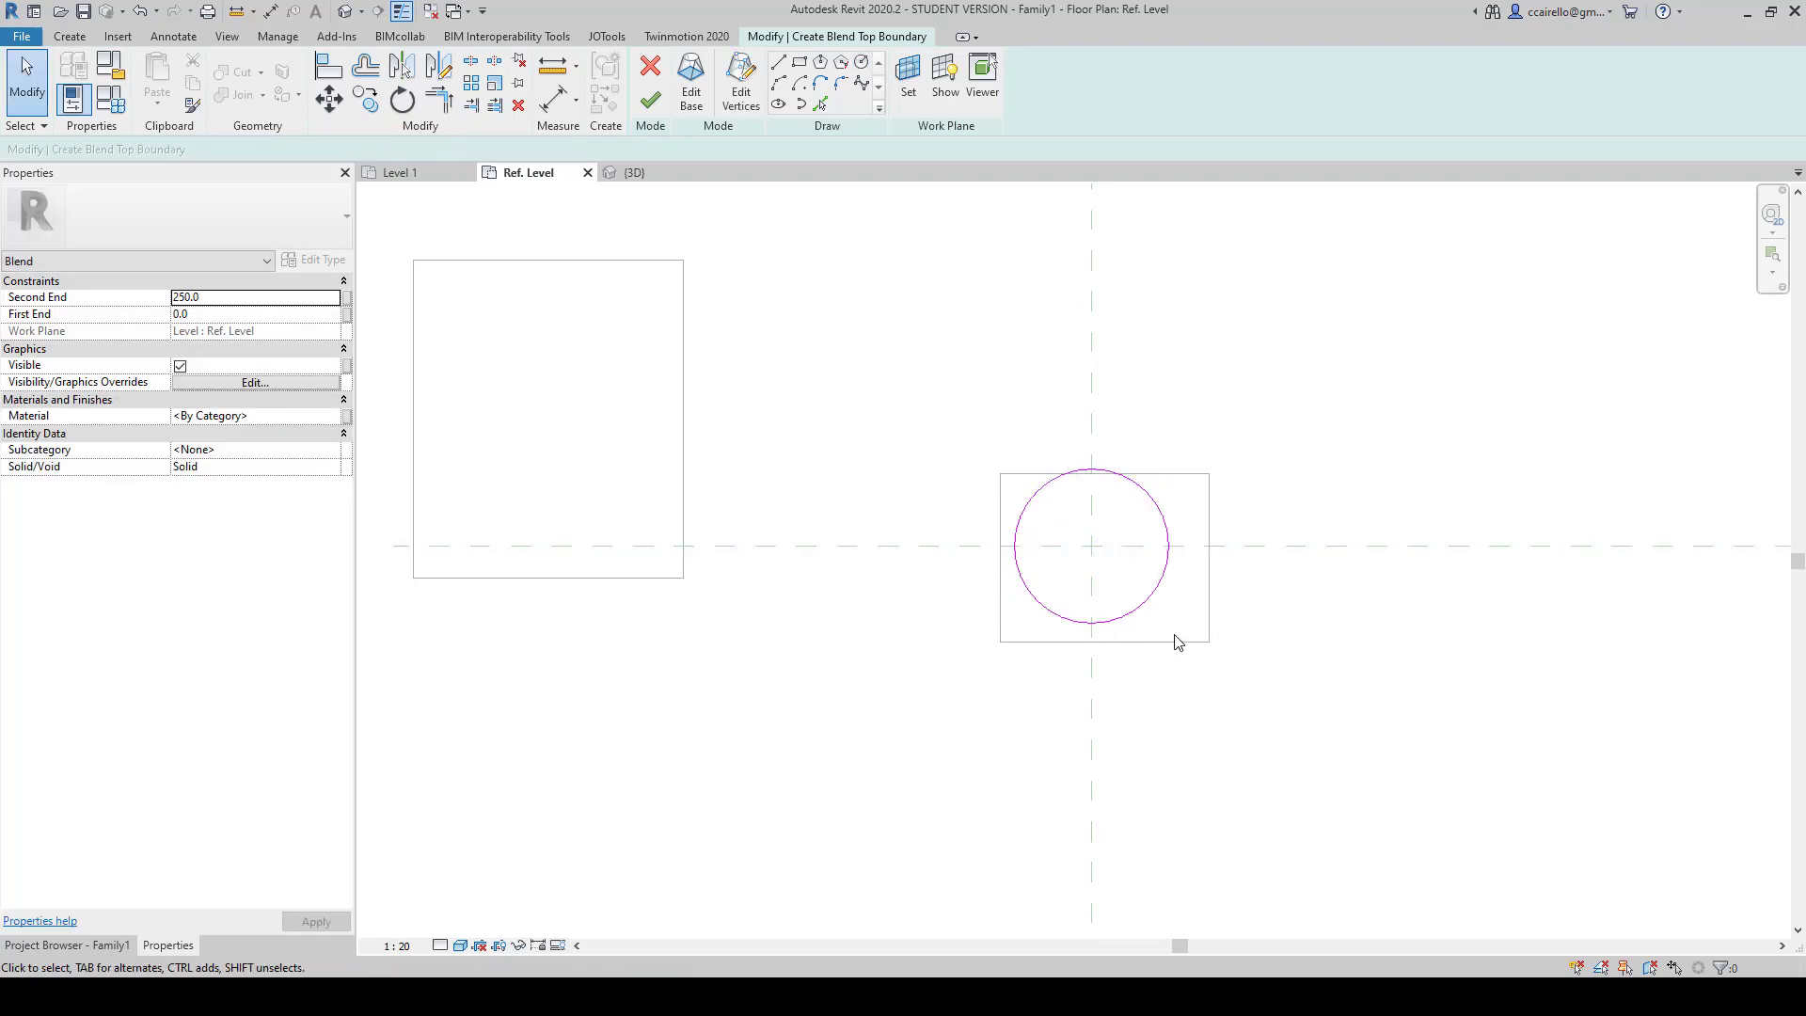
Step: Finish the blend in the 3D view and stretch its top upward to a depth of about 566 mm
{"action": "key", "text": "ctrl+Tab"}
{"action": "middle_click_drag", "start_coordinate": [1177, 640], "coordinate": [1383, 395], "text": "shift"}
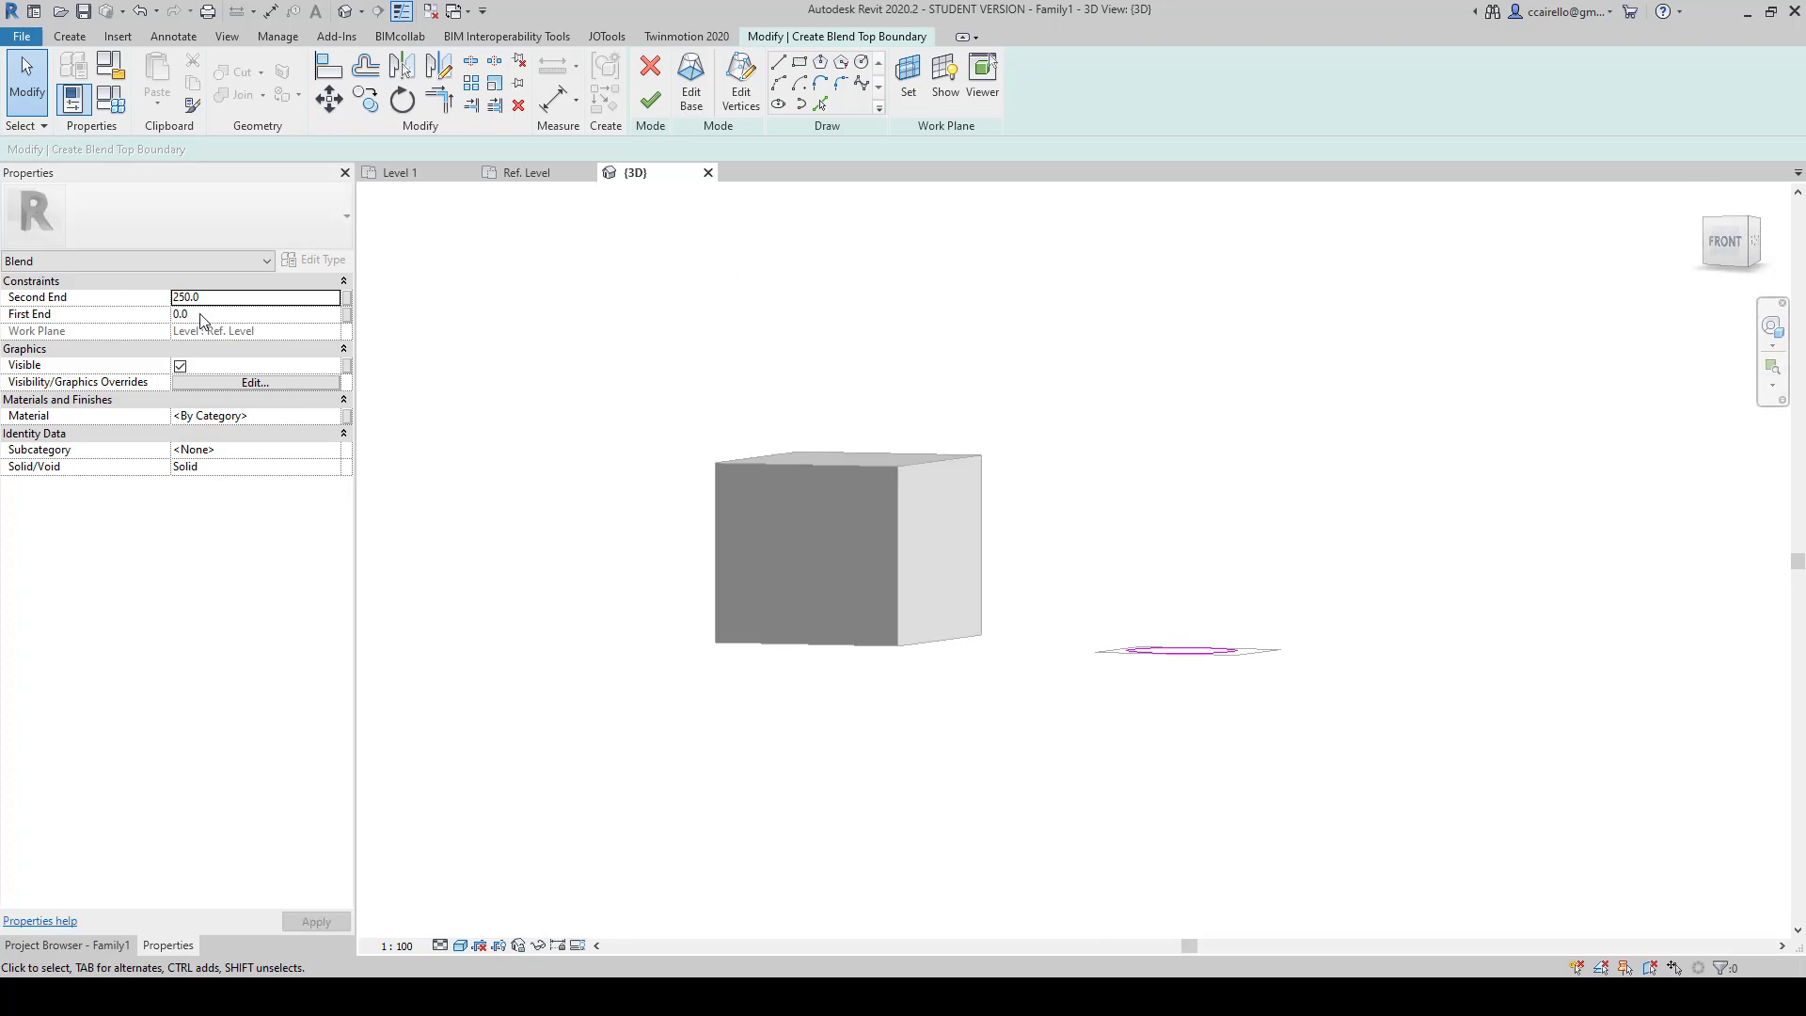
{"action": "left_click", "coordinate": [662, 107]}
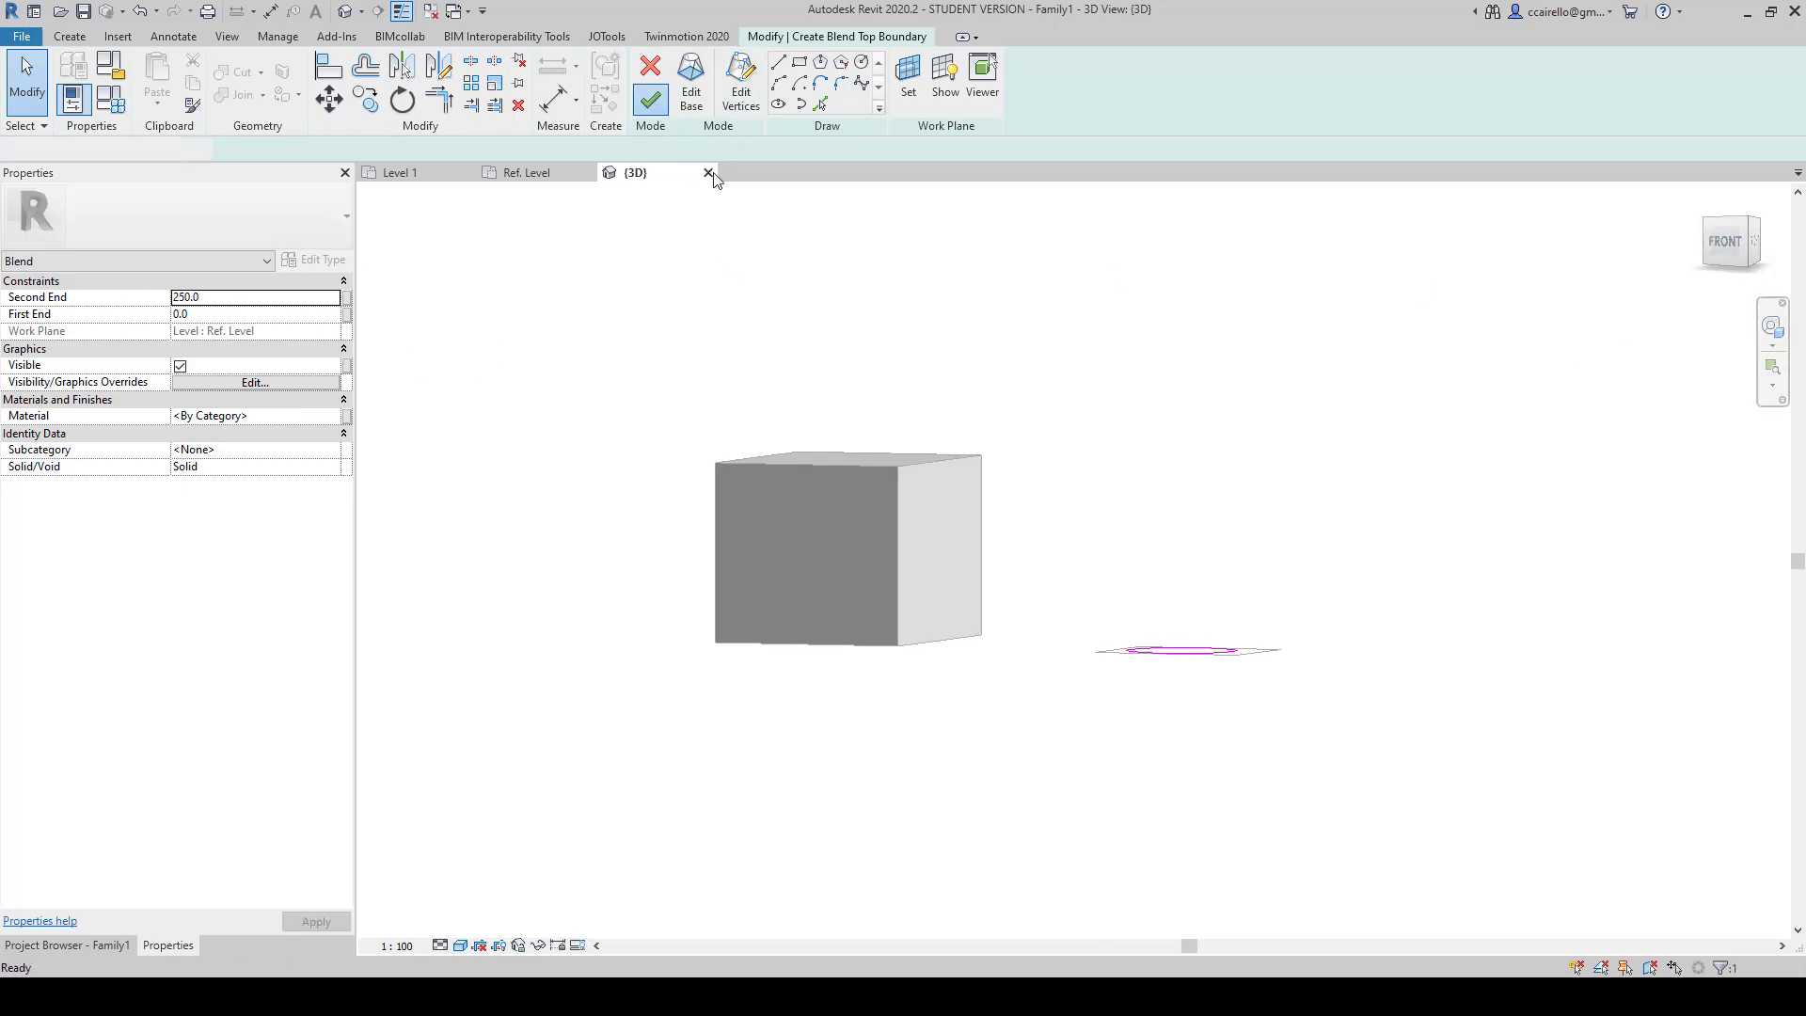
{"action": "scroll", "coordinate": [1251, 676], "scroll_direction": "up", "scroll_amount": 3}
{"action": "left_click_drag", "start_coordinate": [1113, 480], "coordinate": [1105, 301]}
{"action": "left_click", "coordinate": [1477, 464]}
{"action": "middle_click_drag", "start_coordinate": [1345, 571], "coordinate": [1289, 740], "text": "shift"}
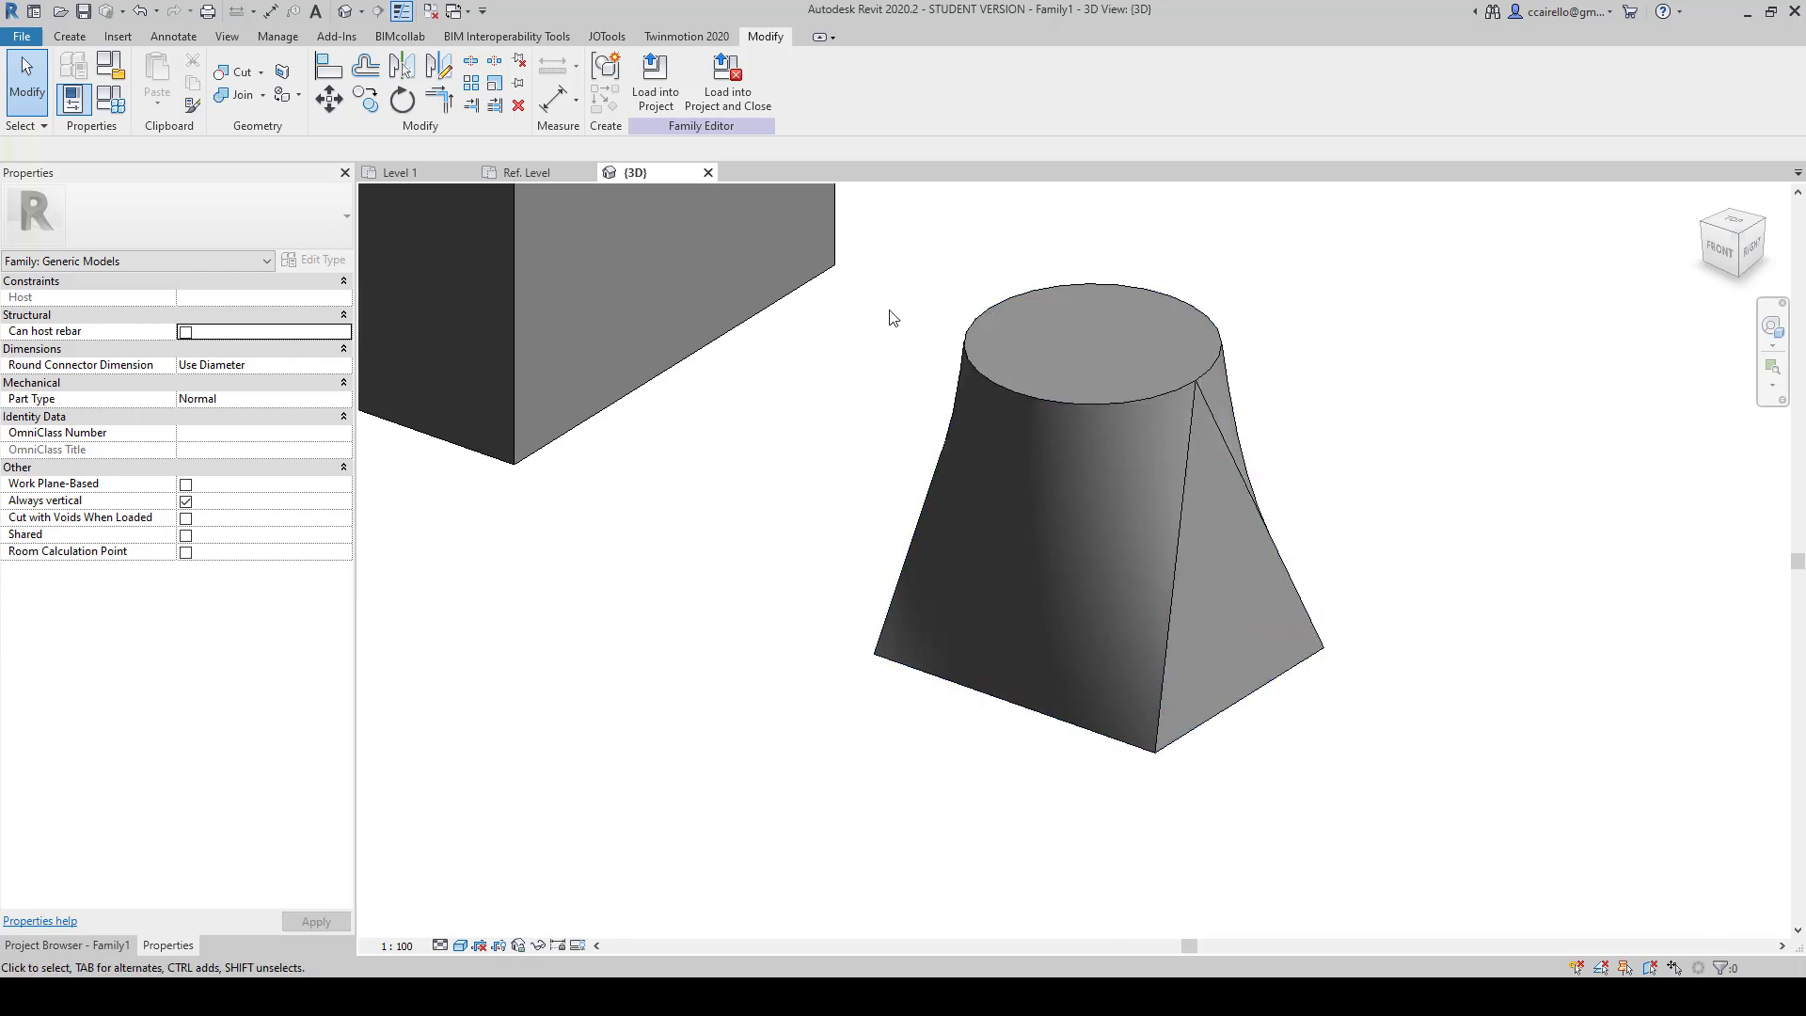
Step: In the Ref. Level plan, shift the box extrusion slightly down and left and move the blend to just below it
{"action": "left_click", "coordinate": [521, 172]}
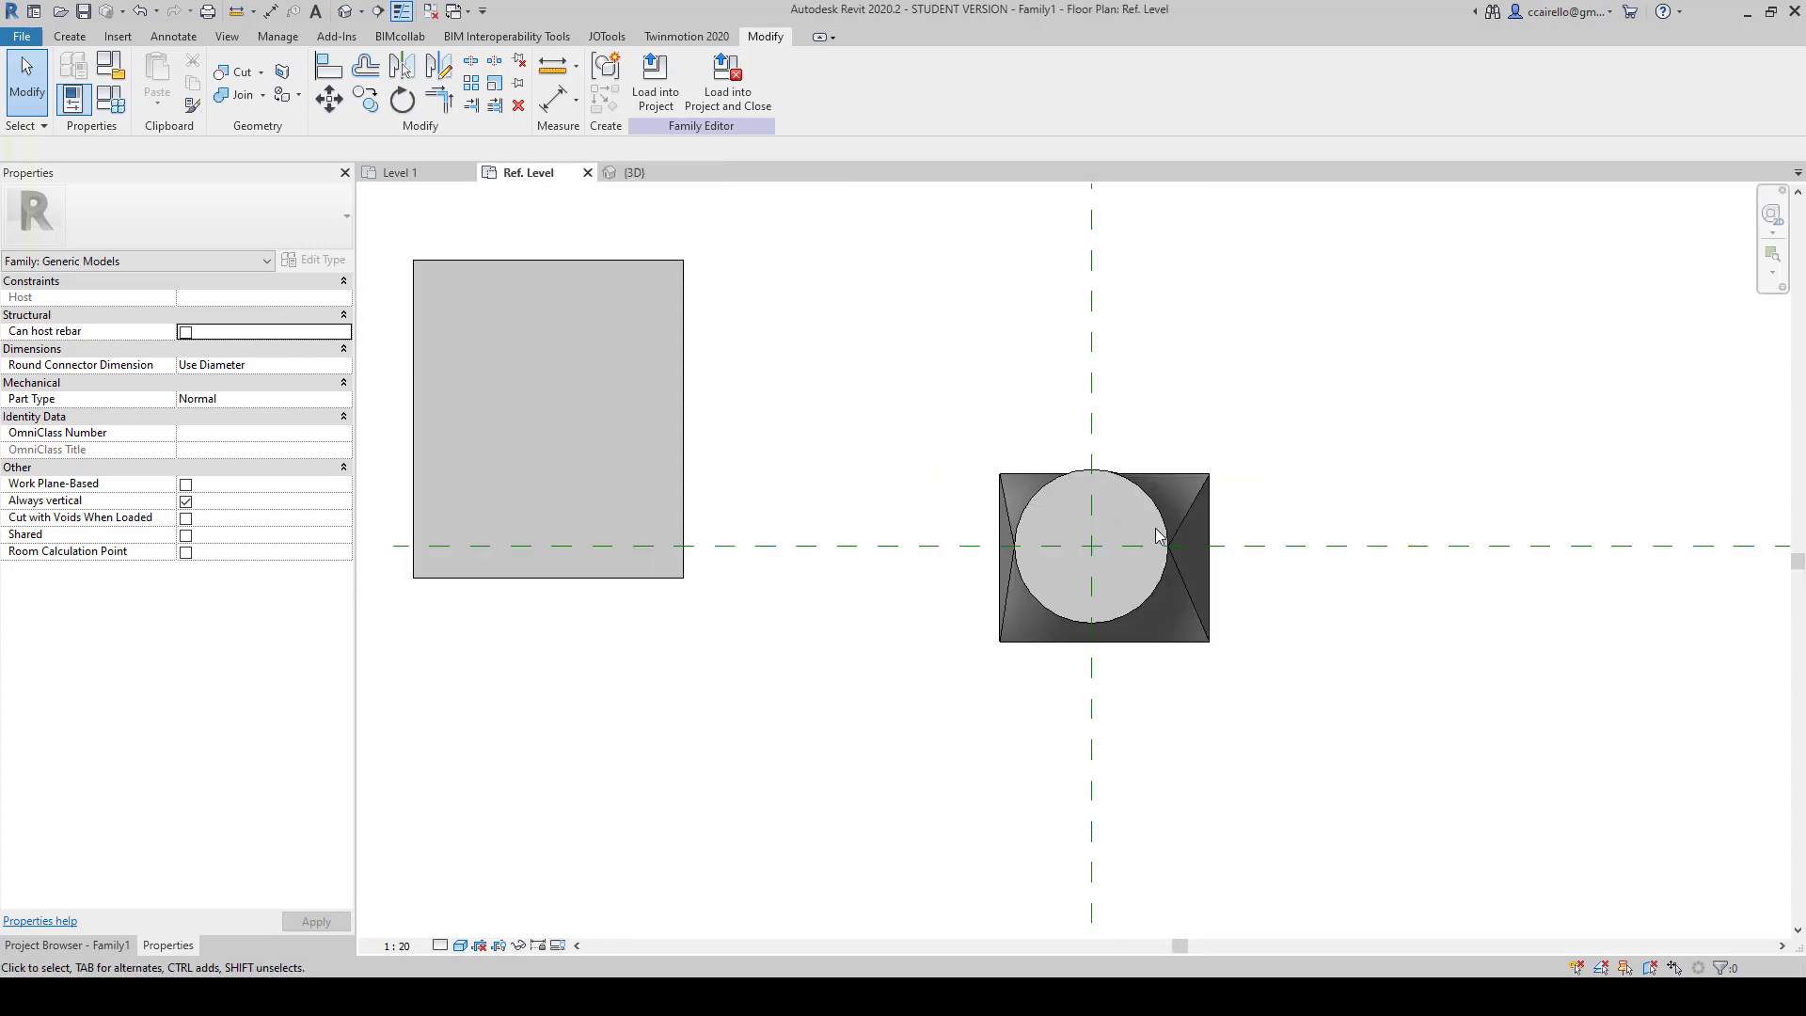
{"action": "left_click", "coordinate": [649, 282]}
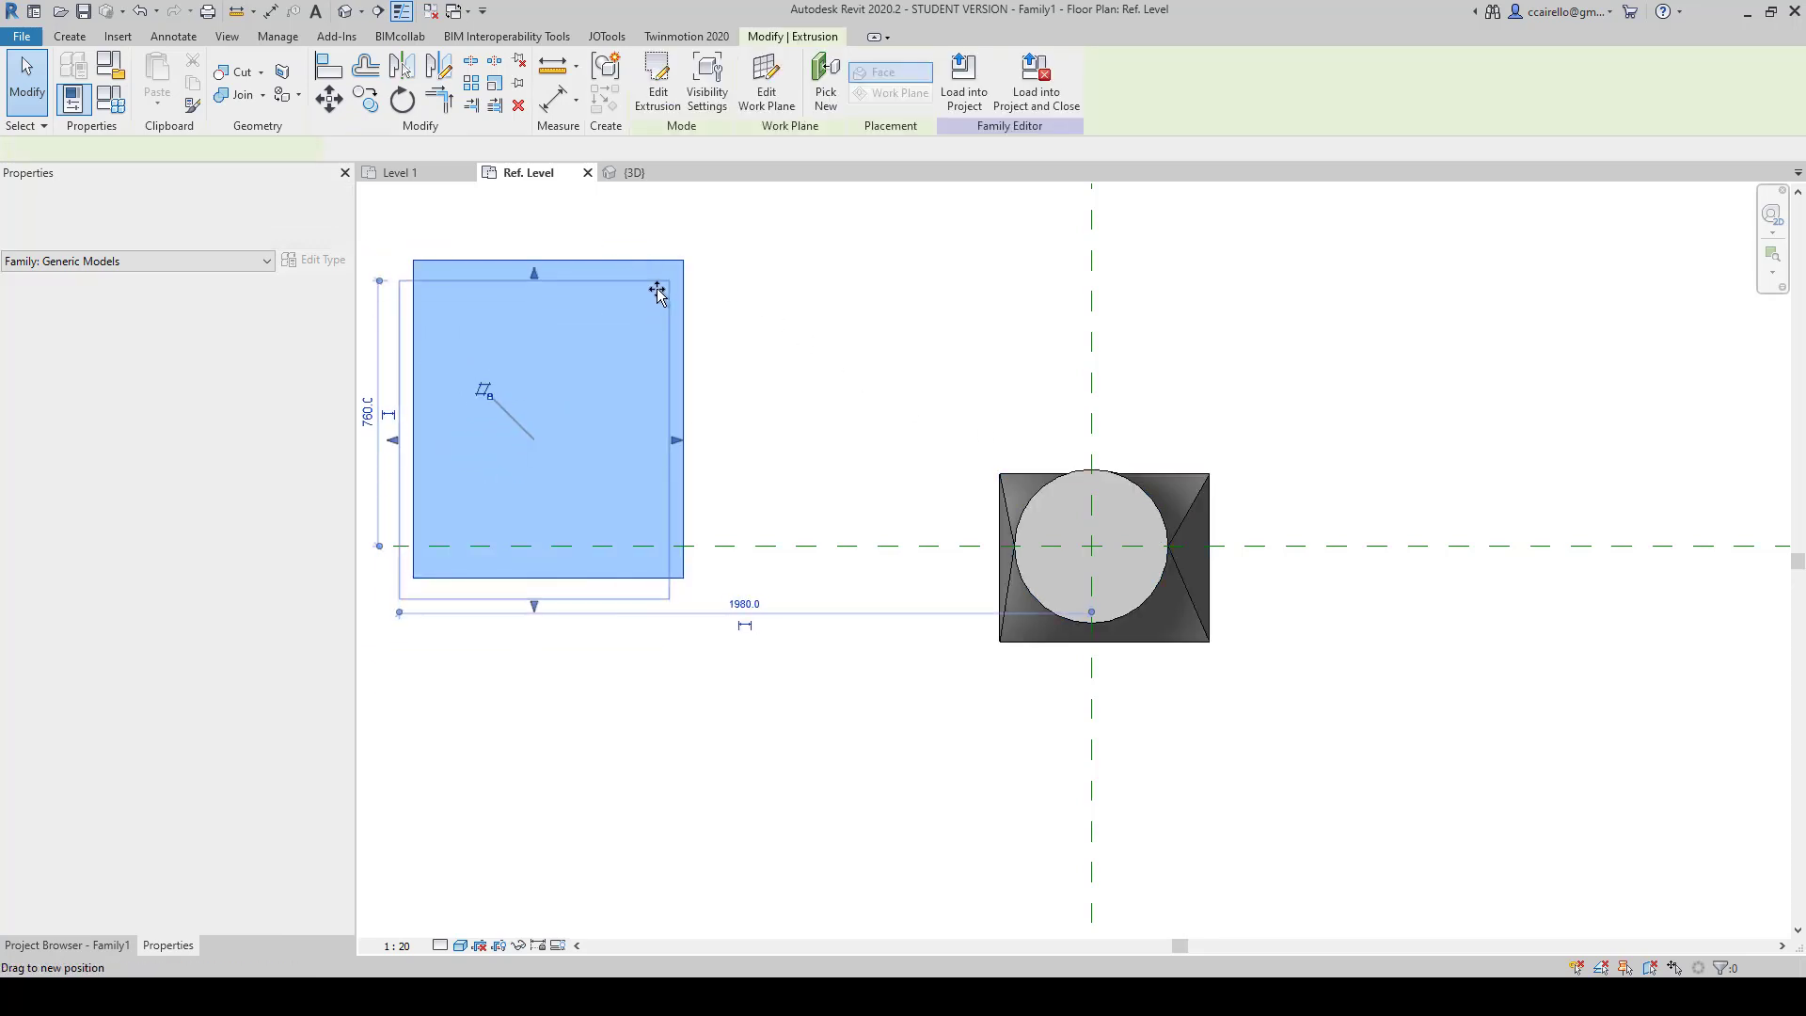
{"action": "left_click", "coordinate": [1169, 519]}
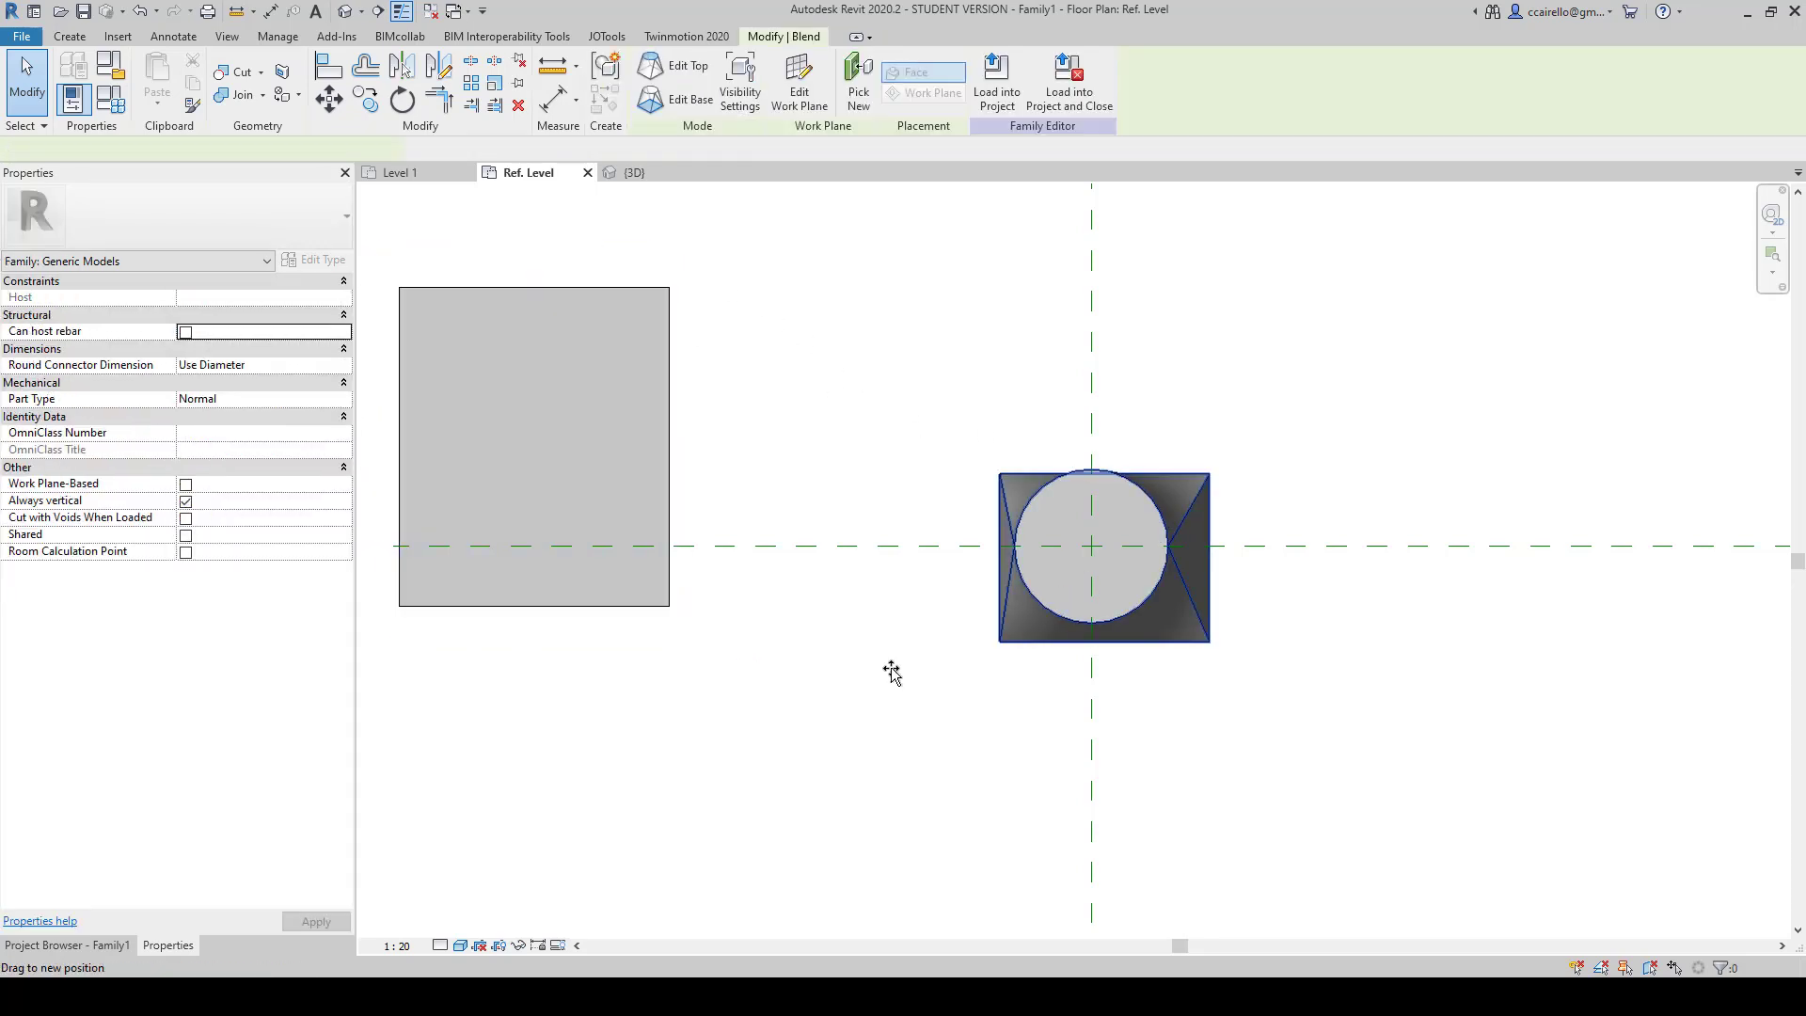
{"action": "left_click_drag", "start_coordinate": [891, 672], "coordinate": [561, 702]}
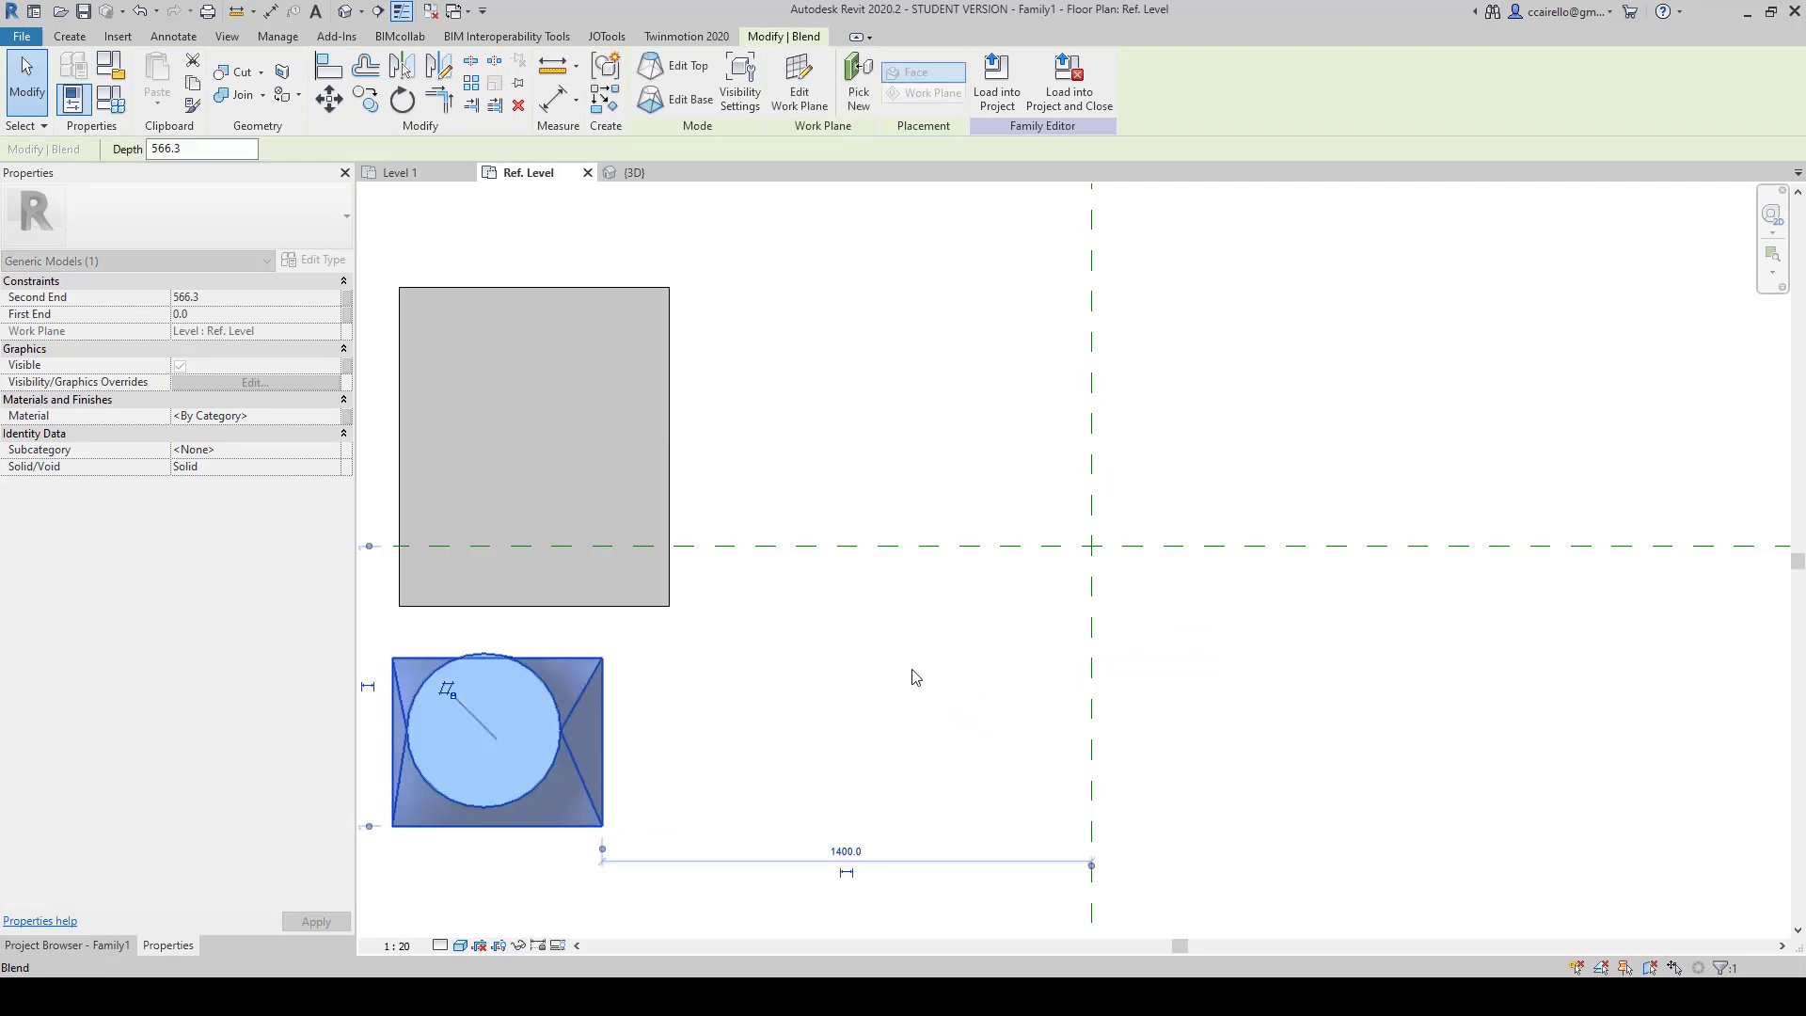
{"action": "left_click", "coordinate": [922, 676]}
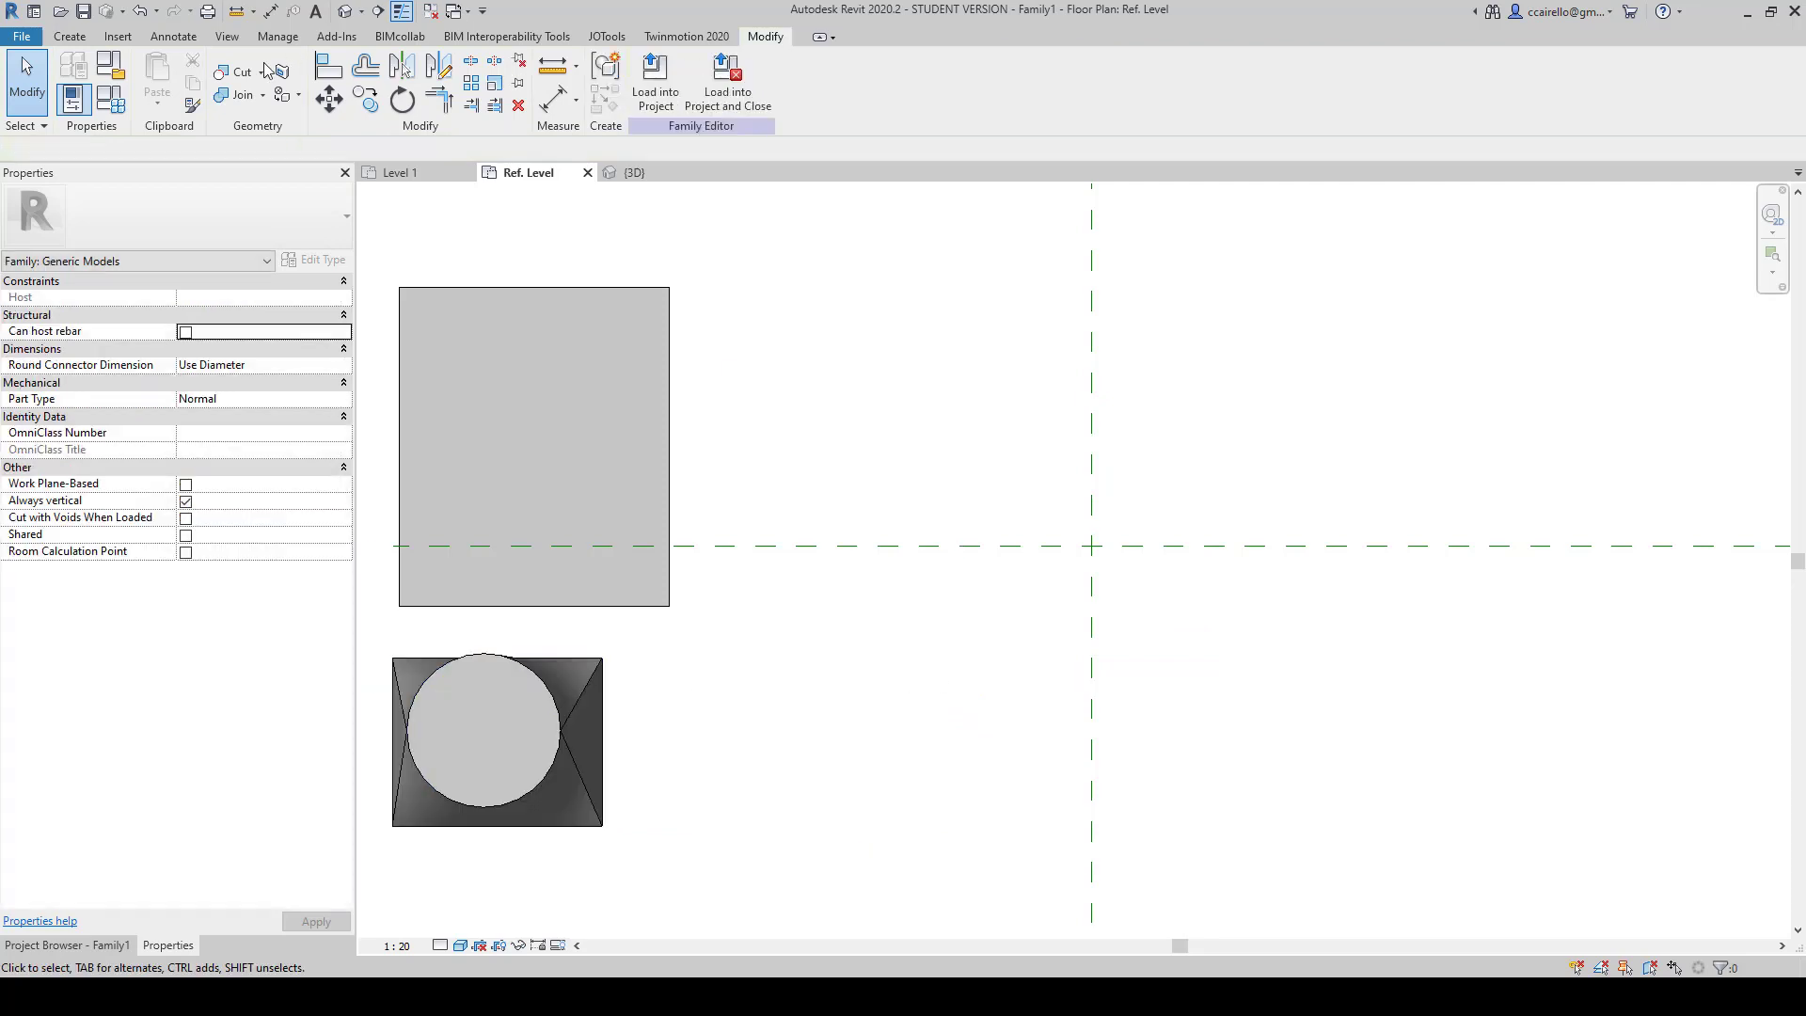
Step: Start a revolve and sketch a six-sided polygon boundary left of the vertical reference plane
{"action": "left_click", "coordinate": [70, 36]}
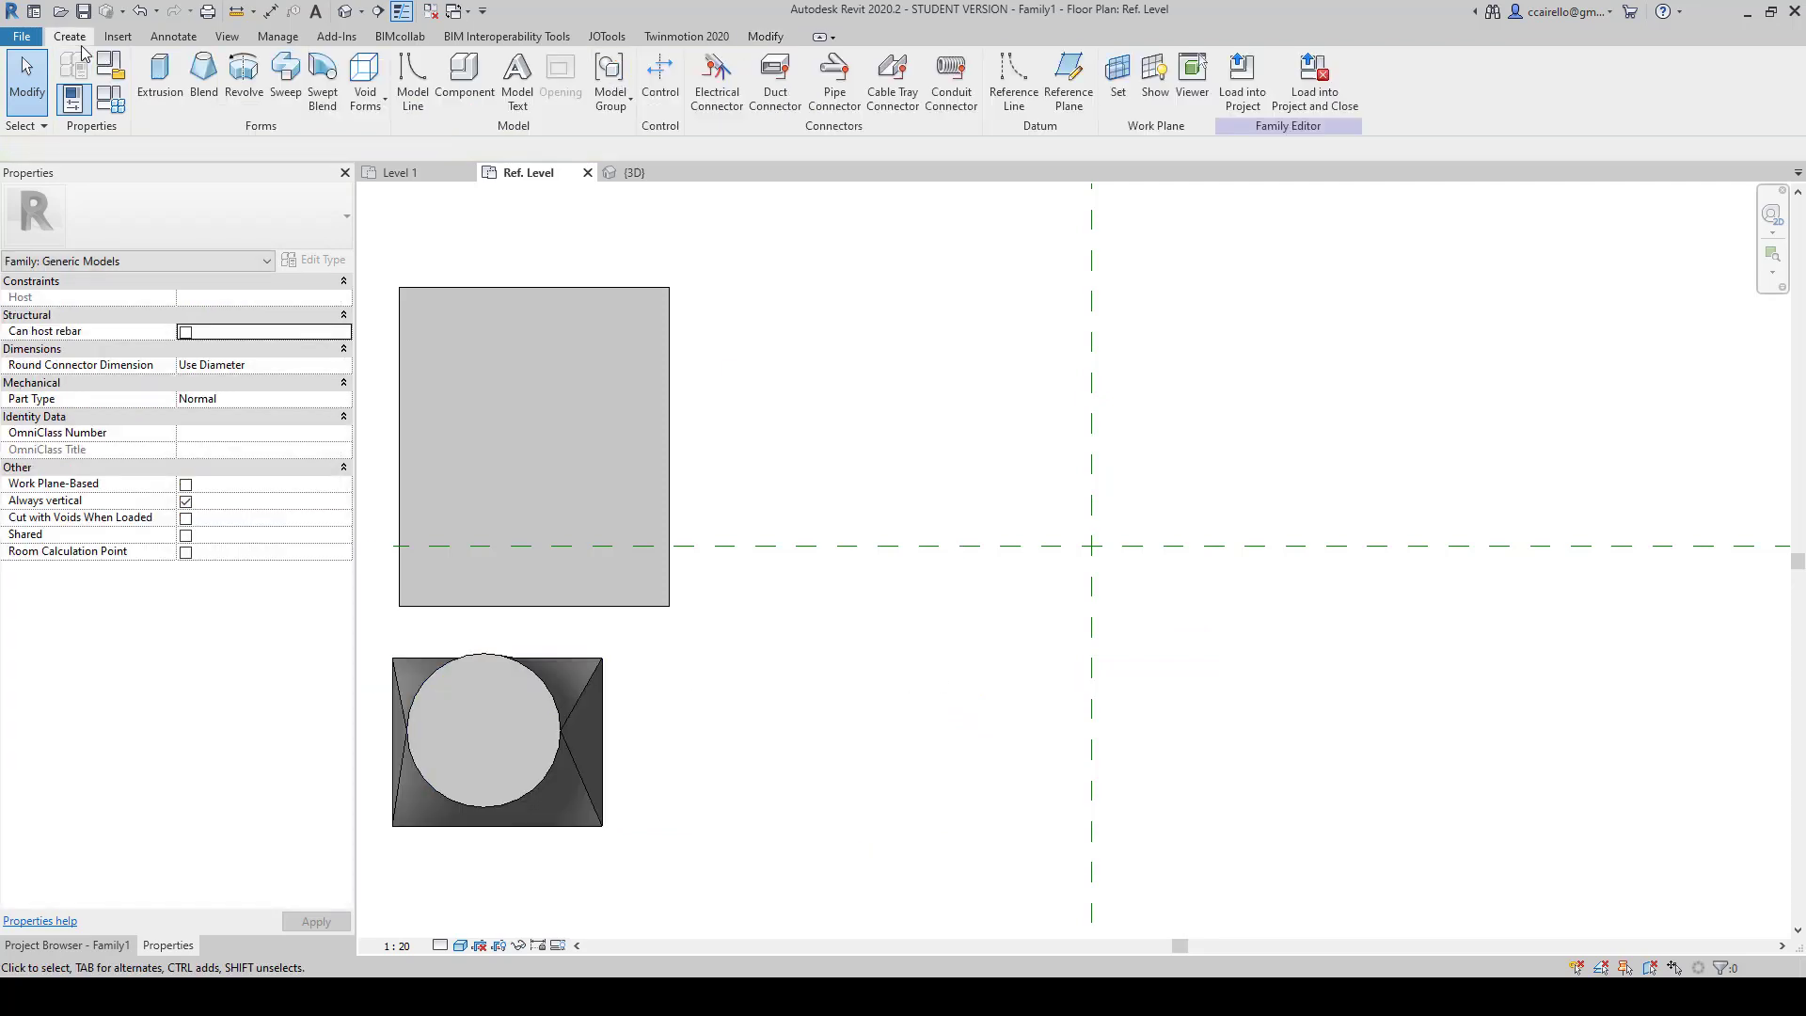
{"action": "left_click", "coordinate": [242, 73]}
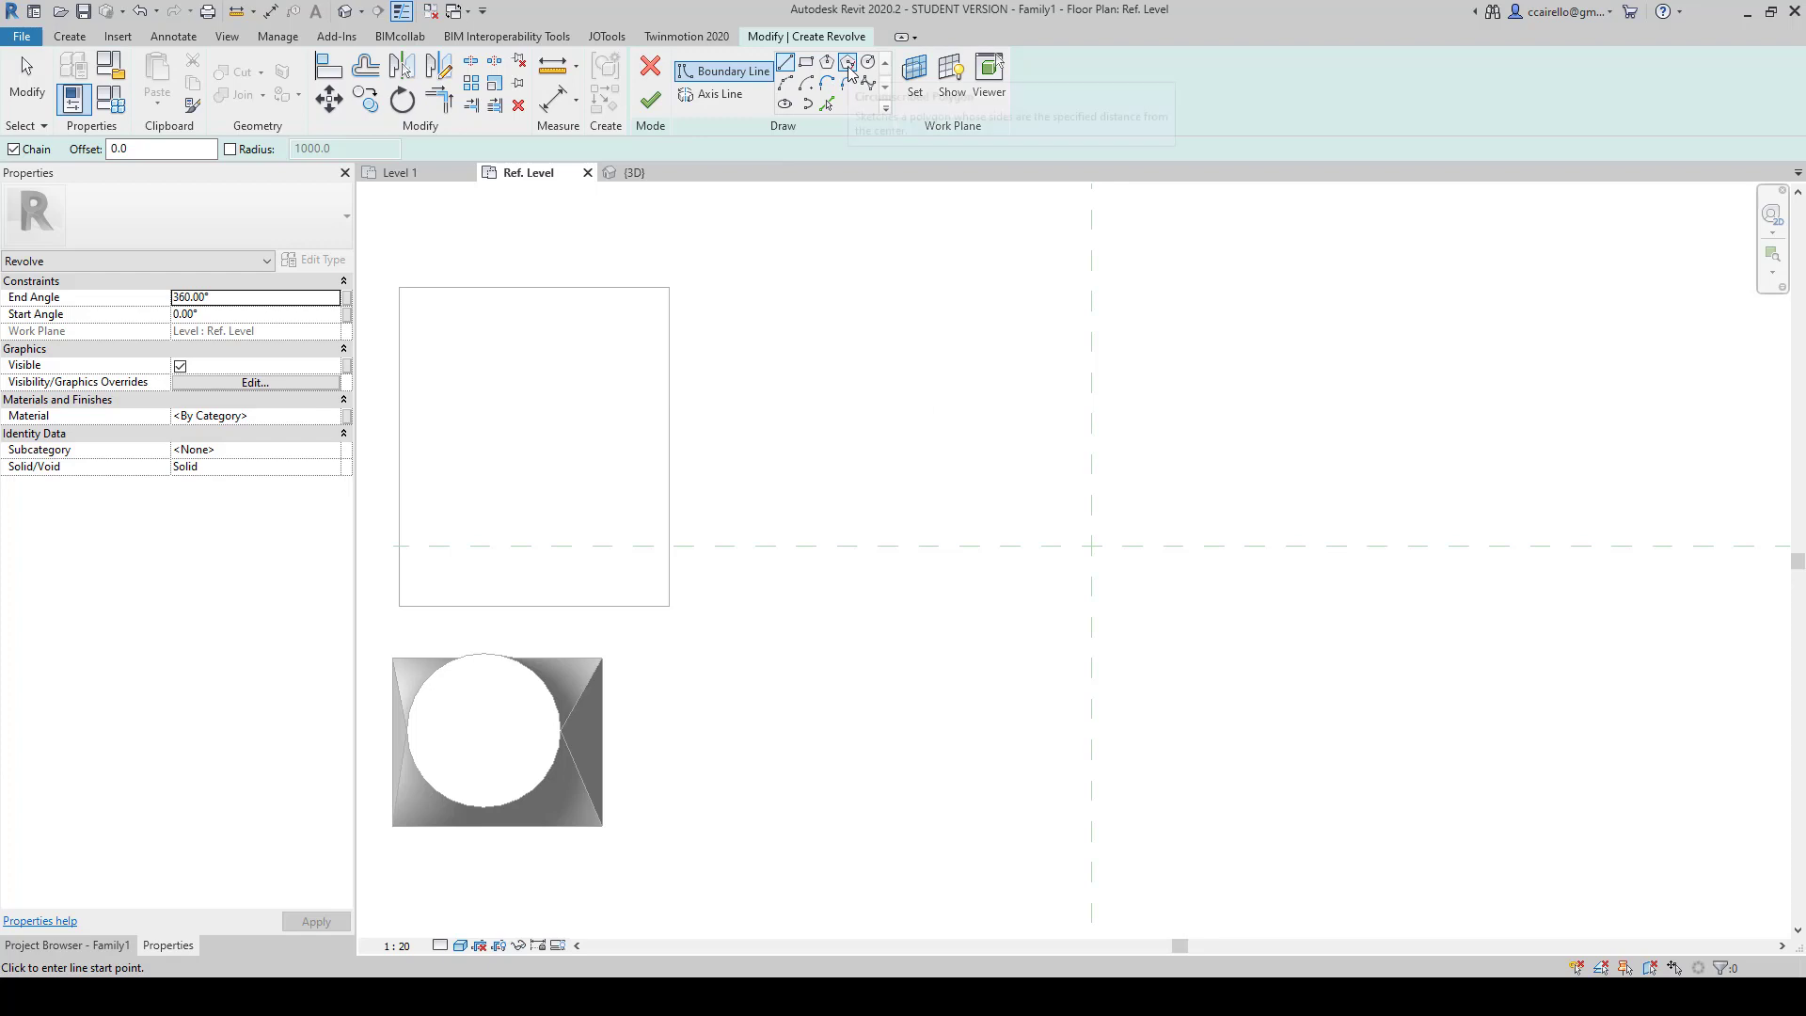
{"action": "left_click", "coordinate": [848, 66]}
{"action": "left_click", "coordinate": [974, 506]}
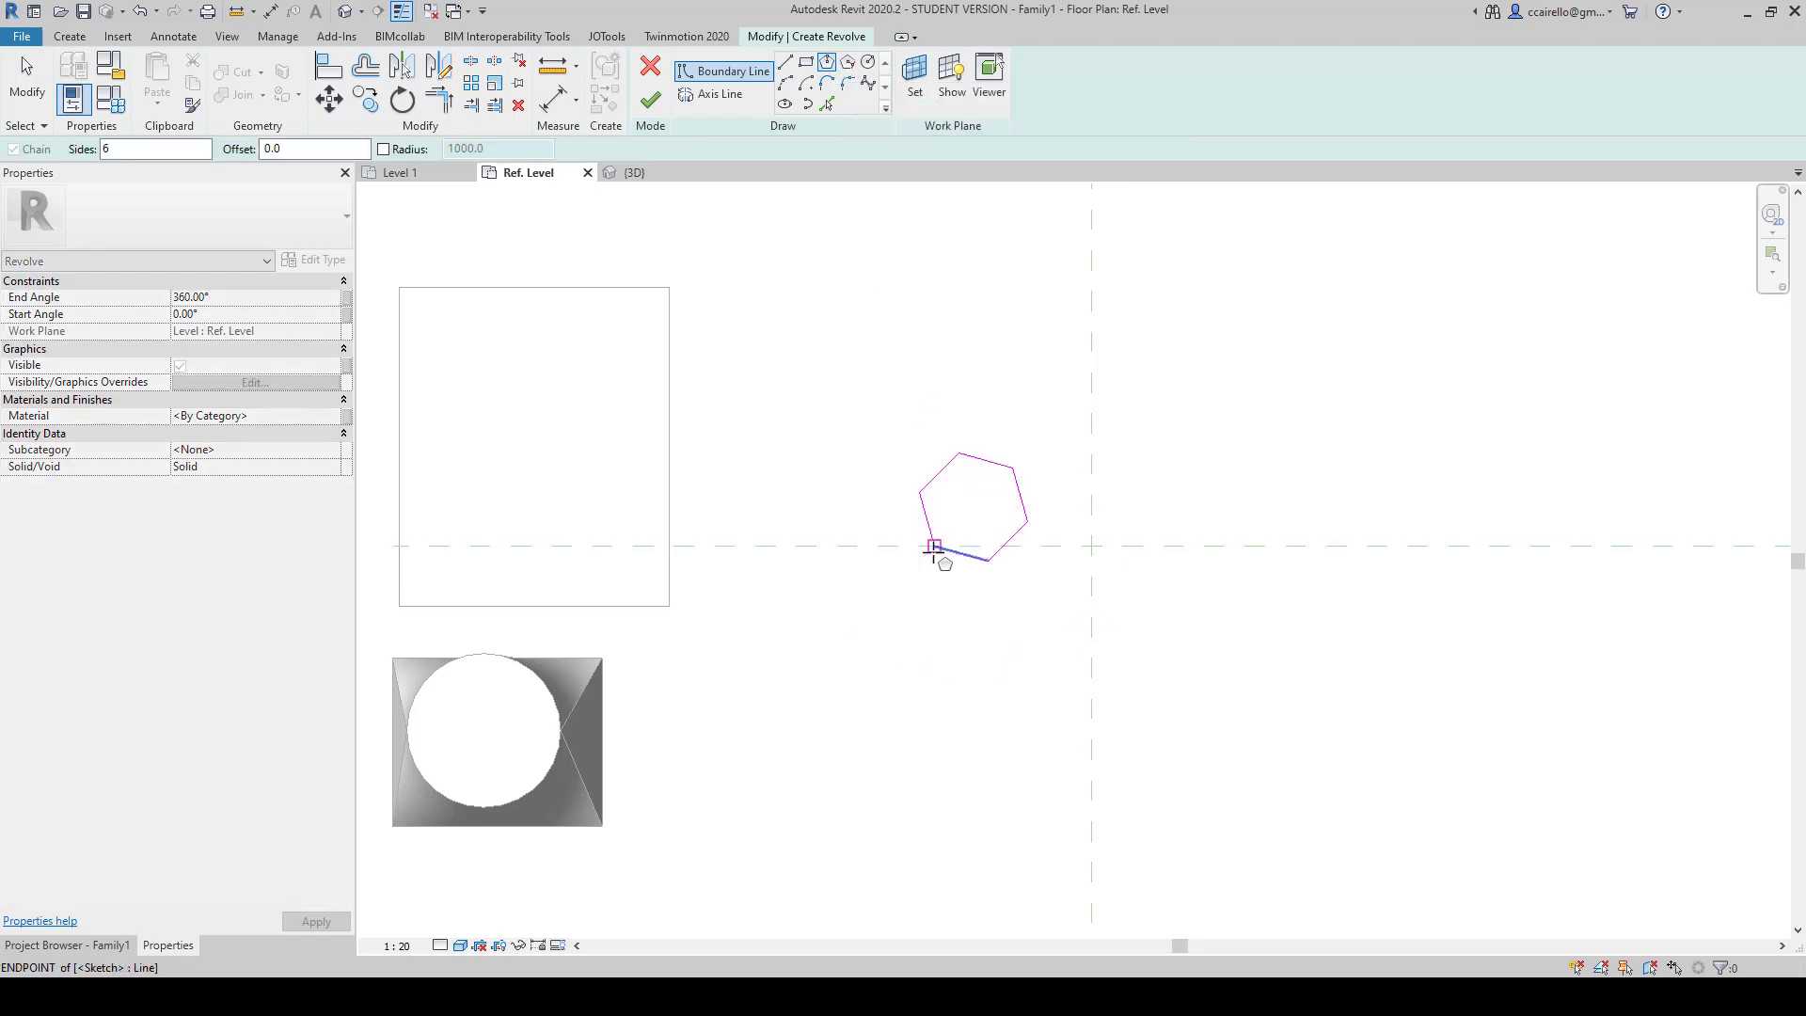
{"action": "left_click", "coordinate": [934, 548]}
{"action": "key", "text": "Escape"}
{"action": "scroll", "coordinate": [1012, 561], "scroll_direction": "up", "scroll_amount": 2}
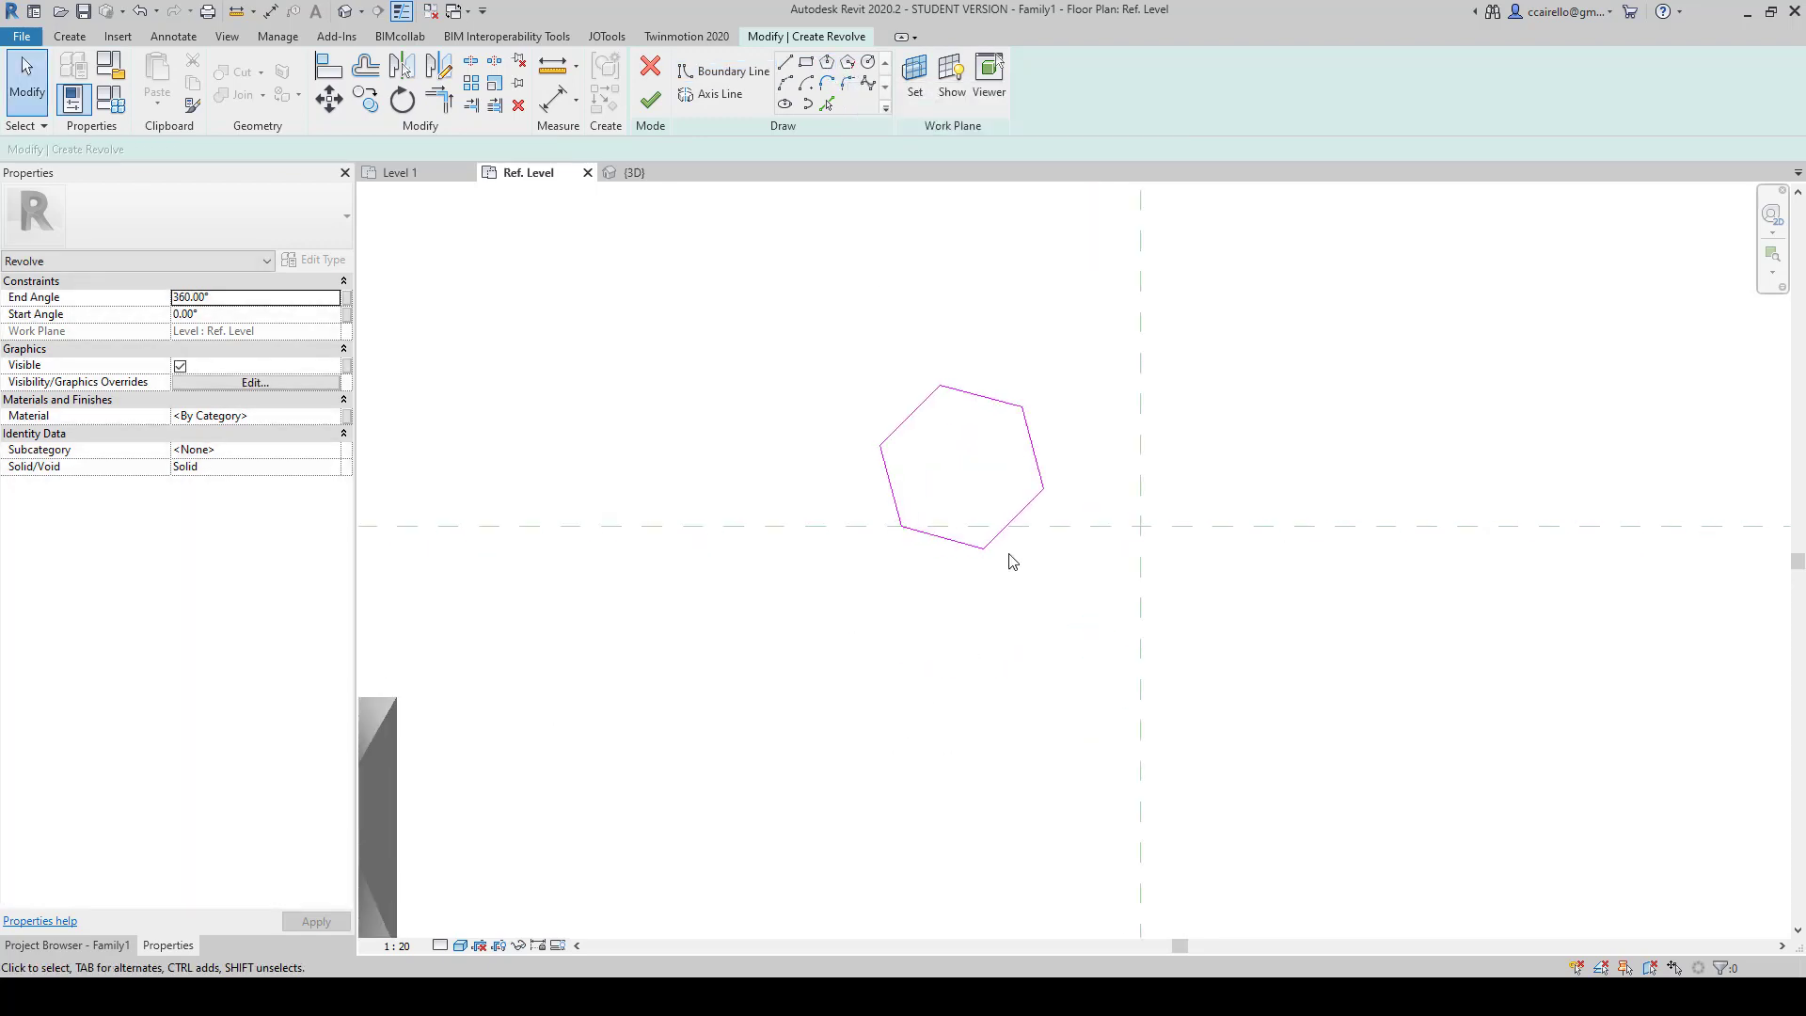
{"action": "middle_click_drag", "start_coordinate": [1012, 561], "coordinate": [911, 548]}
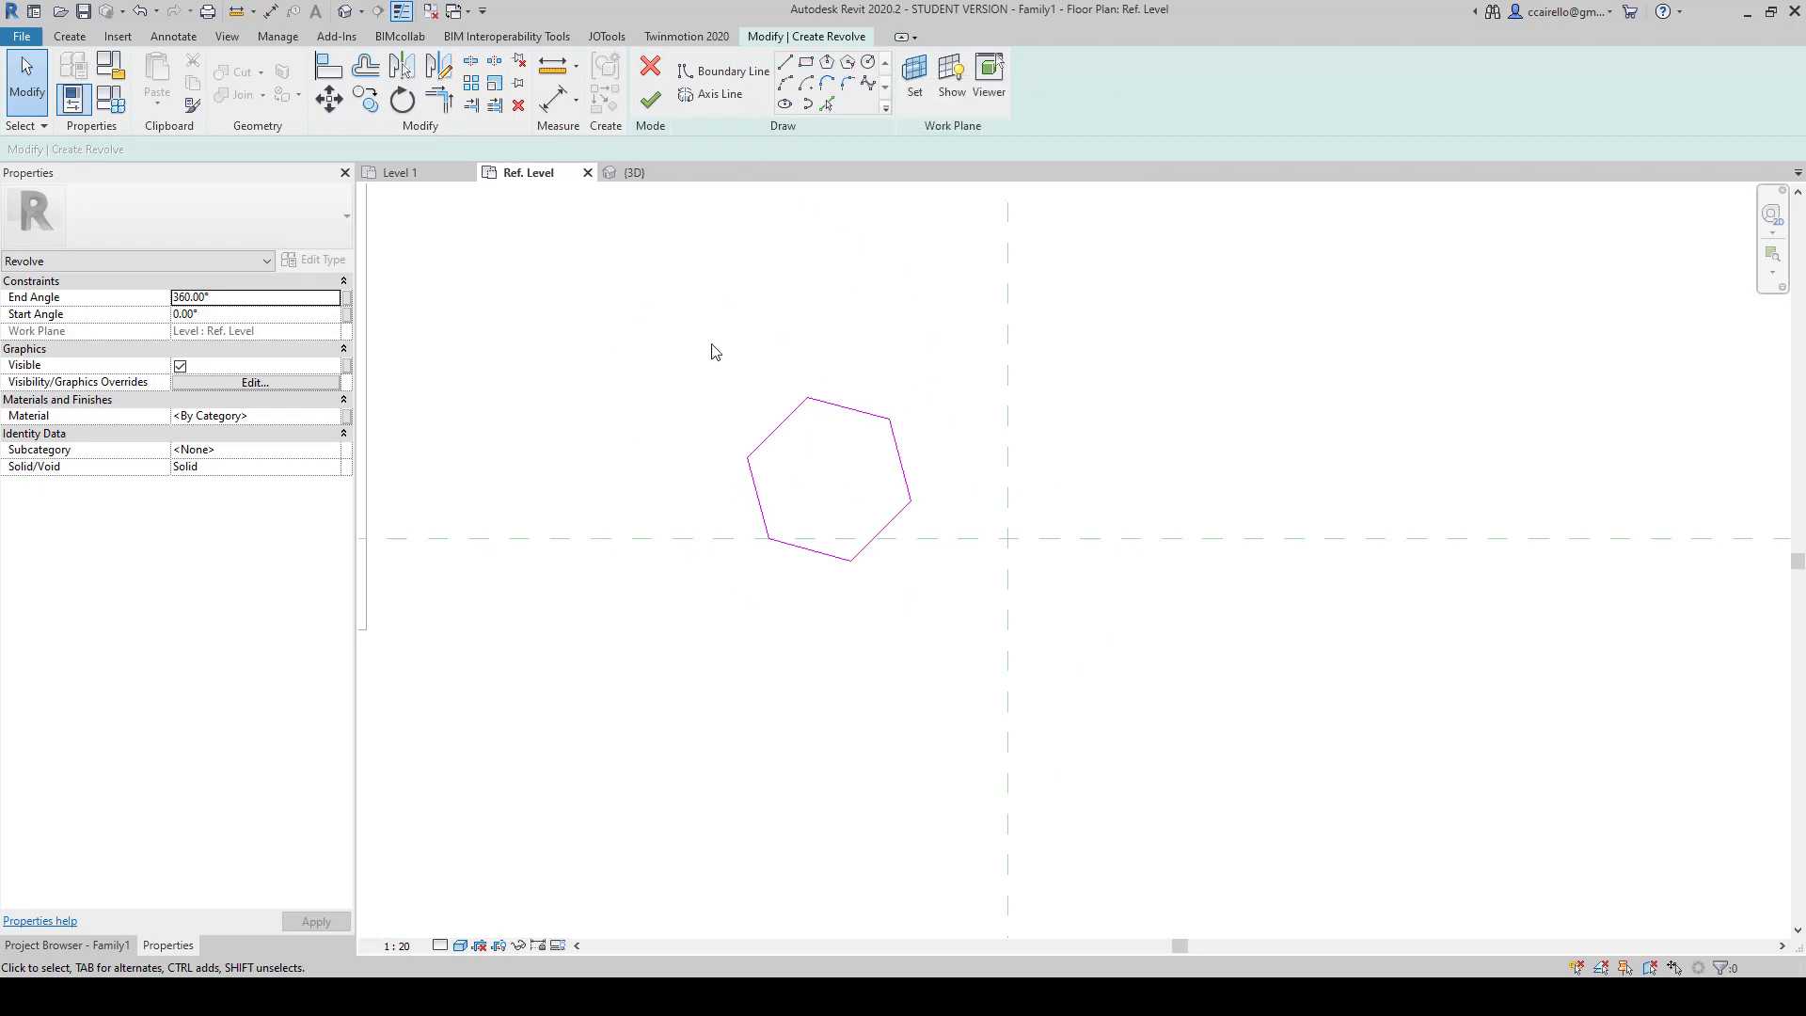
{"action": "scroll", "coordinate": [709, 351], "scroll_direction": "down", "scroll_amount": 1}
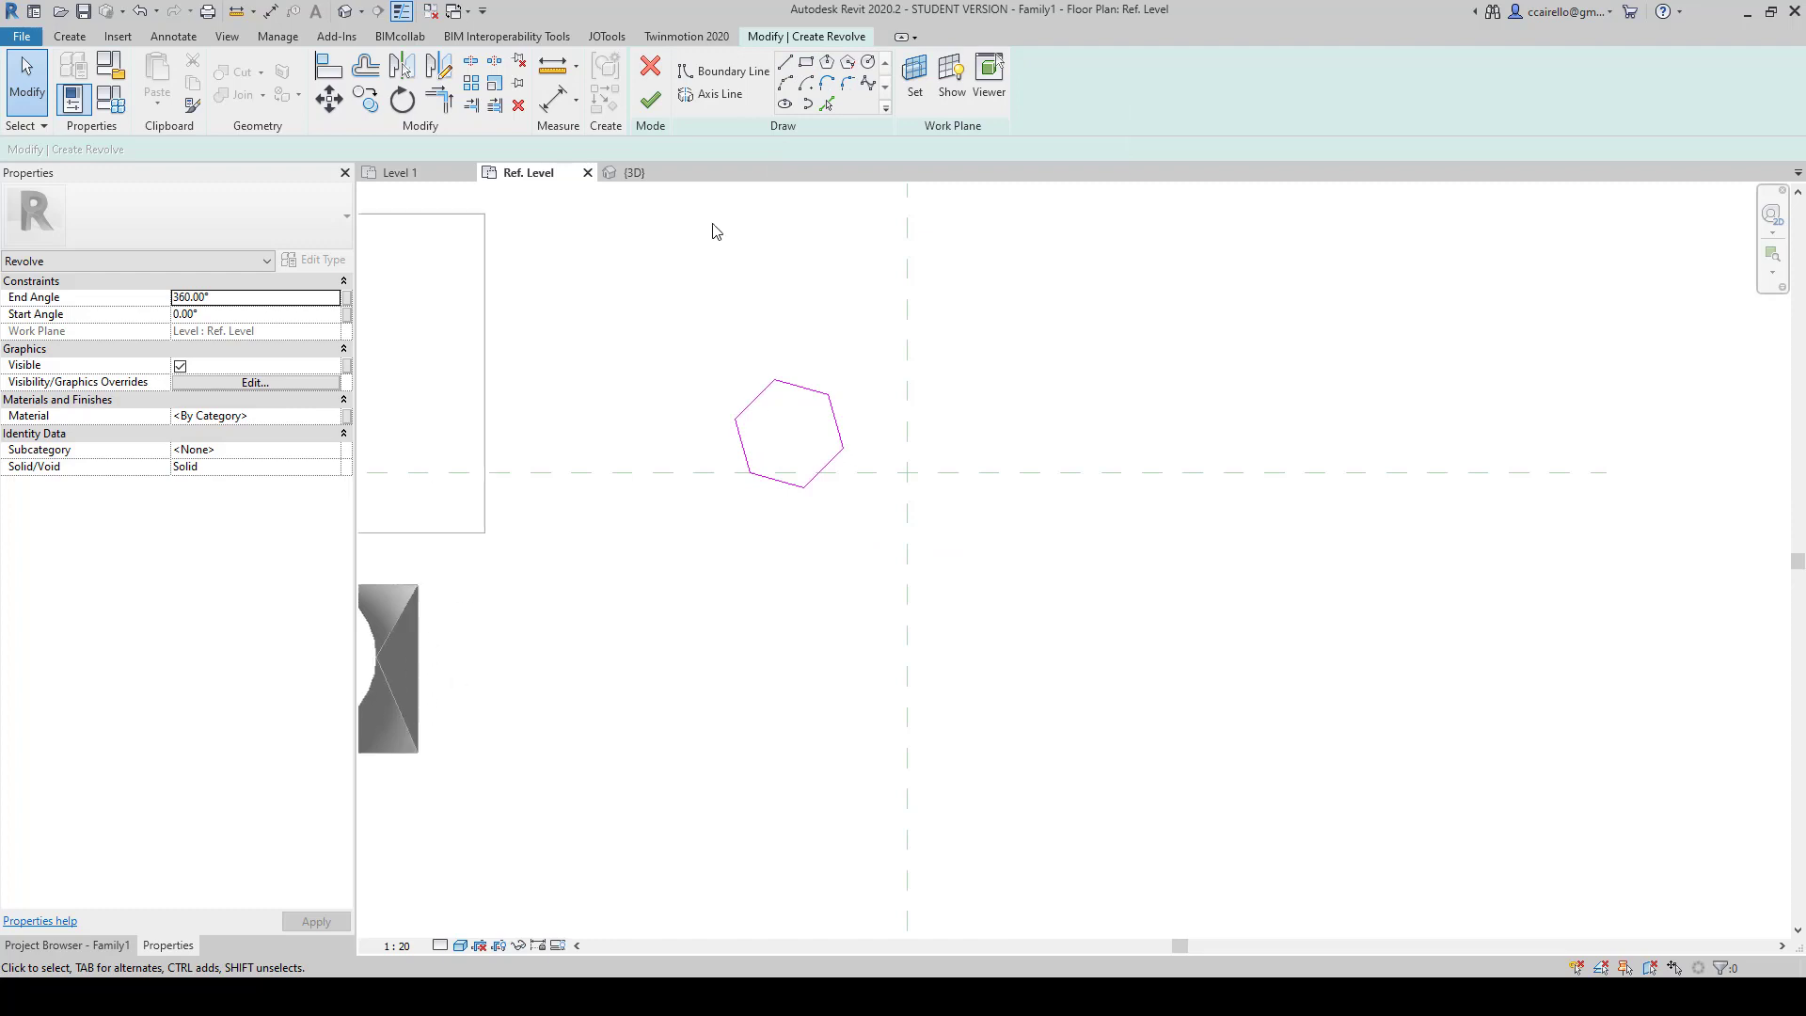
Step: Add a rectangle below the hexagon and a small circle above it as further boundaries of the revolve
{"action": "left_click", "coordinate": [806, 62]}
{"action": "left_click", "coordinate": [713, 543]}
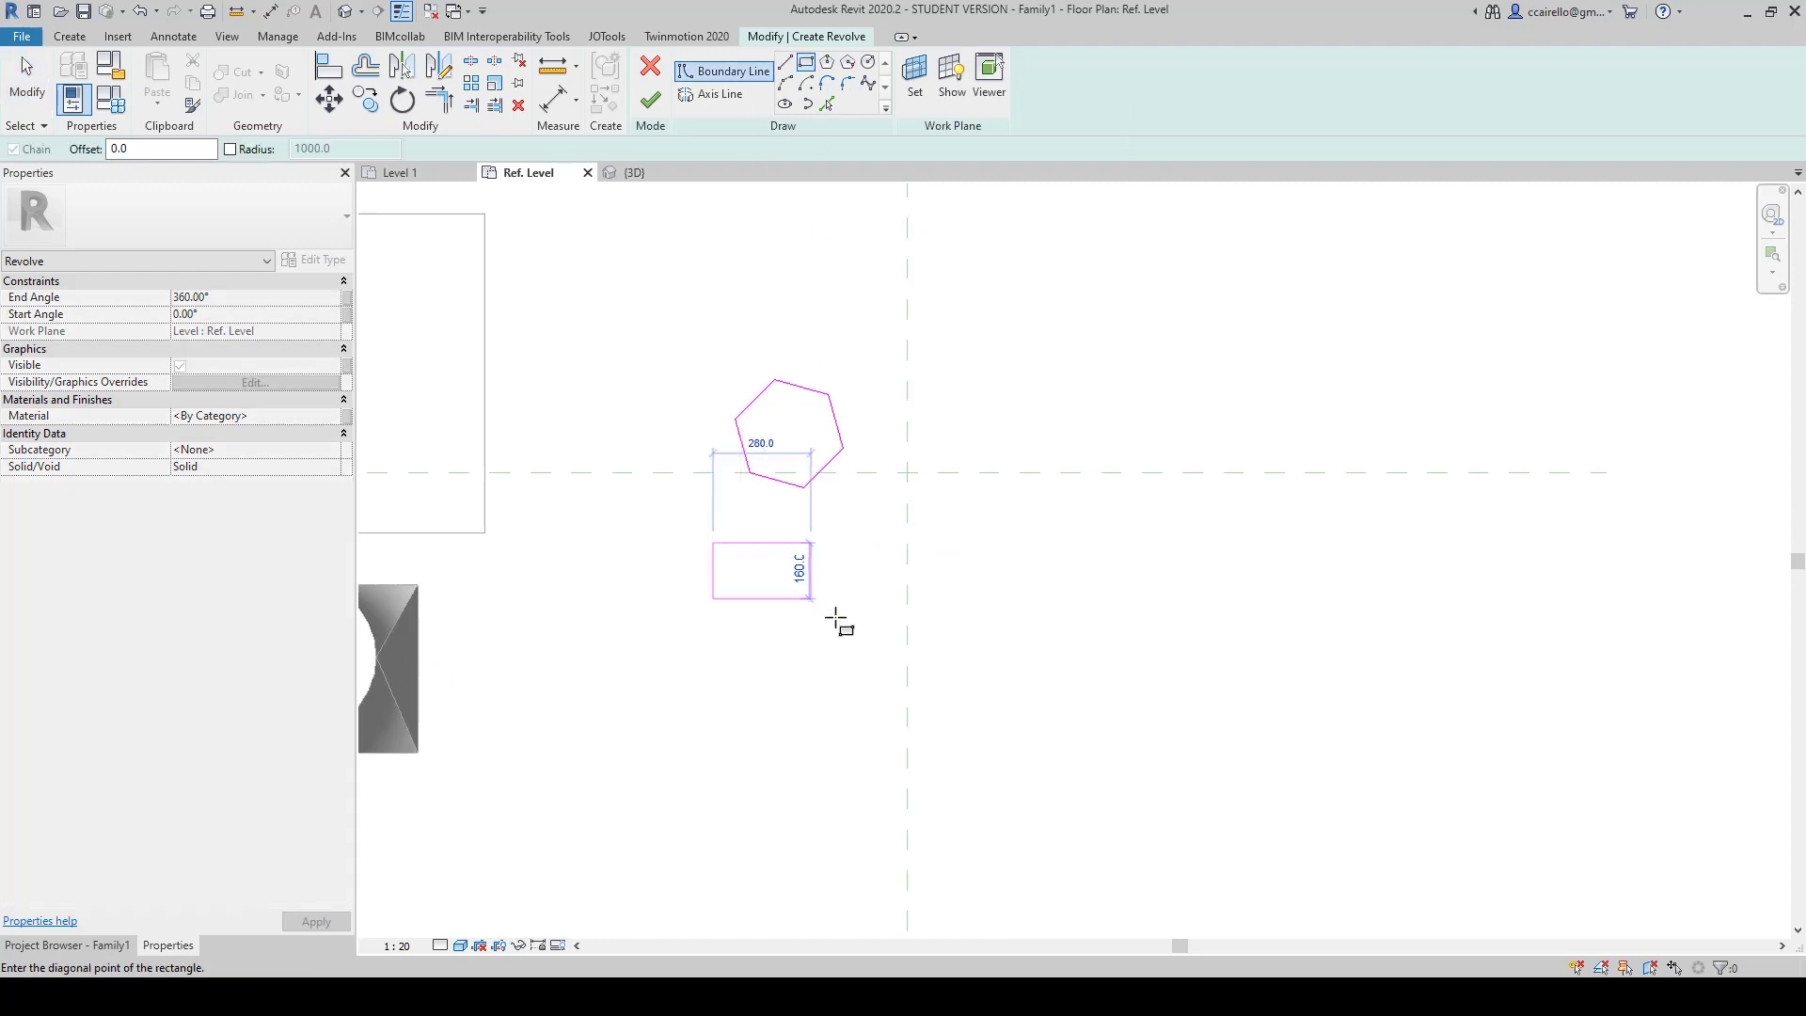
{"action": "left_click", "coordinate": [860, 627]}
{"action": "left_click", "coordinate": [867, 62]}
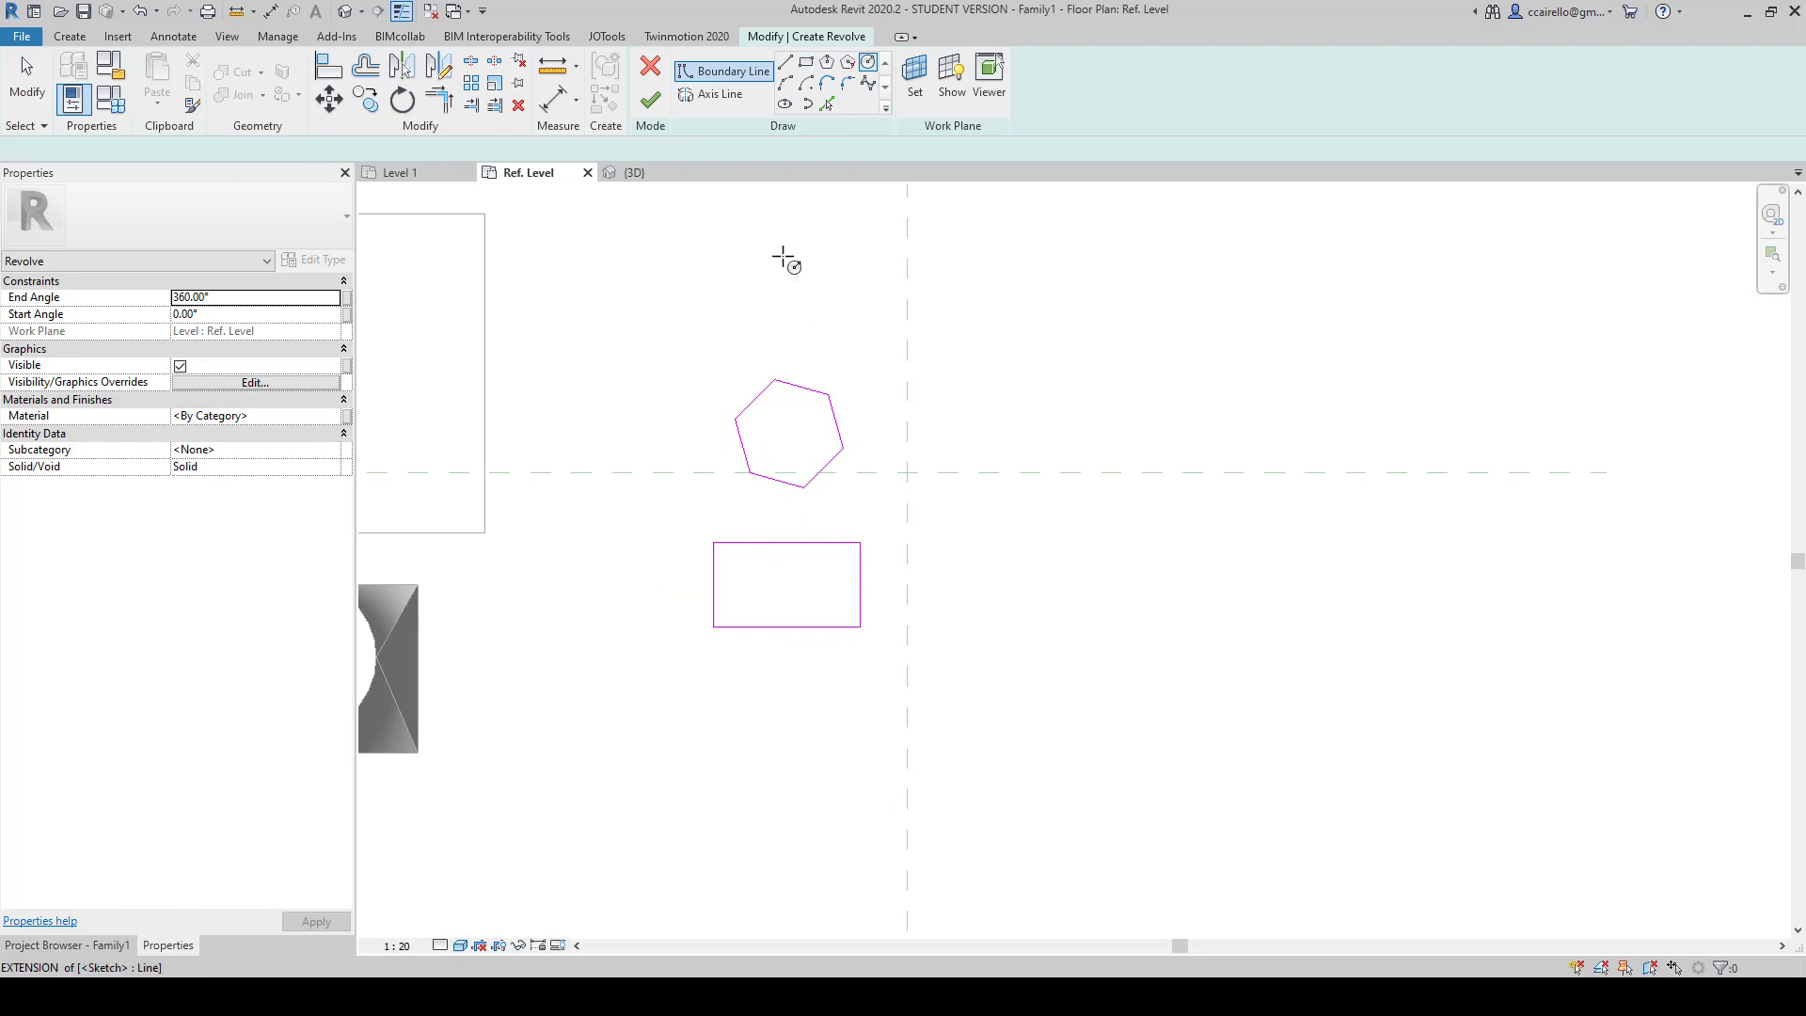
{"action": "left_click", "coordinate": [783, 259]}
{"action": "left_click", "coordinate": [781, 295]}
{"action": "scroll", "coordinate": [943, 516], "scroll_direction": "down", "scroll_amount": 1}
{"action": "middle_click_drag", "start_coordinate": [943, 516], "coordinate": [922, 555]}
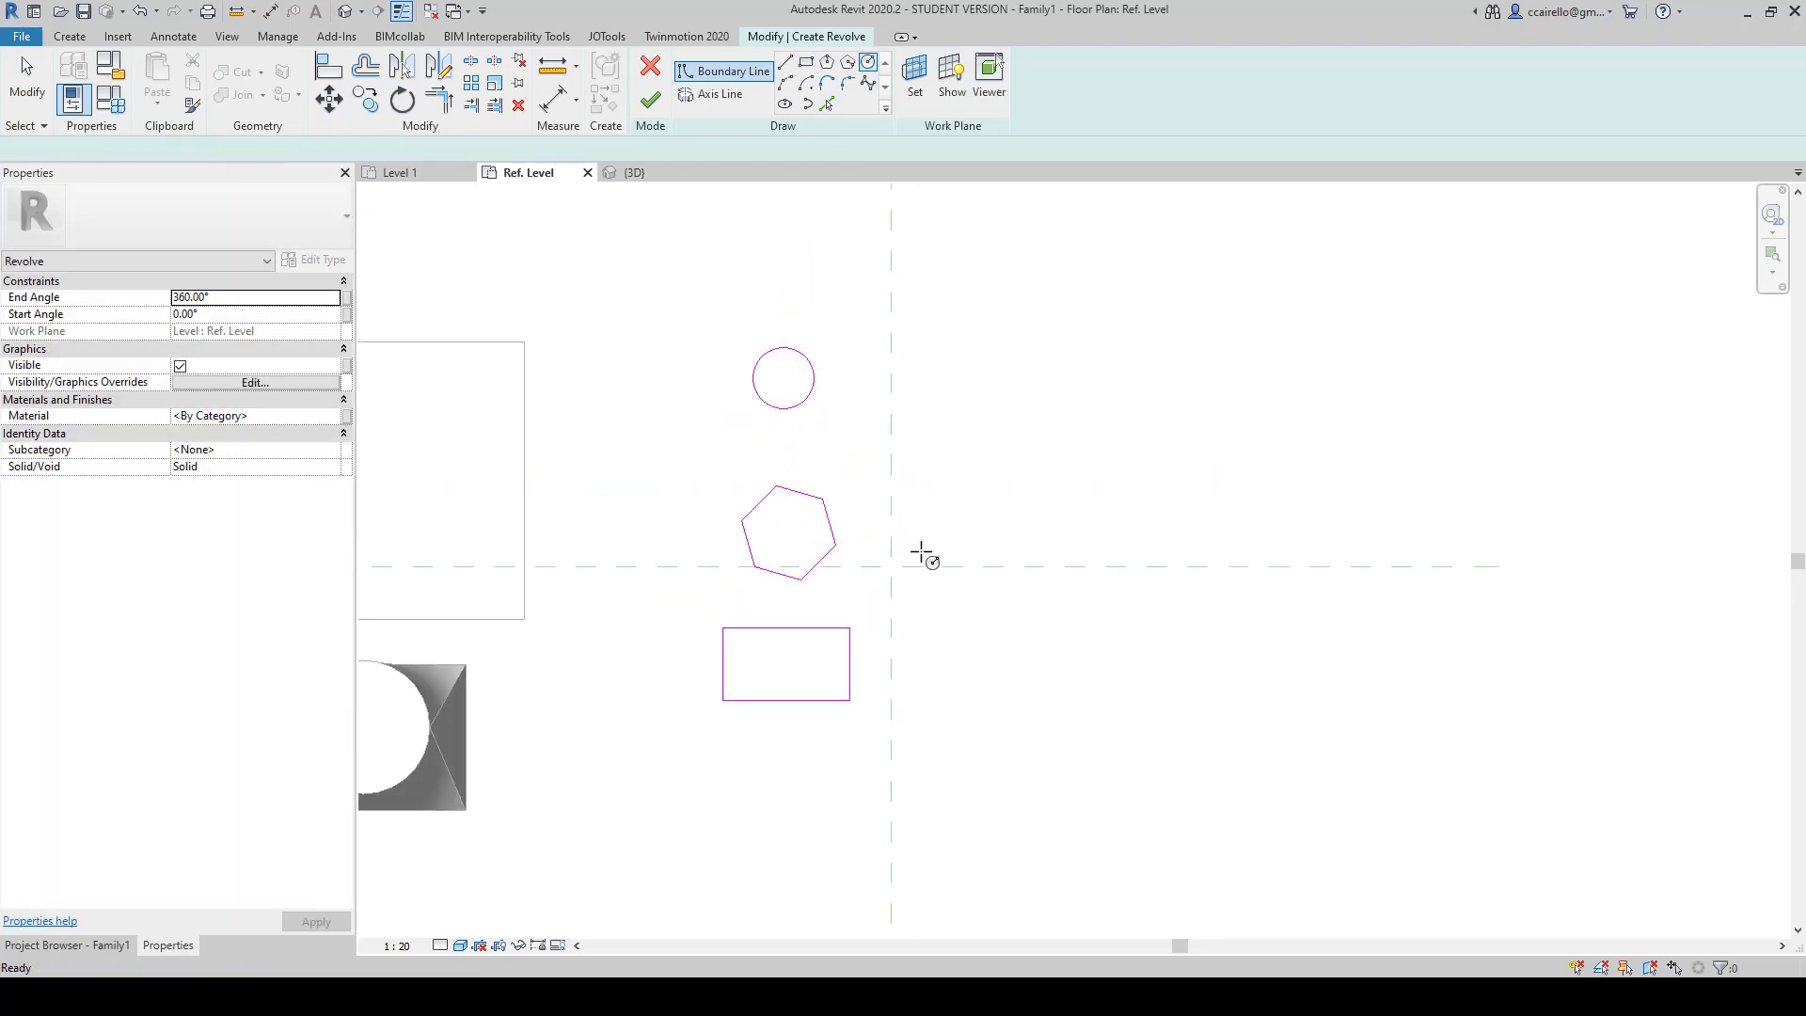
{"action": "key", "text": "Escape"}
{"action": "key", "text": "Escape"}
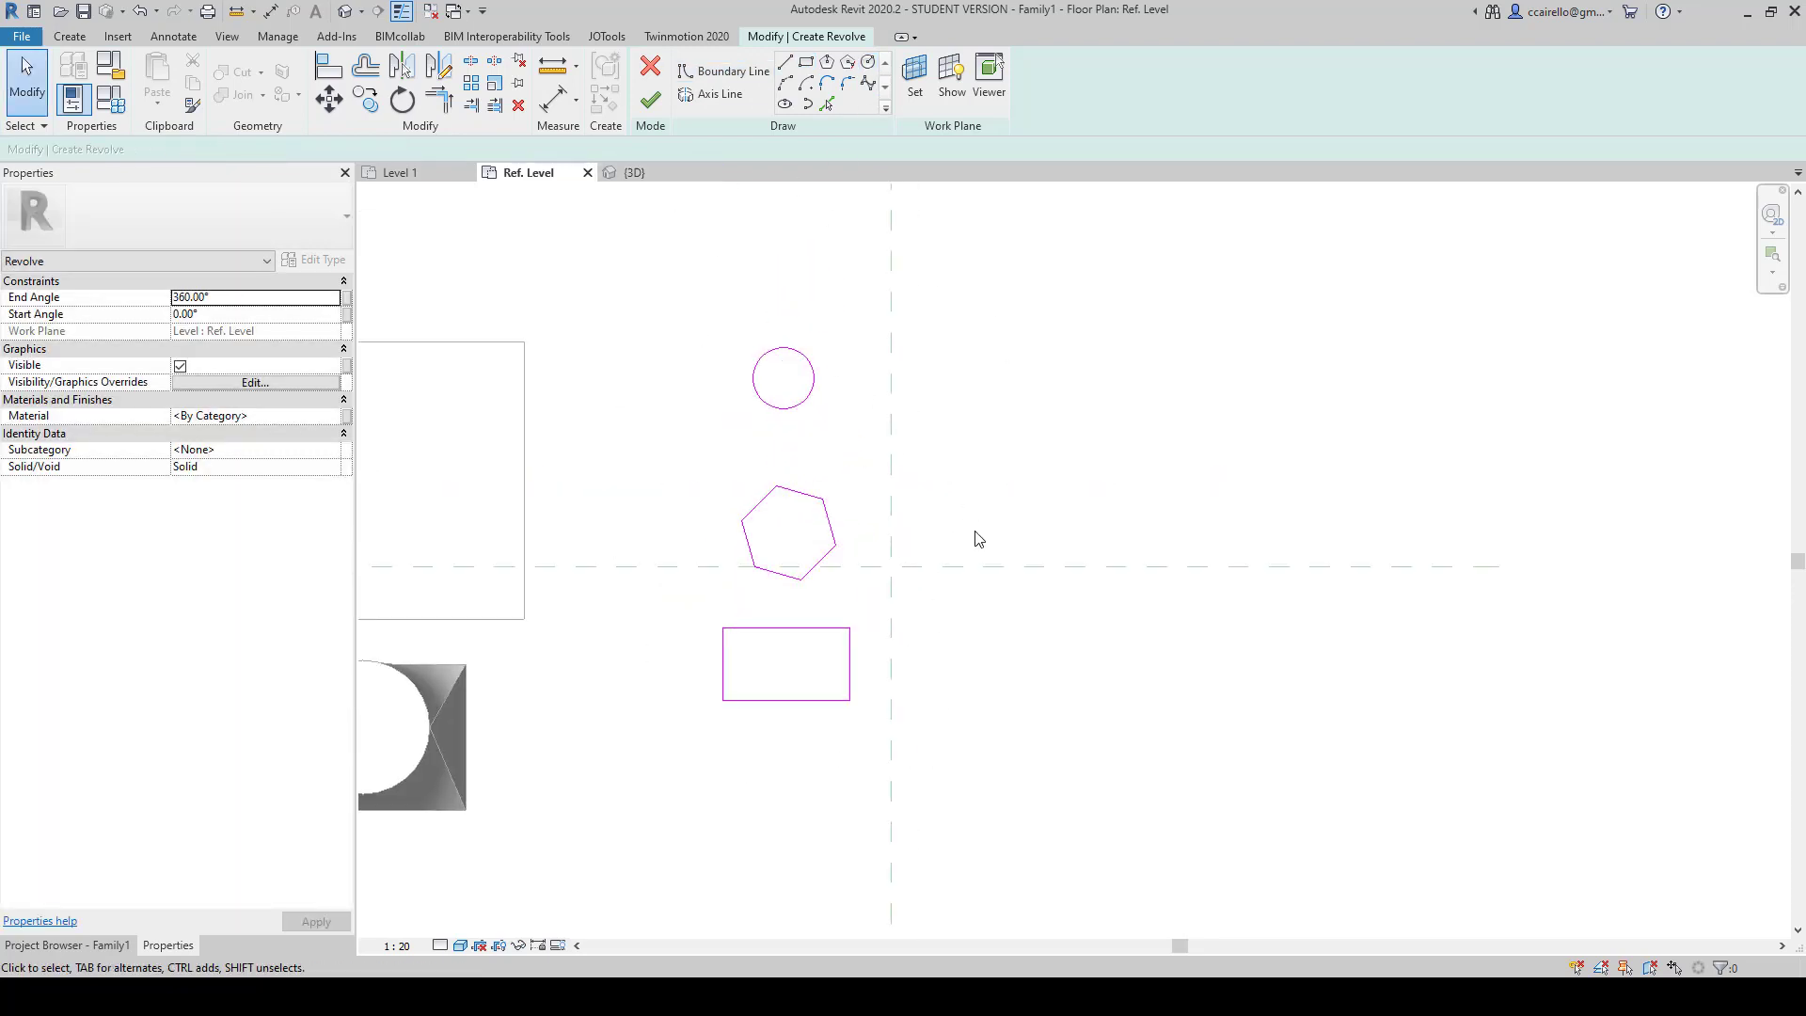
Step: Draw a slightly tilted axis line about 1732 mm long to the right of the three profiles and finish the revolve
{"action": "left_click", "coordinate": [711, 98]}
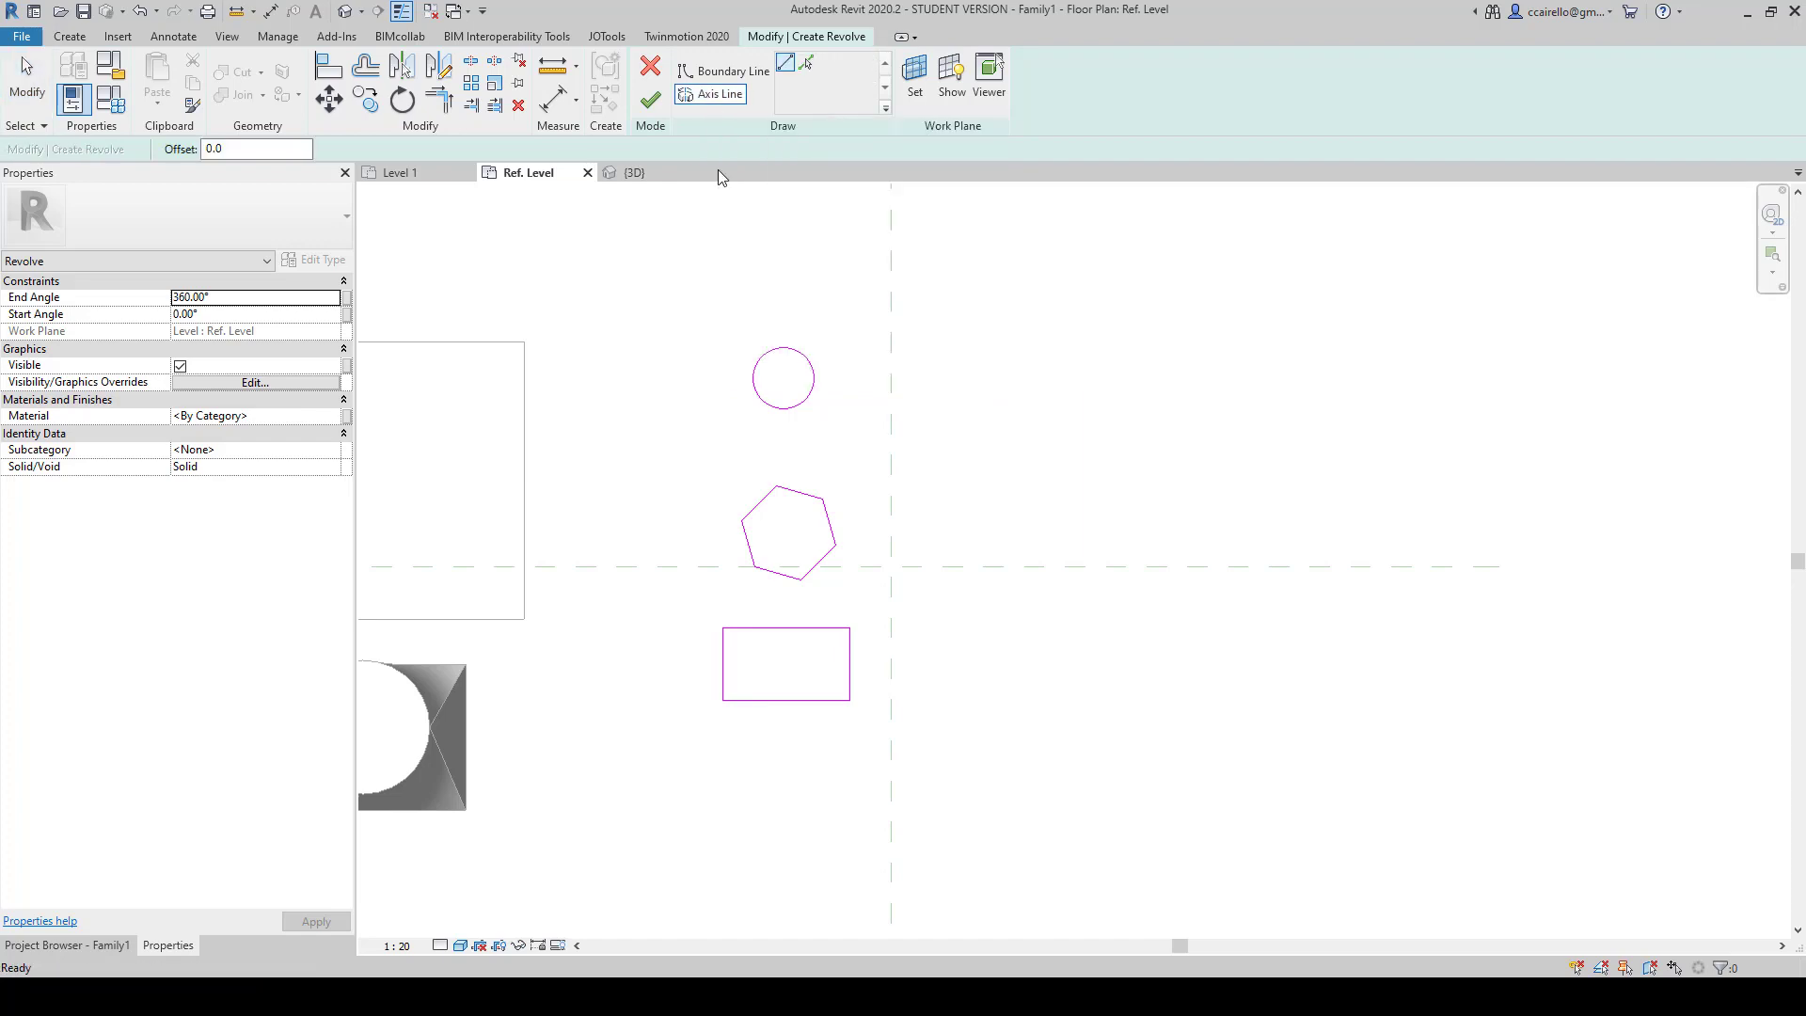
{"action": "left_click", "coordinate": [914, 310]}
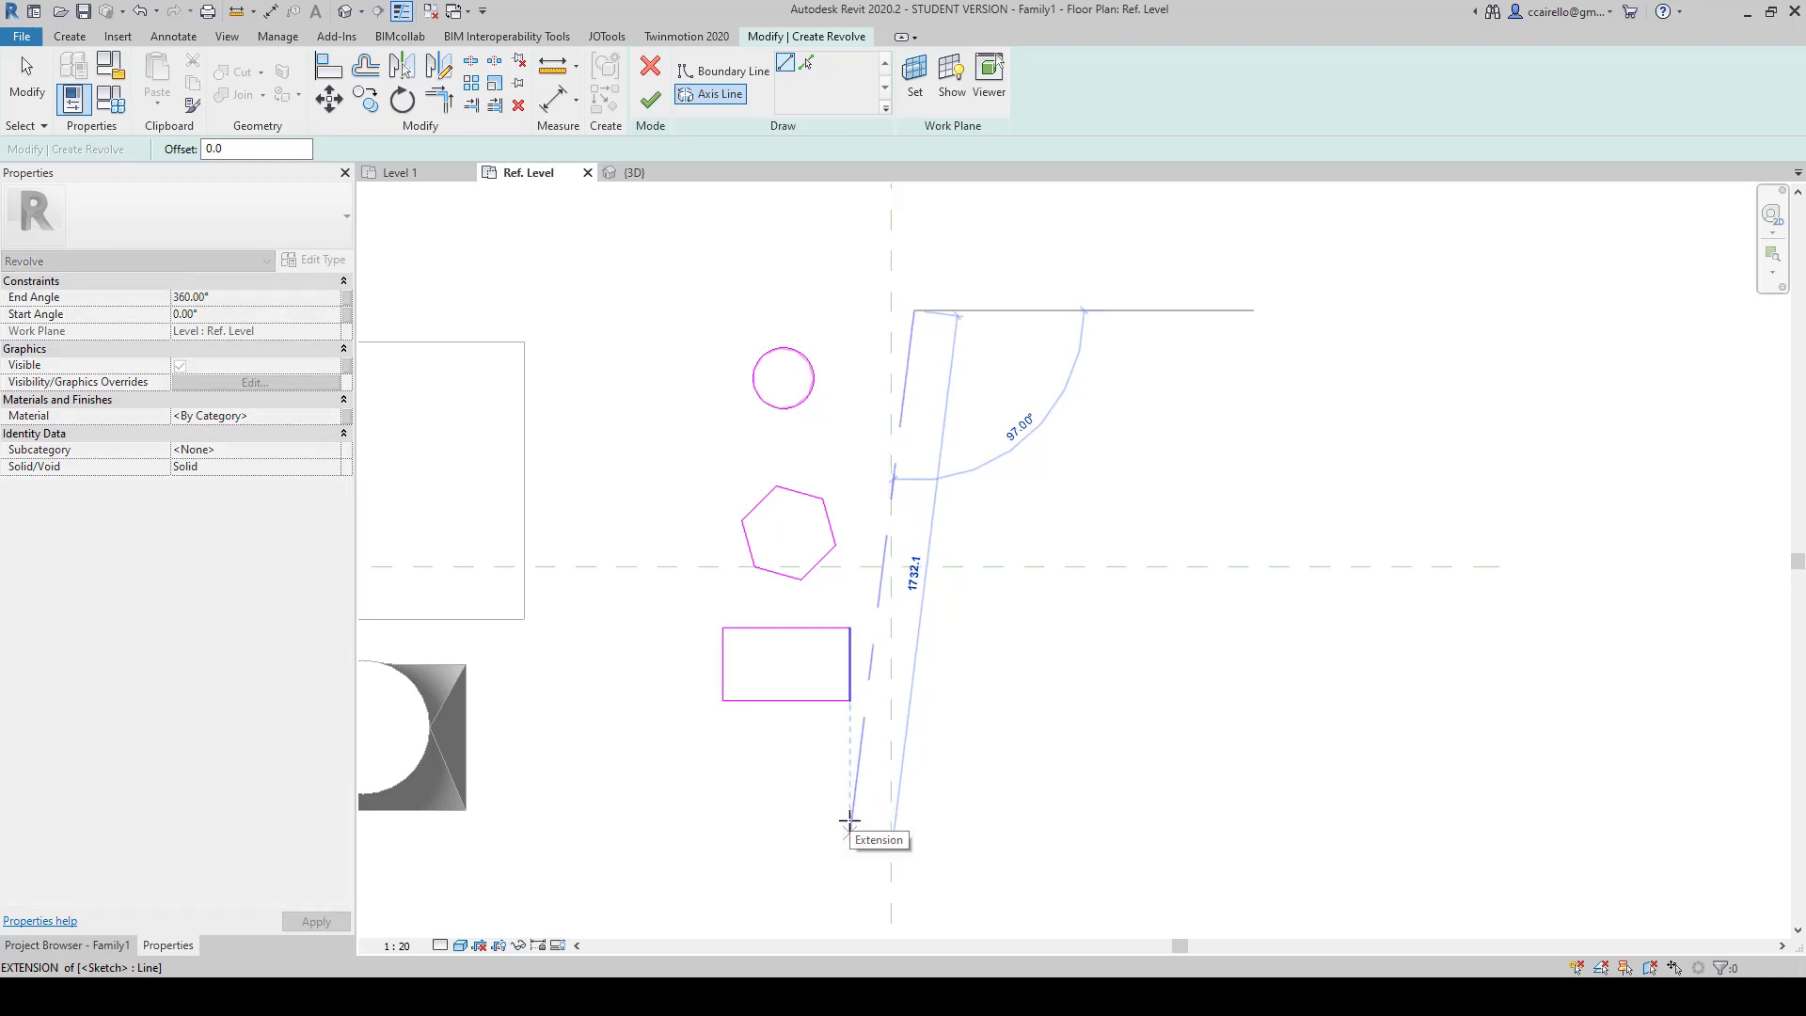
{"action": "left_click", "coordinate": [850, 824]}
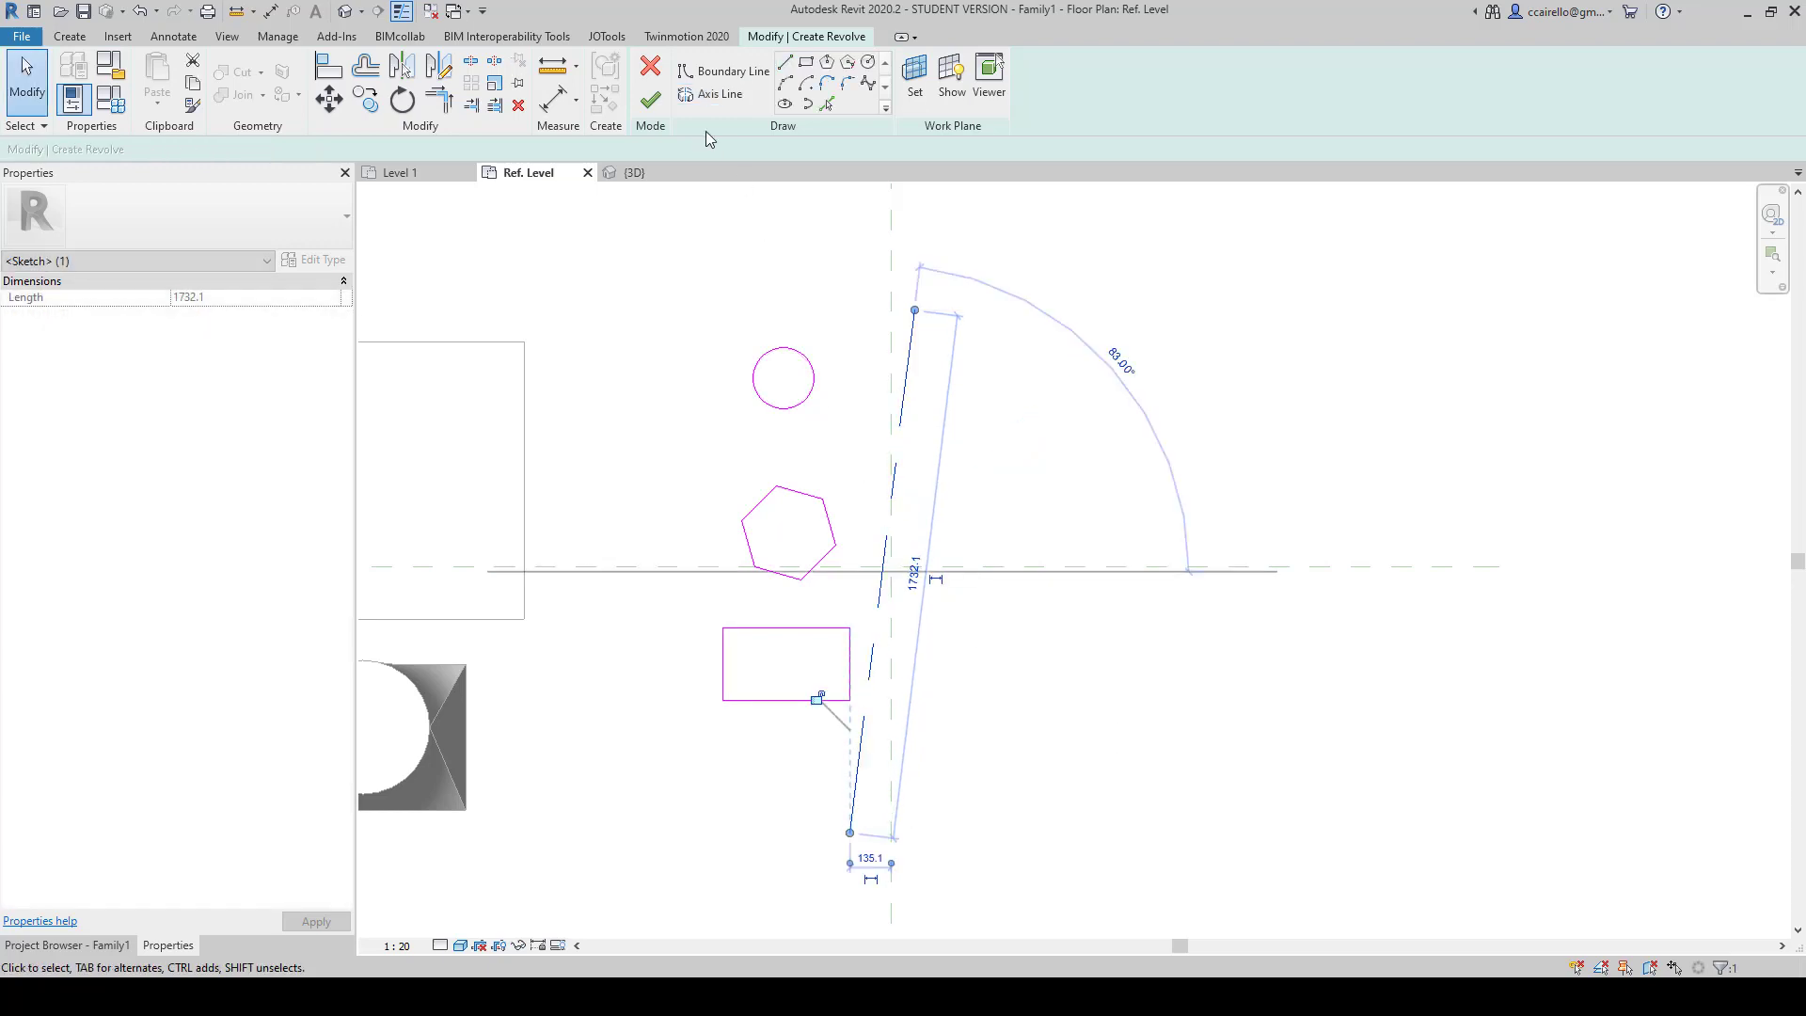
{"action": "left_click", "coordinate": [650, 100]}
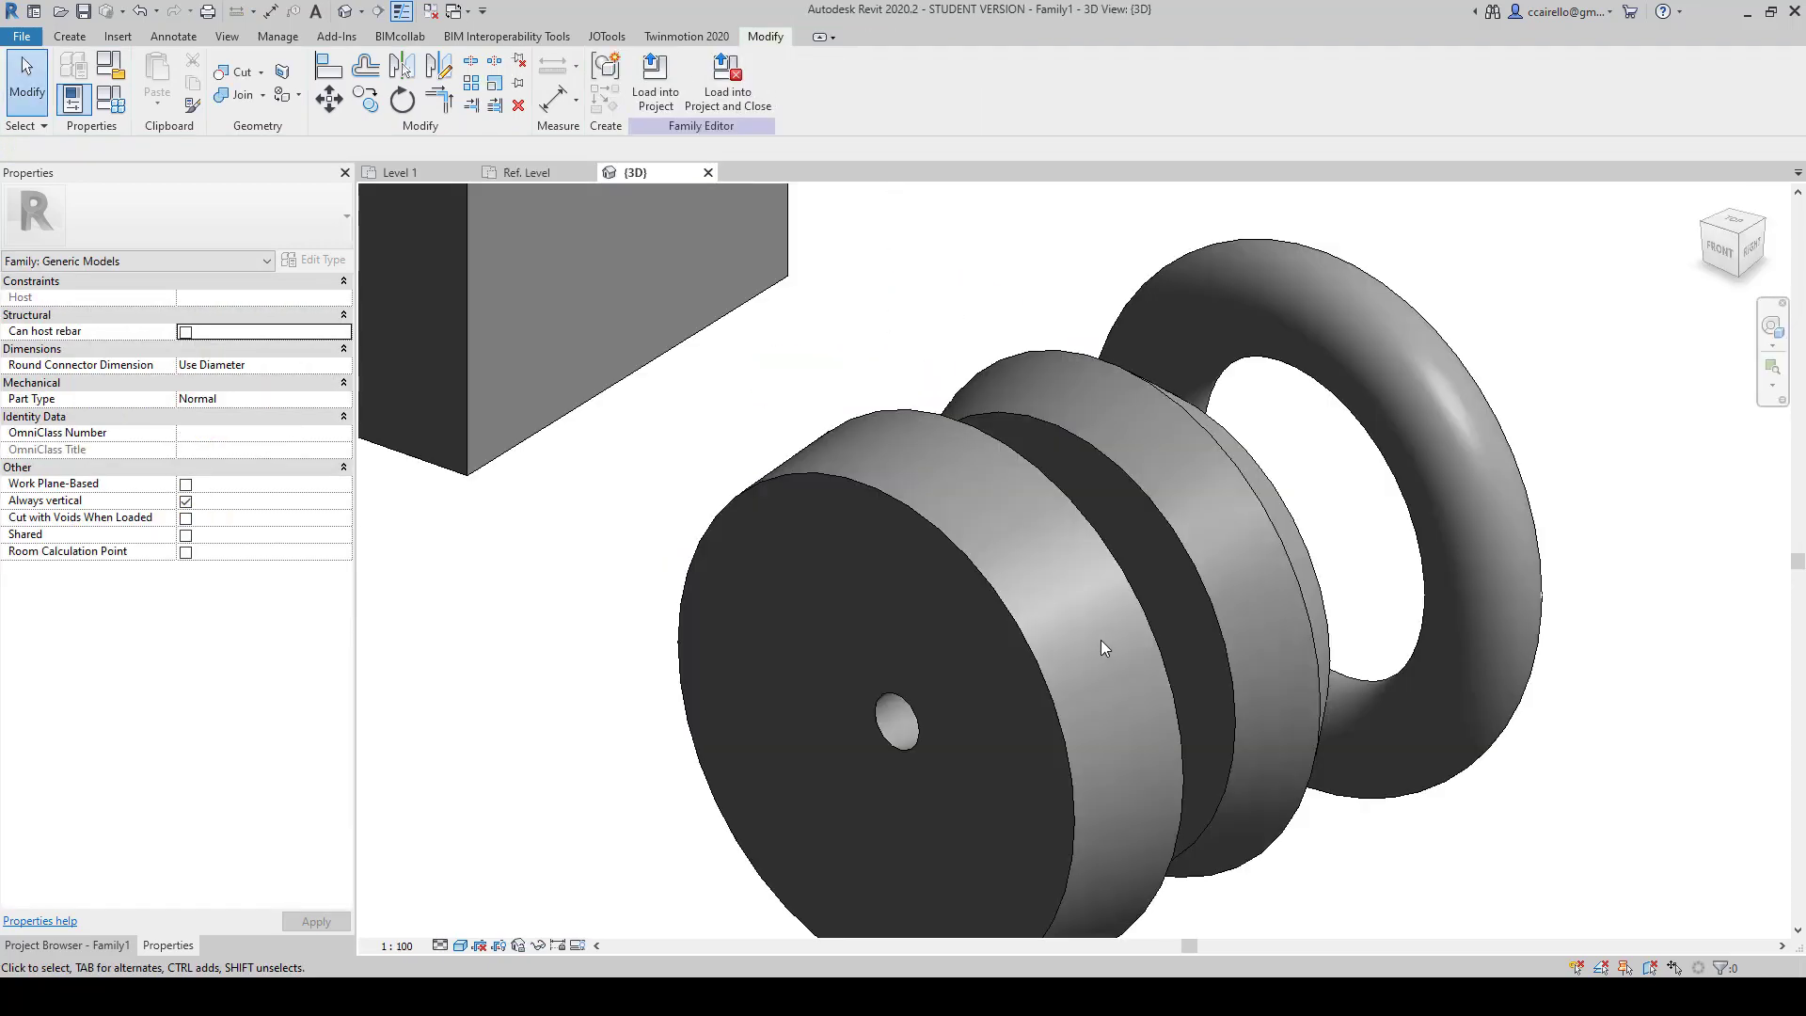
Step: Set the End Angle of the revolve with the three profiles to 45°
{"action": "scroll", "coordinate": [1100, 640], "scroll_direction": "down", "scroll_amount": 5}
{"action": "middle_click_drag", "start_coordinate": [1198, 656], "coordinate": [1163, 664], "text": "shift"}
{"action": "left_click", "coordinate": [1162, 664]}
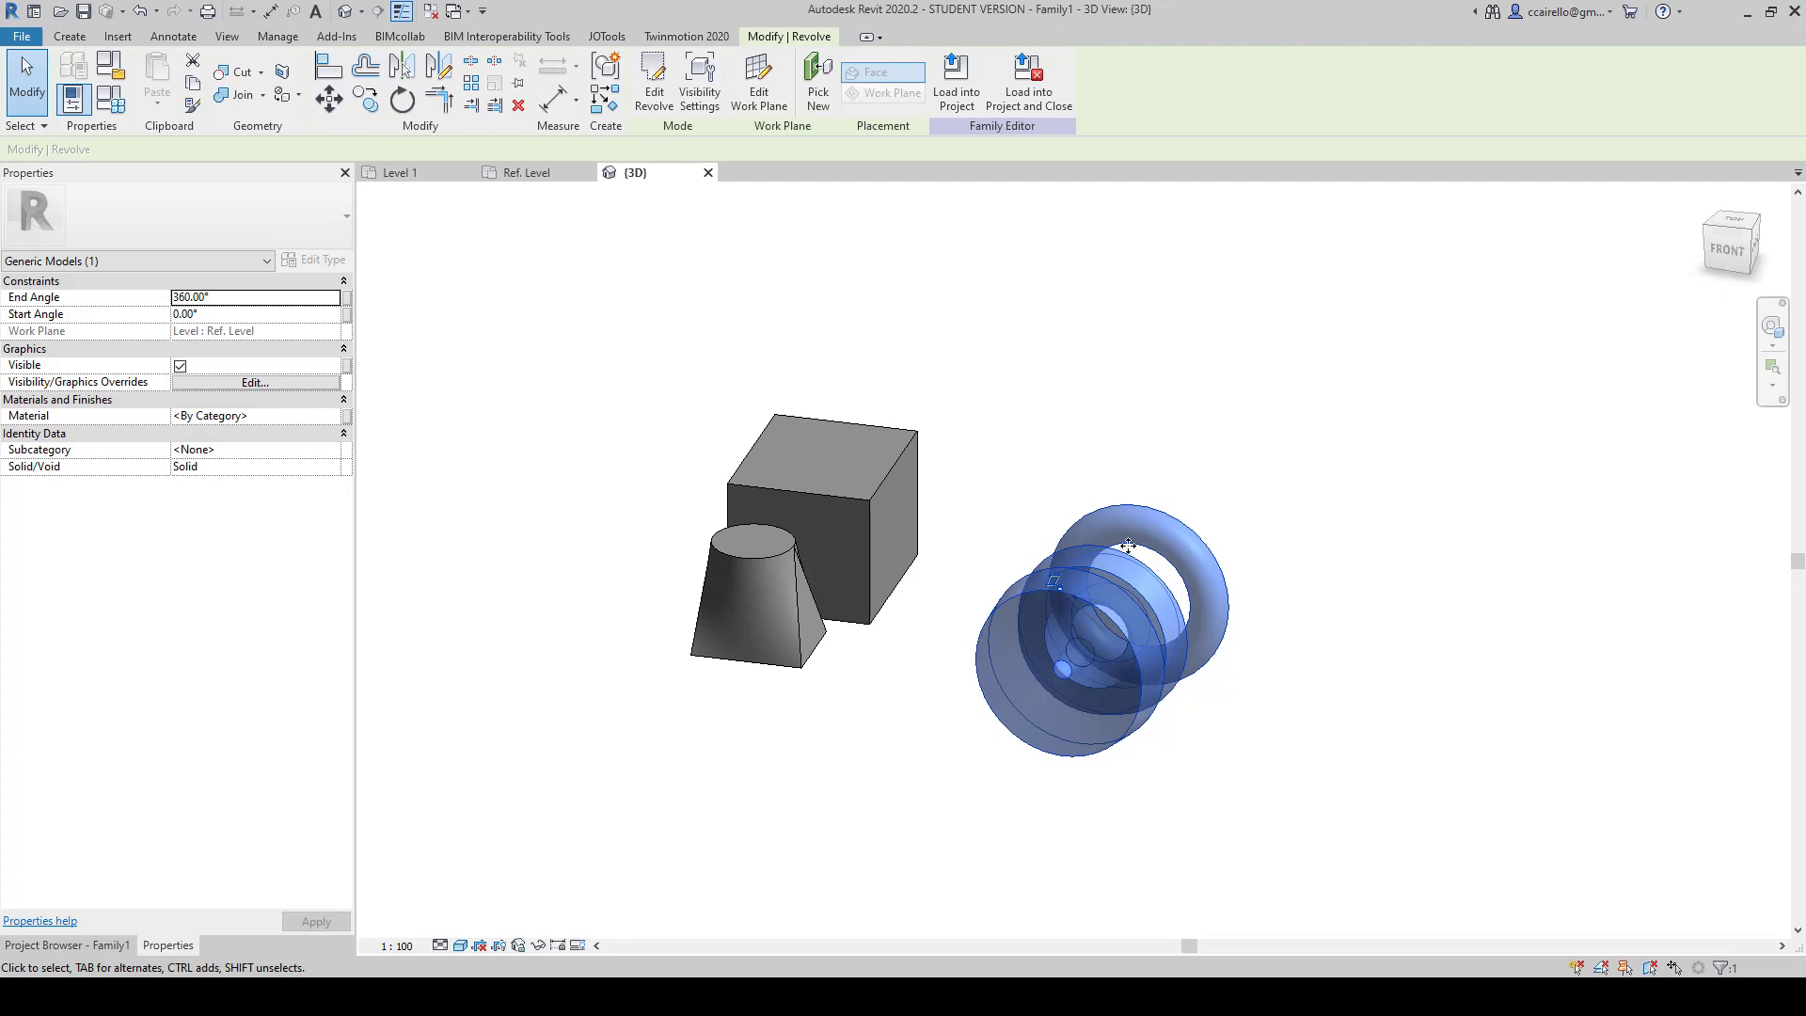
{"action": "scroll", "coordinate": [1079, 606], "scroll_direction": "up", "scroll_amount": 4}
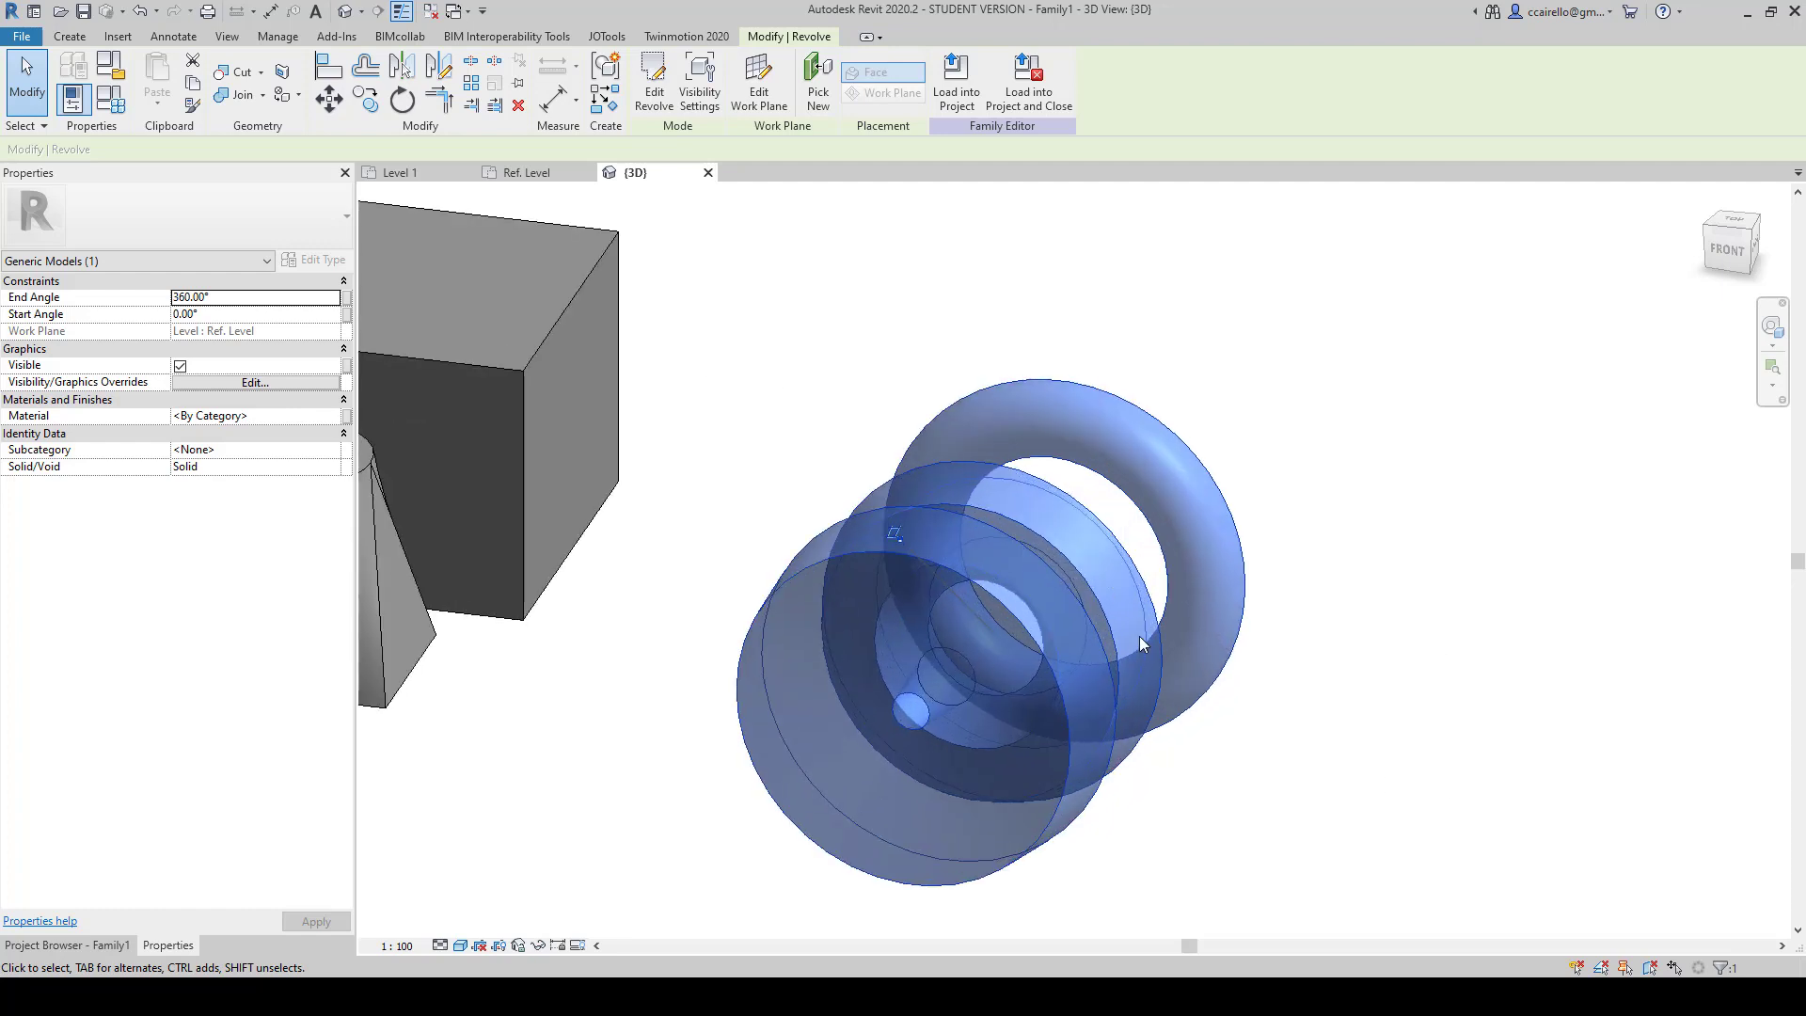
{"action": "left_click", "coordinate": [243, 300]}
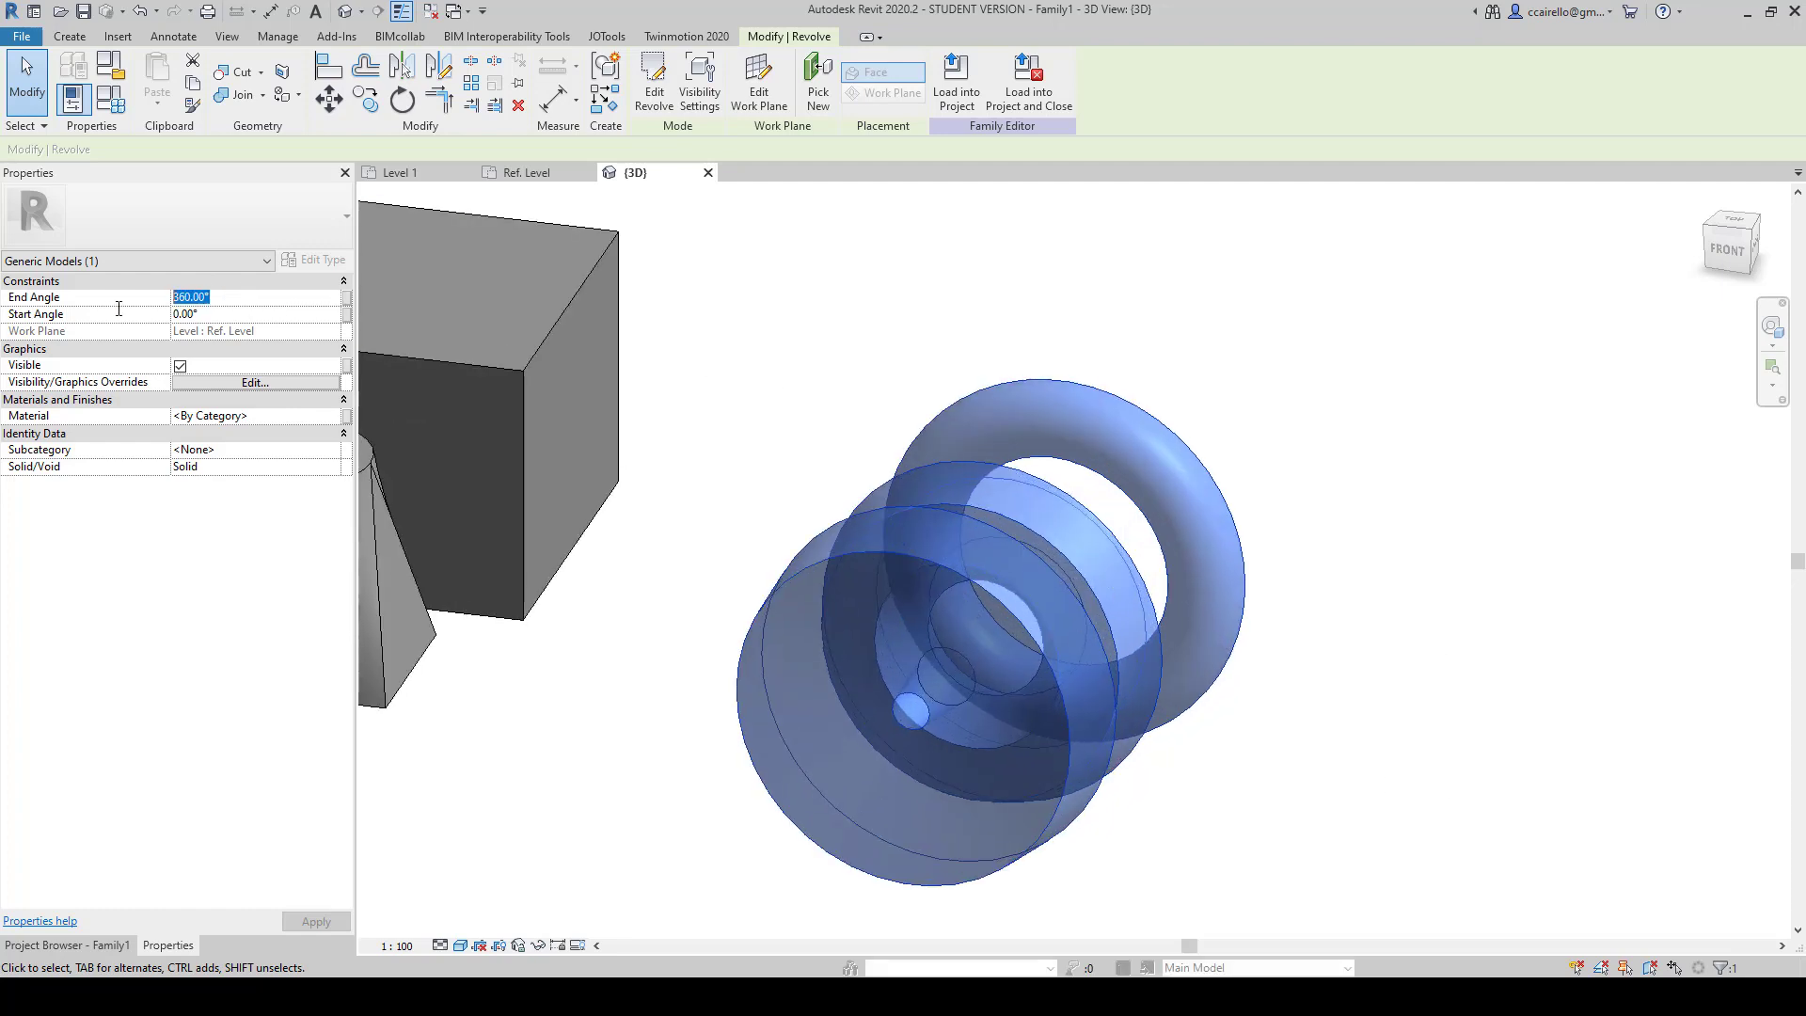
{"action": "key", "text": "ctrl+a"}
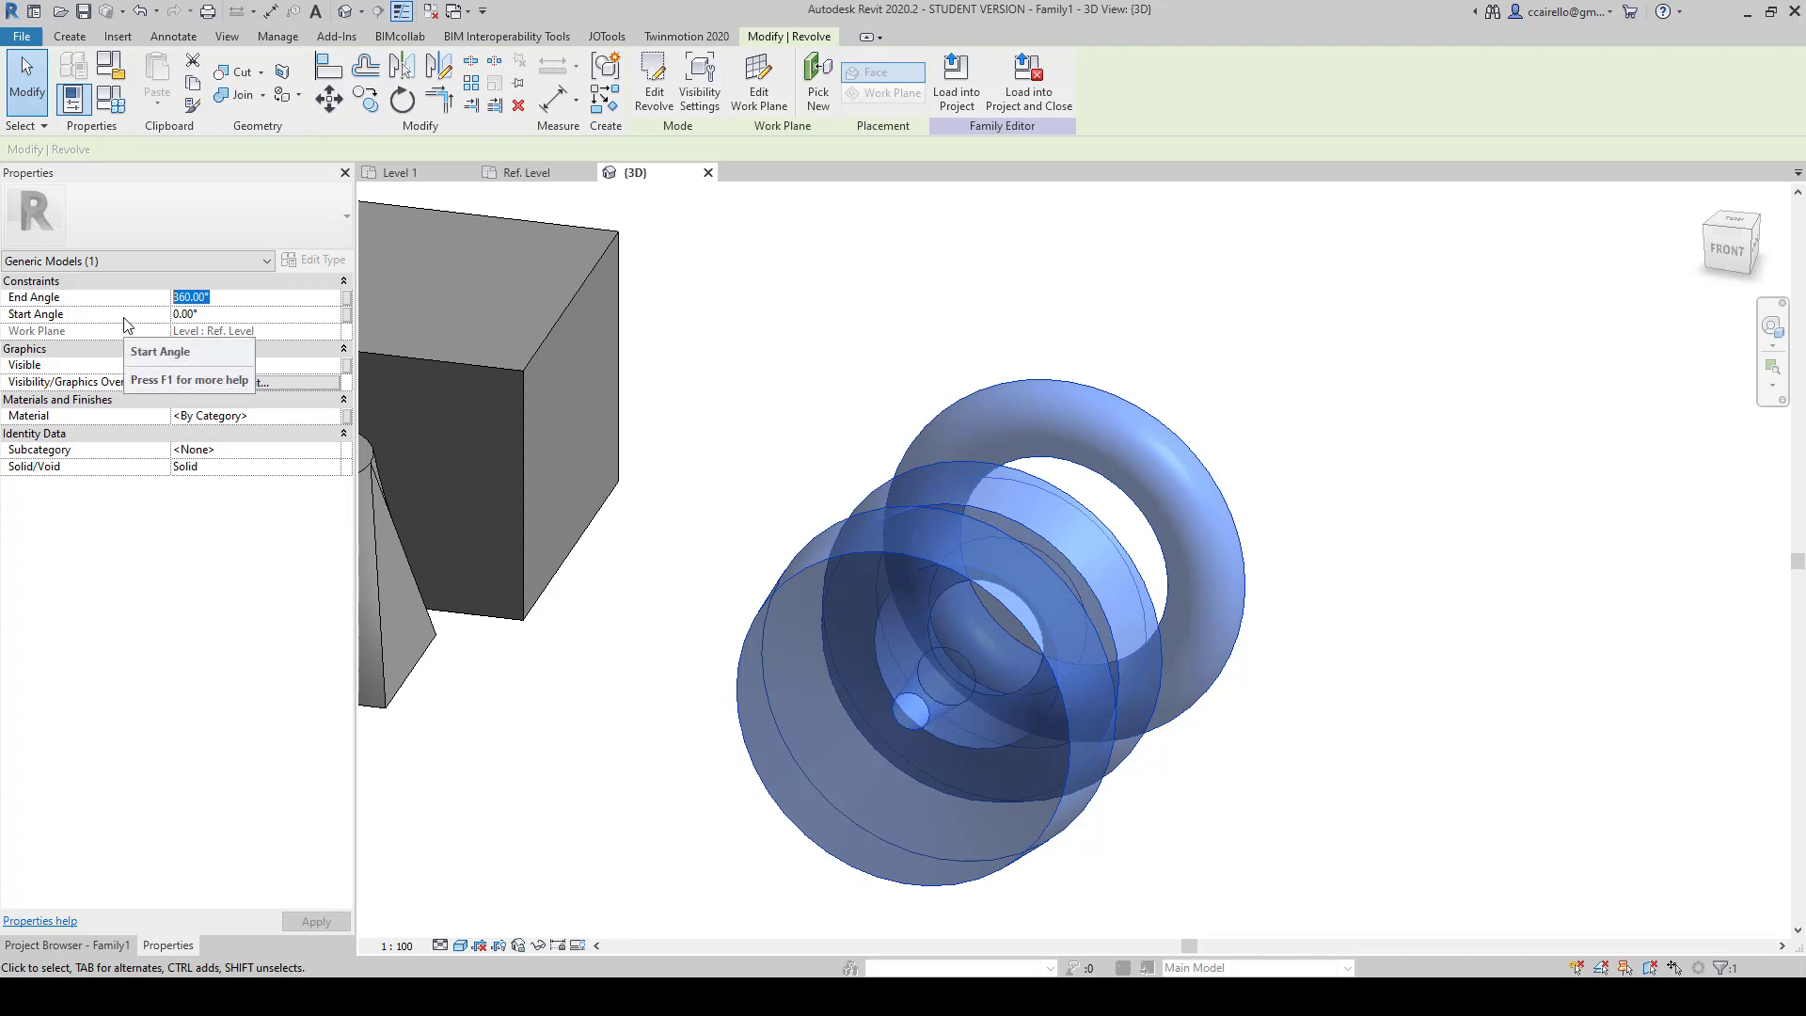
{"action": "type", "text": "45.00°"}
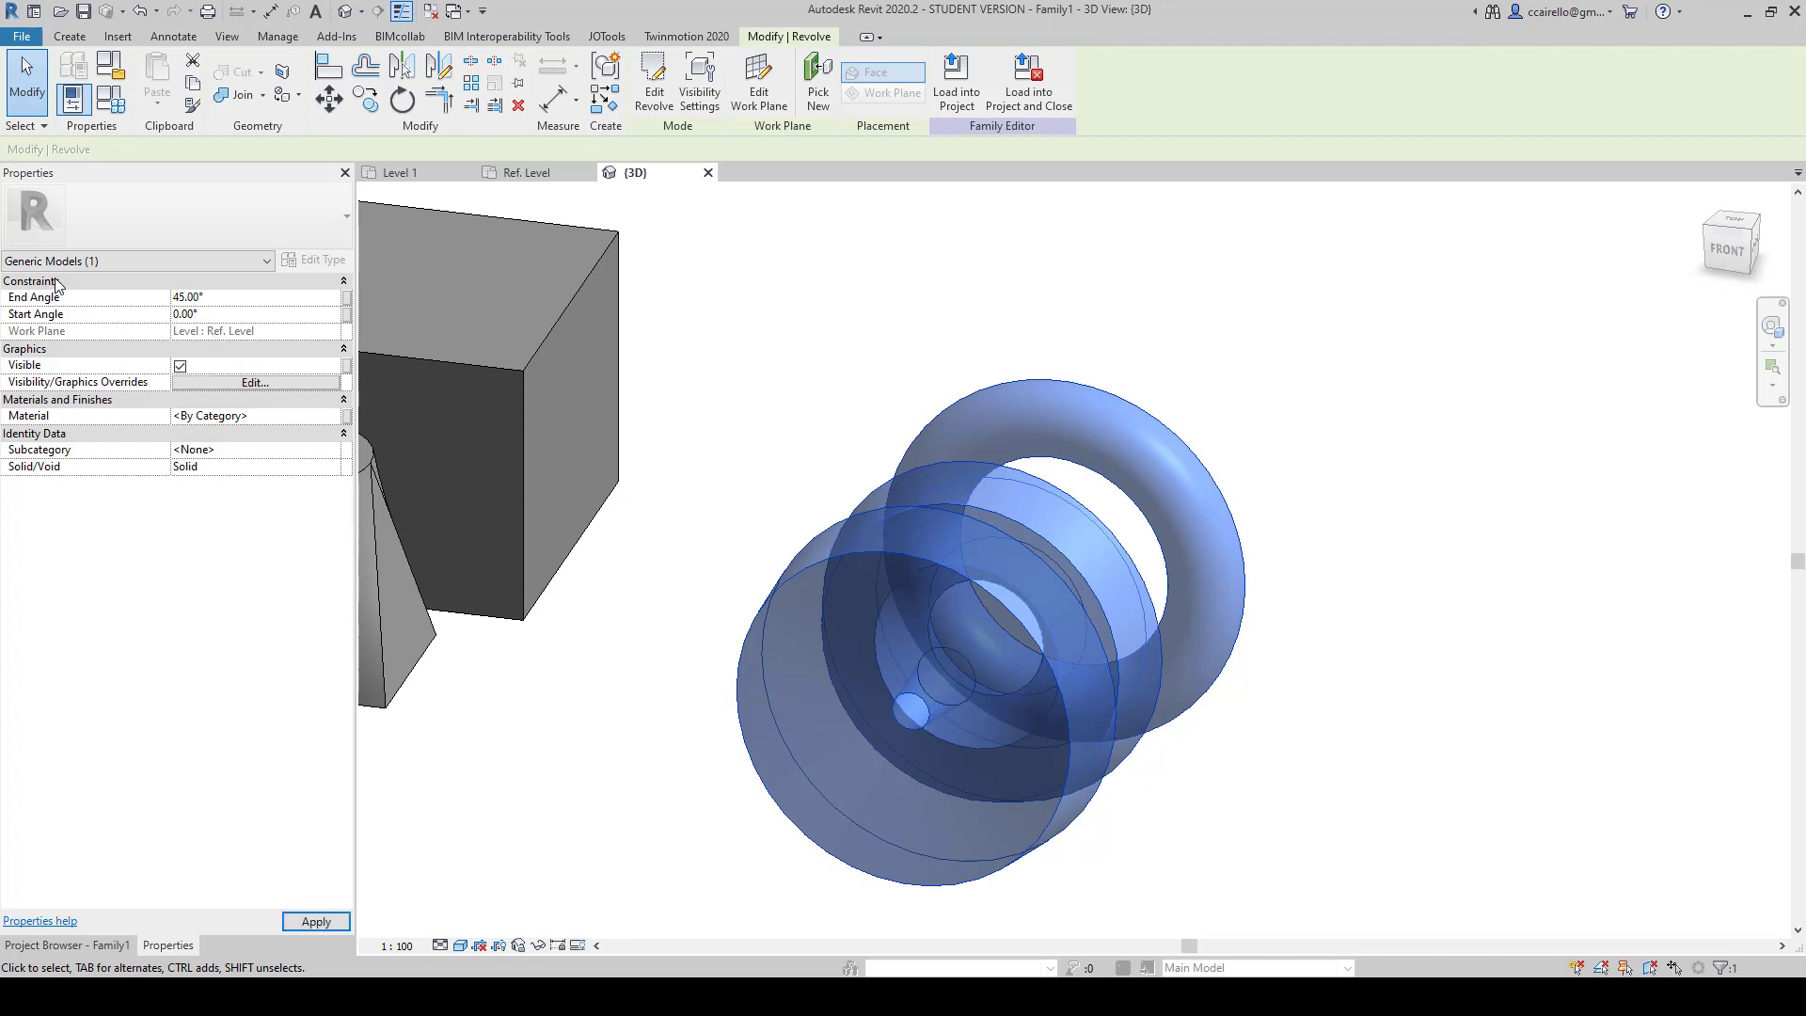
{"action": "left_click", "coordinate": [1101, 727]}
{"action": "scroll", "coordinate": [834, 765], "scroll_direction": "up", "scroll_amount": 3}
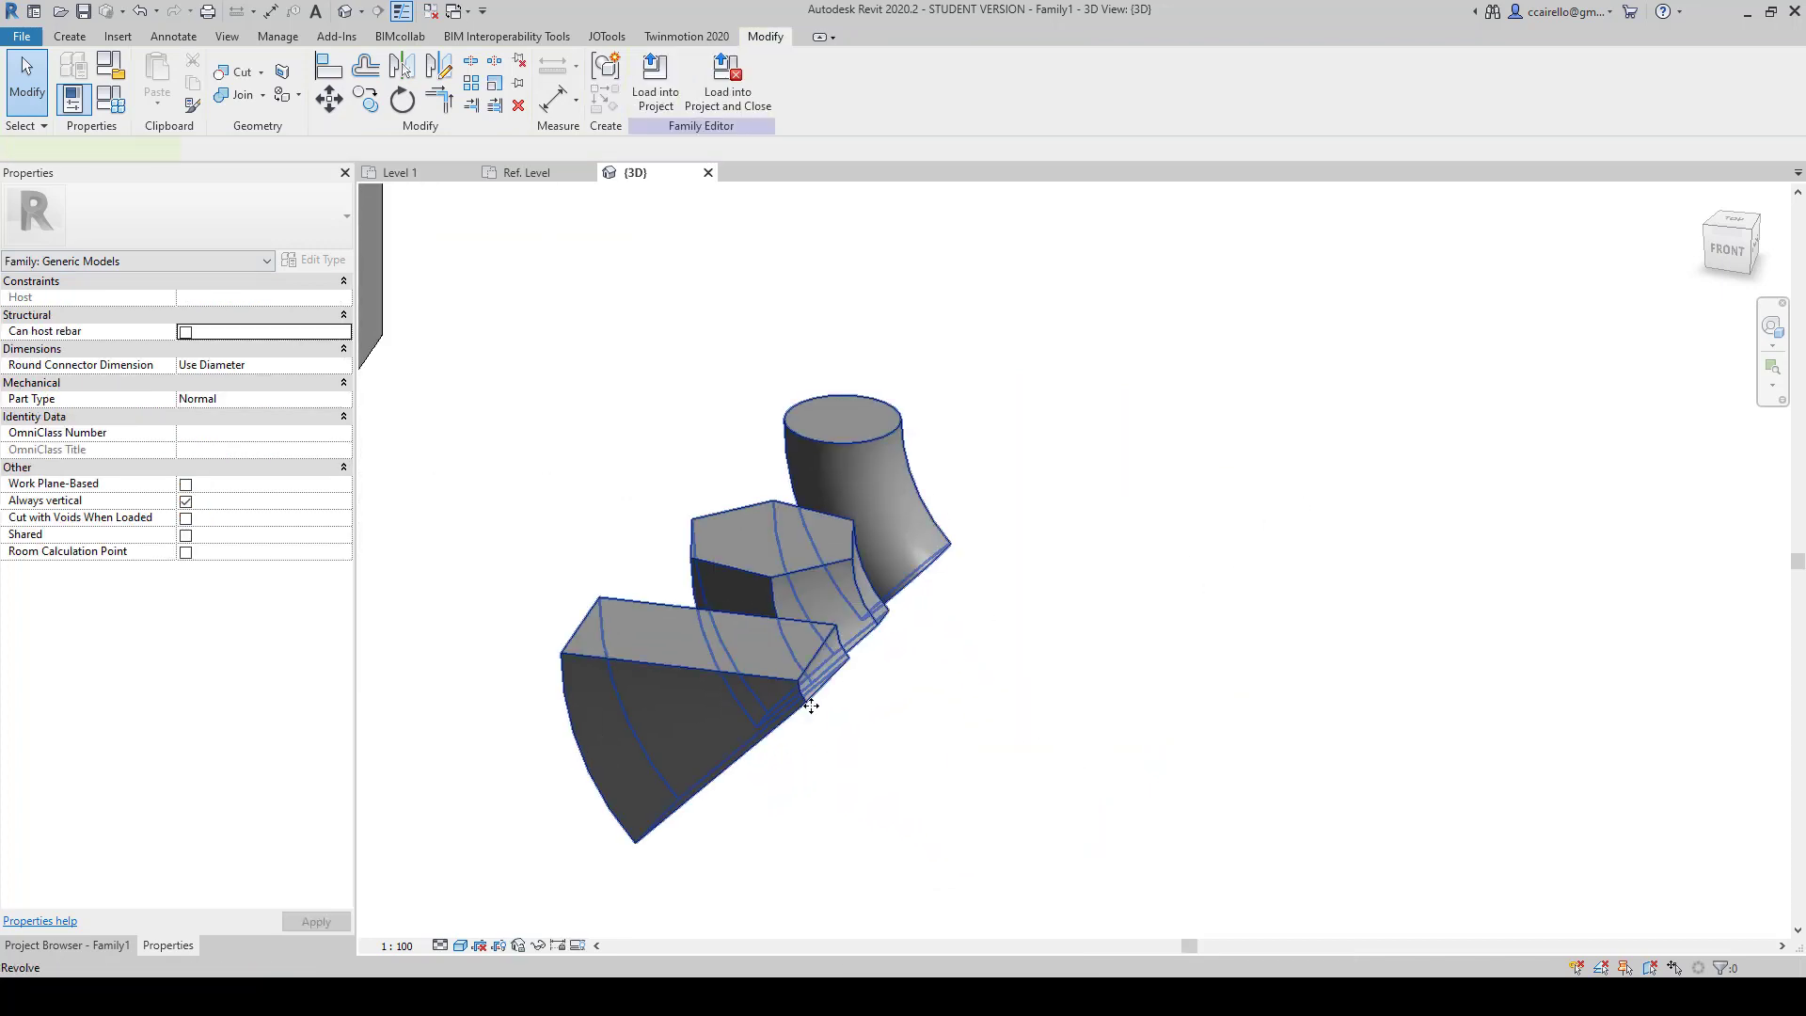
Step: Set the Start Angle of the revolve to -45°
{"action": "left_click", "coordinate": [811, 706]}
{"action": "scroll", "coordinate": [866, 734], "scroll_direction": "down", "scroll_amount": 3}
{"action": "middle_click_drag", "start_coordinate": [923, 758], "coordinate": [798, 774], "text": "shift"}
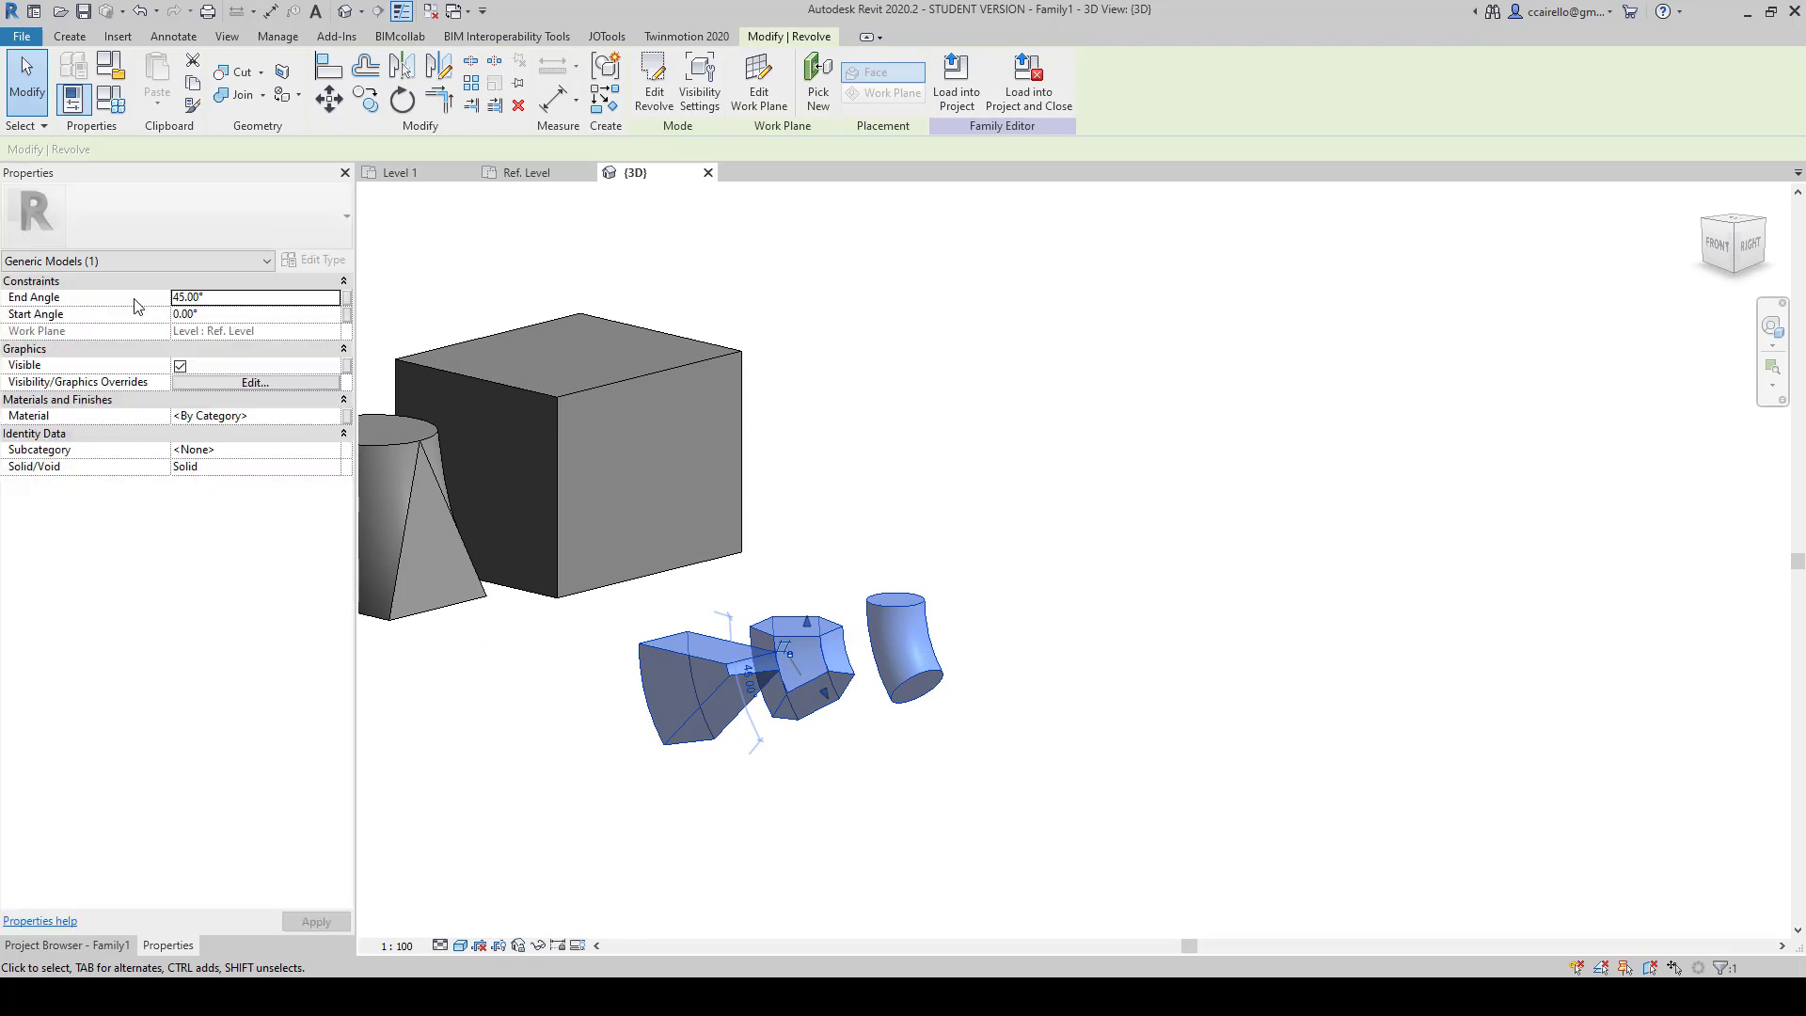
{"action": "left_click", "coordinate": [233, 312]}
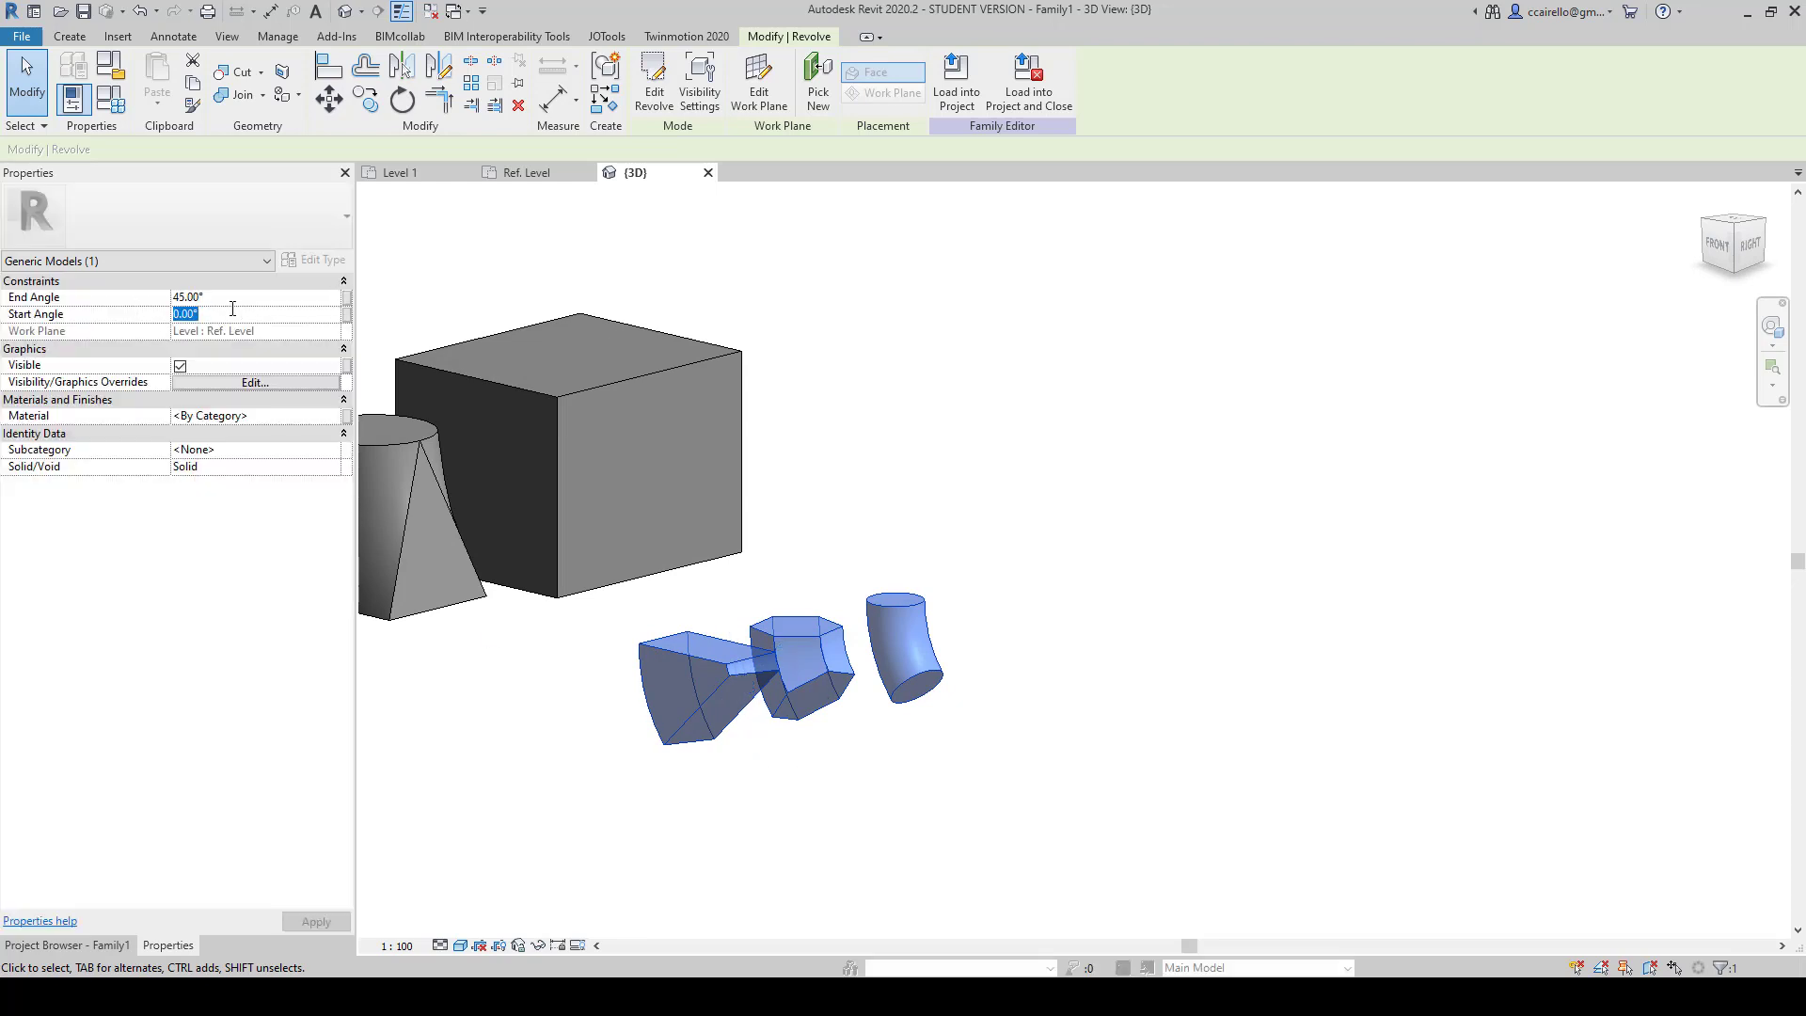
{"action": "type", "text": "-45"}
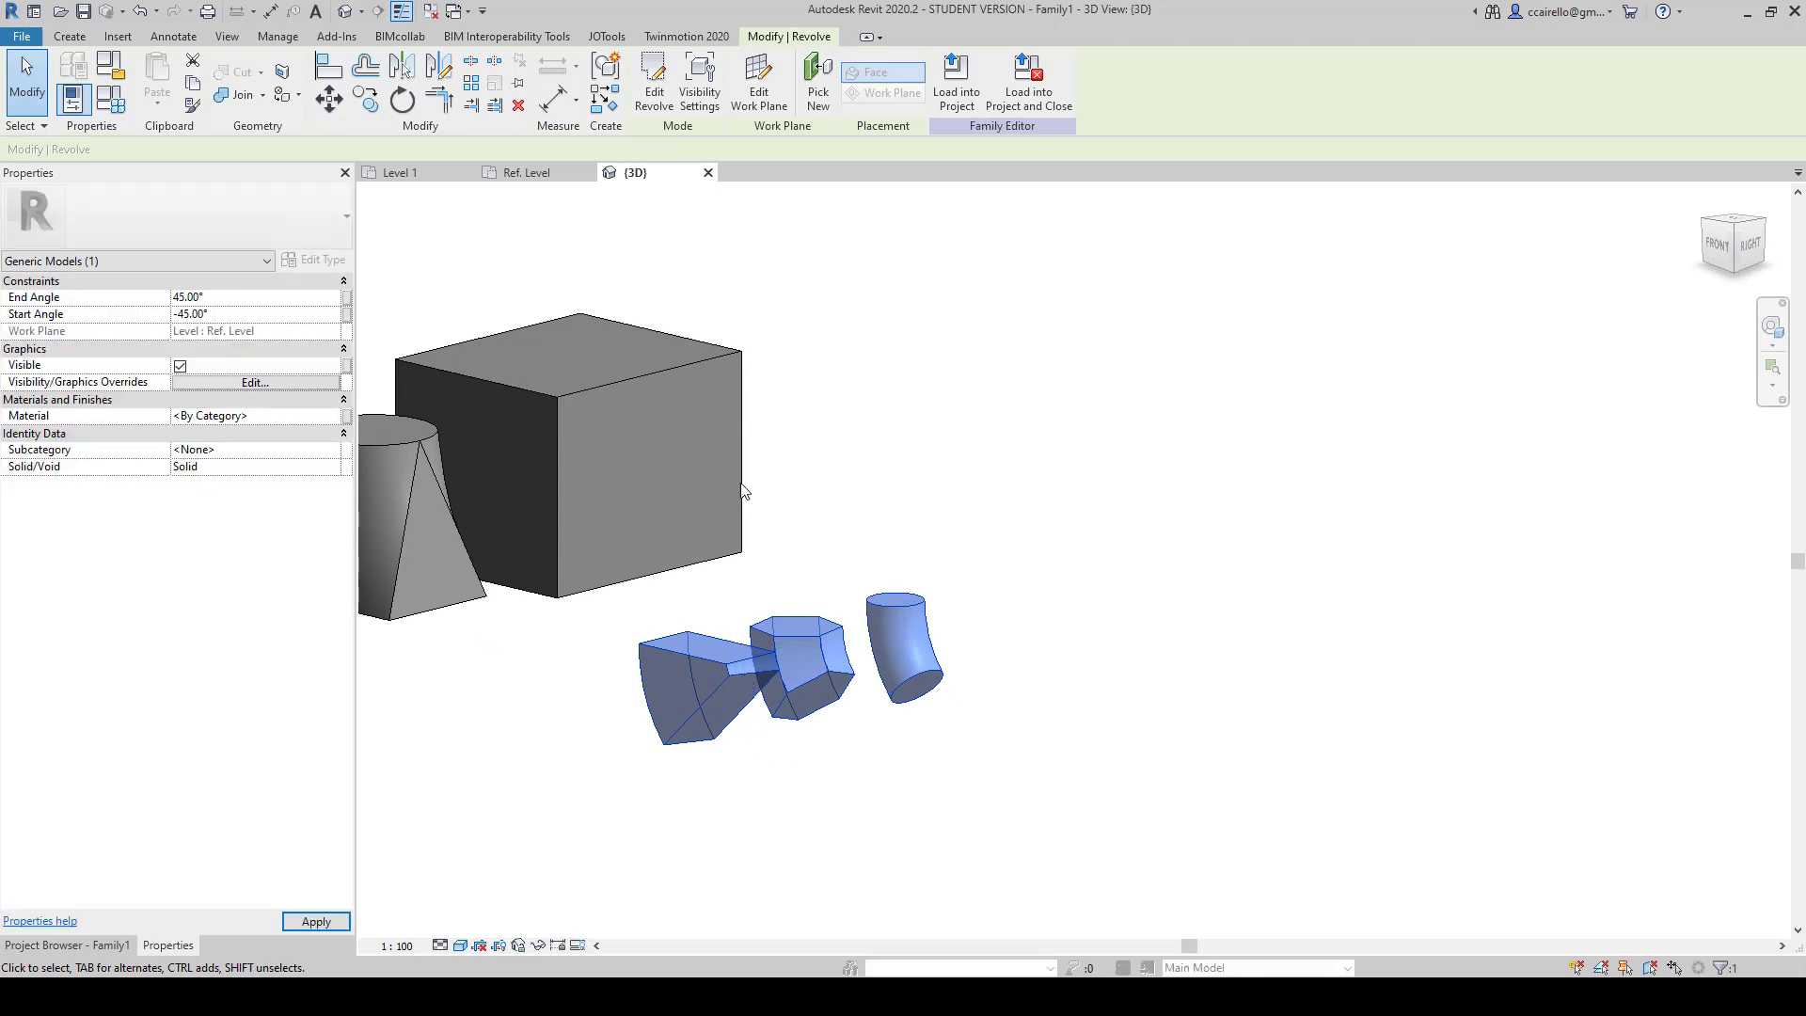
{"action": "middle_click_drag", "start_coordinate": [988, 516], "coordinate": [1196, 693], "text": "shift"}
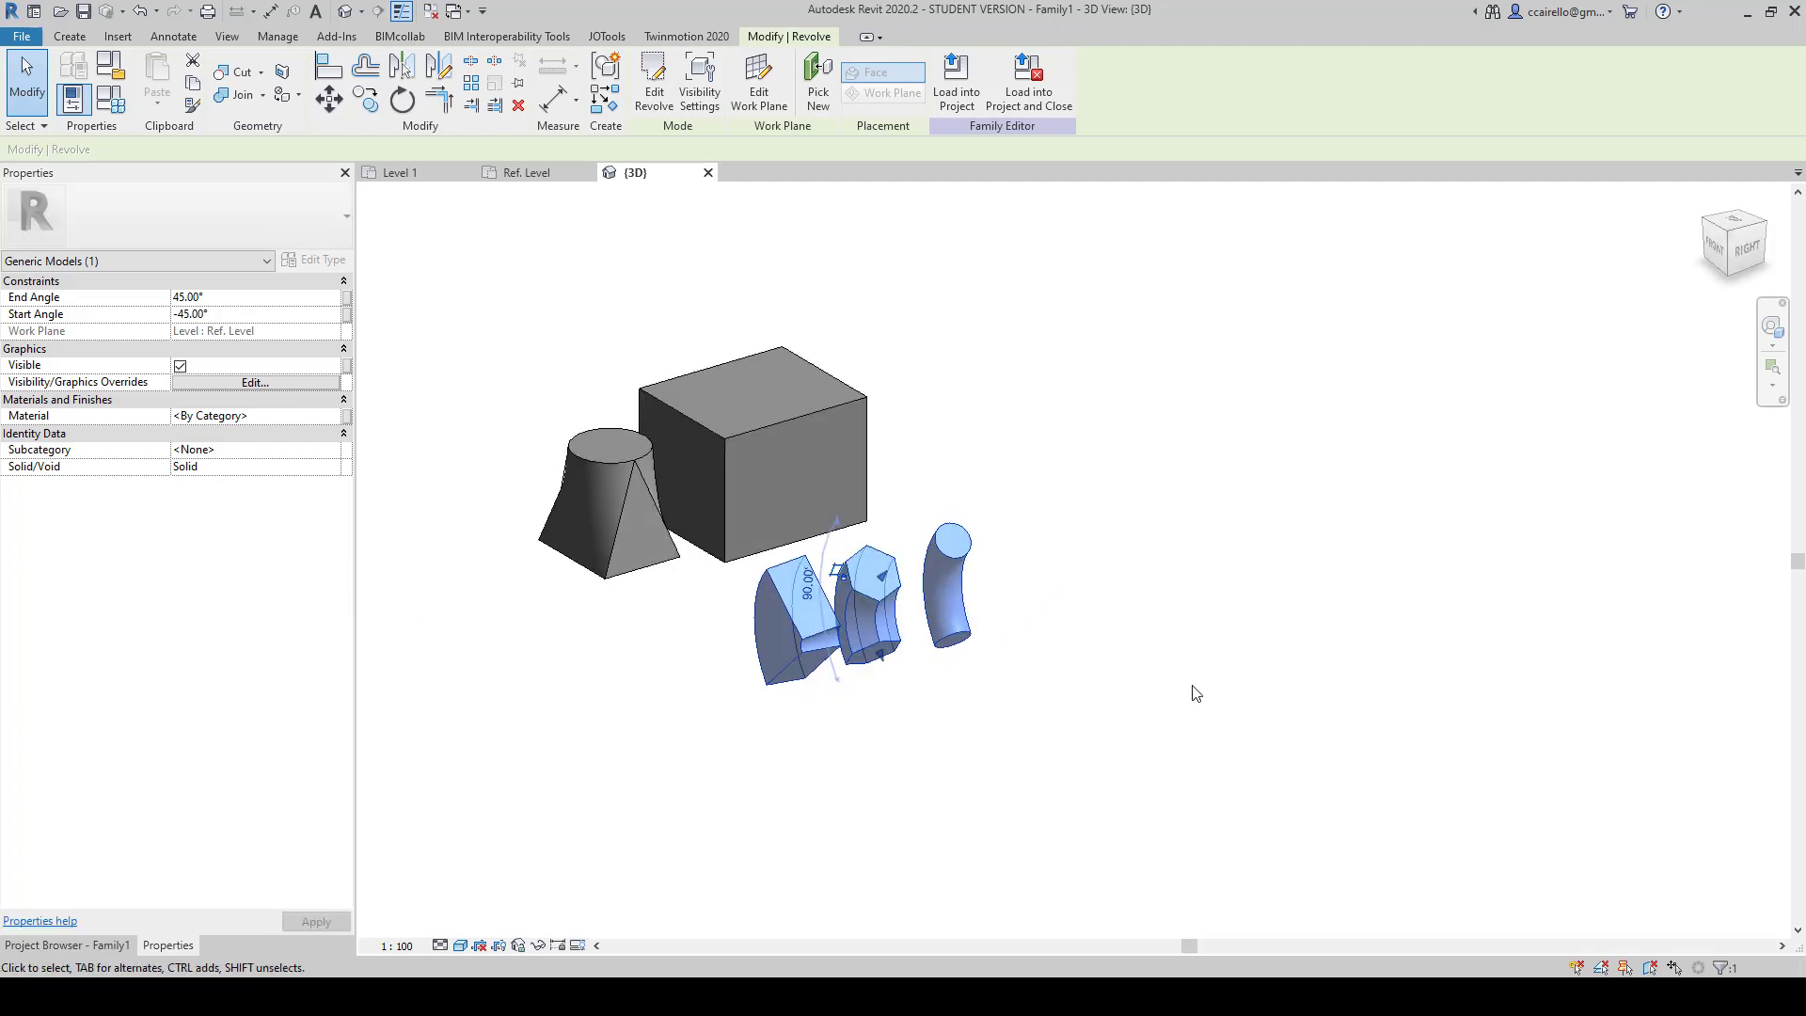
Step: In the Ref. Level plan, move the revolve with its three solids to just below the blend
{"action": "key", "text": "Escape"}
{"action": "key", "text": "ctrl+Tab"}
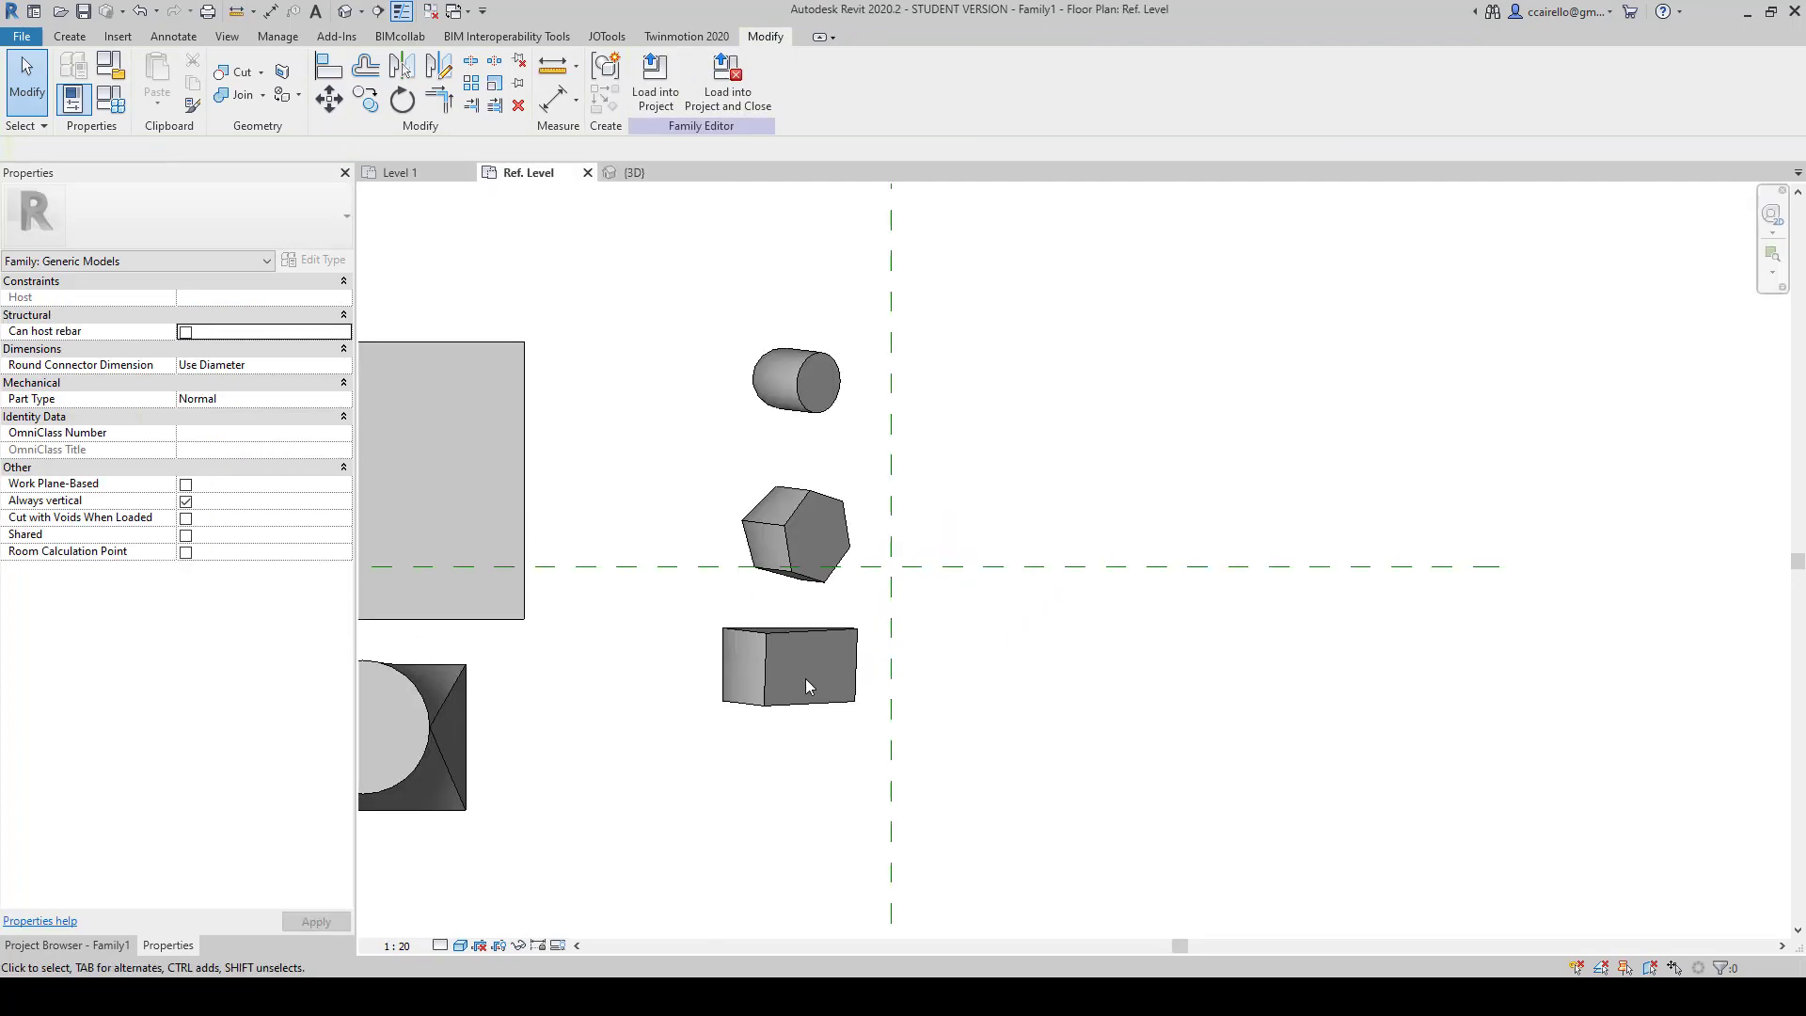
{"action": "left_click", "coordinate": [798, 630]}
{"action": "scroll", "coordinate": [797, 630], "scroll_direction": "down", "scroll_amount": 2}
{"action": "middle_click_drag", "start_coordinate": [724, 836], "coordinate": [840, 688]}
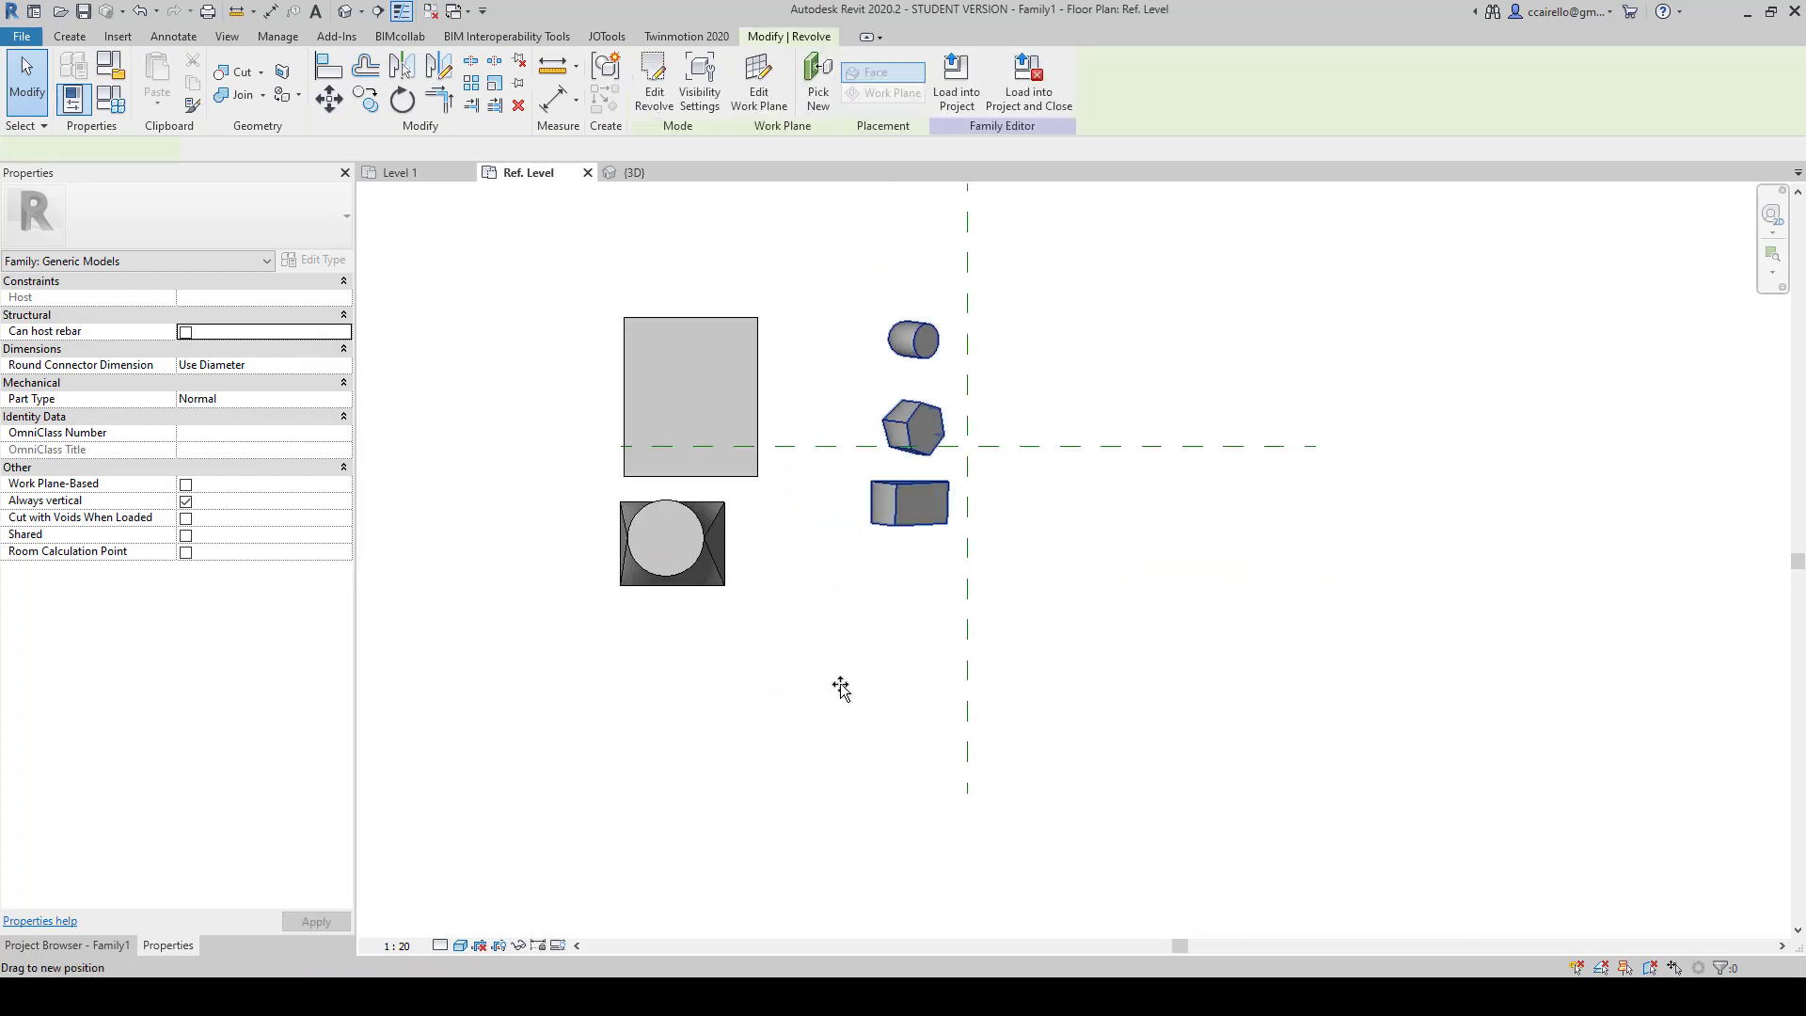
{"action": "left_click_drag", "start_coordinate": [875, 372], "coordinate": [615, 661]}
{"action": "key", "text": "Escape"}
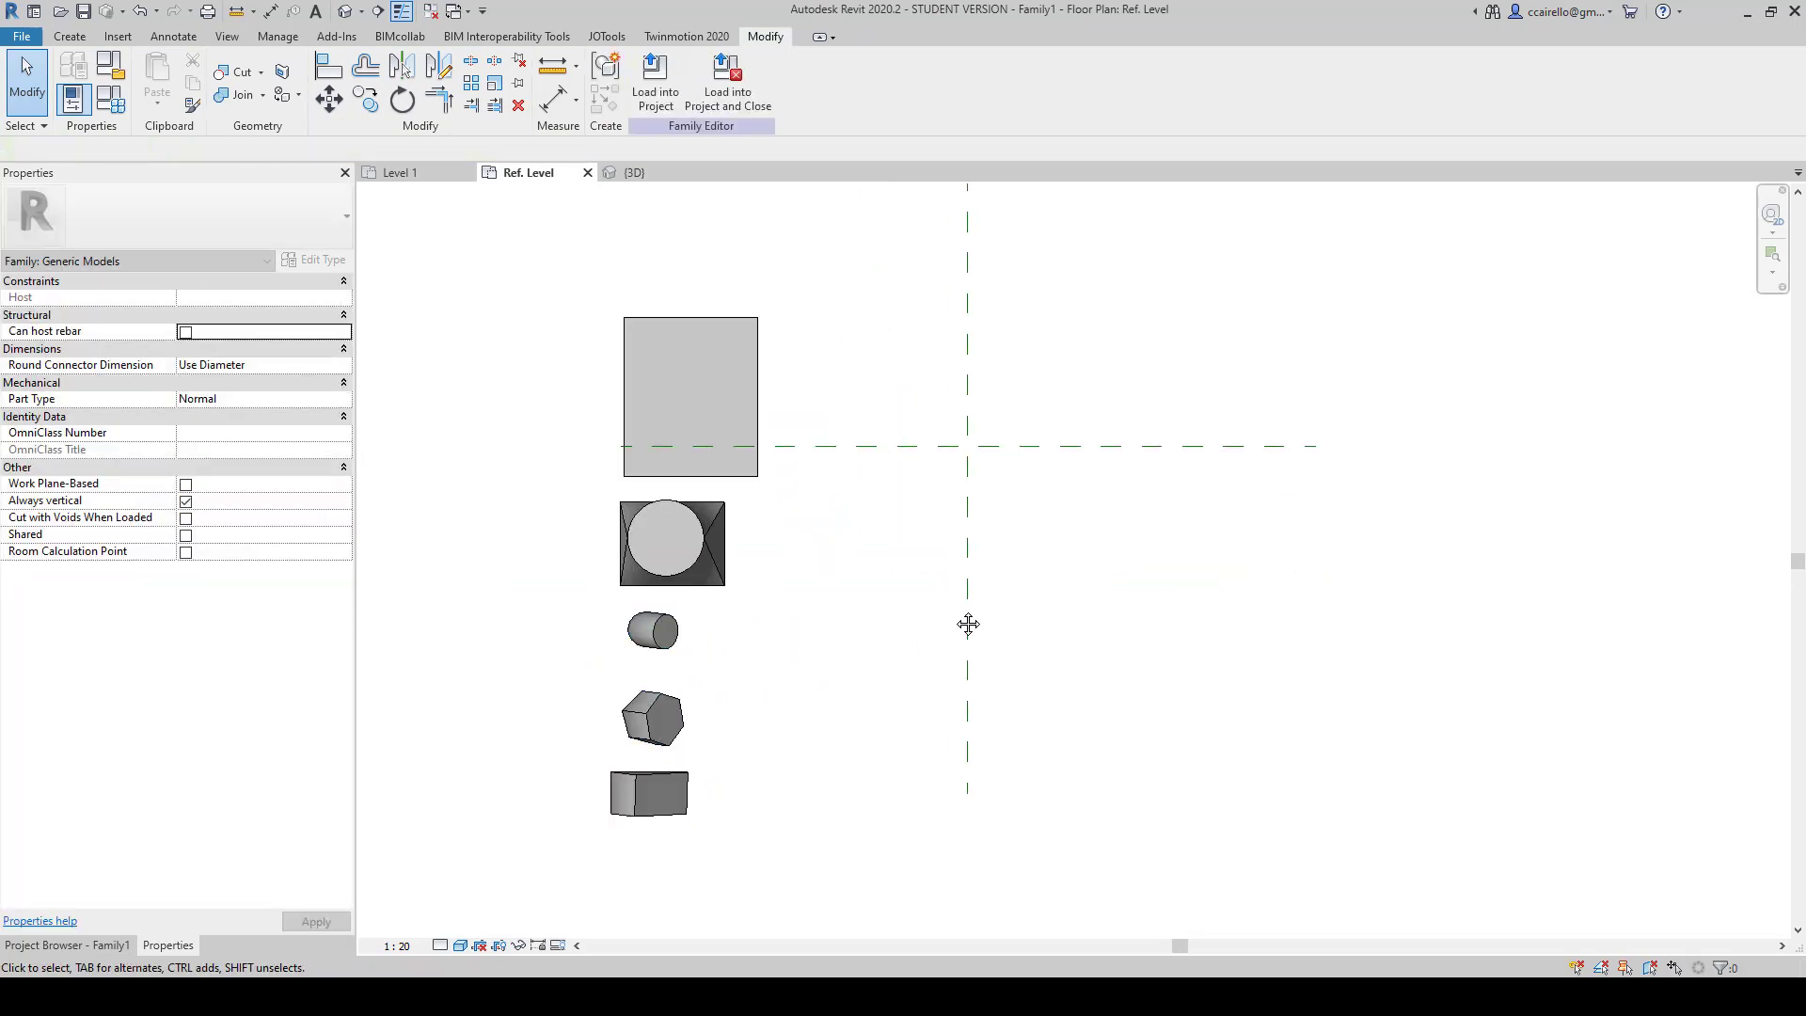
Step: Start a sweep and sketch a vertical path line about 780 mm long just left of the vertical reference plane
{"action": "middle_click_drag", "start_coordinate": [967, 623], "coordinate": [746, 646]}
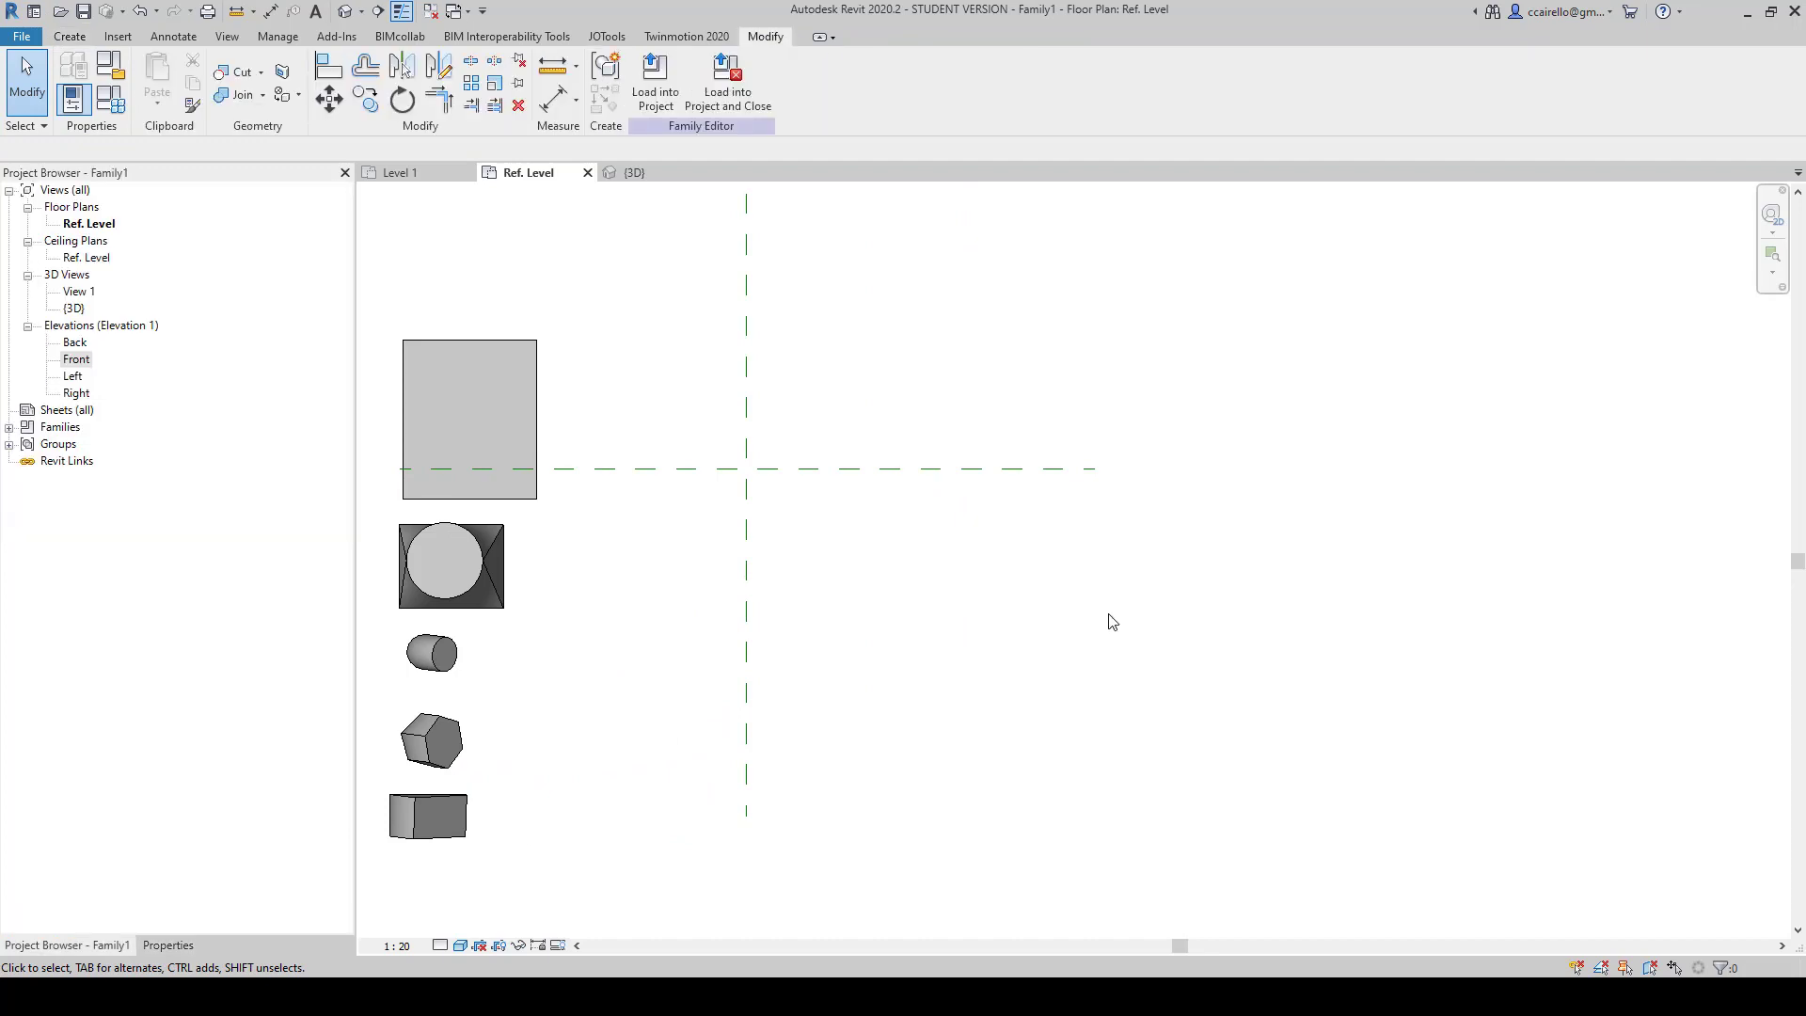
{"action": "left_click", "coordinate": [70, 35]}
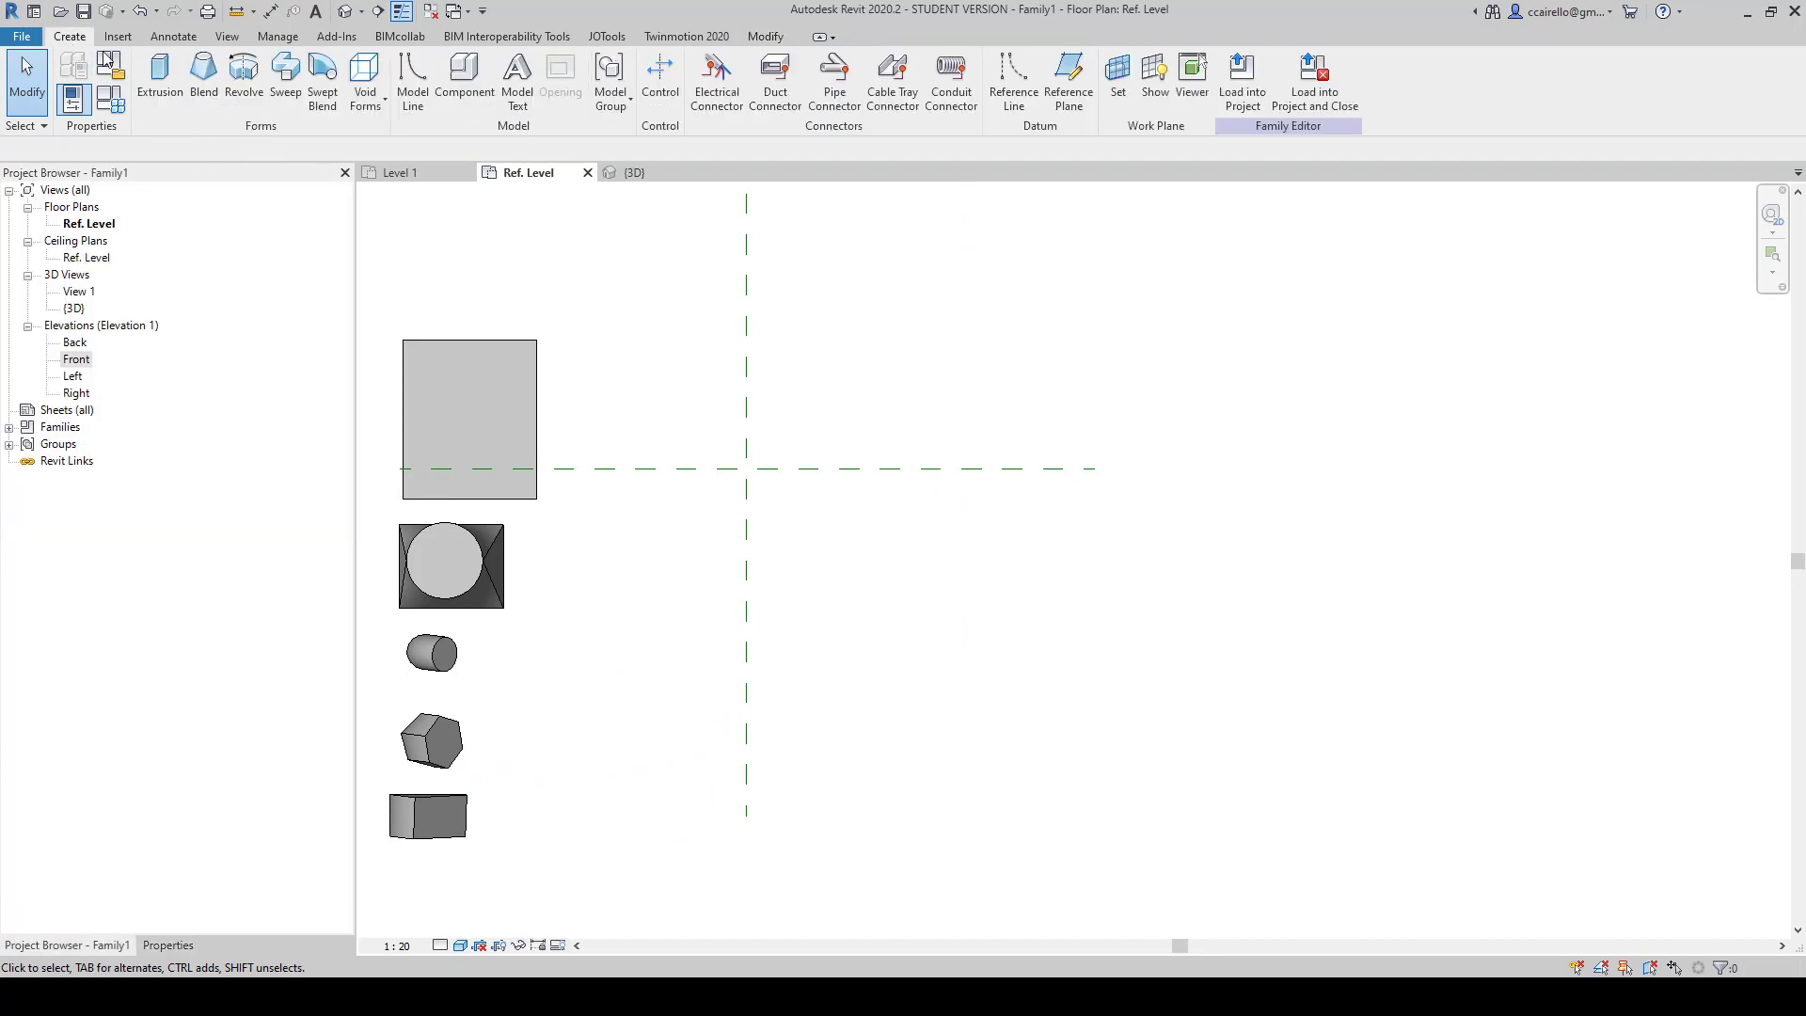
{"action": "left_click", "coordinate": [285, 84]}
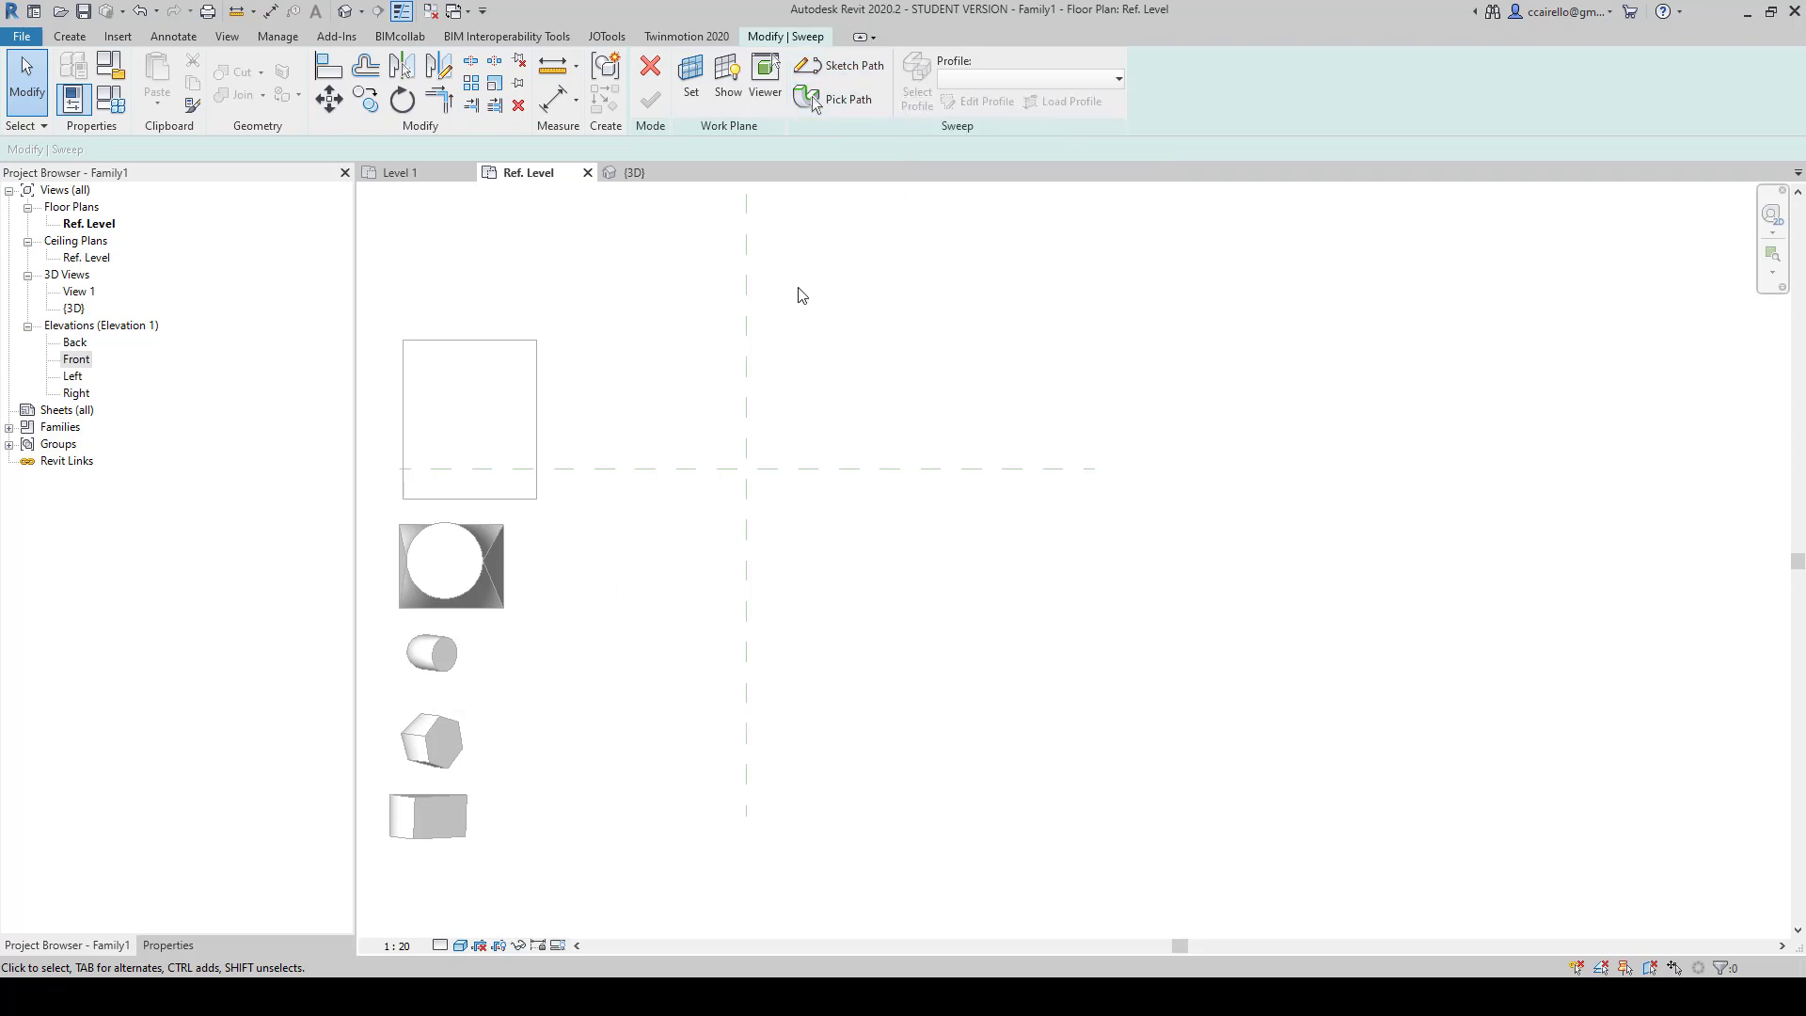
{"action": "left_click", "coordinate": [844, 66]}
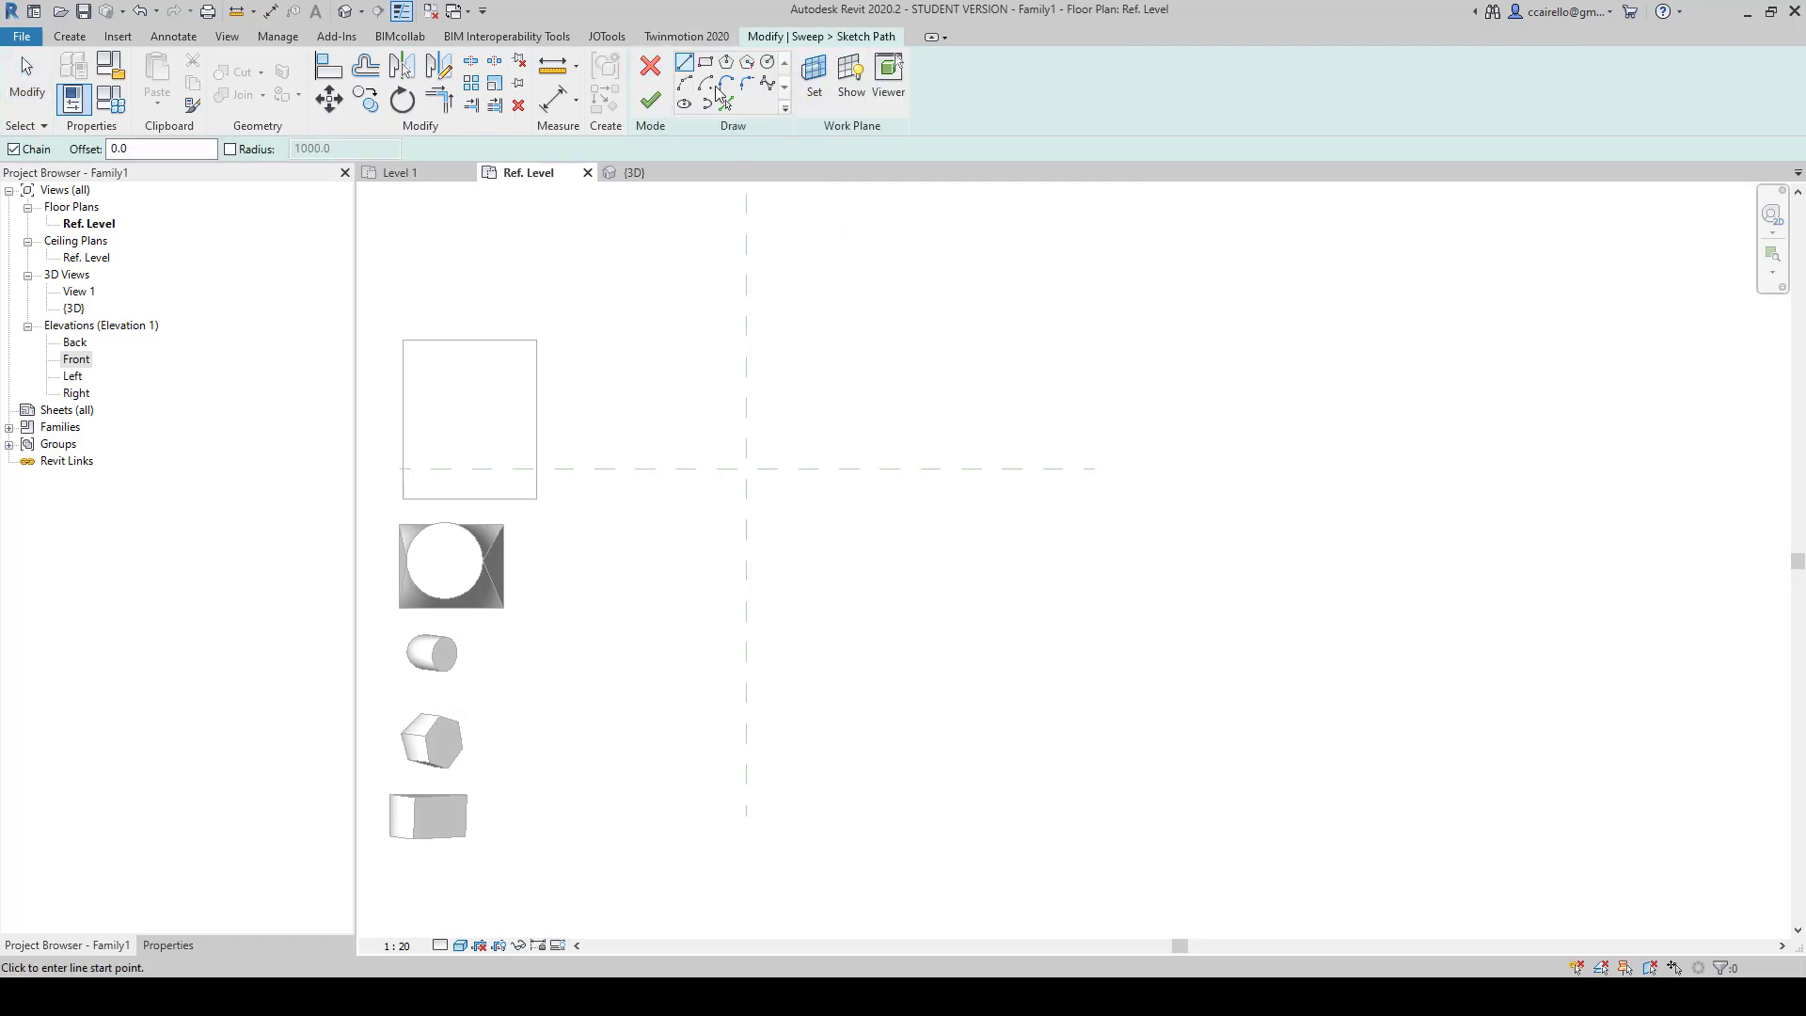
{"action": "left_click", "coordinate": [767, 83]}
{"action": "left_click", "coordinate": [684, 62]}
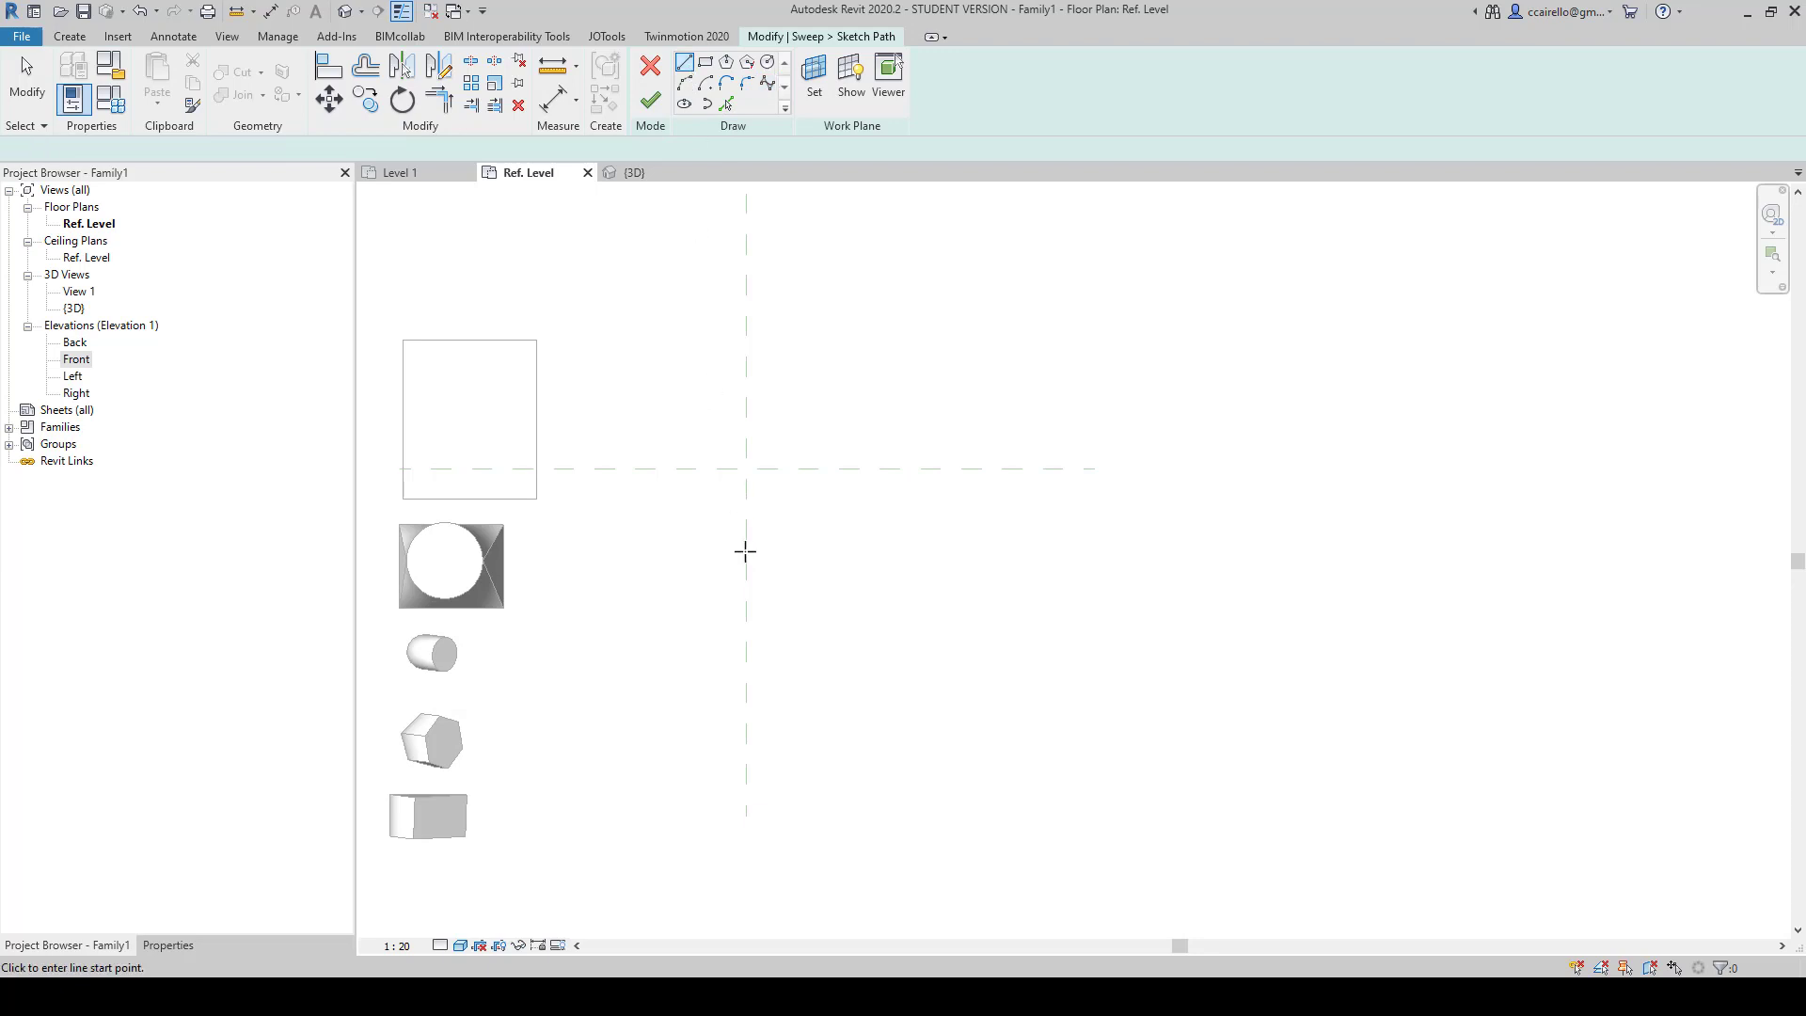
{"action": "left_click", "coordinate": [711, 527]}
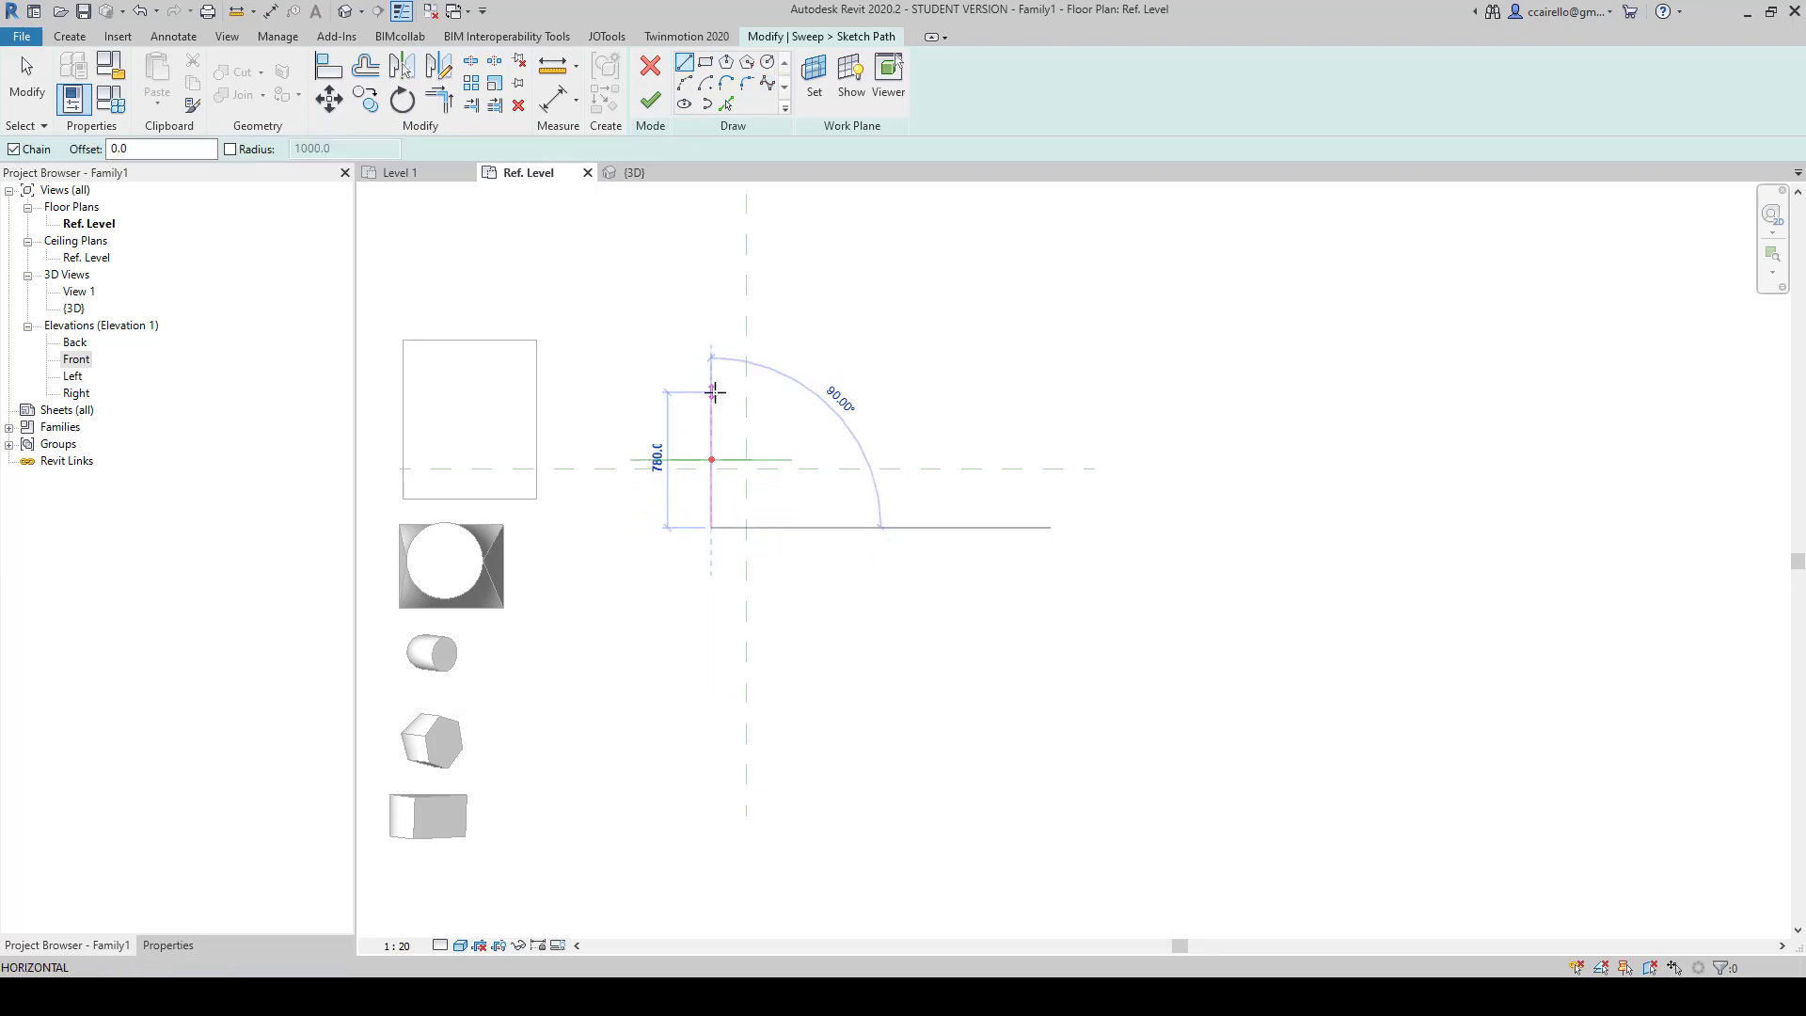
Step: Continue the sweep path from the line's upper end with a wavy spline that curves right, then down and back left
{"action": "left_click", "coordinate": [767, 83]}
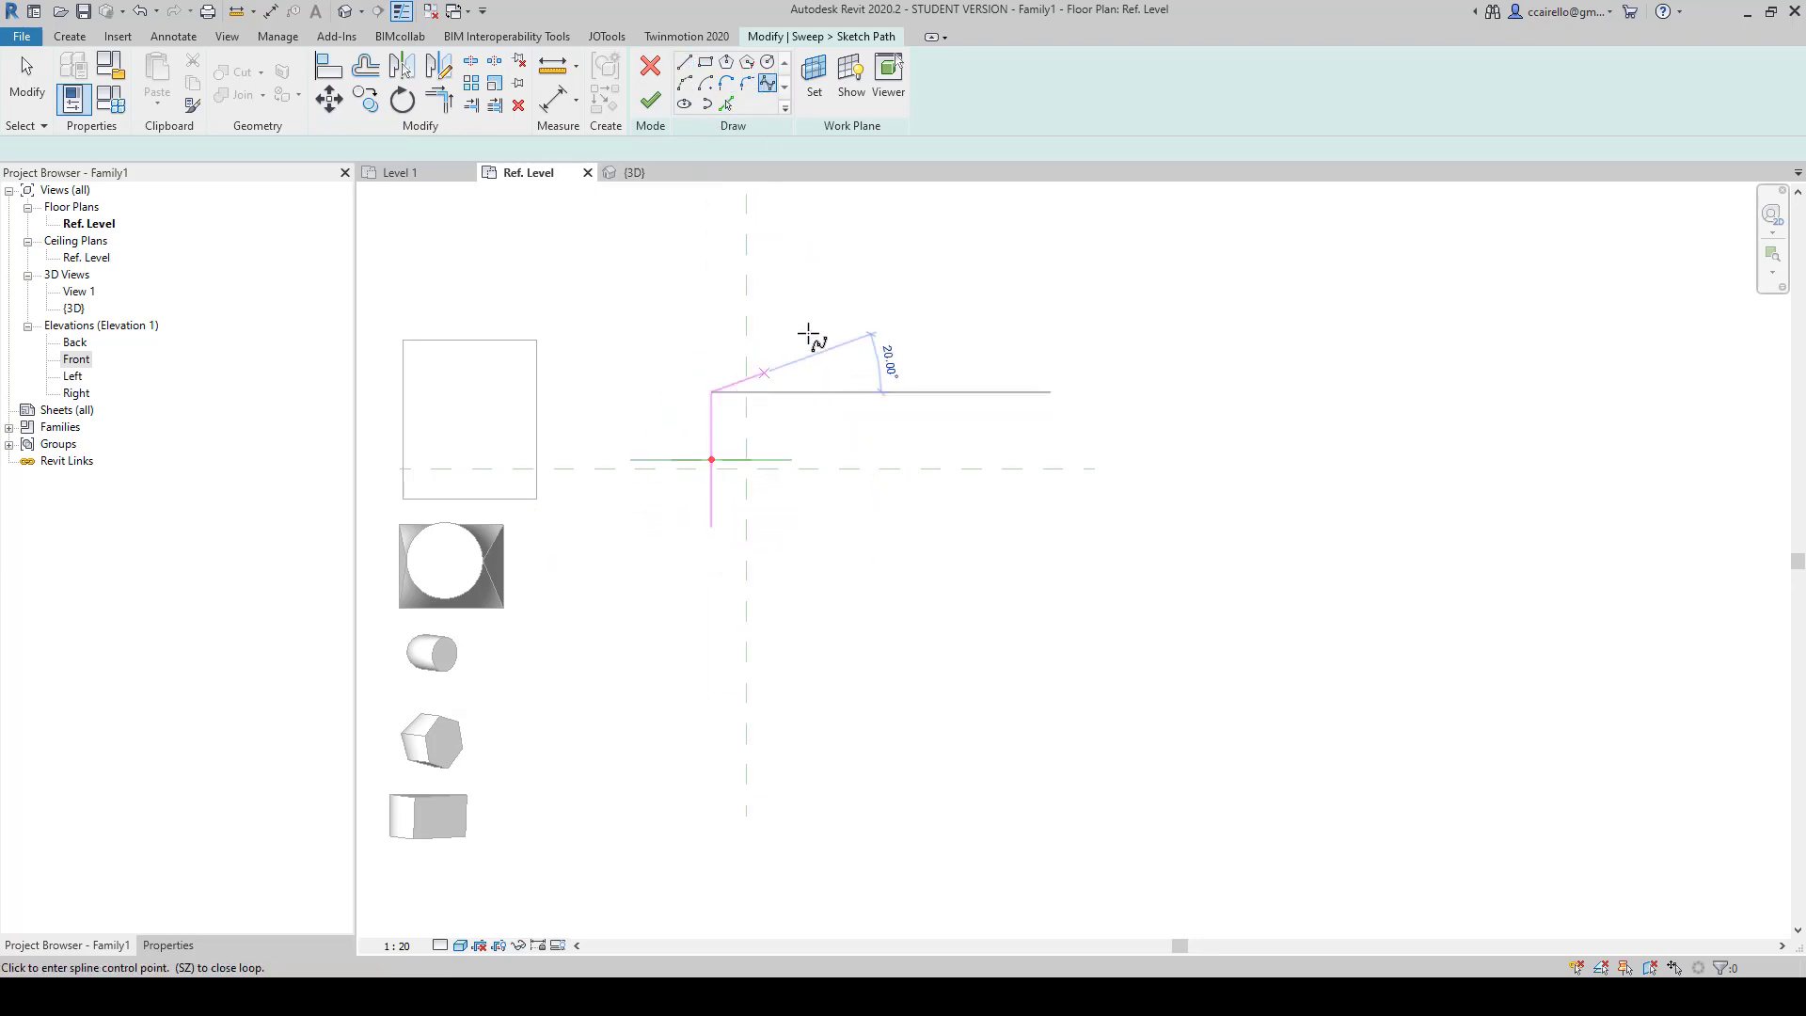
{"action": "left_click", "coordinate": [959, 395]}
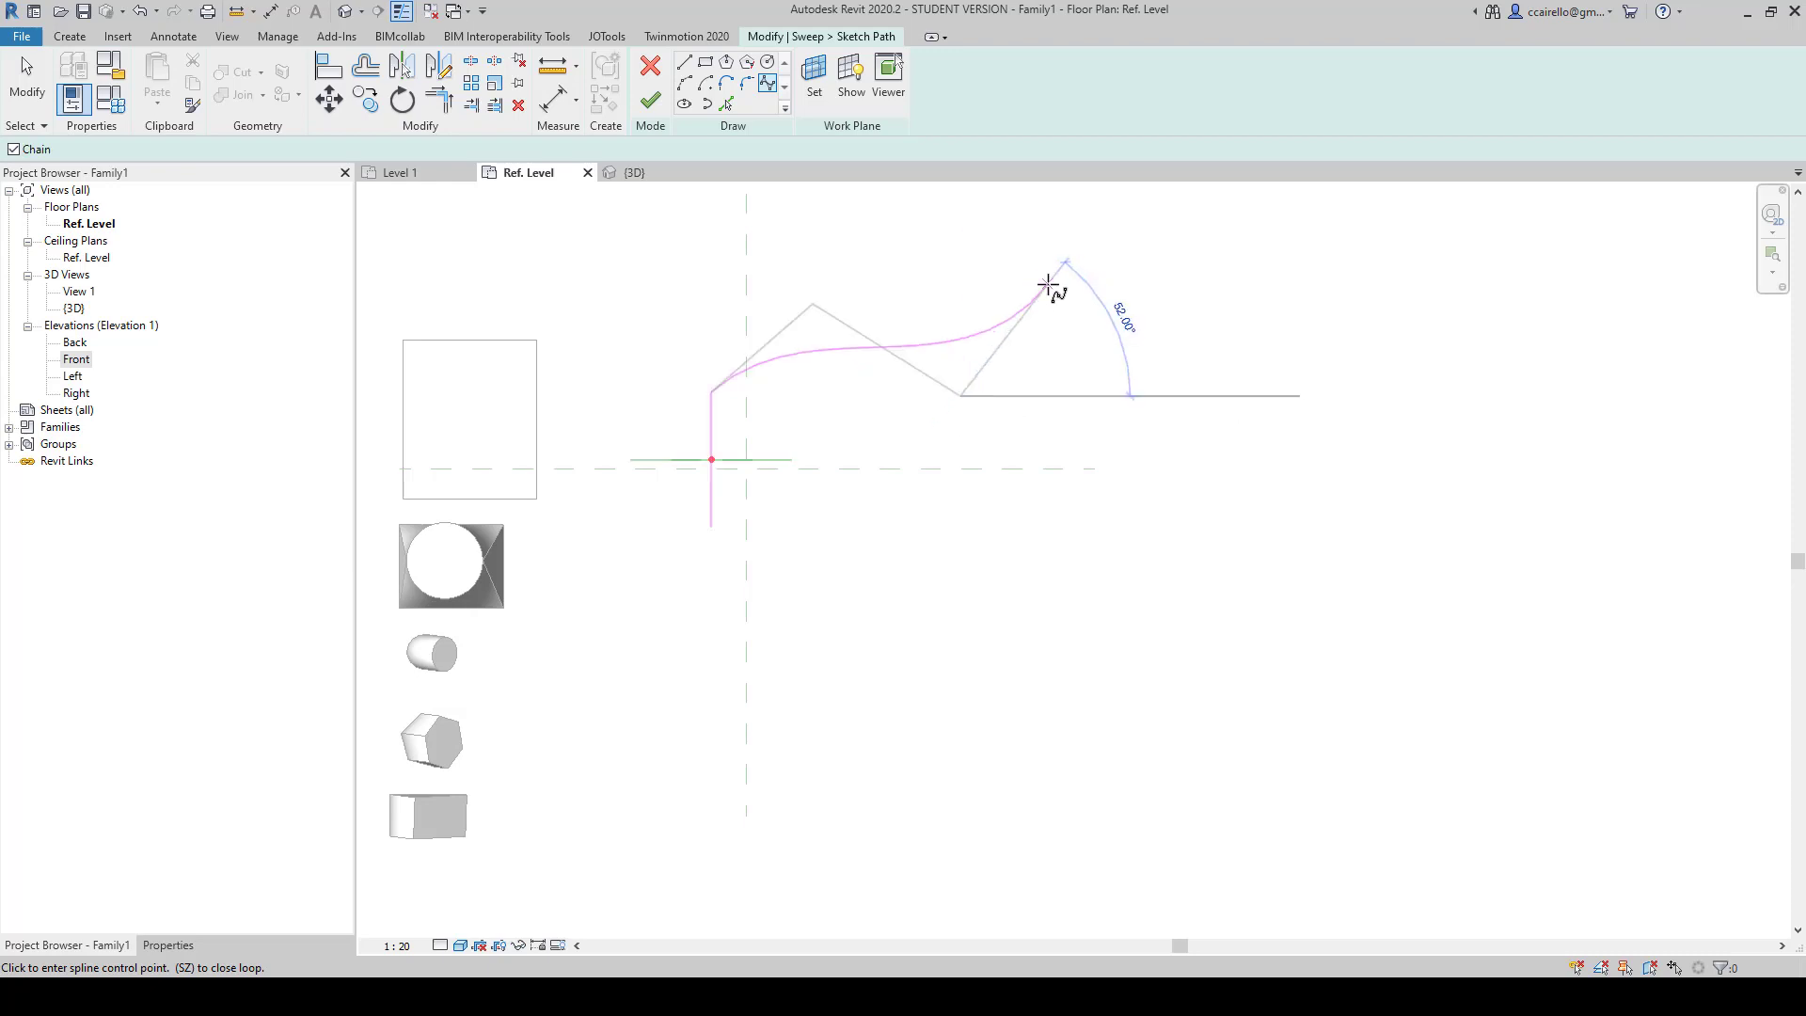
{"action": "left_click", "coordinate": [1051, 287]}
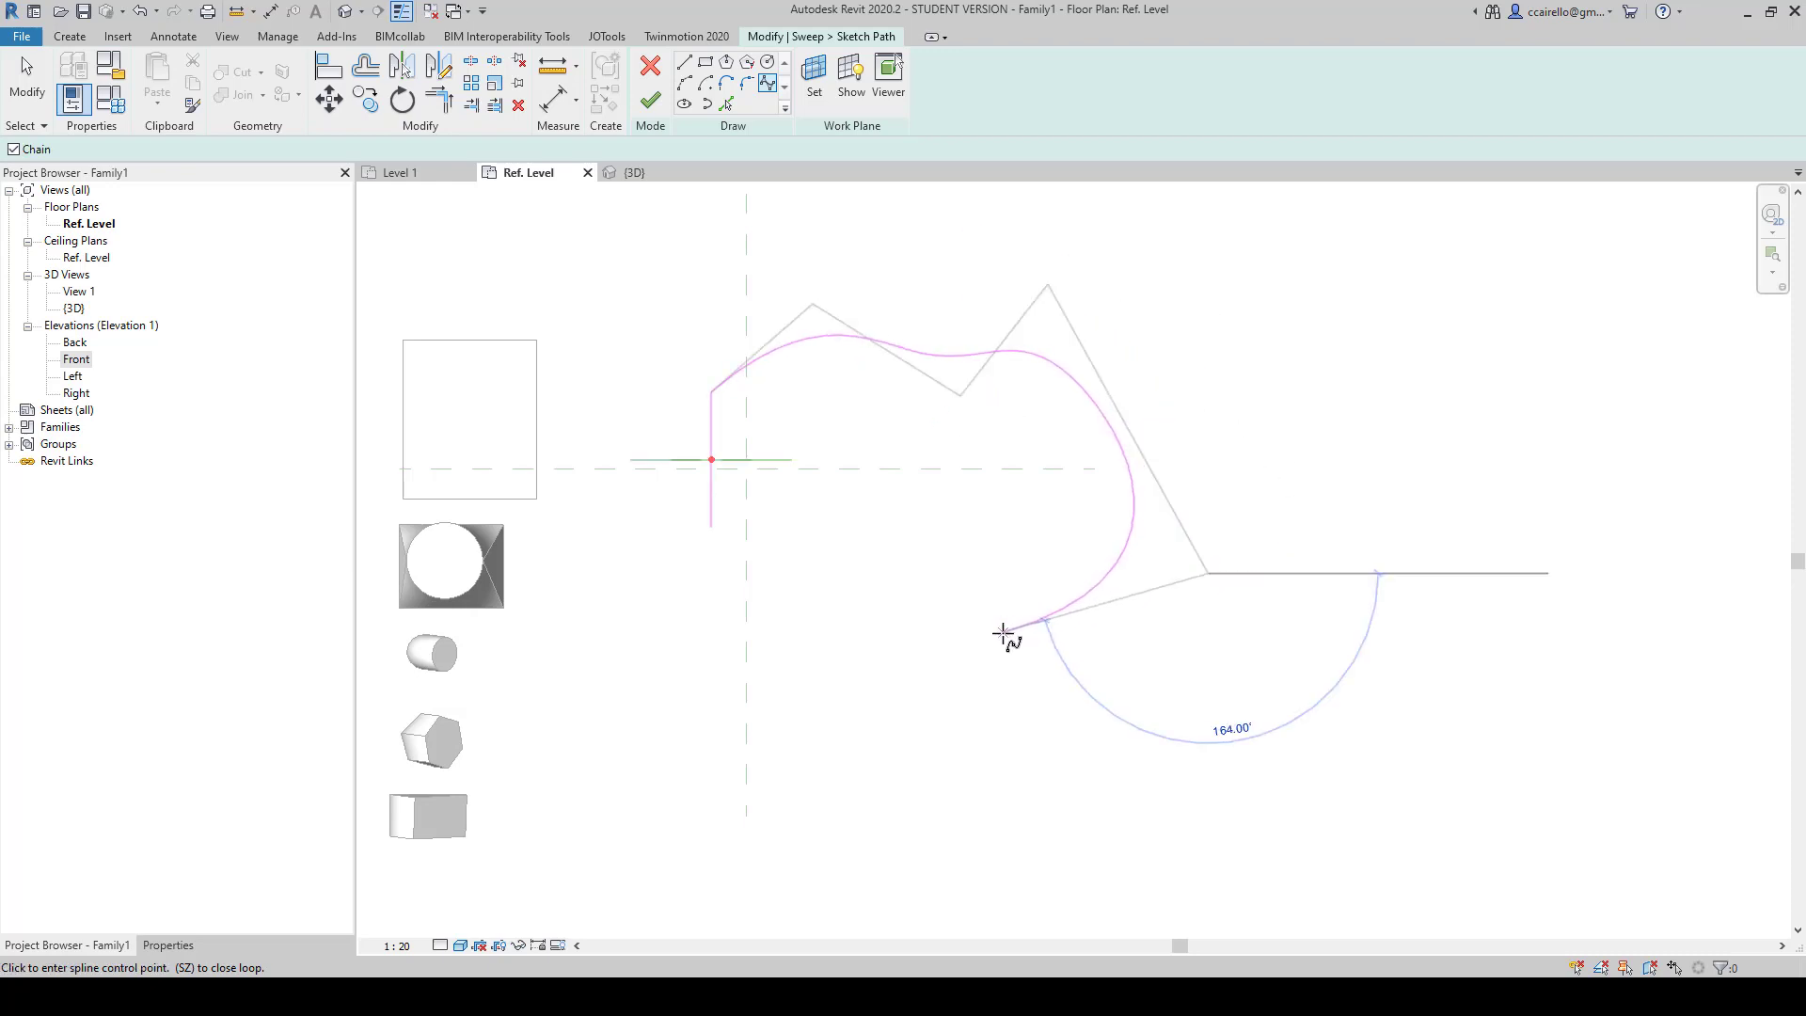
{"action": "left_click", "coordinate": [1003, 632]}
{"action": "key", "text": "Escape"}
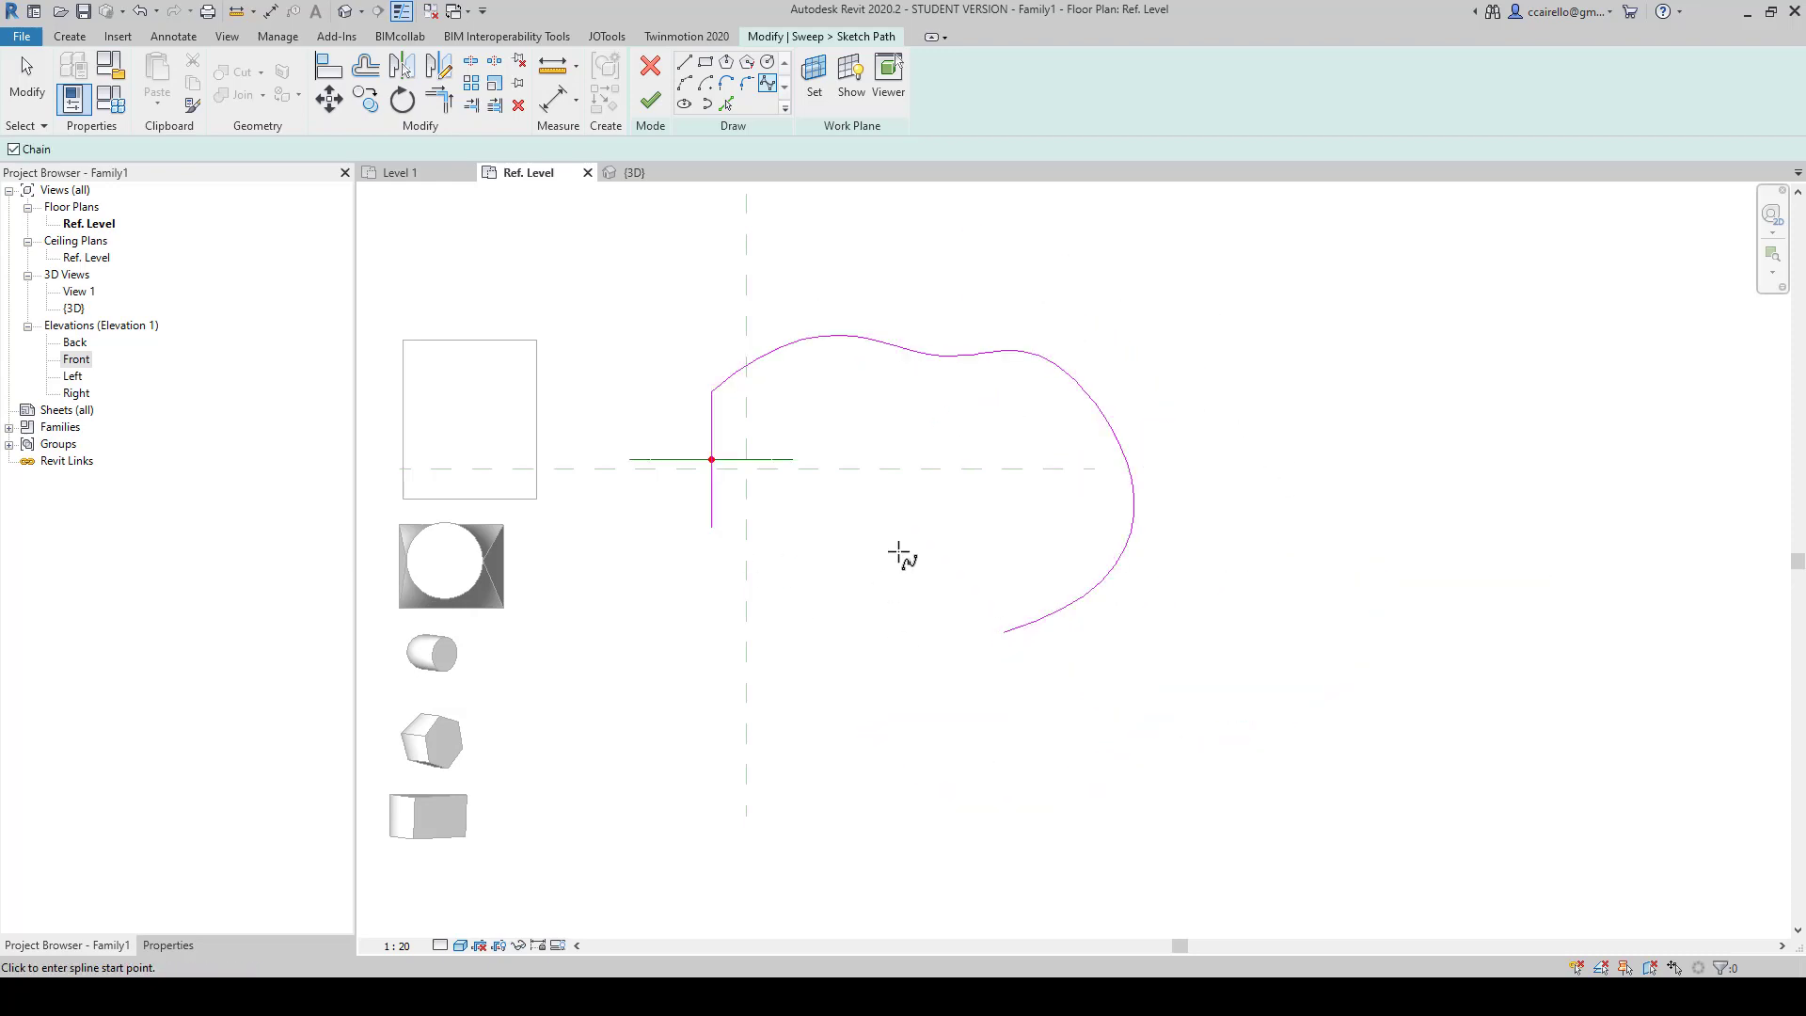
{"action": "scroll", "coordinate": [901, 555], "scroll_direction": "up", "scroll_amount": 2}
{"action": "key", "text": "Escape"}
Step: Examine the profile plane on the path's straight segment in the plan and in the 3D view
{"action": "left_click", "coordinate": [613, 490]}
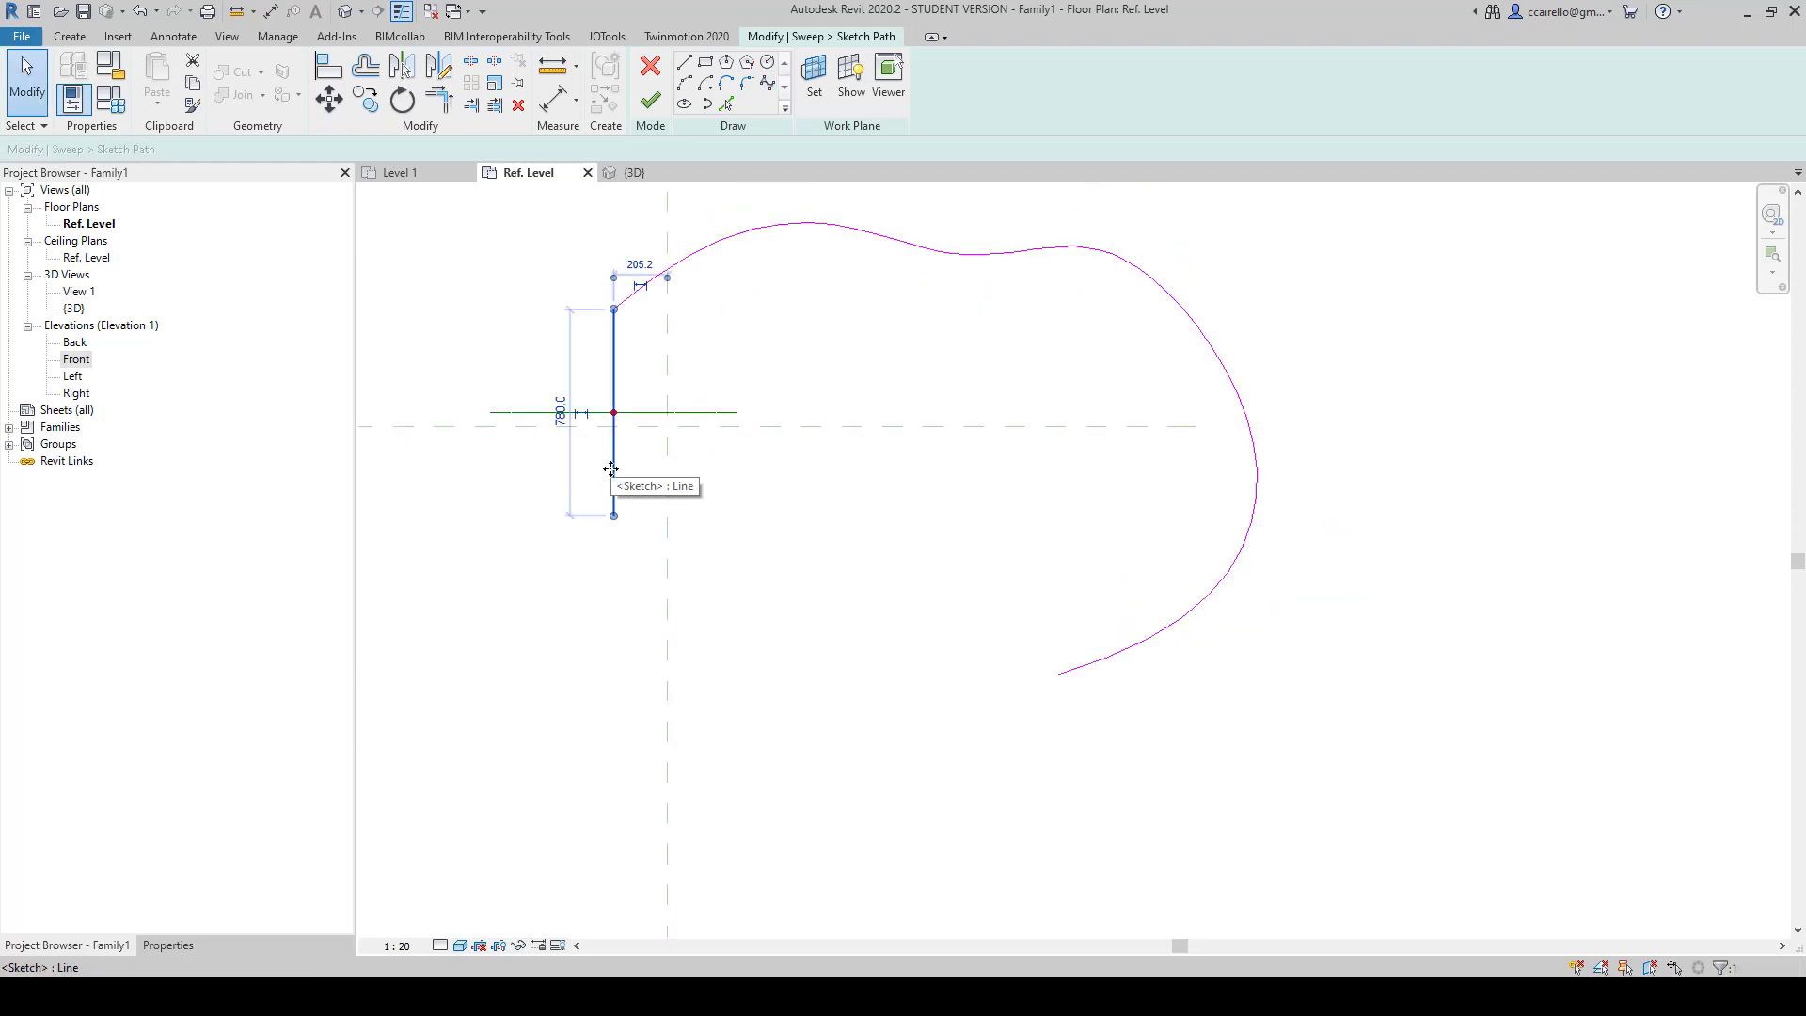
{"action": "scroll", "coordinate": [605, 466], "scroll_direction": "up", "scroll_amount": 2}
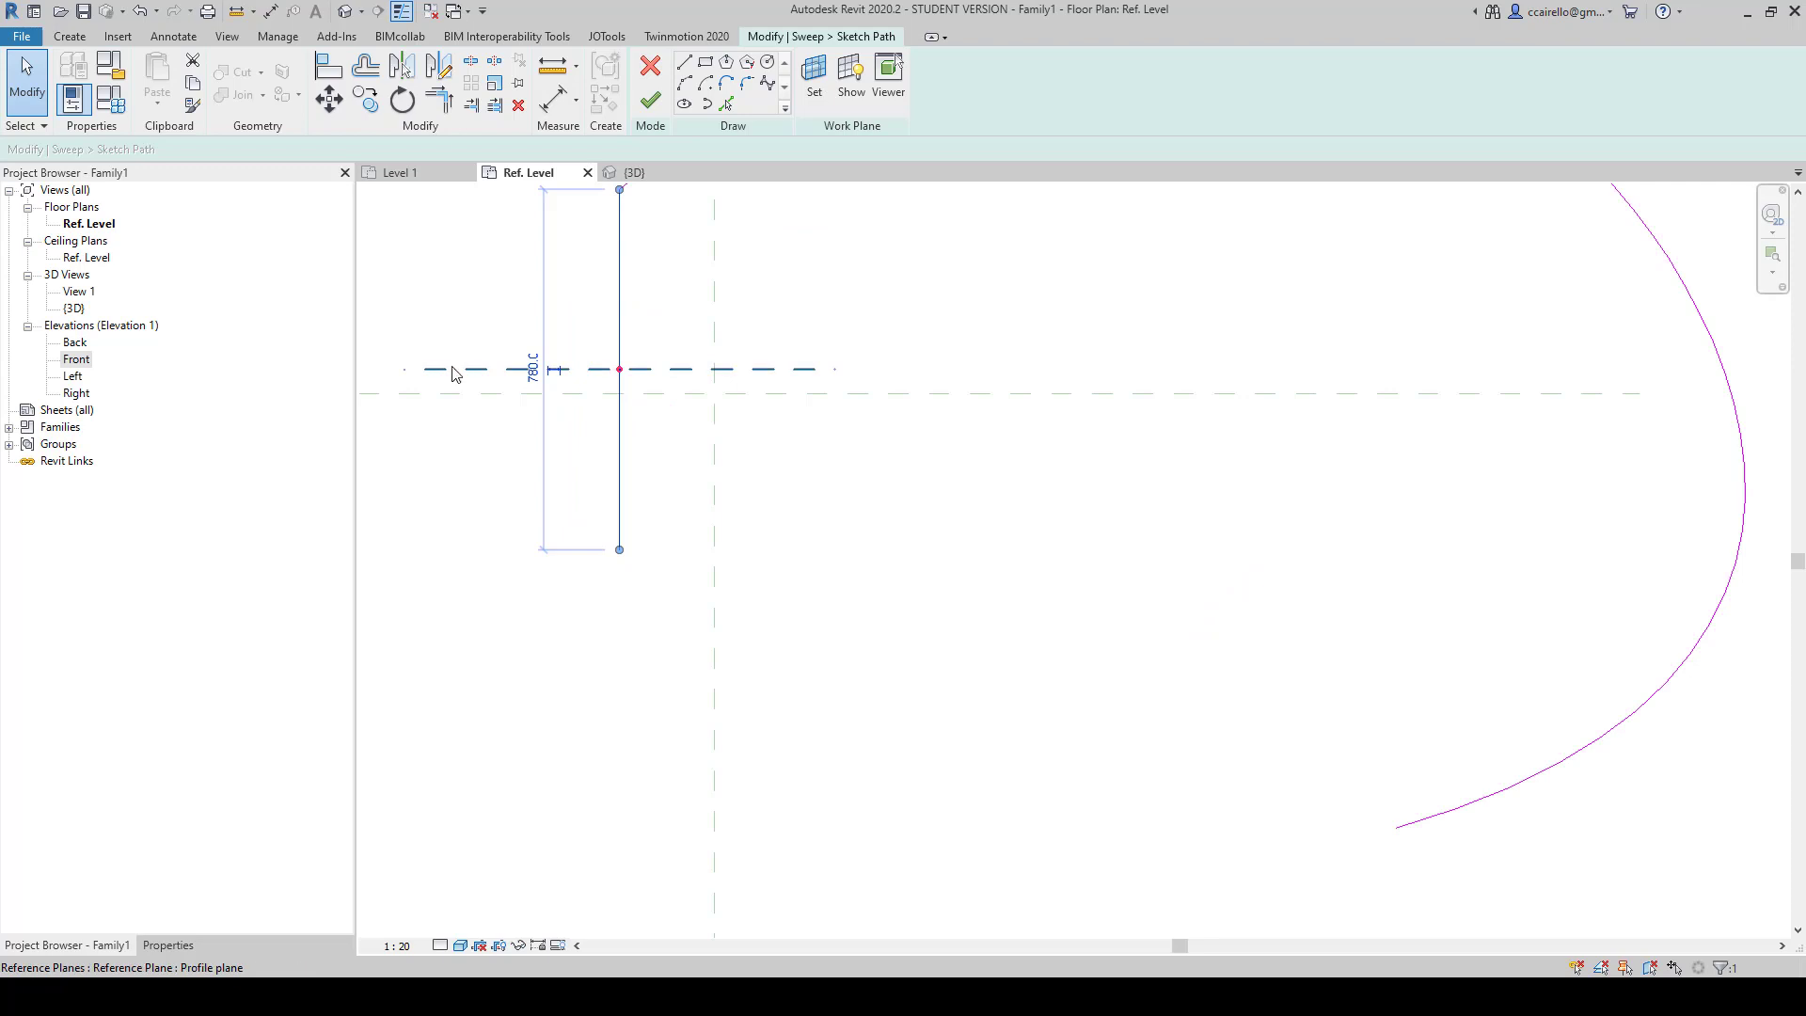
{"action": "left_click", "coordinate": [786, 411]}
{"action": "key", "text": "ctrl+Tab"}
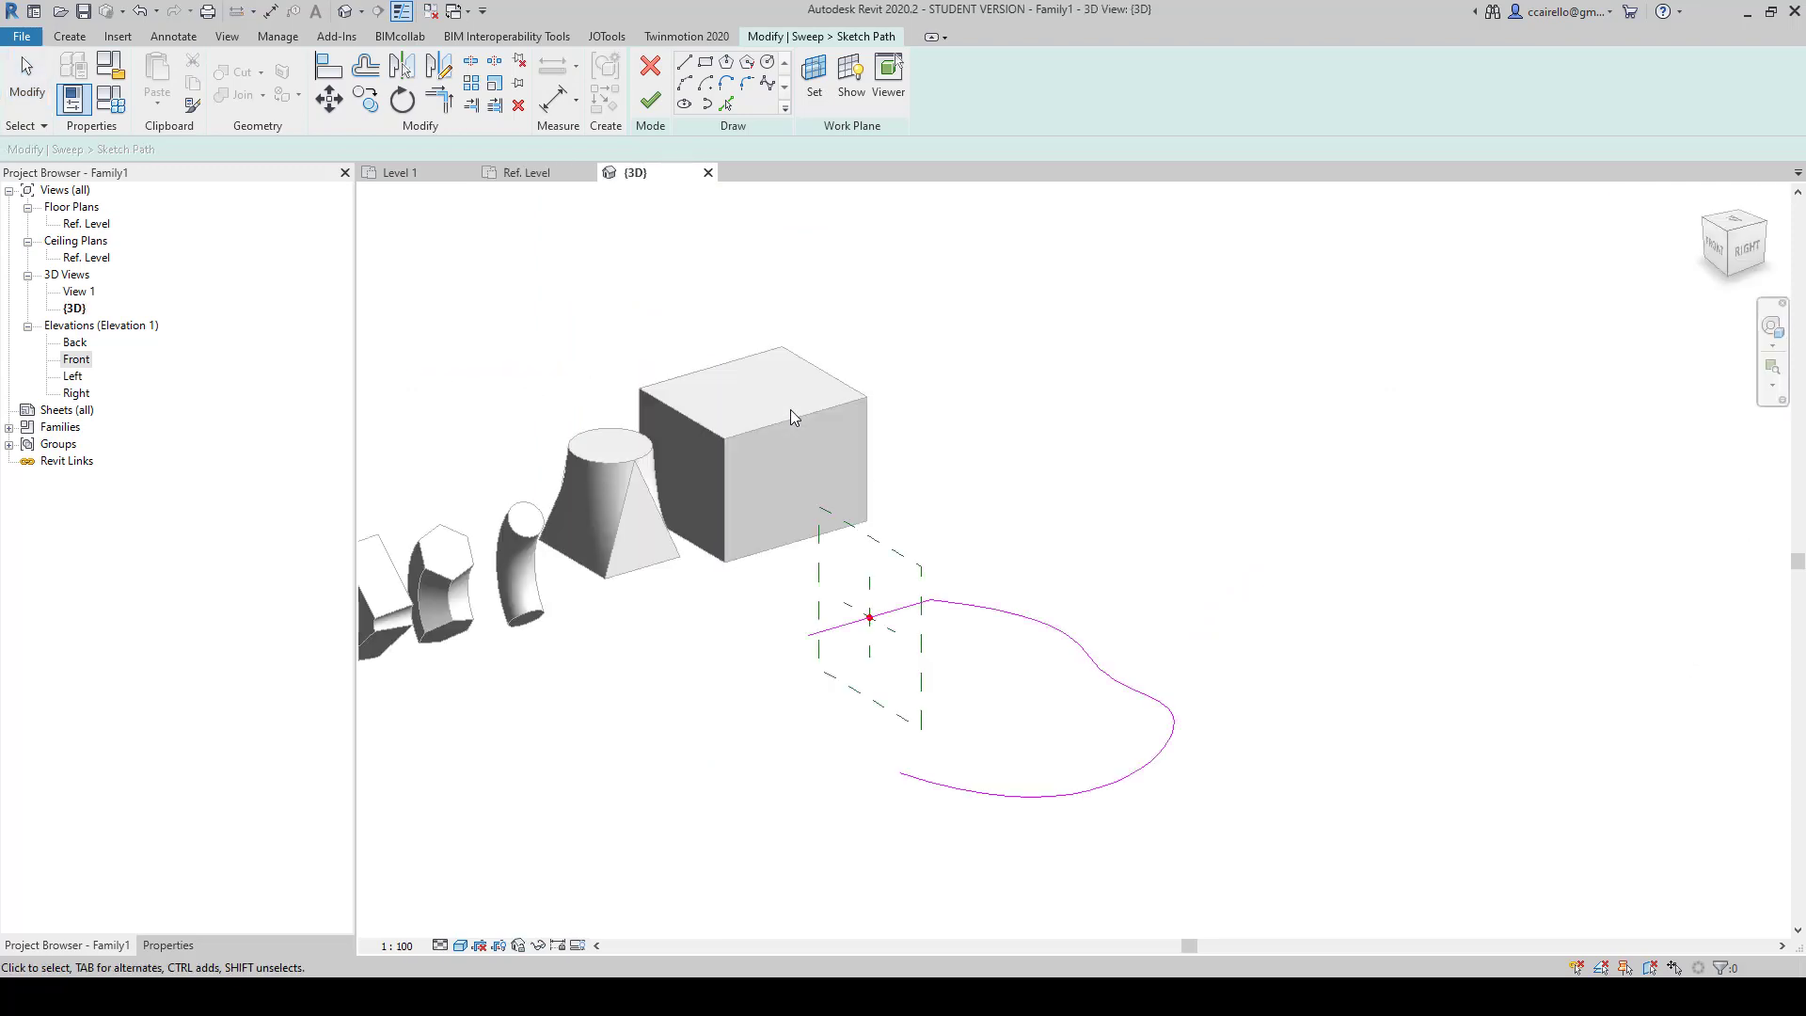
{"action": "scroll", "coordinate": [861, 541], "scroll_direction": "up", "scroll_amount": 2}
{"action": "left_click", "coordinate": [862, 550]}
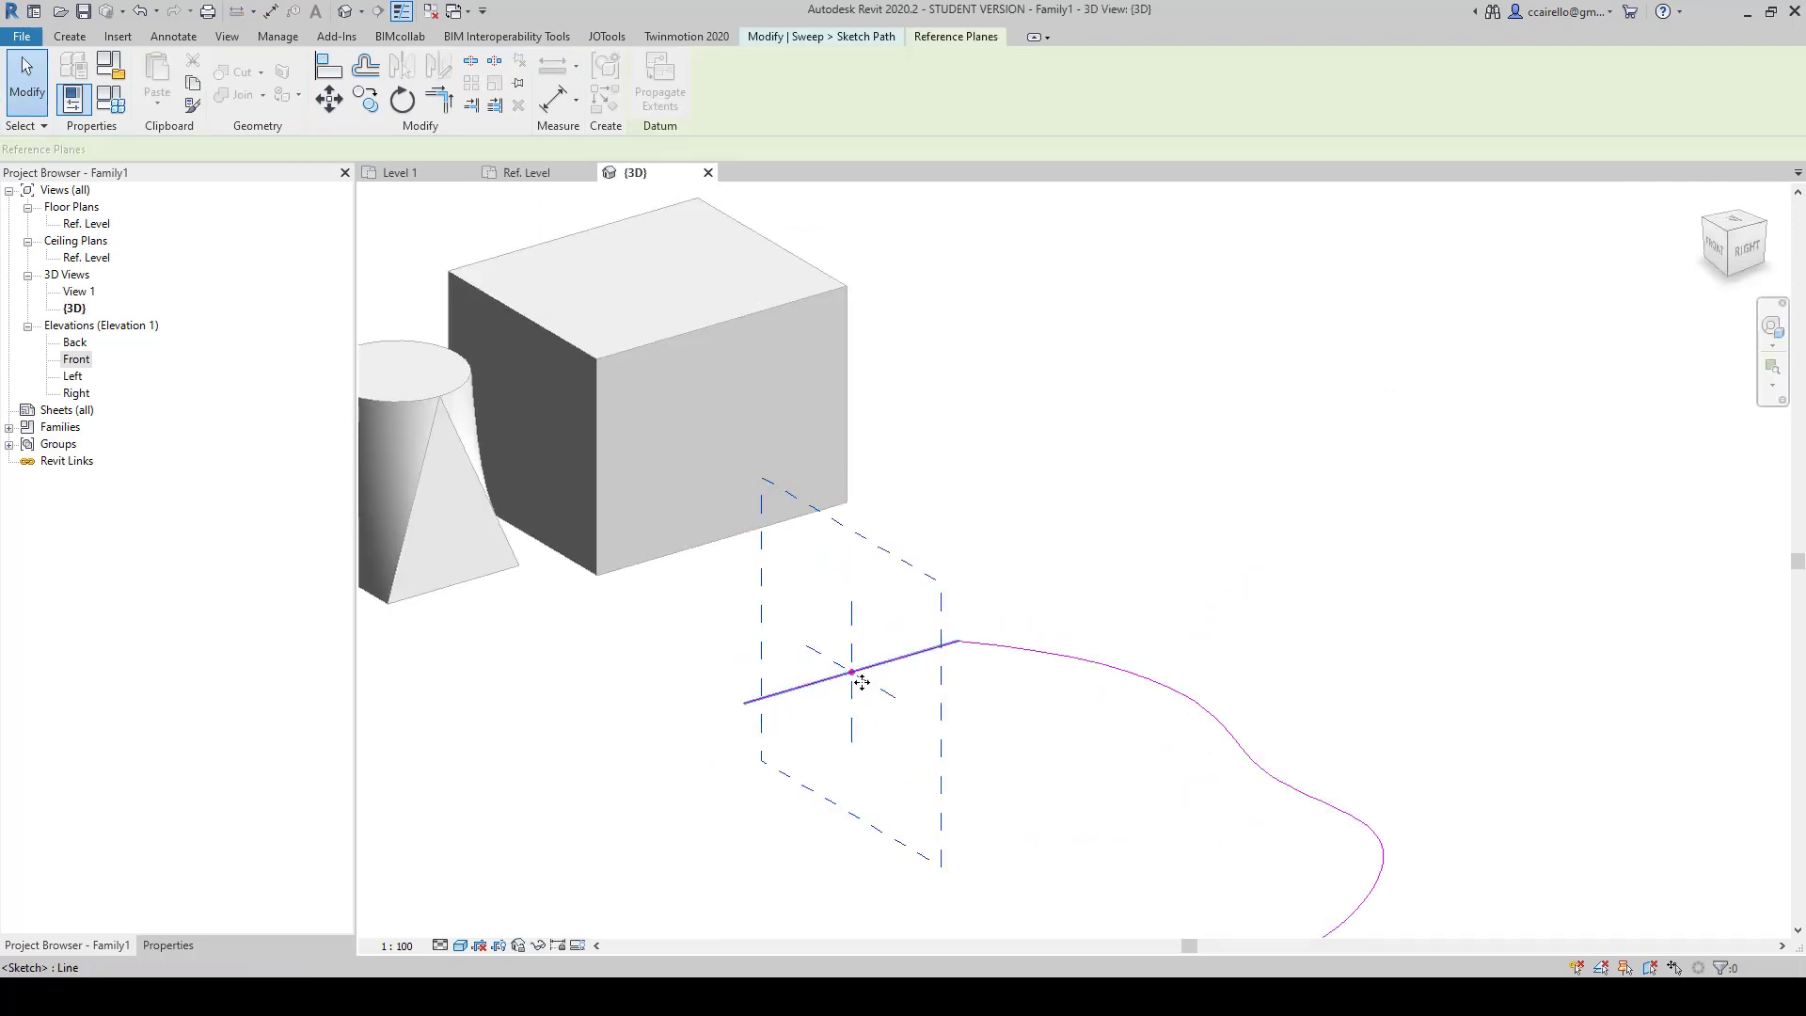
{"action": "middle_click_drag", "start_coordinate": [862, 550], "coordinate": [724, 591], "text": "shift"}
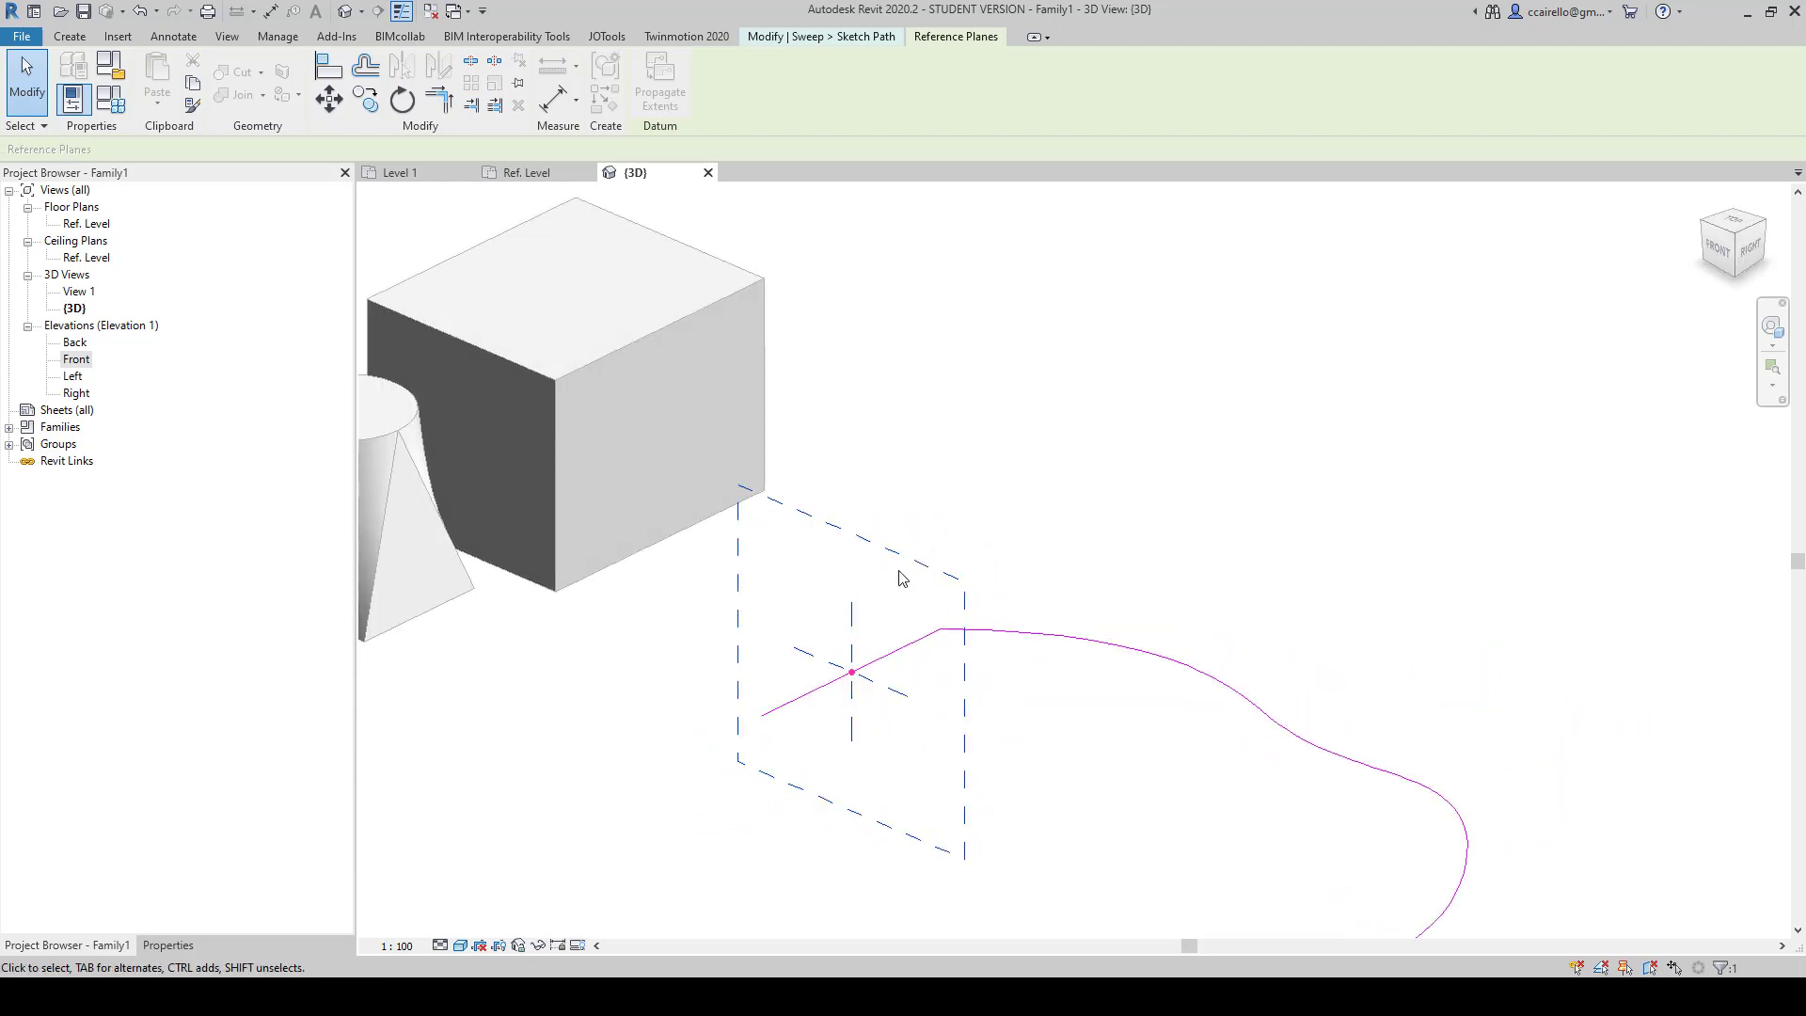
{"action": "scroll", "coordinate": [1112, 794], "scroll_direction": "down", "scroll_amount": 2}
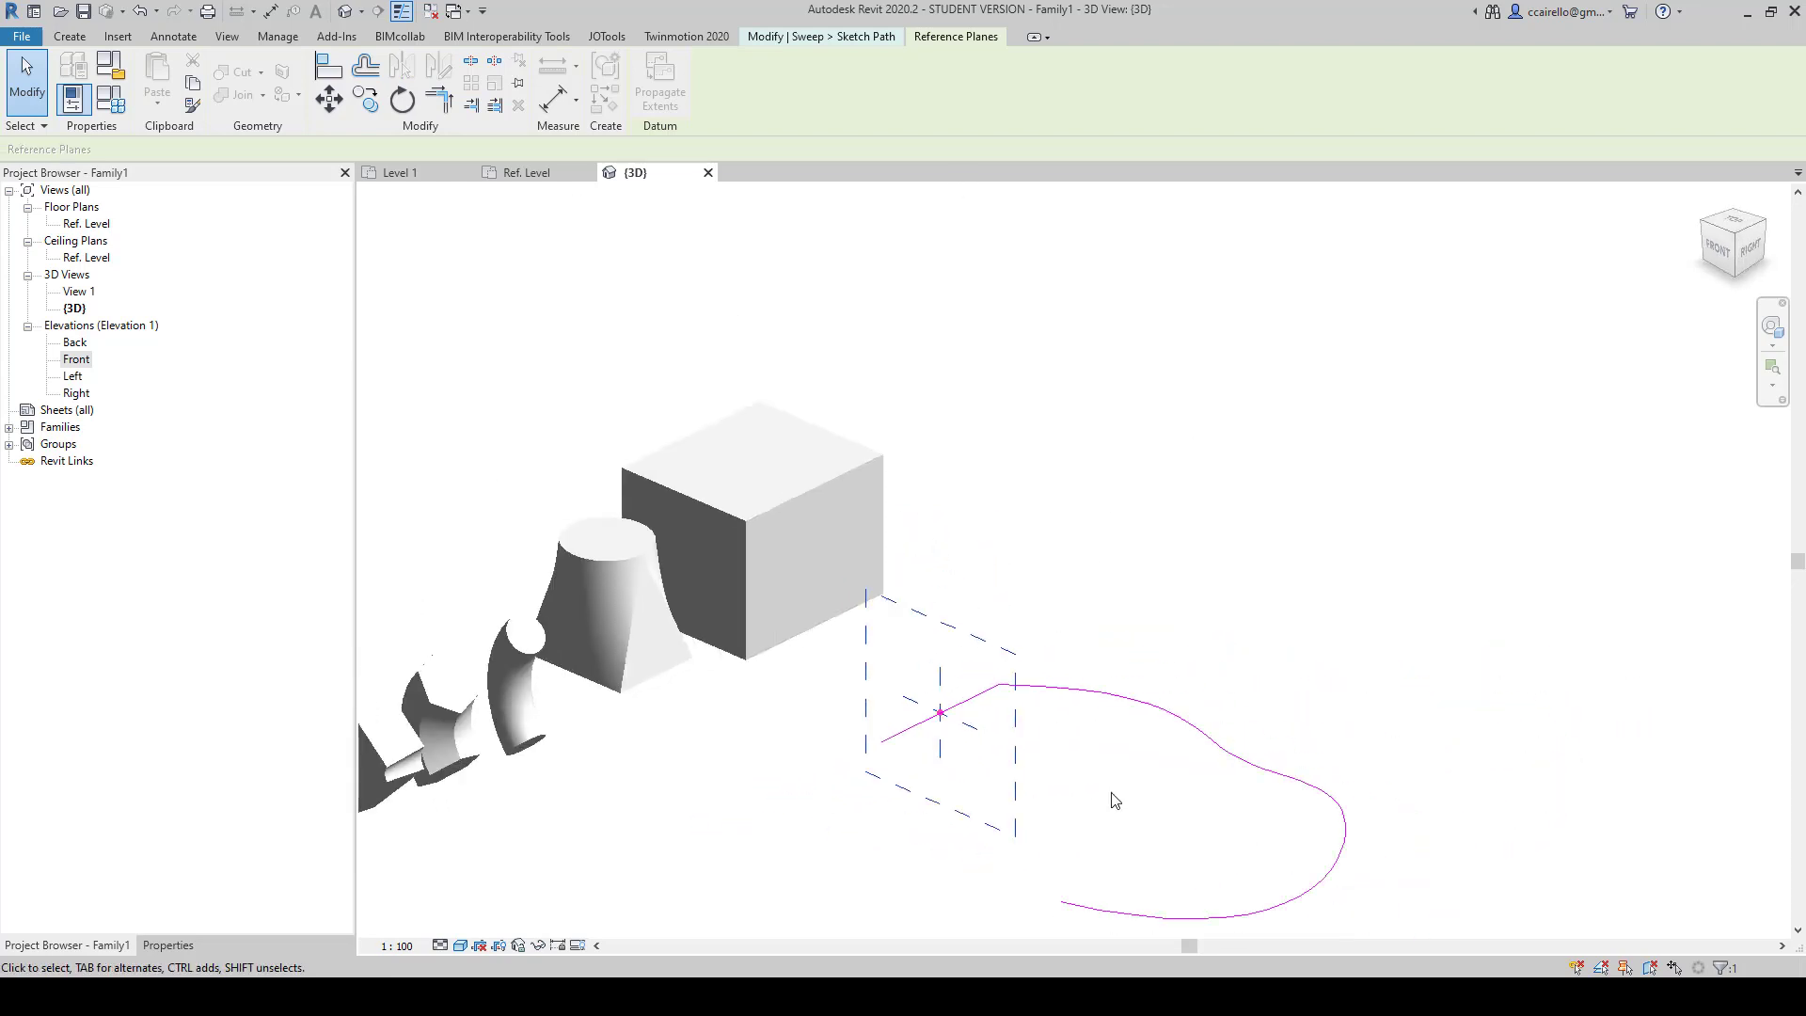
{"action": "scroll", "coordinate": [923, 653], "scroll_direction": "up", "scroll_amount": 1}
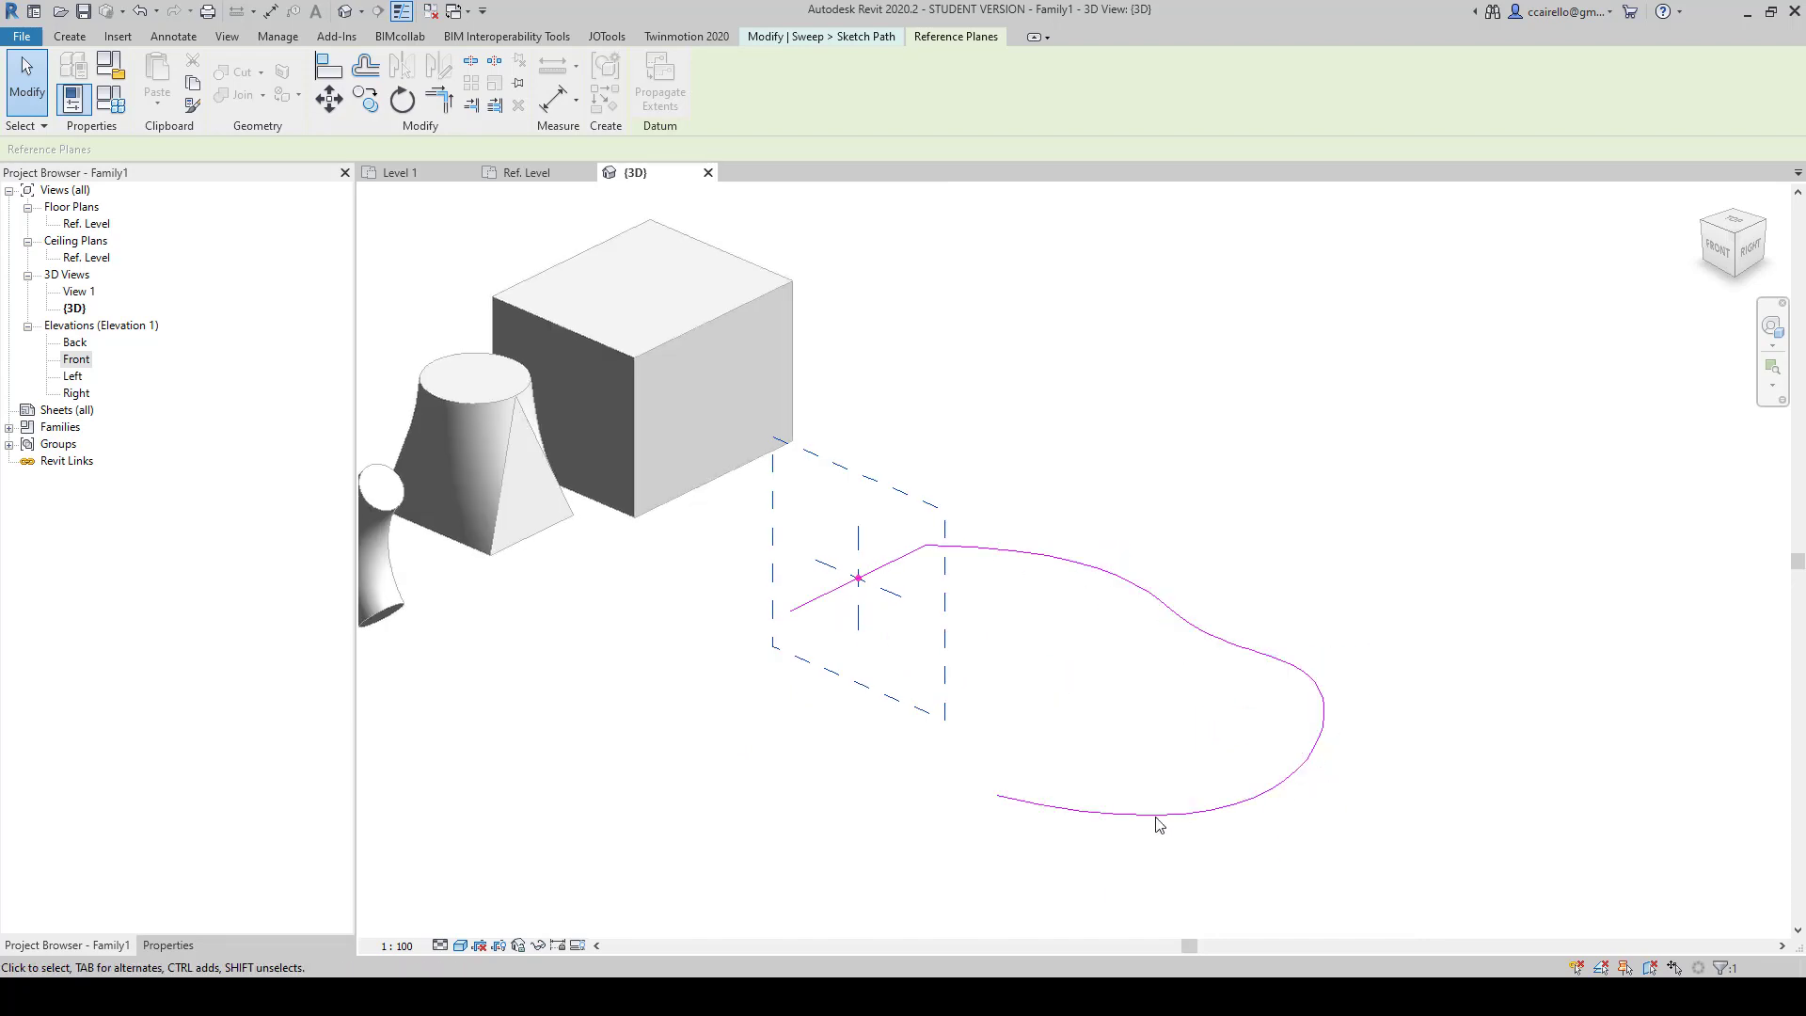
{"action": "left_click", "coordinate": [1107, 744]}
{"action": "scroll", "coordinate": [1096, 466], "scroll_direction": "up", "scroll_amount": 3}
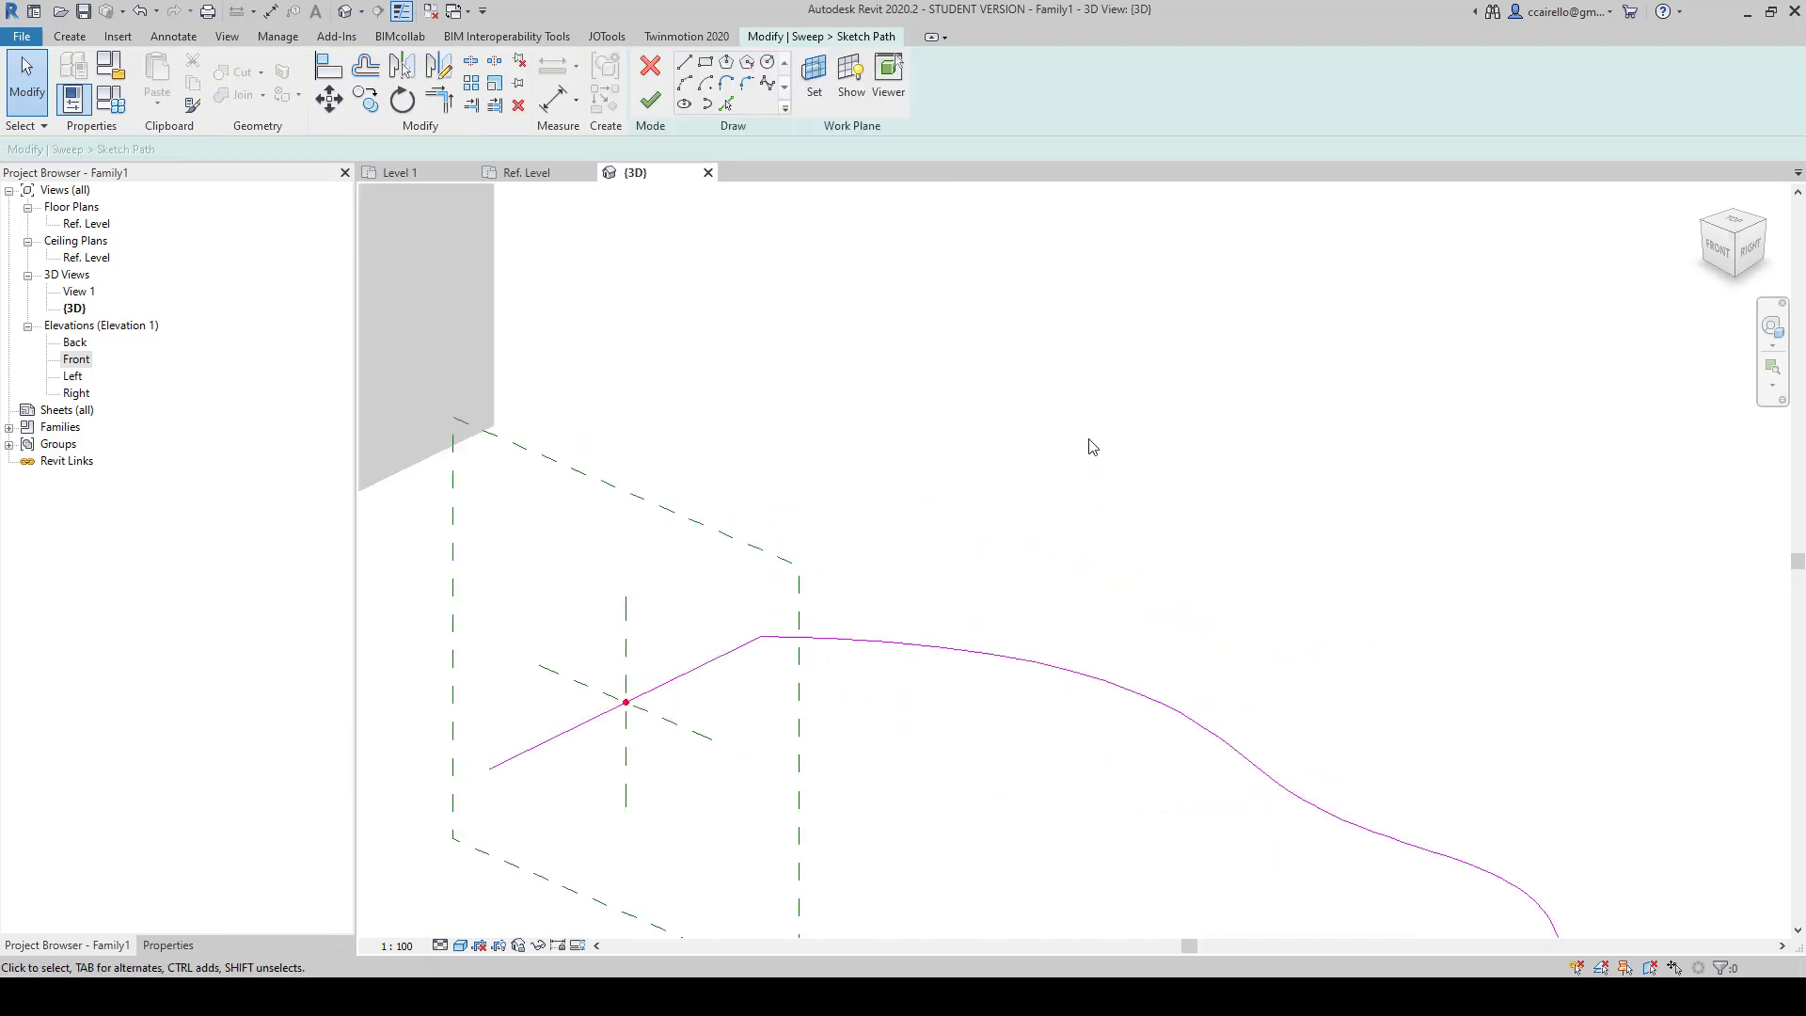
{"action": "scroll", "coordinate": [899, 604], "scroll_direction": "down", "scroll_amount": 2}
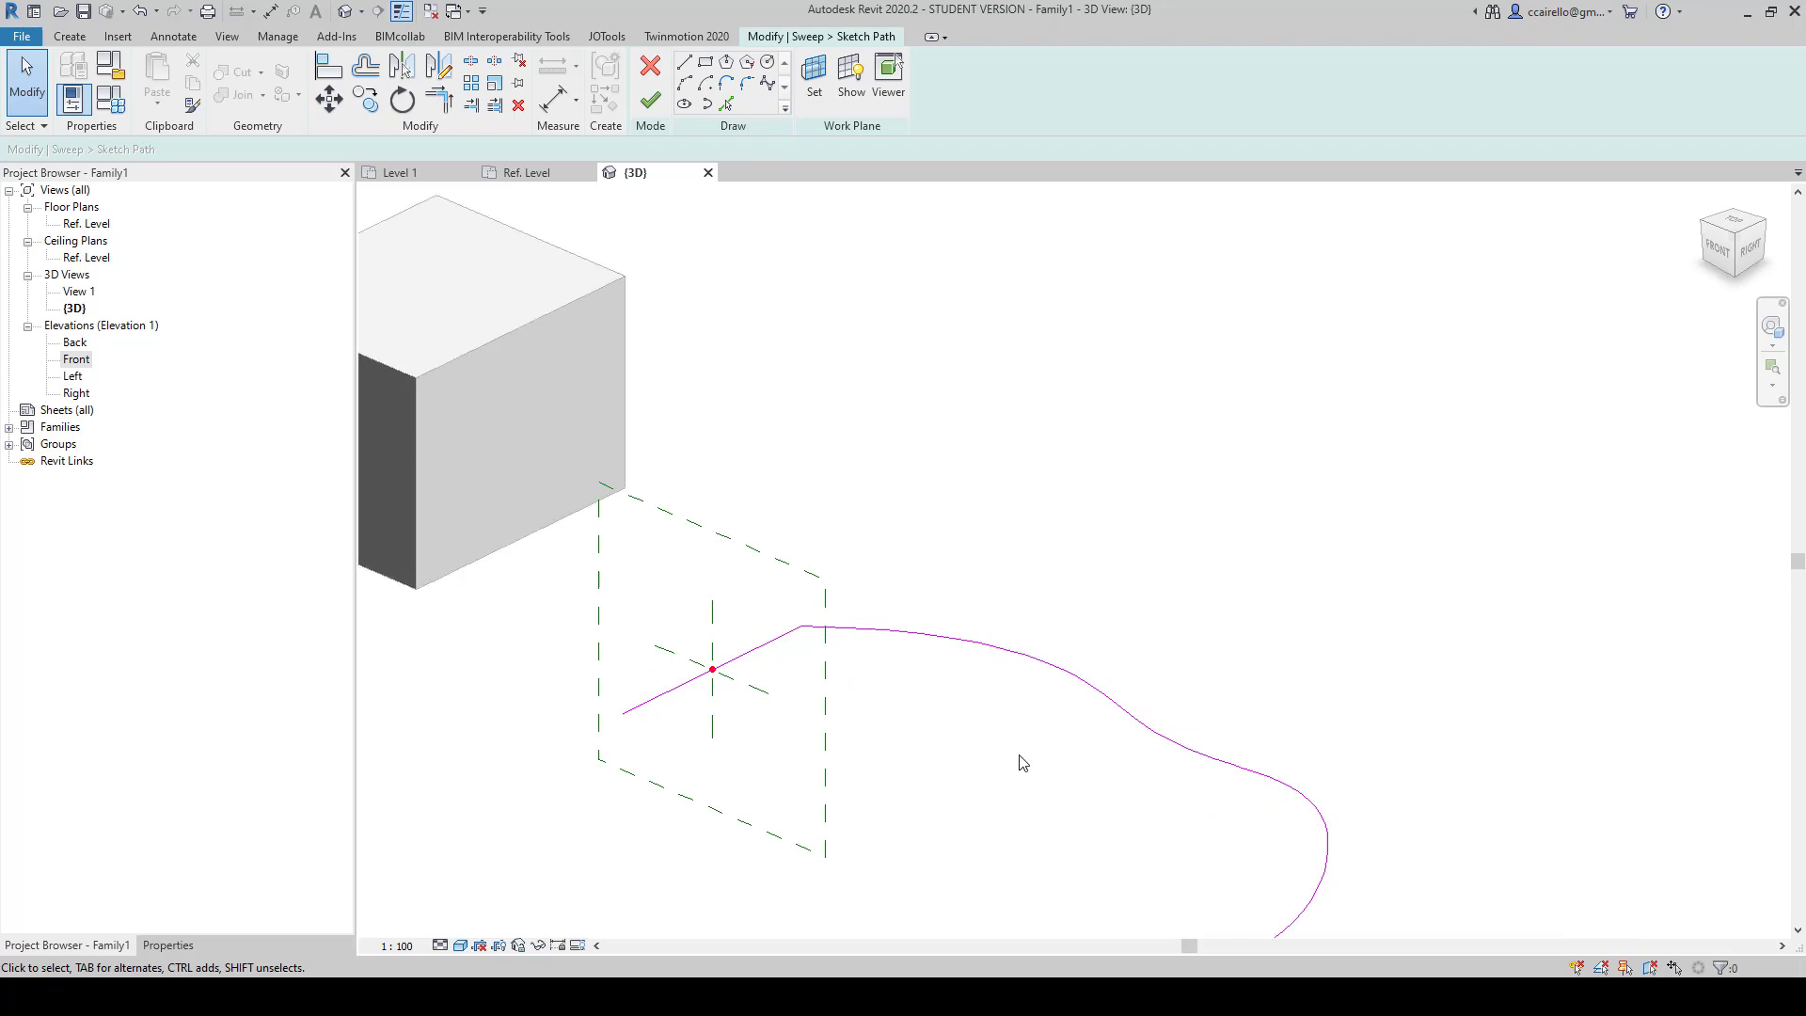
Step: Finish the sweep path, then check the available profile choices and the loadable family library without loading a profile
{"action": "left_click", "coordinate": [653, 101]}
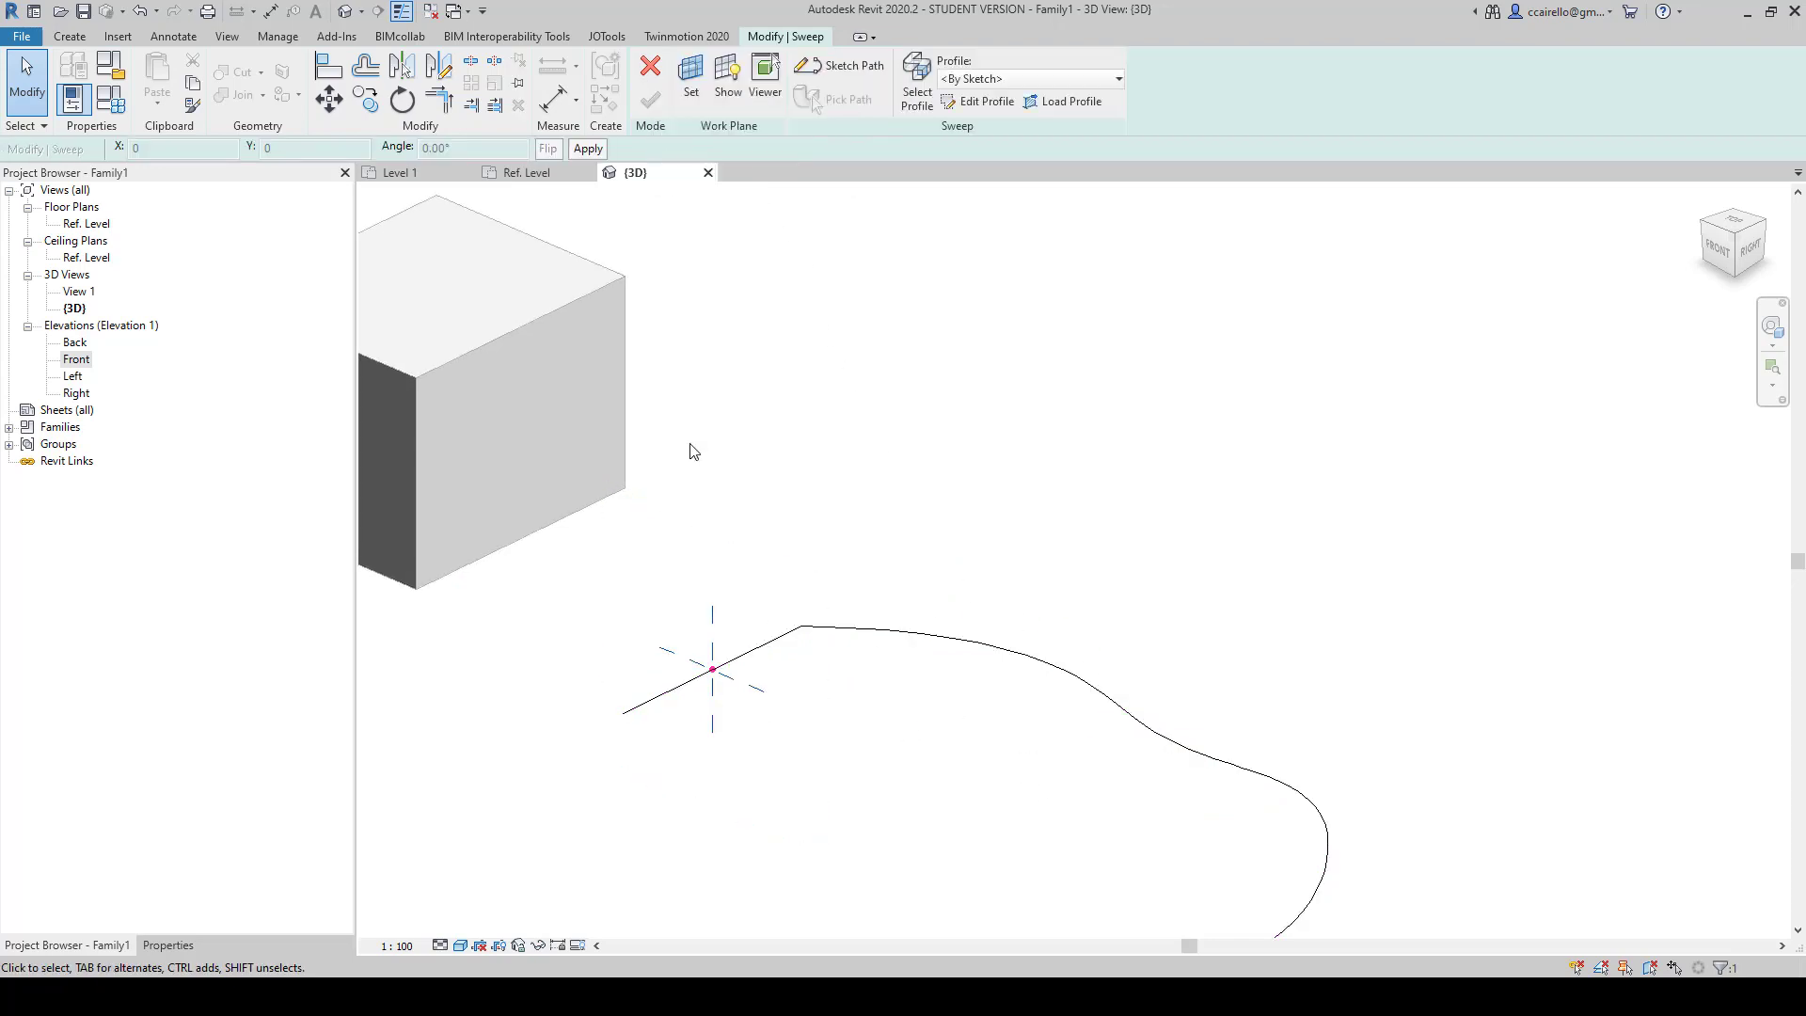
{"action": "left_click", "coordinate": [999, 83]}
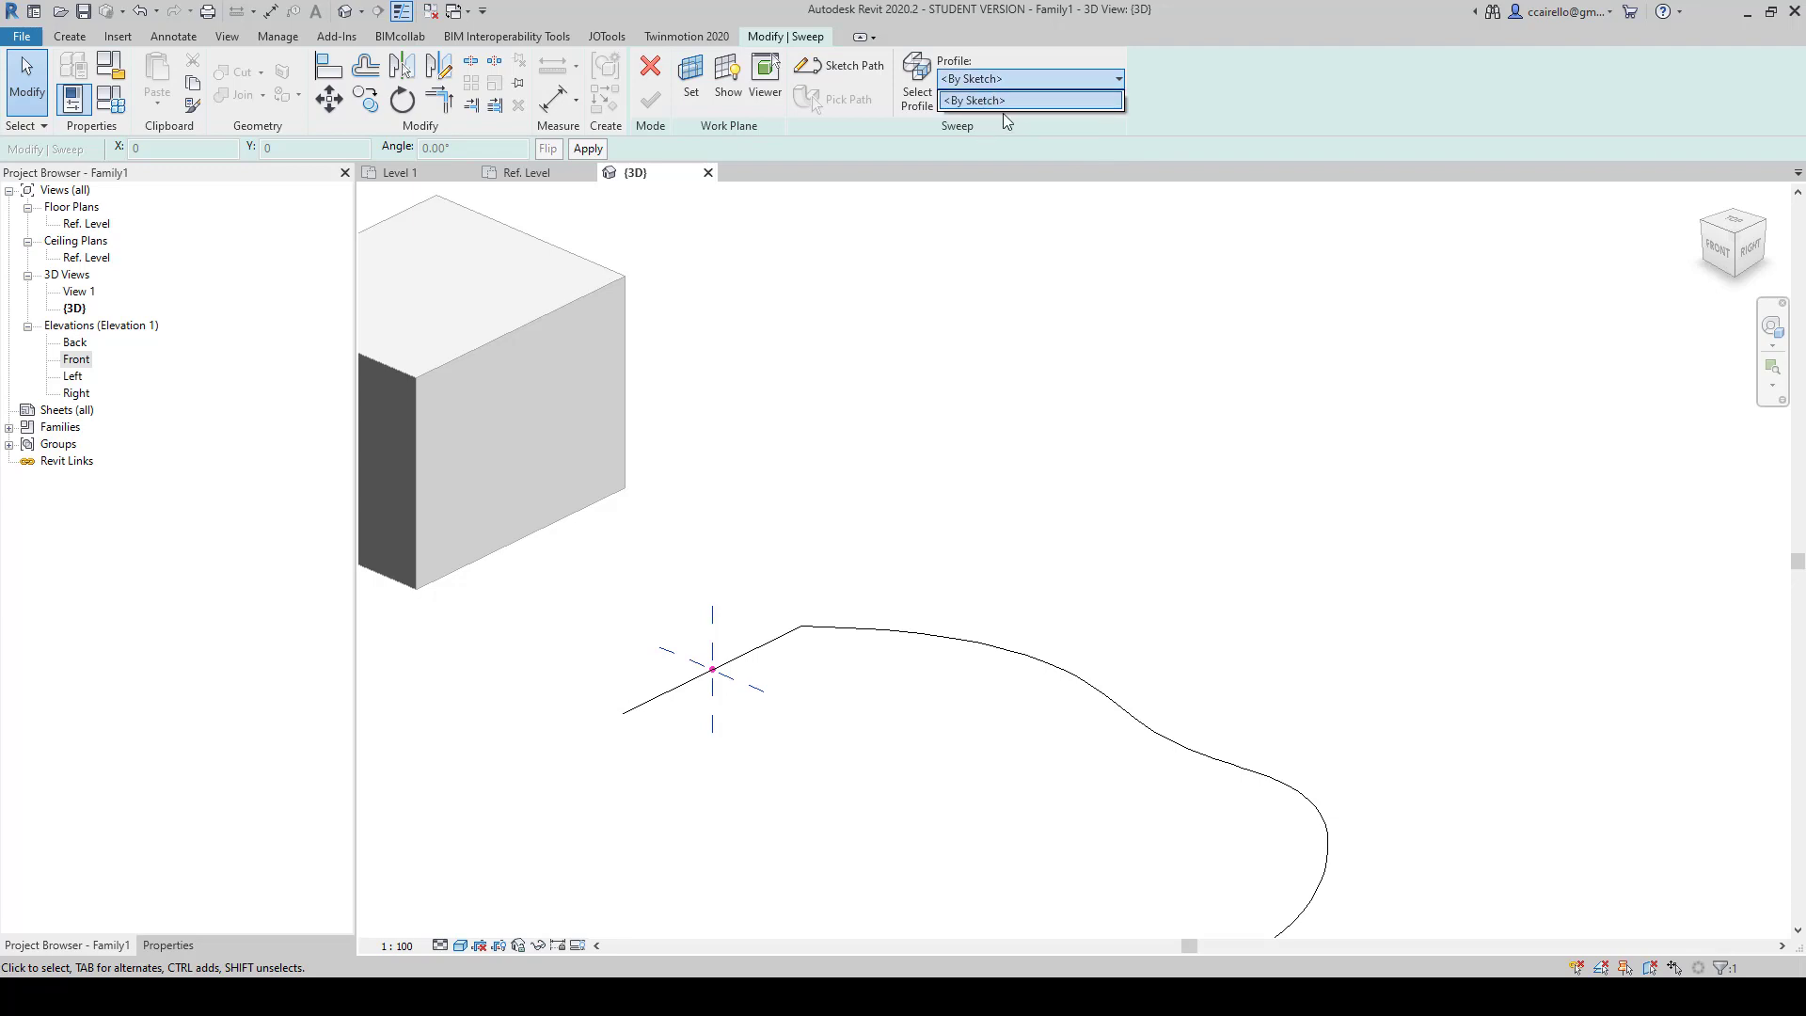
{"action": "left_click", "coordinate": [1000, 107]}
{"action": "left_click", "coordinate": [1047, 103]}
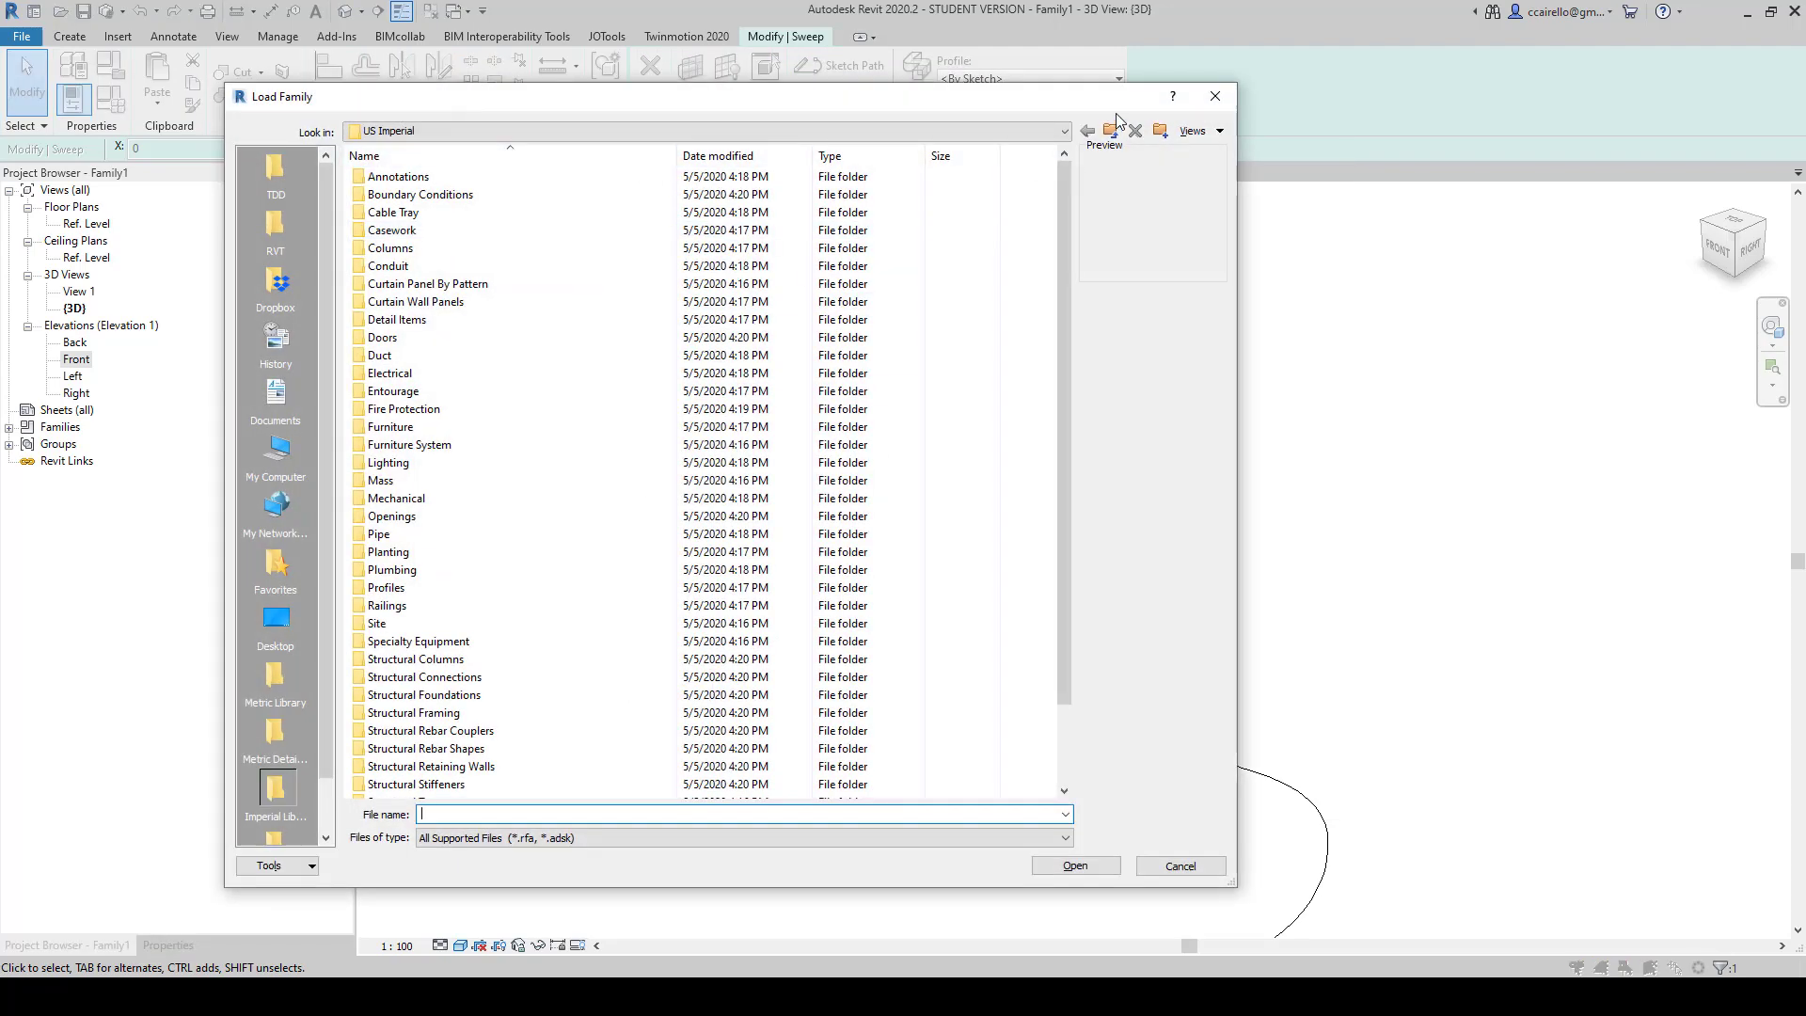
{"action": "left_click", "coordinate": [1216, 96]}
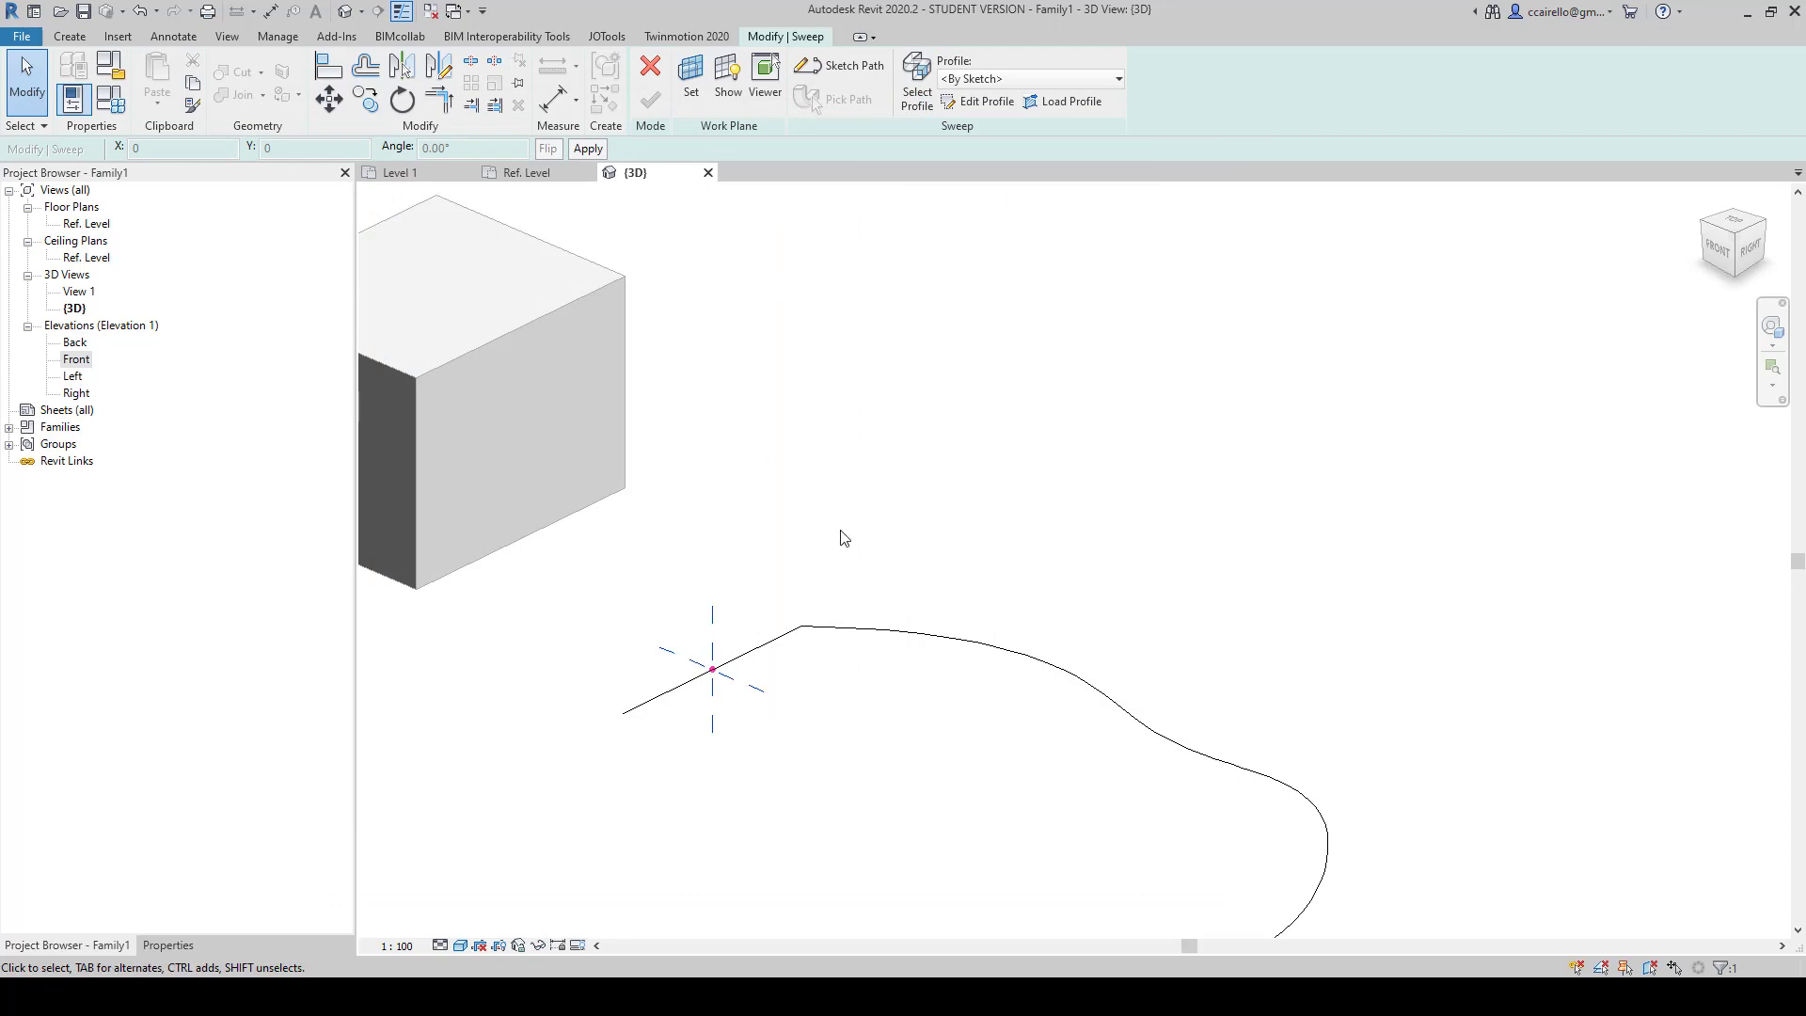
Step: Start sketching the sweep's profile and turn the 3D view square to the front, centred on the path's profile point
{"action": "left_click", "coordinate": [977, 102]}
{"action": "scroll", "coordinate": [774, 730], "scroll_direction": "up", "scroll_amount": 4}
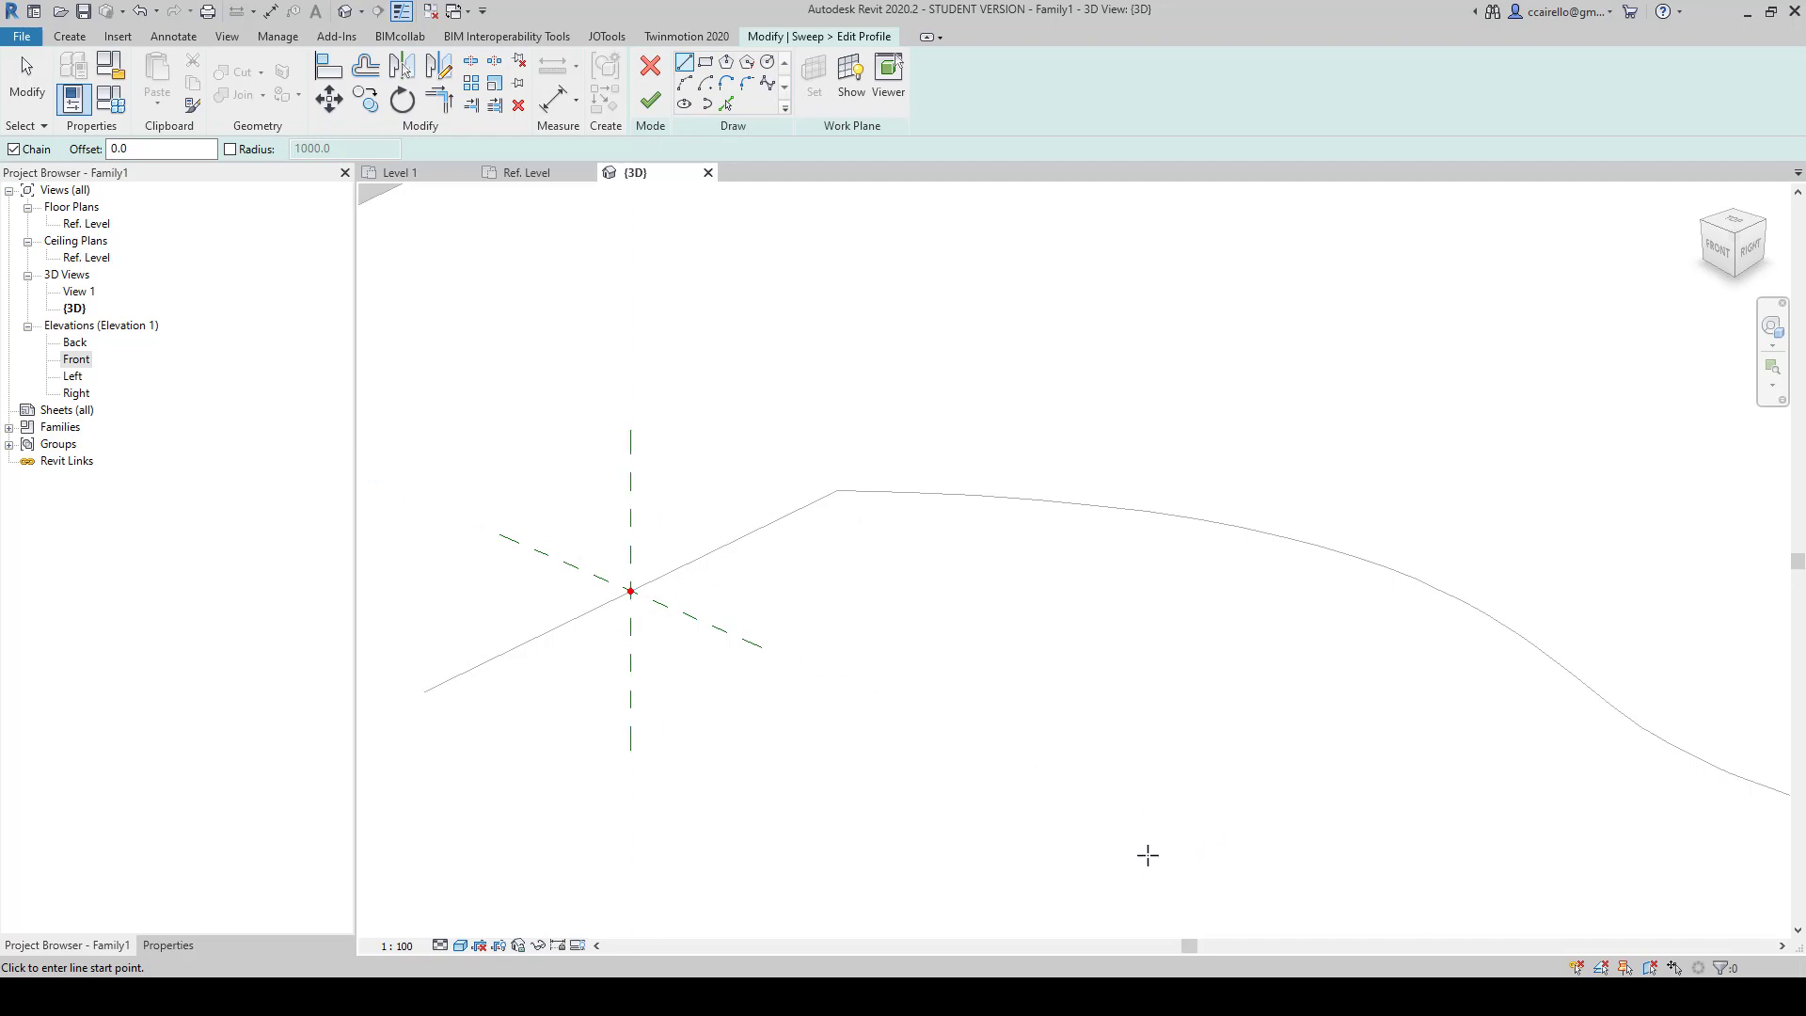
{"action": "scroll", "coordinate": [1051, 455], "scroll_direction": "down", "scroll_amount": 1}
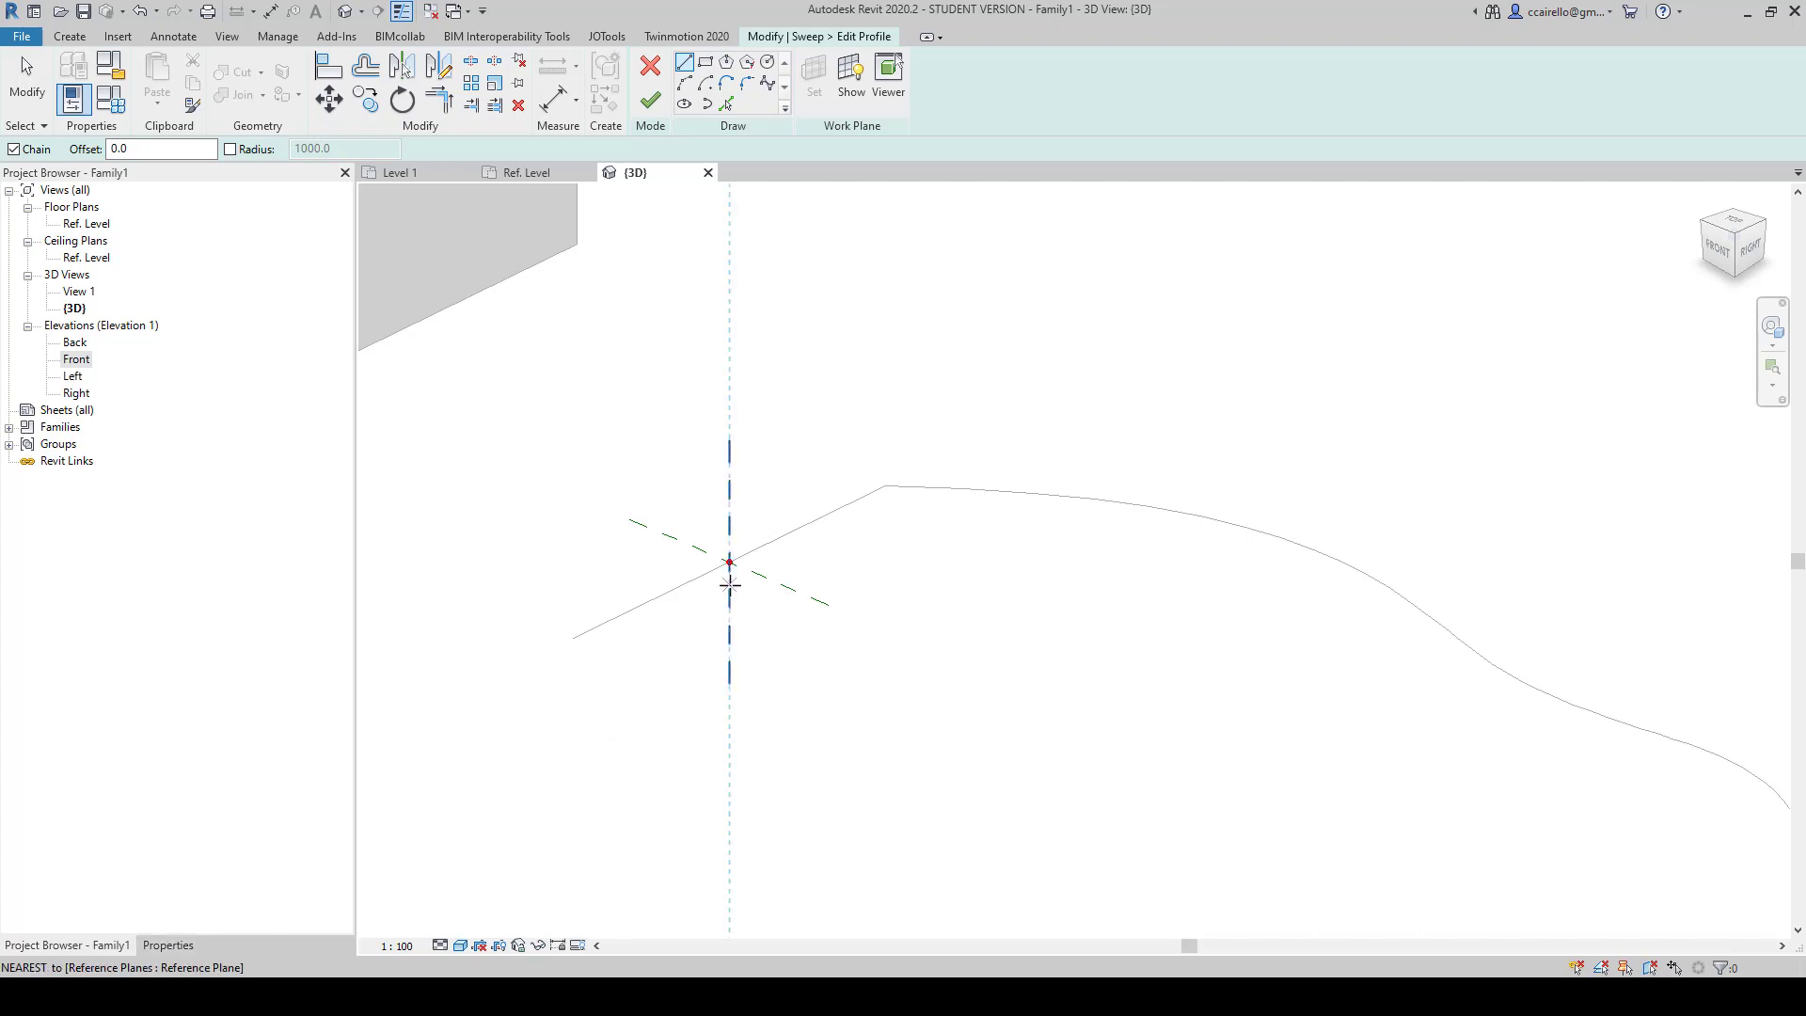
{"action": "middle_click_drag", "start_coordinate": [730, 576], "coordinate": [910, 395], "text": "shift"}
{"action": "scroll", "coordinate": [828, 575], "scroll_direction": "up", "scroll_amount": 3}
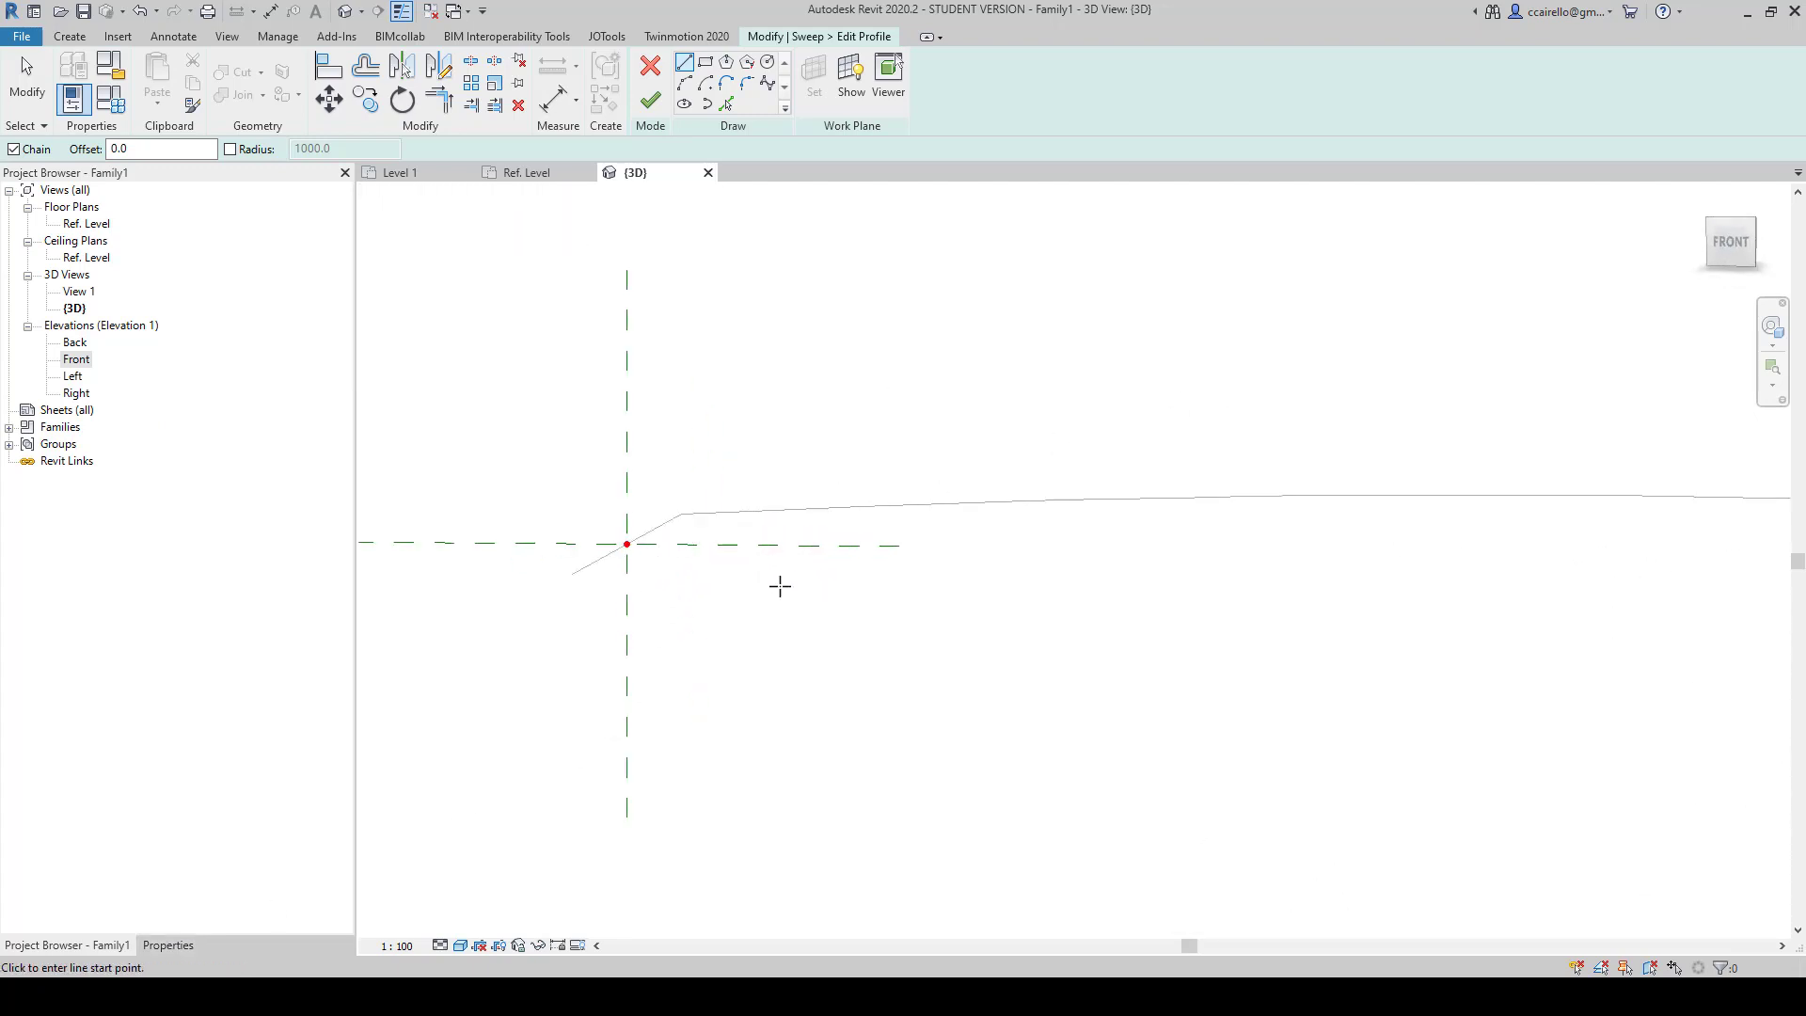
{"action": "scroll", "coordinate": [691, 566], "scroll_direction": "up", "scroll_amount": 2}
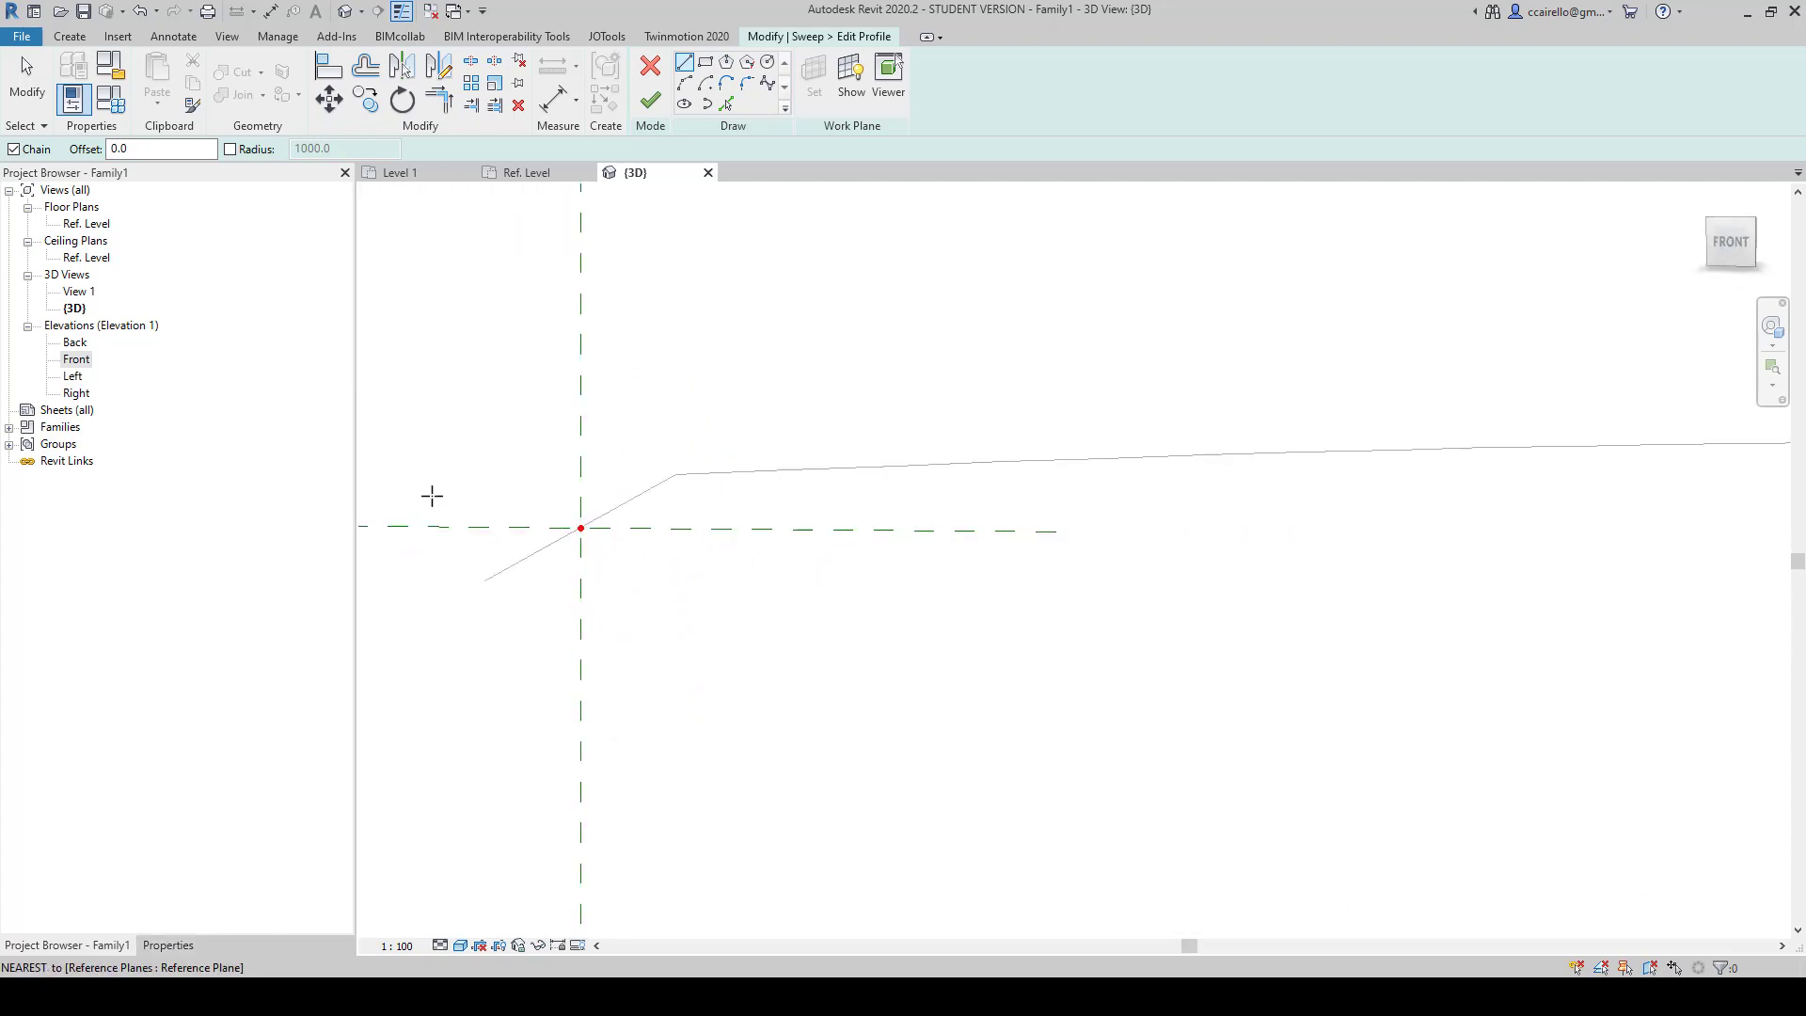
{"action": "left_click", "coordinate": [1731, 243]}
{"action": "scroll", "coordinate": [1553, 635], "scroll_direction": "up", "scroll_amount": 5}
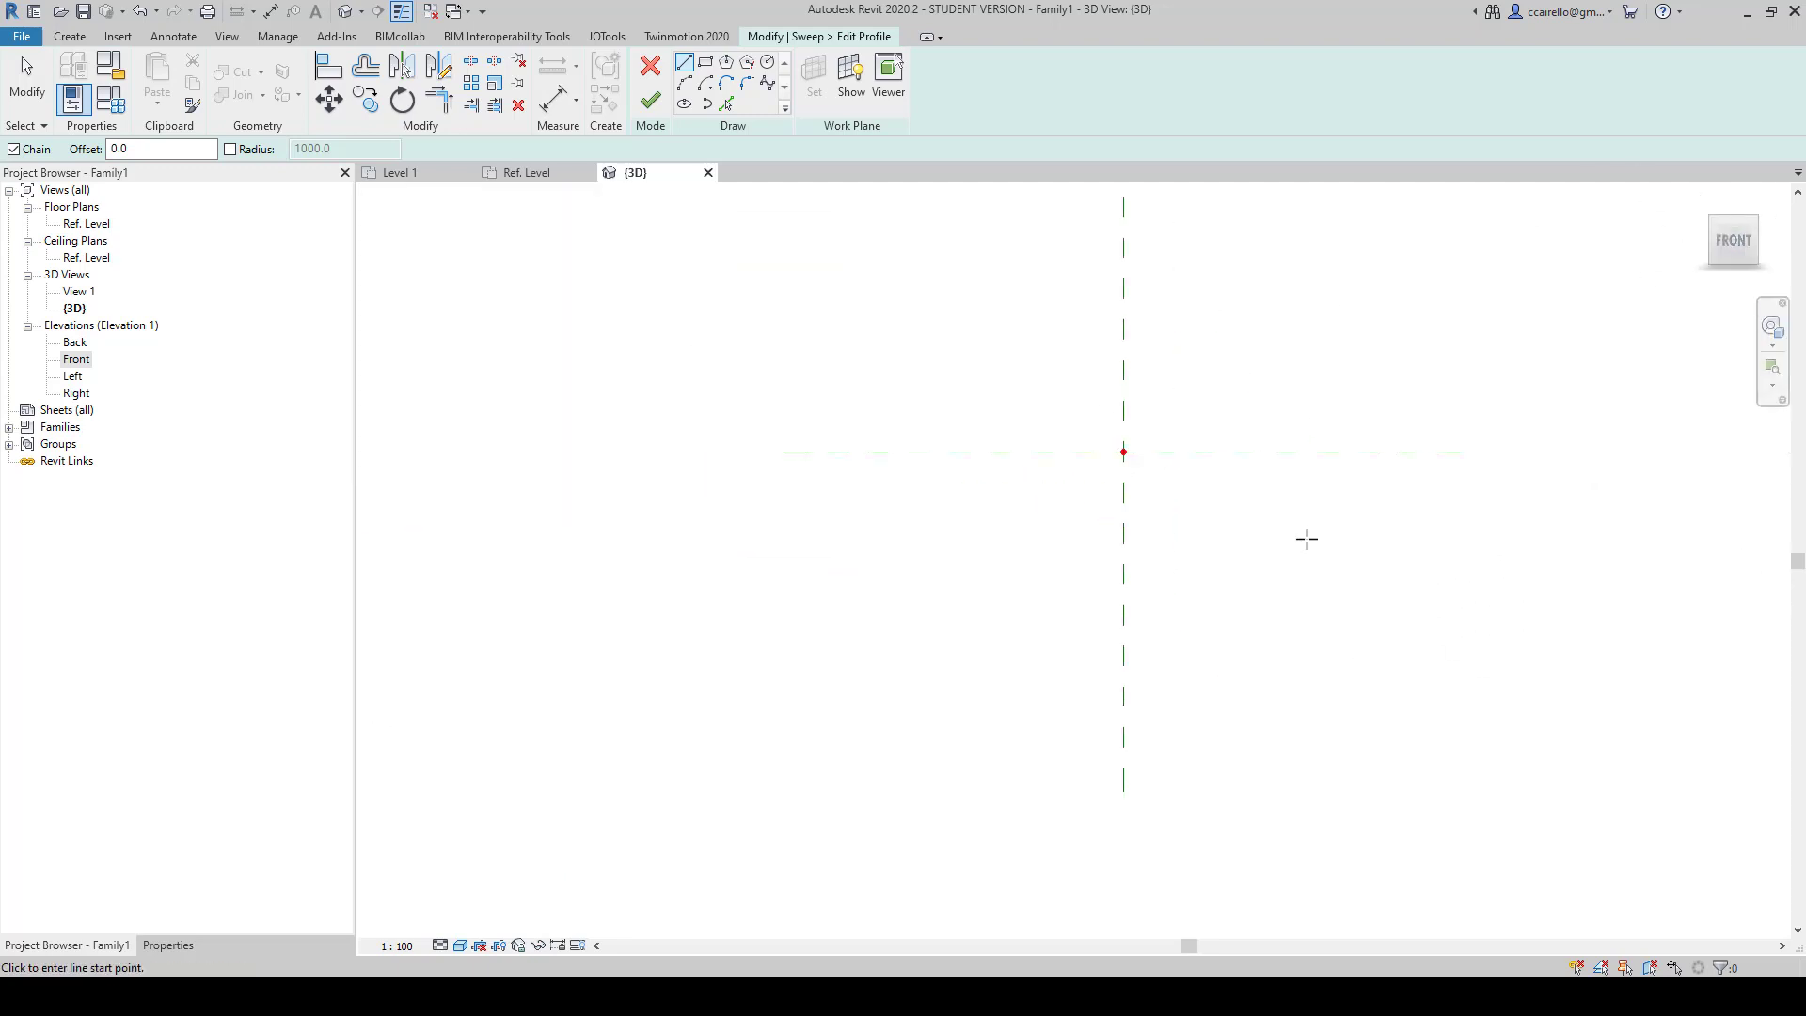
{"action": "scroll", "coordinate": [591, 553], "scroll_direction": "down", "scroll_amount": 1}
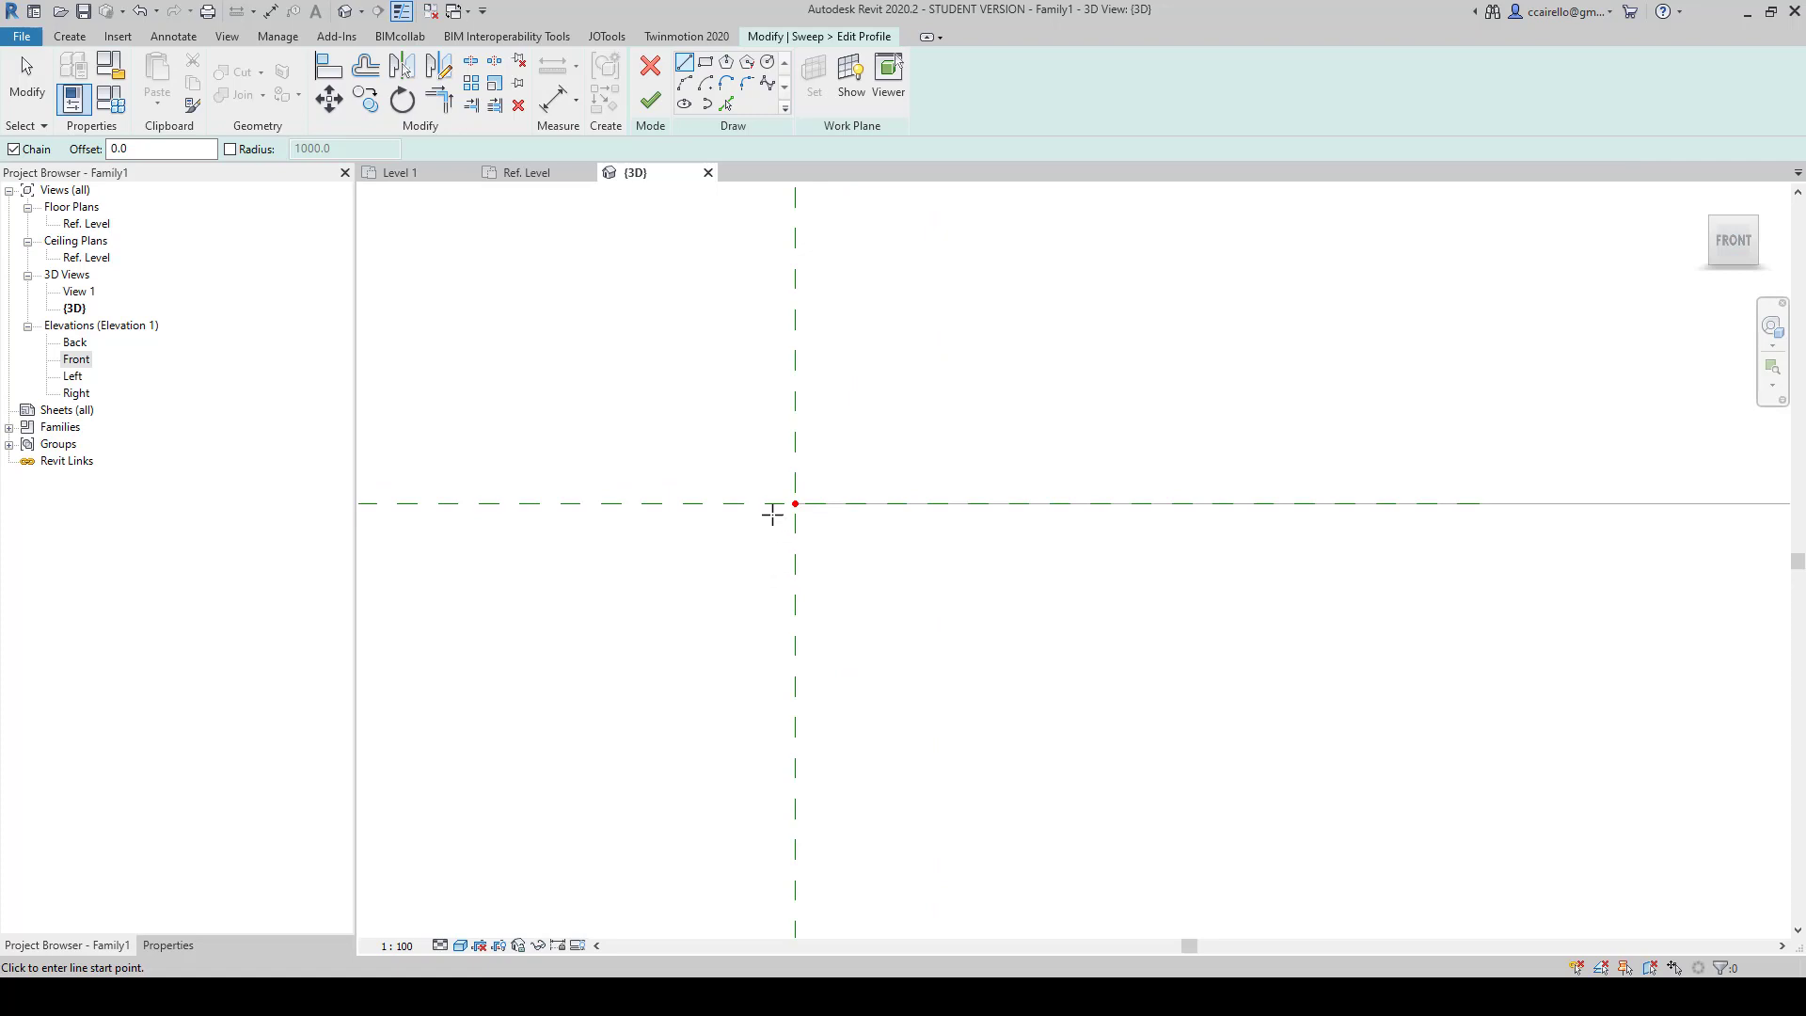
Step: Sketch an irregular nine-sided profile with a pinched waist around the profile point, trimming the last two lines to a corner to close it
{"action": "left_click", "coordinate": [782, 453]}
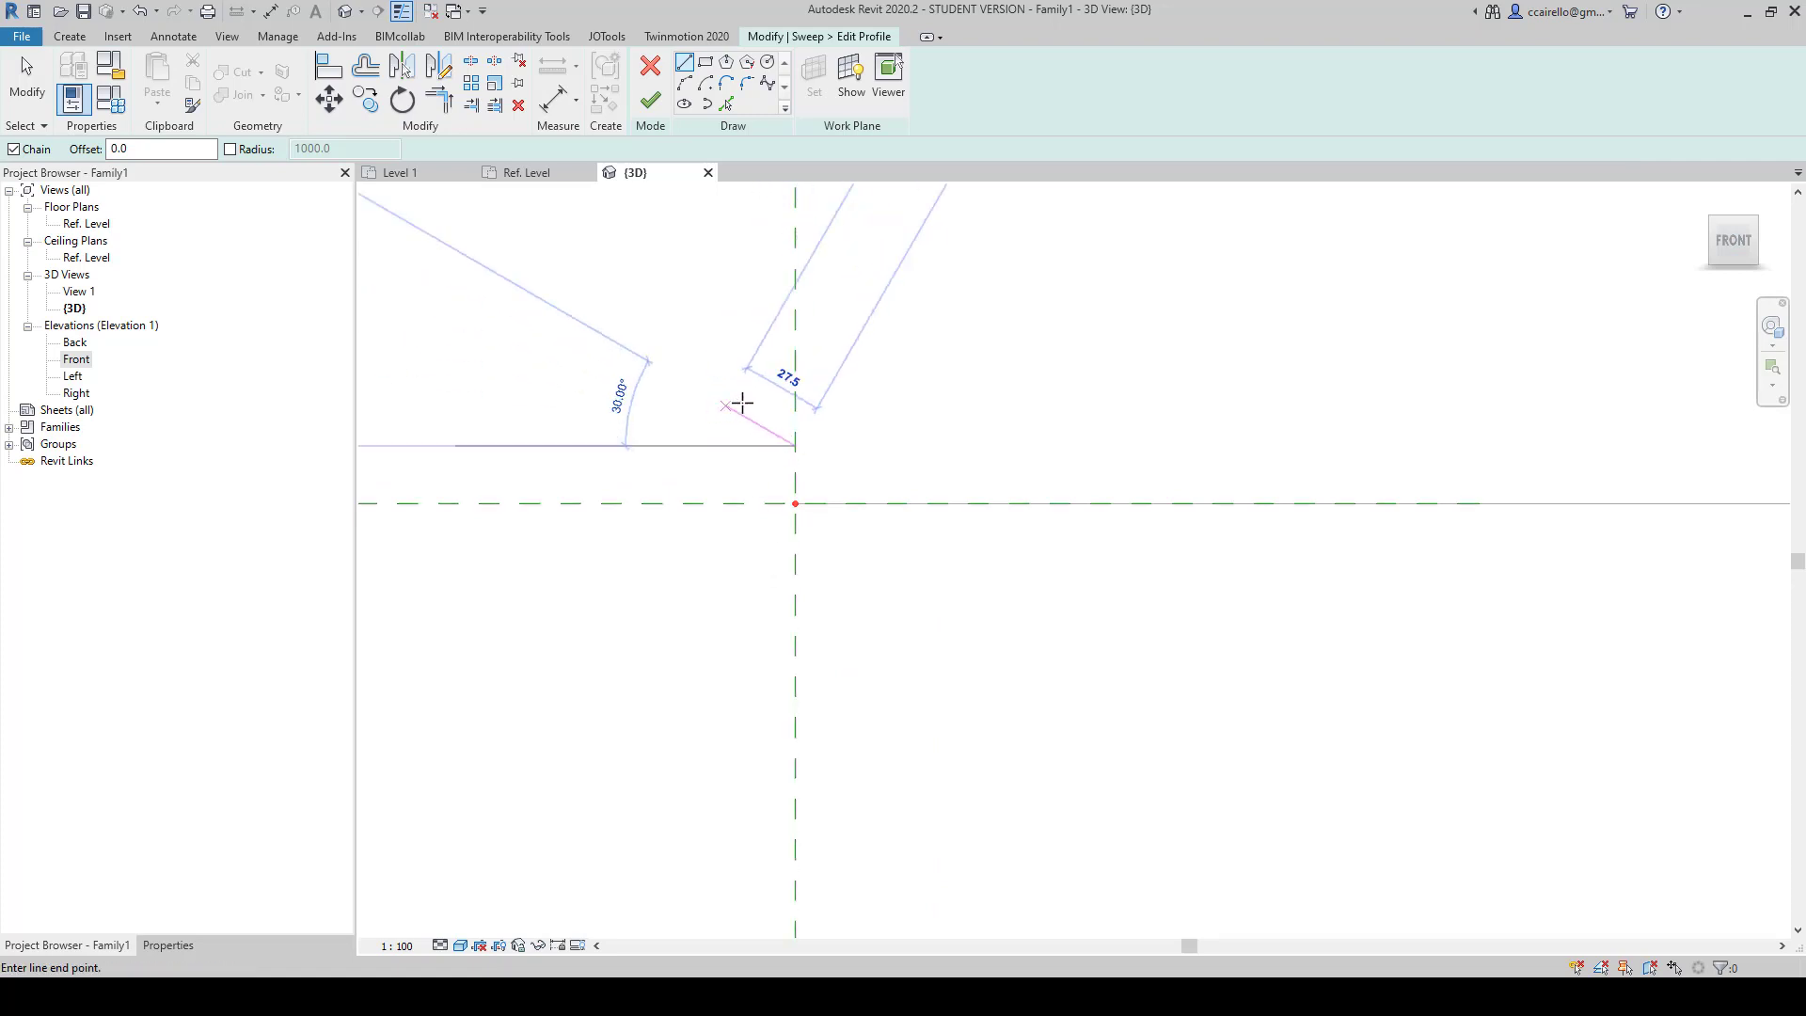
{"action": "left_click", "coordinate": [693, 465]}
{"action": "left_click", "coordinate": [773, 504]}
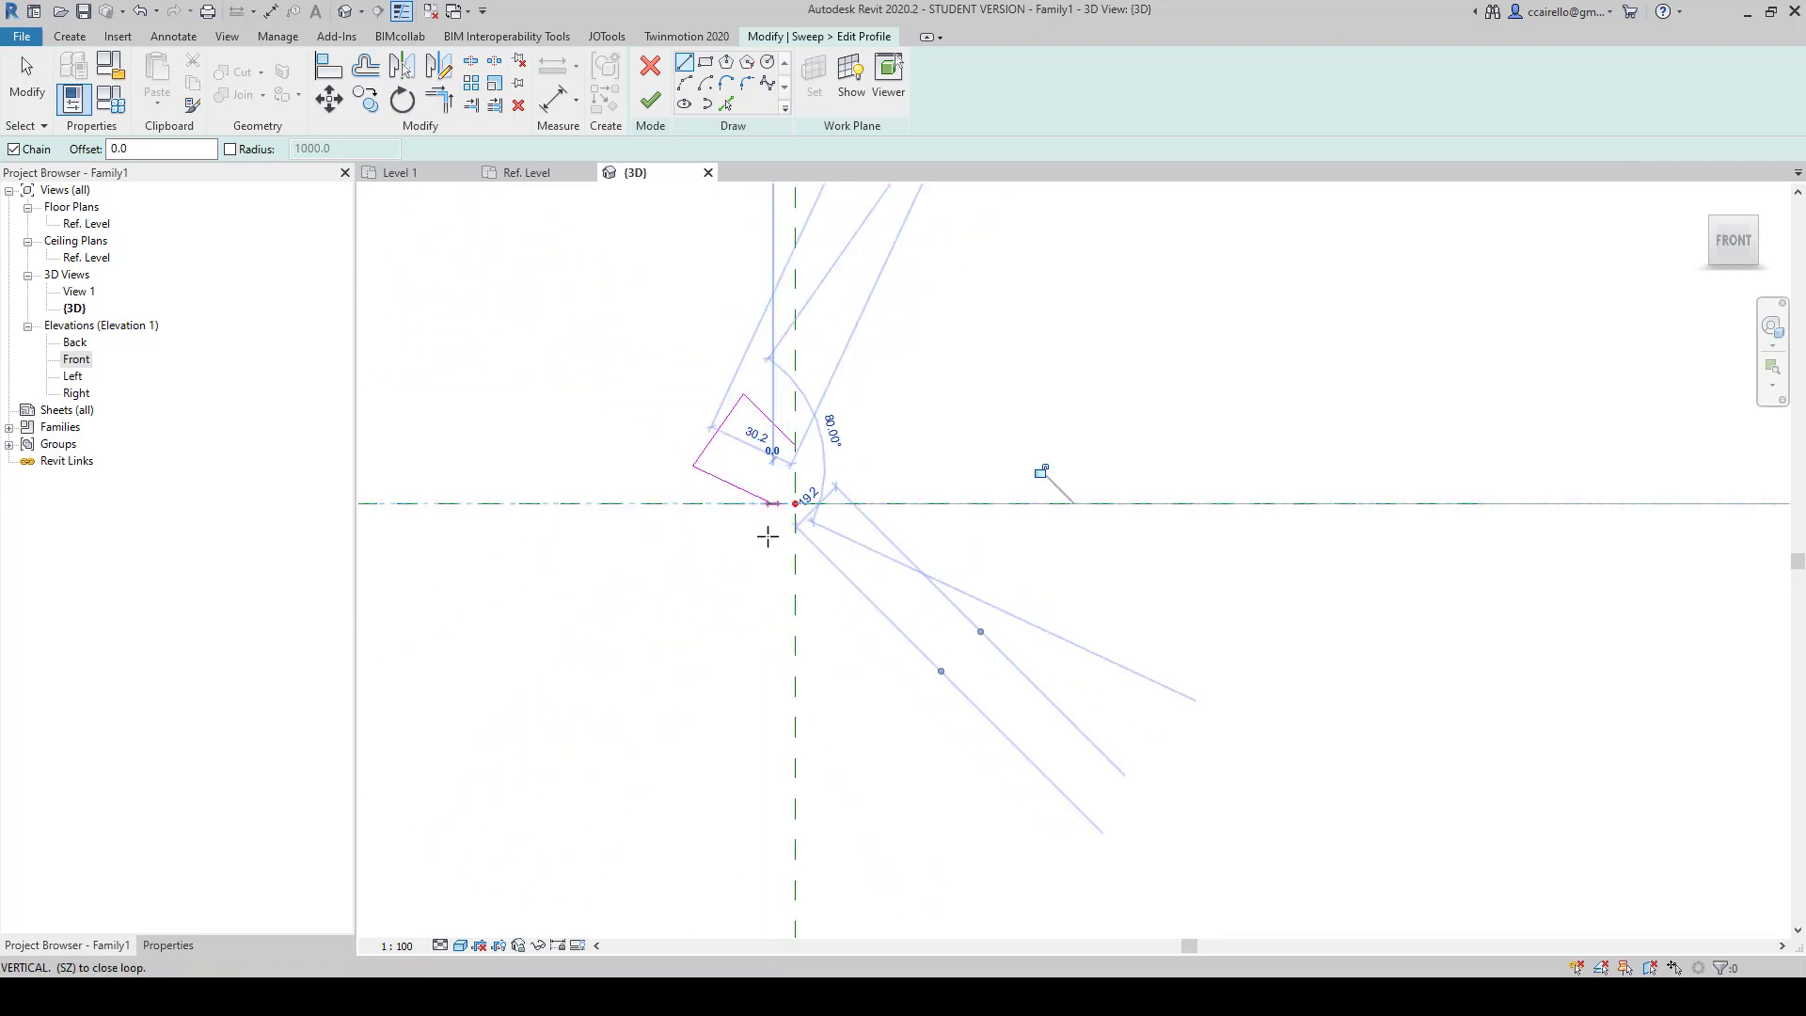
{"action": "left_click", "coordinate": [771, 541]}
{"action": "left_click", "coordinate": [740, 594]}
{"action": "left_click", "coordinate": [795, 649]}
{"action": "left_click", "coordinate": [836, 592]}
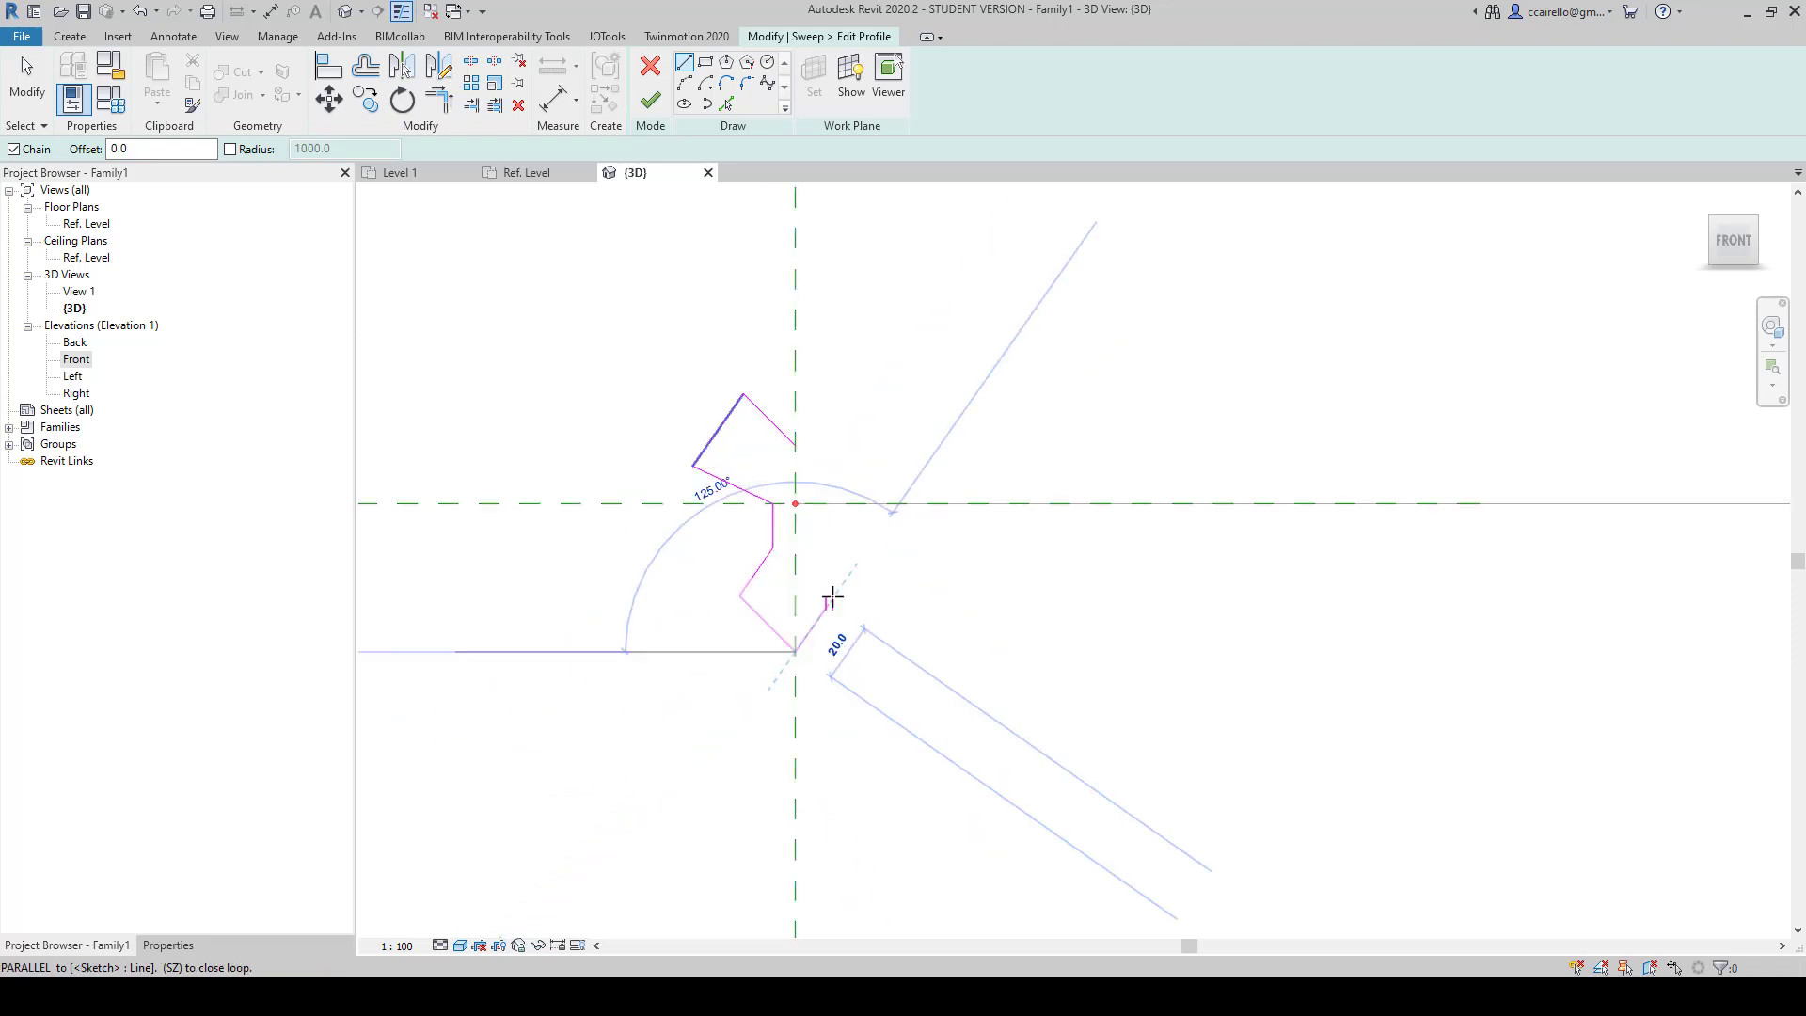
{"action": "left_click", "coordinate": [821, 525]}
{"action": "left_click", "coordinate": [842, 491]}
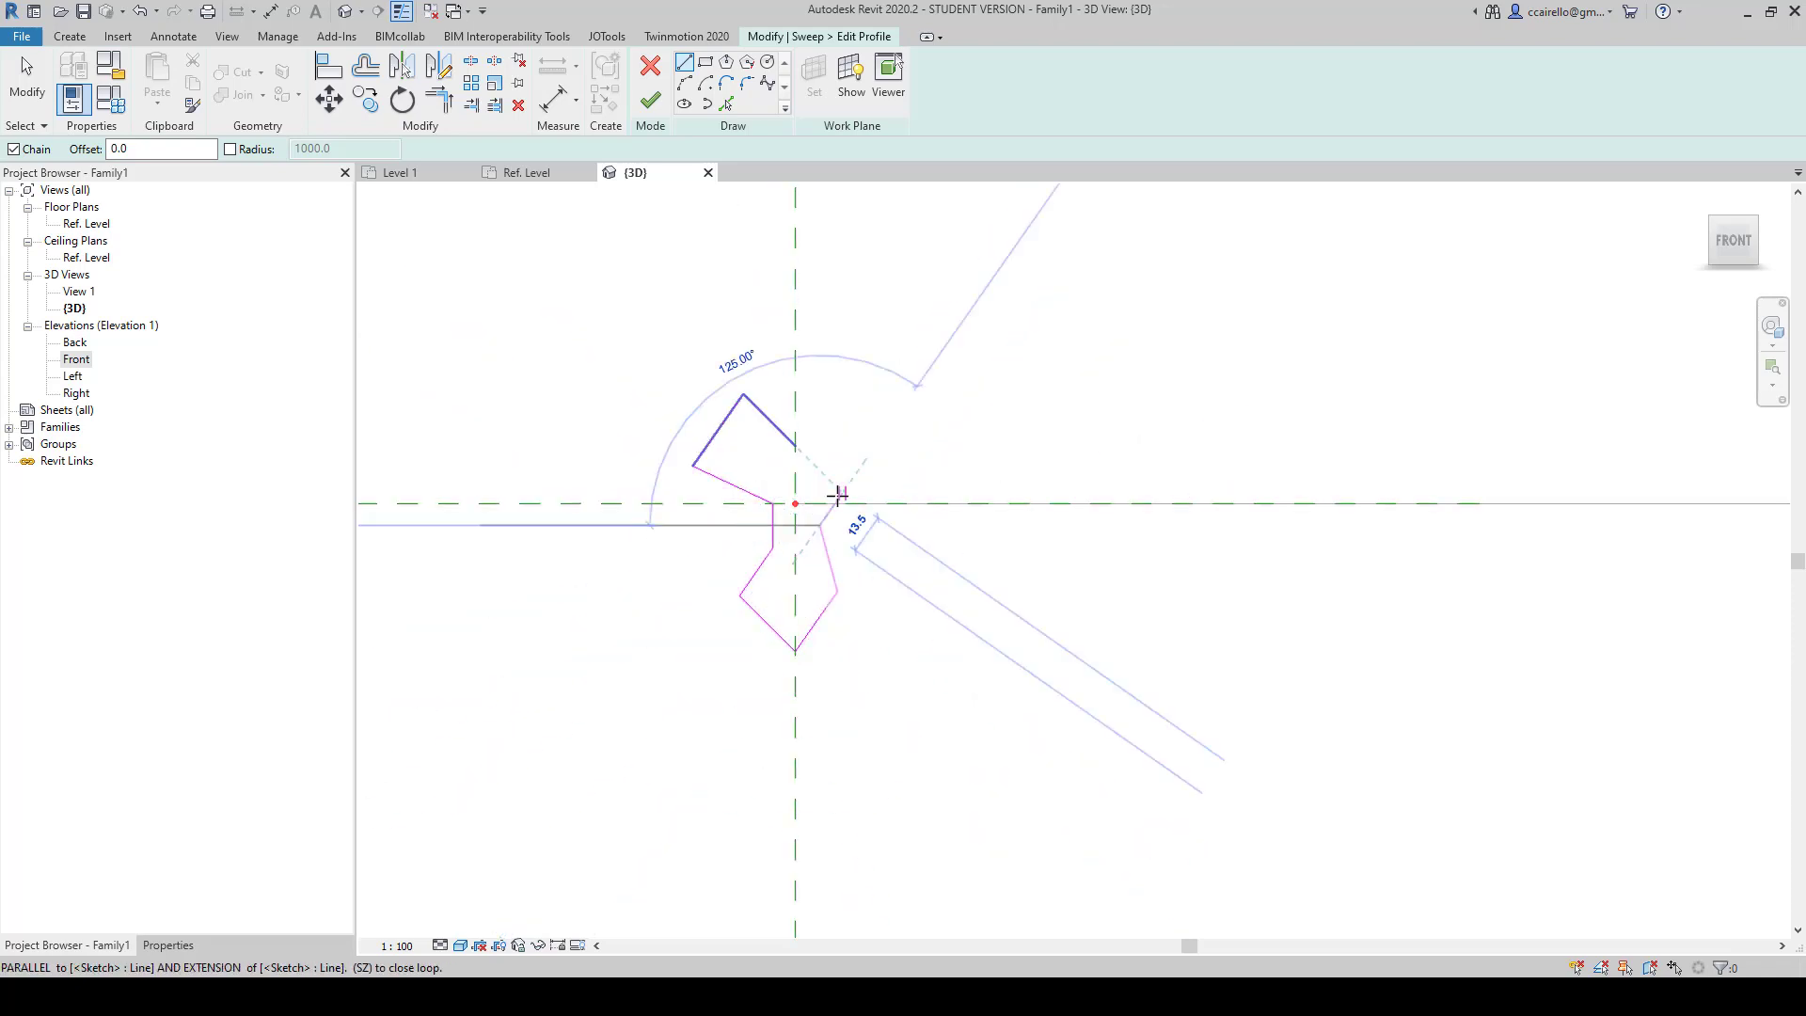
{"action": "left_click", "coordinate": [806, 454]}
{"action": "key", "text": "Escape"}
{"action": "key", "text": "Escape"}
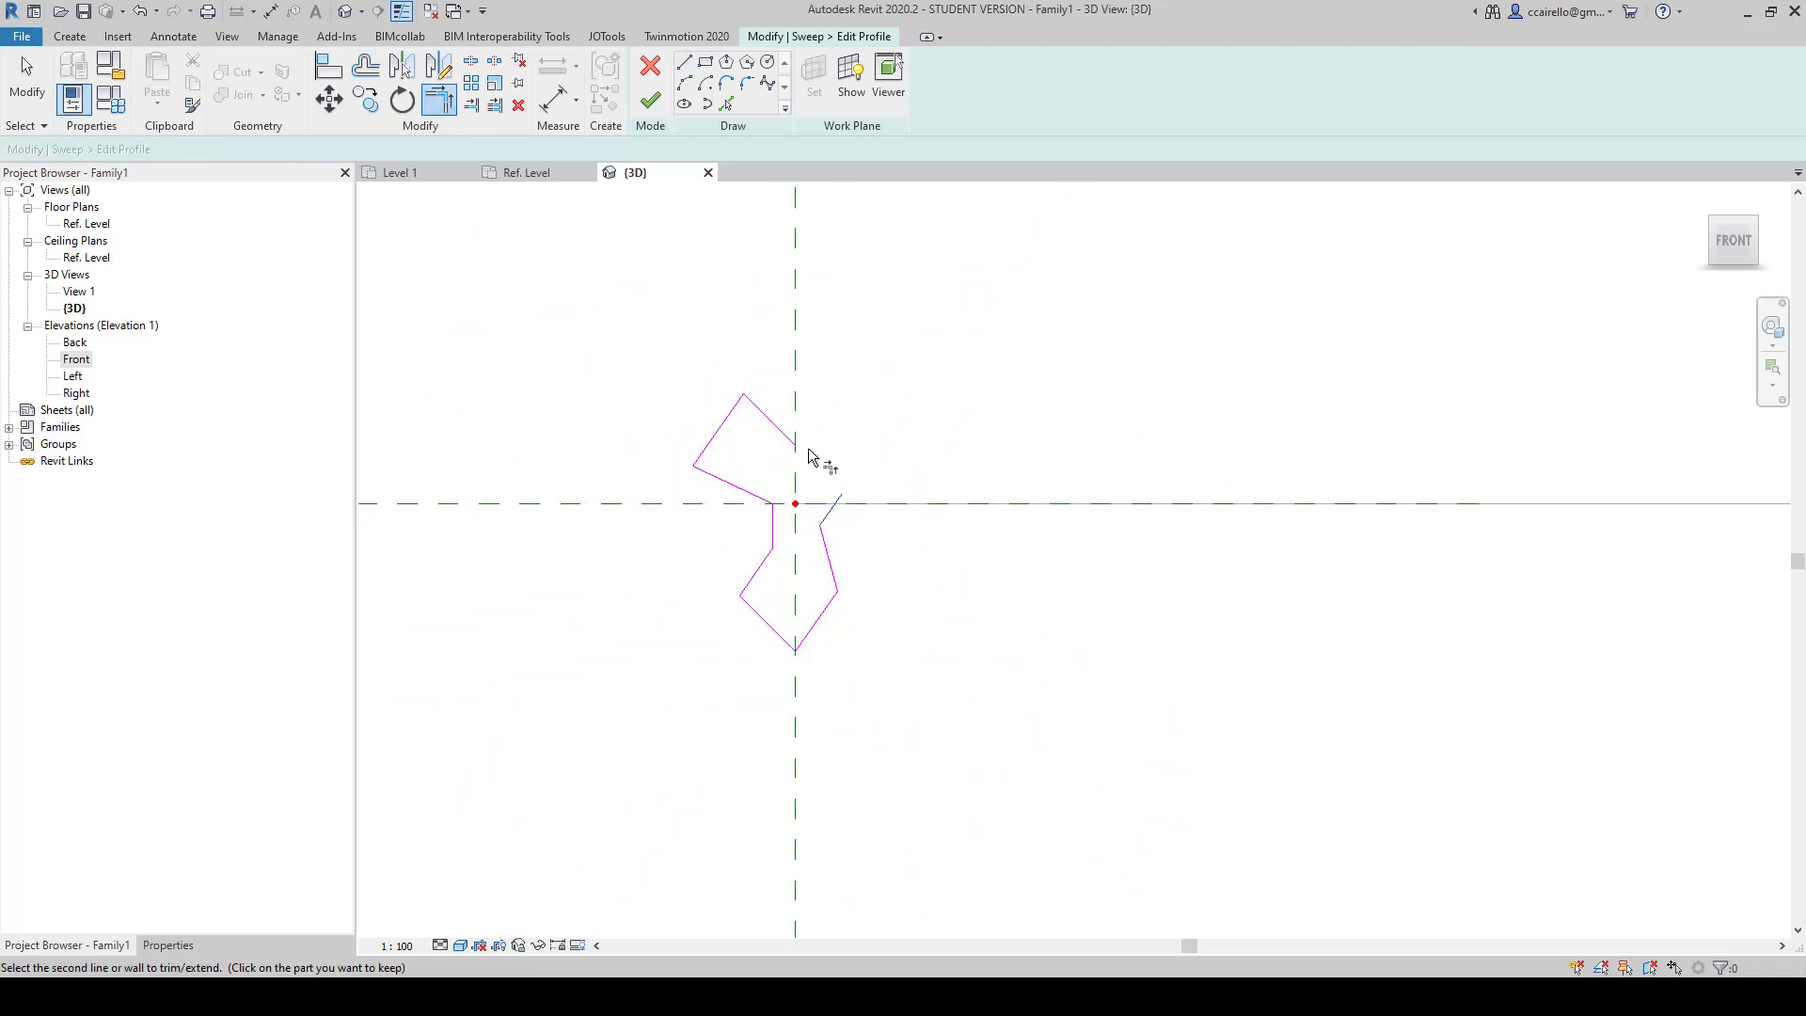
{"action": "key", "text": "Escape"}
Step: Examine from several 3D angles how the closed profile sits on the sweep path
{"action": "scroll", "coordinate": [875, 546], "scroll_direction": "down", "scroll_amount": 2}
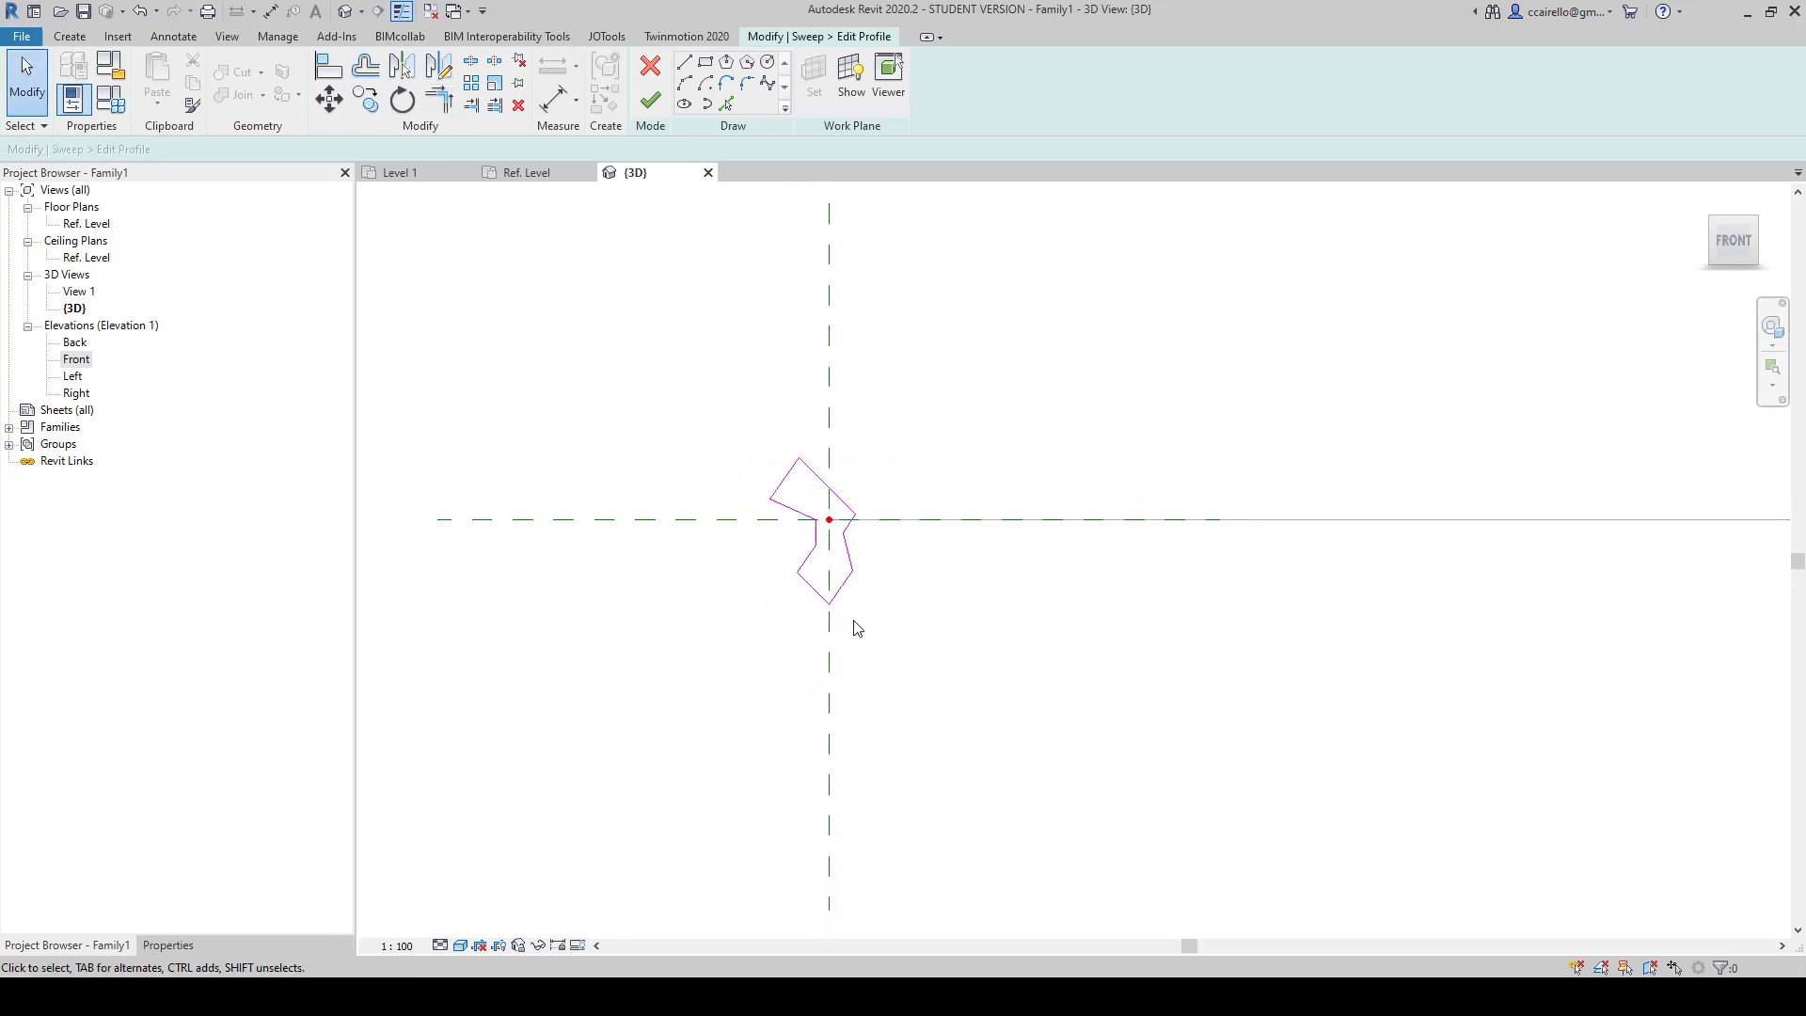
{"action": "middle_click_drag", "start_coordinate": [857, 627], "coordinate": [1067, 712], "text": "shift"}
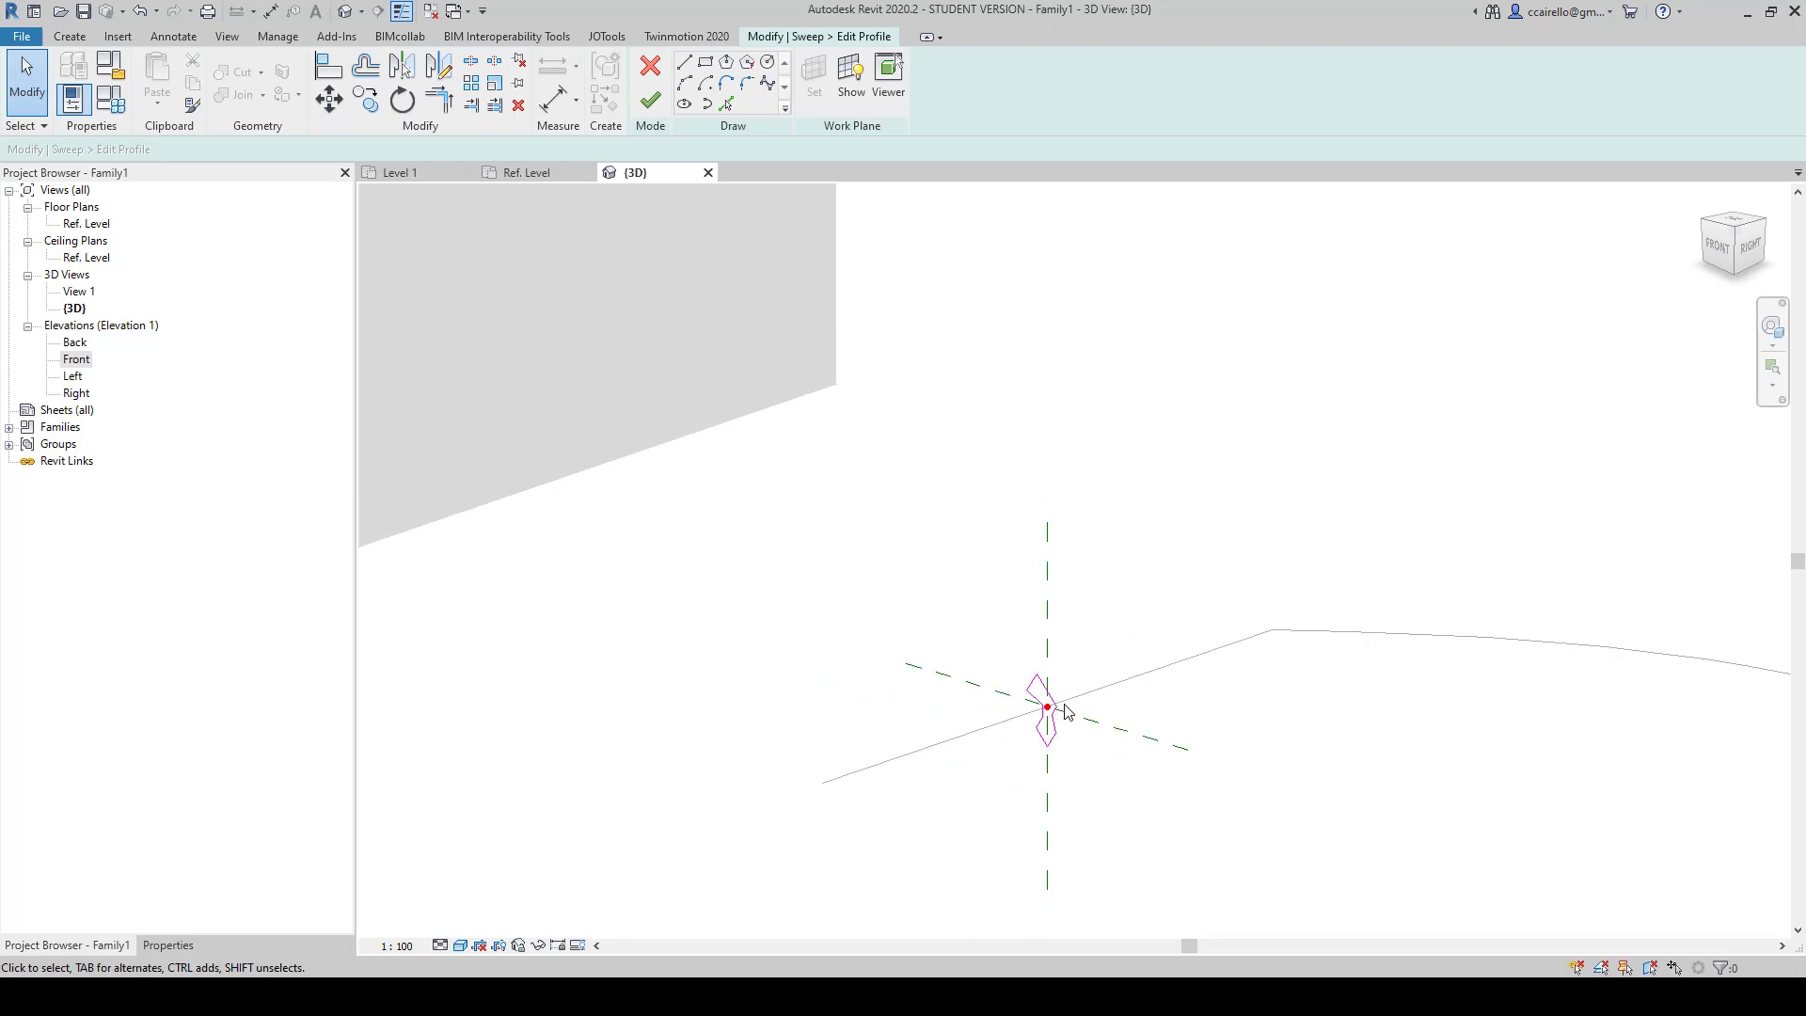
{"action": "scroll", "coordinate": [1066, 711], "scroll_direction": "up", "scroll_amount": 3}
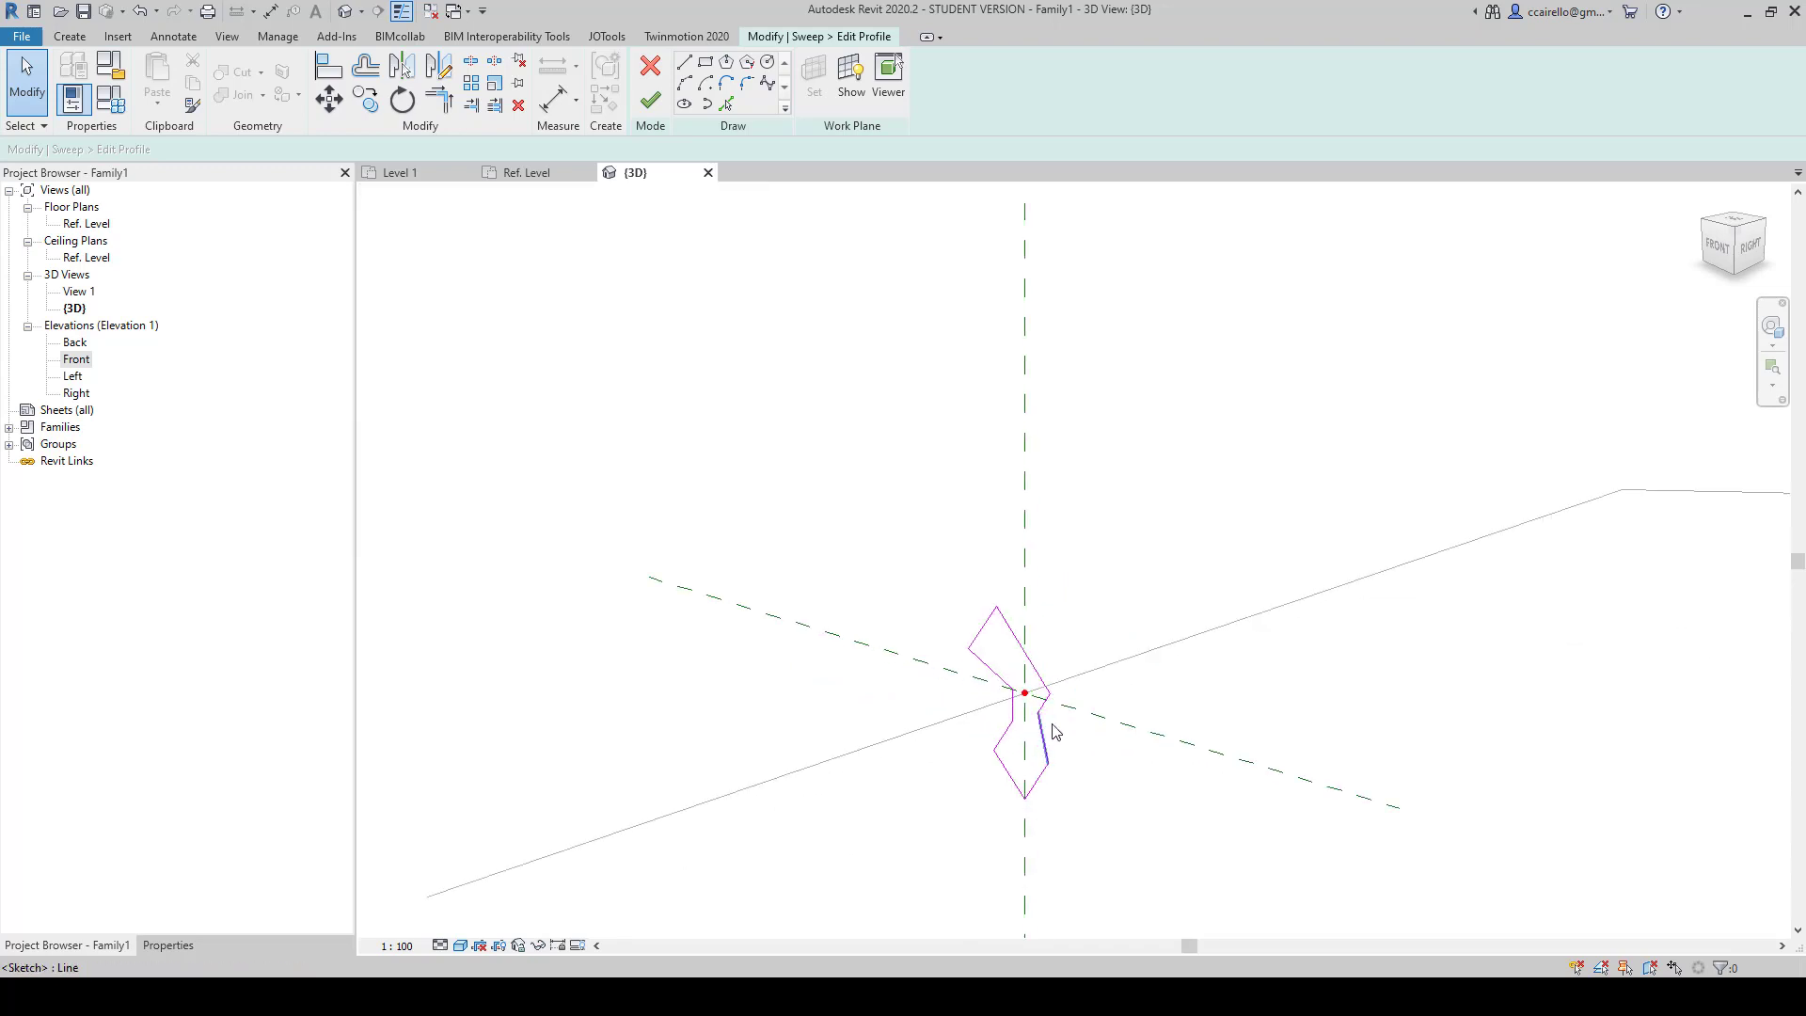
{"action": "scroll", "coordinate": [1133, 651], "scroll_direction": "up", "scroll_amount": 2}
{"action": "left_click", "coordinate": [941, 696]}
{"action": "middle_click_drag", "start_coordinate": [941, 696], "coordinate": [1199, 571], "text": "shift"}
{"action": "left_click", "coordinate": [1213, 437]}
{"action": "middle_click_drag", "start_coordinate": [1213, 438], "coordinate": [1254, 617], "text": "shift"}
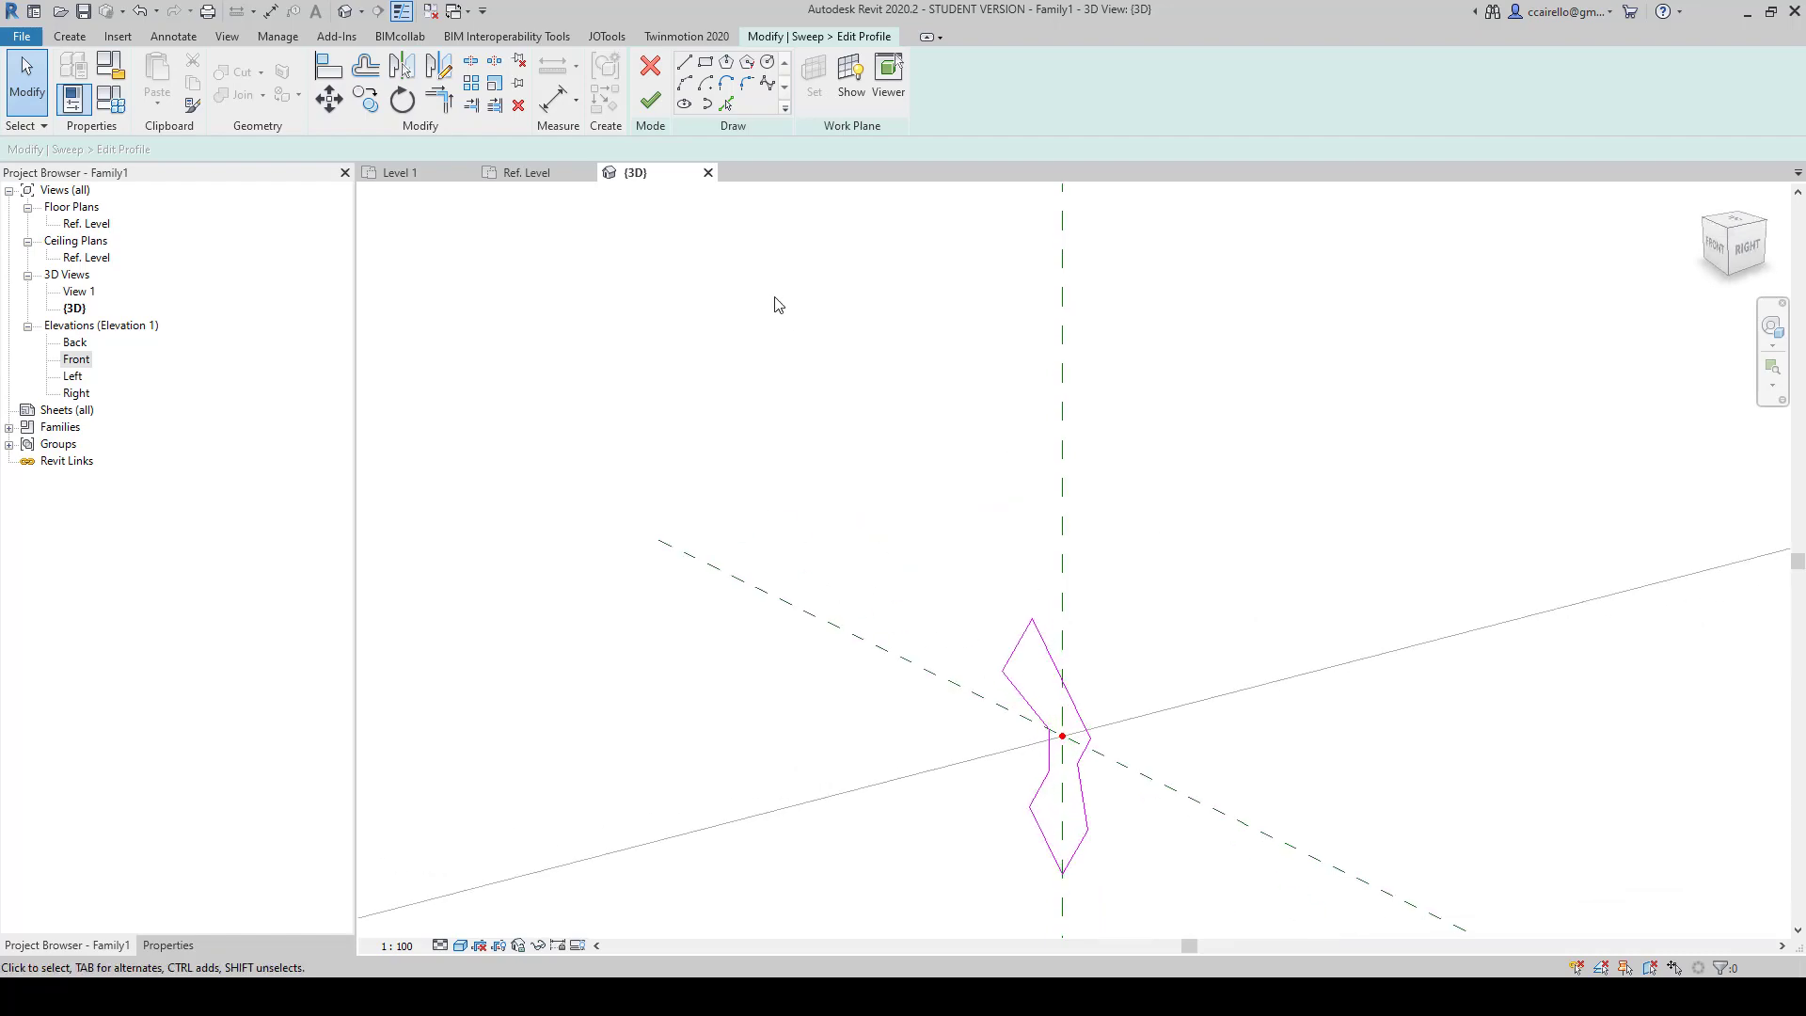
Step: Finish the profile sketch and complete the sweep along the path
{"action": "left_click", "coordinate": [650, 101]}
{"action": "middle_click_drag", "start_coordinate": [1141, 666], "coordinate": [861, 625]}
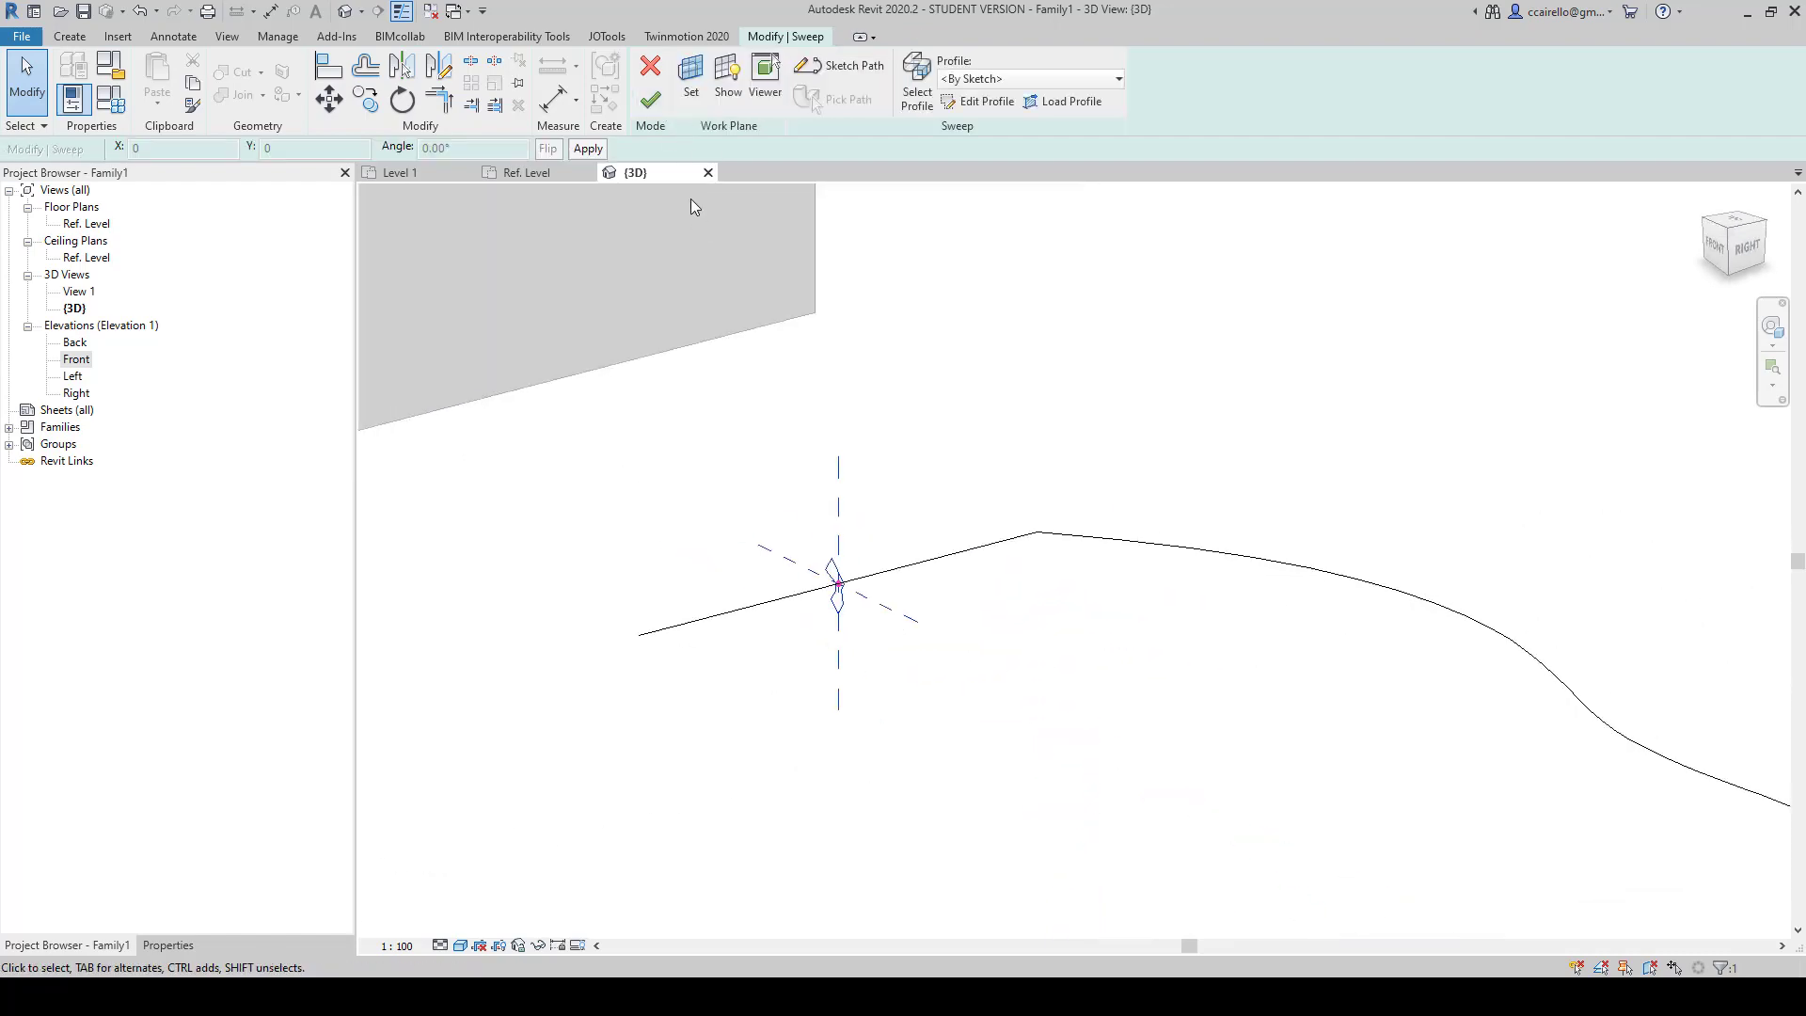
{"action": "left_click", "coordinate": [659, 102]}
{"action": "left_click", "coordinate": [960, 592]}
Step: Inspect the finished sweep in 3D, including its curved run and the profile shape at its straight end
{"action": "middle_click_drag", "start_coordinate": [959, 593], "coordinate": [750, 517], "text": "shift"}
{"action": "left_click", "coordinate": [761, 582]}
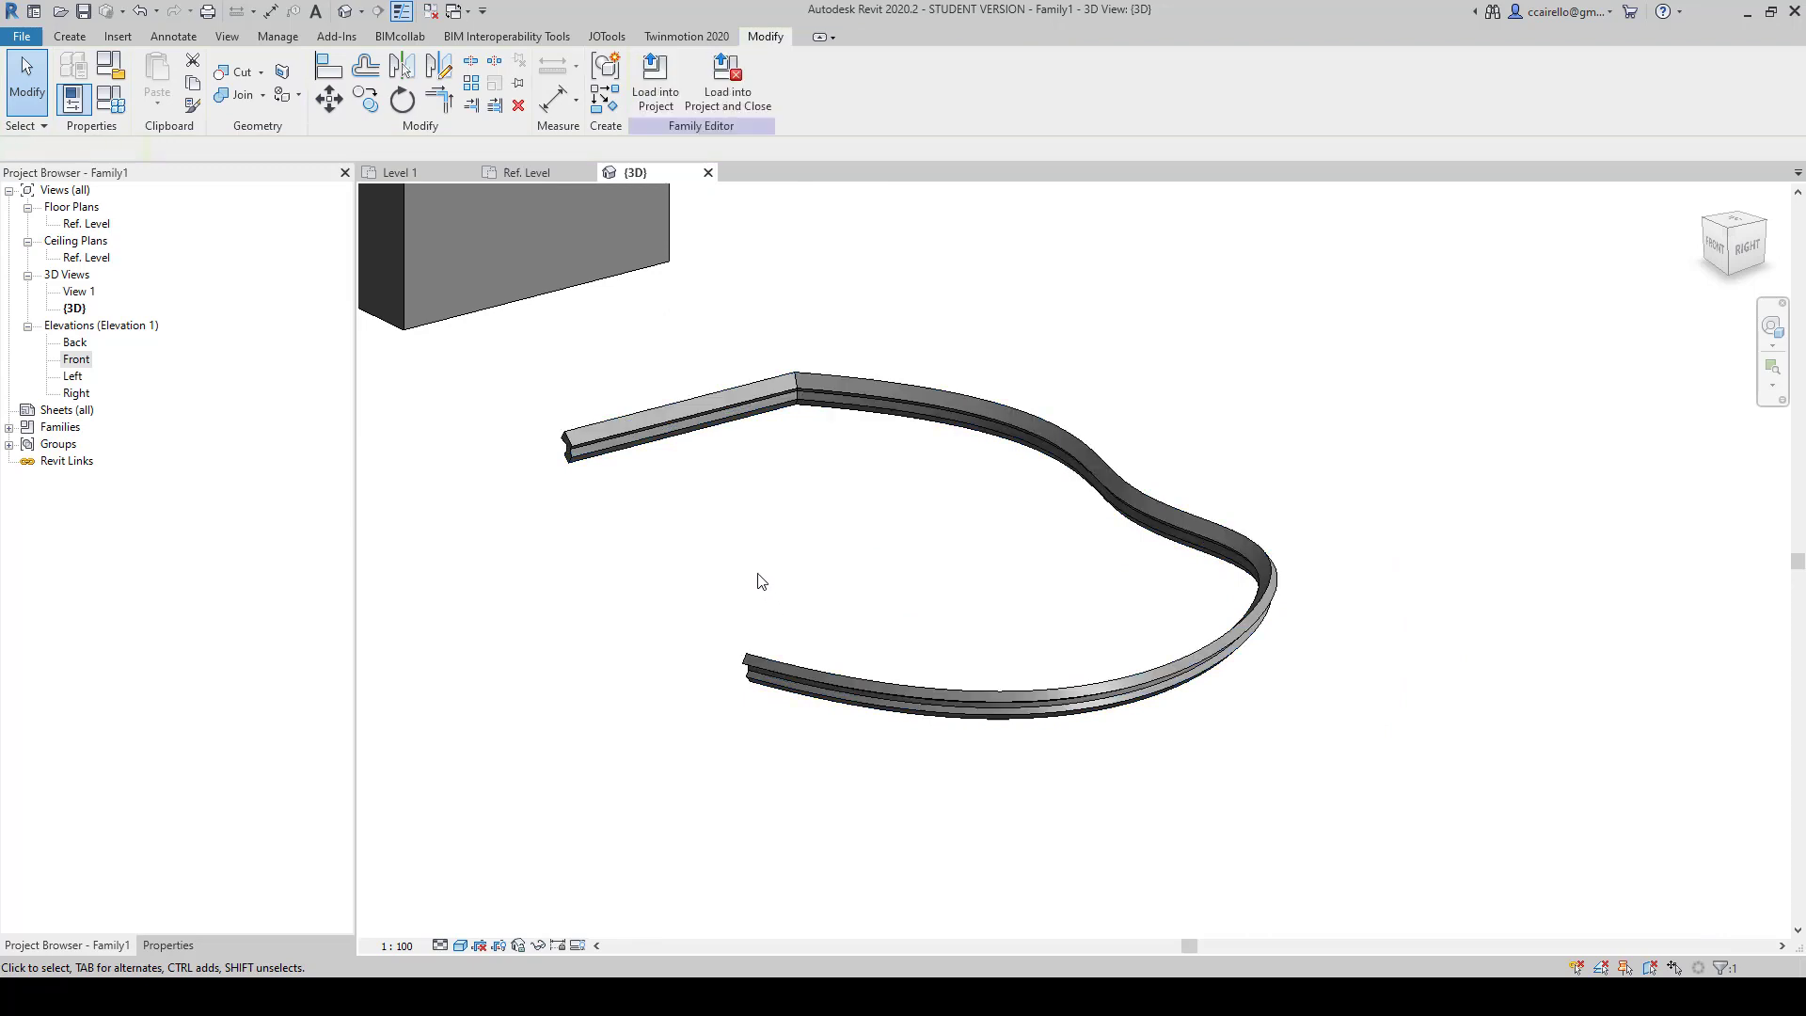
{"action": "middle_click_drag", "start_coordinate": [761, 581], "coordinate": [669, 589], "text": "shift"}
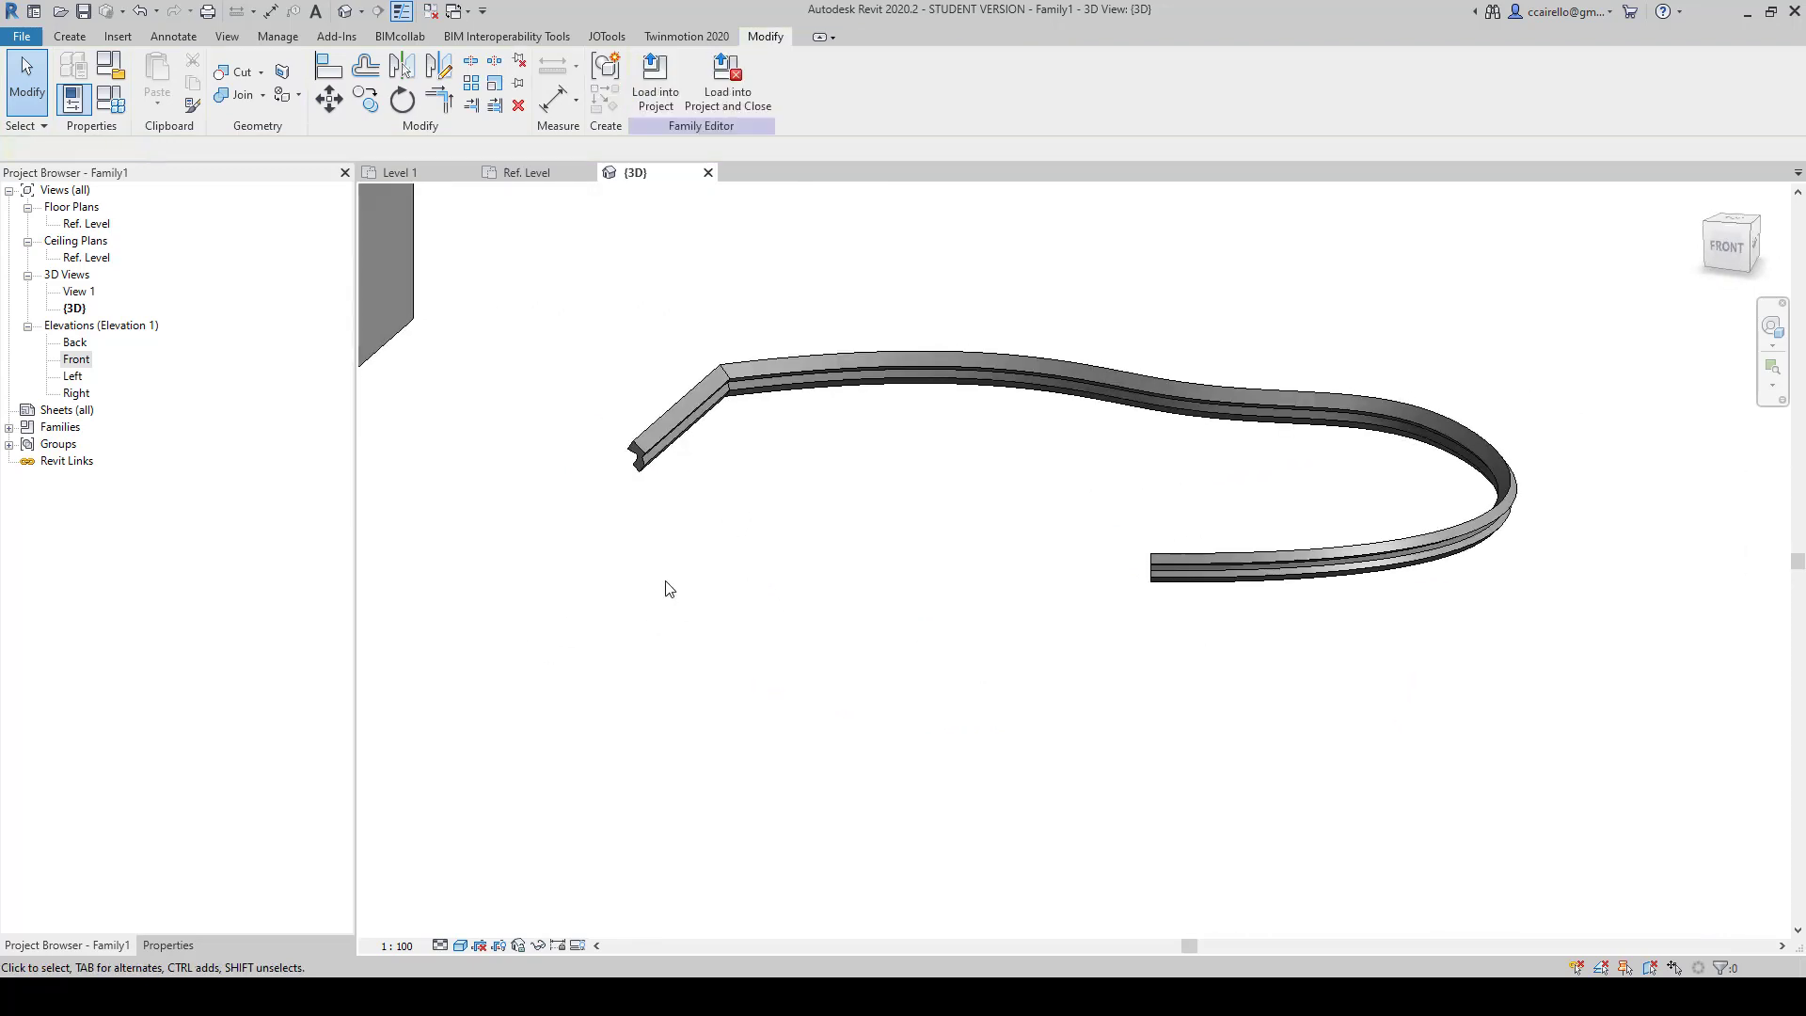
{"action": "left_click", "coordinate": [1161, 414]}
{"action": "scroll", "coordinate": [632, 459], "scroll_direction": "up", "scroll_amount": 4}
{"action": "middle_click_drag", "start_coordinate": [645, 395], "coordinate": [806, 395]}
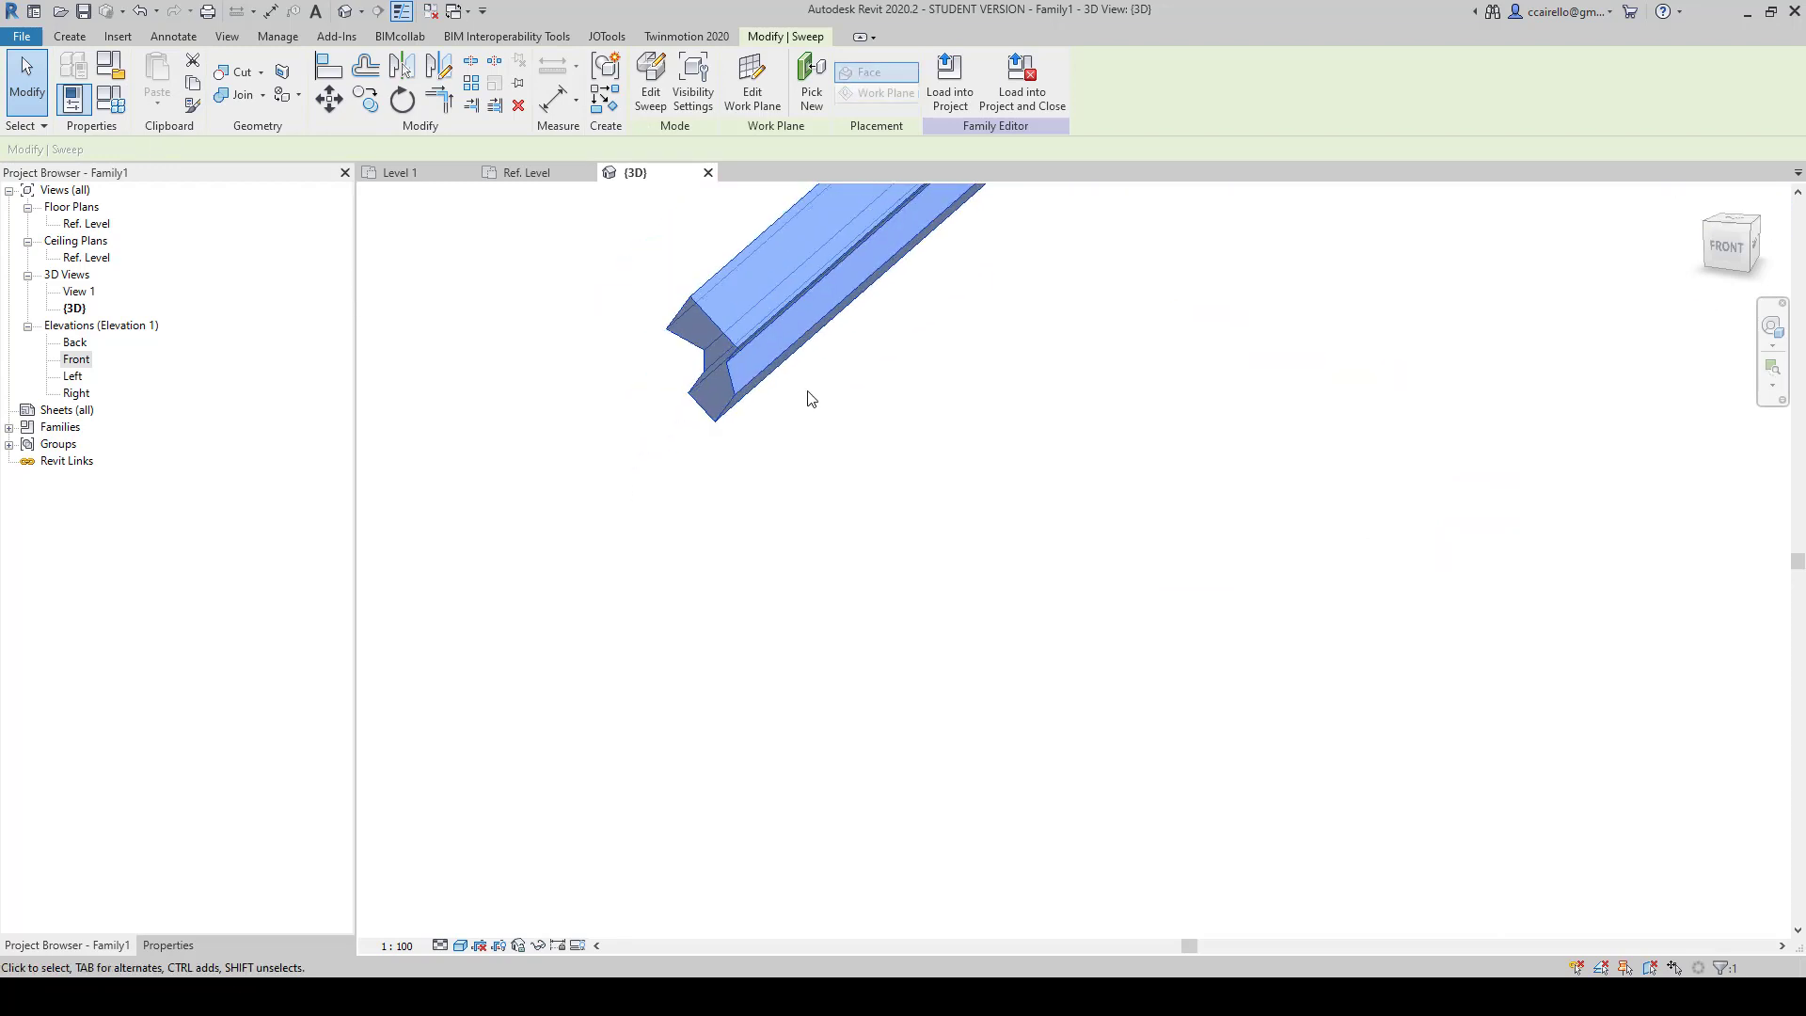
{"action": "scroll", "coordinate": [814, 414], "scroll_direction": "down", "scroll_amount": 3}
{"action": "scroll", "coordinate": [699, 491], "scroll_direction": "up", "scroll_amount": 1}
{"action": "scroll", "coordinate": [1083, 470], "scroll_direction": "down", "scroll_amount": 1}
{"action": "scroll", "coordinate": [1354, 522], "scroll_direction": "down", "scroll_amount": 1}
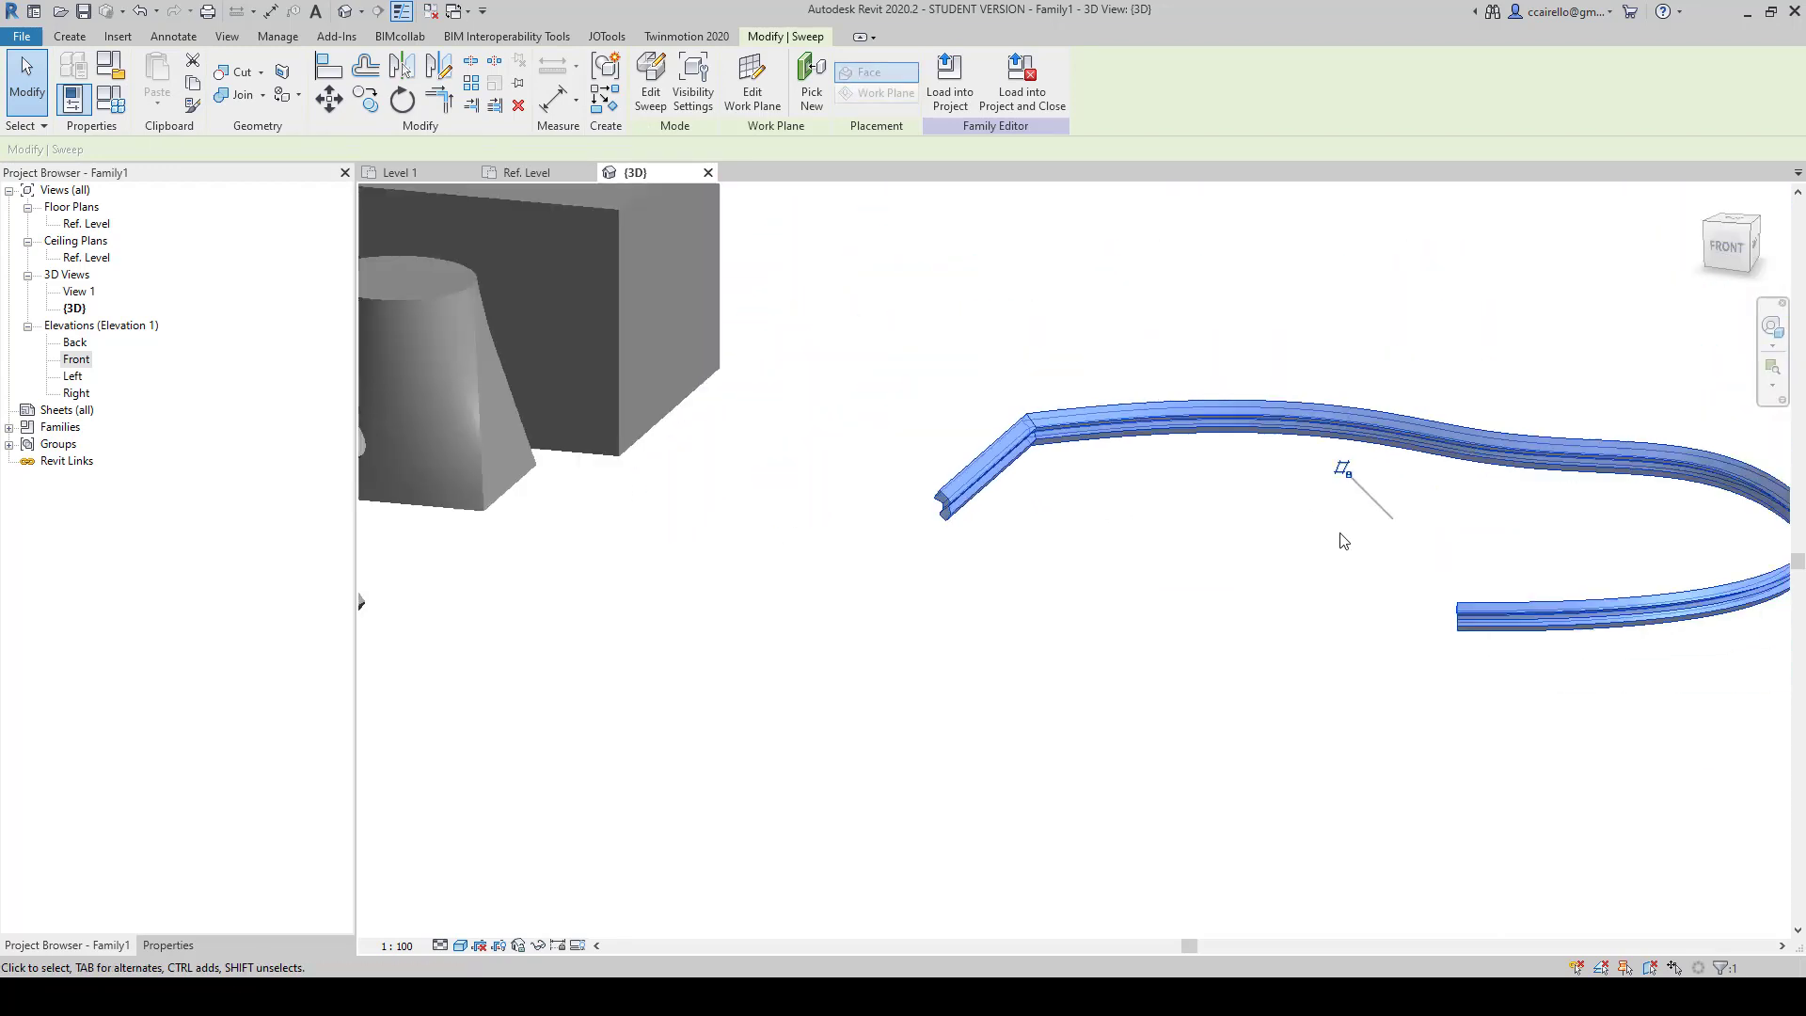
Step: In the Ref. Level plan, move the sweep down and left to just below the column of other solids
{"action": "left_click", "coordinate": [524, 172]}
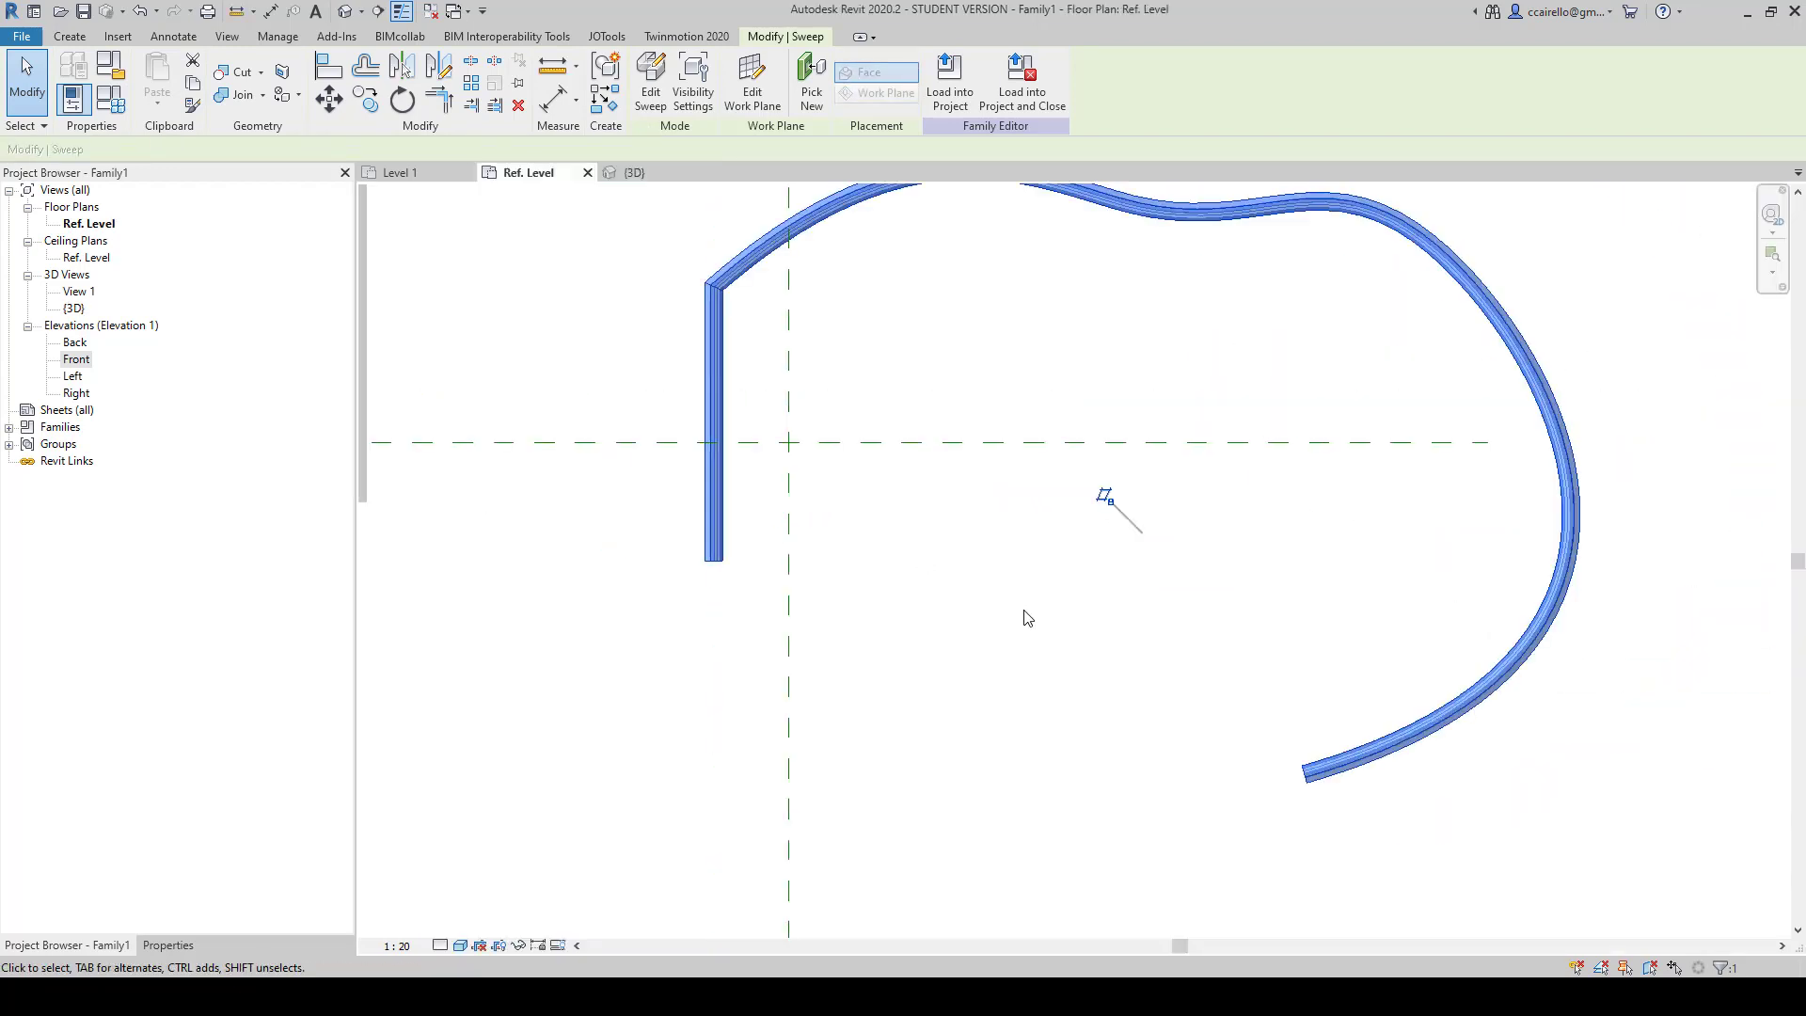
{"action": "scroll", "coordinate": [1035, 640], "scroll_direction": "down", "scroll_amount": 3}
{"action": "scroll", "coordinate": [1047, 491], "scroll_direction": "up", "scroll_amount": 1}
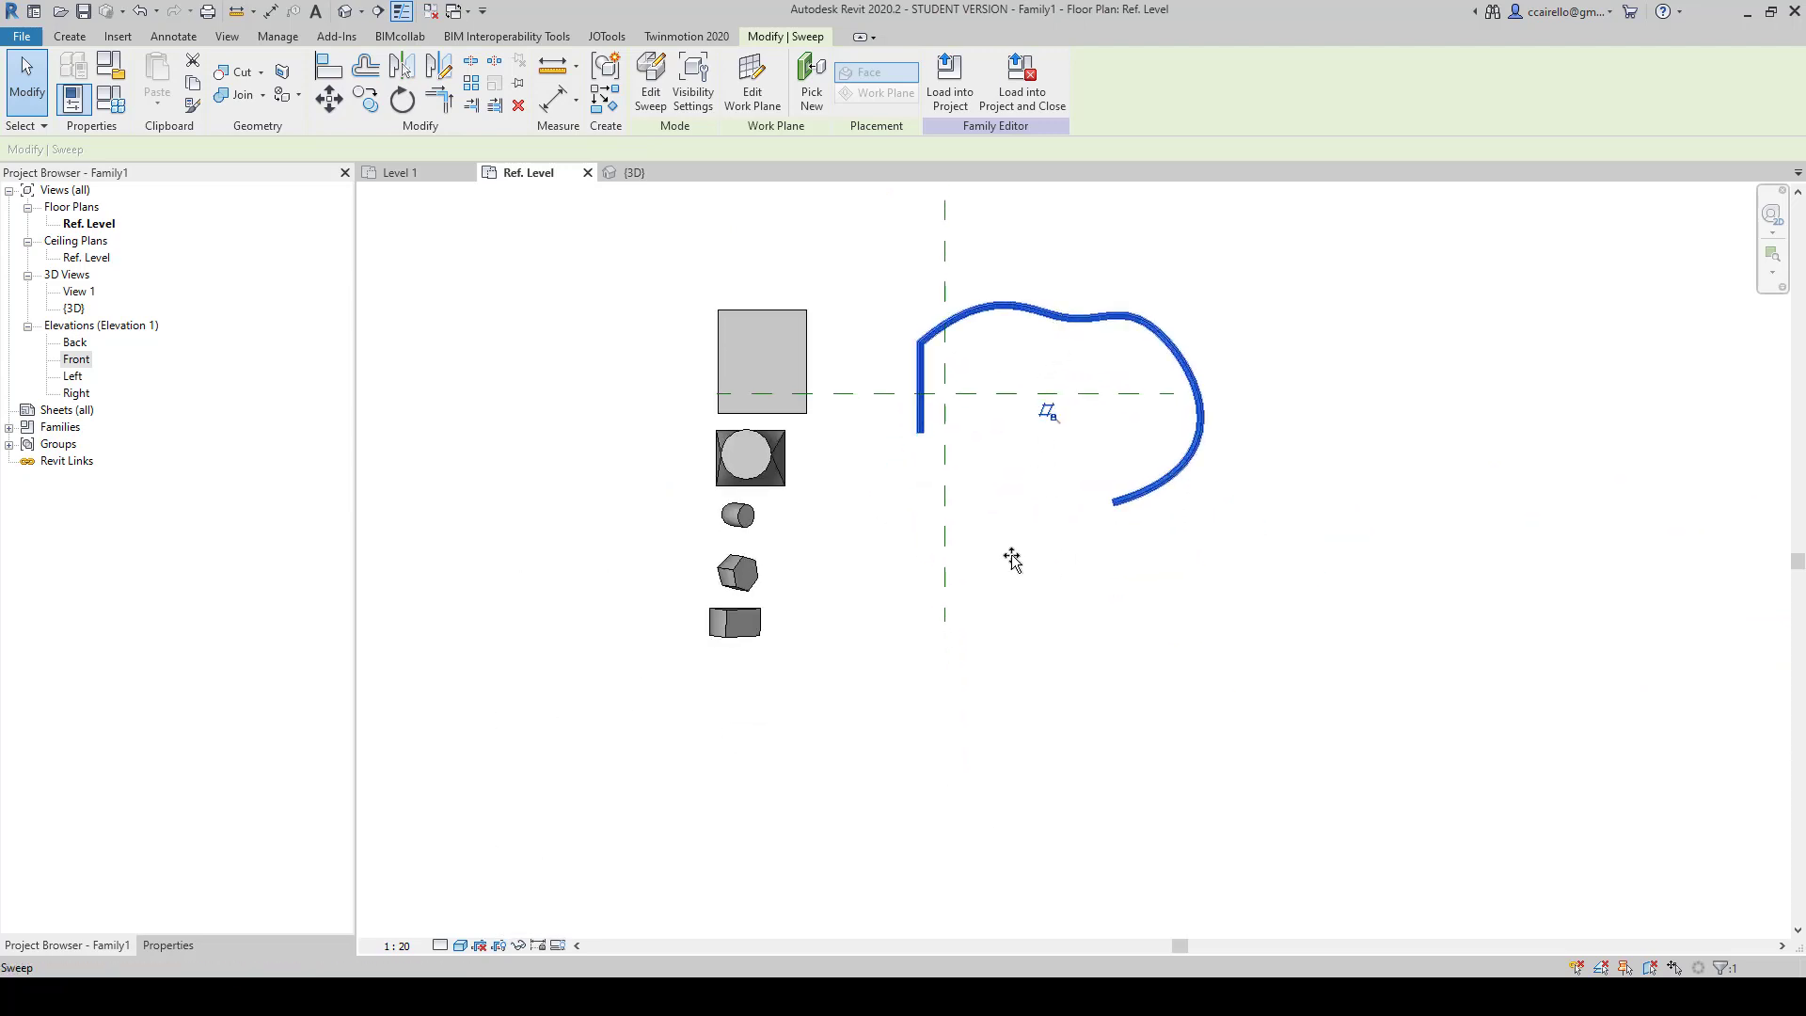
{"action": "left_click_drag", "start_coordinate": [1081, 319], "coordinate": [646, 675]}
{"action": "left_click", "coordinate": [1040, 499]}
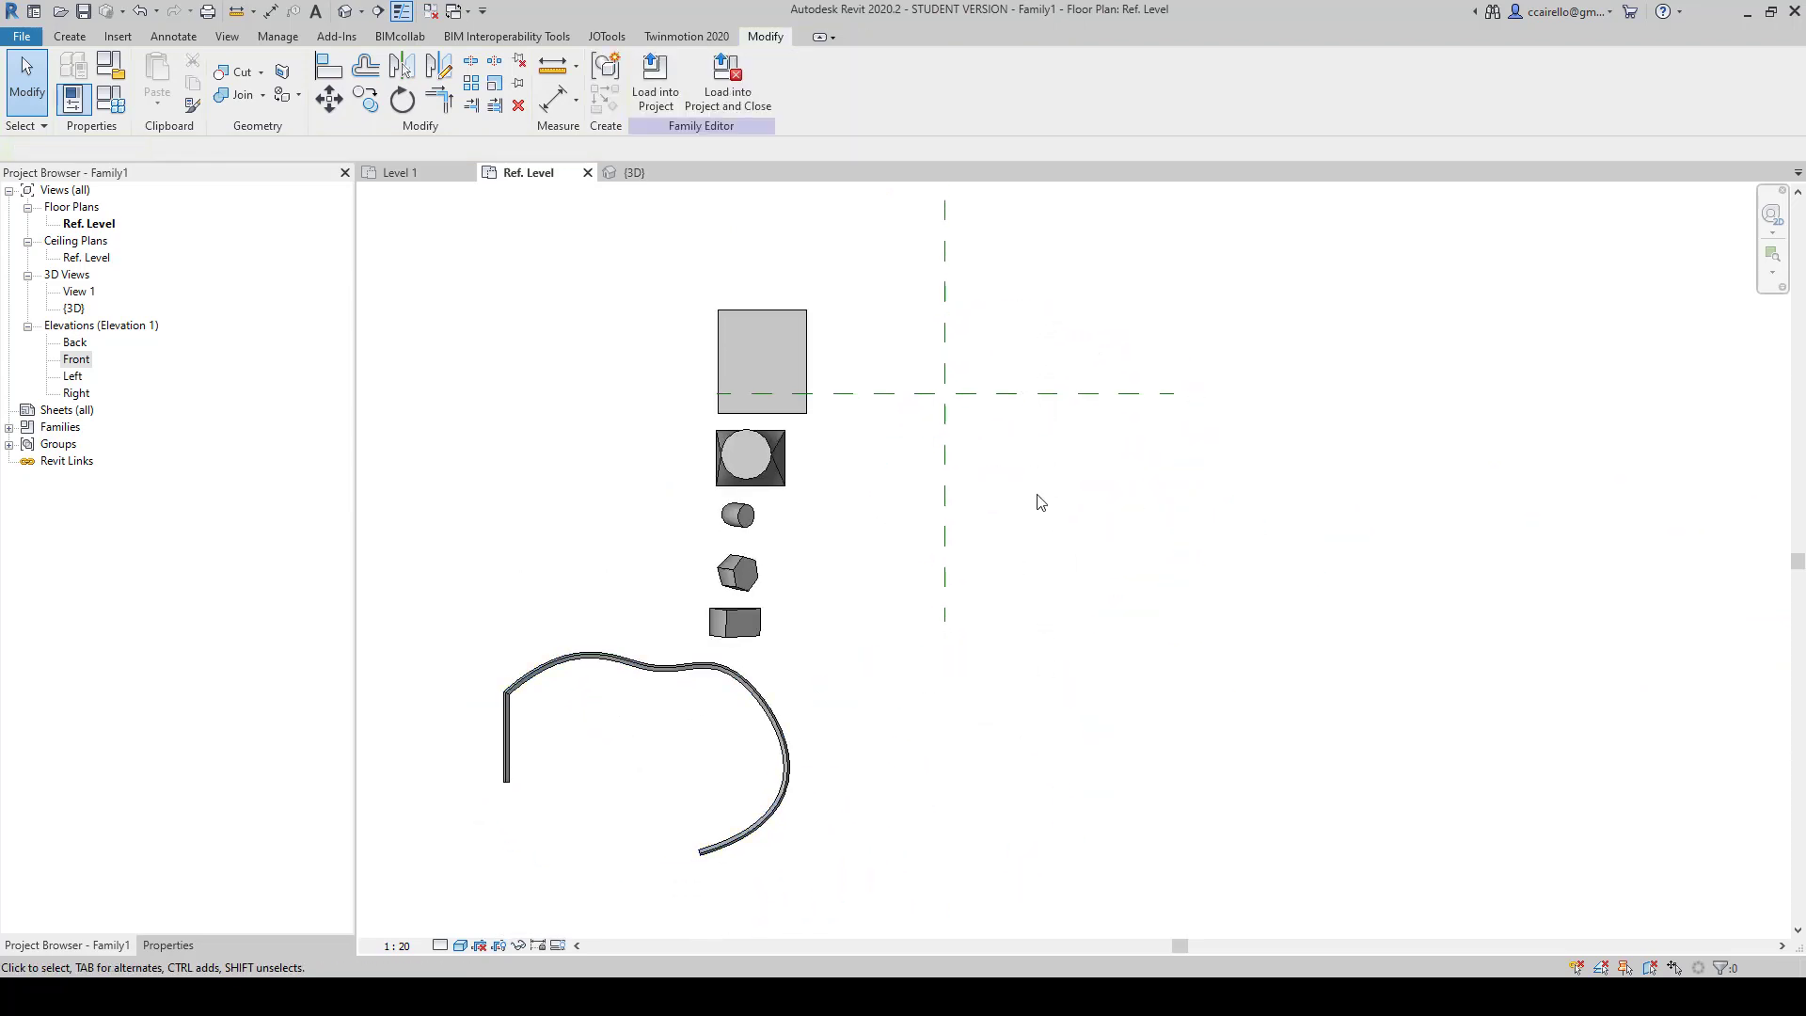
{"action": "scroll", "coordinate": [1040, 499], "scroll_direction": "up", "scroll_amount": 3}
{"action": "scroll", "coordinate": [1157, 593], "scroll_direction": "down", "scroll_amount": 1}
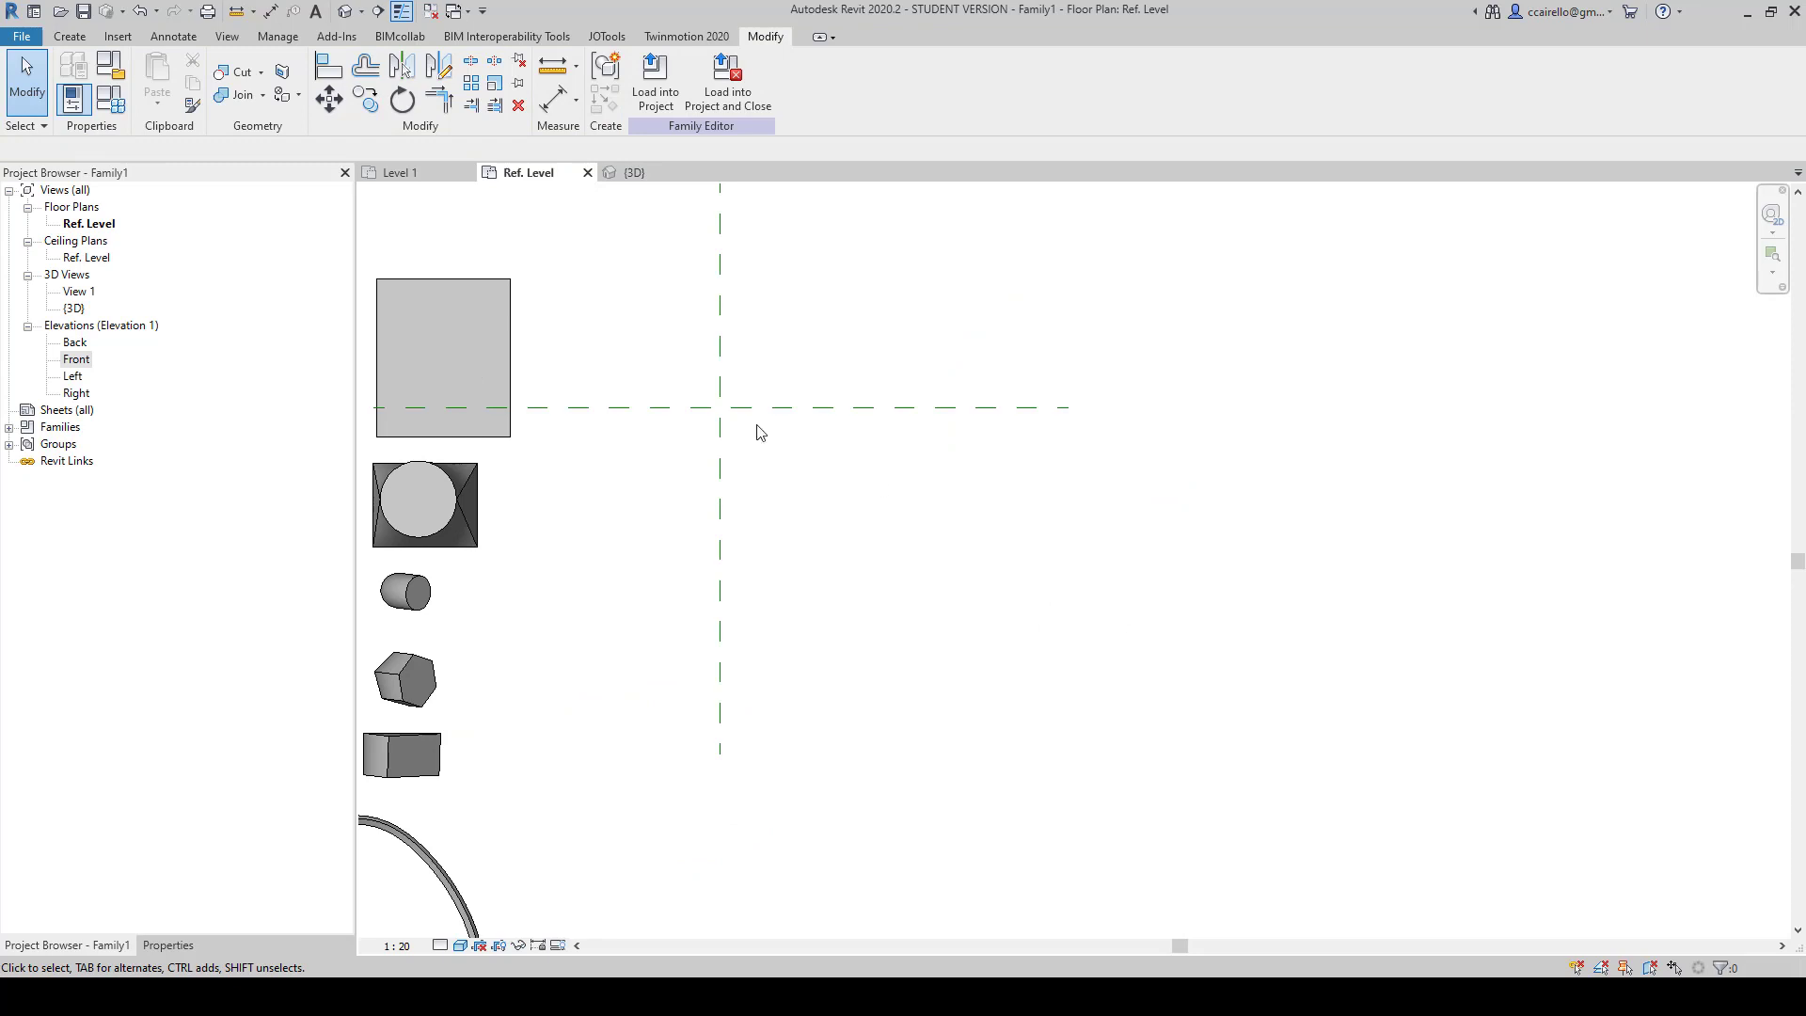
{"action": "left_click", "coordinate": [73, 38]}
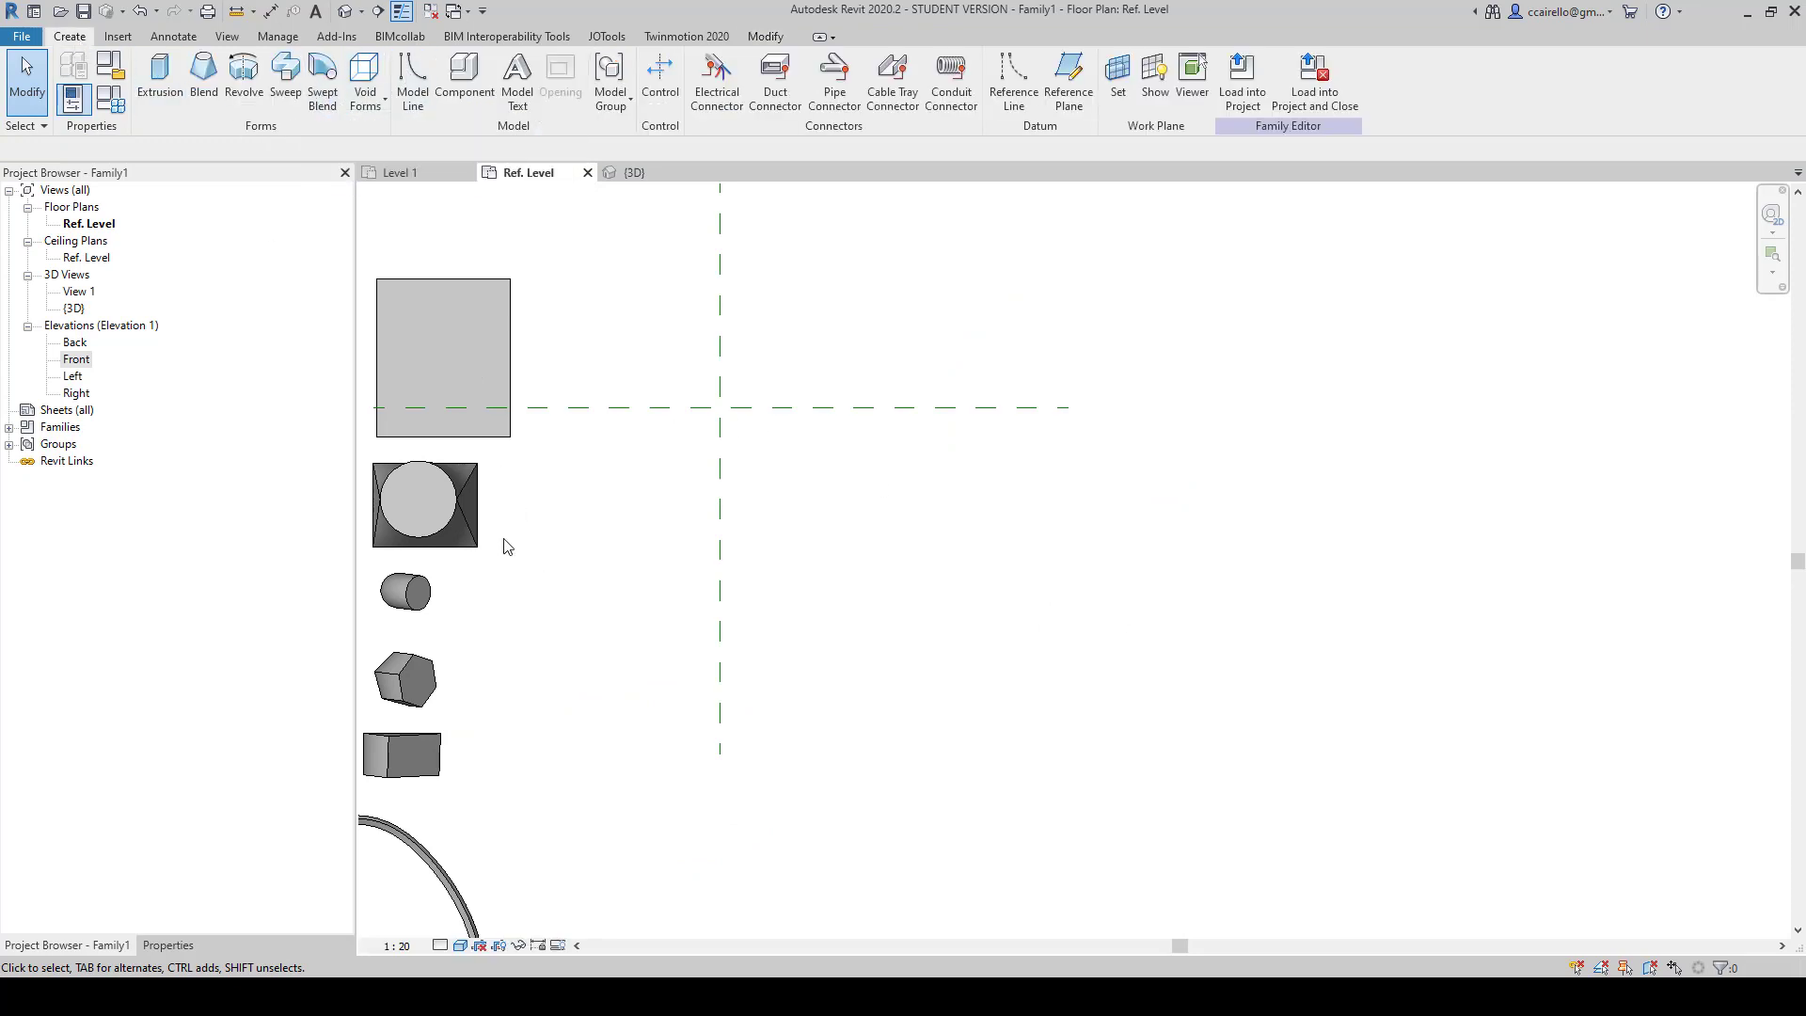
{"action": "left_click", "coordinate": [435, 519]}
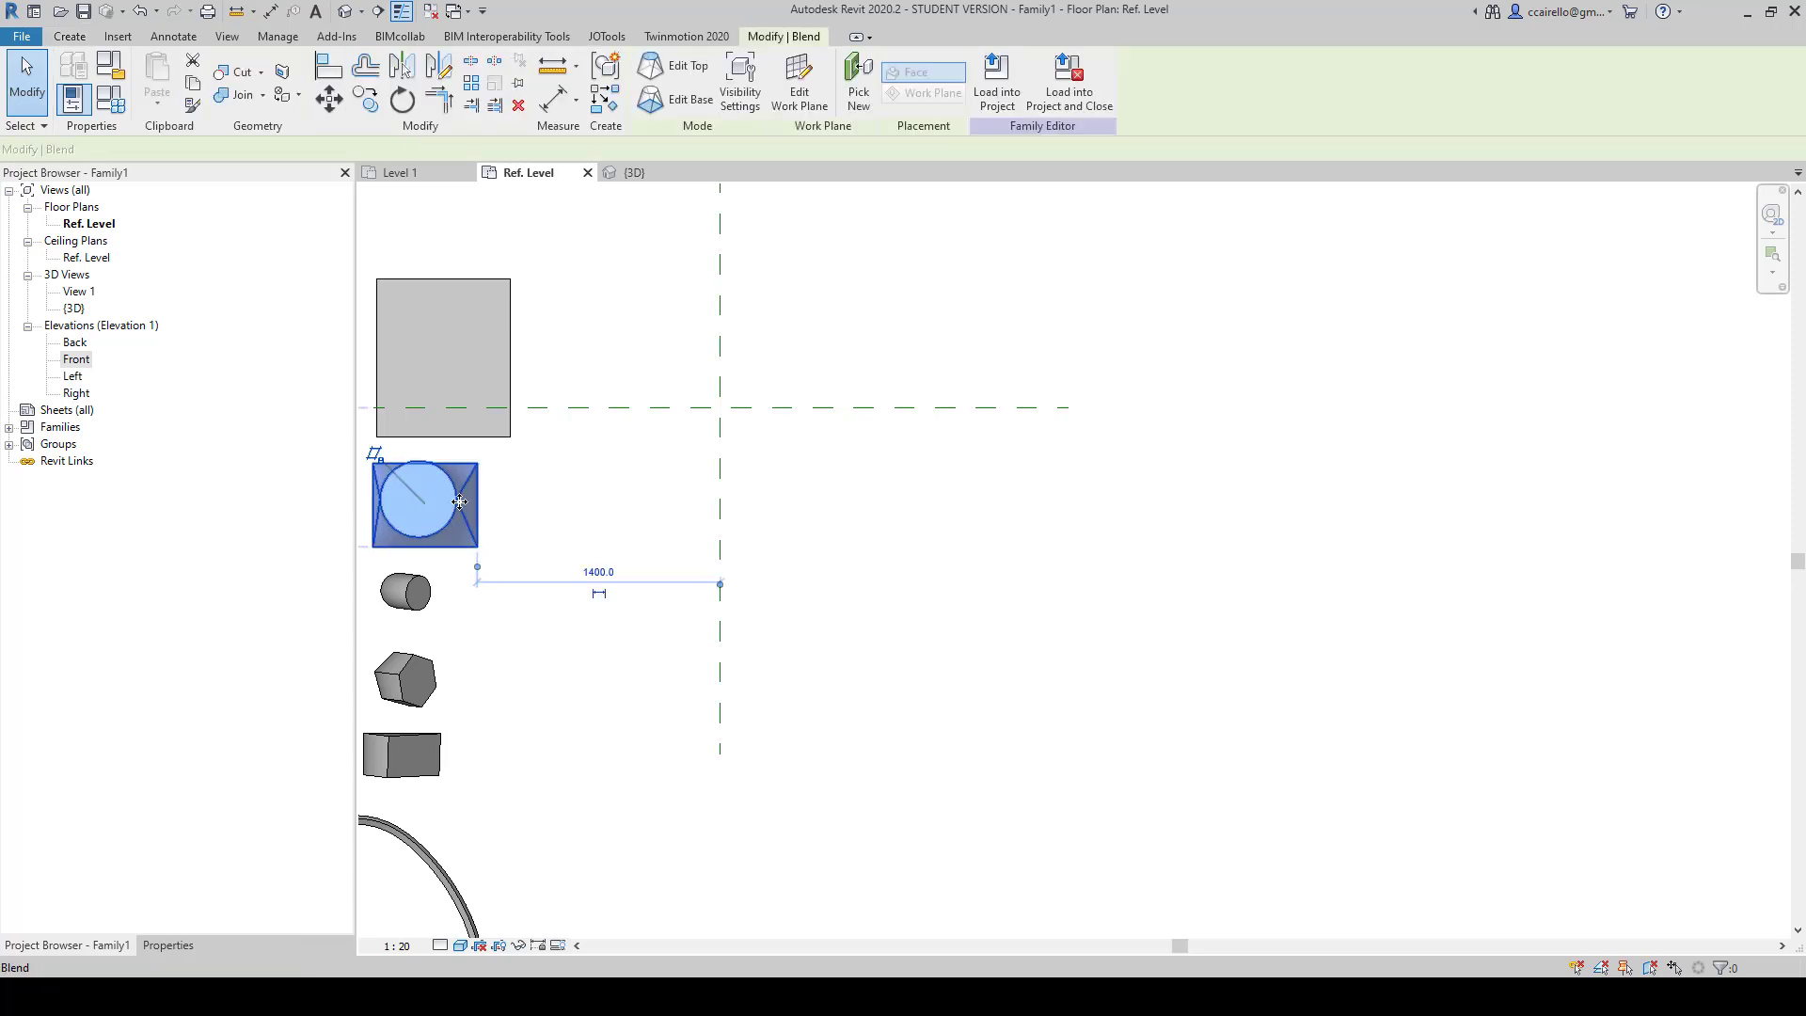
{"action": "left_click", "coordinate": [454, 890]}
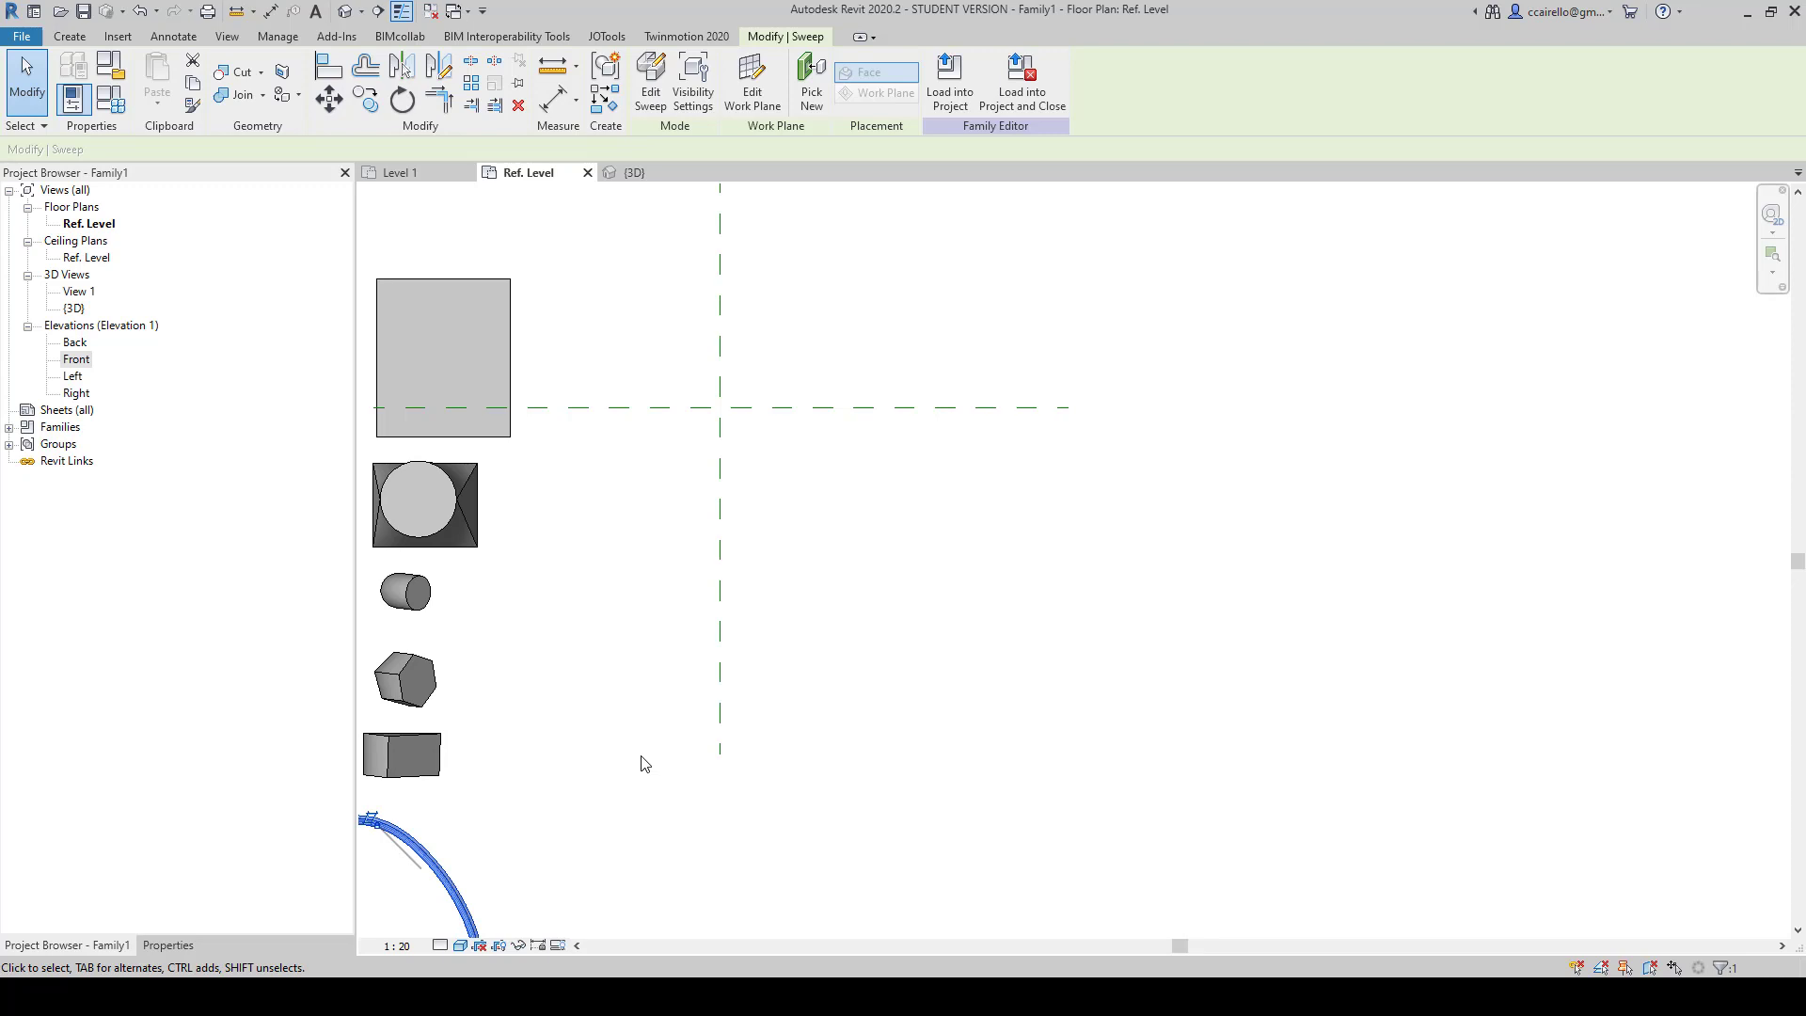
{"action": "left_click", "coordinate": [1018, 661]}
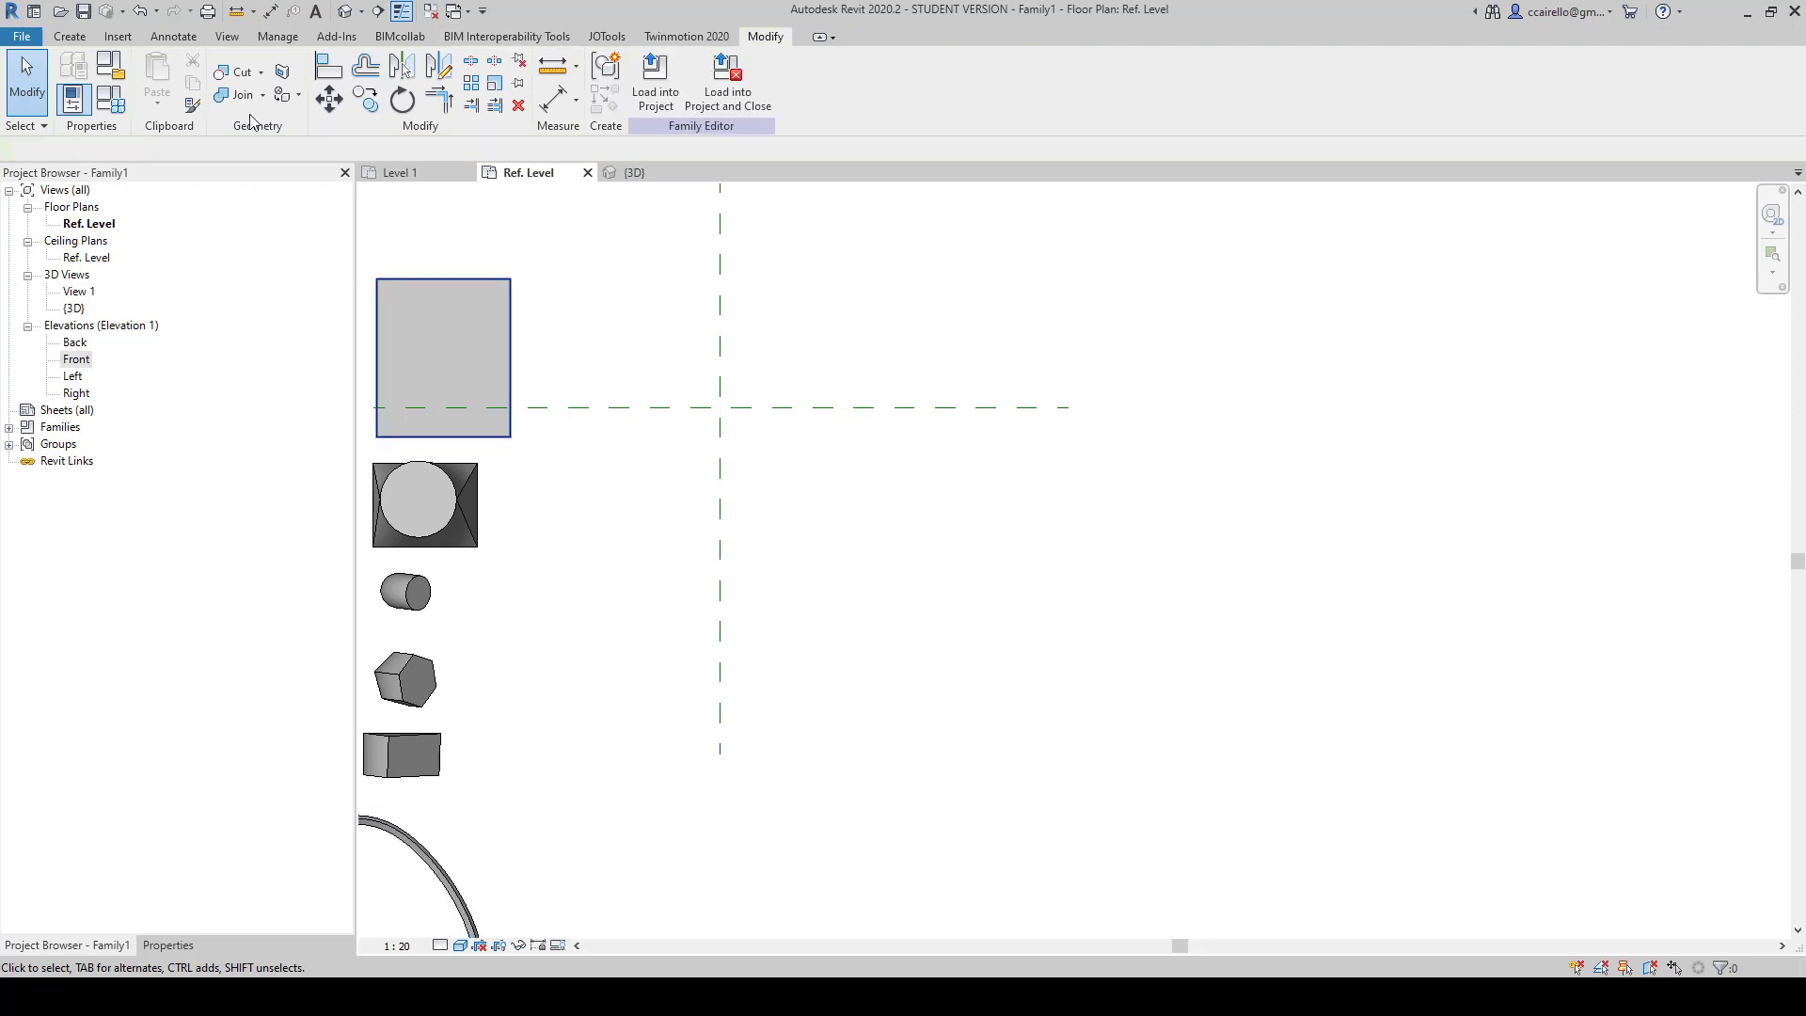
Step: Start a swept blend and sketch a path line about 1334 mm long at 80°, ending on the horizontal reference plane left of the vertical one
{"action": "left_click", "coordinate": [70, 36]}
{"action": "left_click", "coordinate": [323, 93]}
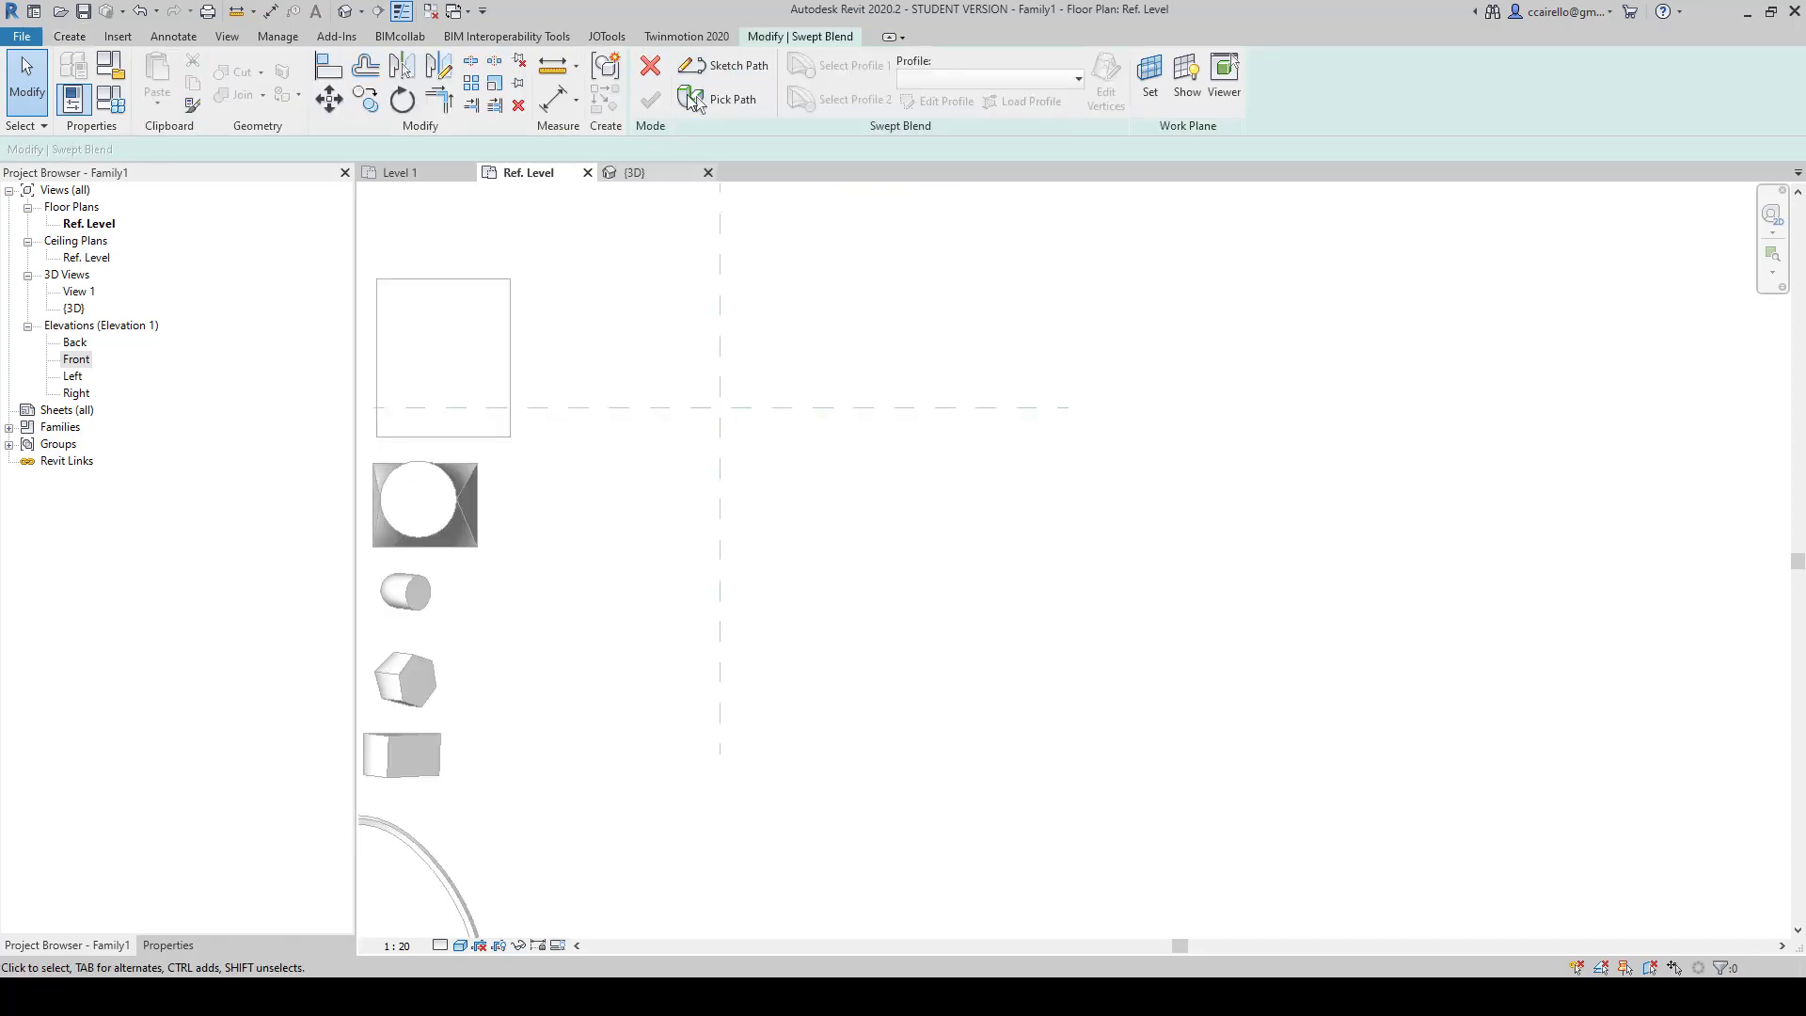
{"action": "left_click", "coordinate": [734, 68]}
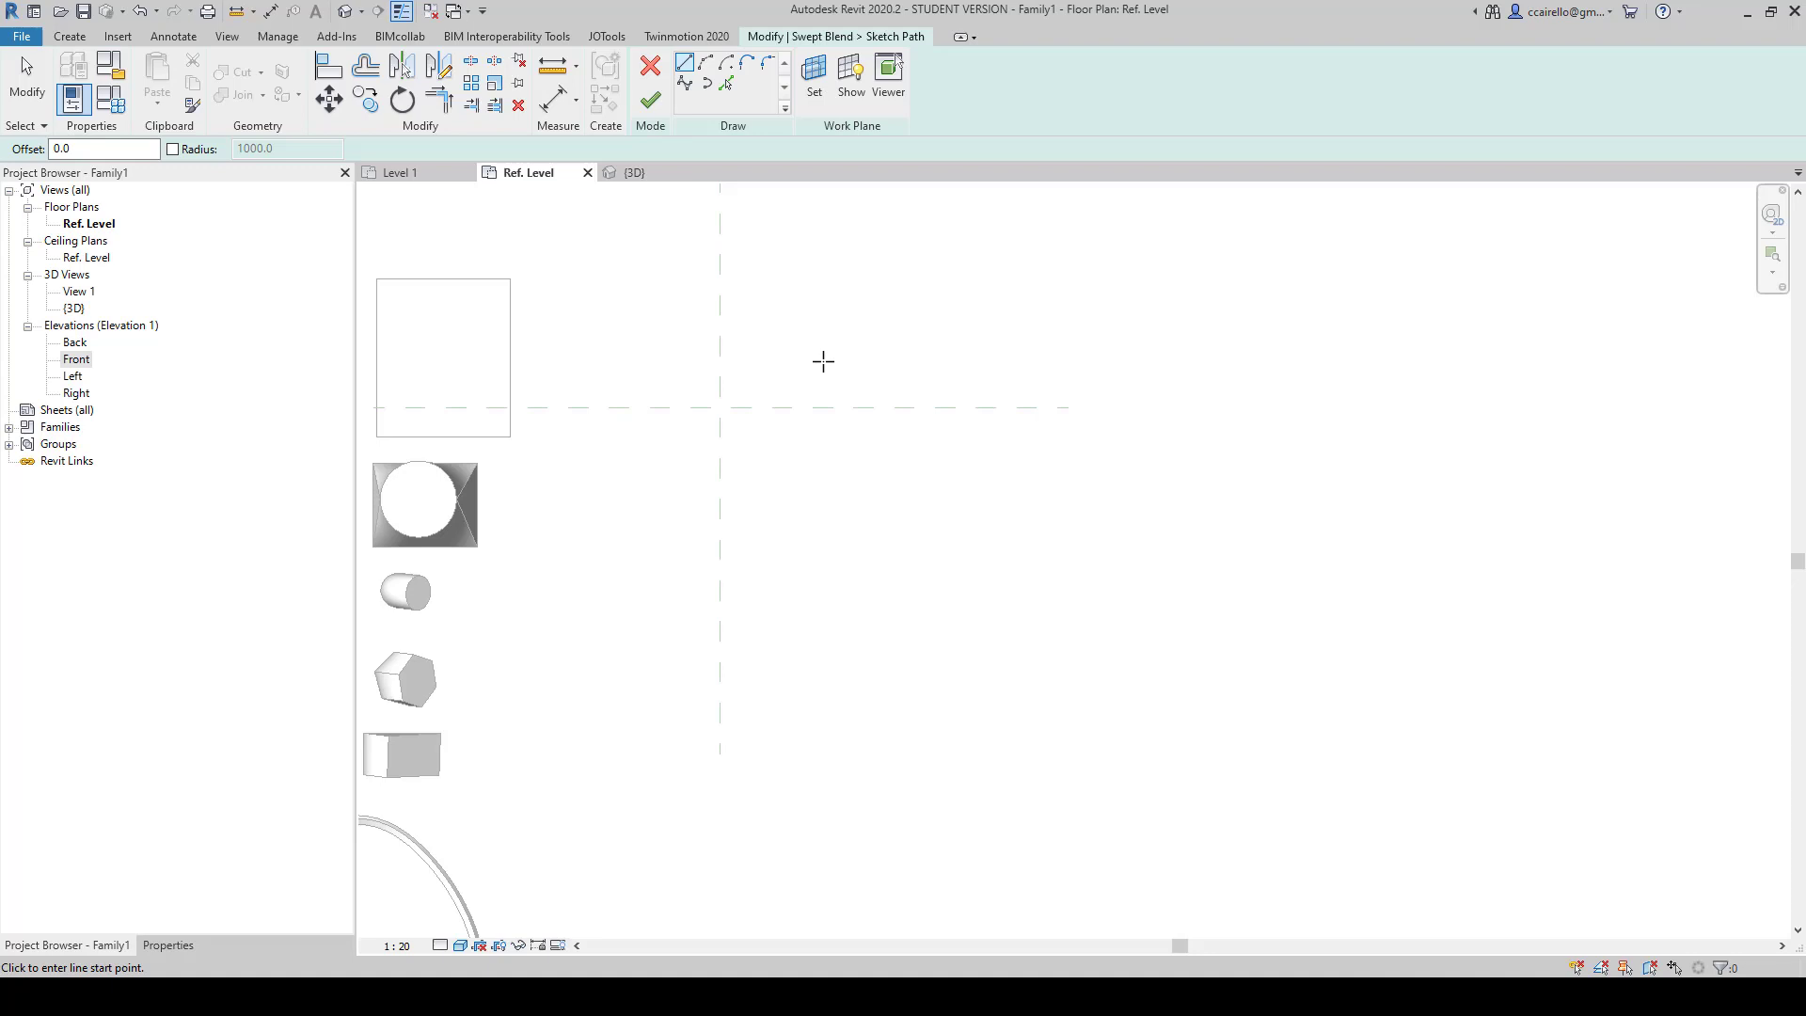
{"action": "left_click", "coordinate": [686, 635]}
{"action": "left_click", "coordinate": [646, 407]}
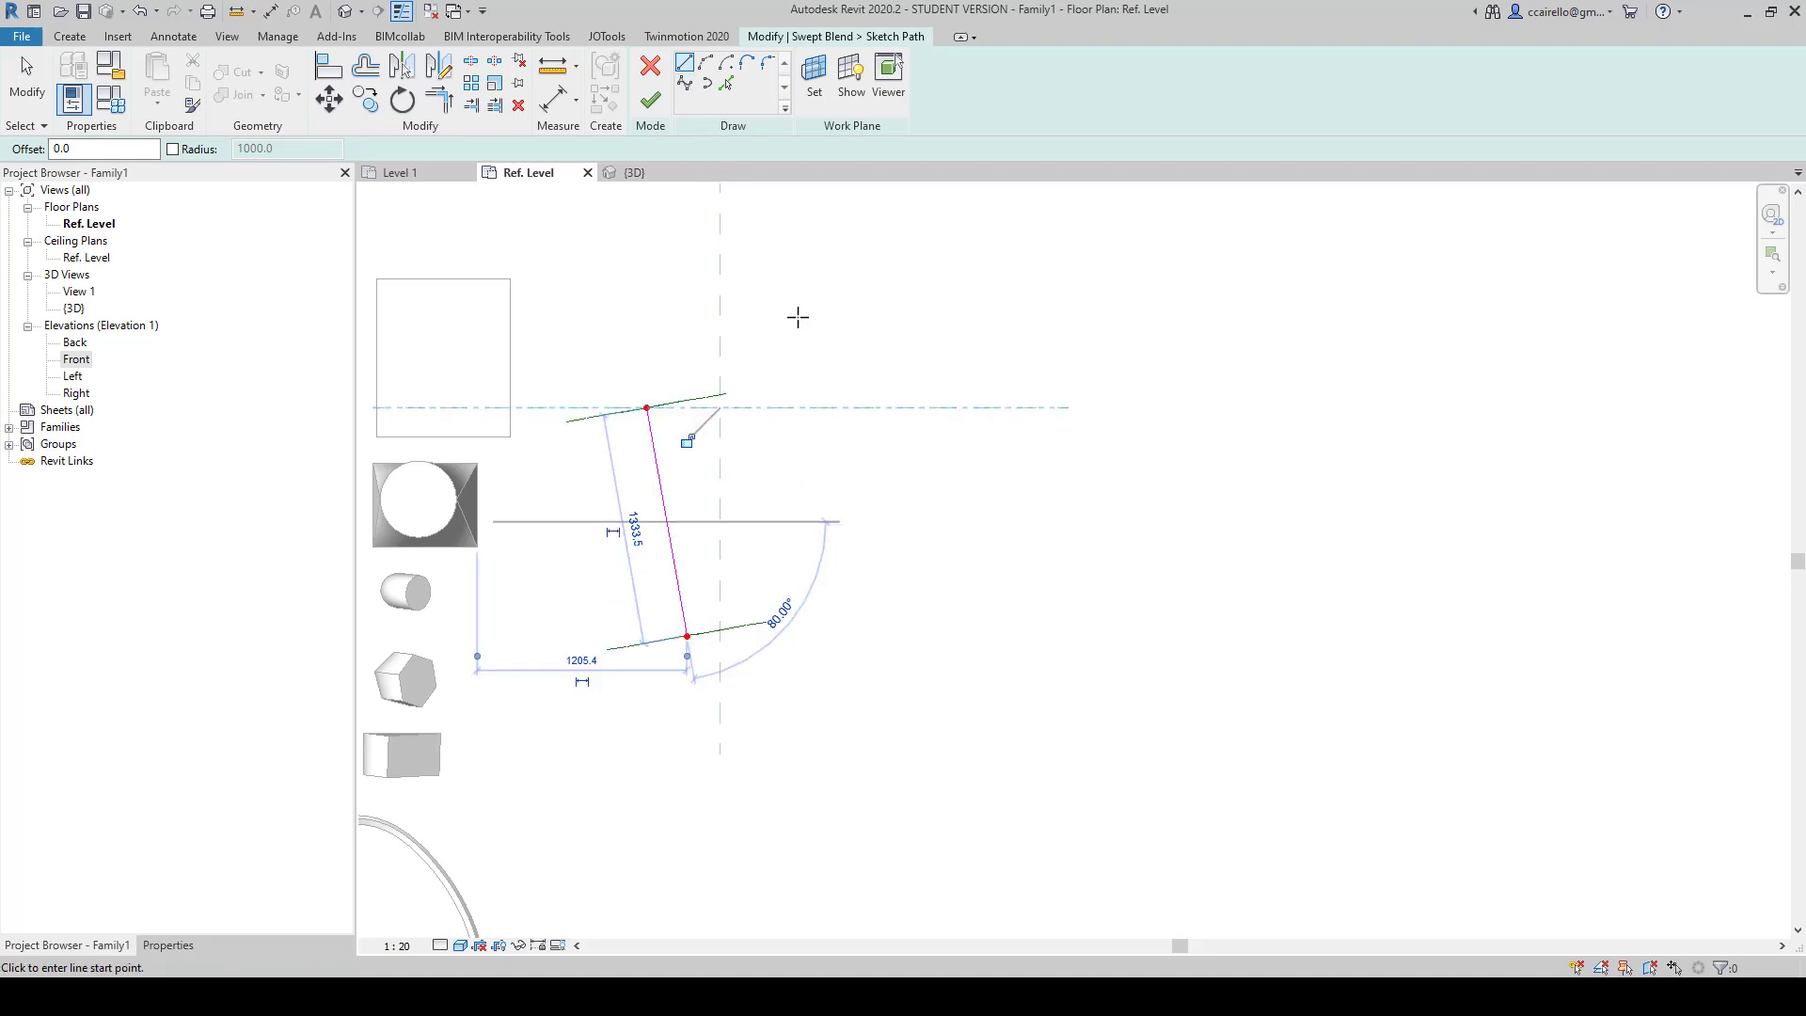
Step: Extend the swept blend path with a line about 1120 mm long at 125° to the first, plus another sloping down across the horizontal reference plane
{"action": "left_click", "coordinate": [646, 407]}
{"action": "left_click", "coordinate": [784, 269]}
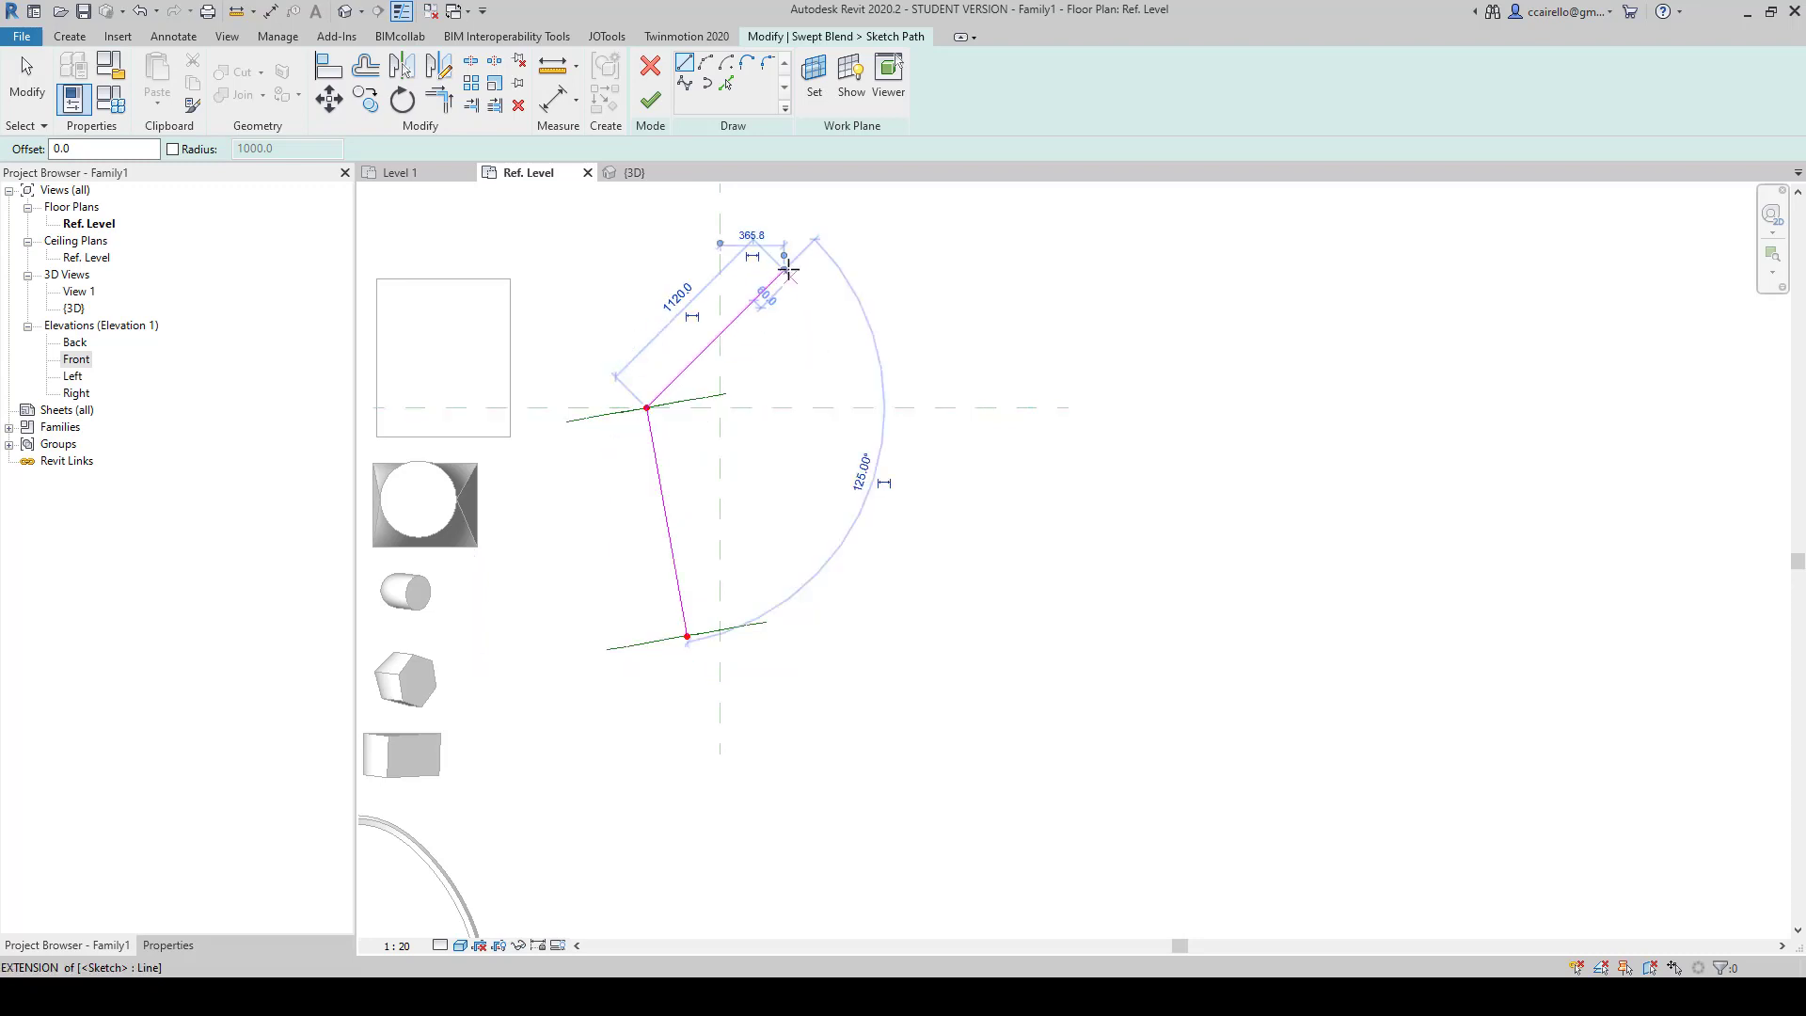
{"action": "left_click", "coordinate": [784, 270]}
{"action": "left_click", "coordinate": [1211, 524]}
{"action": "key", "text": "Escape"}
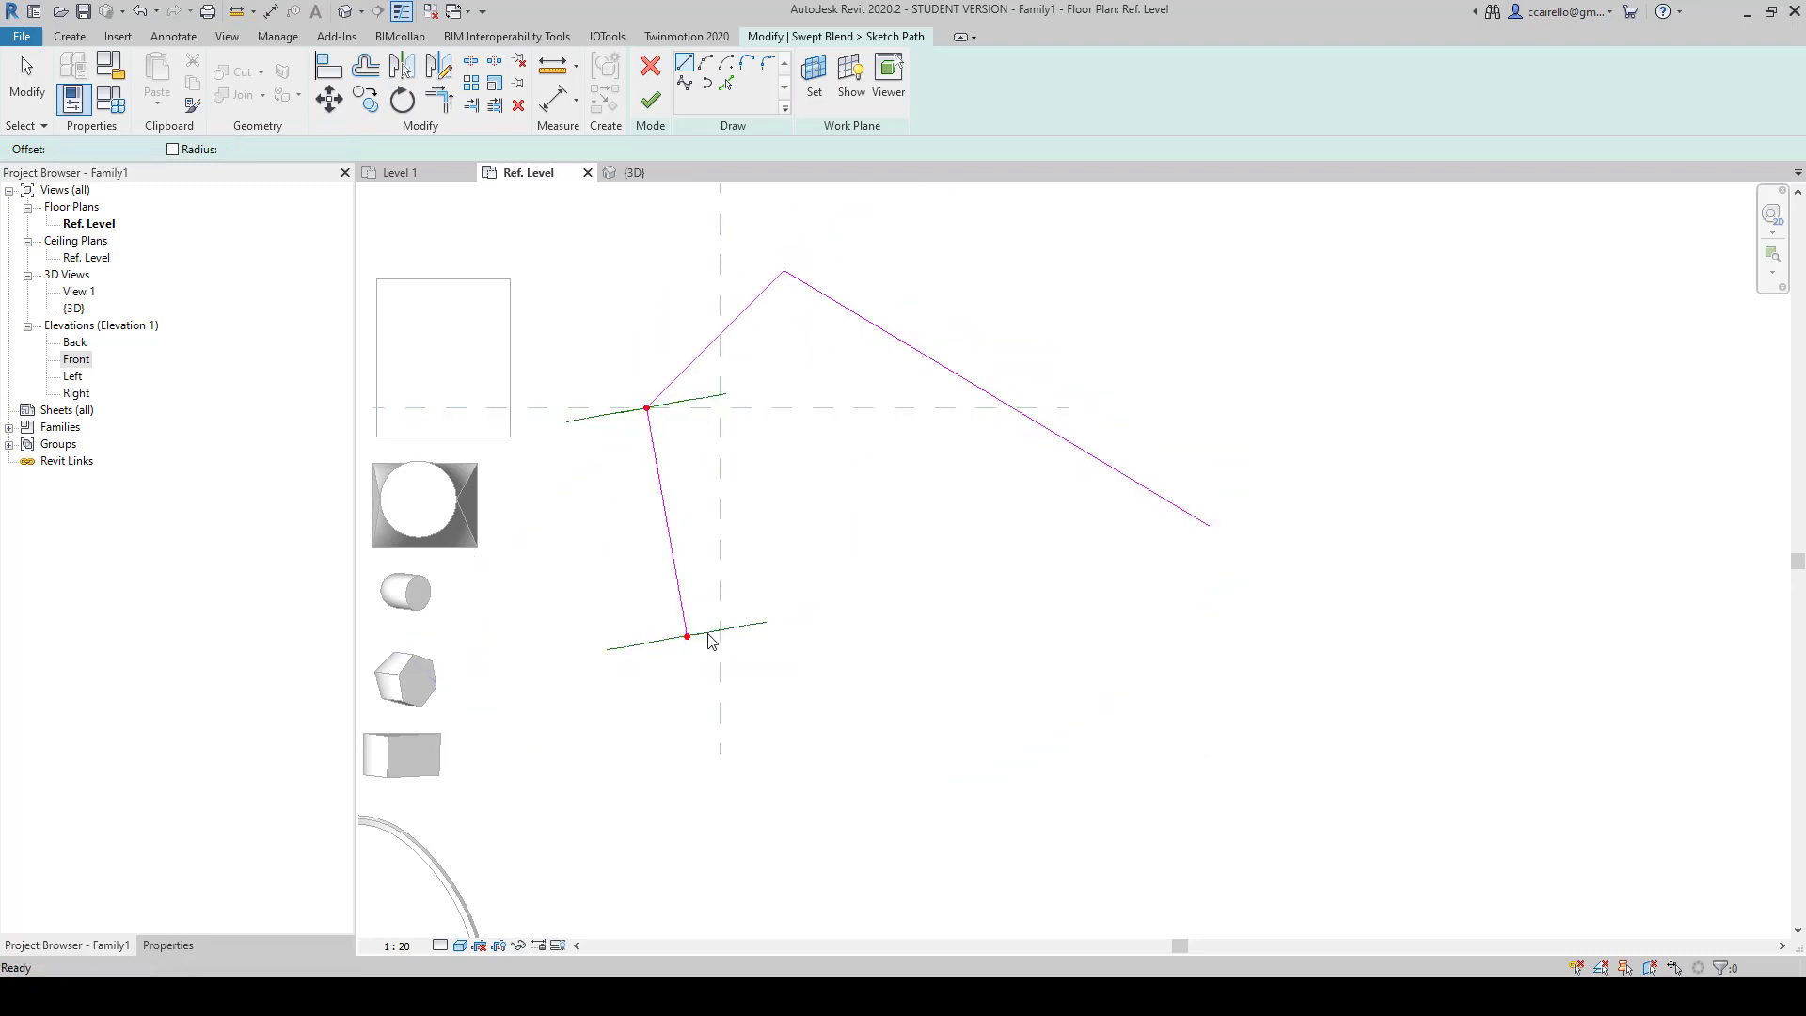
{"action": "key", "text": "Escape"}
Step: Examine the connected path lines and the two profile planes on the first line, in plan and in 3D
{"action": "left_click", "coordinate": [677, 624]}
{"action": "left_click", "coordinate": [724, 330]}
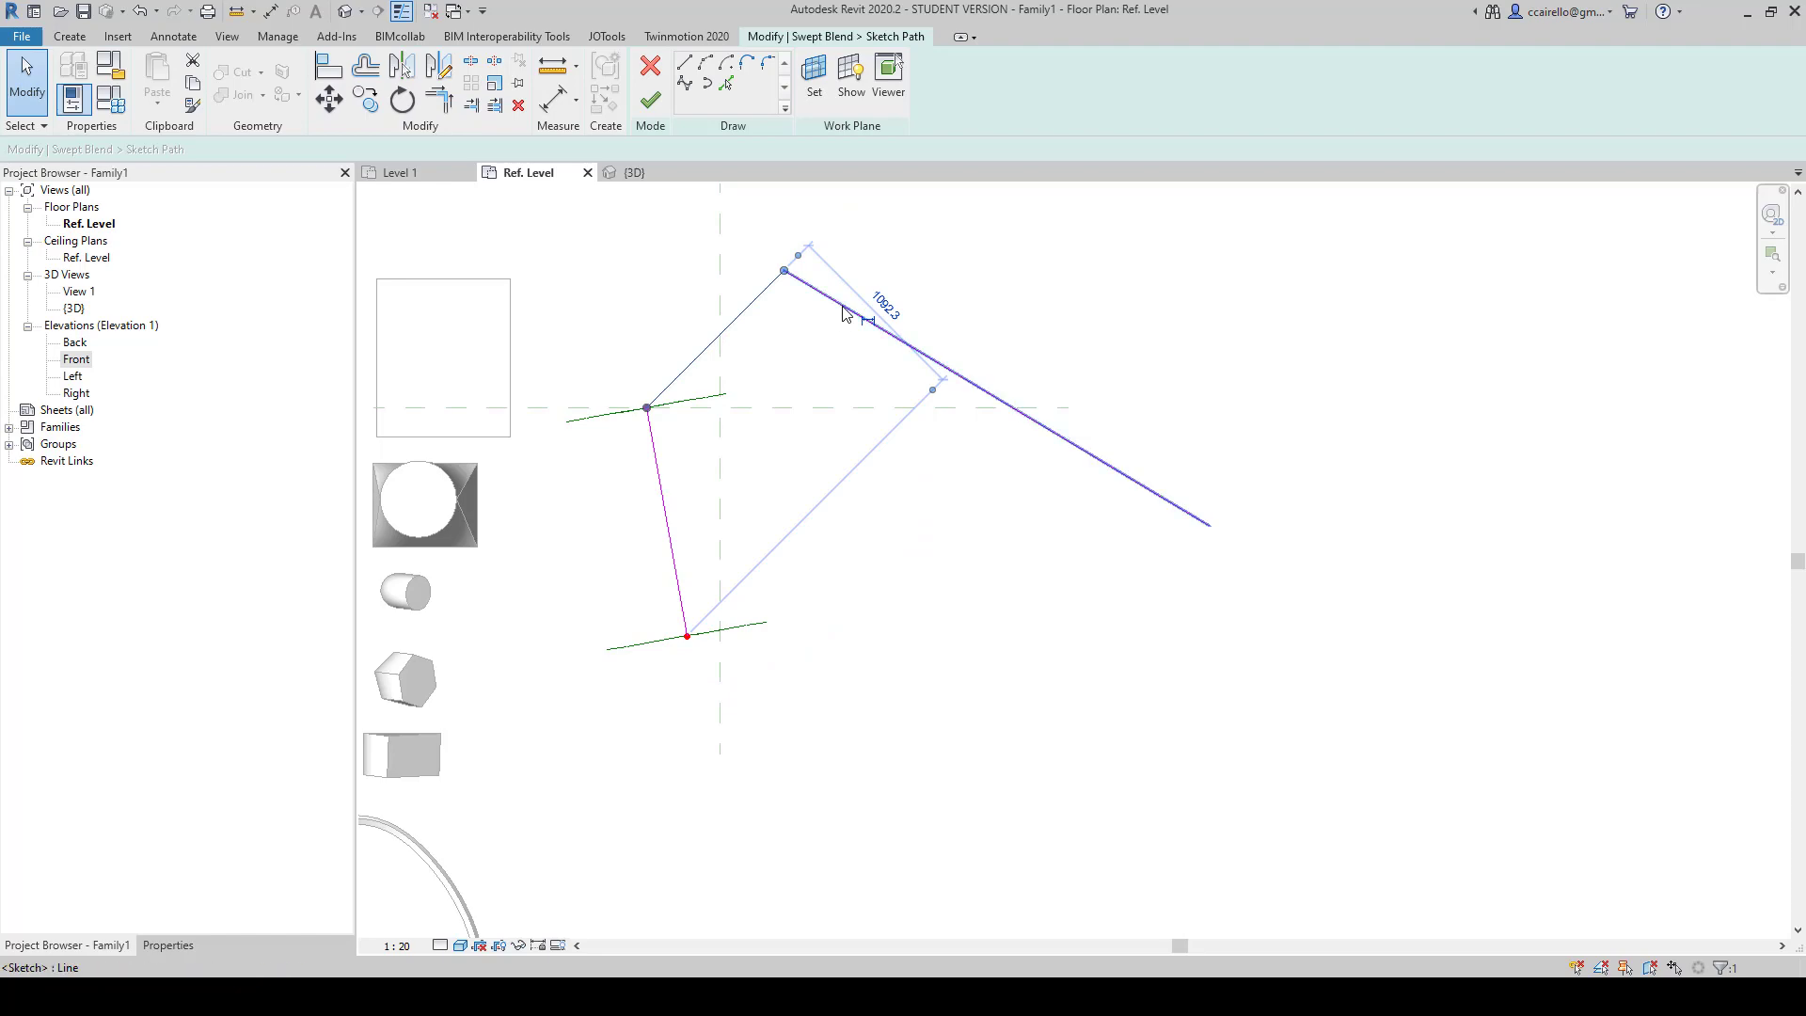
{"action": "left_click", "coordinate": [851, 310]}
{"action": "scroll", "coordinate": [732, 660], "scroll_direction": "up", "scroll_amount": 3}
{"action": "left_click", "coordinate": [740, 610]}
{"action": "key", "text": "Escape"}
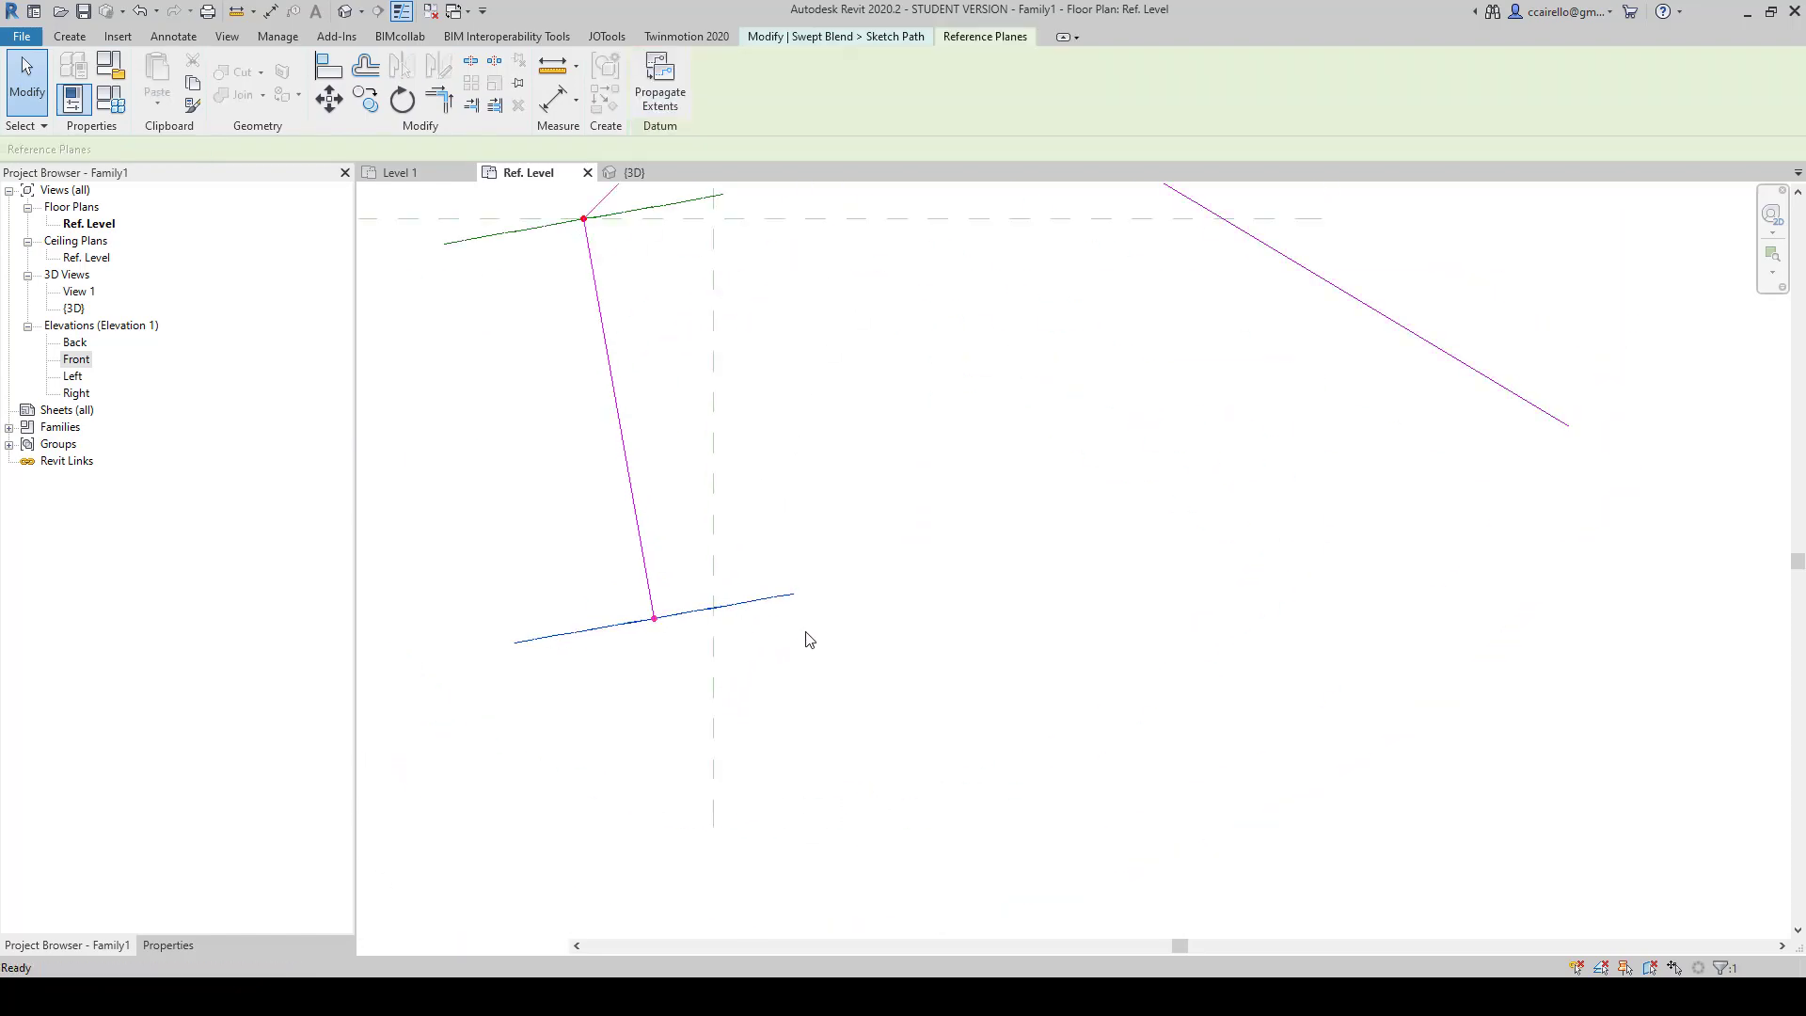
{"action": "key", "text": "ctrl+Tab"}
{"action": "left_click", "coordinate": [919, 612]}
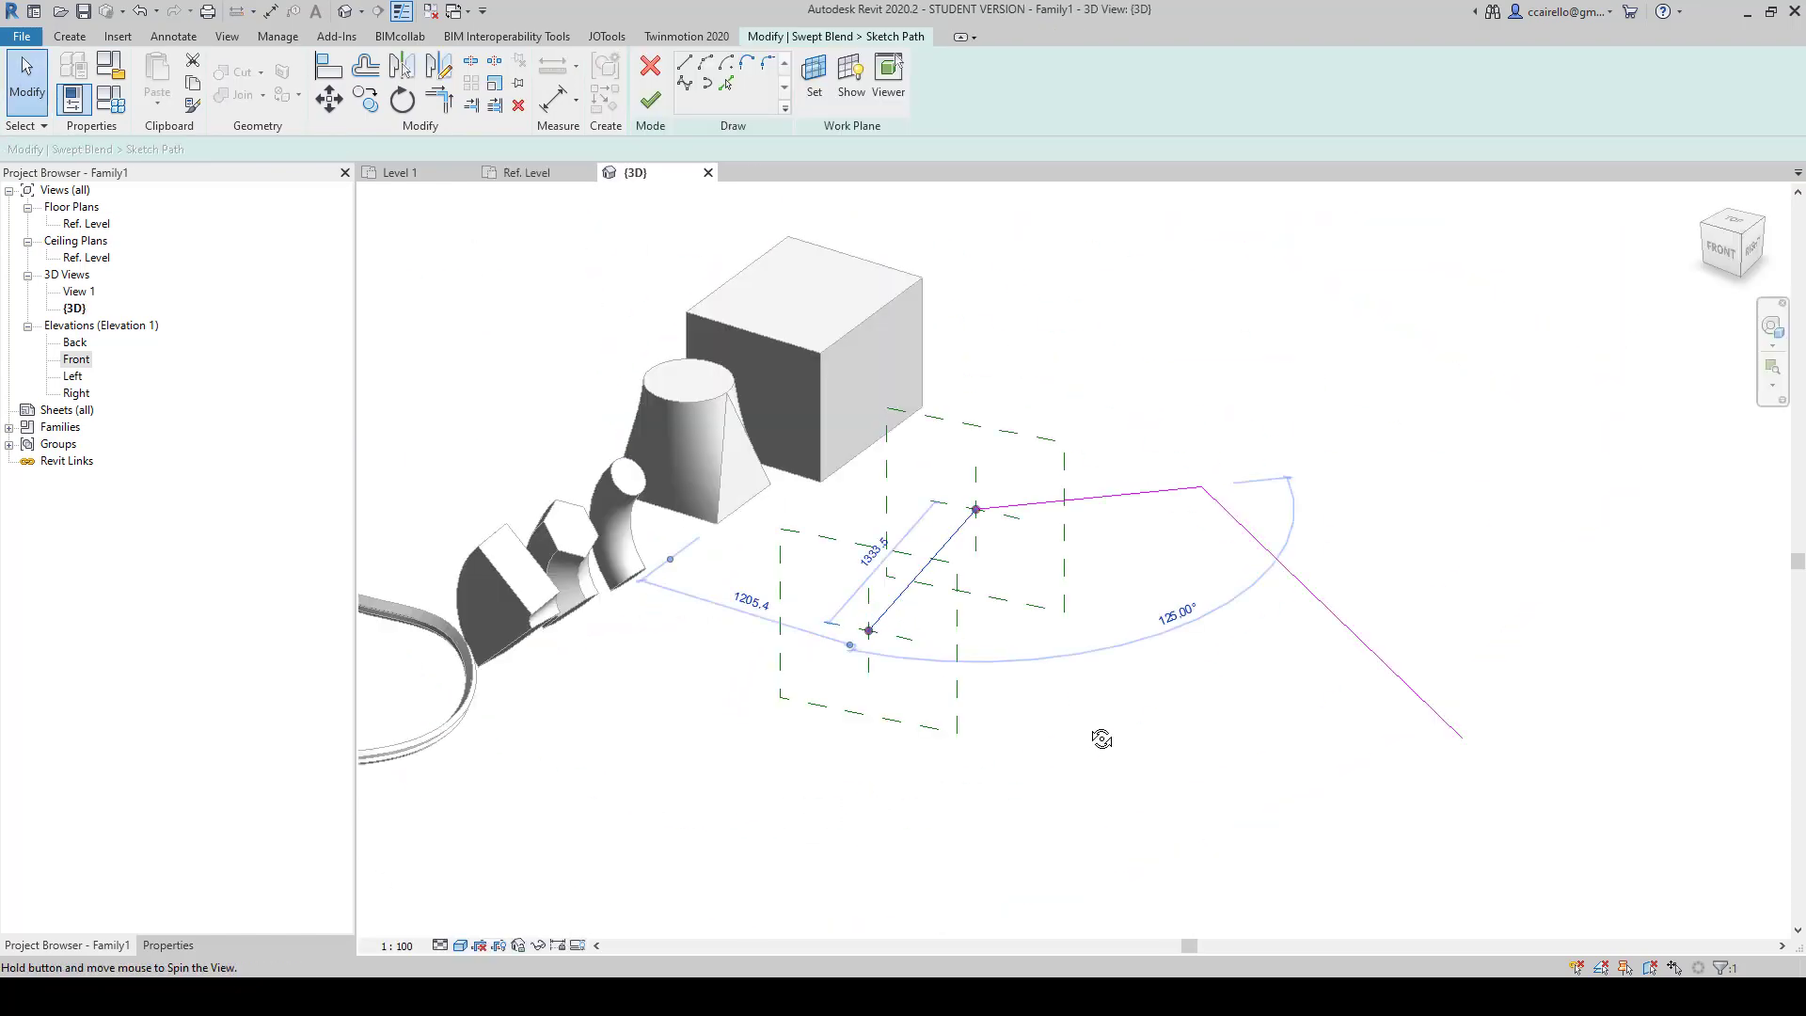
{"action": "mouse_move", "coordinate": [1097, 737]}
{"action": "middle_mouse_down", "text": "shift"}
{"action": "mouse_move", "coordinate": [729, 738]}
{"action": "mouse_move", "coordinate": [632, 714]}
{"action": "mouse_move", "coordinate": [1072, 705]}
{"action": "middle_mouse_up", "text": "shift"}
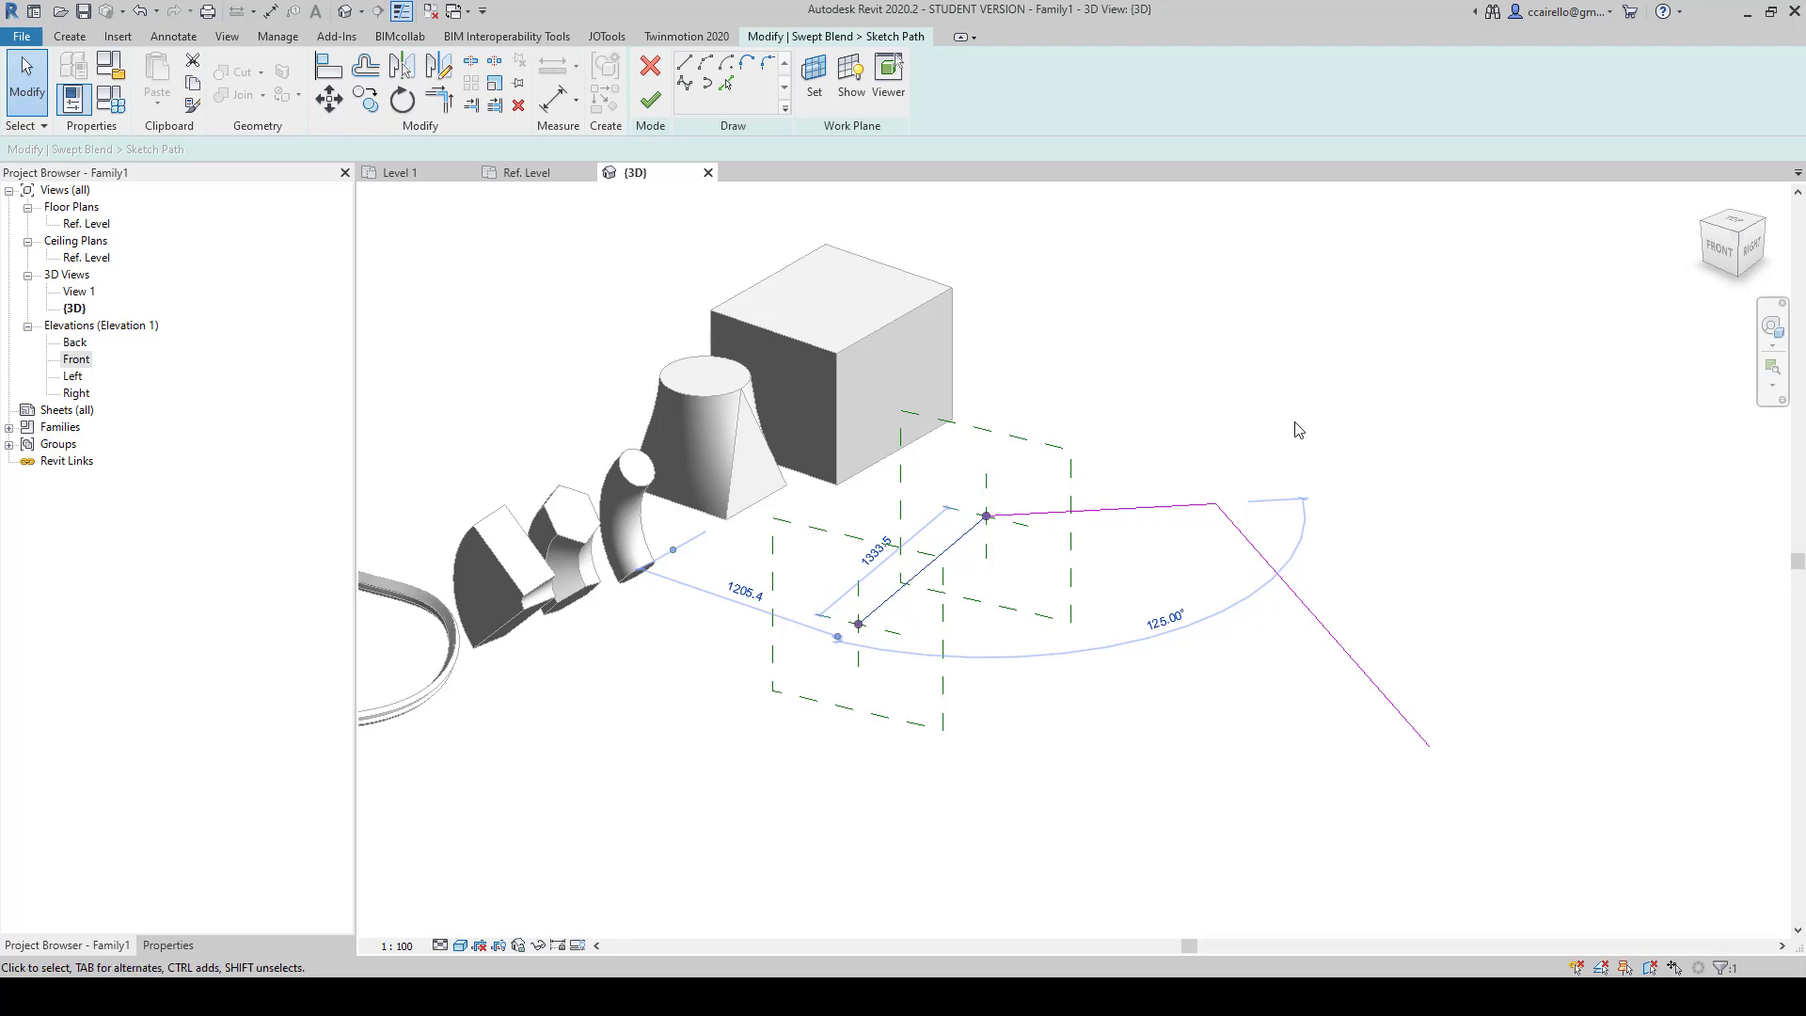
{"action": "left_click", "coordinate": [1261, 452]}
{"action": "left_click", "coordinate": [1213, 507]}
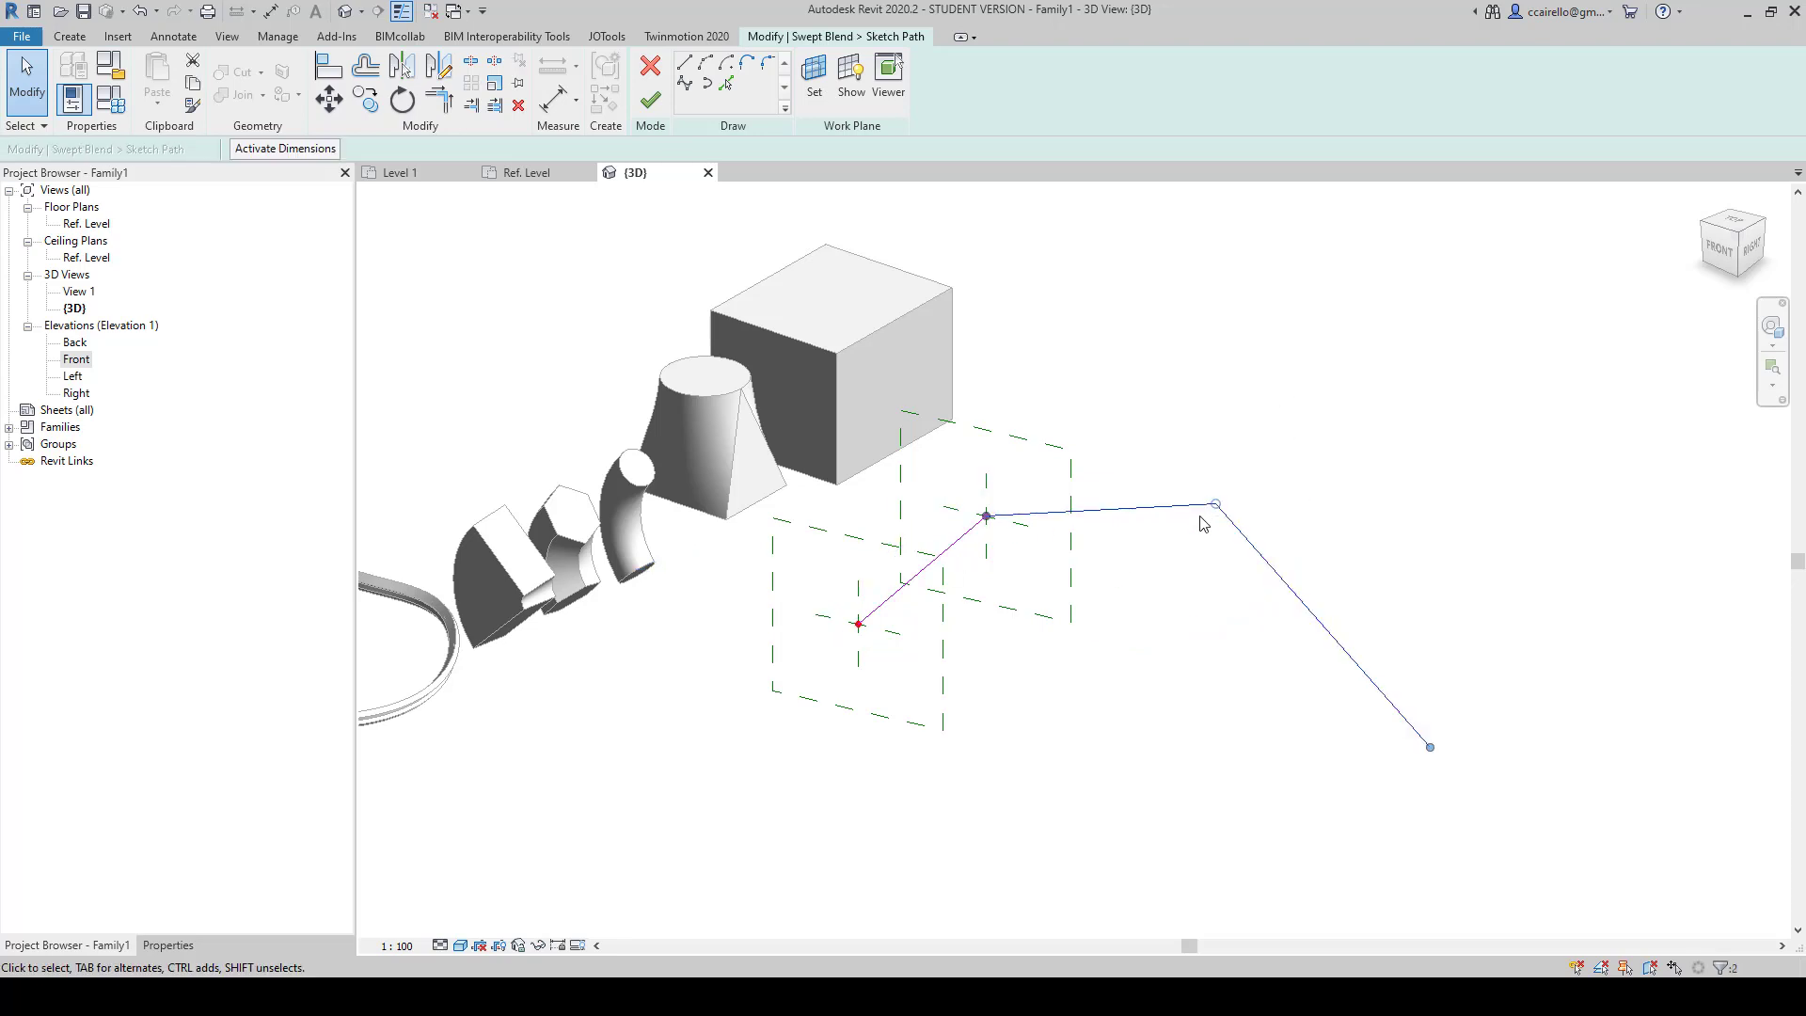
{"action": "left_click", "coordinate": [1330, 395]}
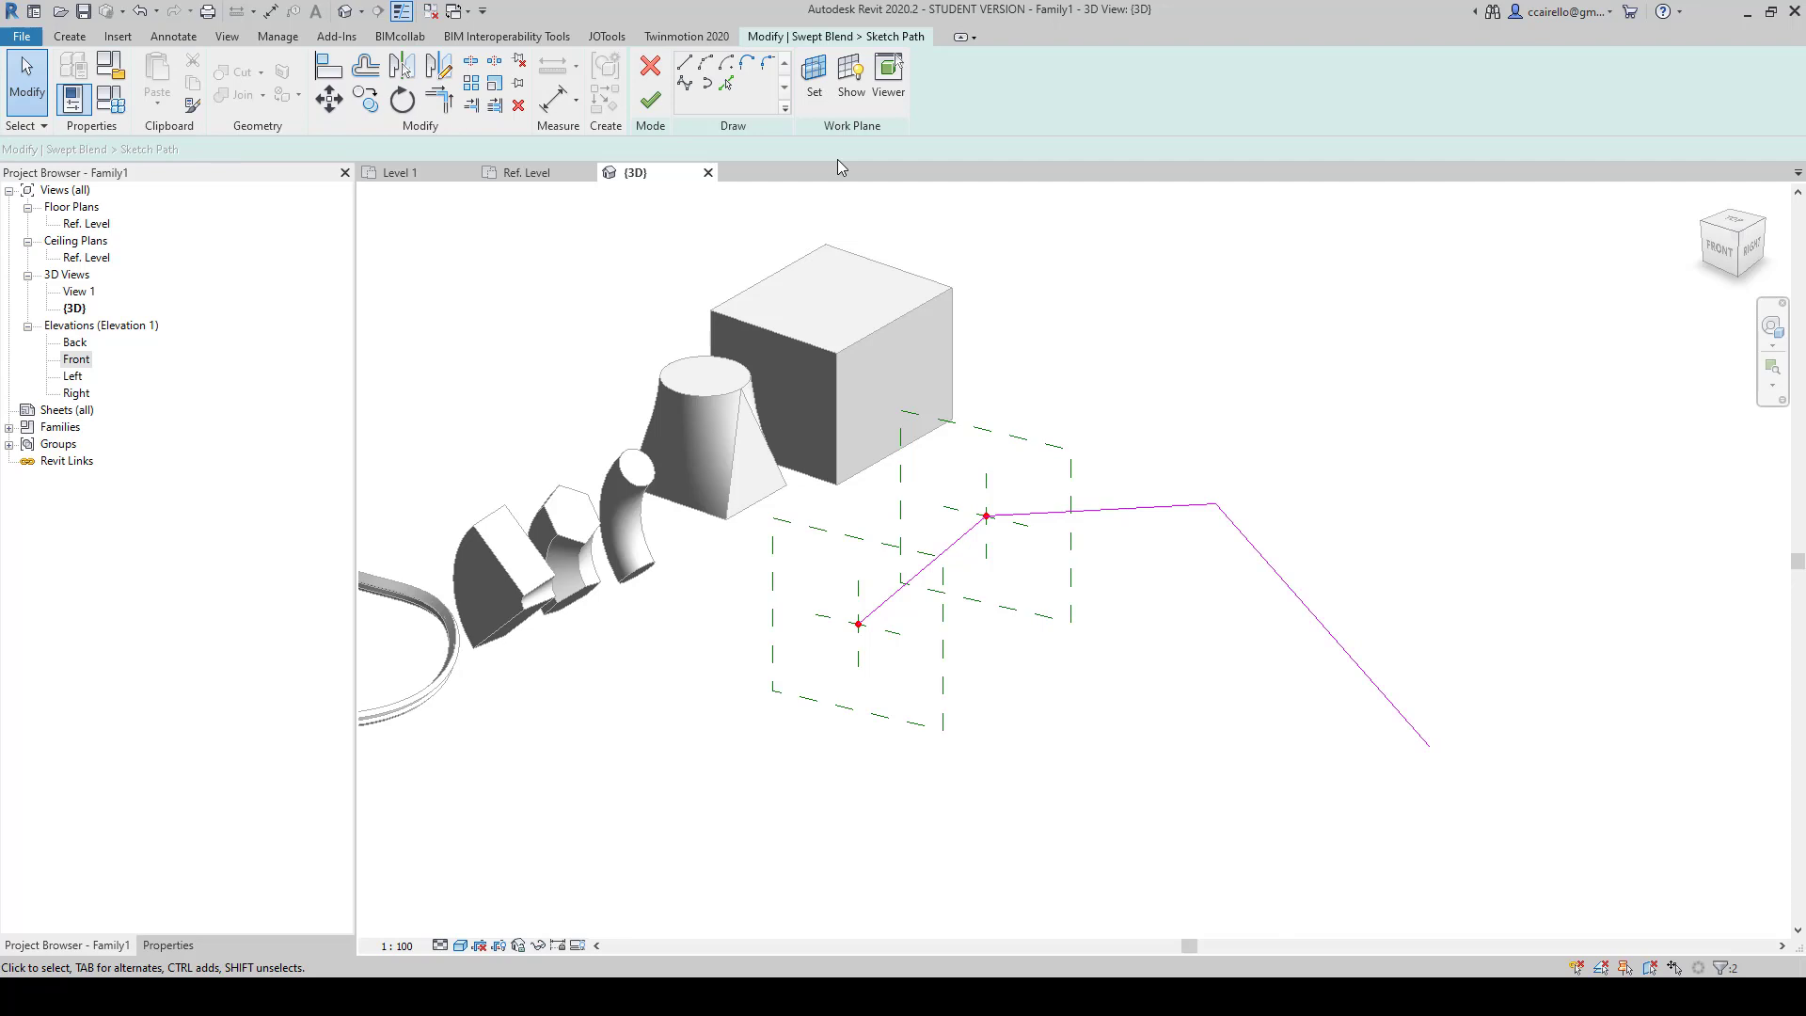
Step: Try to finish the swept blend path made of three connected lines
{"action": "left_click", "coordinate": [650, 99]}
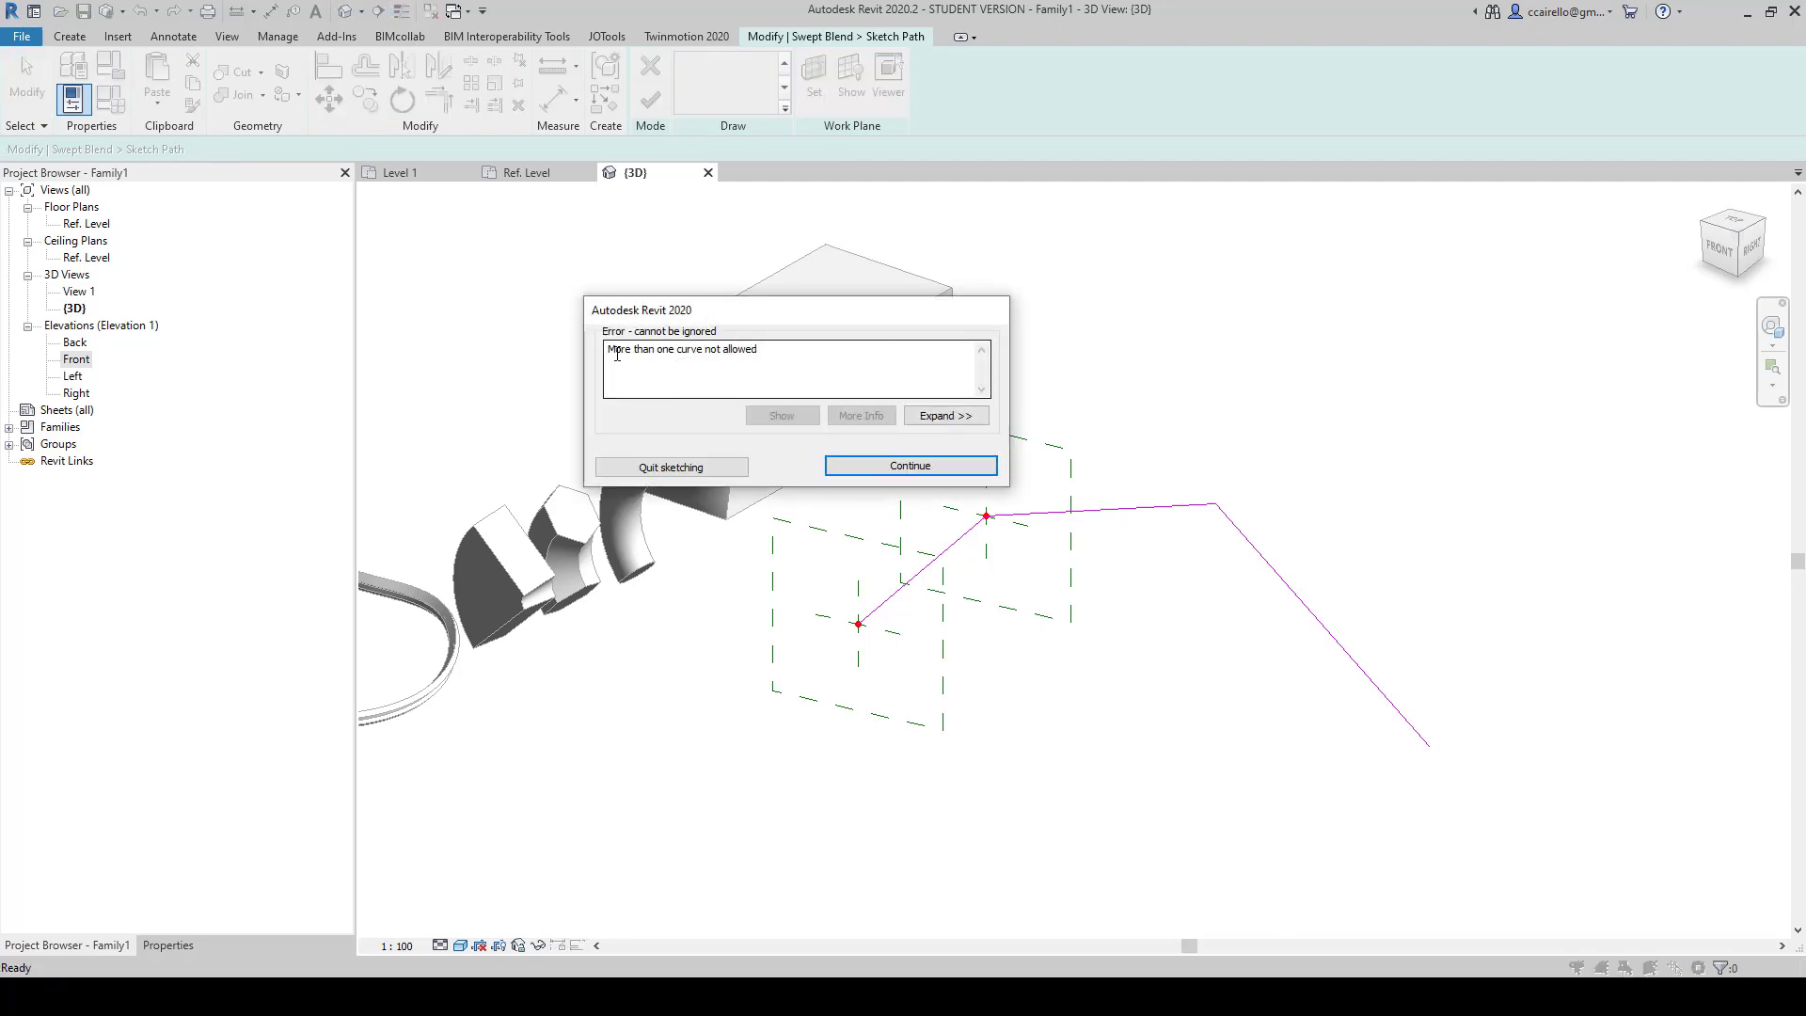
{"action": "left_click_drag", "start_coordinate": [617, 354], "coordinate": [753, 348]}
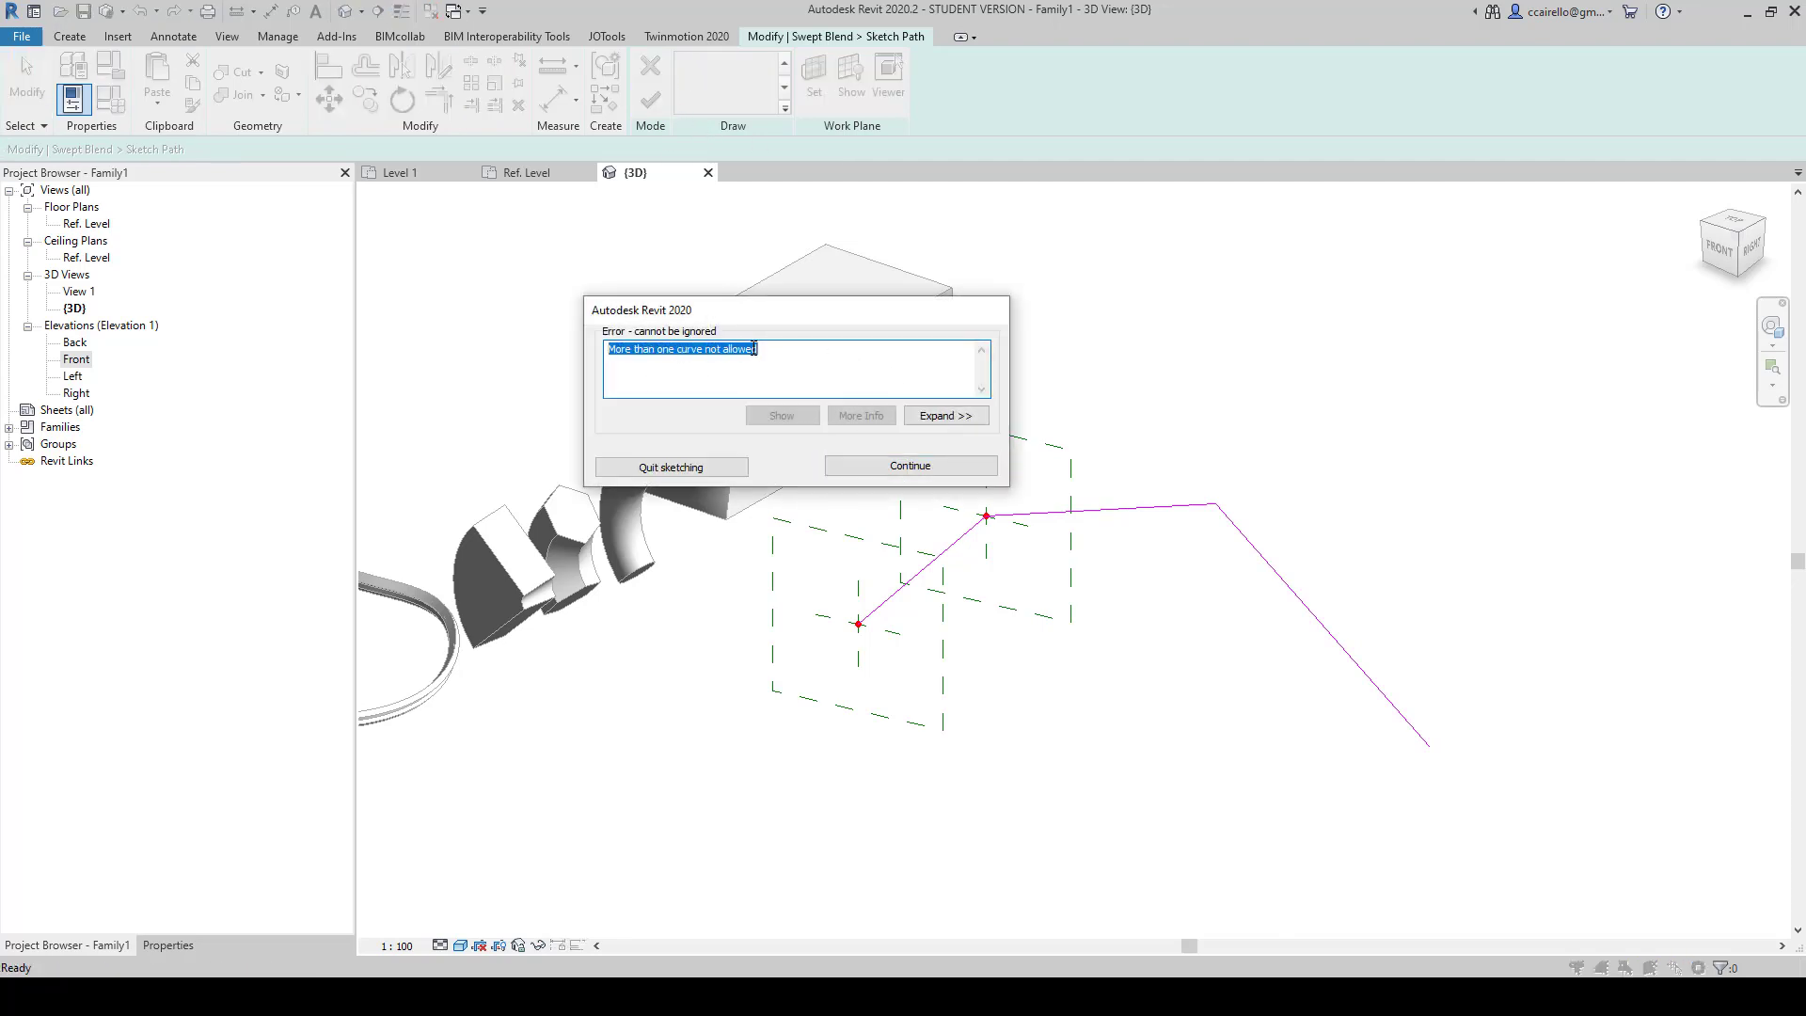
{"action": "left_click", "coordinate": [938, 467]}
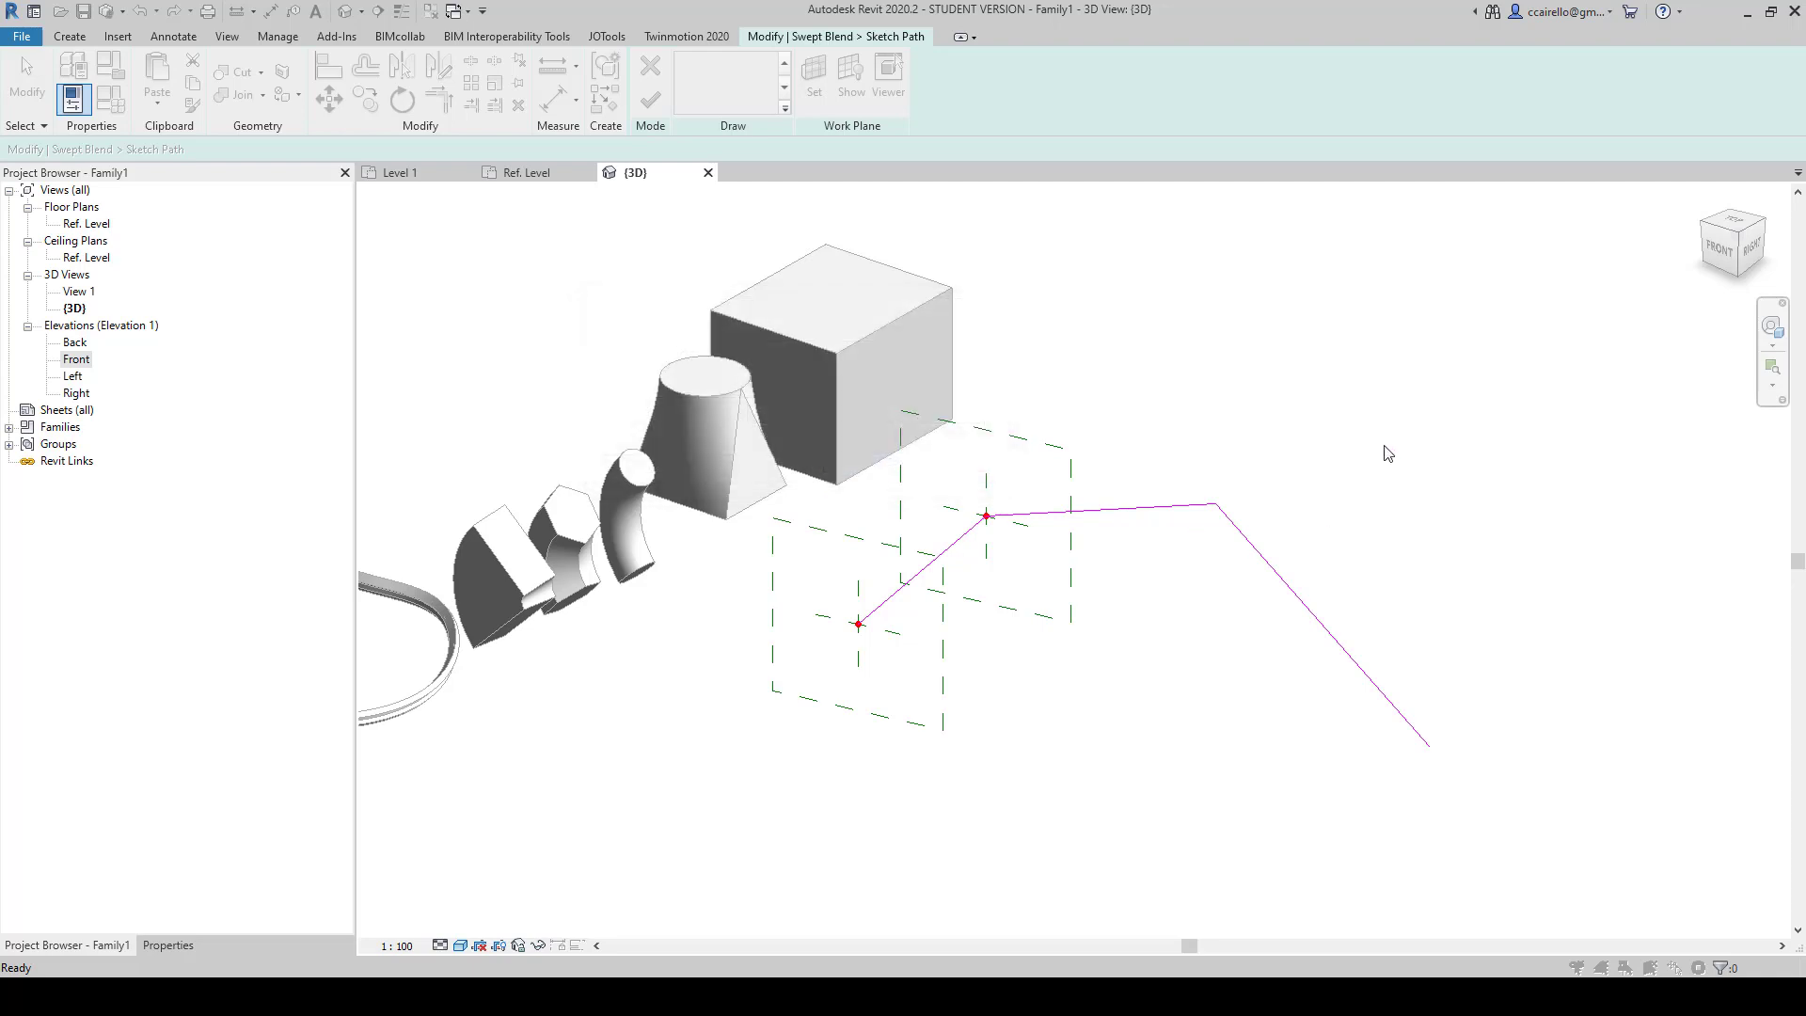
Step: Delete all the straight path lines and return to the Ref. Level plan
{"action": "left_click_drag", "start_coordinate": [1303, 426], "coordinate": [806, 698]}
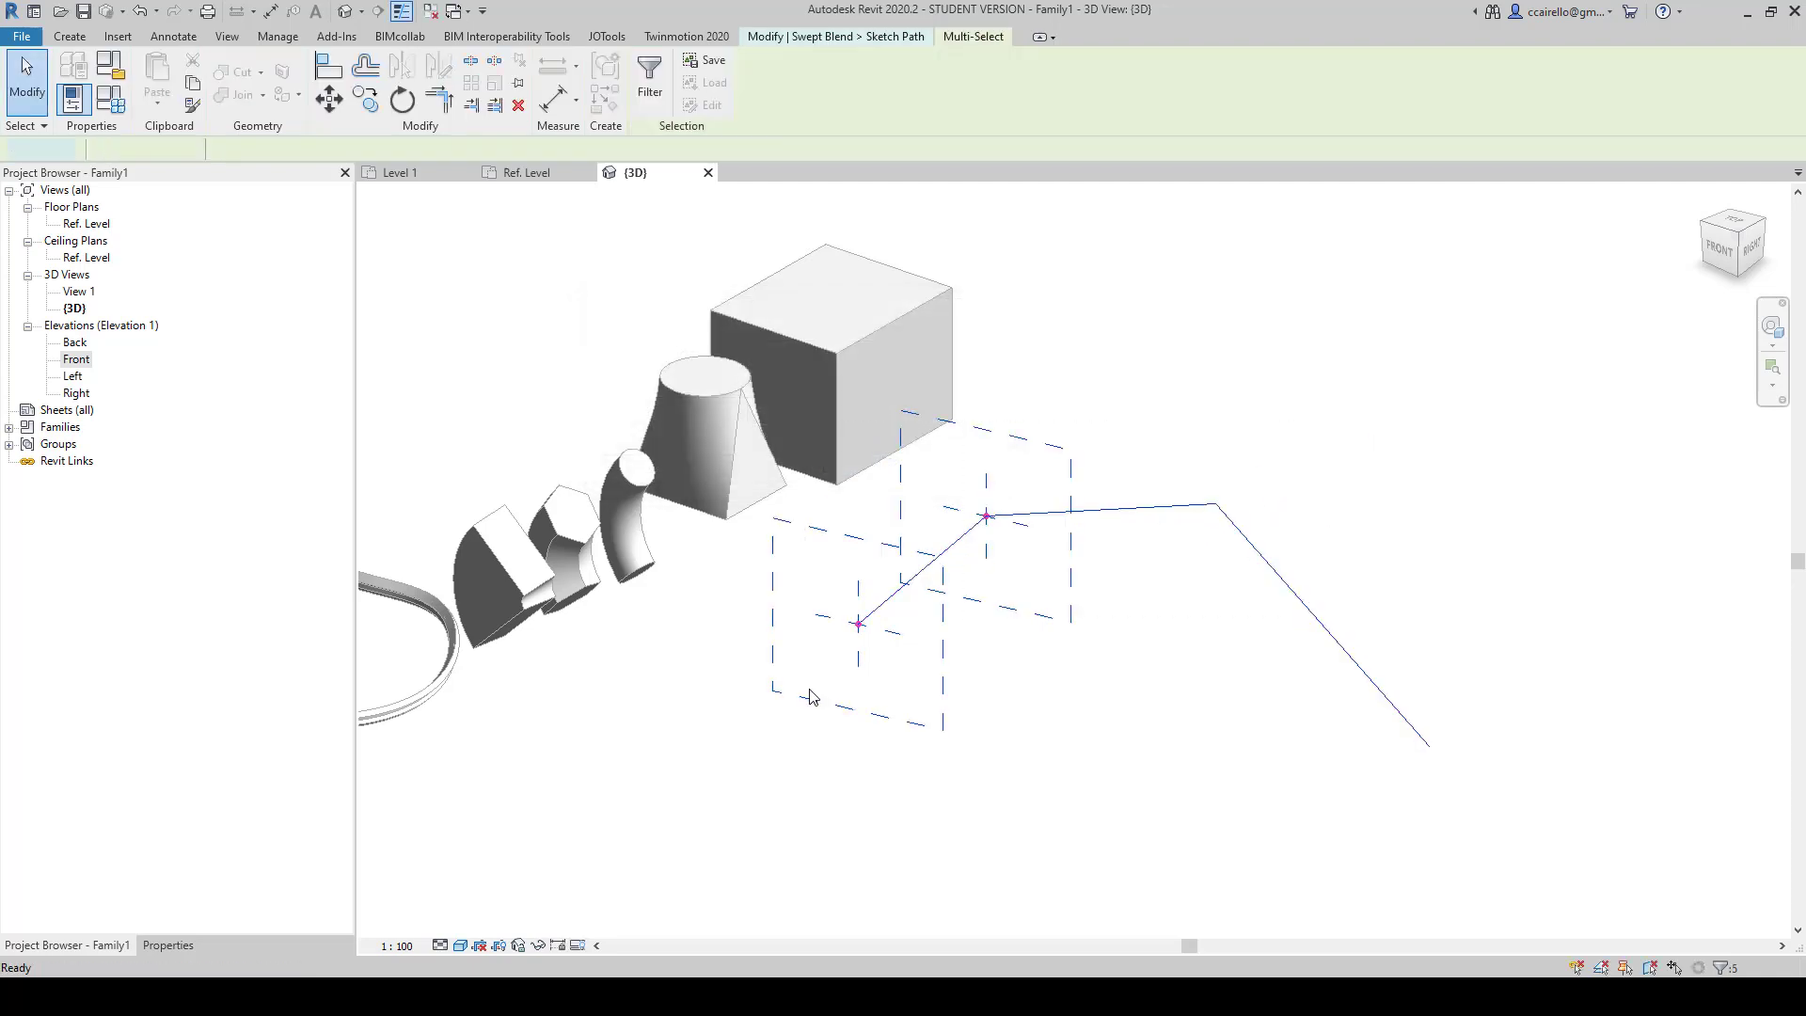
{"action": "key", "text": "Delete"}
{"action": "left_click", "coordinate": [560, 175]}
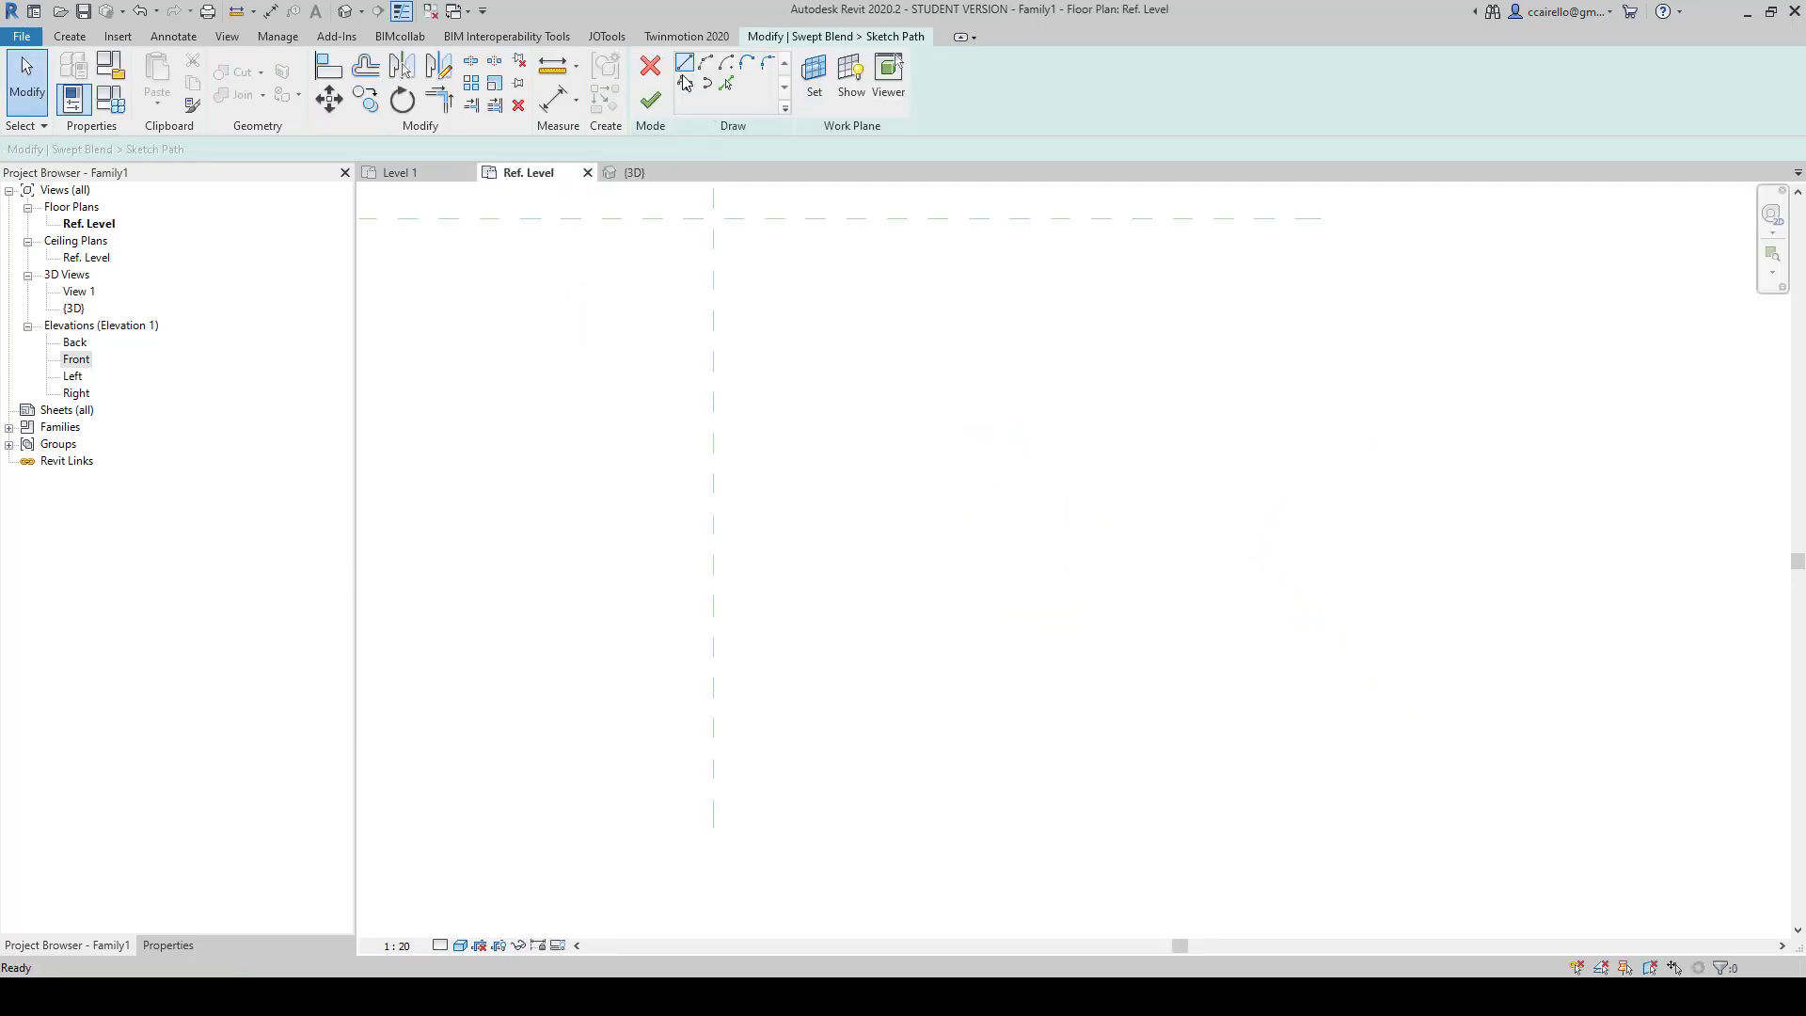
Step: Sketch a single open spline as the path, rising from left of the vertical reference plane, arching over the horizontal one and curling back below it
{"action": "left_click", "coordinate": [686, 84]}
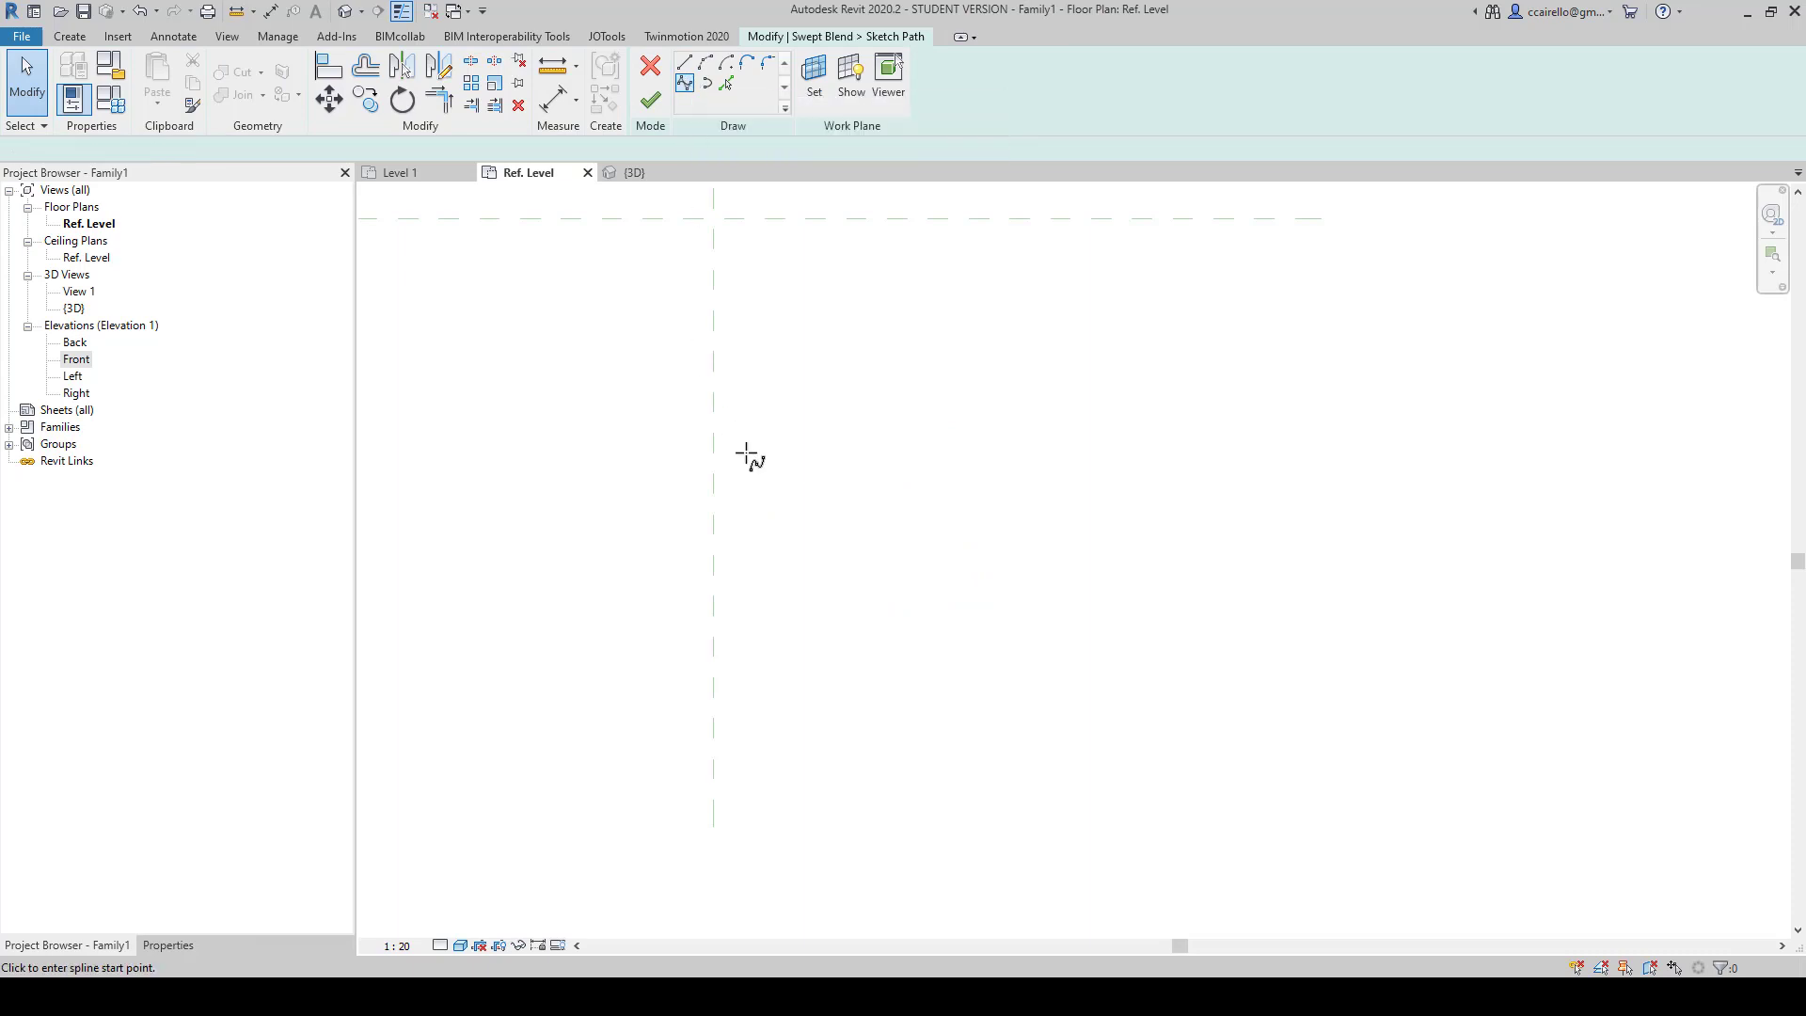
{"action": "middle_click_drag", "start_coordinate": [751, 456], "coordinate": [851, 696]}
{"action": "left_click", "coordinate": [698, 798]}
{"action": "left_click", "coordinate": [587, 630]}
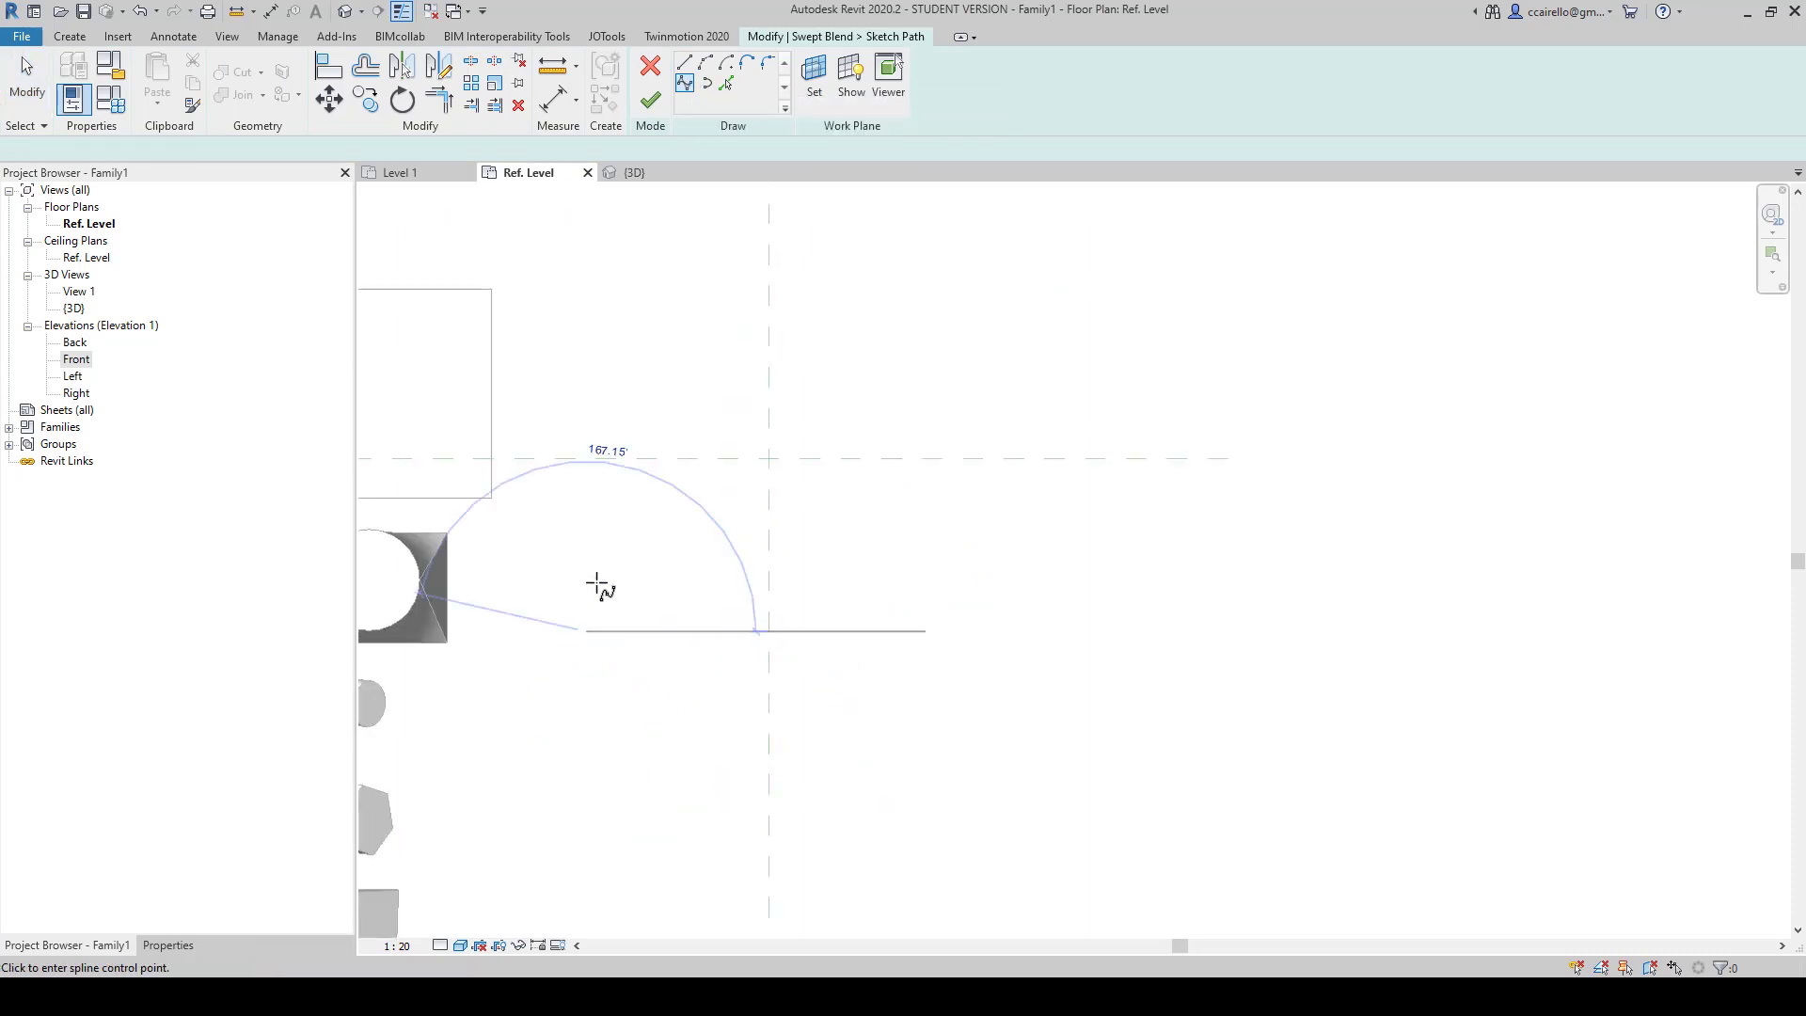
{"action": "left_click", "coordinate": [666, 383]}
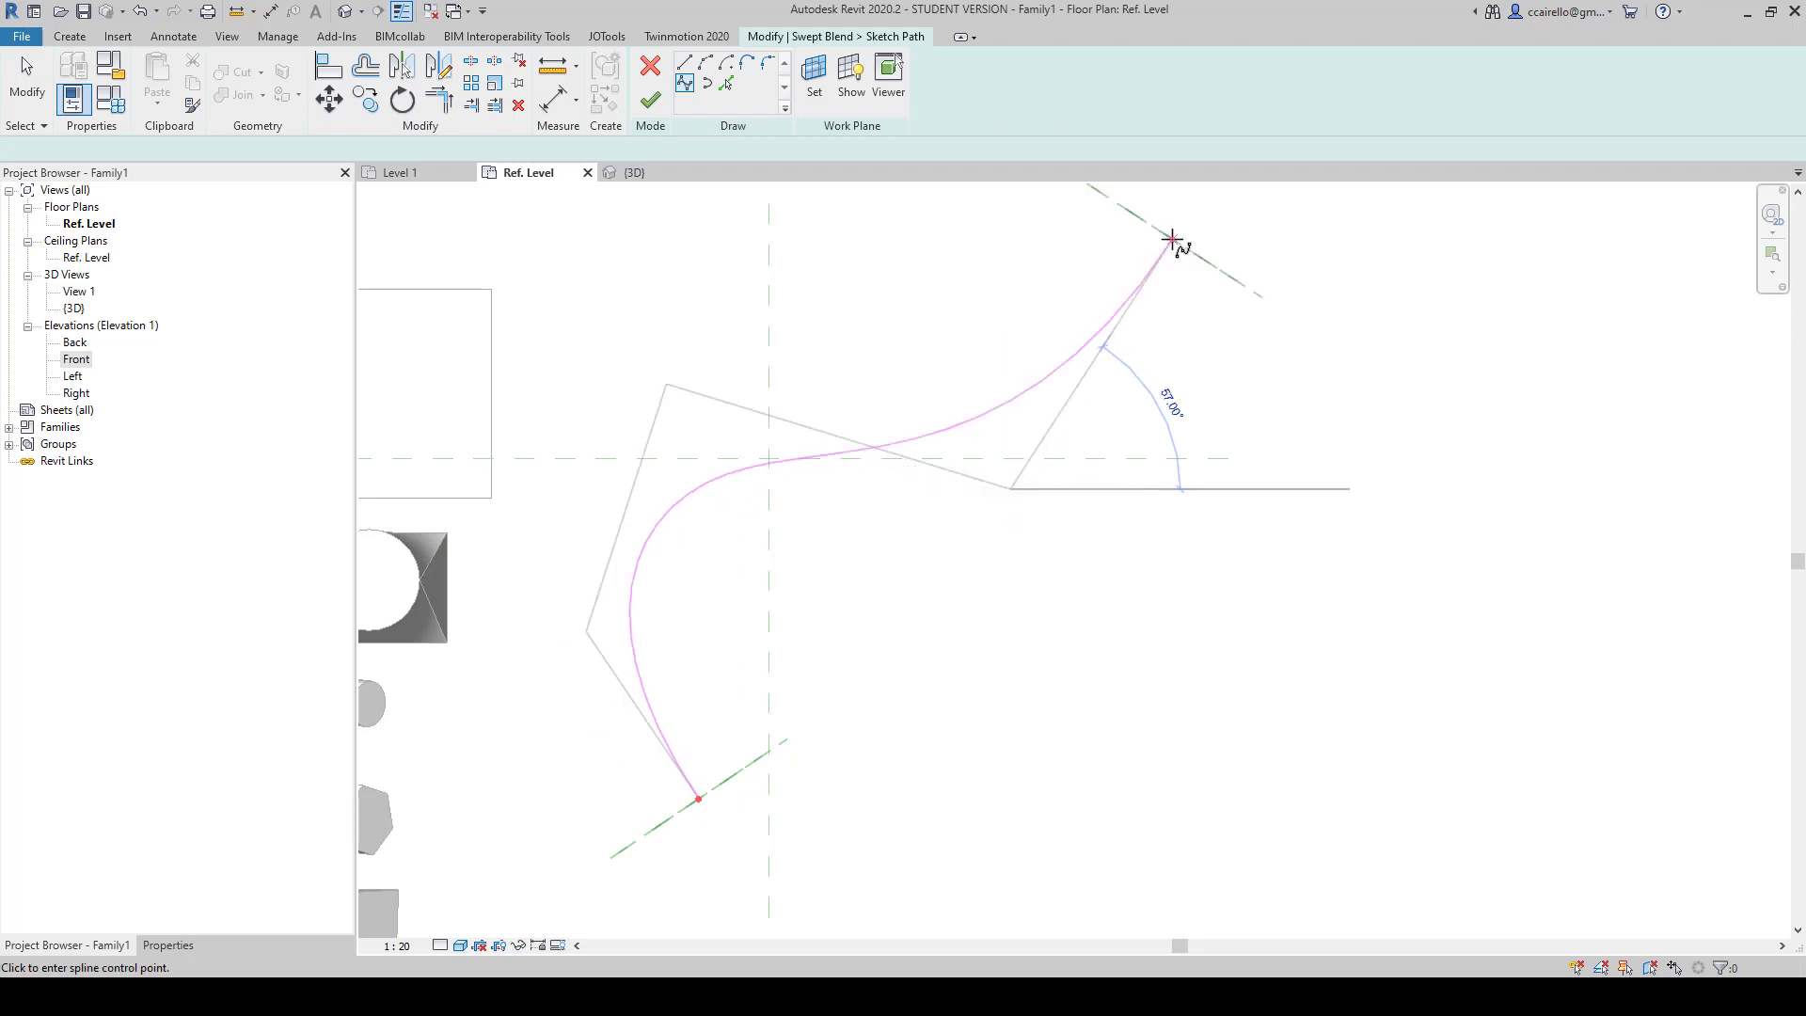
{"action": "left_click", "coordinate": [1174, 239]}
{"action": "left_click", "coordinate": [1523, 380]}
{"action": "left_click", "coordinate": [1402, 678]}
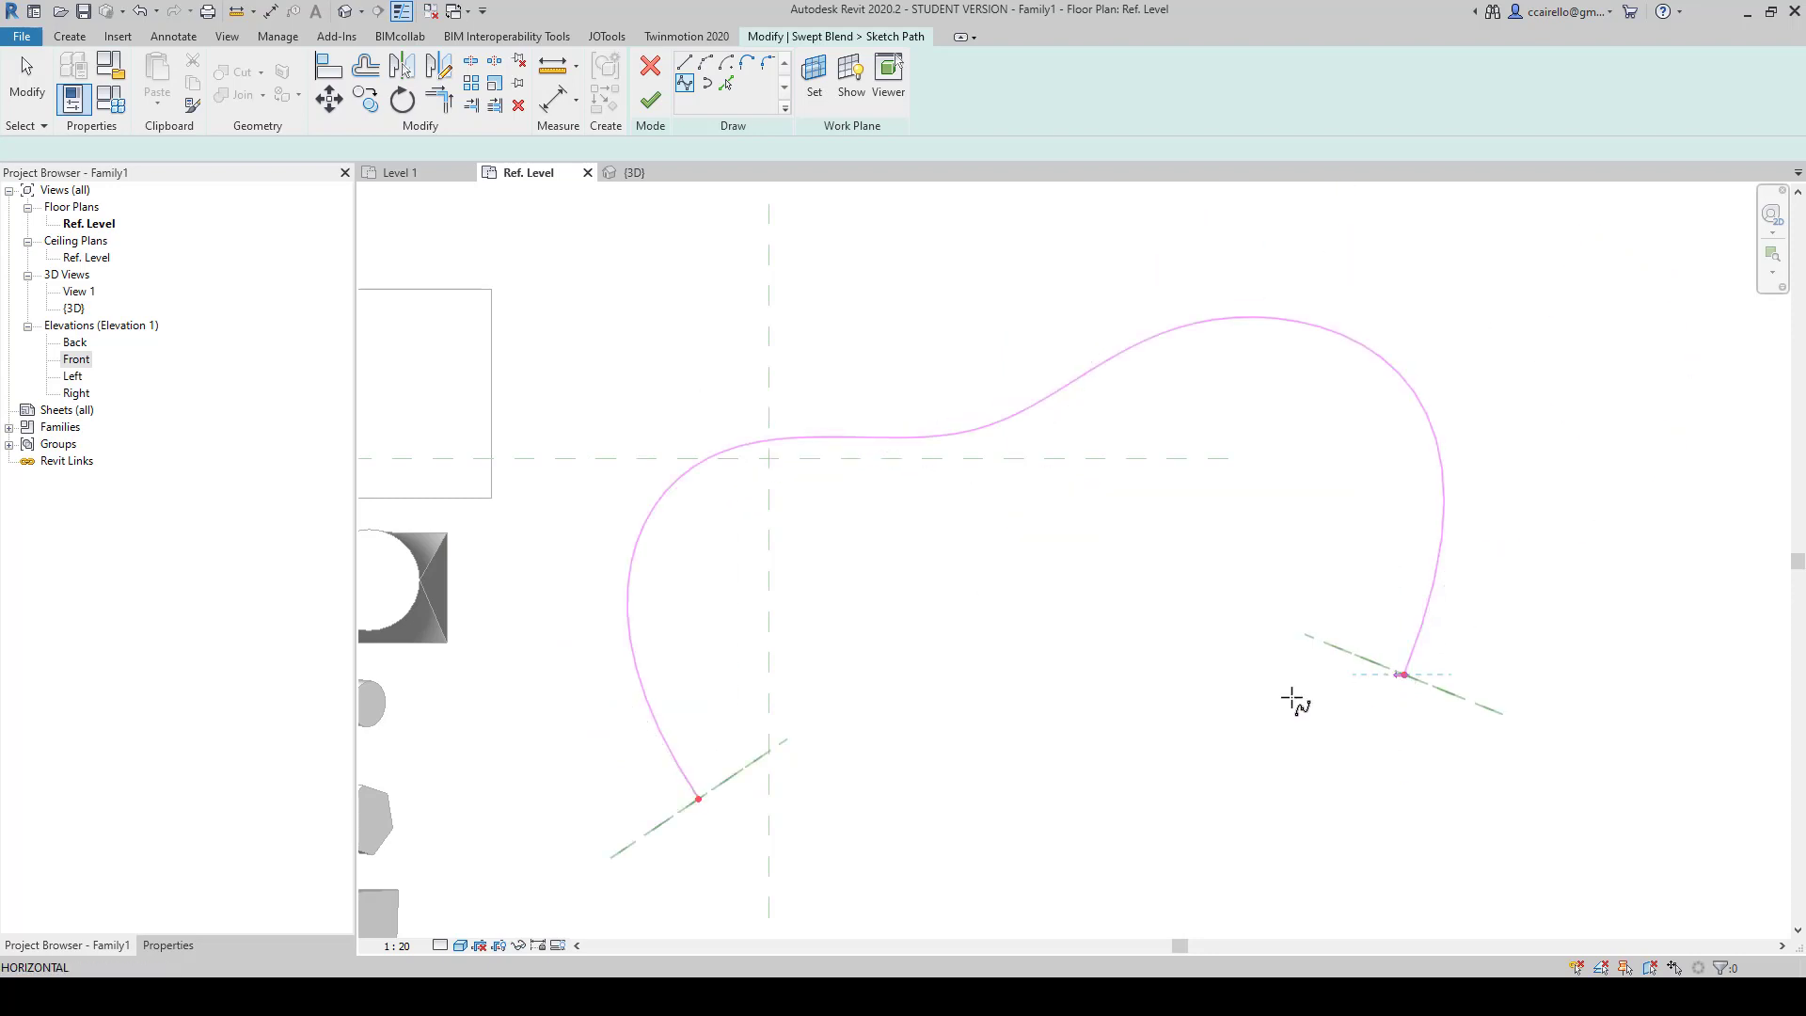
{"action": "left_click", "coordinate": [1156, 740]}
{"action": "key", "text": "Escape"}
{"action": "key", "text": "Escape"}
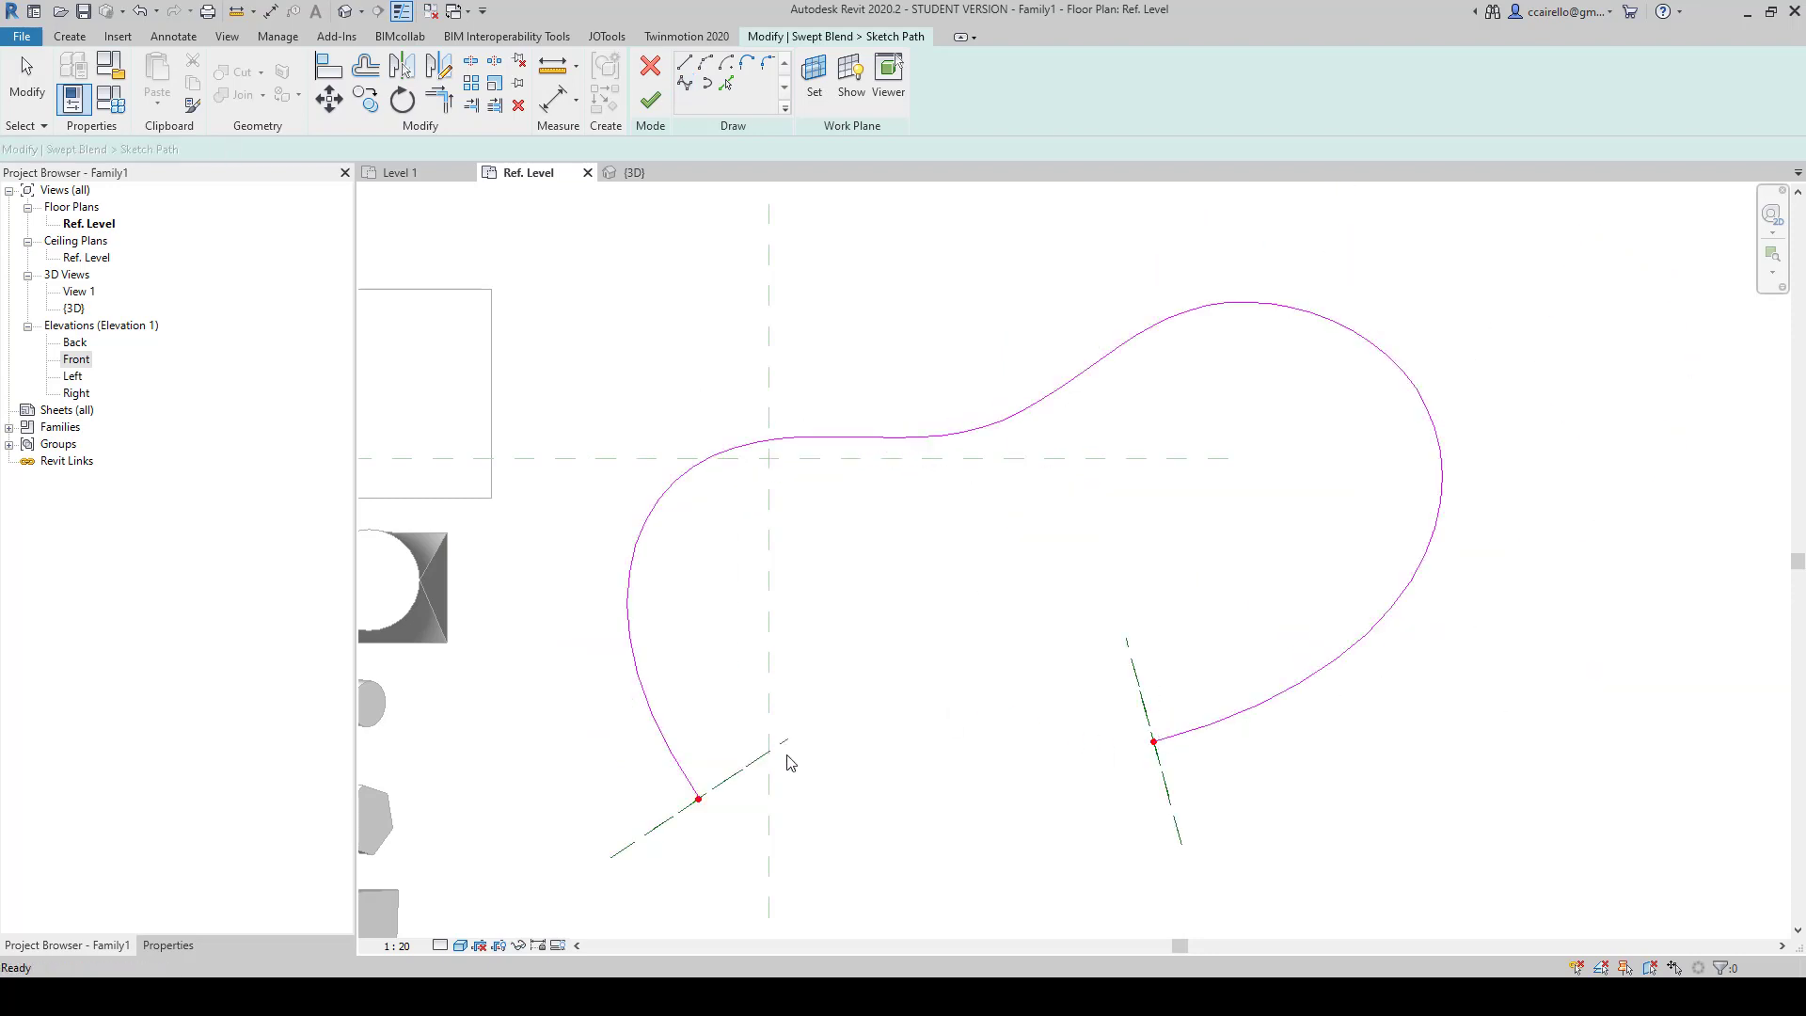
Step: Check the profile planes at both ends of the spline in 3D and finish the path sketch
{"action": "left_click", "coordinate": [695, 795]}
{"action": "key", "text": "ctrl+Tab"}
{"action": "left_click", "coordinate": [934, 782]}
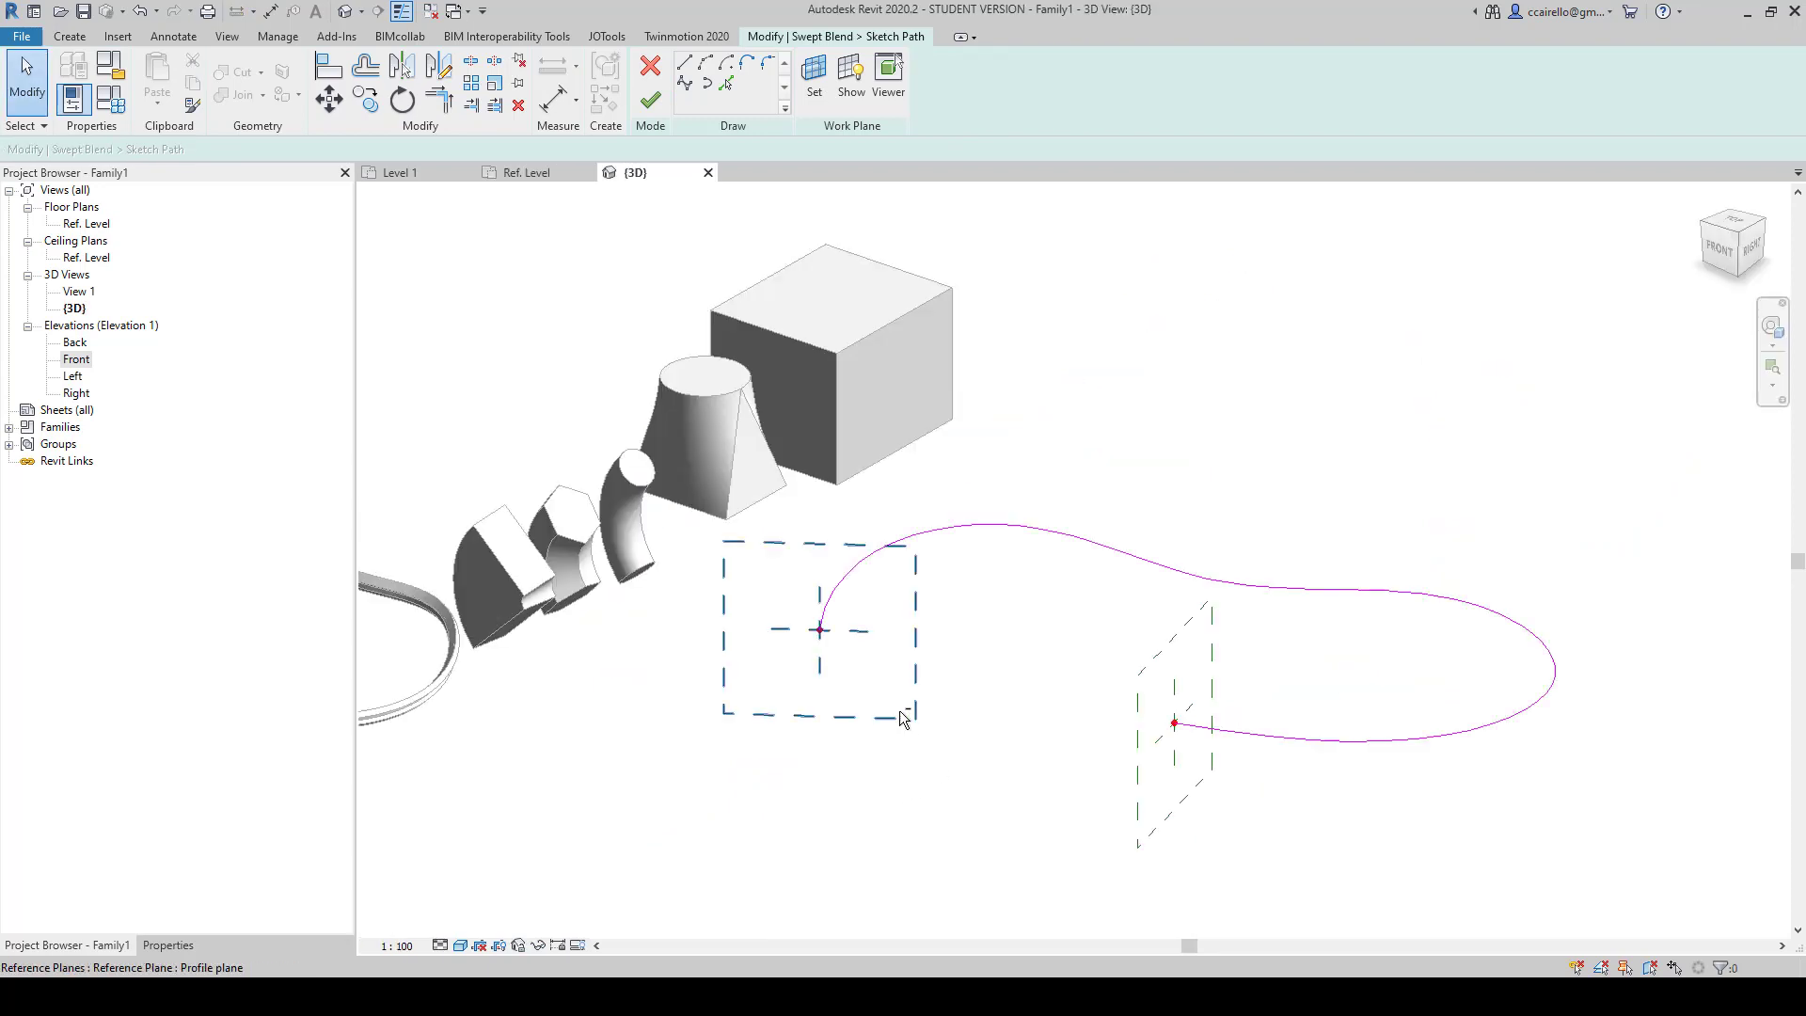
{"action": "middle_click_drag", "start_coordinate": [935, 783], "coordinate": [881, 686], "text": "shift"}
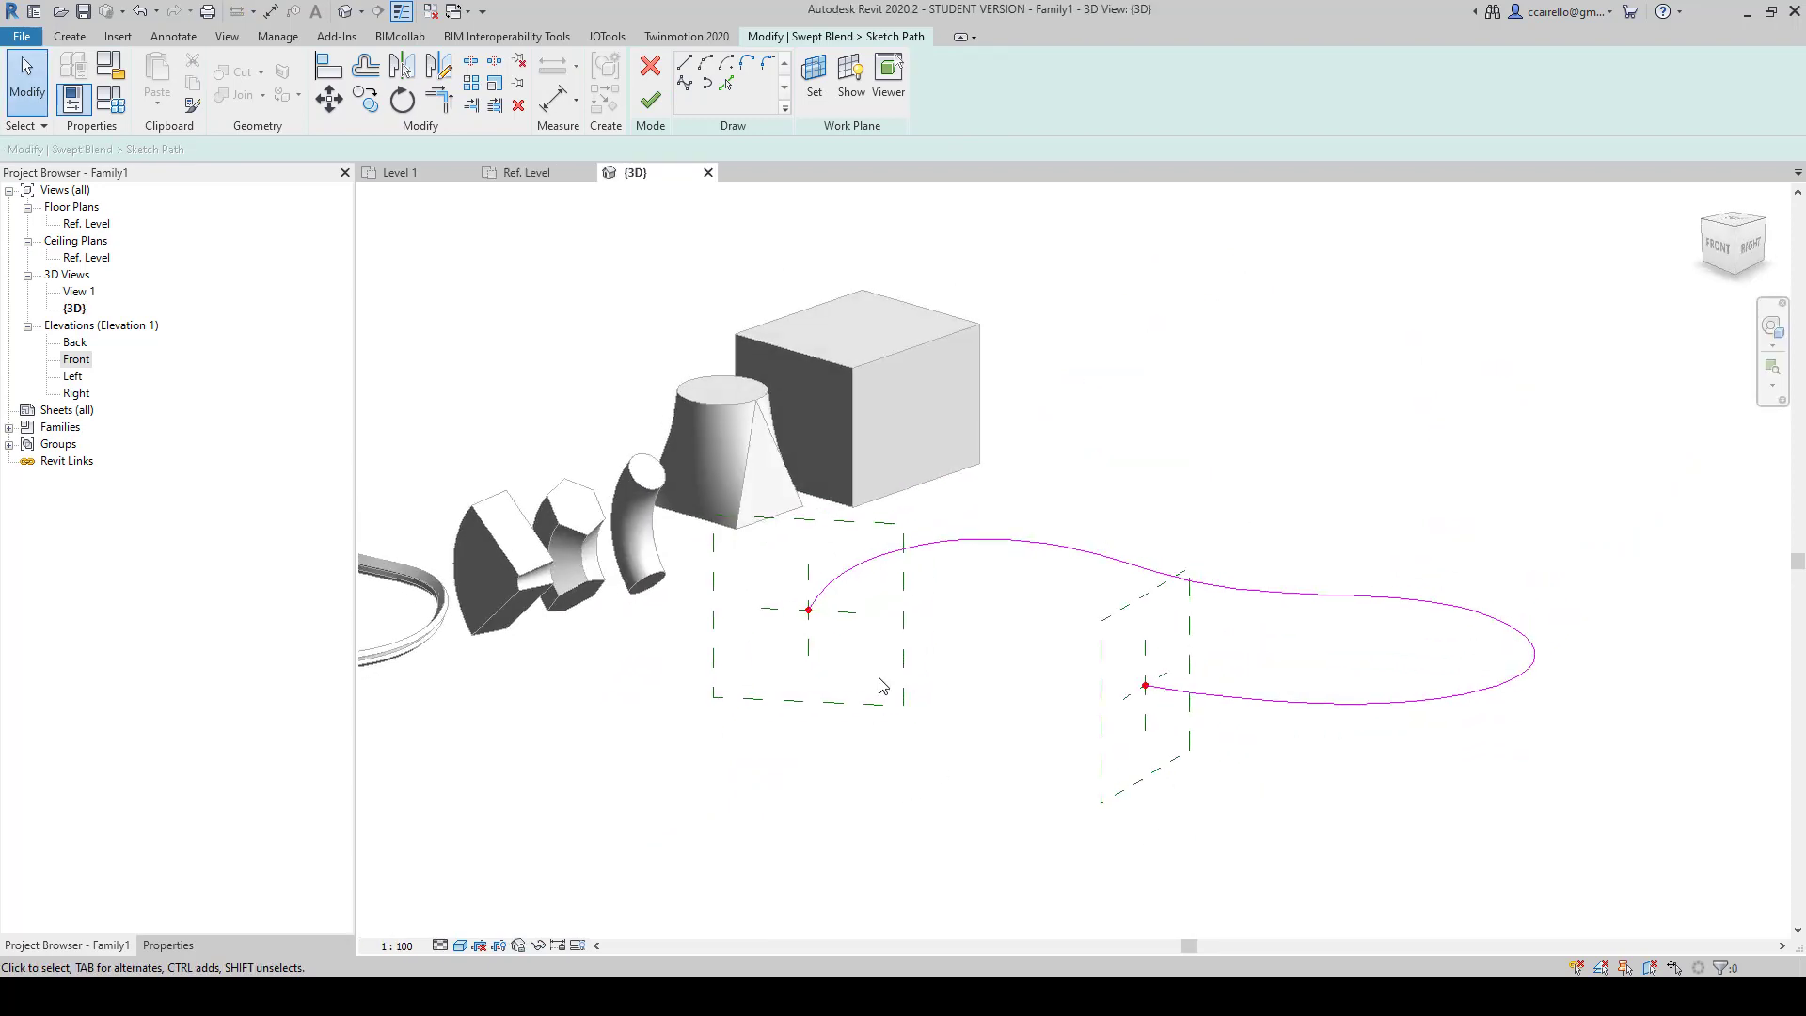
{"action": "left_click", "coordinate": [649, 100]}
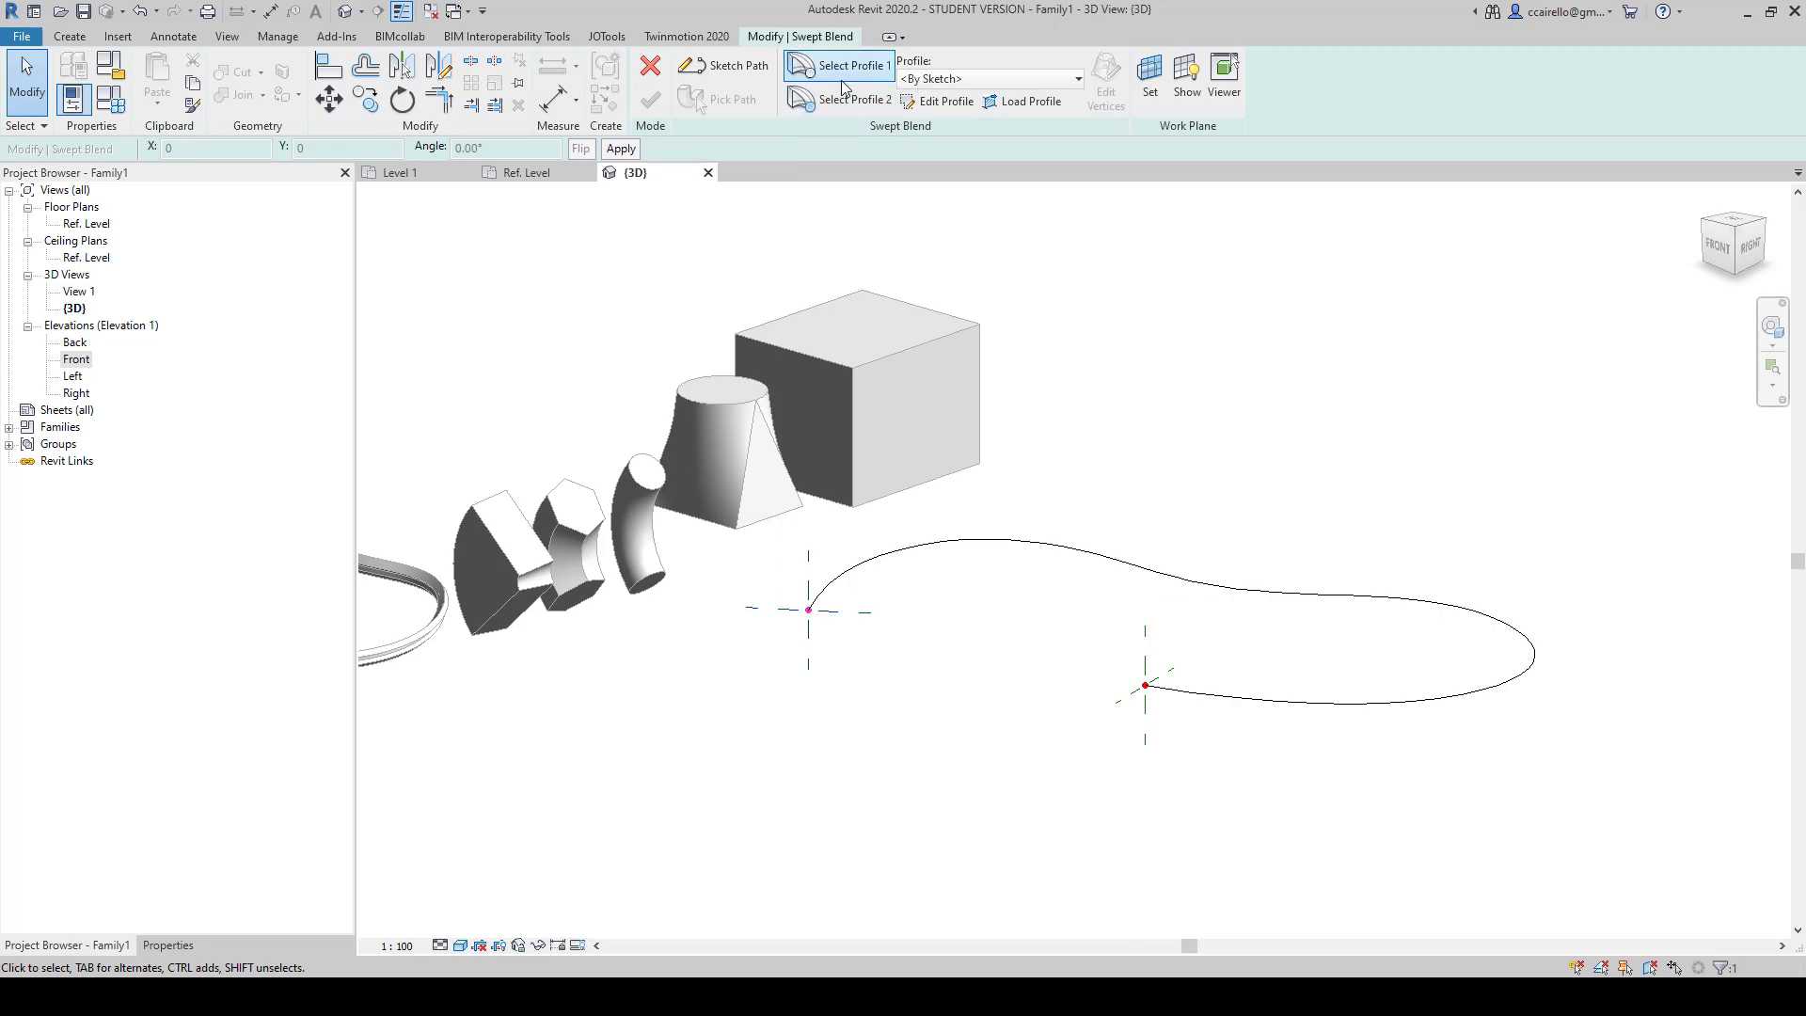
Step: Open the sketch of Profile 1 at the spline's start for editing
{"action": "left_click", "coordinate": [941, 101]}
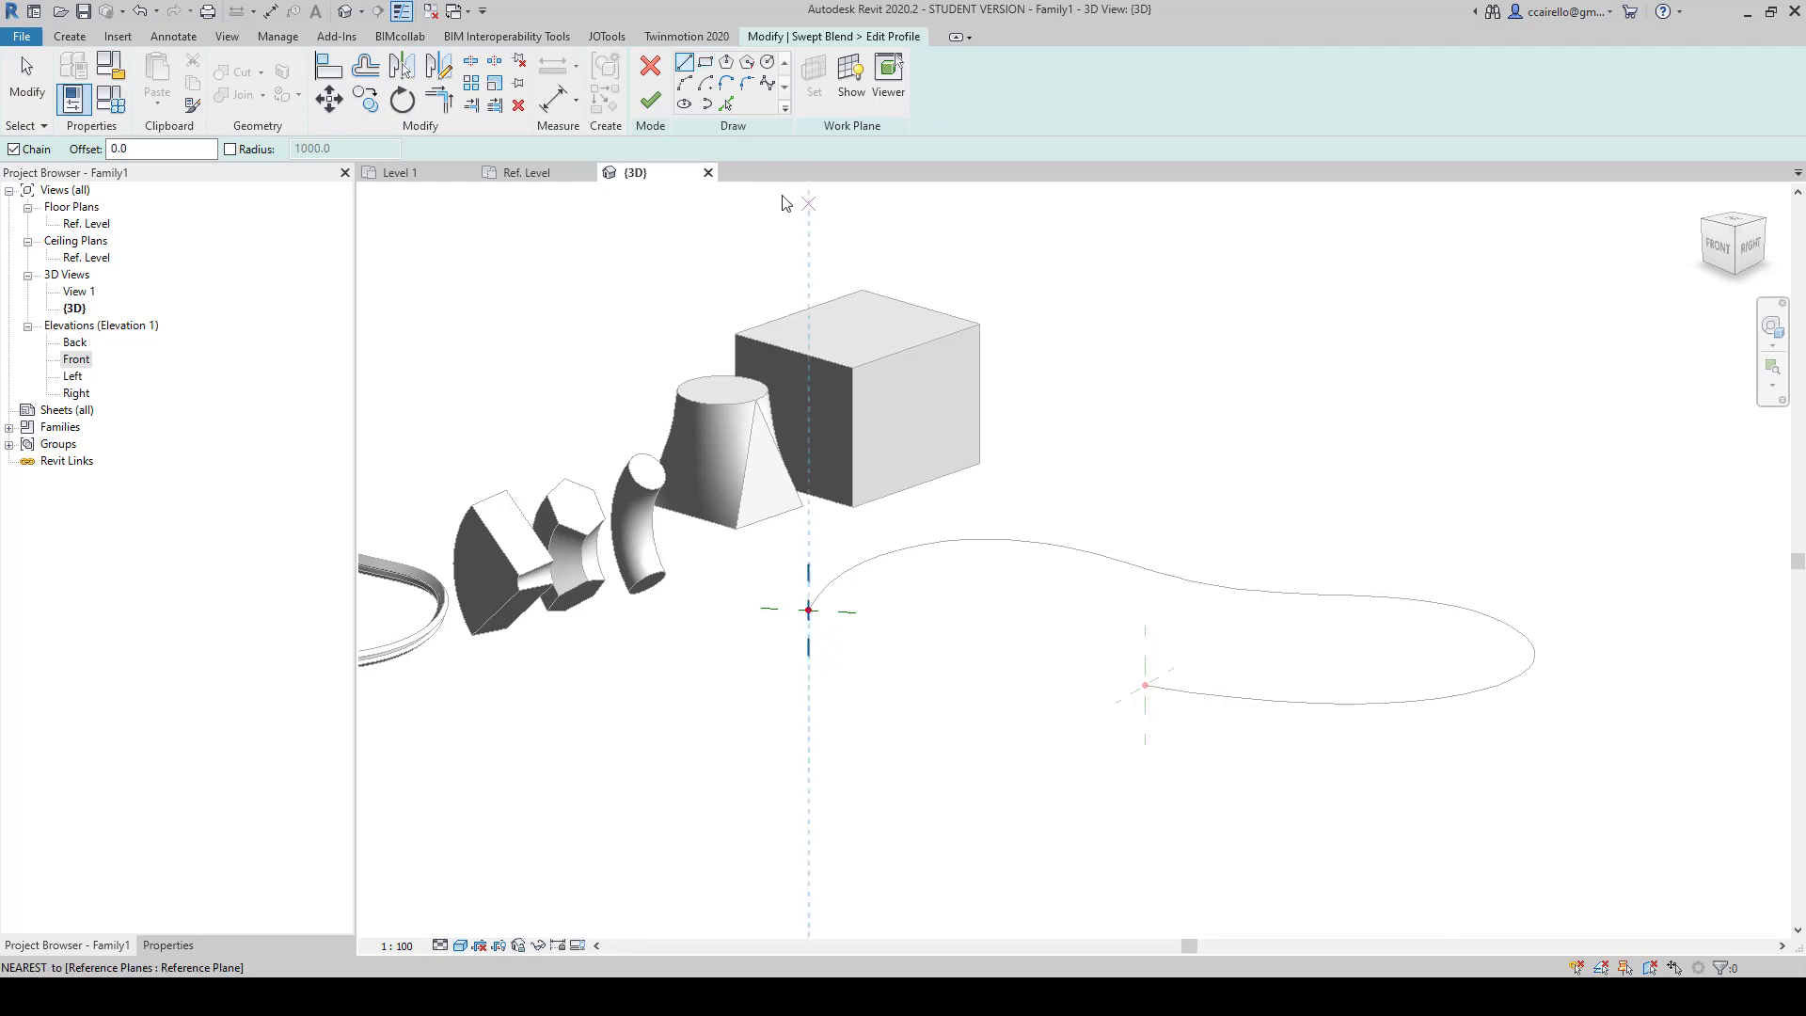
{"action": "scroll", "coordinate": [818, 414], "scroll_direction": "up", "scroll_amount": 3}
{"action": "middle_click_drag", "start_coordinate": [932, 715], "coordinate": [964, 601]}
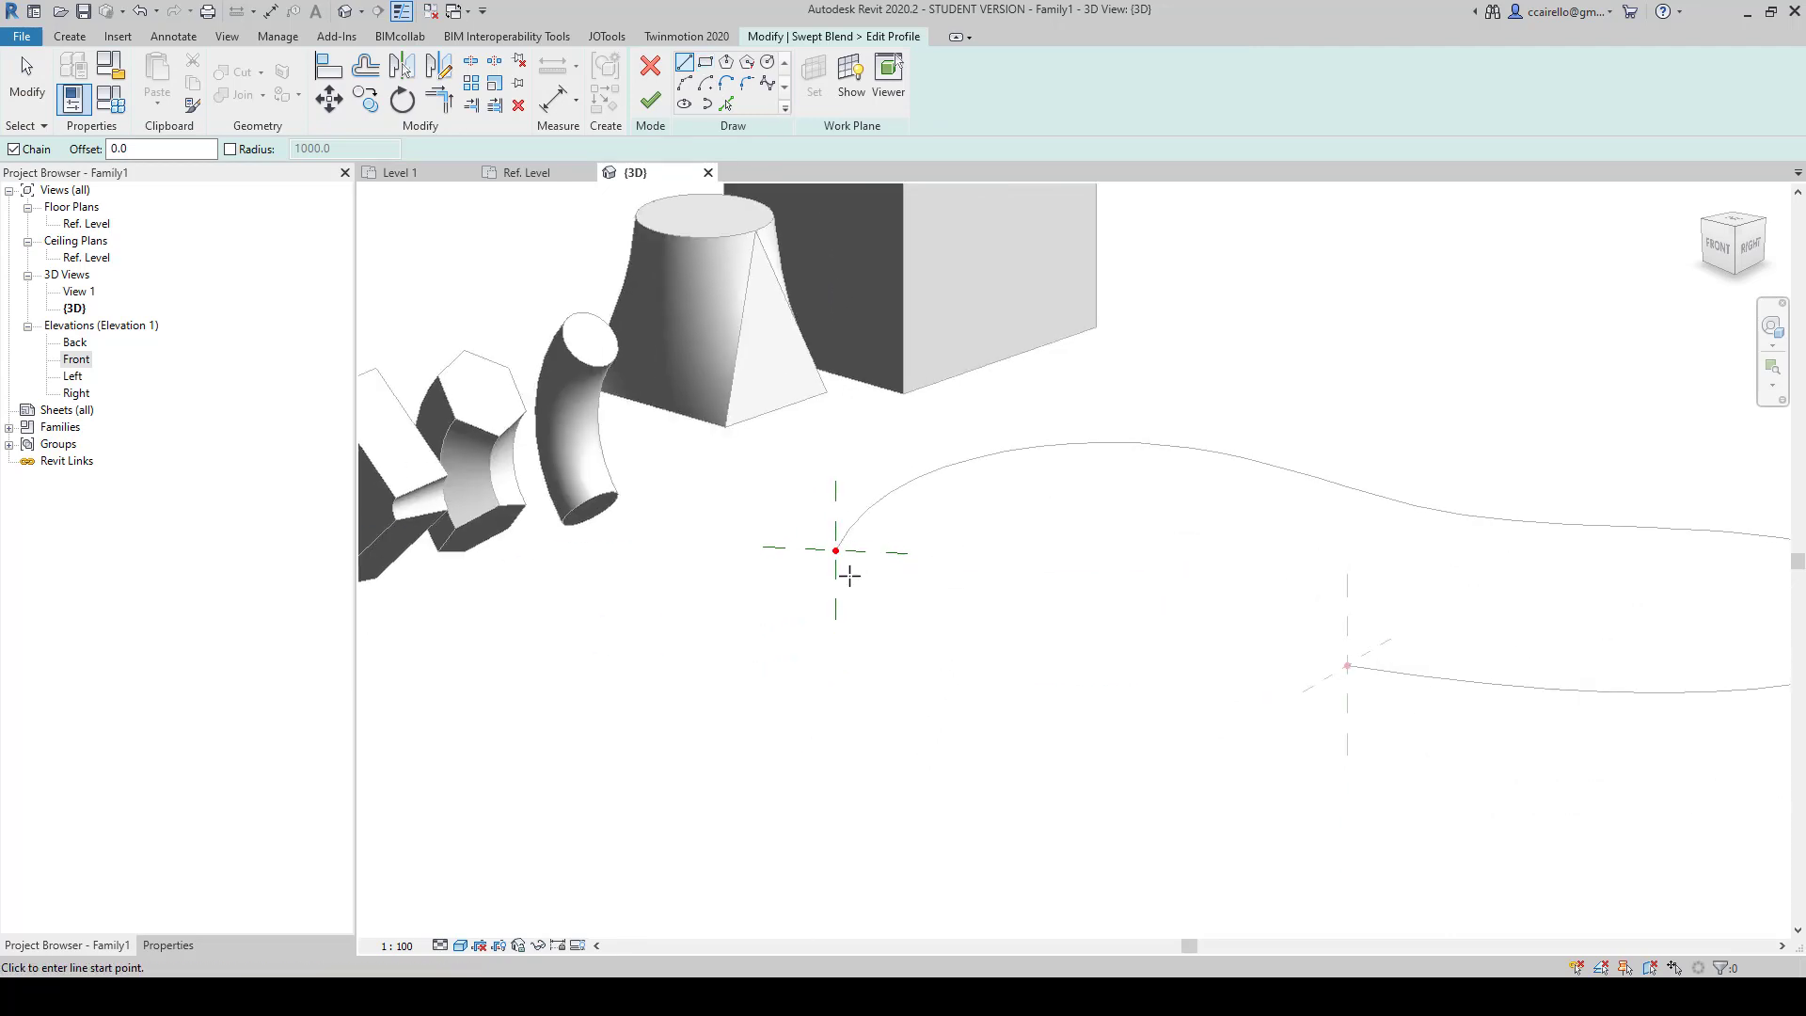
Step: Sketch a circle of about 100 radius centred on the path's start point as profile 1, and finish the profile
{"action": "scroll", "coordinate": [837, 562], "scroll_direction": "up", "scroll_amount": 2}
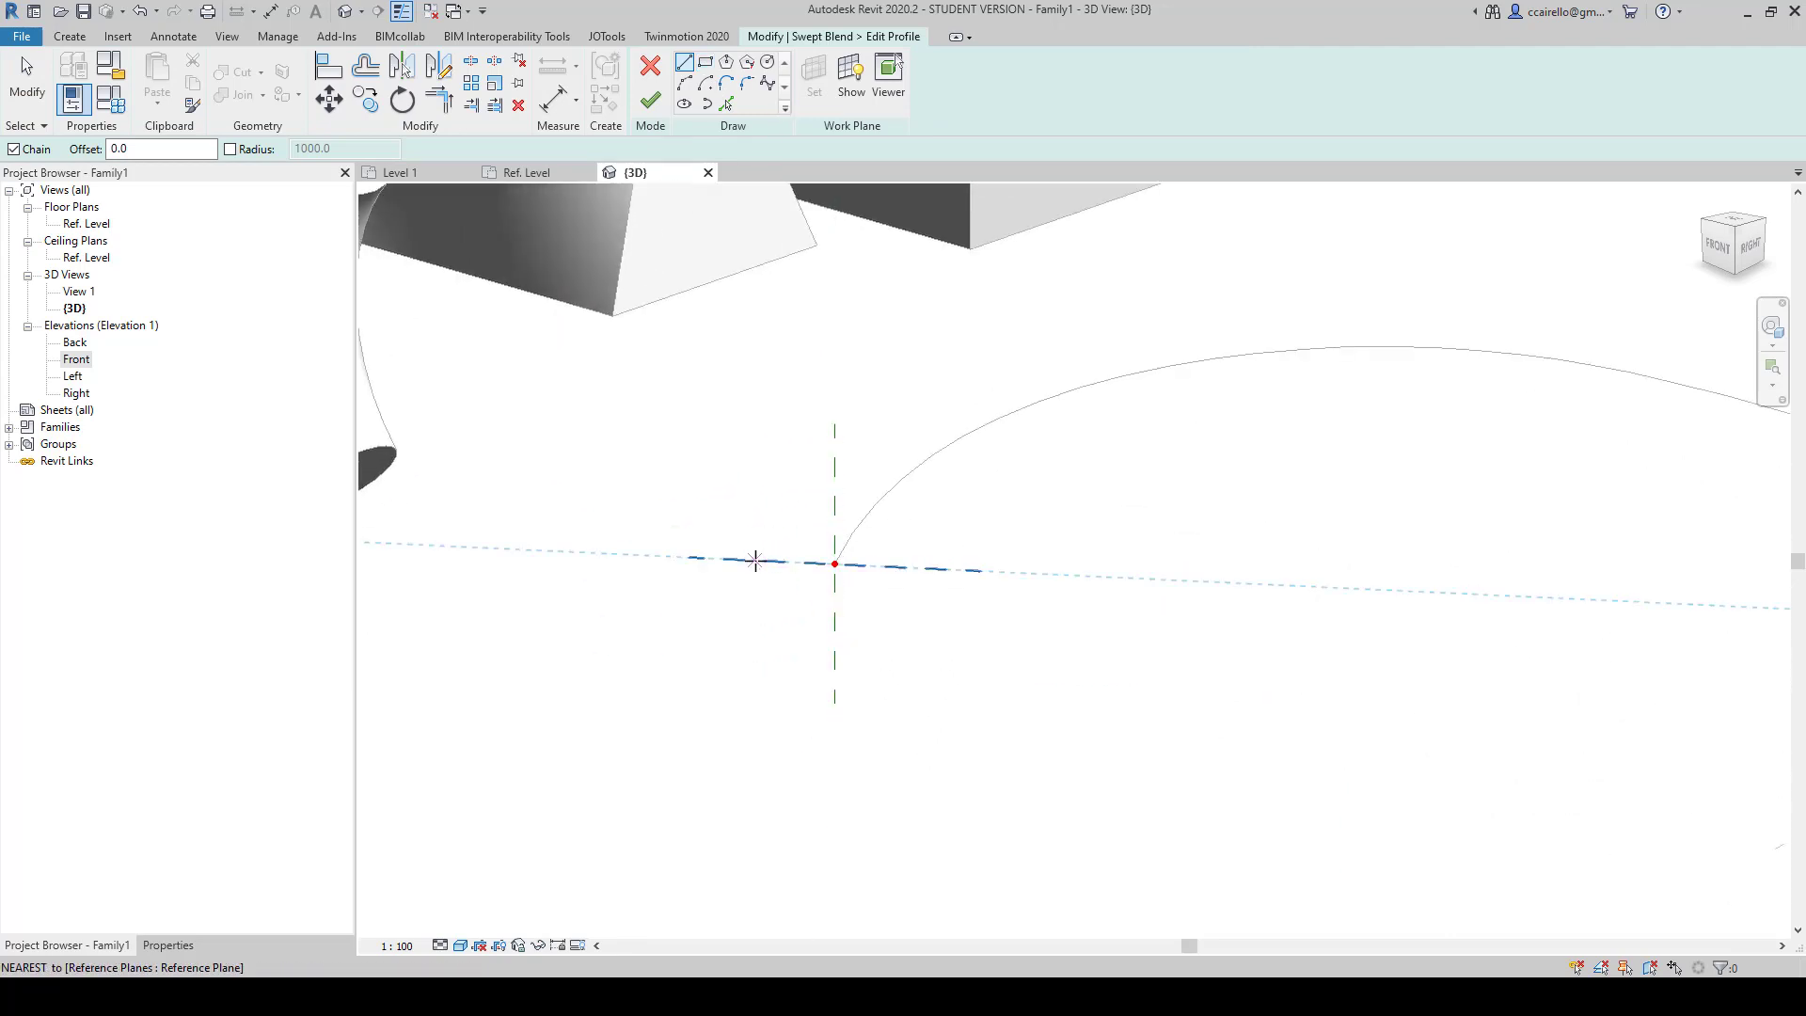
{"action": "mouse_move", "coordinate": [835, 508]}
{"action": "middle_mouse_down", "text": "shift"}
{"action": "mouse_move", "coordinate": [887, 581]}
{"action": "mouse_move", "coordinate": [1012, 617]}
{"action": "mouse_move", "coordinate": [1171, 487]}
{"action": "middle_mouse_up", "text": "shift"}
{"action": "scroll", "coordinate": [1180, 507], "scroll_direction": "down", "scroll_amount": 2}
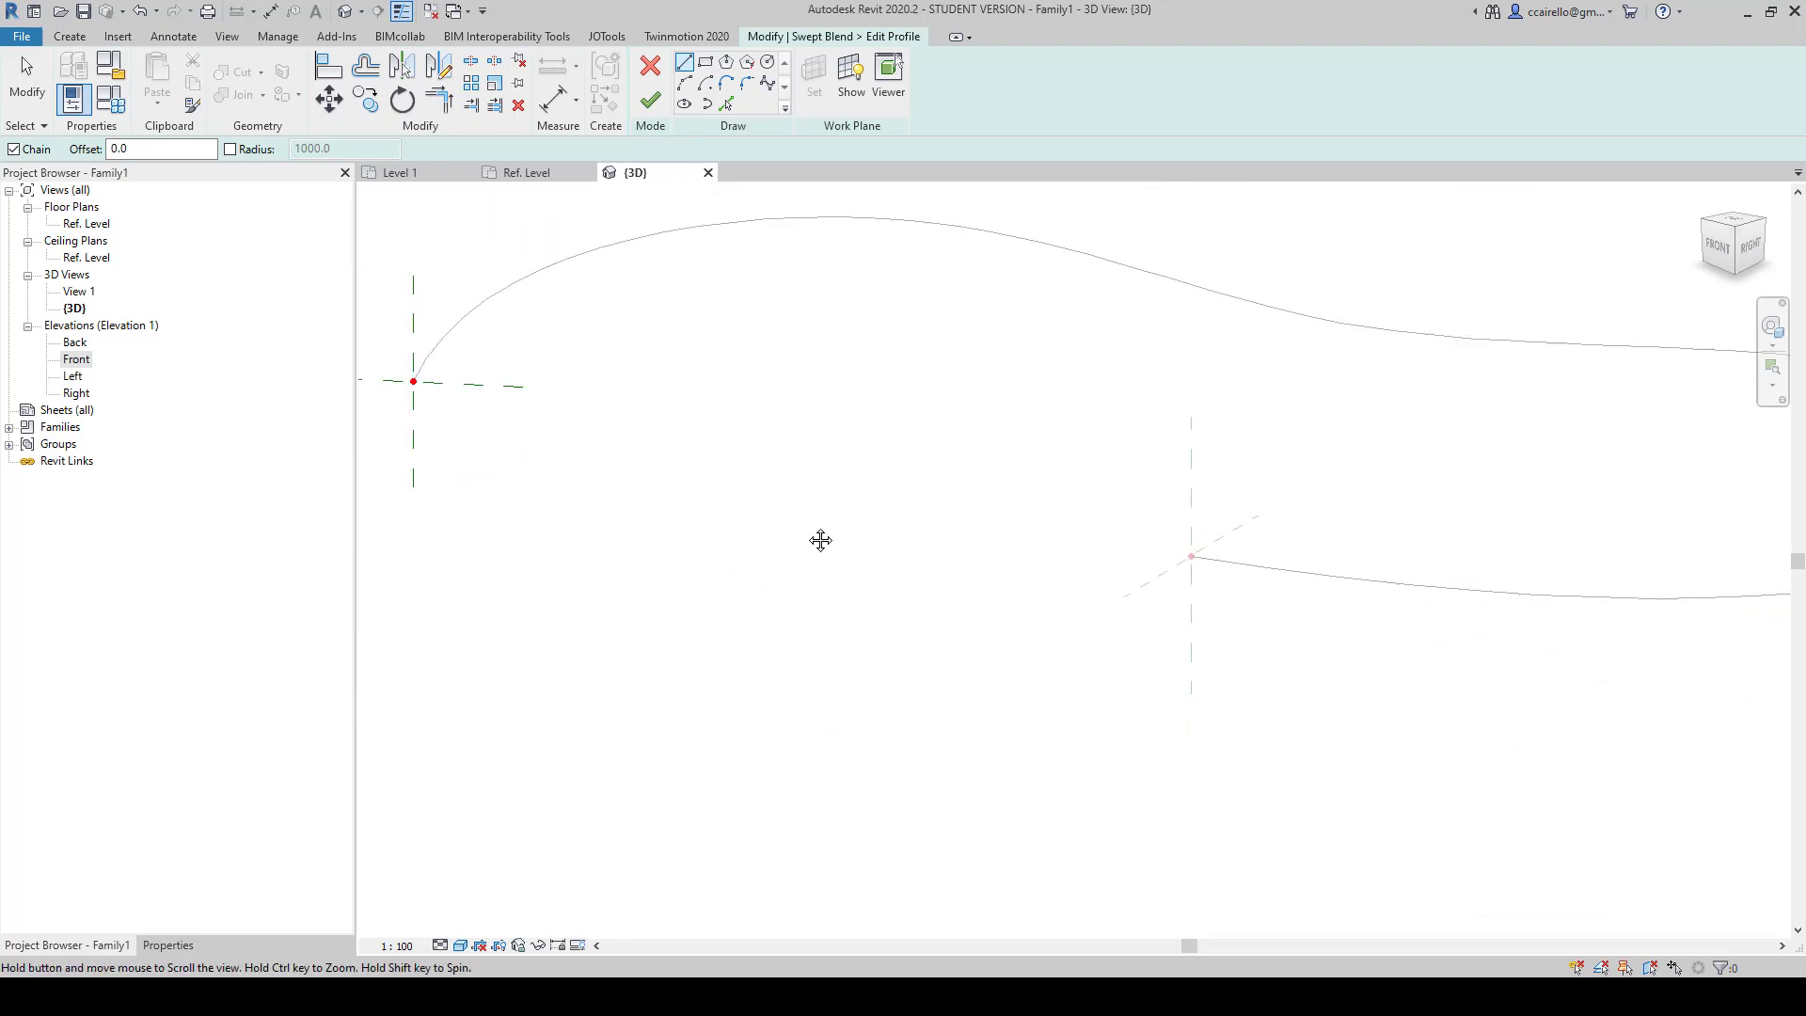
{"action": "middle_click_drag", "start_coordinate": [818, 540], "coordinate": [1138, 635]}
{"action": "left_click", "coordinate": [767, 62]}
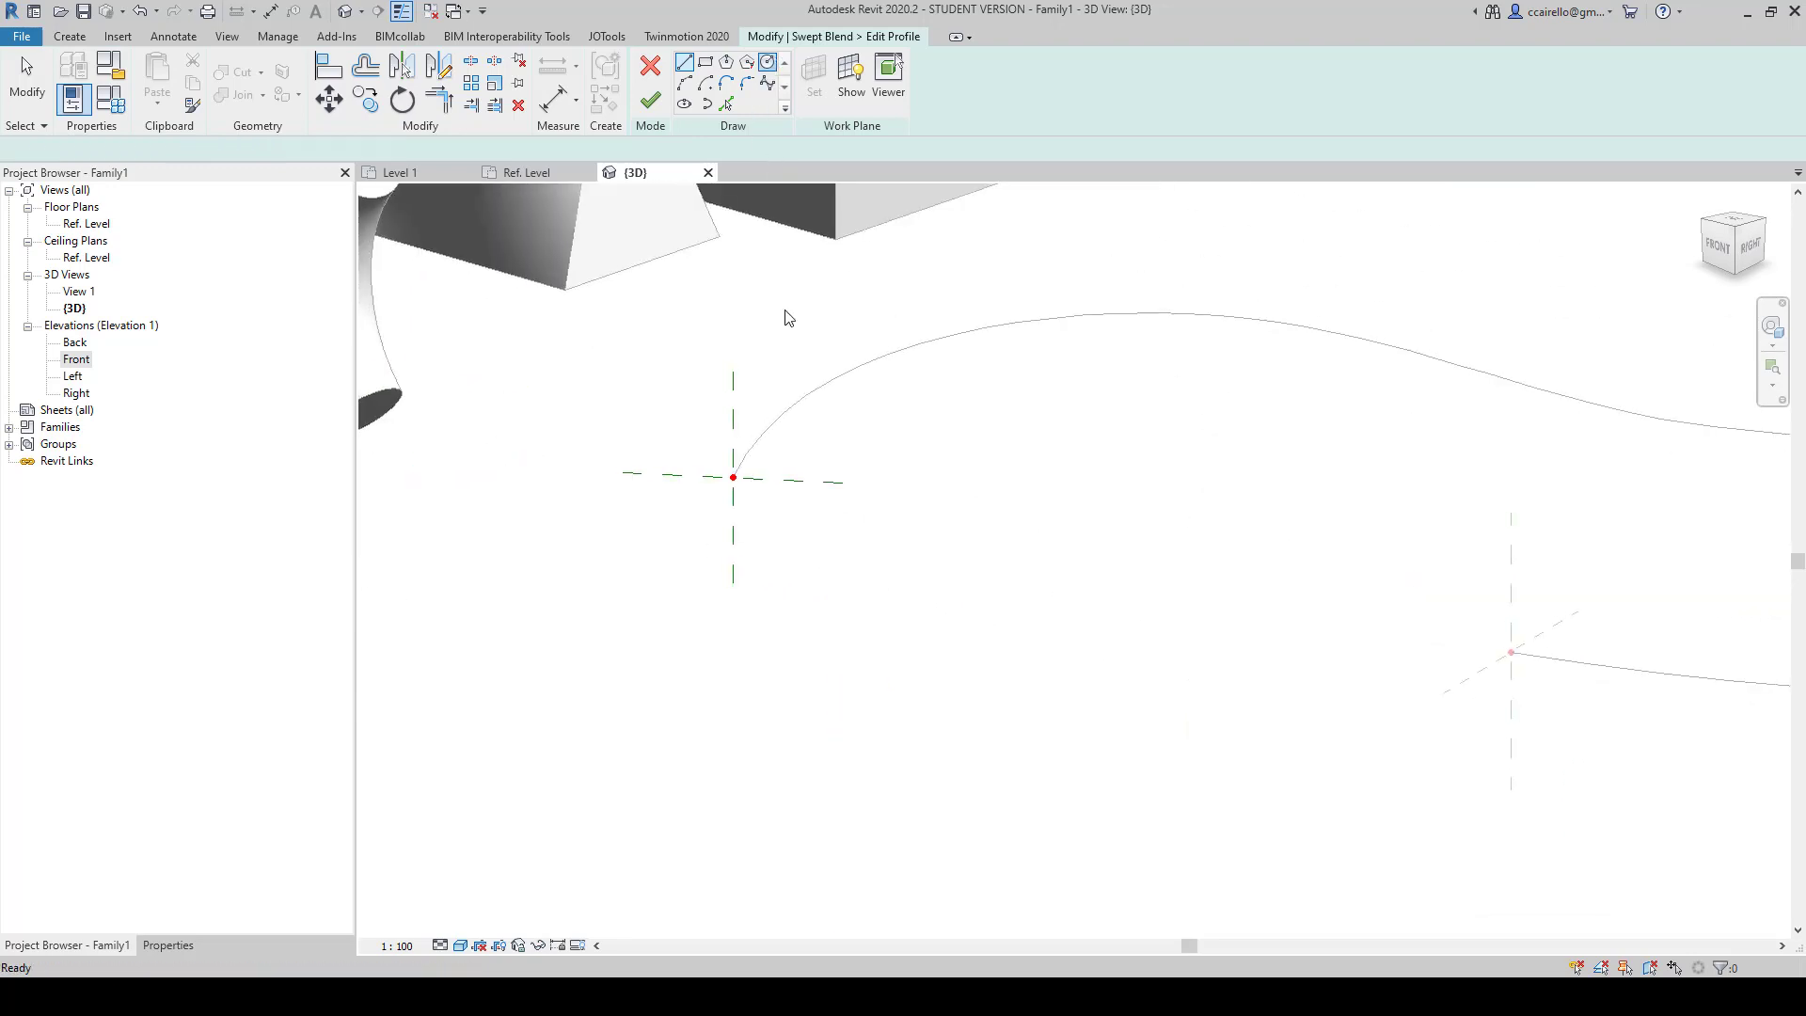
{"action": "left_click", "coordinate": [733, 477]}
{"action": "left_click", "coordinate": [764, 517]}
{"action": "scroll", "coordinate": [1034, 602], "scroll_direction": "down", "scroll_amount": 1}
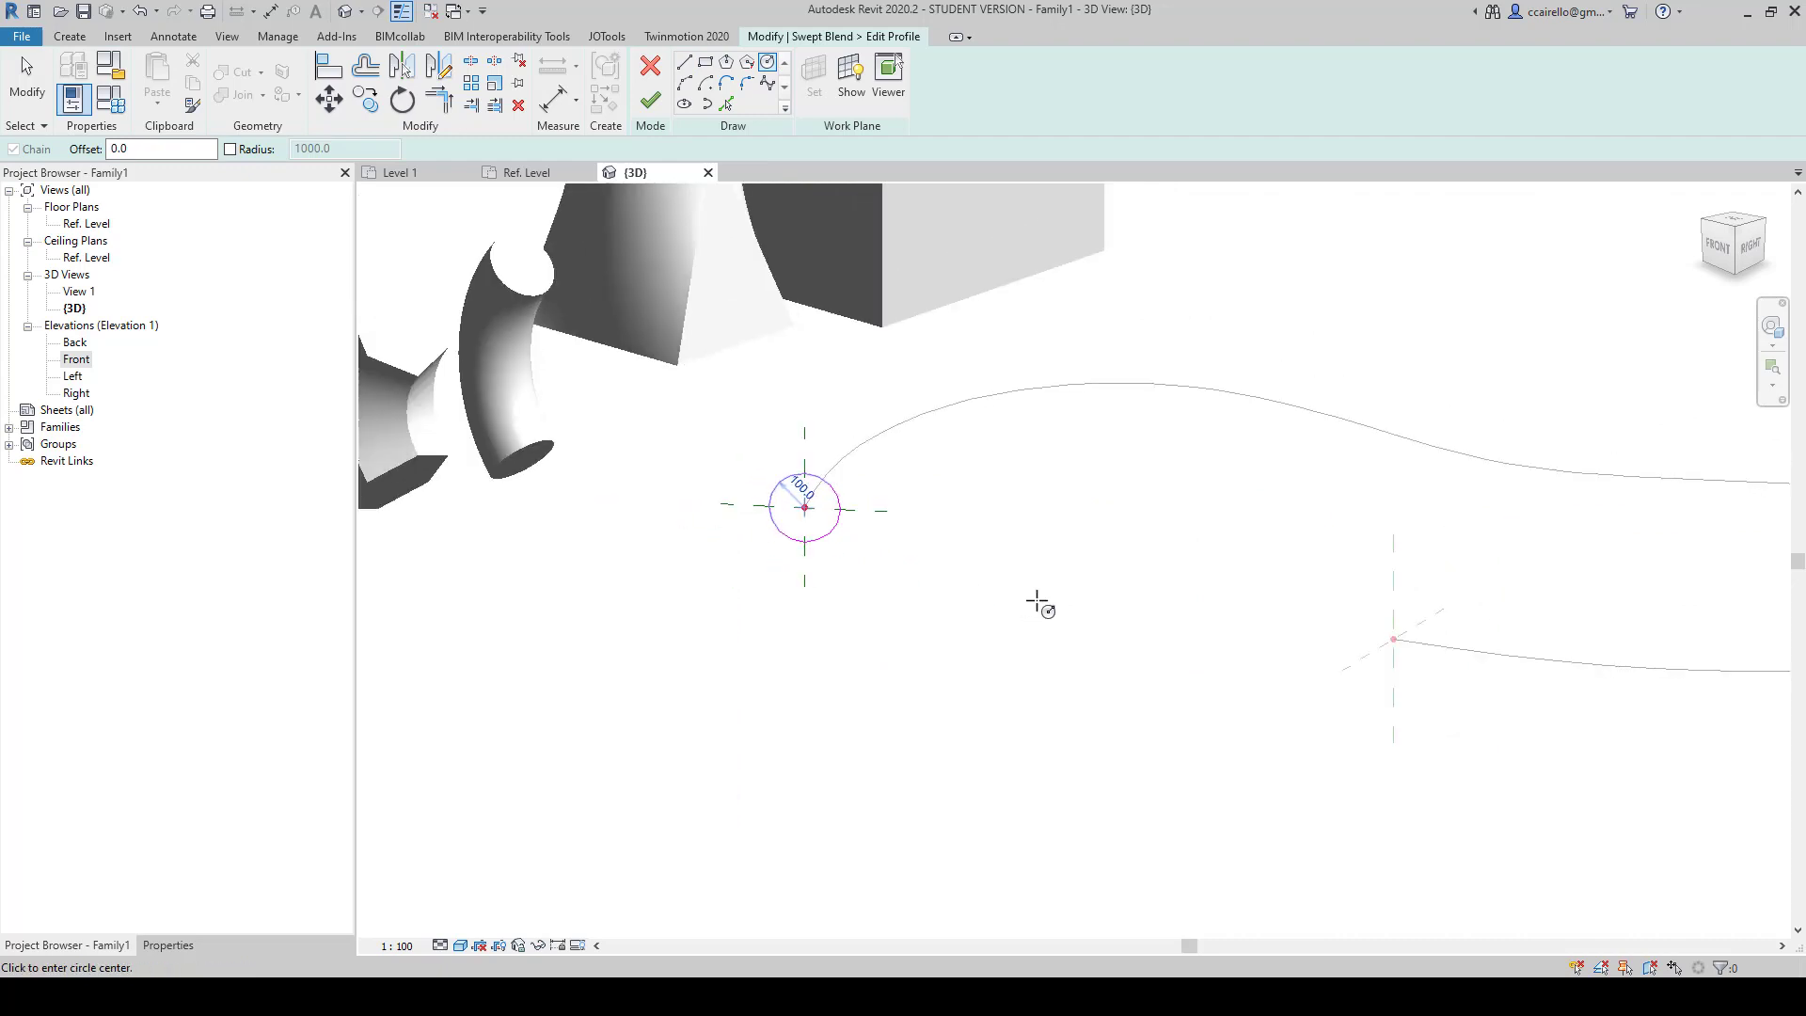
{"action": "key", "text": "Escape"}
{"action": "key", "text": "Escape"}
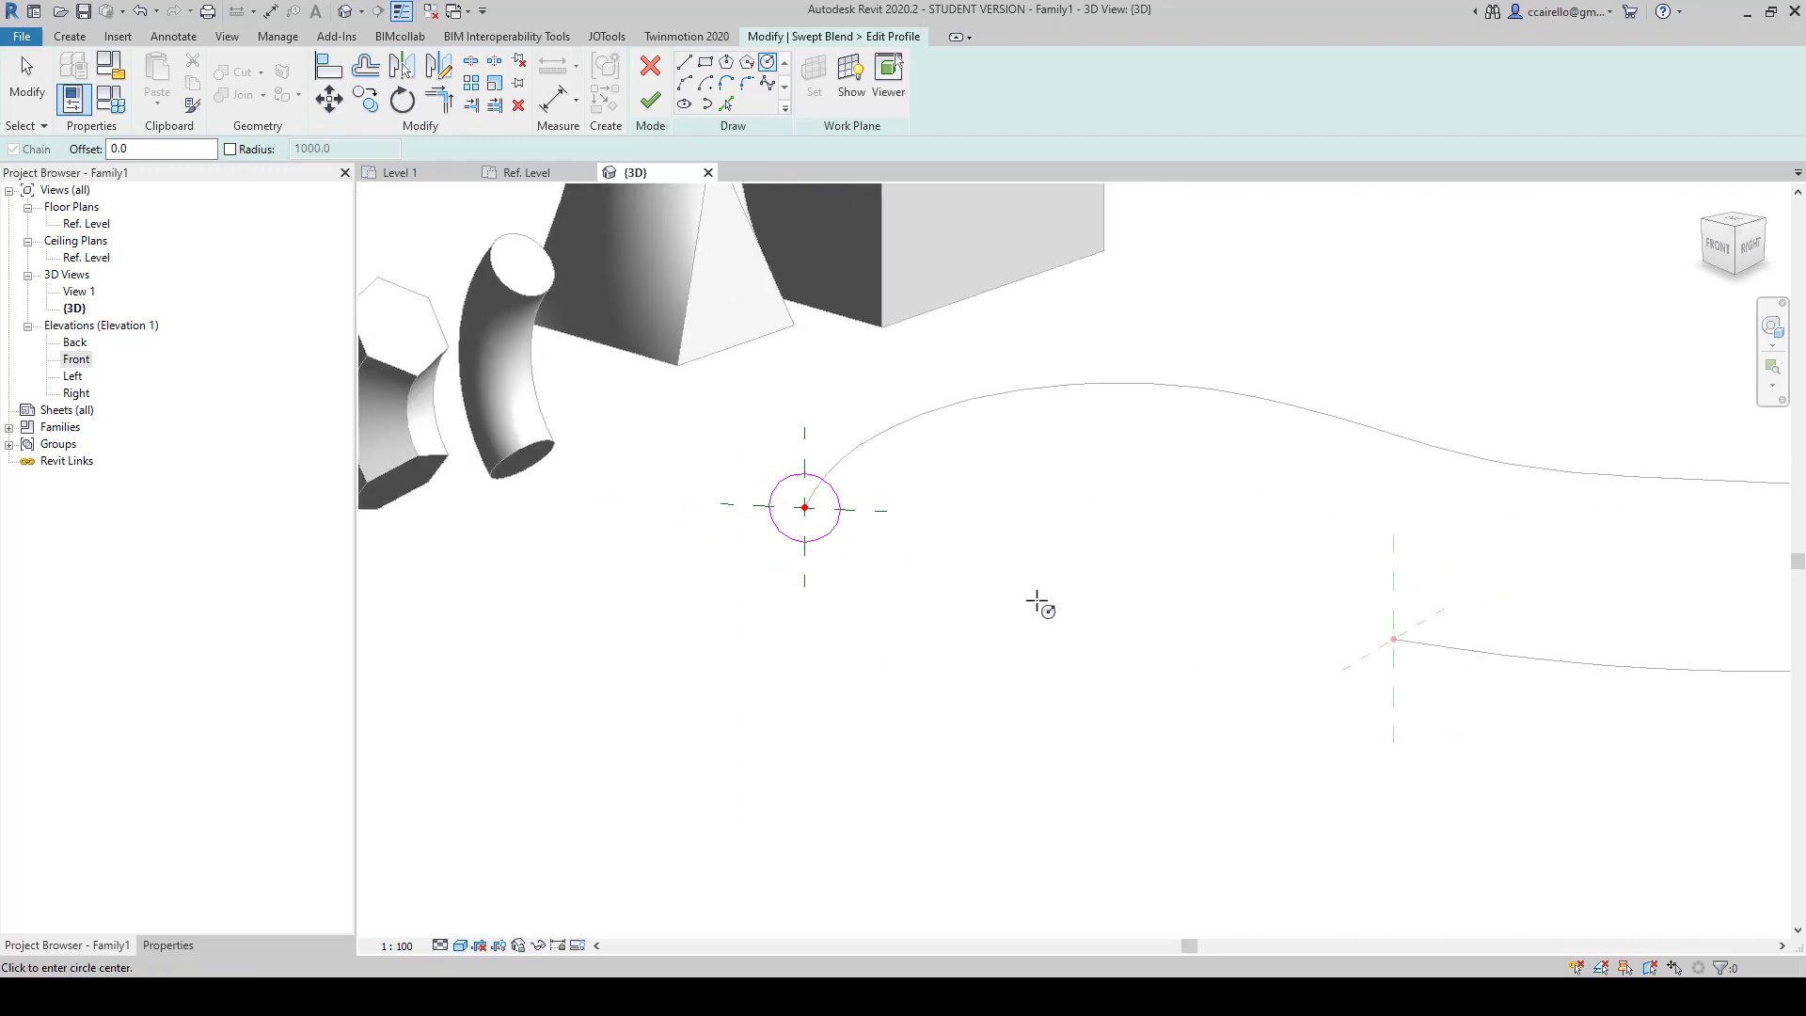
{"action": "scroll", "coordinate": [959, 467], "scroll_direction": "down", "scroll_amount": 2}
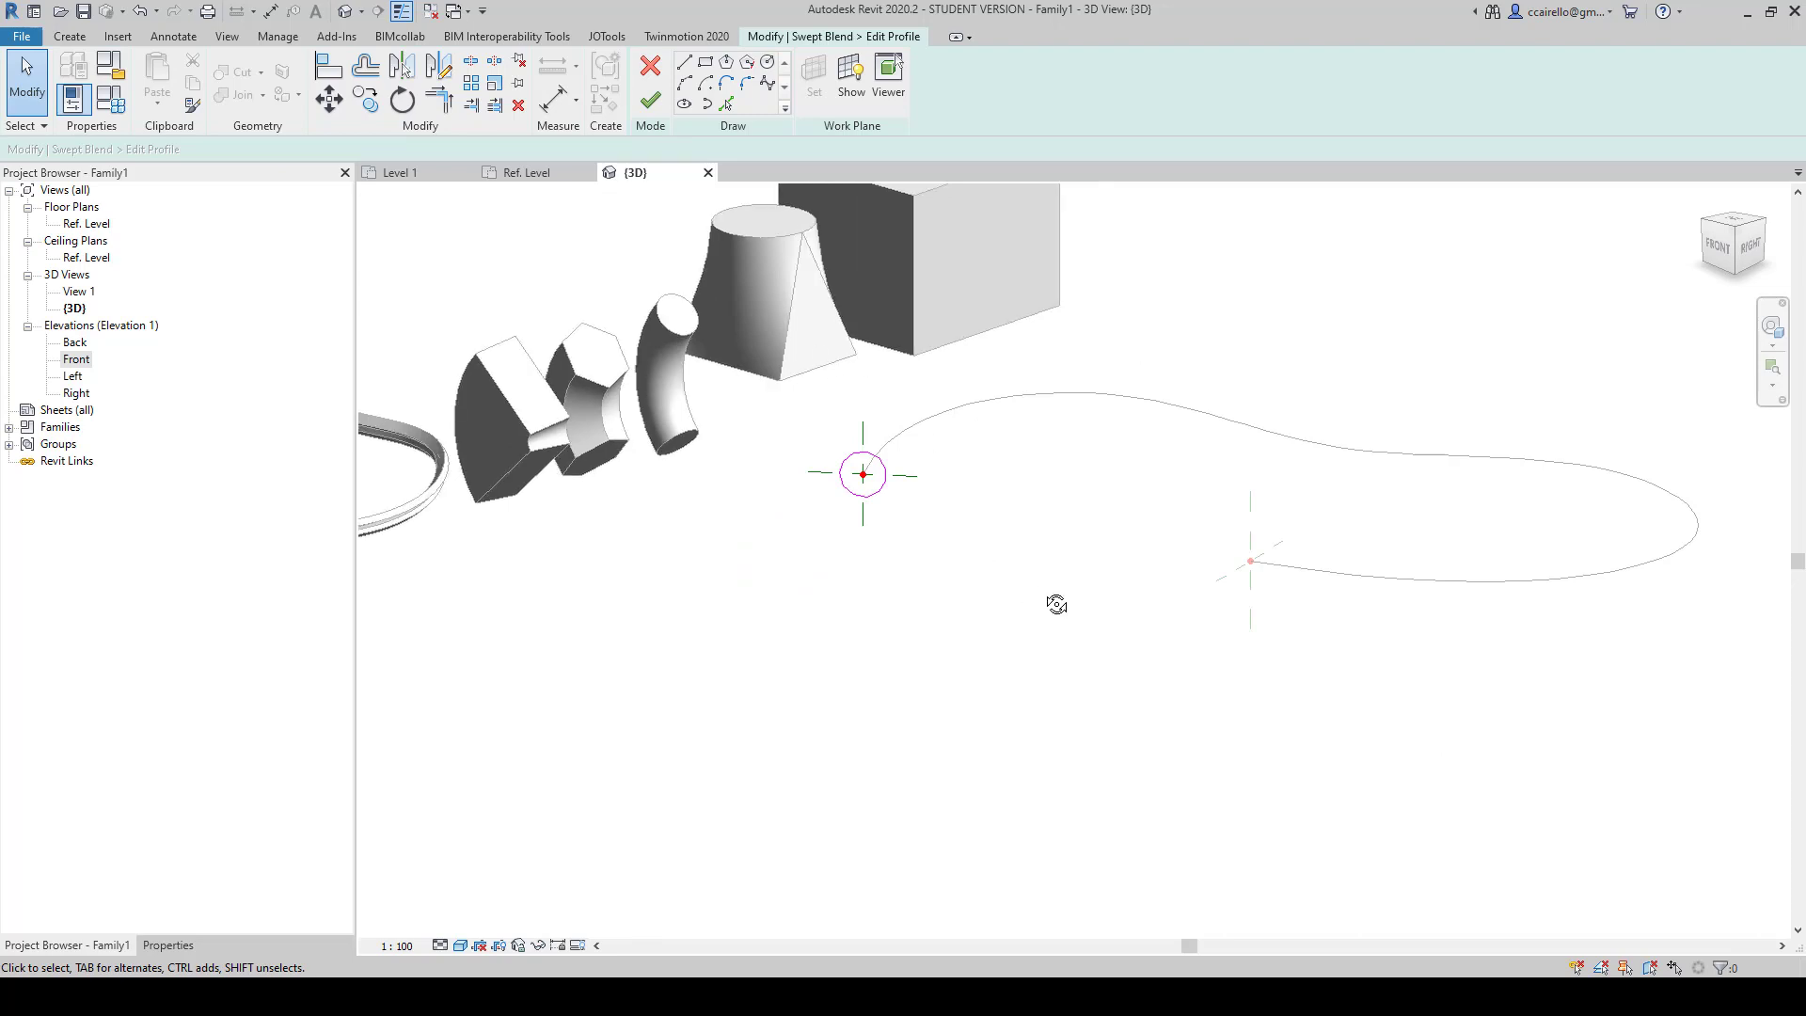
{"action": "middle_click_drag", "start_coordinate": [1056, 605], "coordinate": [1209, 575], "text": "shift"}
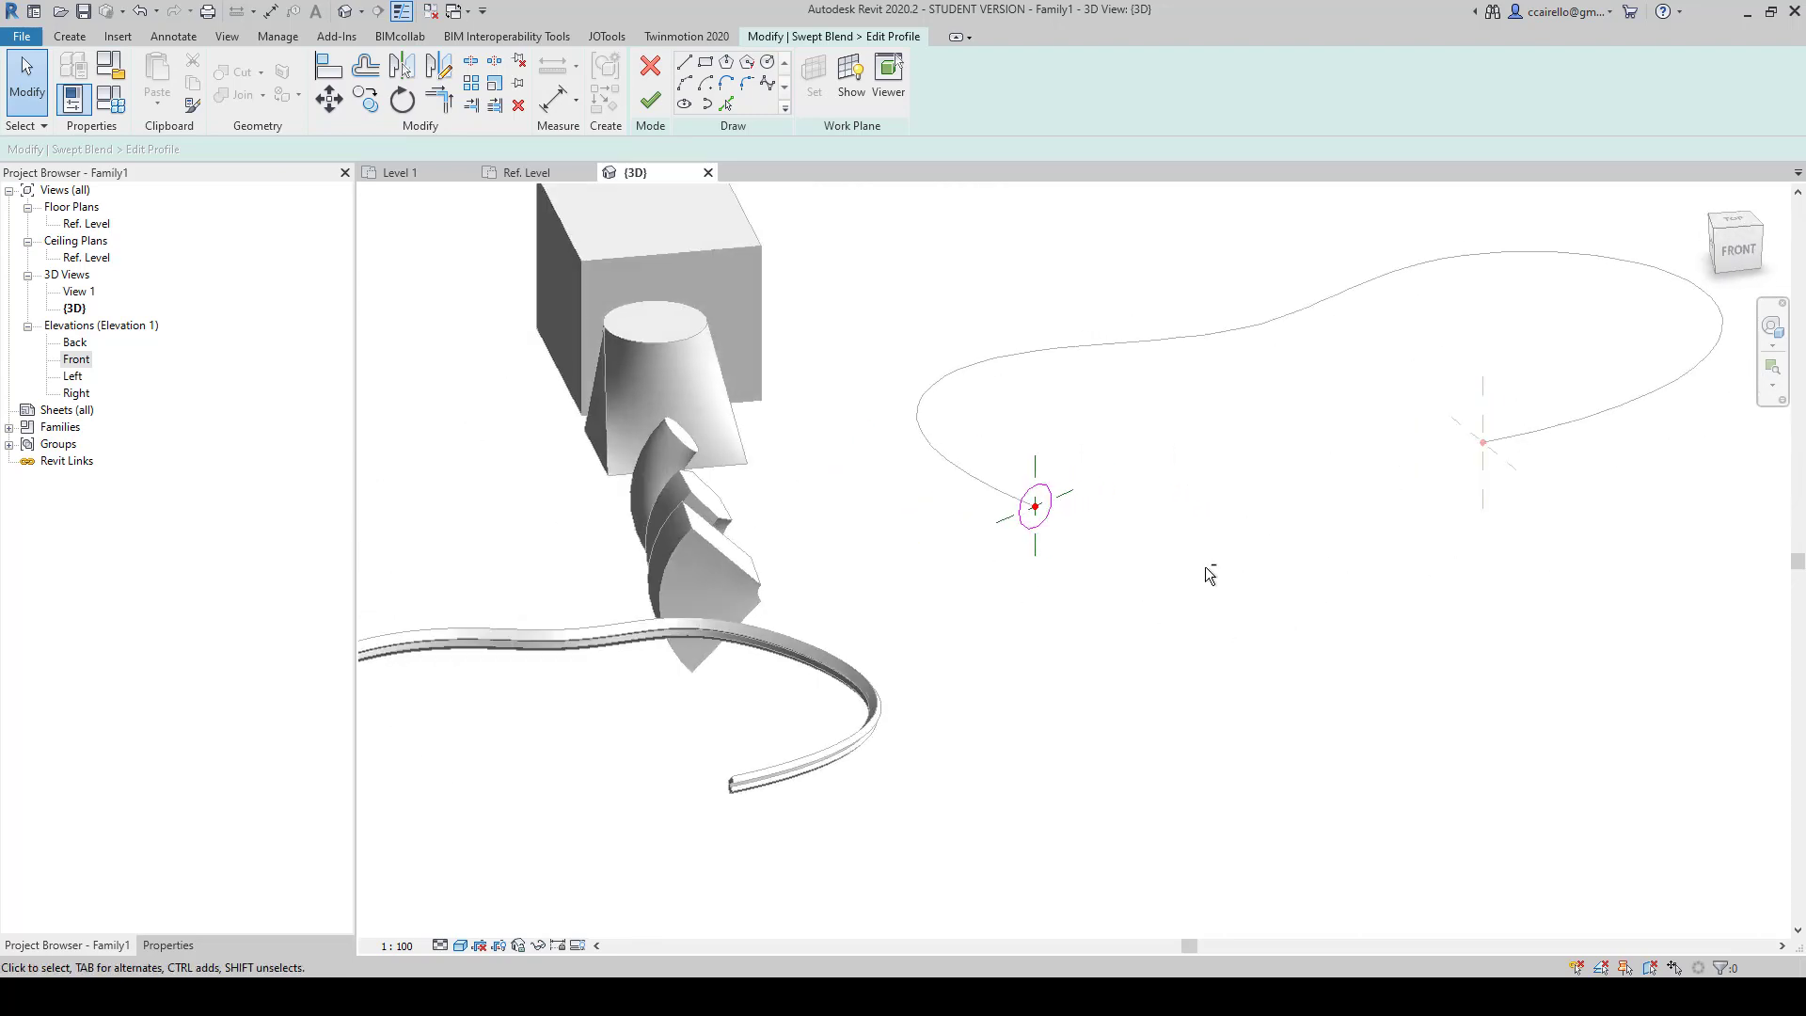
{"action": "left_click", "coordinate": [650, 101]}
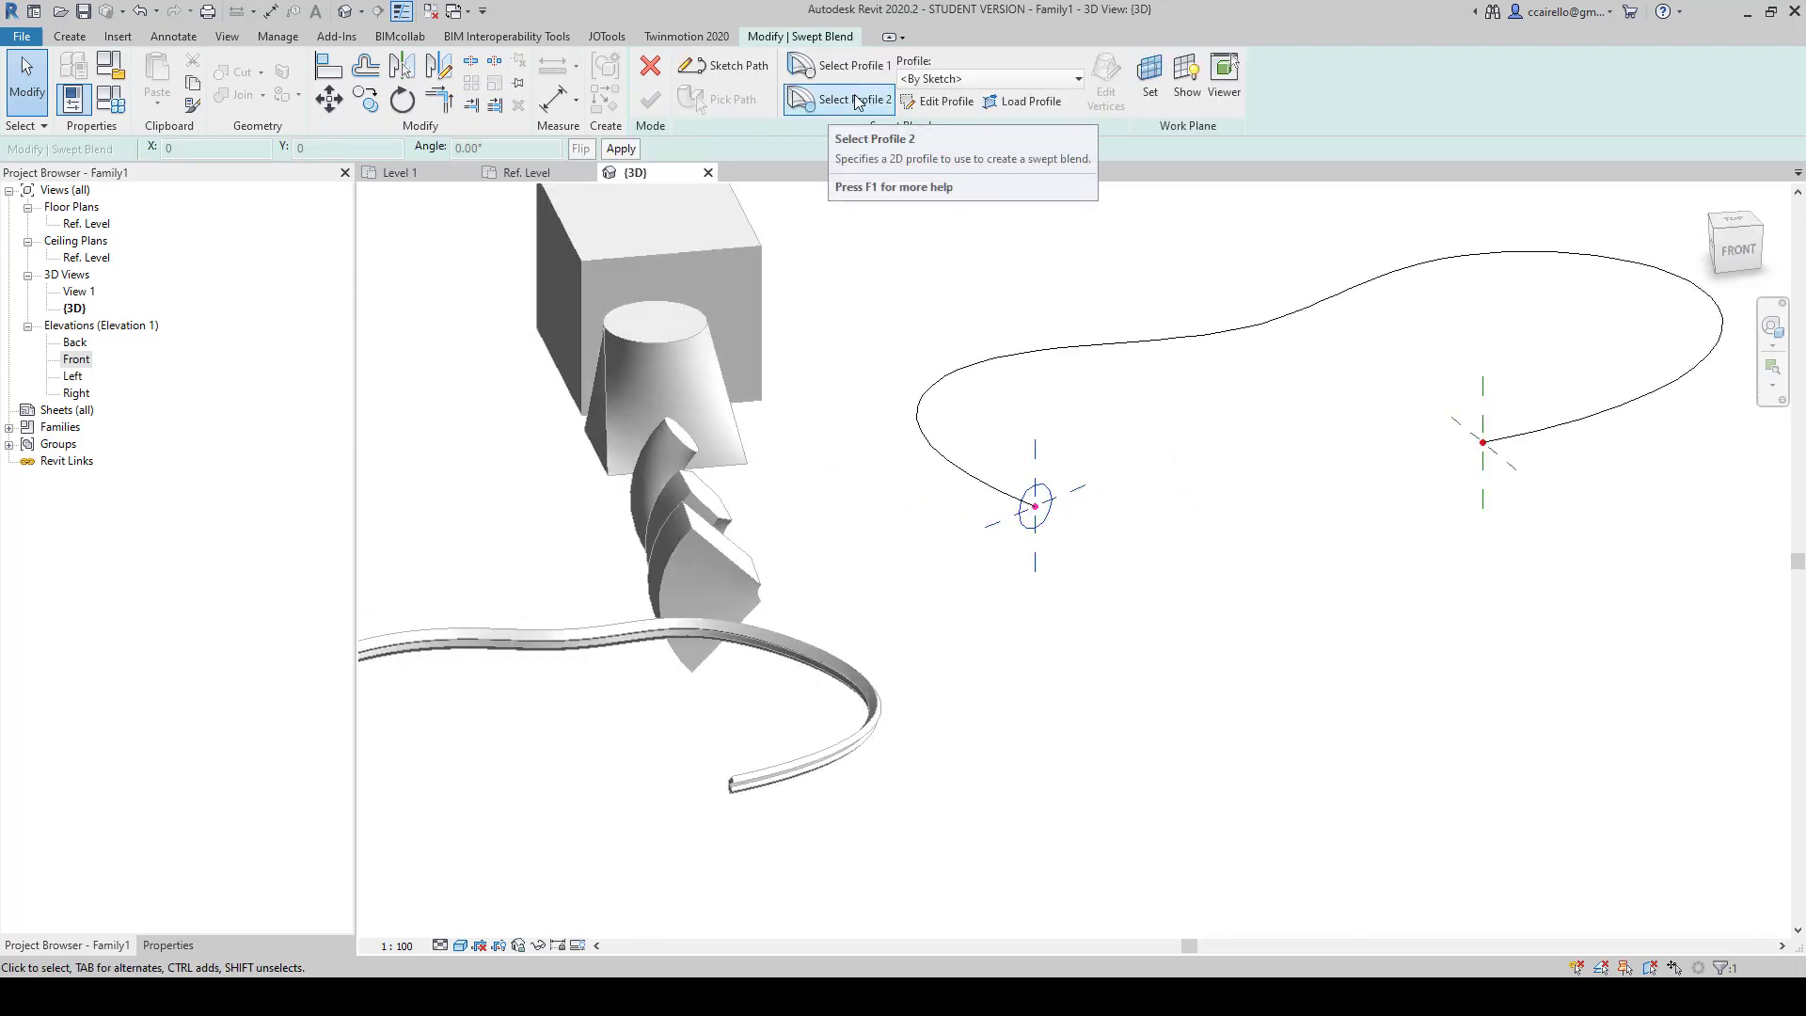
Step: Edit profile 2 of the swept blend and sketch a 6-sided polygon centred on the path's other endpoint
{"action": "left_click", "coordinate": [933, 101]}
{"action": "middle_click_drag", "start_coordinate": [1586, 470], "coordinate": [1330, 499]}
{"action": "scroll", "coordinate": [1330, 499], "scroll_direction": "up", "scroll_amount": 2}
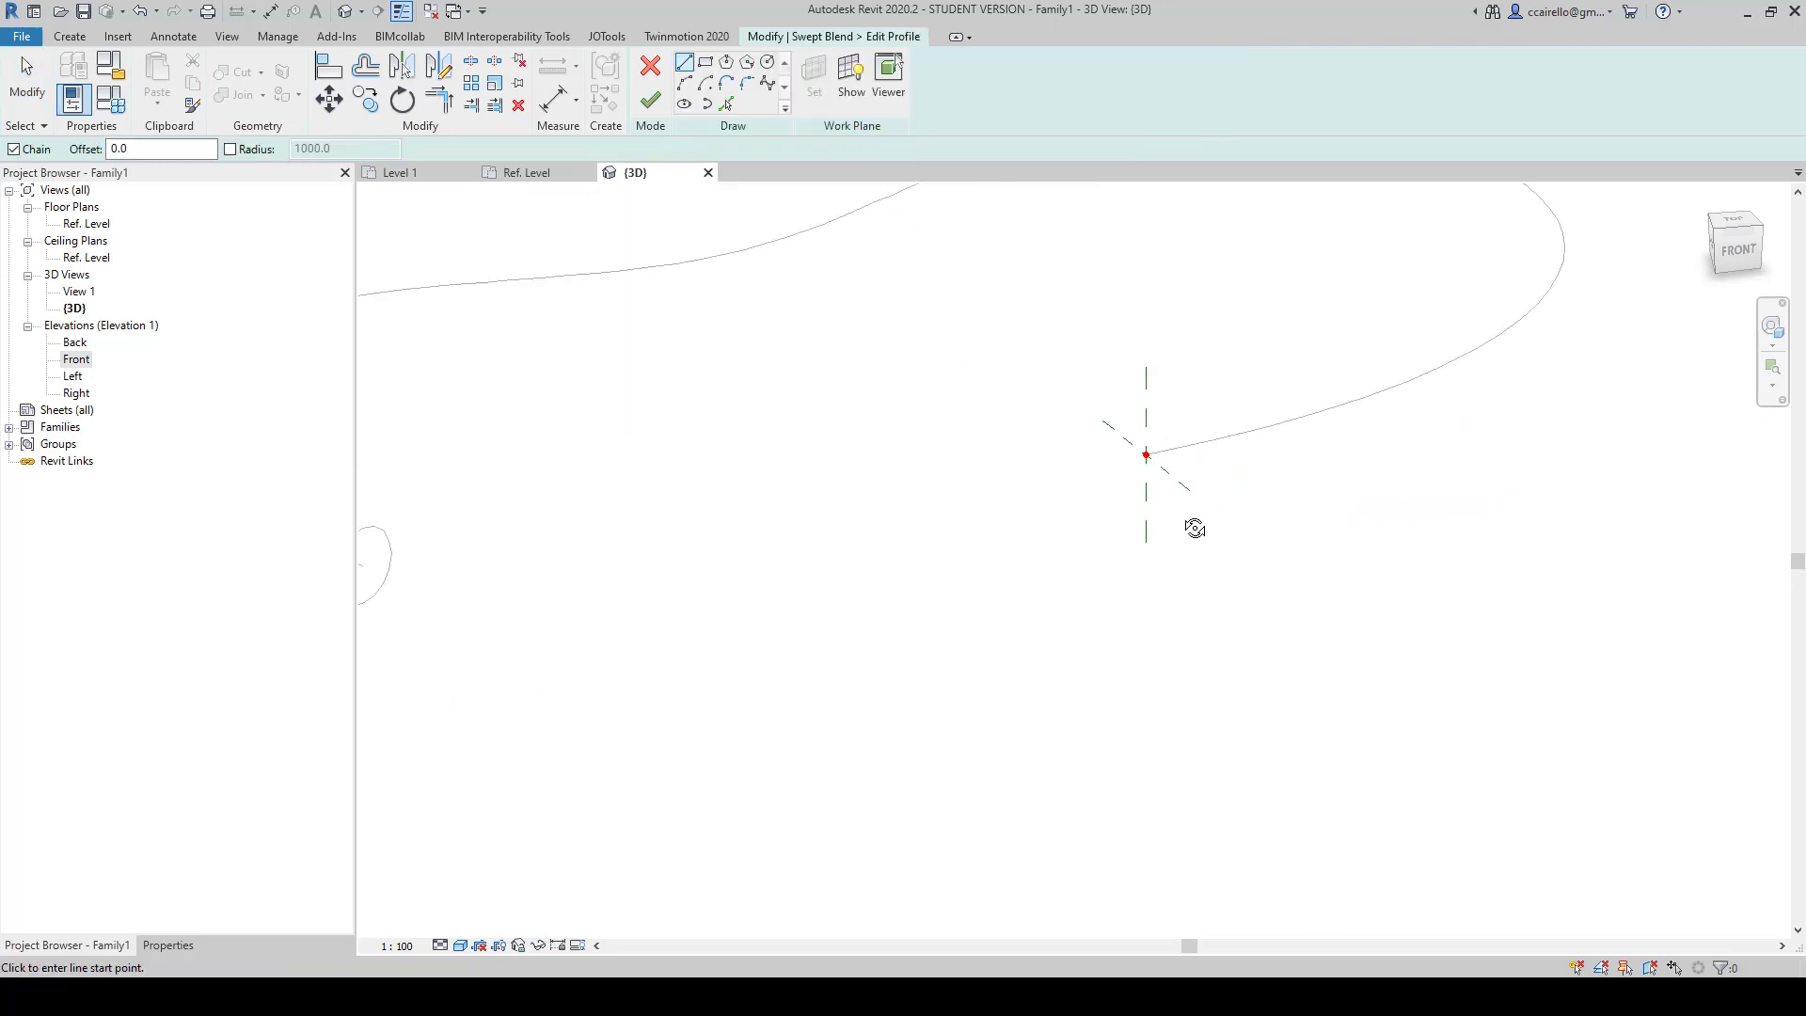
{"action": "middle_click_drag", "start_coordinate": [1197, 528], "coordinate": [1355, 509], "text": "shift"}
{"action": "middle_click_drag", "start_coordinate": [942, 503], "coordinate": [911, 849]}
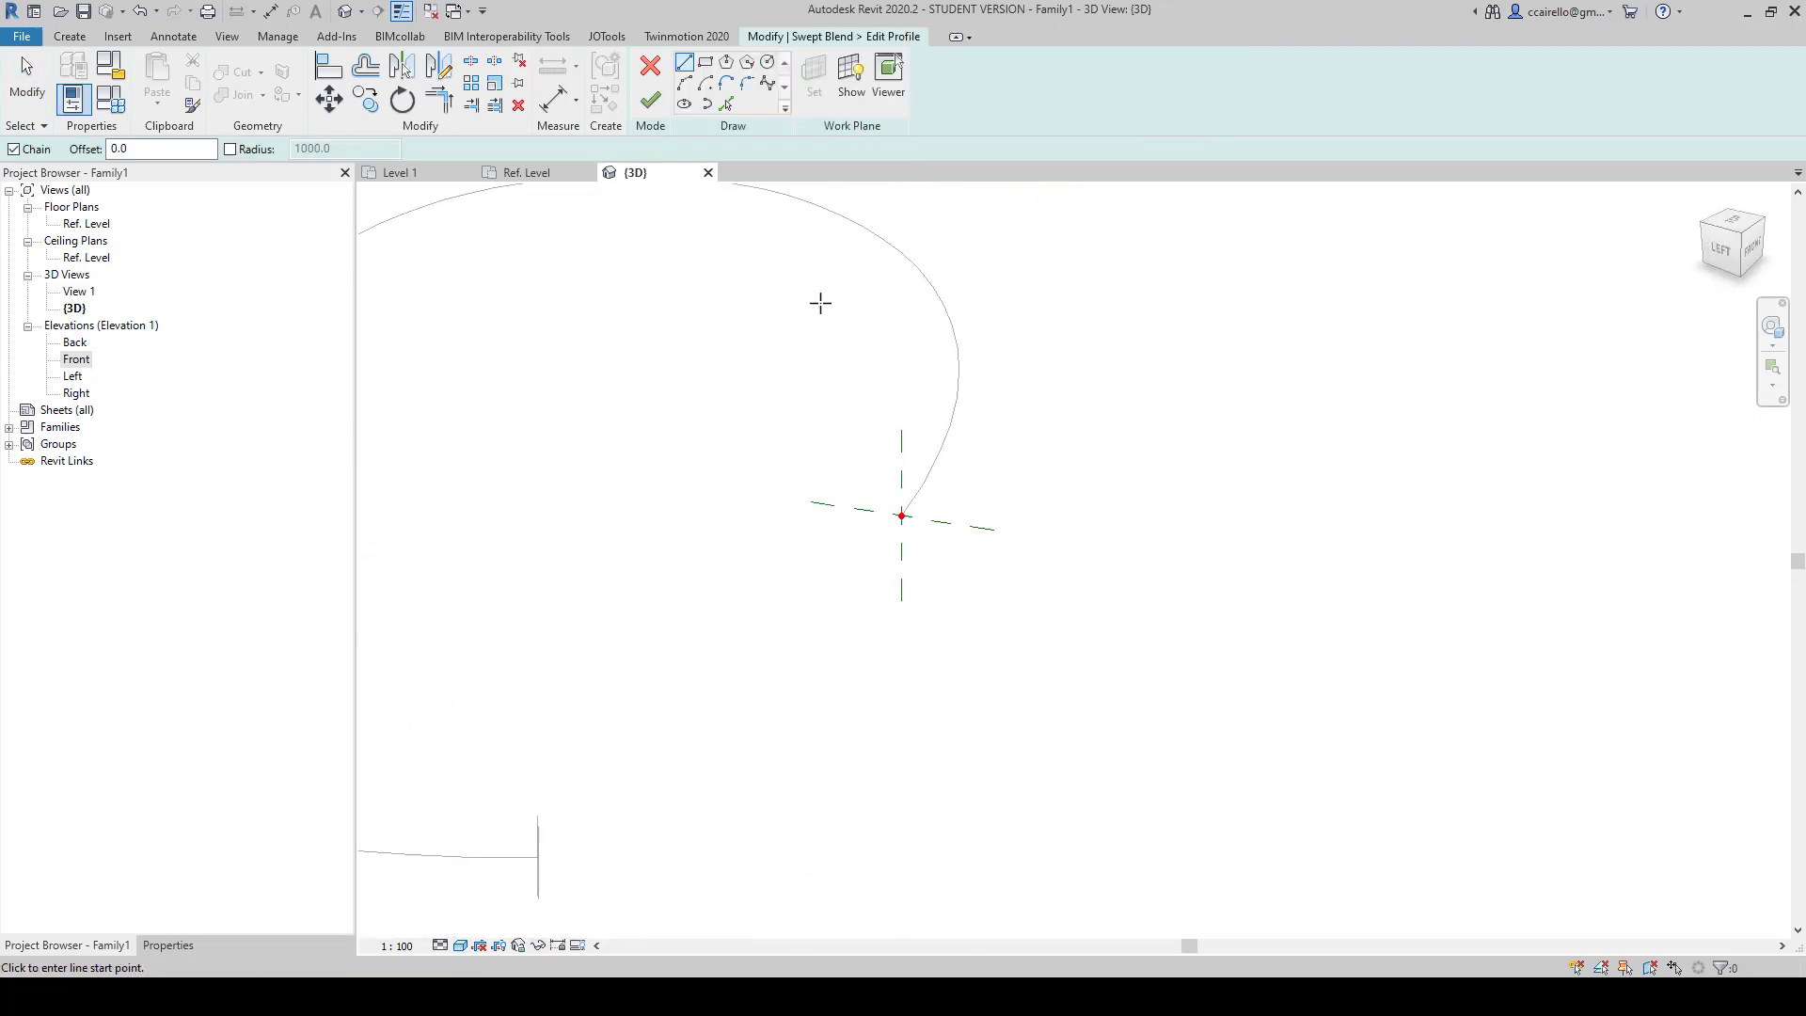
{"action": "scroll", "coordinate": [766, 218], "scroll_direction": "up", "scroll_amount": 2}
{"action": "left_click", "coordinate": [726, 62]}
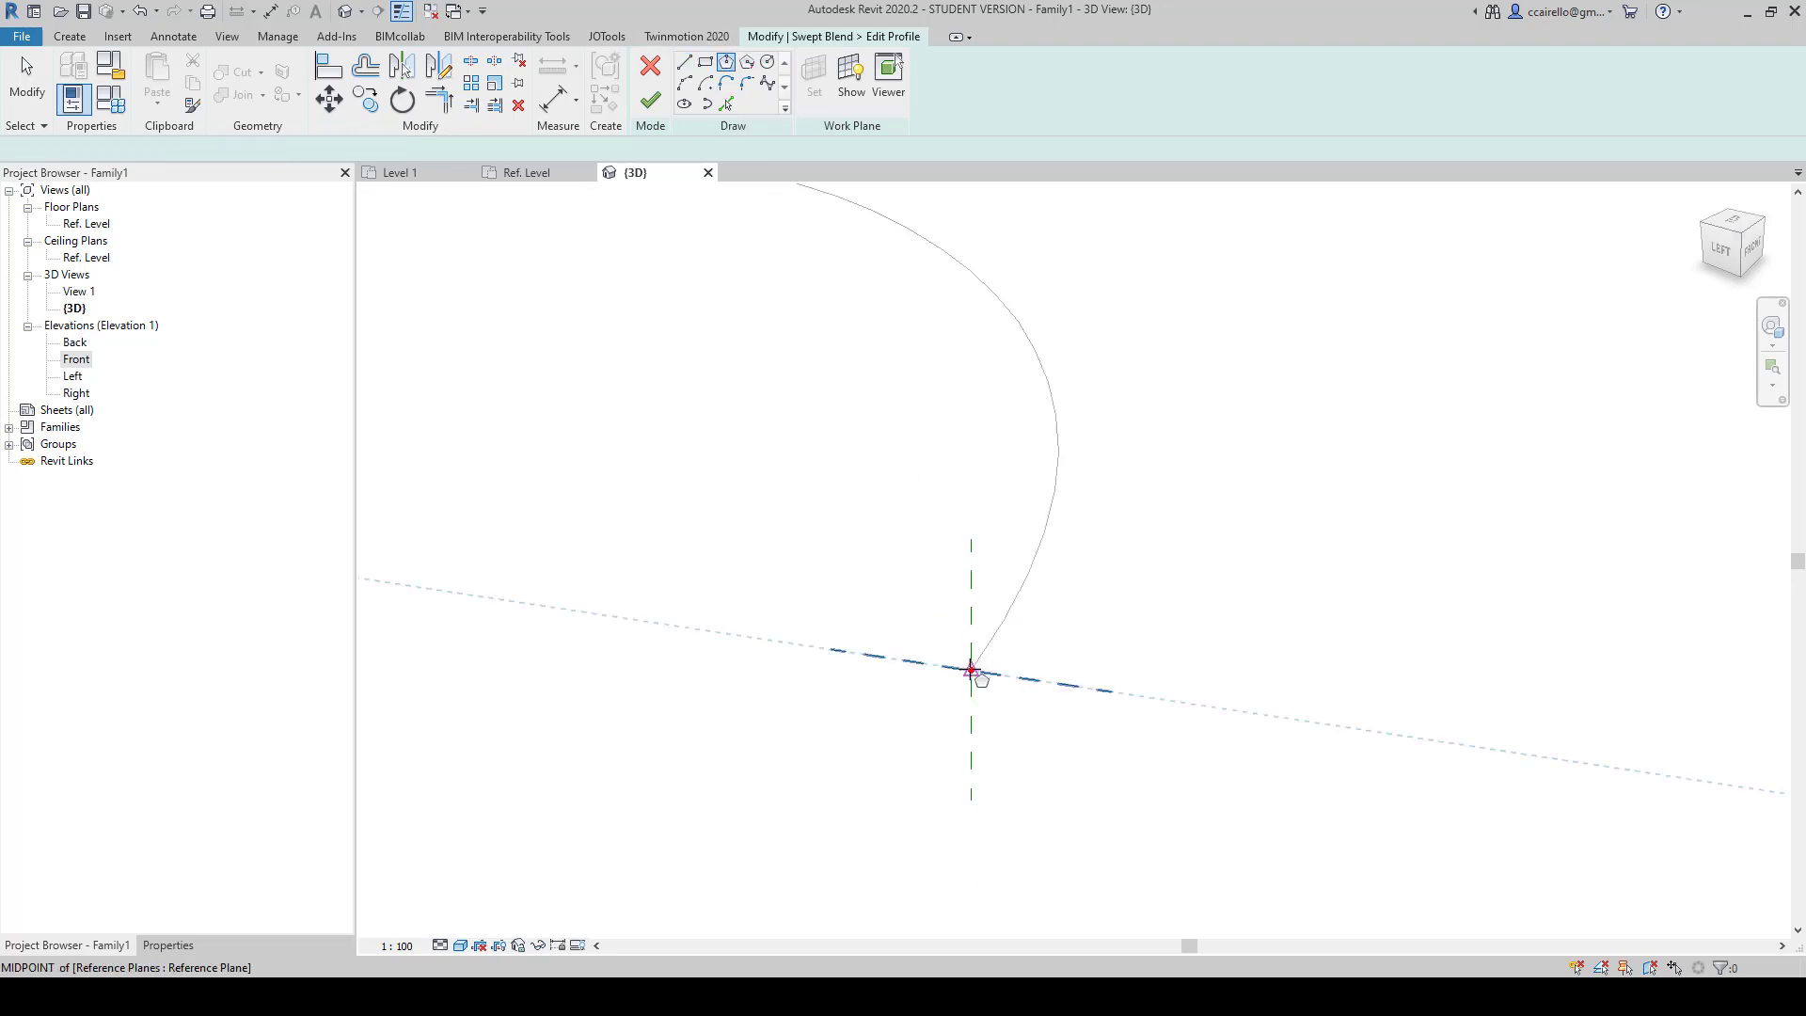
{"action": "left_click", "coordinate": [970, 670]}
{"action": "left_click", "coordinate": [1073, 652]}
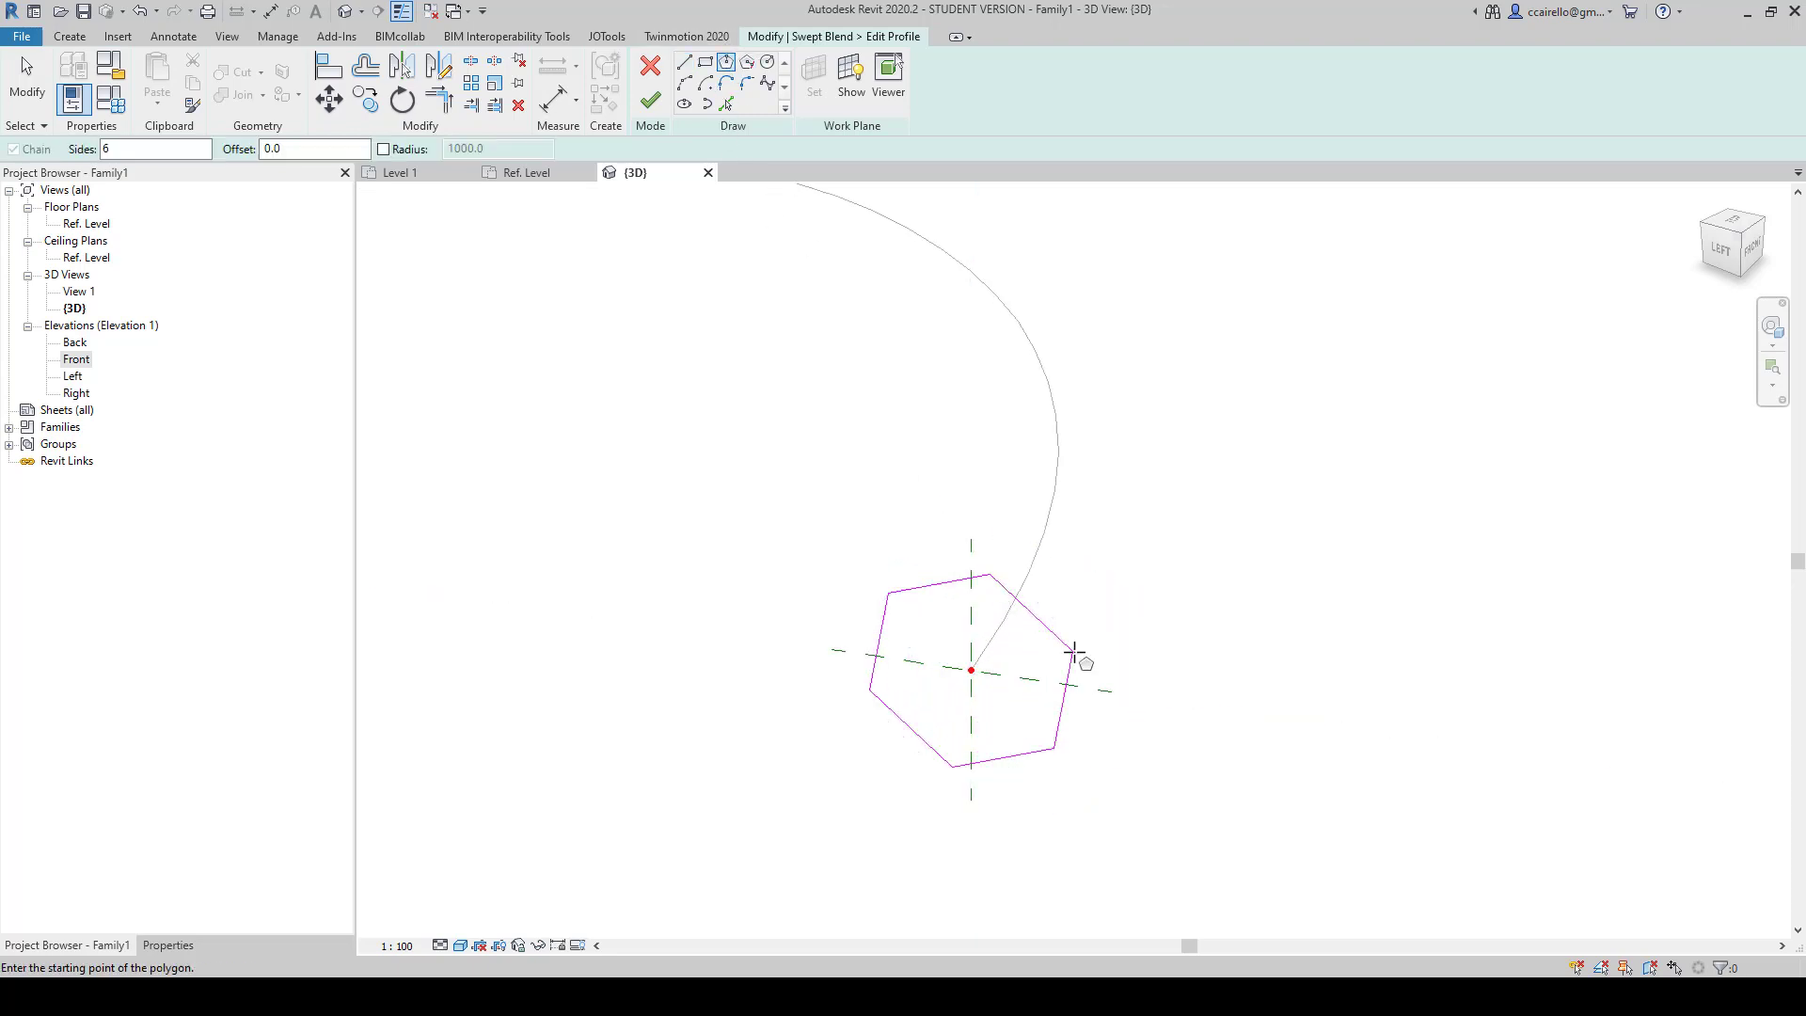
{"action": "key", "text": "Escape"}
{"action": "key", "text": "Escape"}
Step: Finish the hexagonal second profile and complete the swept blend
{"action": "scroll", "coordinate": [1214, 577], "scroll_direction": "down", "scroll_amount": 8}
{"action": "middle_click_drag", "start_coordinate": [1283, 617], "coordinate": [1005, 649], "text": "shift"}
{"action": "left_click", "coordinate": [651, 102]}
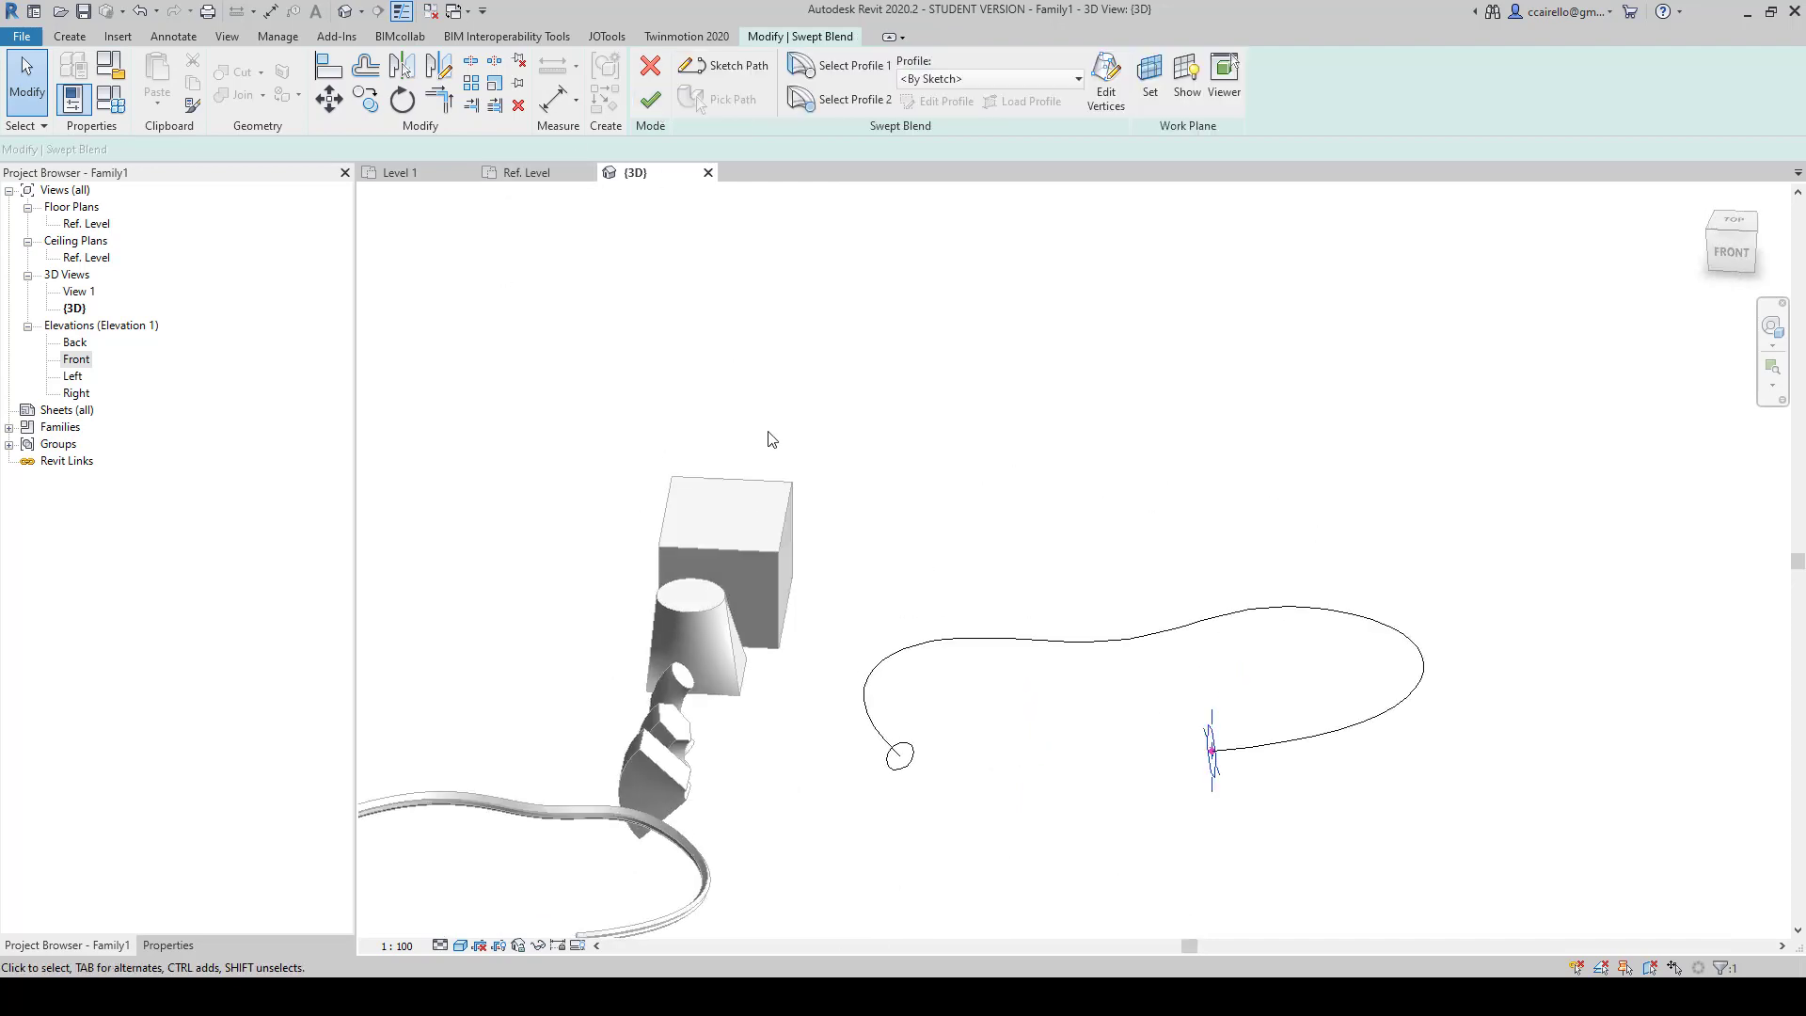
{"action": "left_click", "coordinate": [650, 100]}
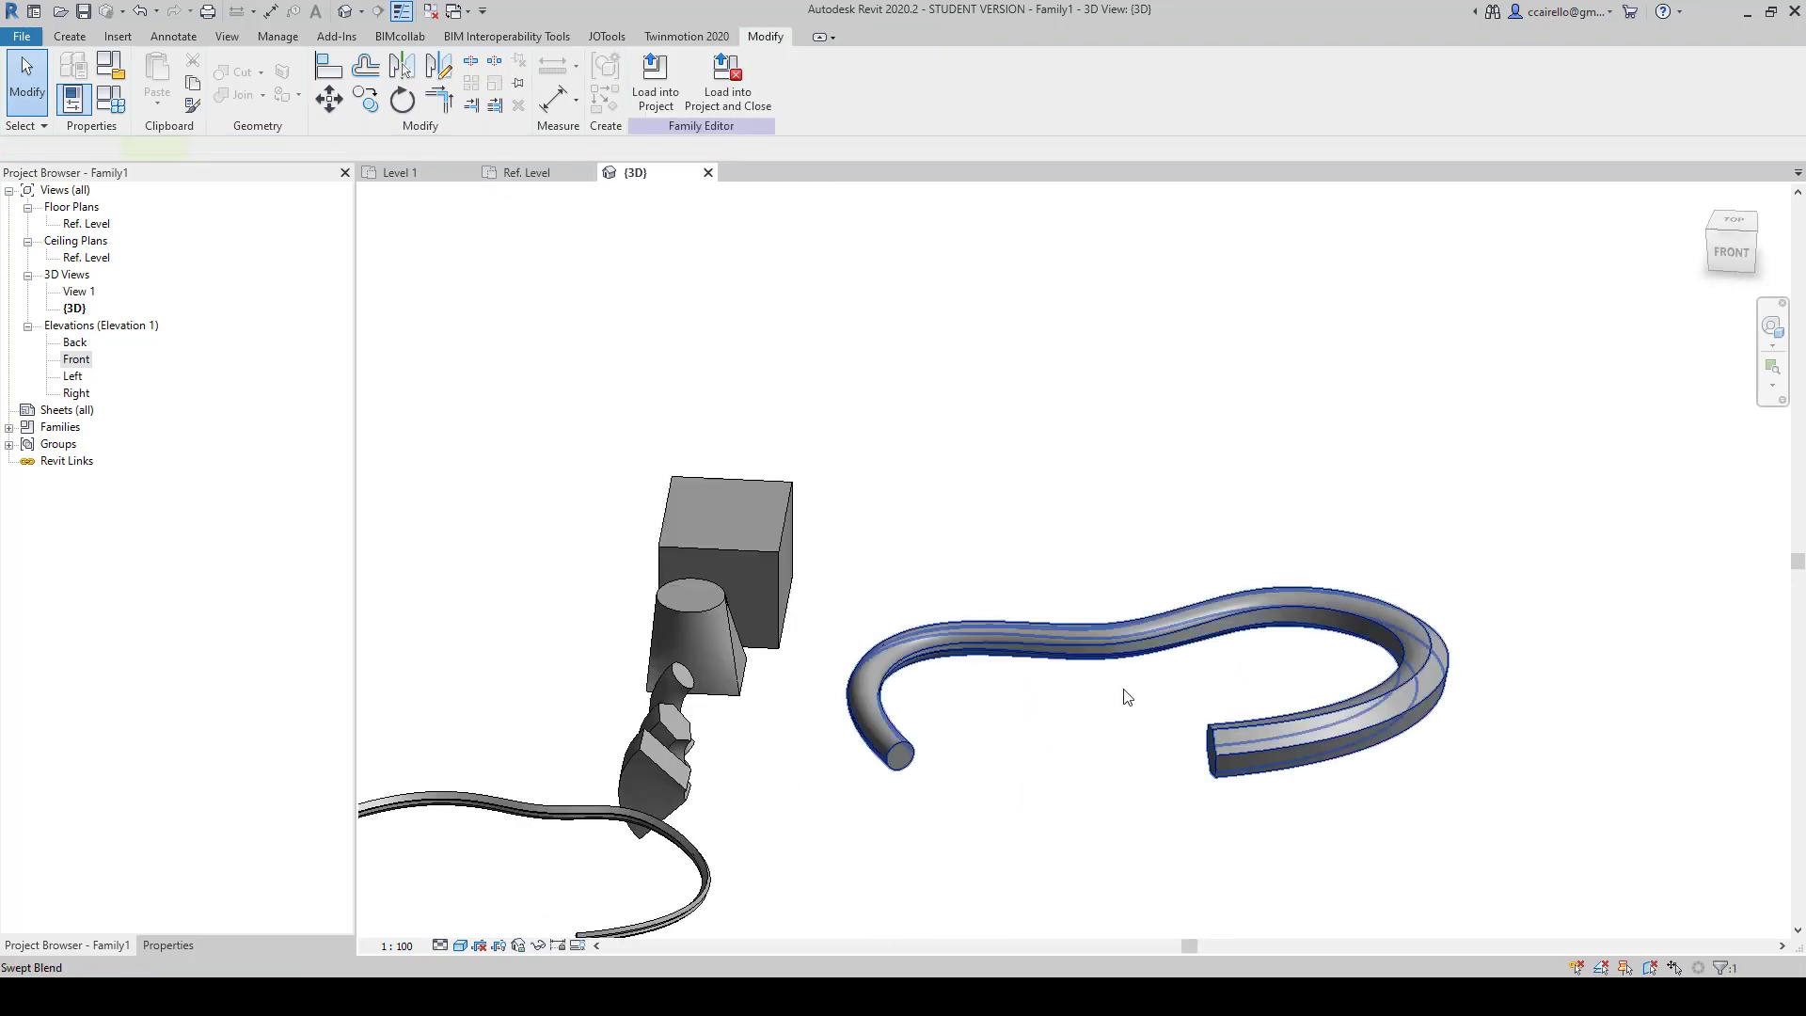
Step: Examine the swept blend from several angles, comparing its circular end, its hexagonal end and the transition between them
{"action": "middle_click_drag", "start_coordinate": [1123, 693], "coordinate": [859, 746], "text": "shift"}
{"action": "left_click", "coordinate": [901, 732]}
{"action": "scroll", "coordinate": [903, 731], "scroll_direction": "up", "scroll_amount": 5}
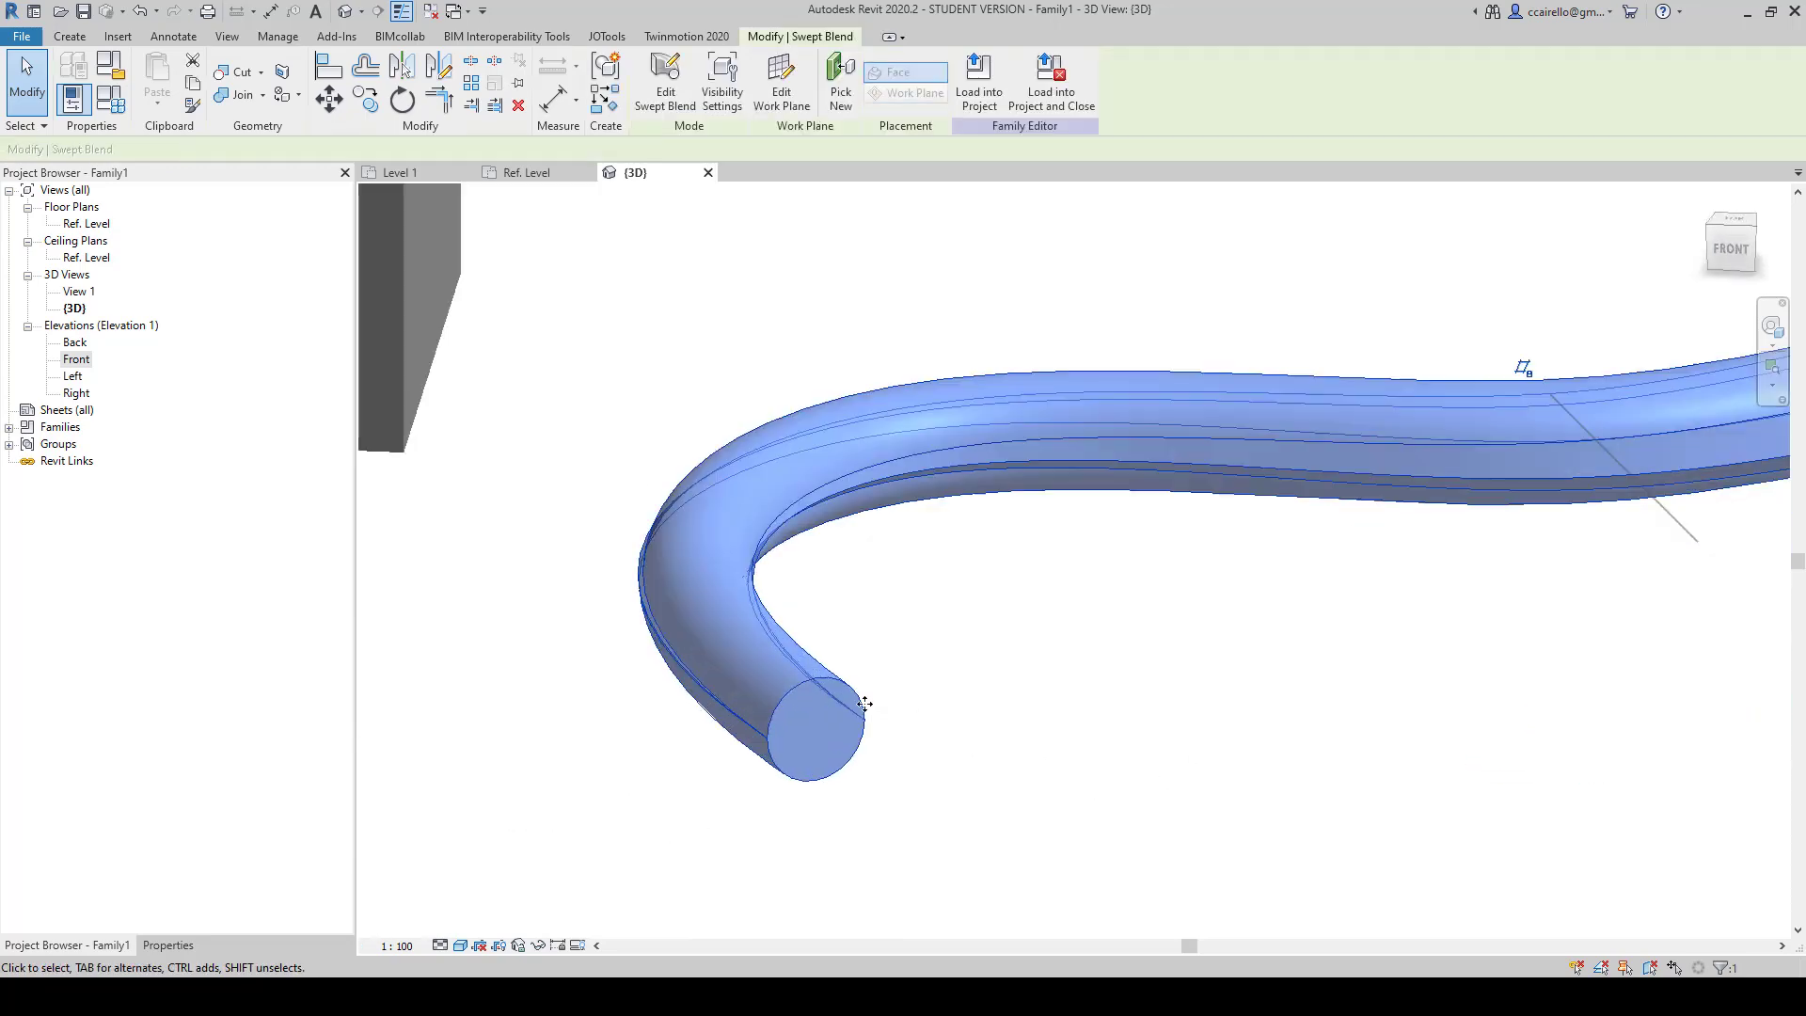
{"action": "left_click", "coordinate": [1028, 711]}
{"action": "middle_click_drag", "start_coordinate": [1028, 710], "coordinate": [1323, 621], "text": "shift"}
{"action": "scroll", "coordinate": [1317, 611], "scroll_direction": "up", "scroll_amount": 3}
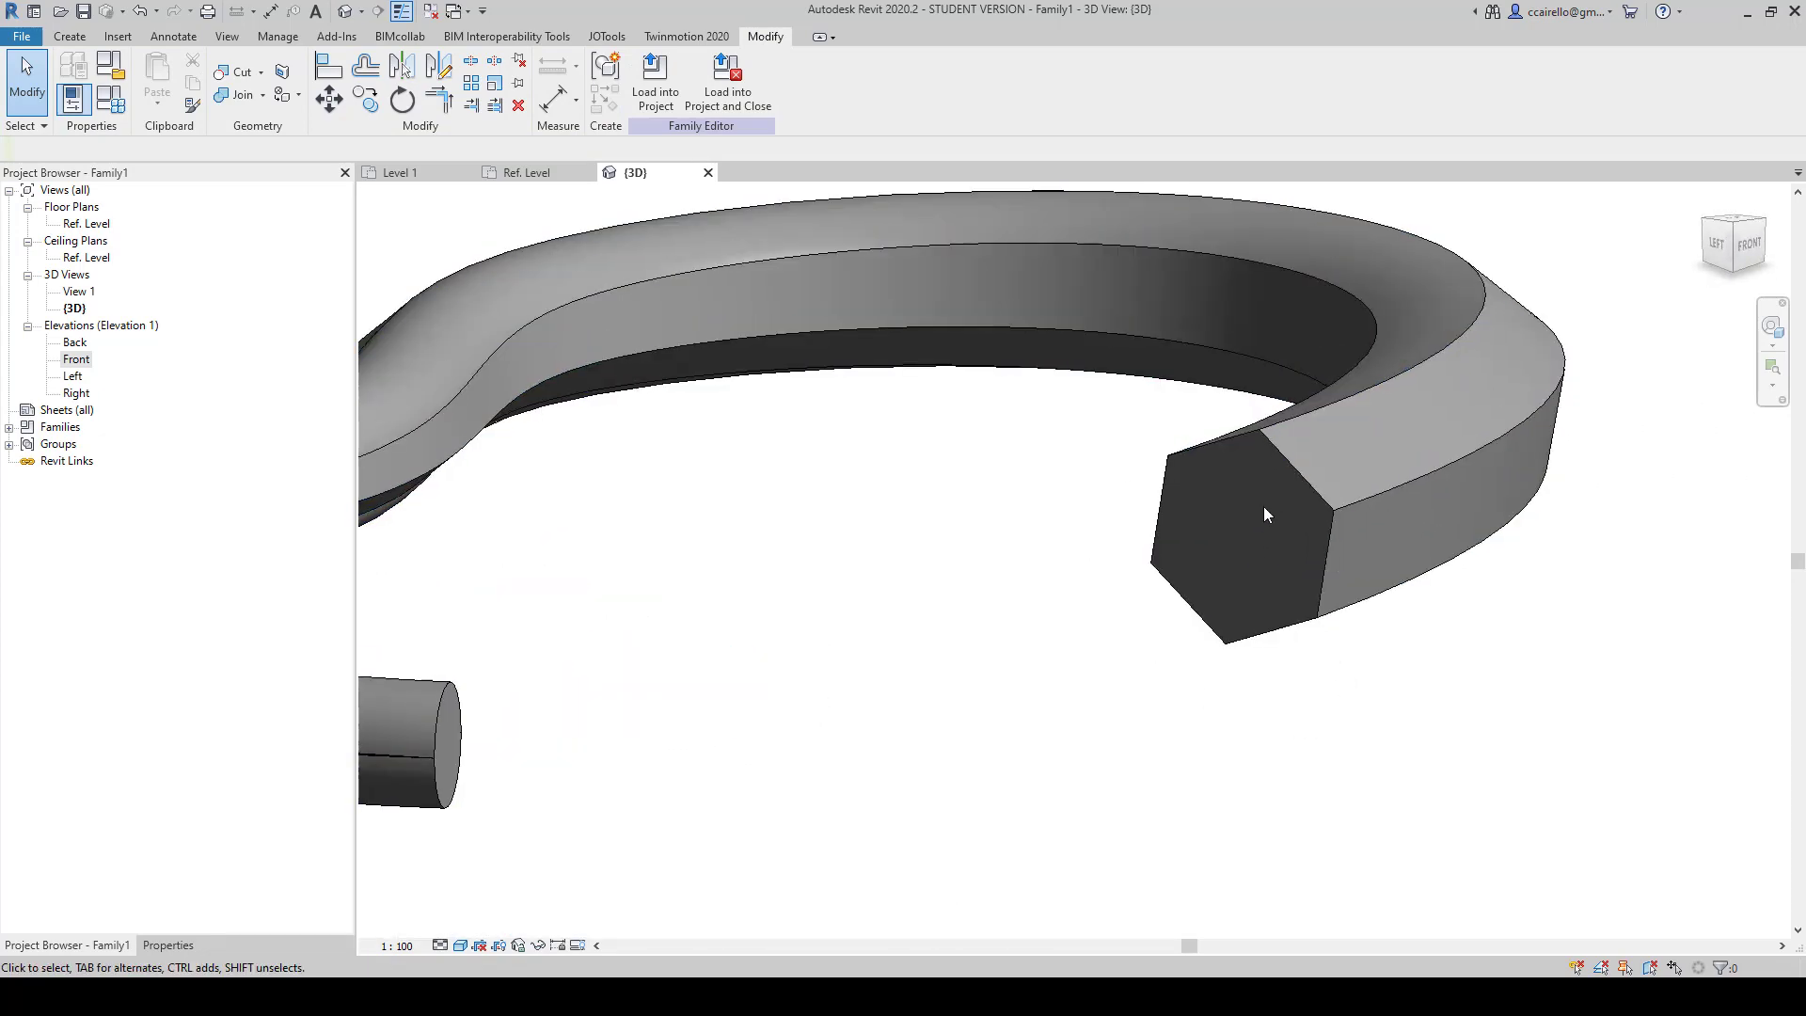
{"action": "scroll", "coordinate": [1262, 514], "scroll_direction": "down", "scroll_amount": 4}
{"action": "middle_click_drag", "start_coordinate": [1233, 596], "coordinate": [1289, 633], "text": "shift"}
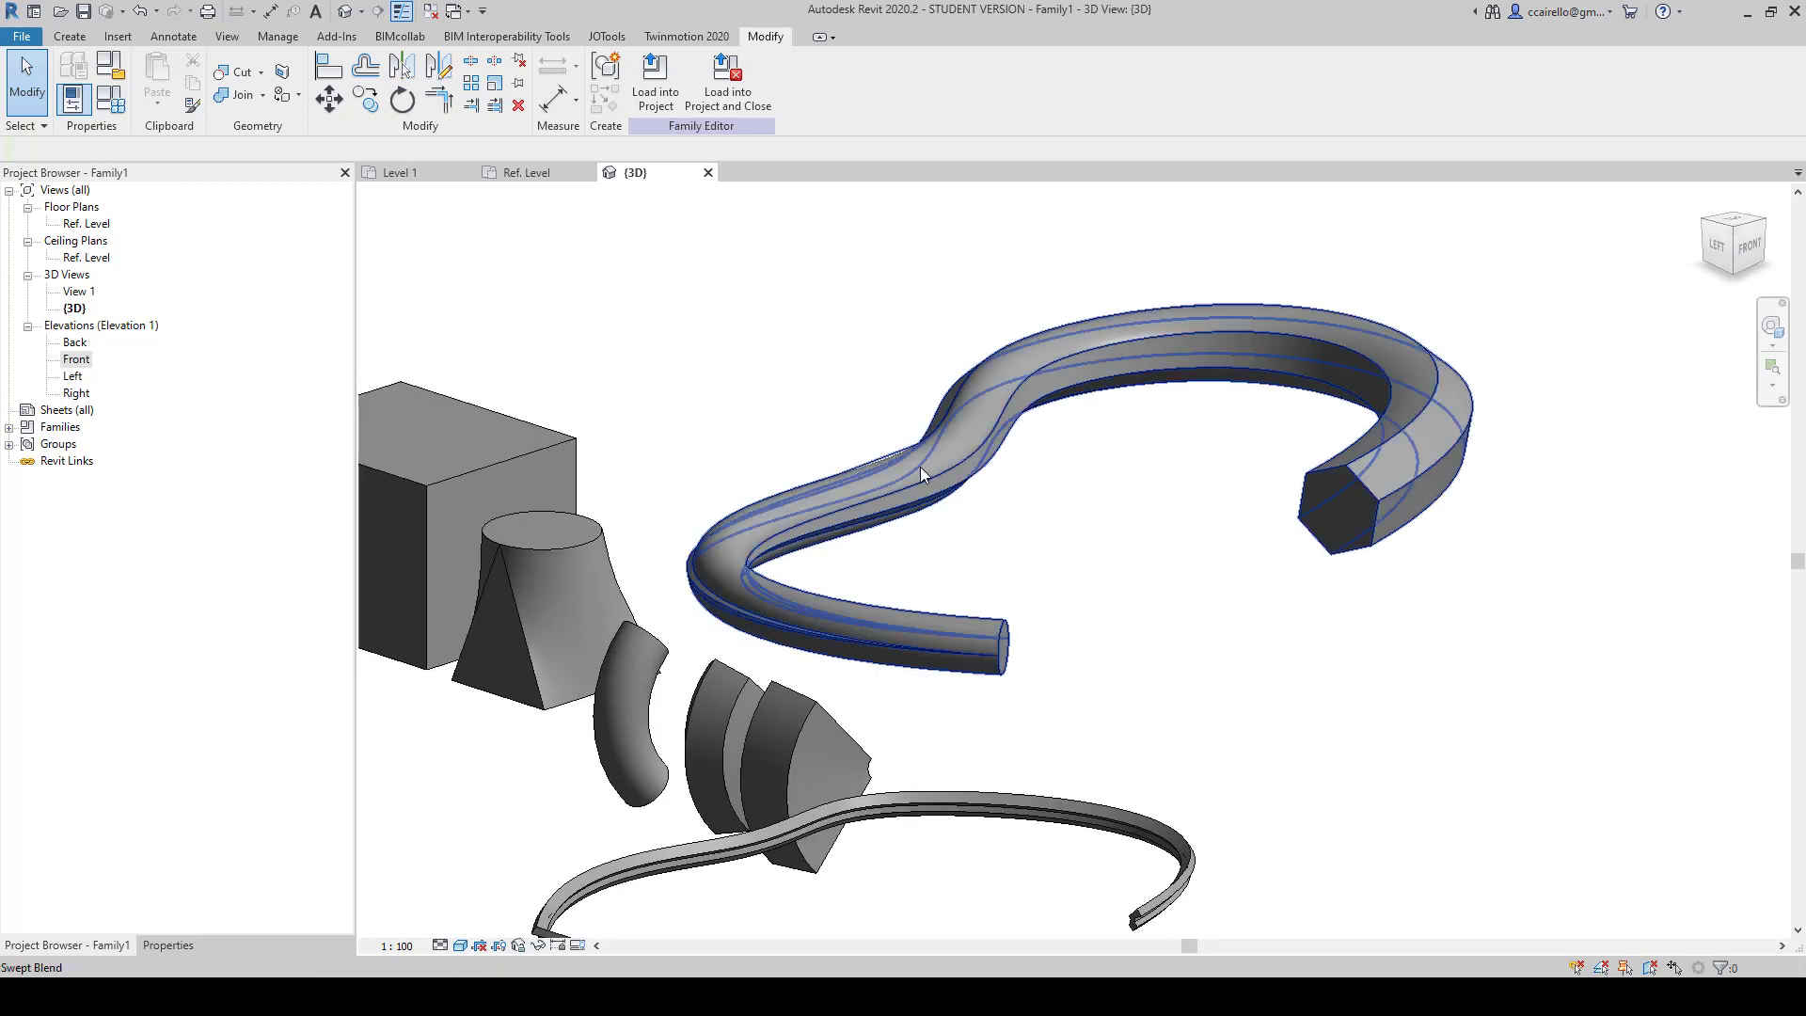
{"action": "middle_click_drag", "start_coordinate": [964, 561], "coordinate": [1031, 633], "text": "shift"}
{"action": "scroll", "coordinate": [1165, 746], "scroll_direction": "down", "scroll_amount": 2}
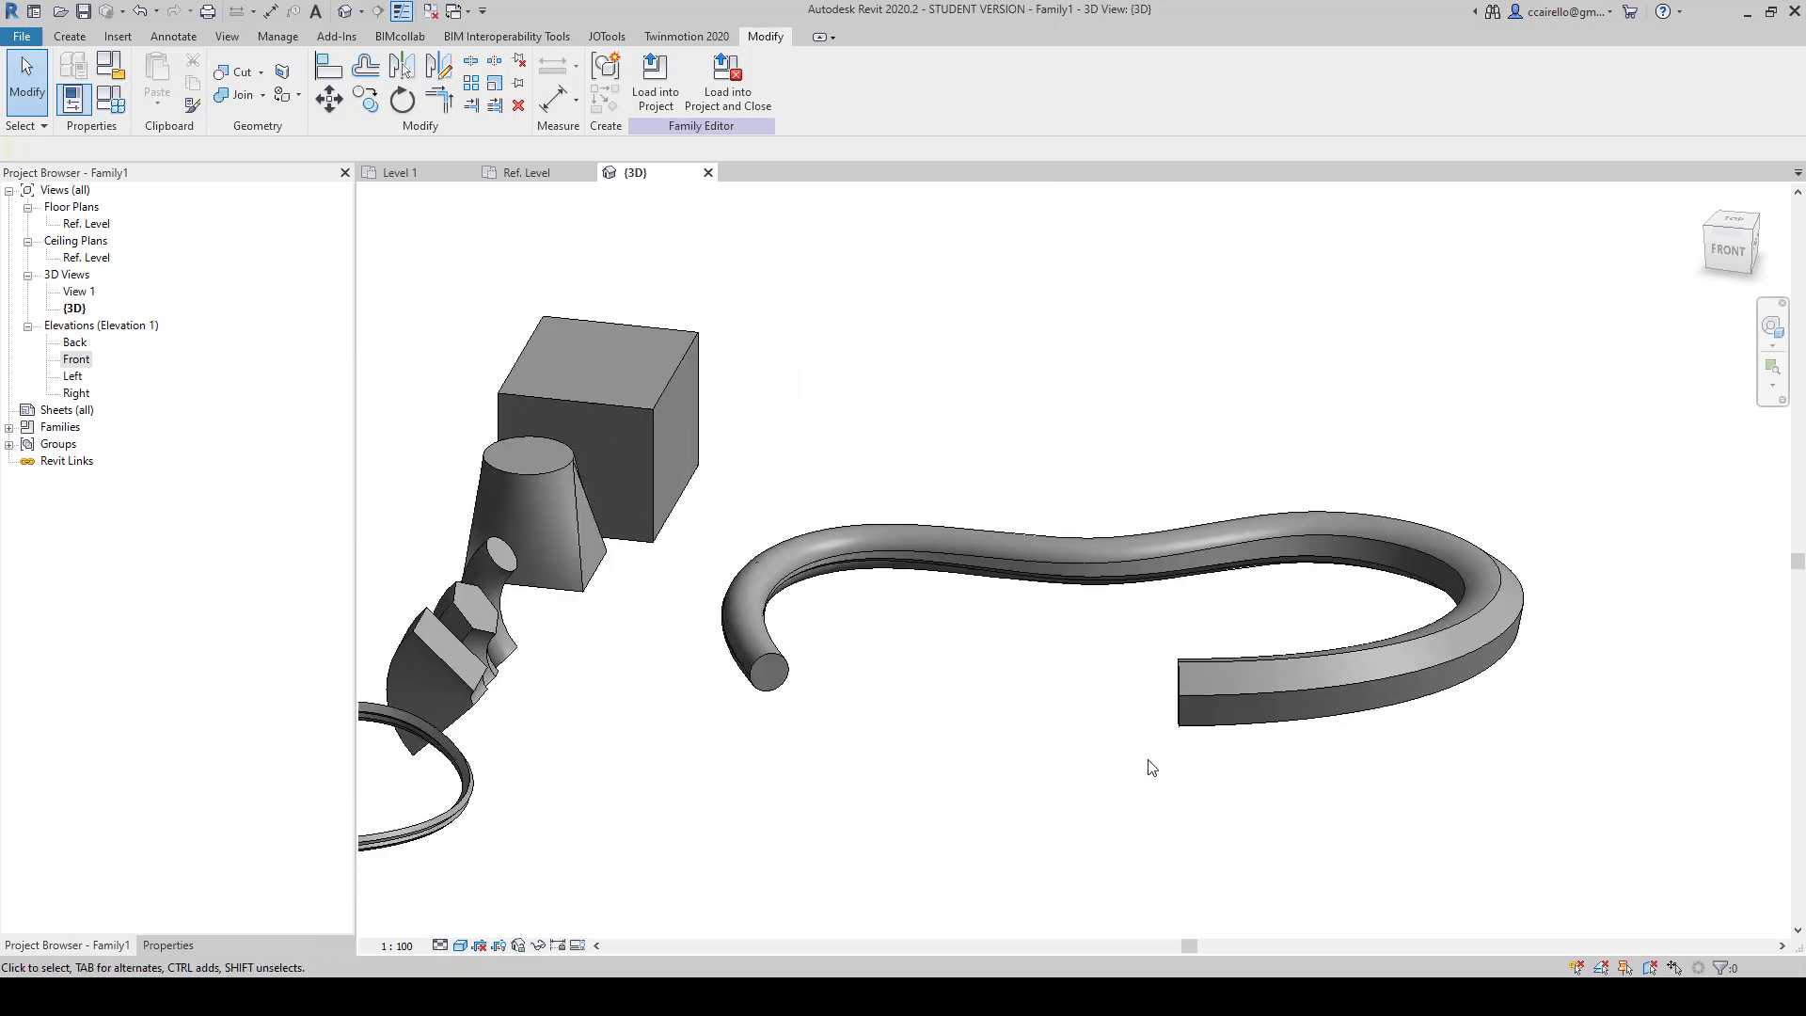
{"action": "left_click", "coordinate": [1255, 658]}
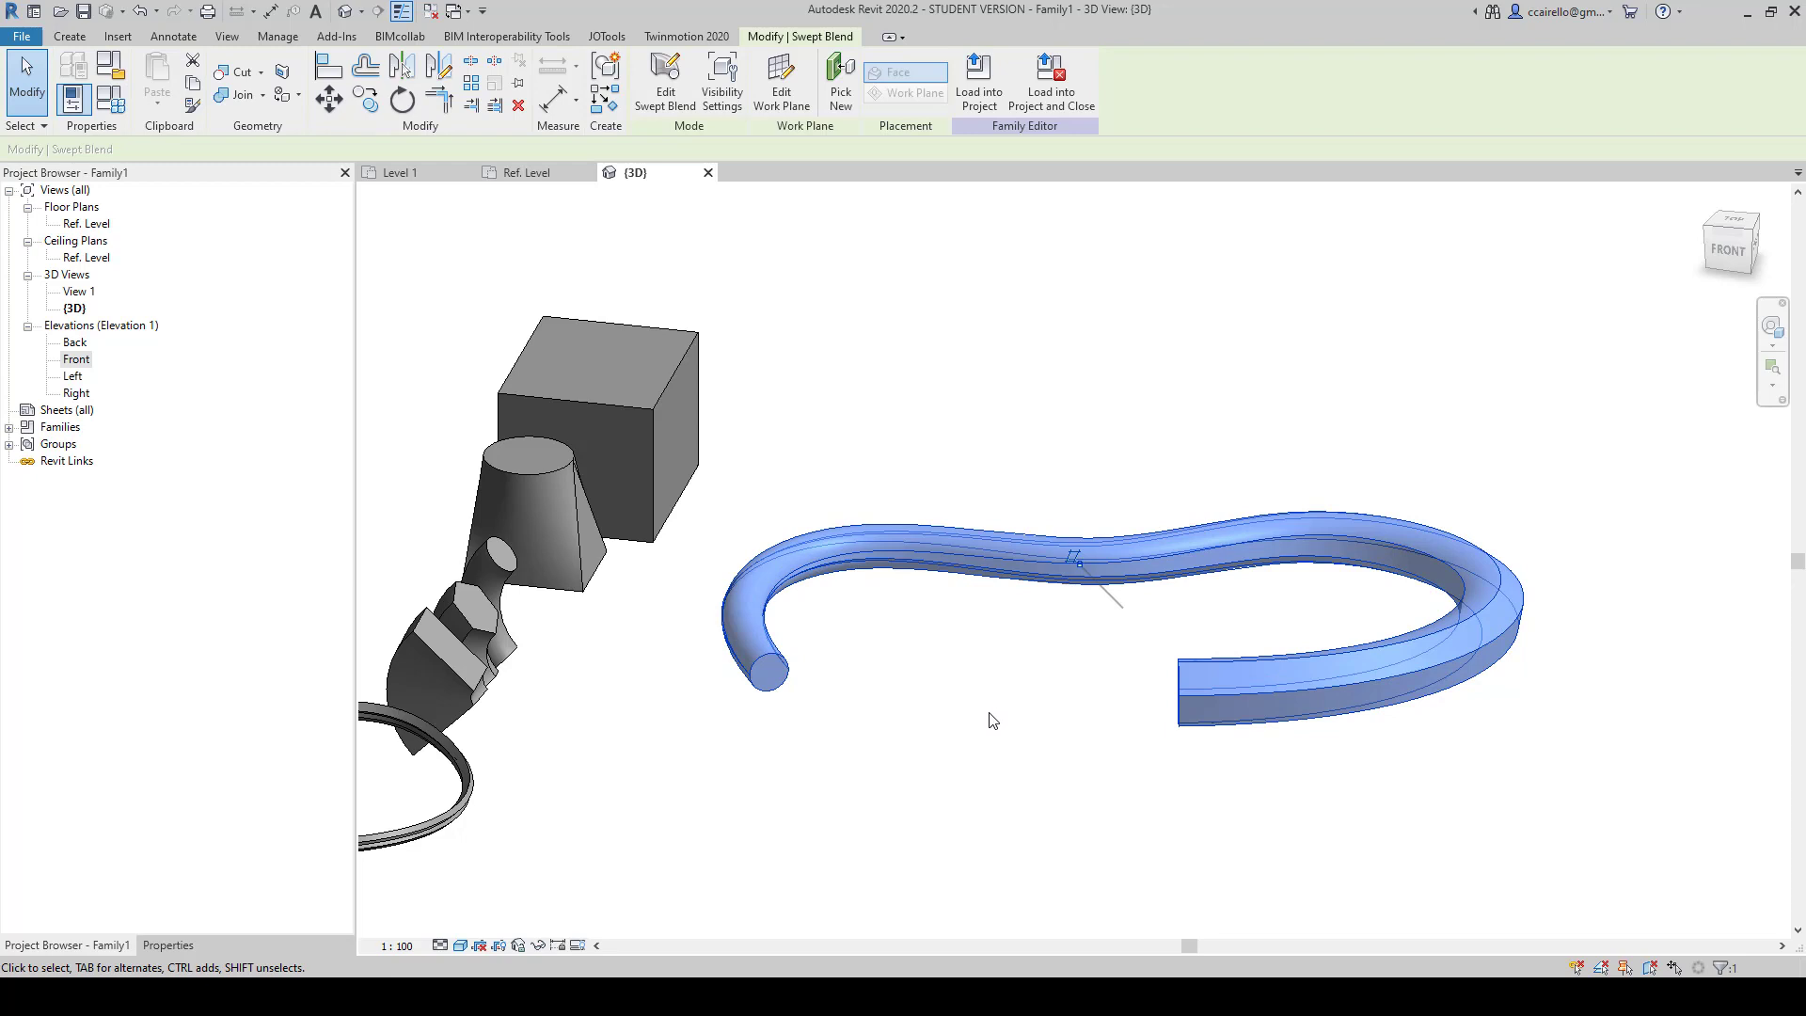
{"action": "left_click", "coordinate": [931, 679]}
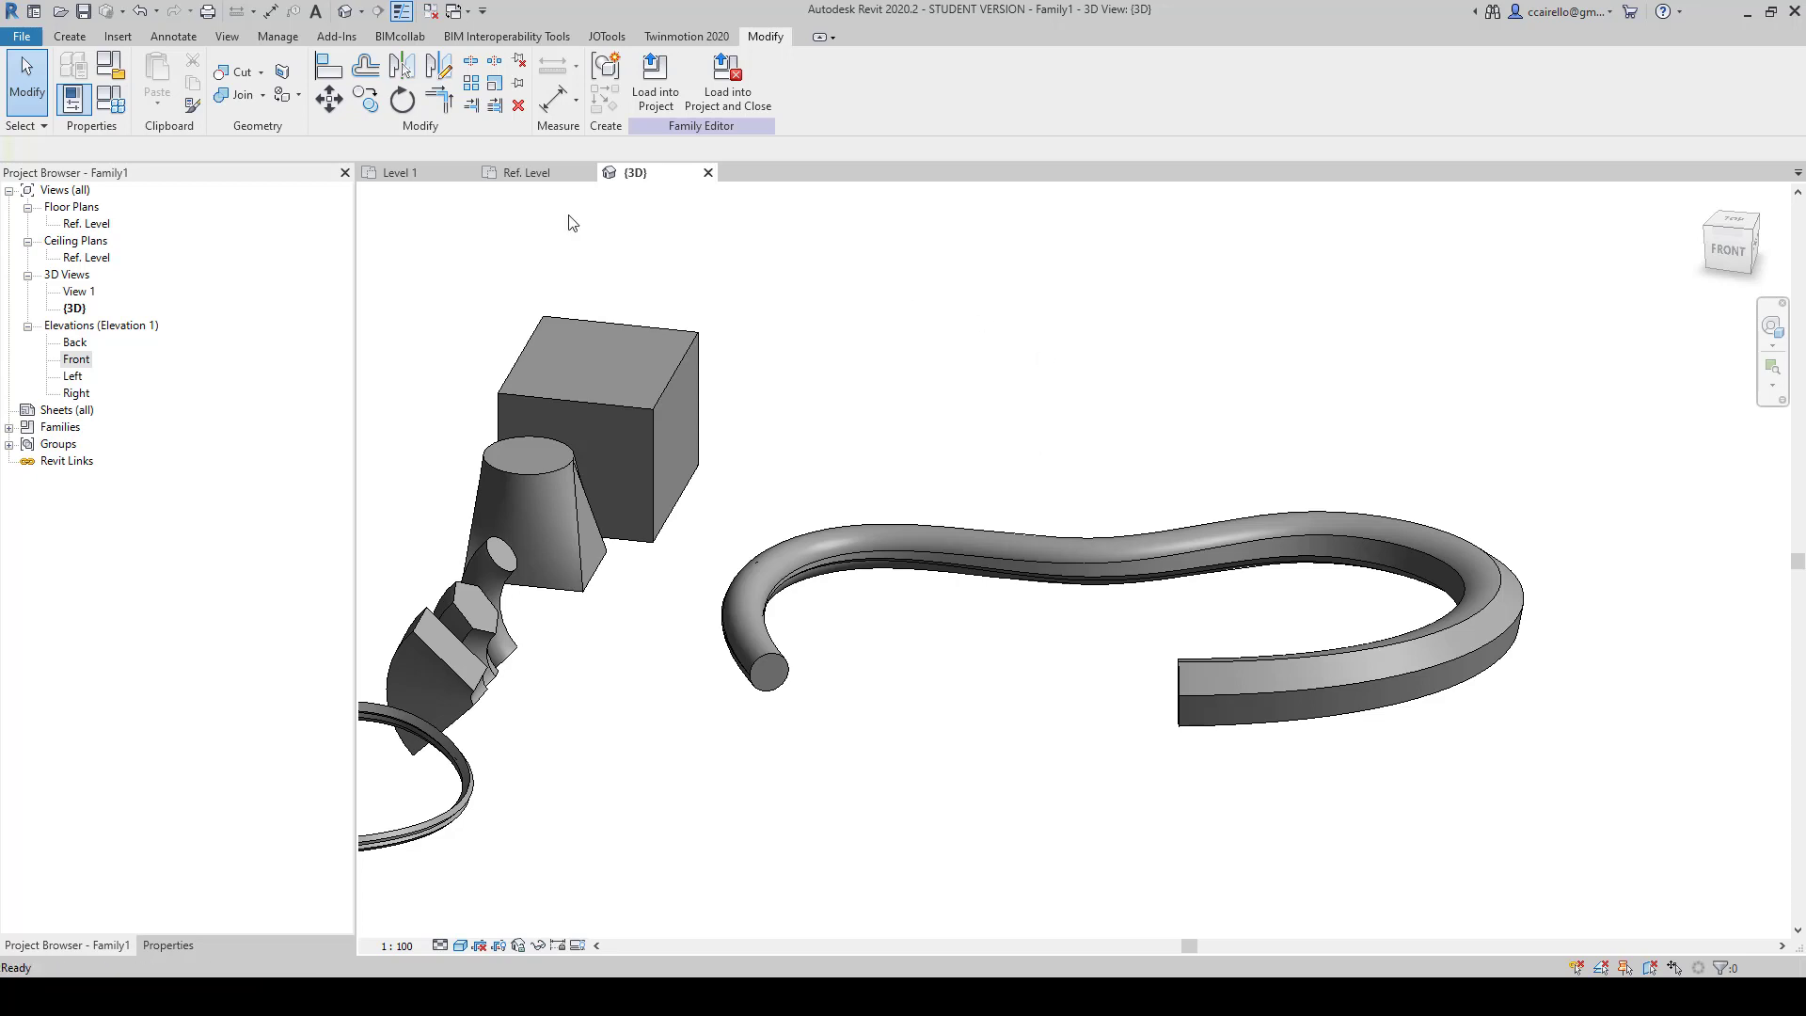
Step: In the Ref. Level floor plan, move the swept blend above the column of other solids, and return to the 3D view
{"action": "left_click", "coordinate": [546, 174]}
{"action": "scroll", "coordinate": [1064, 566], "scroll_direction": "down", "scroll_amount": 2}
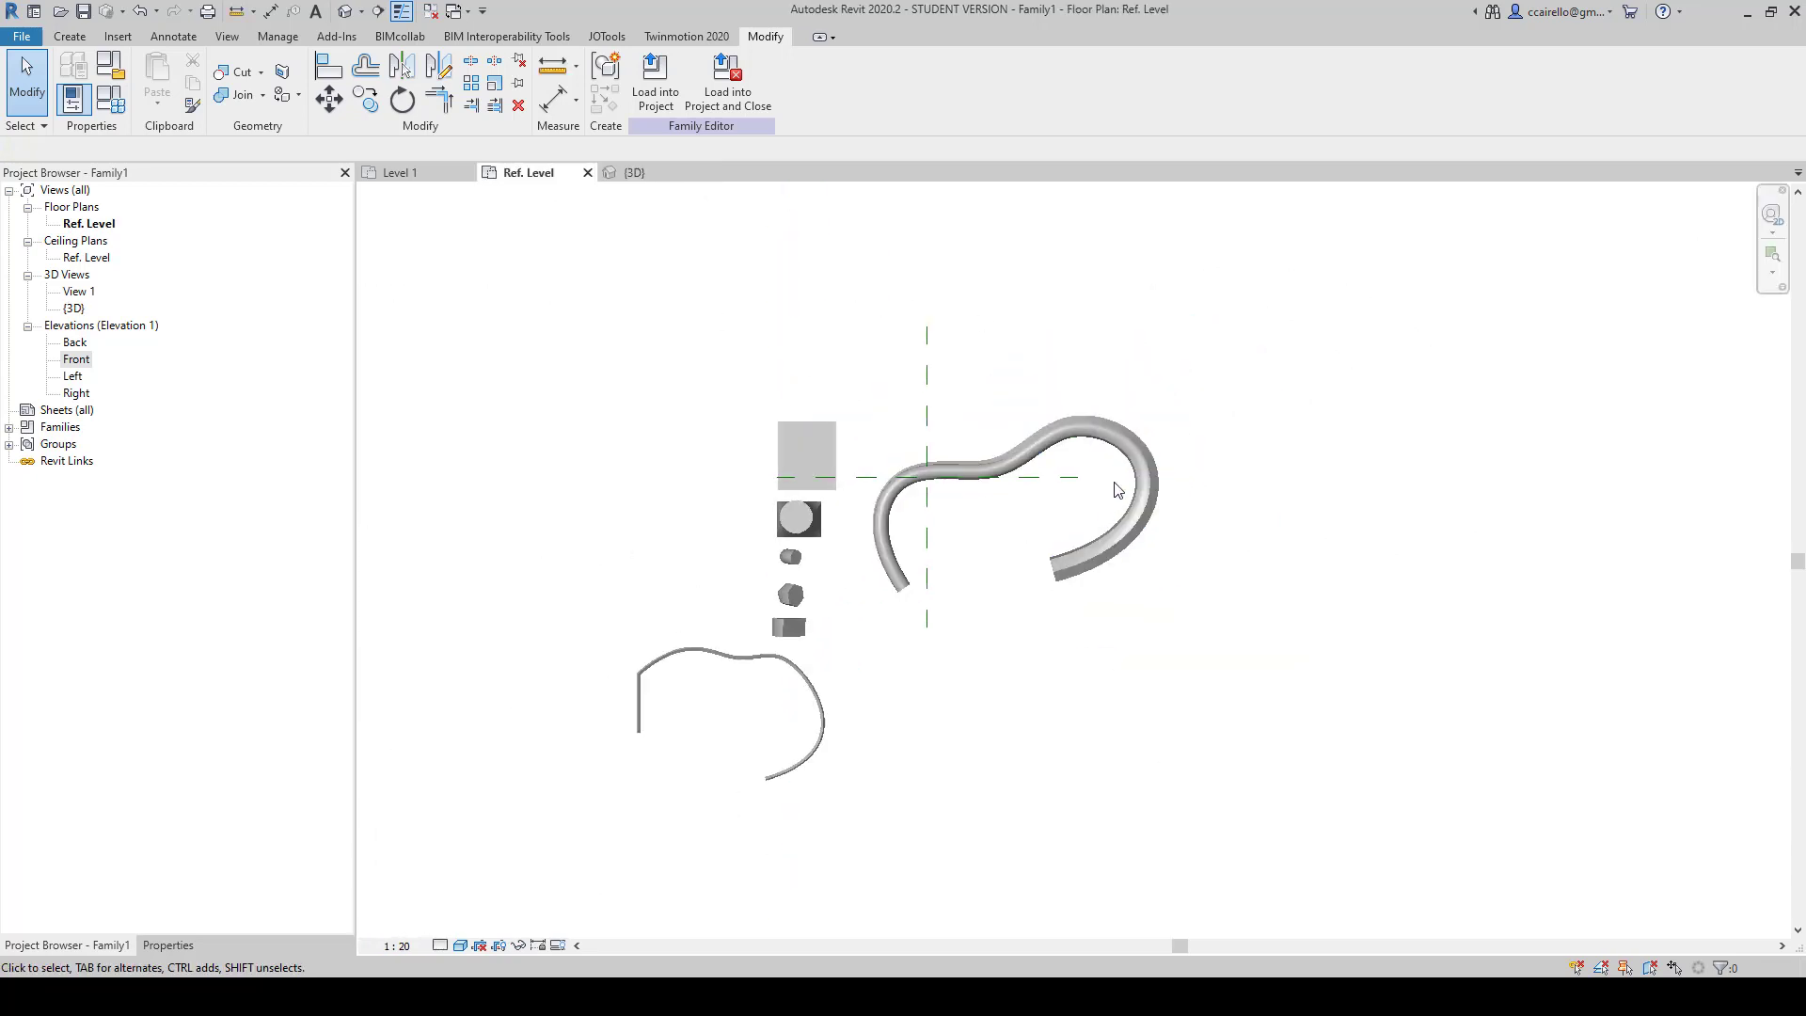
{"action": "left_click", "coordinate": [1075, 646]}
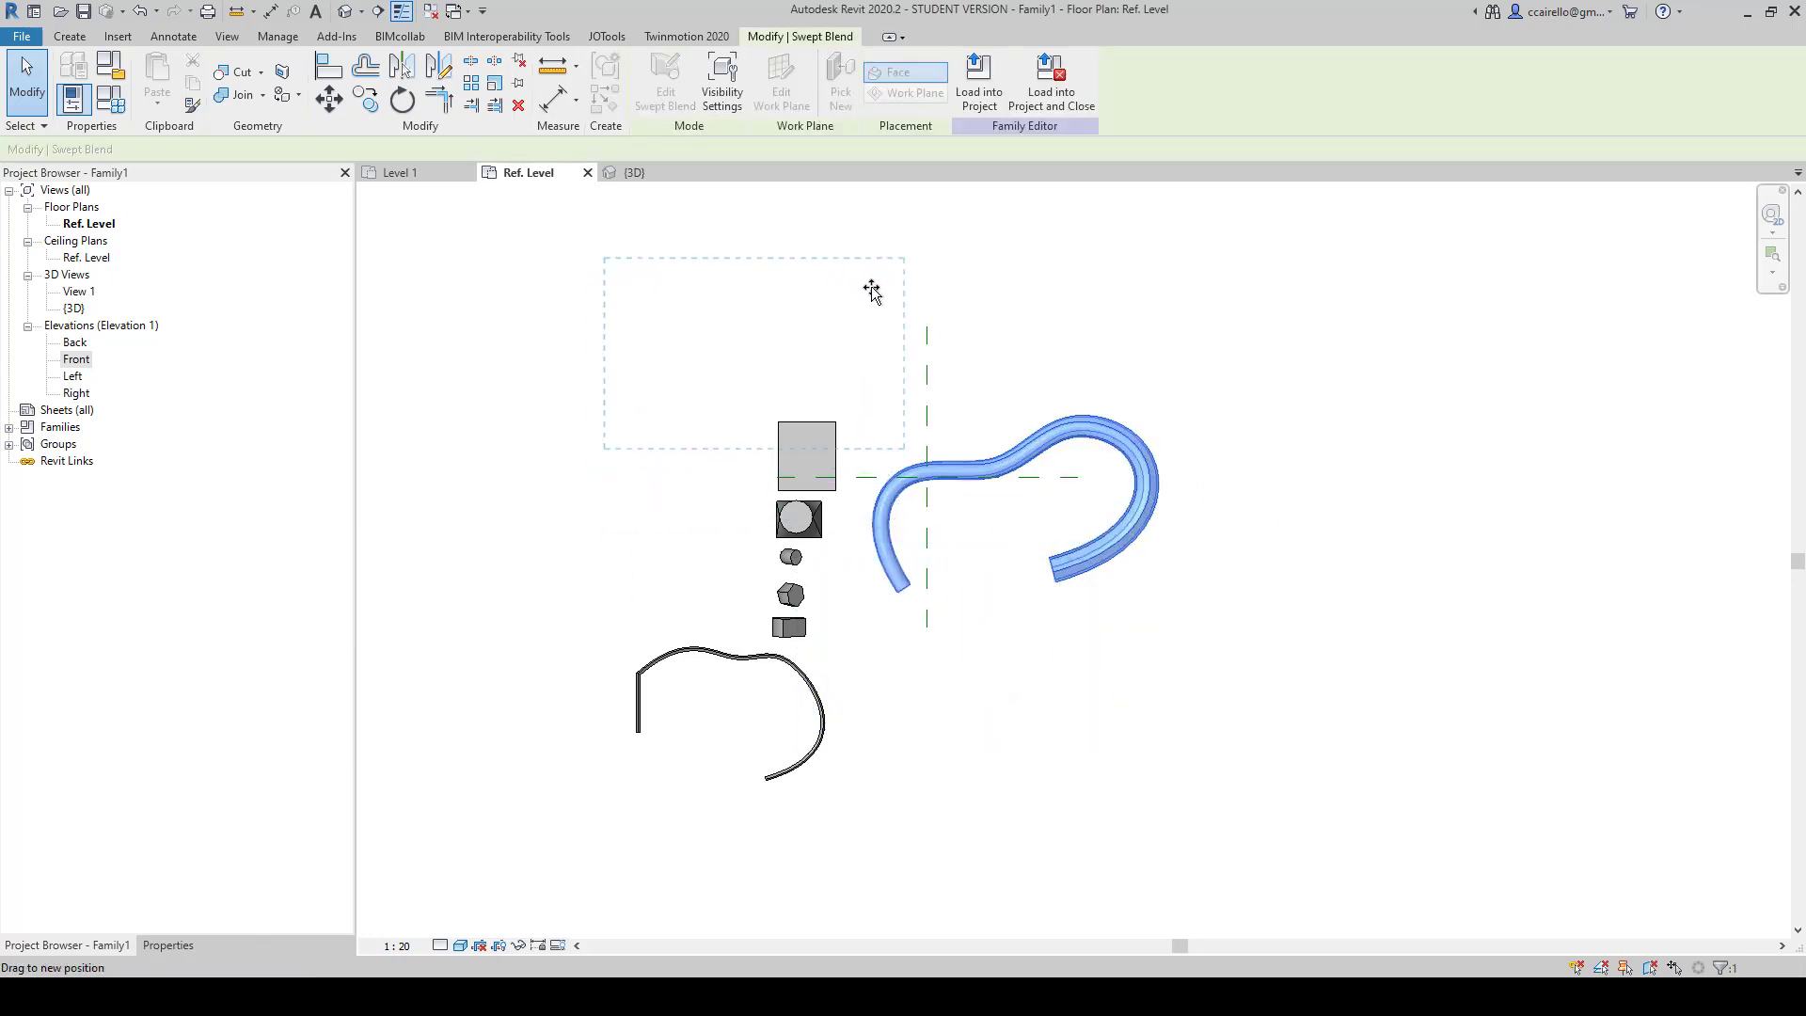
{"action": "left_click_drag", "start_coordinate": [872, 291], "coordinate": [871, 294]}
{"action": "left_click", "coordinate": [1236, 769]}
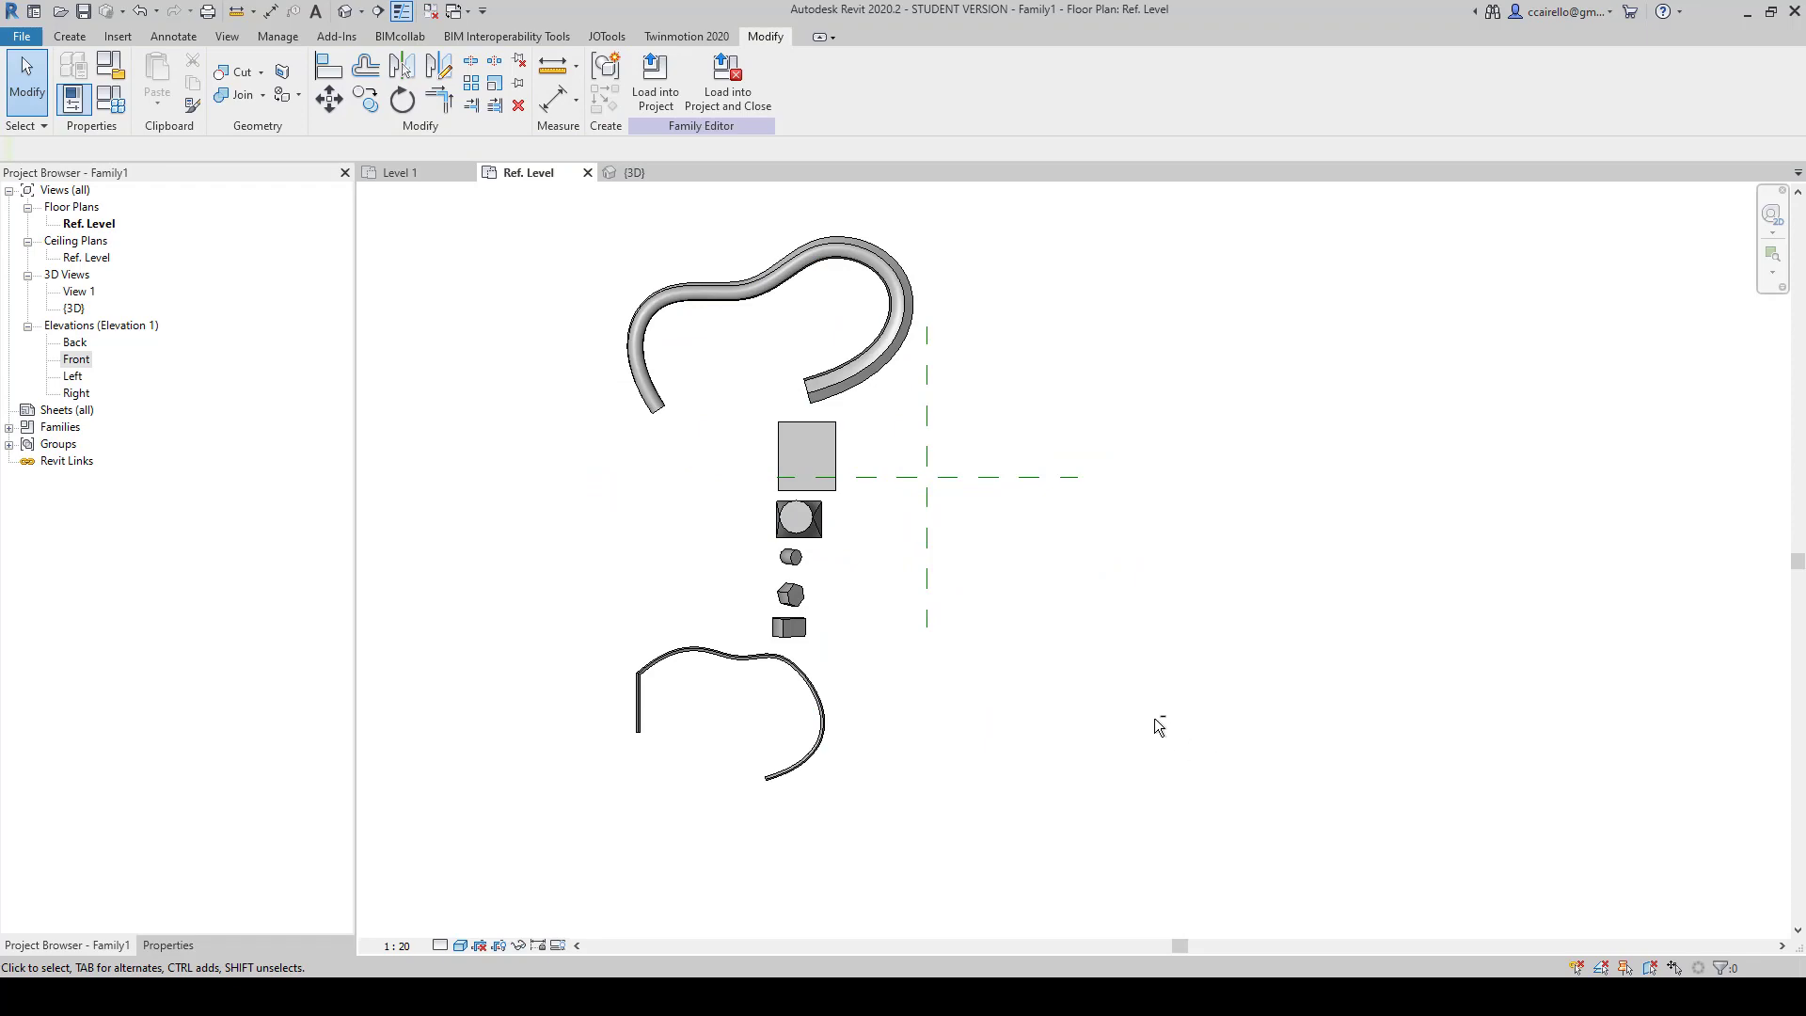
{"action": "scroll", "coordinate": [1143, 719], "scroll_direction": "down", "scroll_amount": 2}
{"action": "key", "text": "ctrl+Tab"}
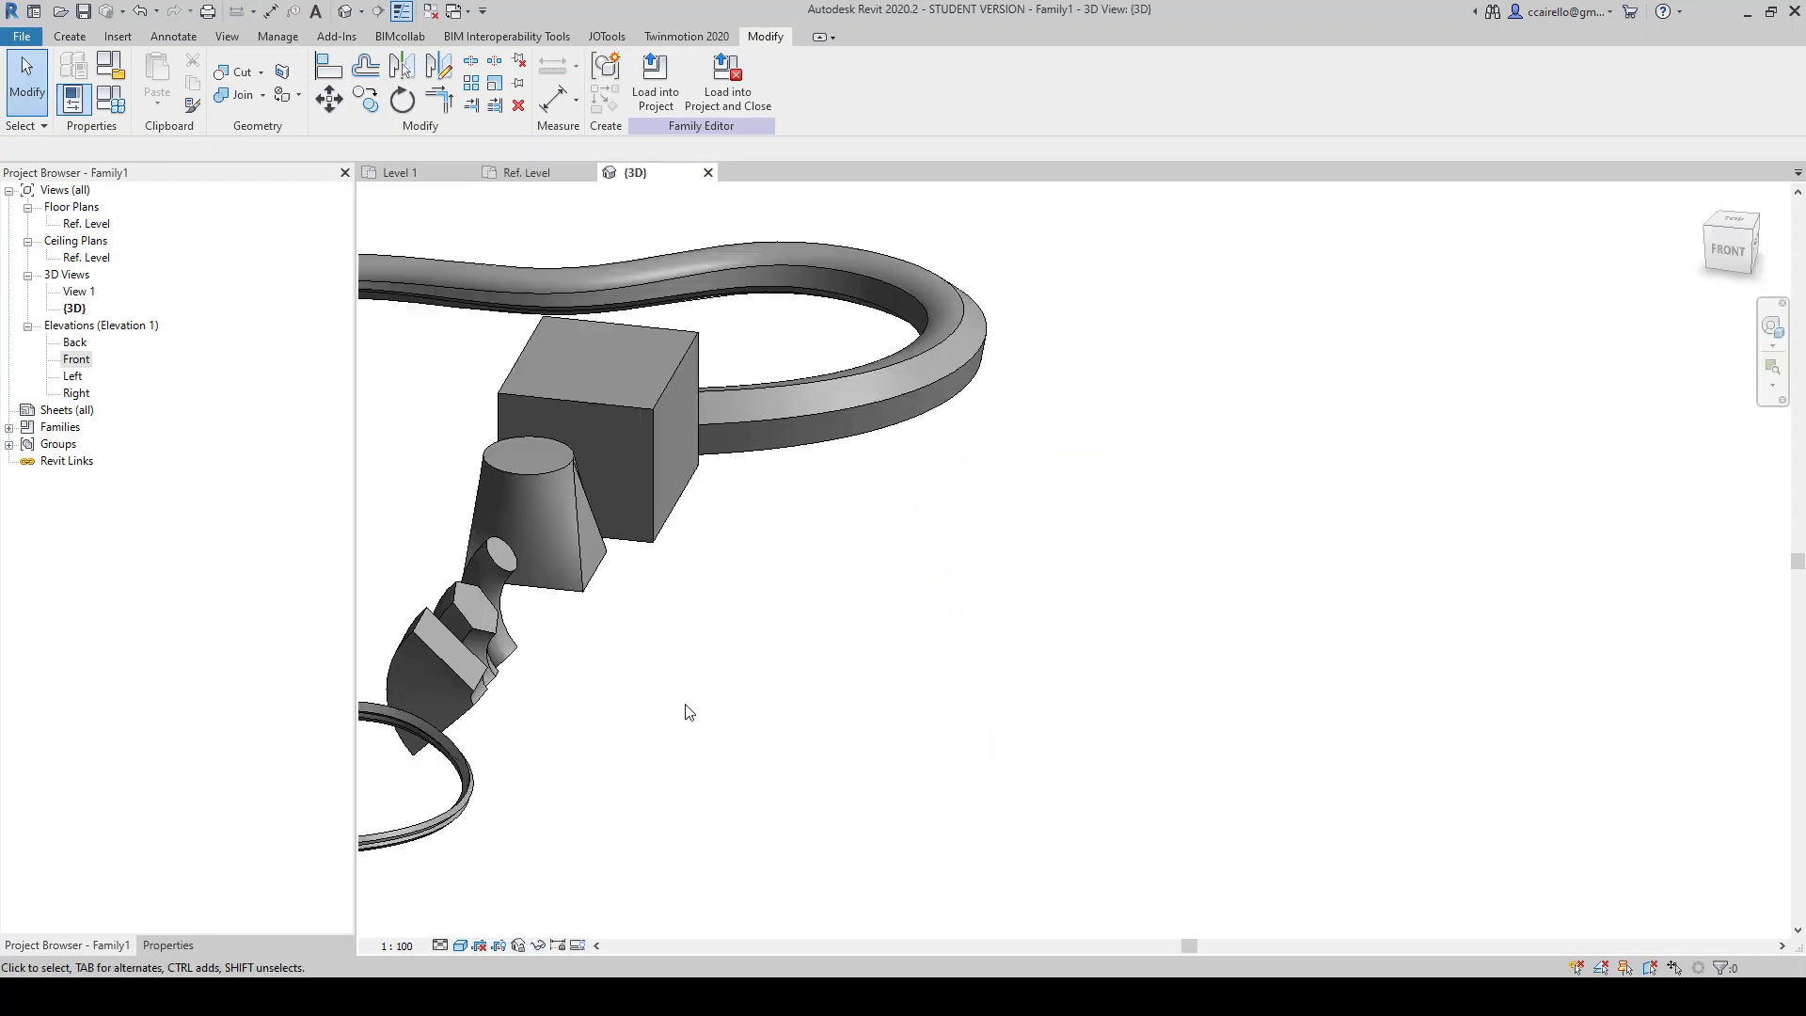
{"action": "middle_click_drag", "start_coordinate": [689, 712], "coordinate": [988, 677], "text": "shift"}
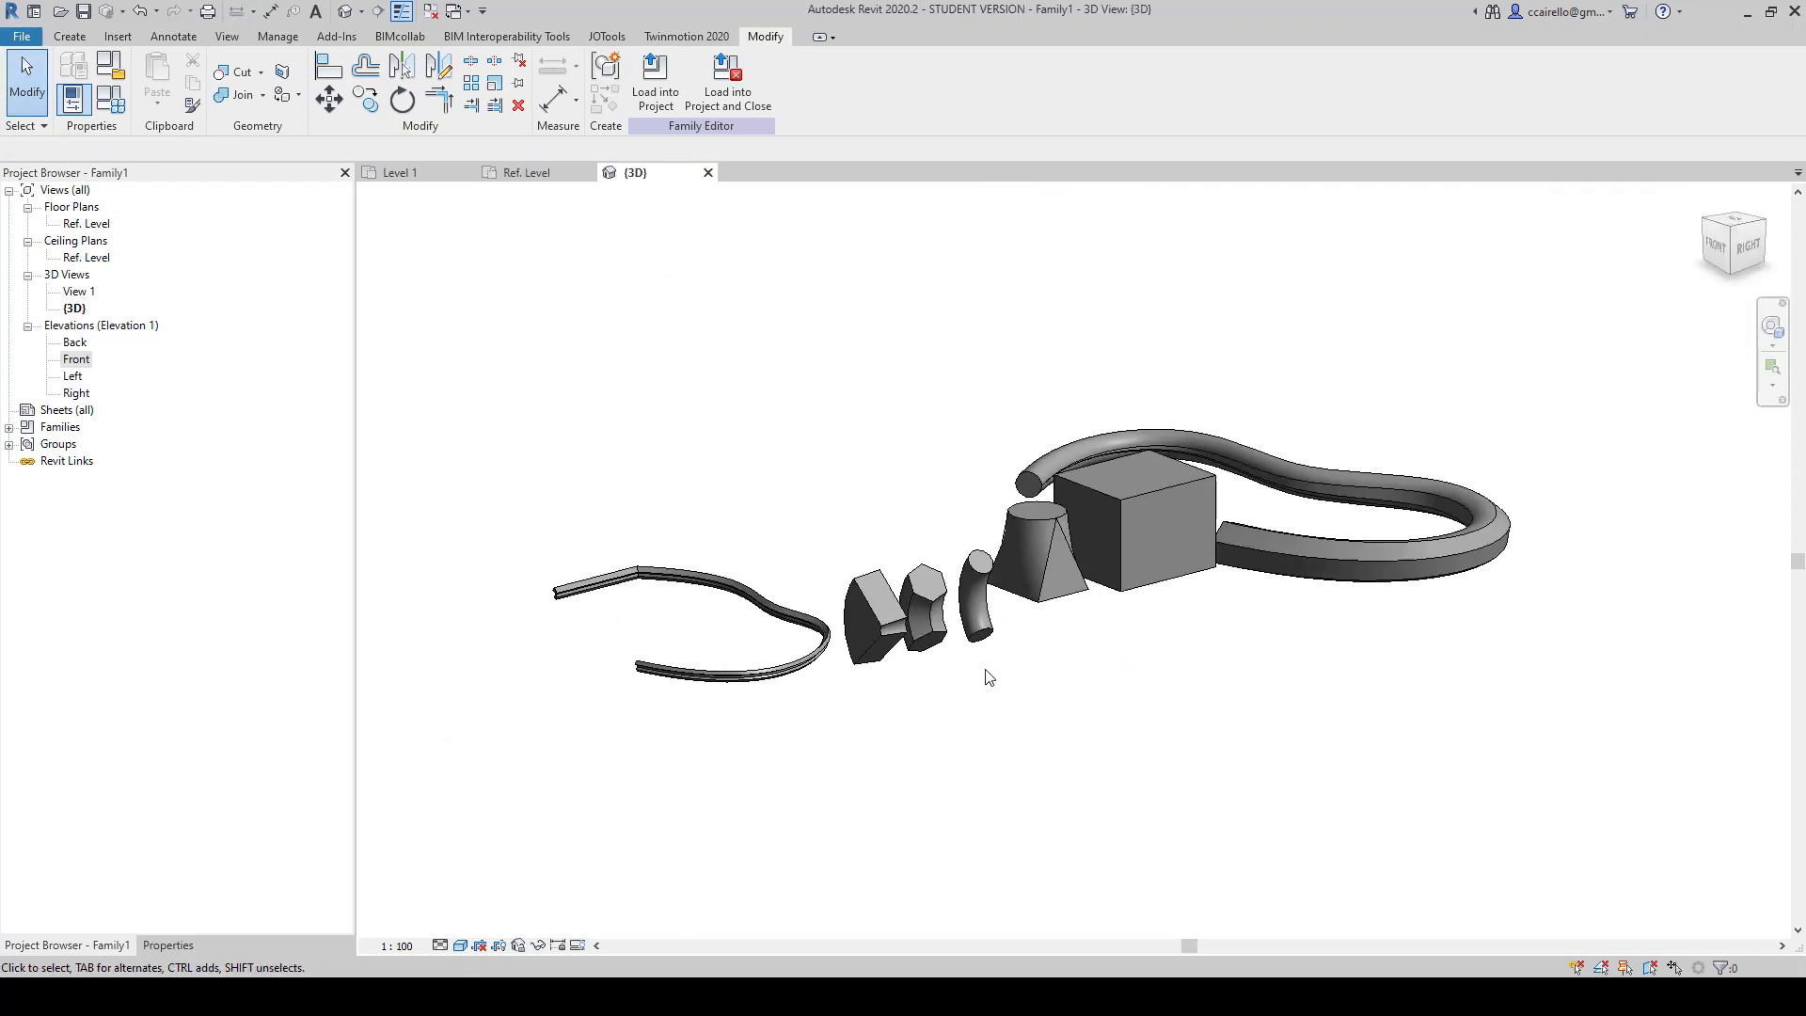
Step: Review the available void form types without starting one
{"action": "left_click", "coordinate": [77, 38]}
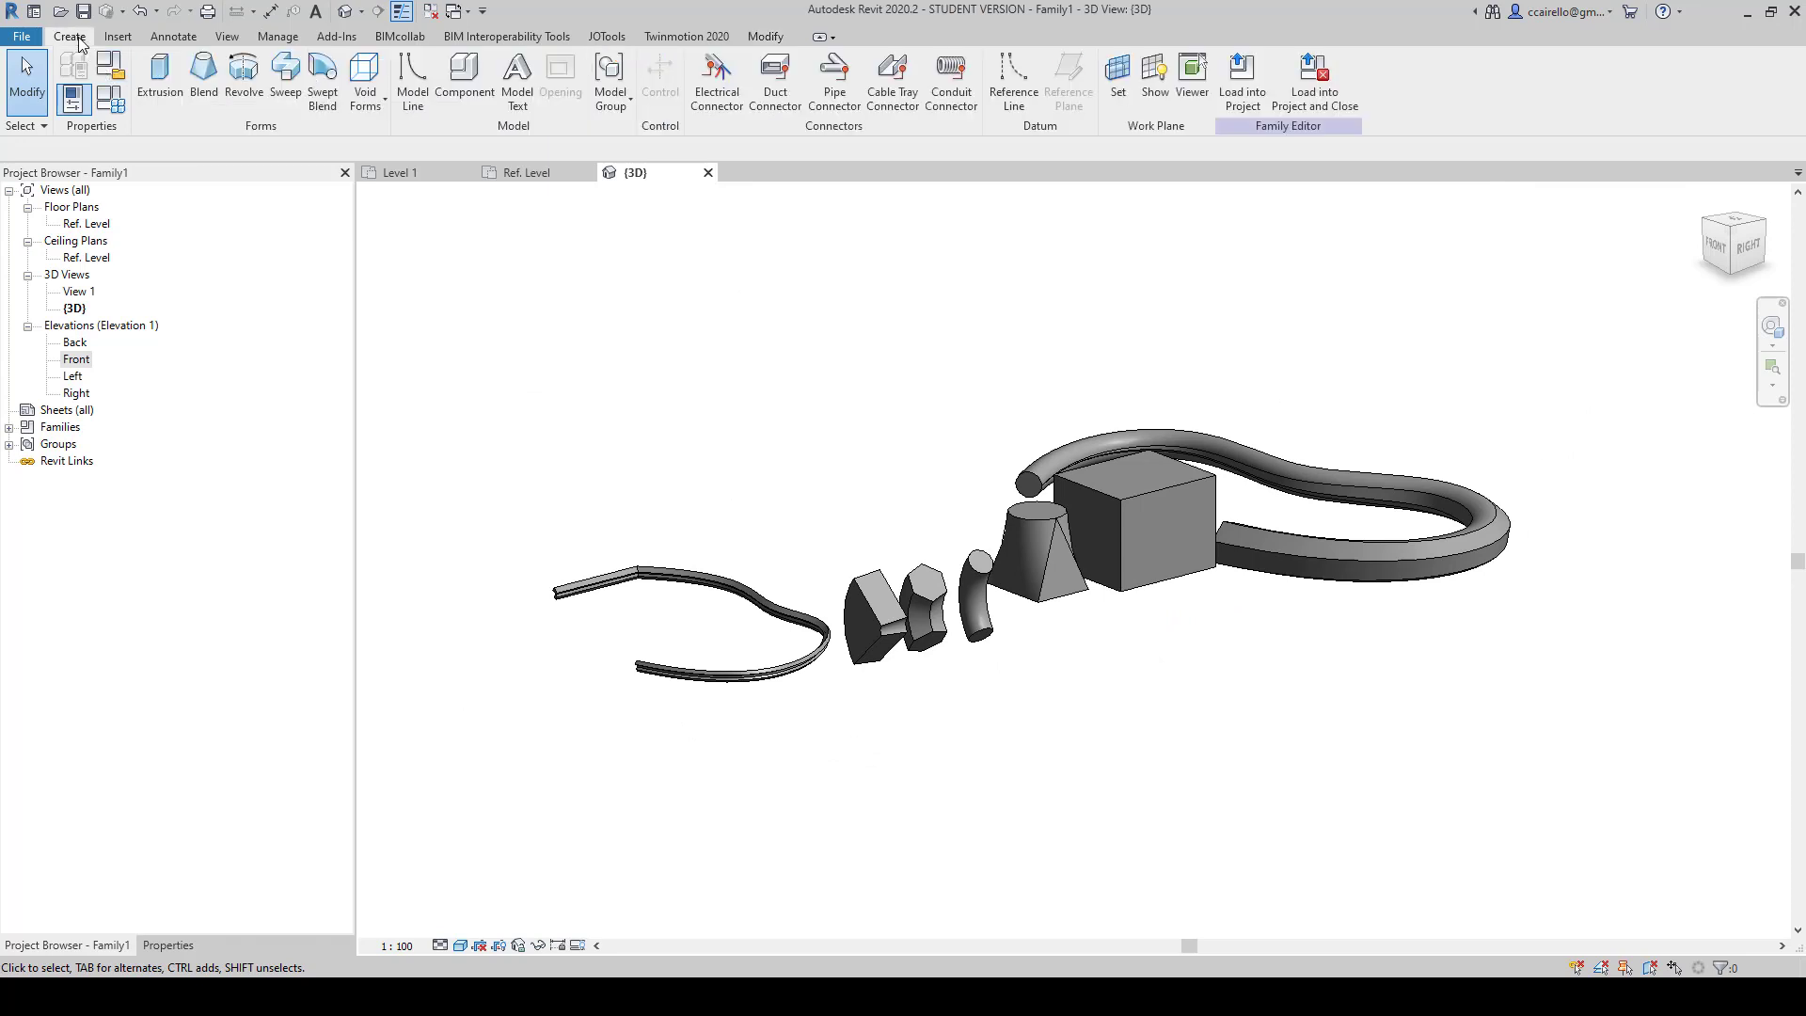
{"action": "left_click", "coordinate": [373, 94]}
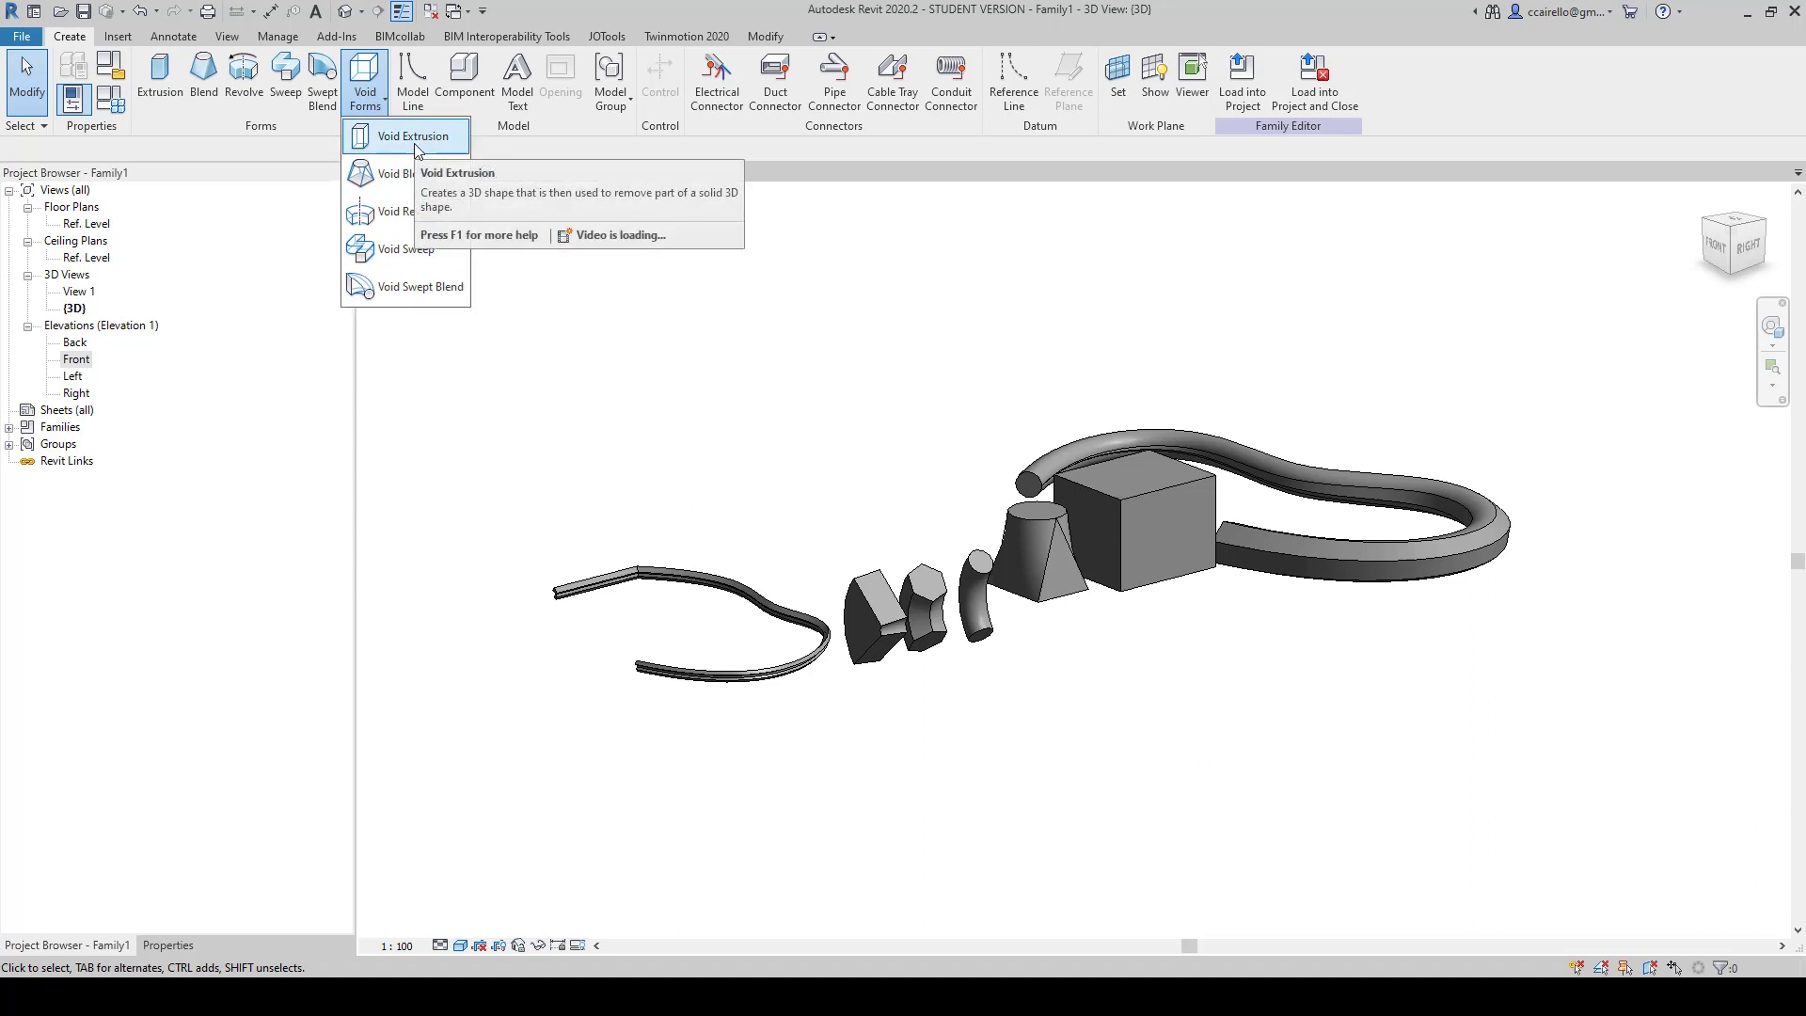
{"action": "left_click", "coordinate": [606, 386]}
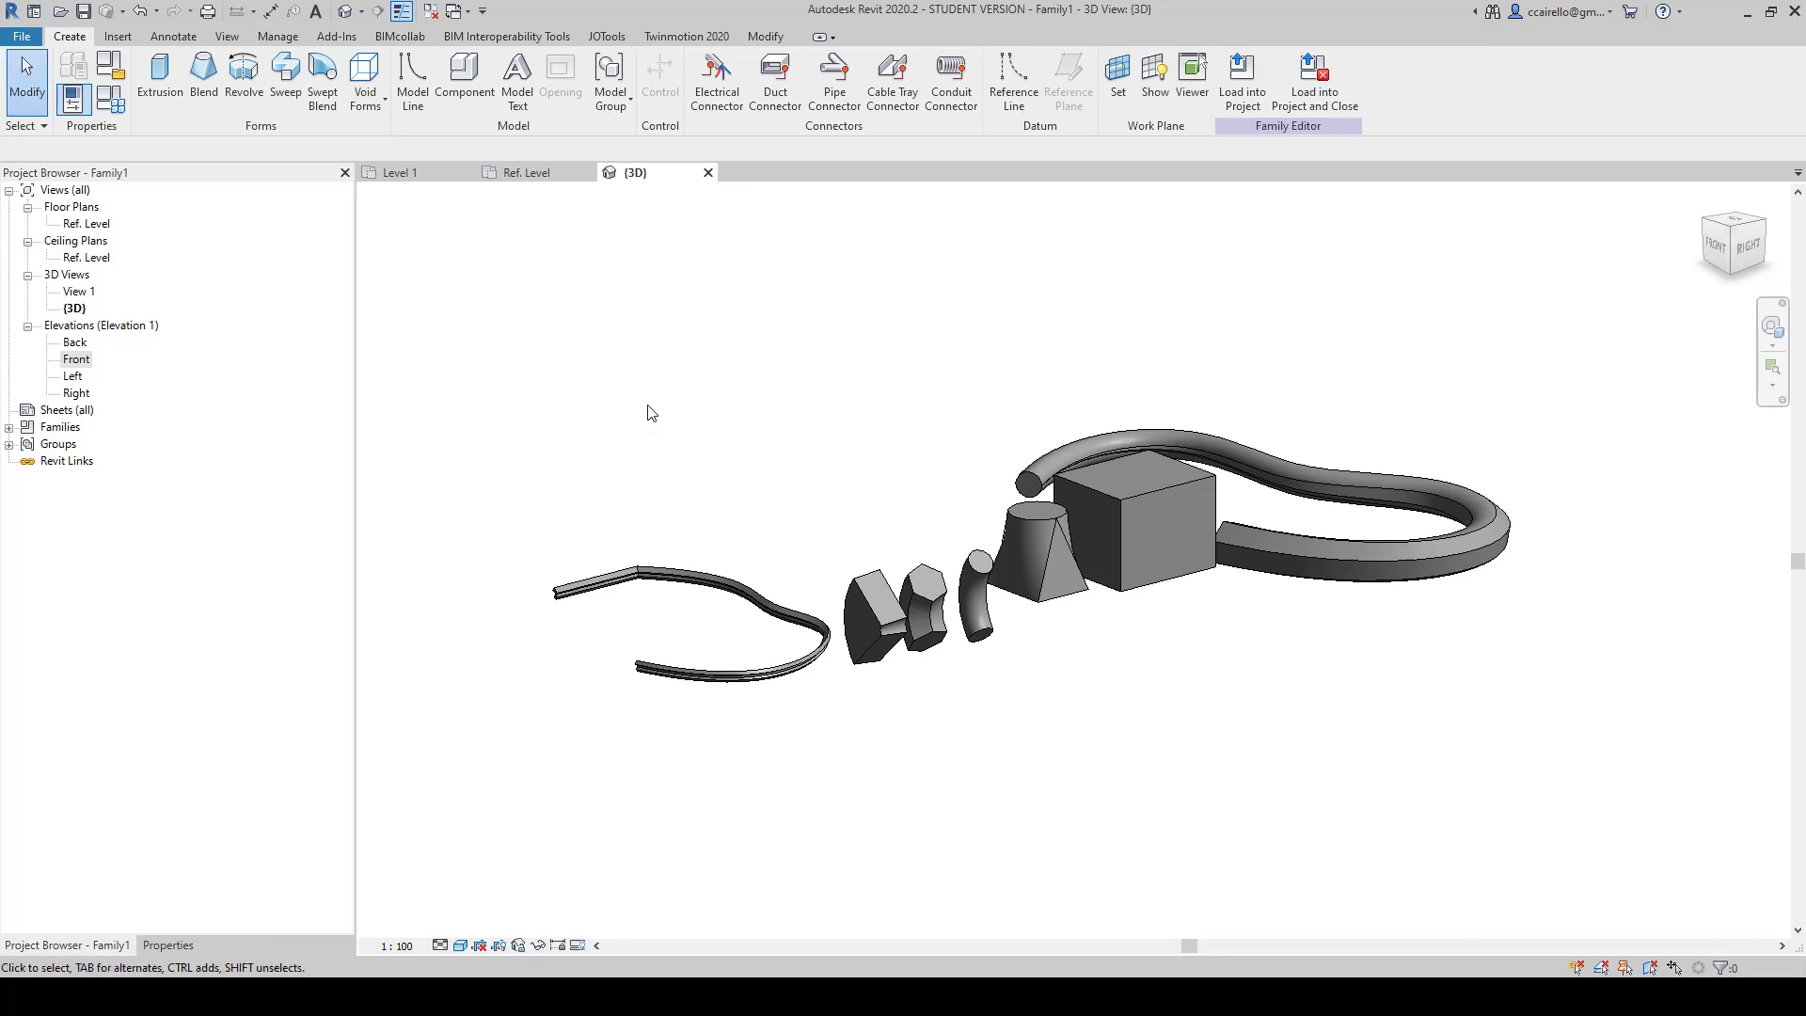
Step: Delete all the solid forms in the 3D view and open the Ref. Level floor plan
{"action": "scroll", "coordinate": [661, 475], "scroll_direction": "down", "scroll_amount": 2}
{"action": "left_click_drag", "start_coordinate": [468, 370], "coordinate": [1395, 760]}
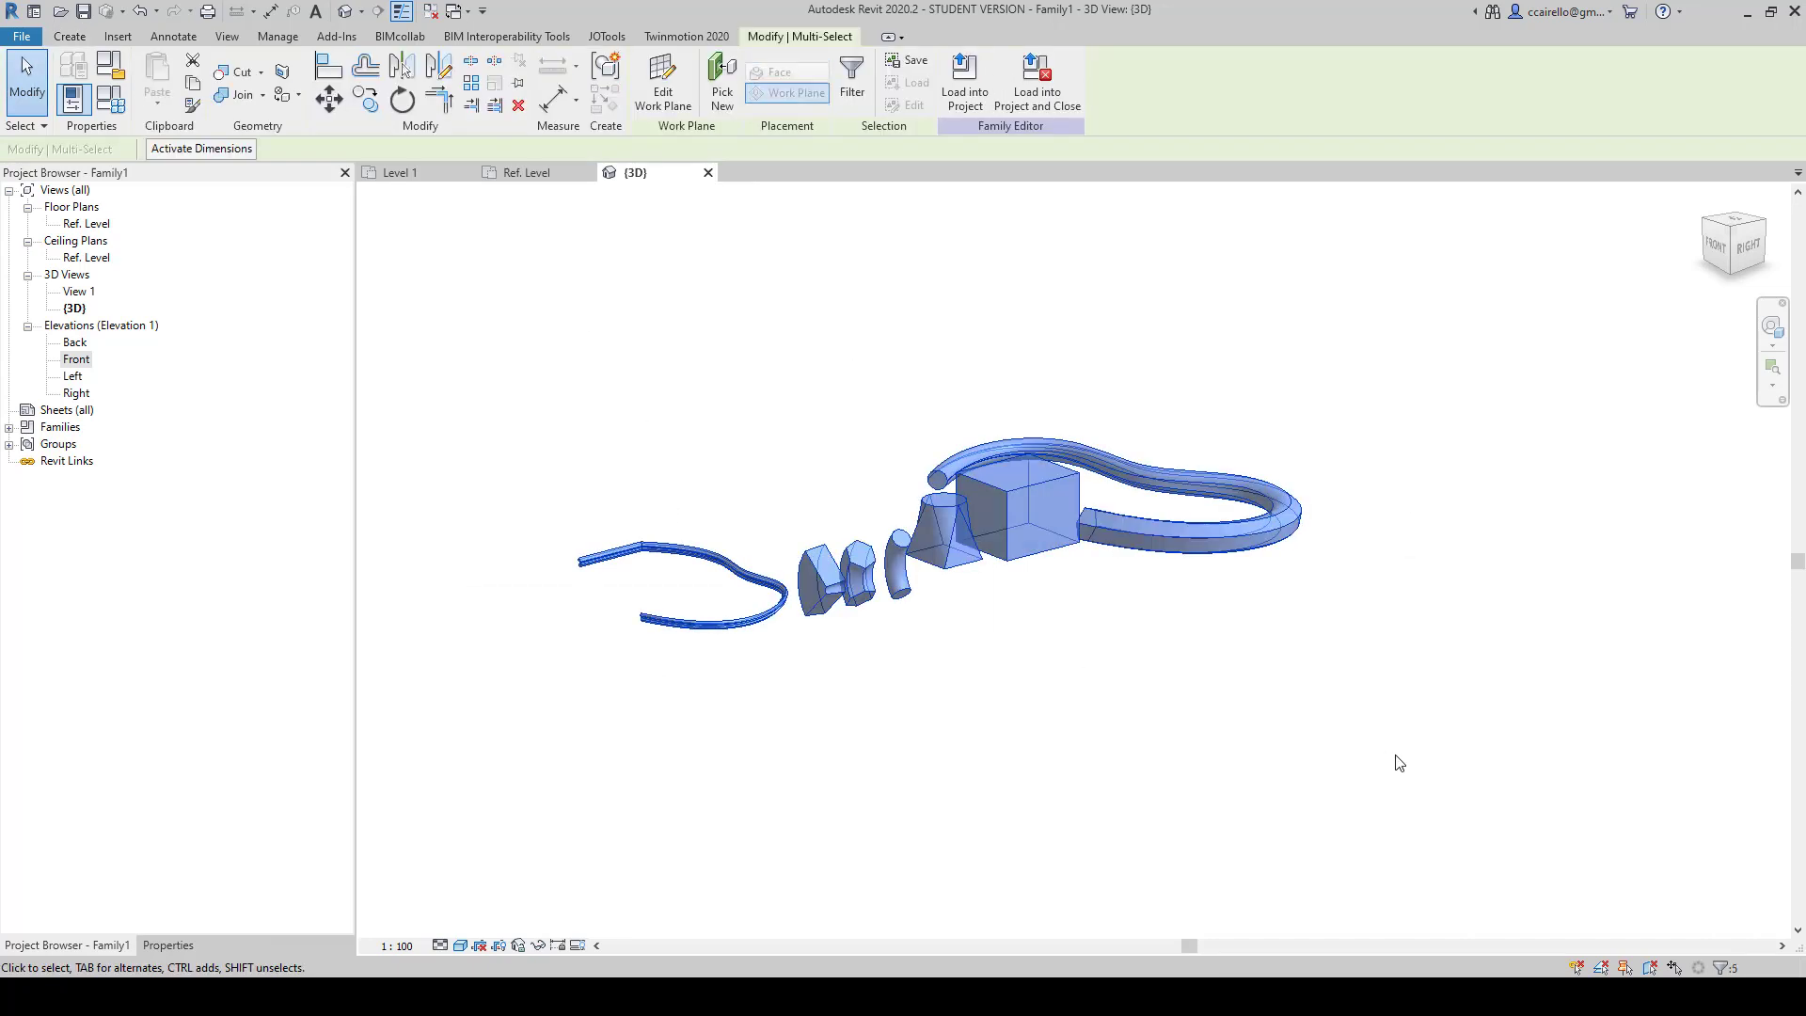
{"action": "key", "text": "Delete"}
{"action": "left_click", "coordinate": [525, 172]}
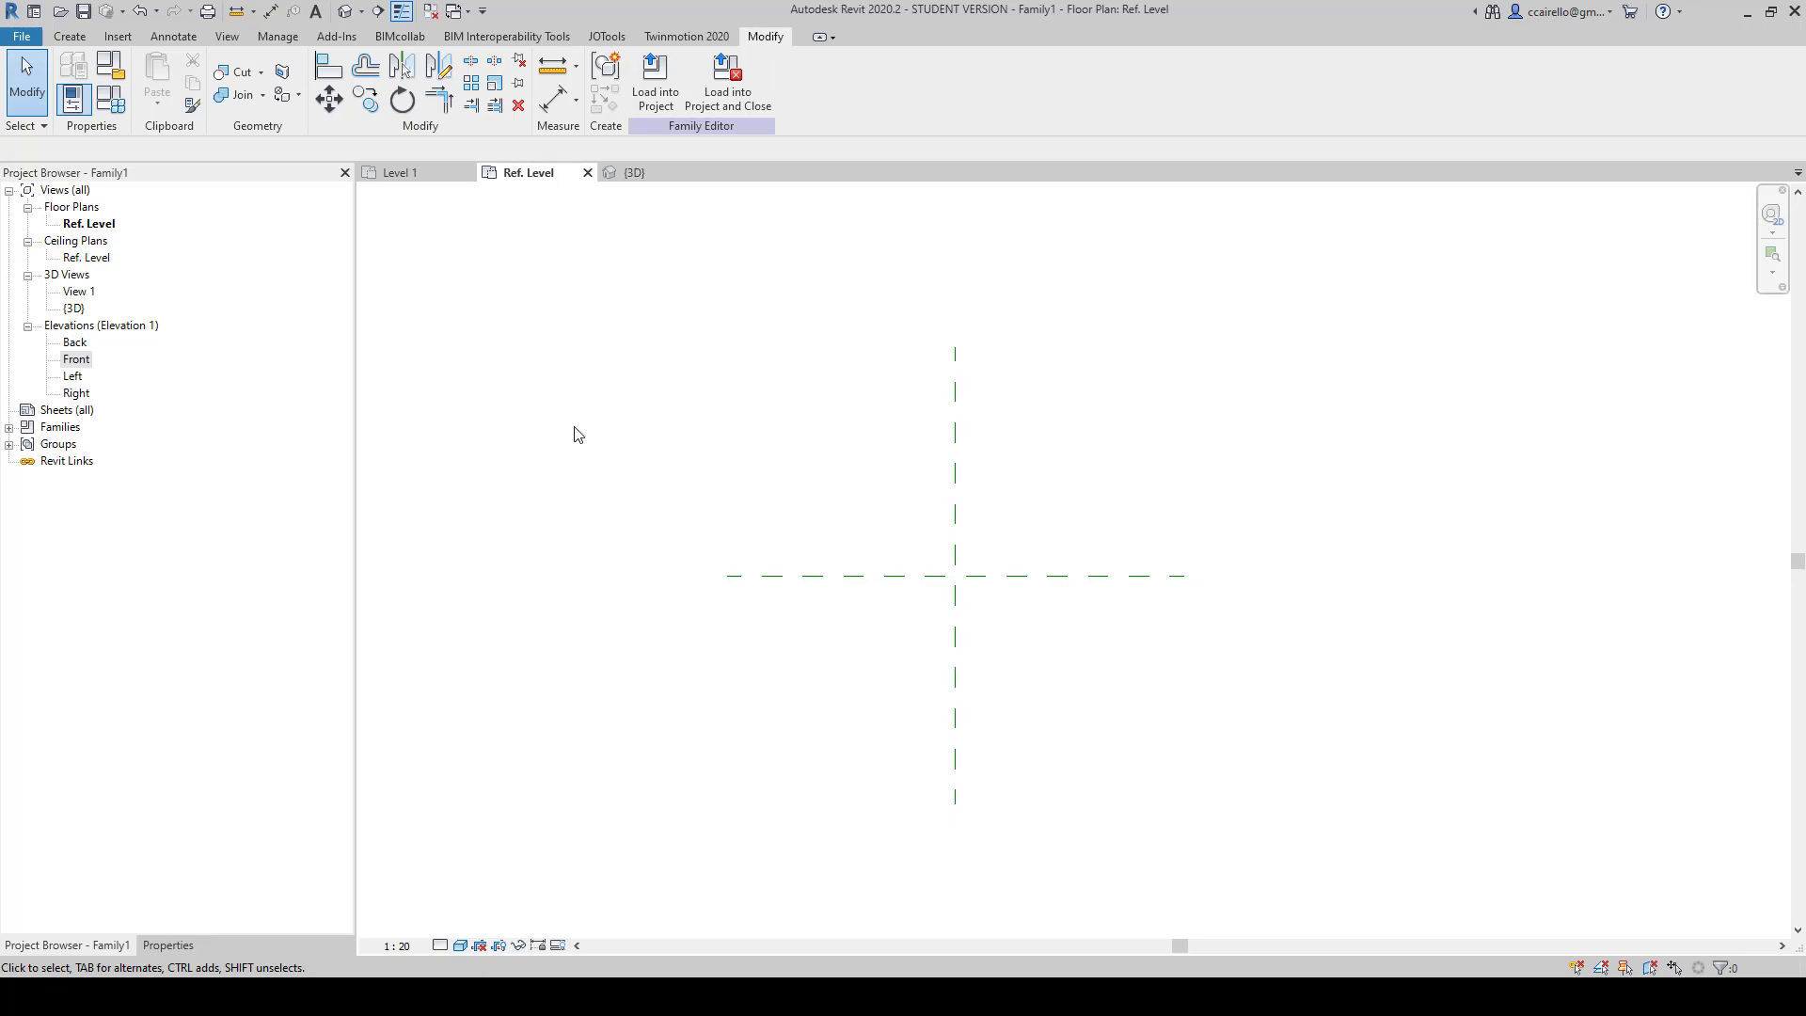
Step: Select a 647x591 area of the plan with the screenshot tool and draw a thick tabletop in perspective with red lines
{"action": "key", "text": "Print"}
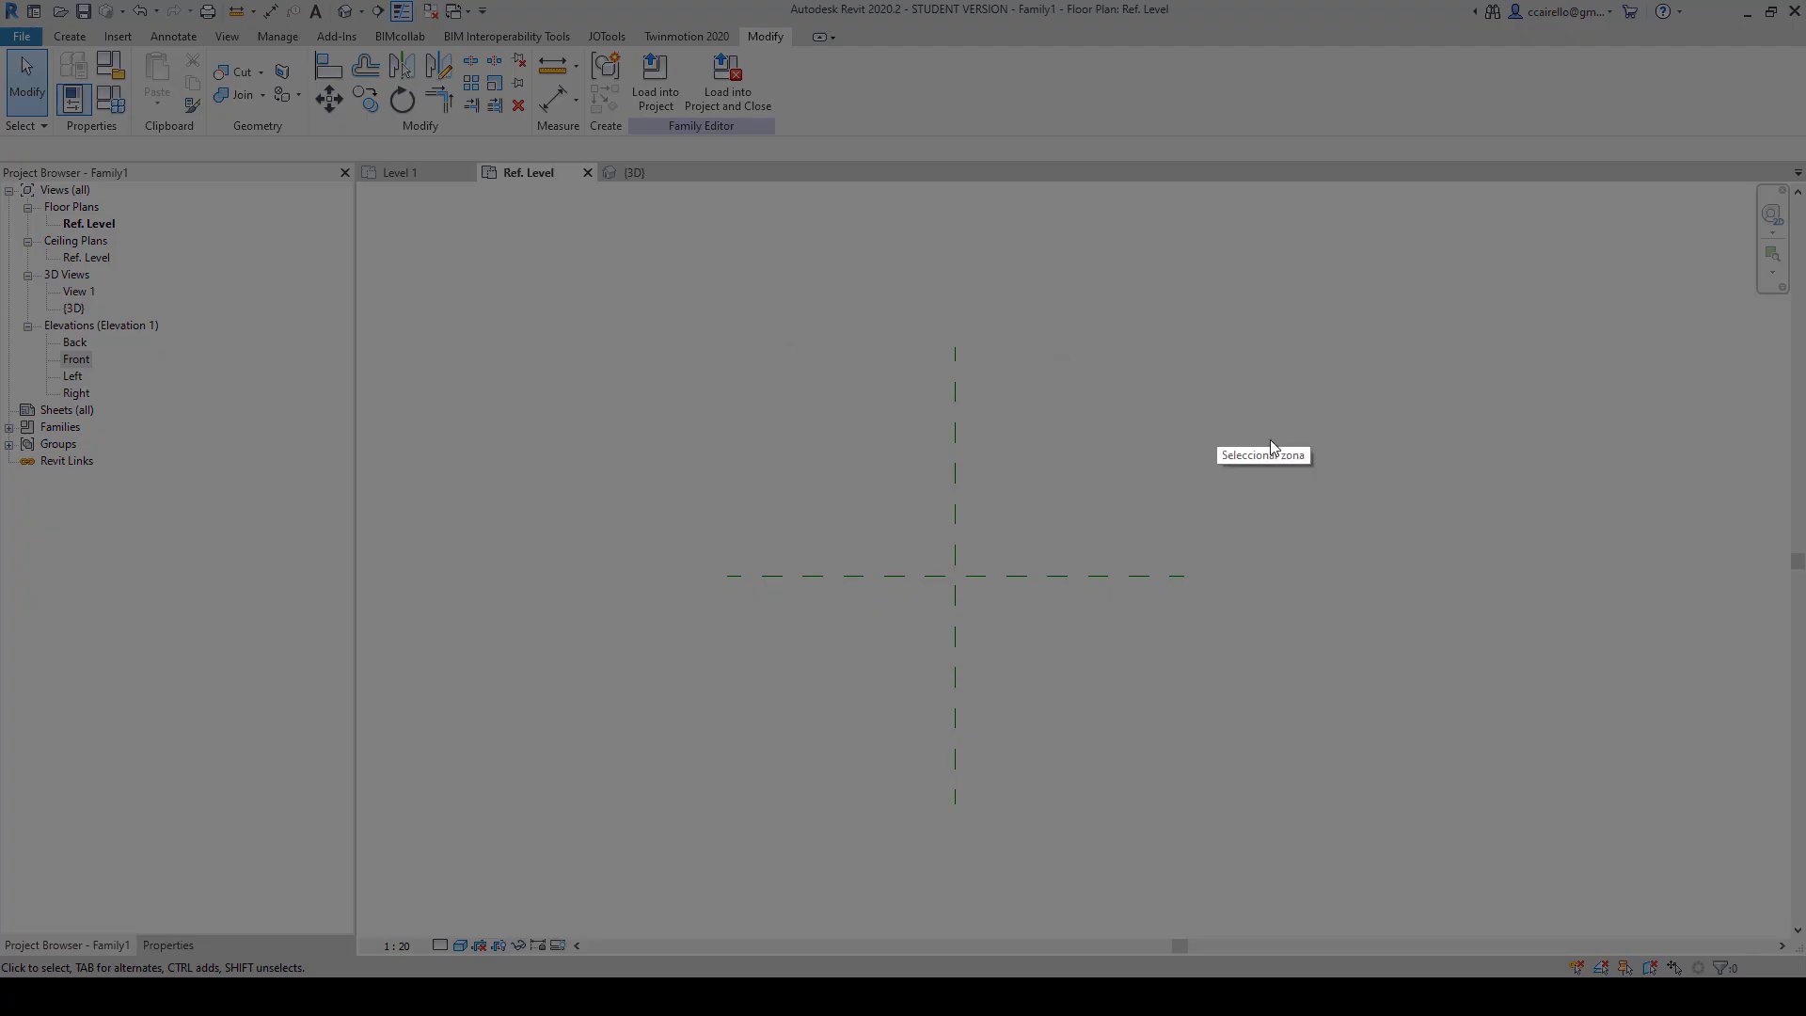
{"action": "left_click_drag", "start_coordinate": [1086, 230], "coordinate": [1710, 764]}
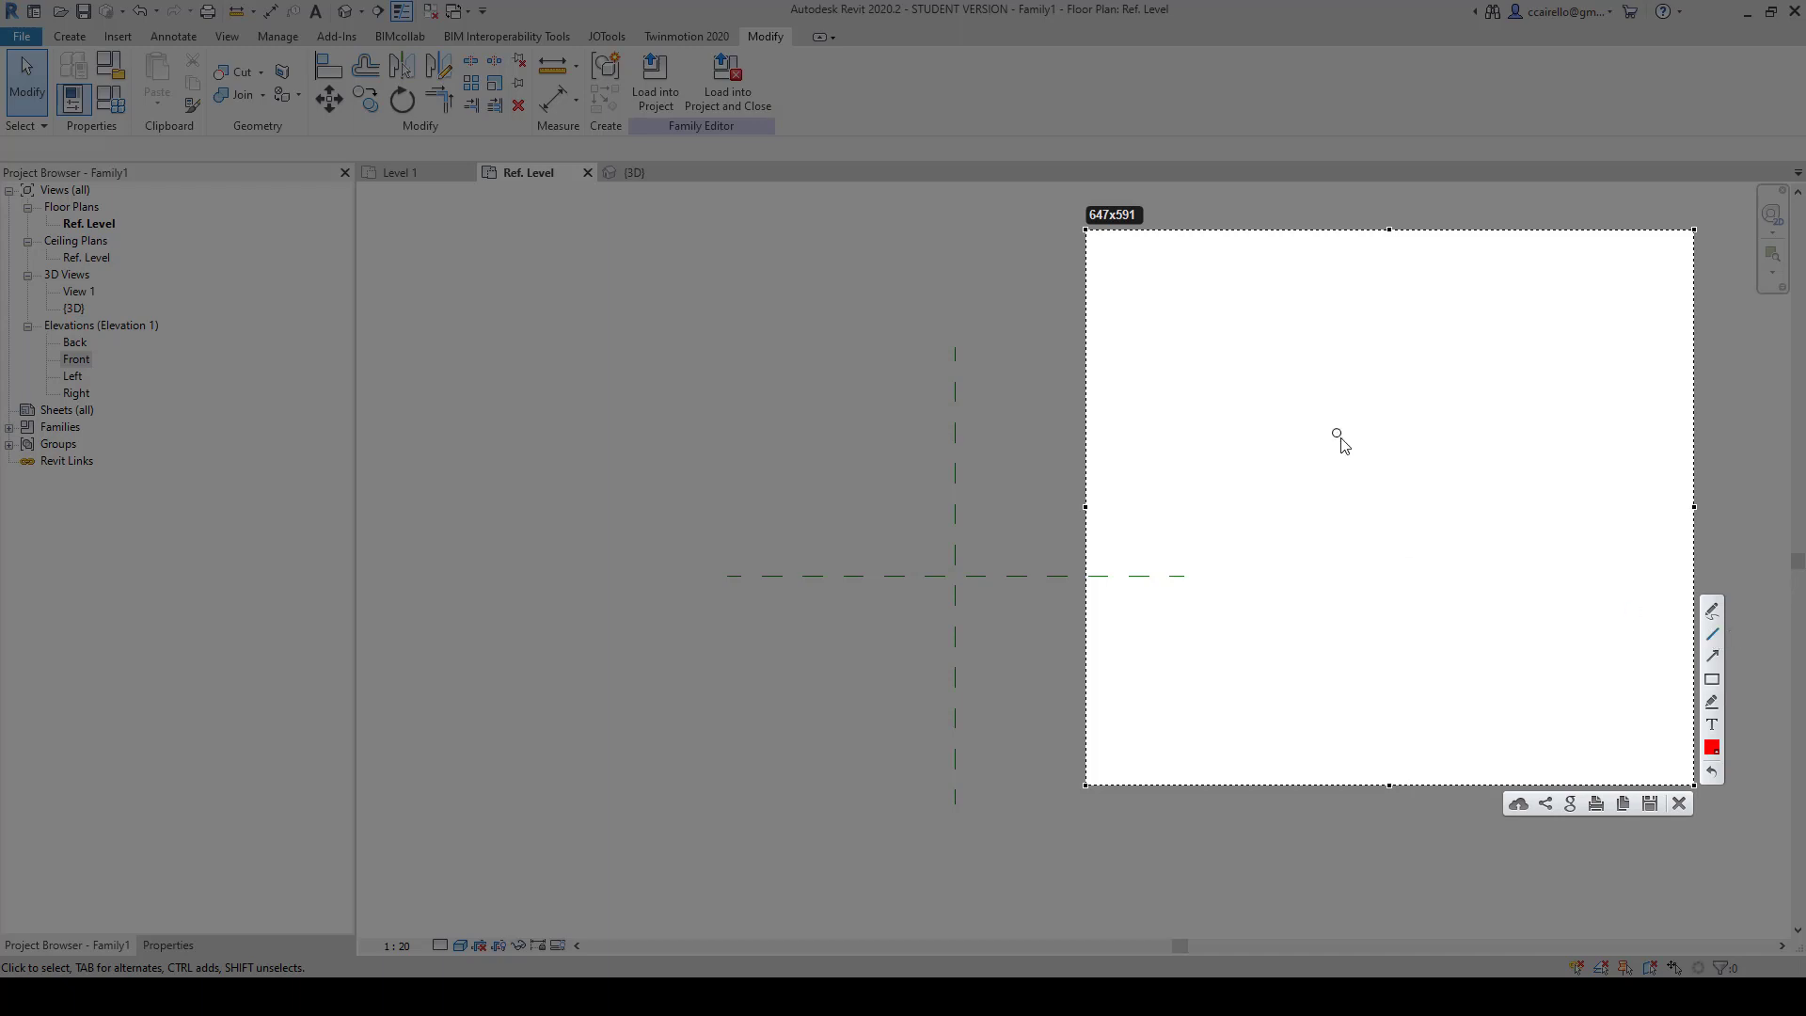
{"action": "mouse_move", "coordinate": [1202, 487]}
{"action": "left_mouse_down"}
{"action": "mouse_move", "coordinate": [1369, 369]}
{"action": "mouse_move", "coordinate": [1451, 406]}
{"action": "mouse_move", "coordinate": [1655, 445]}
{"action": "mouse_move", "coordinate": [1519, 581]}
{"action": "mouse_move", "coordinate": [1203, 489]}
{"action": "mouse_move", "coordinate": [1211, 516]}
{"action": "mouse_move", "coordinate": [1523, 594]}
{"action": "left_mouse_up"}
{"action": "mouse_move", "coordinate": [1524, 596]}
{"action": "left_mouse_down"}
{"action": "mouse_move", "coordinate": [1665, 468]}
{"action": "mouse_move", "coordinate": [1661, 450]}
{"action": "left_mouse_up"}
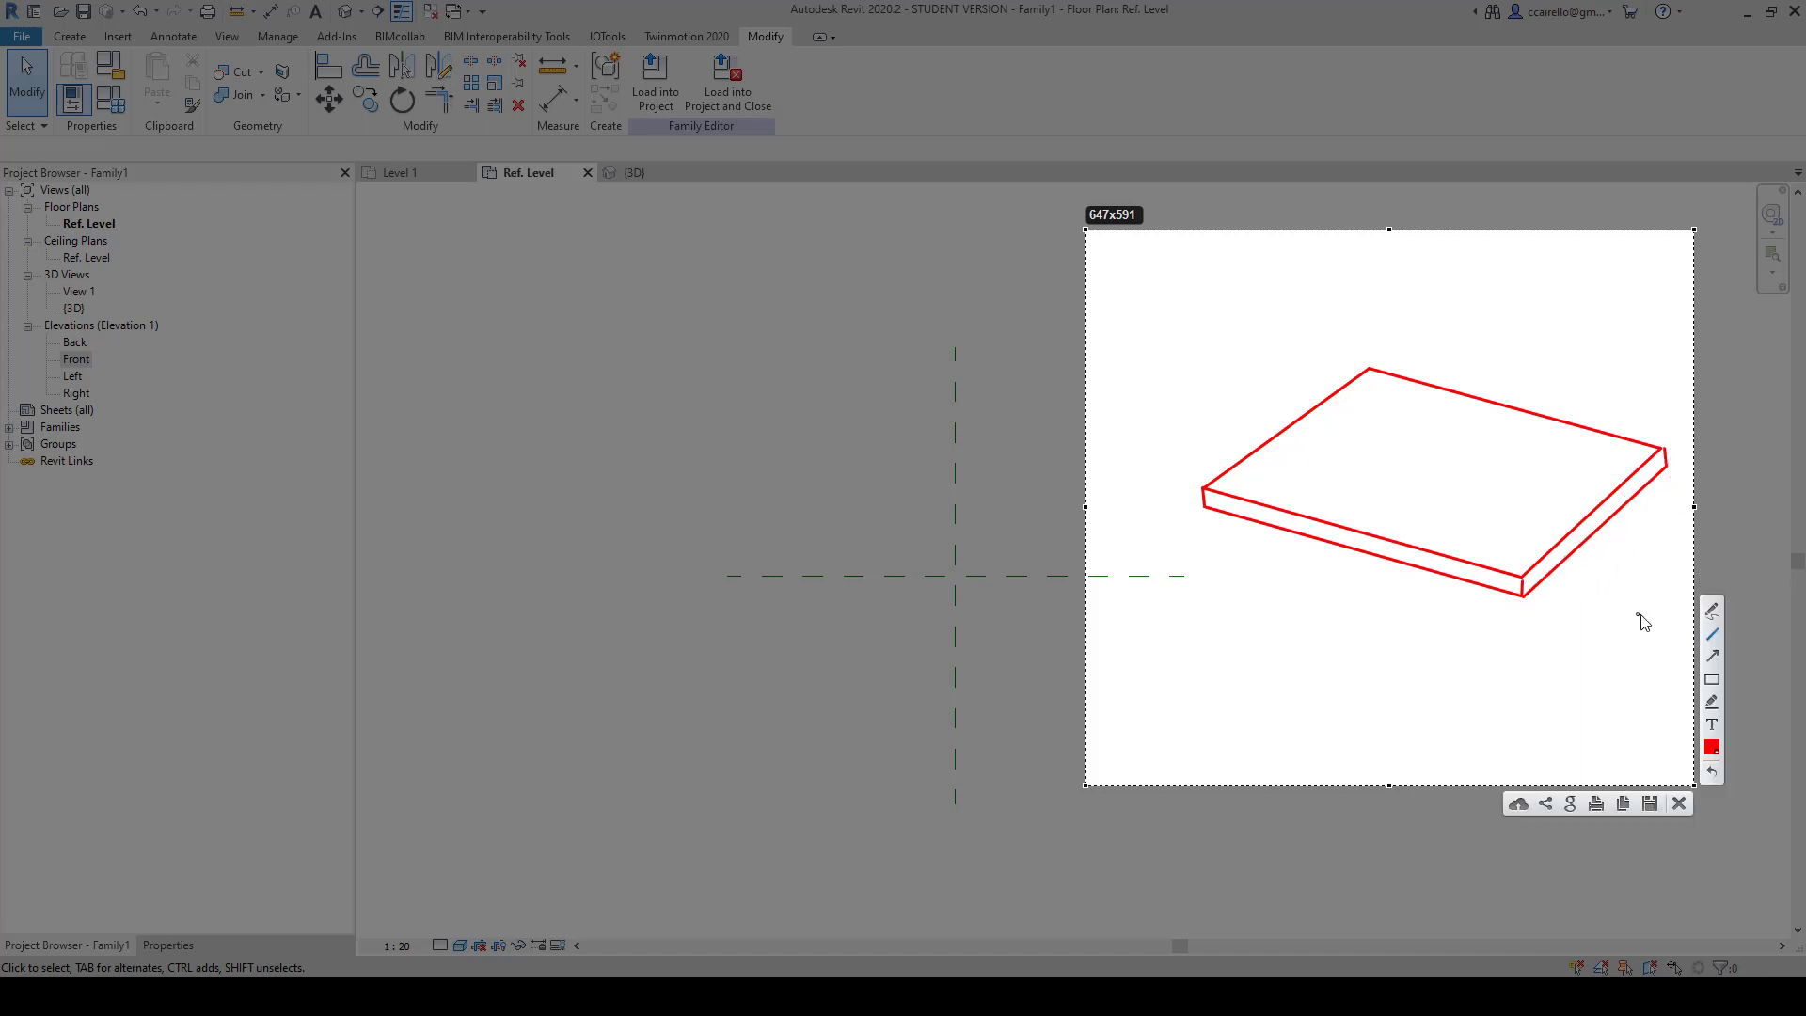
Step: Draw the table's two front legs beneath the near edge of the tabletop with red lines
{"action": "mouse_move", "coordinate": [1239, 524]}
{"action": "left_mouse_down"}
{"action": "mouse_move", "coordinate": [1253, 643]}
{"action": "mouse_move", "coordinate": [1254, 520]}
{"action": "left_mouse_up"}
{"action": "left_click_drag", "start_coordinate": [1259, 641], "coordinate": [1267, 525]}
{"action": "left_click_drag", "start_coordinate": [1459, 588], "coordinate": [1464, 700]}
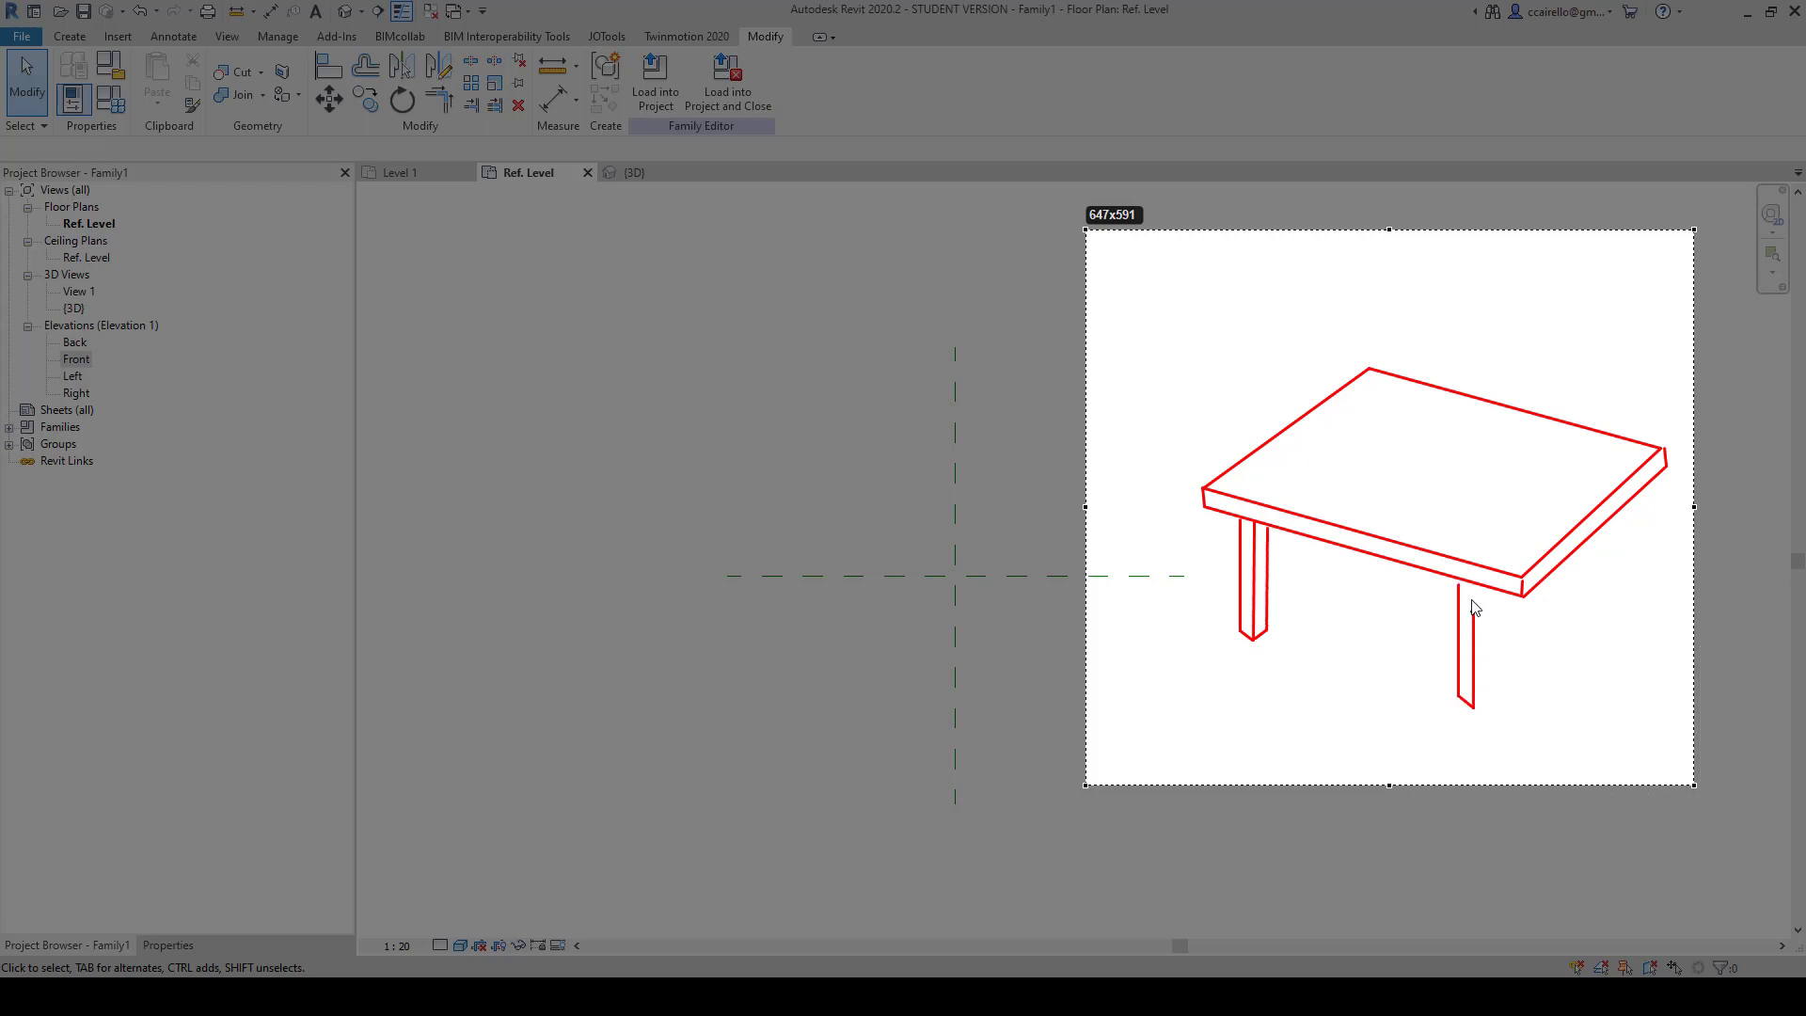
{"action": "left_click_drag", "start_coordinate": [1473, 606], "coordinate": [1473, 584]}
{"action": "mouse_move", "coordinate": [1473, 707]}
{"action": "left_mouse_down"}
{"action": "mouse_move", "coordinate": [1492, 697]}
{"action": "mouse_move", "coordinate": [1491, 587]}
{"action": "left_mouse_up"}
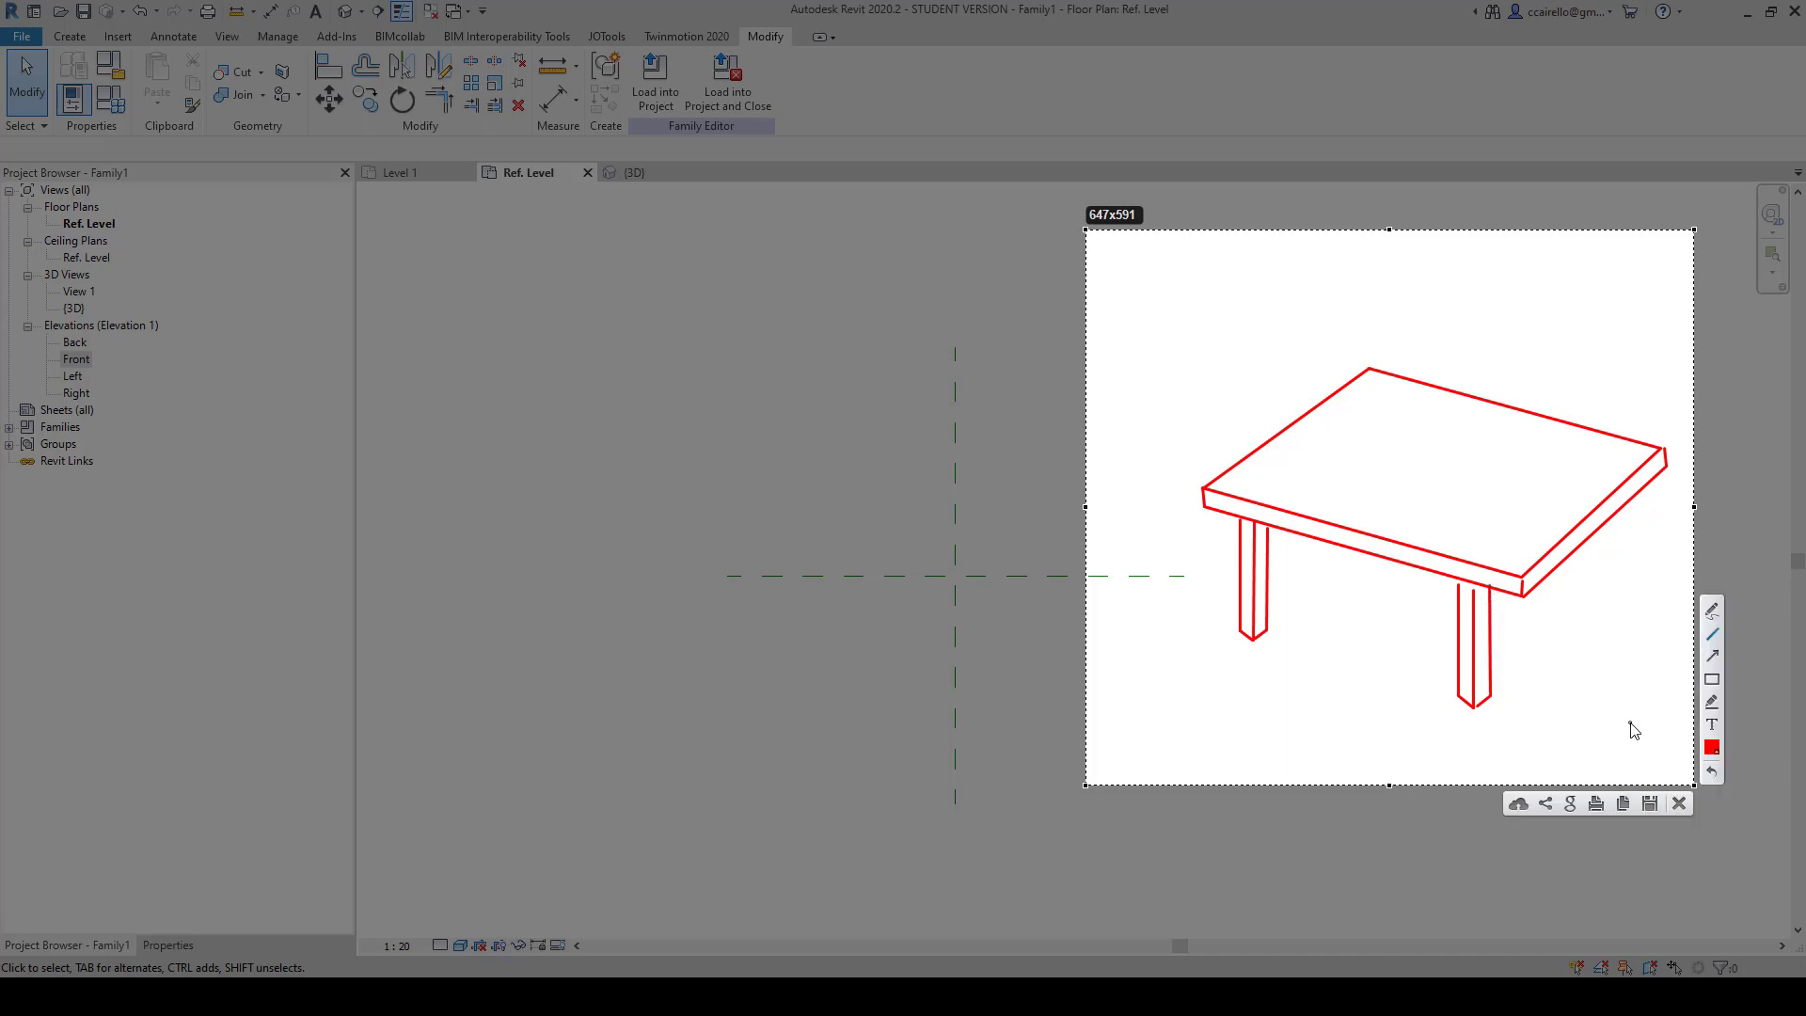
Step: Copy the table drawing to the clipboard and sketch a rectangular extrusion profile about 1280 mm deep around the reference plane intersection
{"action": "key", "text": "ctrl+c"}
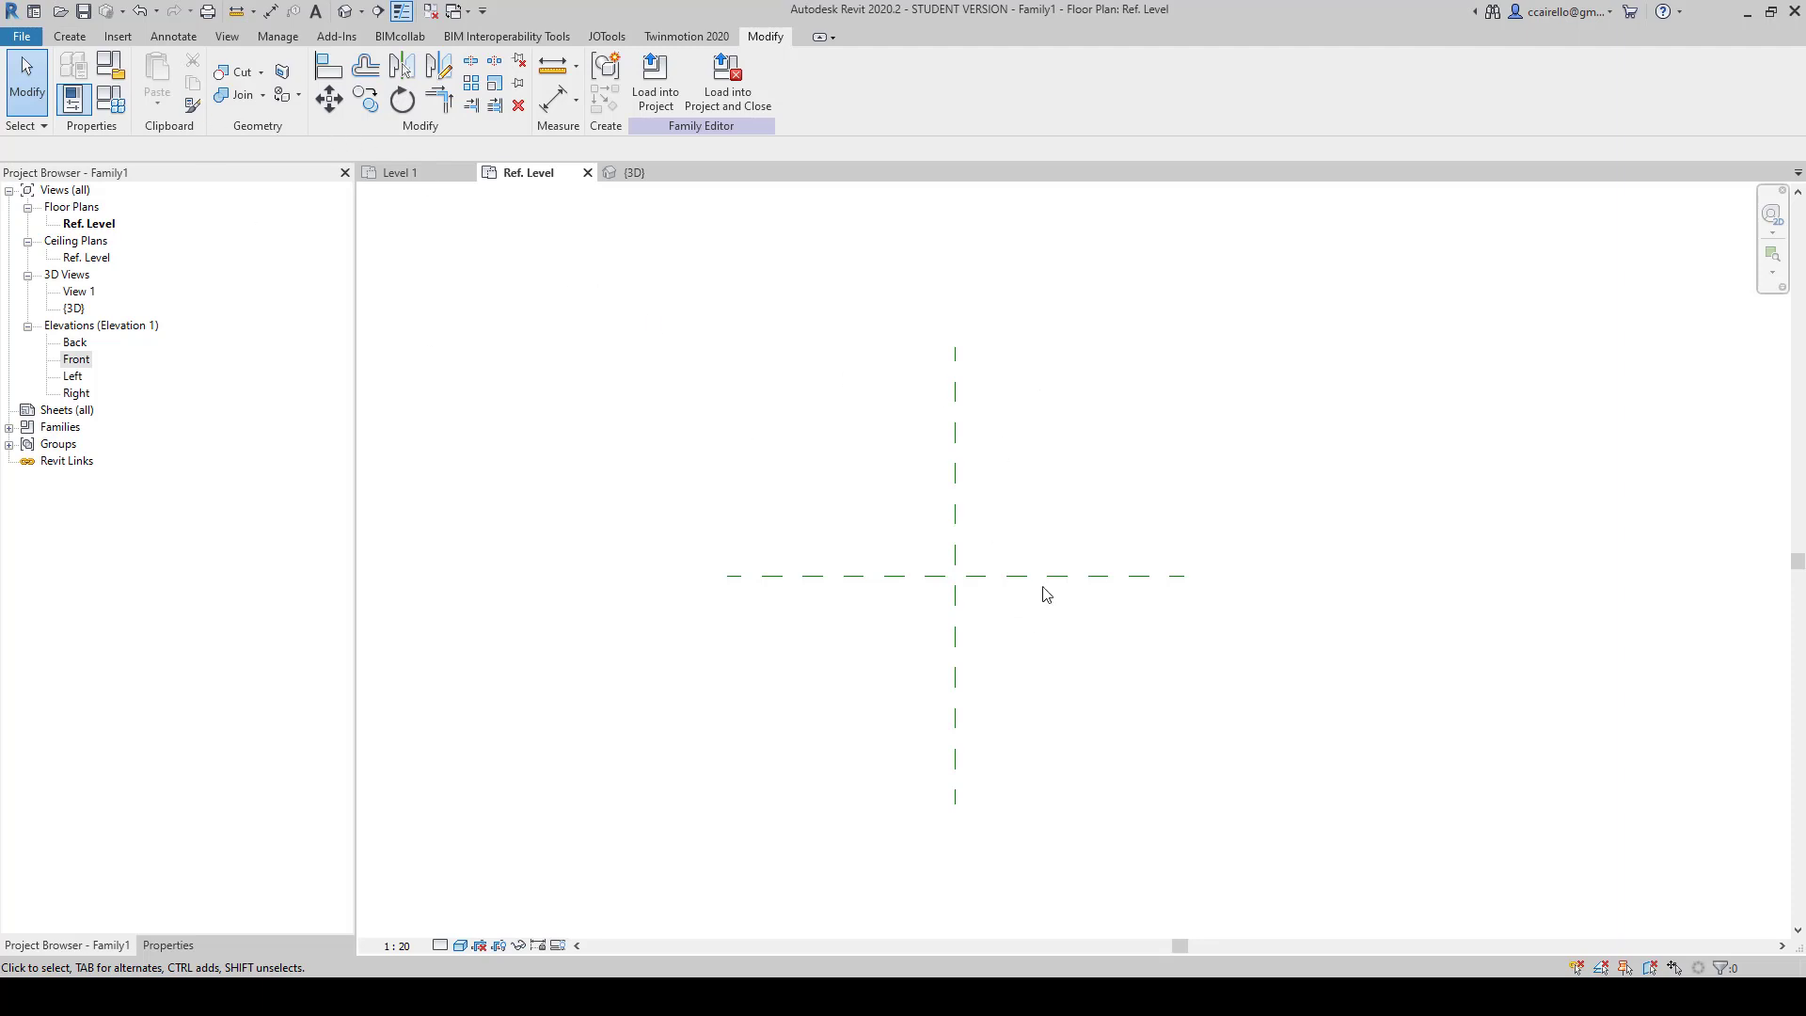
{"action": "left_click", "coordinate": [70, 36]}
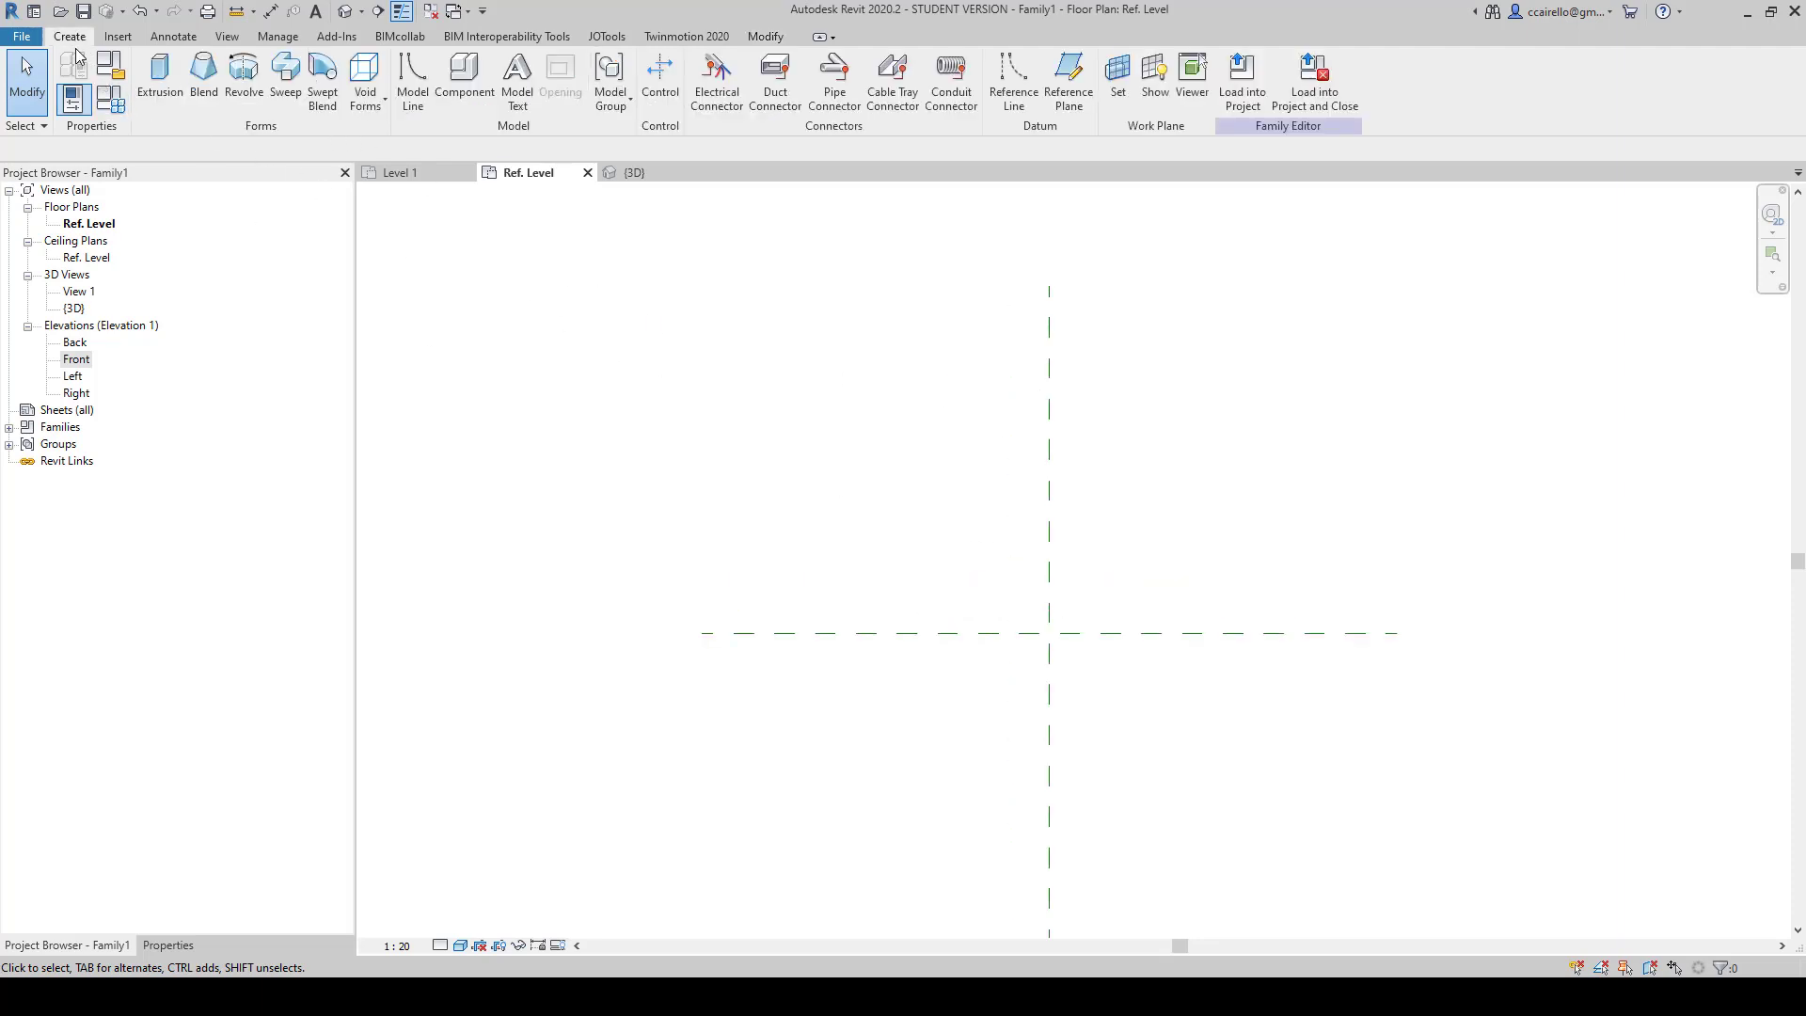
{"action": "left_click", "coordinate": [160, 75]}
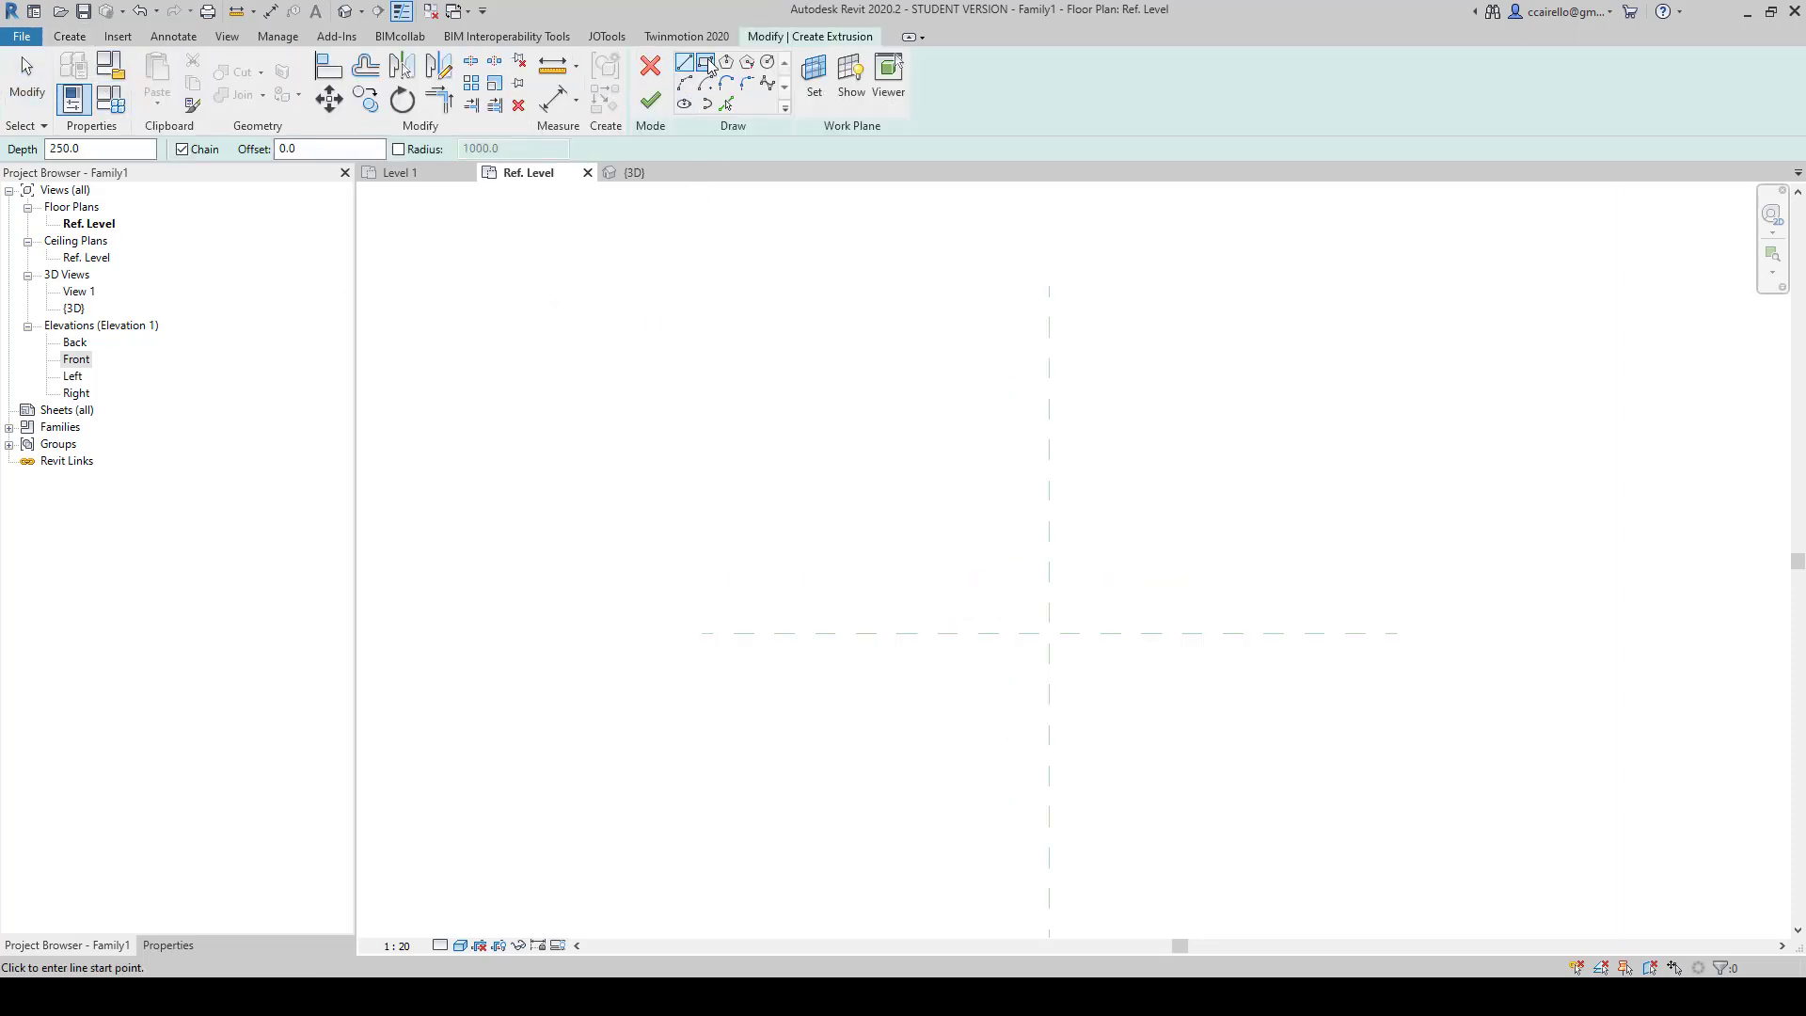
{"action": "left_click", "coordinate": [710, 66]}
{"action": "left_click", "coordinate": [912, 530]}
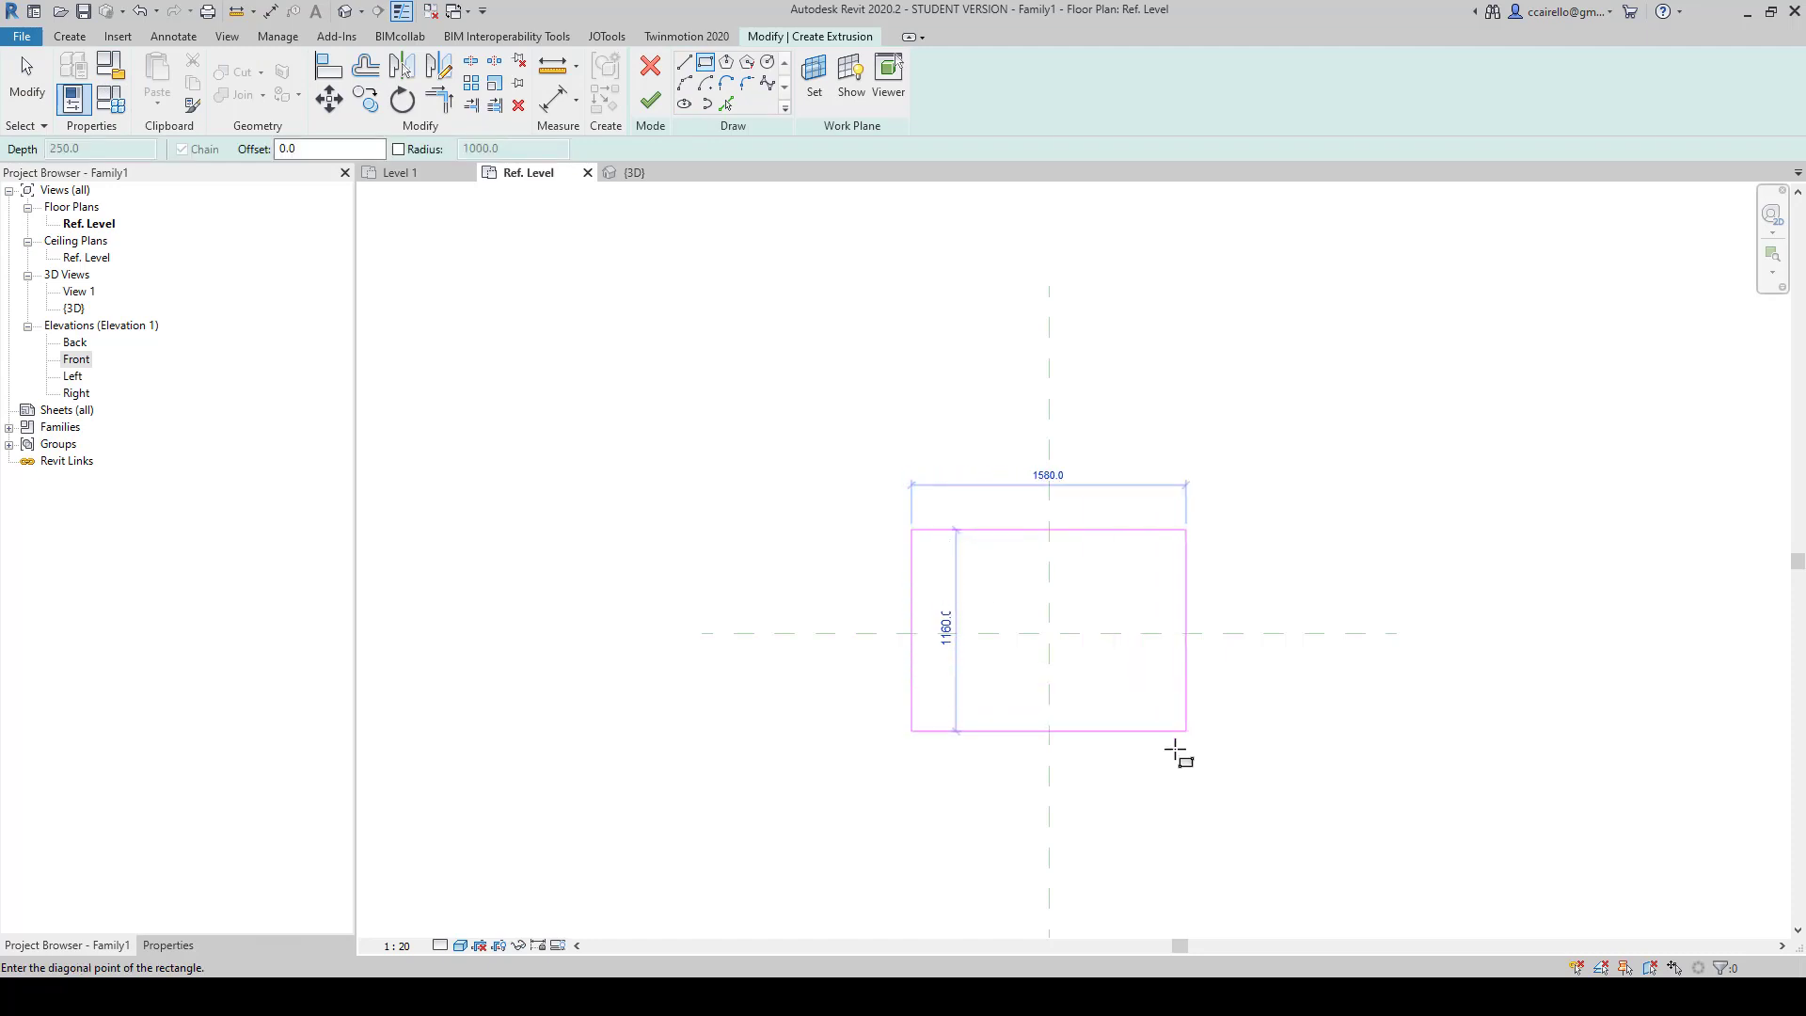
{"action": "left_click", "coordinate": [1186, 750]}
{"action": "key", "text": "Escape"}
{"action": "key", "text": "Escape"}
{"action": "scroll", "coordinate": [1321, 724], "scroll_direction": "down", "scroll_amount": 2}
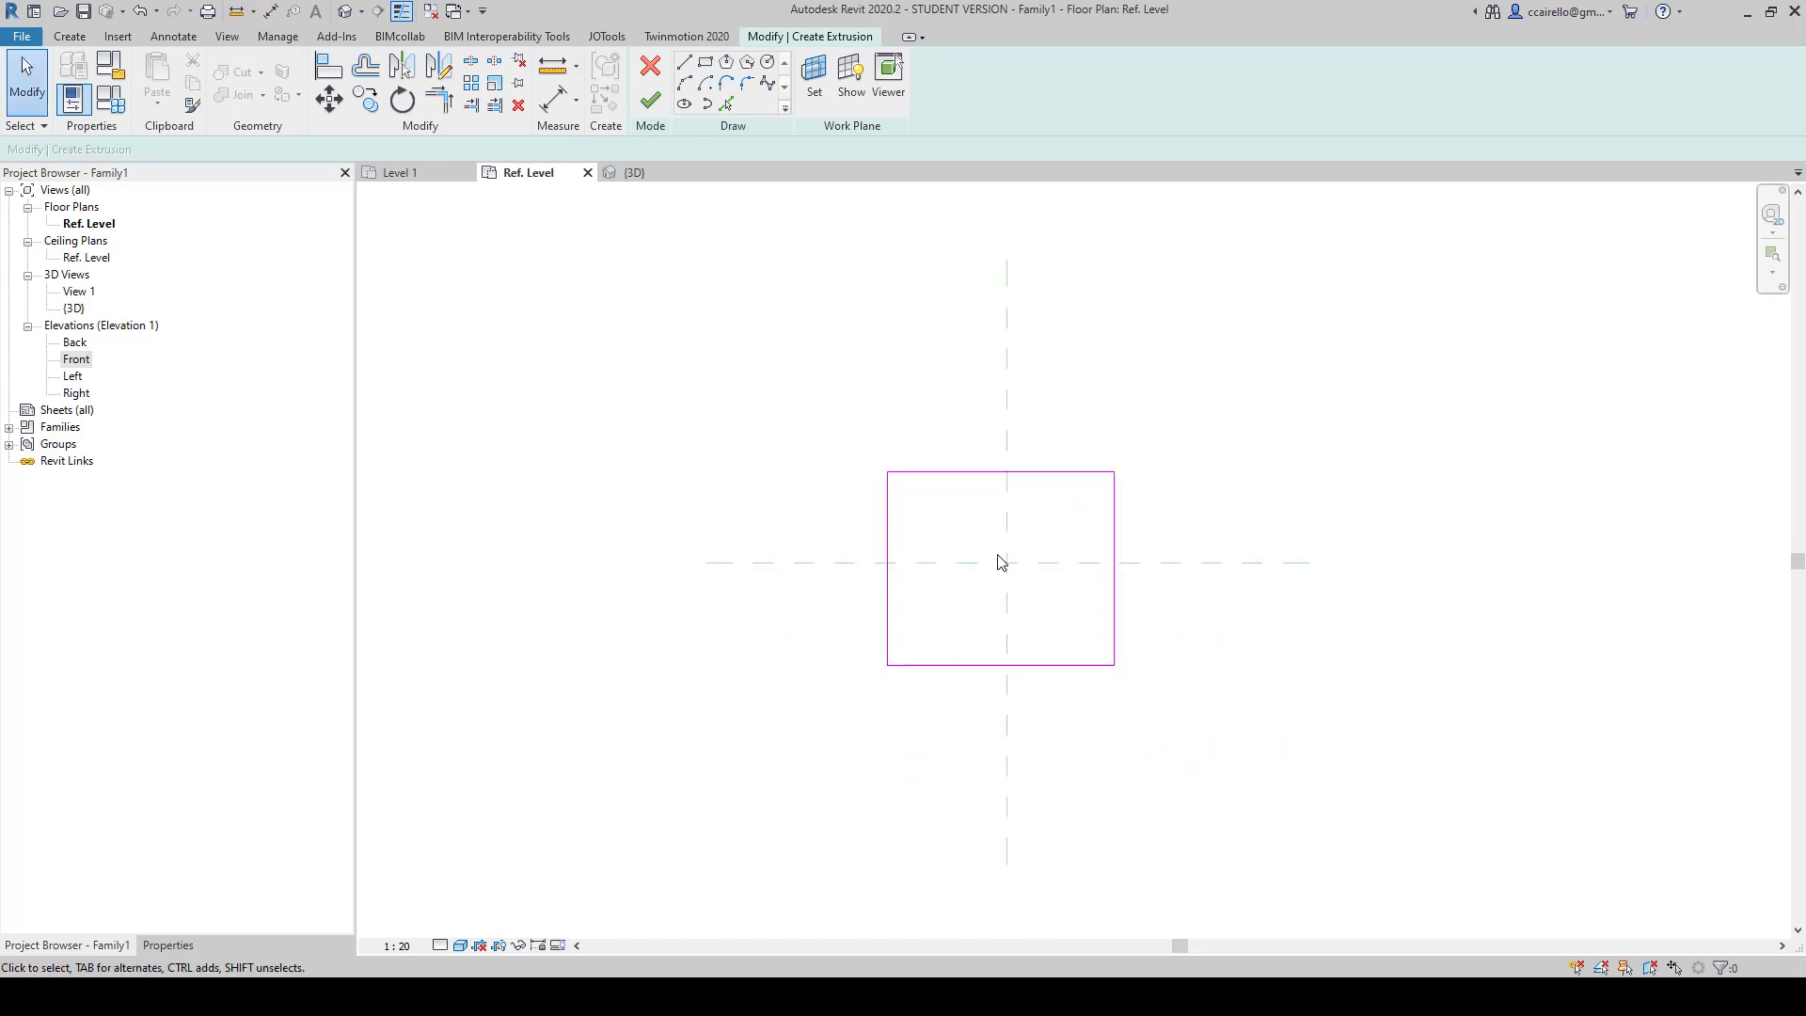
Step: Shrink the rectangular profile by moving its lower, upper and left edges inward, making it about 740 mm deep
{"action": "left_click", "coordinate": [1113, 553]}
{"action": "left_click_drag", "start_coordinate": [1035, 665], "coordinate": [1036, 628]}
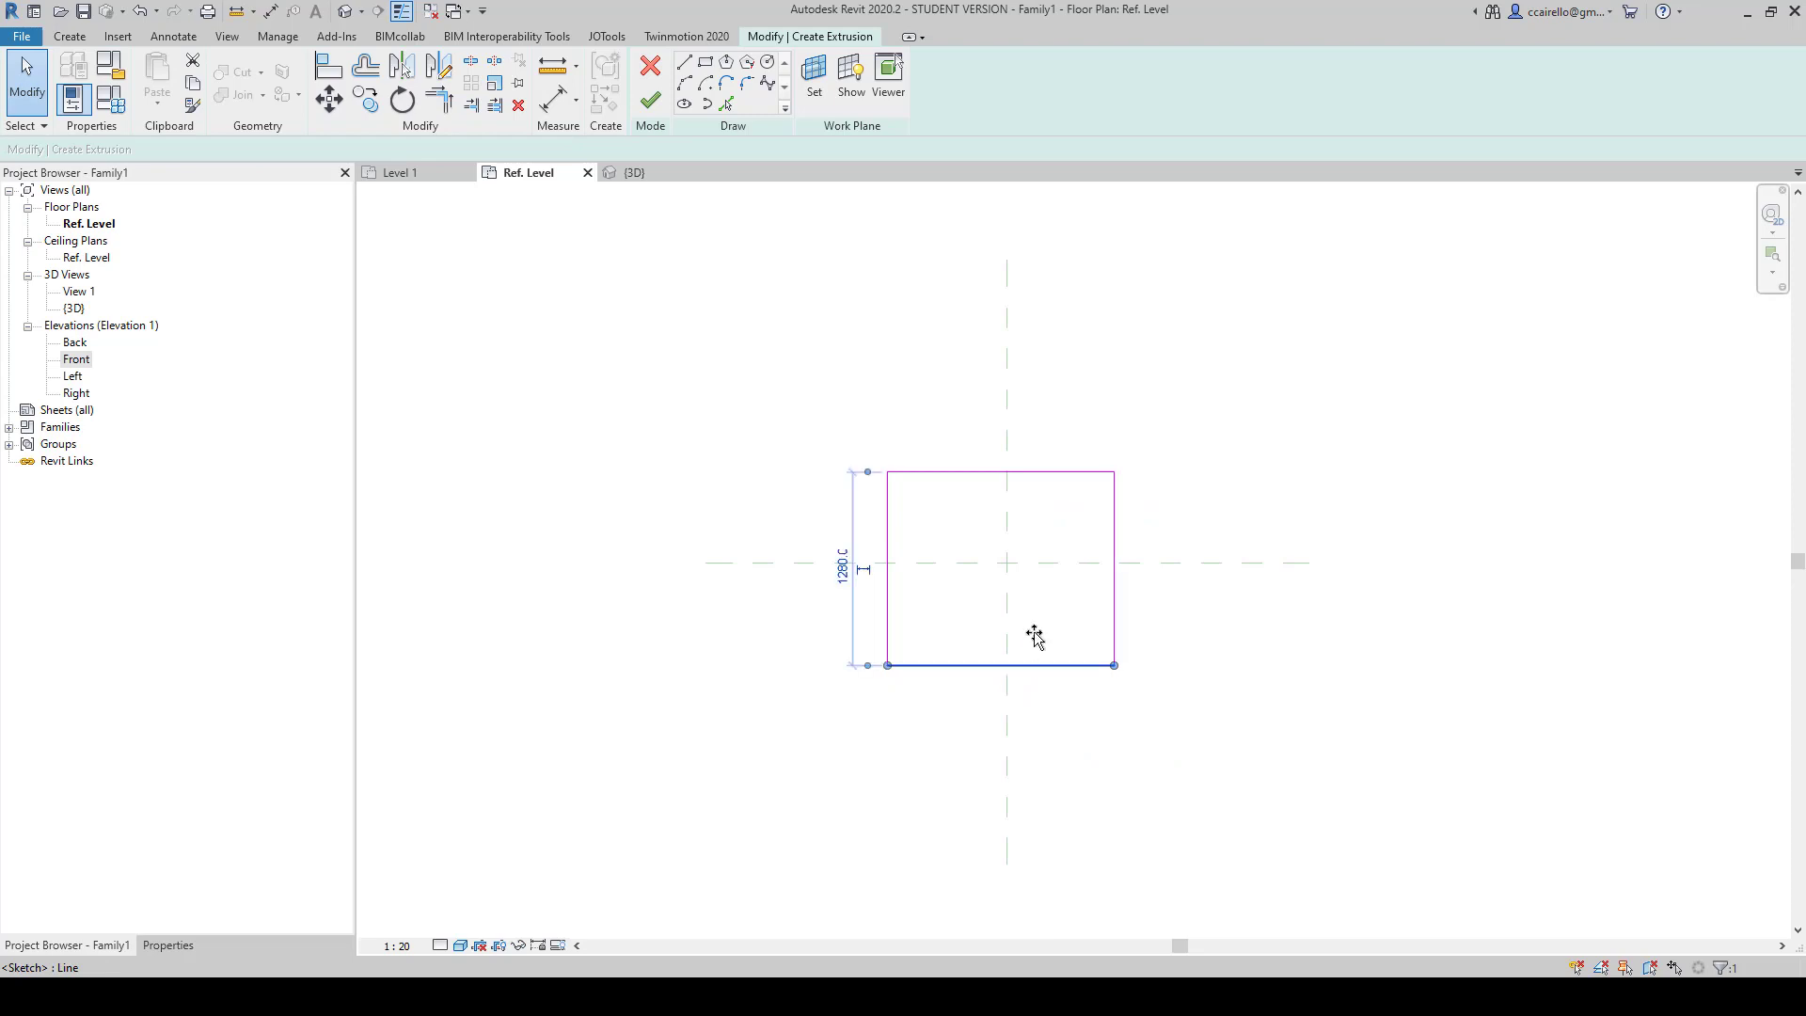
{"action": "left_click_drag", "start_coordinate": [1055, 472], "coordinate": [1052, 512]}
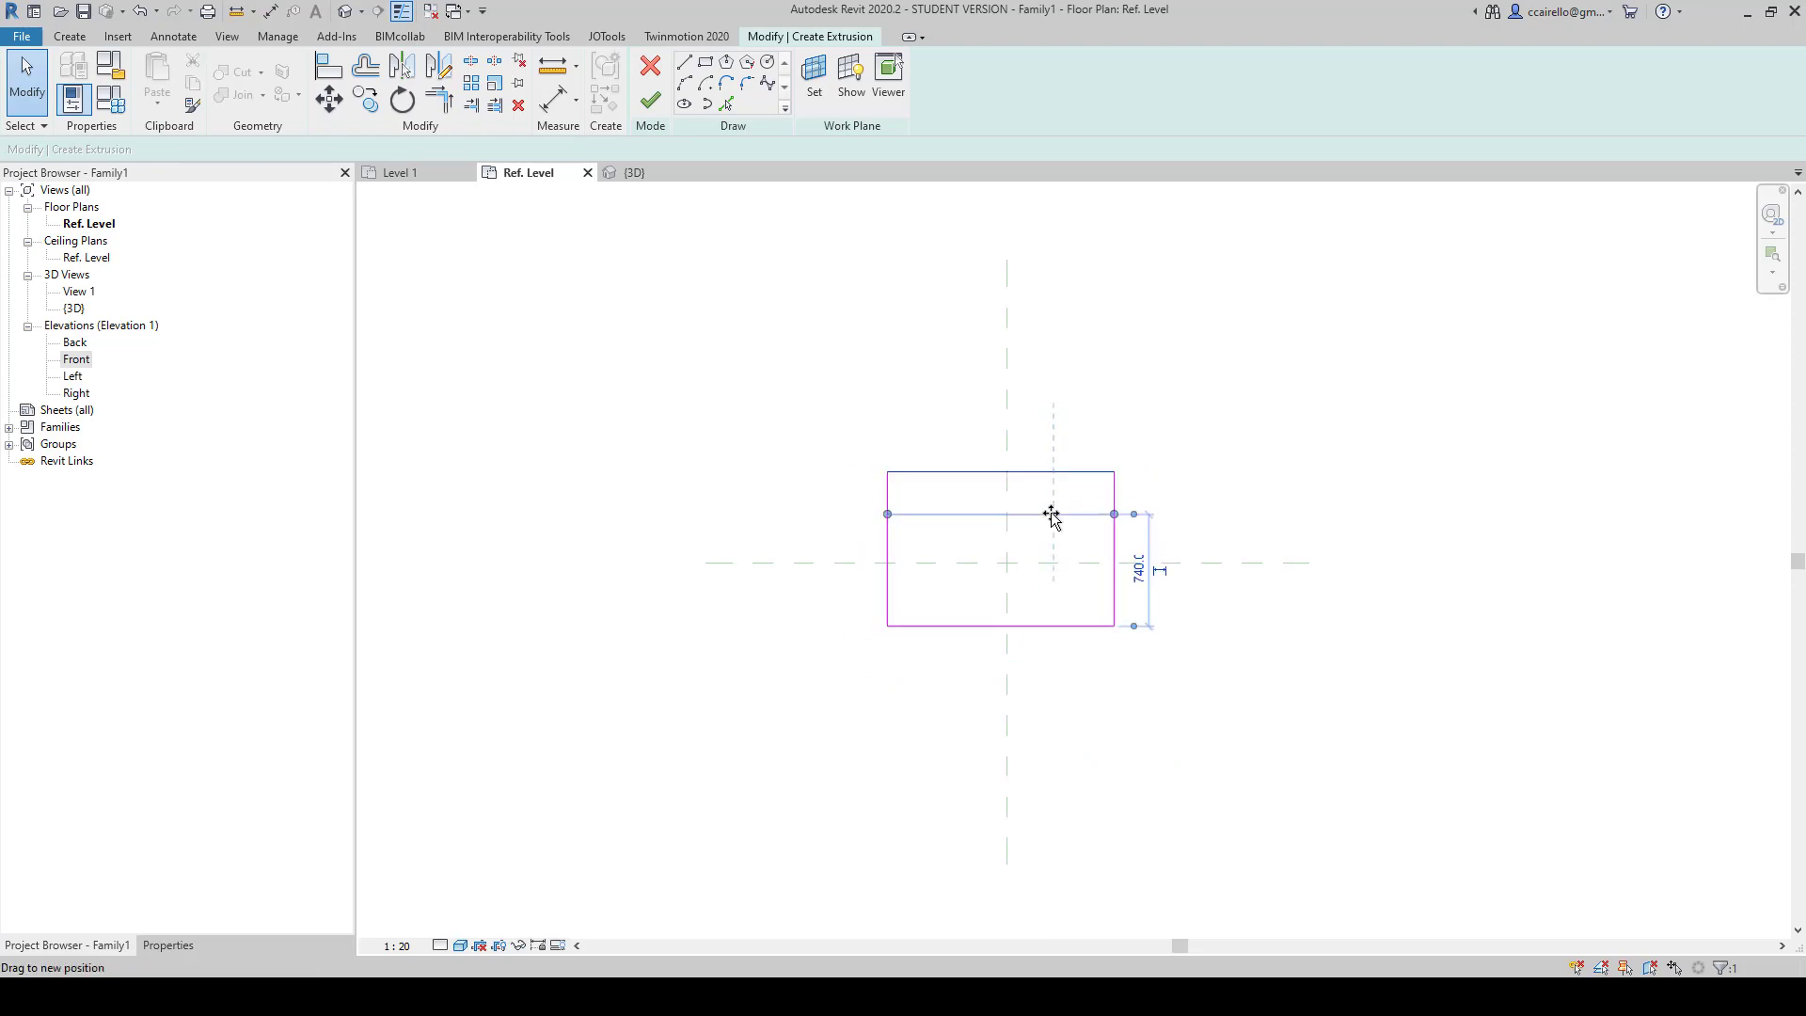
{"action": "left_click", "coordinate": [890, 591]}
{"action": "left_click_drag", "start_coordinate": [910, 587], "coordinate": [949, 589]}
{"action": "left_click", "coordinate": [993, 421]}
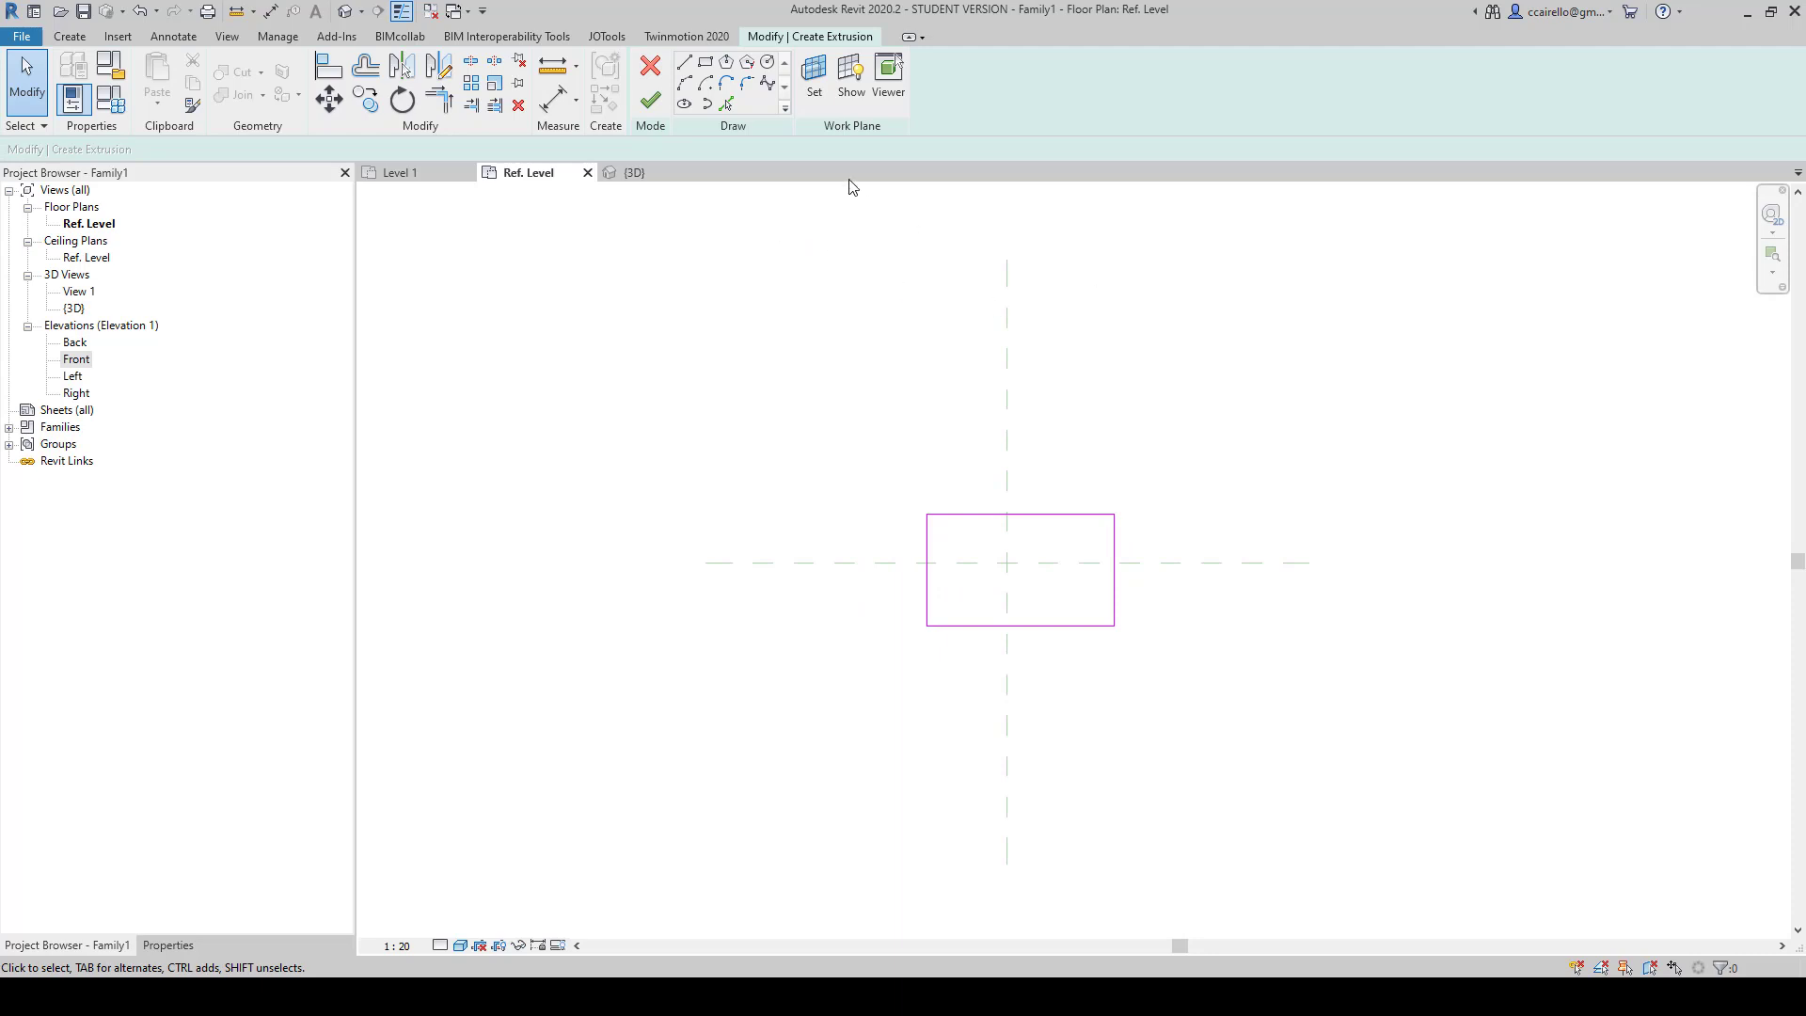
Step: Finish the extrusion with the 250 mm depth and switch to the 3D view
{"action": "left_click", "coordinate": [649, 100]}
{"action": "left_click", "coordinate": [1195, 433]}
{"action": "key", "text": "ctrl+Tab"}
{"action": "scroll", "coordinate": [1081, 567], "scroll_direction": "up", "scroll_amount": 4}
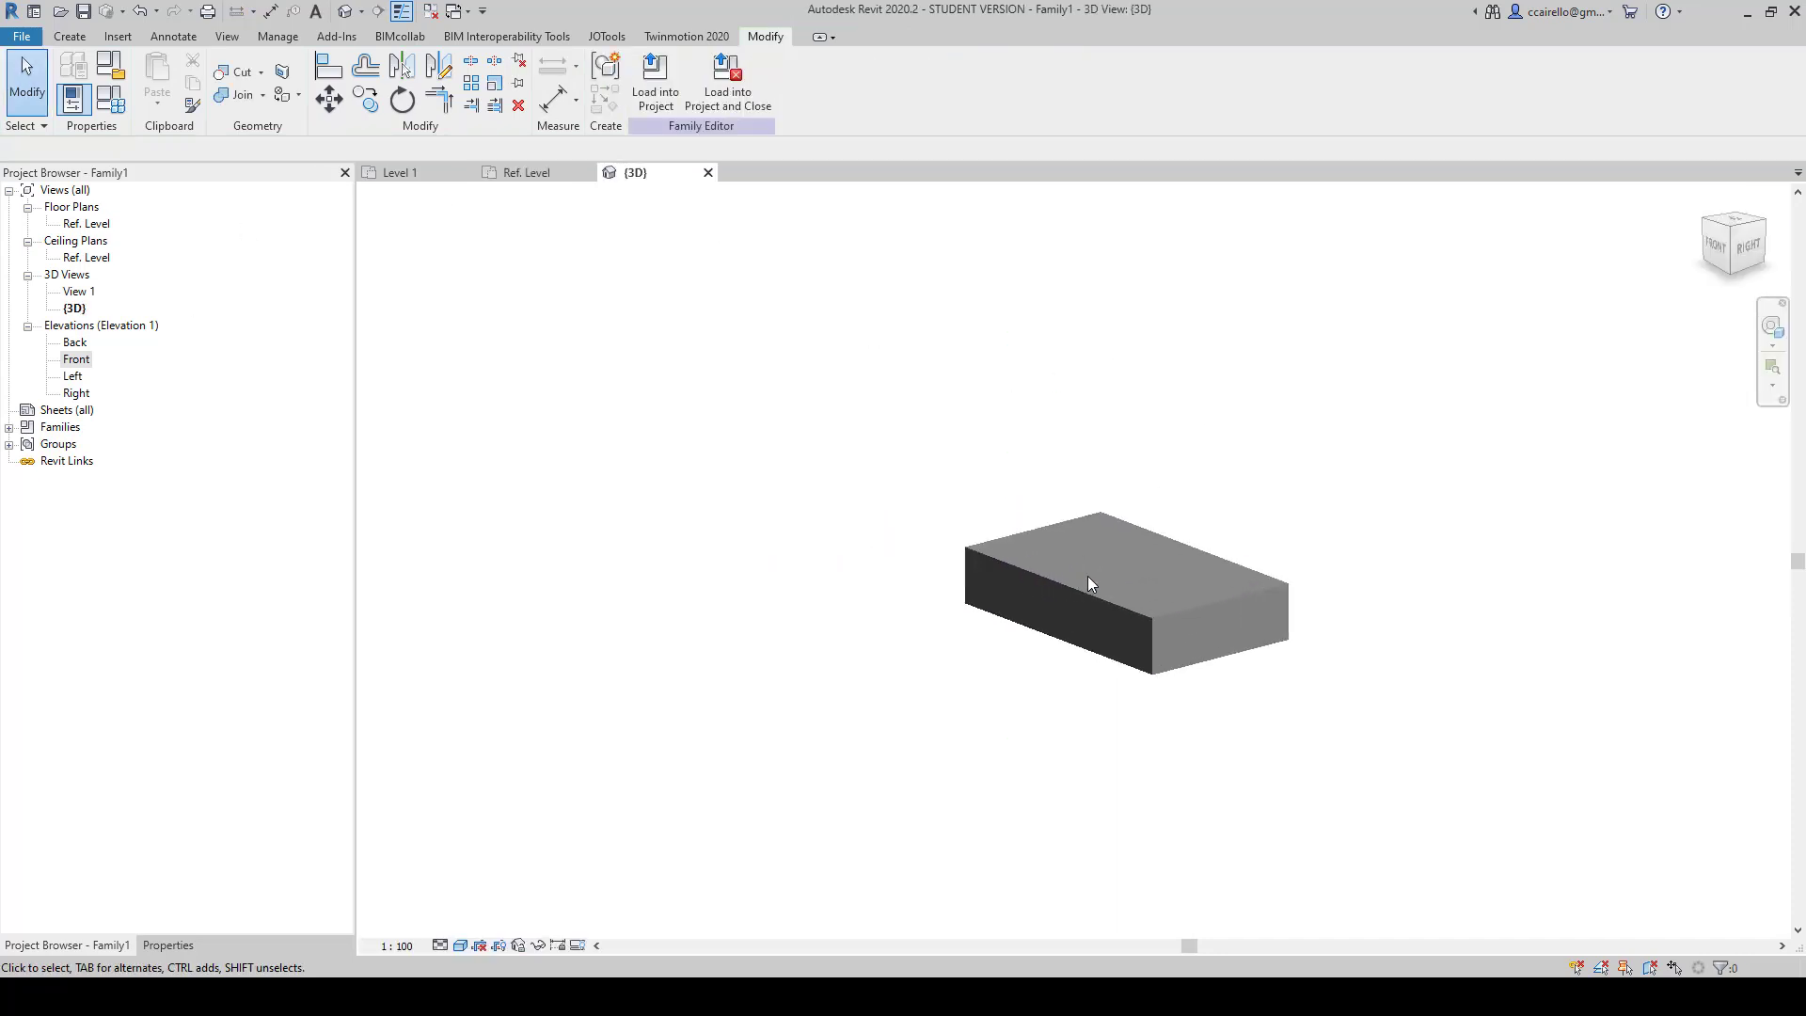
Step: Bring up the properties of the box extrusion, then deselect it
{"action": "left_click", "coordinate": [1105, 604]}
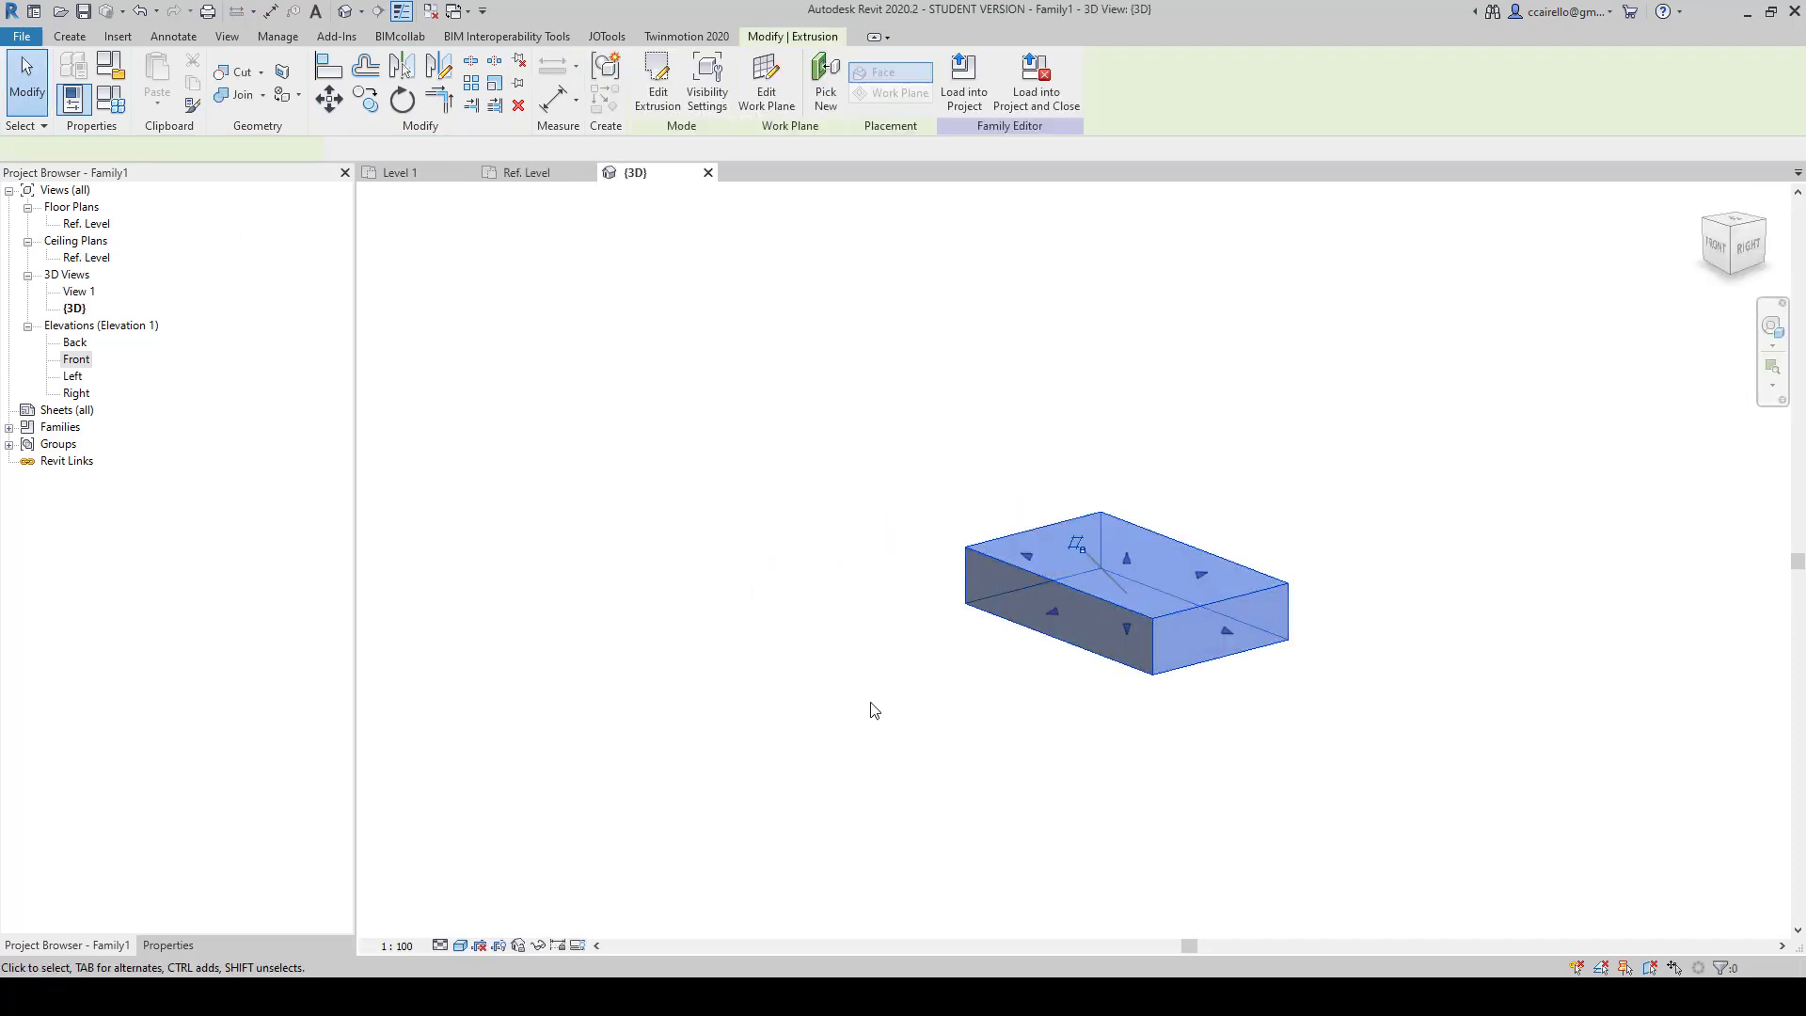
{"action": "left_click", "coordinate": [174, 945]}
{"action": "left_click", "coordinate": [645, 486]}
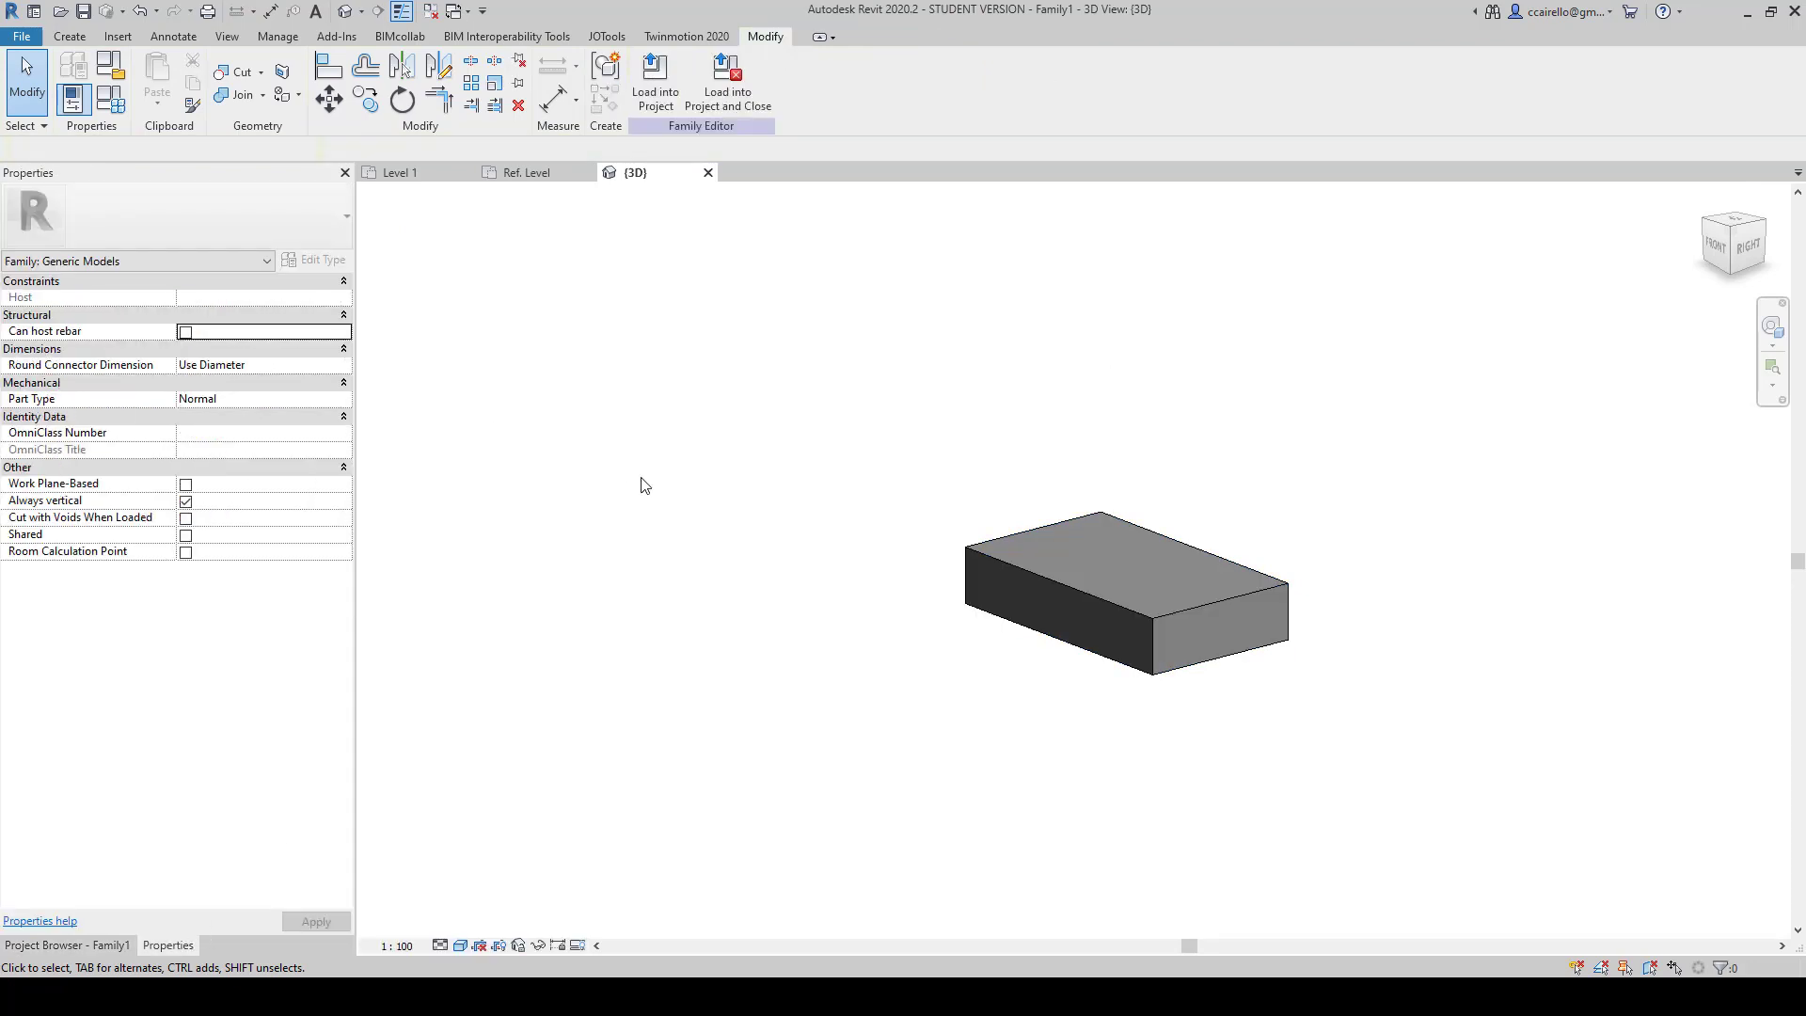
Step: Set the family's length units to centimeters with 1 decimal place
{"action": "key", "text": "u"}
{"action": "key", "text": "n"}
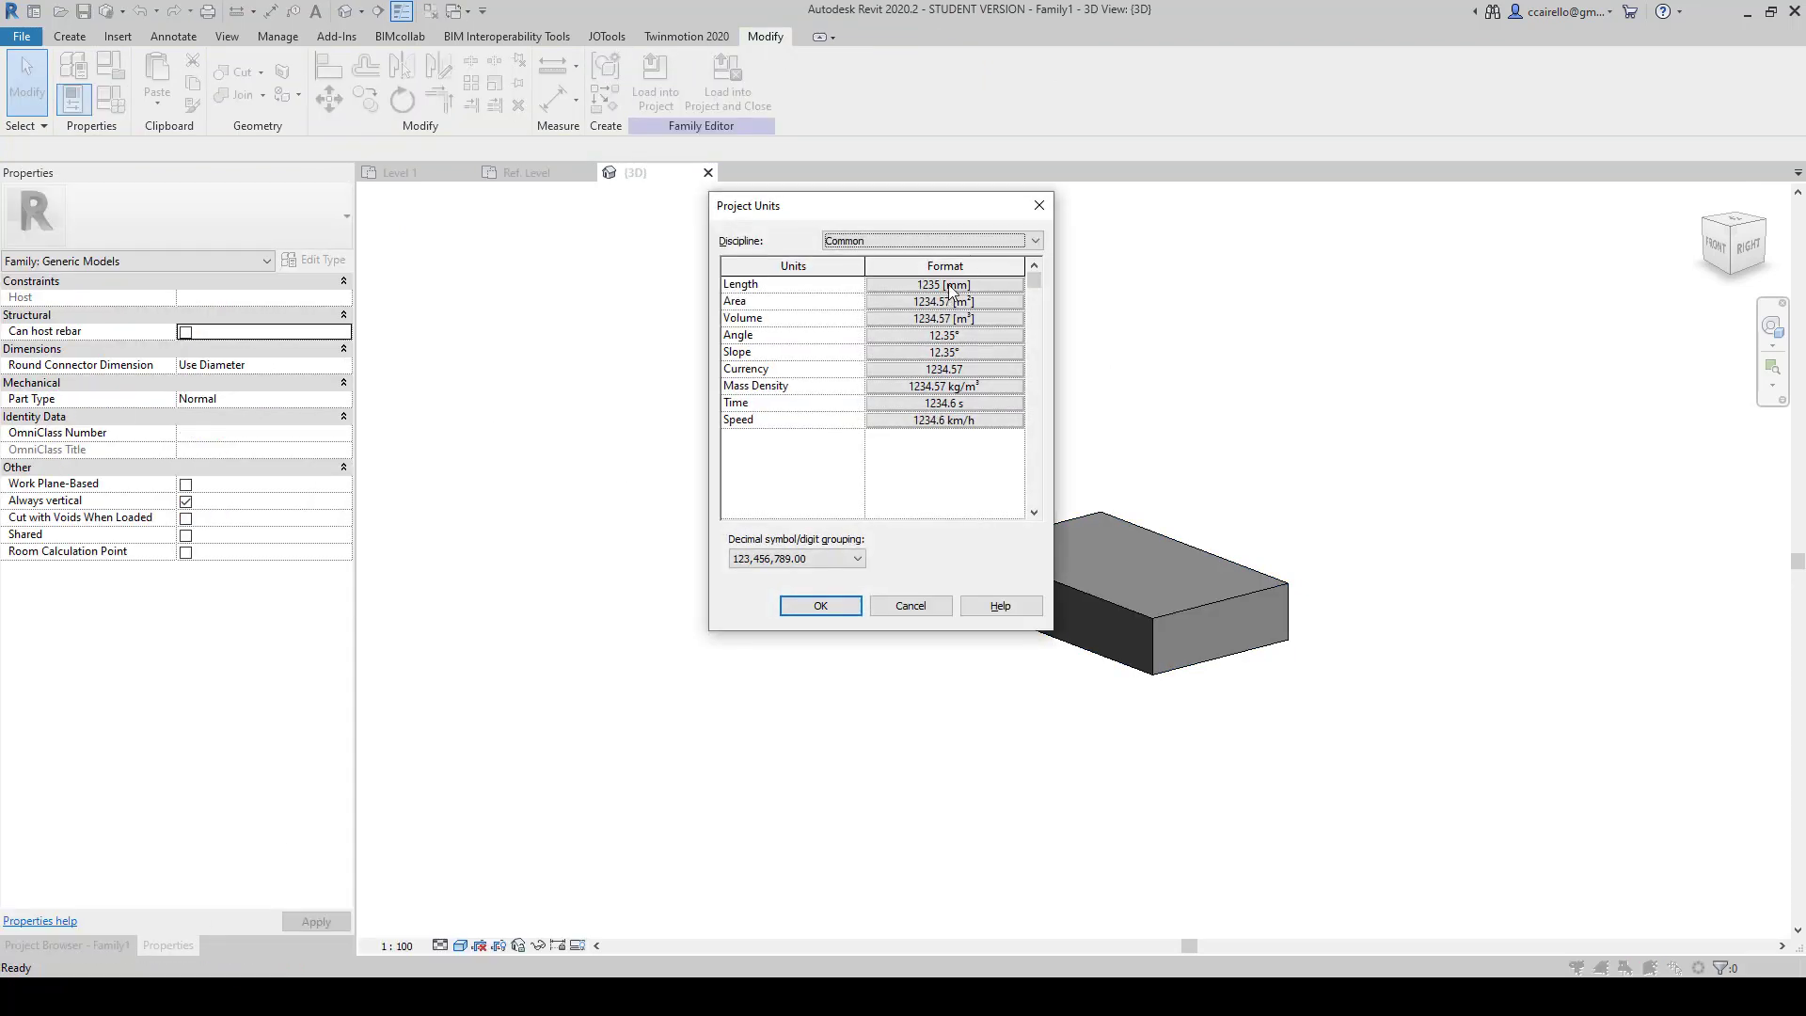
{"action": "left_click", "coordinate": [954, 285]}
{"action": "left_click", "coordinate": [960, 299]}
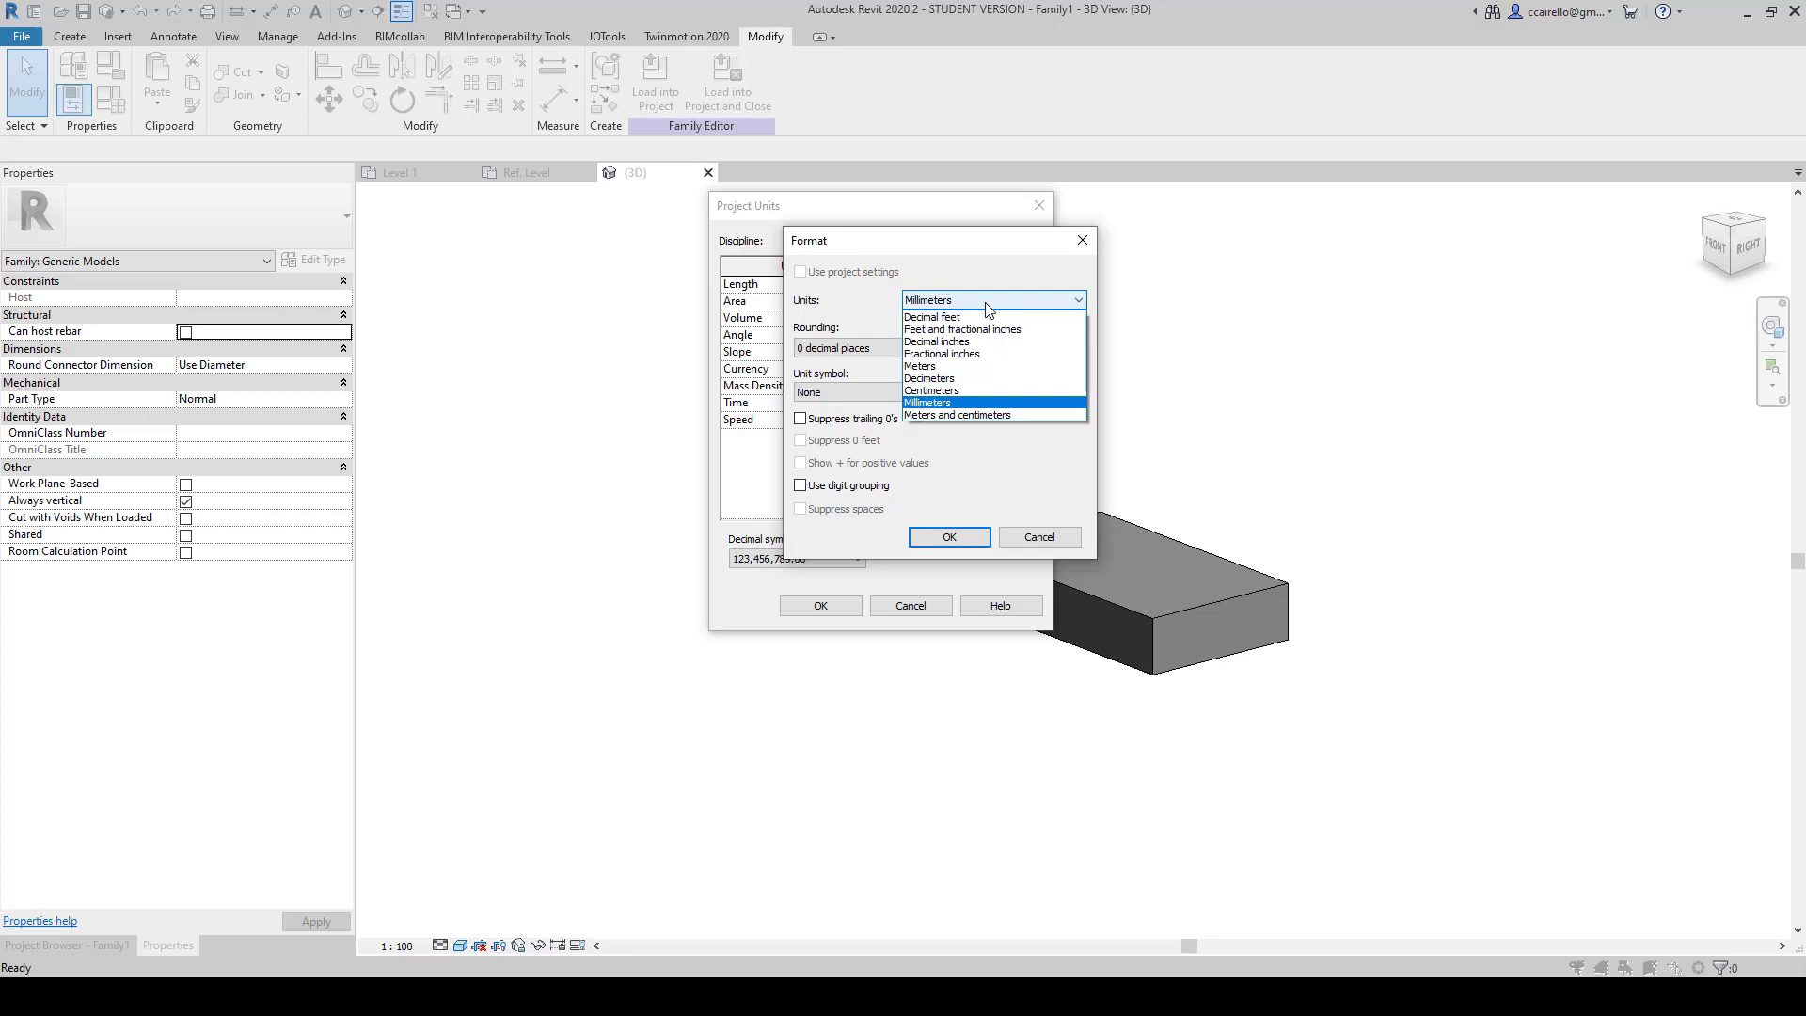
{"action": "left_click", "coordinate": [930, 390]}
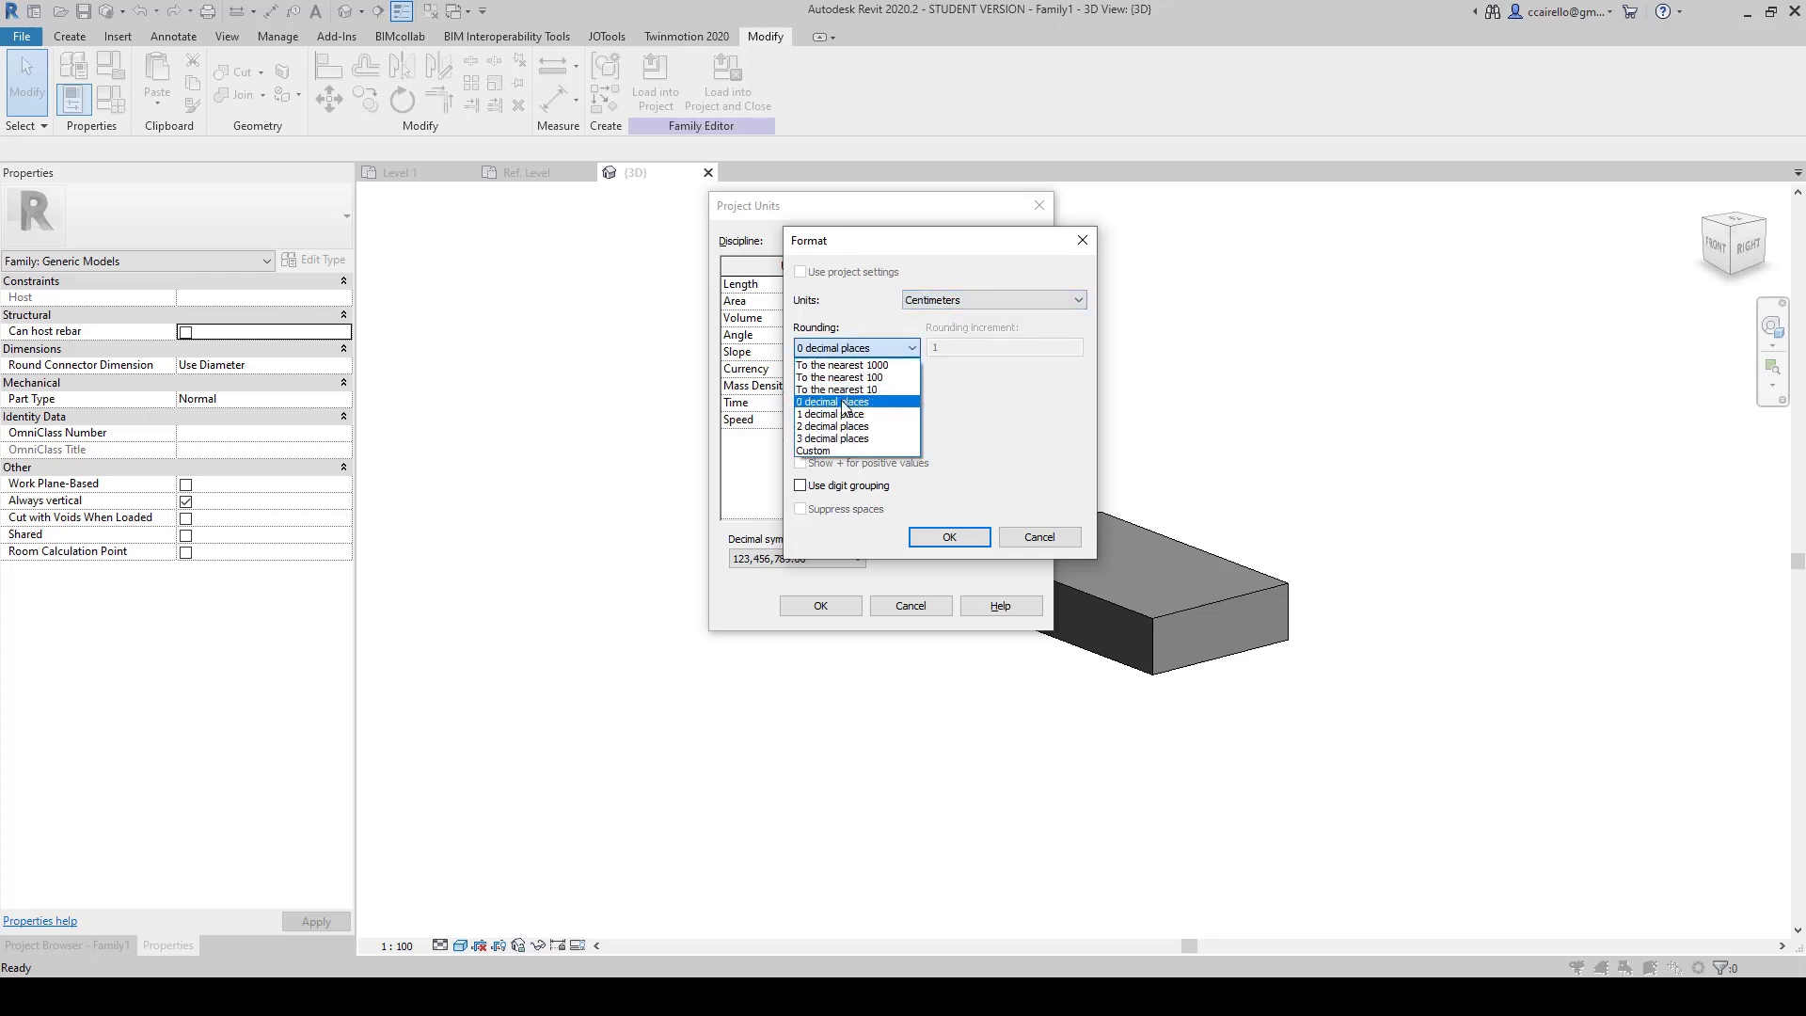
{"action": "left_click", "coordinate": [832, 370]}
{"action": "left_click", "coordinate": [949, 536]}
{"action": "left_click", "coordinate": [837, 616]}
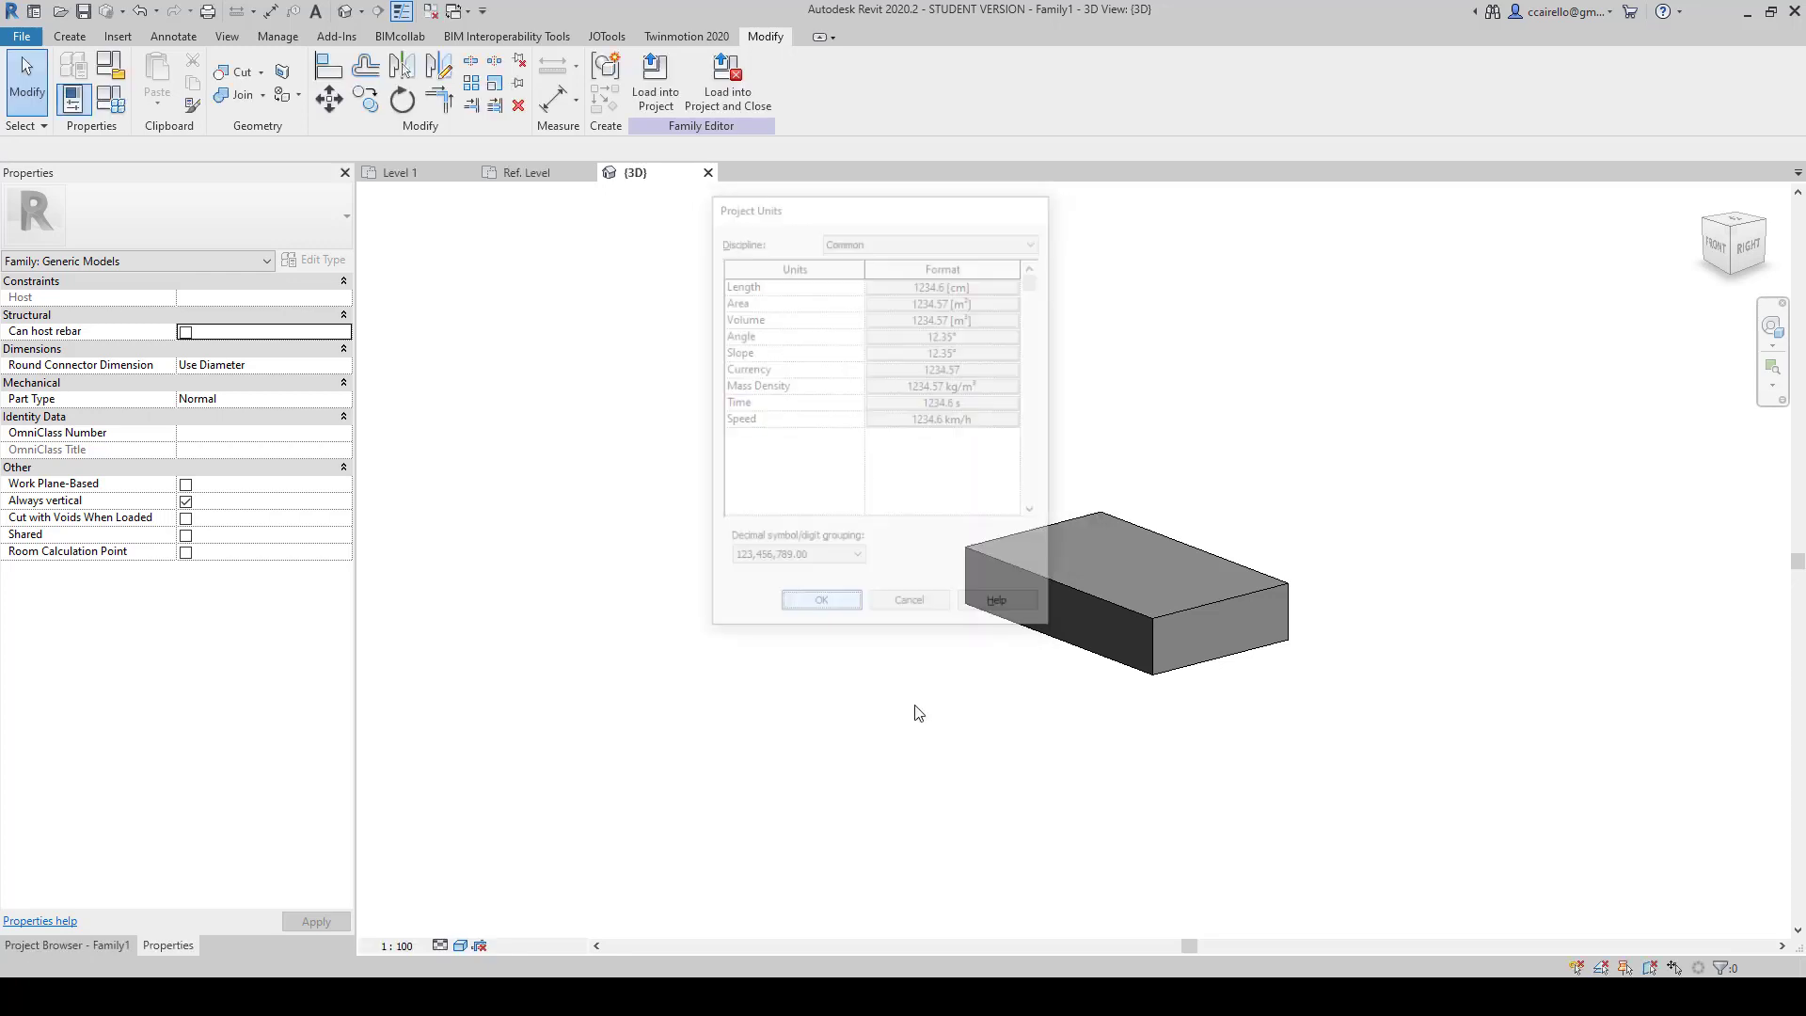
{"action": "left_click", "coordinate": [1126, 608]}
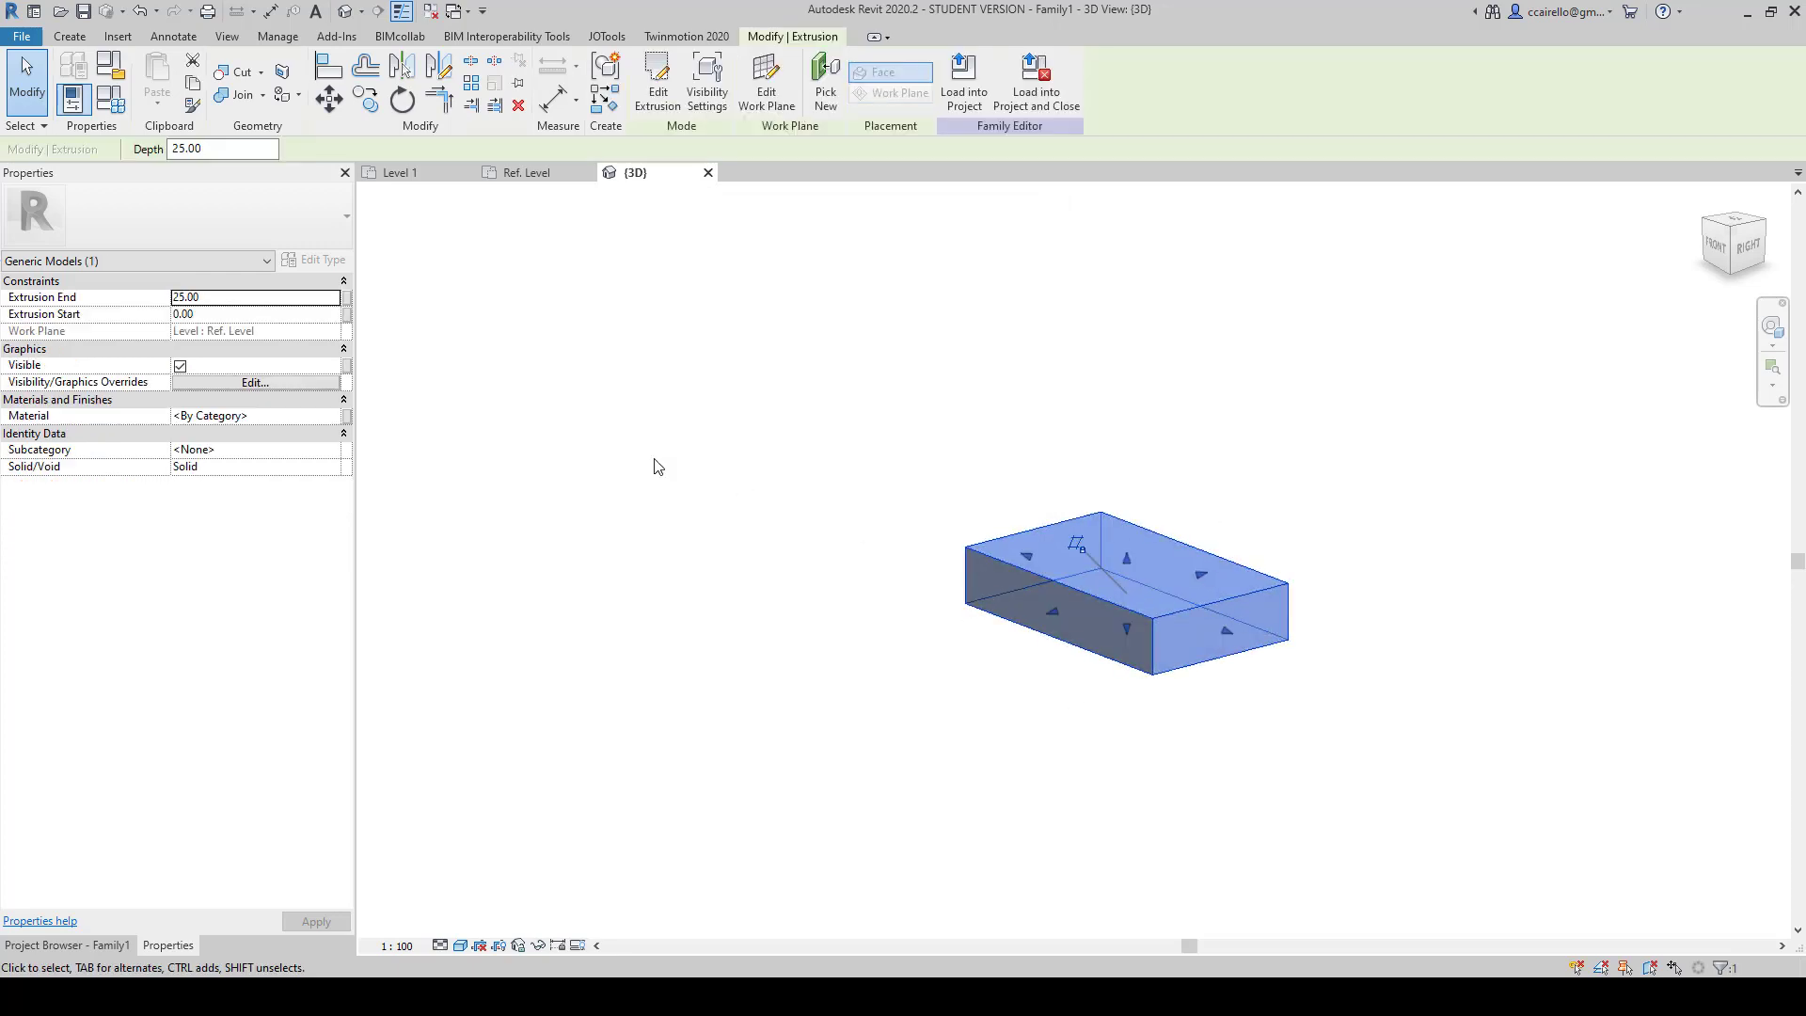
{"action": "left_click", "coordinate": [284, 300]}
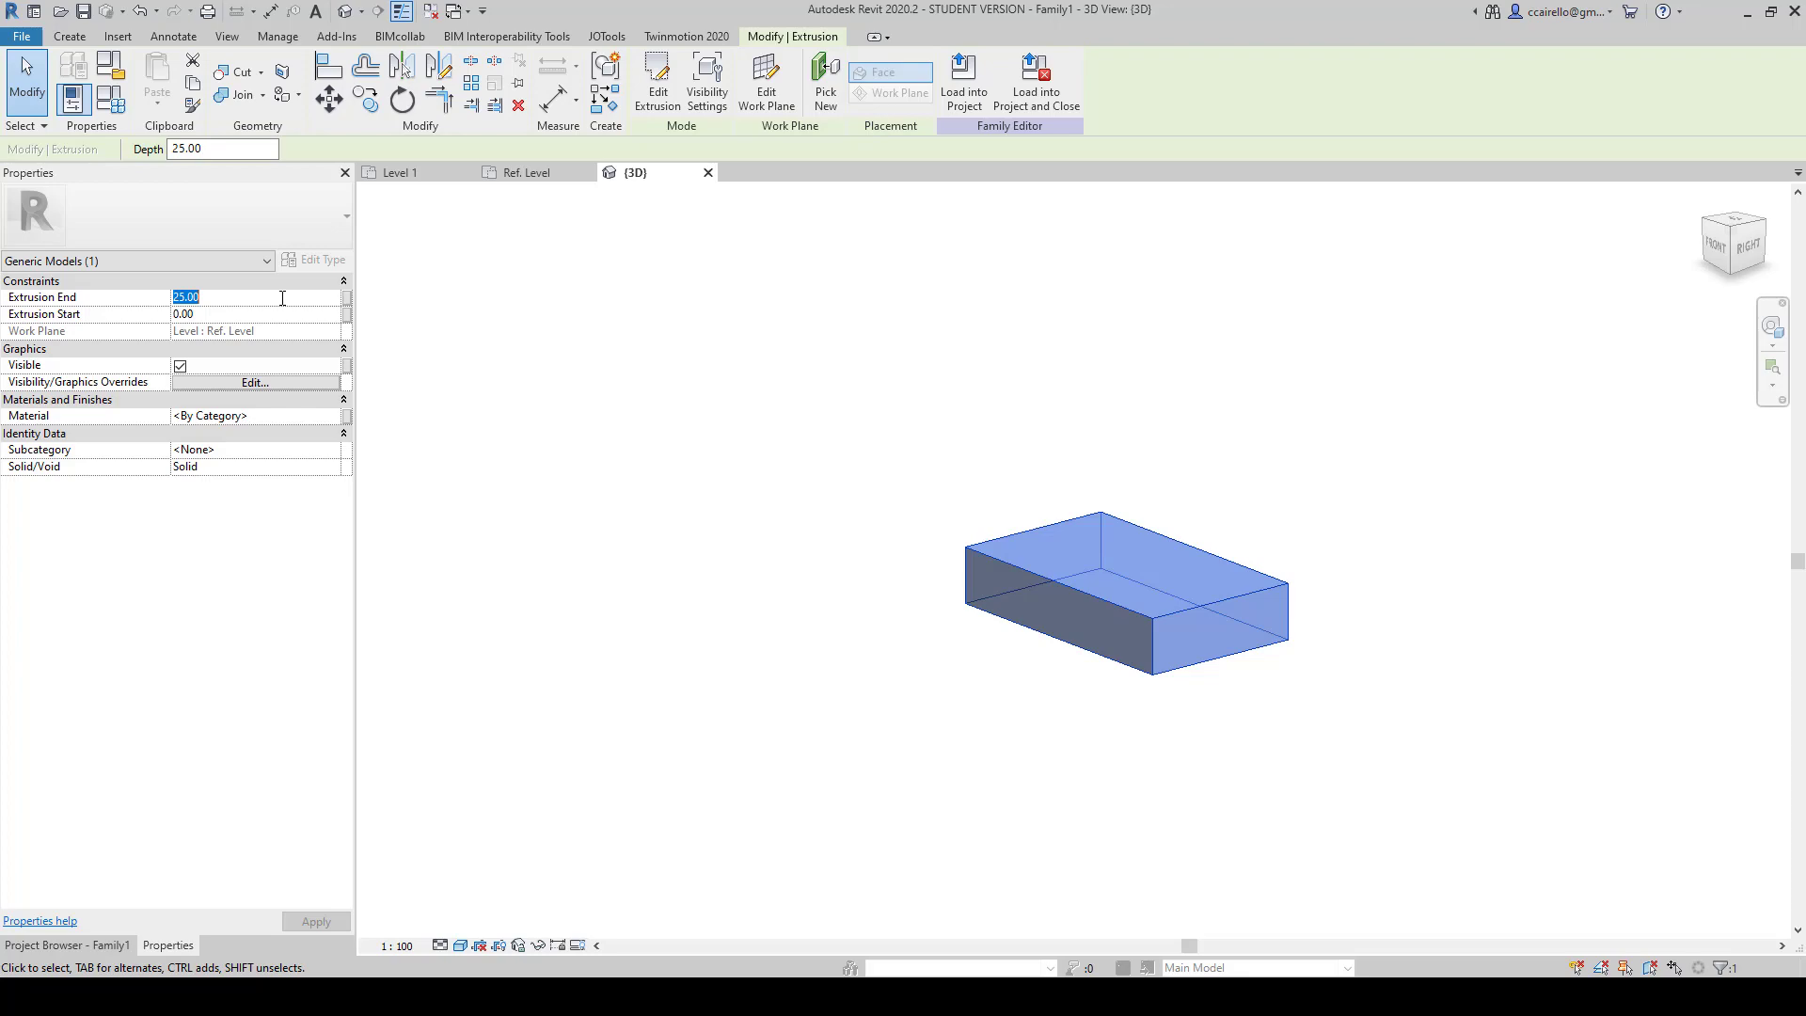
{"action": "middle_click_drag", "start_coordinate": [503, 455], "coordinate": [584, 456]}
{"action": "key", "text": "Print"}
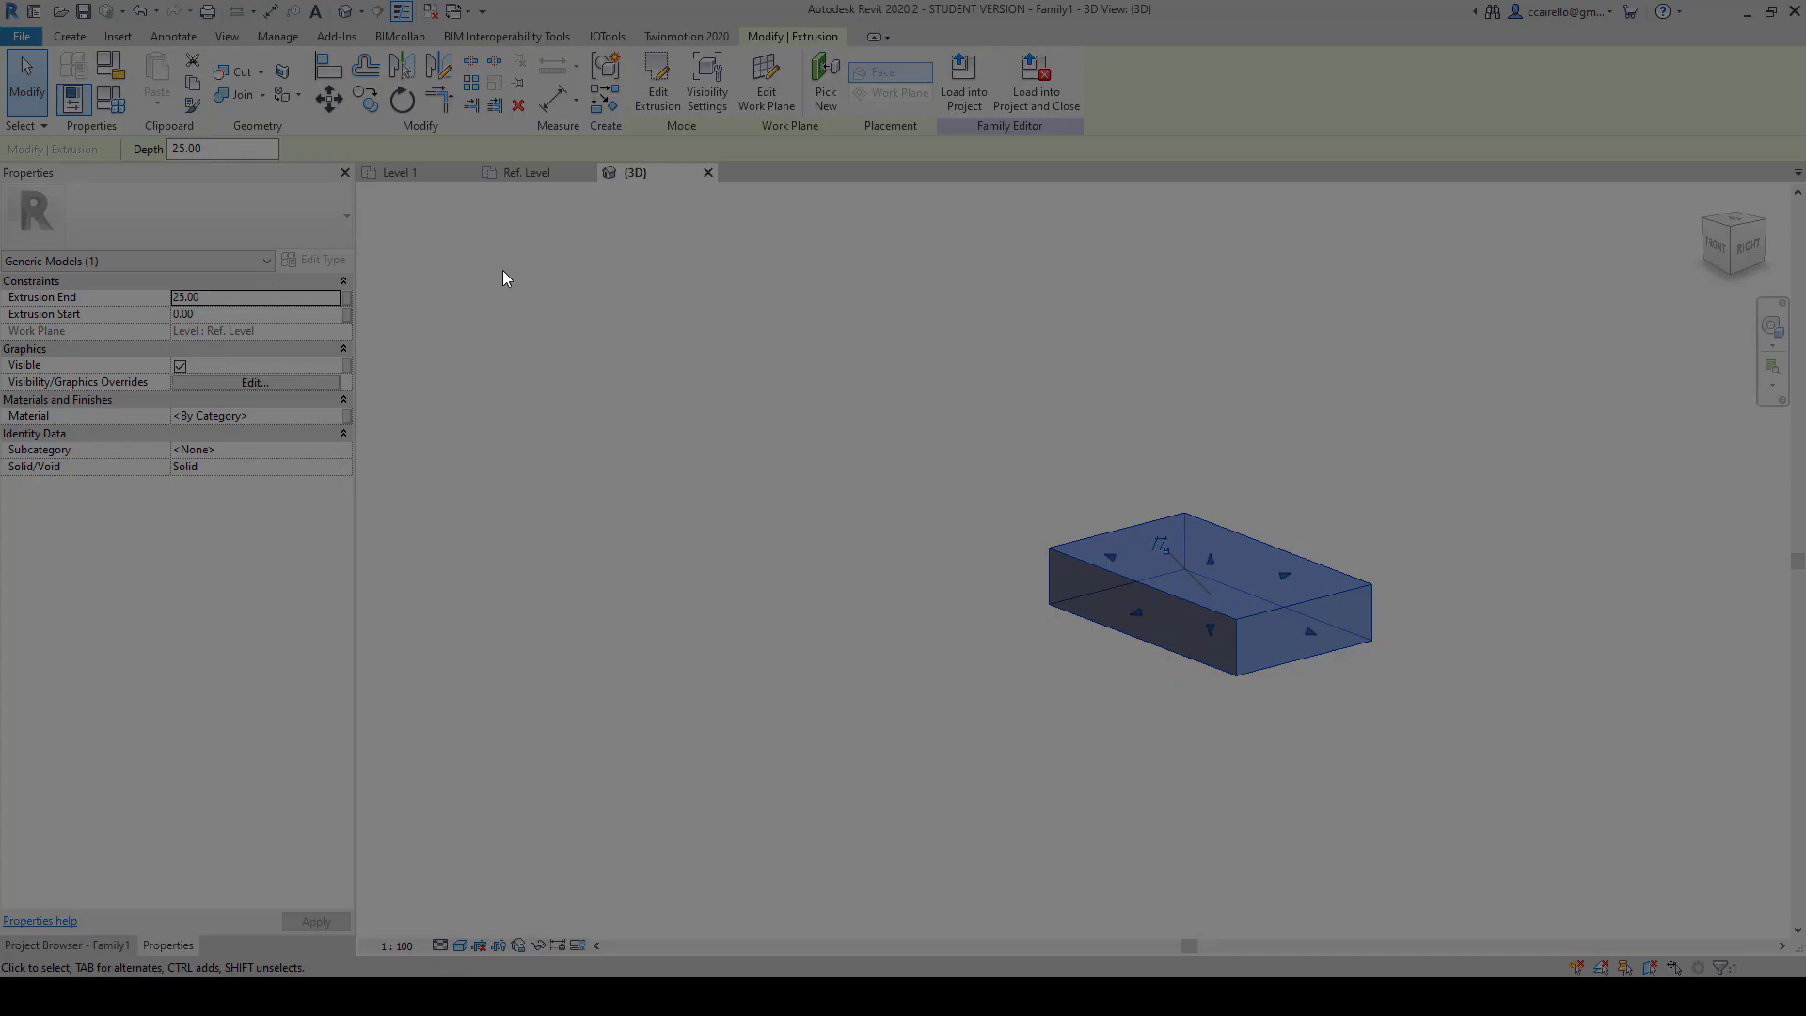
{"action": "key", "text": "Escape"}
{"action": "key", "text": "Escape"}
Step: Open the Front elevation and display the box with shading
{"action": "left_click", "coordinate": [111, 946]}
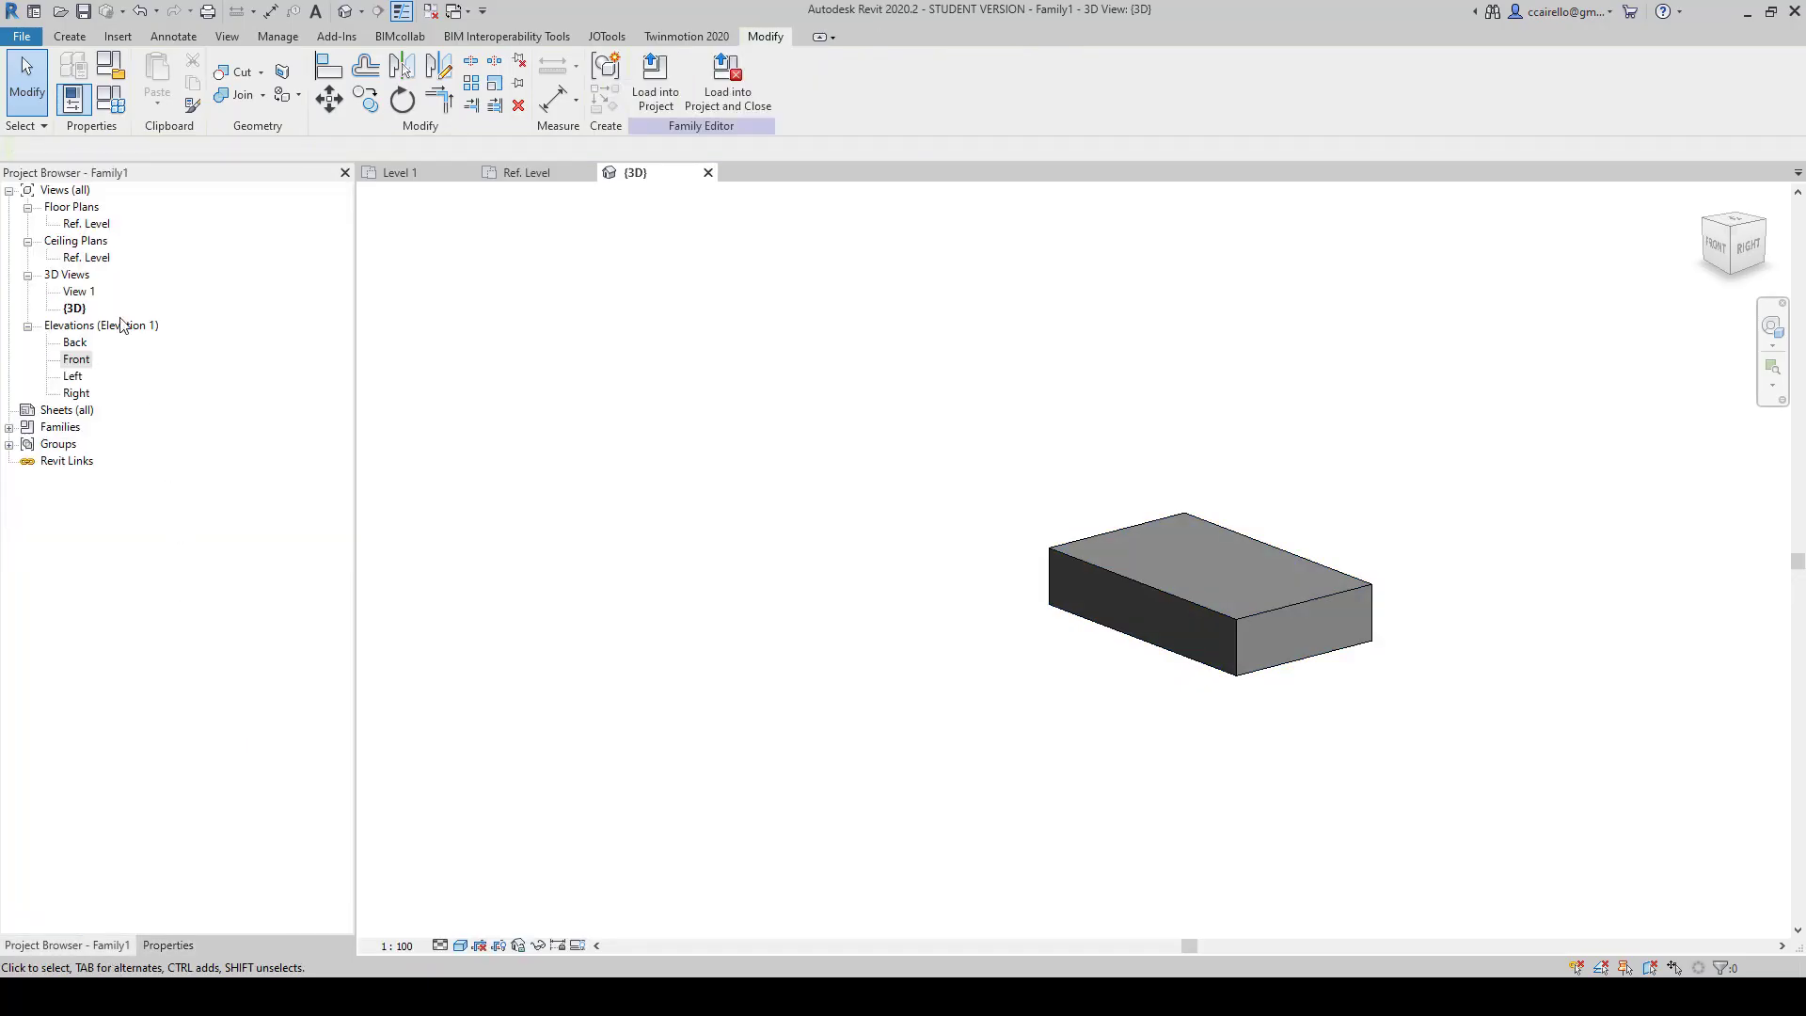
{"action": "double_click", "coordinate": [83, 358]}
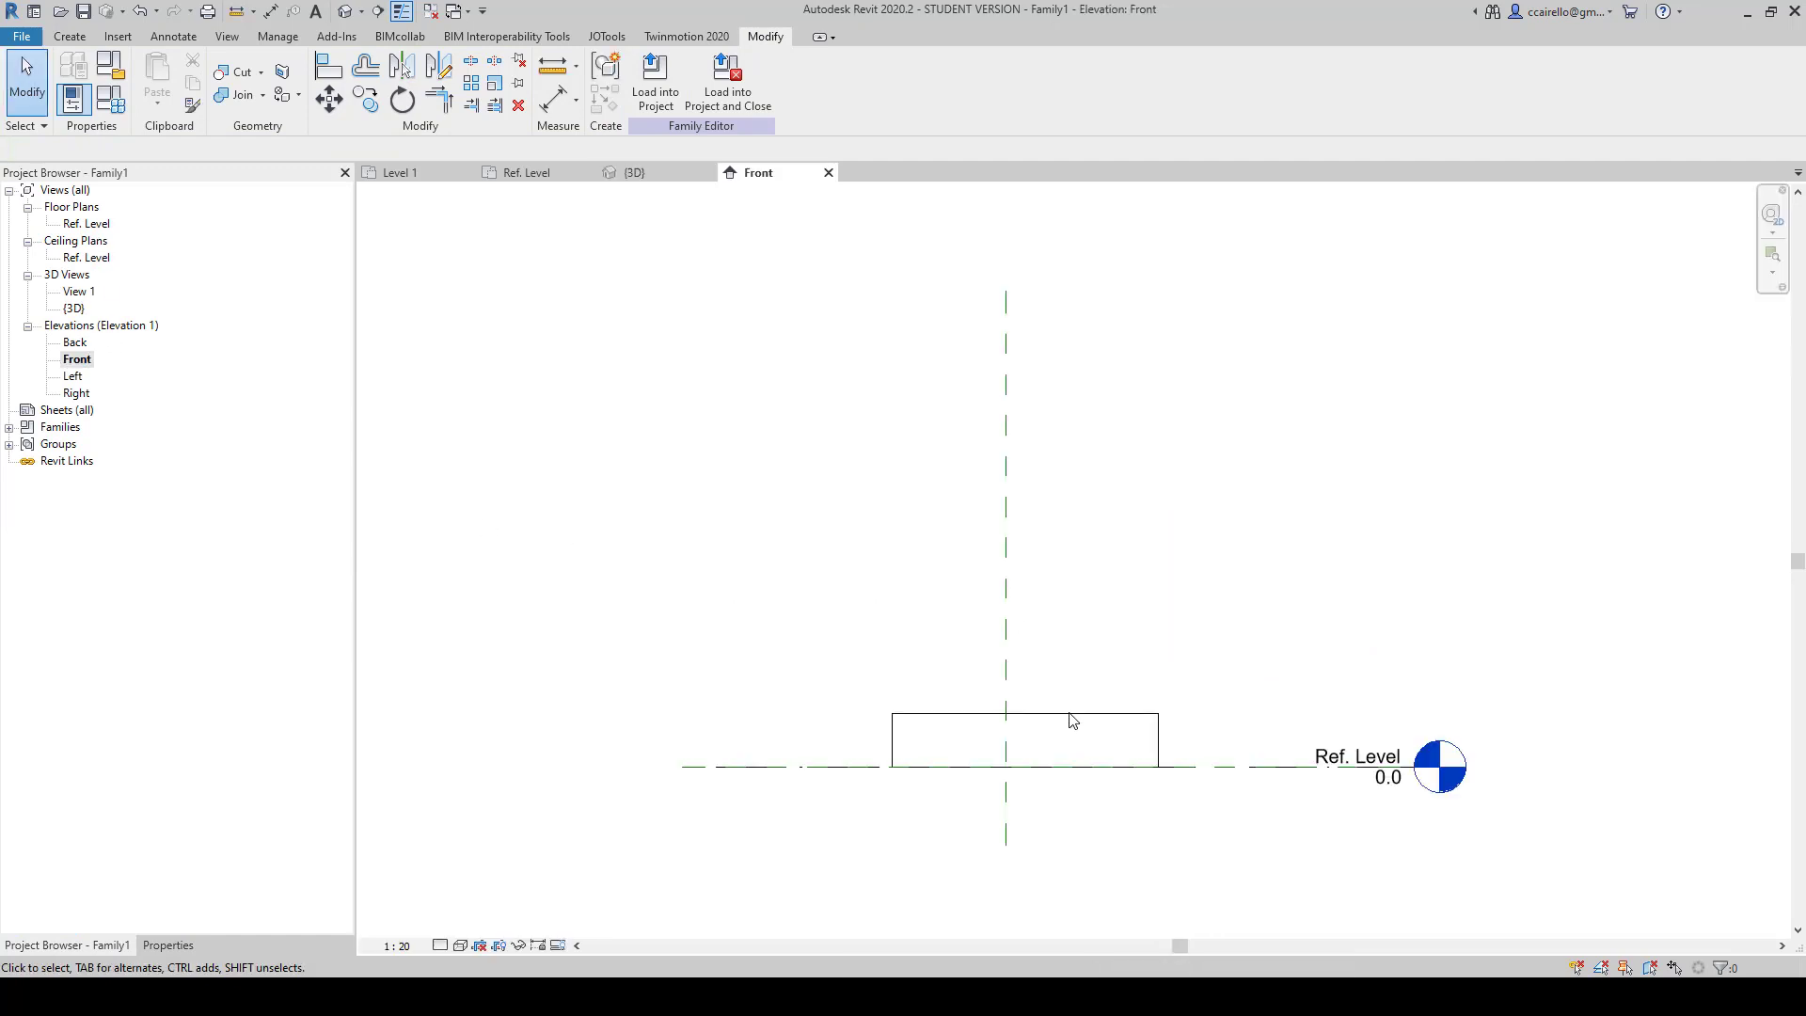
{"action": "scroll", "coordinate": [1120, 649], "scroll_direction": "down", "scroll_amount": 2}
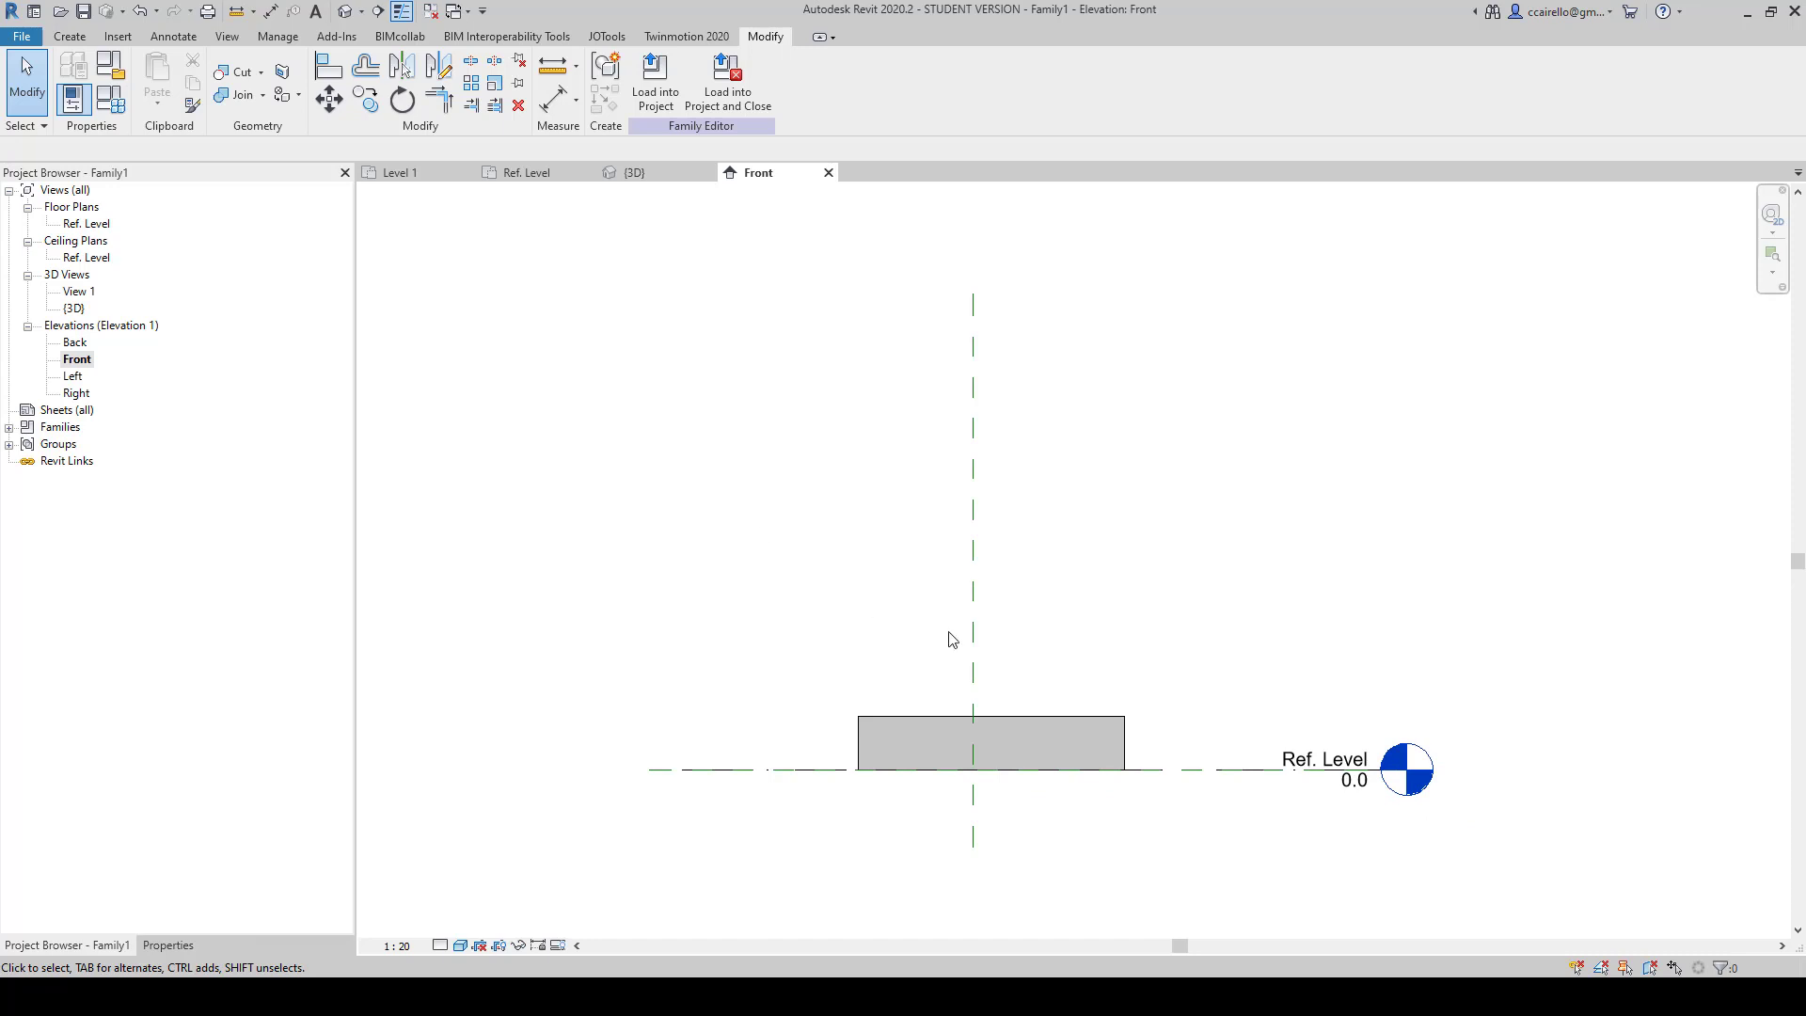
Step: Draw symbolic lines beside the box rising 70 cm and another 20 cm from Ref. Level, plus a horizontal line about 196 cm long from their top
{"action": "left_click", "coordinate": [900, 716]}
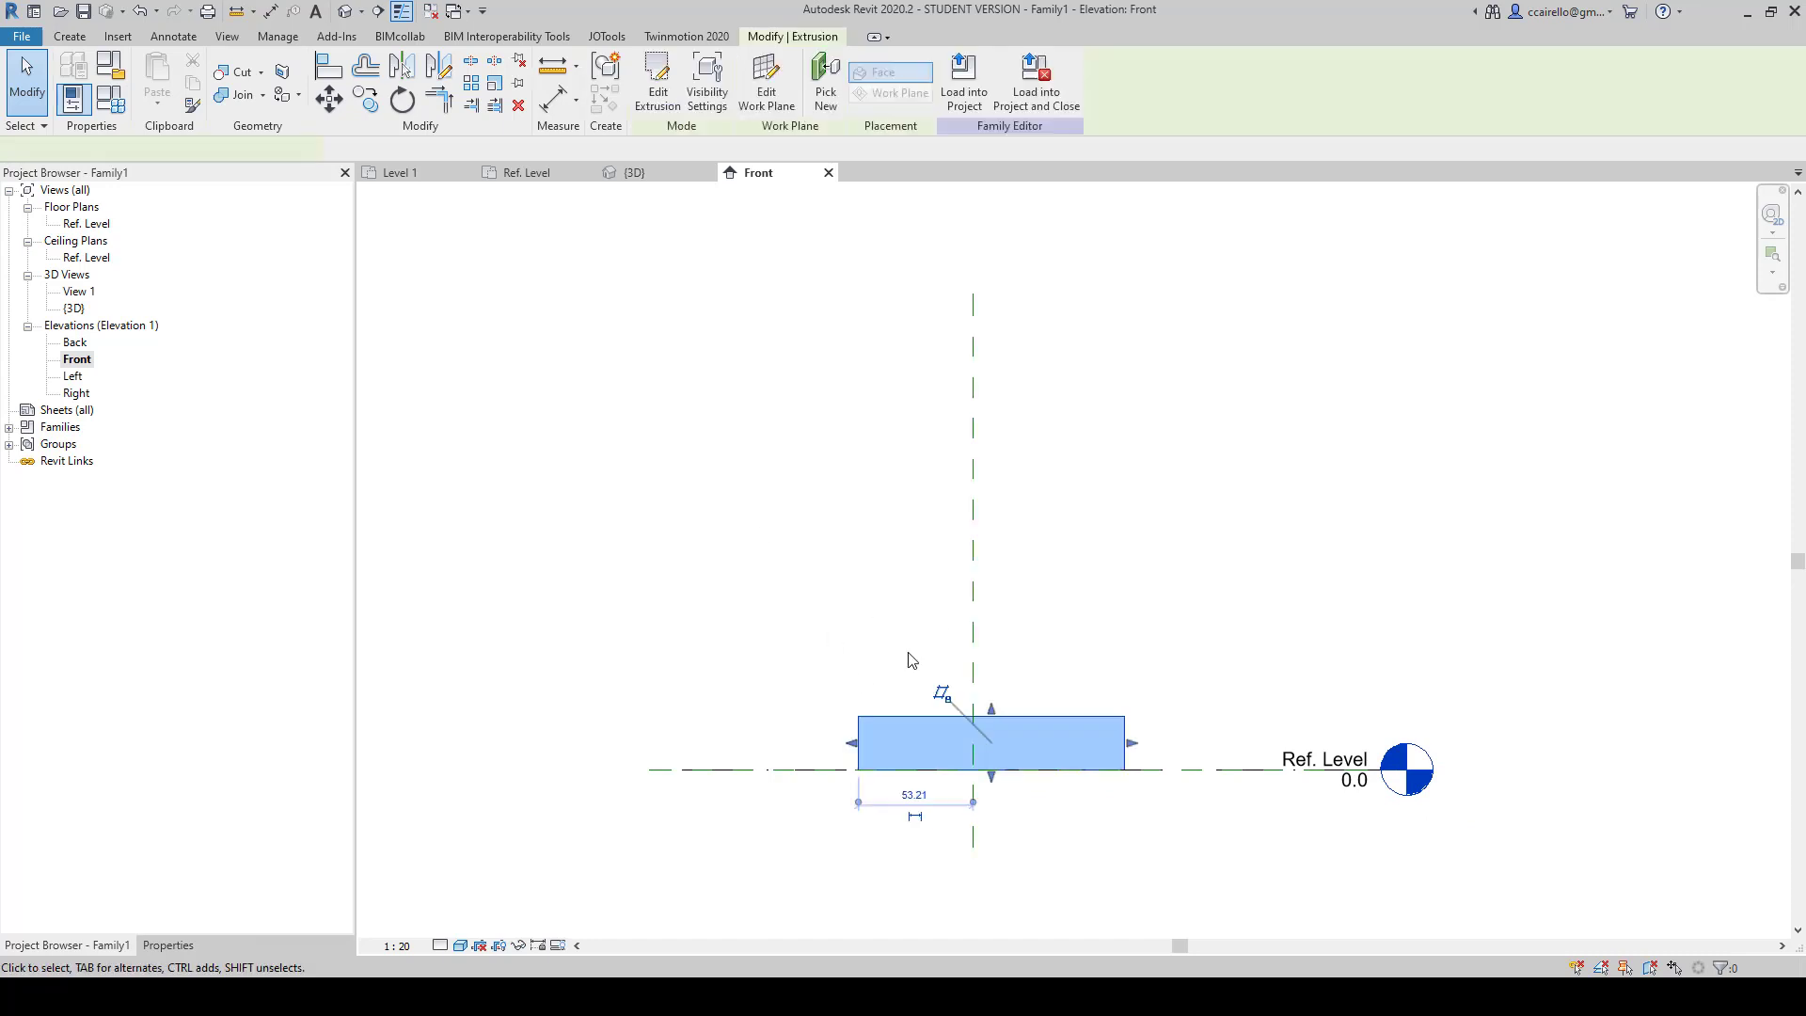
{"action": "key", "text": "d"}
{"action": "key", "text": "l"}
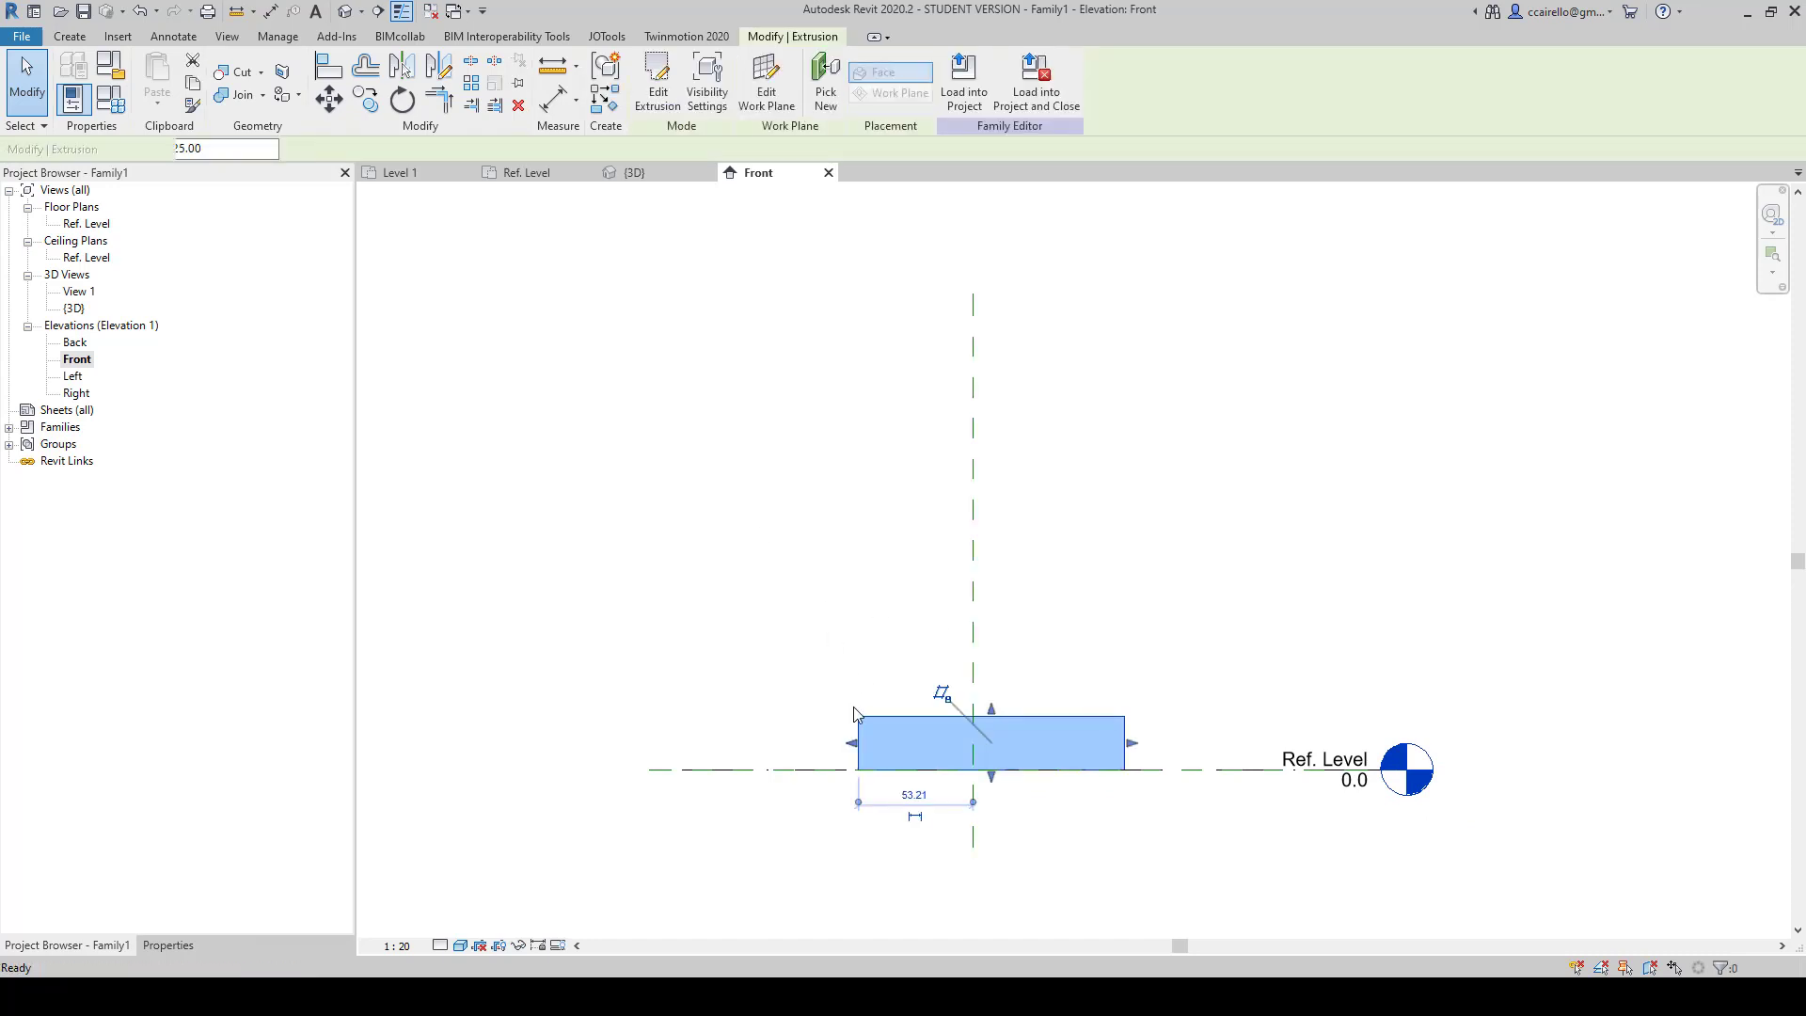
{"action": "left_click", "coordinate": [737, 769]}
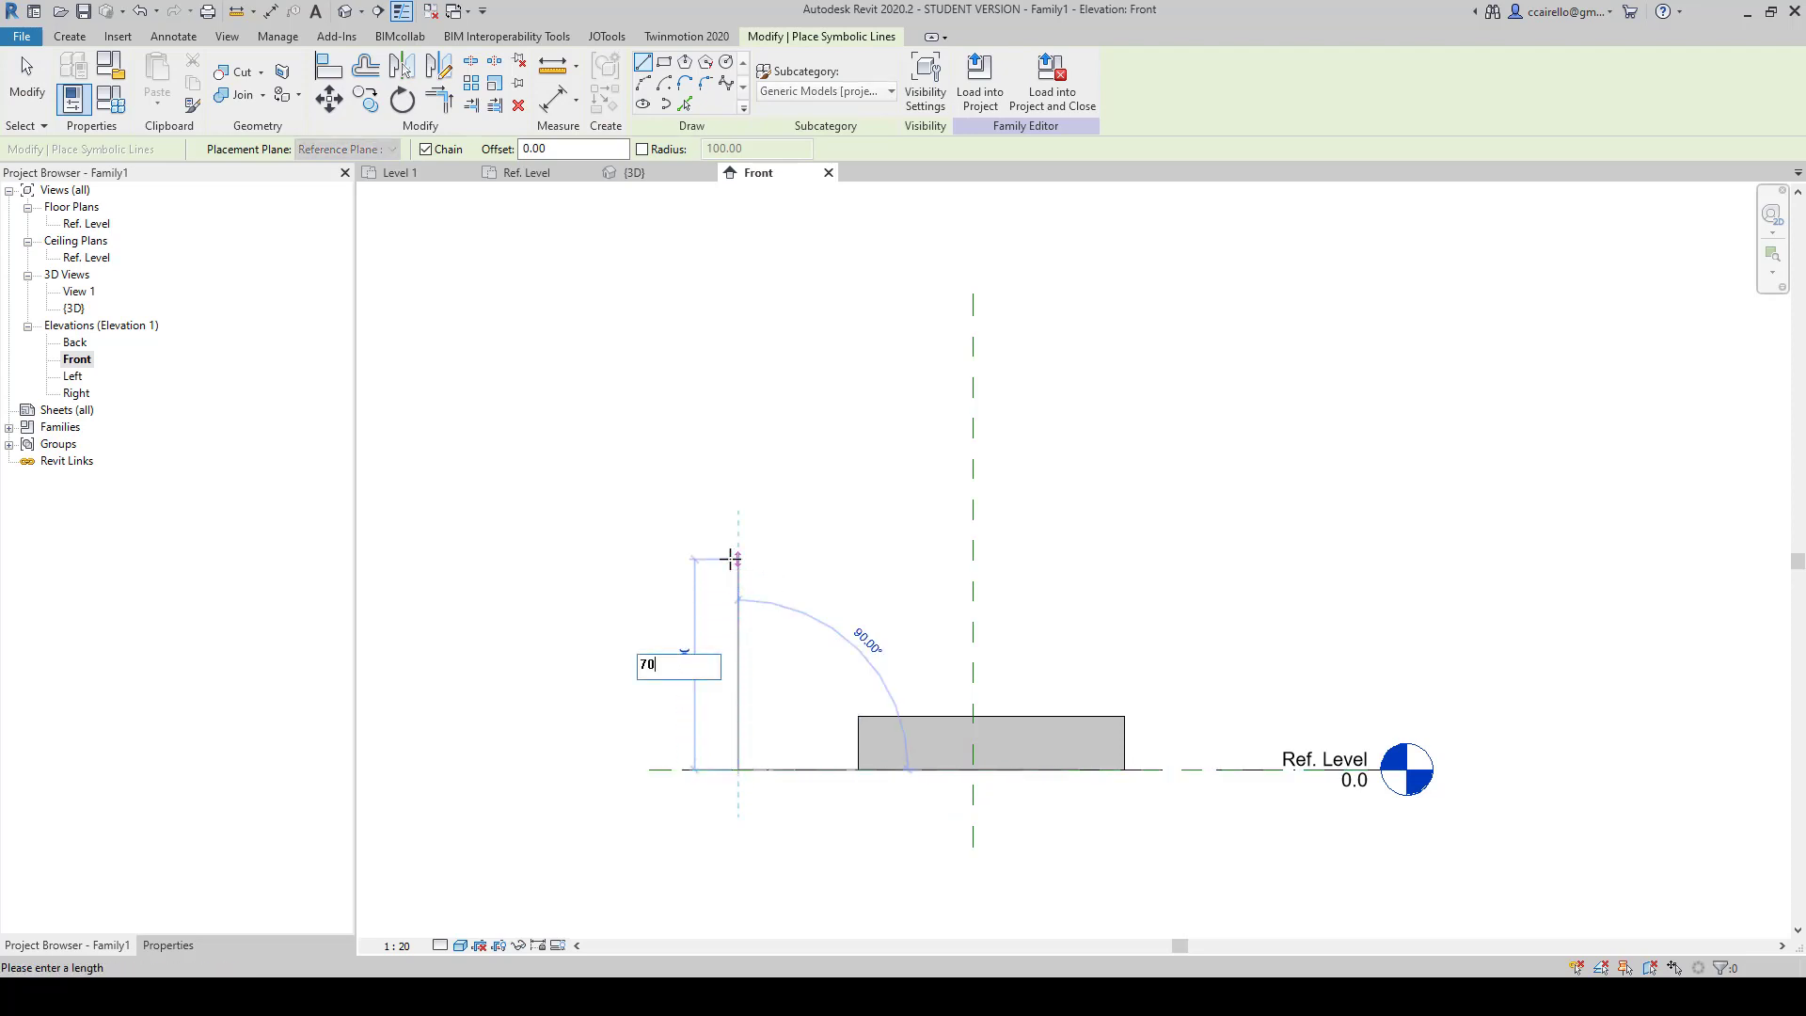
{"action": "left_click", "coordinate": [737, 619]}
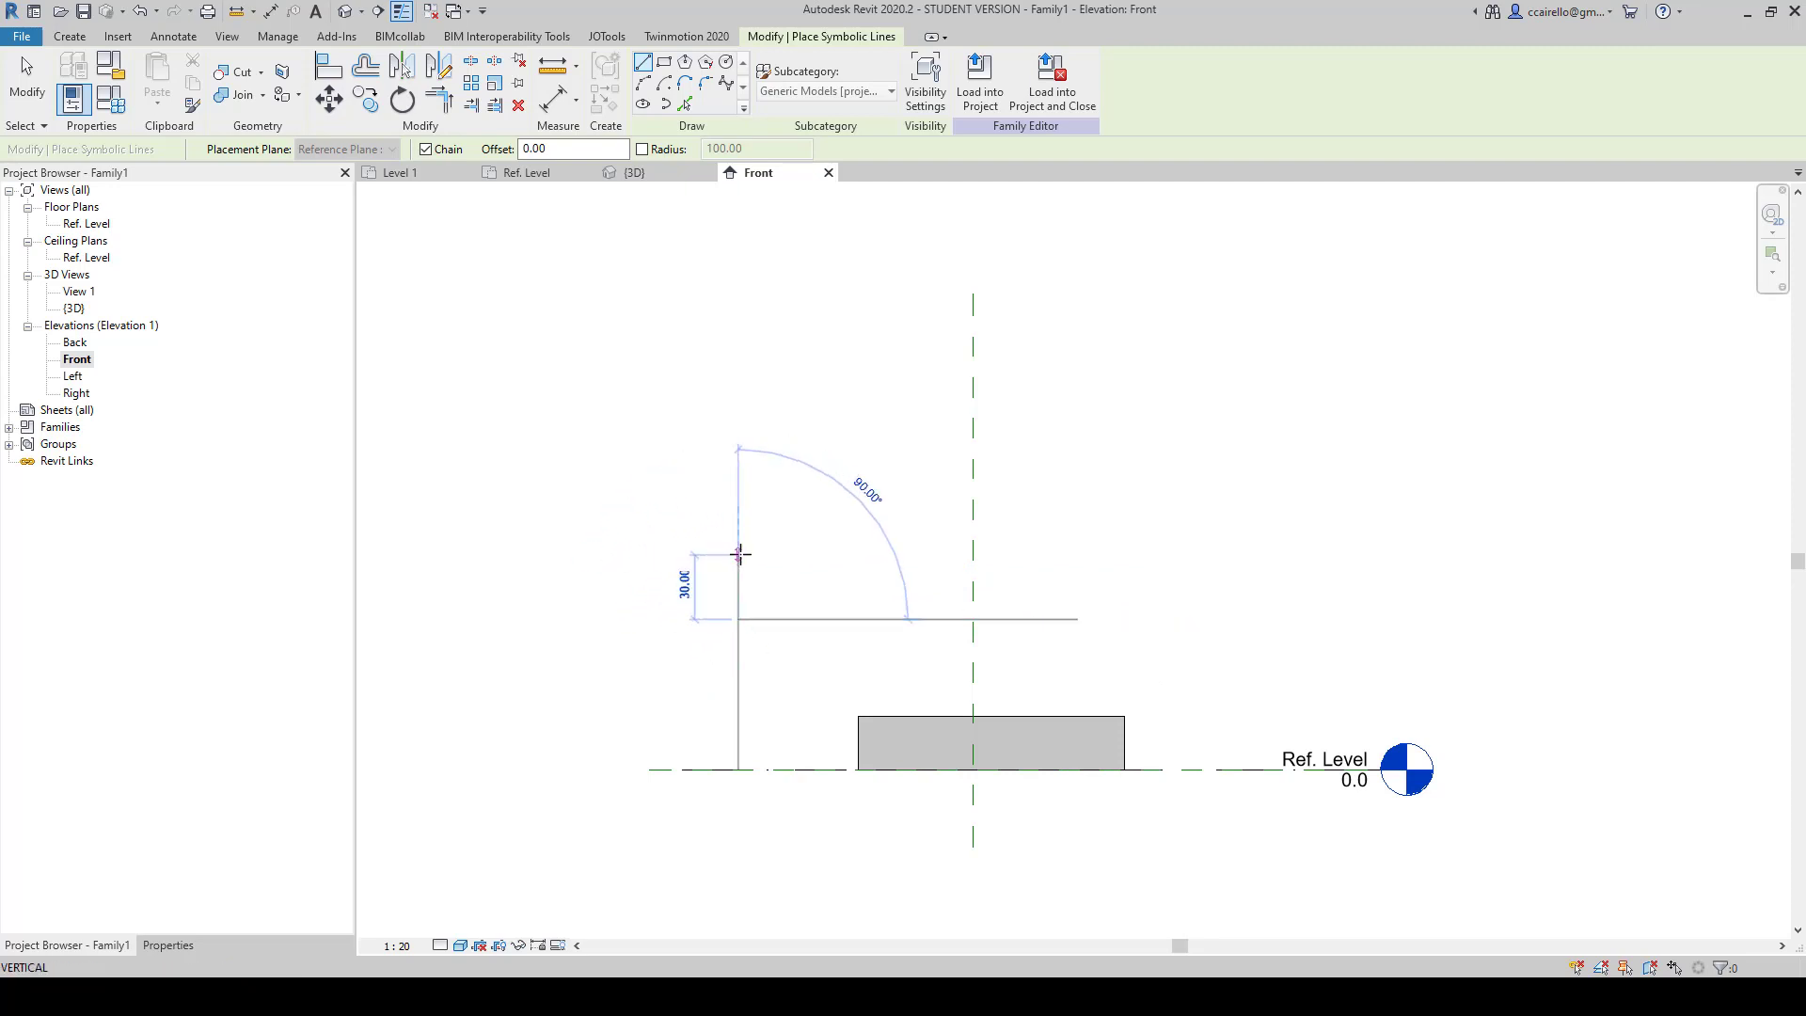
{"action": "left_click", "coordinate": [737, 576]}
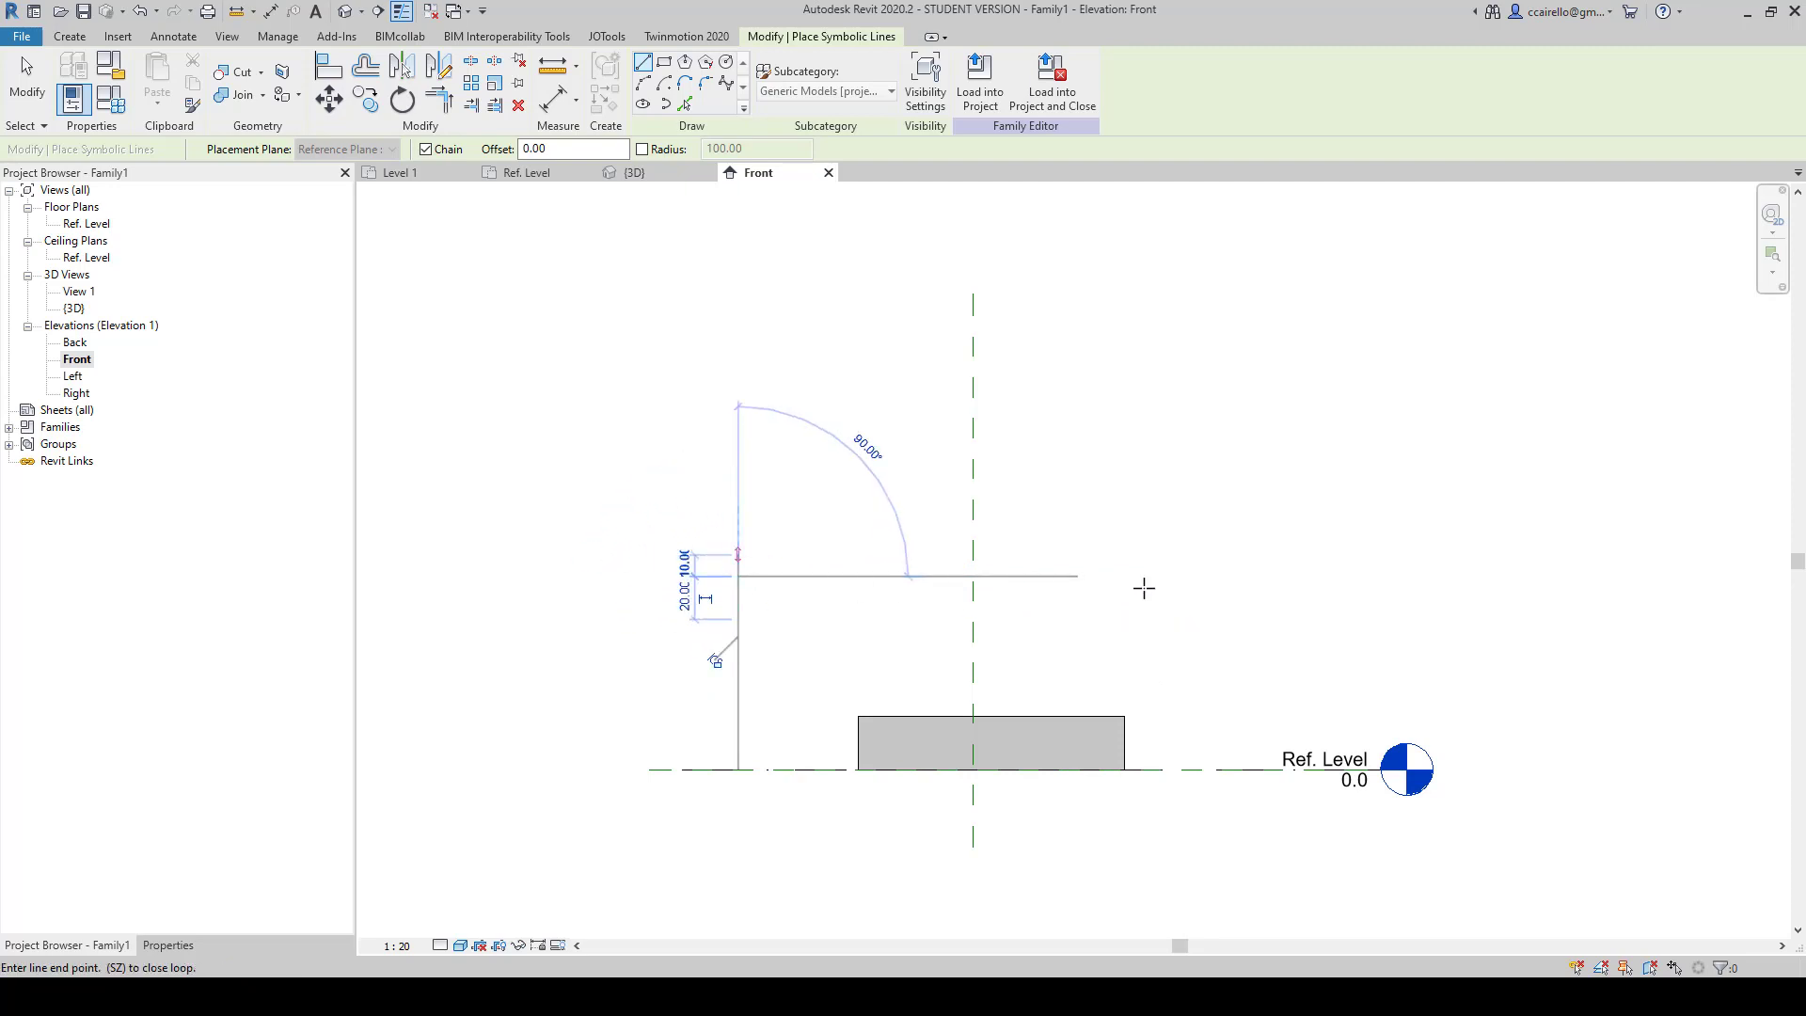
{"action": "left_click", "coordinate": [1157, 576]}
{"action": "key", "text": "Escape"}
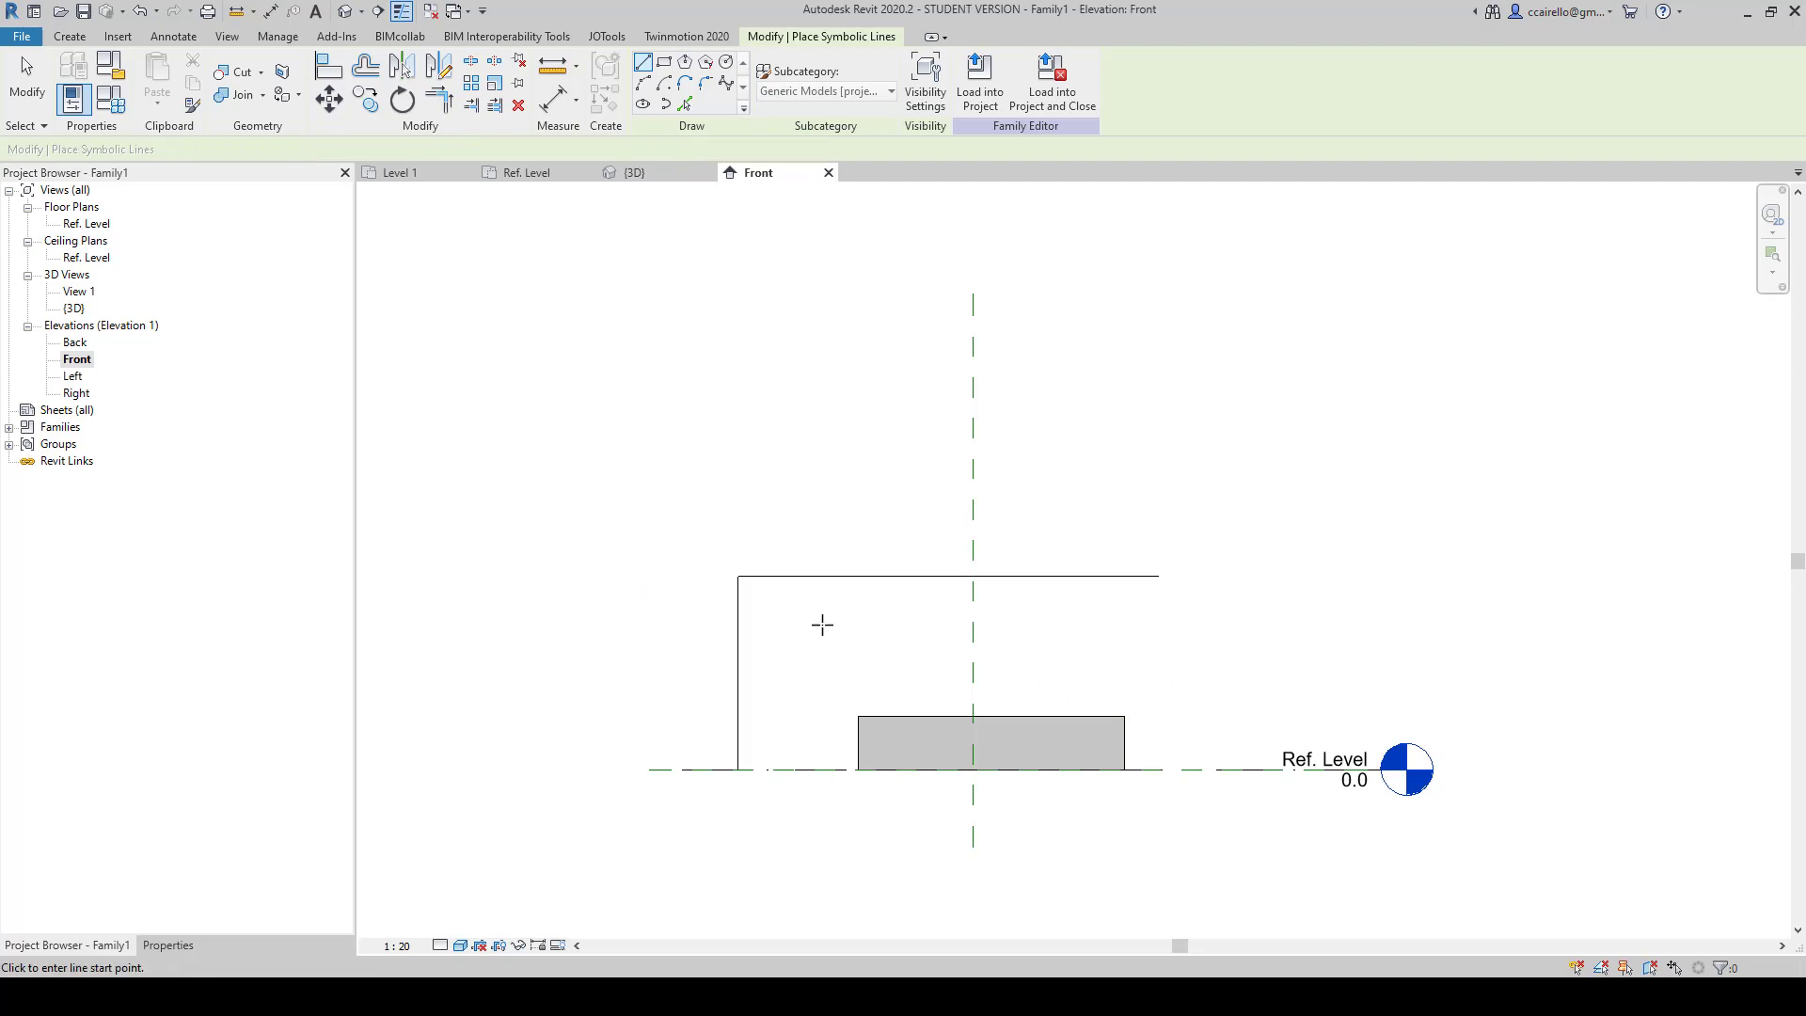
{"action": "key", "text": "Escape"}
Step: Delete the vertical symbolic line and copy the horizontal one 2 cm upward as tabletop height guides
{"action": "left_click_drag", "start_coordinate": [806, 698], "coordinate": [710, 612]}
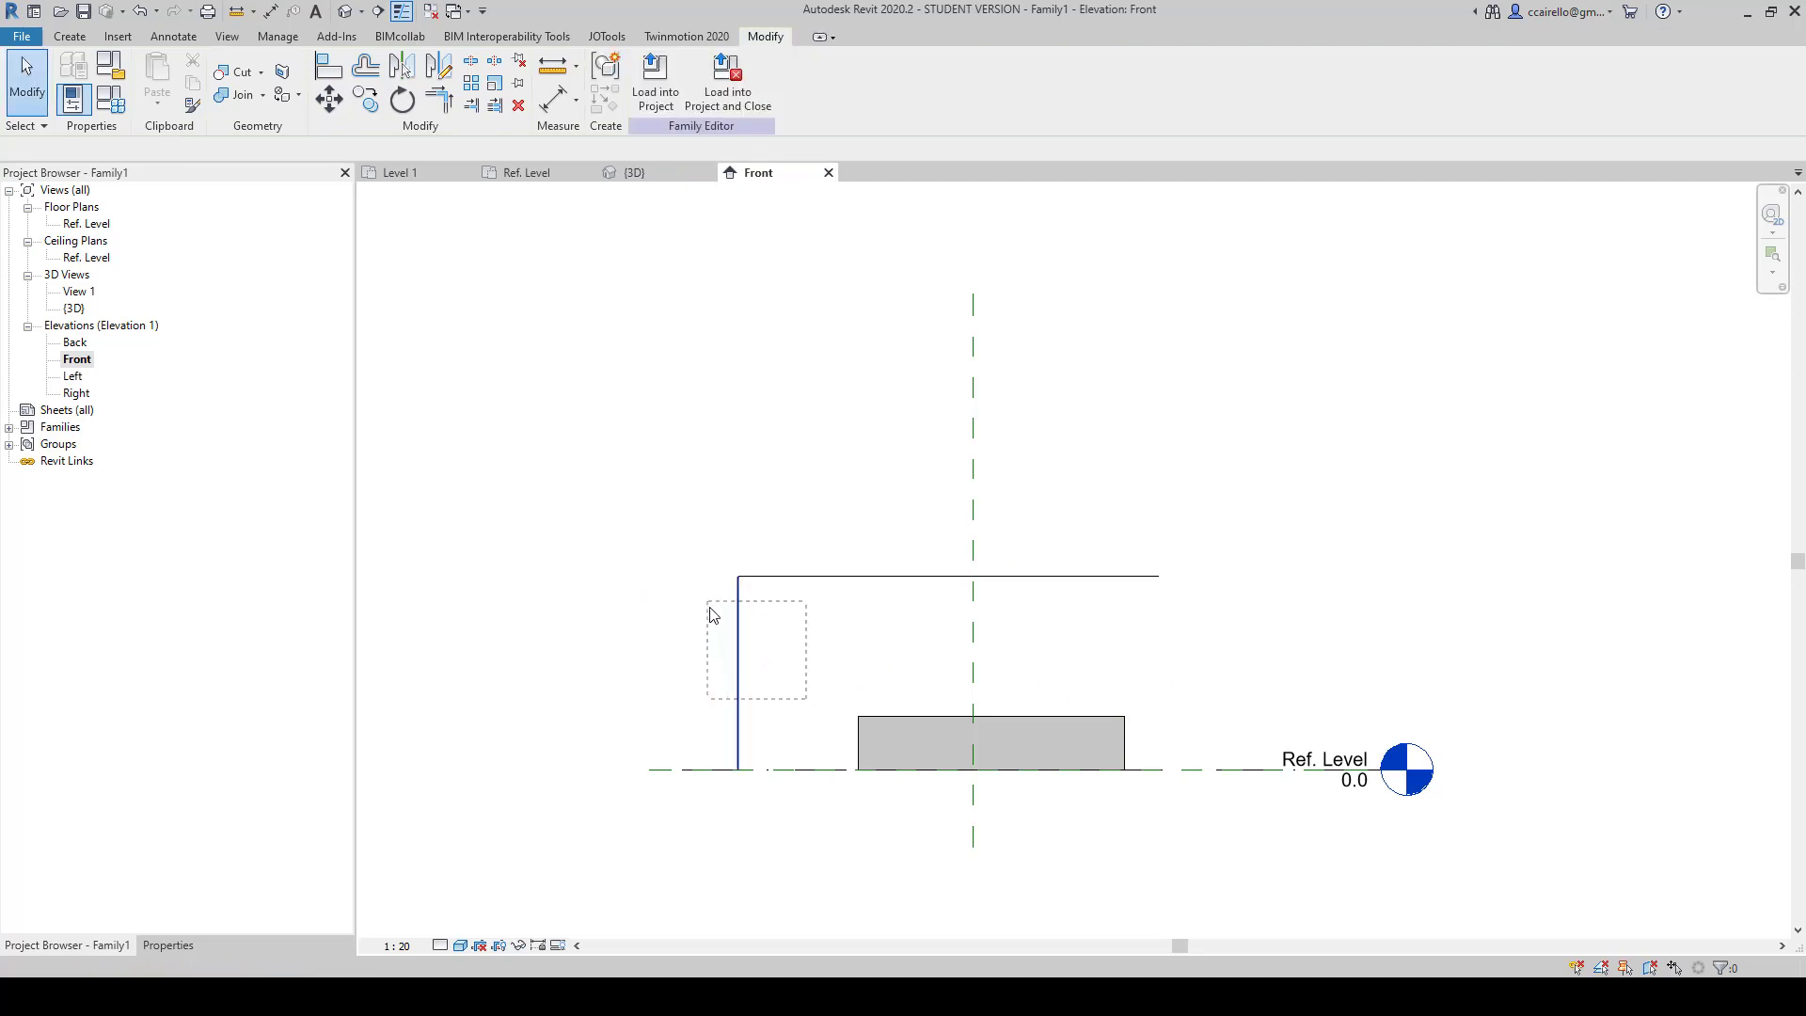
{"action": "key", "text": "Delete"}
{"action": "left_click_drag", "start_coordinate": [827, 645], "coordinate": [786, 565]}
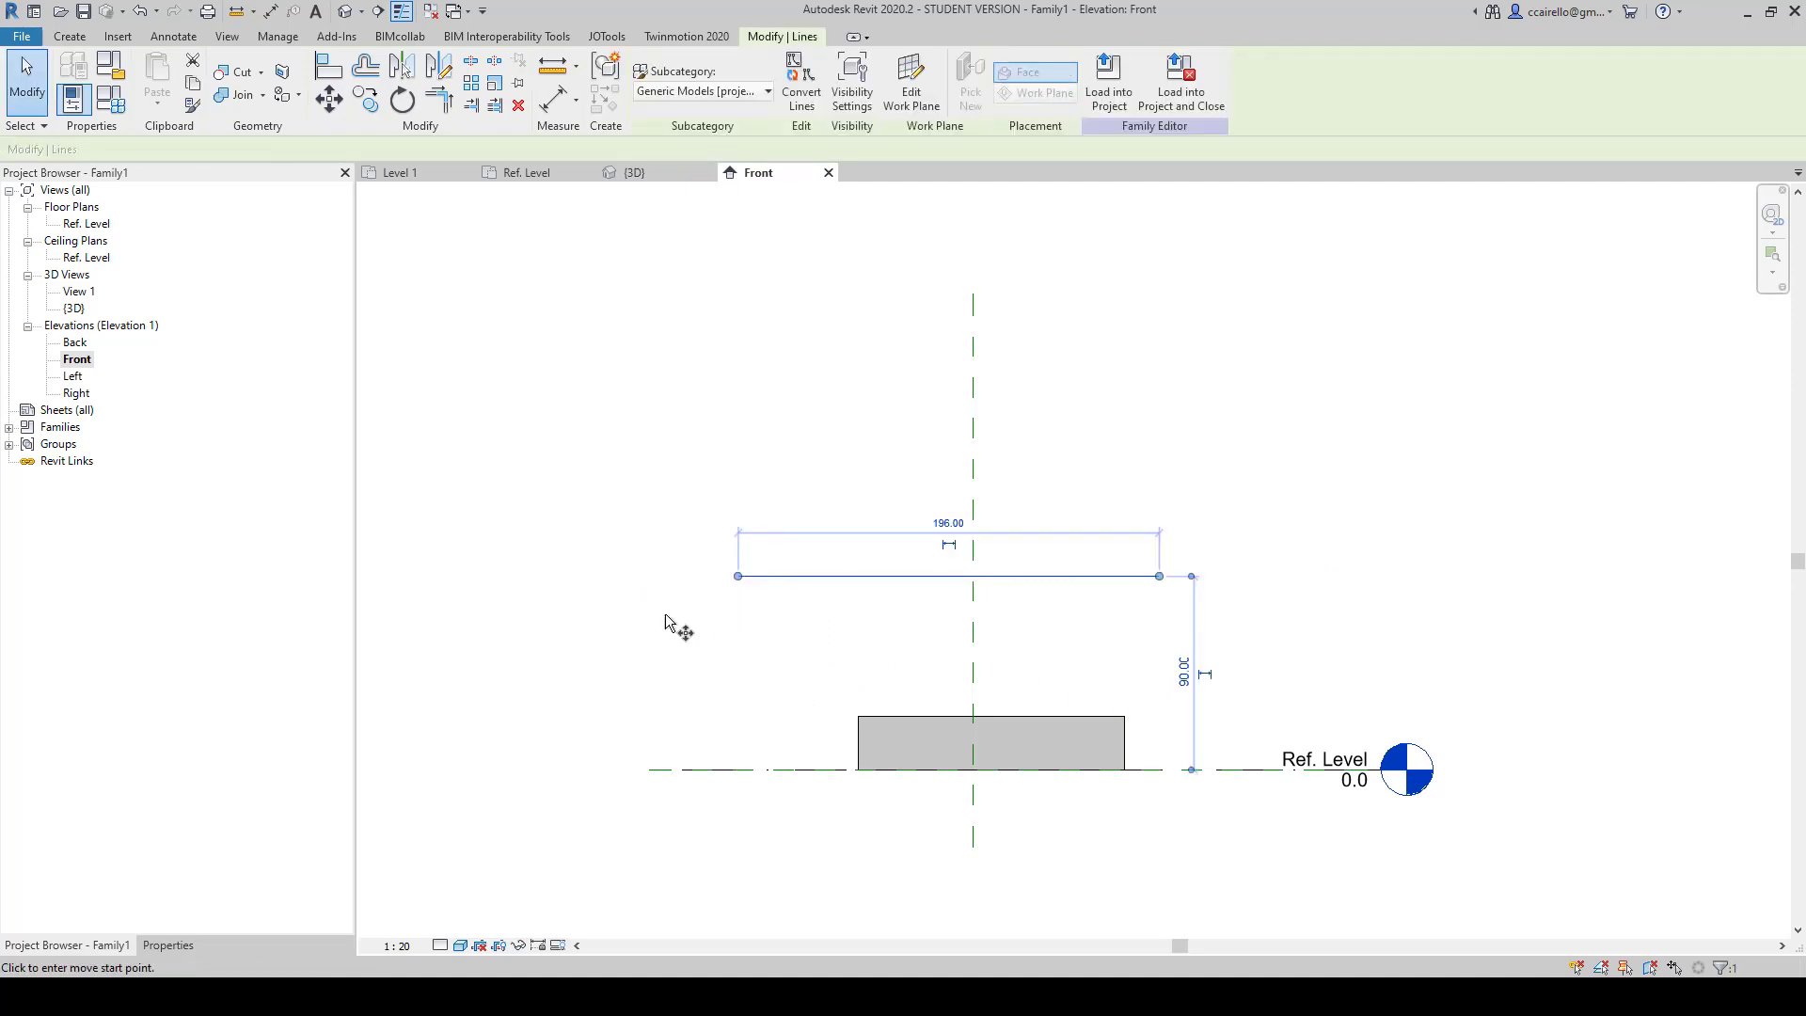
{"action": "key", "text": "c"}
{"action": "key", "text": "o"}
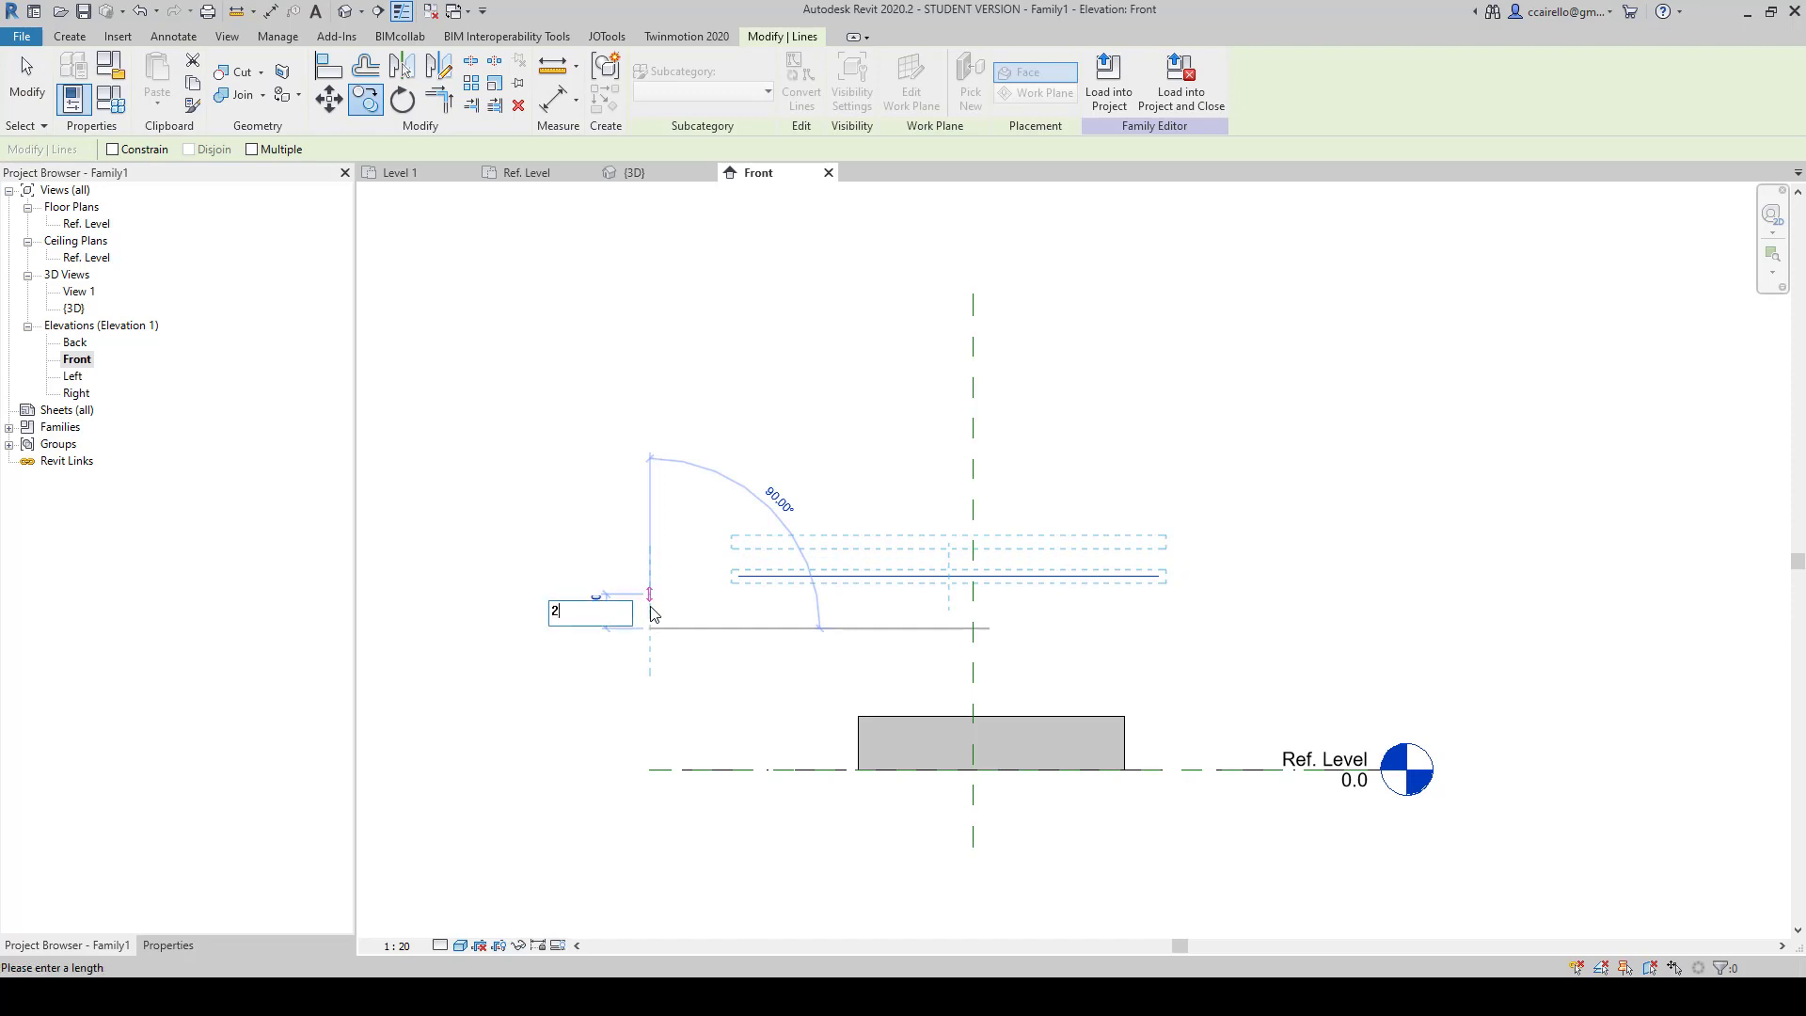
{"action": "key", "text": "Escape"}
{"action": "key", "text": "Escape"}
Step: Set the box's Extrusion Start to 90 cm and Extrusion End to 92 cm to place the tabletop between the guide lines
{"action": "scroll", "coordinate": [918, 647], "scroll_direction": "up", "scroll_amount": 2}
{"action": "scroll", "coordinate": [918, 647], "scroll_direction": "up", "scroll_amount": 1}
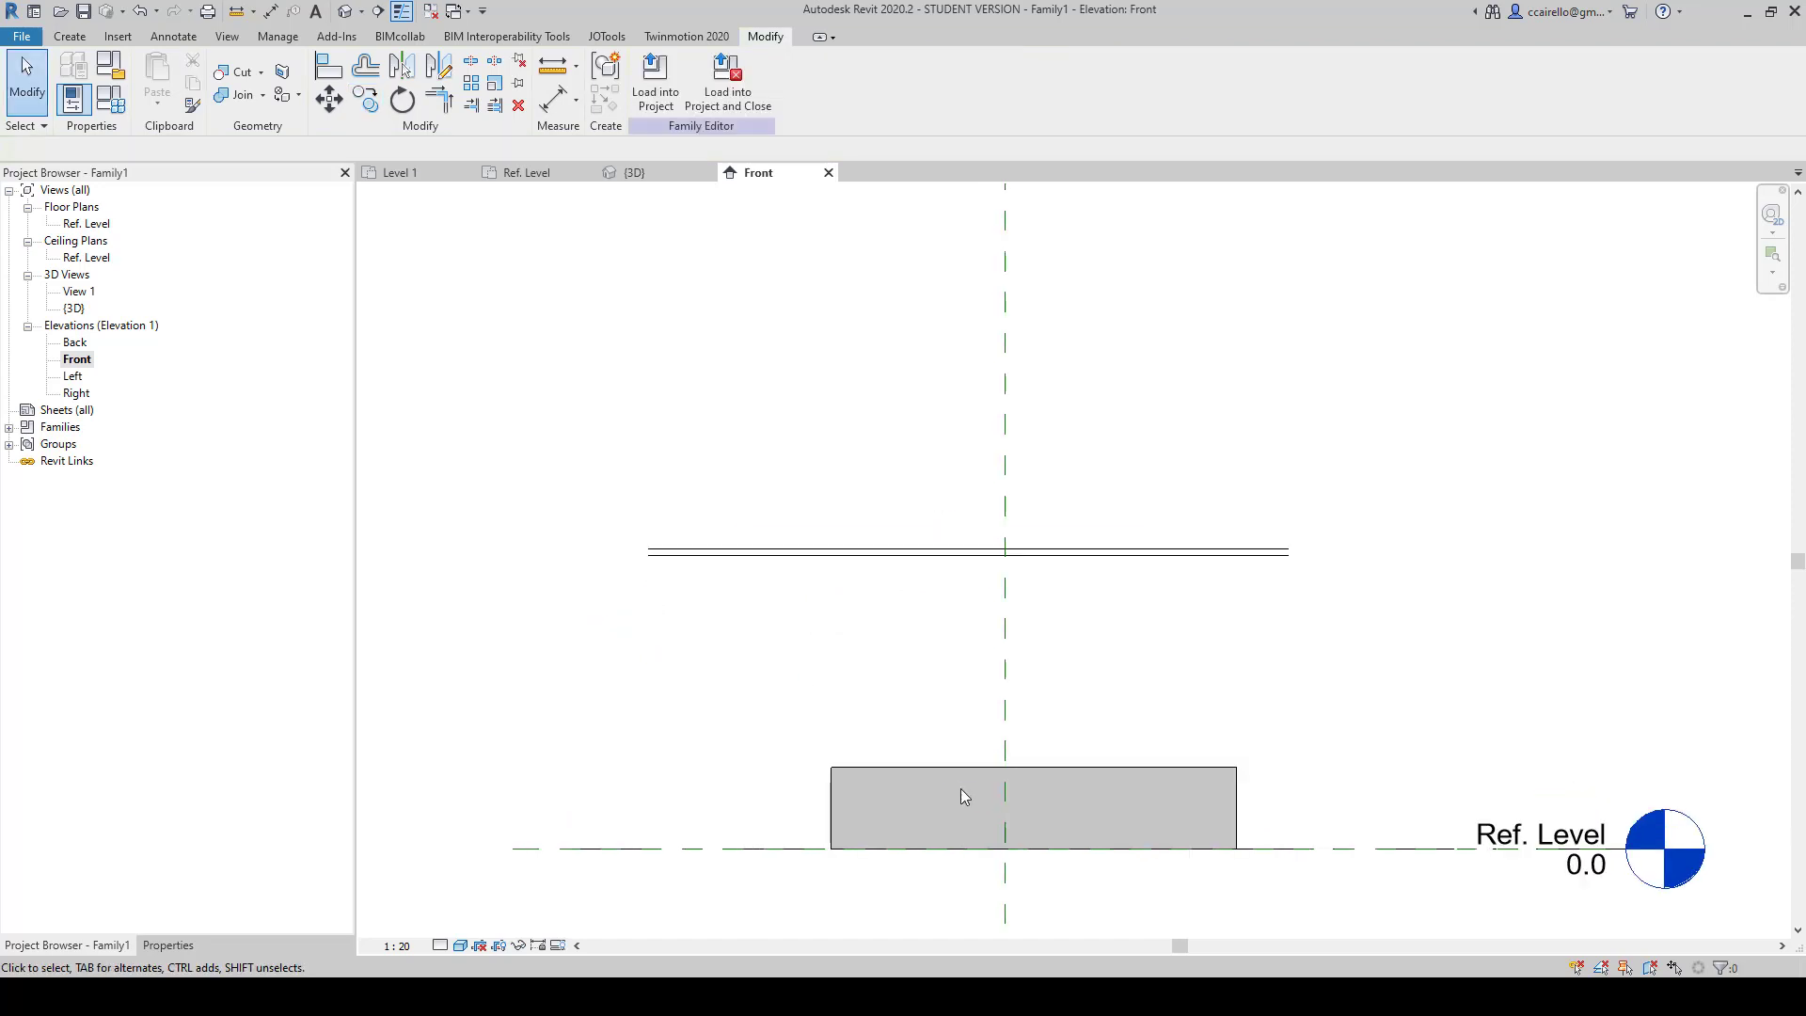
{"action": "left_click", "coordinate": [961, 771]}
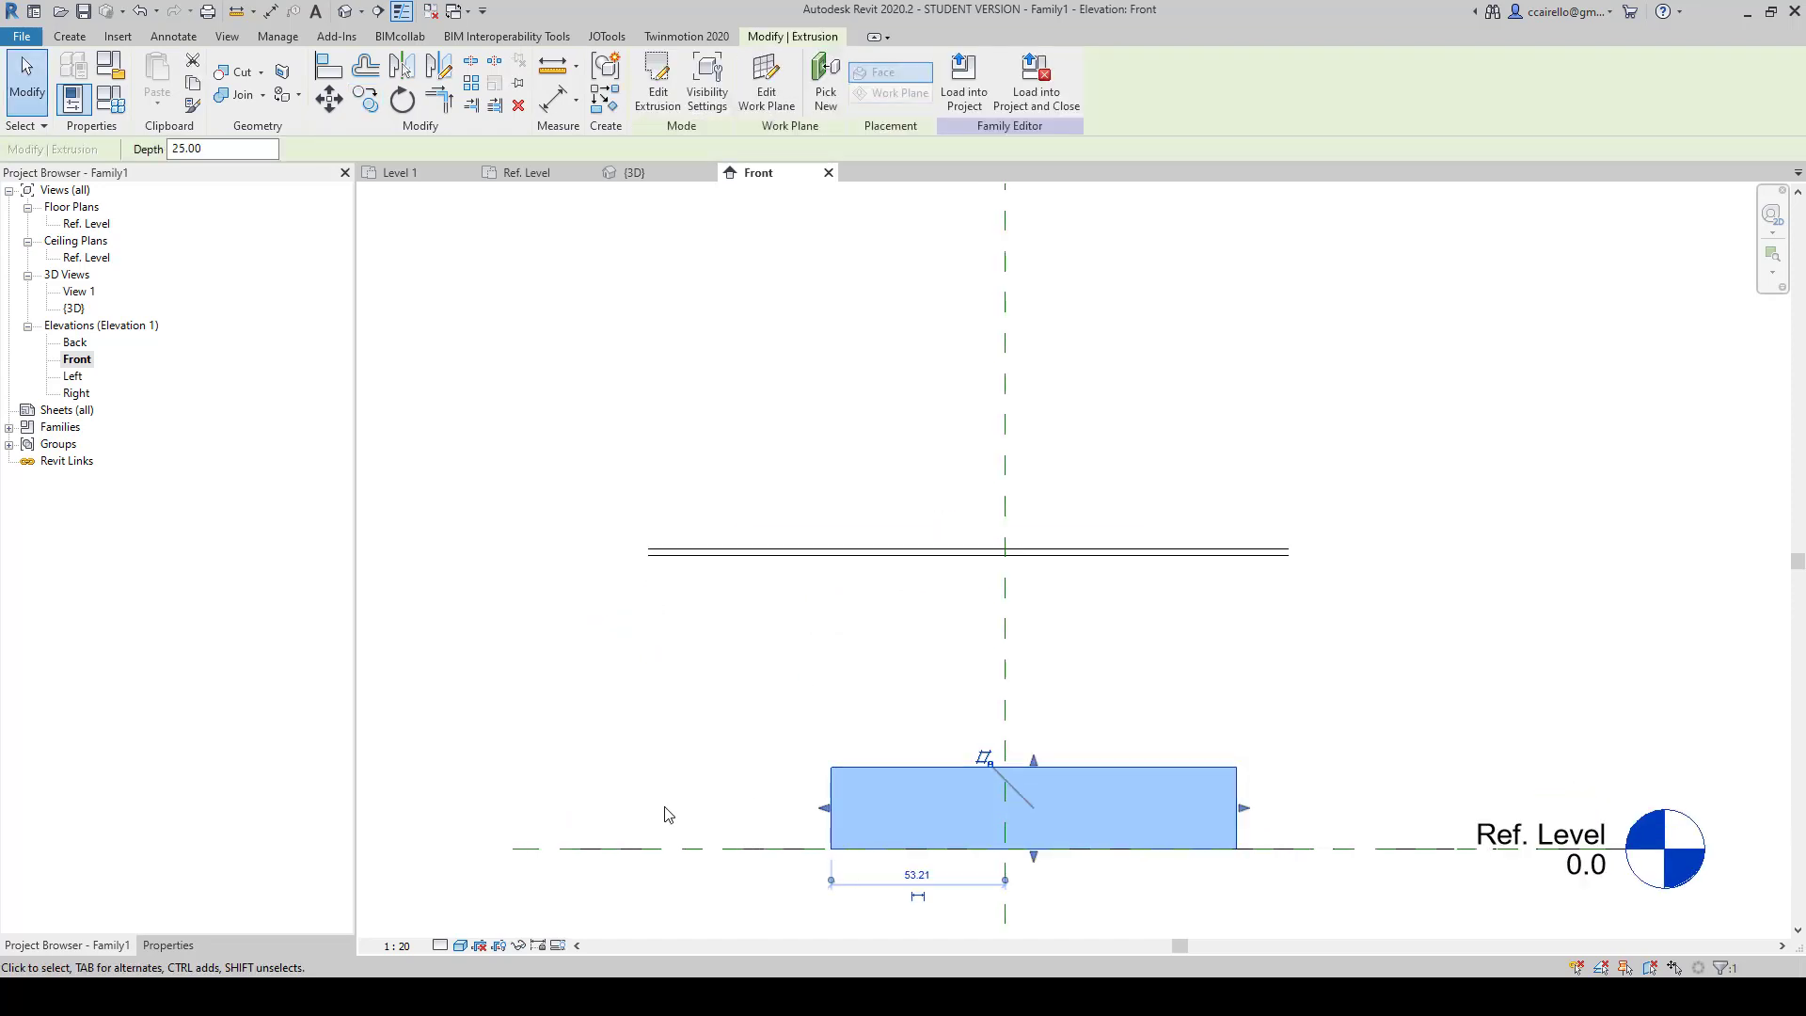
{"action": "left_click", "coordinate": [895, 710]}
{"action": "left_click", "coordinate": [895, 766]}
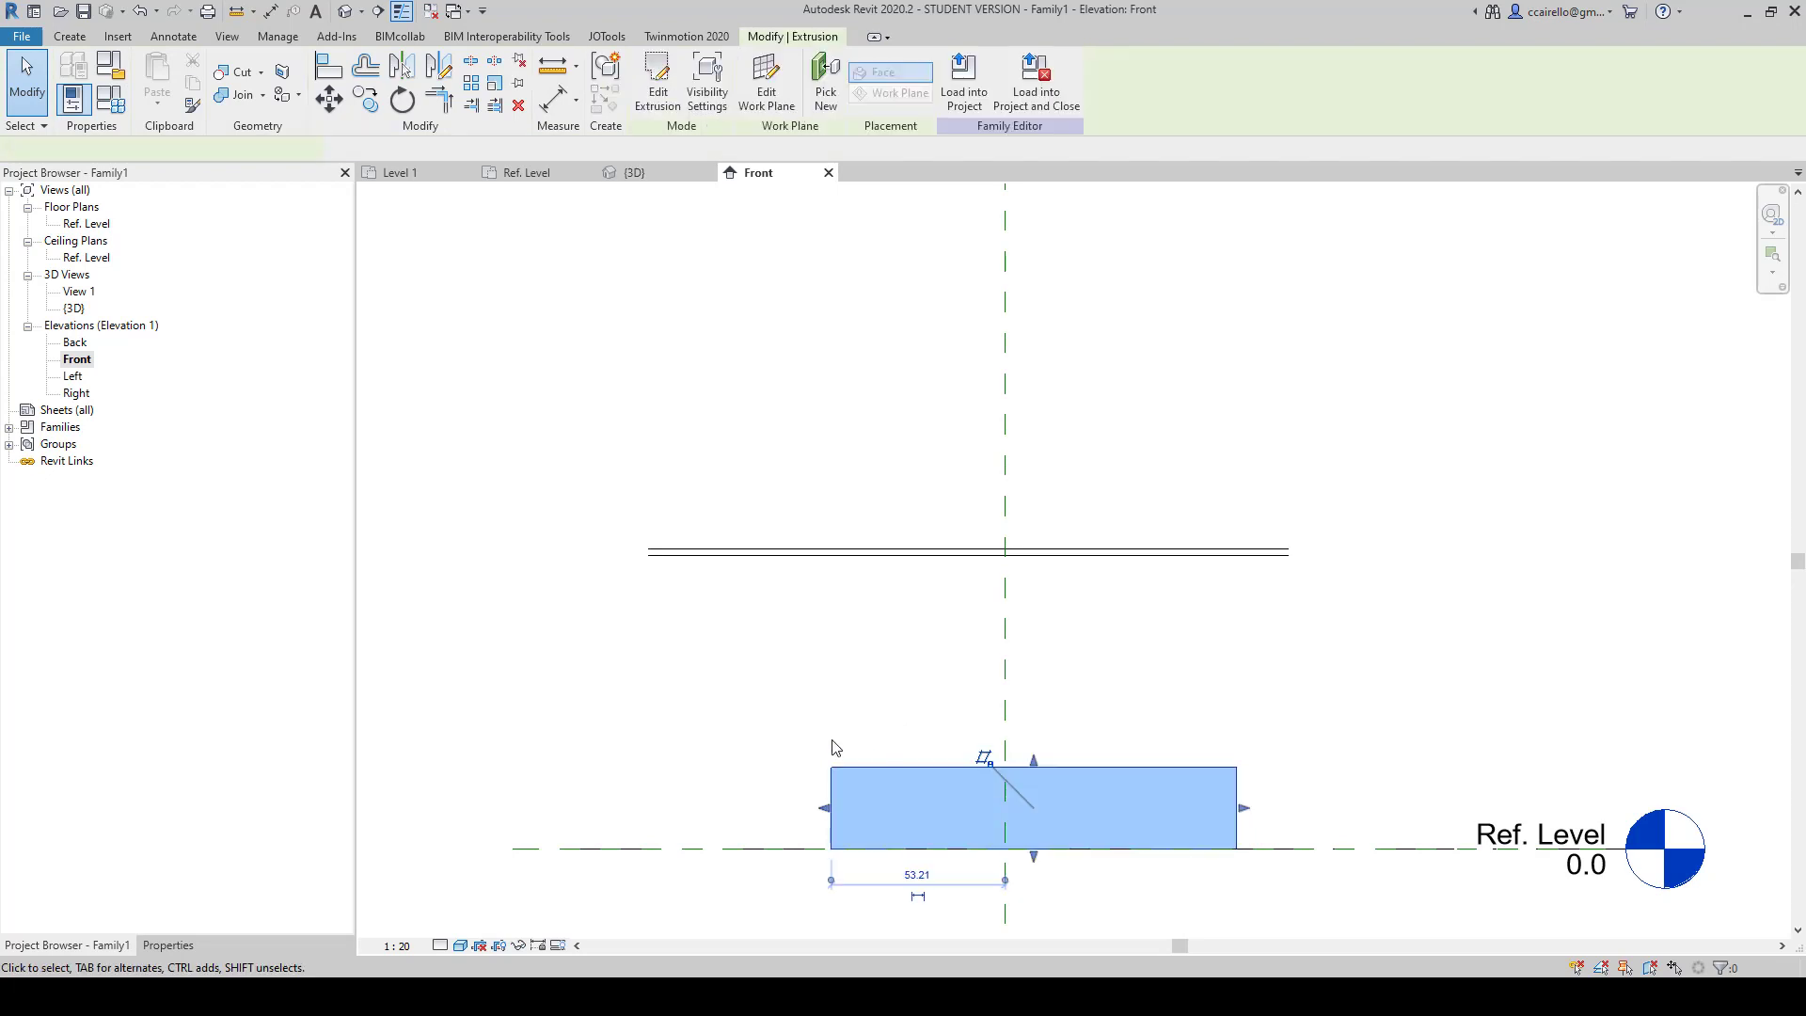
{"action": "left_click", "coordinate": [165, 946]}
{"action": "left_click", "coordinate": [217, 299]}
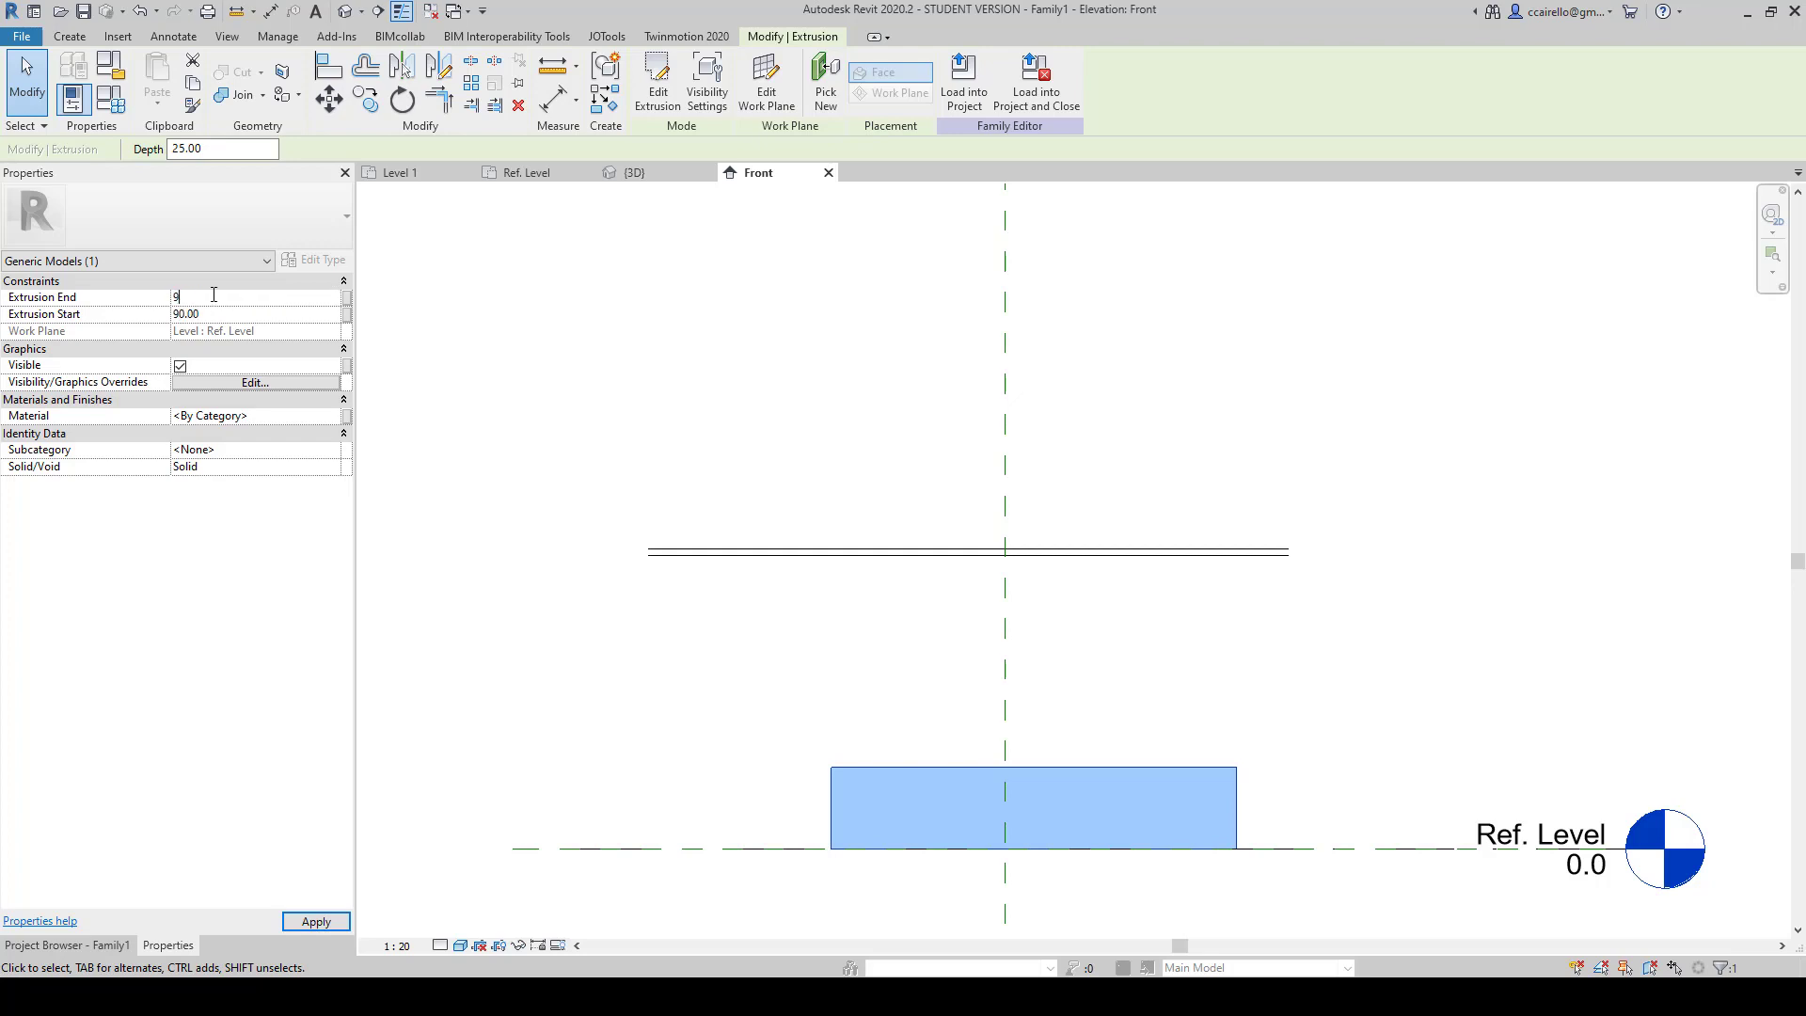
{"action": "left_click", "coordinate": [762, 721]}
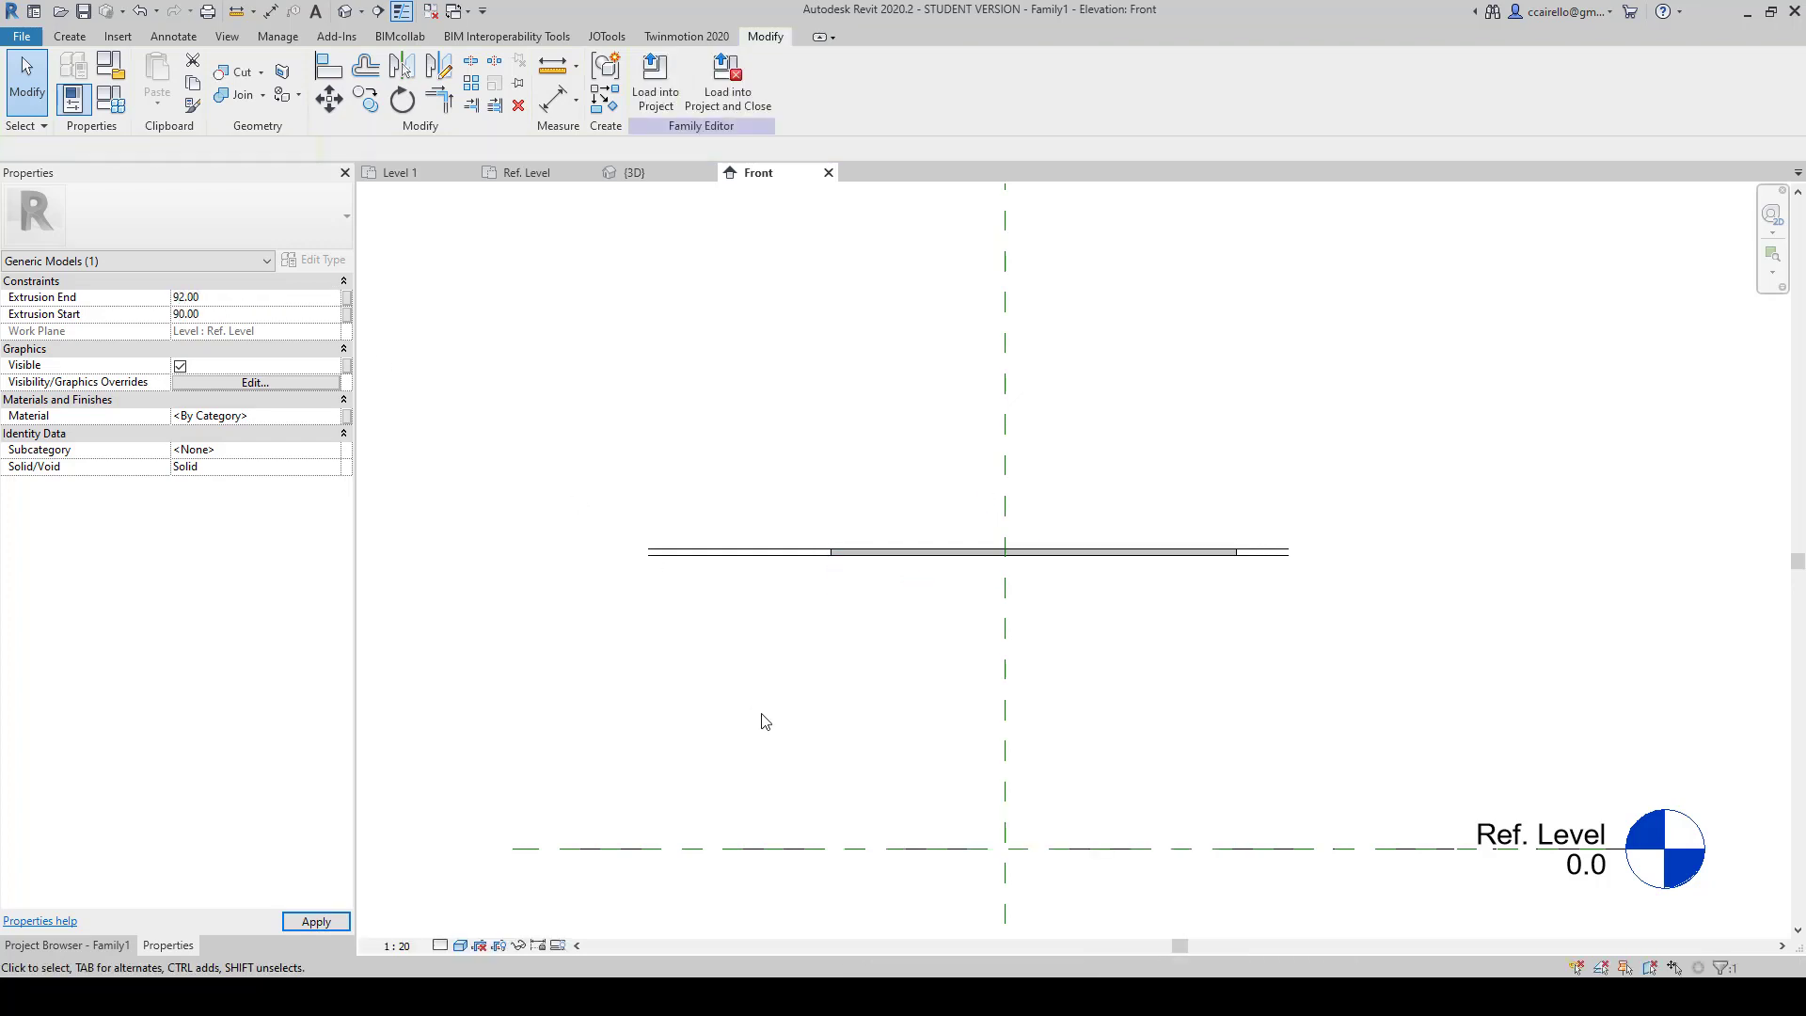
Step: Delete the two horizontal symbolic guide lines at the tabletop in the Front elevation
{"action": "scroll", "coordinate": [762, 722], "scroll_direction": "up", "scroll_amount": 1}
{"action": "left_click_drag", "start_coordinate": [749, 652], "coordinate": [673, 450]}
{"action": "key", "text": "Delete"}
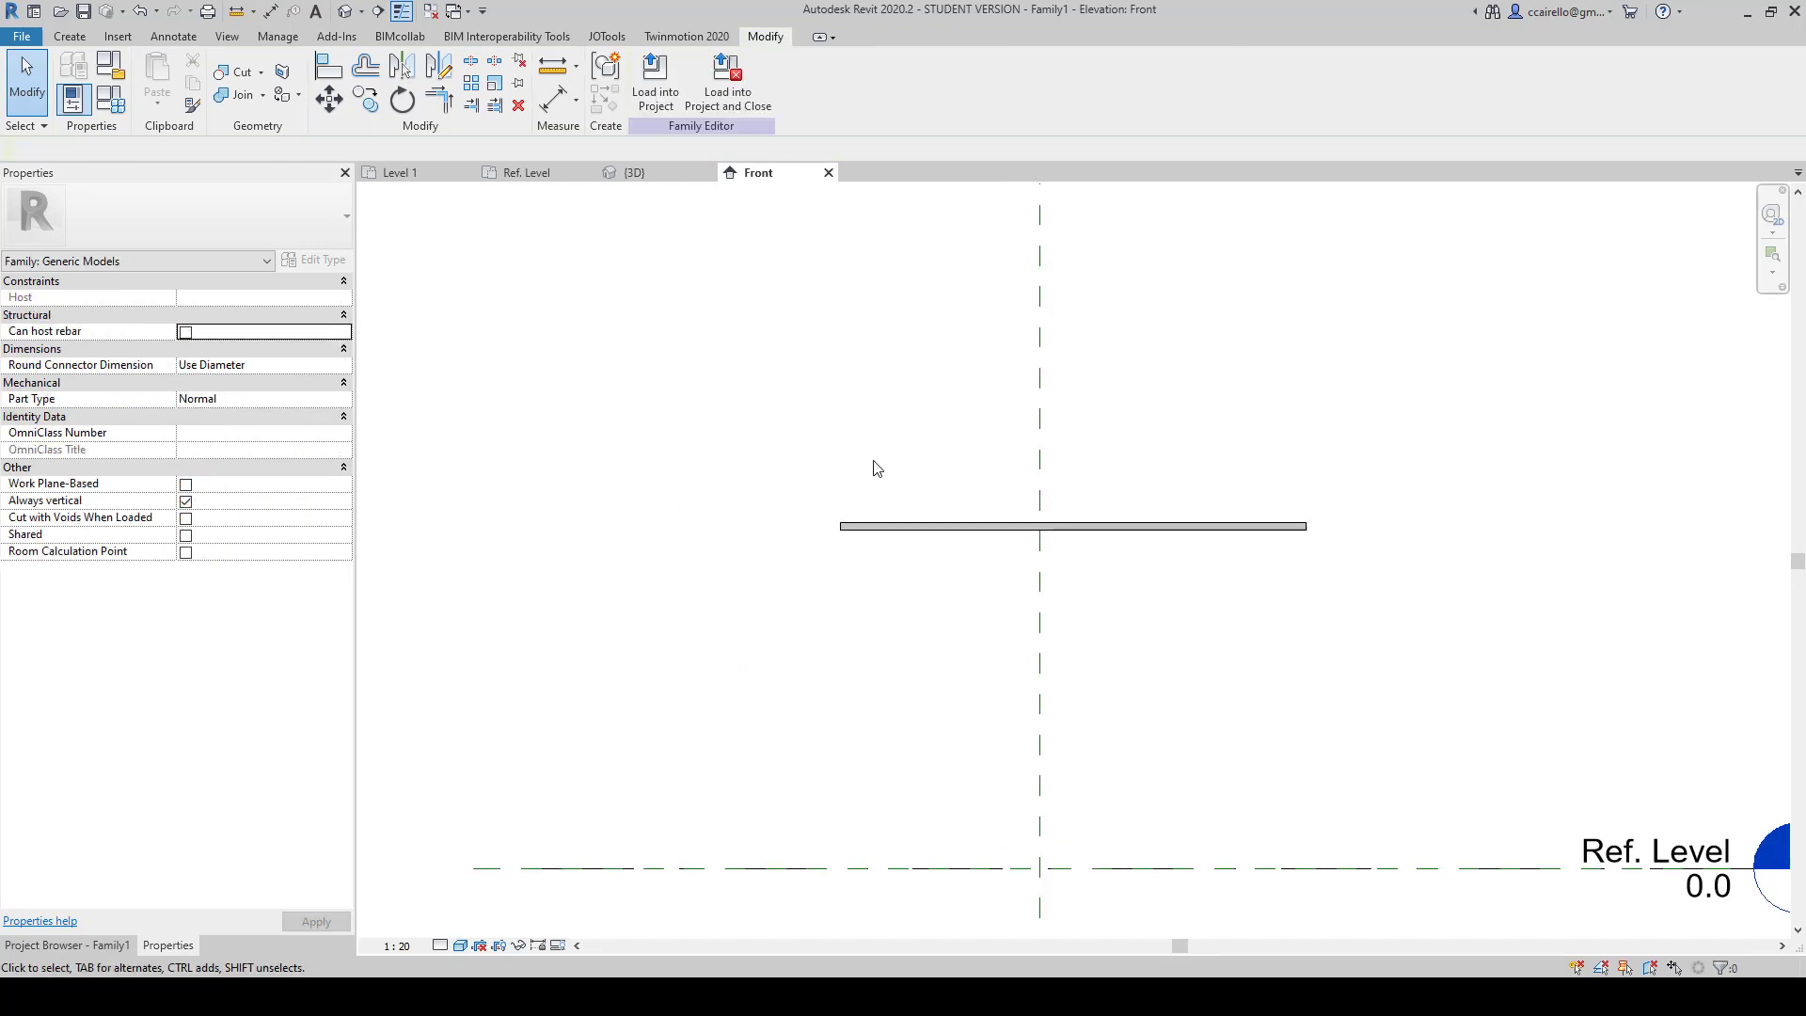
Step: Examine the tabletop extrusion in the Front elevation and in the 3D view
{"action": "scroll", "coordinate": [1137, 454], "scroll_direction": "up", "scroll_amount": 1}
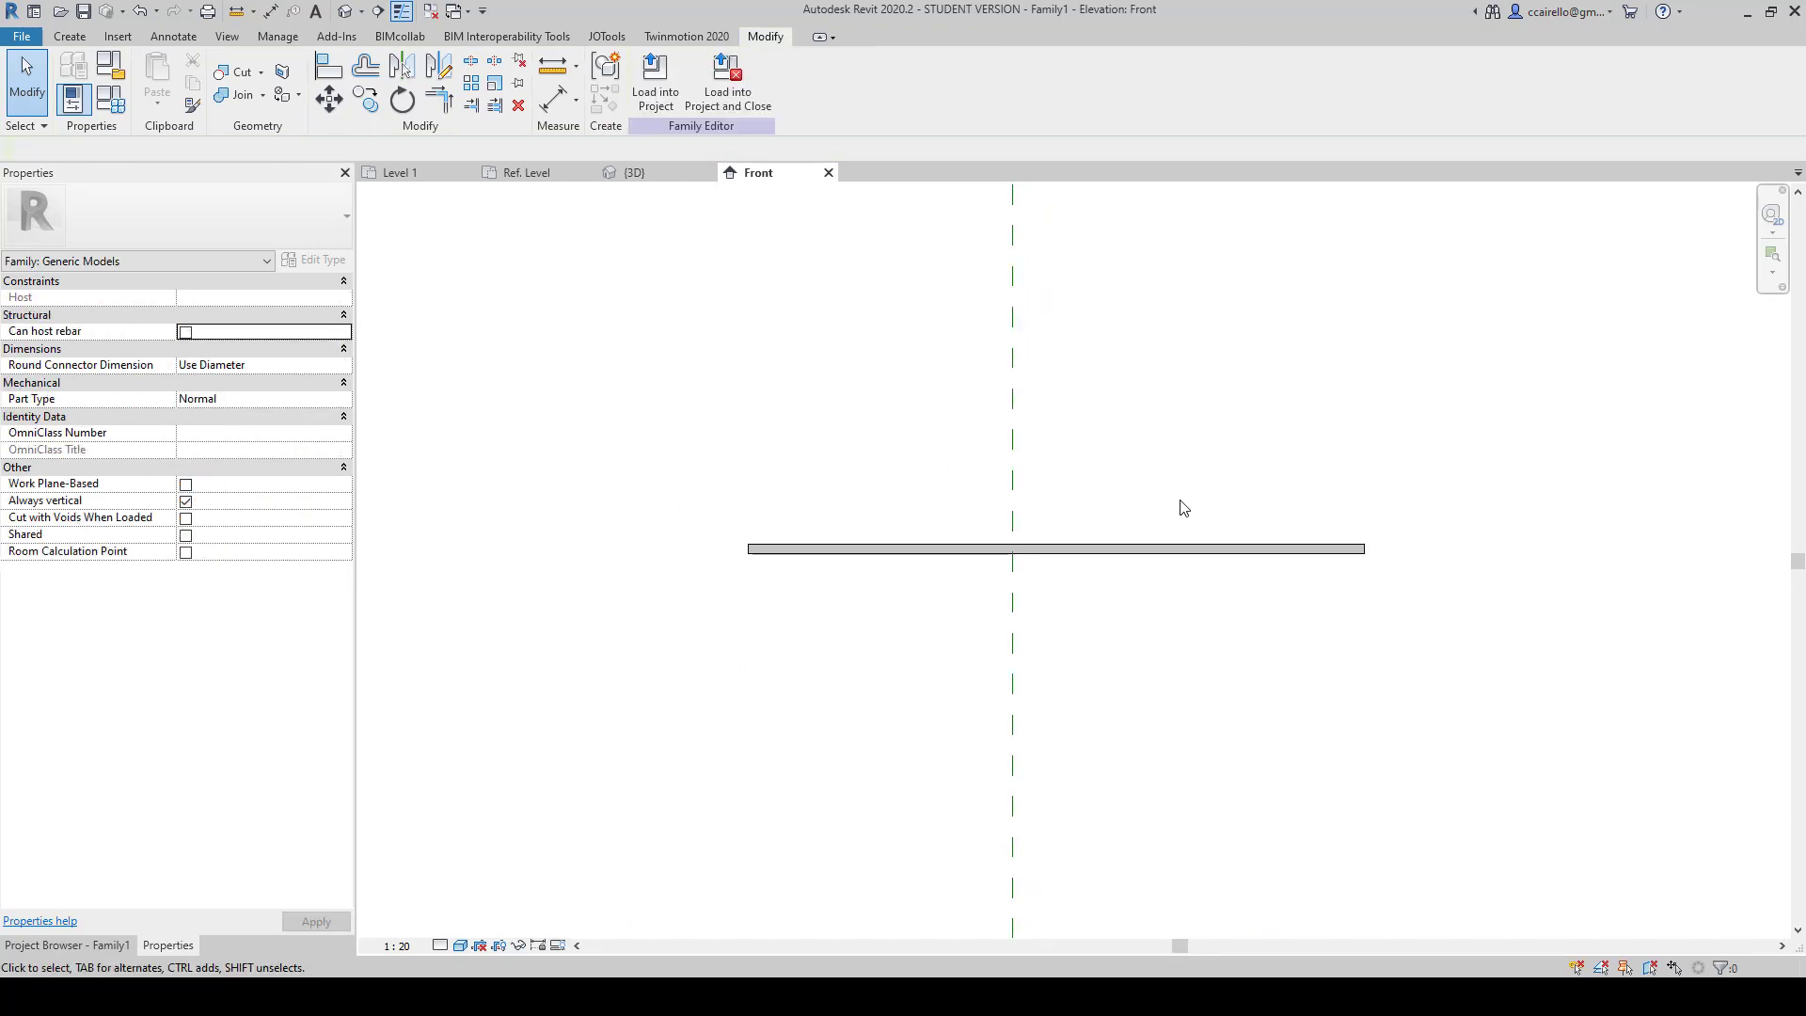
{"action": "left_click", "coordinate": [1199, 564]}
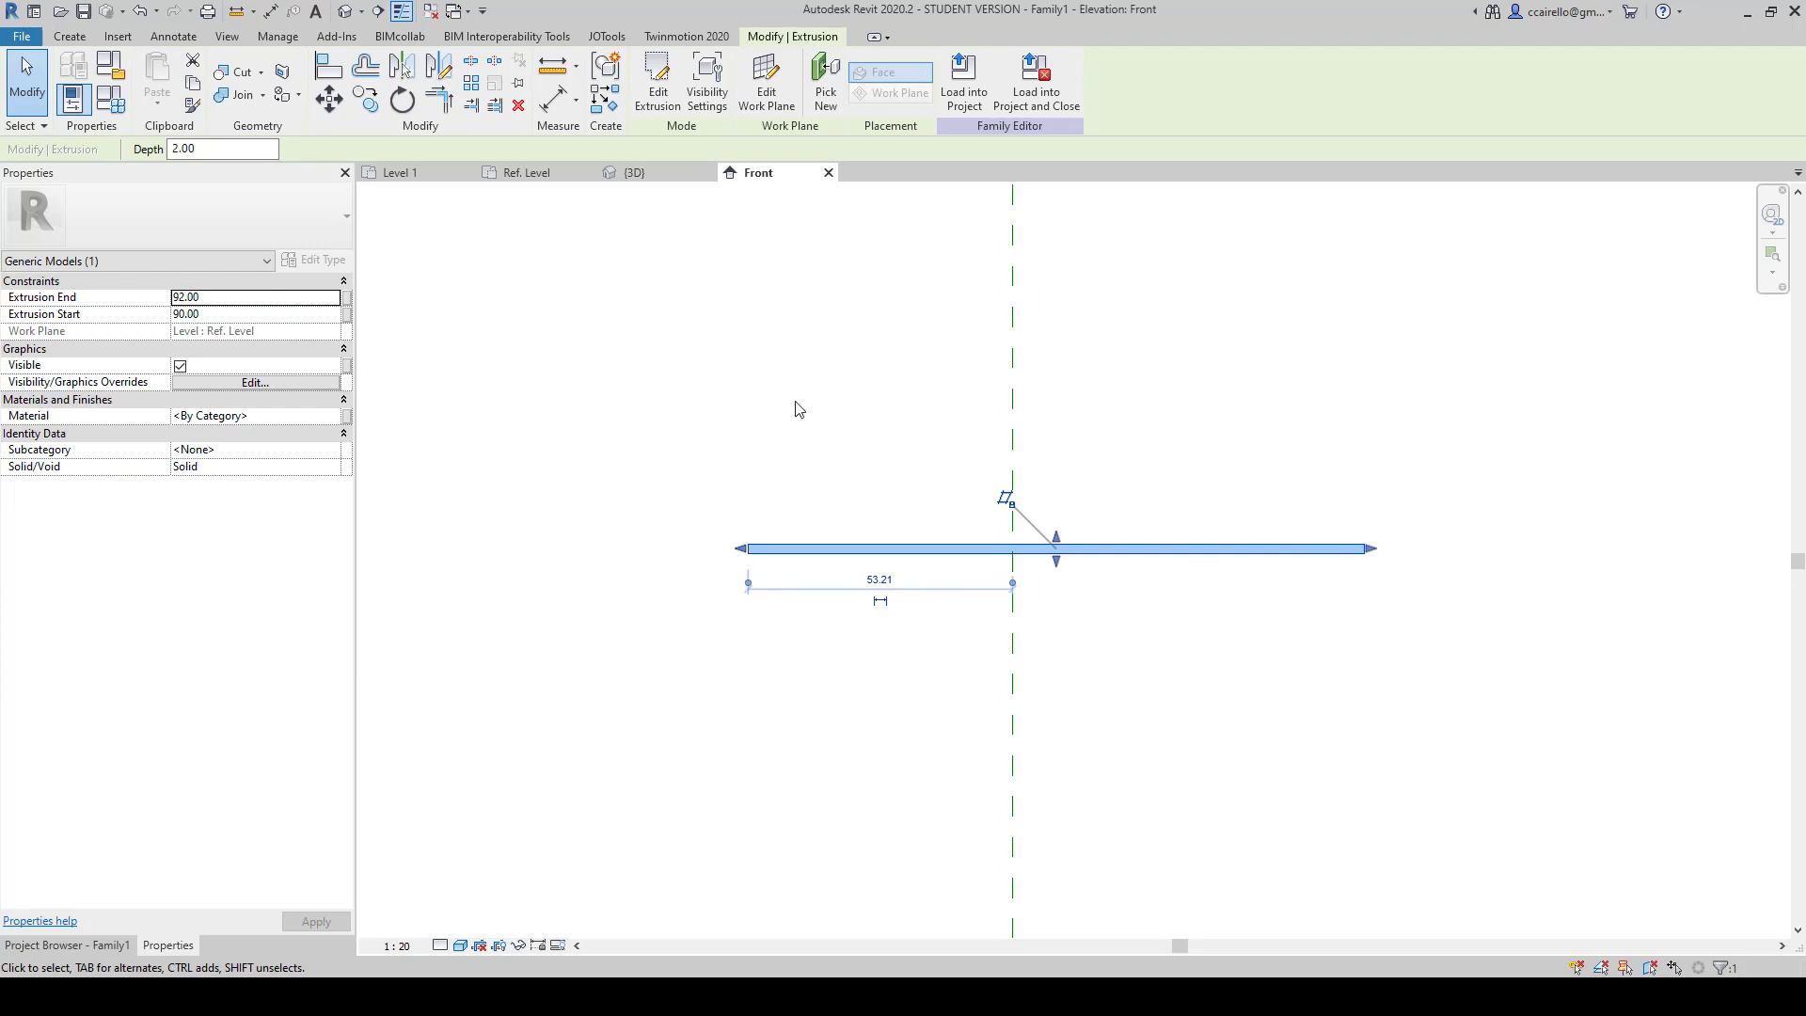
{"action": "left_click", "coordinate": [1099, 763]}
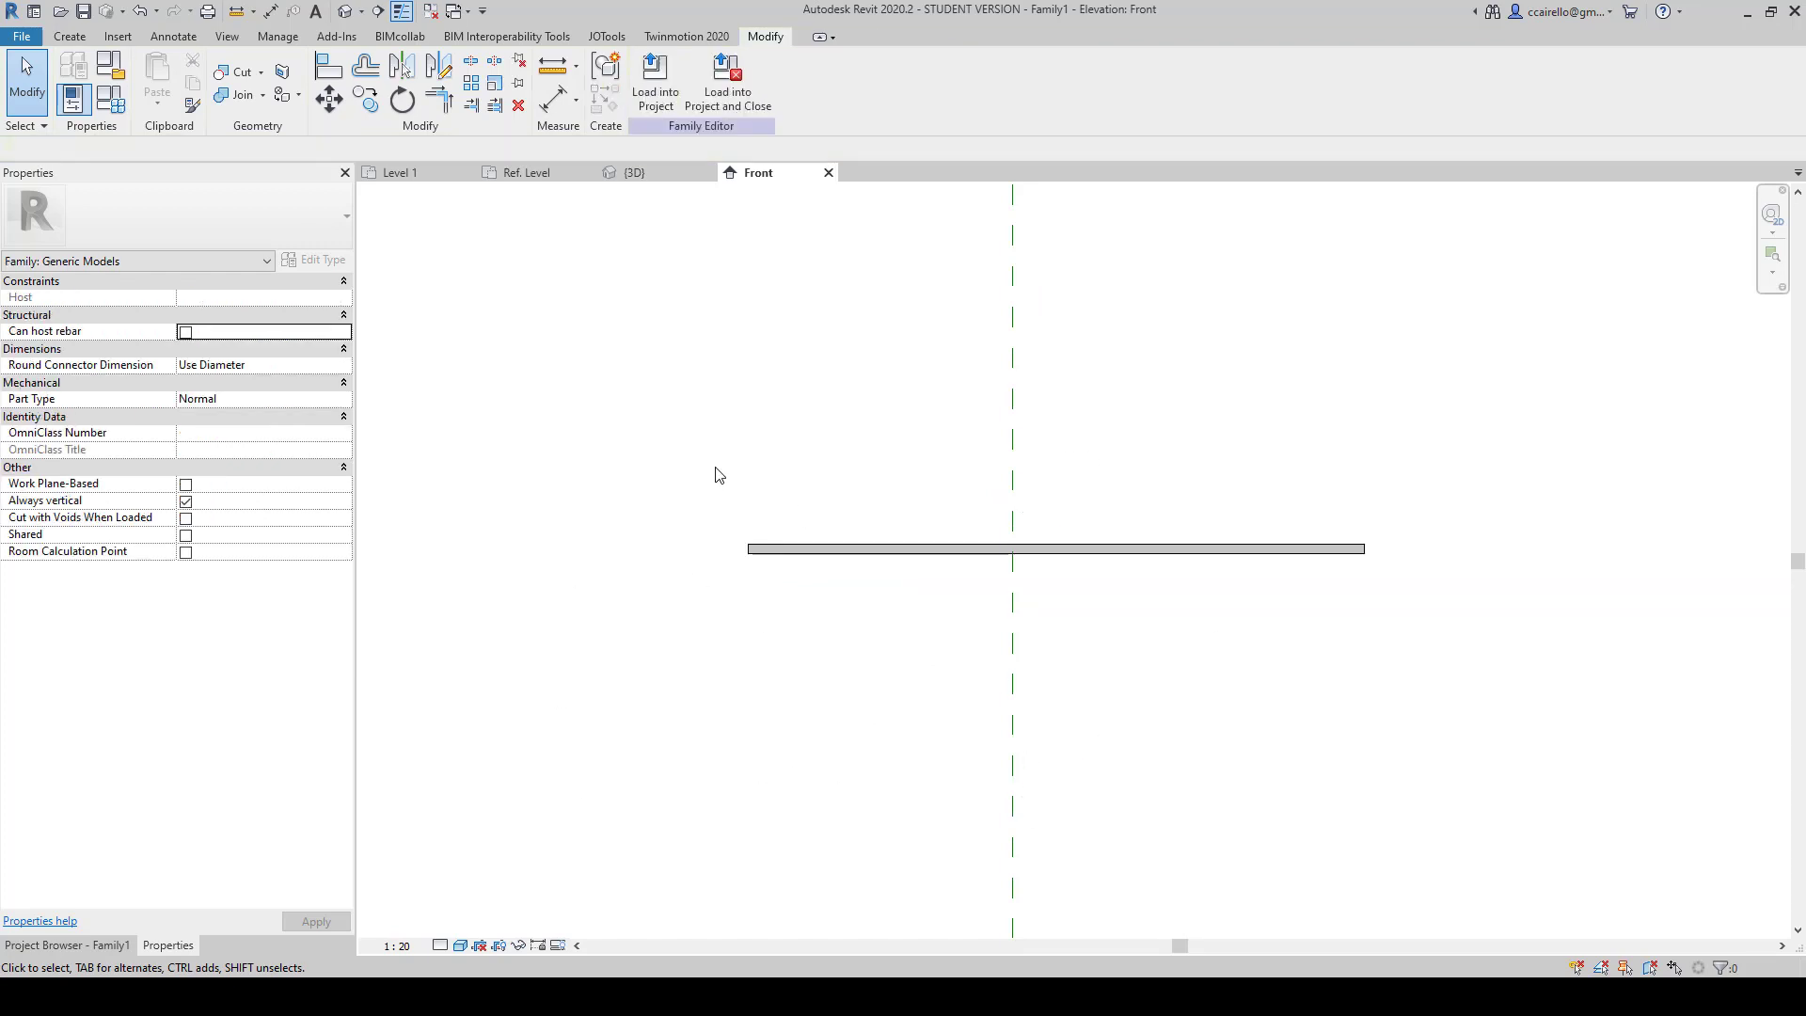
{"action": "scroll", "coordinate": [751, 422], "scroll_direction": "down", "scroll_amount": 2}
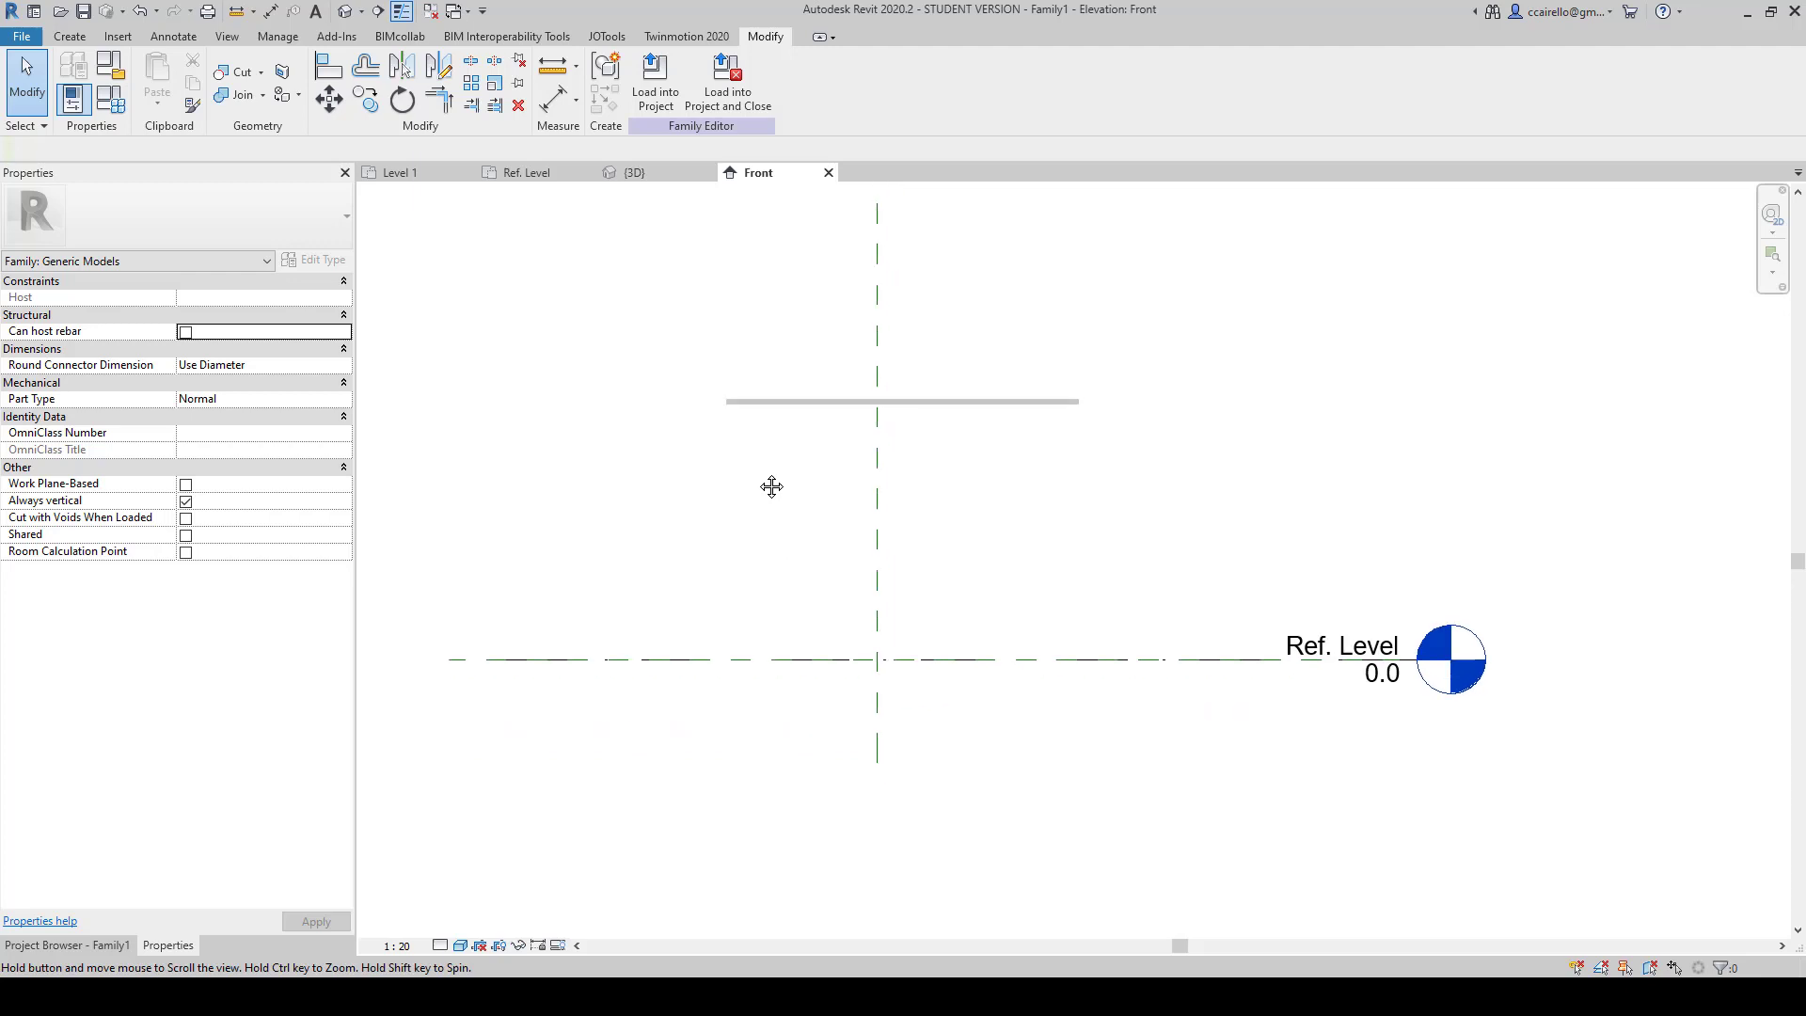
{"action": "left_click", "coordinate": [819, 396]}
{"action": "key", "text": "ctrl+Tab"}
{"action": "scroll", "coordinate": [851, 522], "scroll_direction": "down", "scroll_amount": 2}
{"action": "middle_click_drag", "start_coordinate": [1026, 495], "coordinate": [882, 560]}
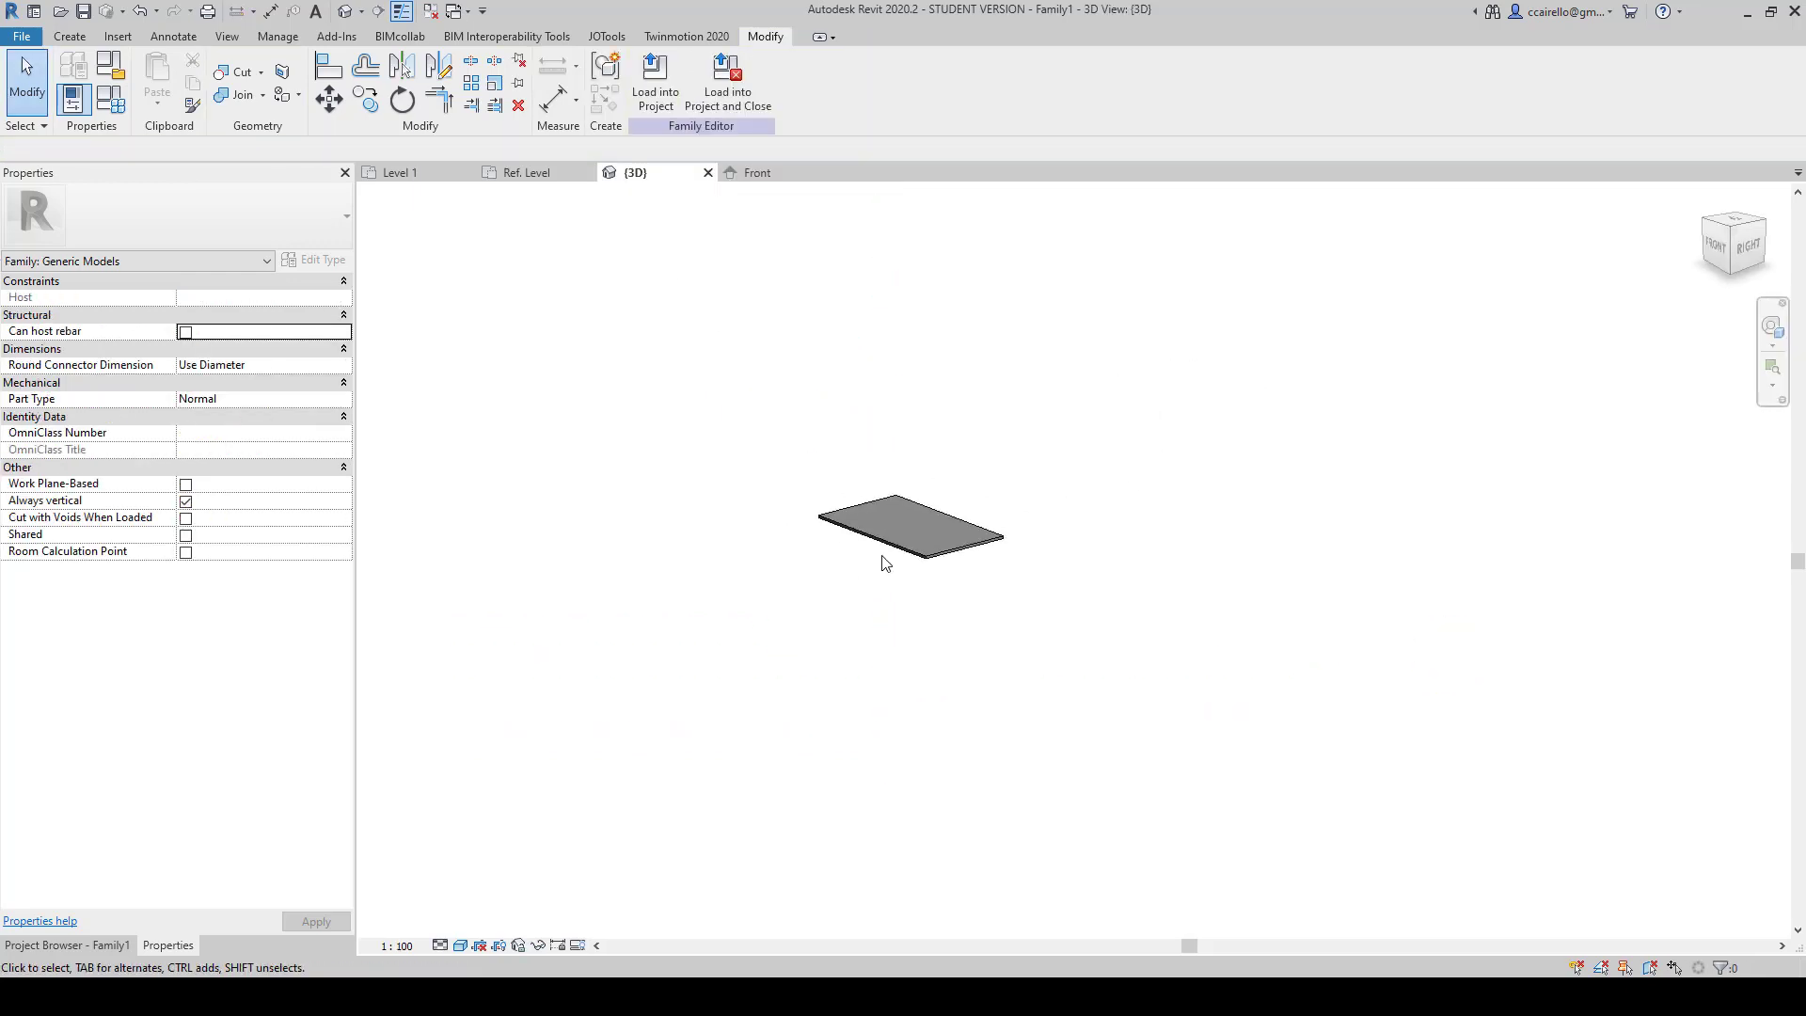
{"action": "scroll", "coordinate": [897, 525], "scroll_direction": "up", "scroll_amount": 3}
{"action": "scroll", "coordinate": [1073, 567], "scroll_direction": "down", "scroll_amount": 3}
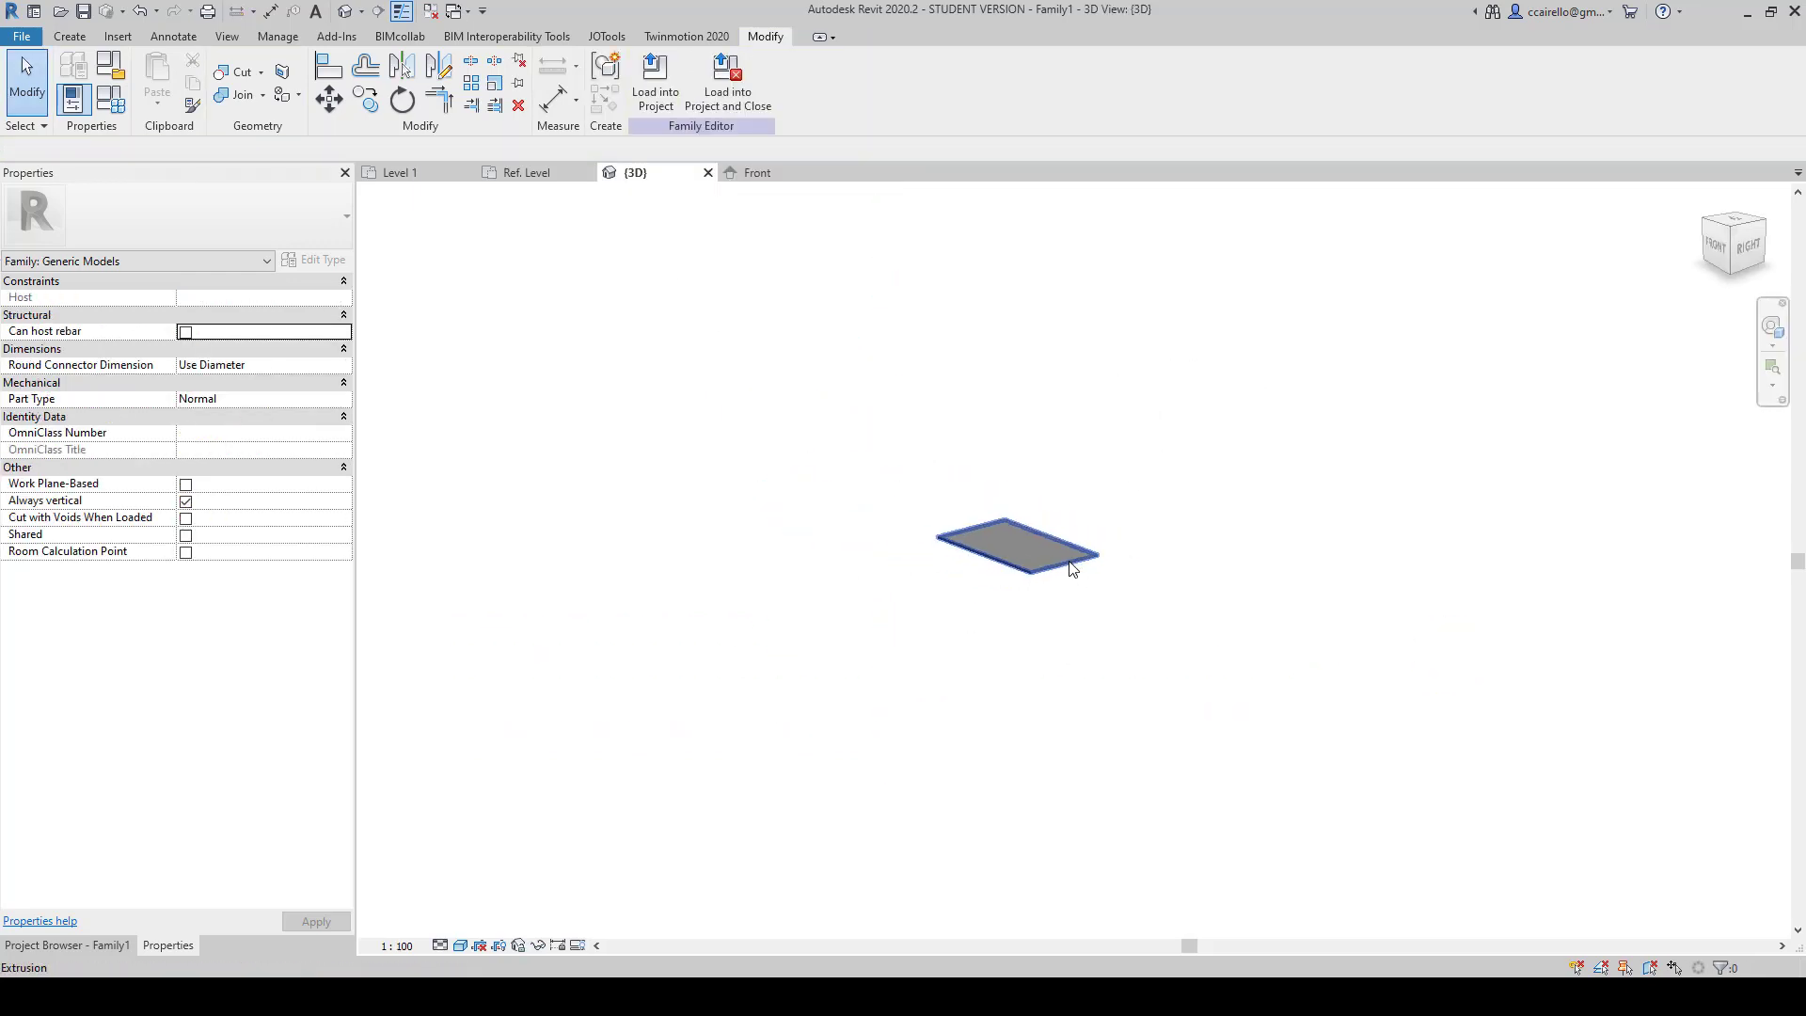
{"action": "scroll", "coordinate": [1073, 567], "scroll_direction": "up", "scroll_amount": 1}
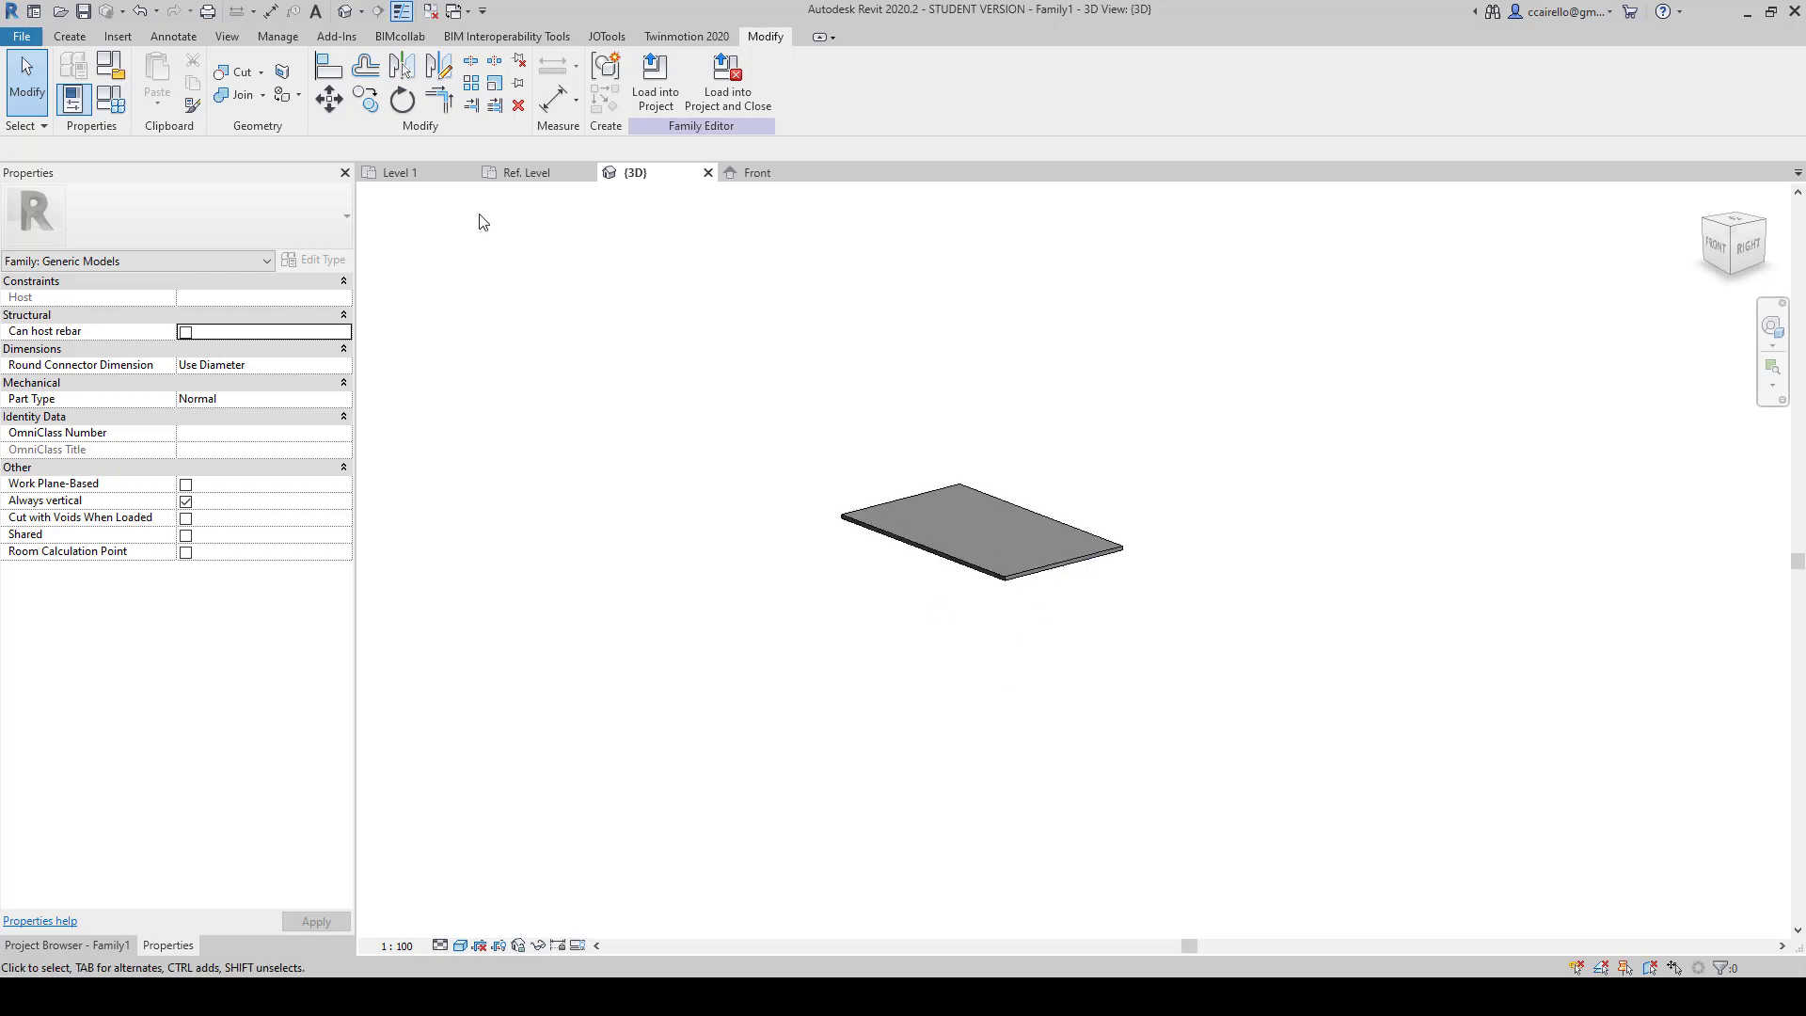
Step: Start an extrusion in the Ref. Level plan and sketch an 8 cm square inside the tabletop's upper-left corner
{"action": "left_click", "coordinate": [499, 173]}
{"action": "scroll", "coordinate": [969, 591], "scroll_direction": "up", "scroll_amount": 4}
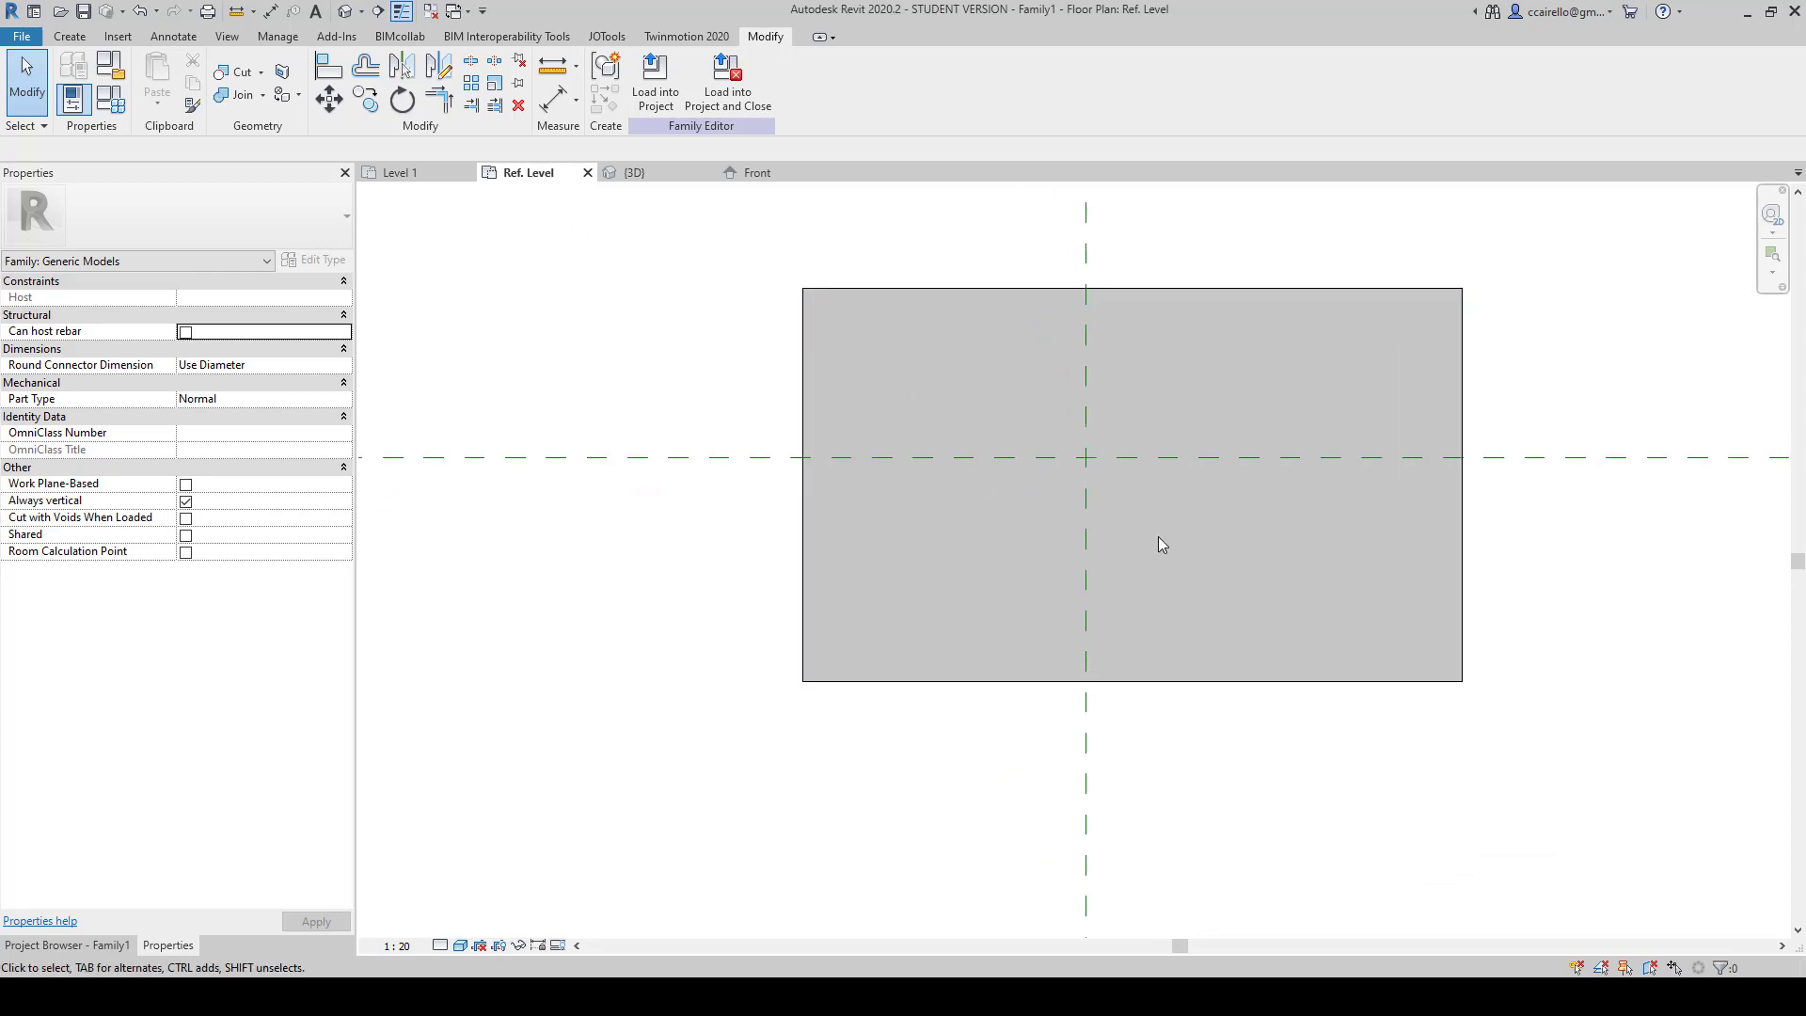
{"action": "scroll", "coordinate": [1166, 541], "scroll_direction": "down", "scroll_amount": 1}
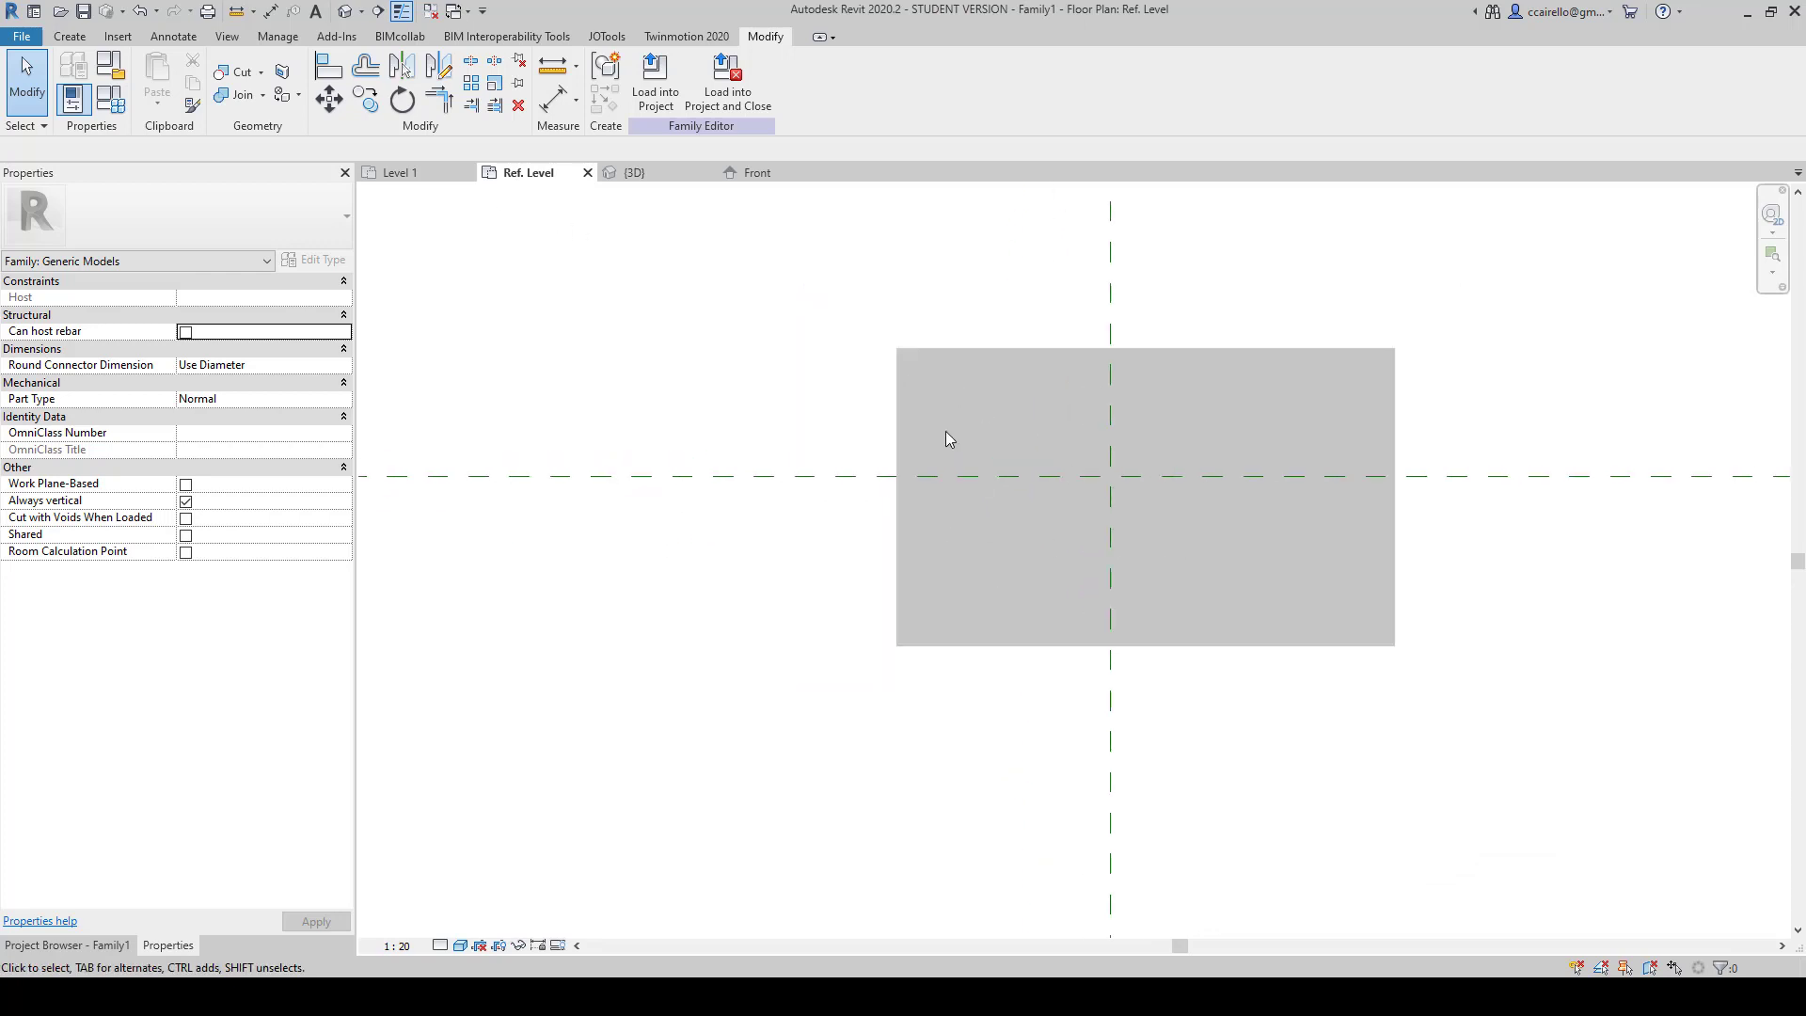
{"action": "left_click", "coordinate": [78, 36]}
{"action": "left_click", "coordinate": [158, 77]}
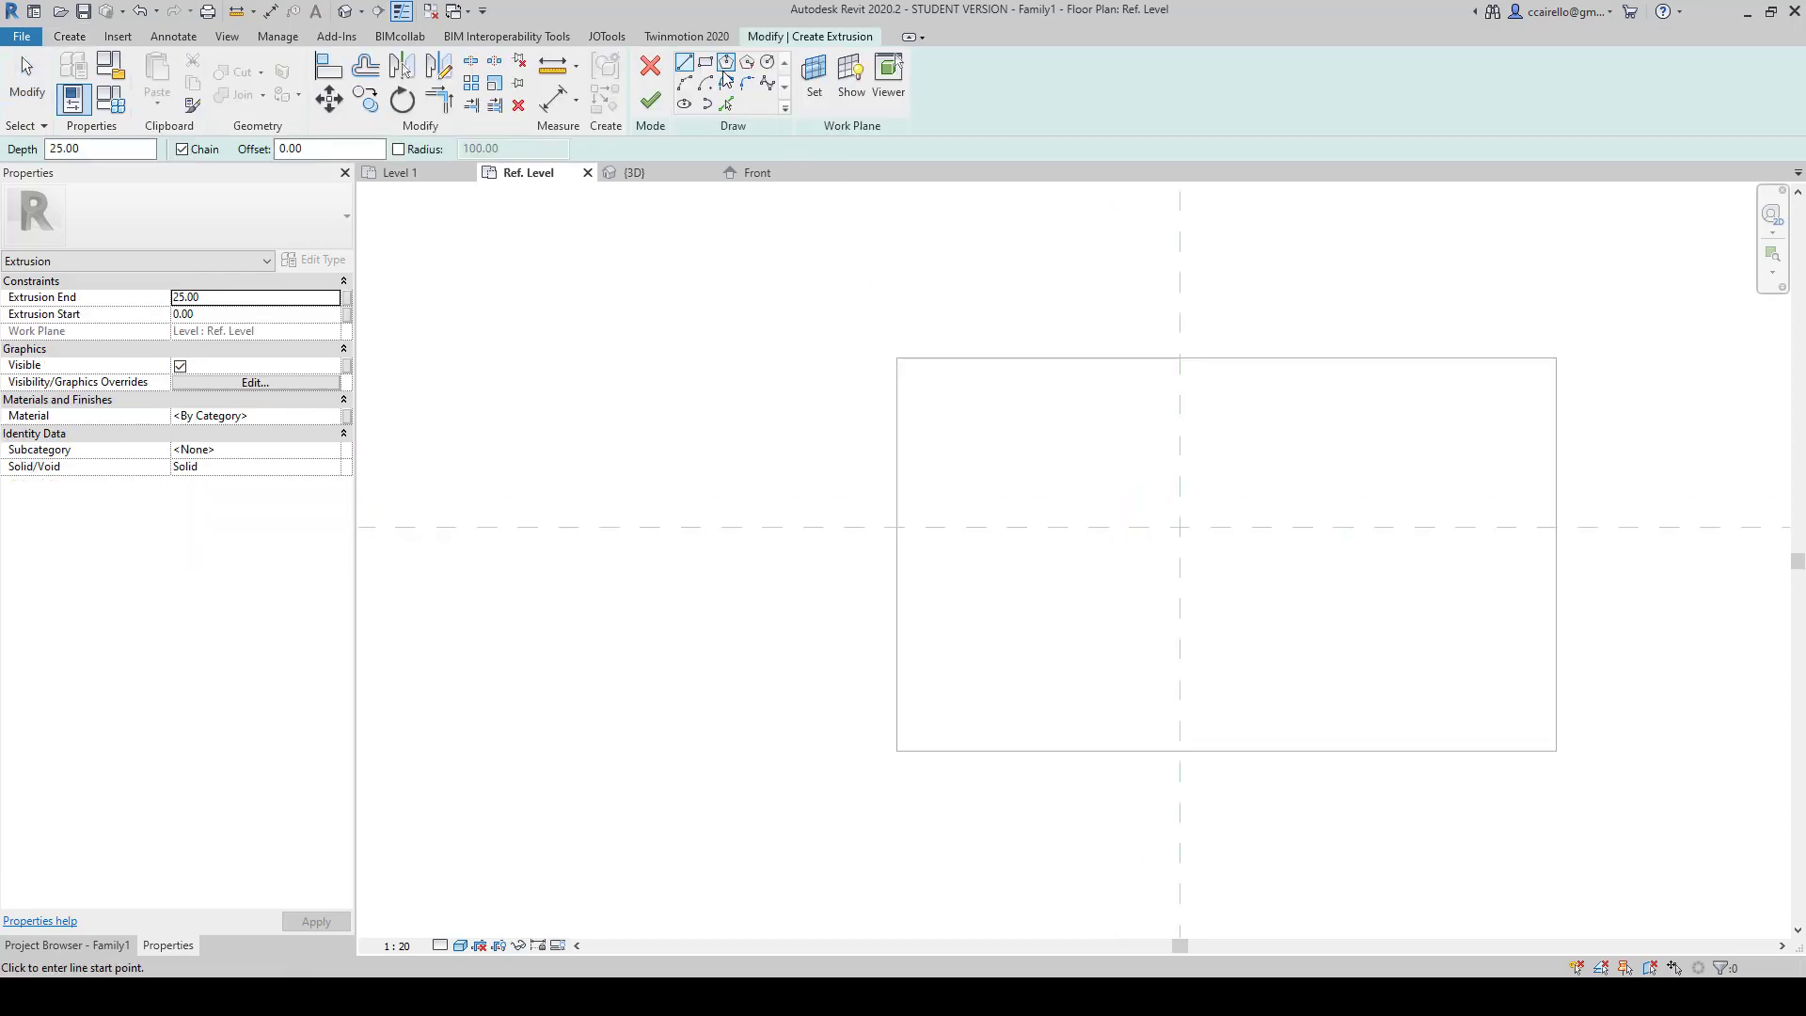
{"action": "left_click", "coordinate": [930, 385]}
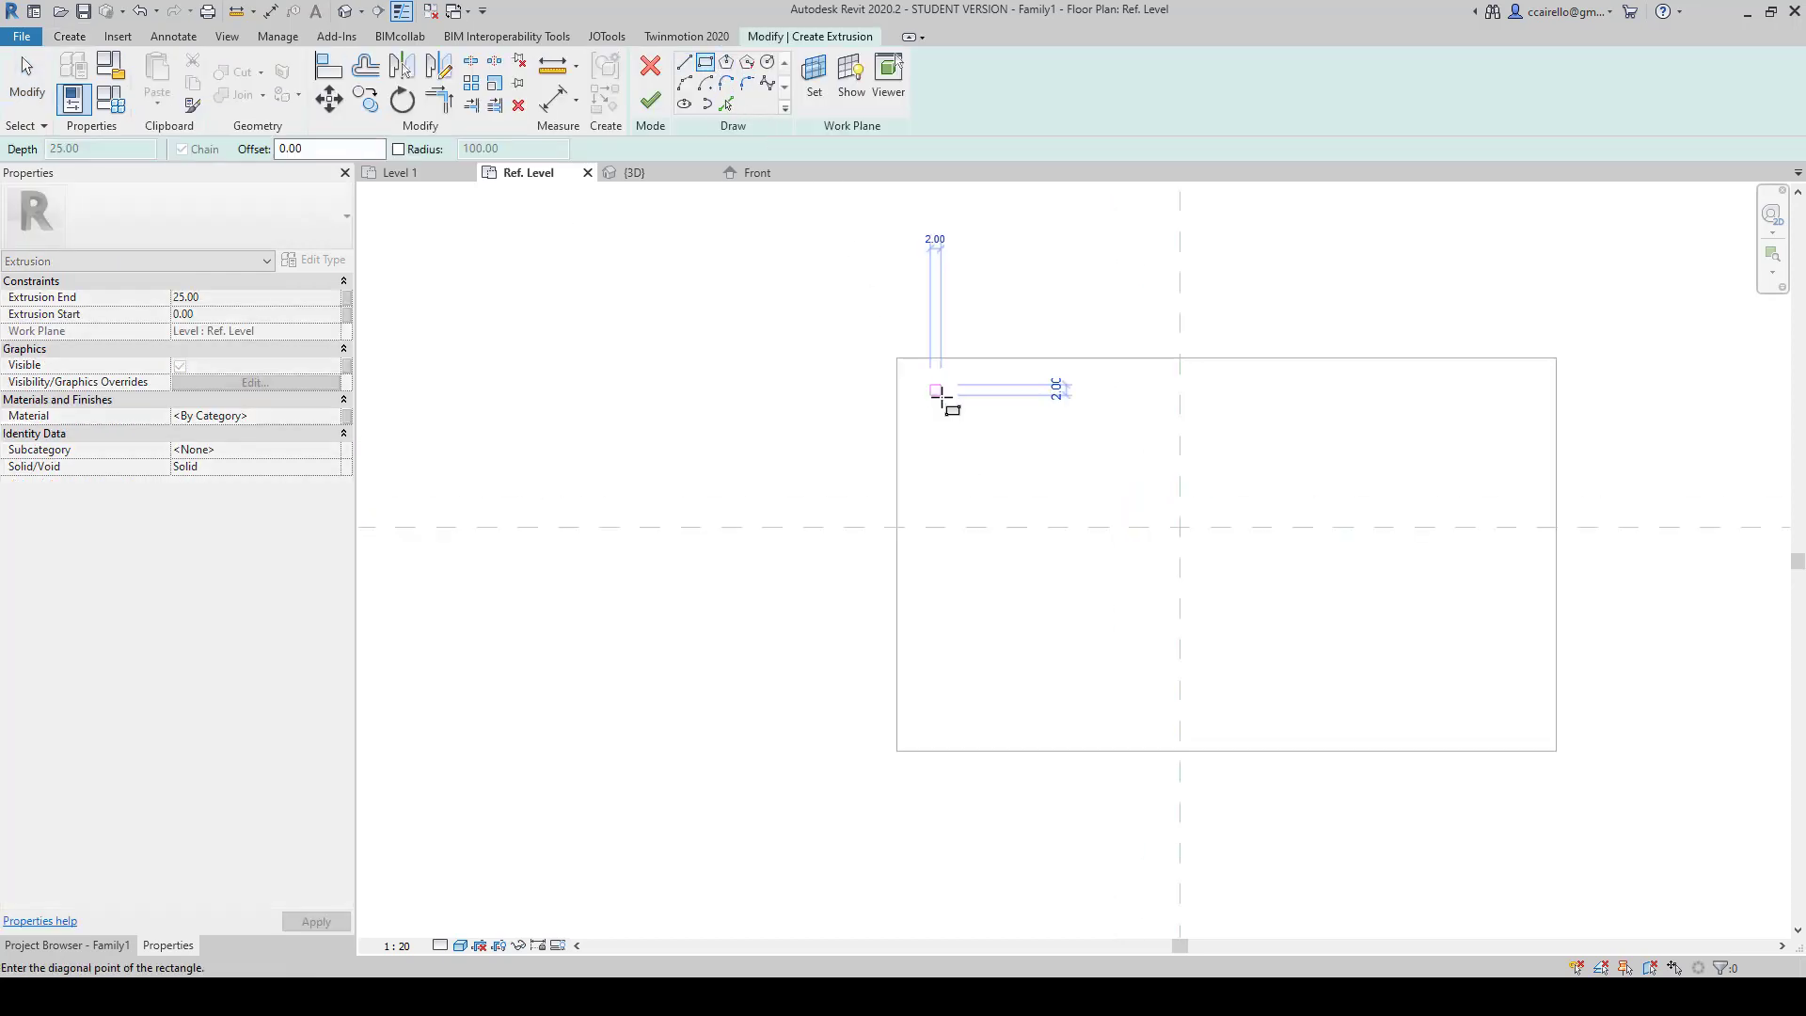
{"action": "left_click", "coordinate": [973, 428]}
{"action": "scroll", "coordinate": [997, 432], "scroll_direction": "up", "scroll_amount": 4}
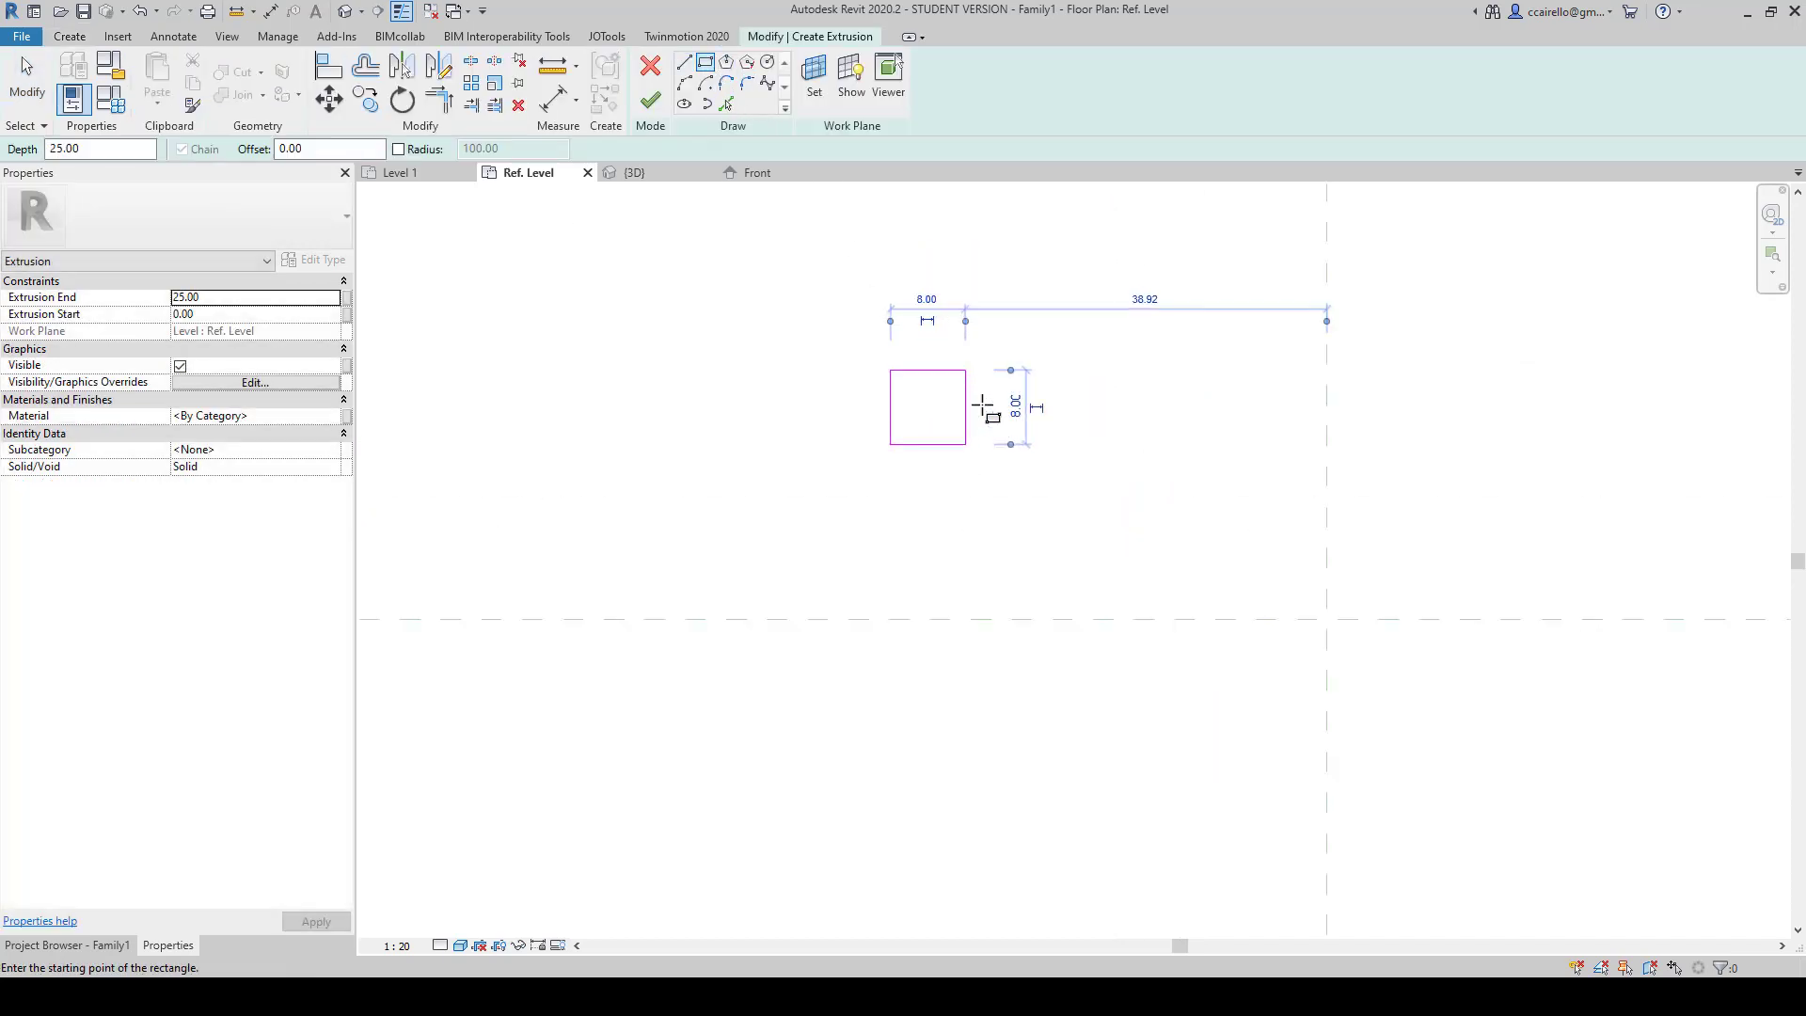
{"action": "key", "text": "Escape"}
{"action": "key", "text": "Escape"}
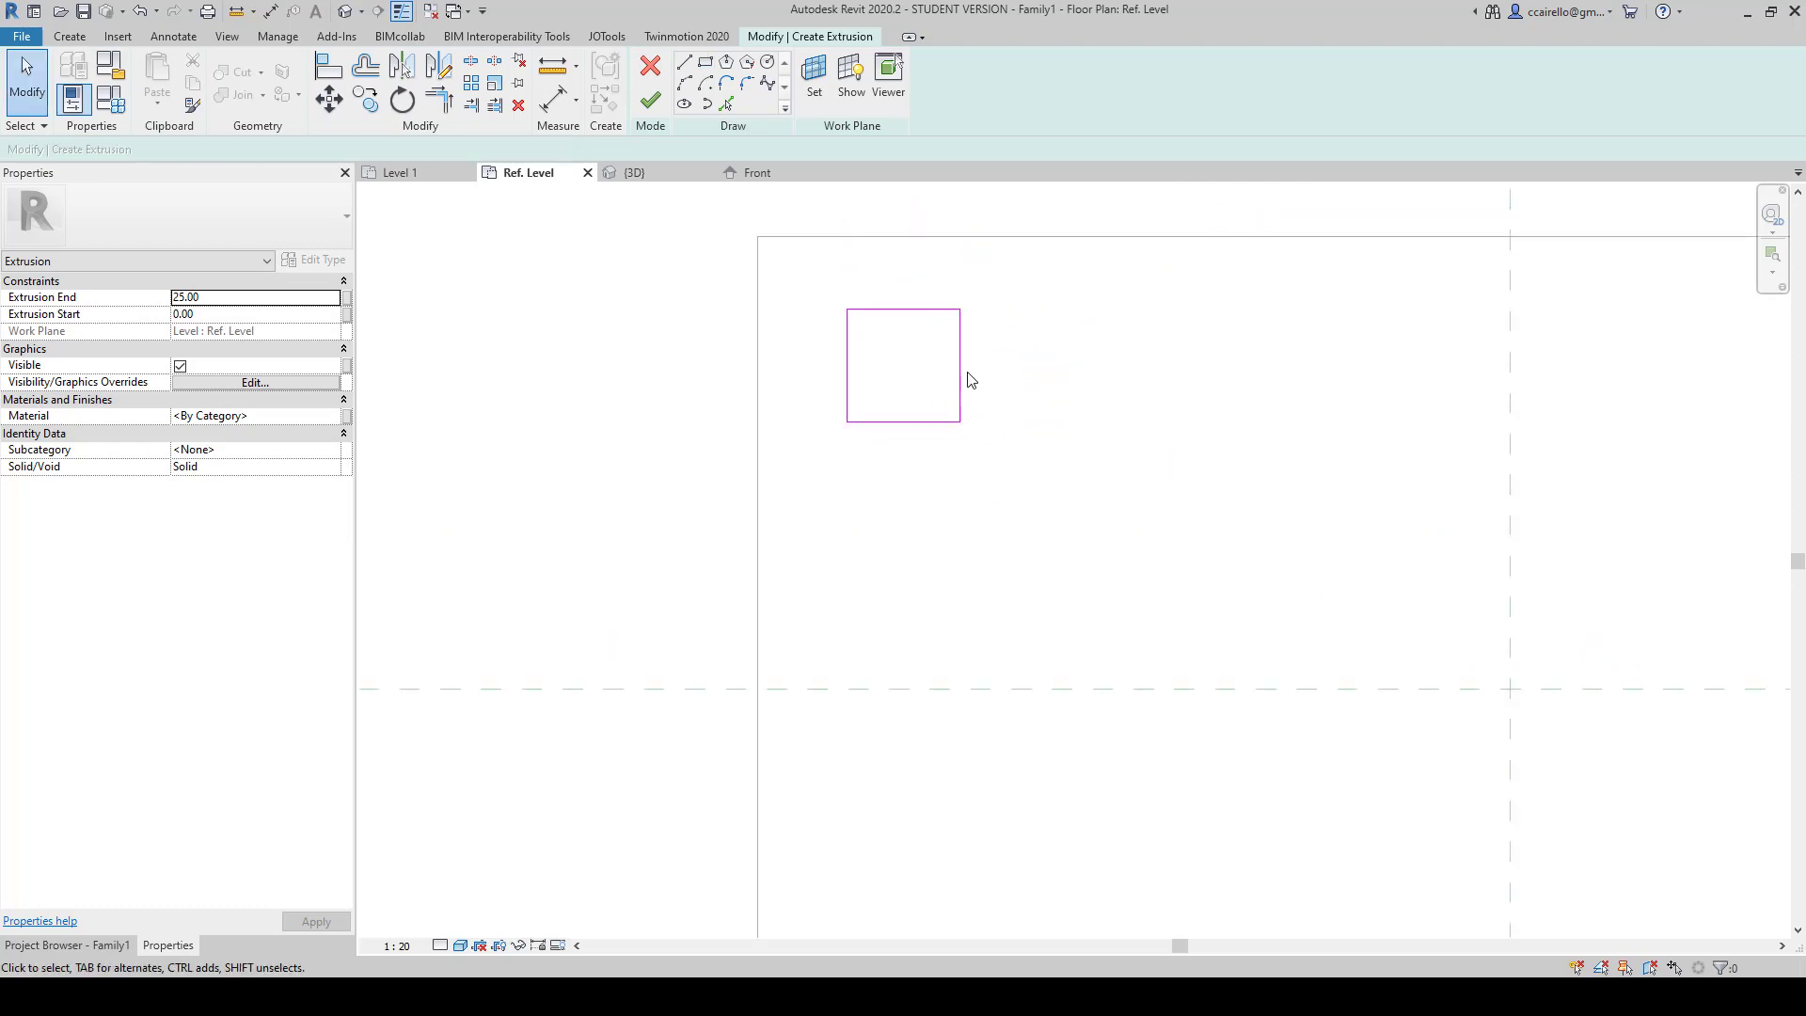
Step: Set both the width and the height of the leg square to 6 cm
{"action": "left_click", "coordinate": [958, 364]}
{"action": "left_click", "coordinate": [903, 265]}
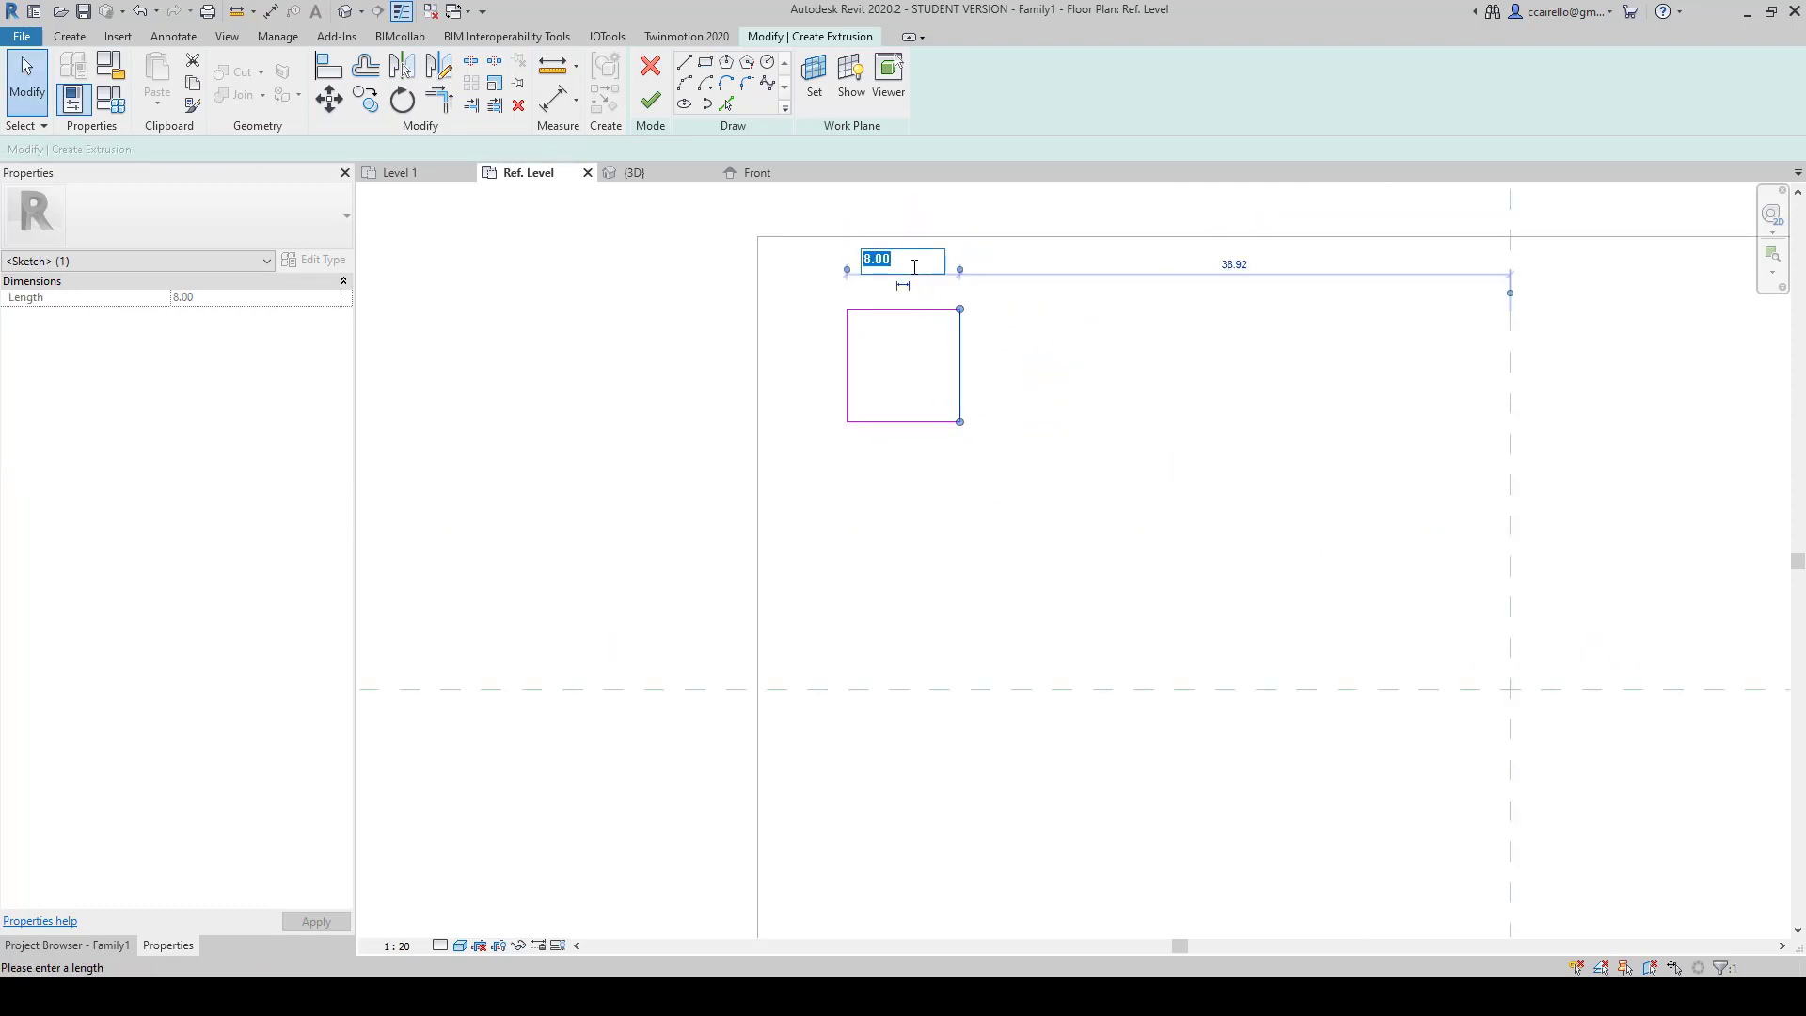
{"action": "type", "text": "6"}
{"action": "key", "text": "Return"}
{"action": "left_click", "coordinate": [911, 423]}
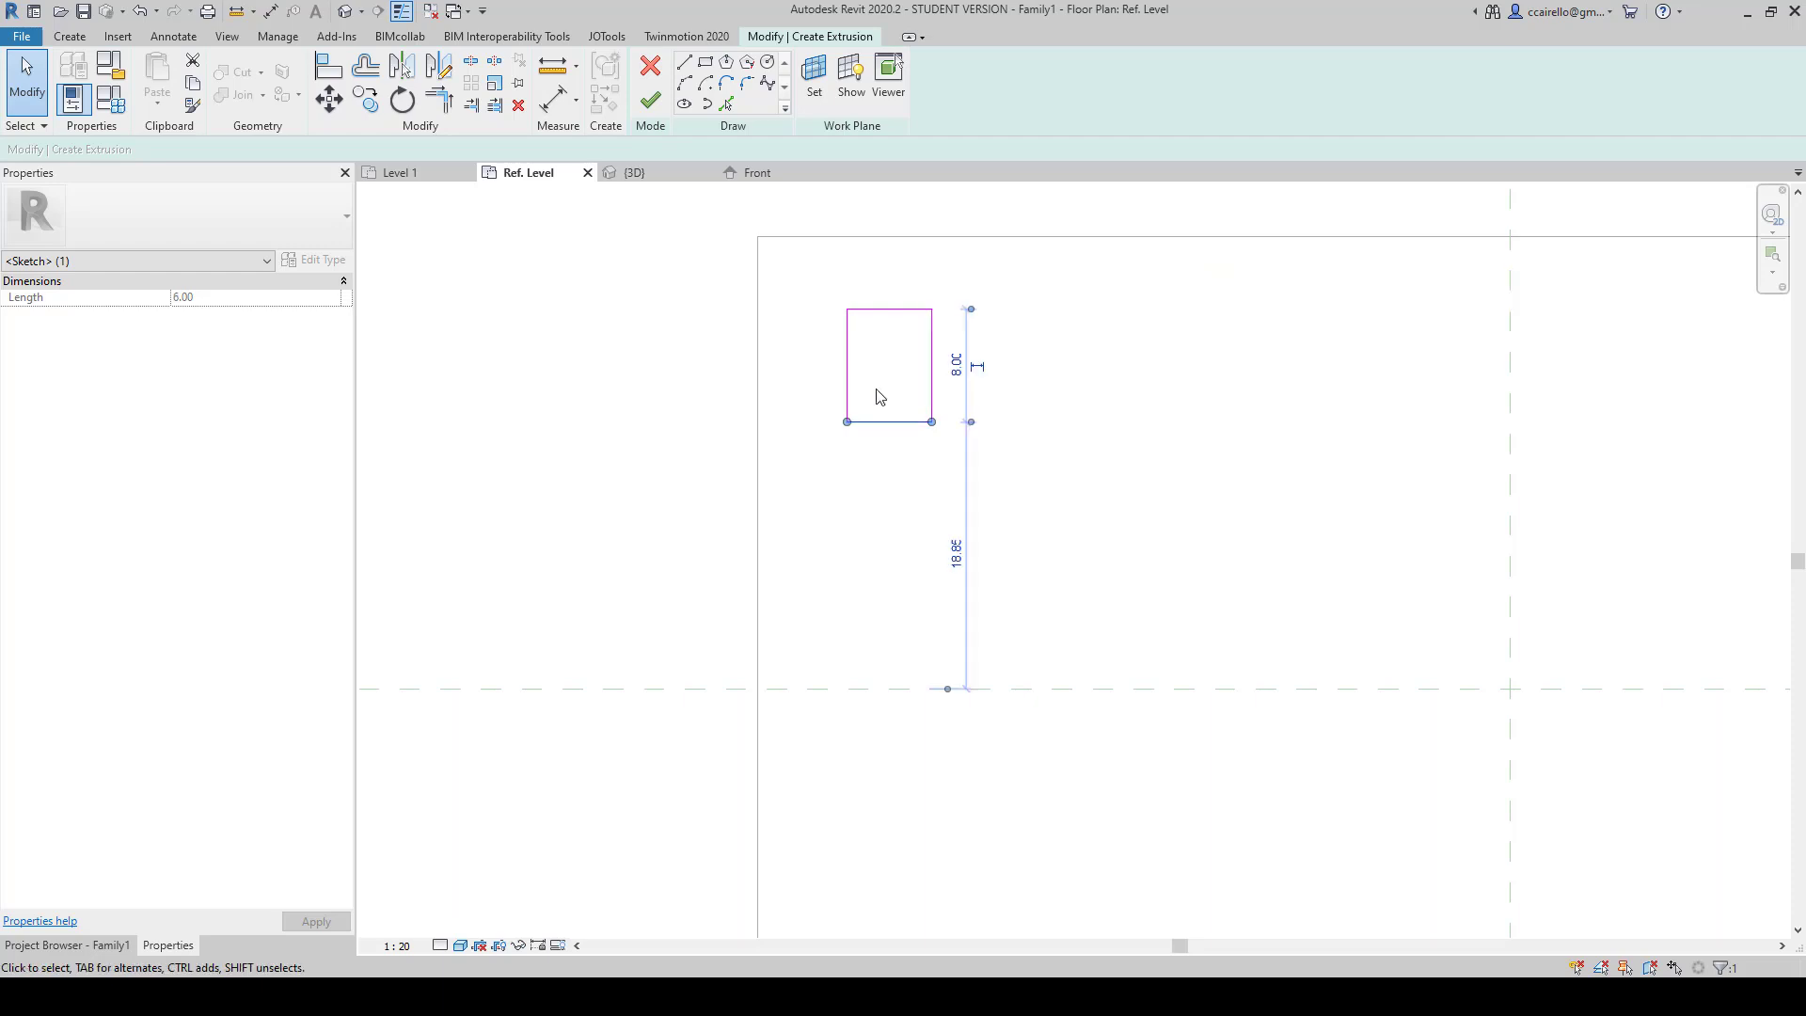
{"action": "left_click", "coordinate": [957, 365]}
{"action": "type", "text": "6"}
{"action": "key", "text": "Return"}
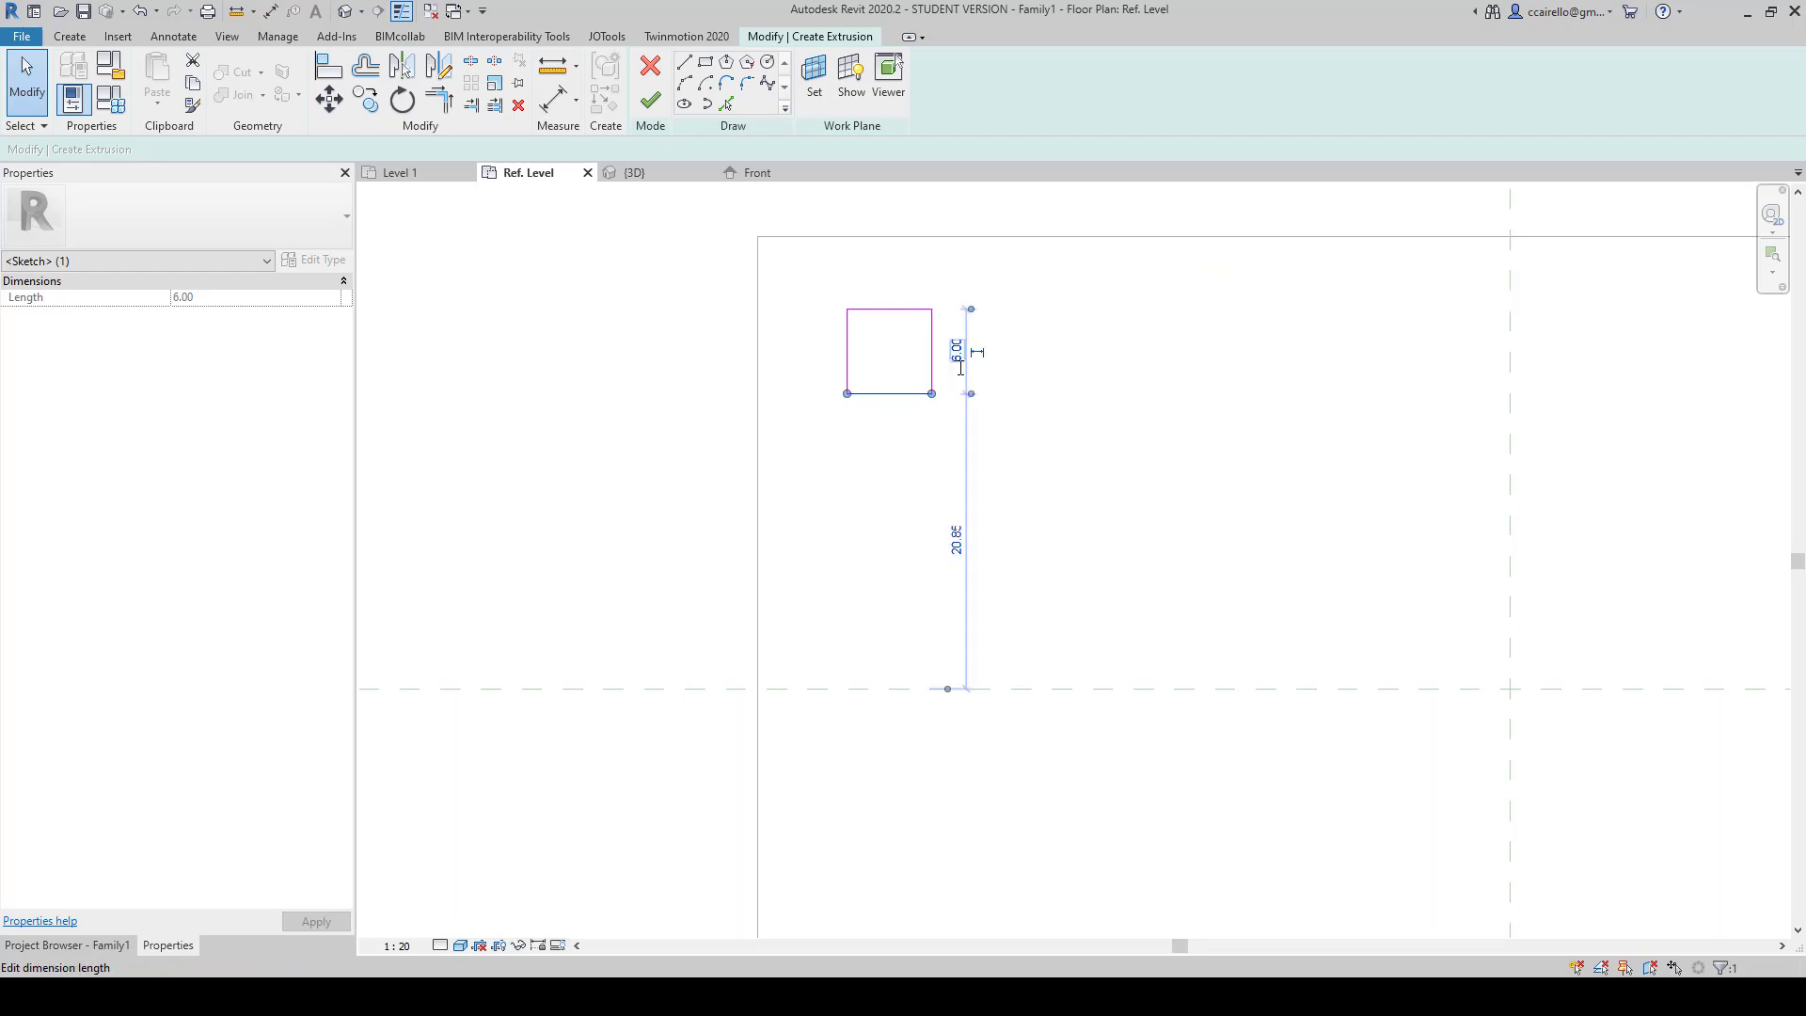
{"action": "left_click", "coordinate": [1104, 492]}
{"action": "scroll", "coordinate": [1035, 489], "scroll_direction": "down", "scroll_amount": 2}
{"action": "scroll", "coordinate": [796, 498], "scroll_direction": "up", "scroll_amount": 1}
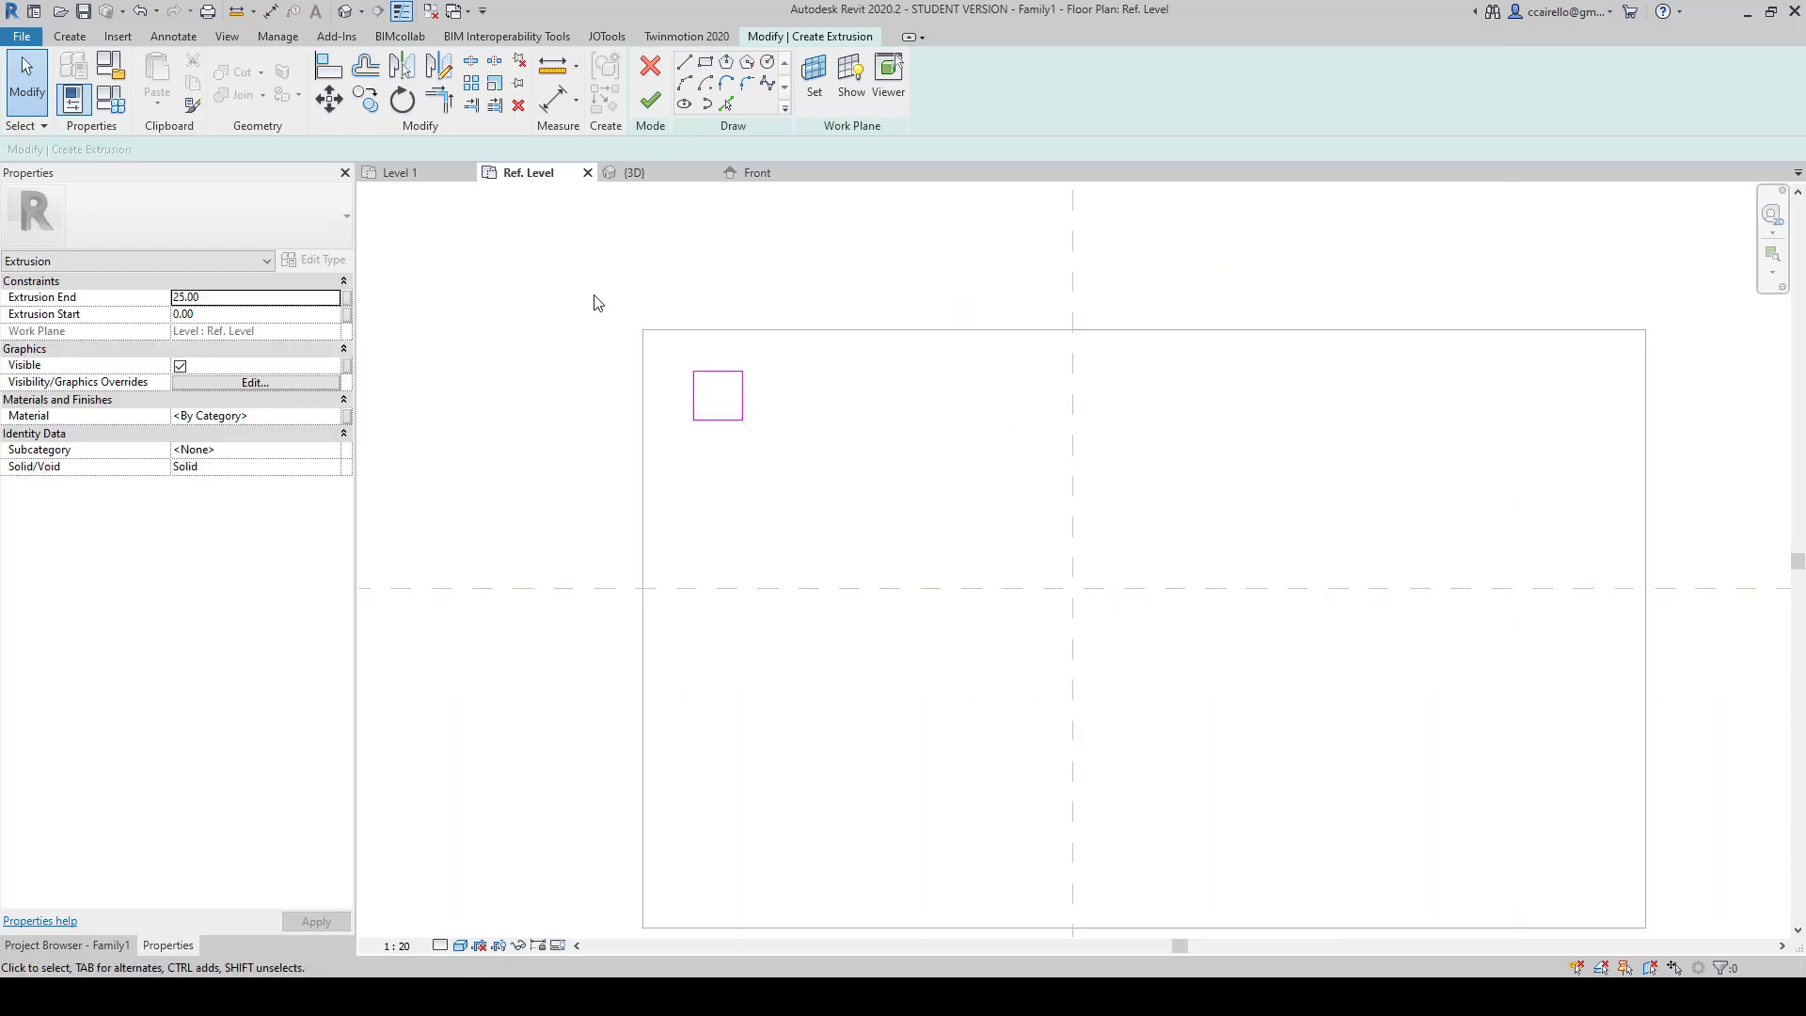
Step: Mirror the leg square across the vertical reference plane
{"action": "left_click_drag", "start_coordinate": [594, 301], "coordinate": [829, 515]}
{"action": "scroll", "coordinate": [951, 548], "scroll_direction": "down", "scroll_amount": 1}
{"action": "middle_click_drag", "start_coordinate": [878, 517], "coordinate": [852, 502]}
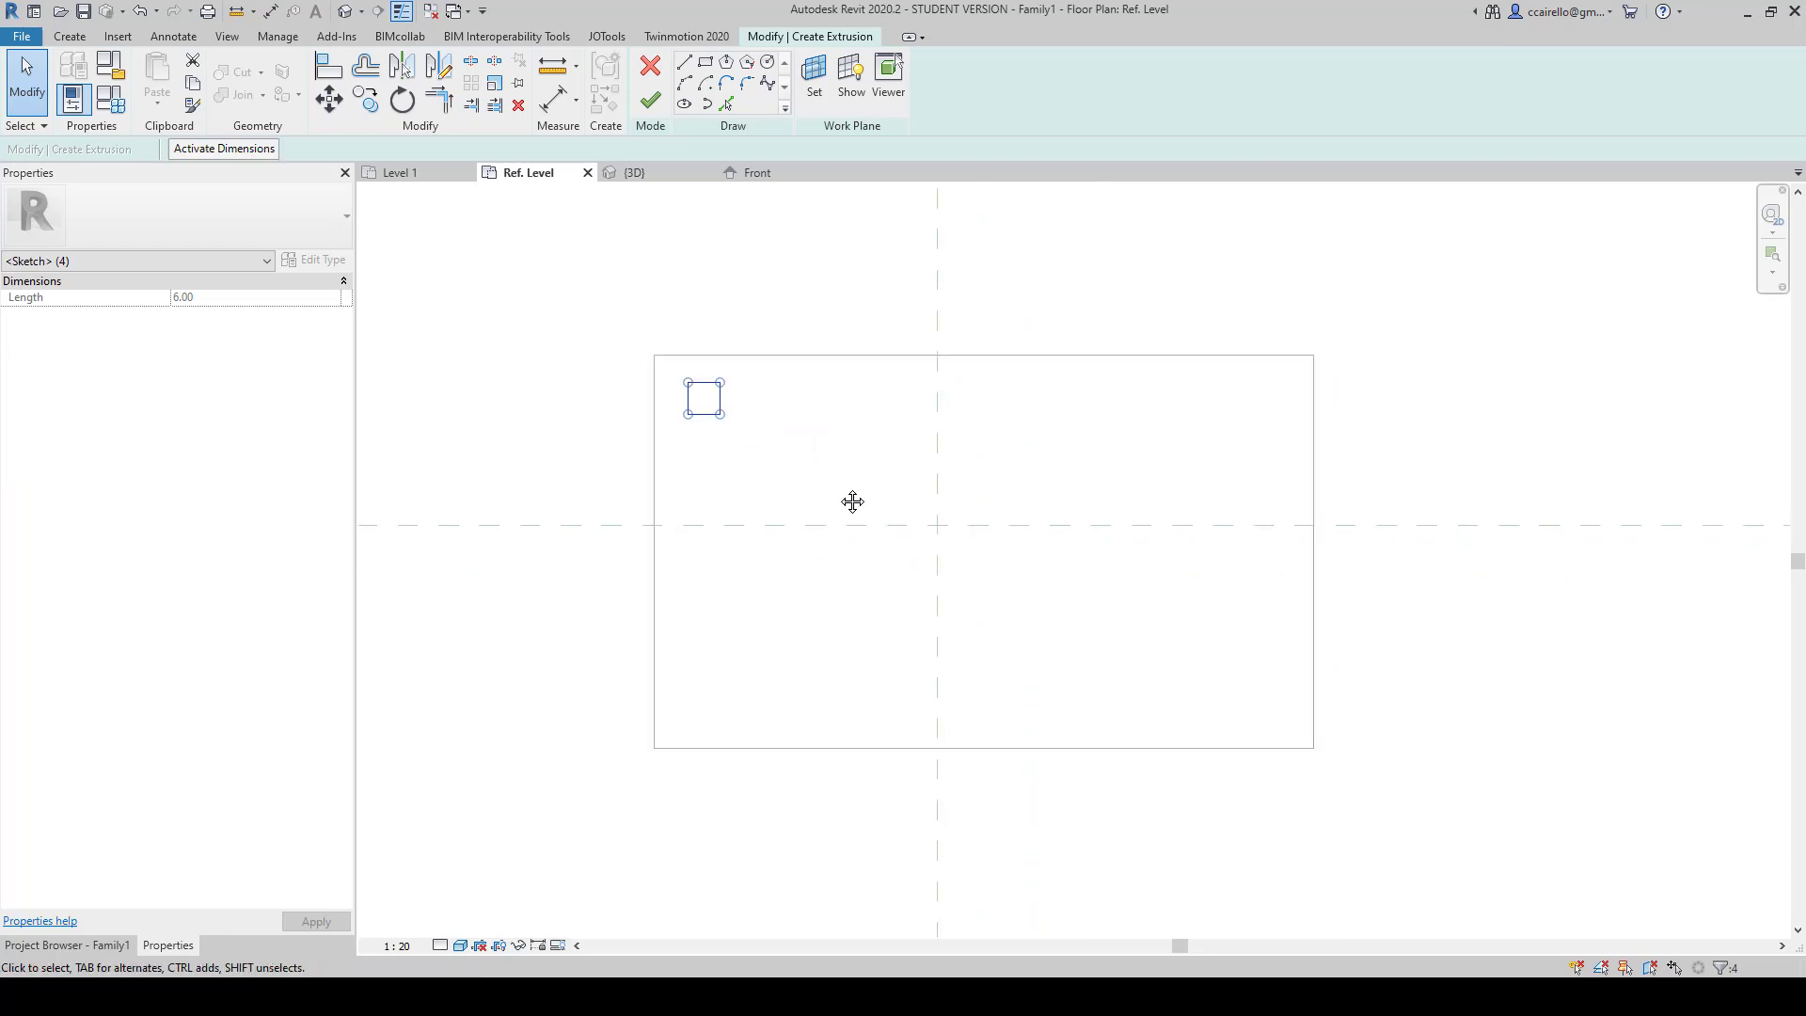
{"action": "key", "text": "m"}
{"action": "key", "text": "m"}
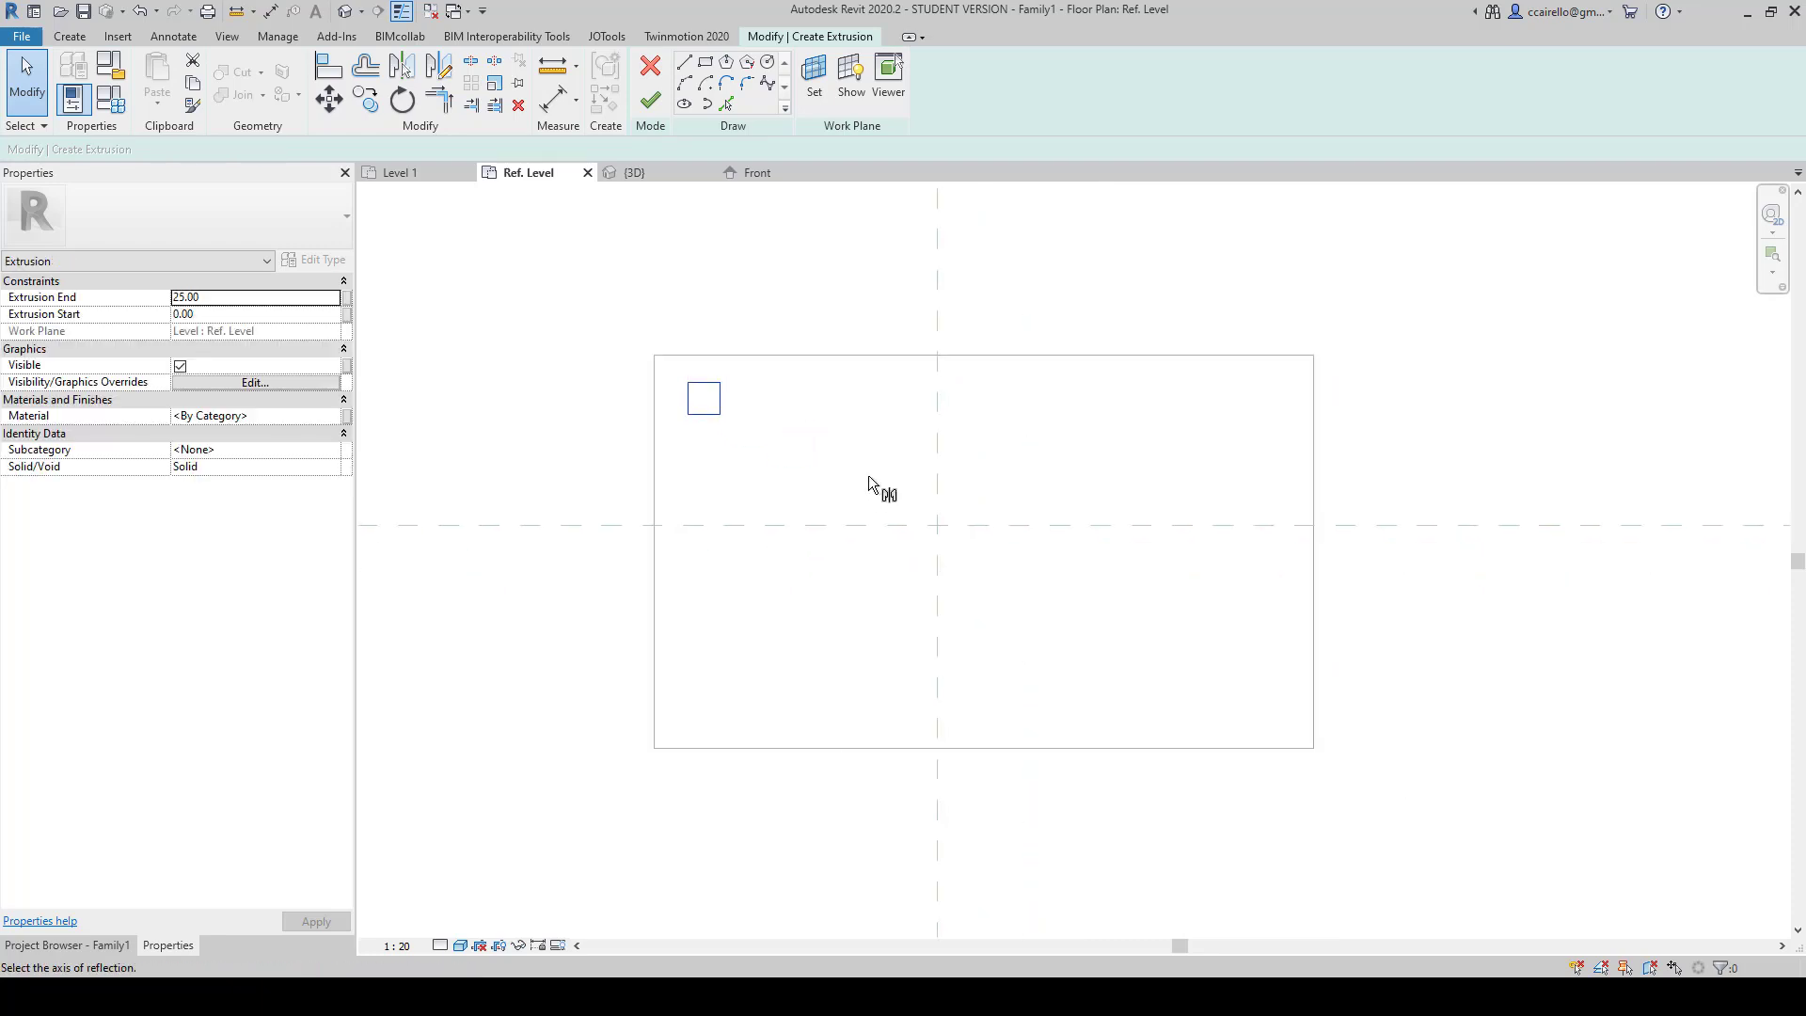
{"action": "left_click", "coordinate": [938, 440]}
Step: Mirror both upper leg squares across the horizontal reference plane to complete four leg profiles
{"action": "left_click_drag", "start_coordinate": [624, 294], "coordinate": [1254, 515]}
{"action": "key", "text": "m"}
{"action": "key", "text": "m"}
{"action": "left_click", "coordinate": [1114, 524]}
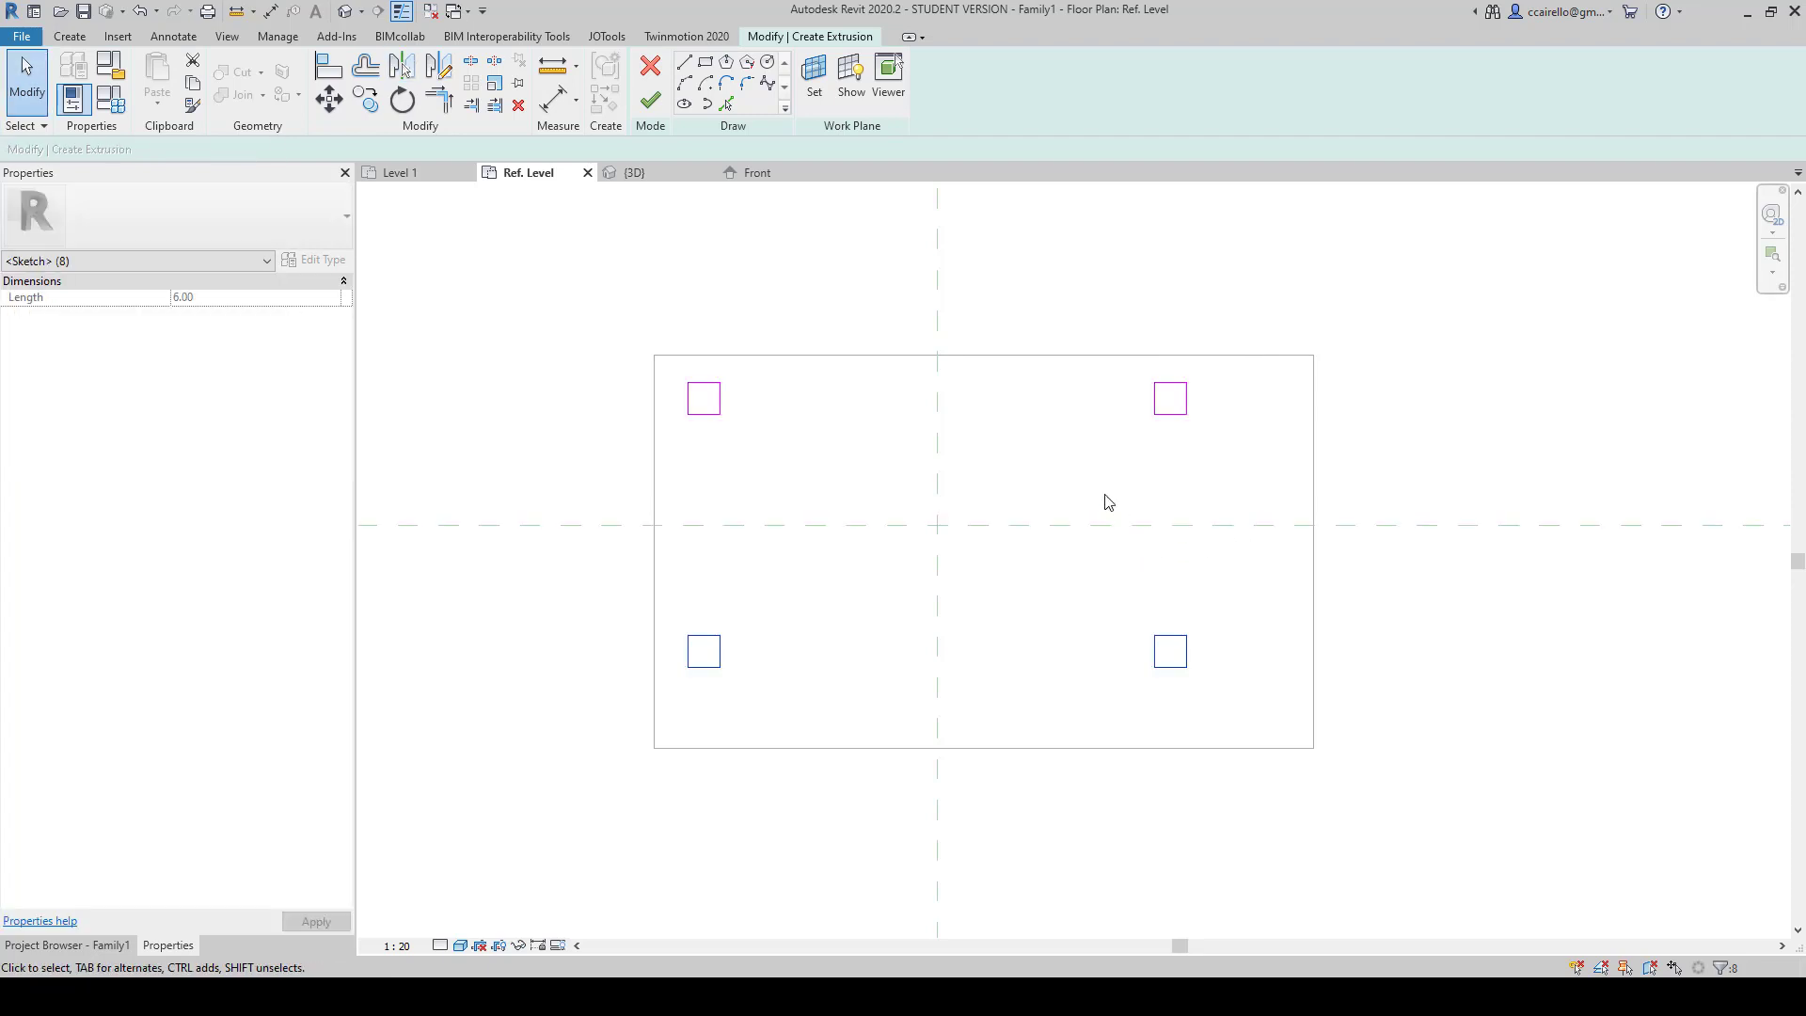
{"action": "key", "text": "Escape"}
{"action": "scroll", "coordinate": [1096, 432], "scroll_direction": "down", "scroll_amount": 2}
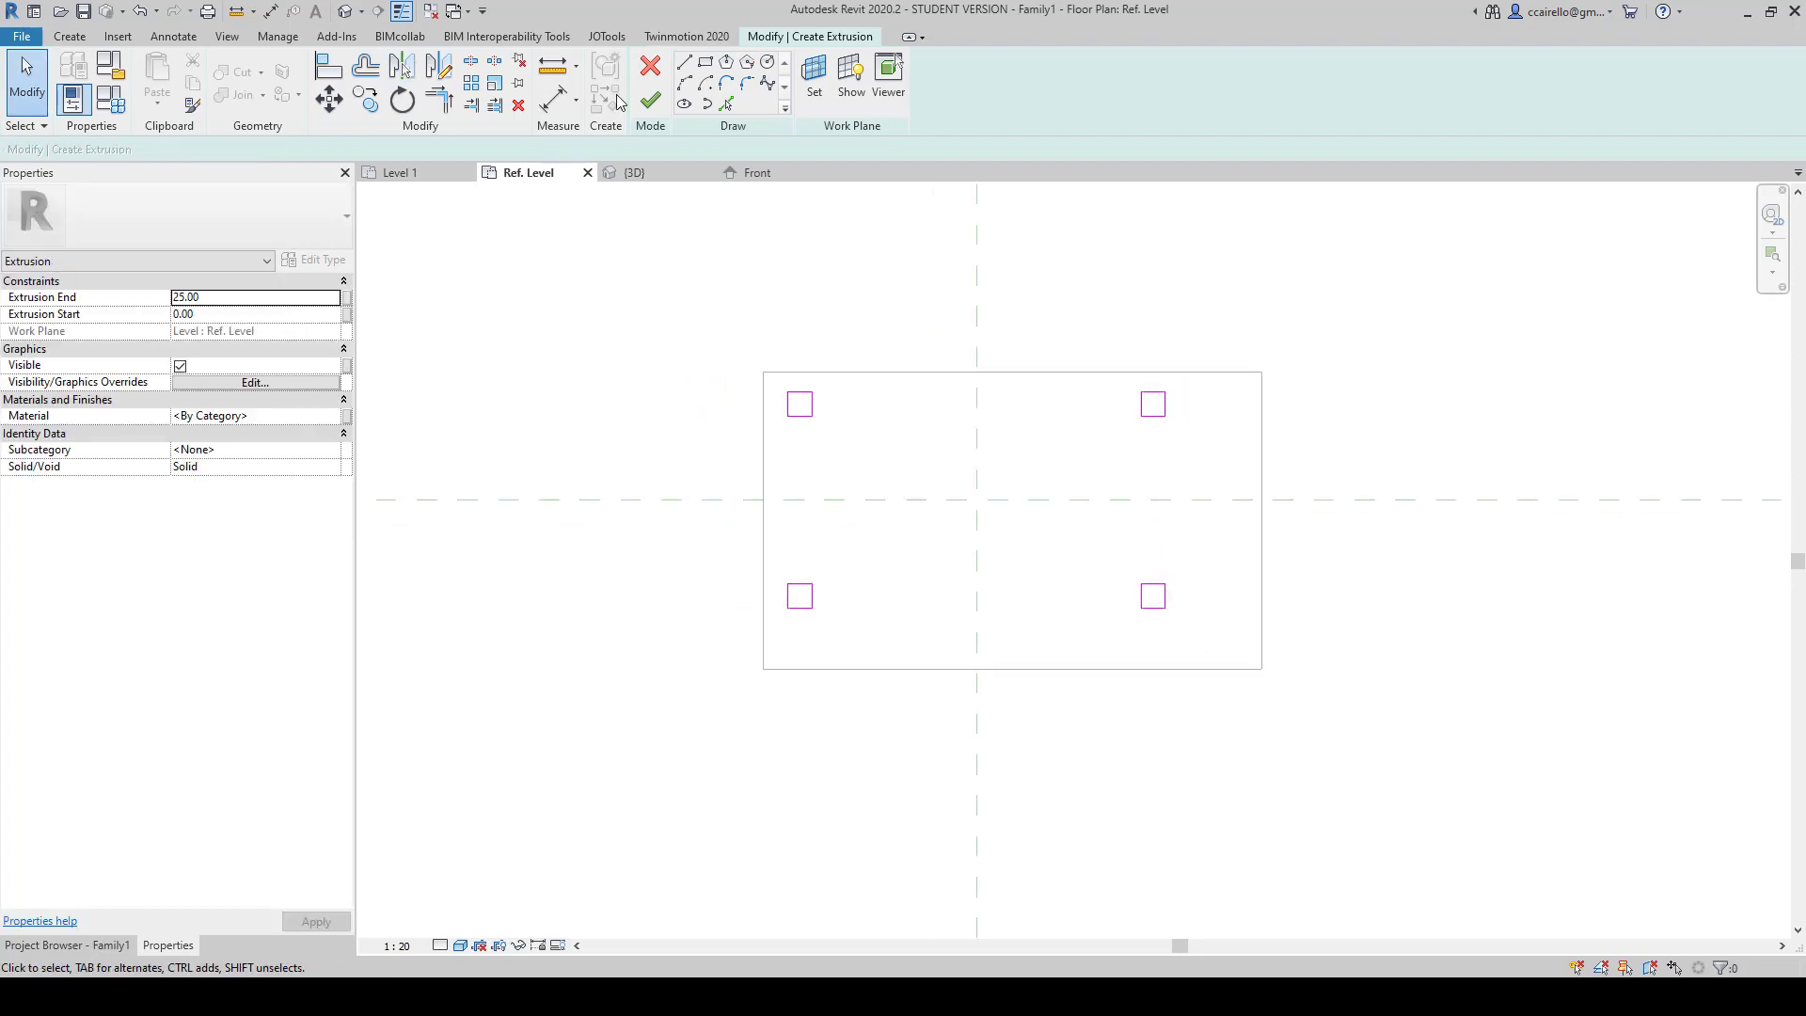
Step: Finish the leg extrusion and view the four legs beneath the tabletop in 3D
{"action": "left_click", "coordinate": [651, 104]}
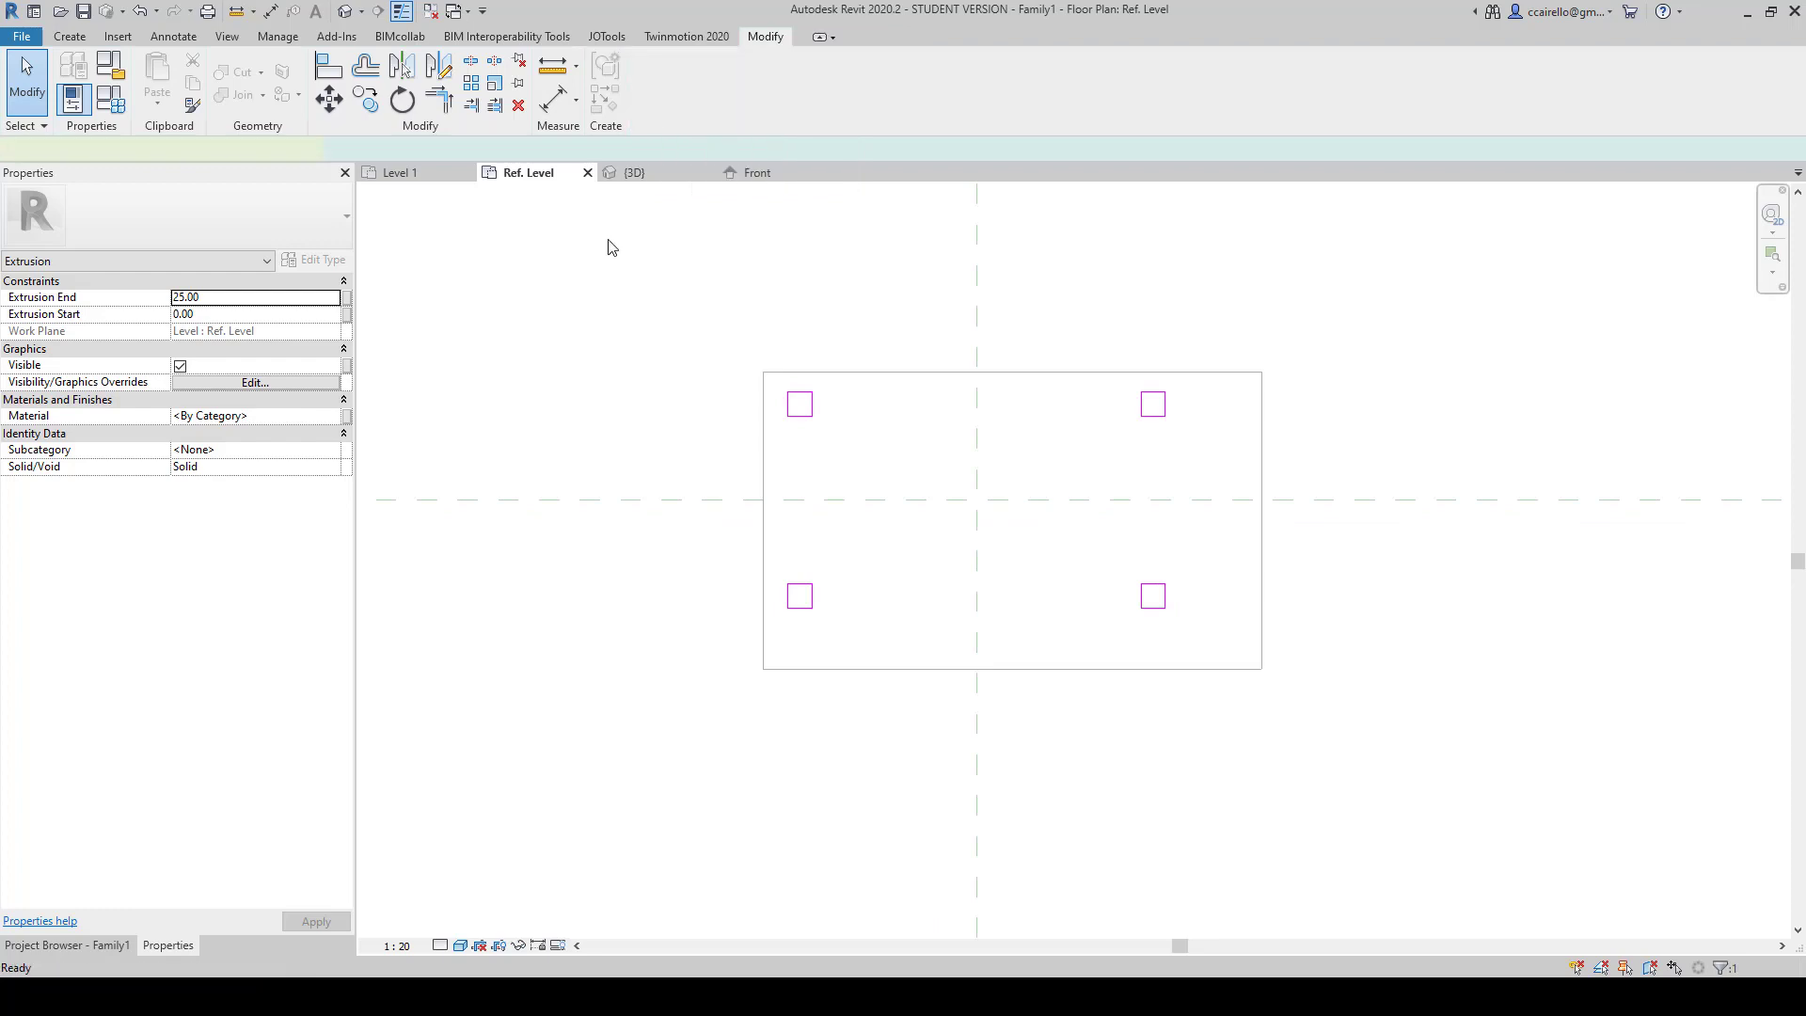
{"action": "left_click", "coordinate": [634, 172]}
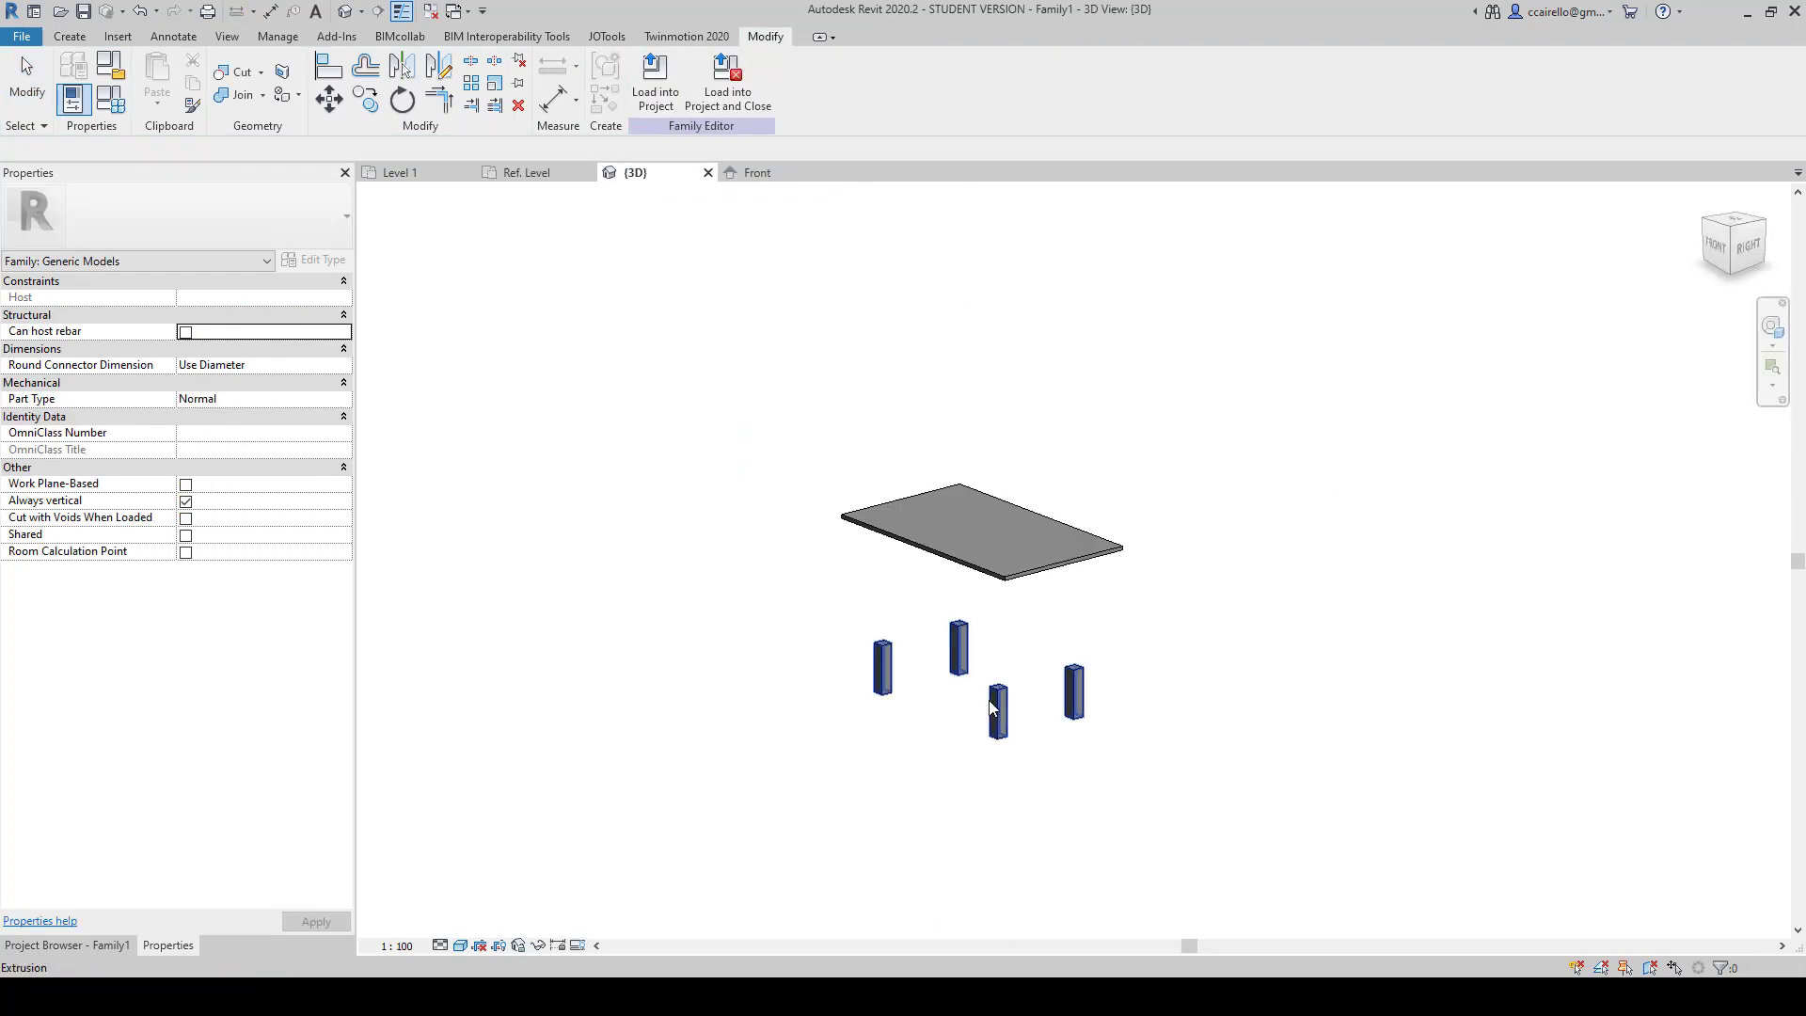
{"action": "left_click", "coordinate": [969, 711]}
{"action": "middle_click_drag", "start_coordinate": [969, 711], "coordinate": [789, 205], "text": "shift"}
Step: In the Front elevation, stretch the legs up to the tabletop's underside at 90 cm and lock them to it
{"action": "left_click", "coordinate": [758, 172]}
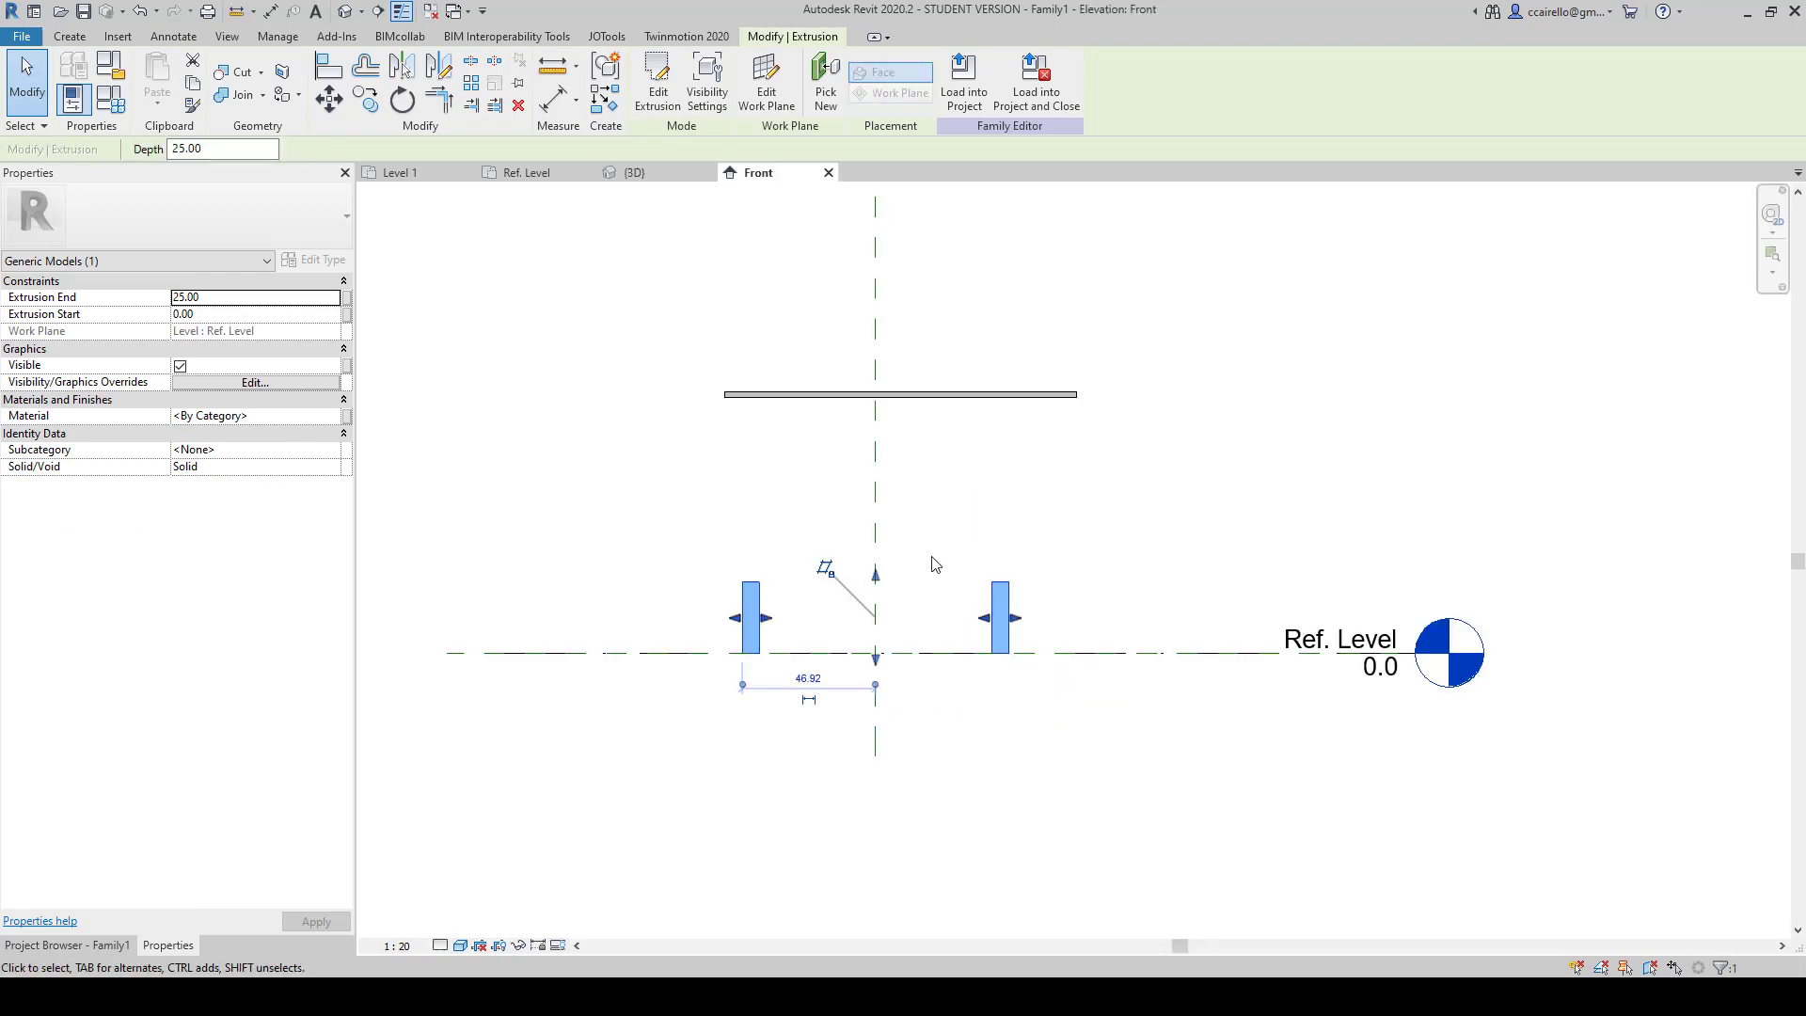
{"action": "left_click", "coordinate": [1002, 610]}
{"action": "left_click", "coordinate": [887, 552]}
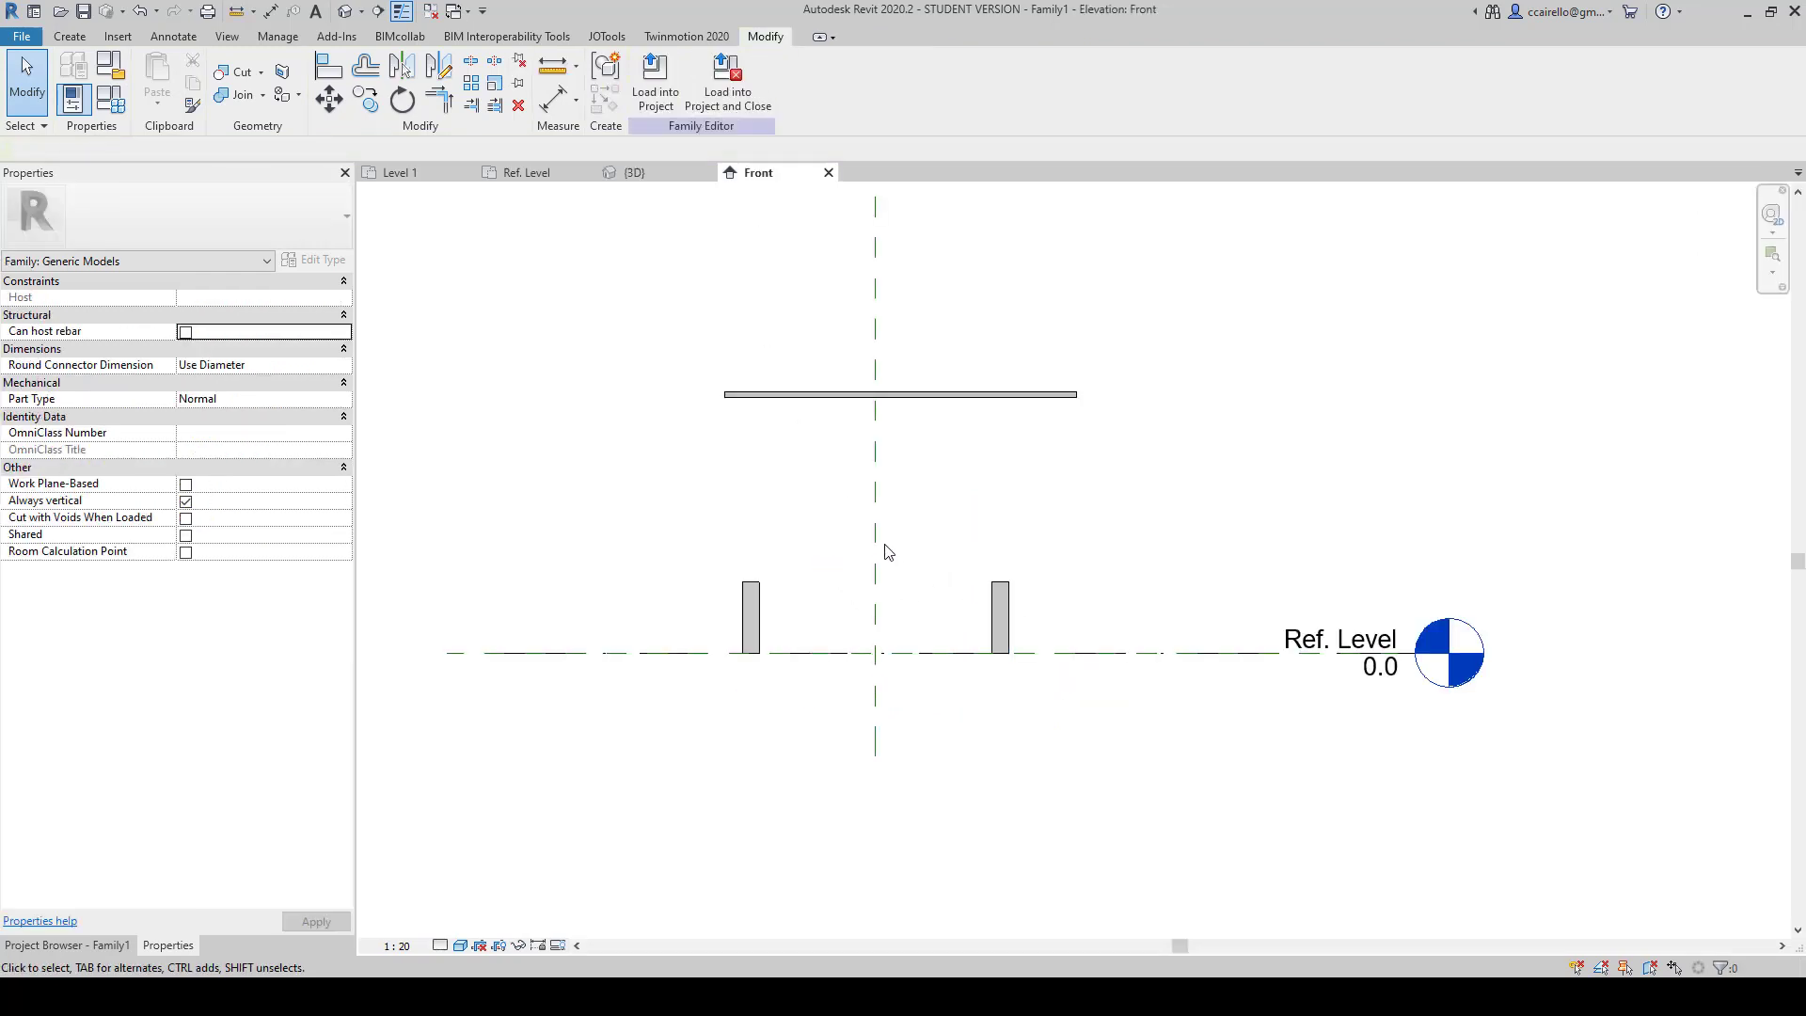
{"action": "scroll", "coordinate": [885, 546], "scroll_direction": "up", "scroll_amount": 3}
{"action": "left_click", "coordinate": [1087, 625]}
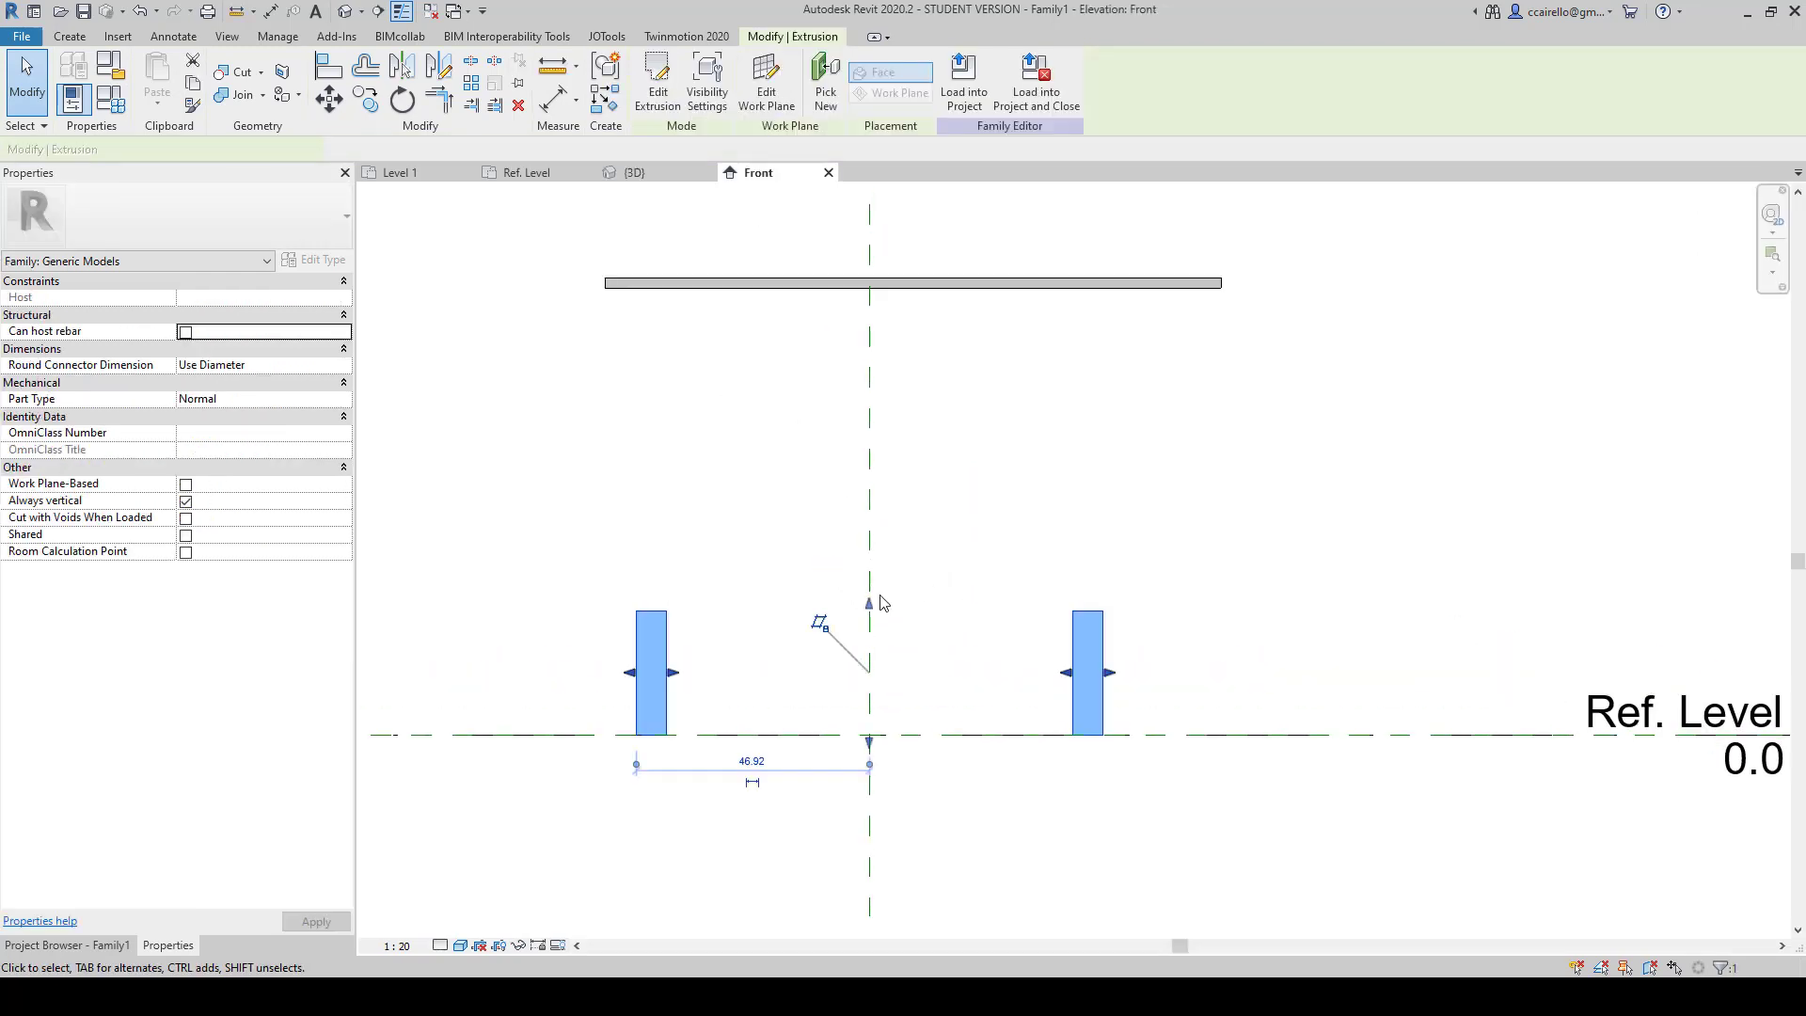
{"action": "left_click_drag", "start_coordinate": [870, 605], "coordinate": [913, 292]}
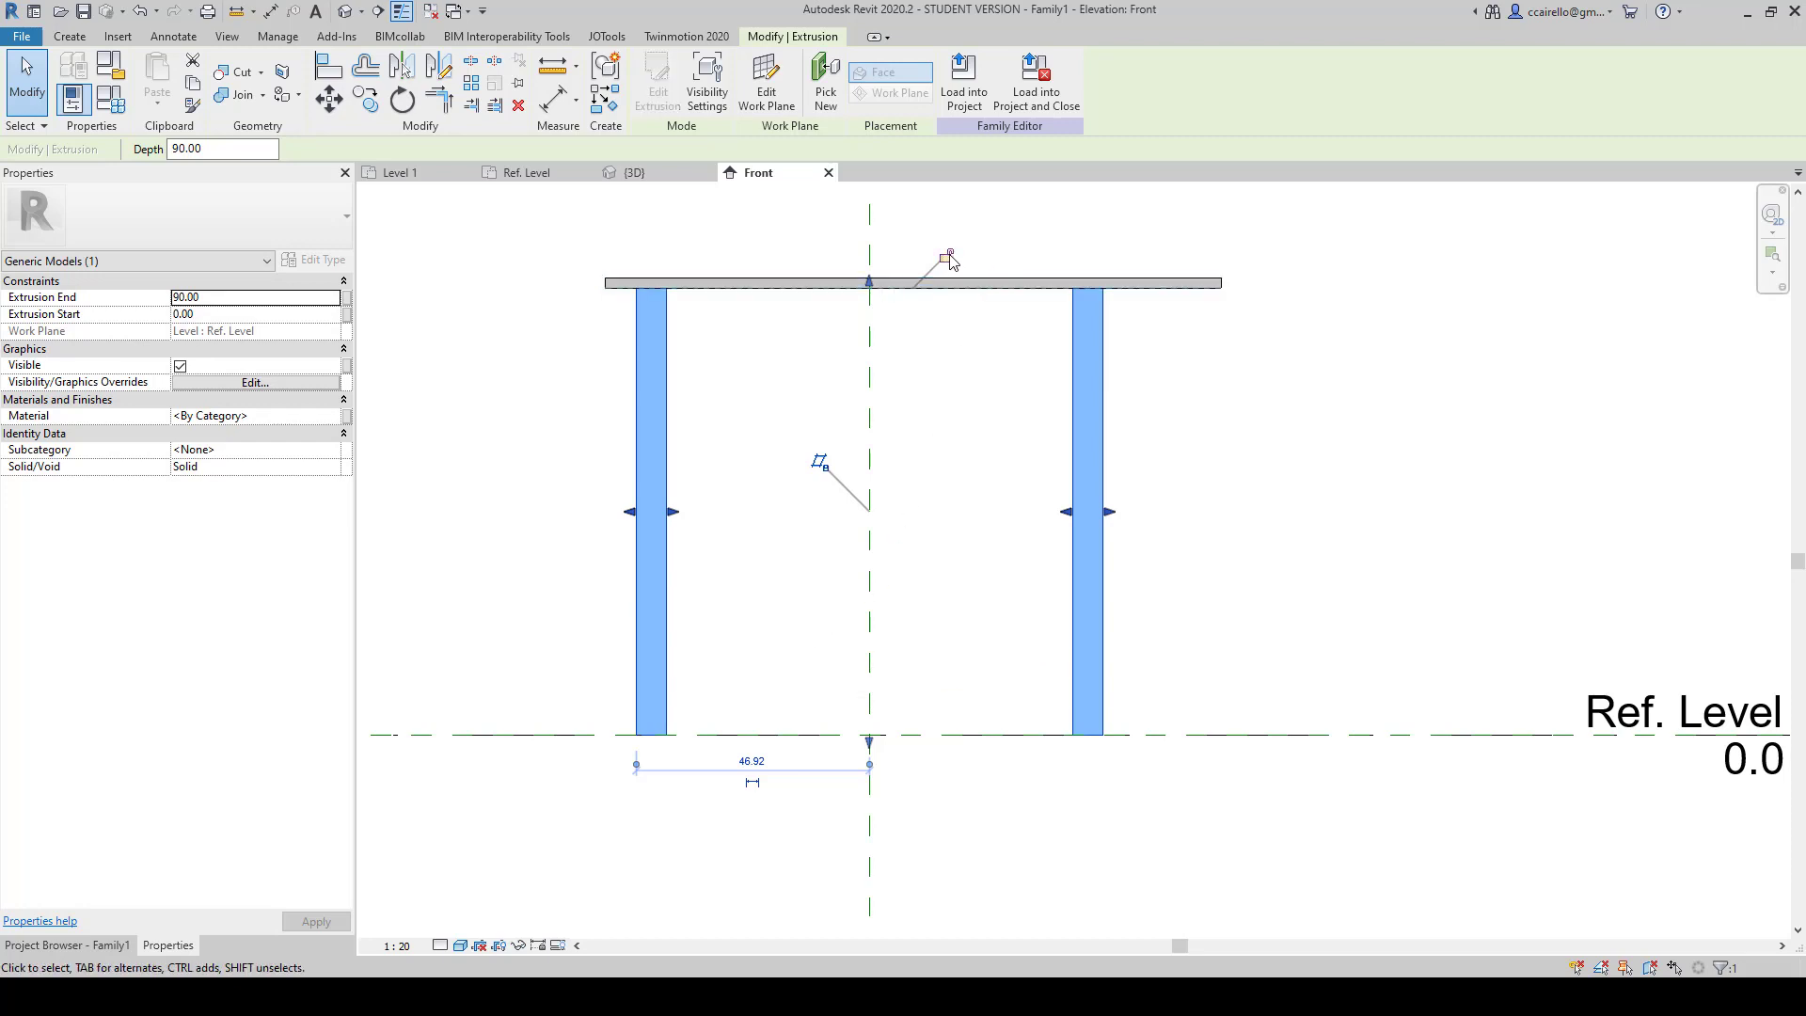
{"action": "left_click", "coordinate": [951, 475]}
Step: Try stretching the tabletop's lower and upper faces to test the locked connection with the legs
{"action": "left_click", "coordinate": [1172, 286]}
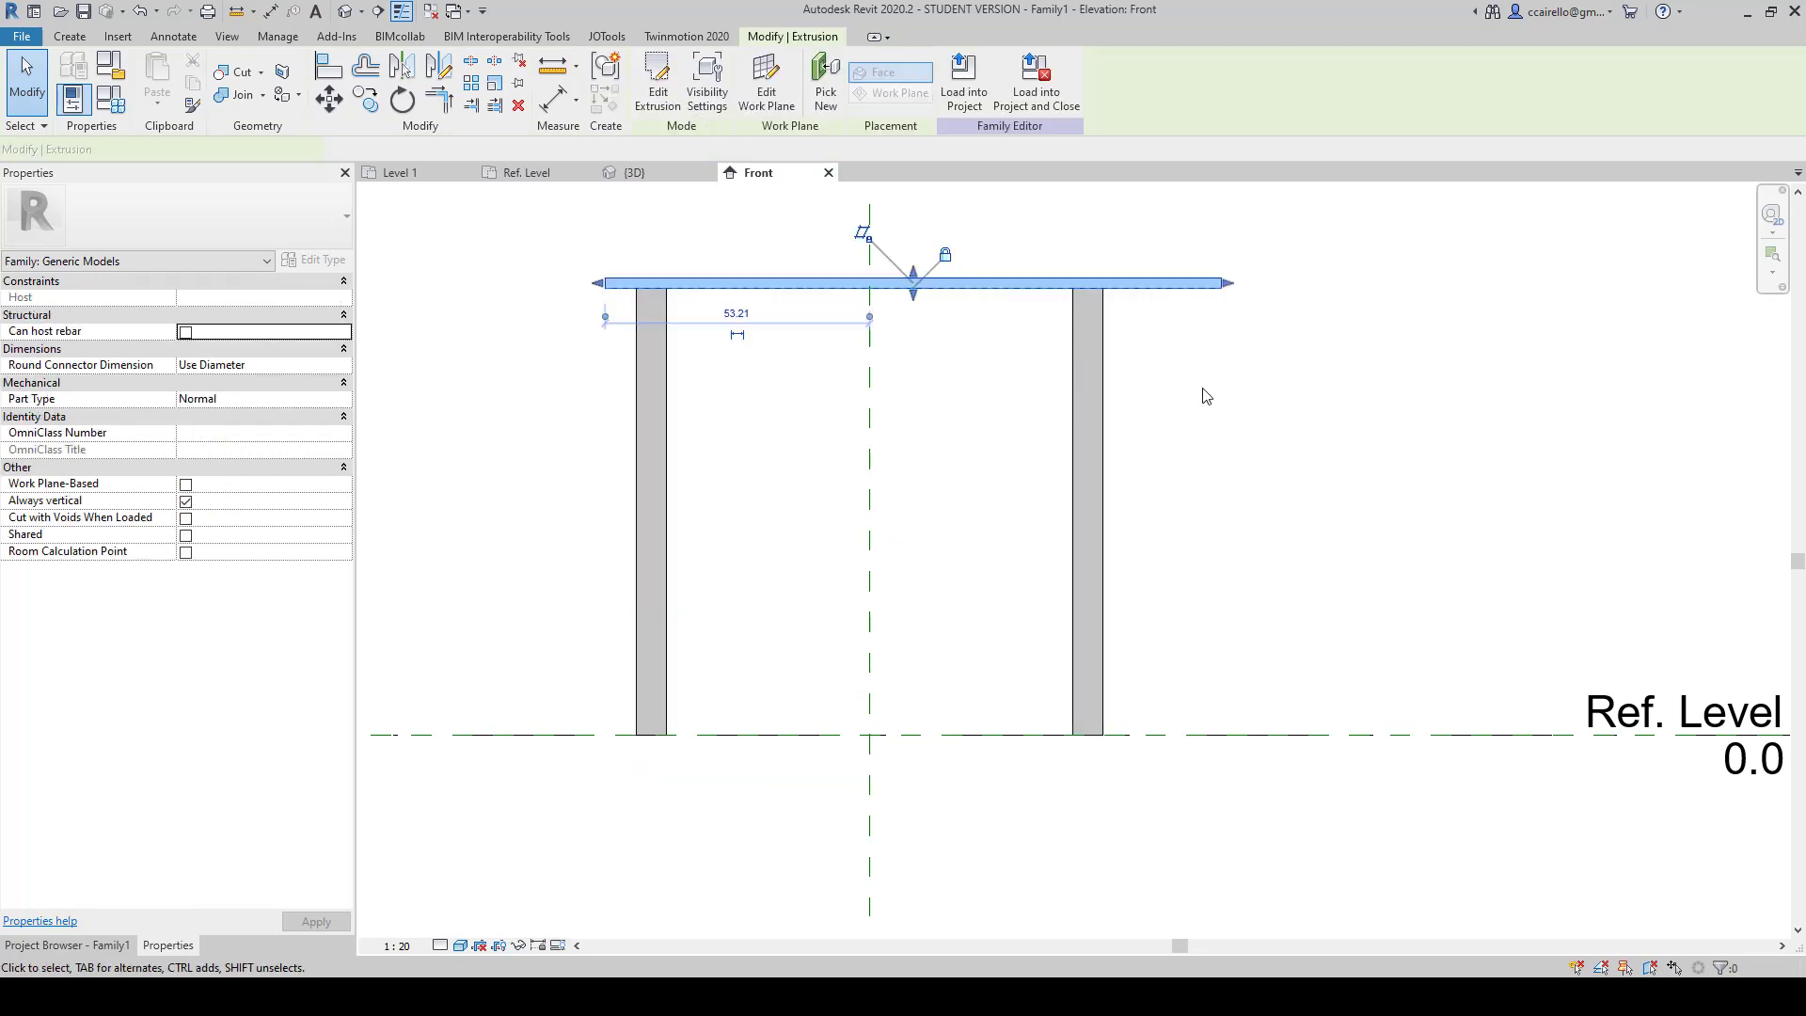
{"action": "middle_click_drag", "start_coordinate": [1209, 401], "coordinate": [1214, 552]}
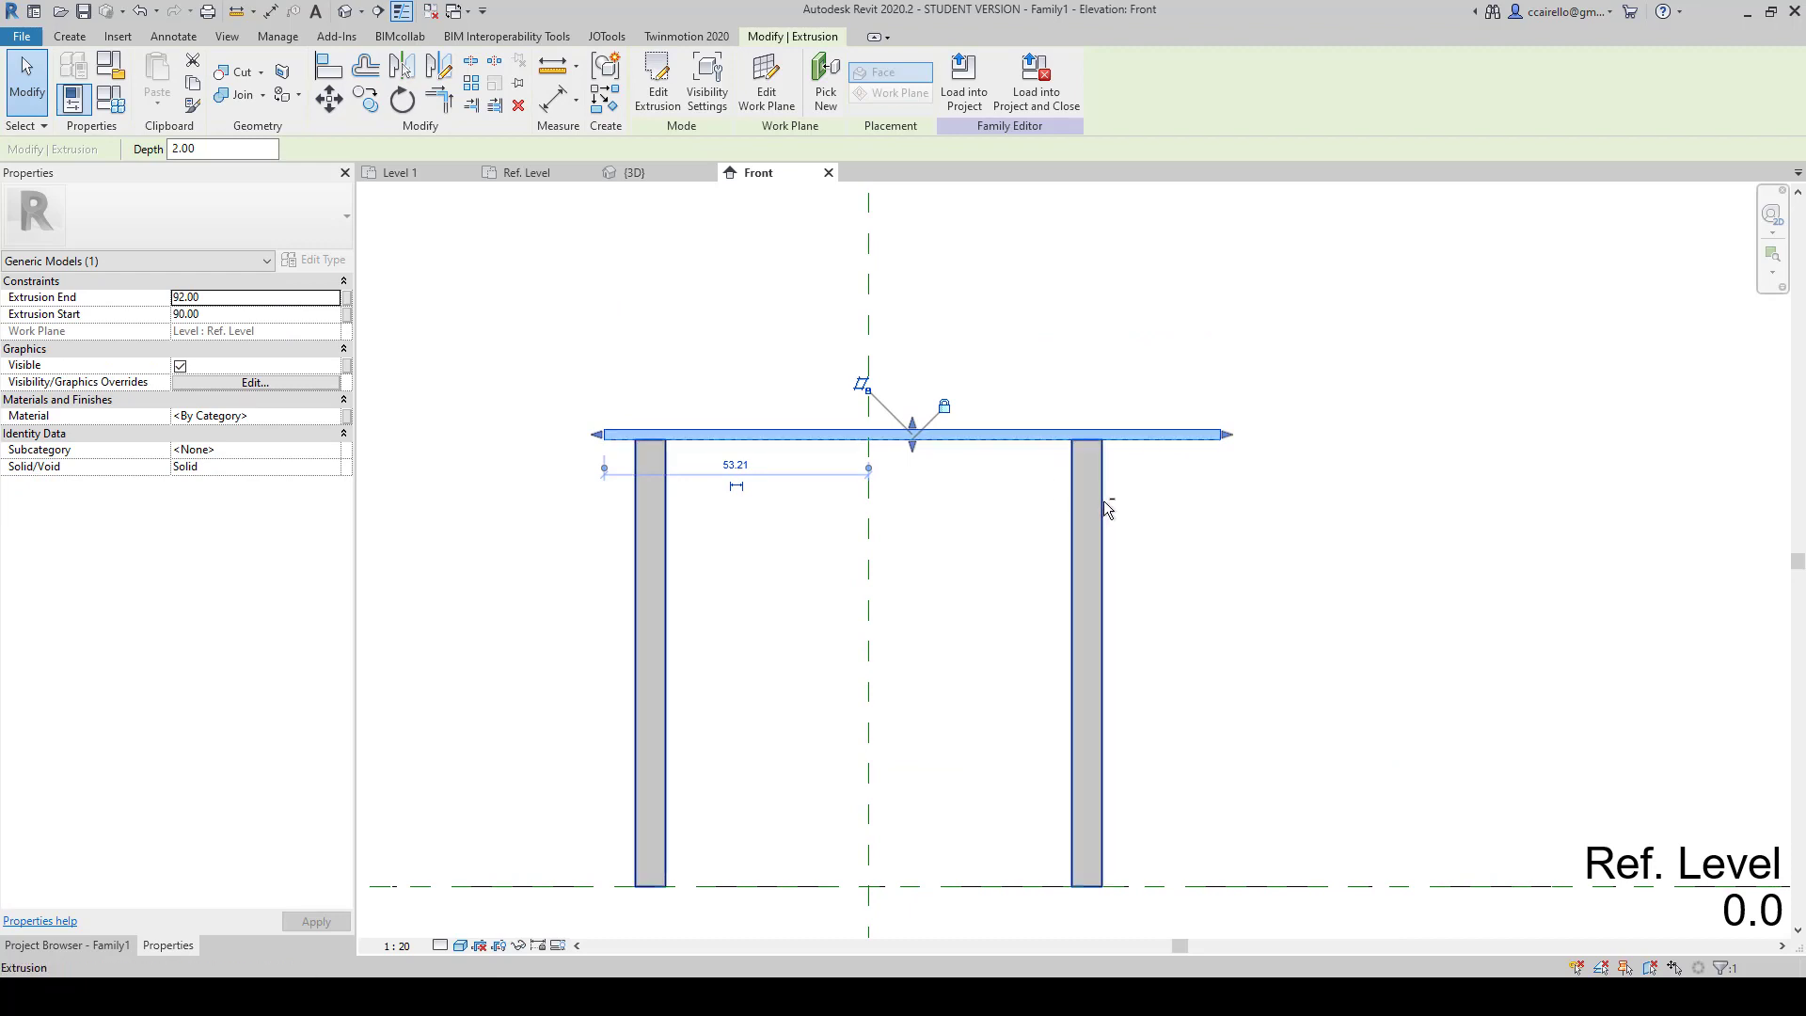
{"action": "left_click_drag", "start_coordinate": [912, 445], "coordinate": [923, 537]}
{"action": "left_click_drag", "start_coordinate": [913, 422], "coordinate": [971, 461]}
{"action": "left_click", "coordinate": [971, 504]}
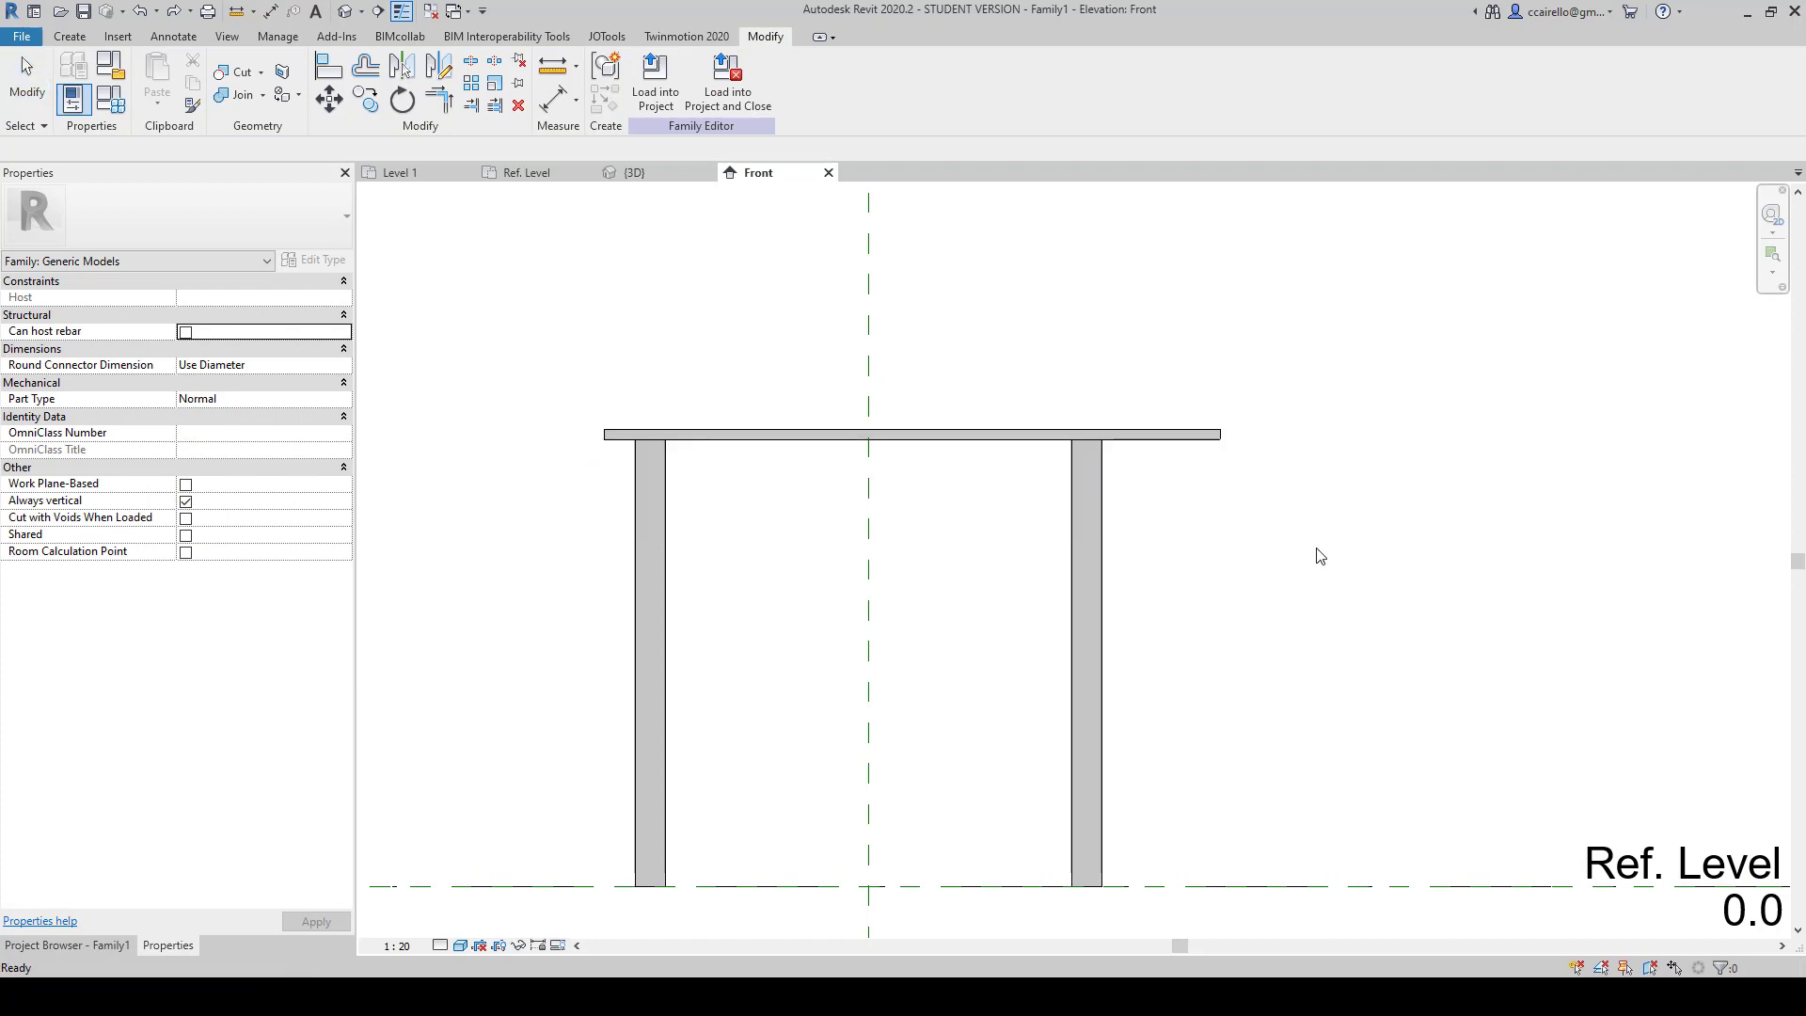
Step: In the Ref. Level plan in wireframe, edit the tabletop extrusion's sketch and delete its right and lower edges
{"action": "left_click", "coordinate": [1211, 436]}
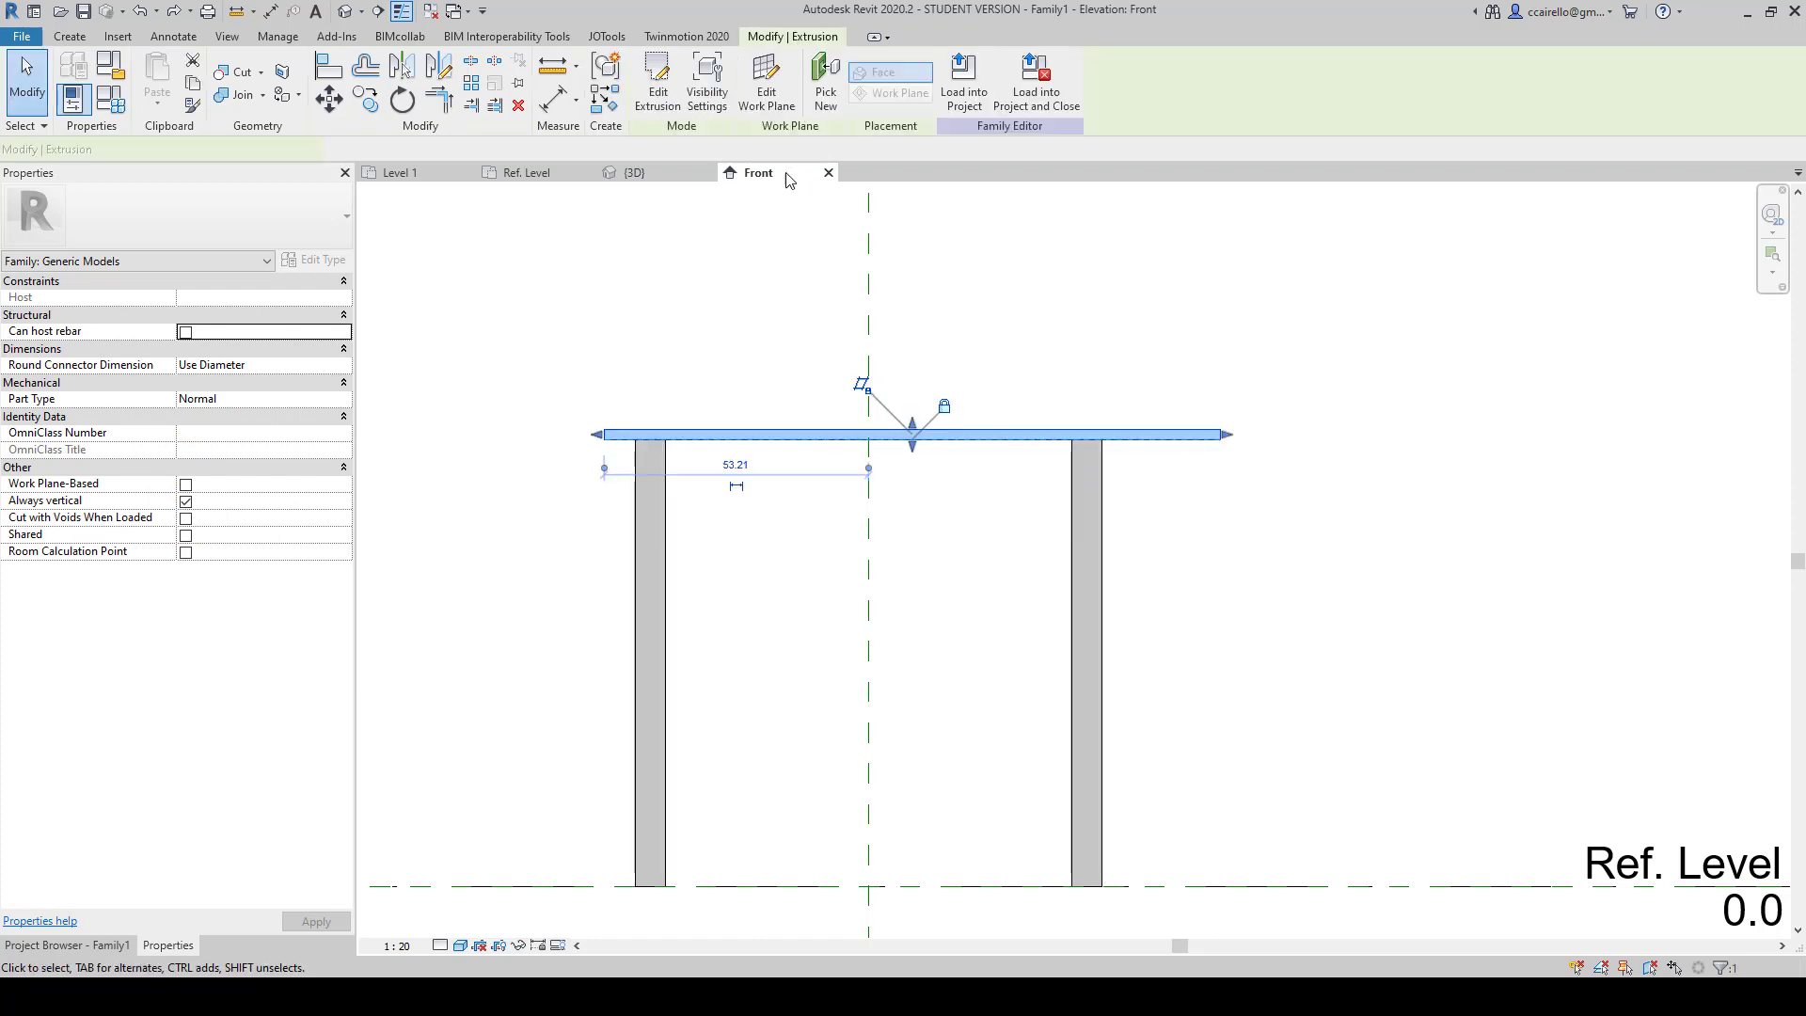
{"action": "left_click", "coordinate": [526, 172]}
{"action": "left_click", "coordinate": [1104, 697]}
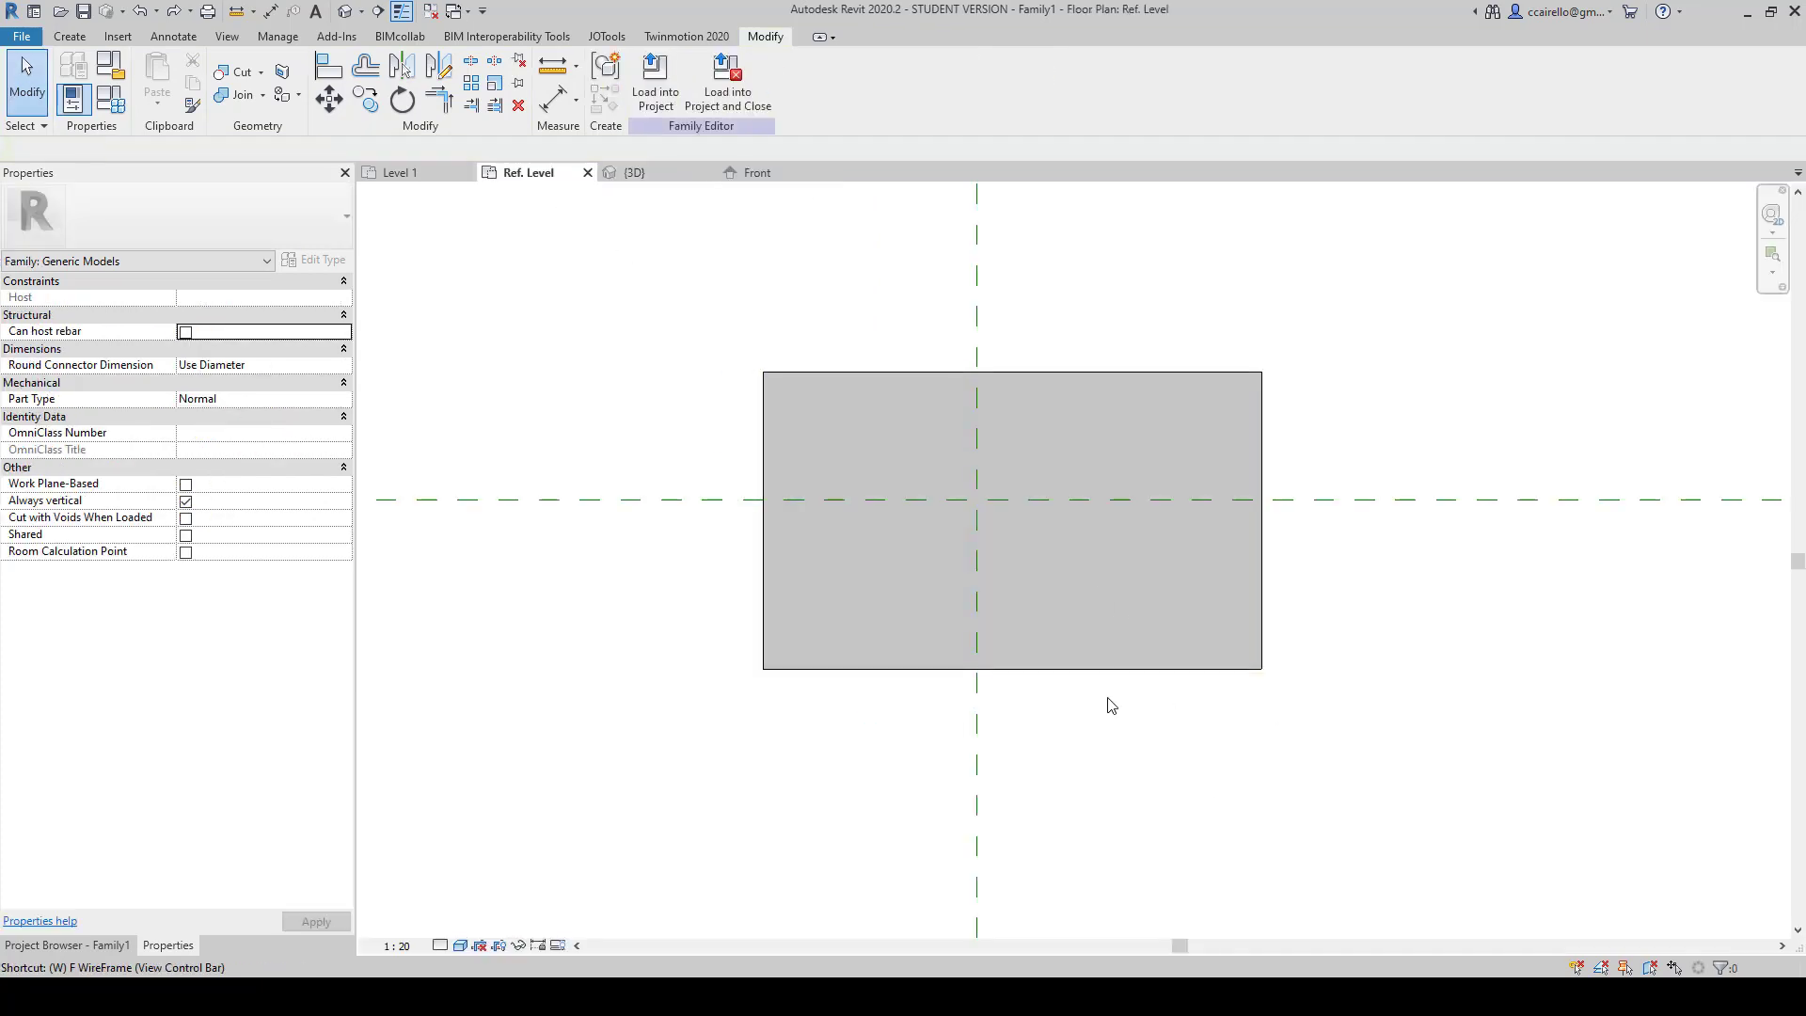
{"action": "scroll", "coordinate": [1175, 651], "scroll_direction": "up", "scroll_amount": 2}
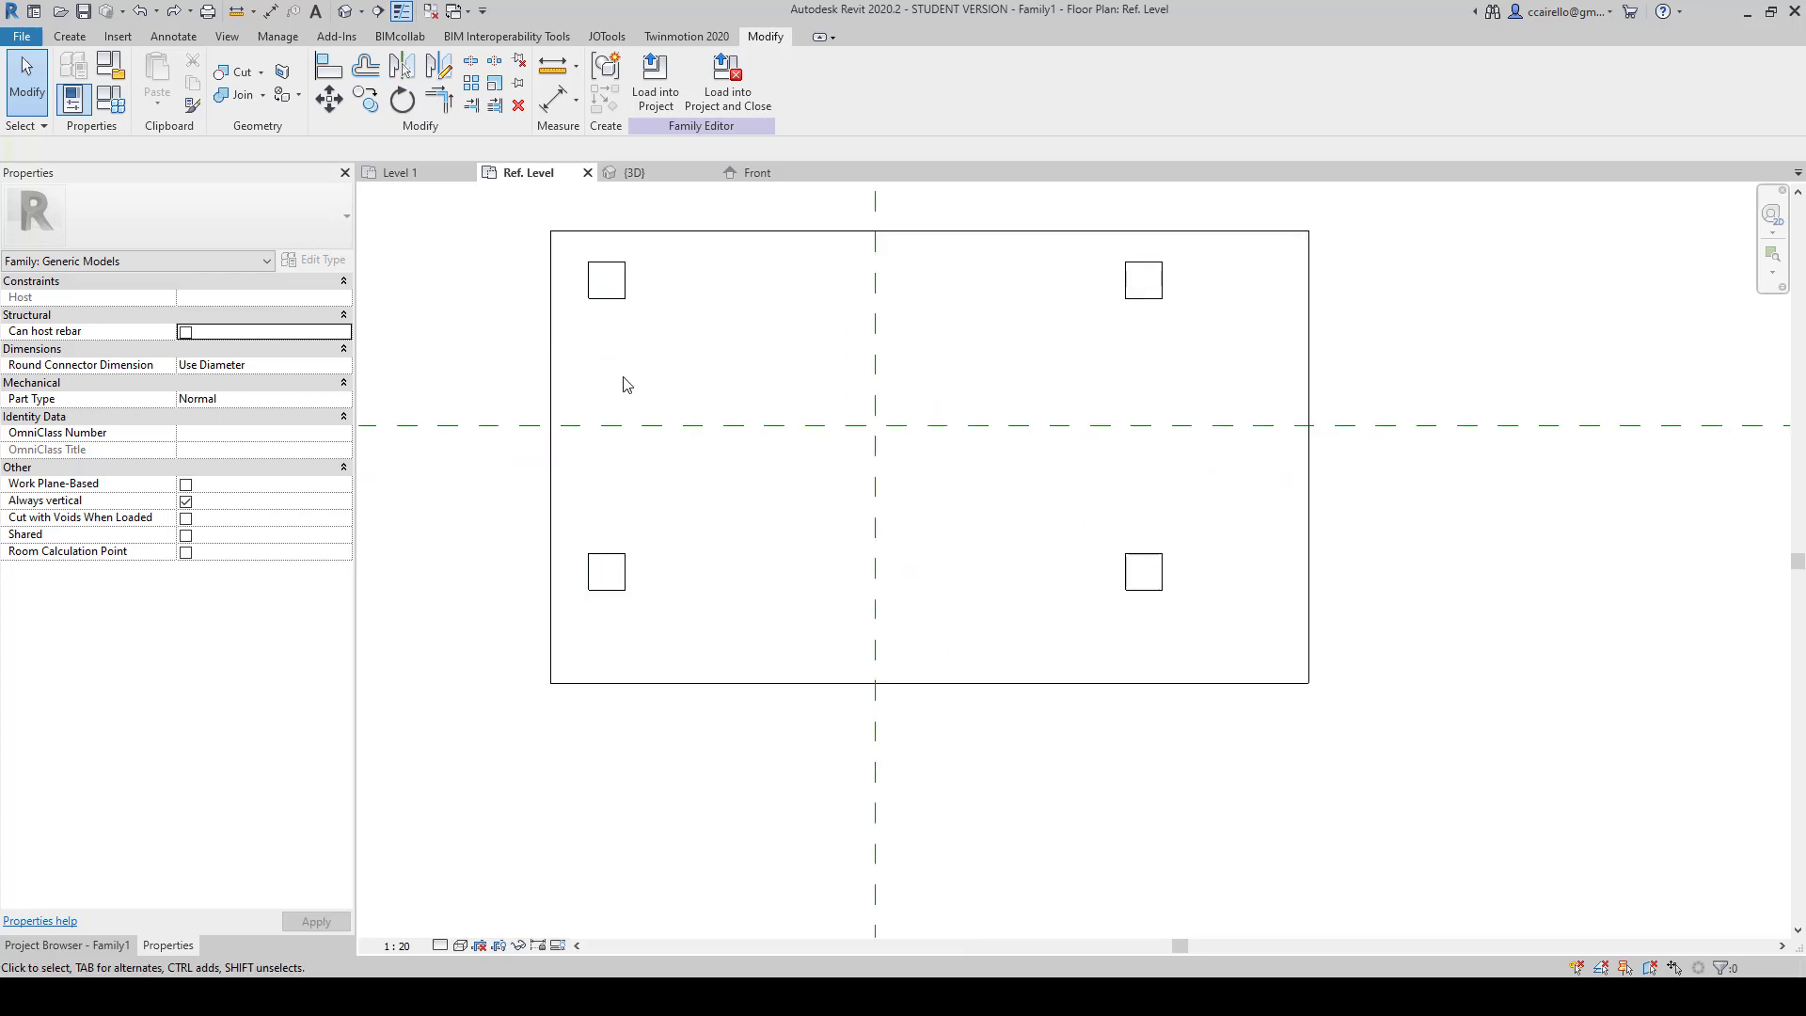
{"action": "left_click", "coordinate": [551, 246]}
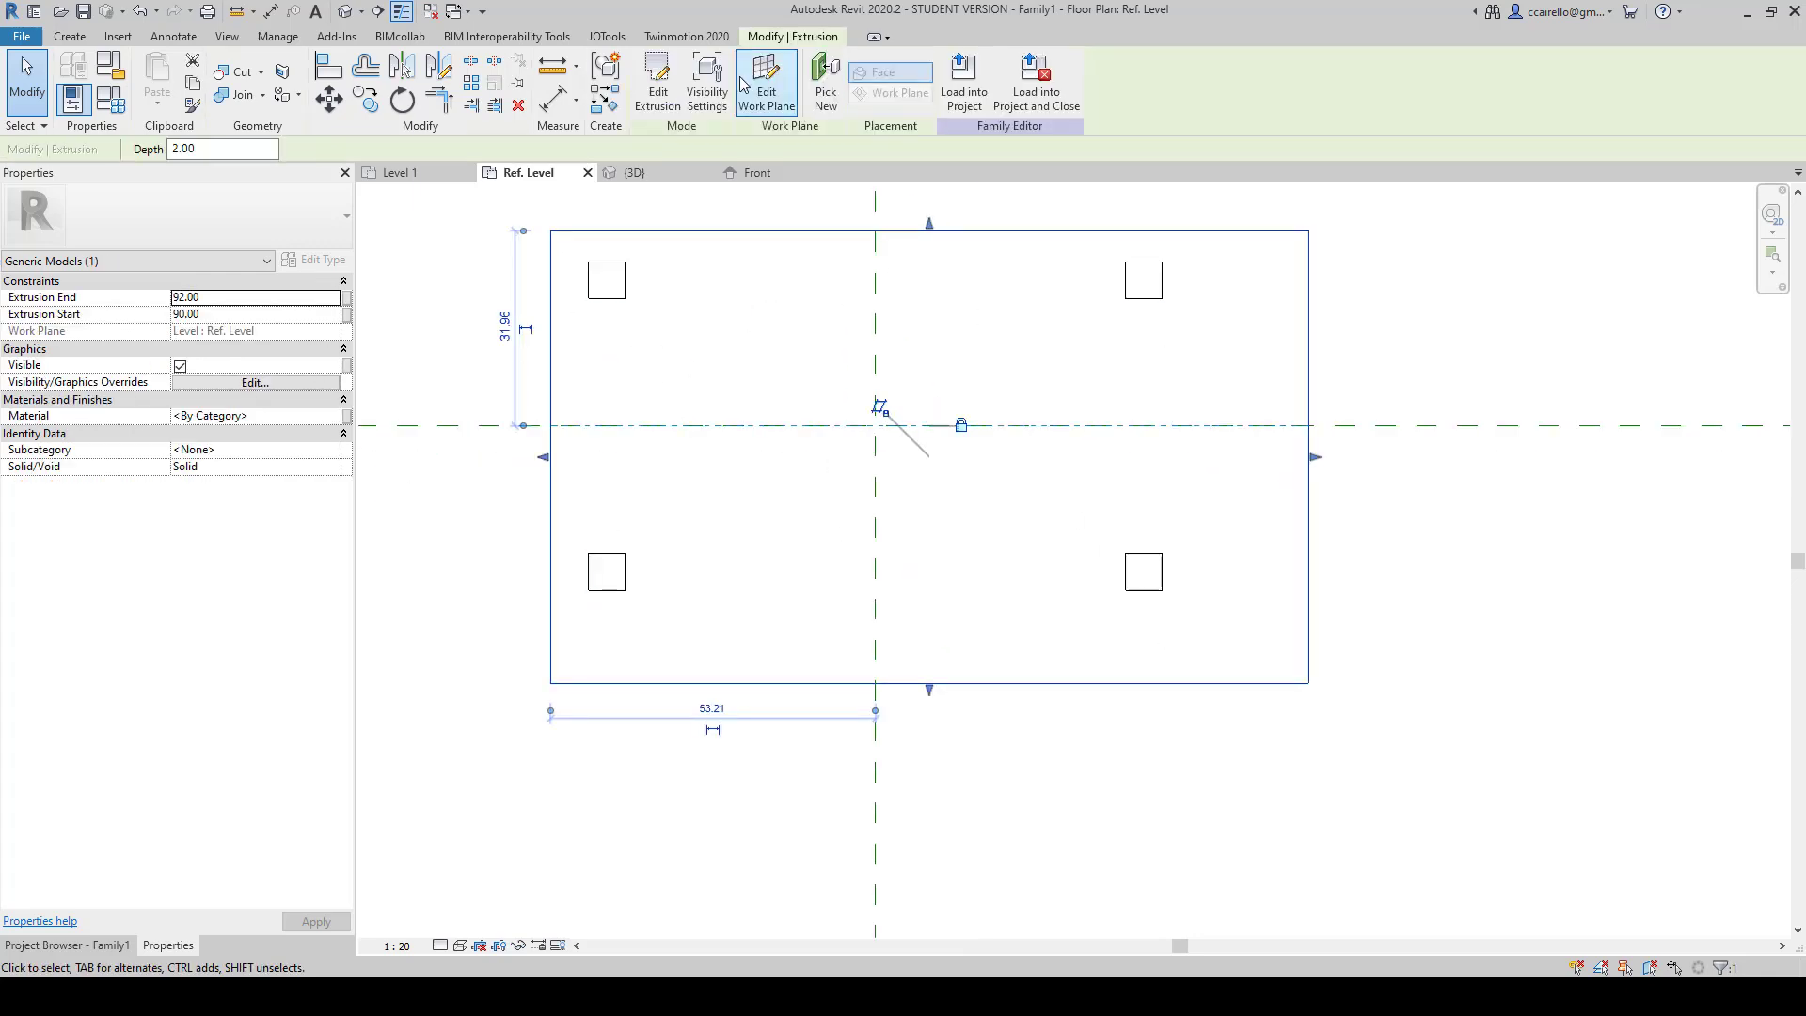
{"action": "left_click", "coordinate": [657, 94]}
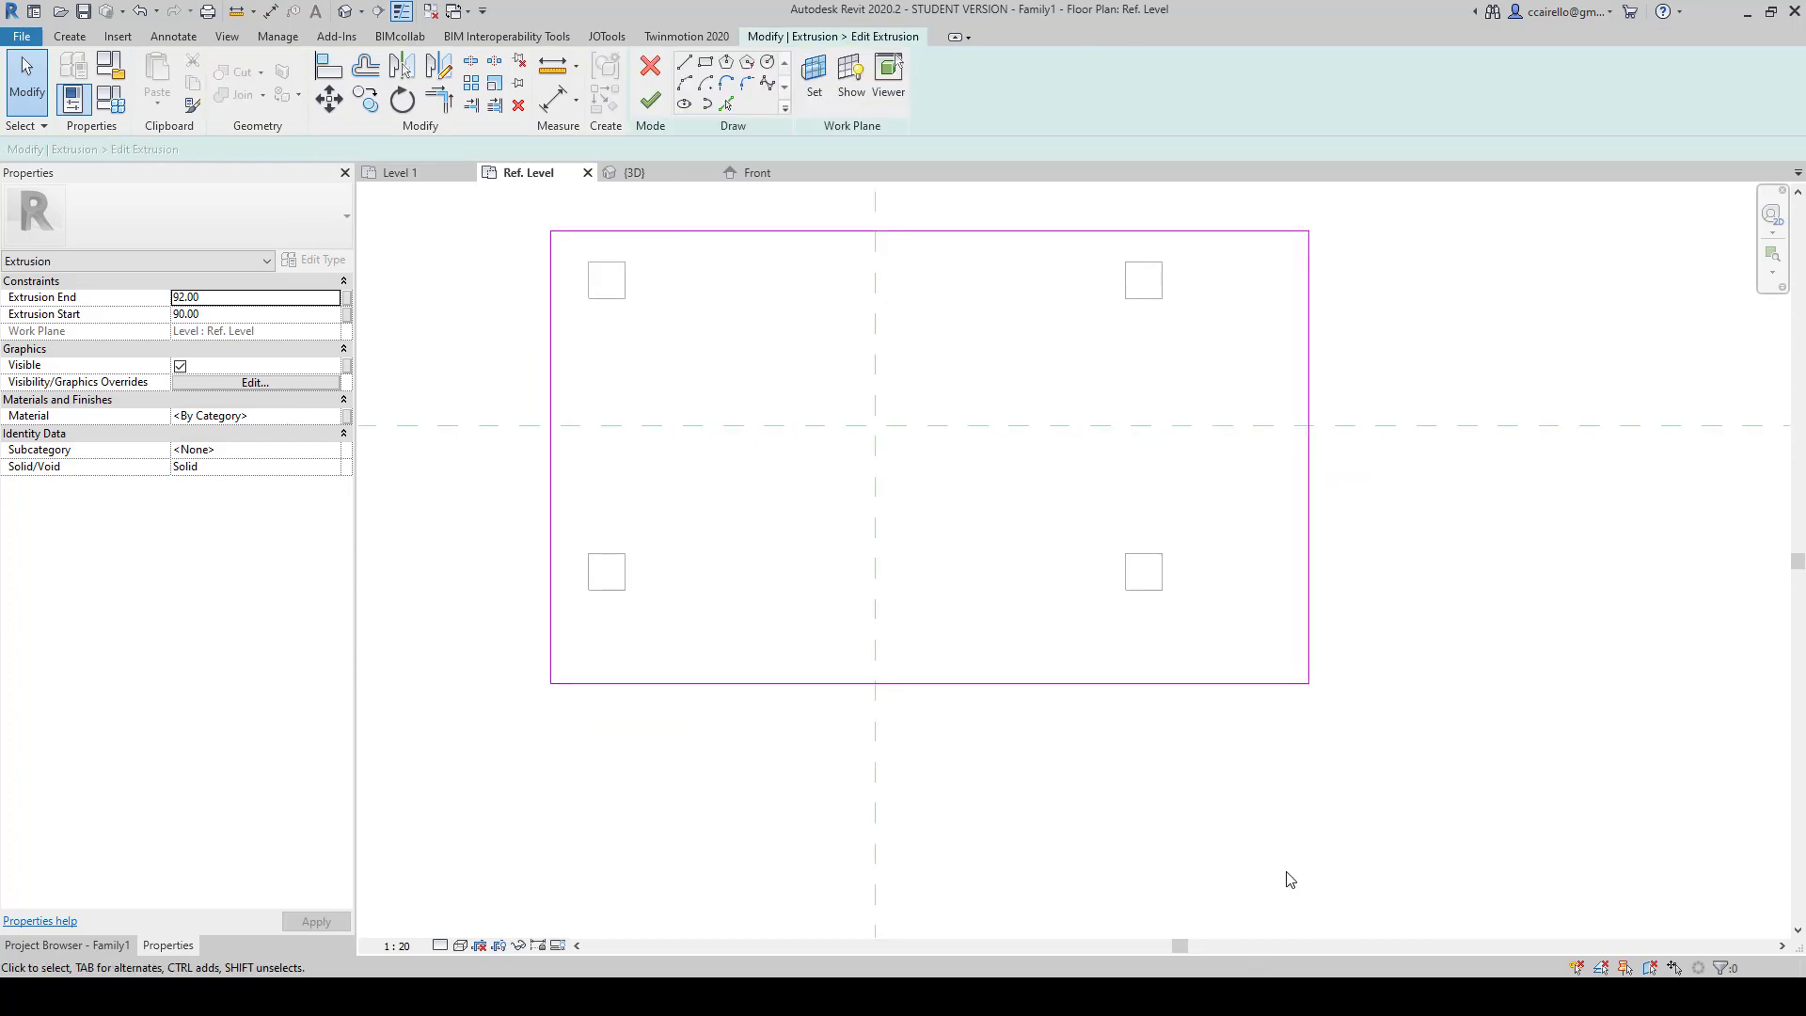
{"action": "left_click_drag", "start_coordinate": [1395, 824], "coordinate": [1140, 596]}
{"action": "key", "text": "Delete"}
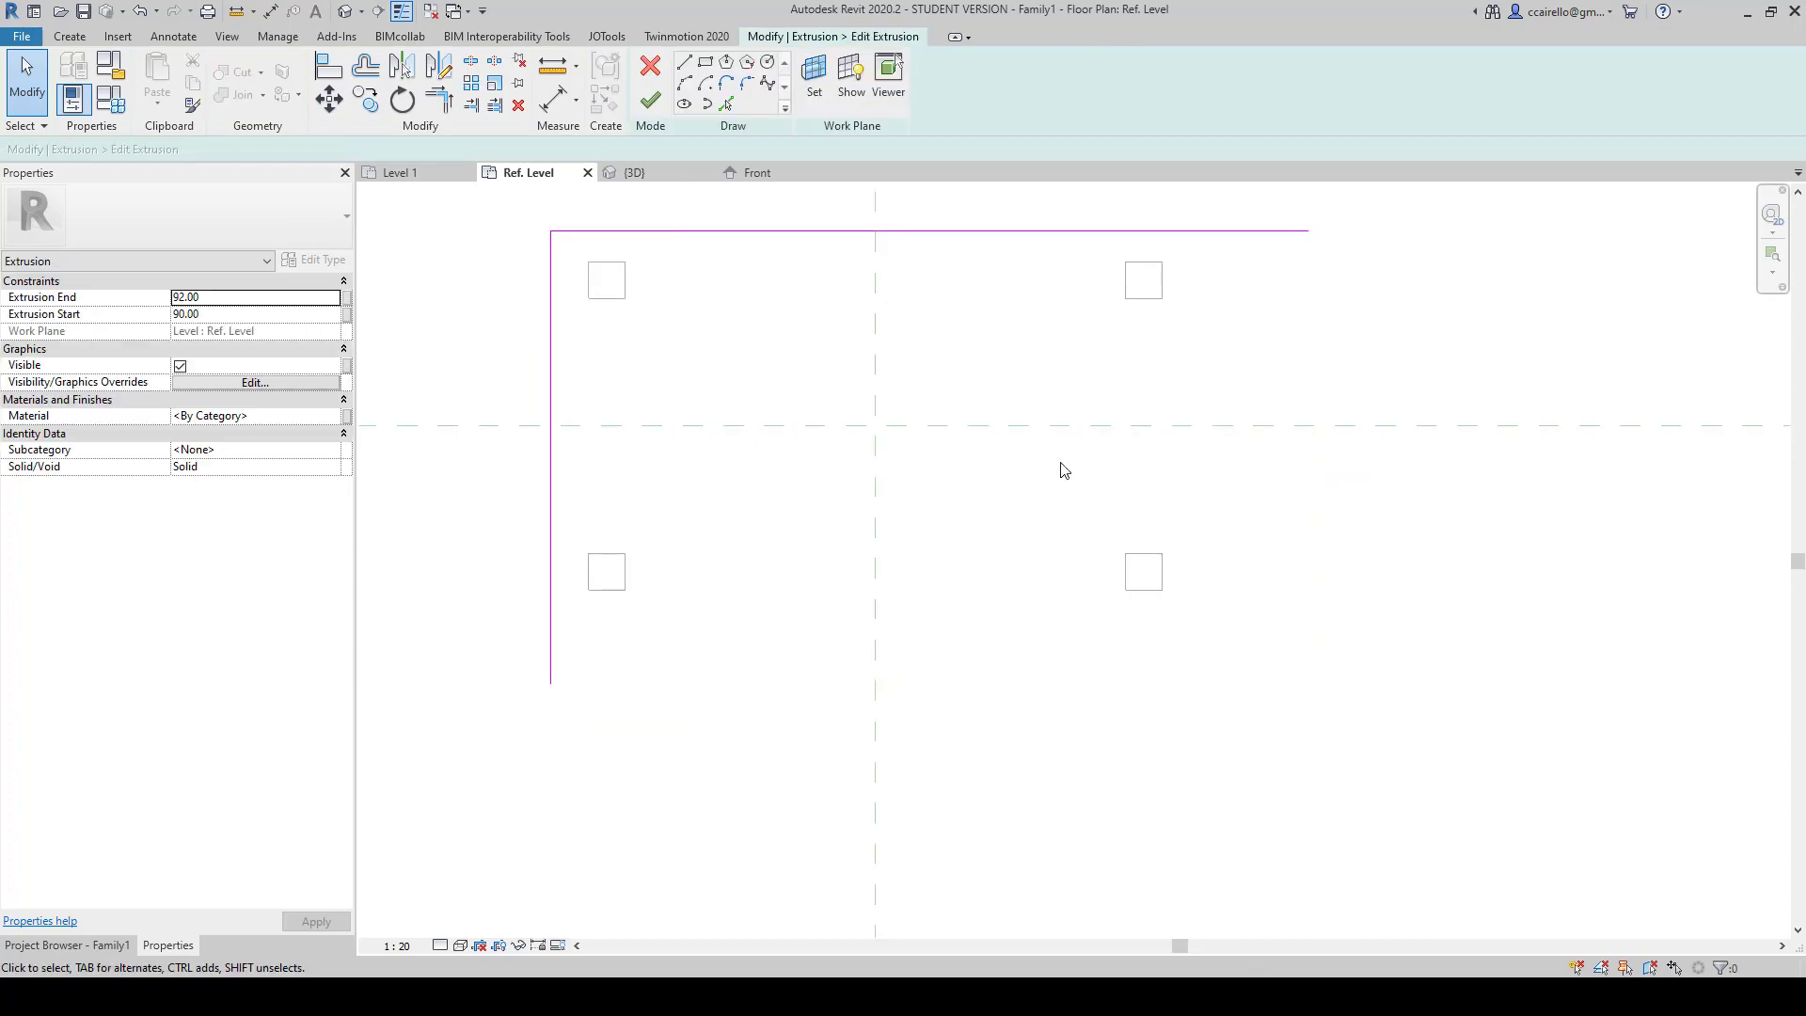
Step: Mirror the tabletop's upper edge across the horizontal reference plane and its left edge across the vertical reference plane
{"action": "left_click", "coordinate": [1000, 232]}
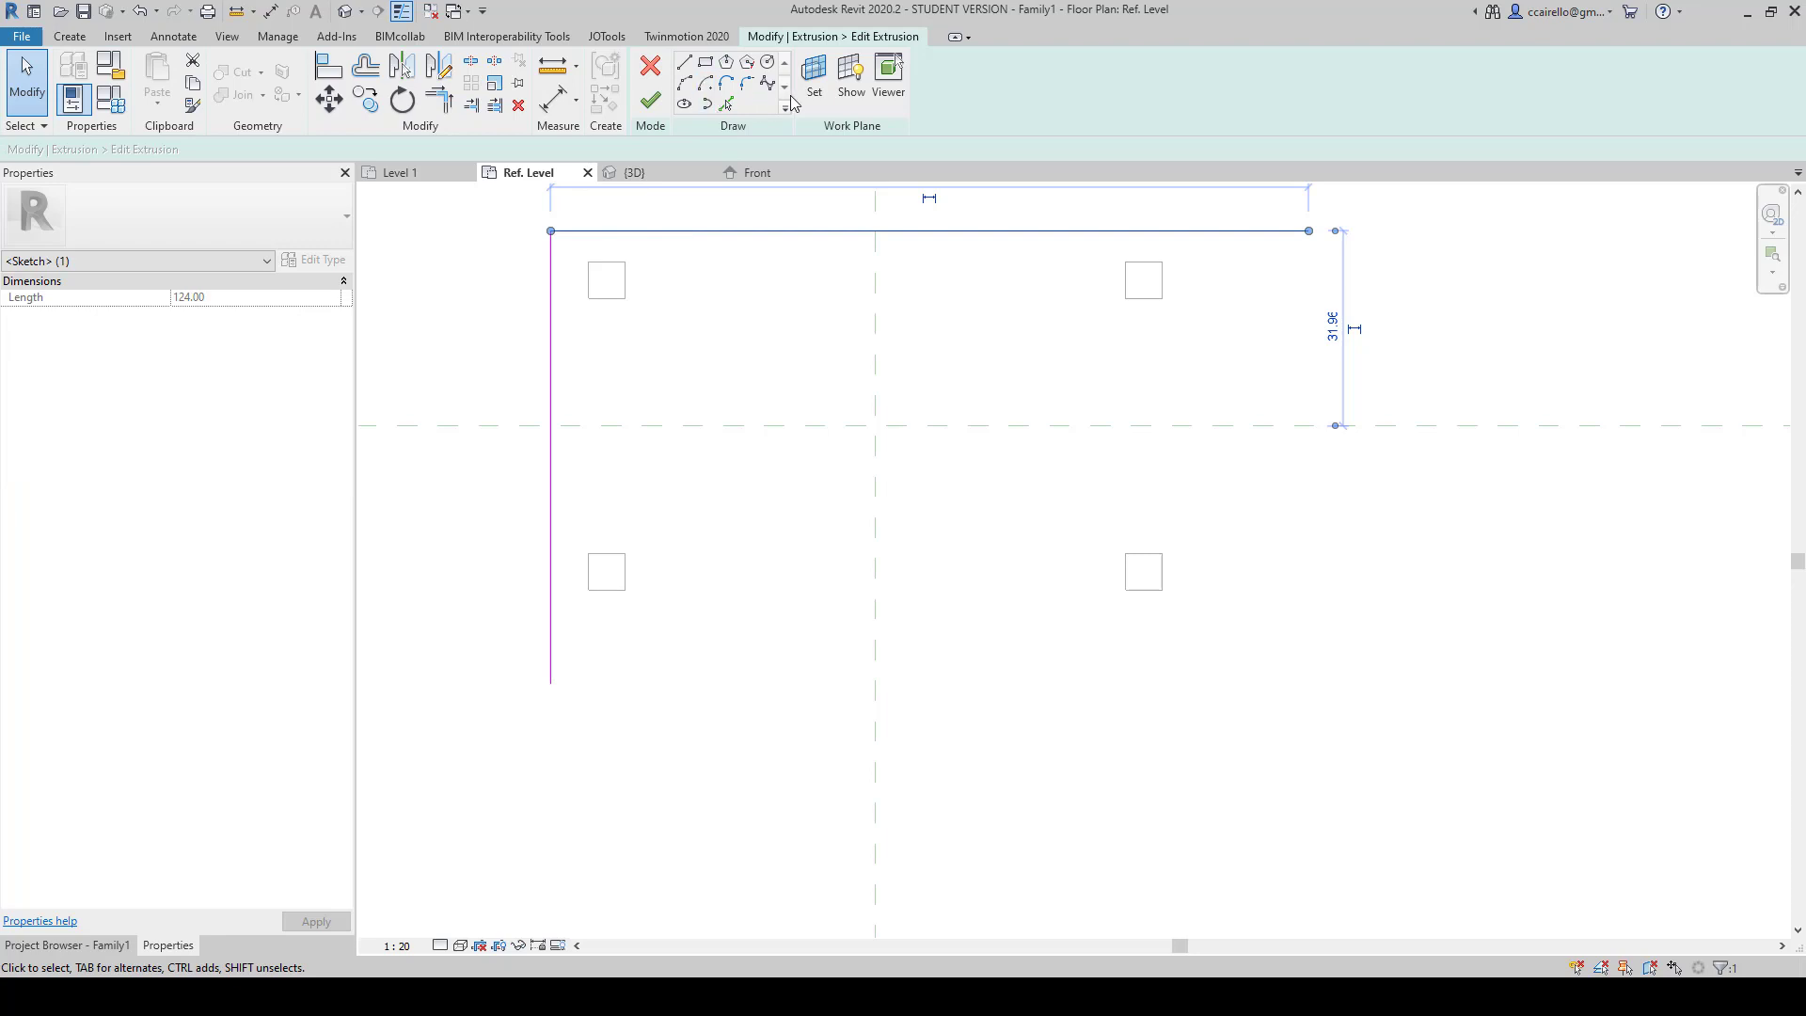
{"action": "key", "text": "m"}
{"action": "key", "text": "m"}
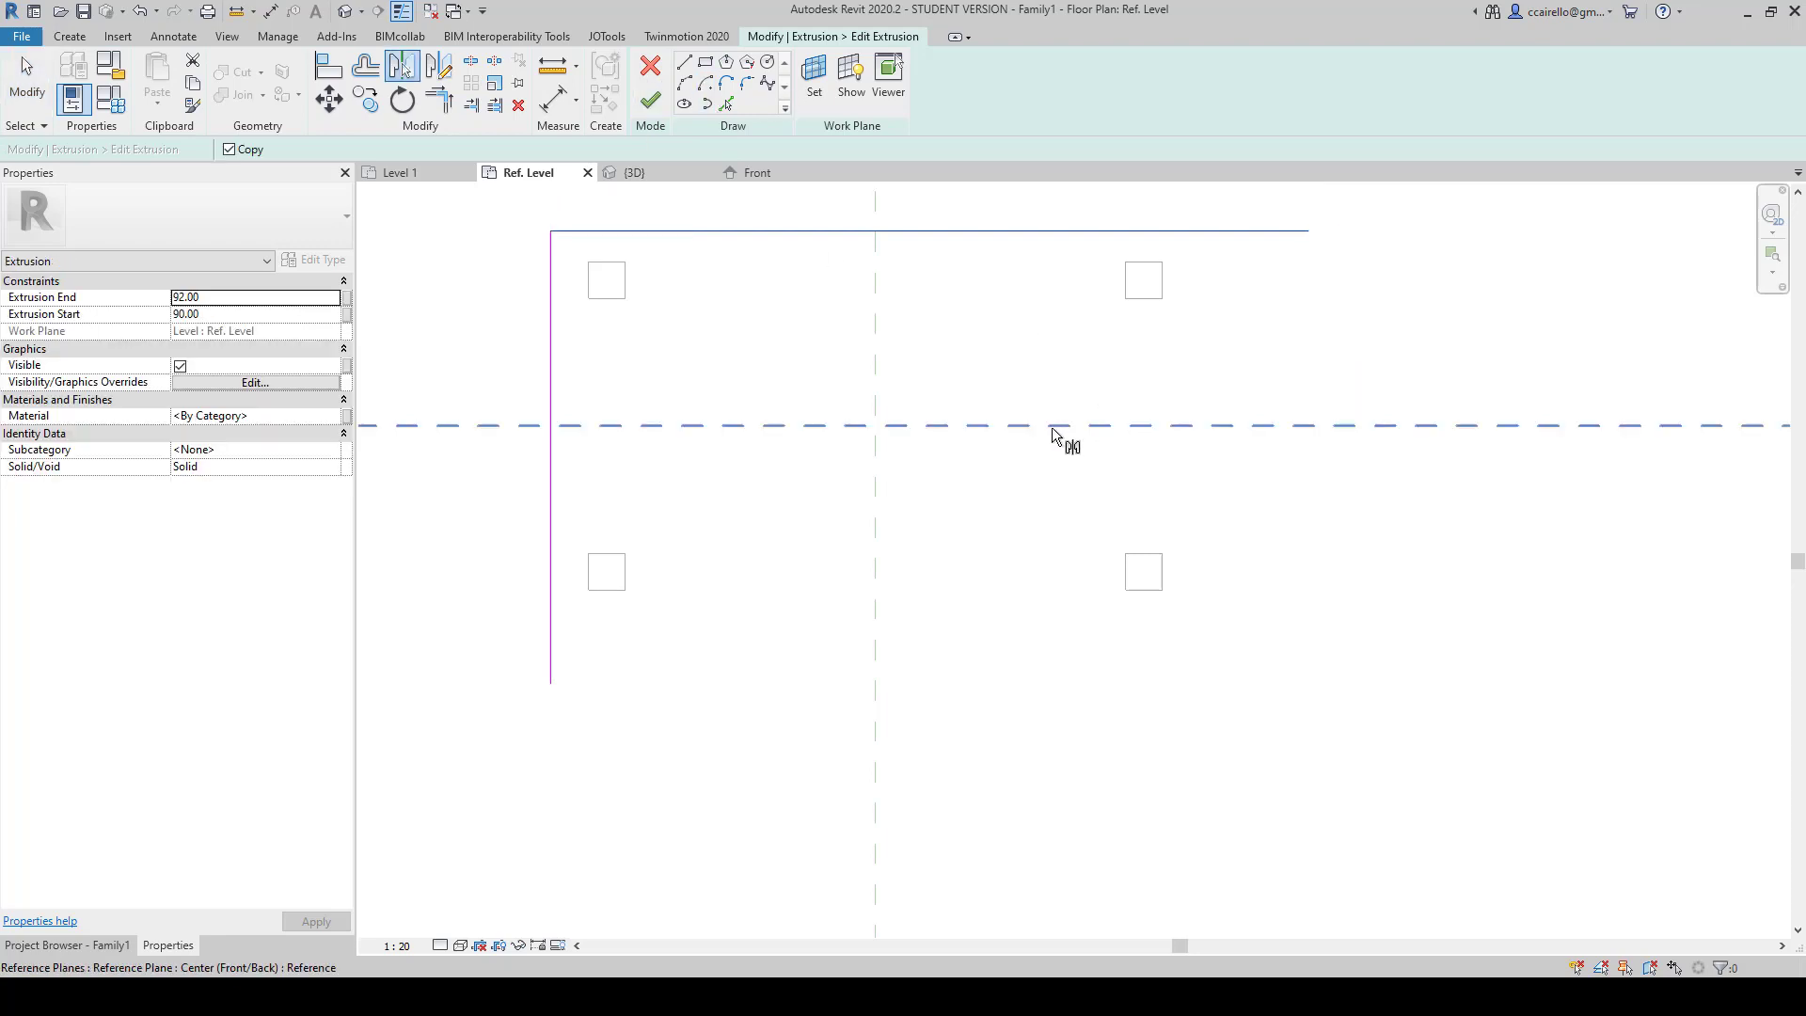
{"action": "left_click", "coordinate": [1065, 426]}
{"action": "left_click", "coordinate": [551, 532]}
{"action": "key", "text": "m"}
{"action": "key", "text": "m"}
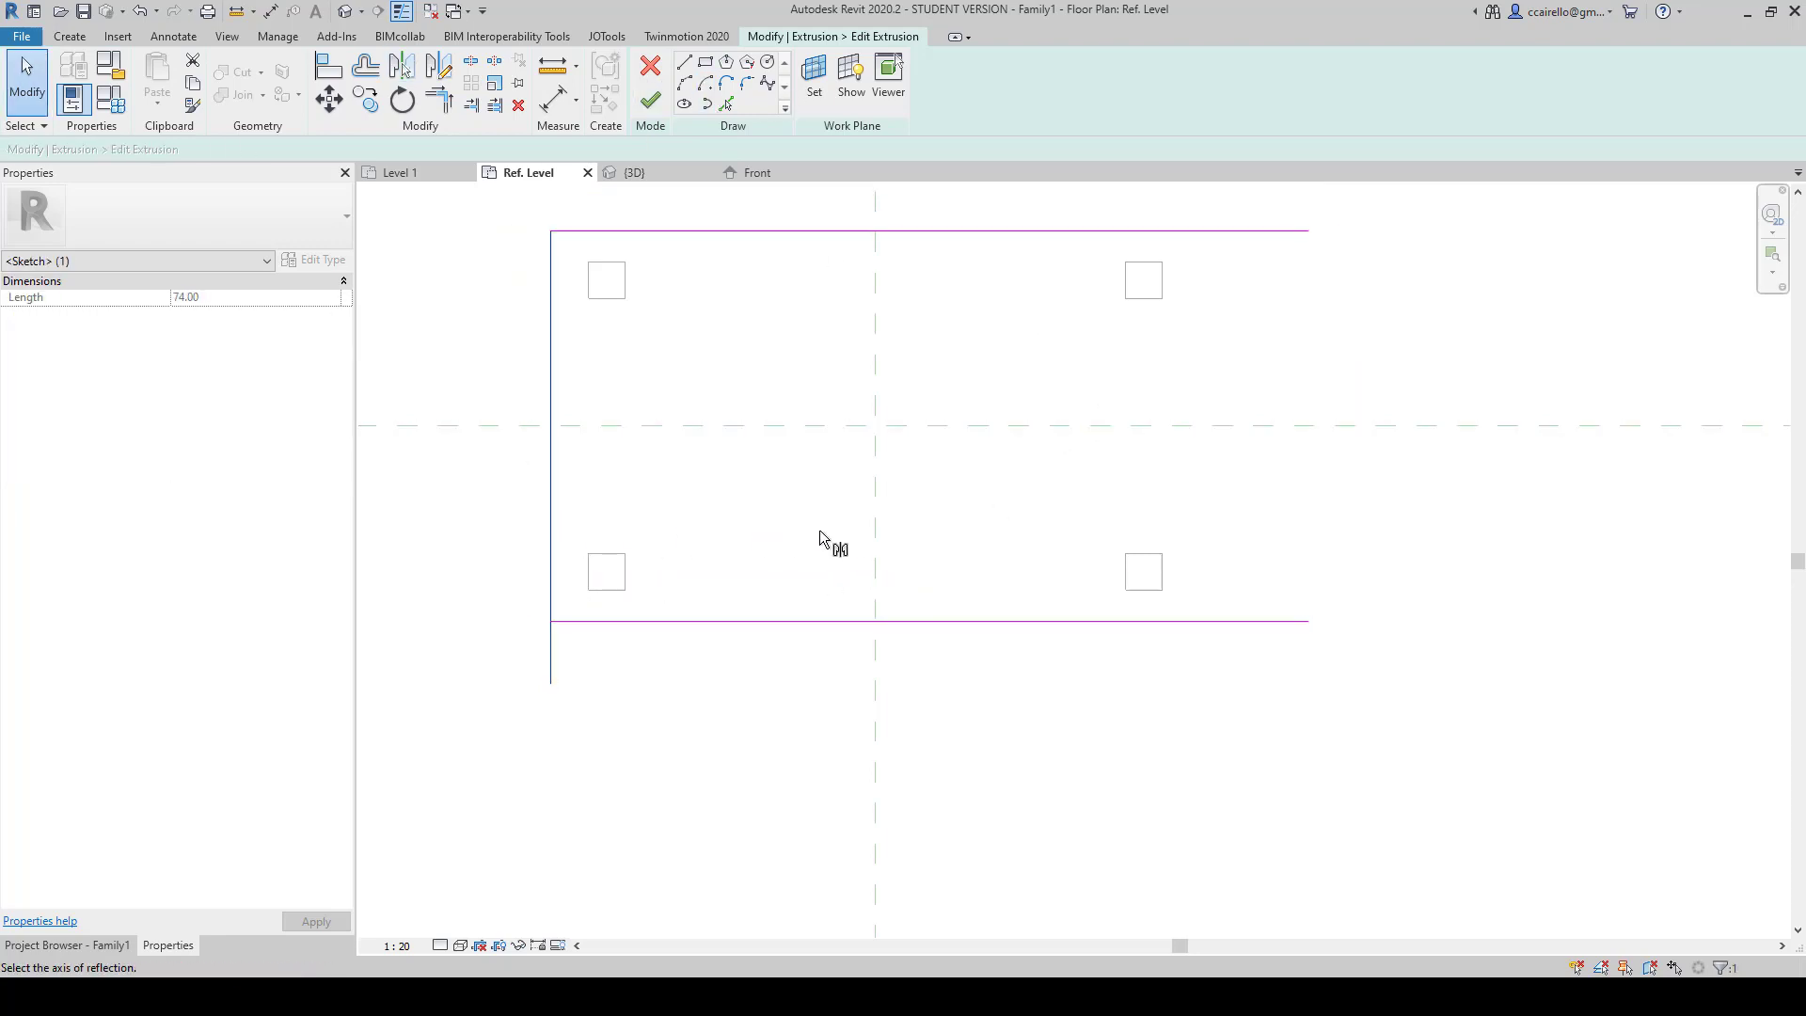
{"action": "left_click", "coordinate": [869, 540]}
{"action": "left_click", "coordinate": [1091, 763]}
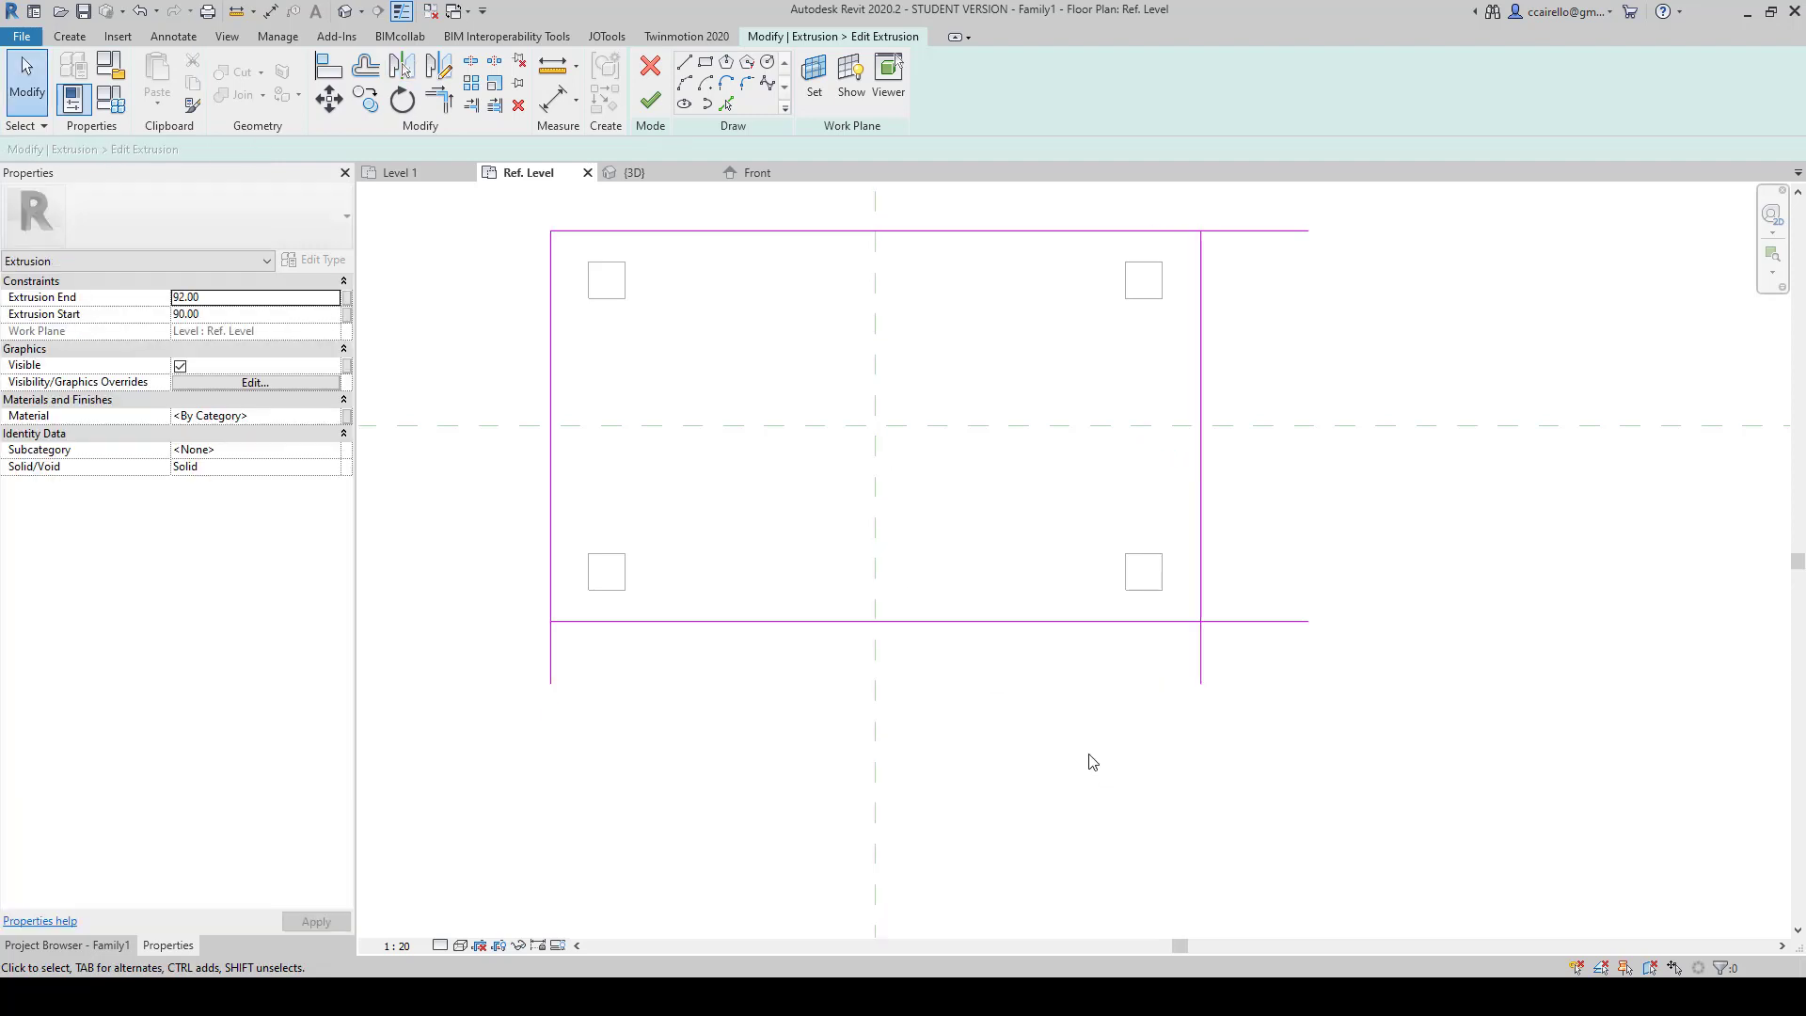
Step: Shorten the lower and right sketch lines so they meet at the tabletop's lower-right corner
{"action": "left_click", "coordinate": [1110, 621]}
{"action": "left_click_drag", "start_coordinate": [1308, 621], "coordinate": [1200, 620]}
{"action": "left_click", "coordinate": [1200, 574]}
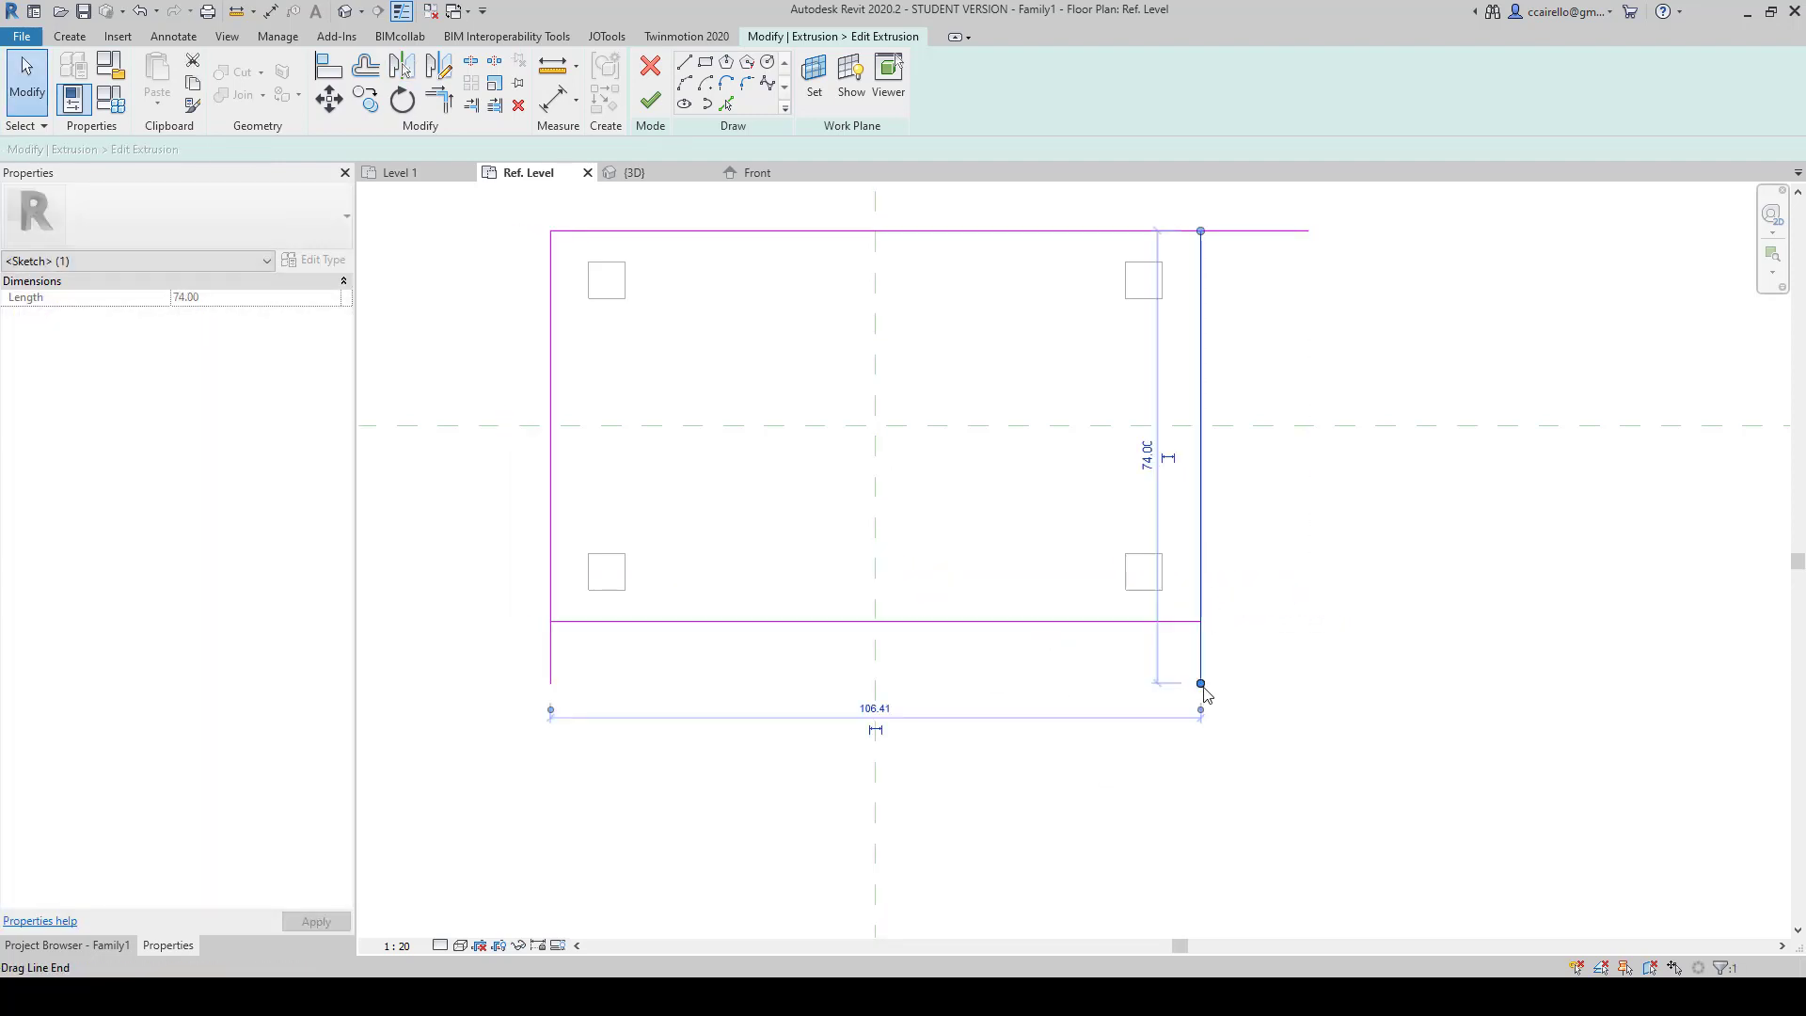
{"action": "left_click_drag", "start_coordinate": [1201, 683], "coordinate": [1200, 620]}
{"action": "left_click", "coordinate": [599, 205]}
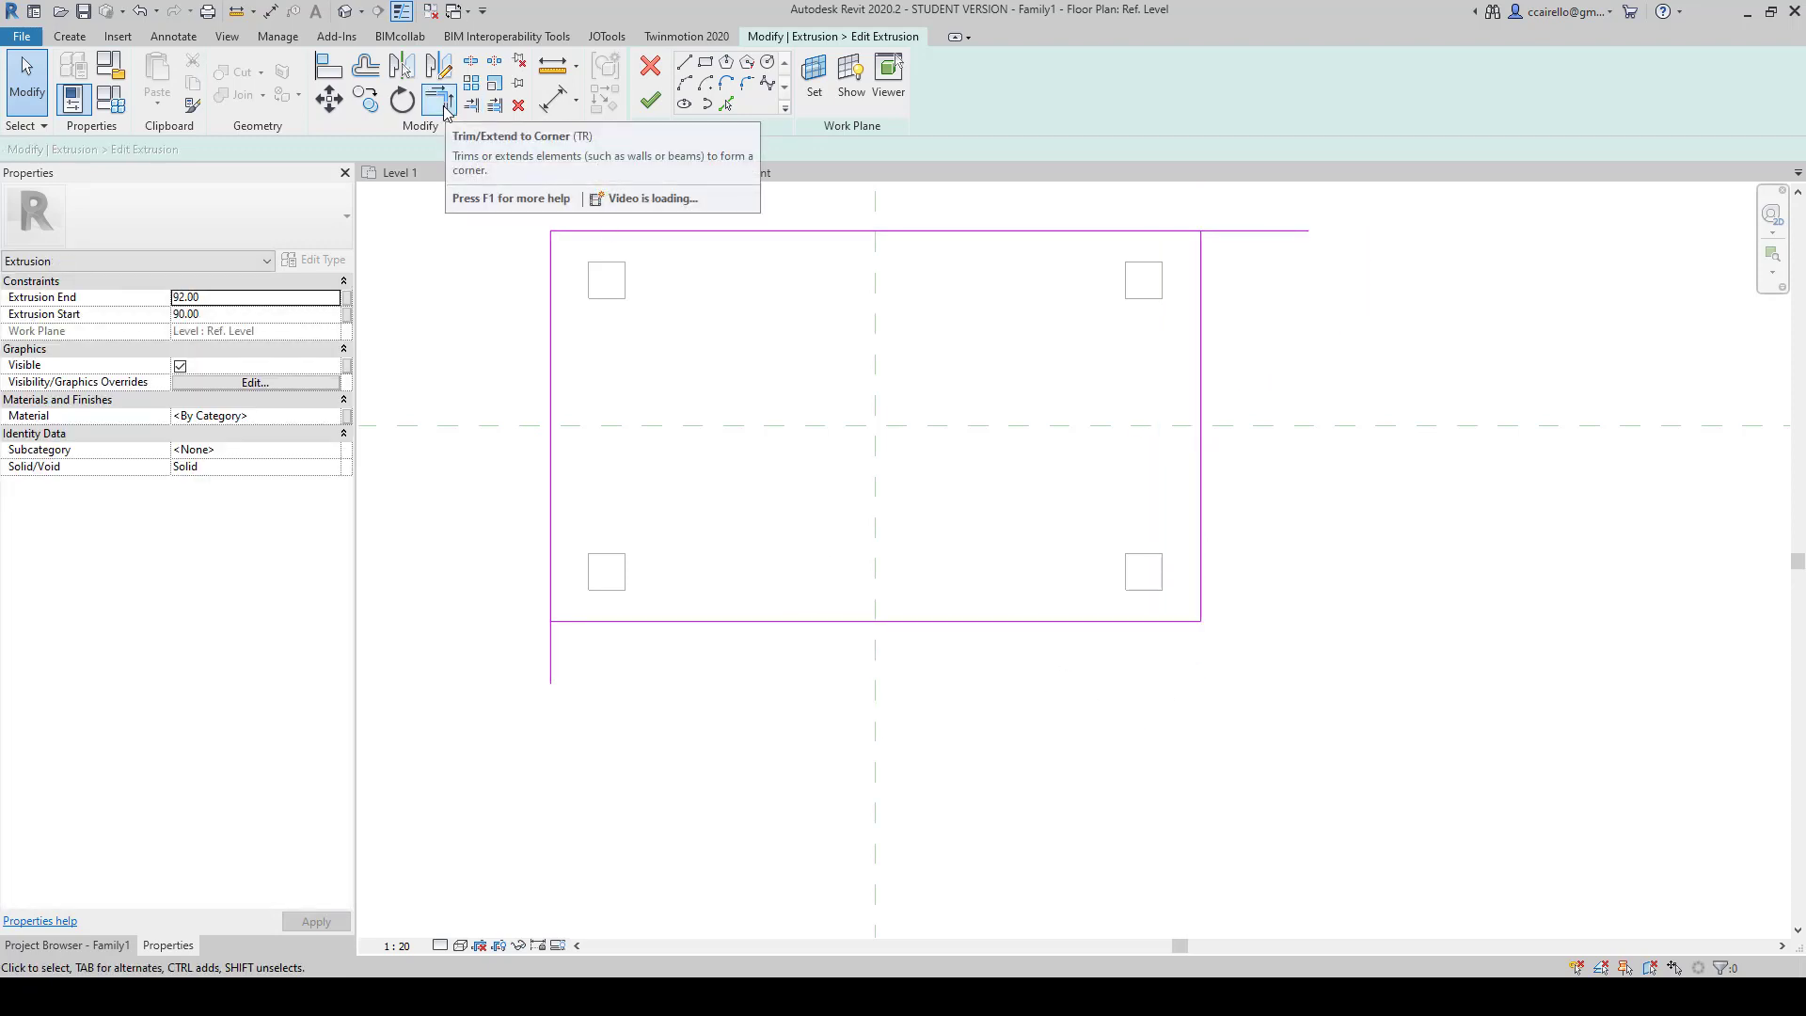
Step: Trim the upper-right and lower-left corners of the tabletop sketch with Trim/Extend to Corner and finish the sketch
{"action": "left_click", "coordinate": [448, 110]}
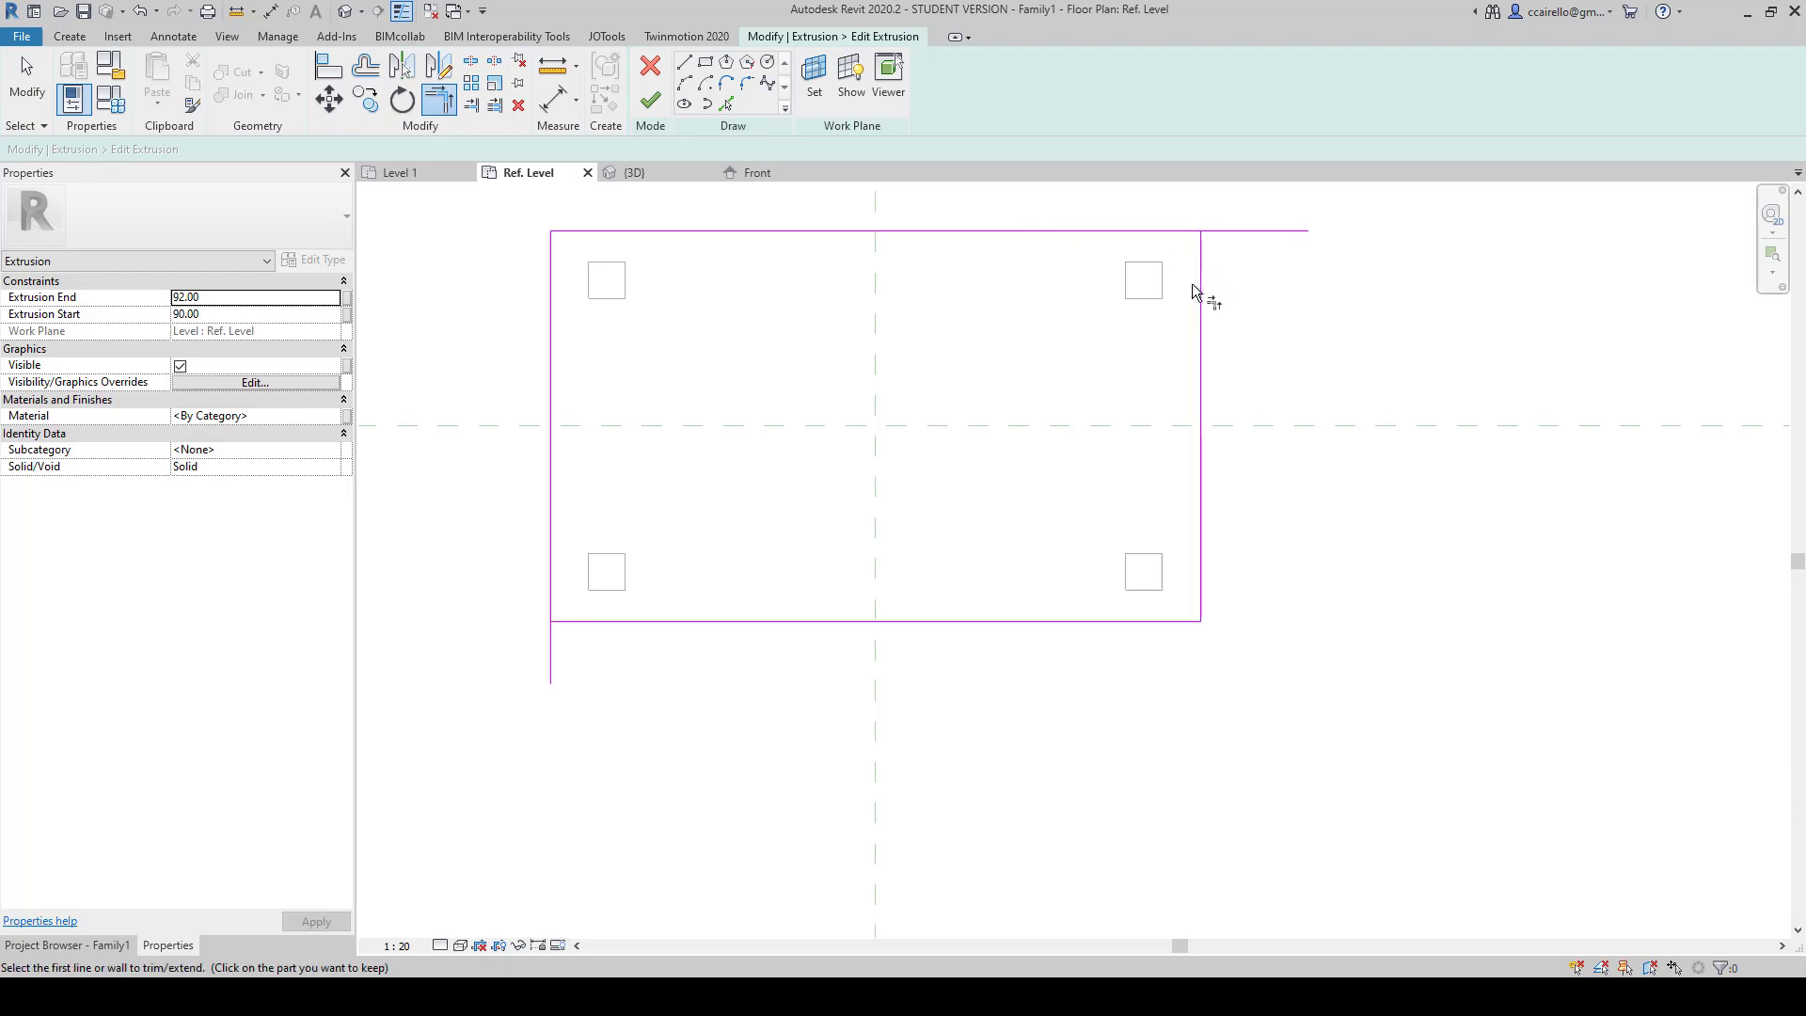
{"action": "left_click", "coordinate": [1139, 235]}
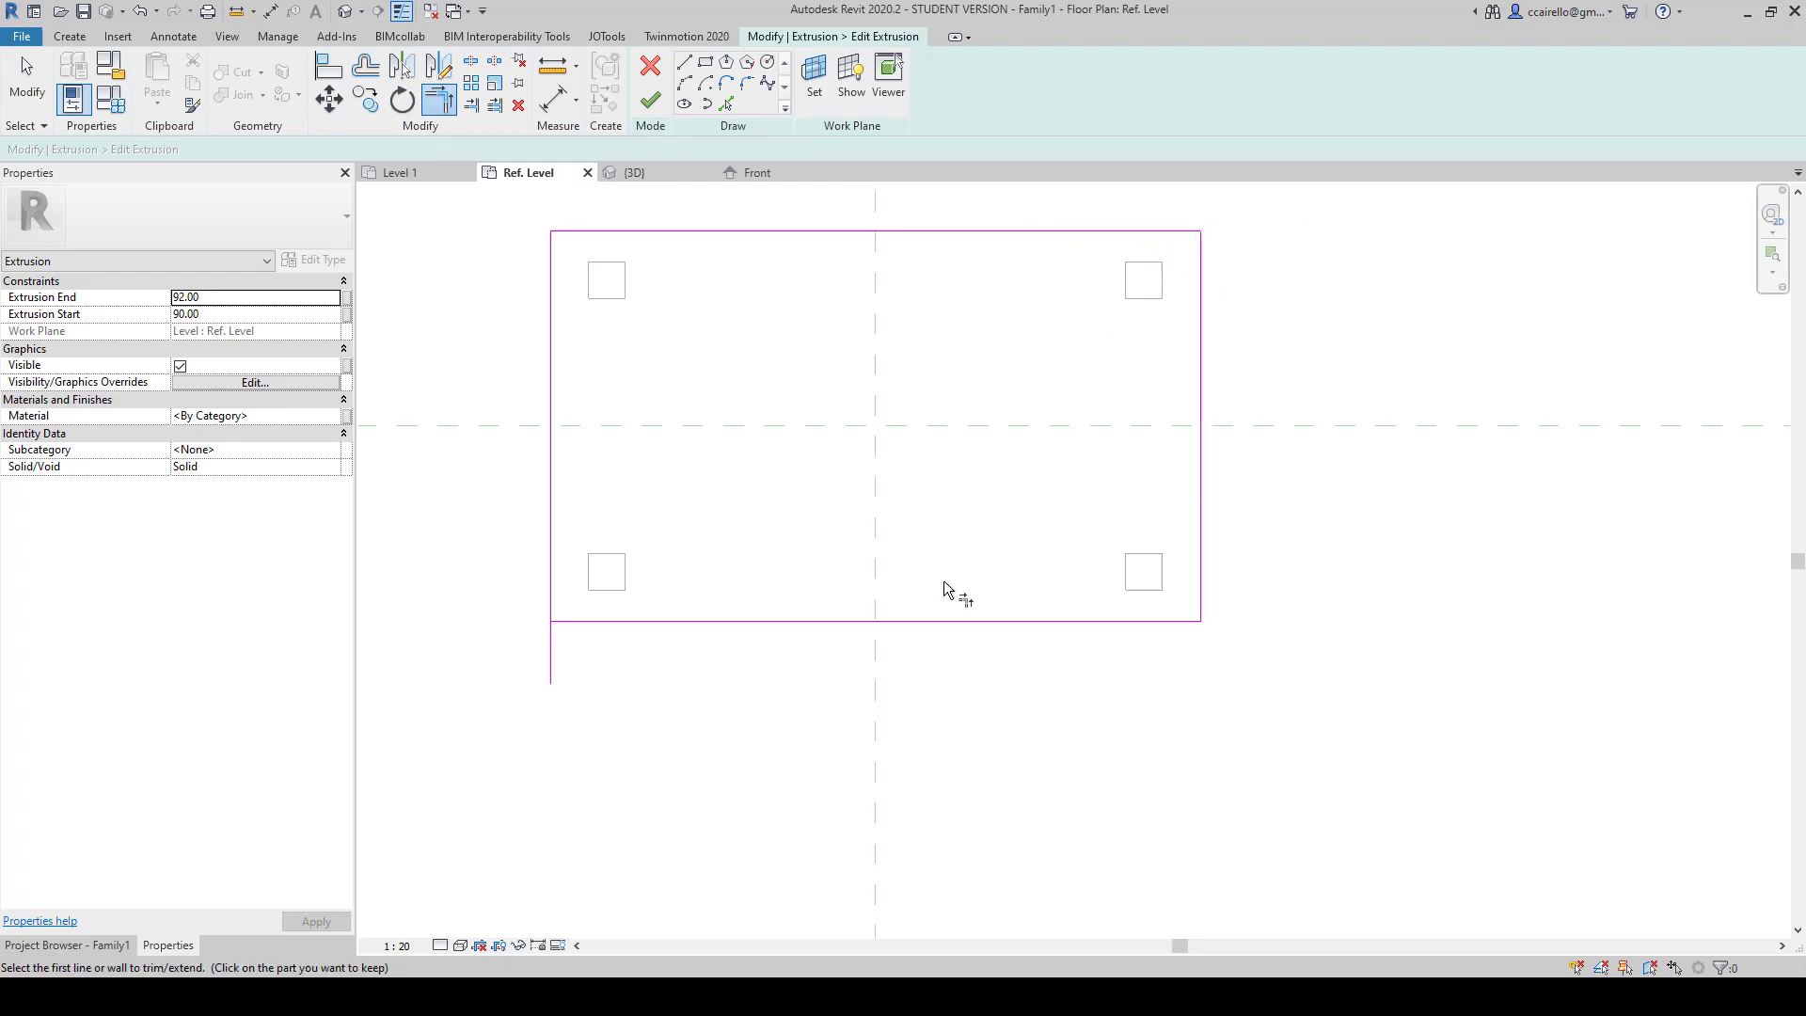
{"action": "left_click", "coordinate": [852, 623]}
{"action": "left_click", "coordinate": [553, 518]}
{"action": "key", "text": "Escape"}
{"action": "key", "text": "Escape"}
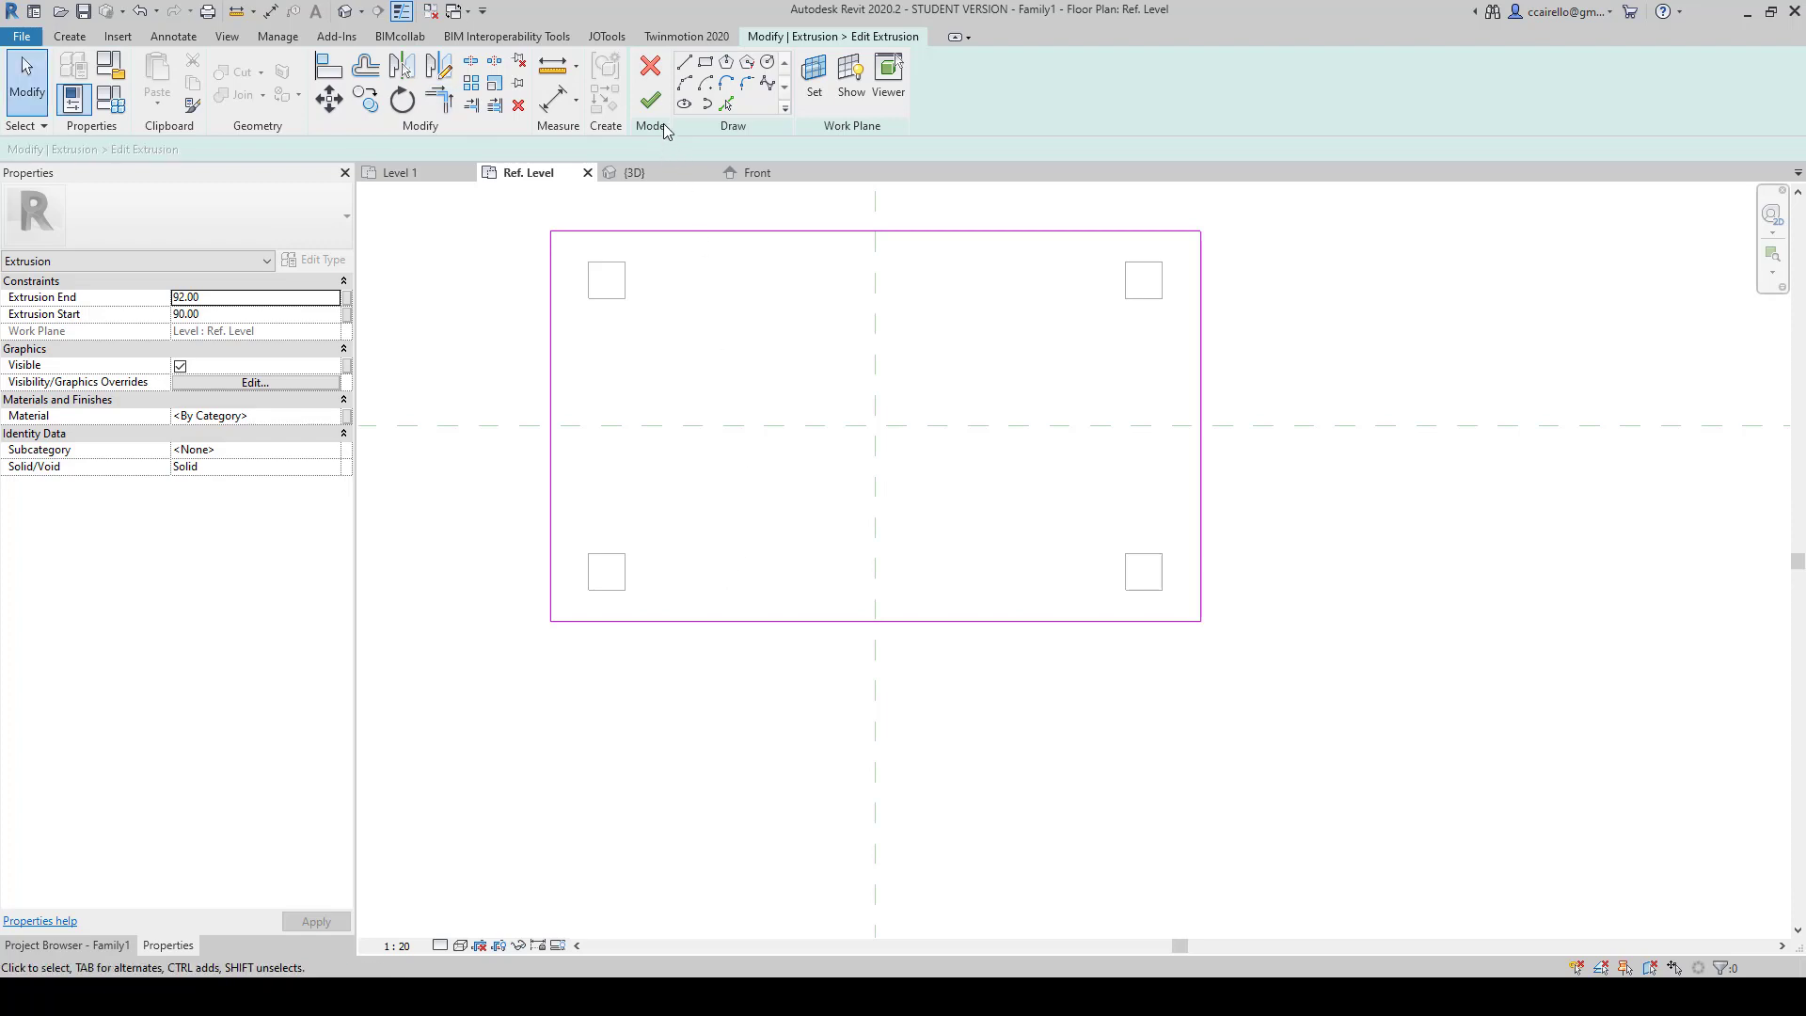
{"action": "left_click", "coordinate": [657, 105]}
Step: Examine the recentred table in 3D, selecting the tabletop and the four legs in turn as separate extrusions
{"action": "key", "text": "ctrl+Tab"}
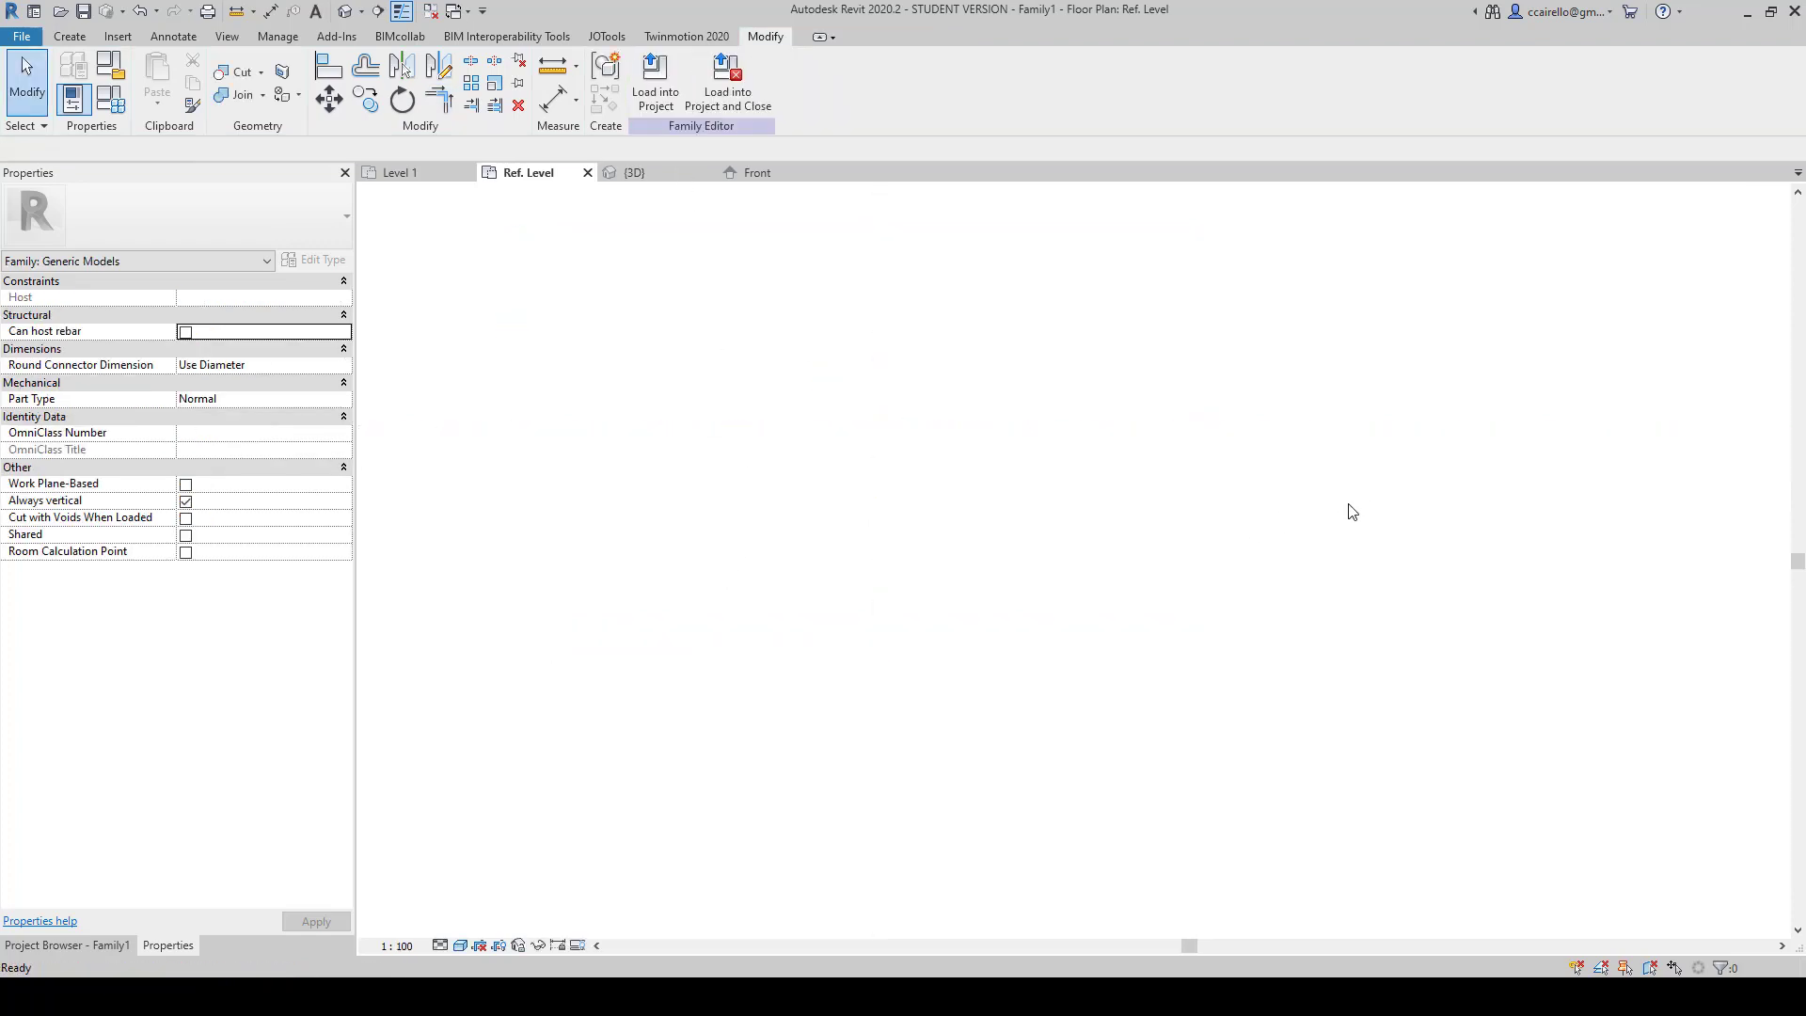
{"action": "mouse_move", "coordinate": [1218, 597]}
{"action": "middle_mouse_down", "text": "shift"}
{"action": "mouse_move", "coordinate": [1439, 702]}
{"action": "mouse_move", "coordinate": [1342, 573]}
{"action": "mouse_move", "coordinate": [1060, 612]}
{"action": "mouse_move", "coordinate": [1243, 585]}
{"action": "middle_mouse_up", "text": "shift"}
{"action": "scroll", "coordinate": [1190, 557], "scroll_direction": "up", "scroll_amount": 5}
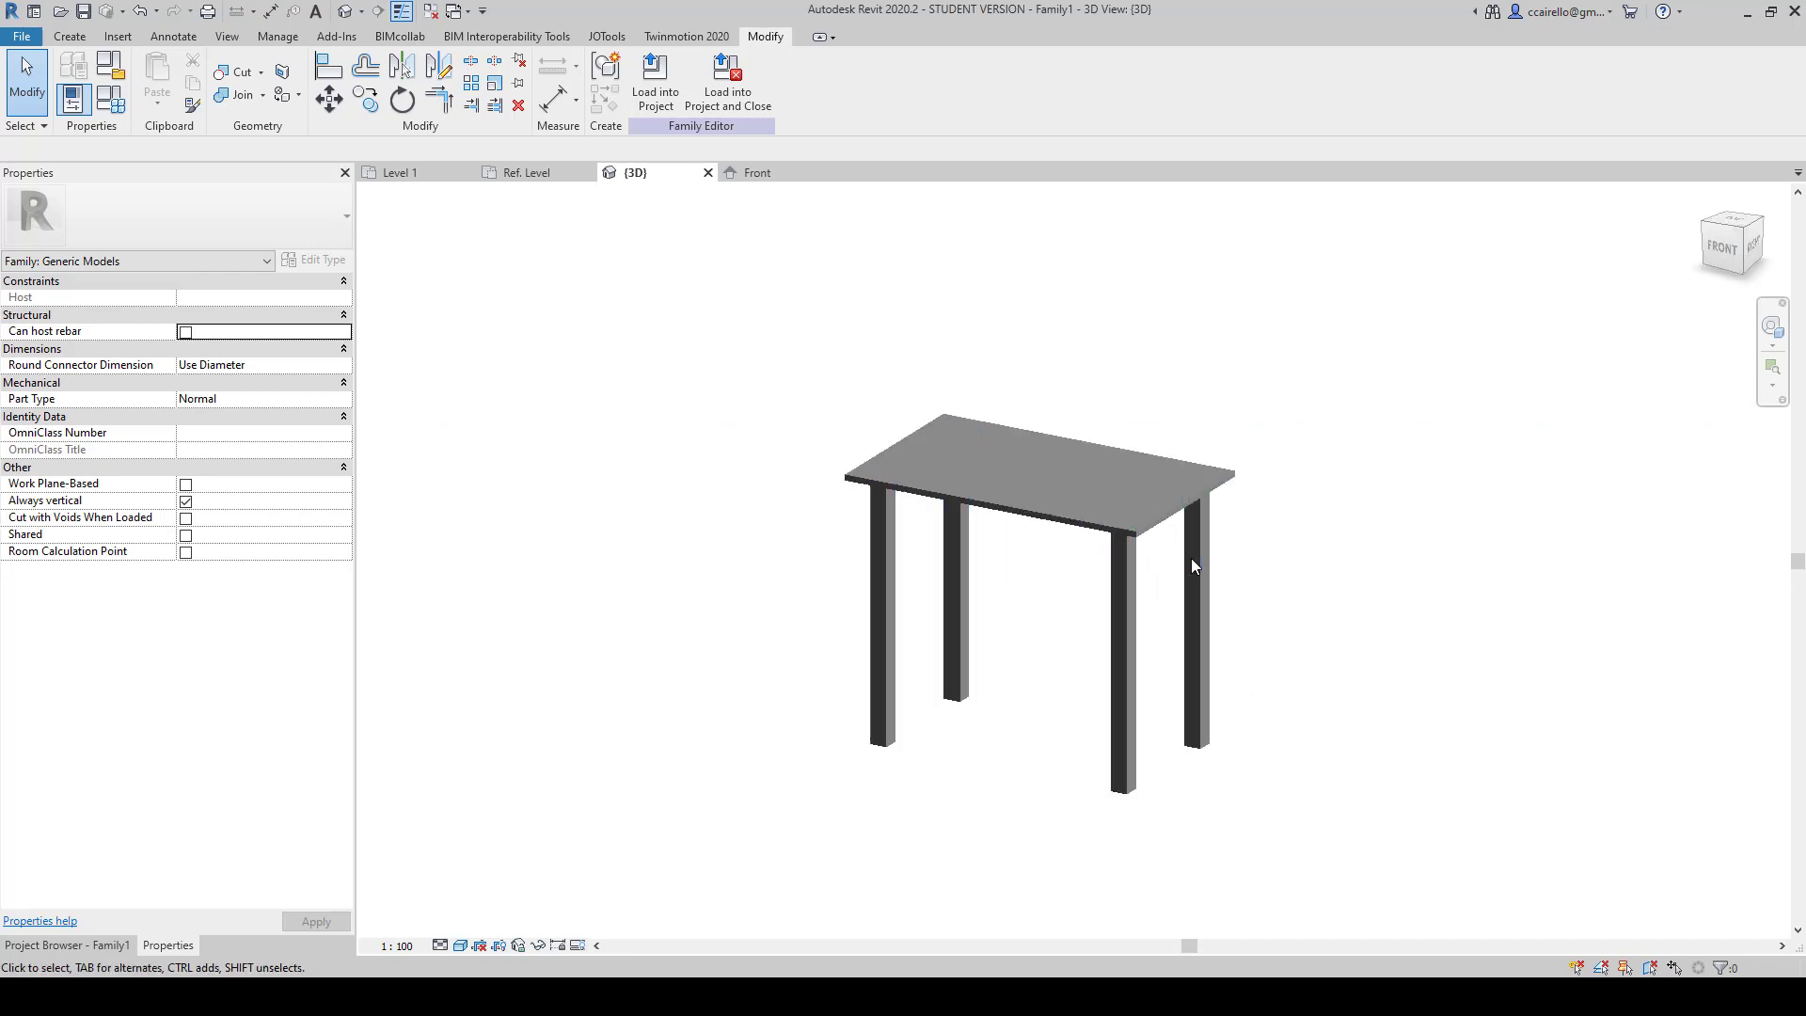
{"action": "left_click", "coordinate": [934, 411]}
{"action": "left_click", "coordinate": [971, 573]}
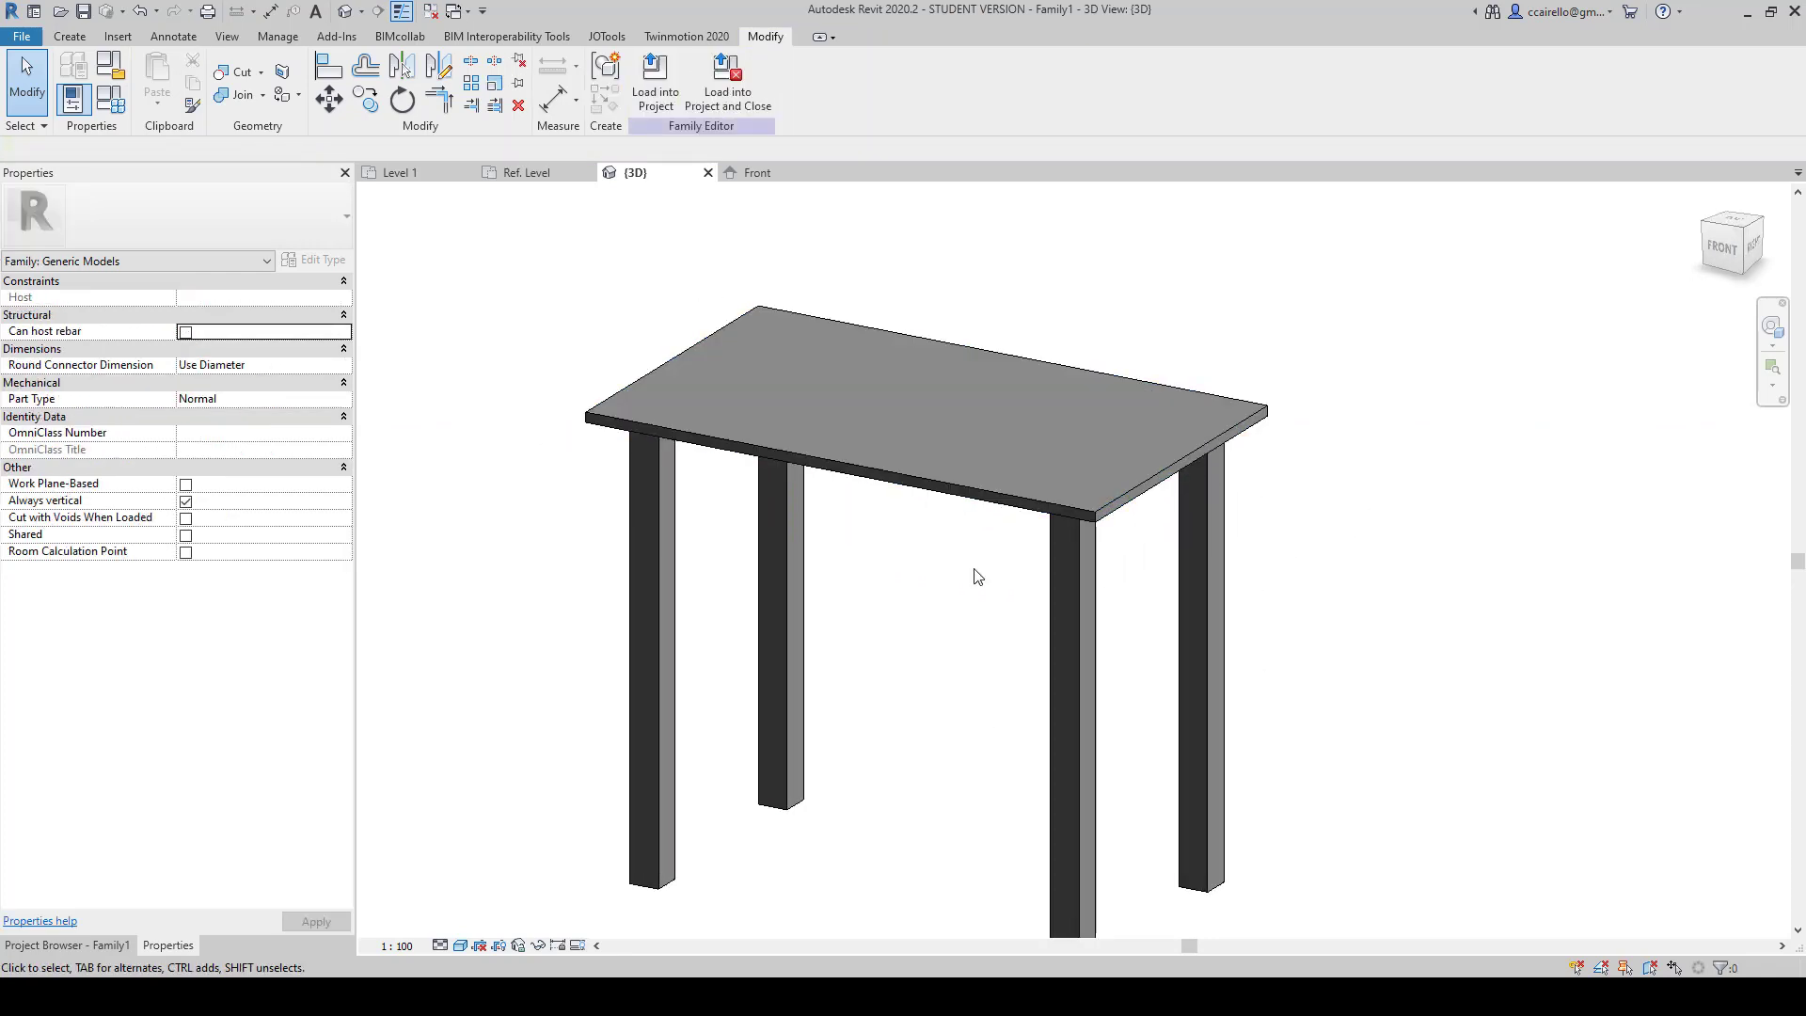
{"action": "left_click", "coordinate": [1003, 501]}
{"action": "left_click", "coordinate": [1052, 592]}
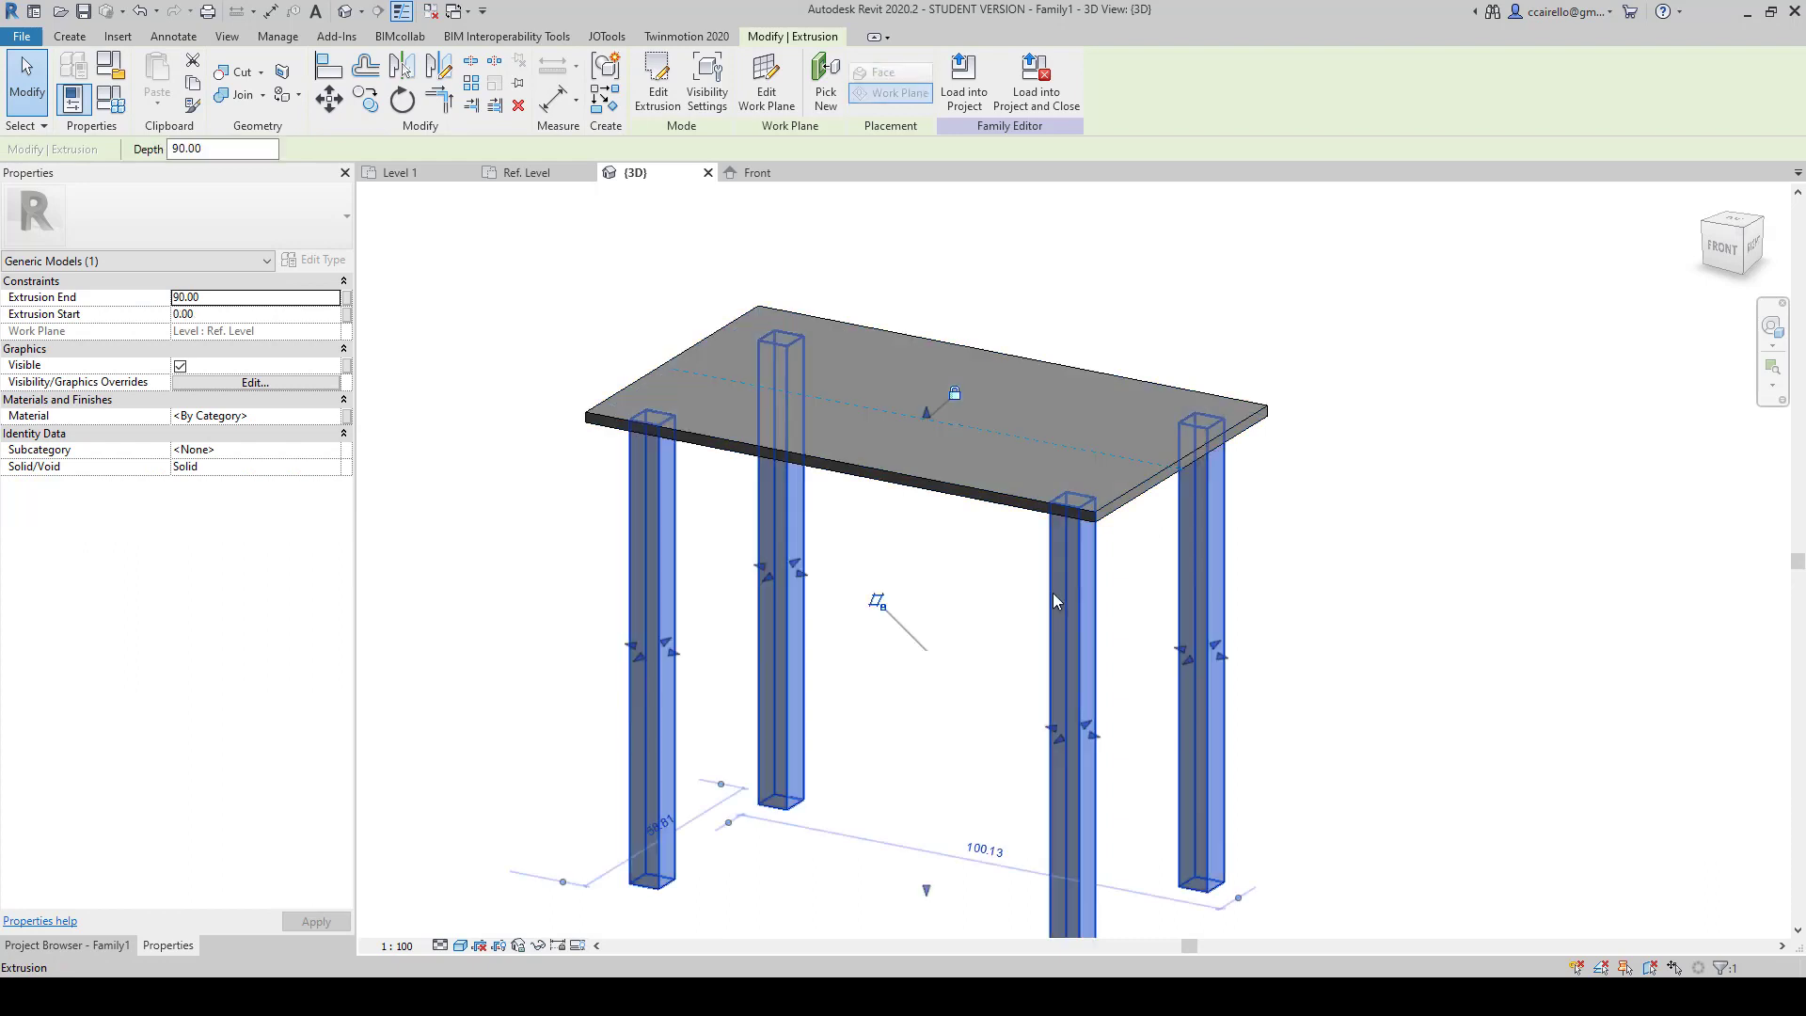
{"action": "left_click", "coordinate": [999, 508]}
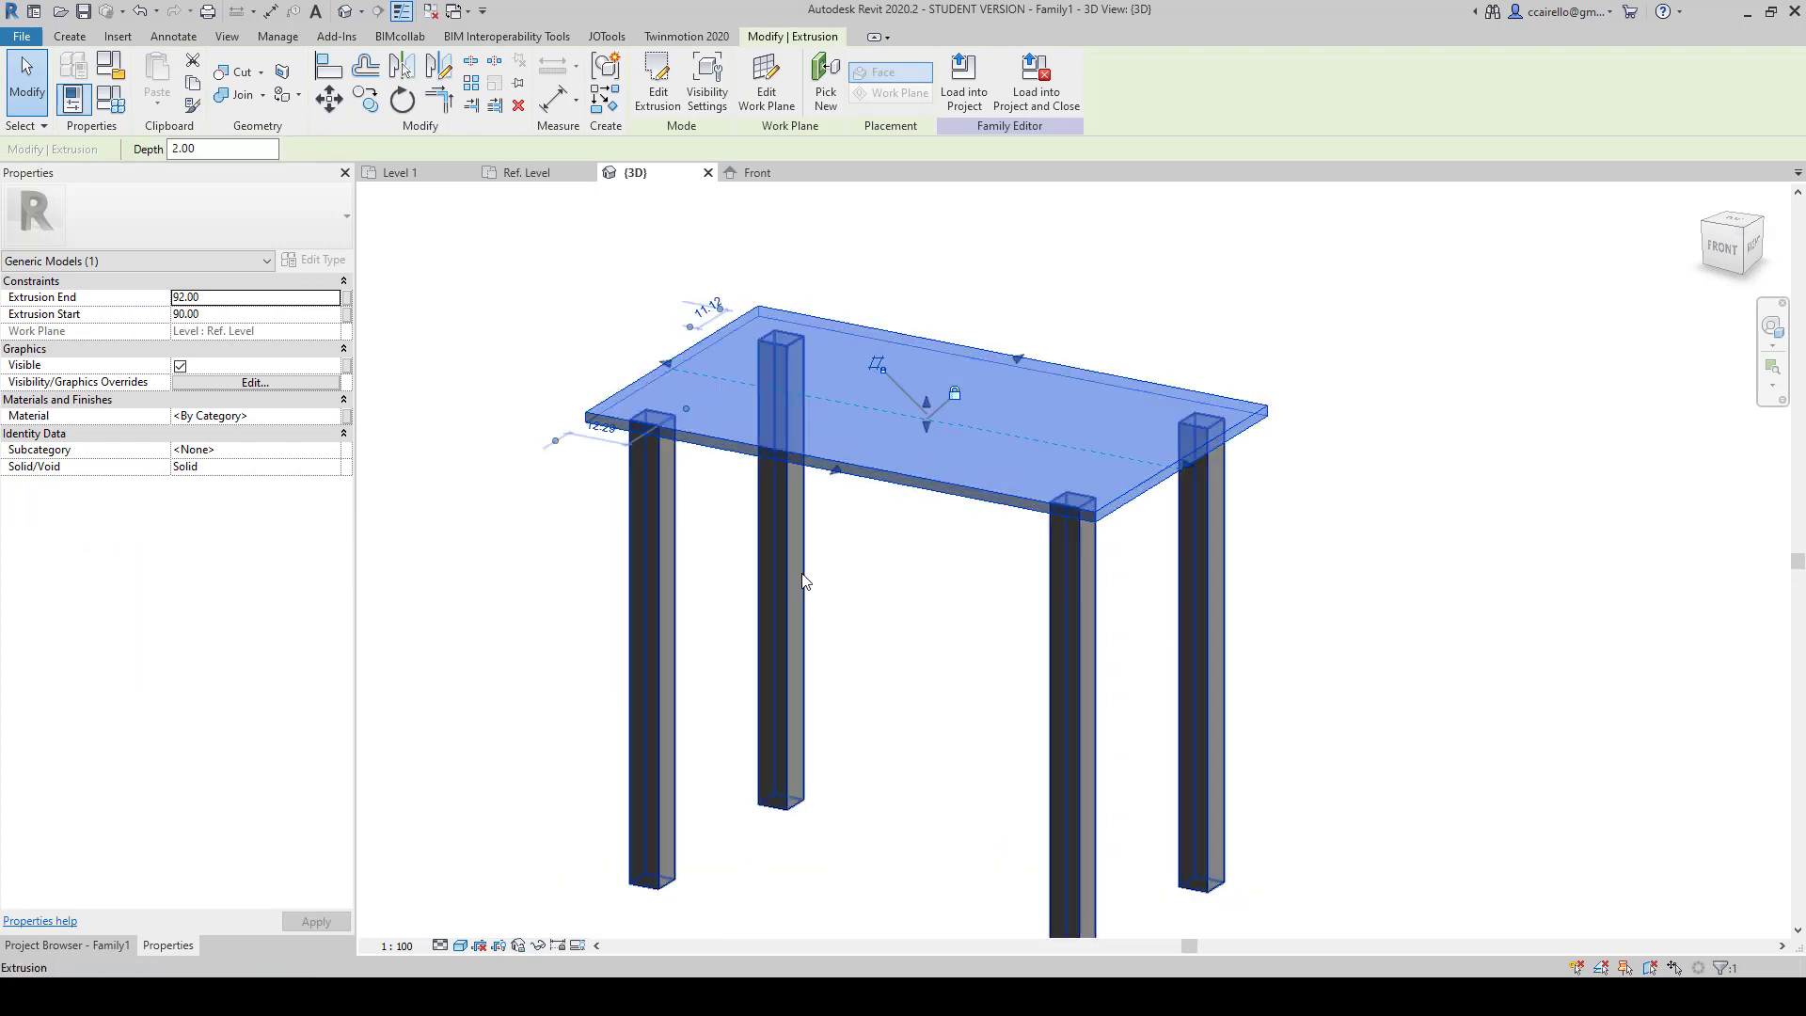
{"action": "left_click", "coordinate": [1054, 656]}
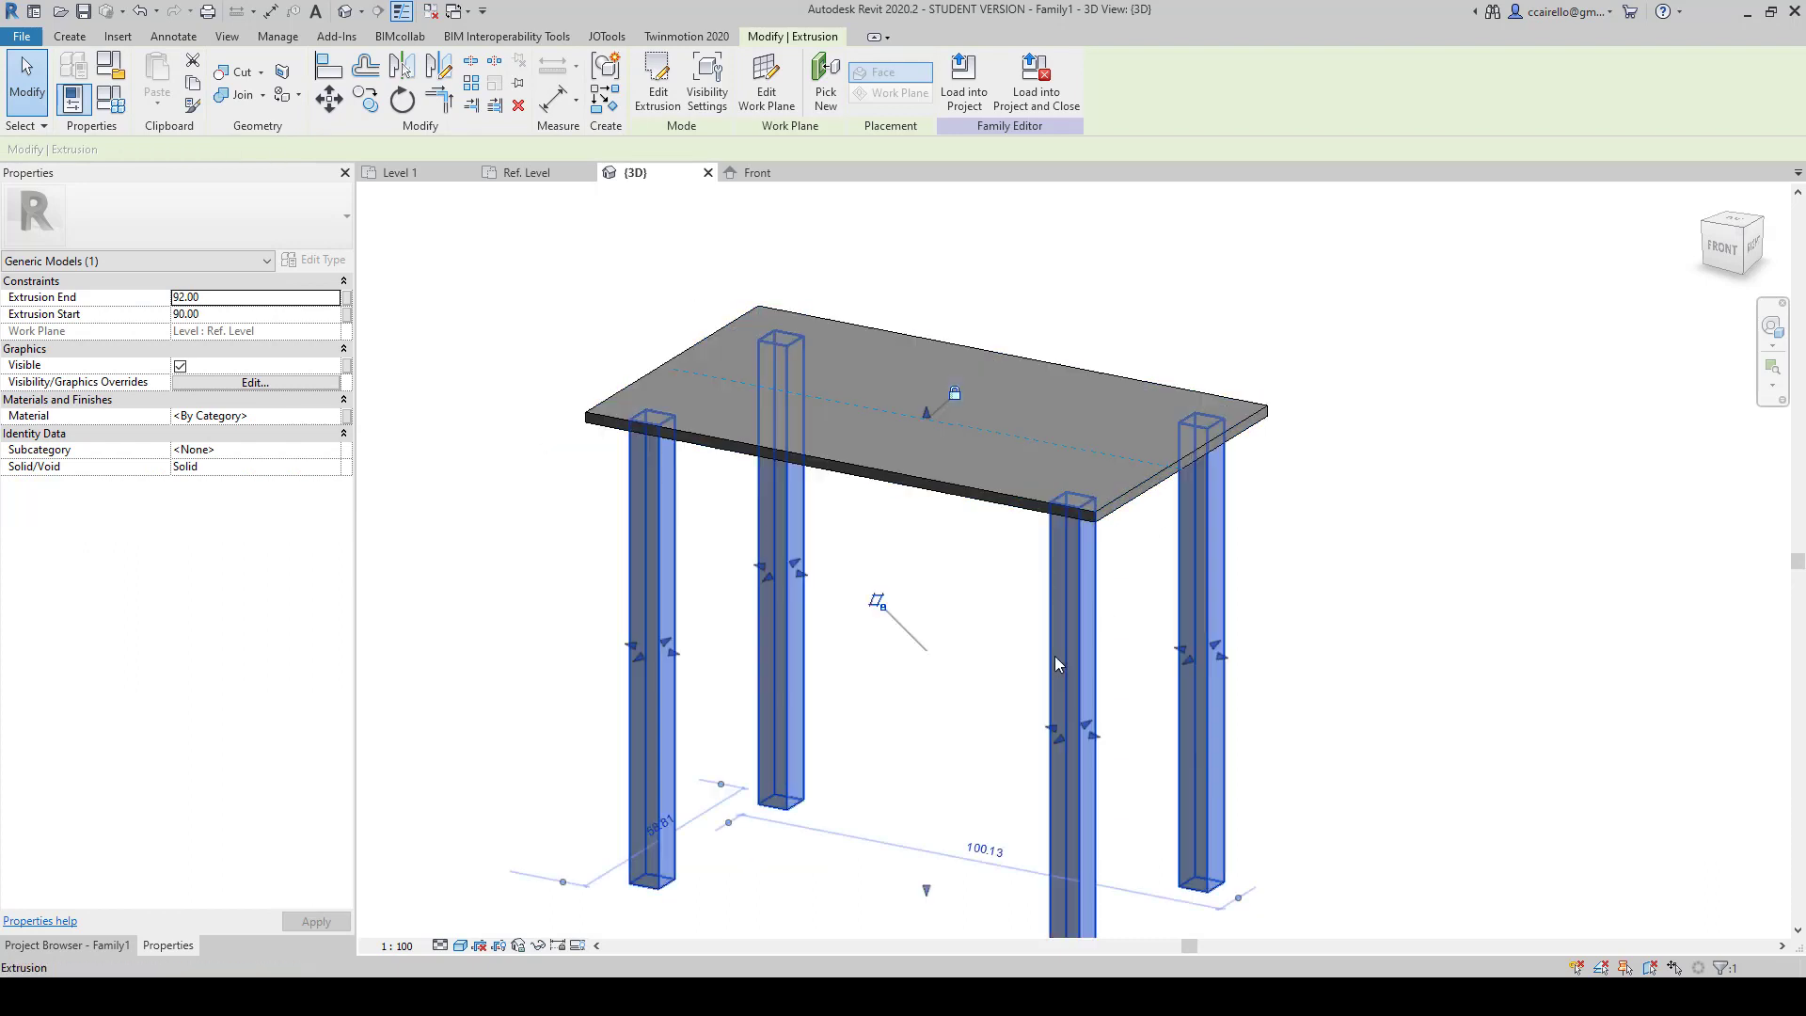
{"action": "left_click", "coordinate": [951, 647]}
{"action": "scroll", "coordinate": [964, 613], "scroll_direction": "down", "scroll_amount": 2}
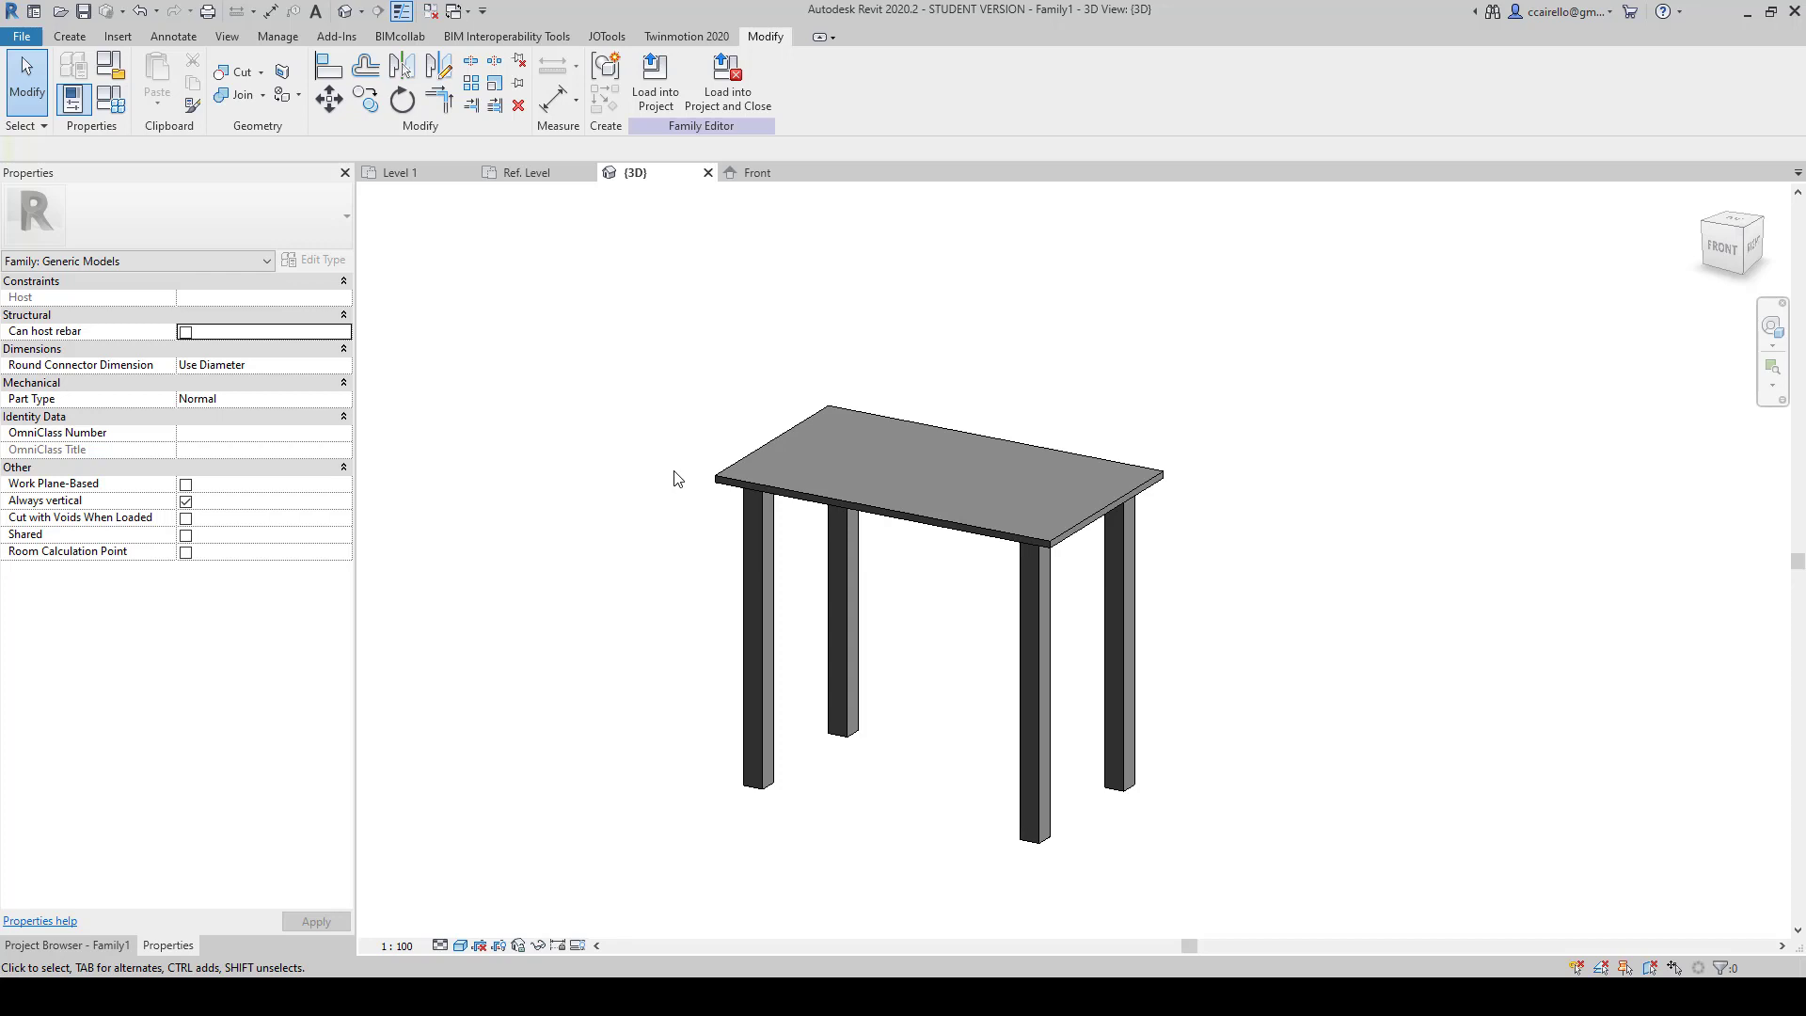
Step: Save the family to the Desktop as Mesa
{"action": "left_click", "coordinate": [84, 11]}
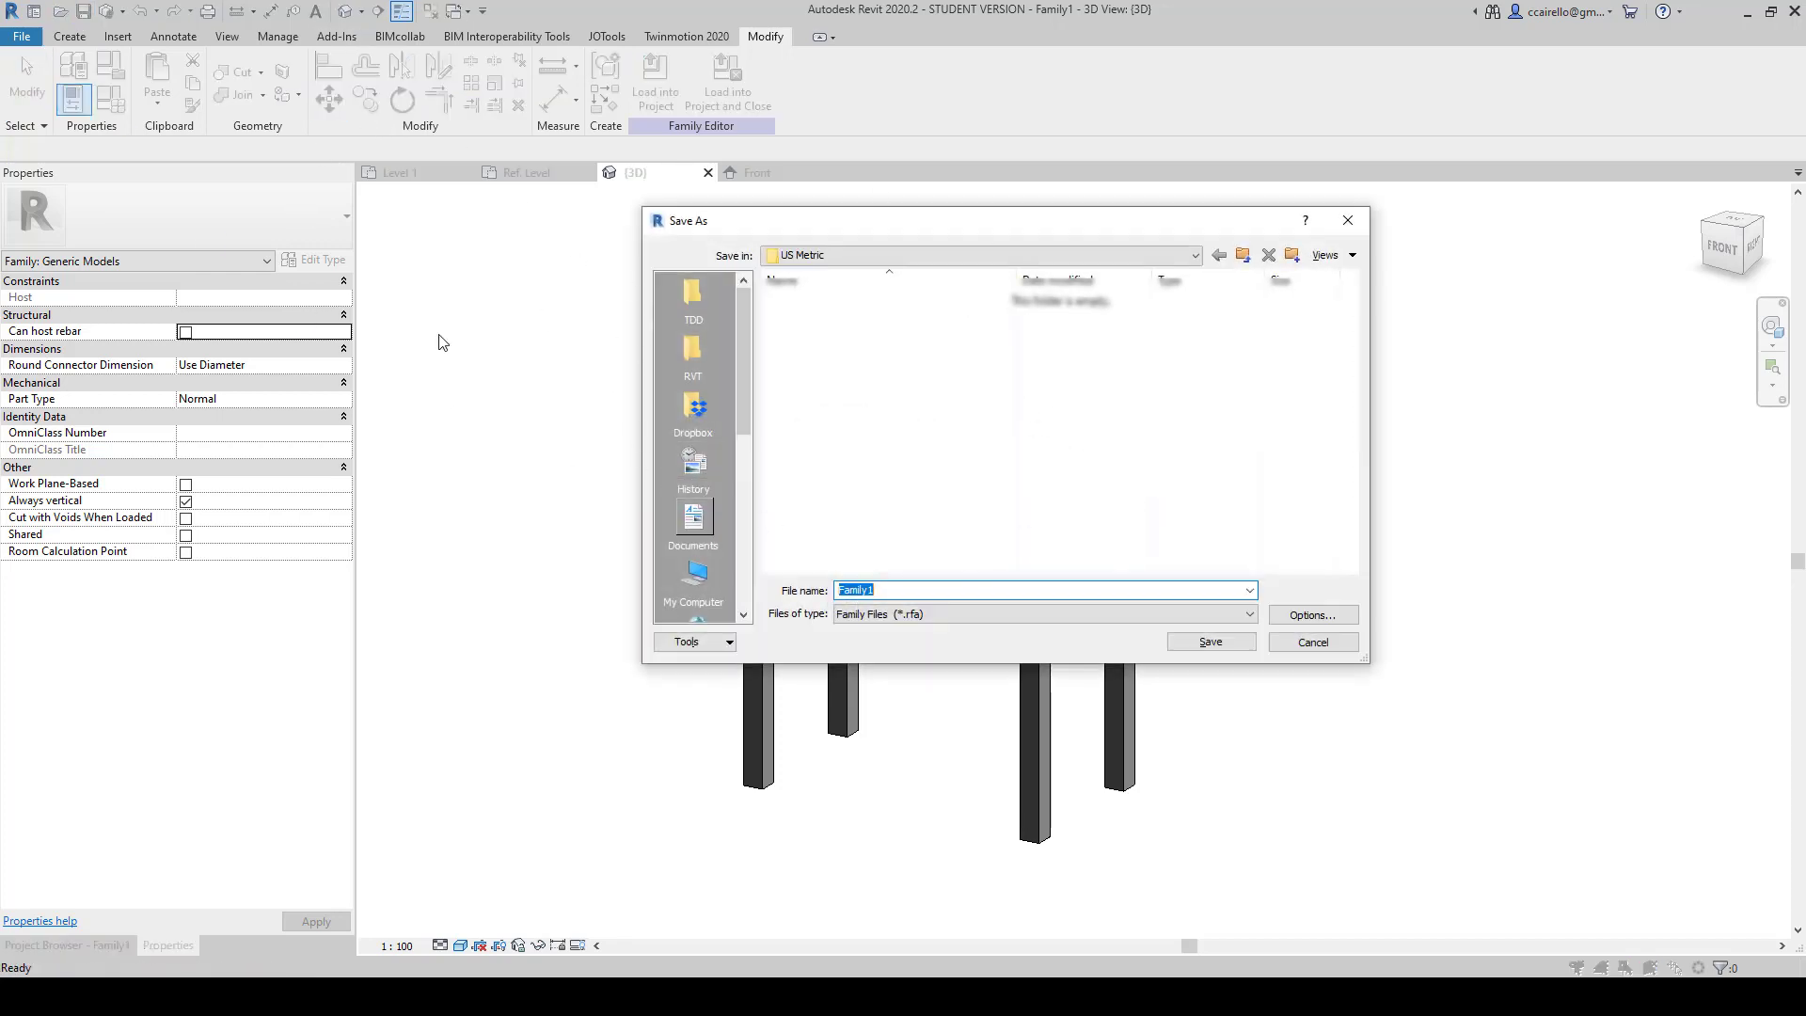
{"action": "left_click_drag", "start_coordinate": [741, 399], "coordinate": [748, 532]}
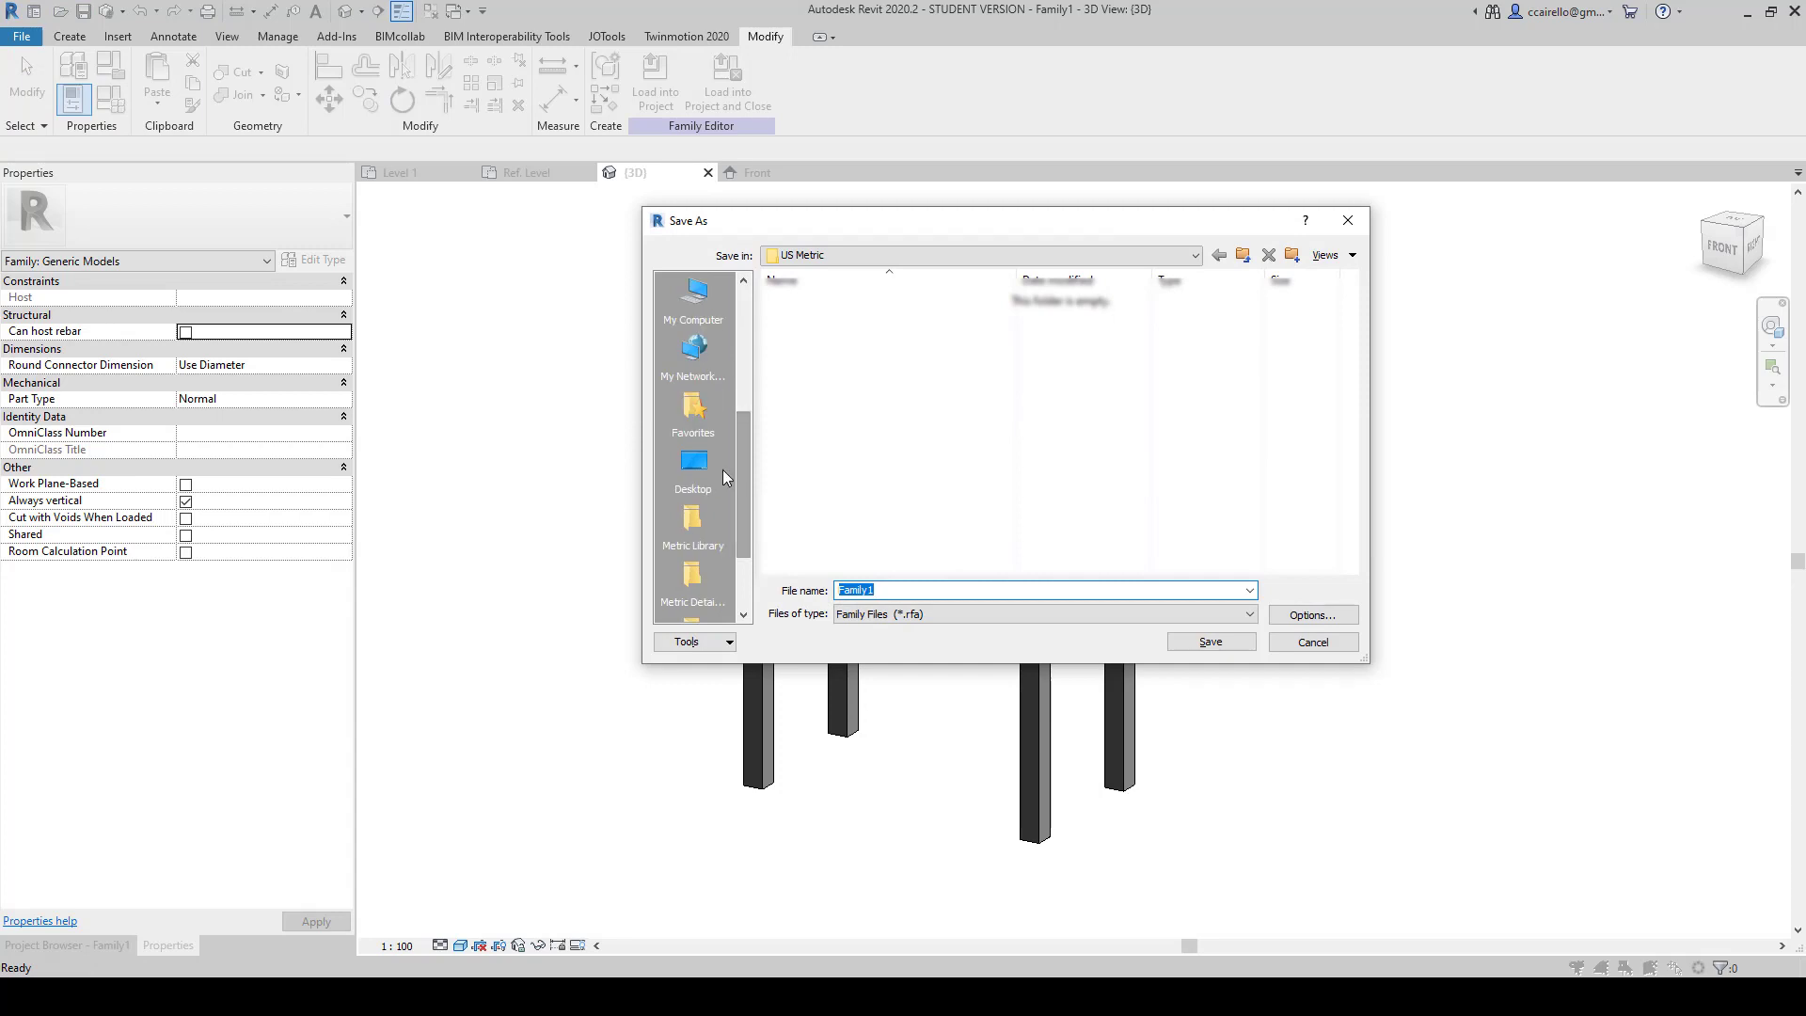
{"action": "left_click", "coordinate": [722, 470]}
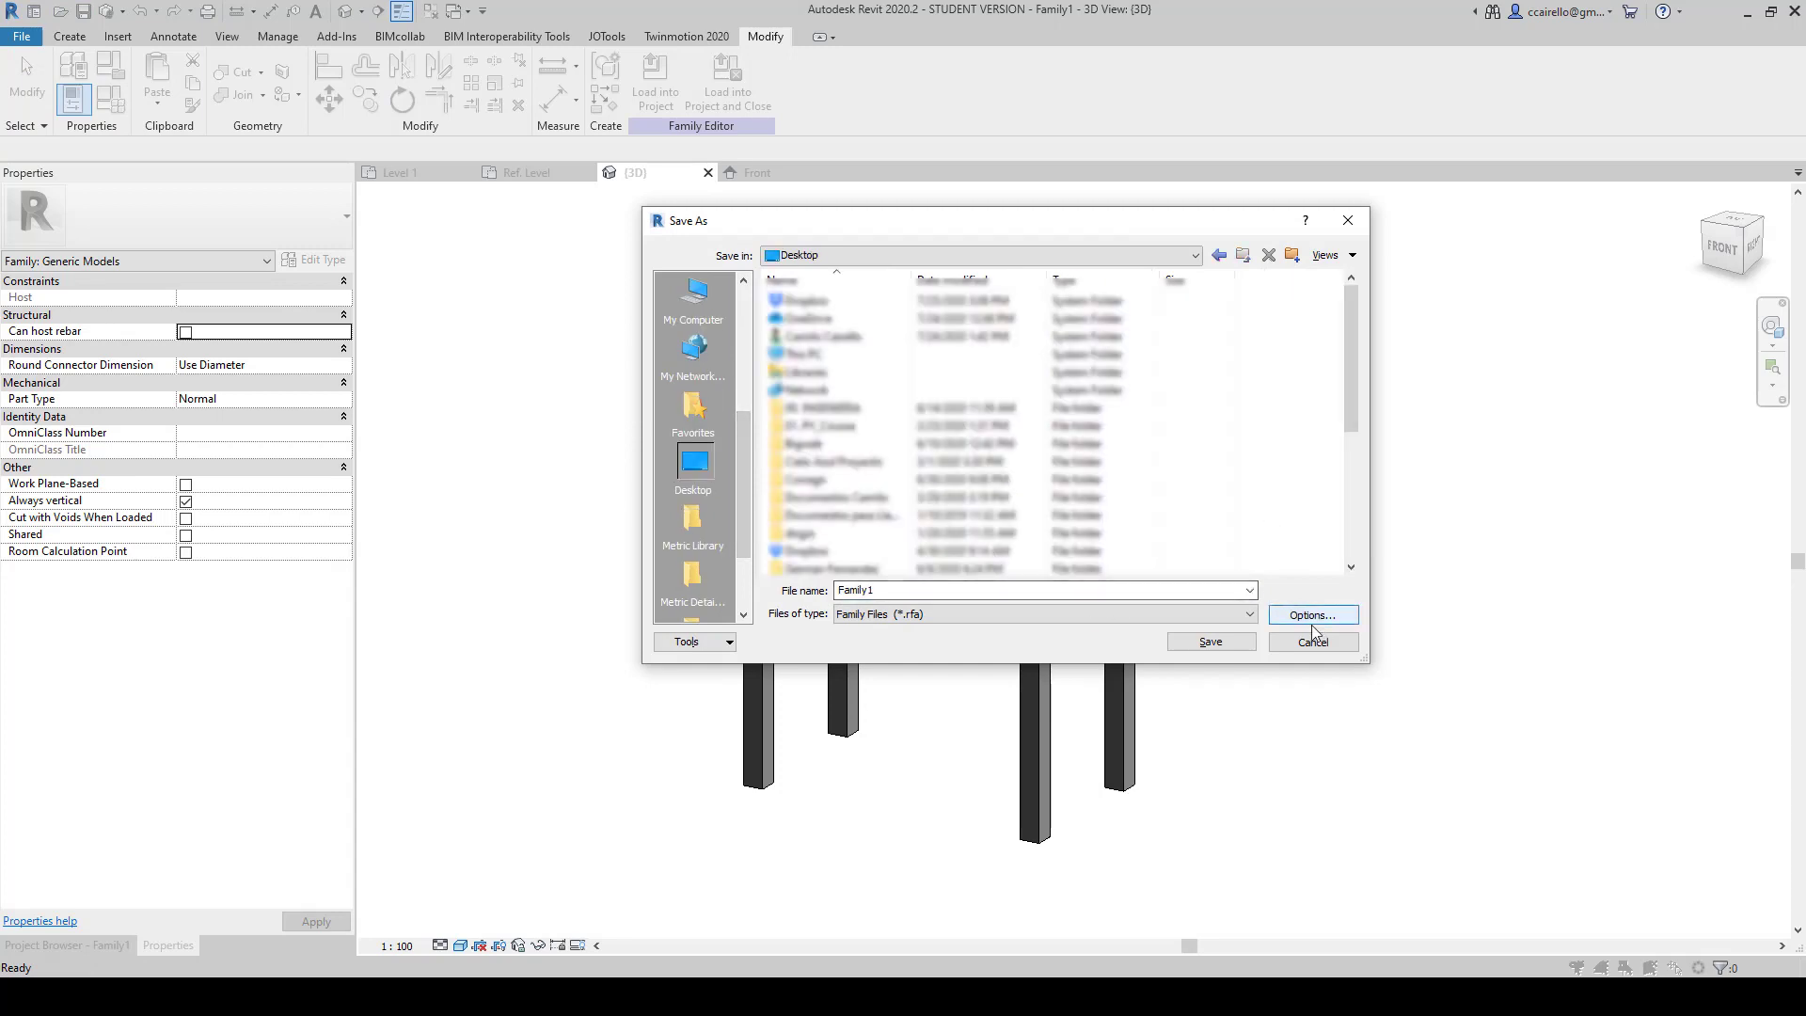
{"action": "double_click", "coordinate": [1065, 589]}
{"action": "type", "text": "M"}
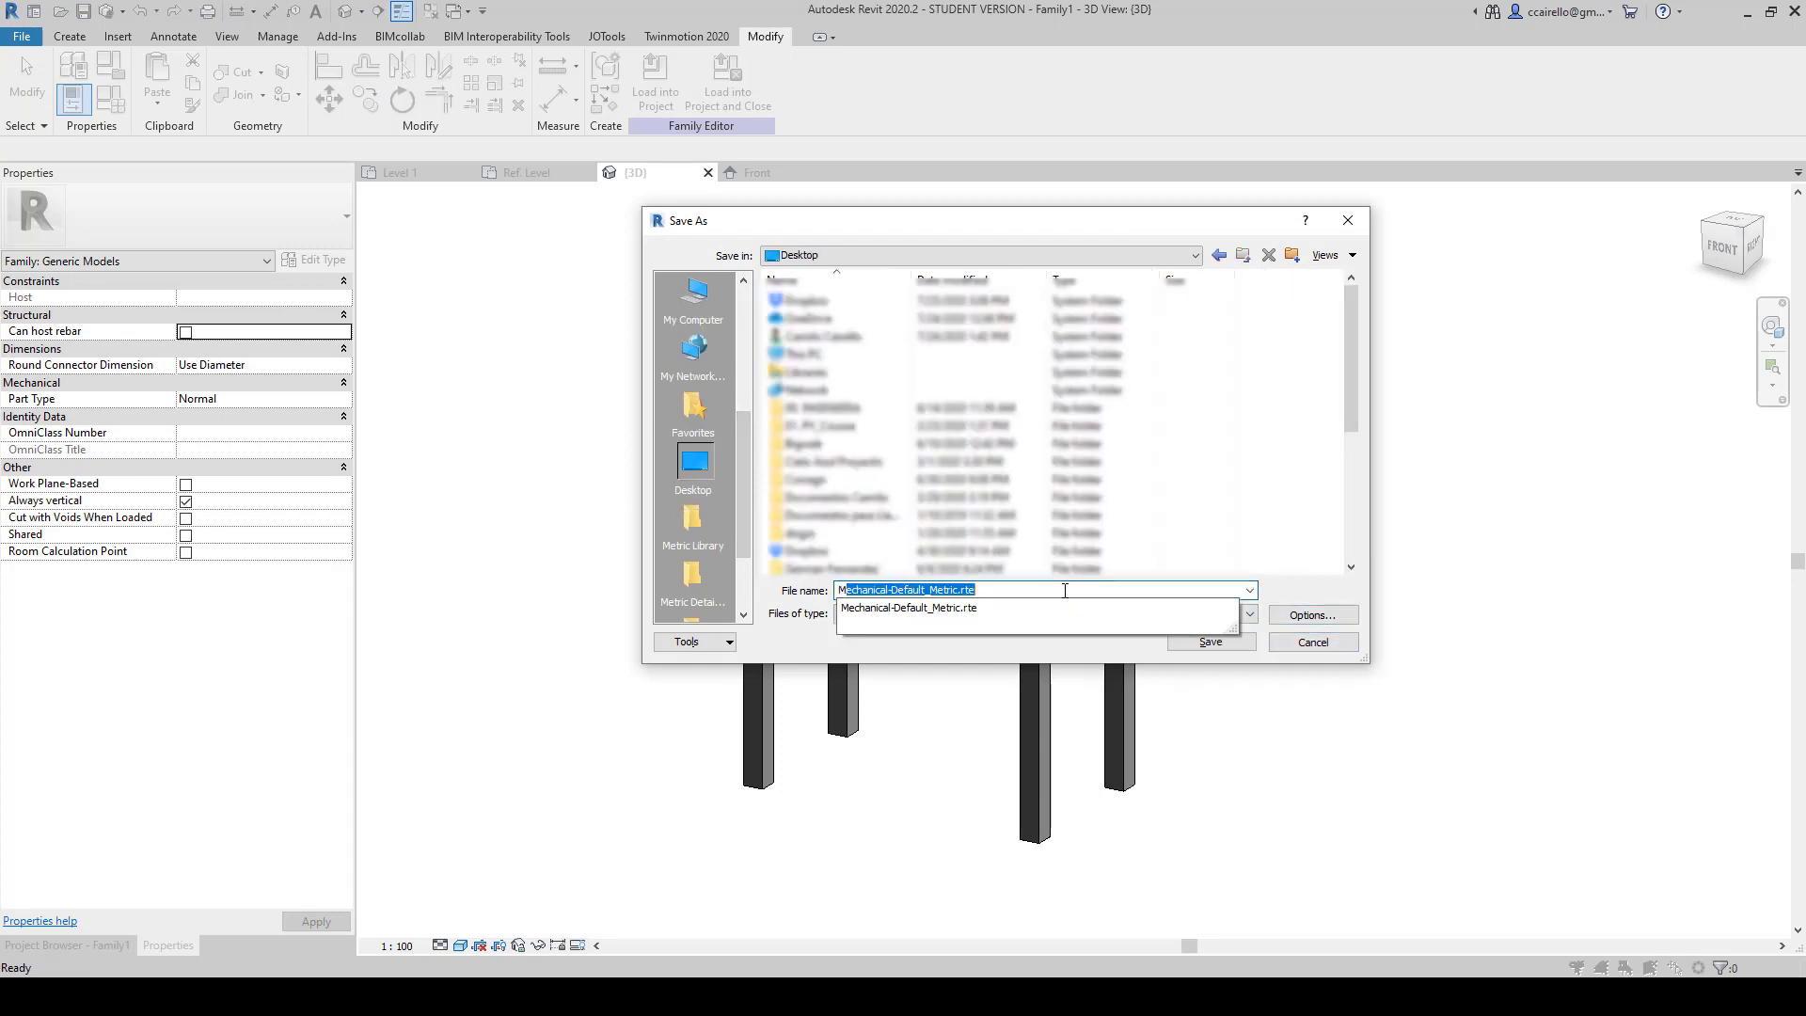
{"action": "type", "text": "esa"}
{"action": "left_click", "coordinate": [1234, 640]}
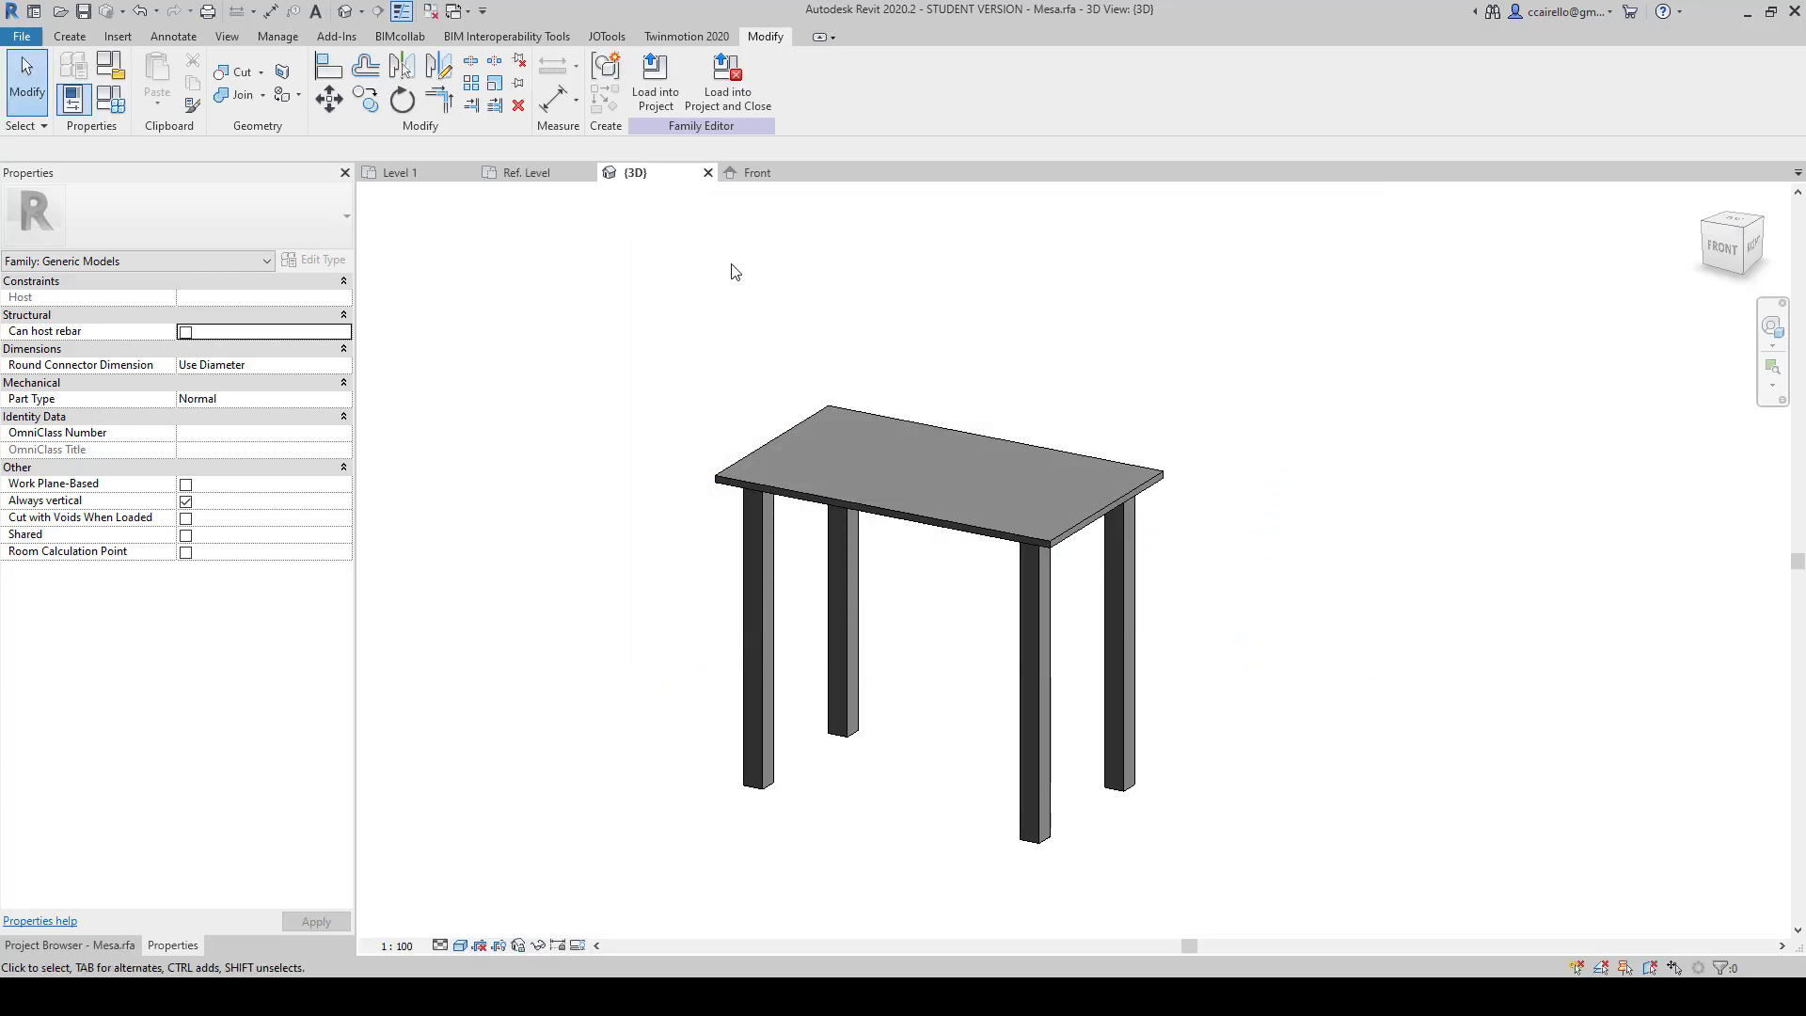
Step: Return to Project1, dismiss the save reminder, and view the building model in 3D
{"action": "left_click", "coordinate": [420, 172]}
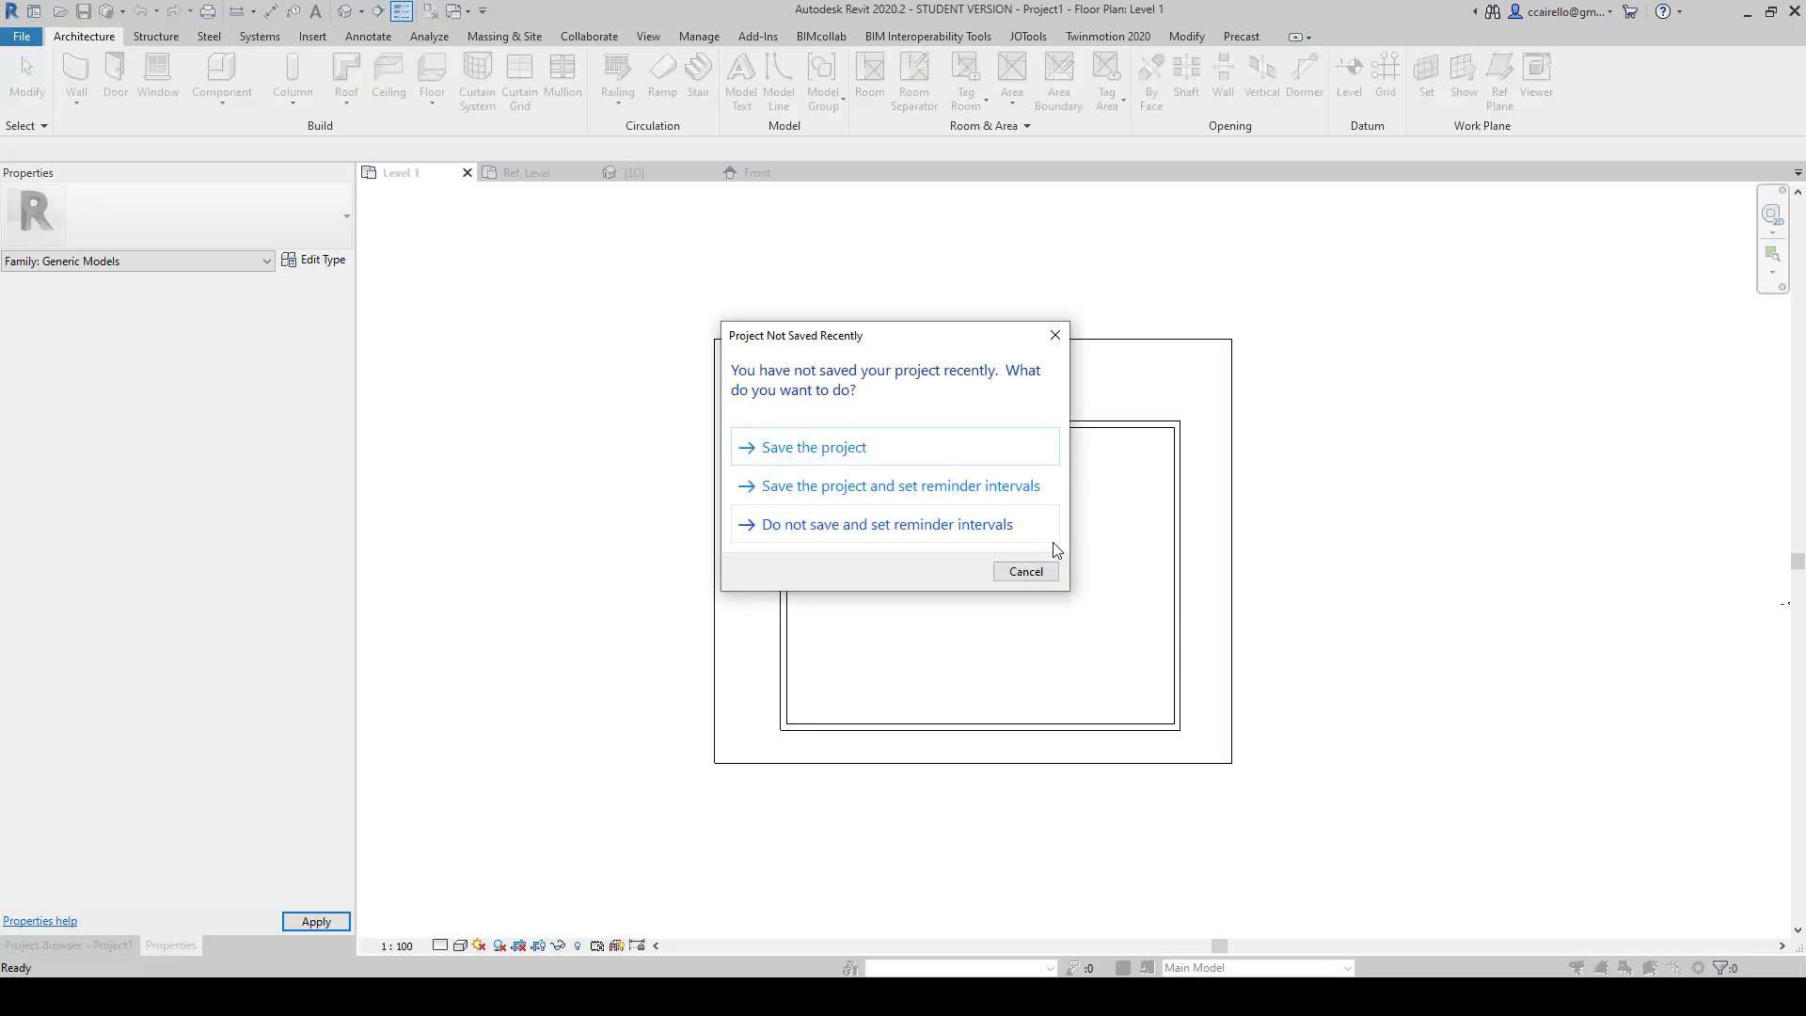
{"action": "left_click", "coordinate": [1046, 575]}
{"action": "key", "text": "3"}
{"action": "key", "text": "d"}
{"action": "scroll", "coordinate": [995, 581], "scroll_direction": "down", "scroll_amount": 1}
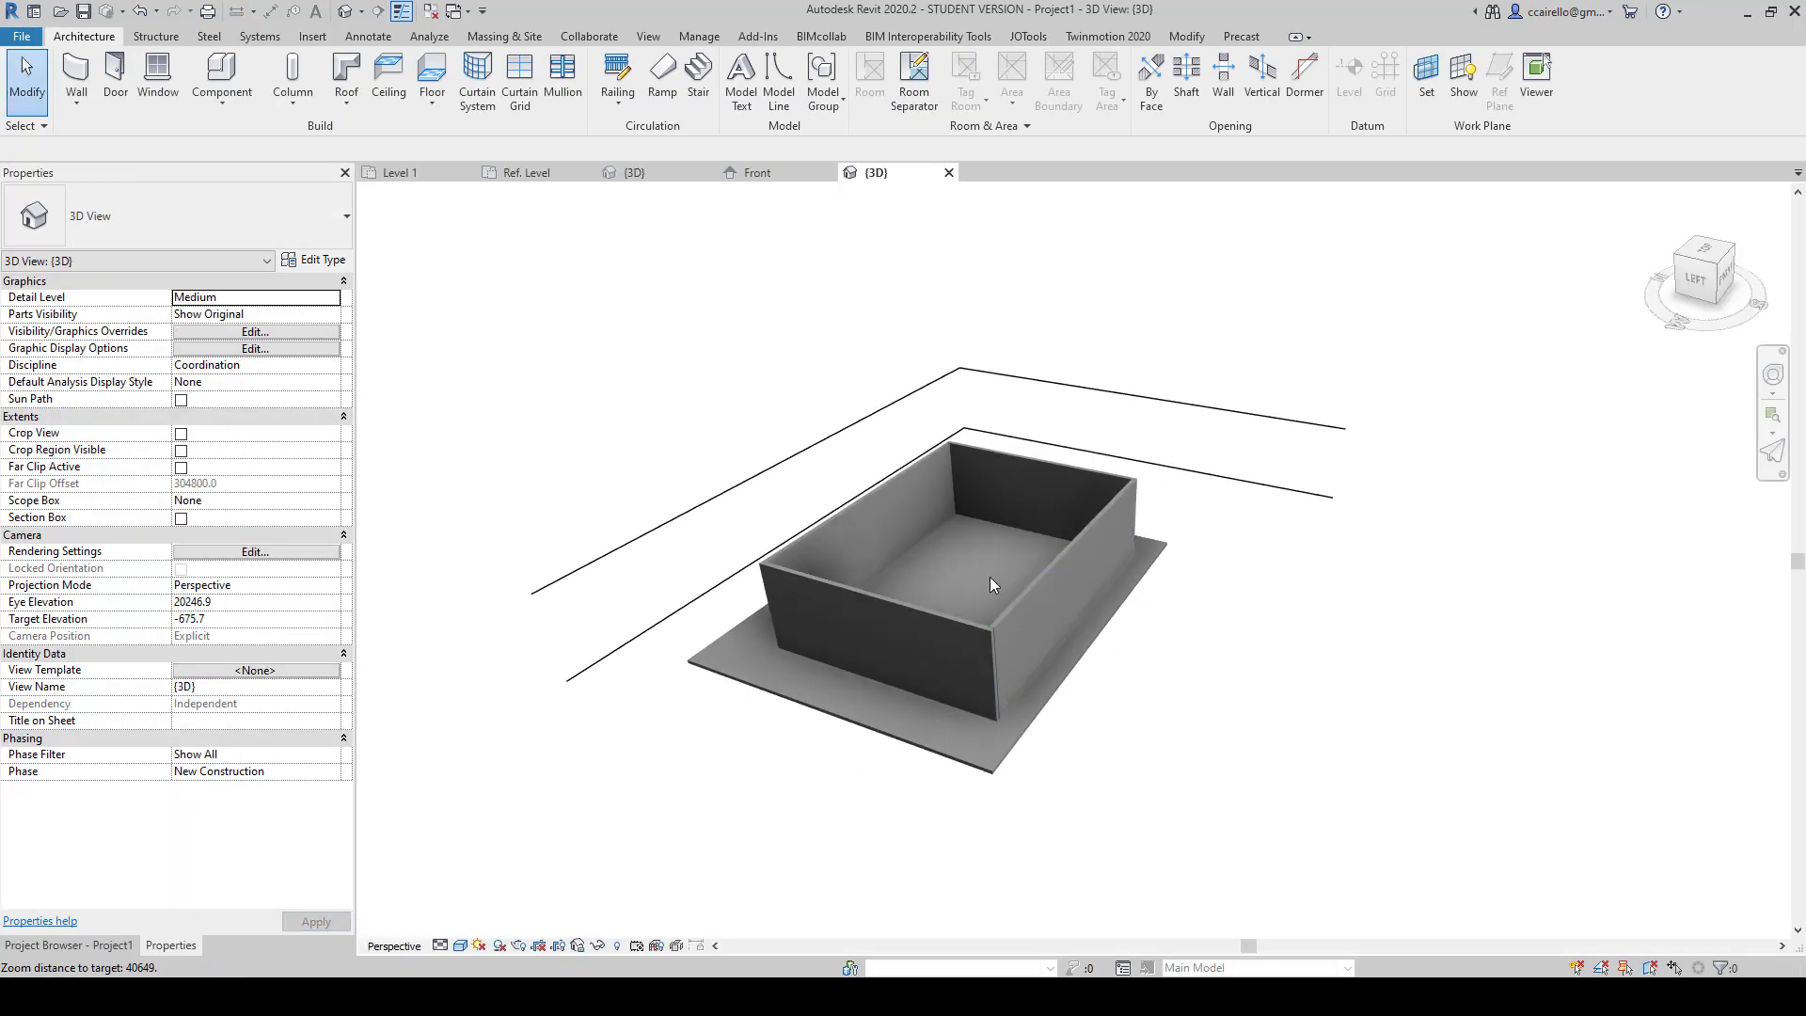
{"action": "middle_click_drag", "start_coordinate": [992, 580], "coordinate": [1251, 670], "text": "shift"}
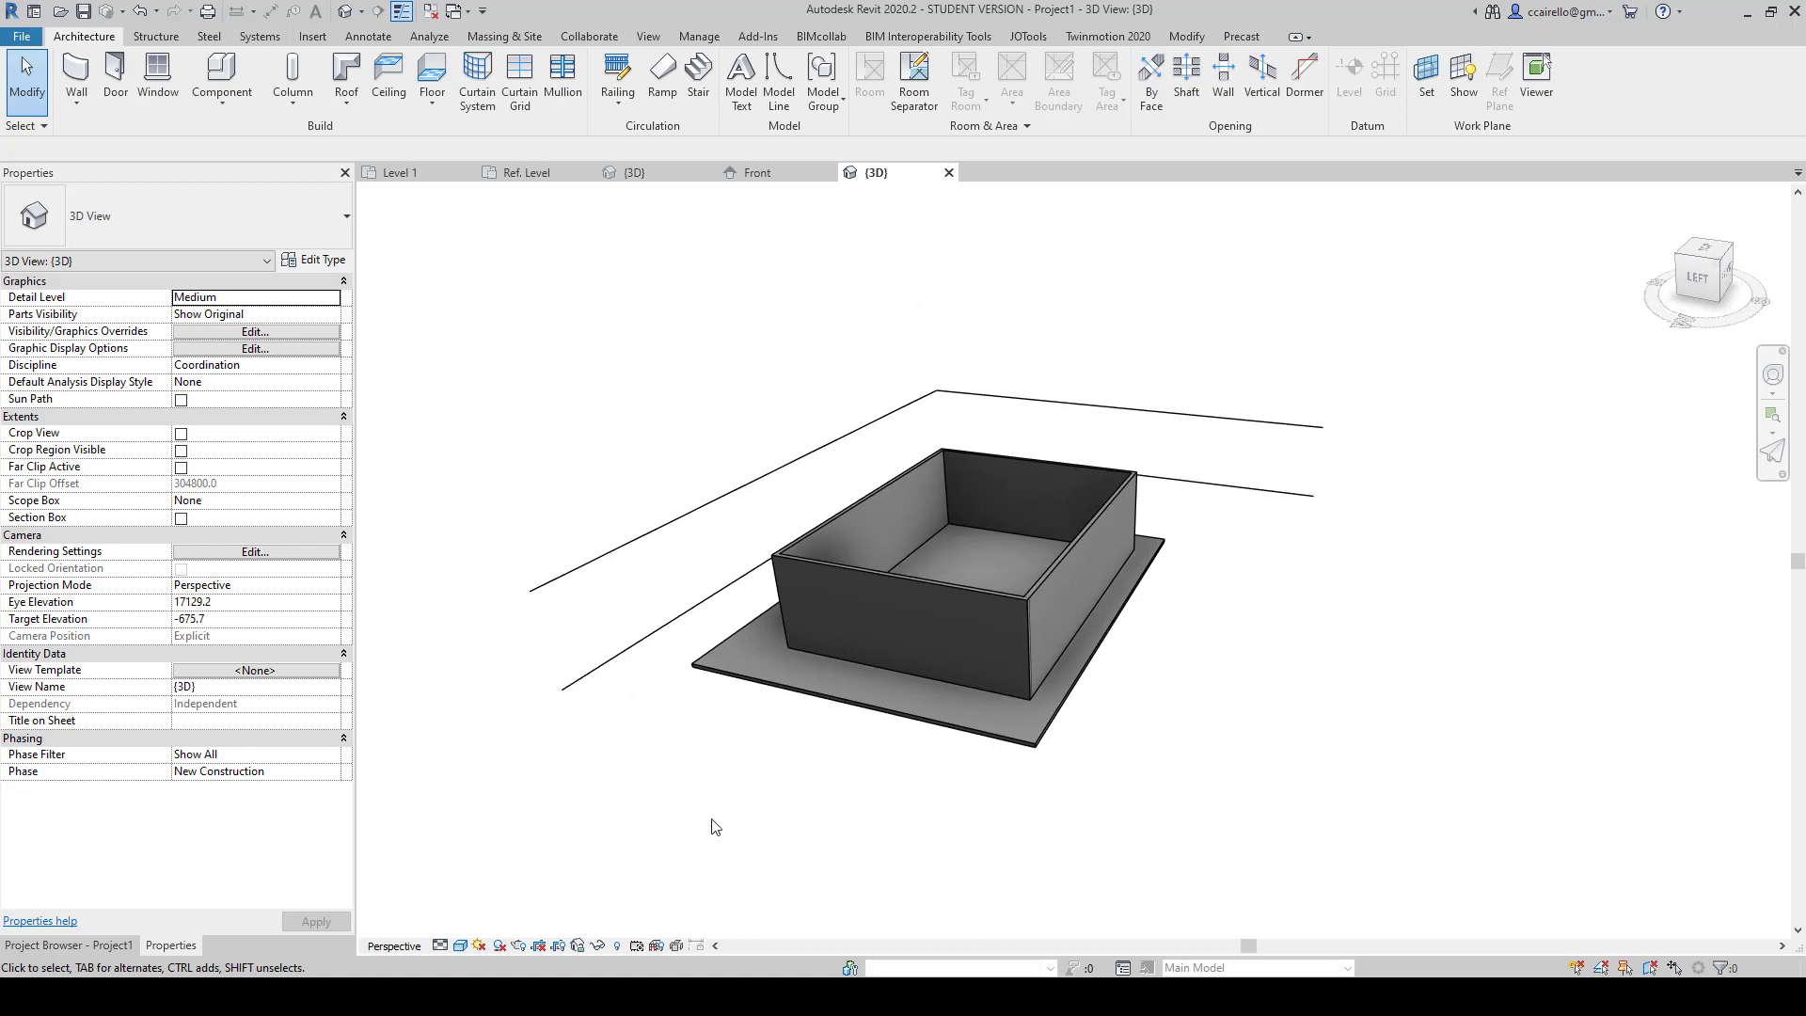
Step: Load the Mesa family file from the desktop into the project and place one table outside the building
{"action": "key", "text": "super+d"}
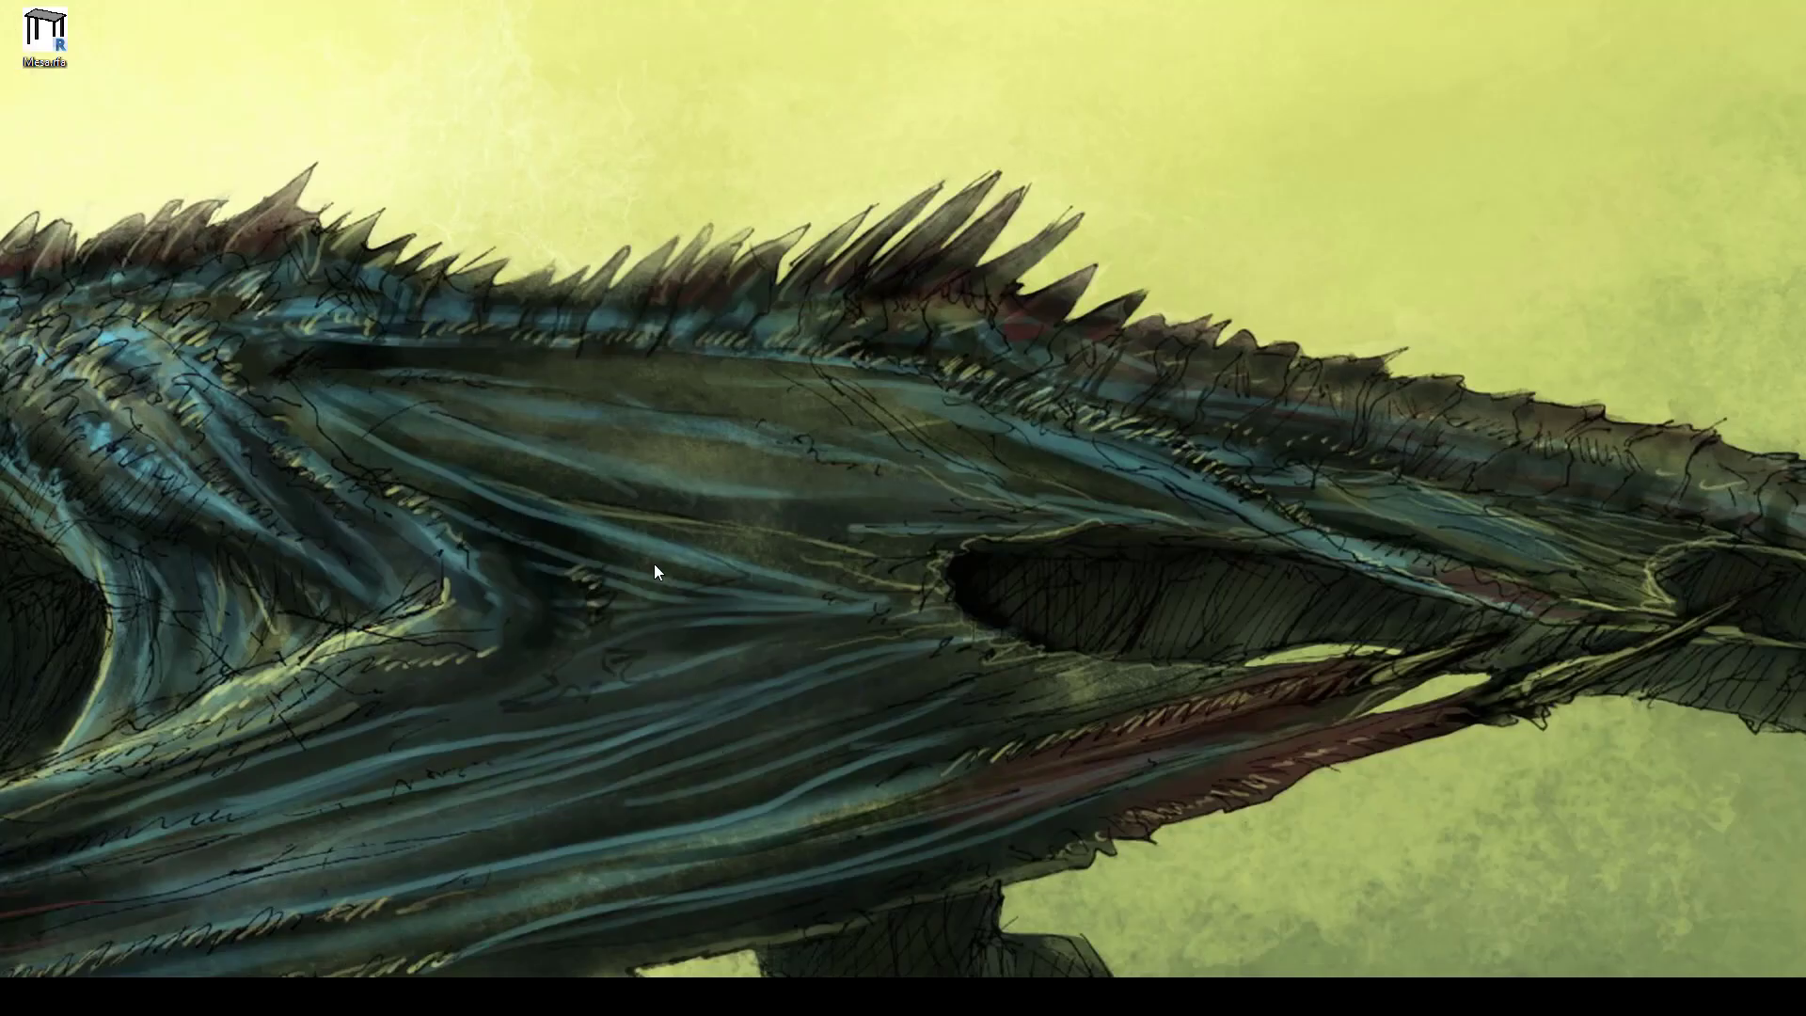
{"action": "left_click_drag", "start_coordinate": [37, 68], "coordinate": [1015, 741]}
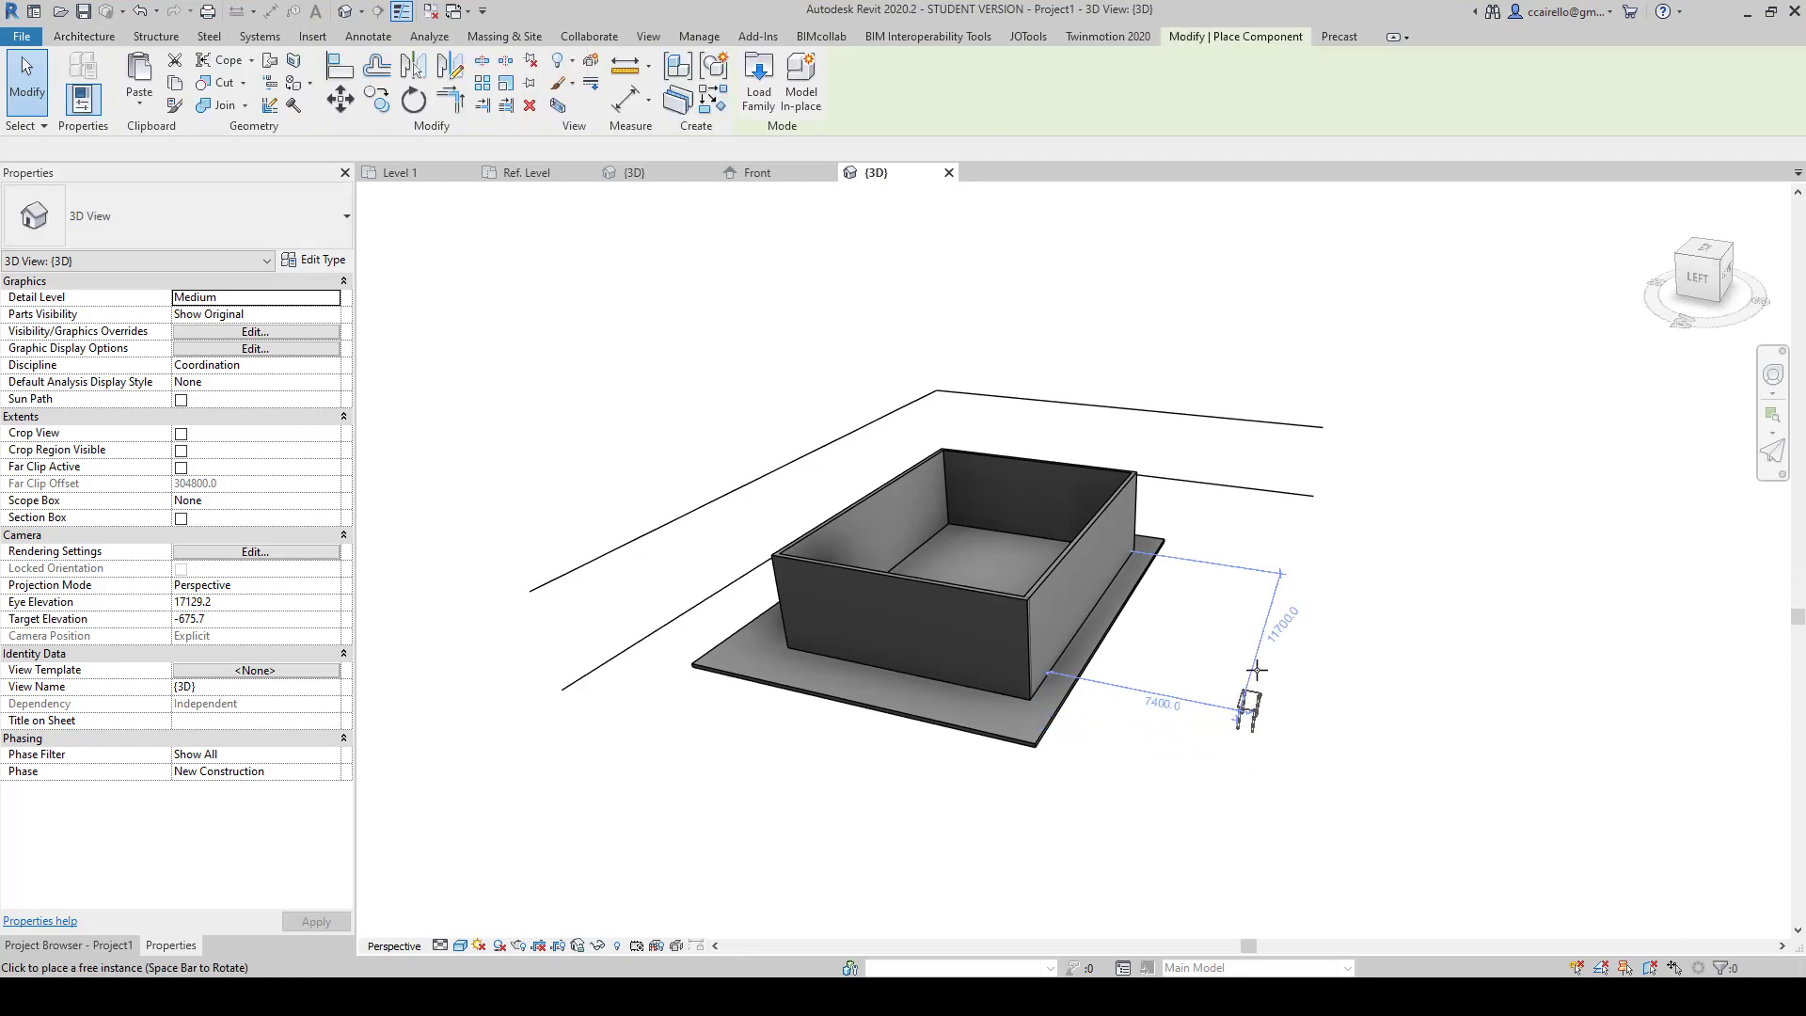
{"action": "scroll", "coordinate": [1184, 682], "scroll_direction": "up", "scroll_amount": 3}
{"action": "scroll", "coordinate": [1184, 682], "scroll_direction": "up", "scroll_amount": 2}
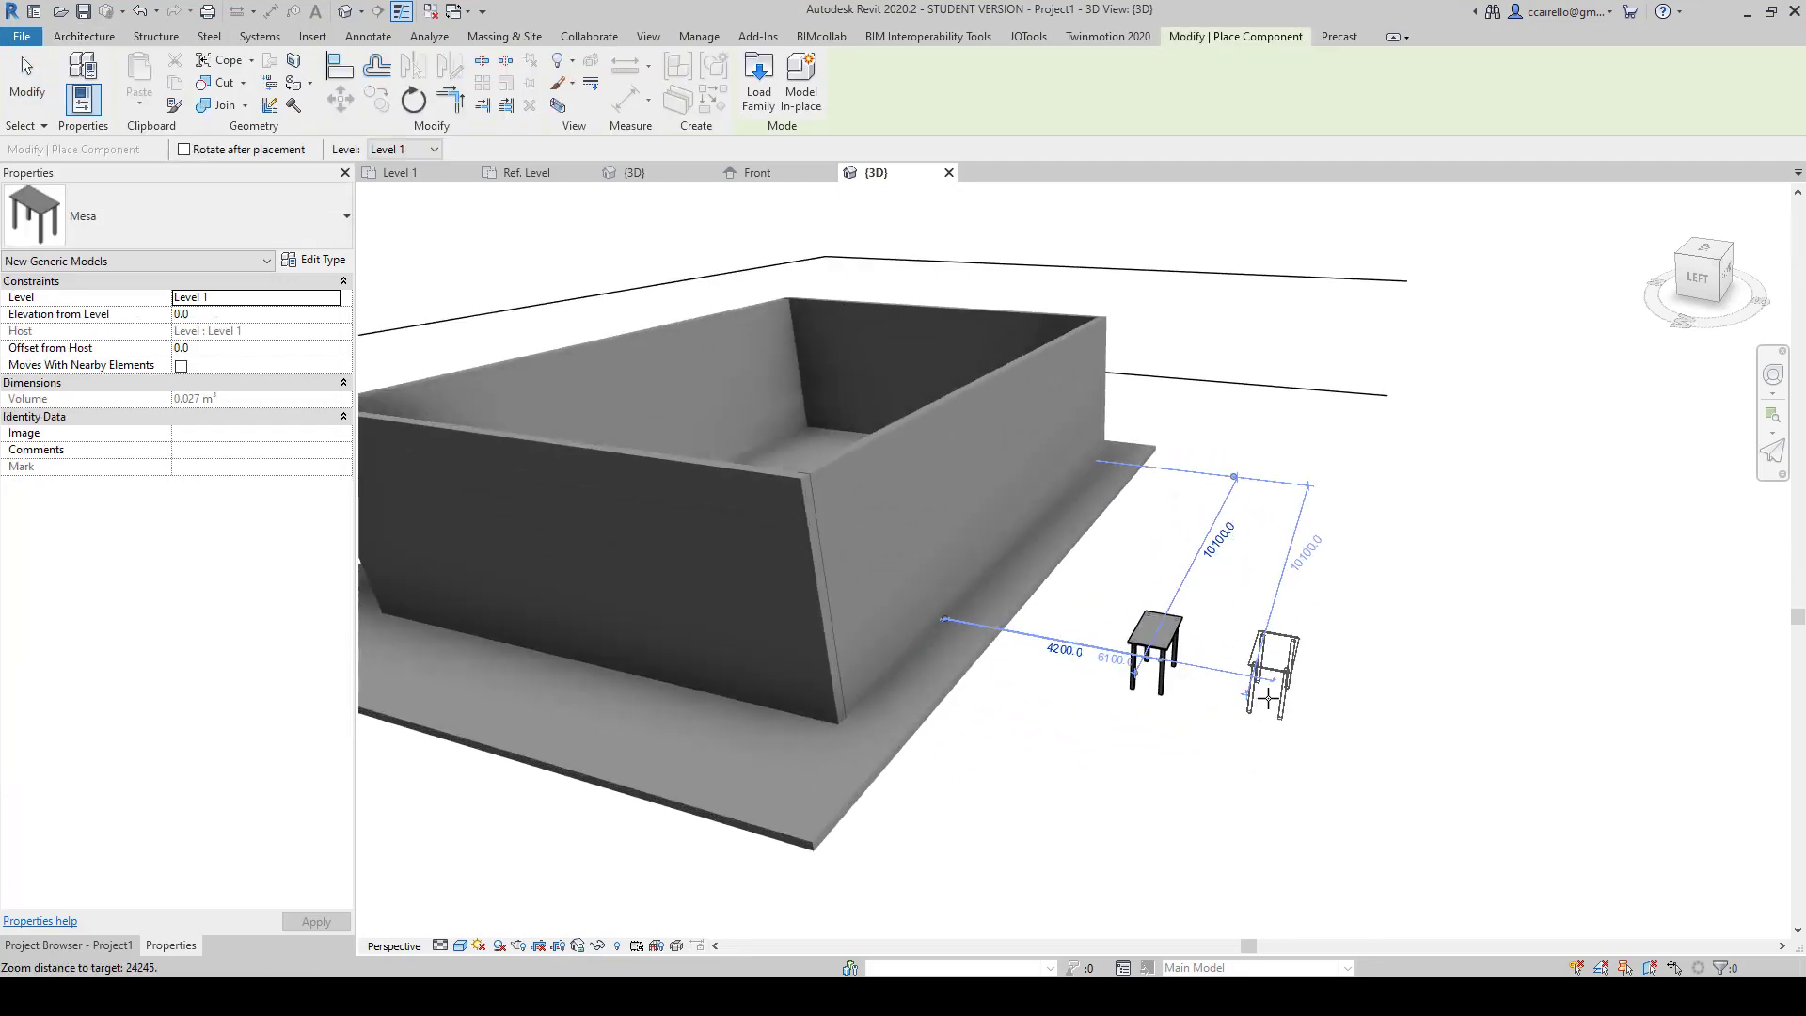
{"action": "key", "text": "Escape"}
Step: Inspect the placed table up close and remove it from beside the building
{"action": "left_click", "coordinate": [1171, 657]}
{"action": "middle_click_drag", "start_coordinate": [1044, 654], "coordinate": [1010, 771], "text": "shift"}
{"action": "left_click", "coordinate": [1125, 773]}
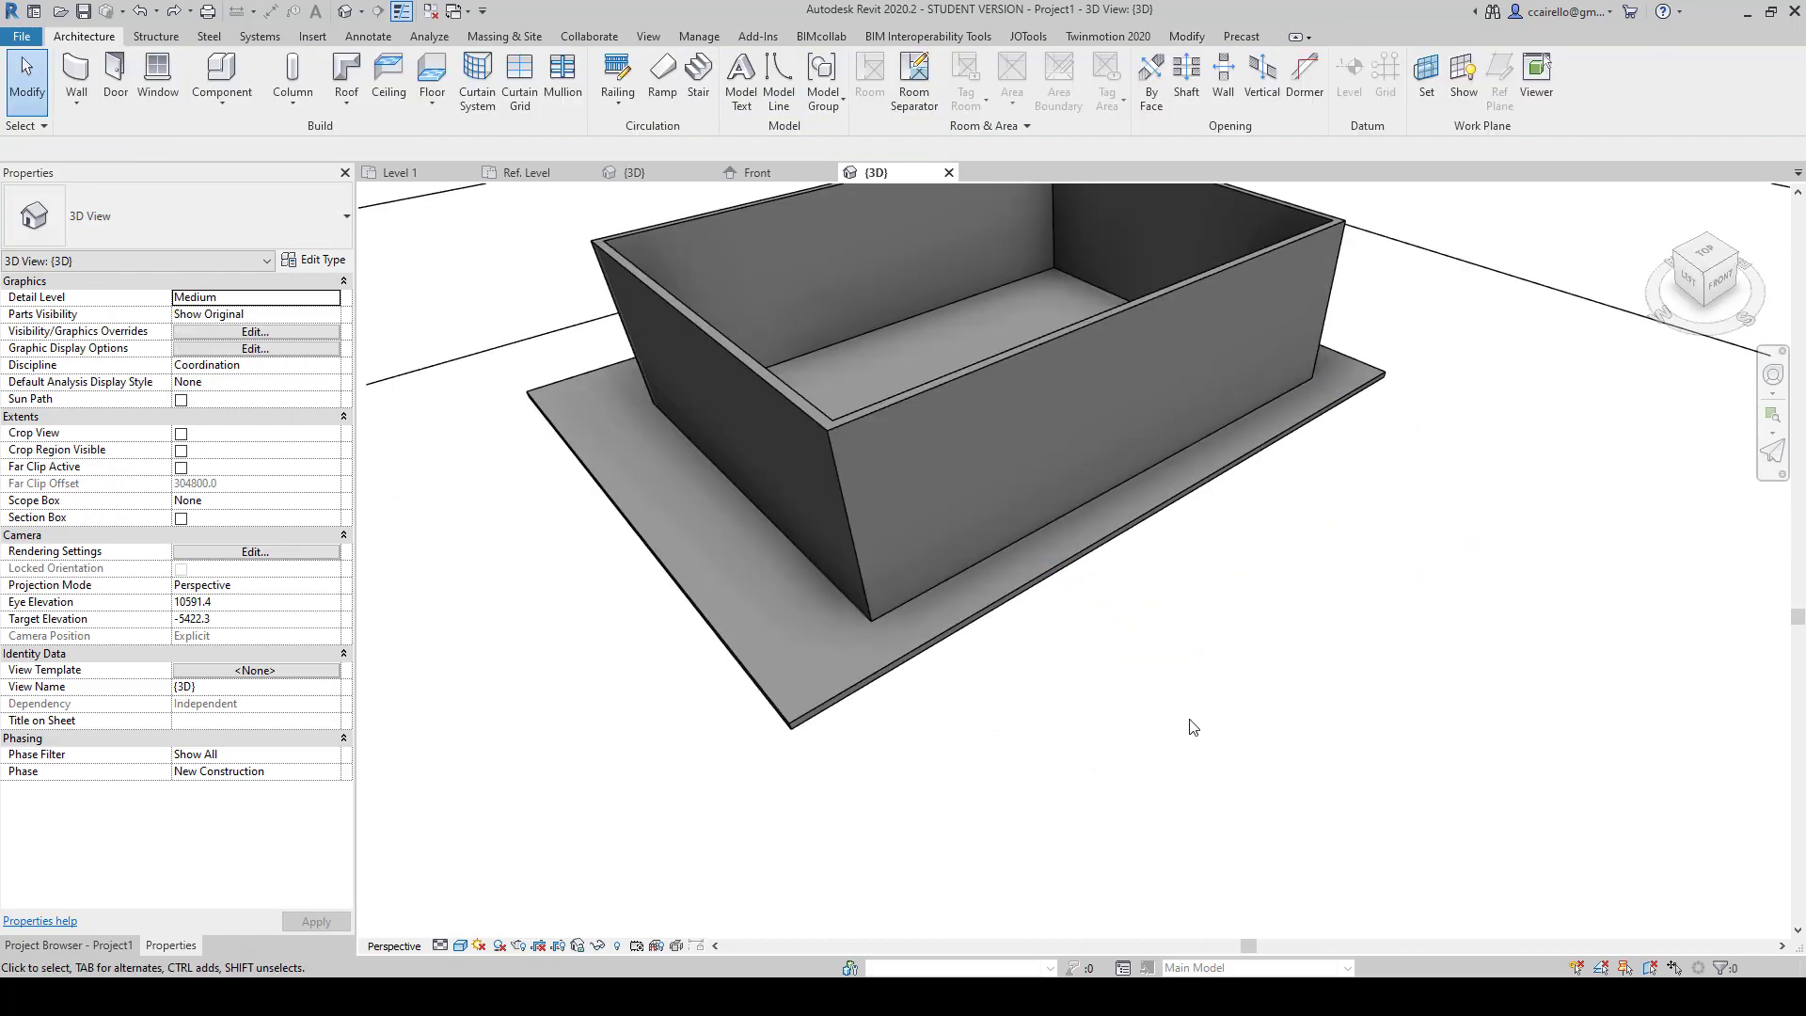
{"action": "scroll", "coordinate": [935, 572], "scroll_direction": "down", "scroll_amount": 4}
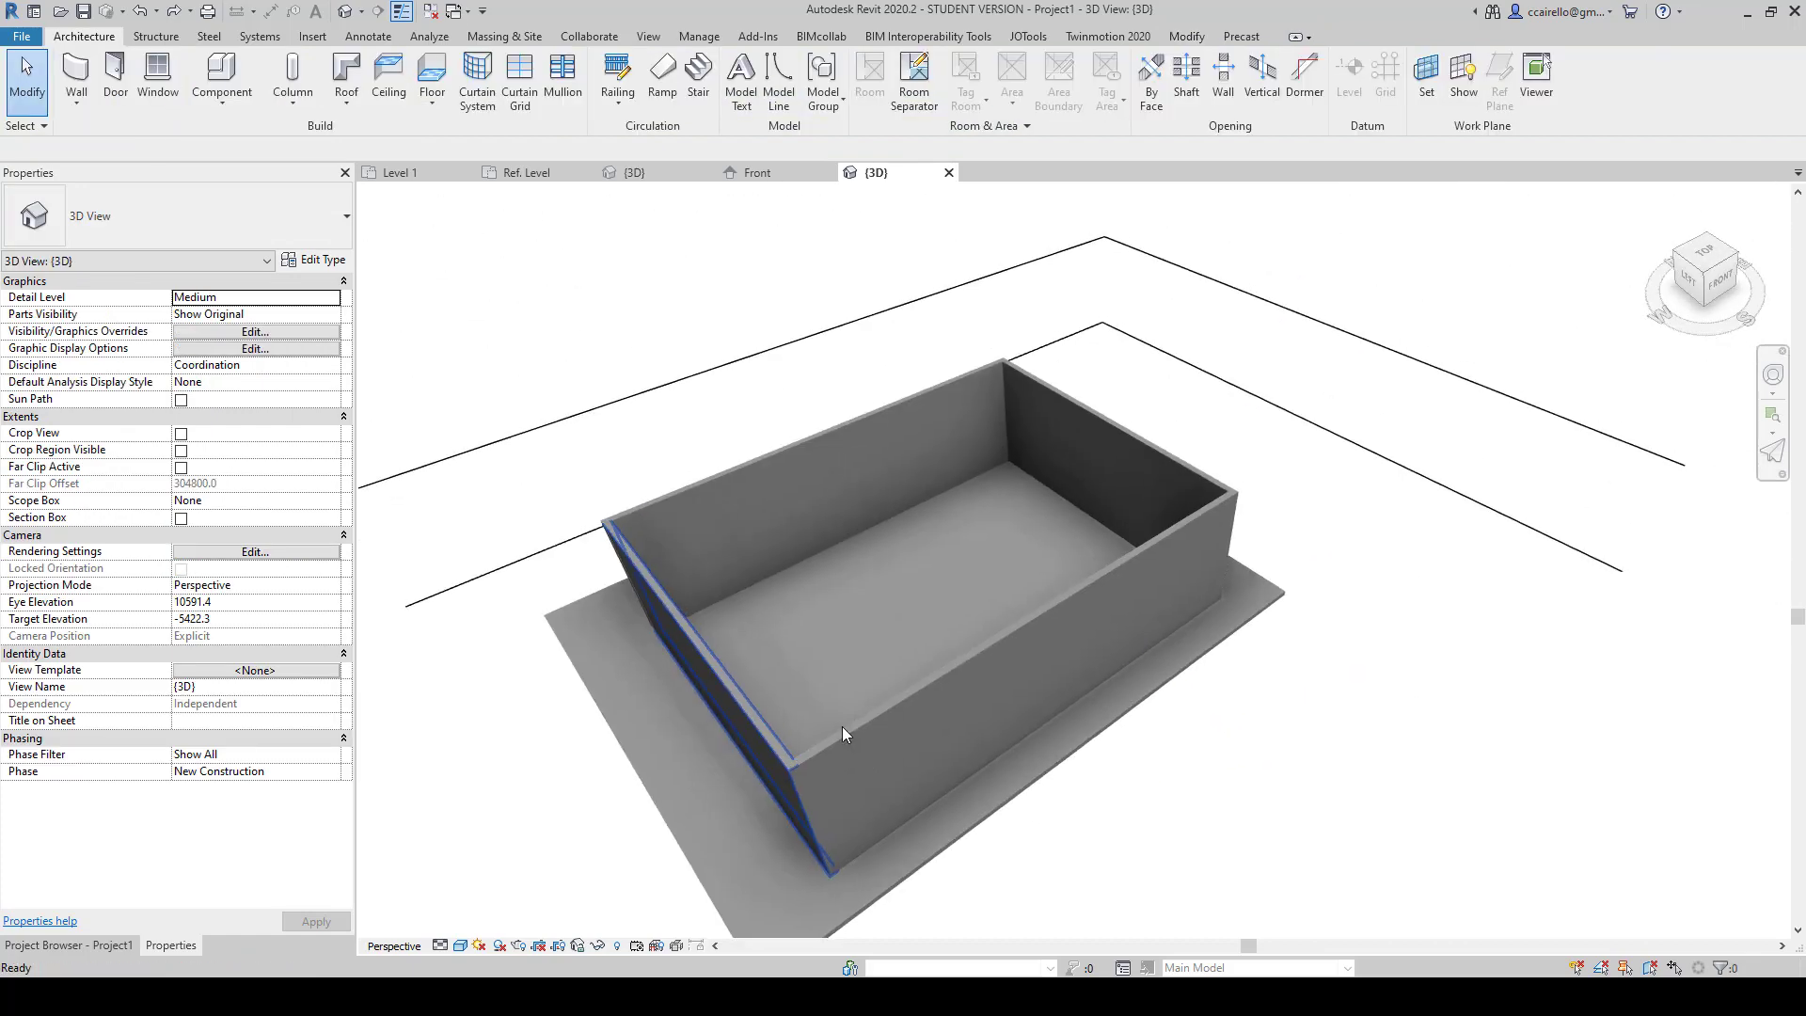
Step: Load the Mesa.rfa family from the Desktop into the project
{"action": "left_click", "coordinate": [311, 38]}
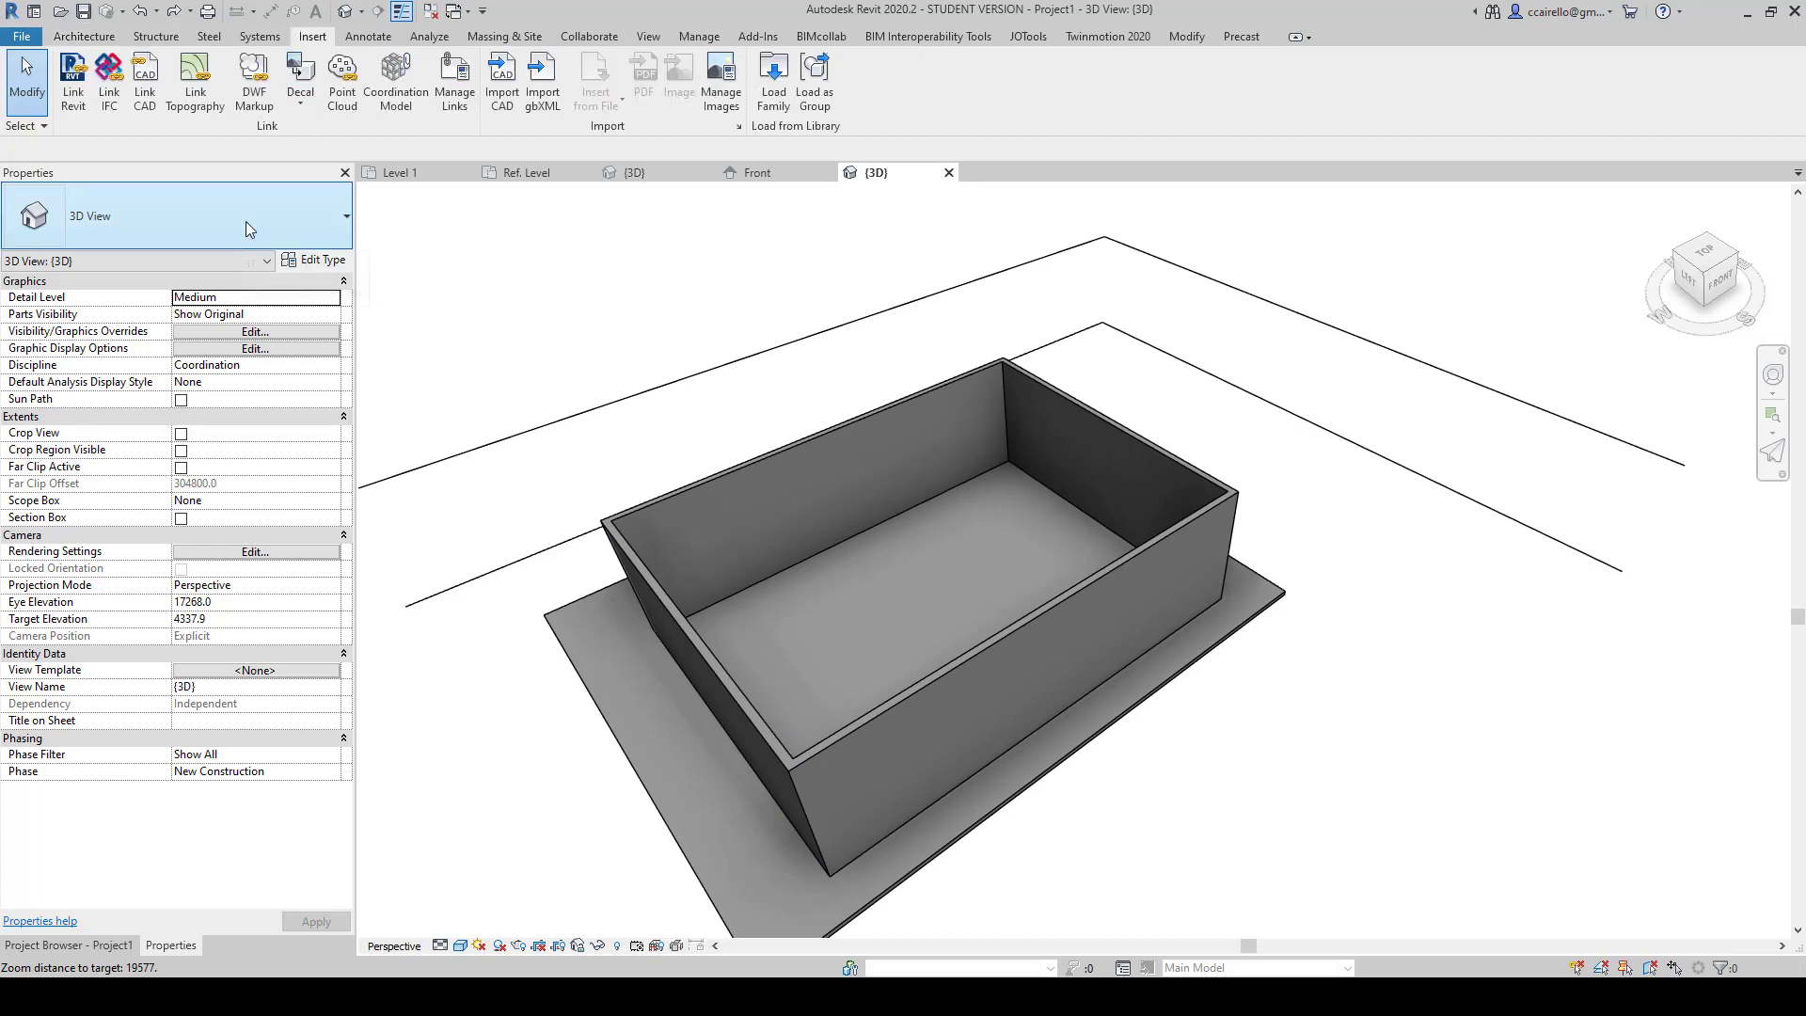
{"action": "left_click", "coordinate": [772, 82]}
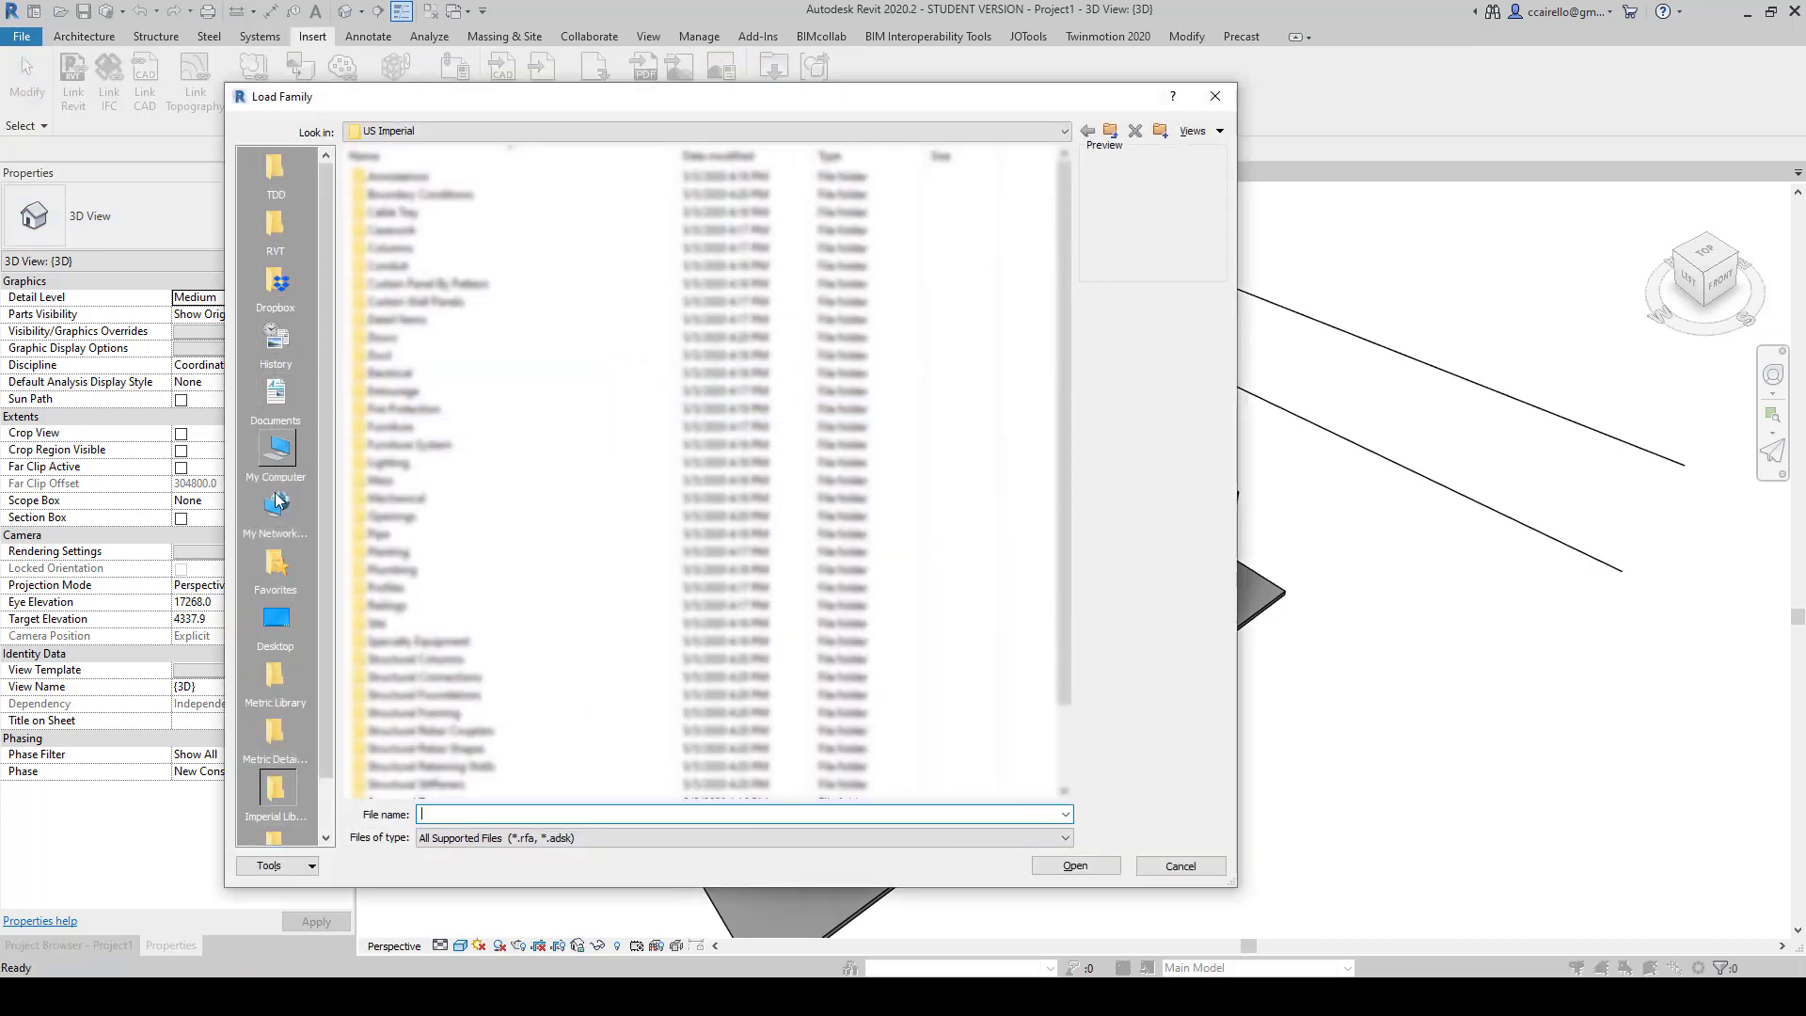
{"action": "left_click", "coordinate": [276, 619]}
{"action": "left_click", "coordinate": [395, 677]}
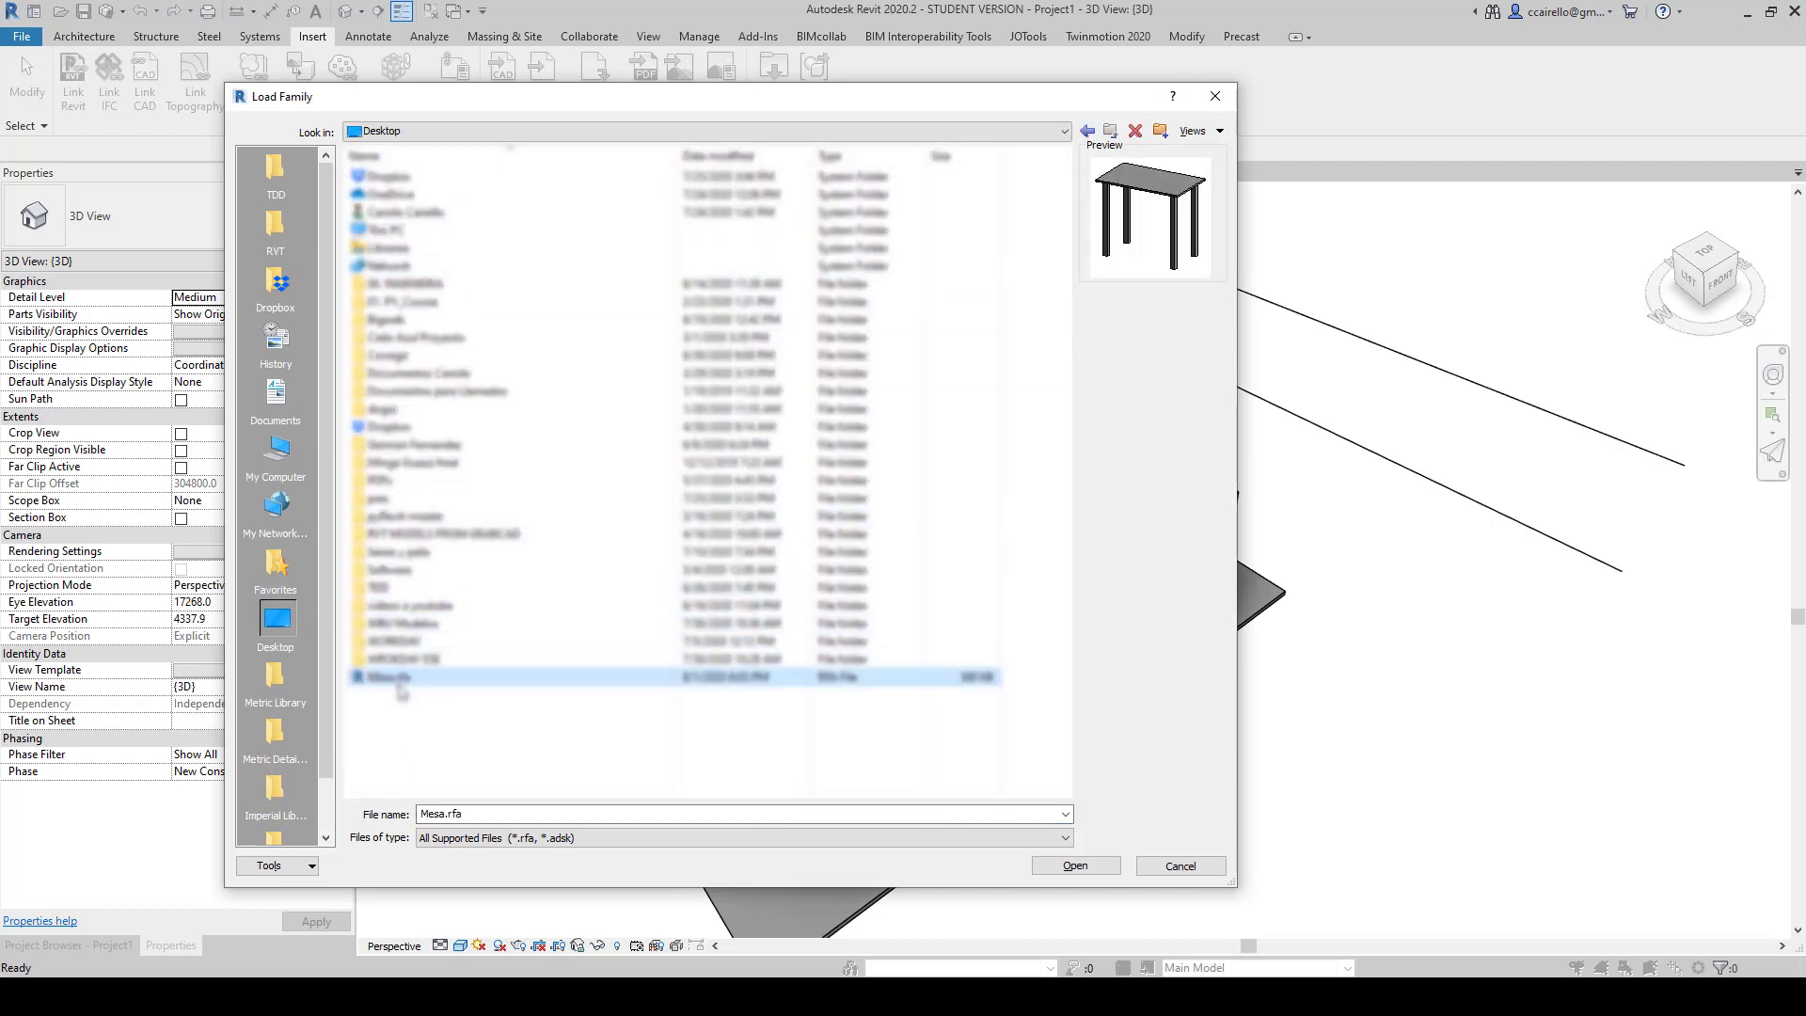
{"action": "left_click", "coordinate": [1075, 866]}
Step: Place three Mesa table components on Level 1 outside the building and end the placement
{"action": "scroll", "coordinate": [996, 528], "scroll_direction": "down", "scroll_amount": 3}
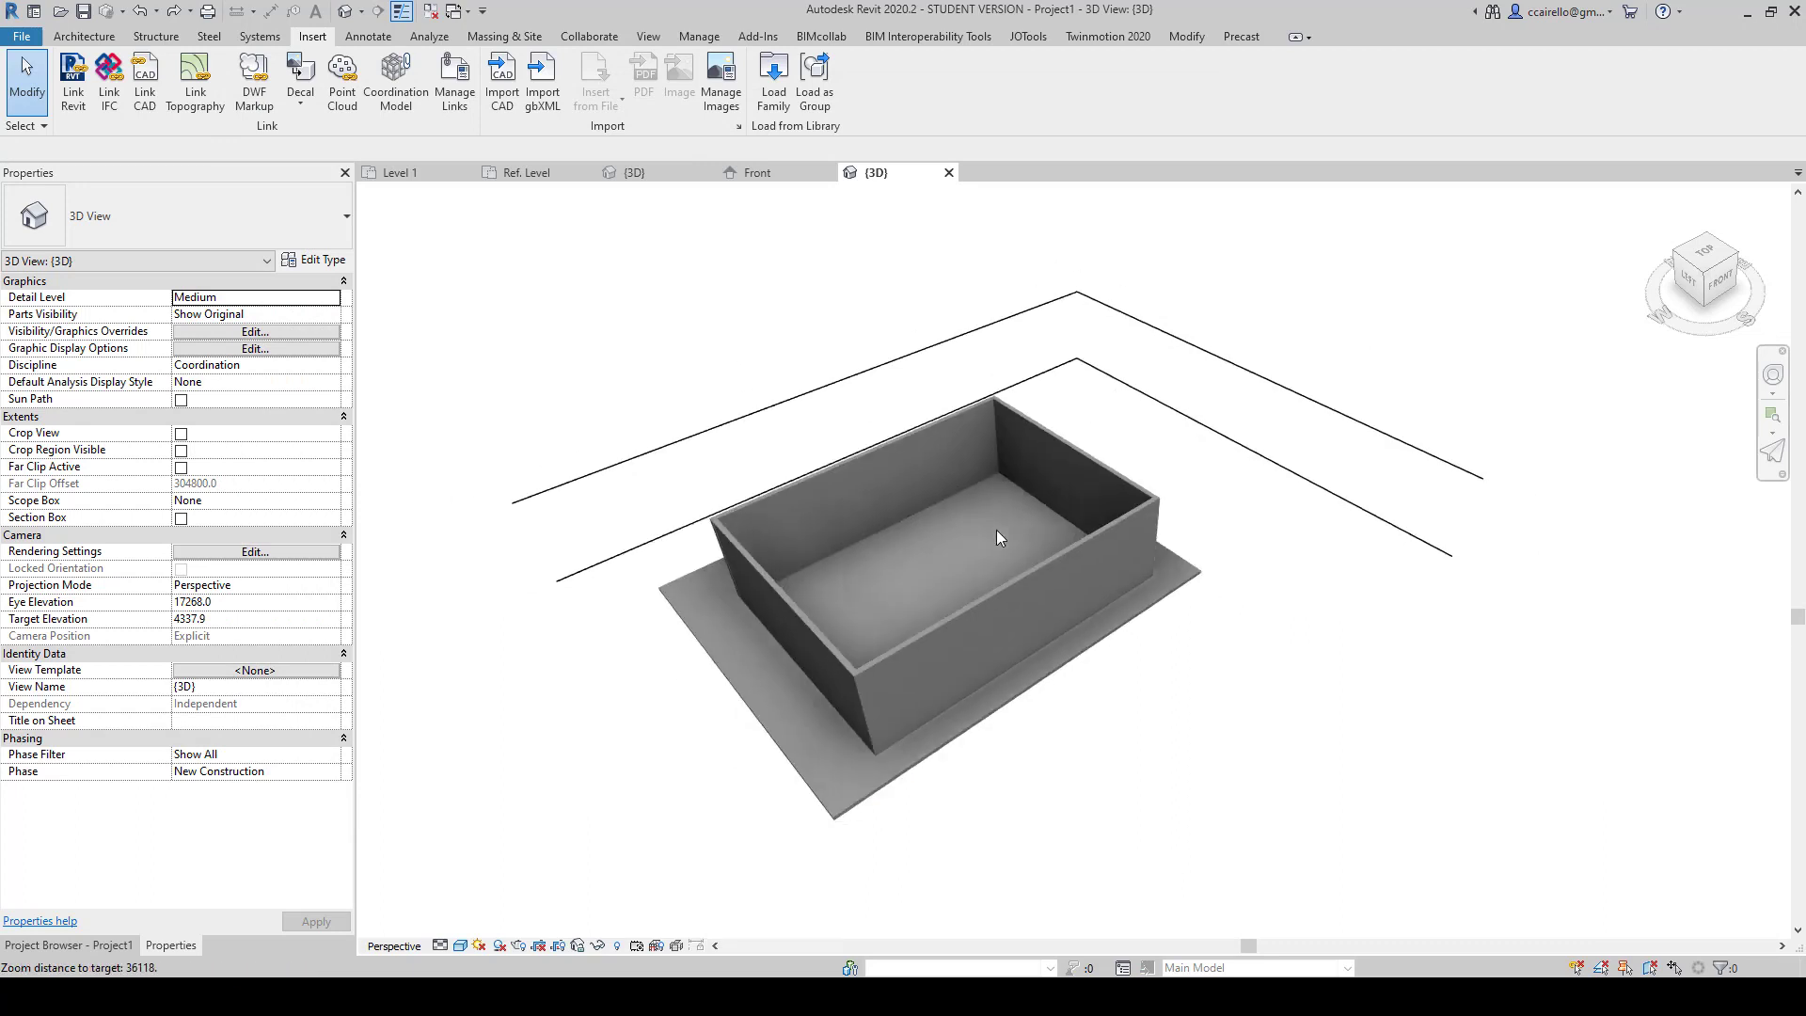
{"action": "middle_click_drag", "start_coordinate": [996, 529], "coordinate": [919, 589], "text": "shift"}
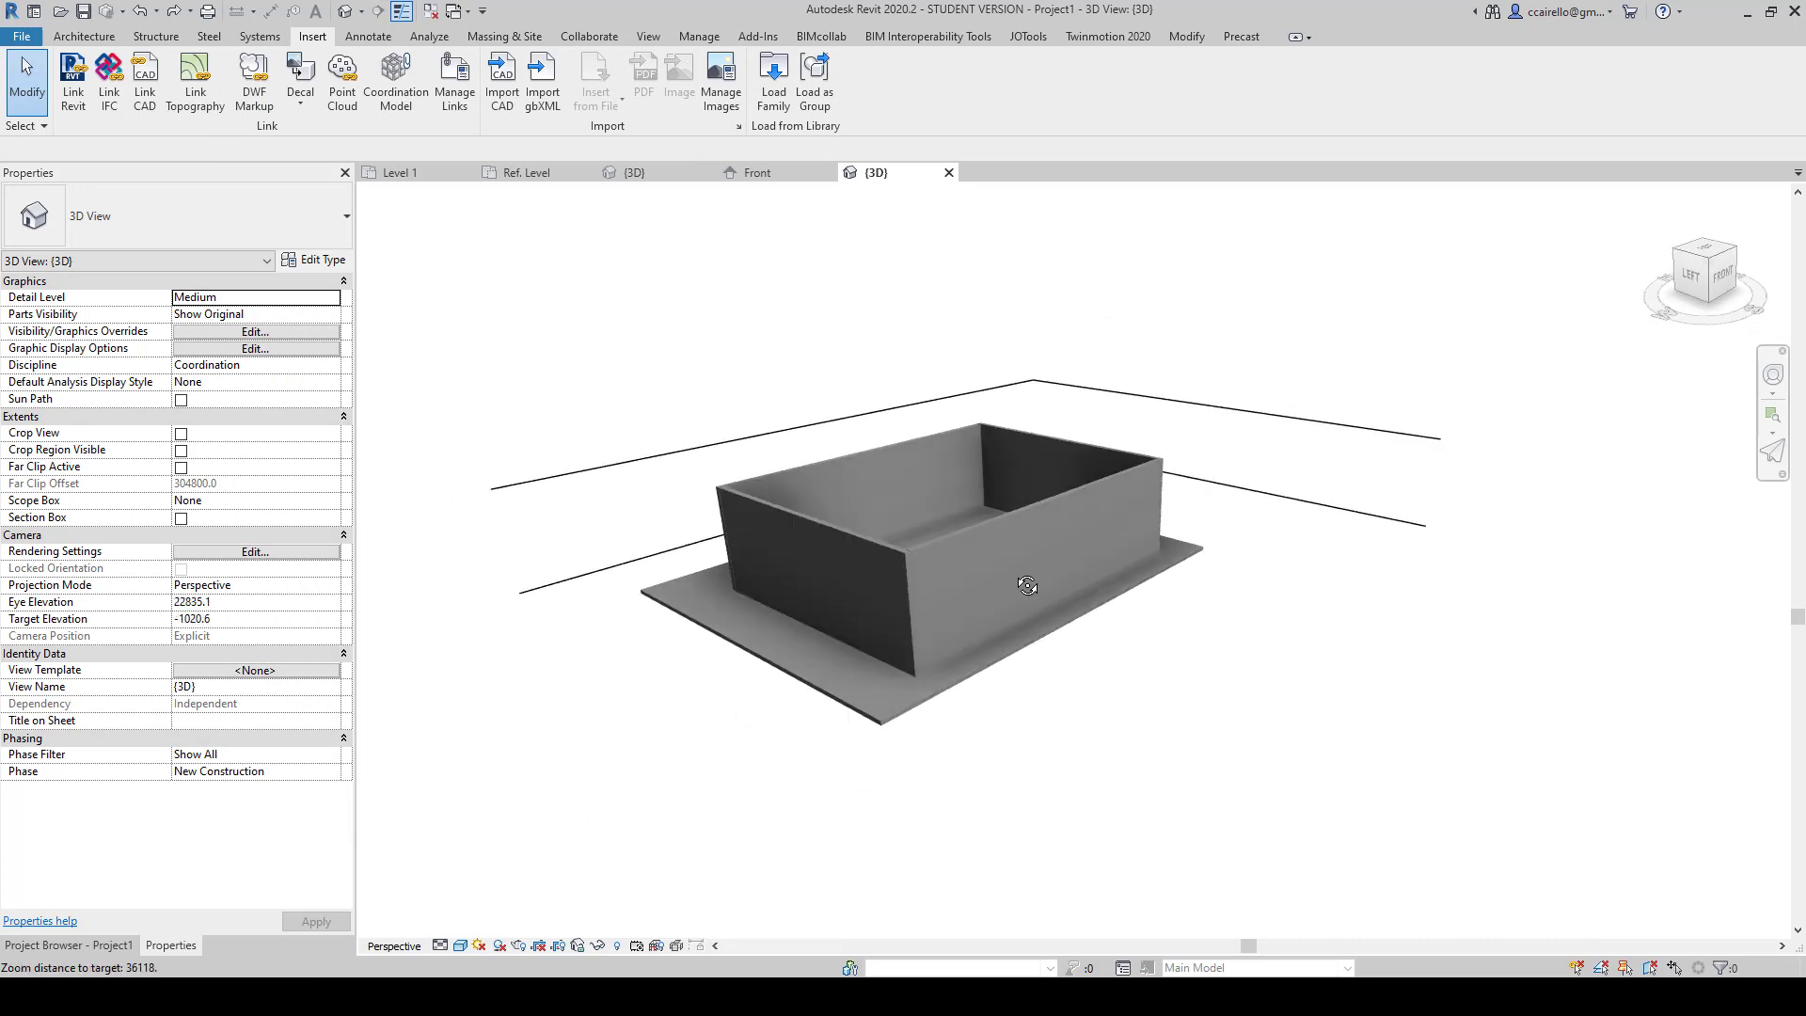
{"action": "left_click", "coordinate": [83, 36]}
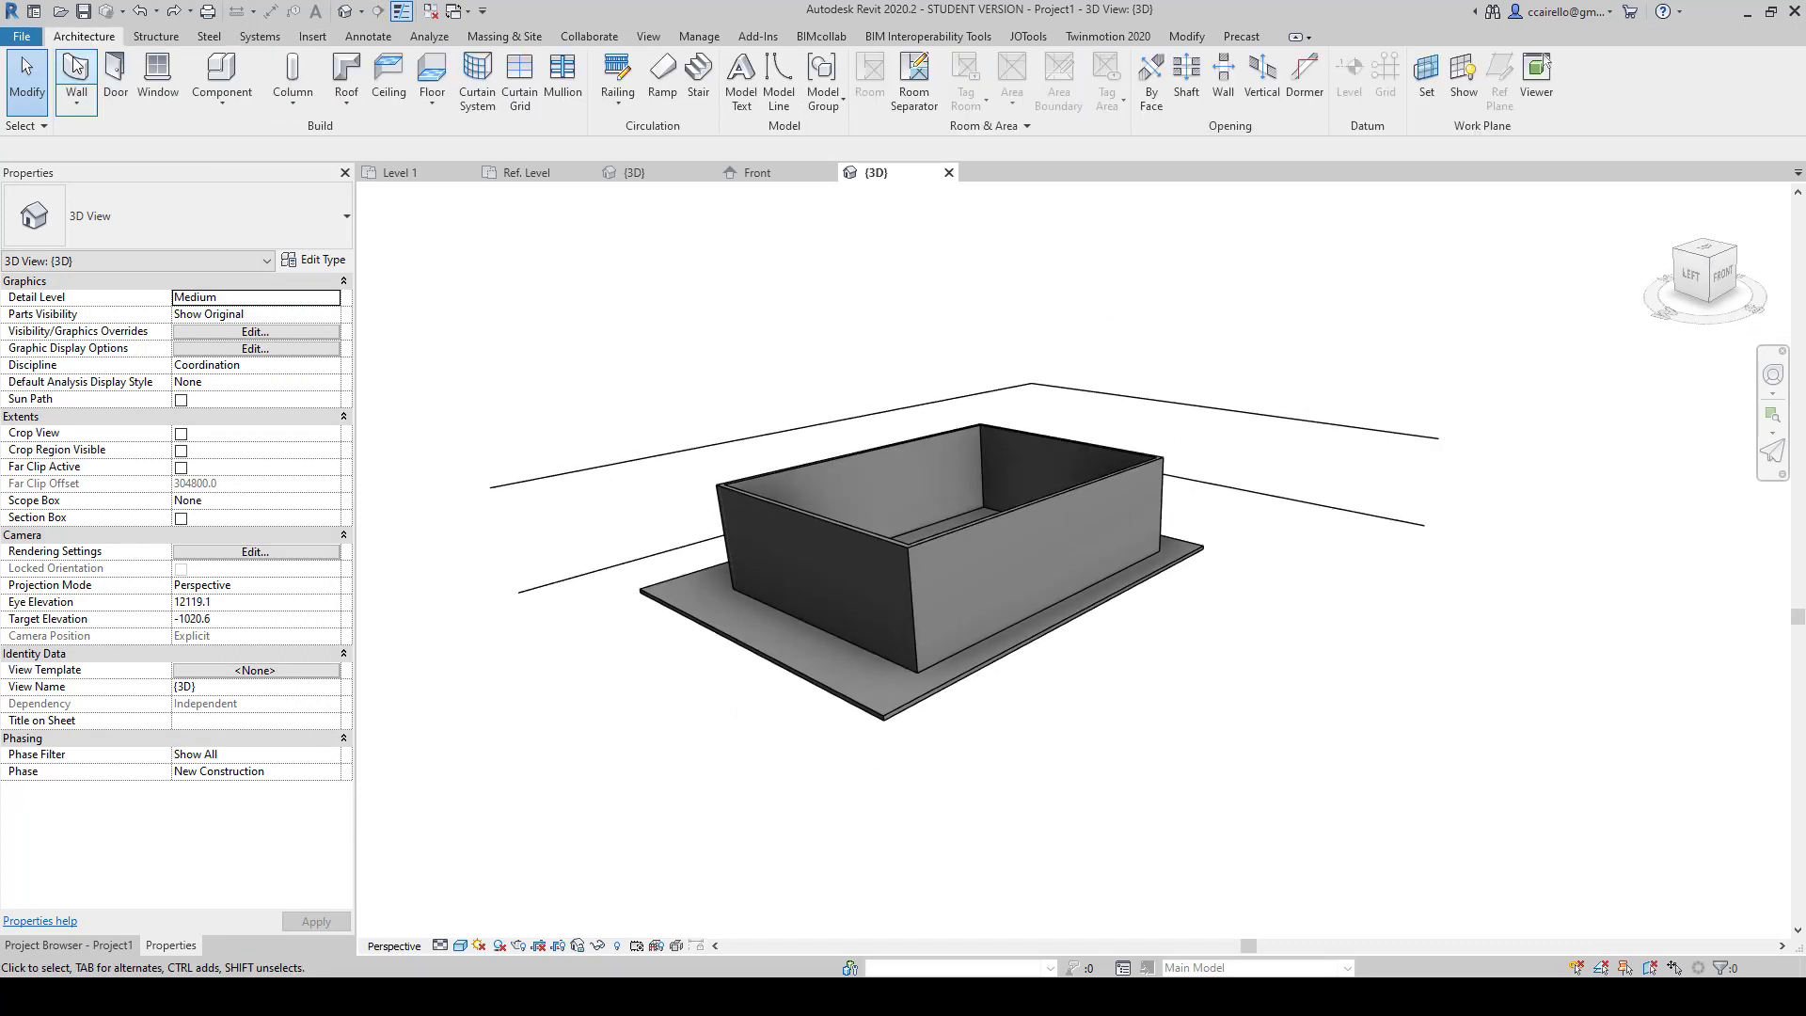
{"action": "left_click", "coordinate": [233, 72]}
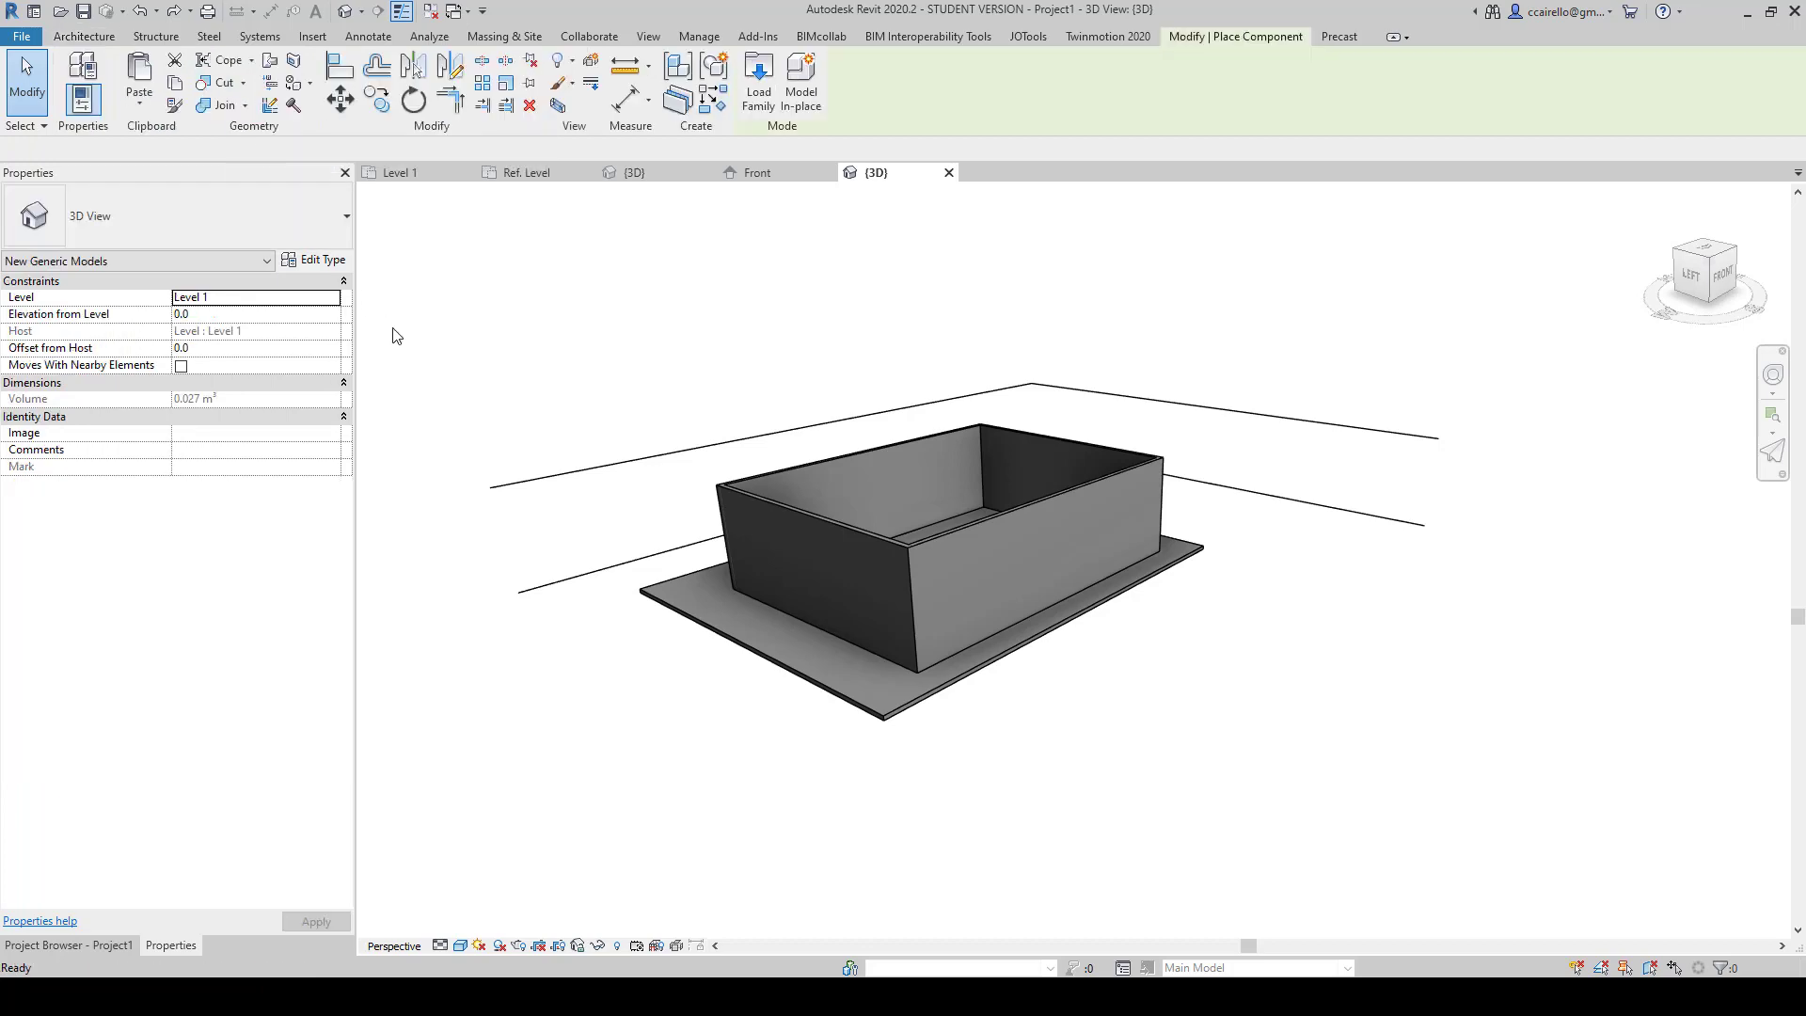
{"action": "left_click", "coordinate": [1117, 658]}
{"action": "scroll", "coordinate": [1143, 668], "scroll_direction": "up", "scroll_amount": 3}
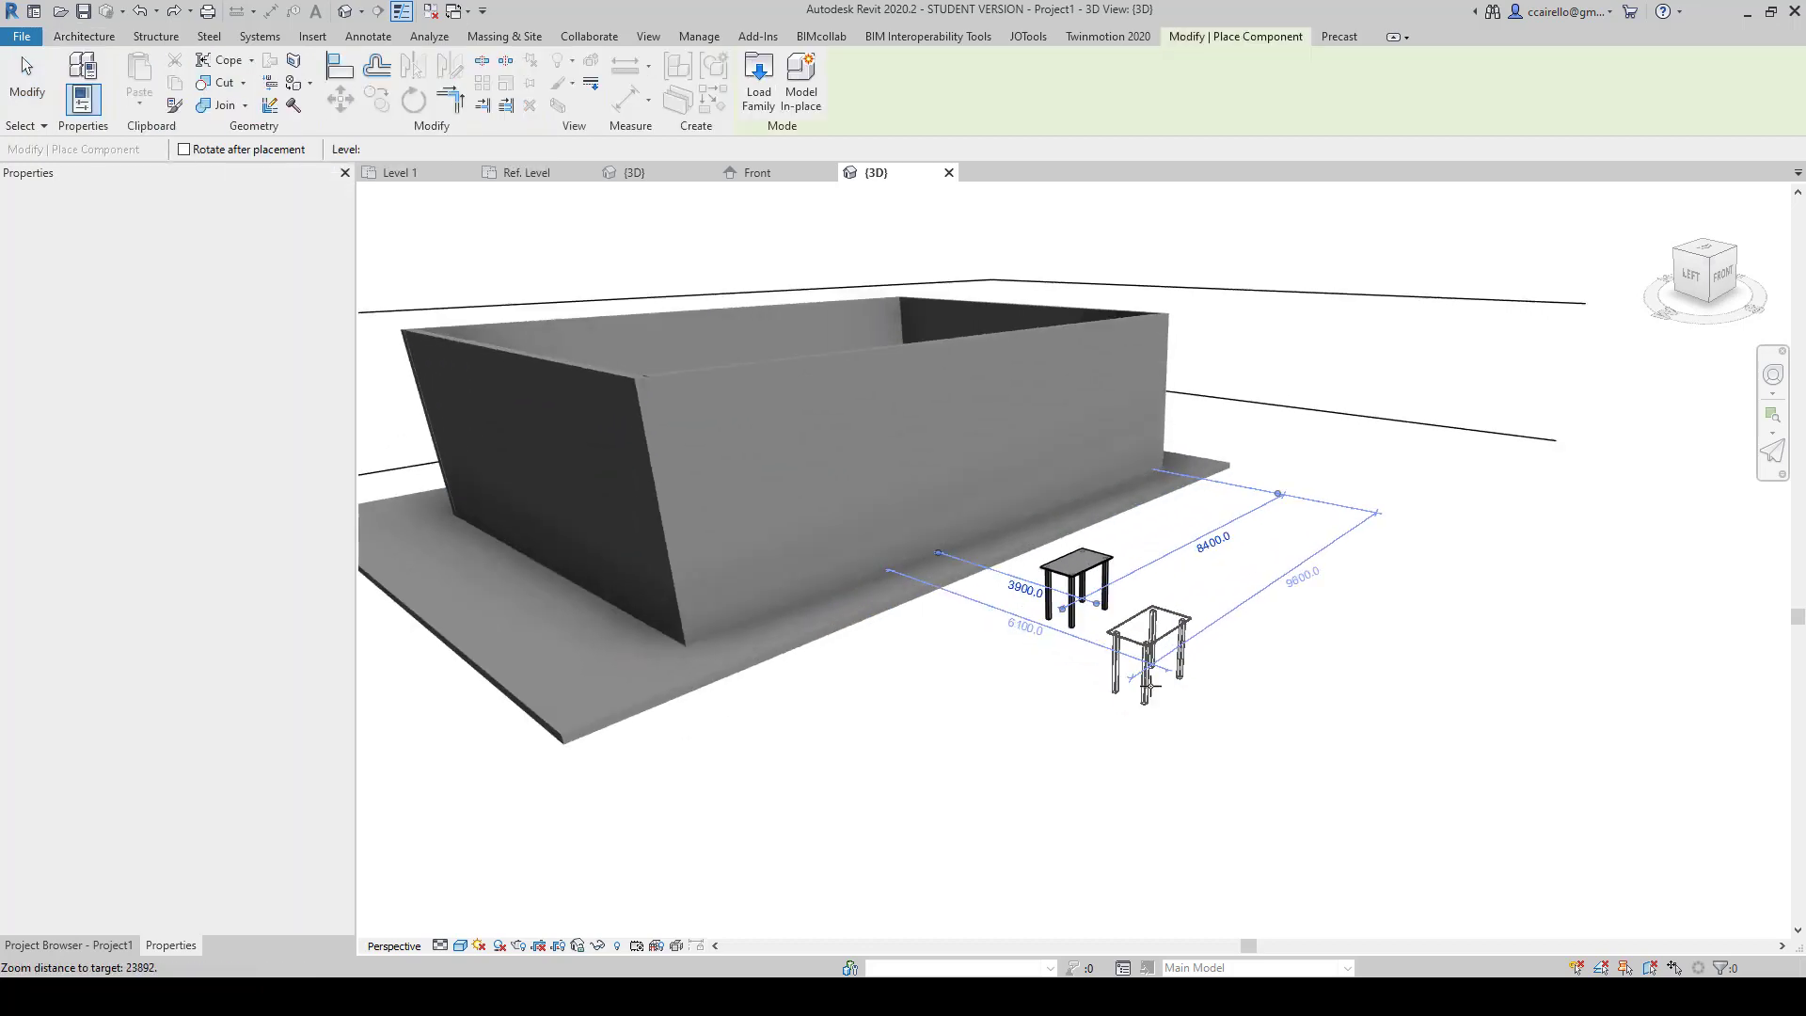
{"action": "left_click", "coordinate": [898, 809]}
{"action": "left_click", "coordinate": [1324, 738]}
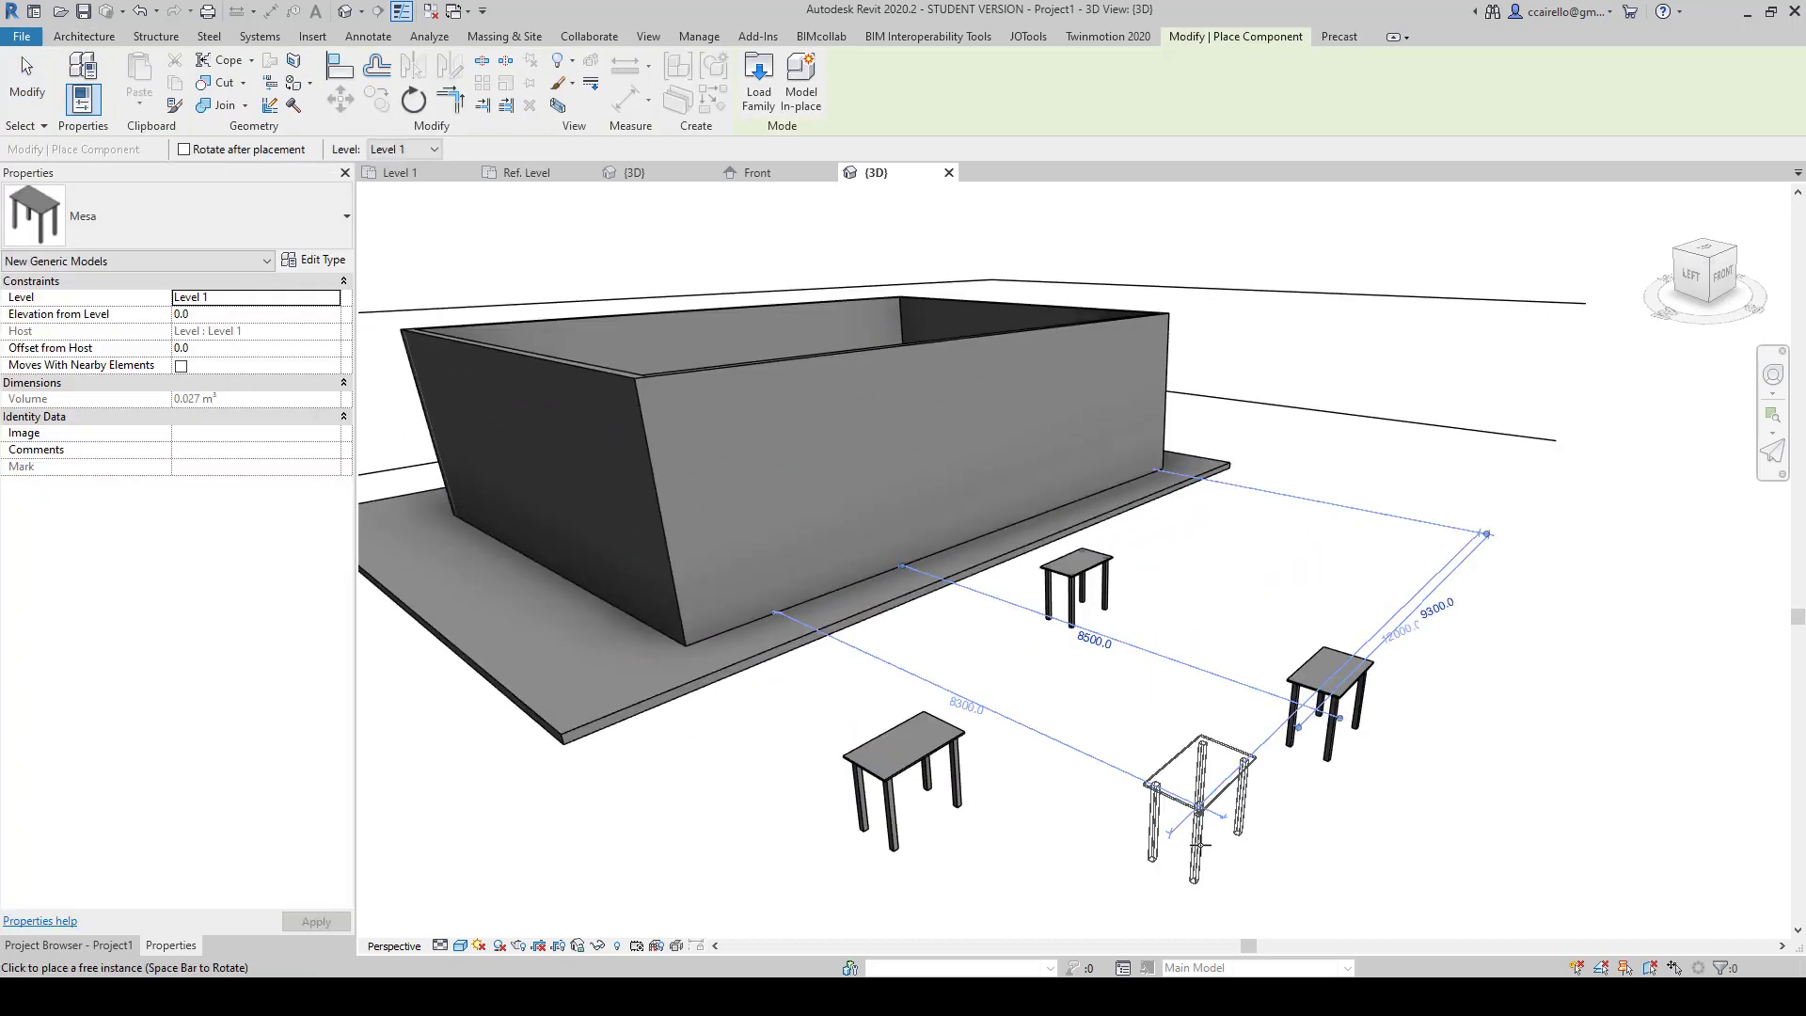
{"action": "key", "text": "Escape"}
{"action": "key", "text": "Escape"}
Step: Undo the placement of the three tables and the loading of the Mesa family
{"action": "left_click_drag", "start_coordinate": [1451, 823], "coordinate": [1077, 599]}
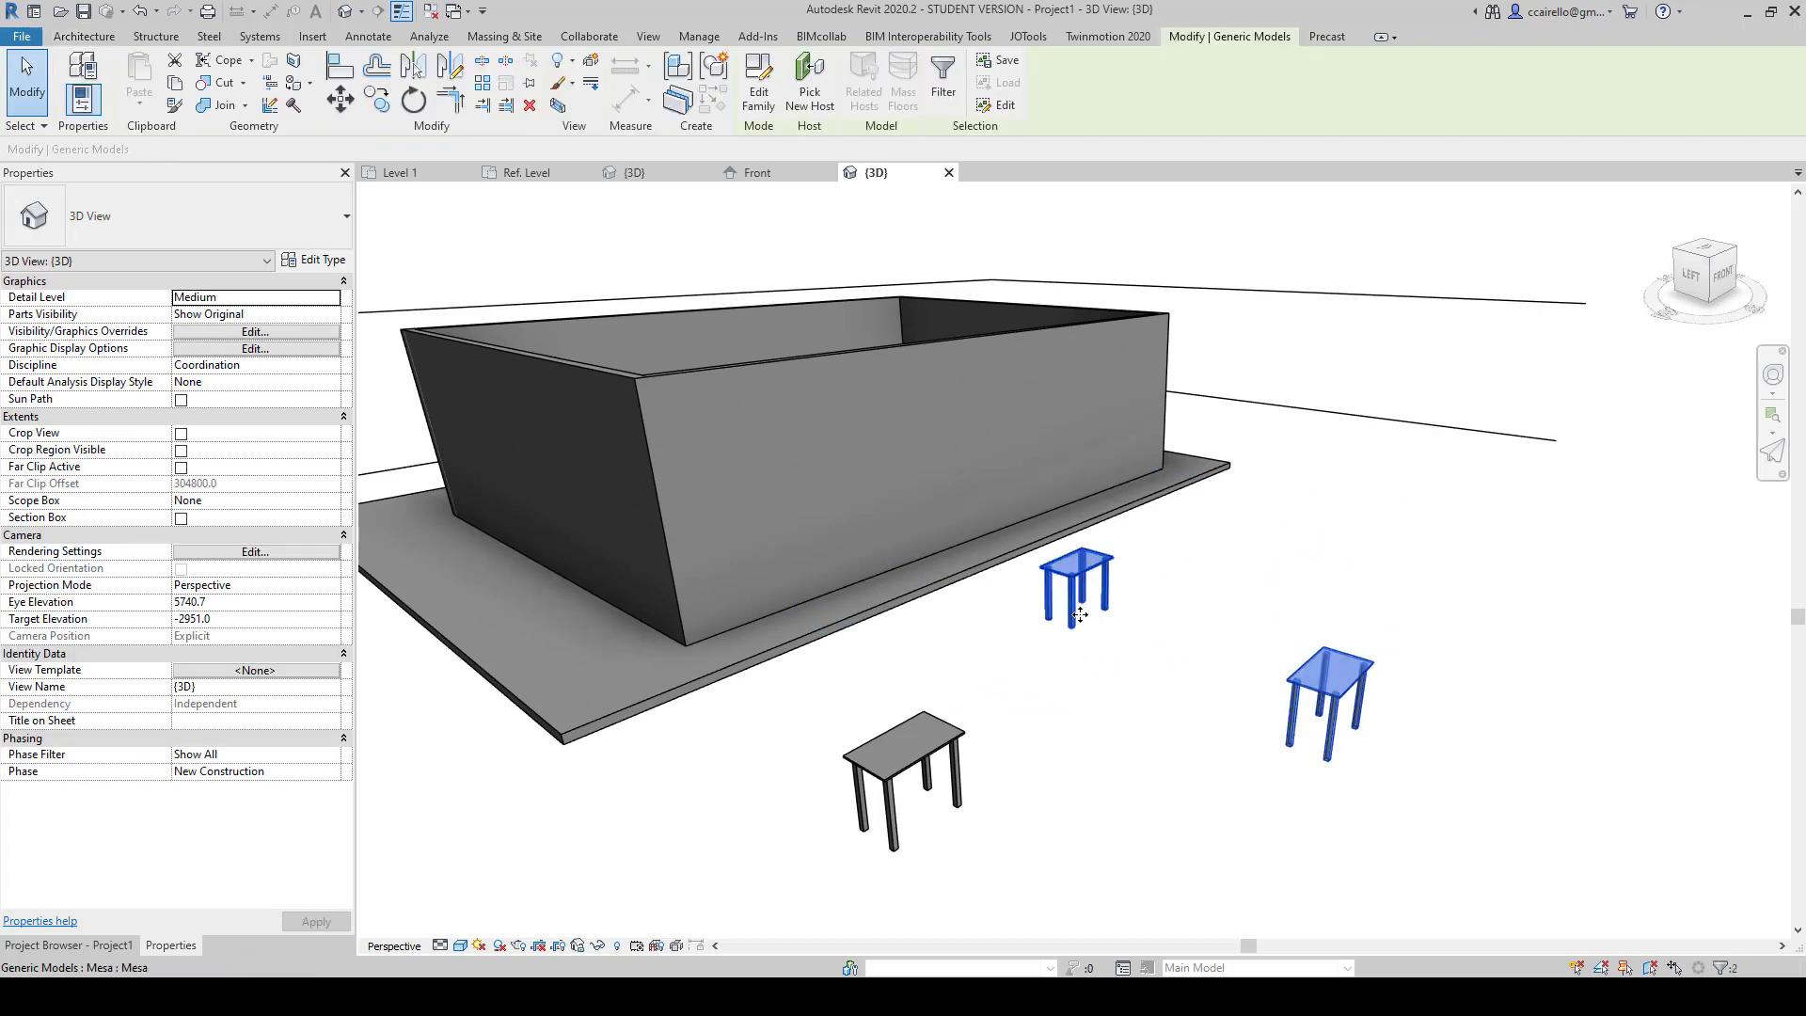
{"action": "key", "text": "ctrl+z"}
{"action": "key", "text": "ctrl+z"}
{"action": "key", "text": "ctrl+z"}
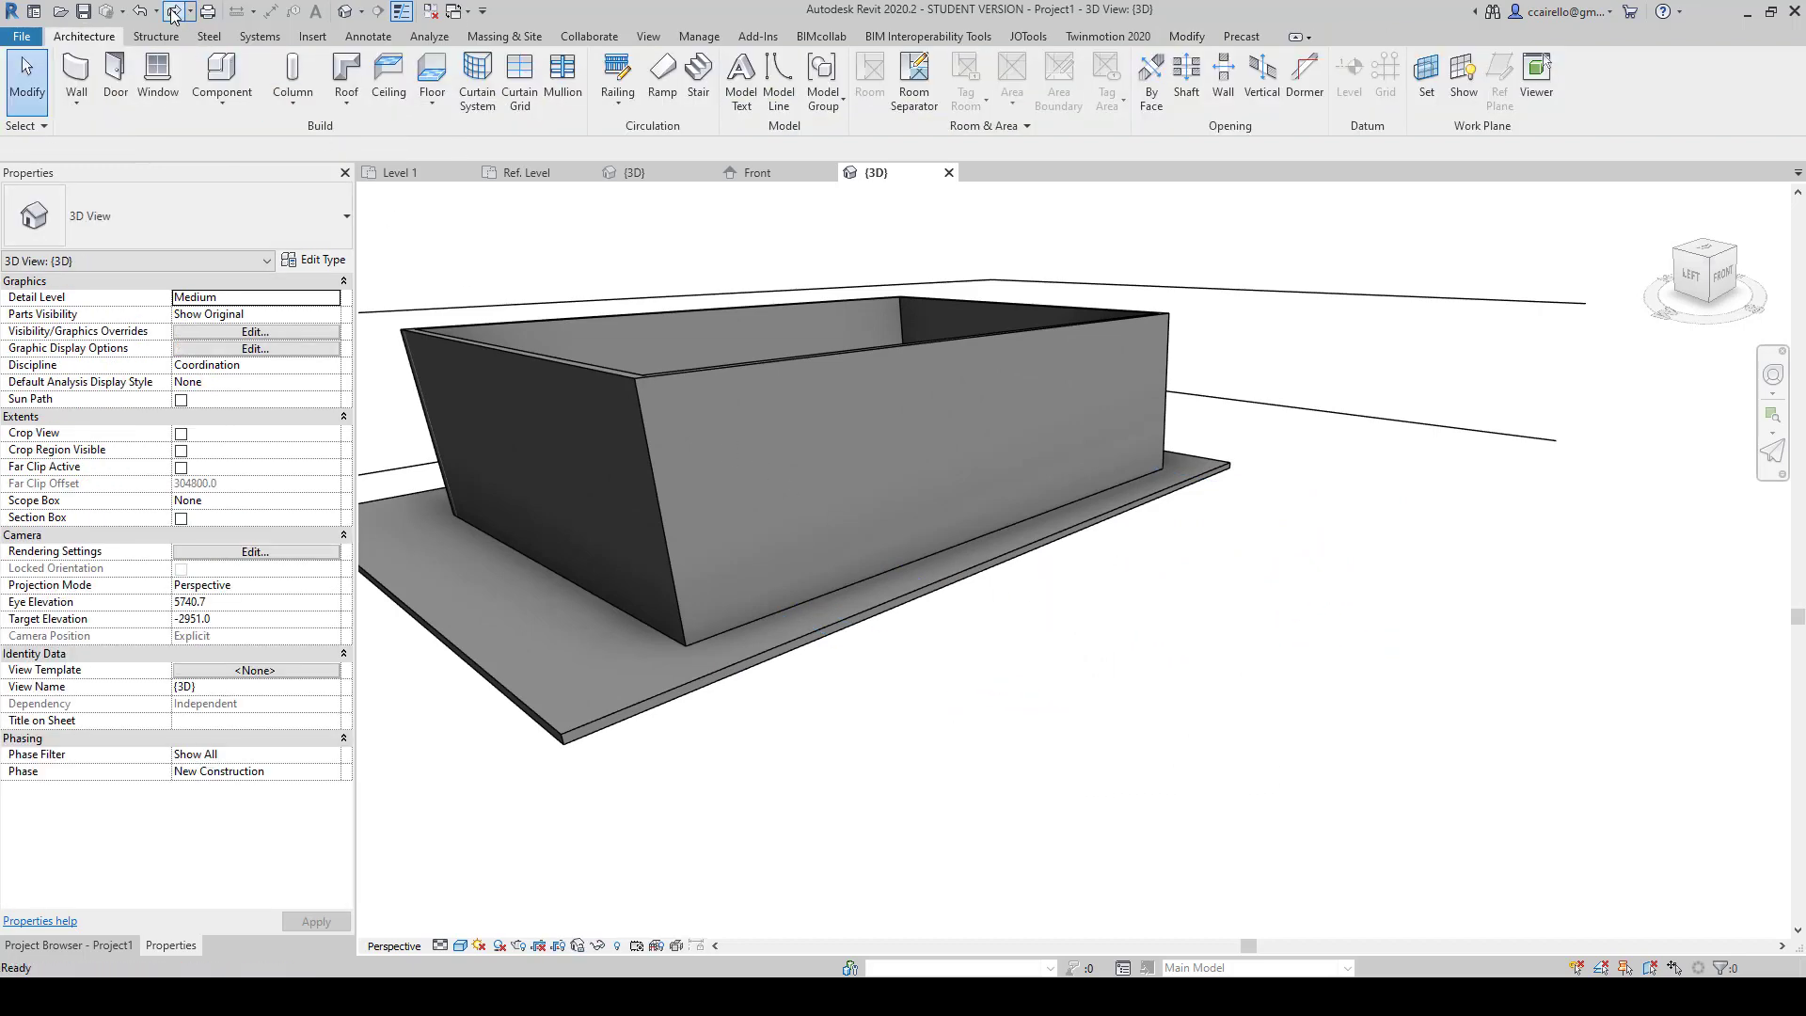
{"action": "left_click", "coordinate": [158, 12]}
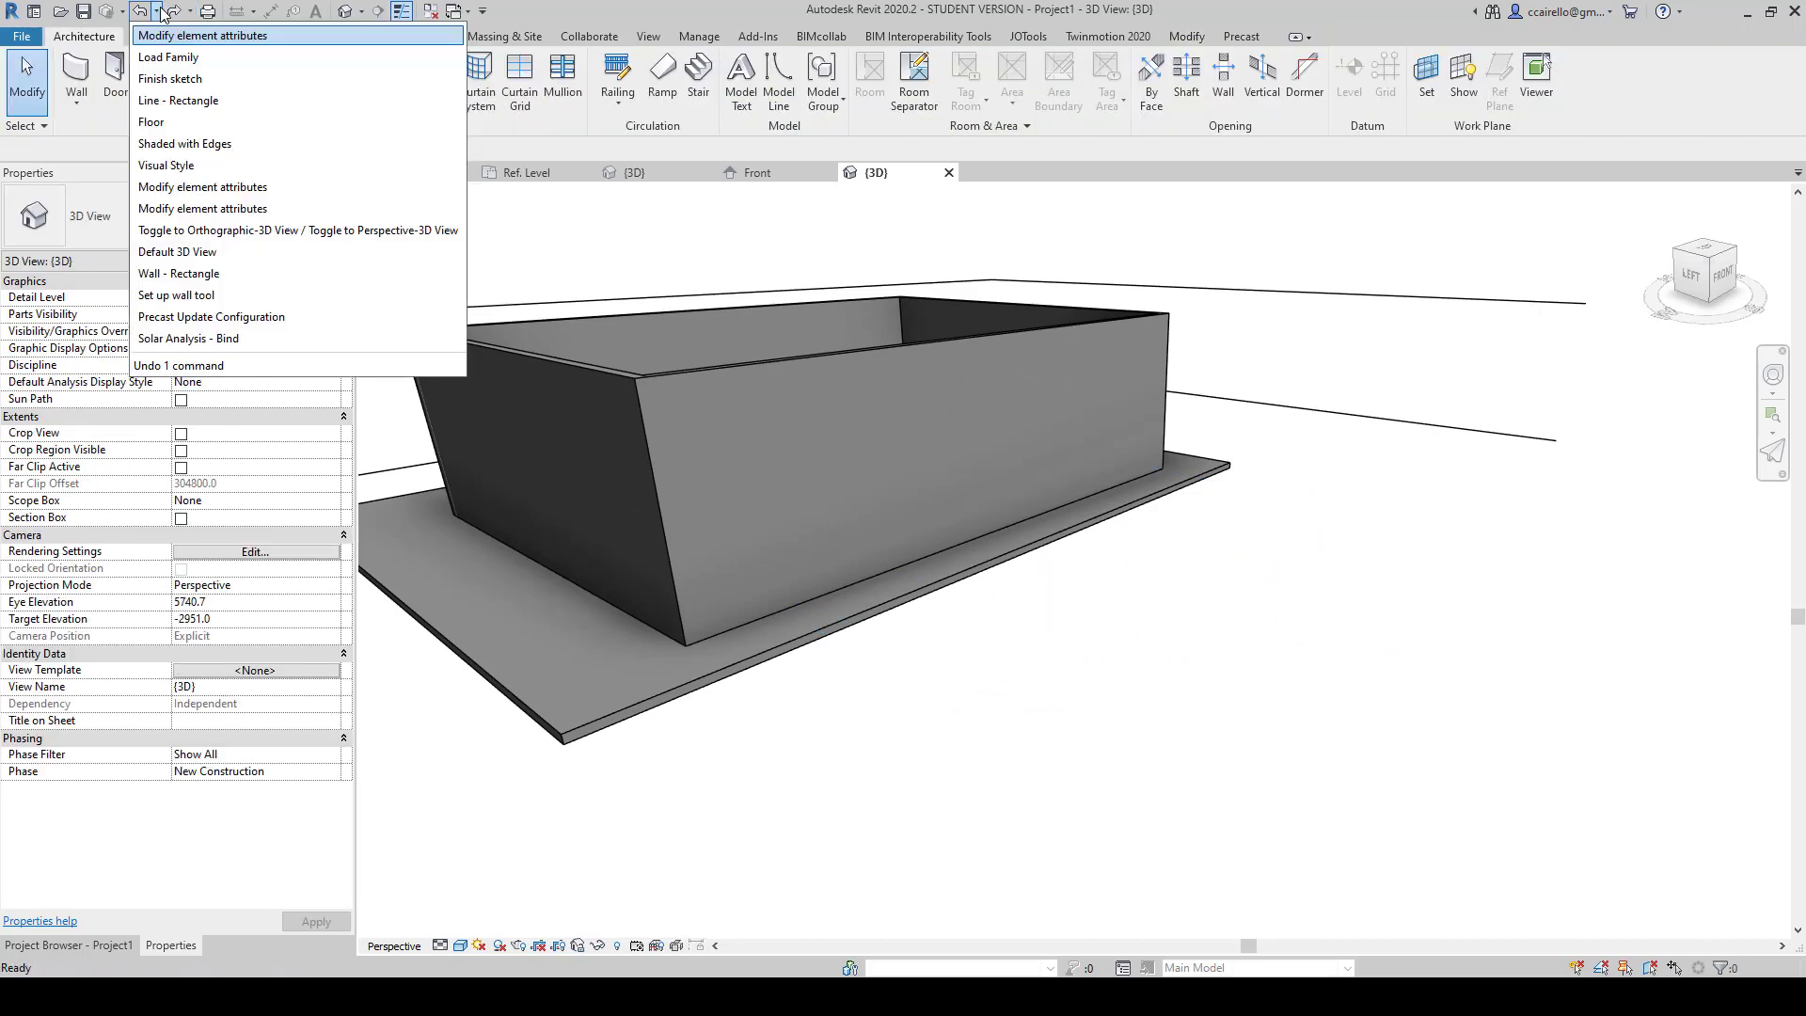
{"action": "left_click", "coordinate": [182, 58]}
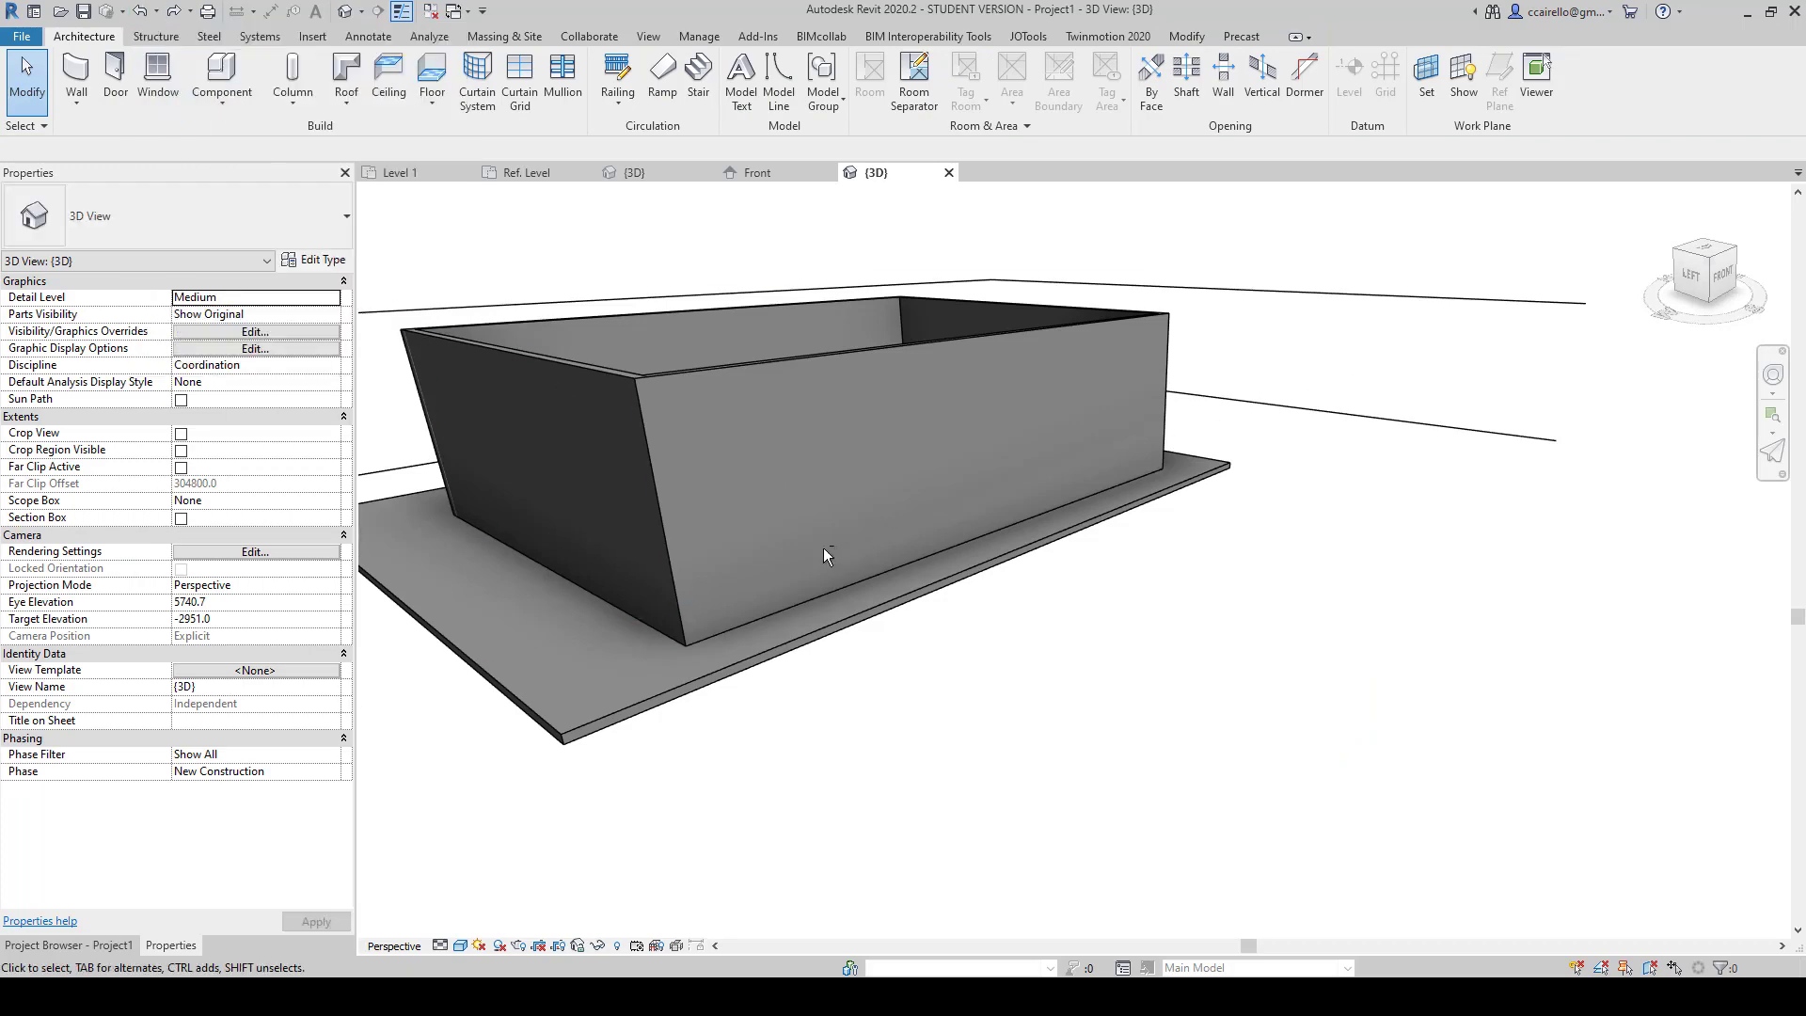
Step: Switch to the Mesa family's Front view and load the family directly into the project
{"action": "middle_click_drag", "start_coordinate": [822, 547], "coordinate": [878, 601], "text": "shift"}
{"action": "scroll", "coordinate": [1044, 563], "scroll_direction": "down", "scroll_amount": 4}
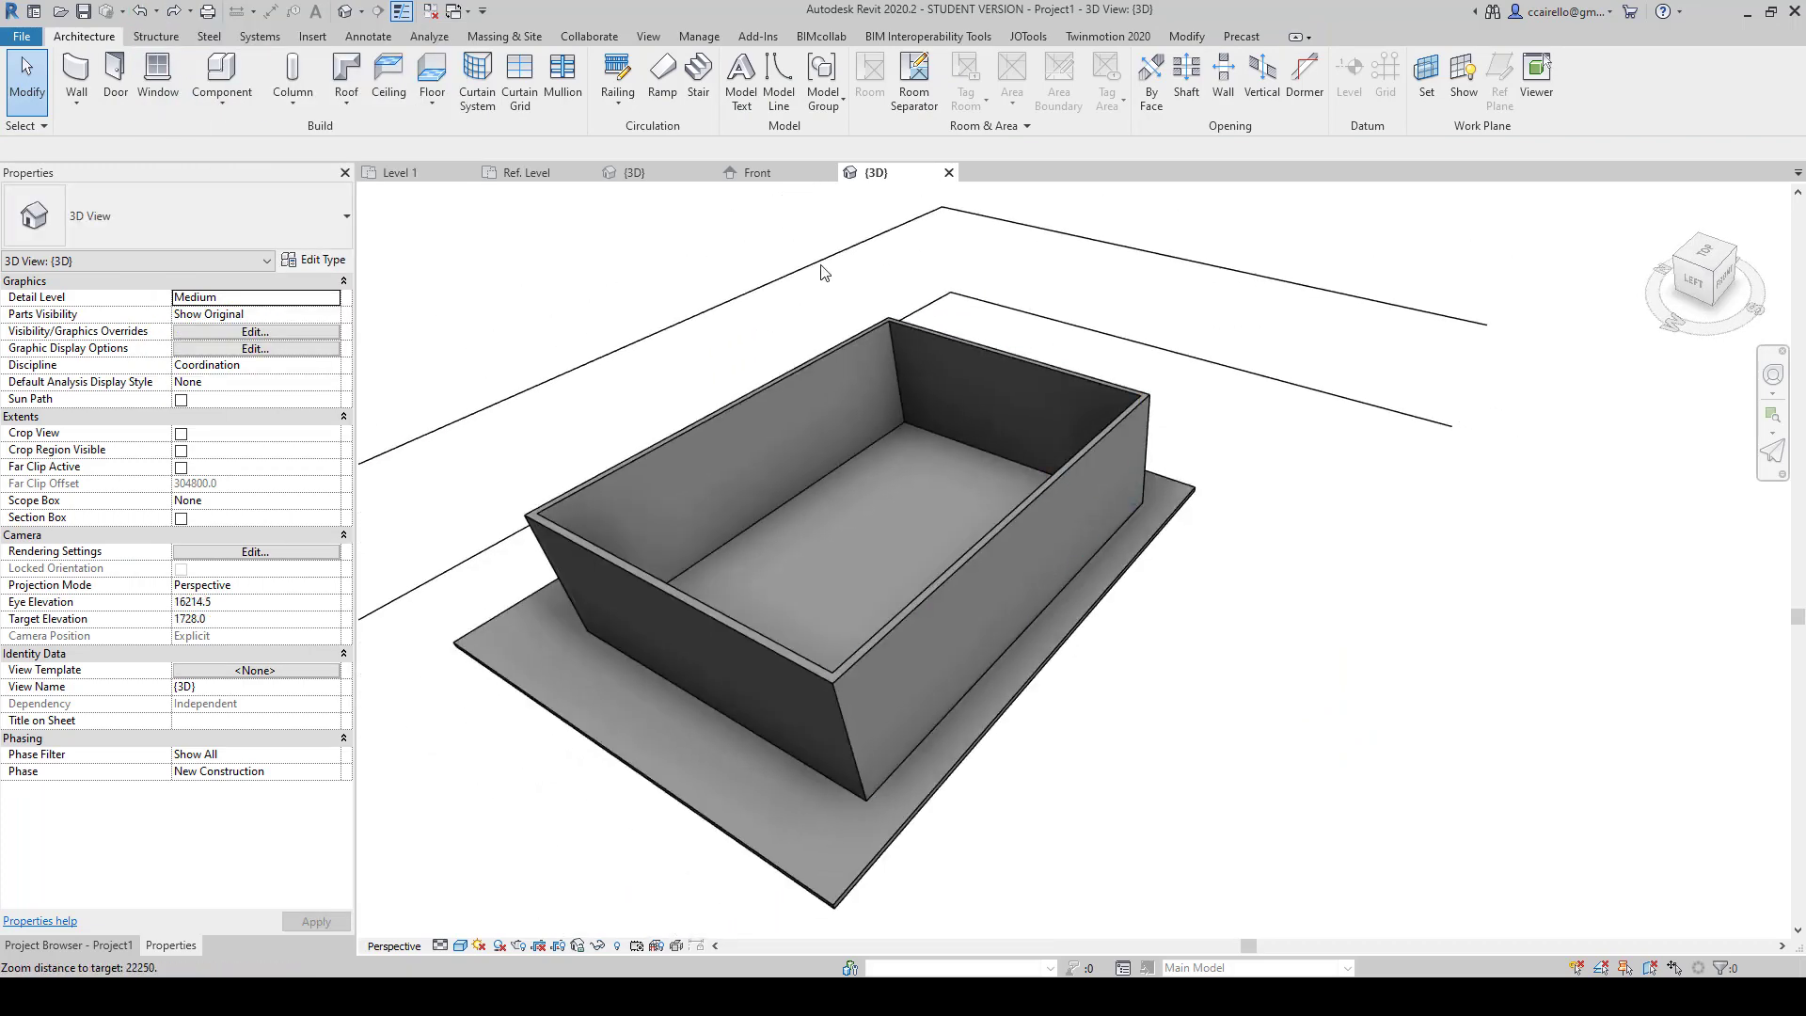
{"action": "left_click", "coordinate": [753, 175]}
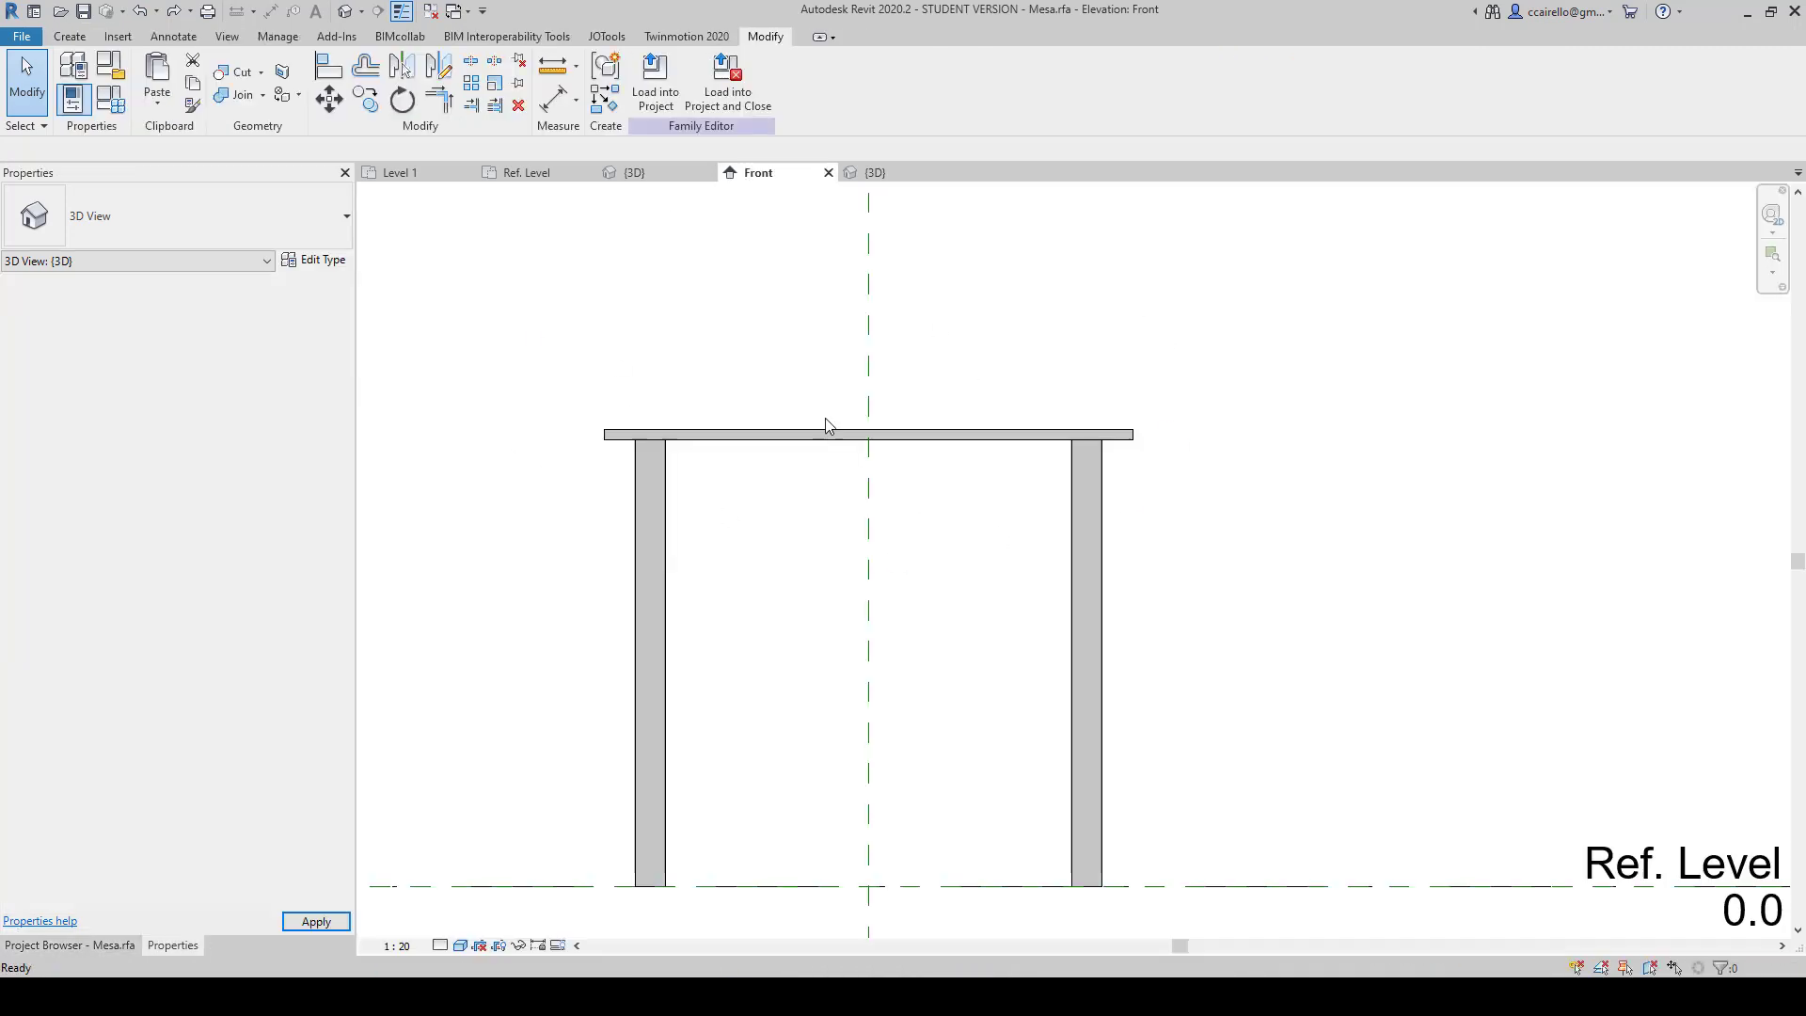
{"action": "scroll", "coordinate": [836, 513], "scroll_direction": "down", "scroll_amount": 2}
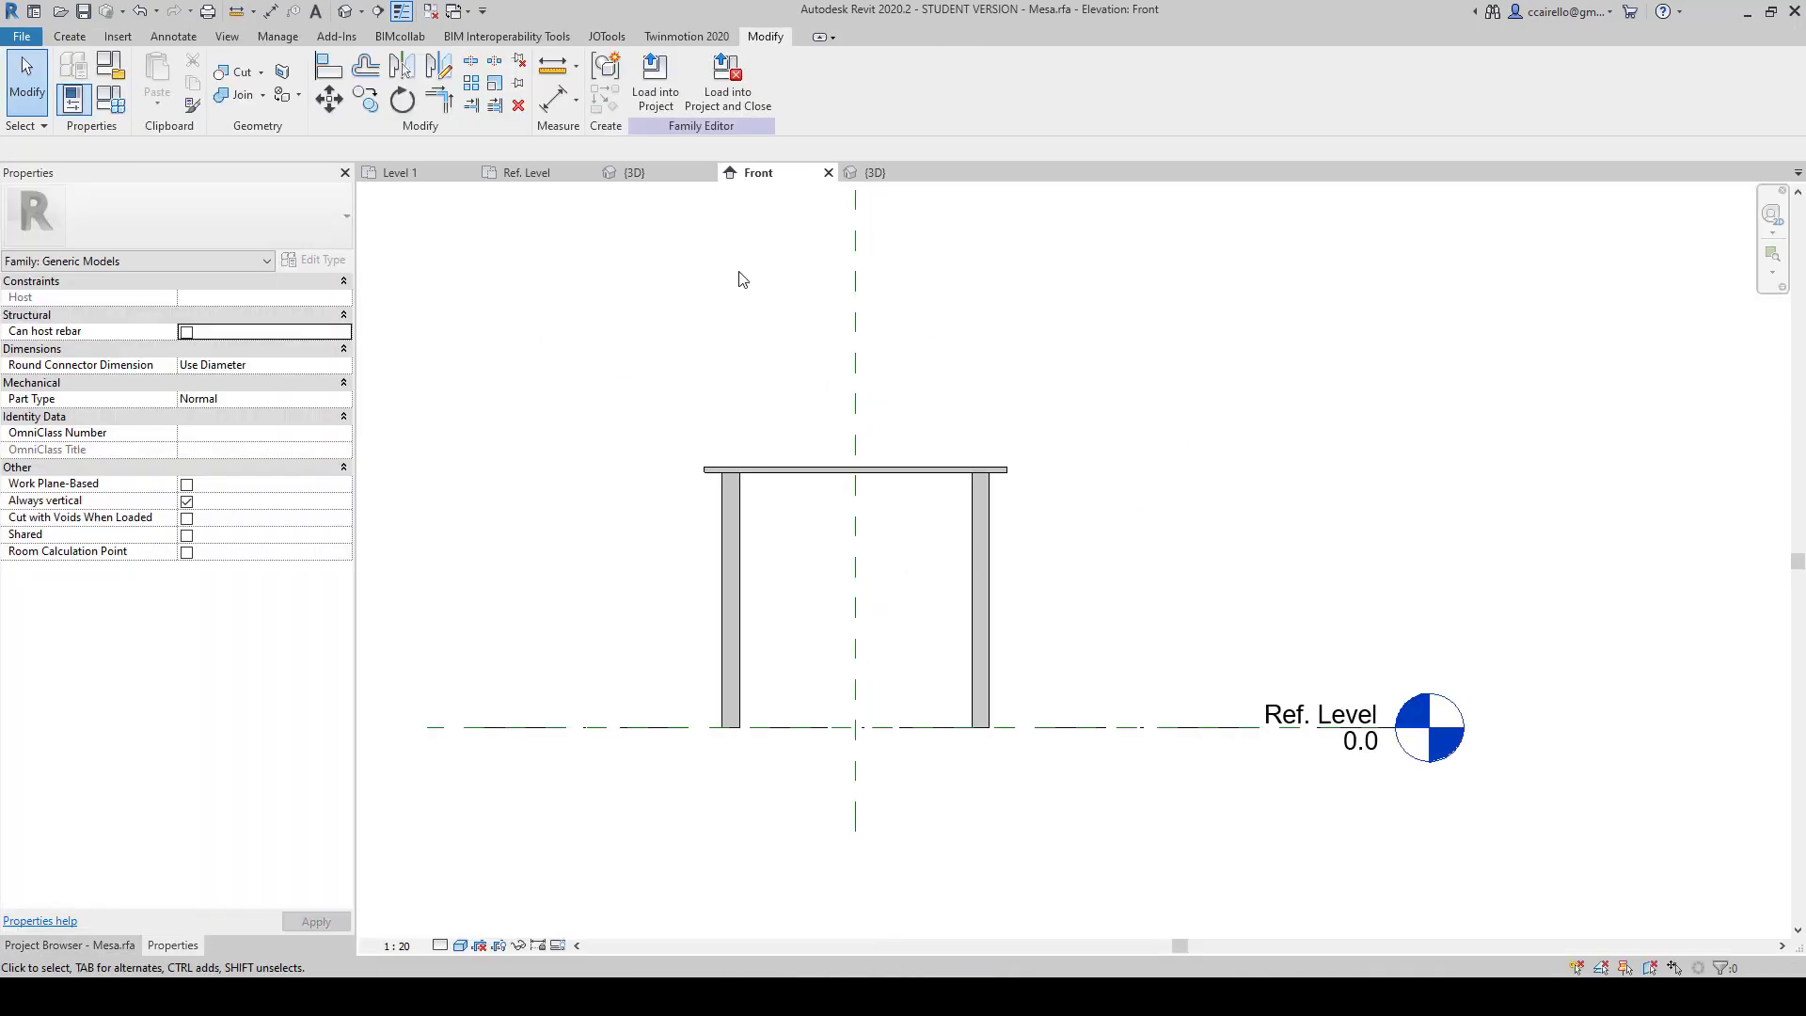
{"action": "left_click", "coordinate": [657, 87]}
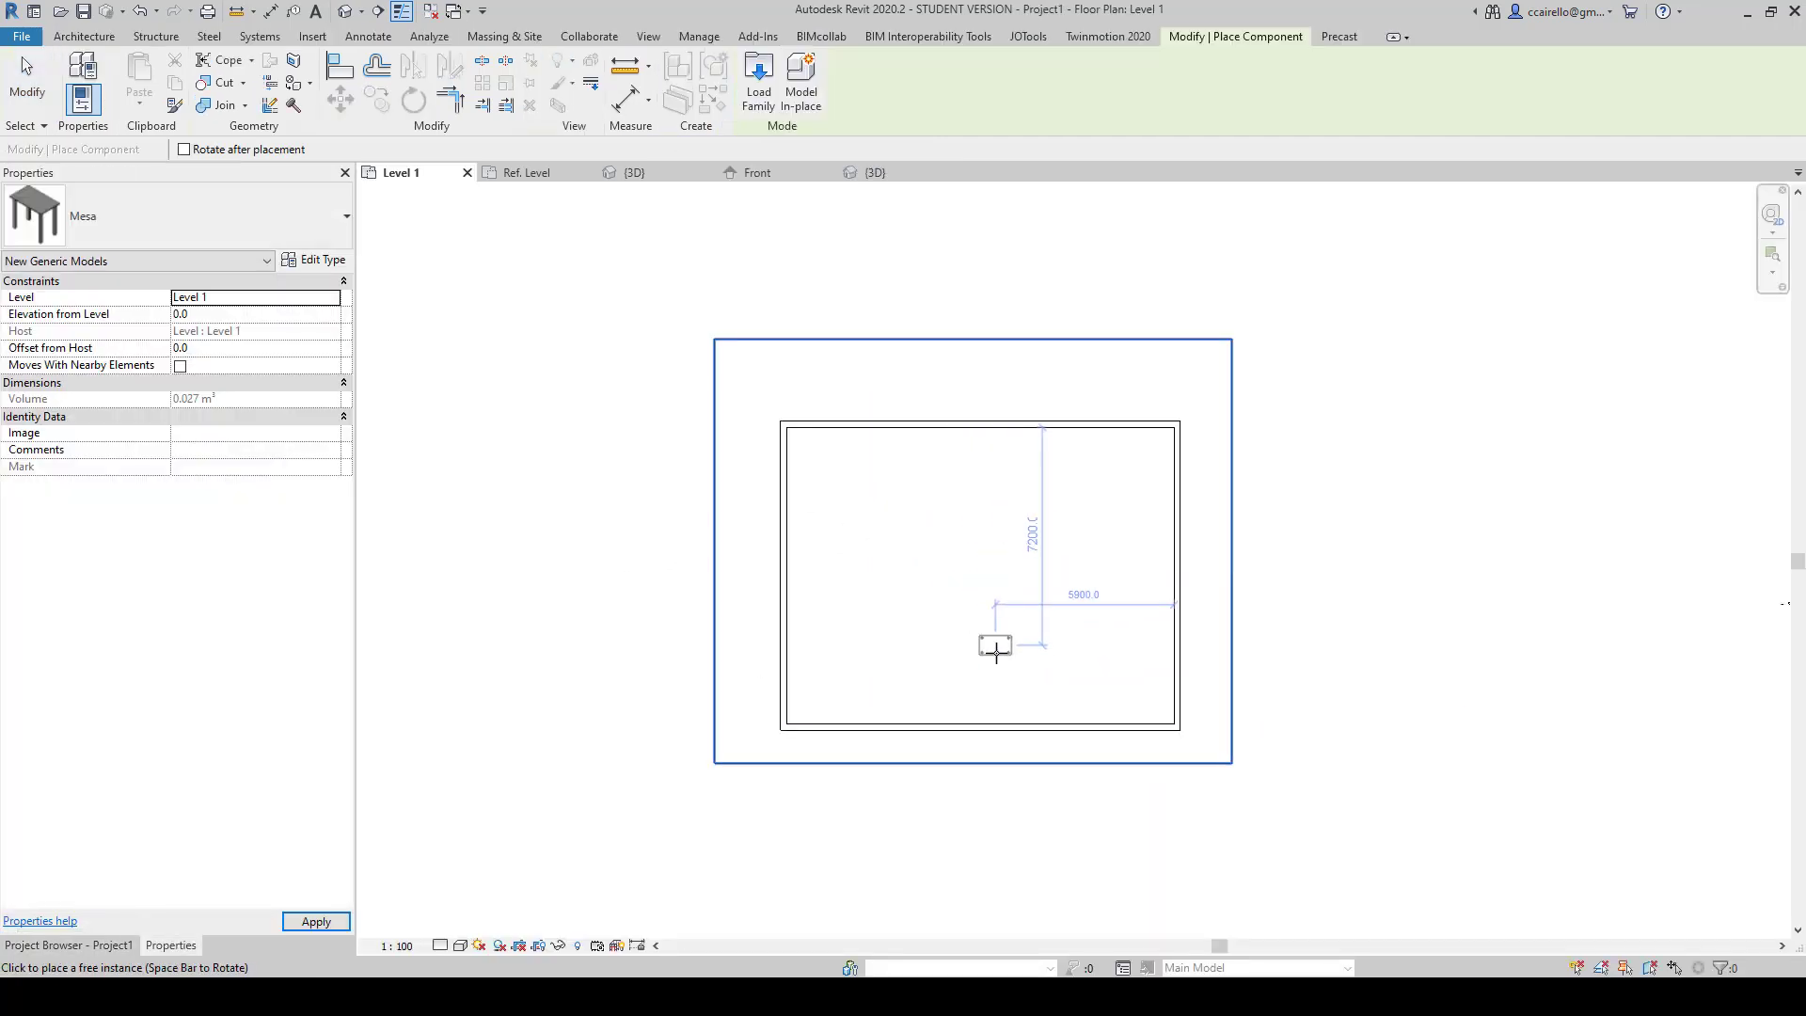
Step: Place one Mesa table near the middle of the room on Level 1 and show the project in 3D
{"action": "scroll", "coordinate": [969, 630], "scroll_direction": "up", "scroll_amount": 2}
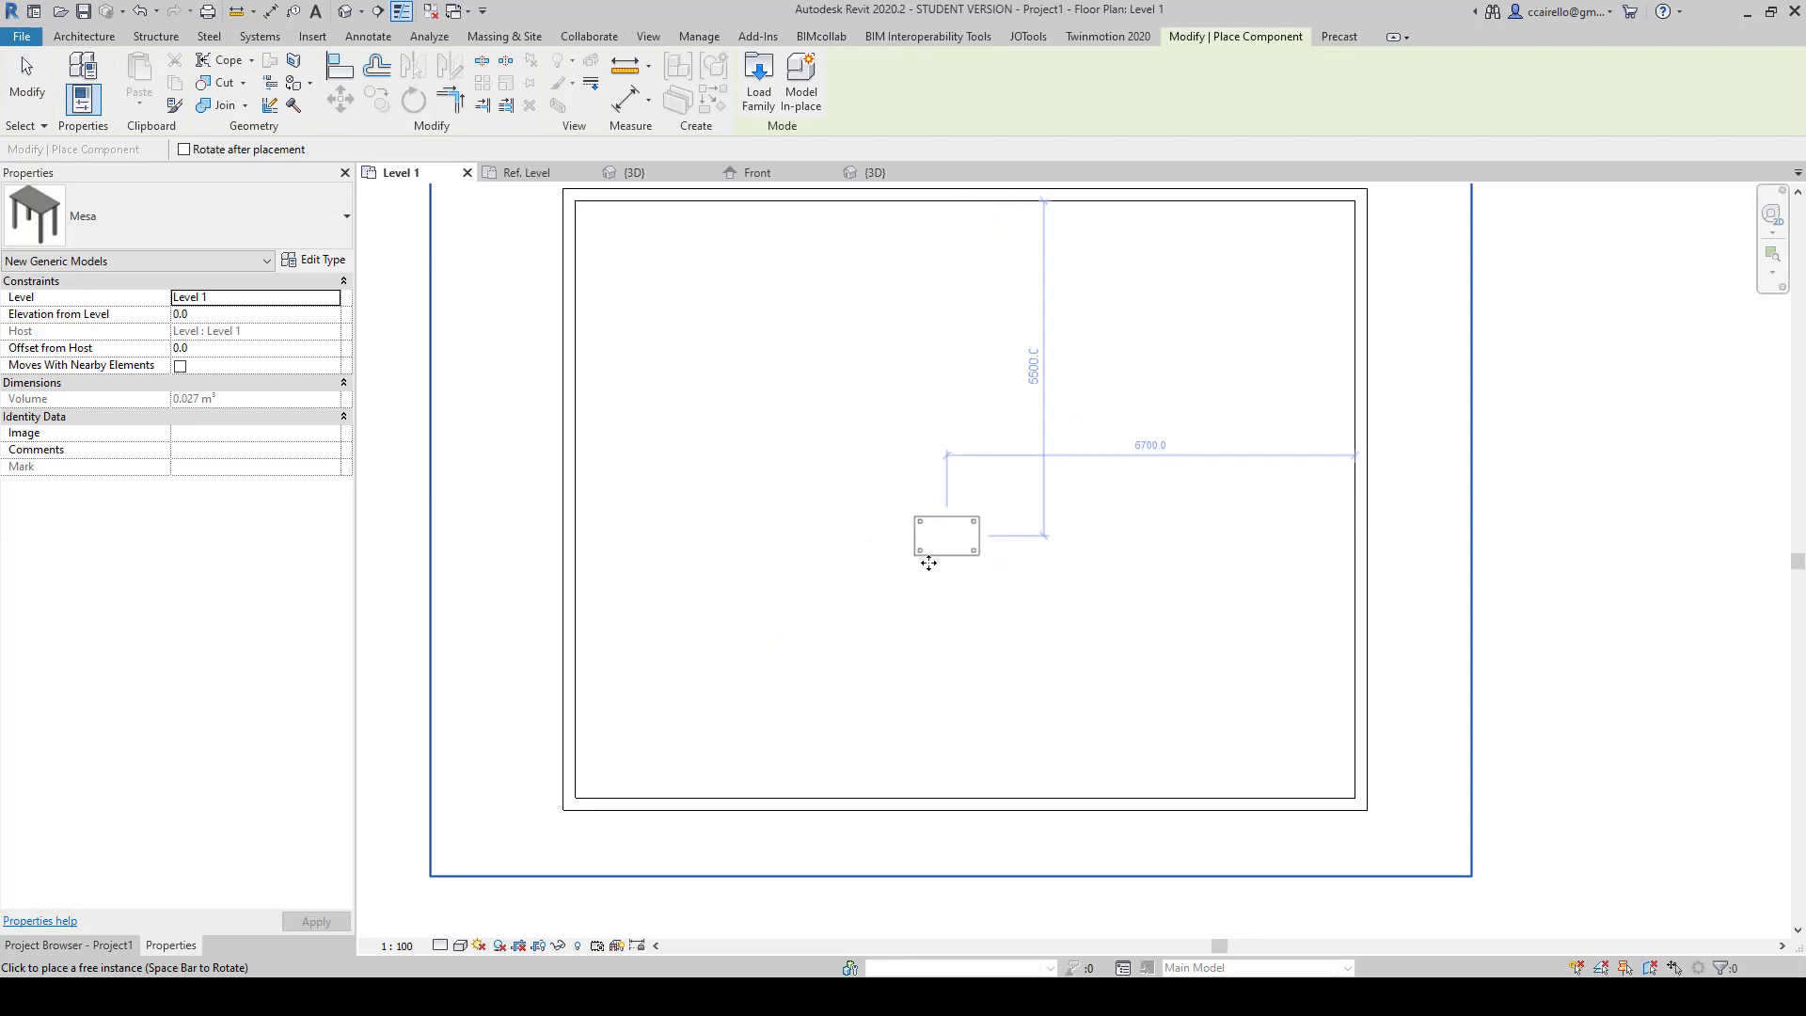
{"action": "left_click", "coordinate": [947, 535]}
{"action": "key", "text": "Escape"}
{"action": "key", "text": "ctrl+shift+Tab"}
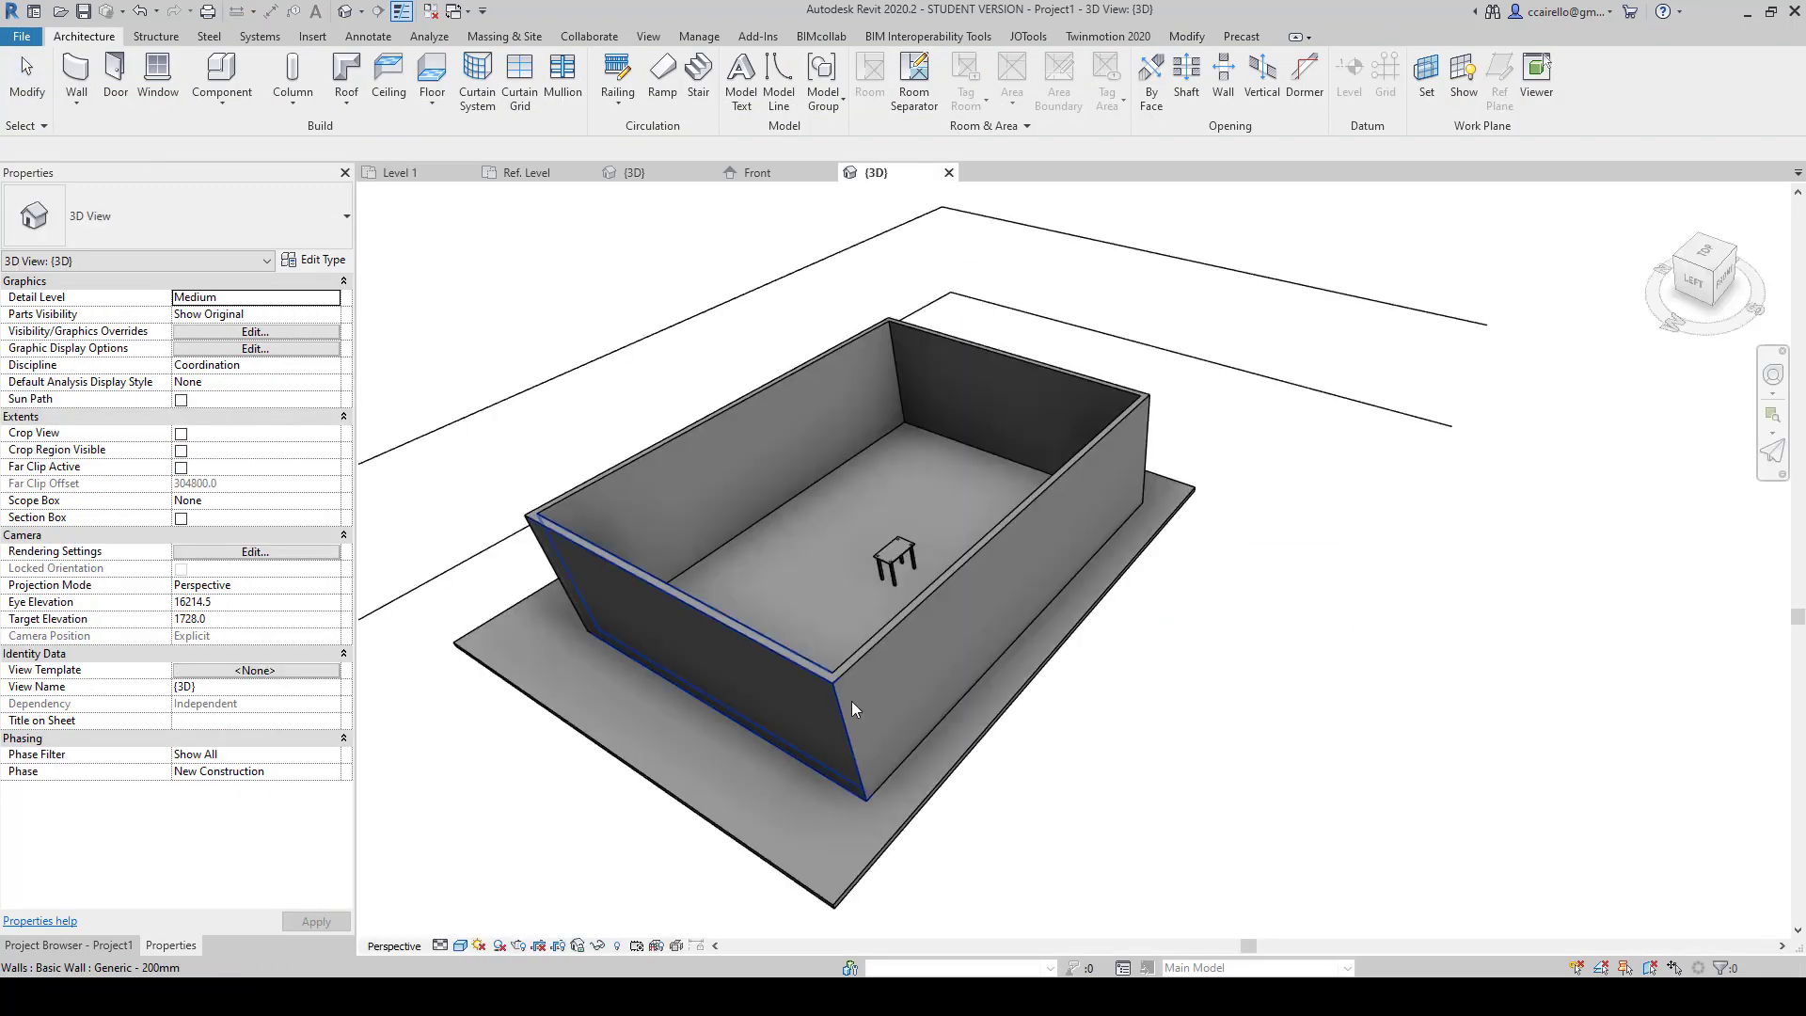
Step: Select the table inside the building in 3D and examine its instance properties
{"action": "middle_click_drag", "start_coordinate": [850, 702], "coordinate": [1222, 614], "text": "shift"}
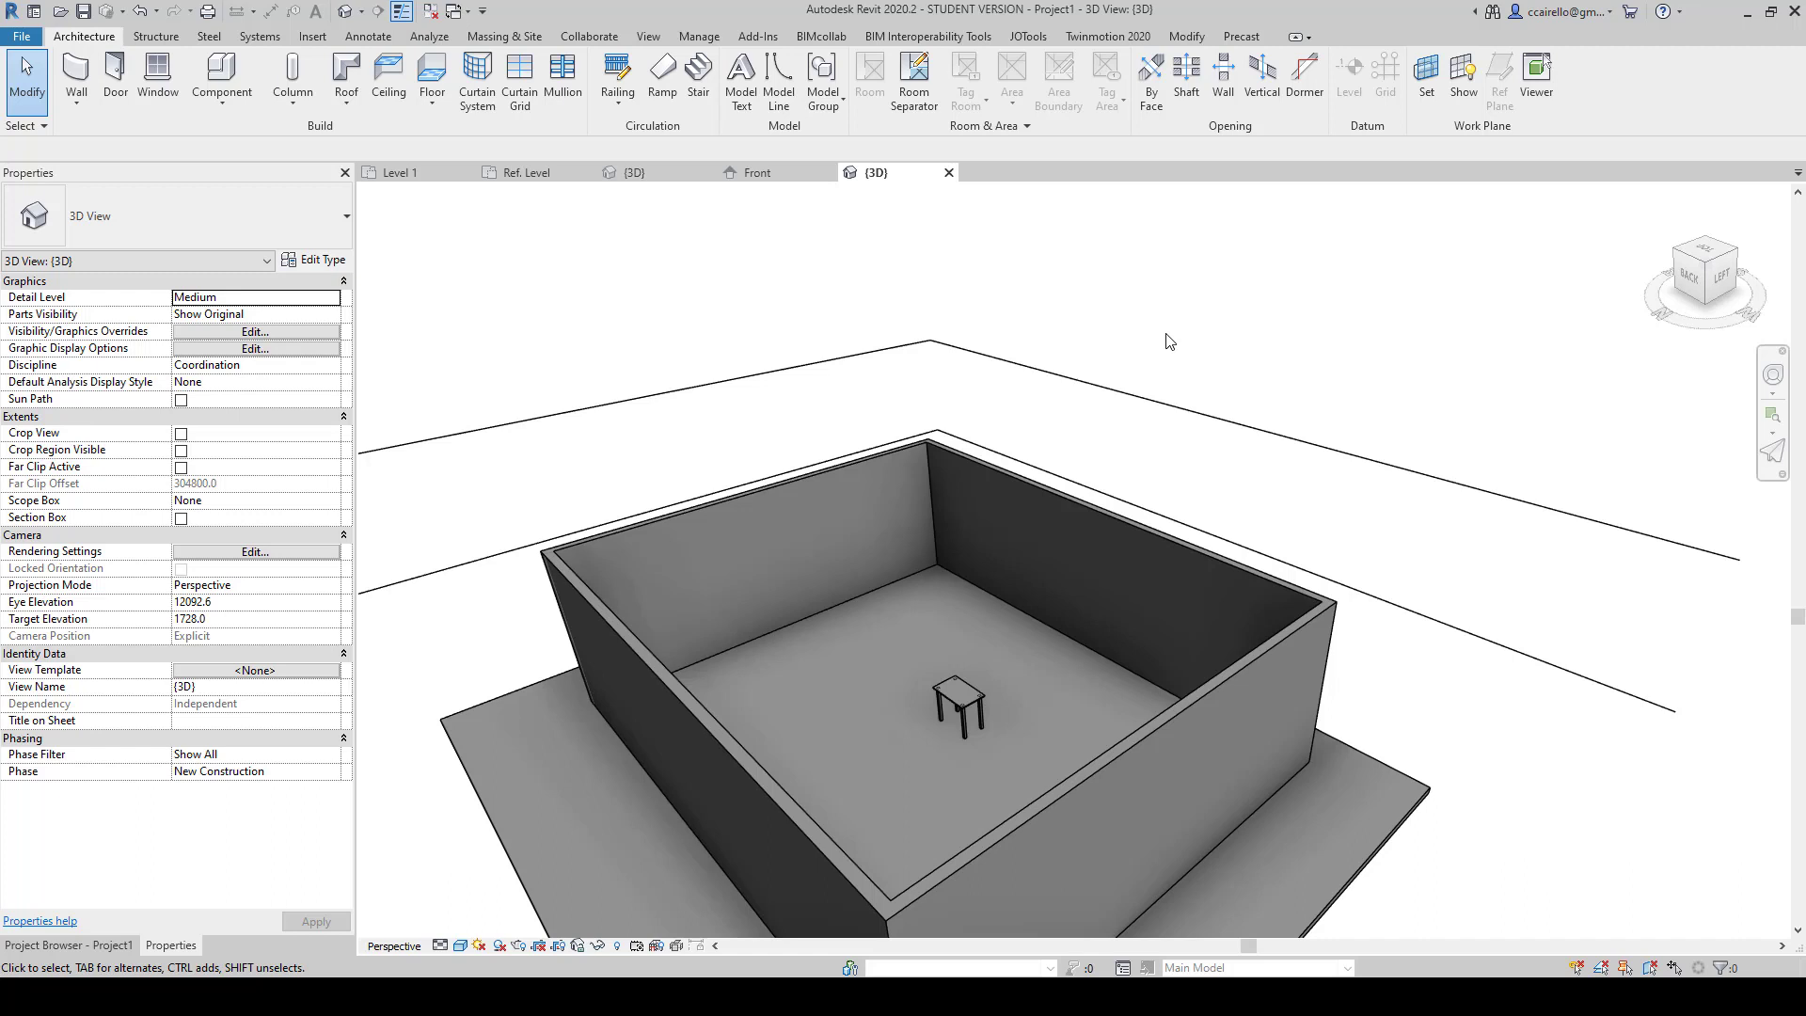
{"action": "left_click", "coordinate": [960, 698]}
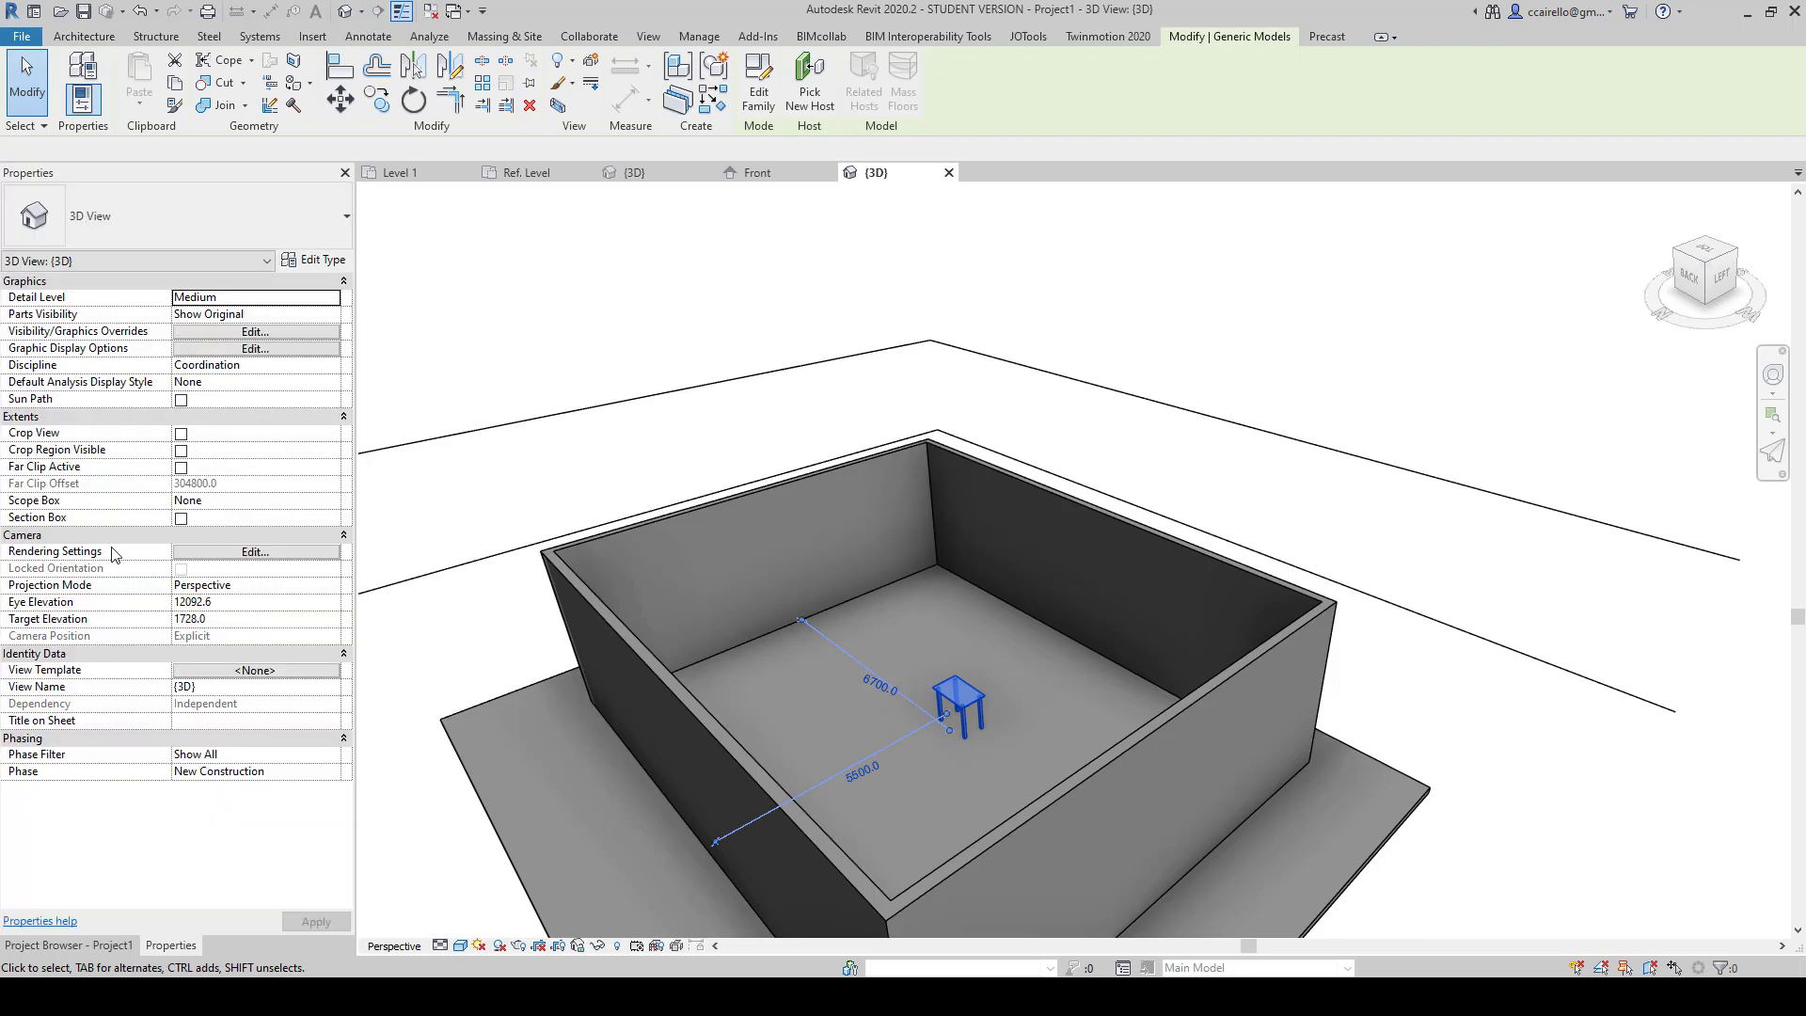
{"action": "key", "text": "Escape"}
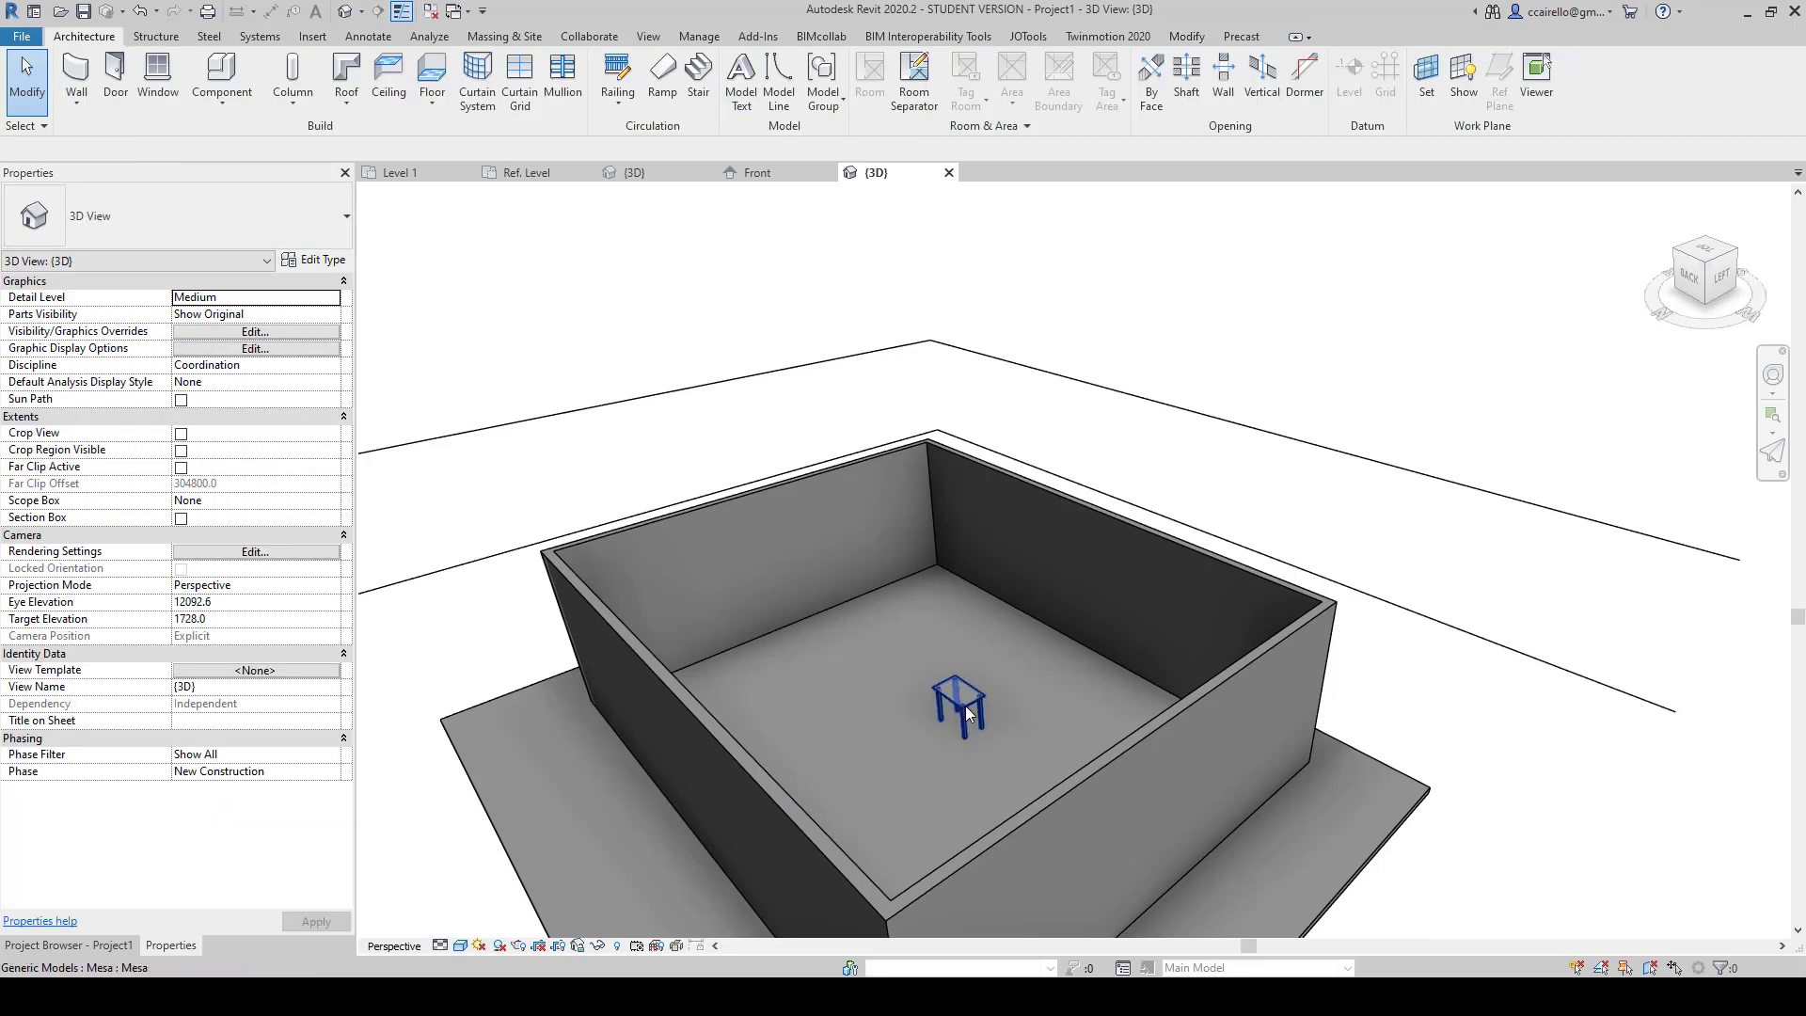
{"action": "left_click", "coordinate": [963, 701]}
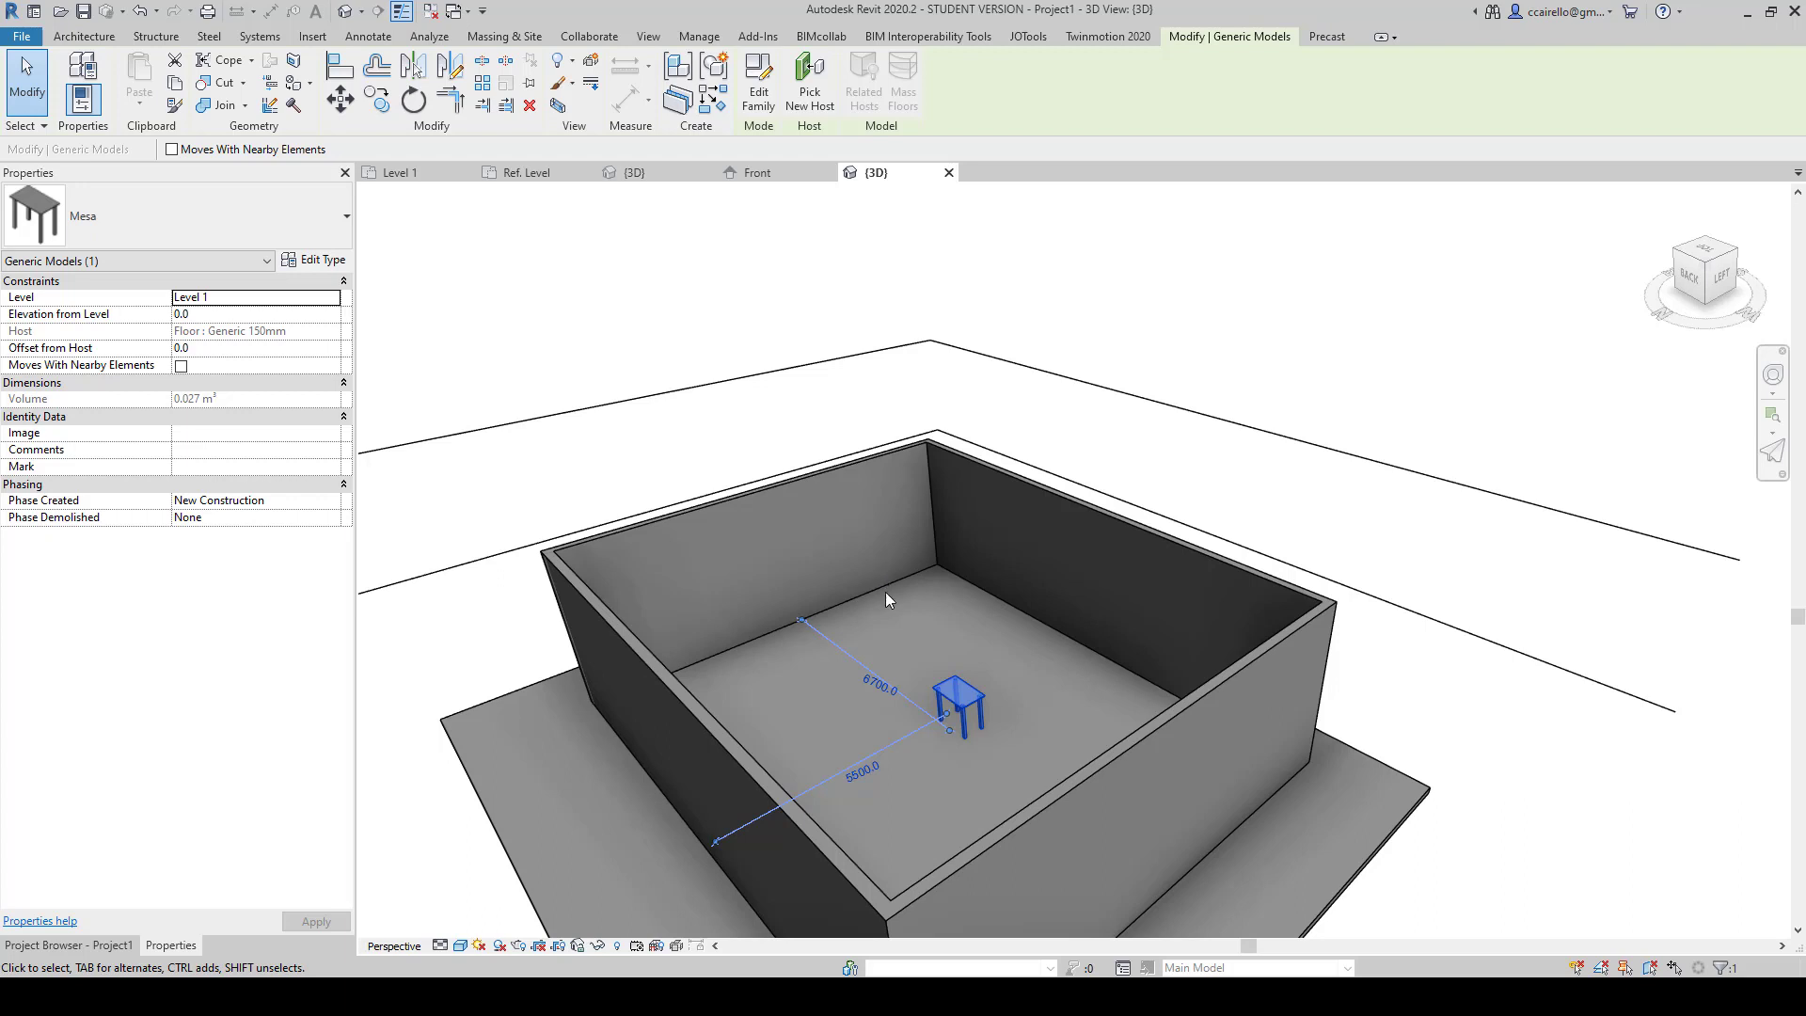
{"action": "left_click", "coordinate": [635, 281]}
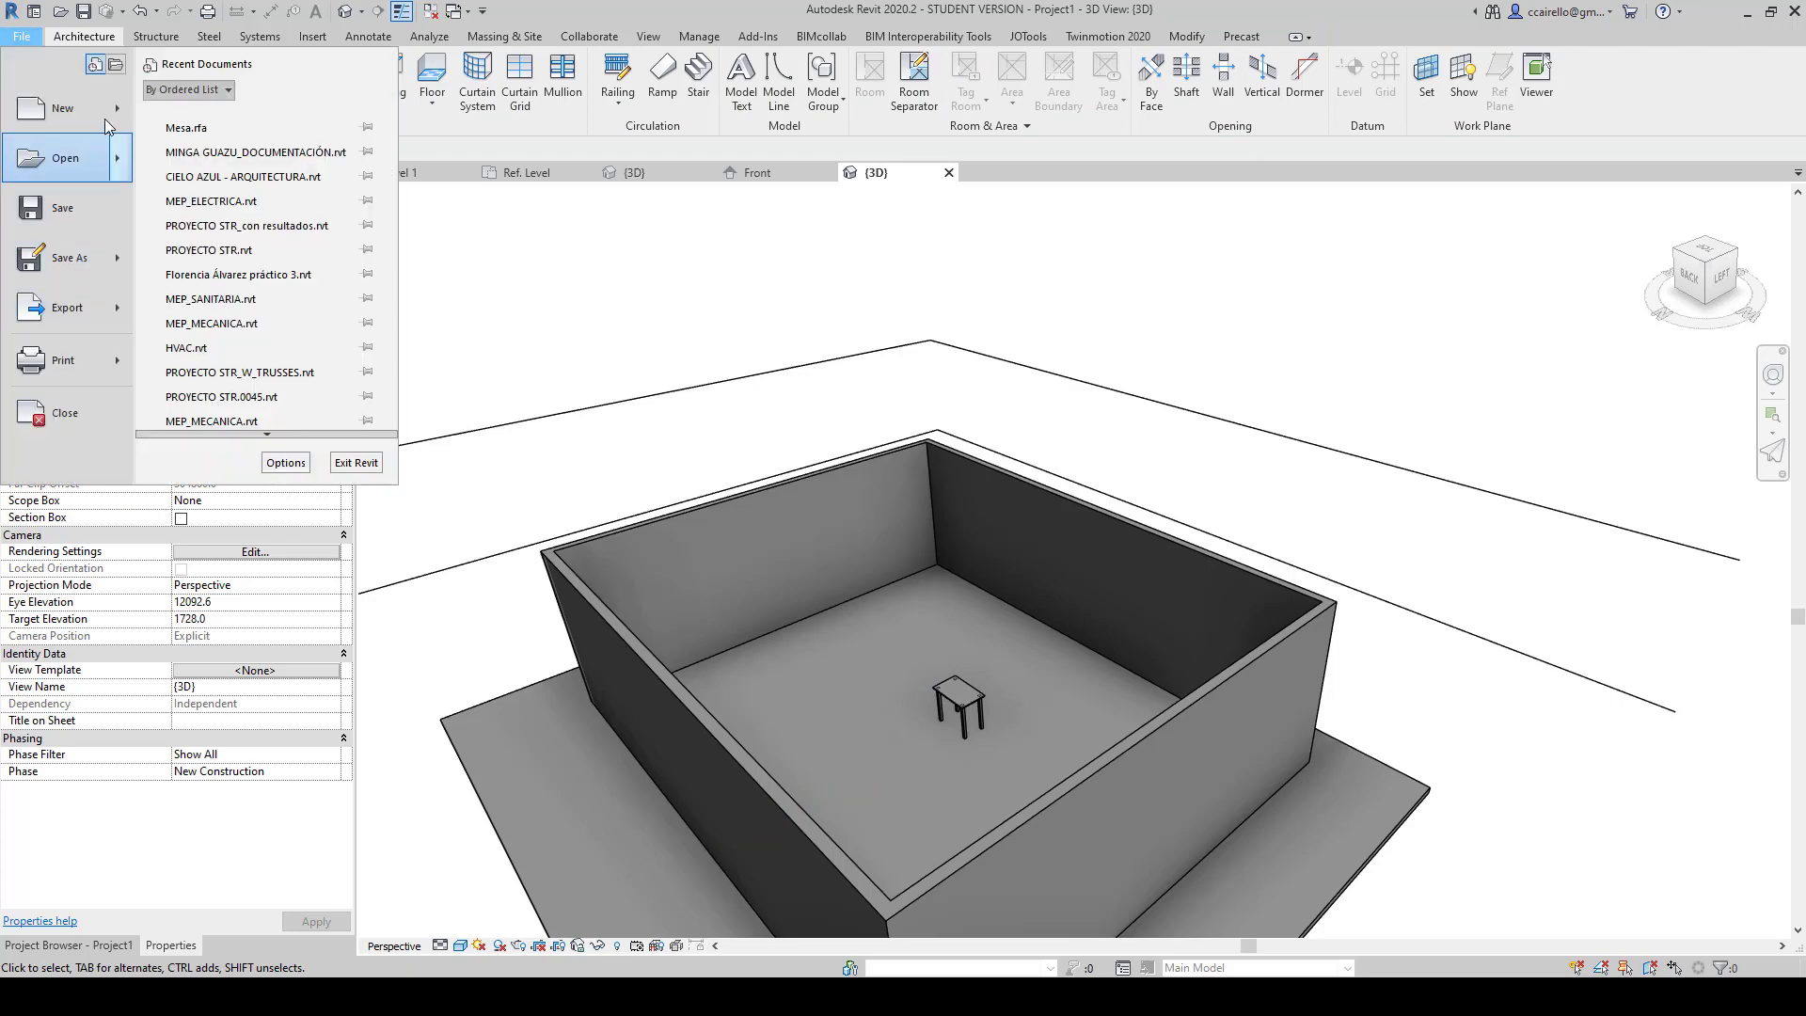
Step: Create a new family from the Metric Generic Model.rft template in the English family templates folder
{"action": "mouse_move", "coordinate": [111, 111]}
{"action": "left_click", "coordinate": [305, 224]}
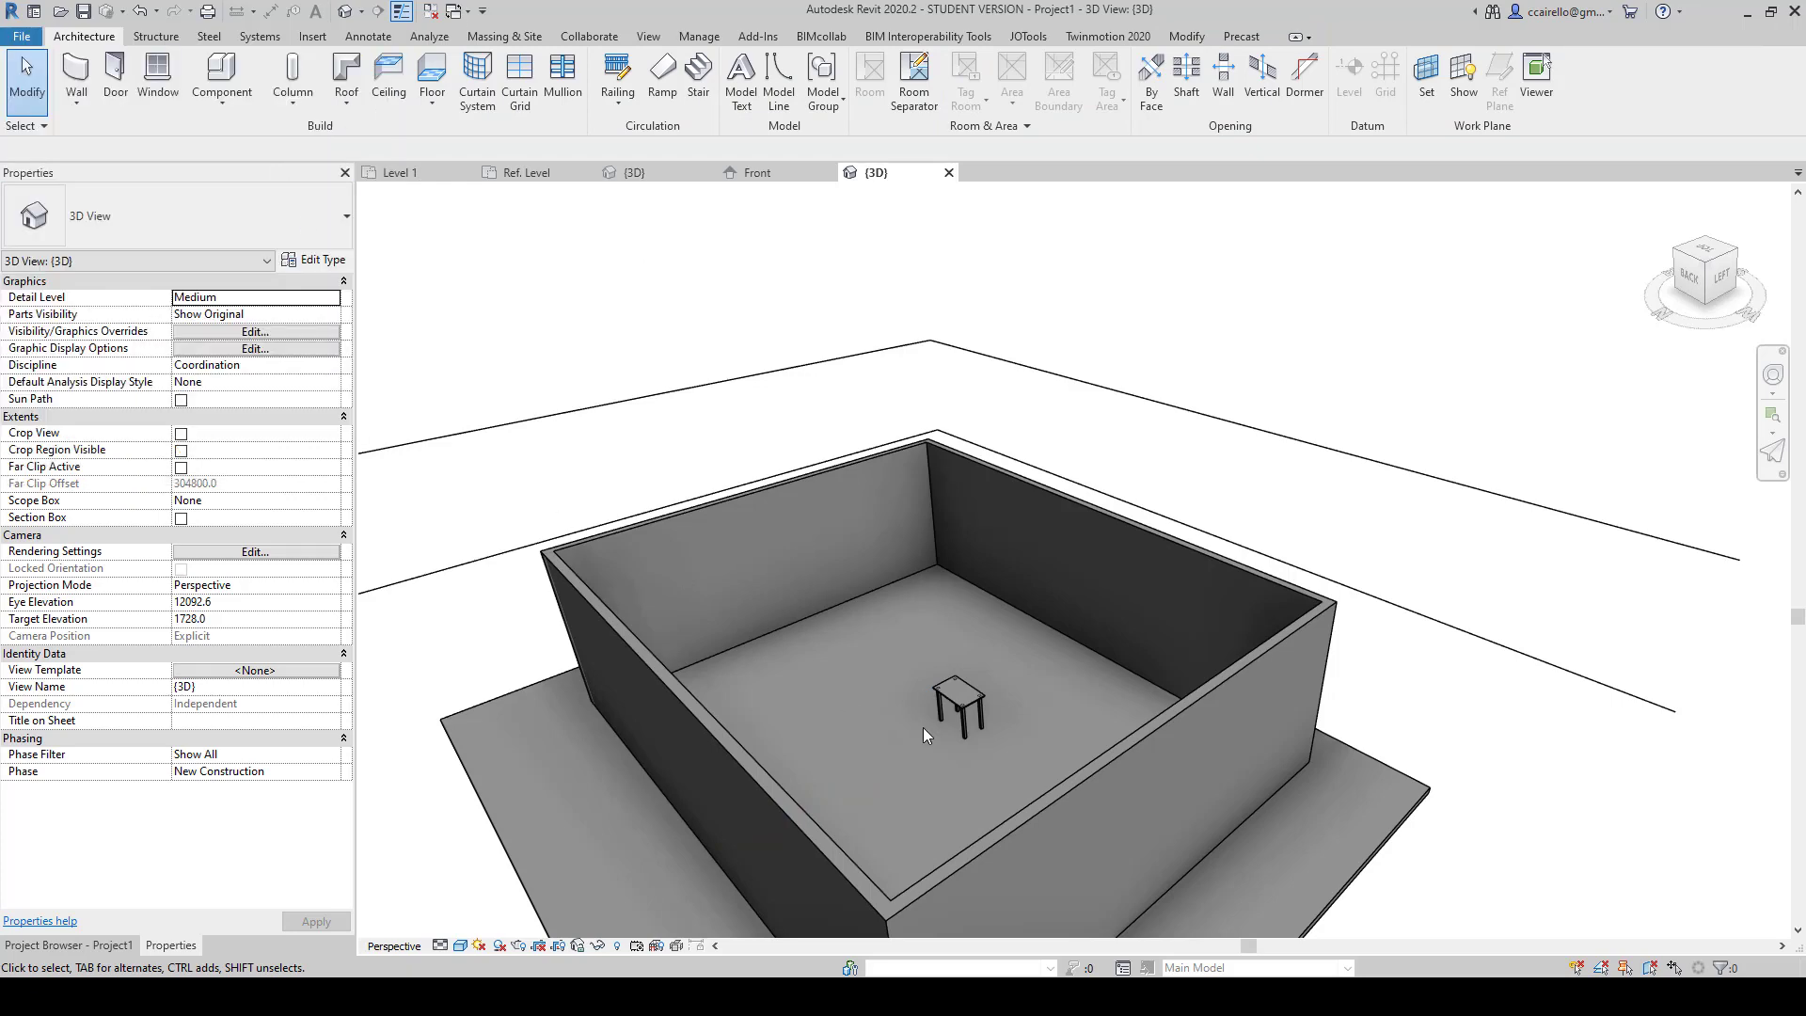
{"action": "left_click", "coordinate": [880, 558]}
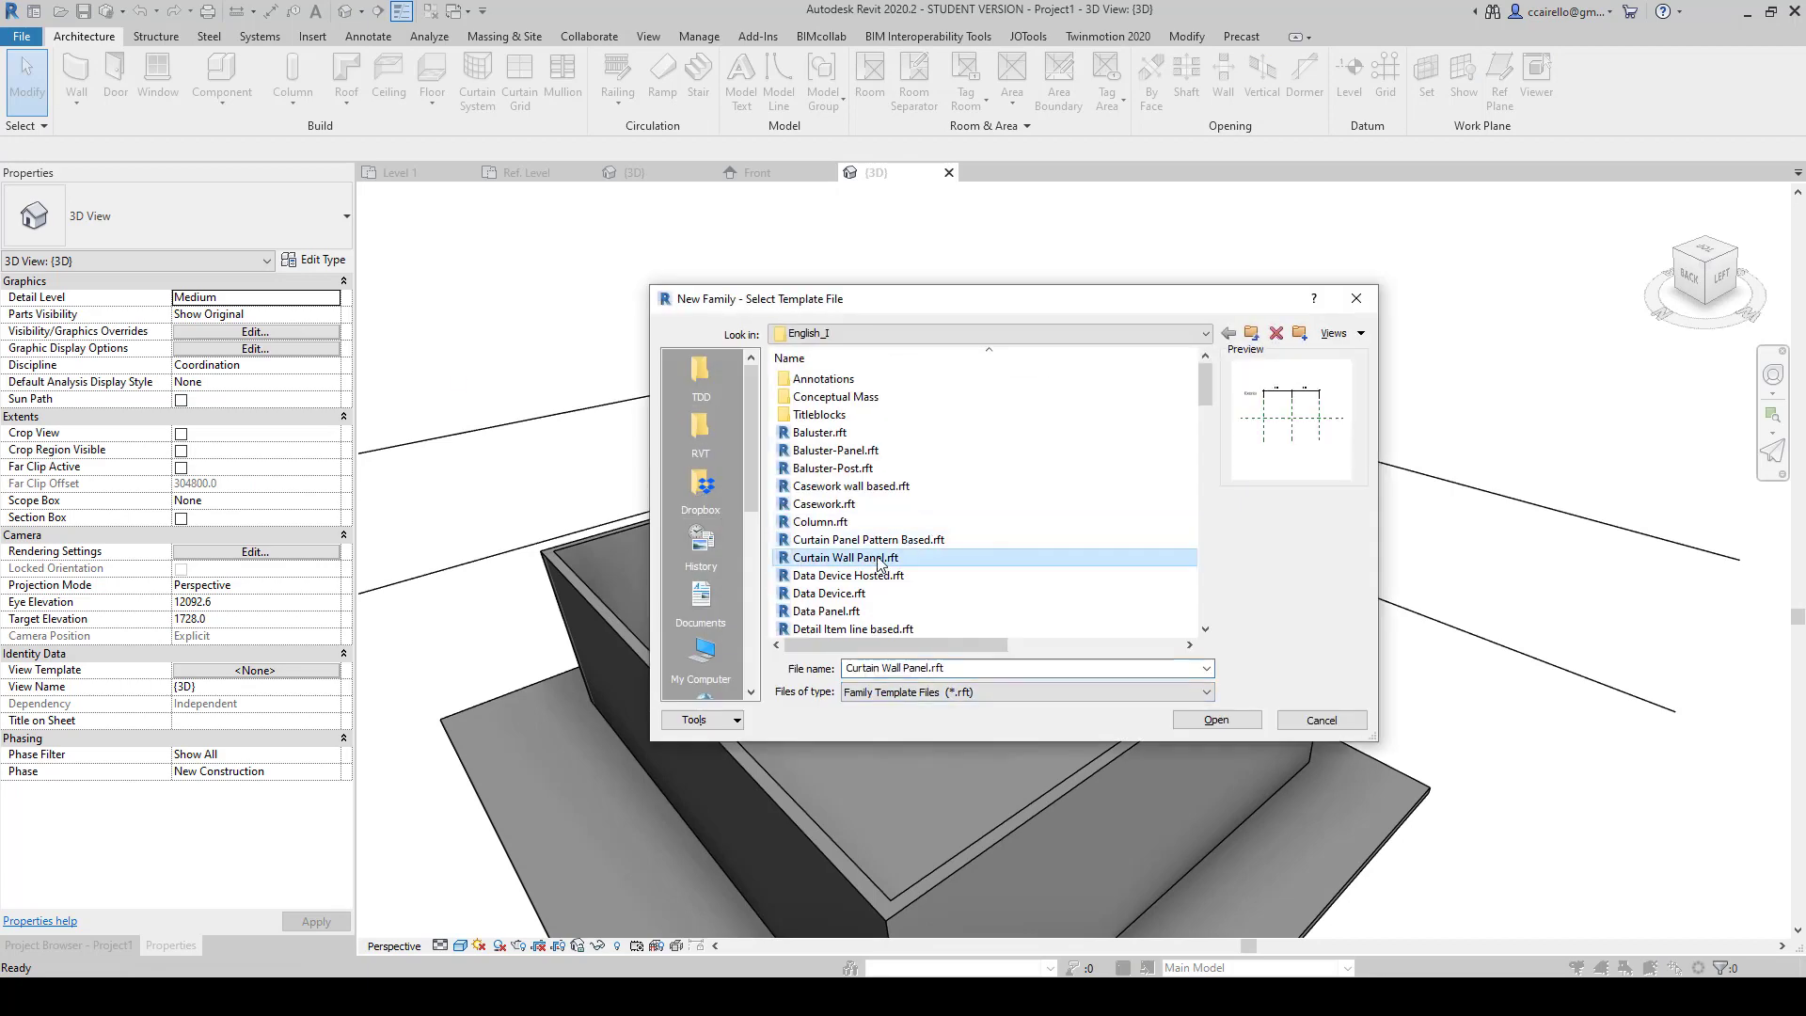
{"action": "left_click", "coordinate": [1251, 333]}
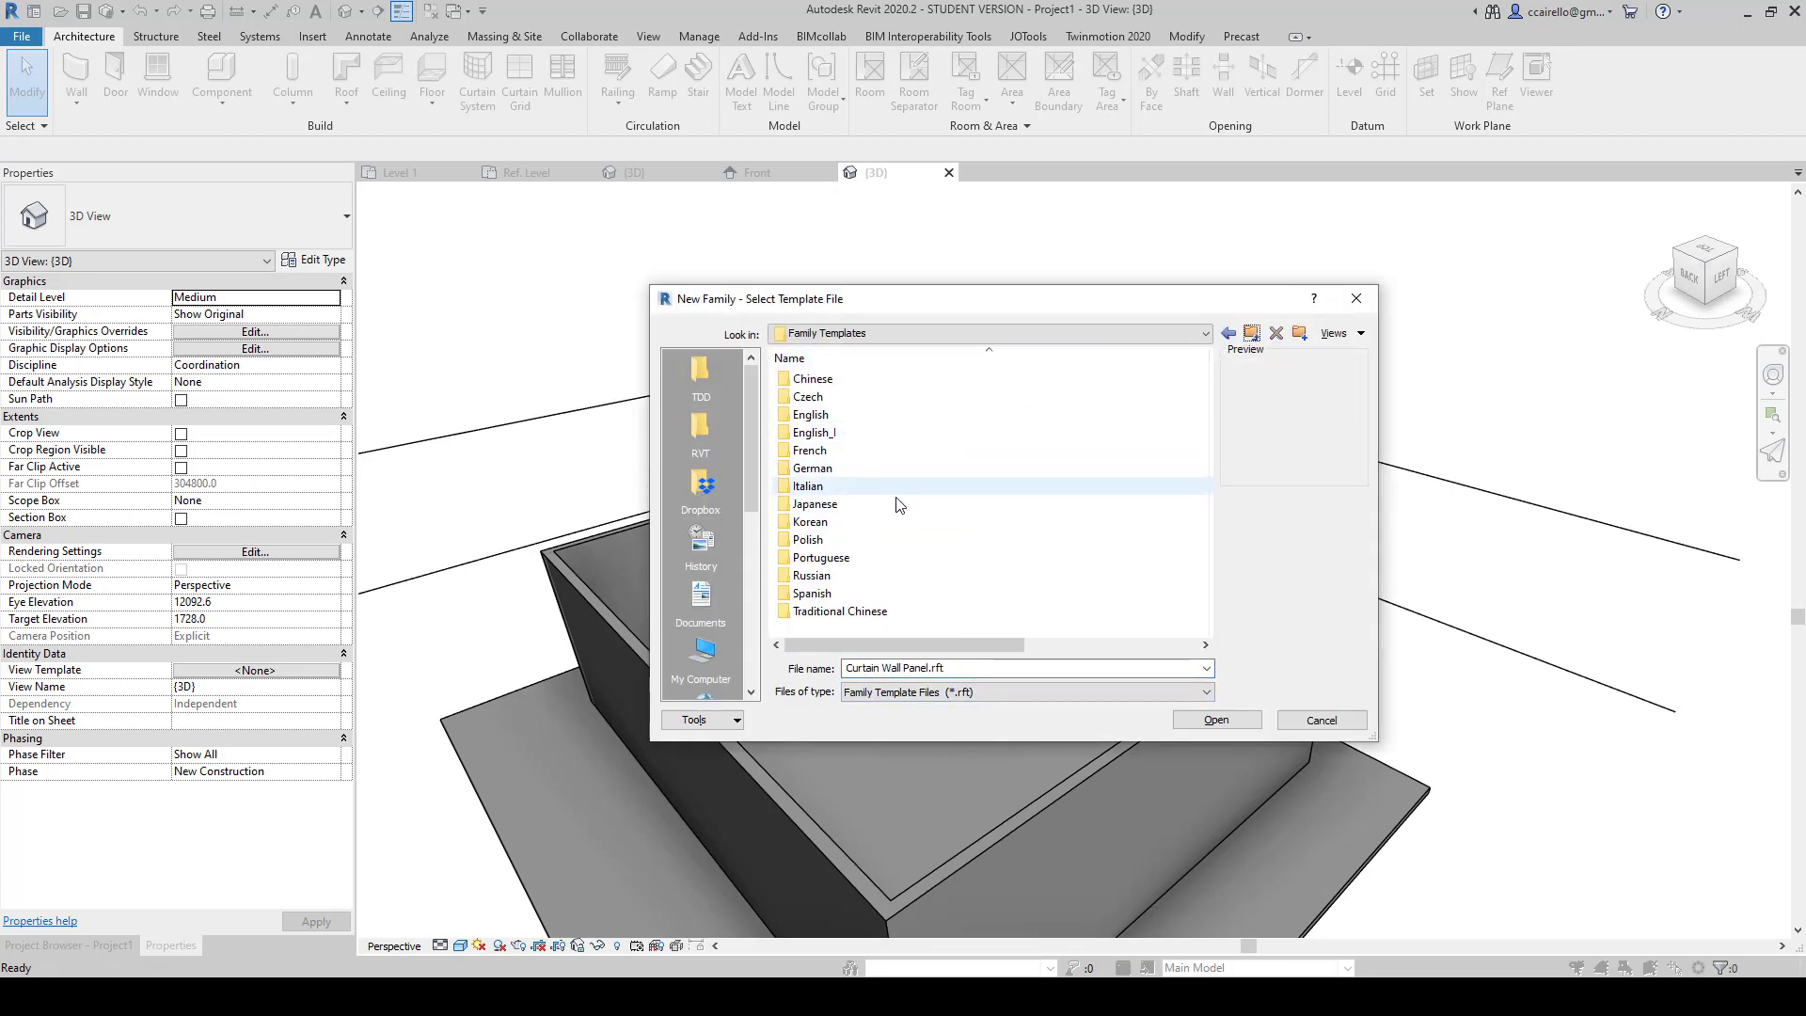
{"action": "double_click", "coordinate": [810, 415]}
{"action": "left_click", "coordinate": [870, 517]}
{"action": "scroll", "coordinate": [874, 524], "scroll_direction": "down", "scroll_amount": 3}
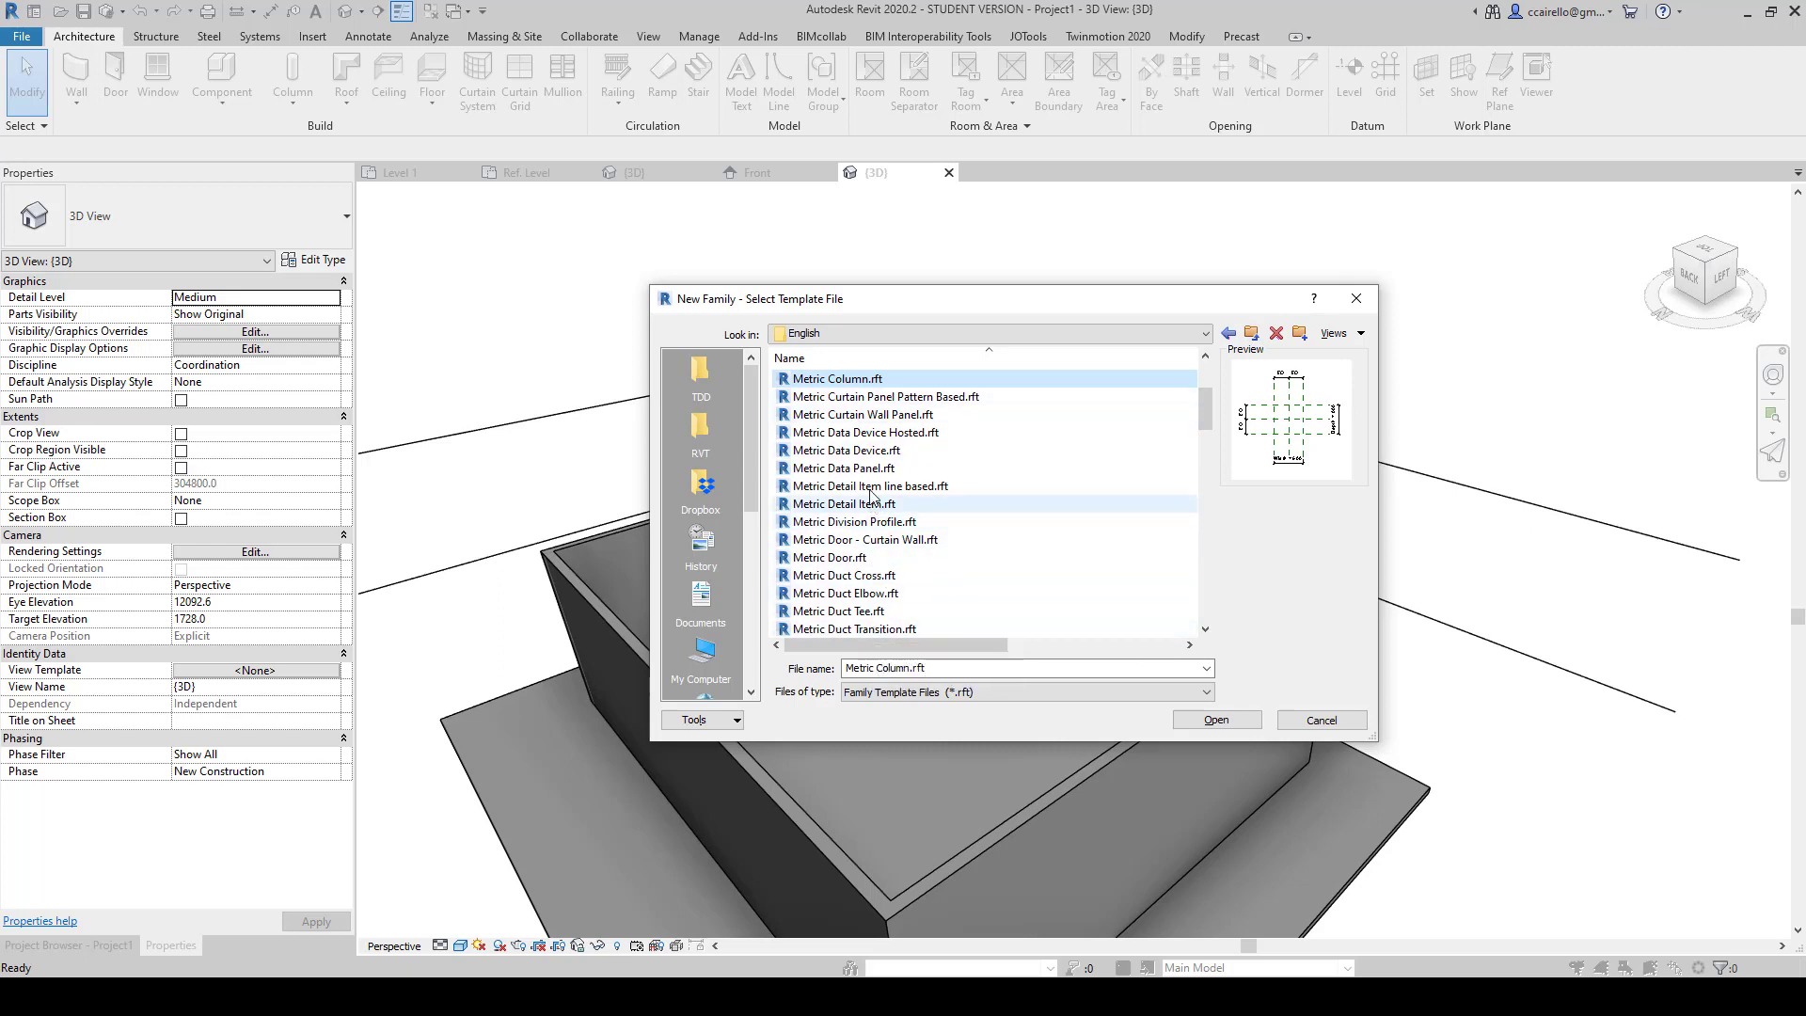
{"action": "scroll", "coordinate": [861, 565], "scroll_direction": "down", "scroll_amount": 10}
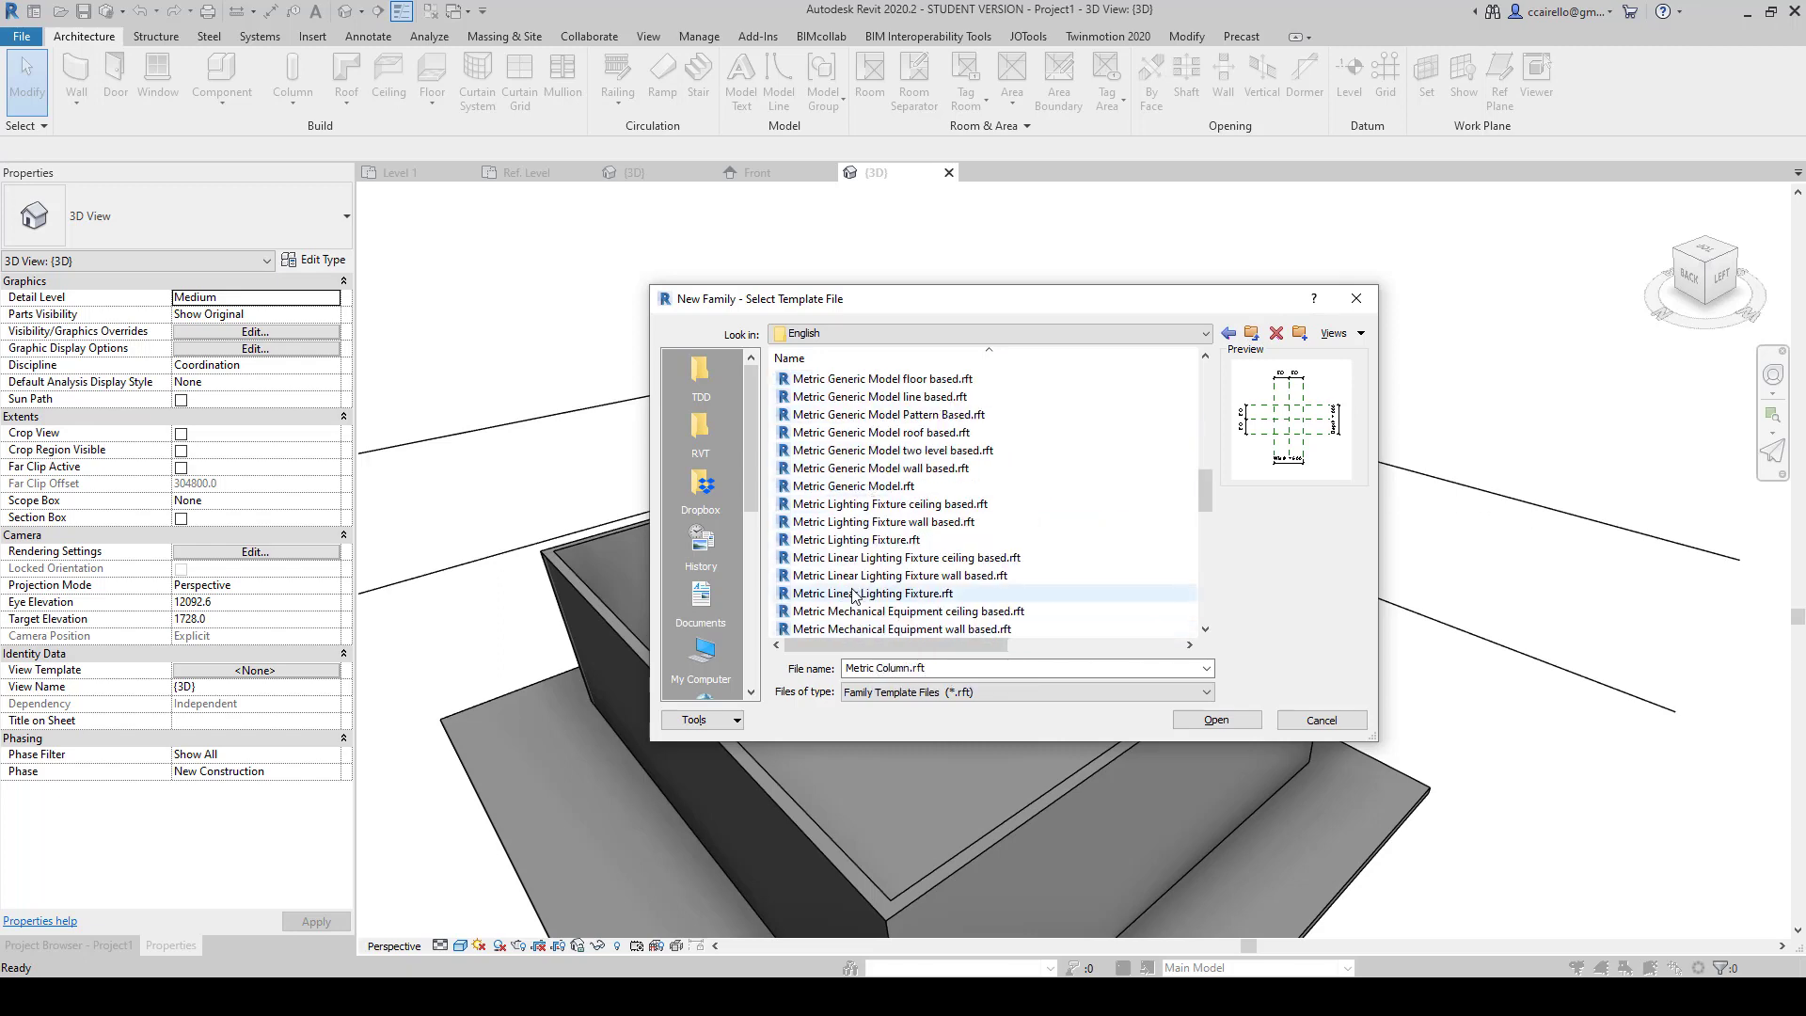
{"action": "double_click", "coordinate": [853, 485]}
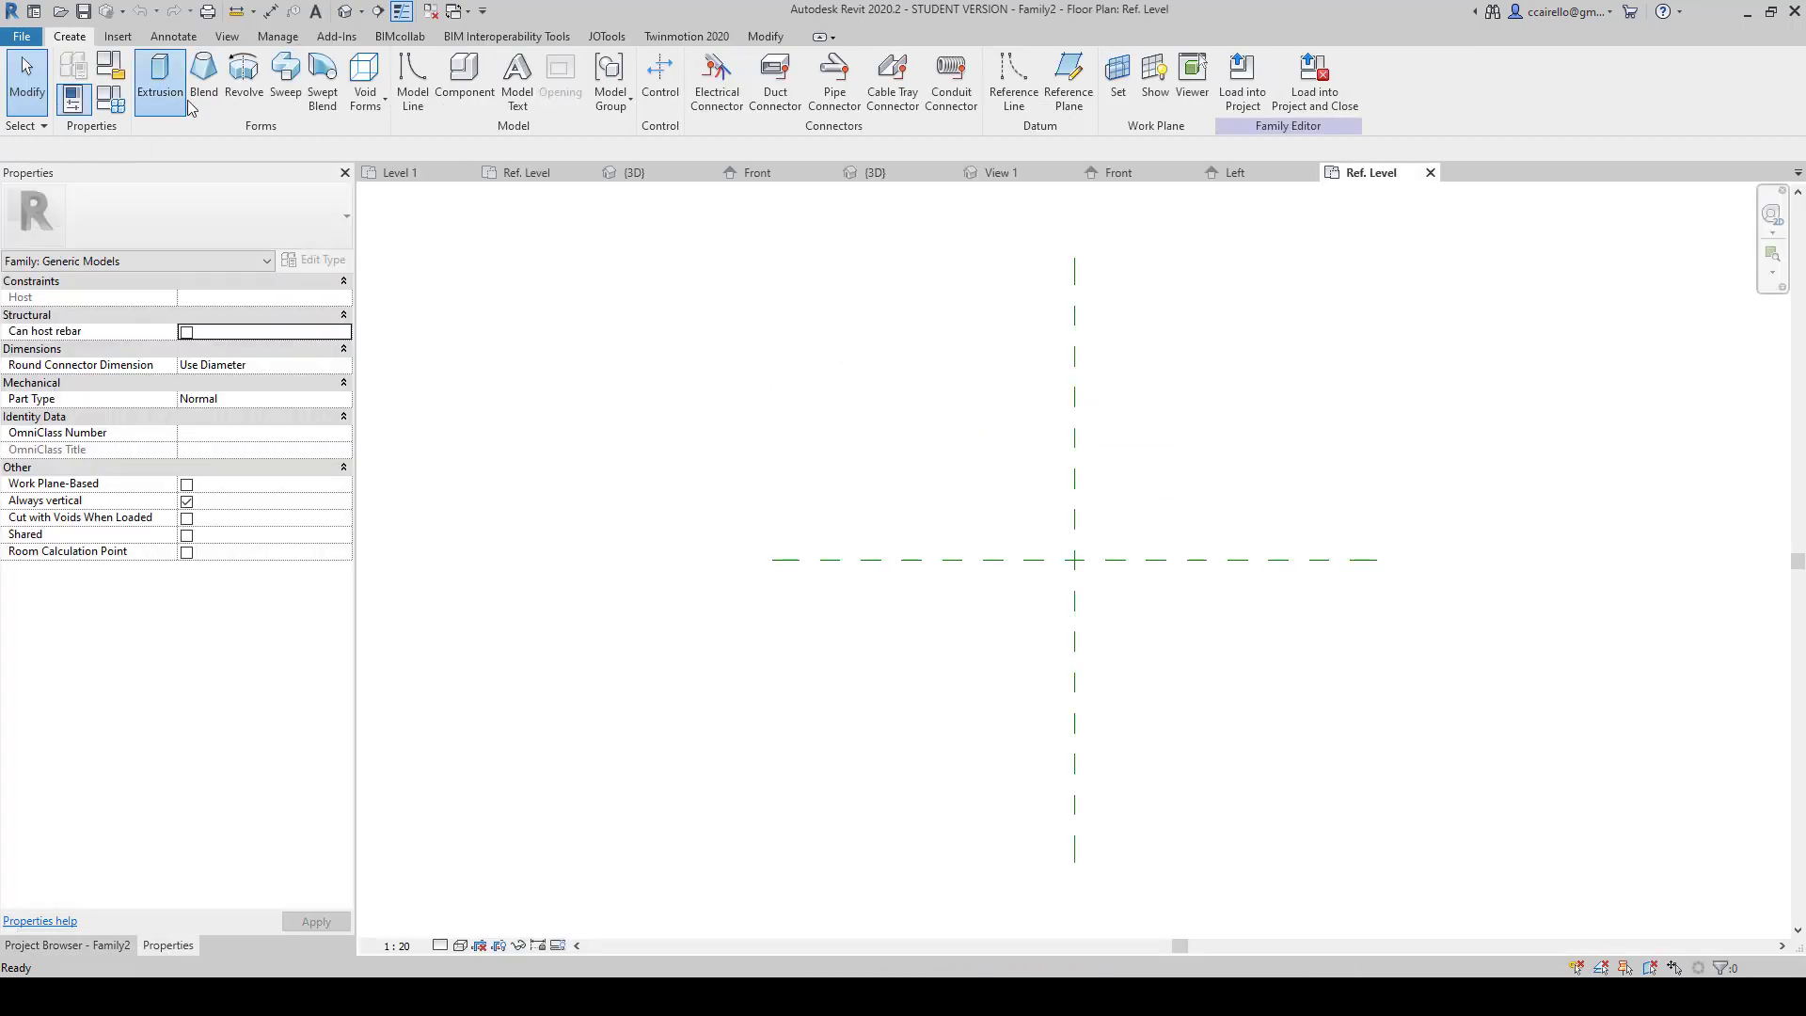
Step: Extrude a circle of about 280 mm radius centred on the intersection of the reference planes, 250 mm deep
{"action": "left_click", "coordinate": [160, 80]}
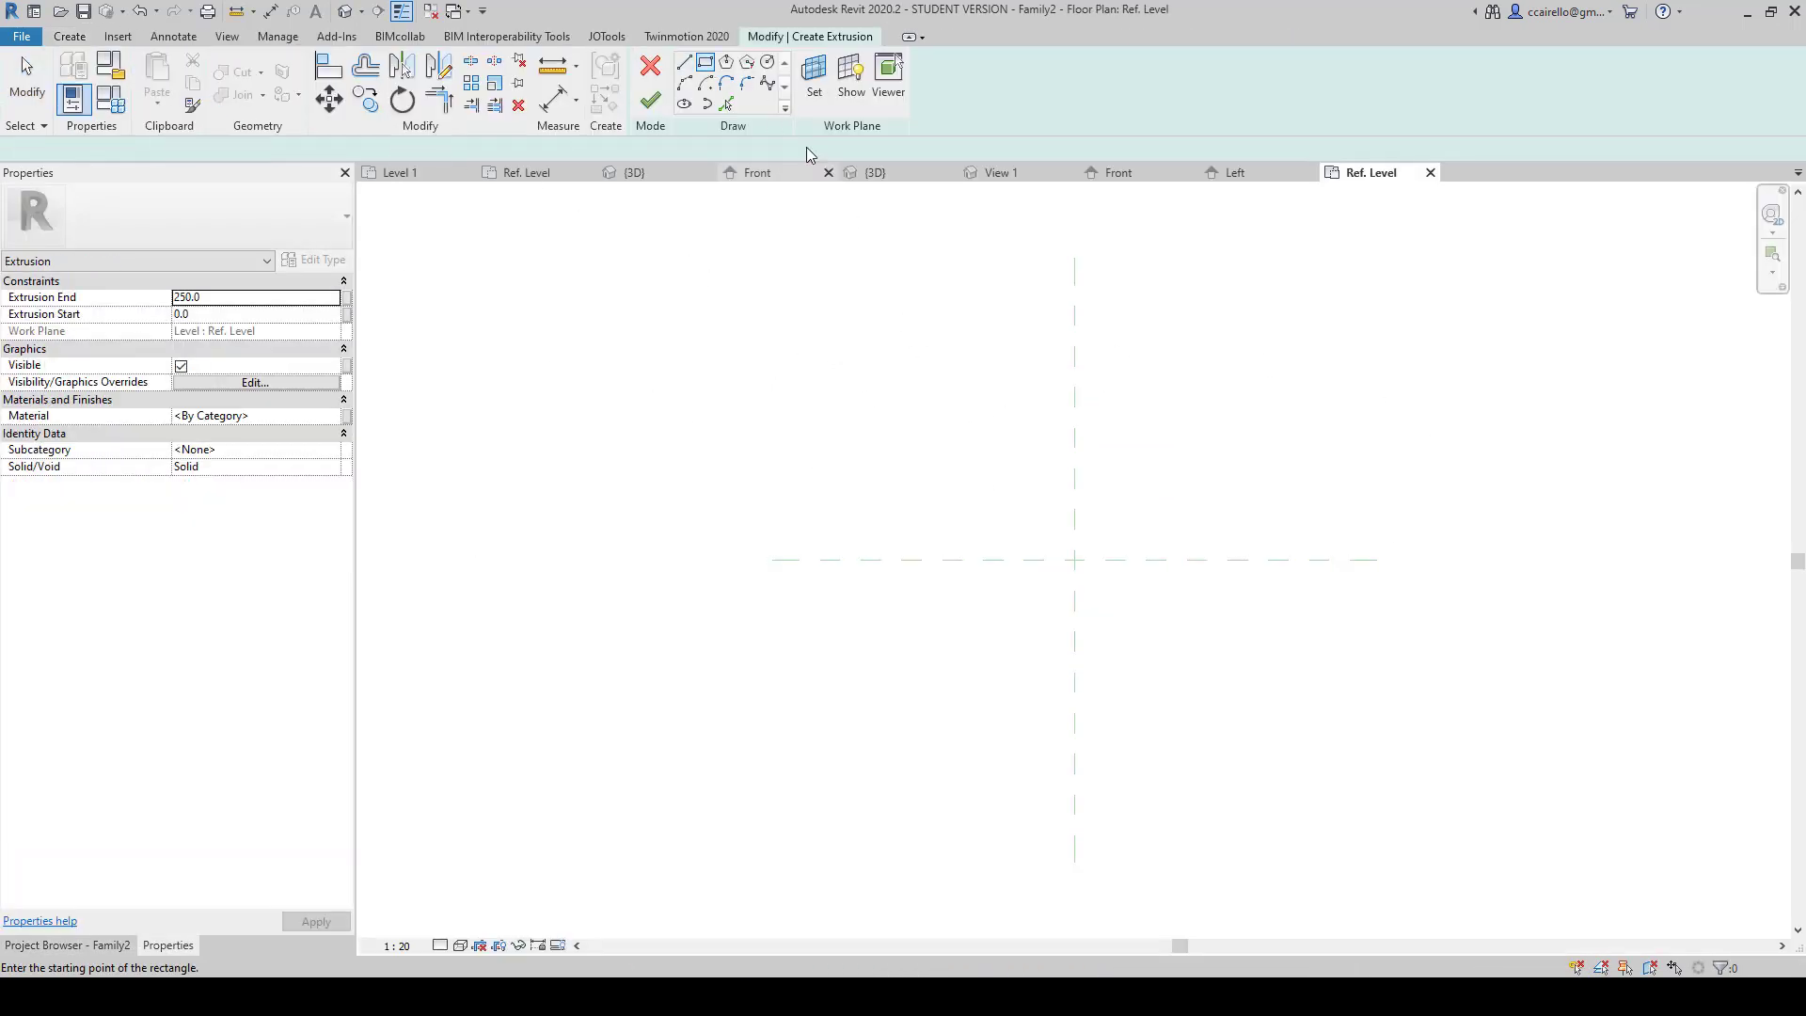
{"action": "left_click", "coordinate": [767, 62]}
{"action": "left_click", "coordinate": [1074, 559]}
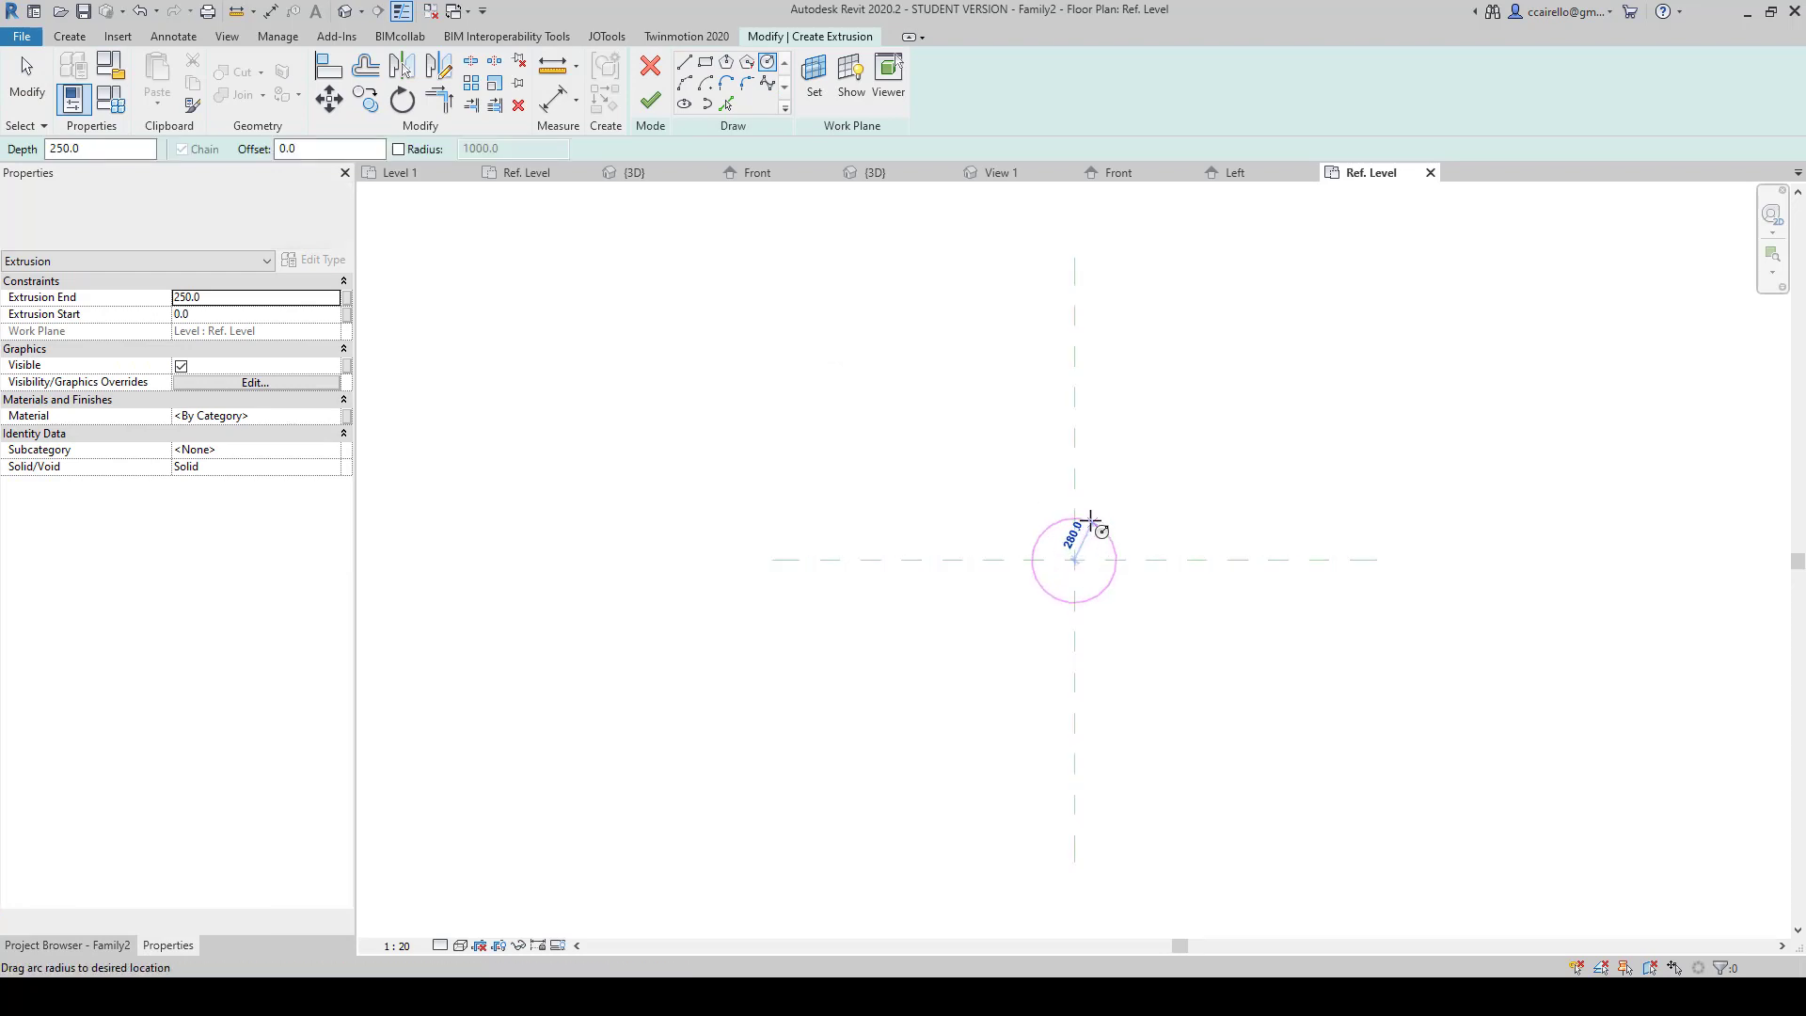
{"action": "left_click", "coordinate": [1090, 520]}
{"action": "left_click", "coordinate": [650, 100]}
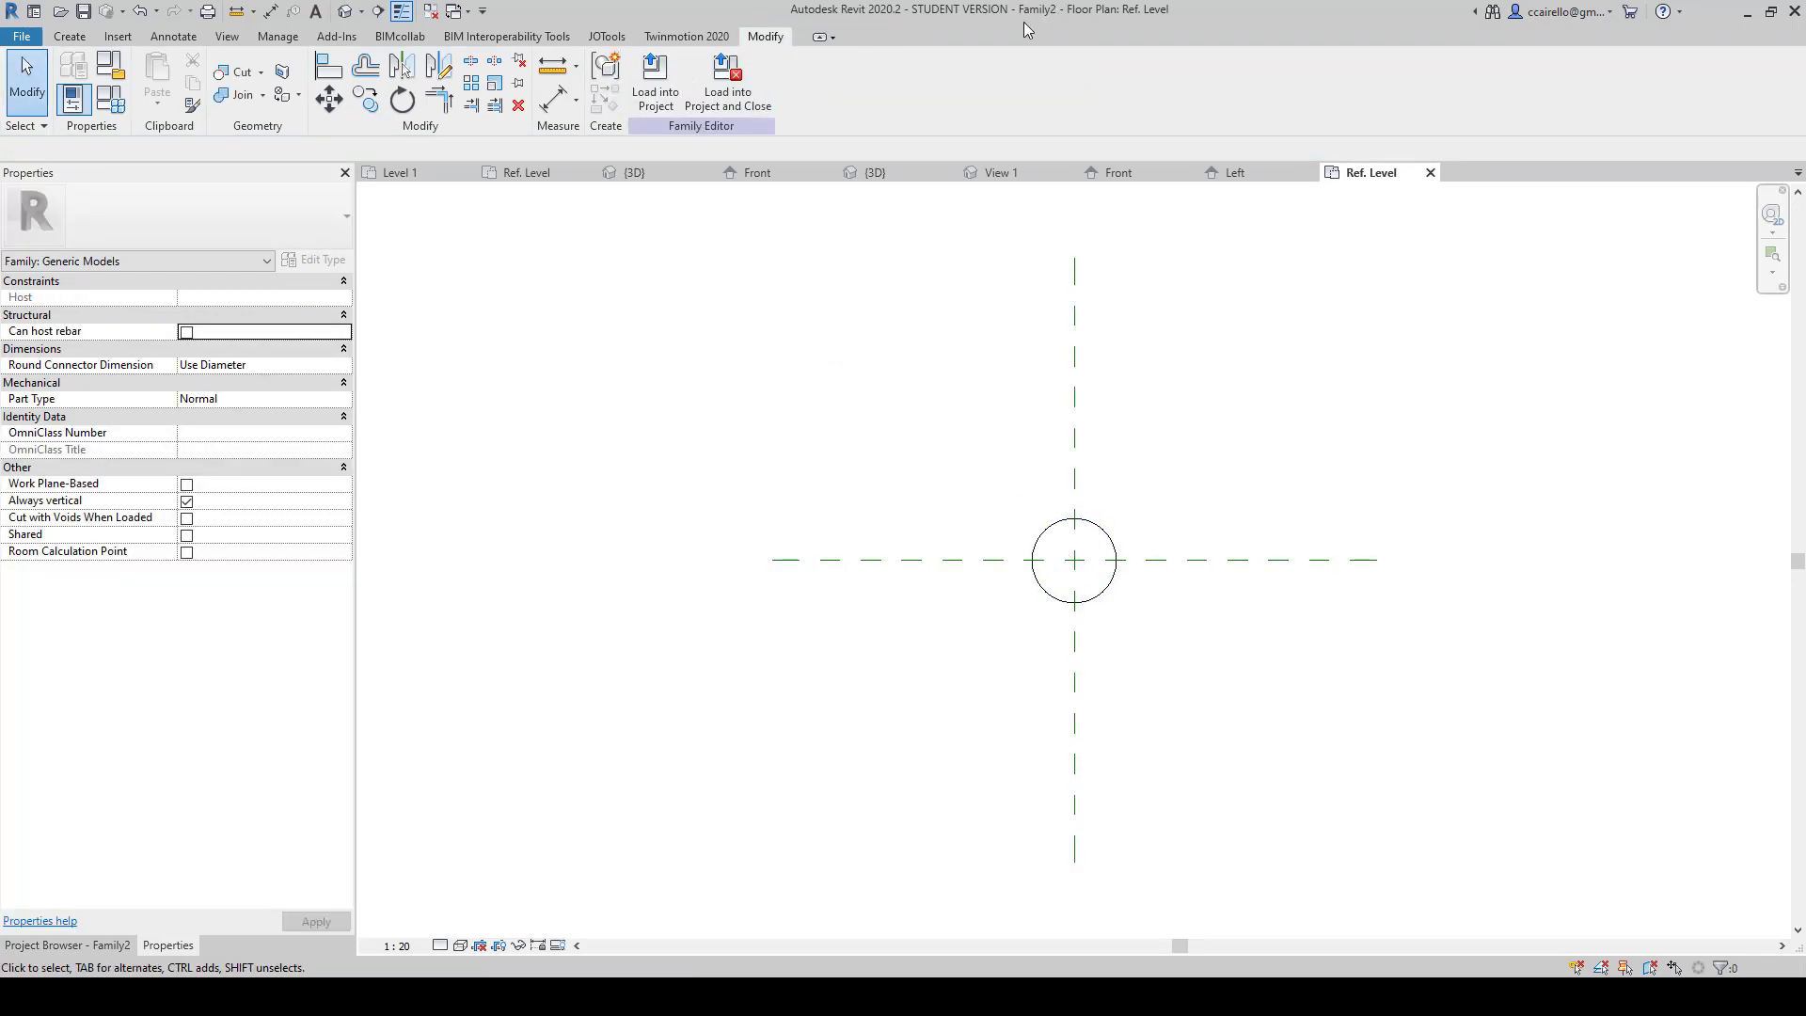
Step: Save the circular extrusion family as Mesa.rfa inside a new folder on the Desktop
{"action": "left_click", "coordinate": [84, 11]}
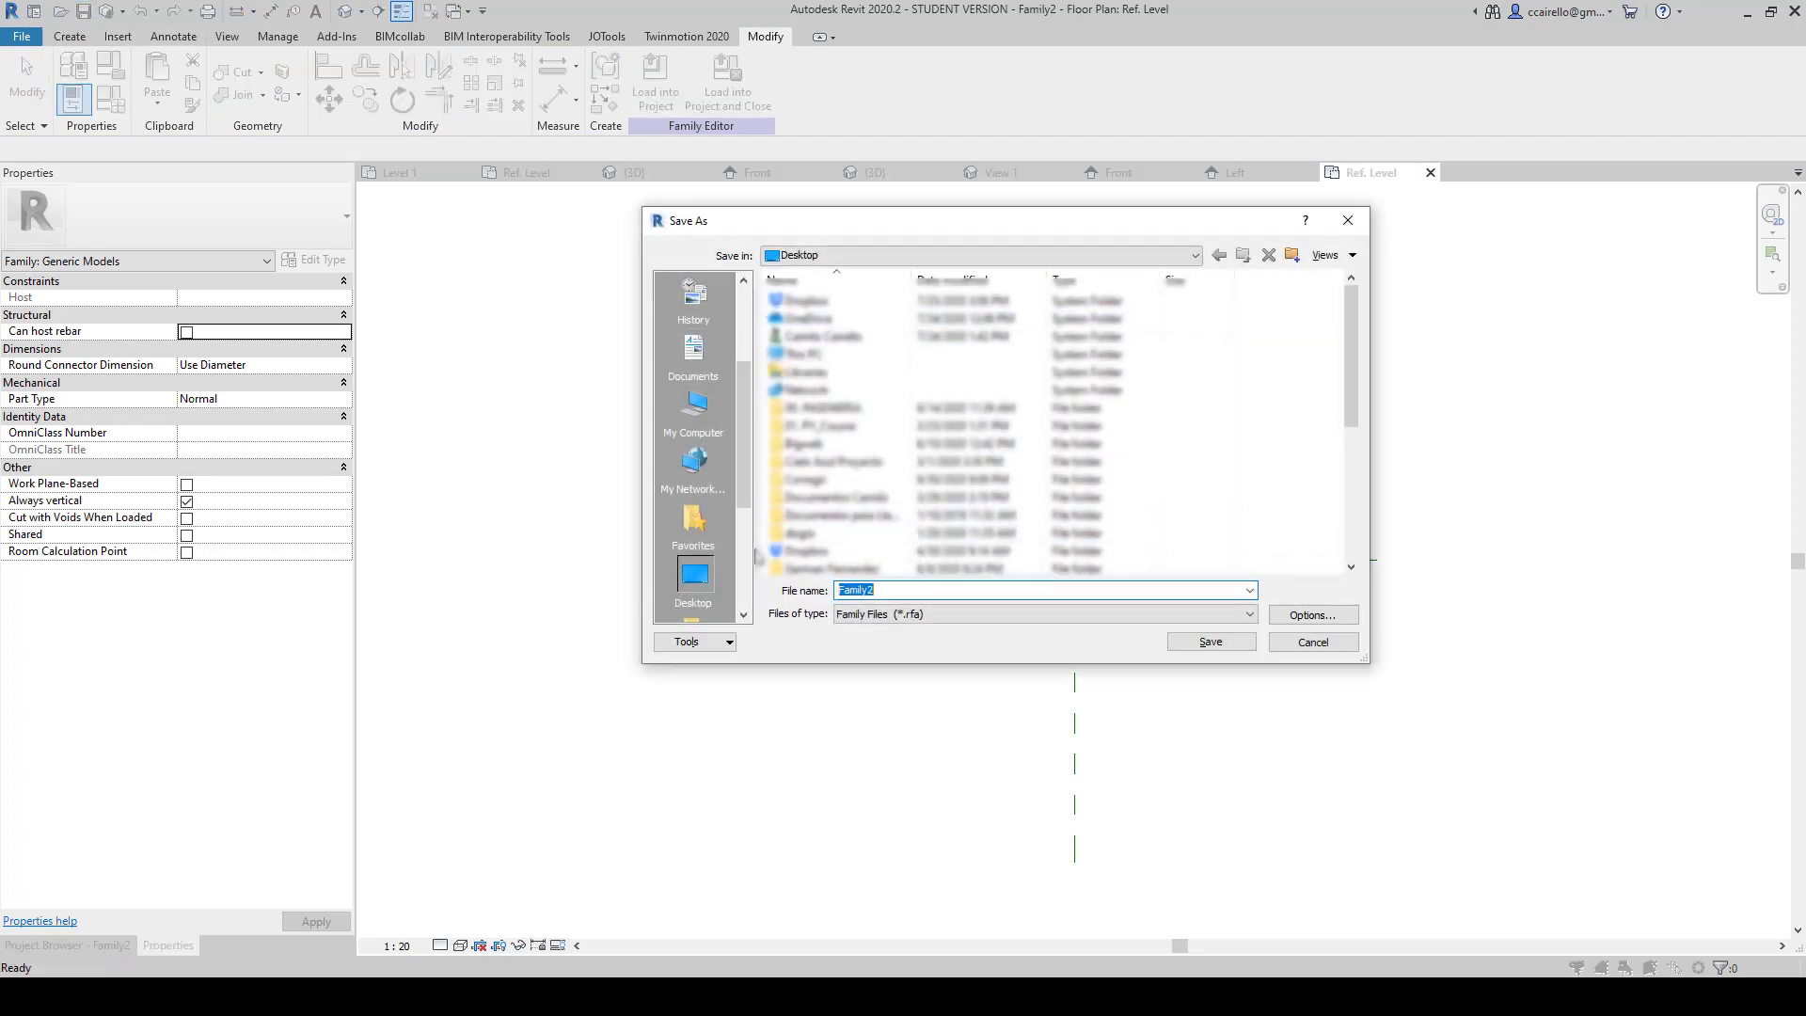
{"action": "scroll", "coordinate": [953, 434], "scroll_direction": "down", "scroll_amount": 3}
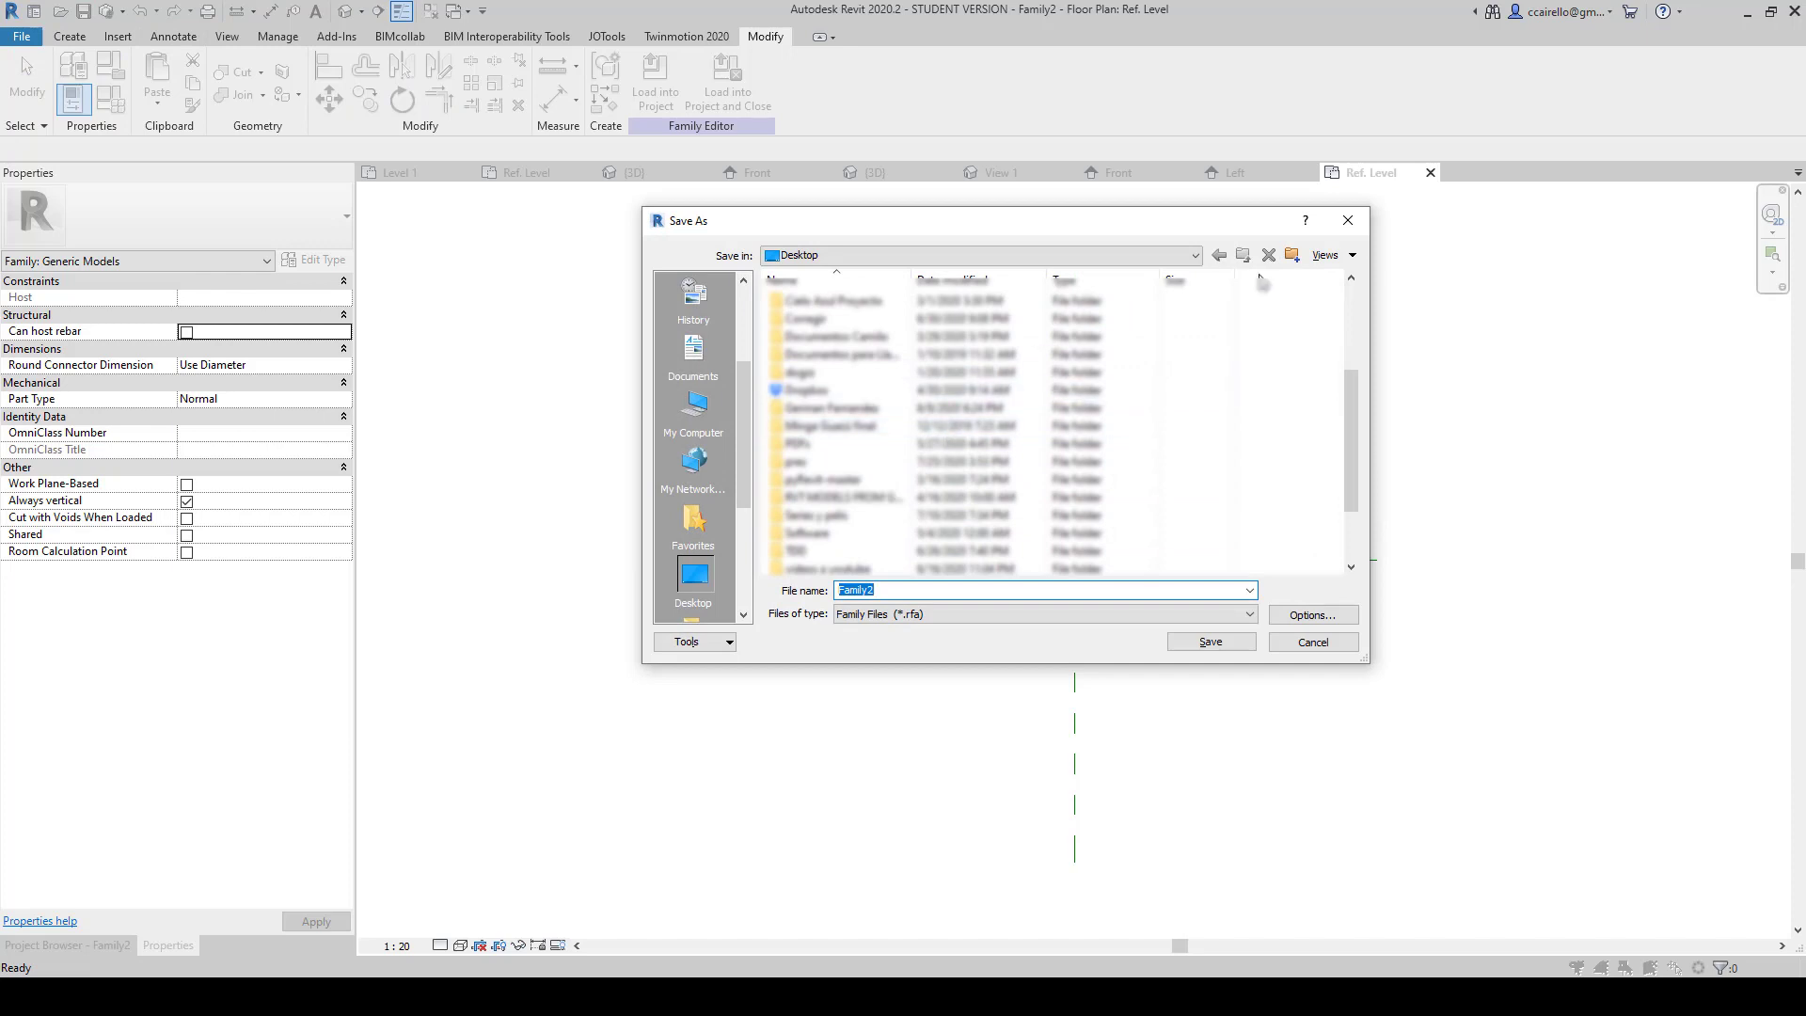
{"action": "left_click", "coordinate": [1292, 255]}
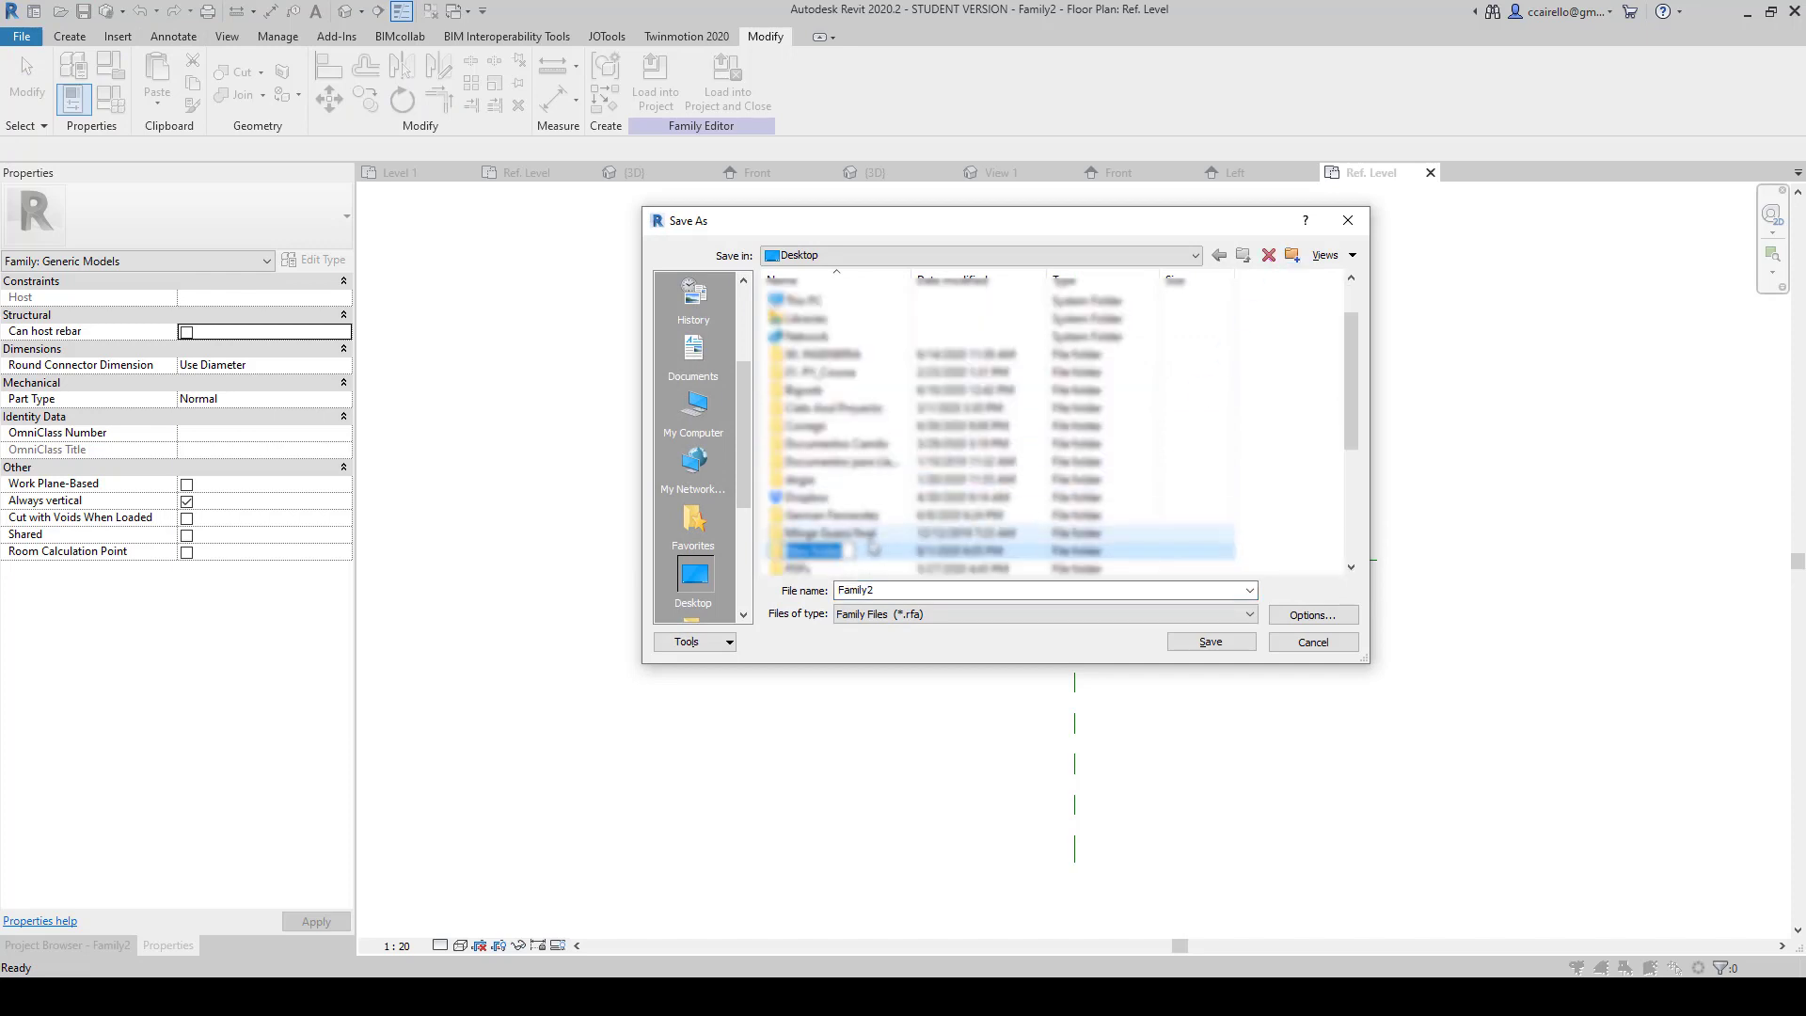
{"action": "key", "text": "Return"}
{"action": "double_click", "coordinate": [903, 562]}
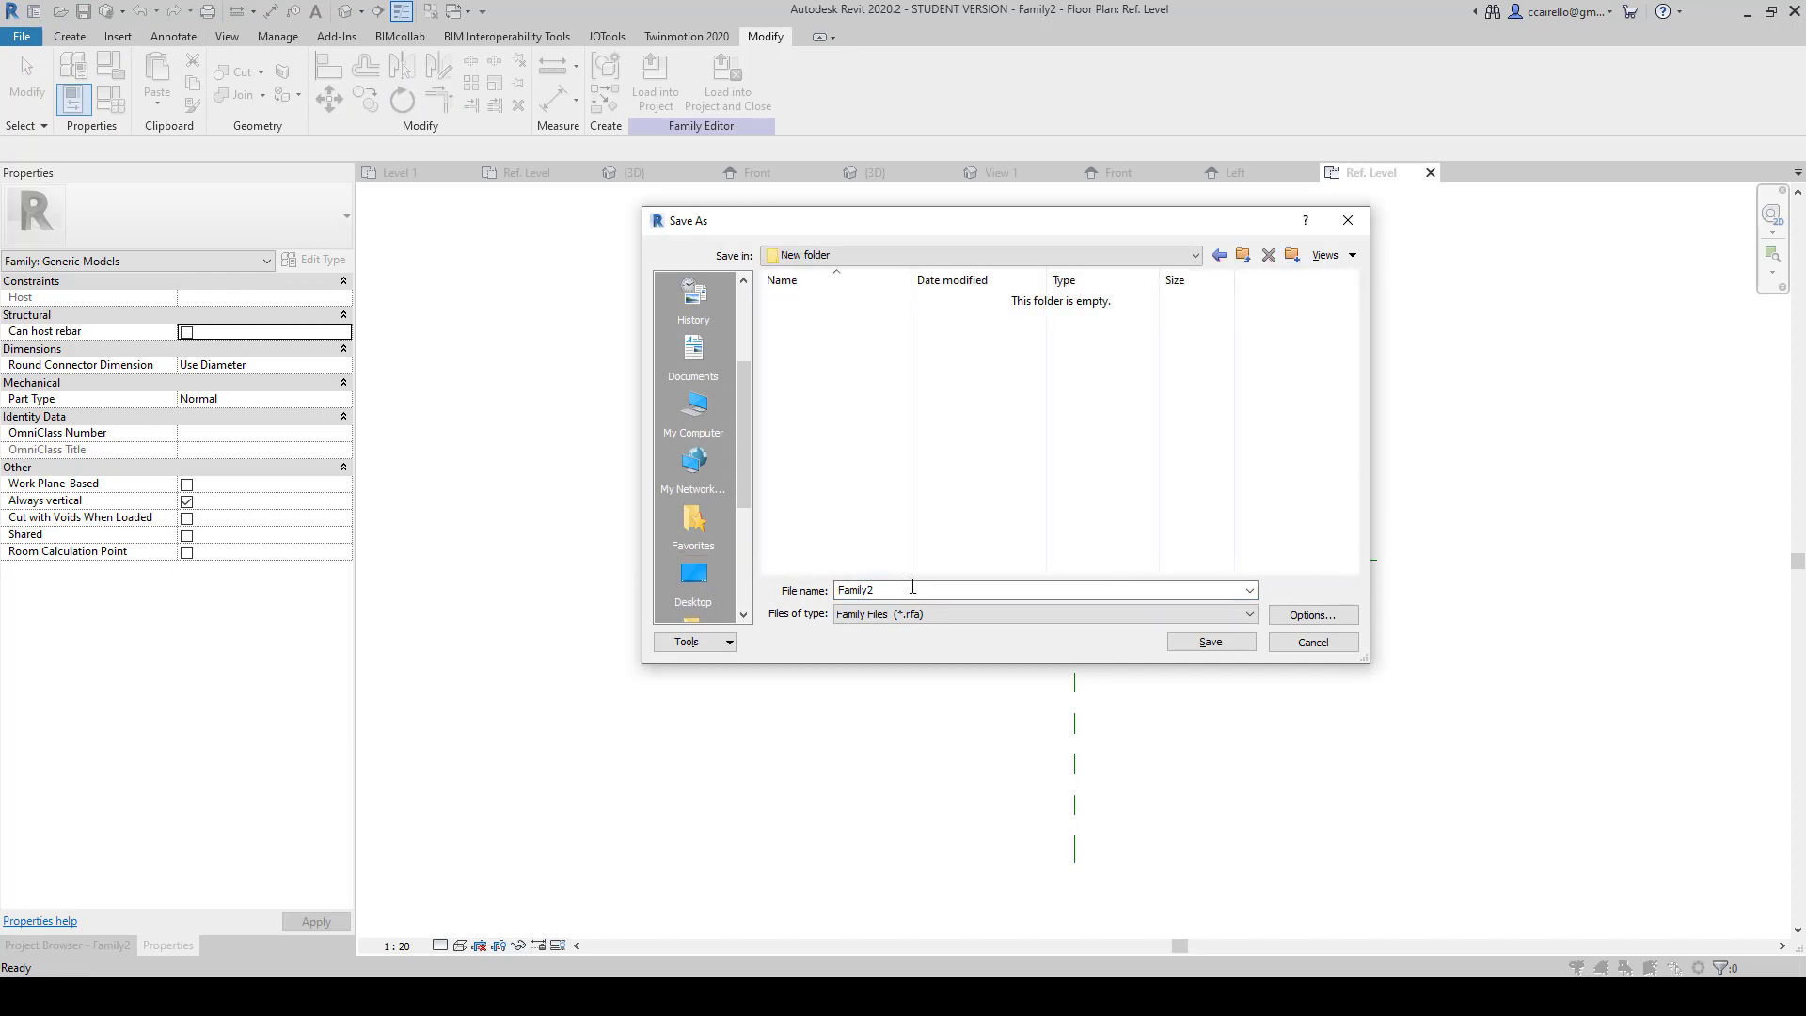
{"action": "type", "text": "Mesa.rfa"}
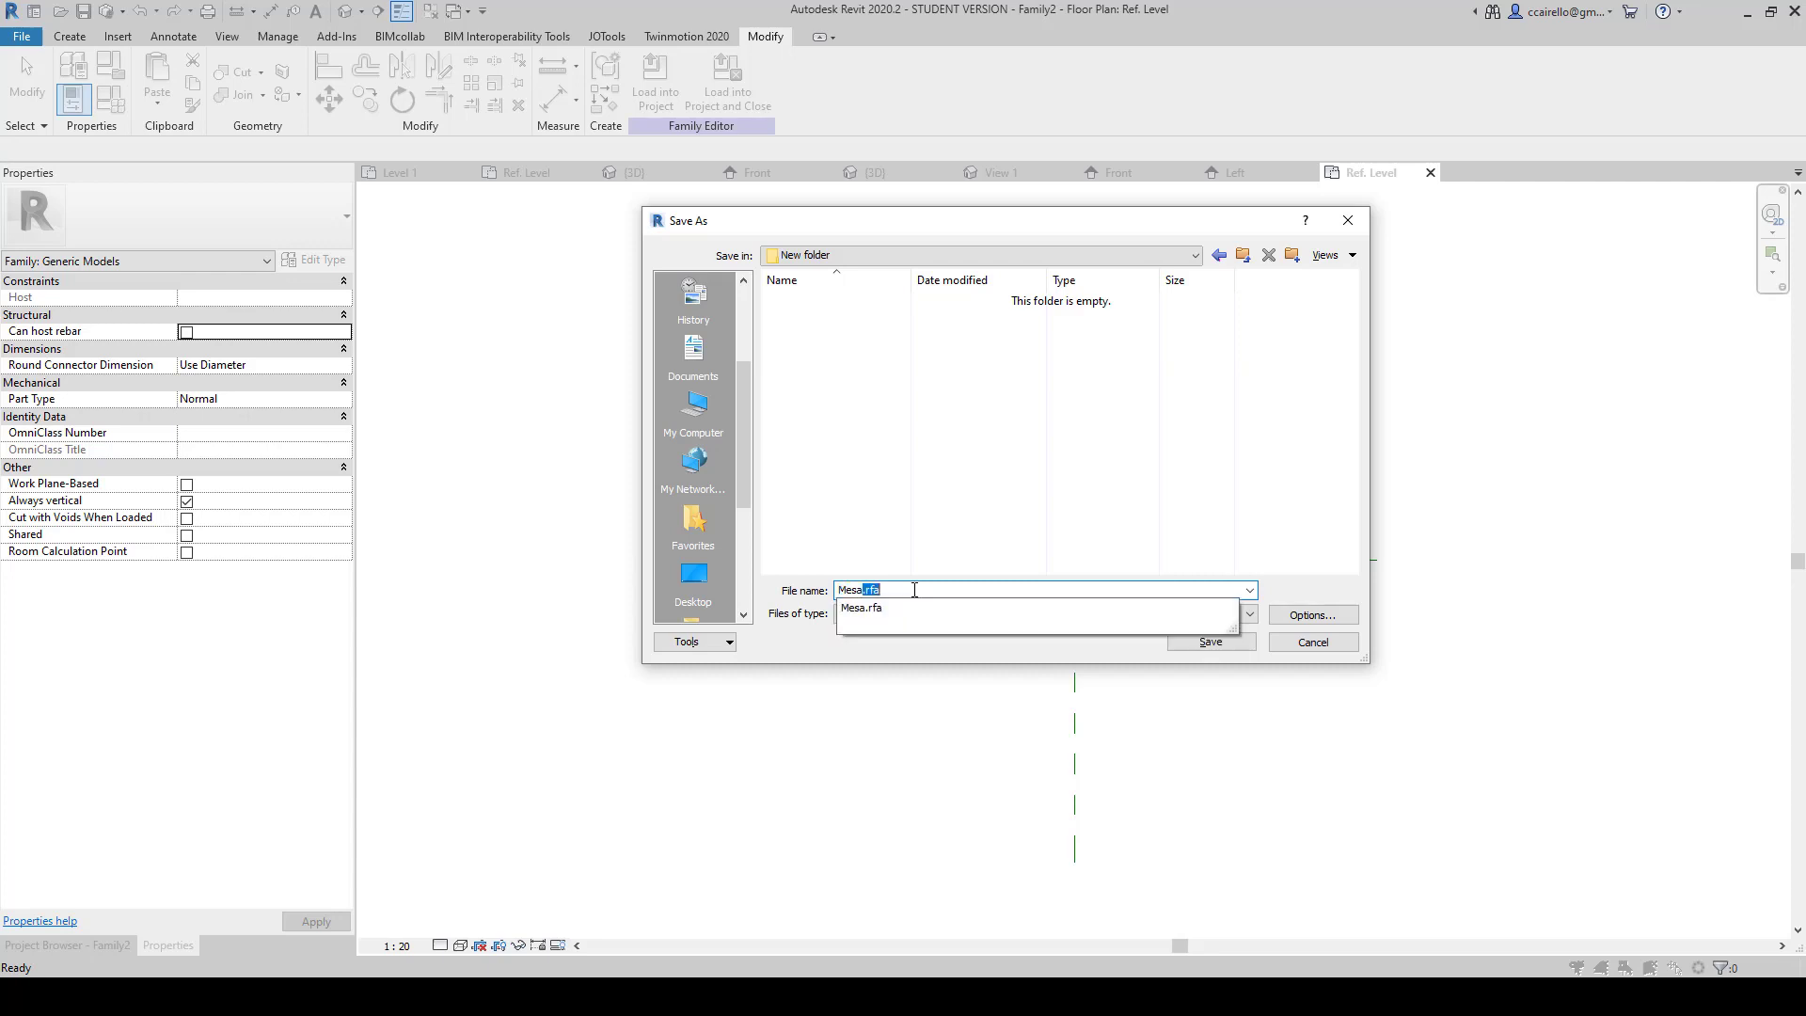
{"action": "key", "text": "Return"}
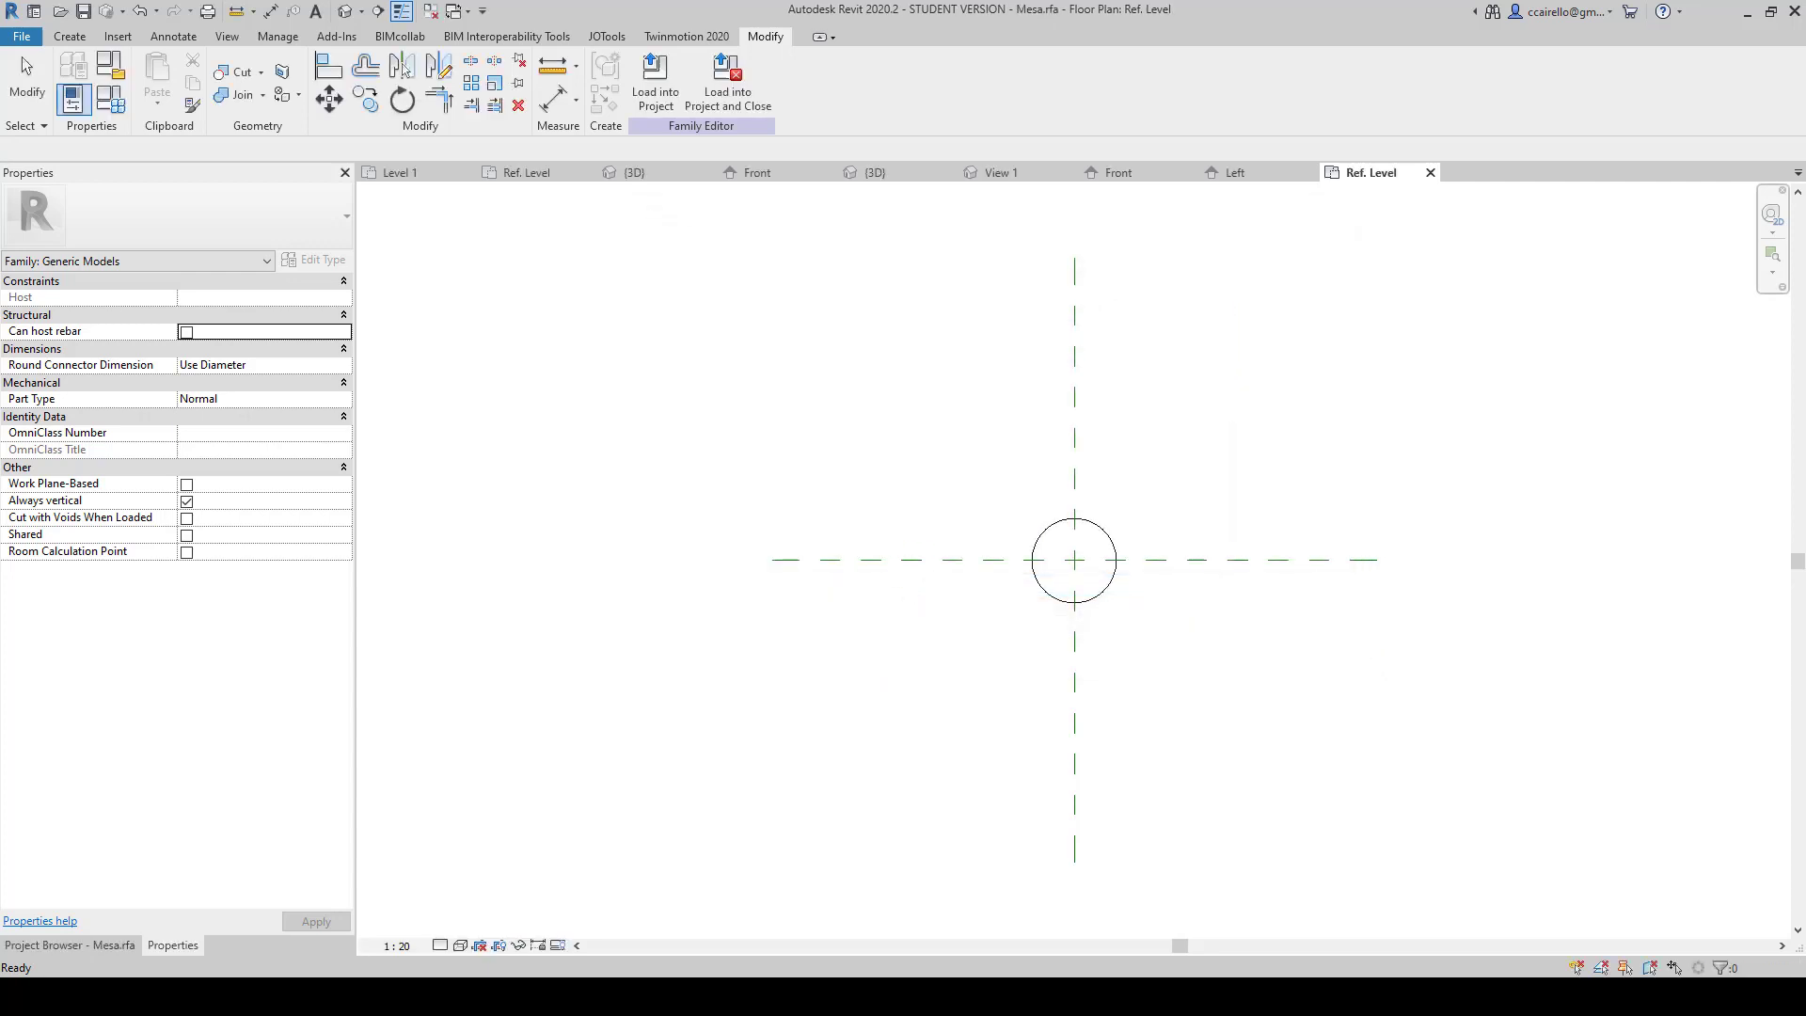
Step: Load the circular family into Project1 and overwrite the existing version of Mesa
{"action": "left_click", "coordinate": [658, 87]}
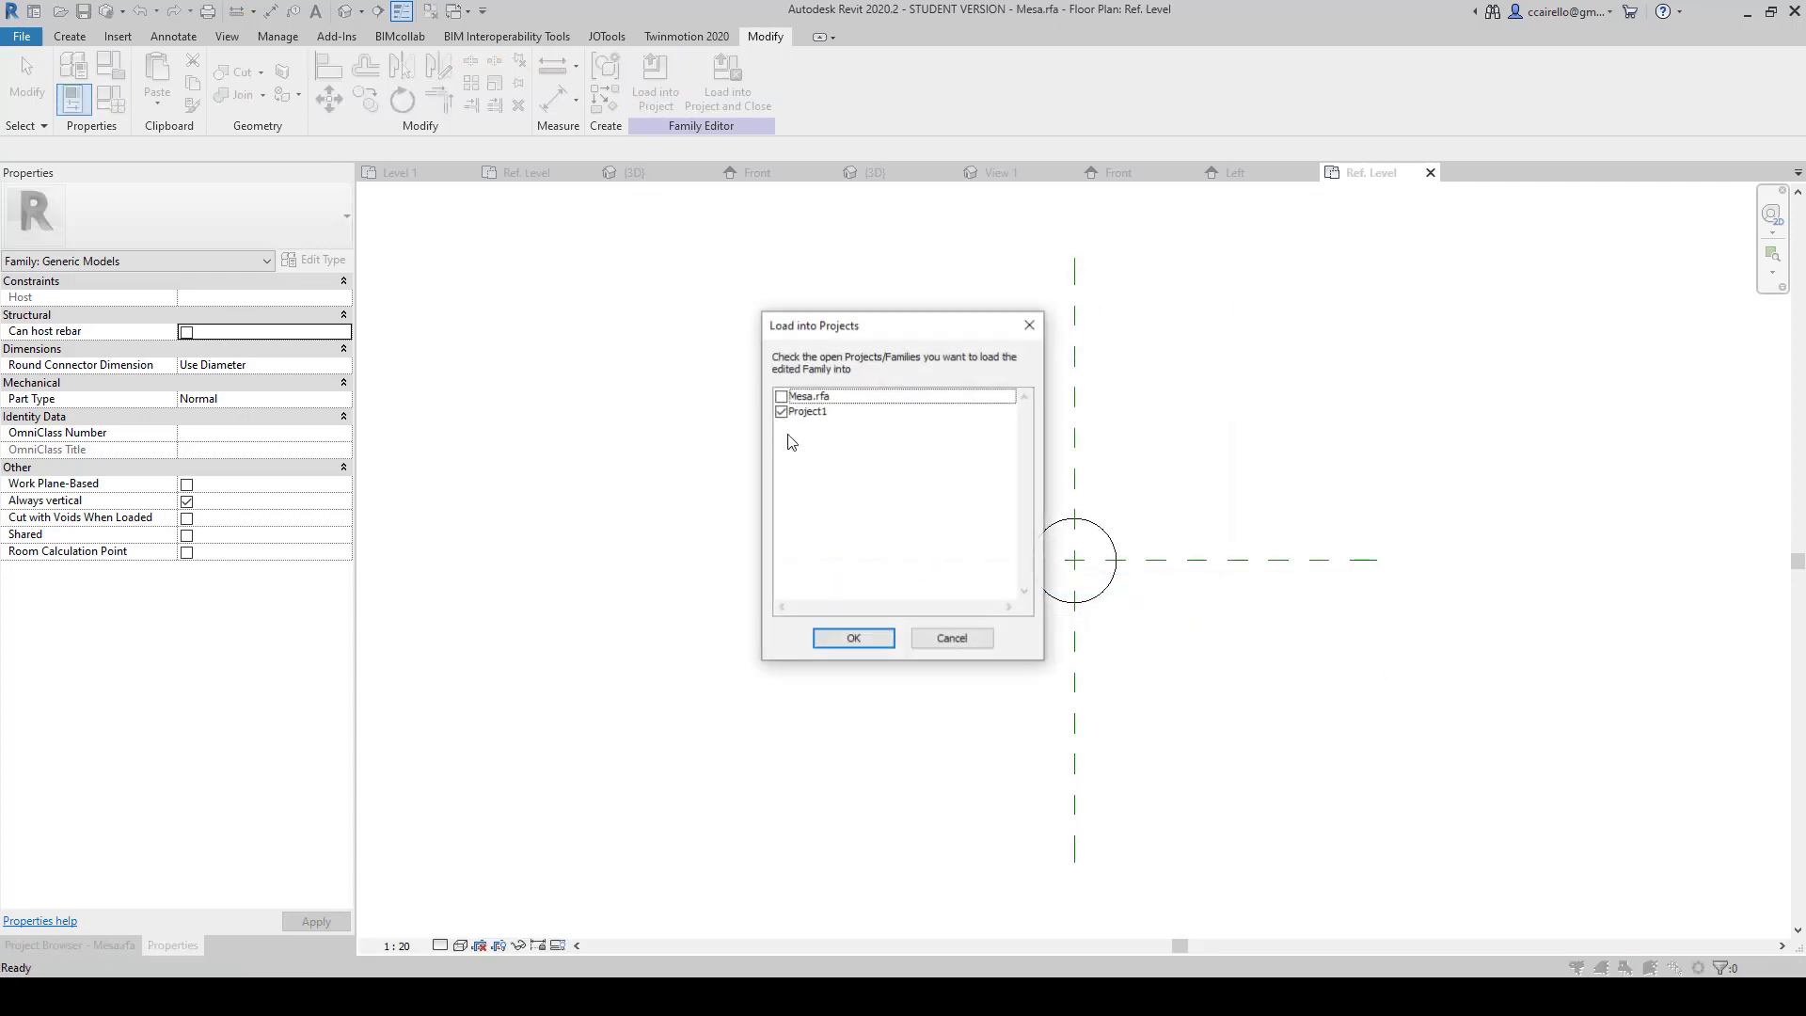
{"action": "left_click", "coordinate": [854, 637]}
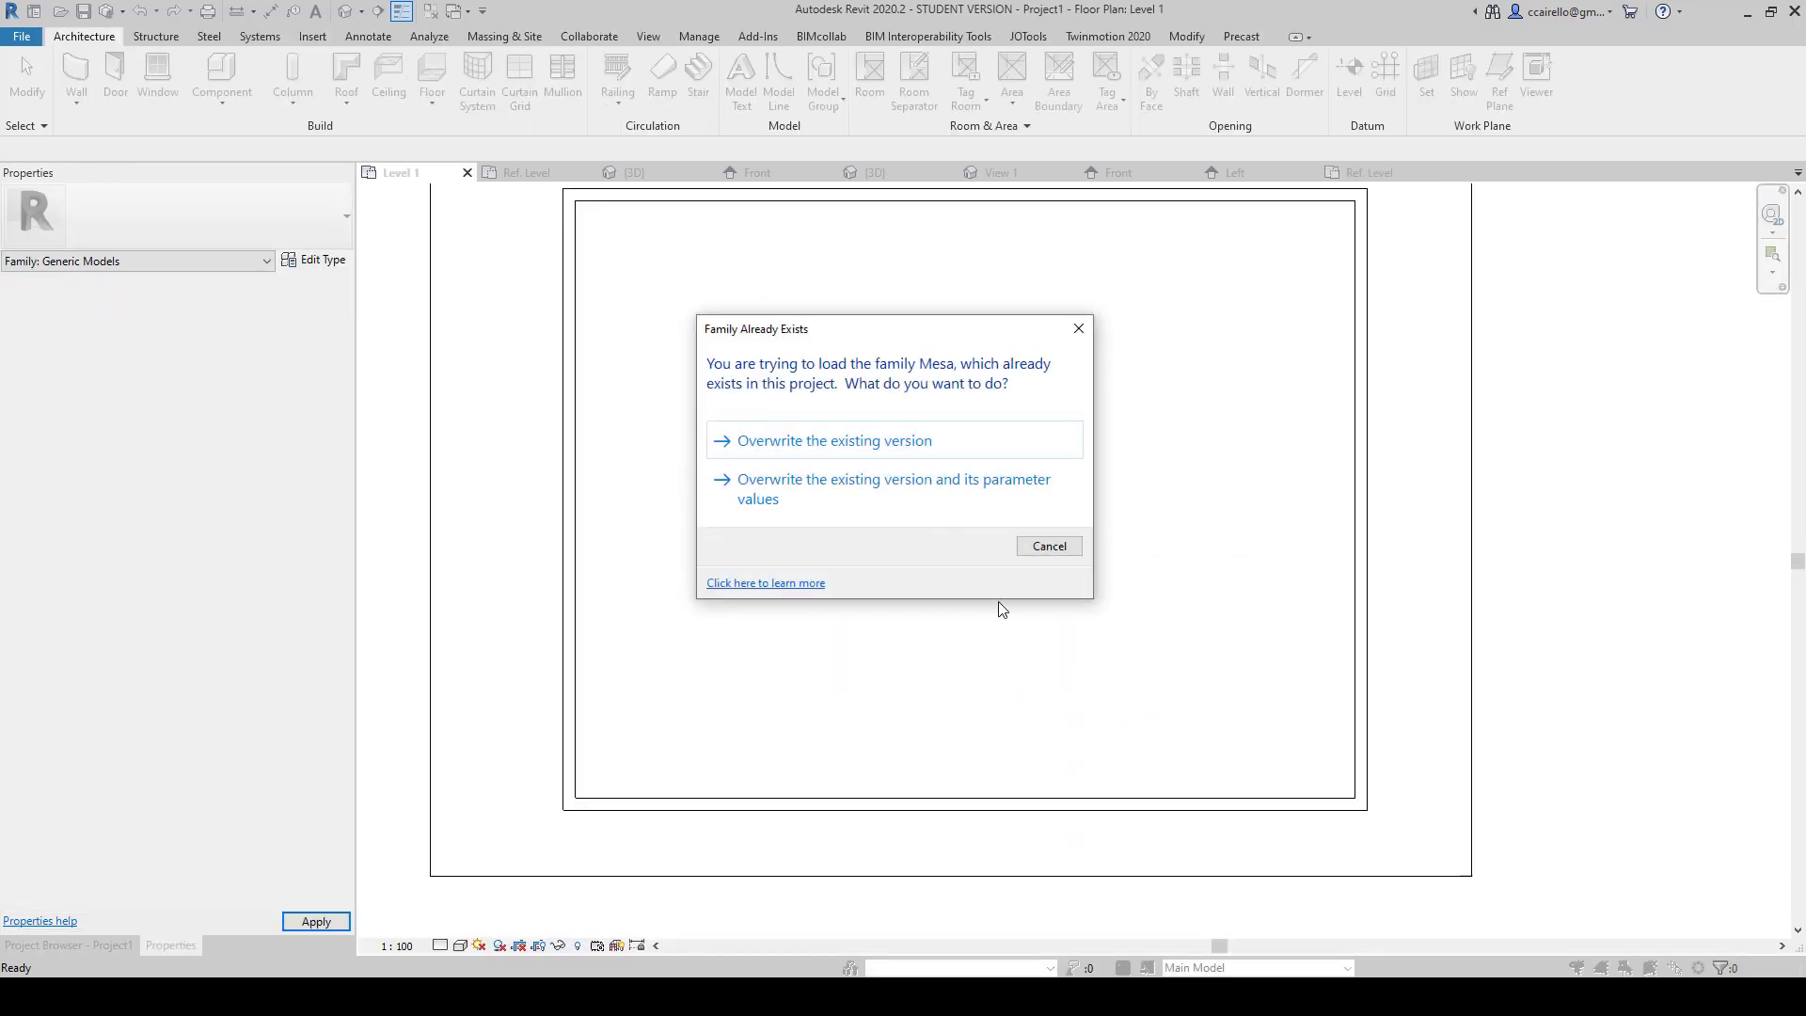
{"action": "left_click_drag", "start_coordinate": [914, 329], "coordinate": [839, 290]}
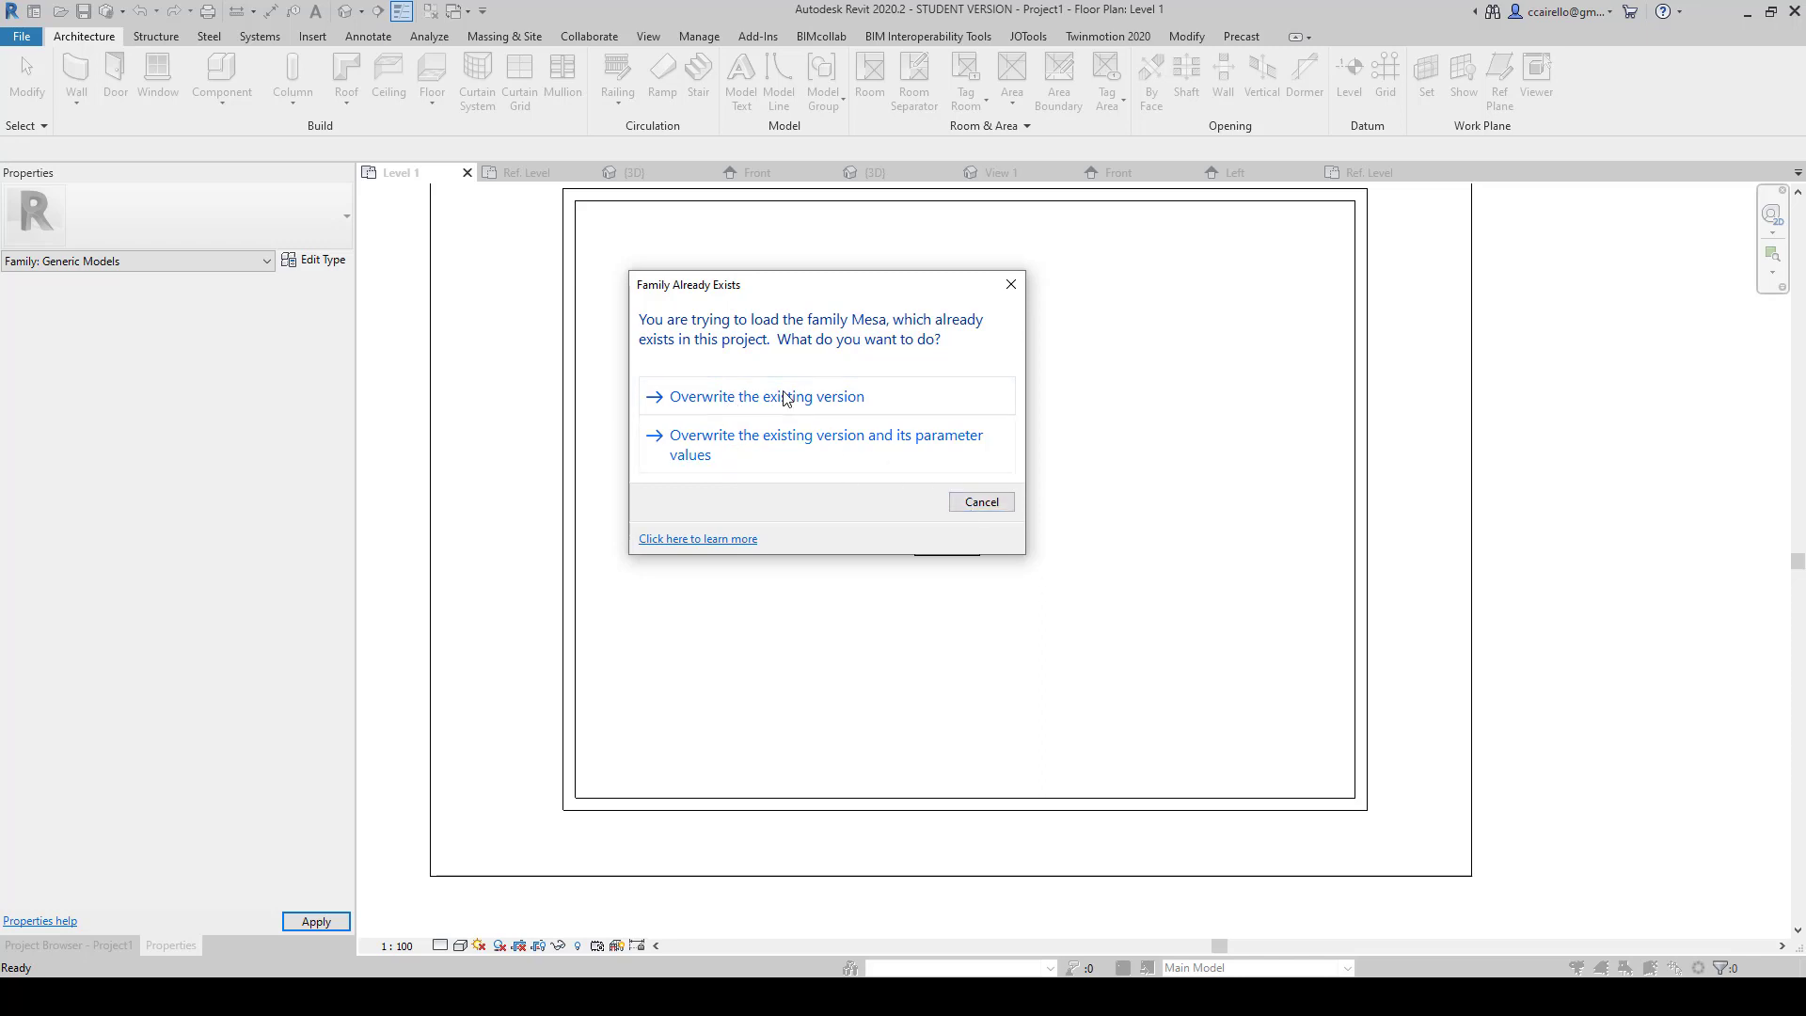
{"action": "left_click", "coordinate": [804, 415]}
{"action": "left_click", "coordinate": [948, 543]}
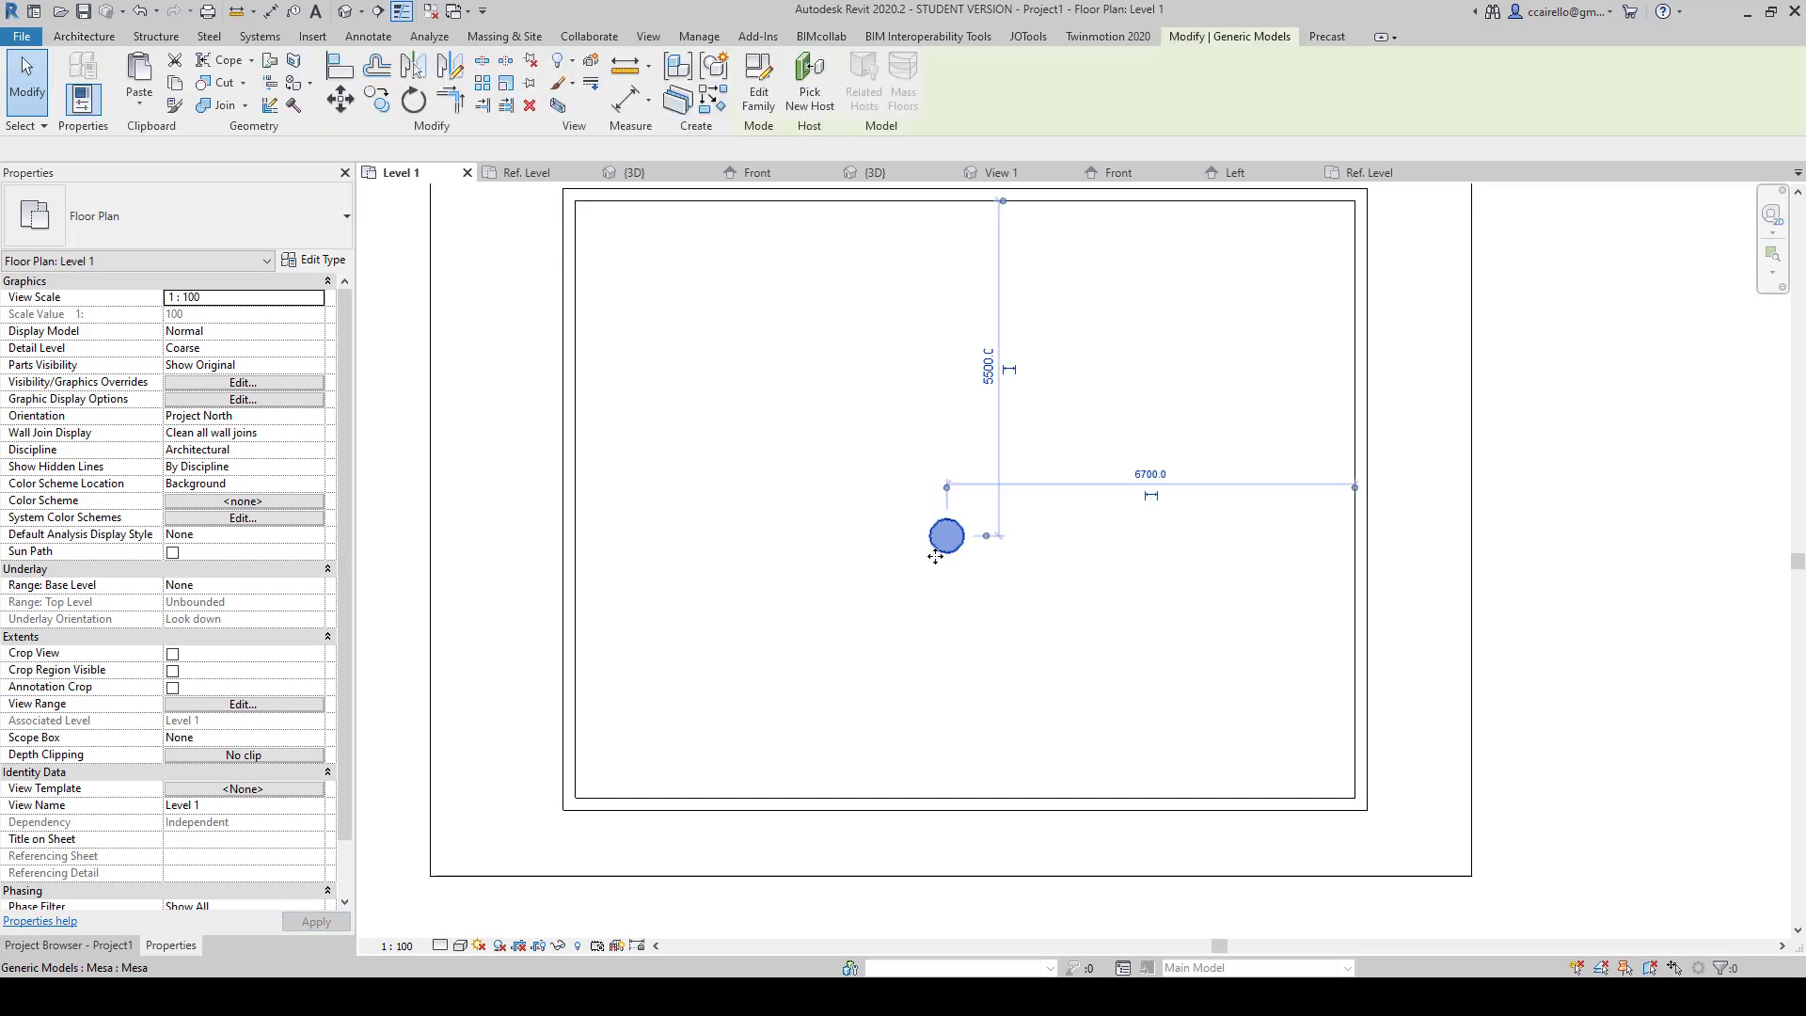
Step: Select the circular Mesa object inside the building in 3D and examine its instance properties
{"action": "key", "text": "ctrl+Tab"}
{"action": "scroll", "coordinate": [933, 740], "scroll_direction": "up", "scroll_amount": 1}
{"action": "scroll", "coordinate": [934, 745], "scroll_direction": "up", "scroll_amount": 2}
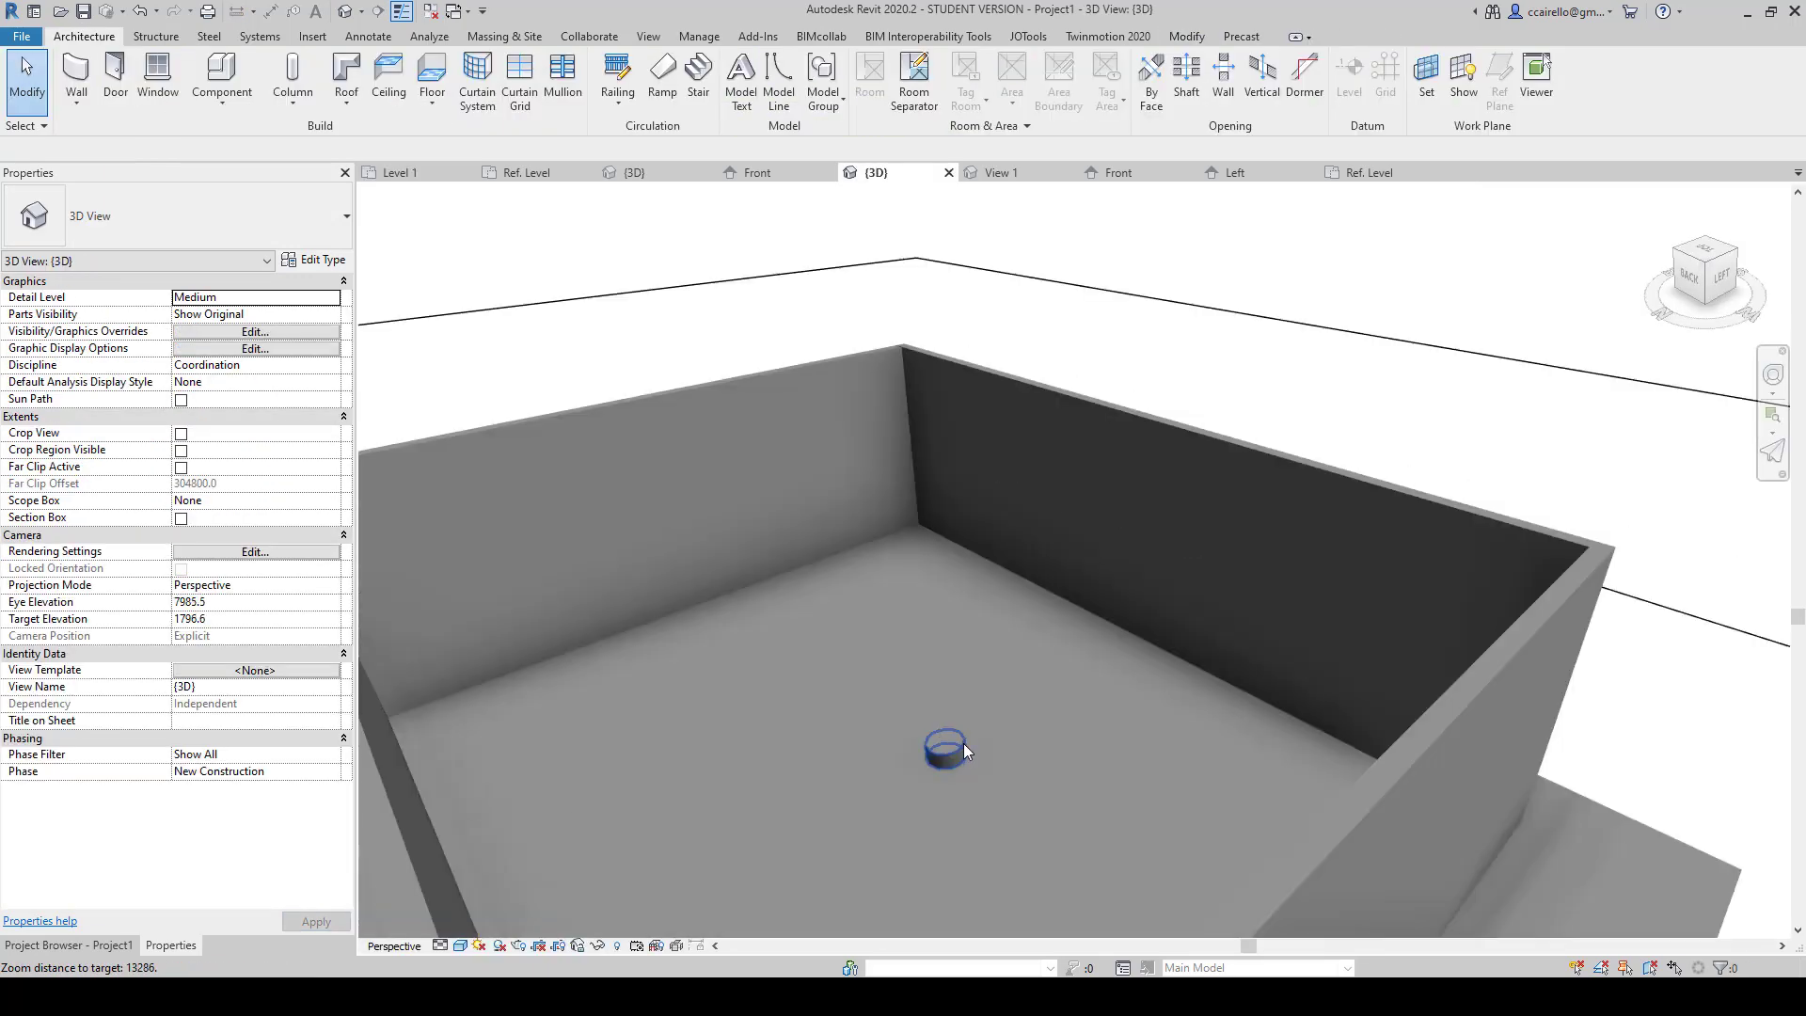
{"action": "left_click", "coordinate": [965, 745]}
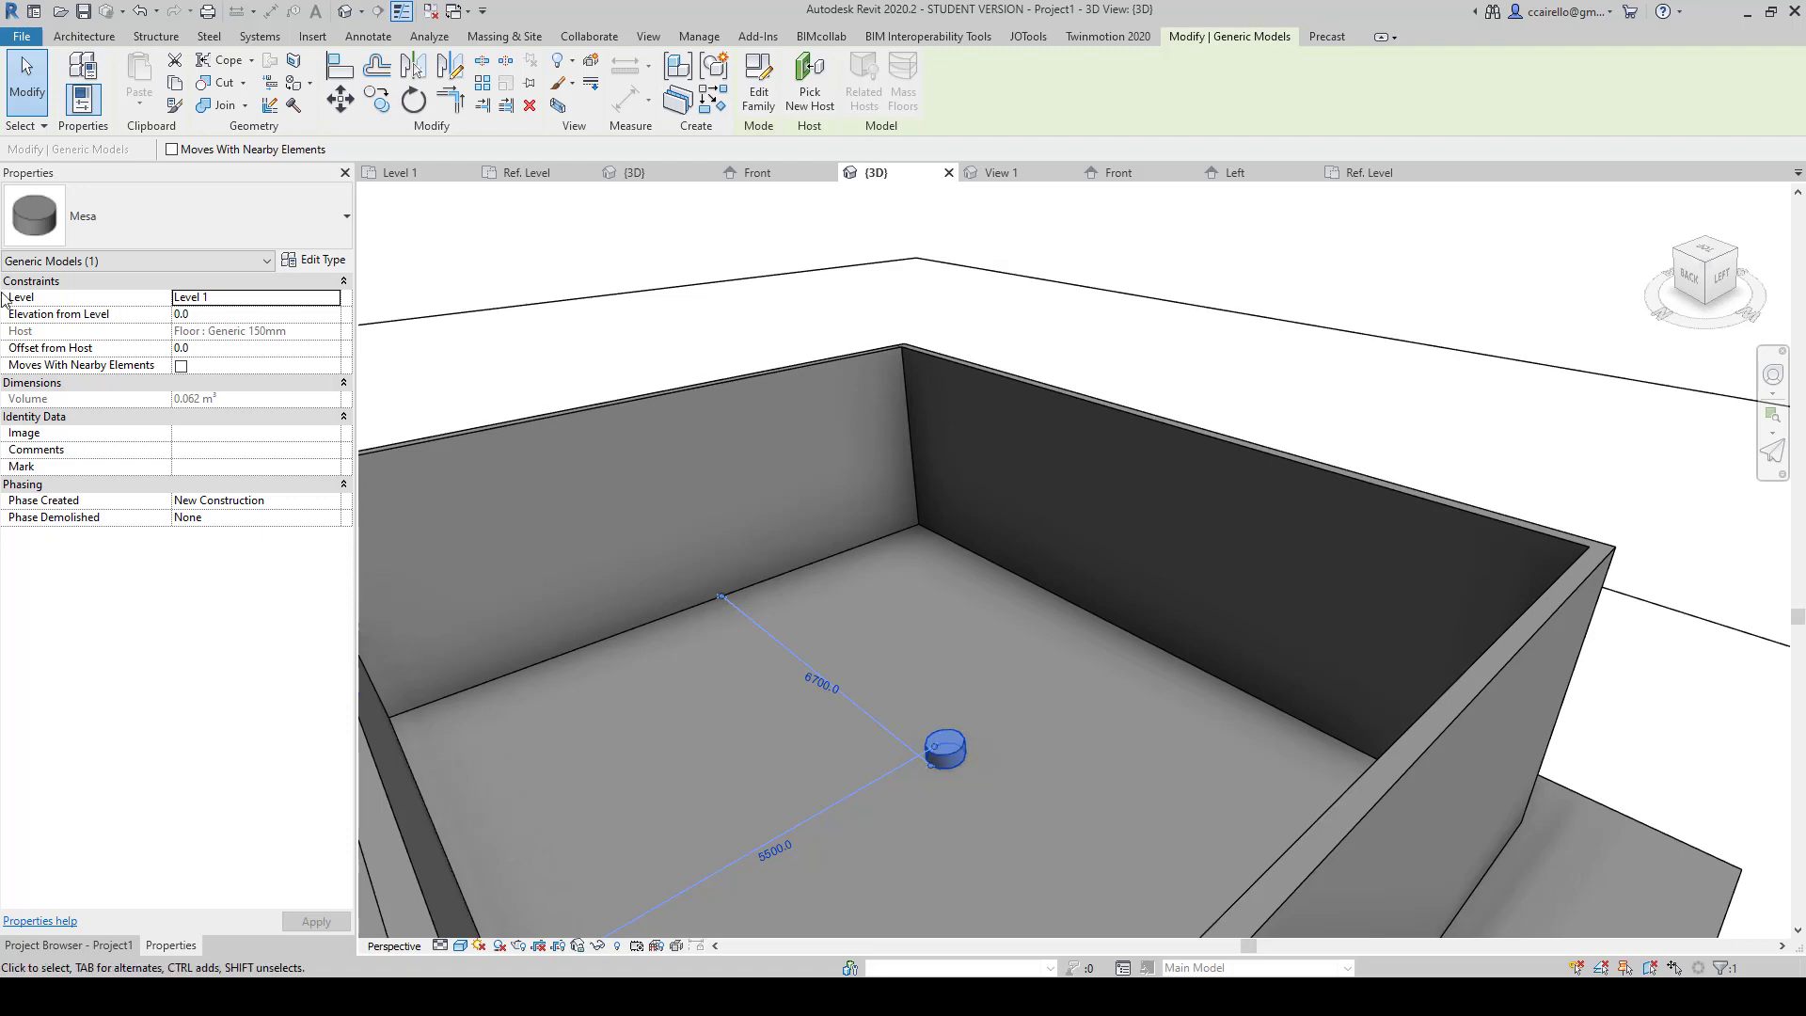
{"action": "left_click", "coordinate": [592, 354]}
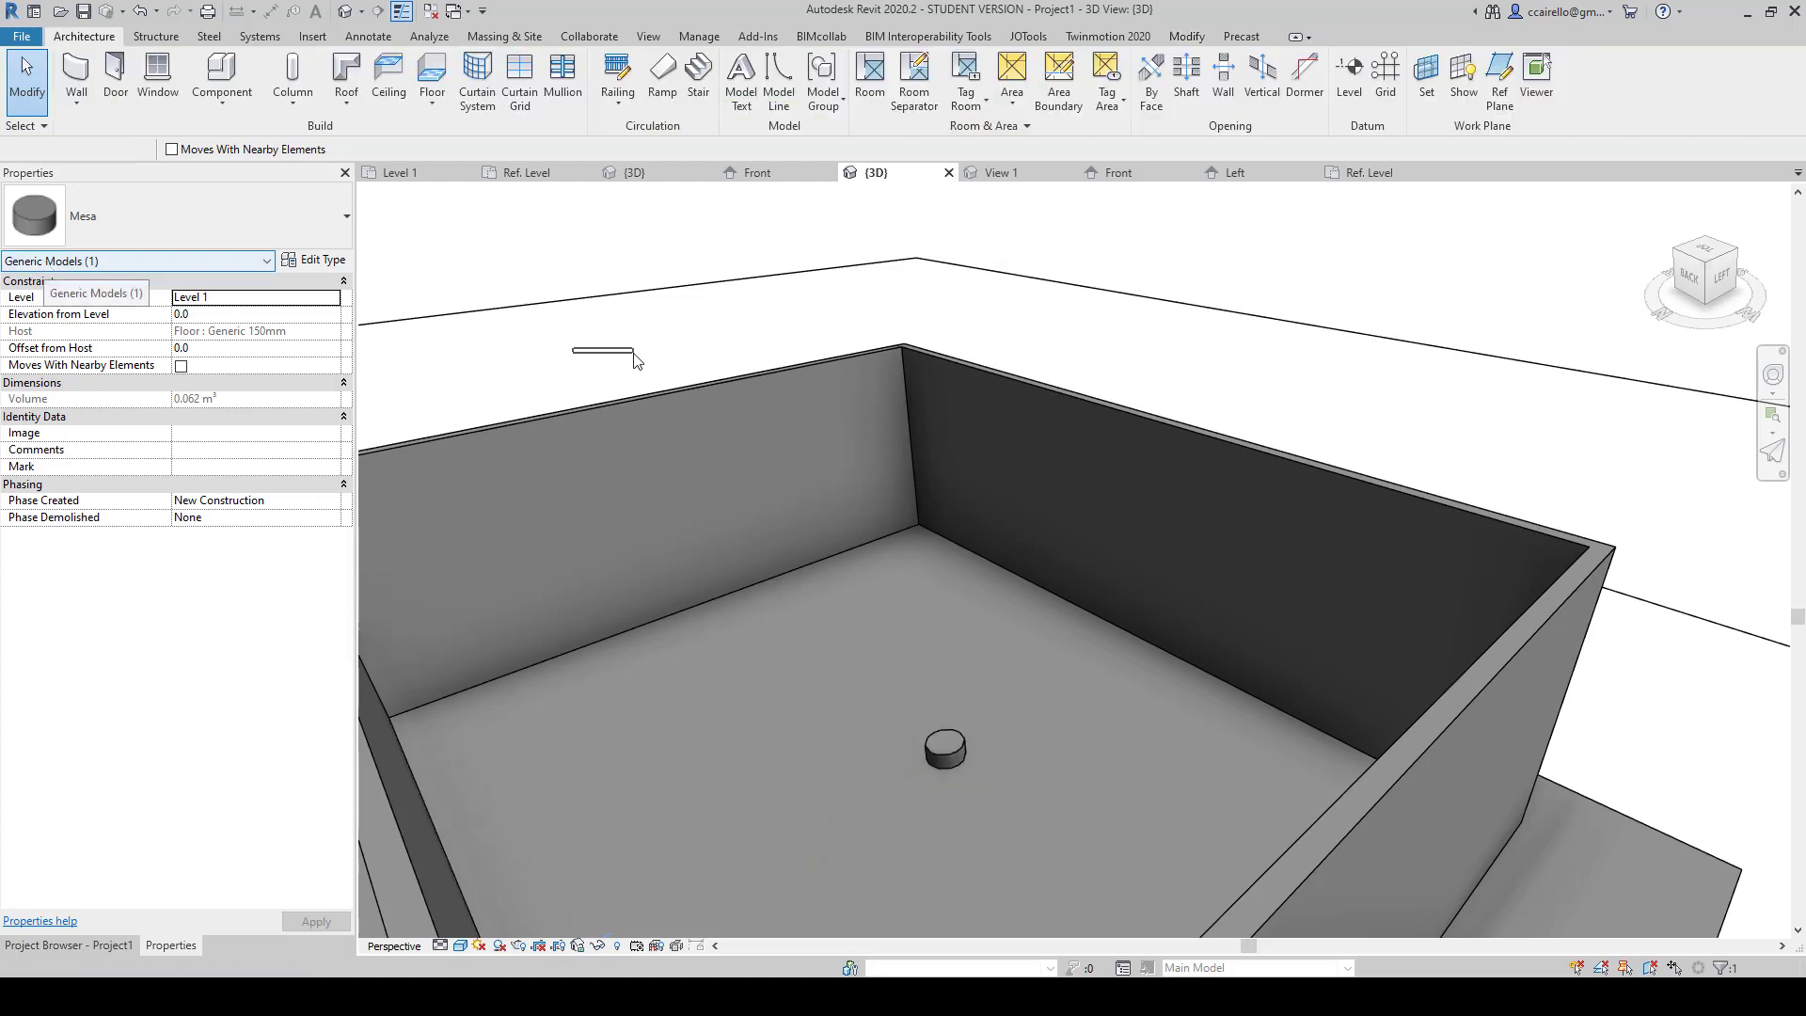
Step: Close the inactive views and undo the overwrite of the Mesa family in the project
{"action": "key", "text": "c"}
{"action": "key", "text": "i"}
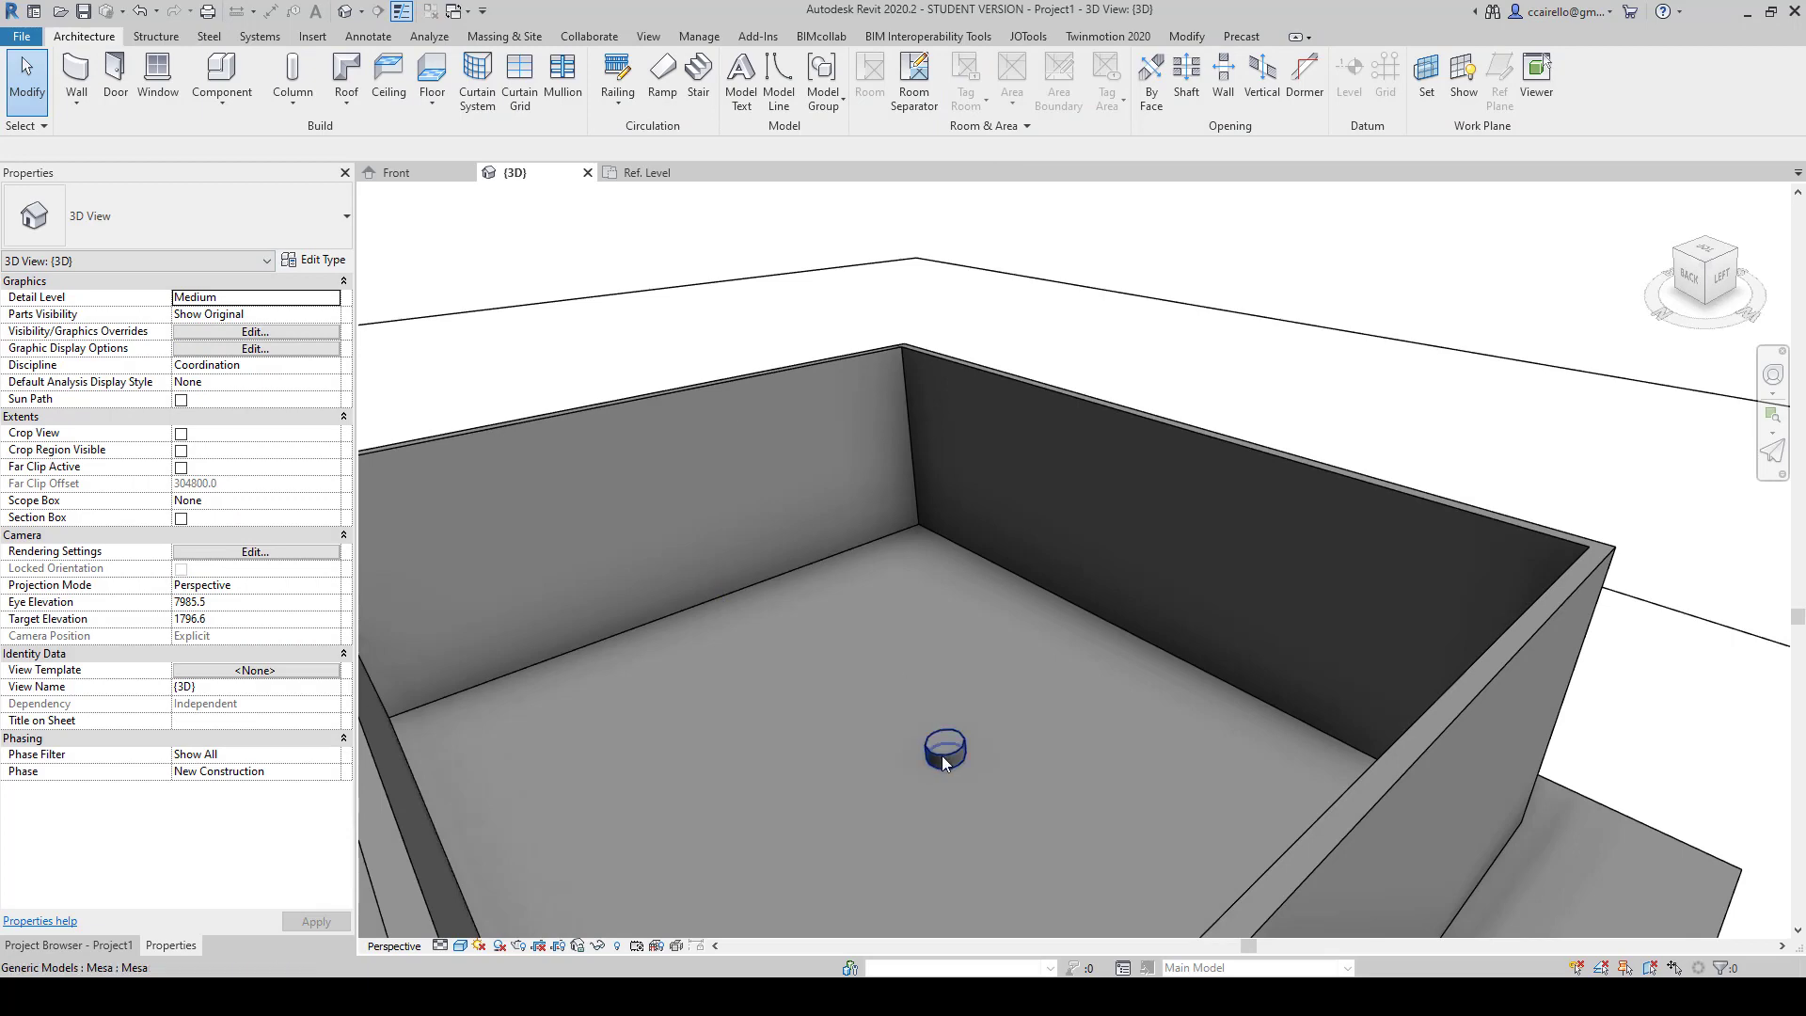
{"action": "left_click", "coordinate": [944, 758]}
{"action": "key", "text": "Escape"}
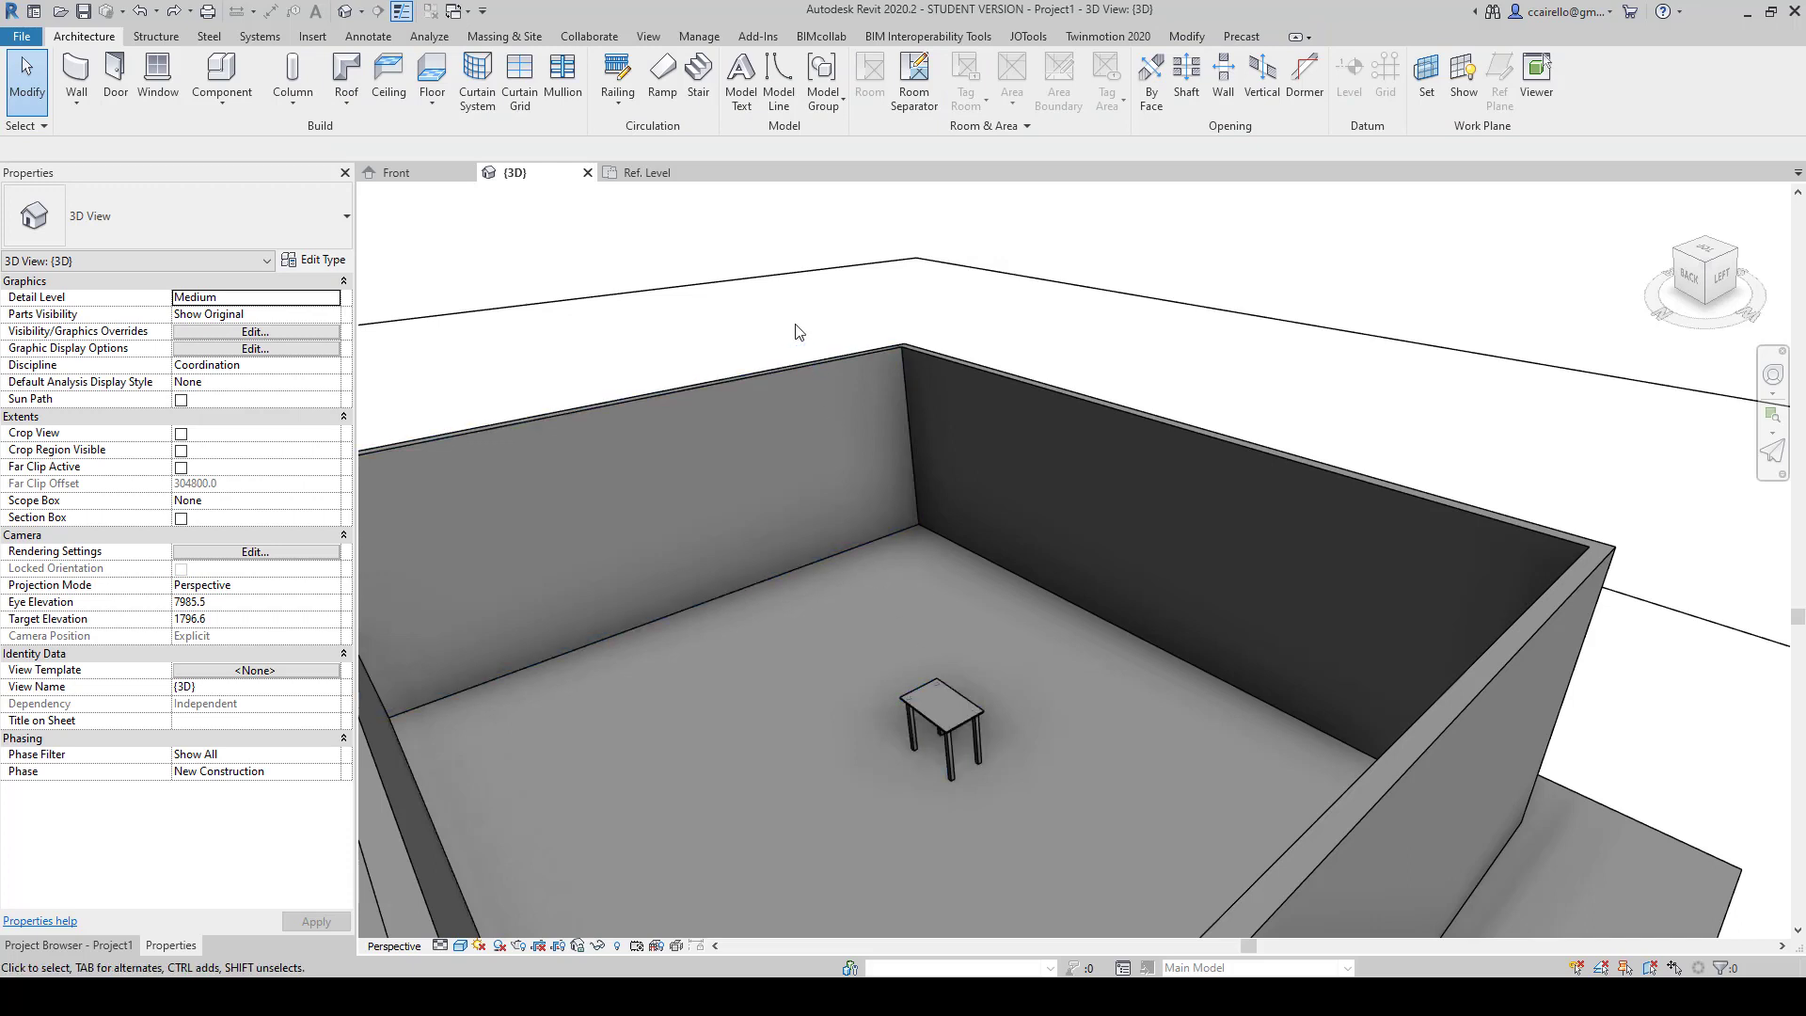
Step: Close the circular family's Ref. Level view and check the category of the table in the project's 3D view
{"action": "left_click", "coordinate": [677, 179]}
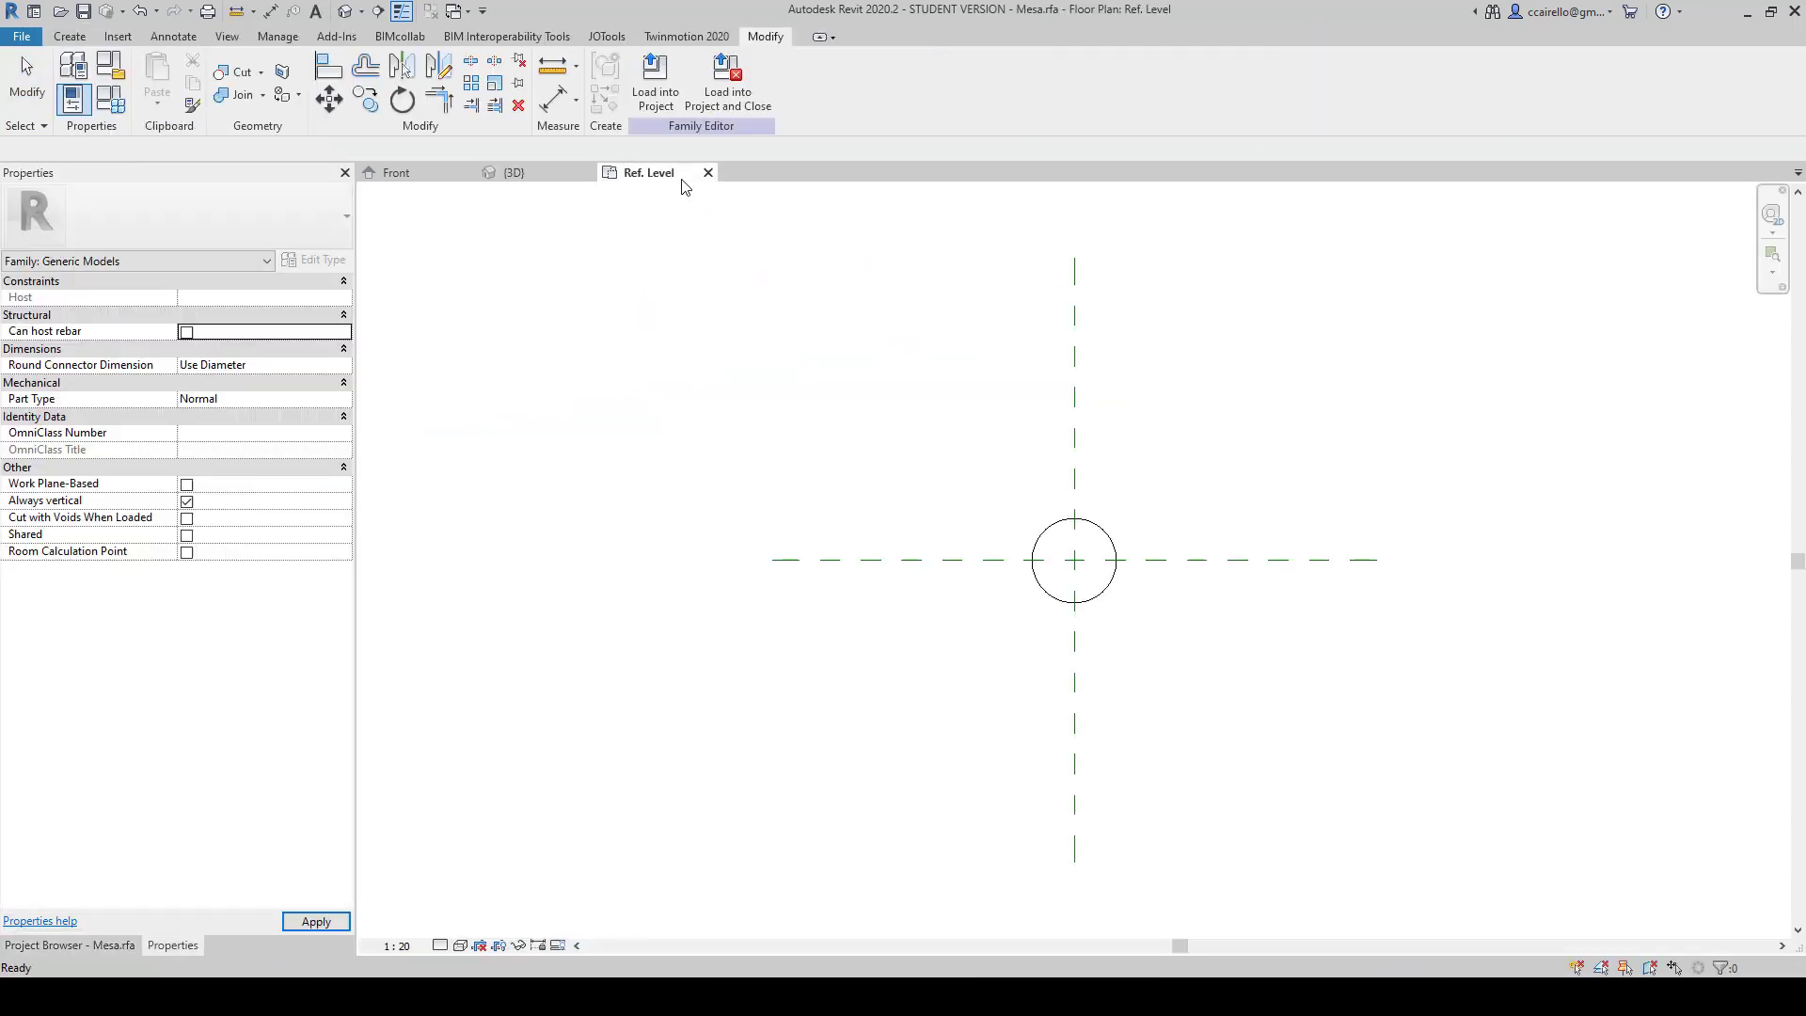
{"action": "key", "text": "ctrl+Tab"}
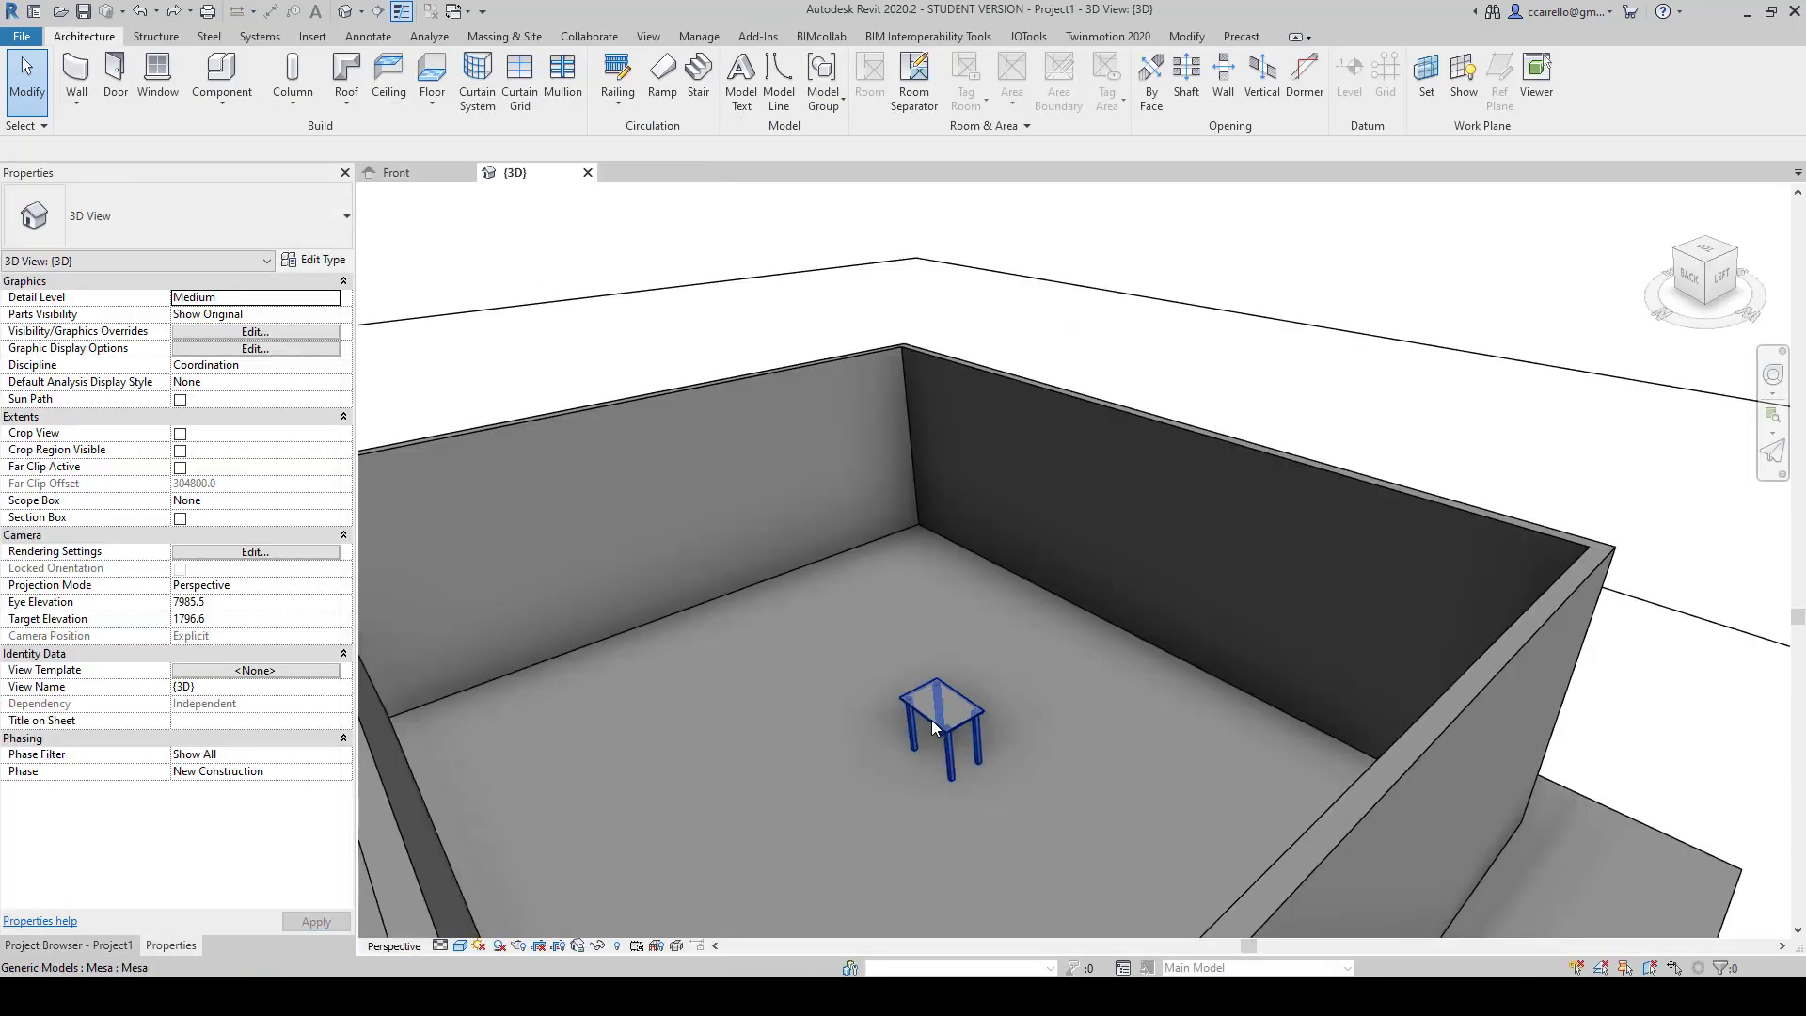
{"action": "left_click", "coordinate": [931, 720]}
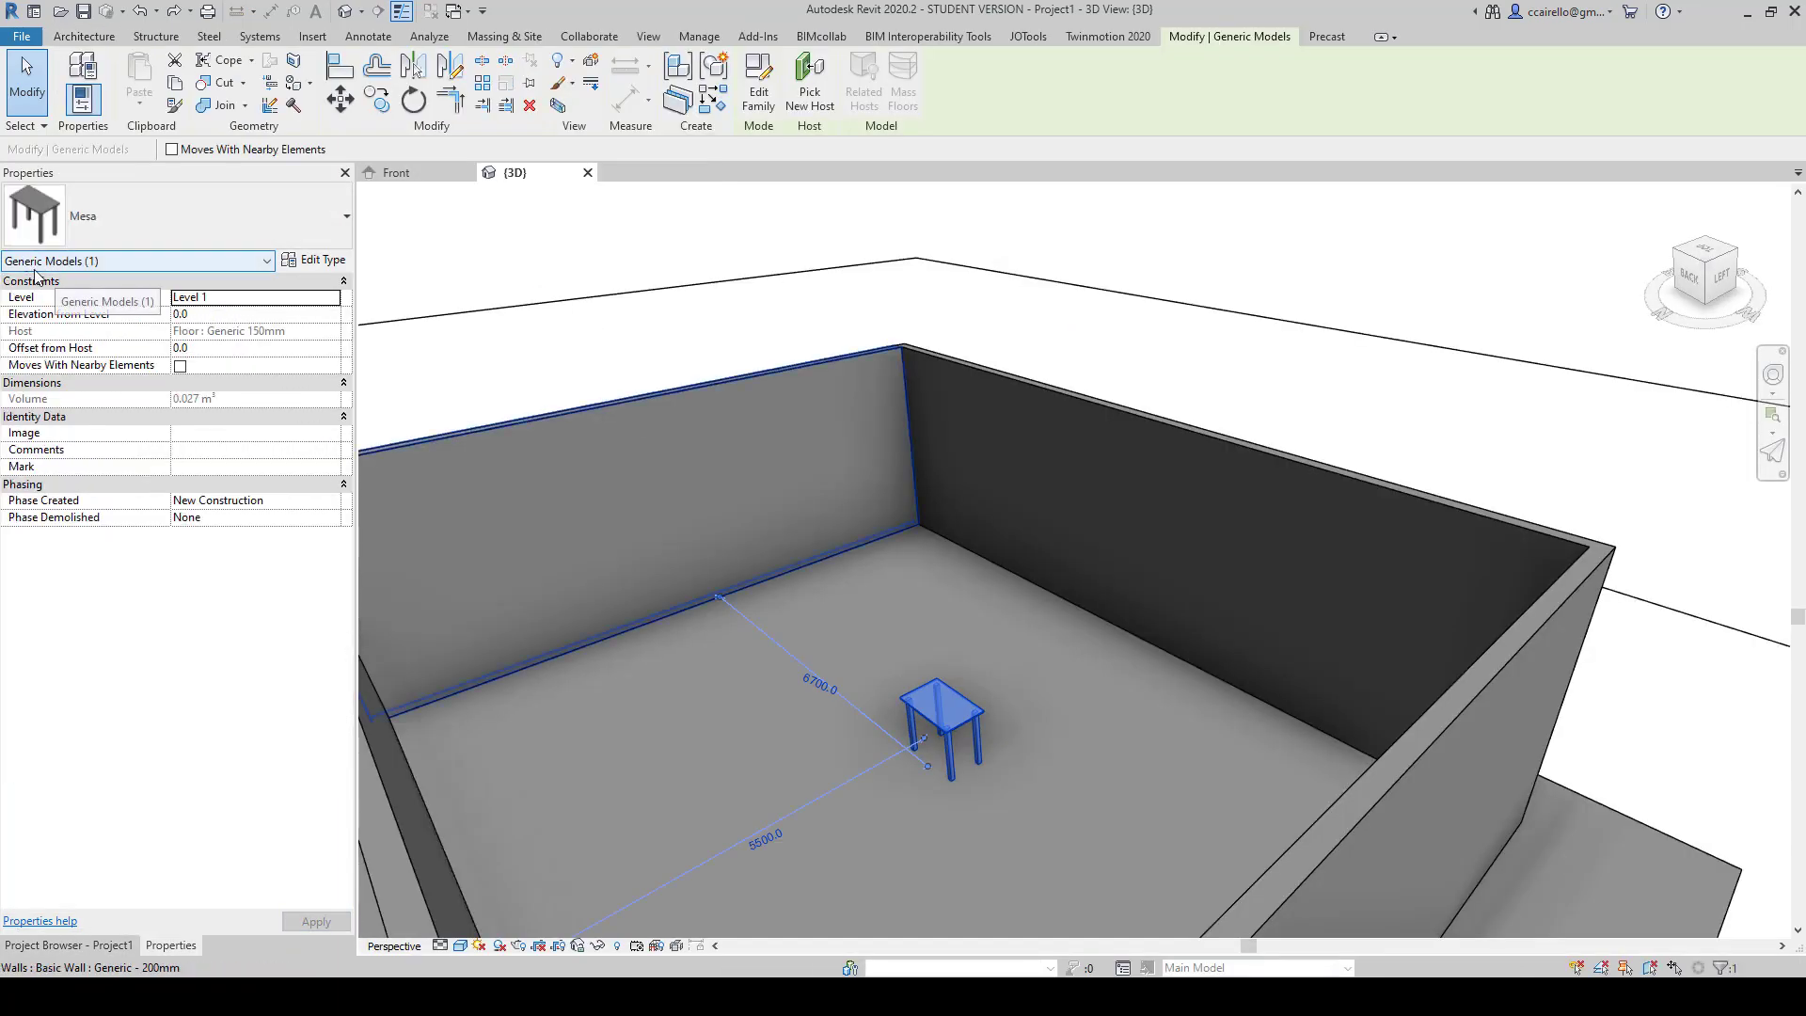
{"action": "left_click", "coordinate": [1081, 662]}
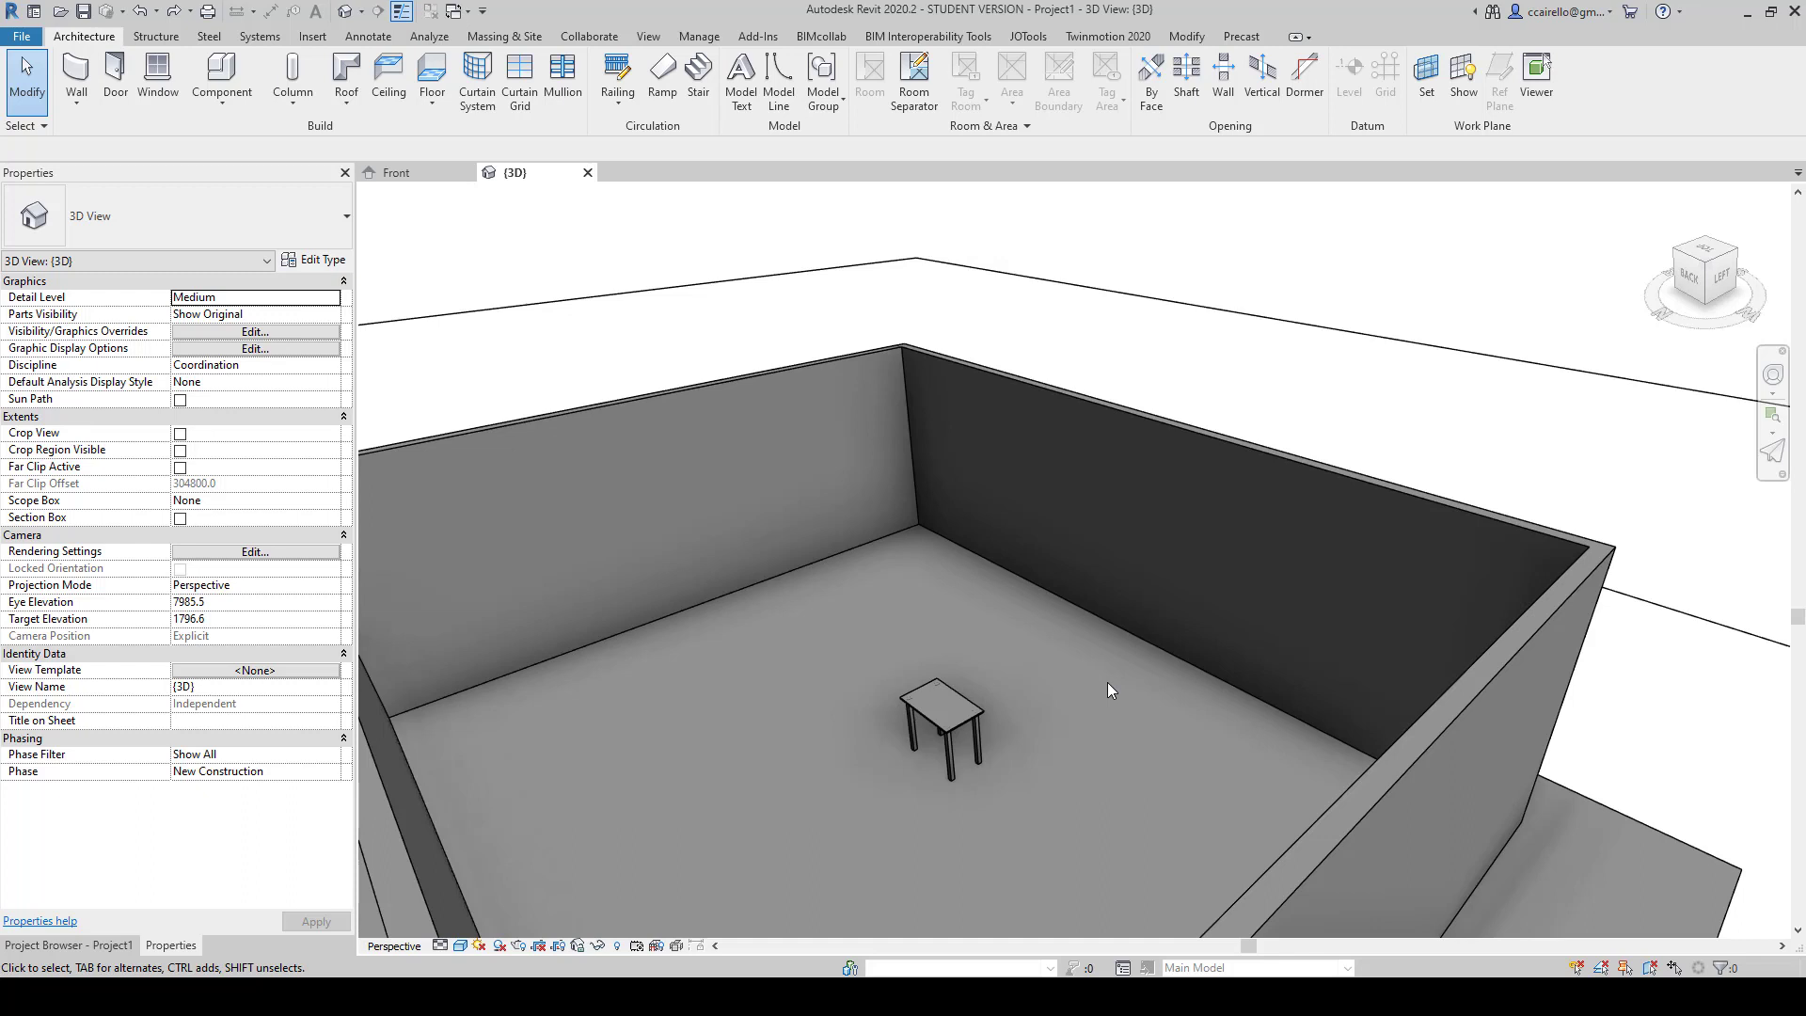
Step: Hide the Furniture model category in the 3D view's Visibility/Graphic Overrides
{"action": "left_click", "coordinate": [958, 734]}
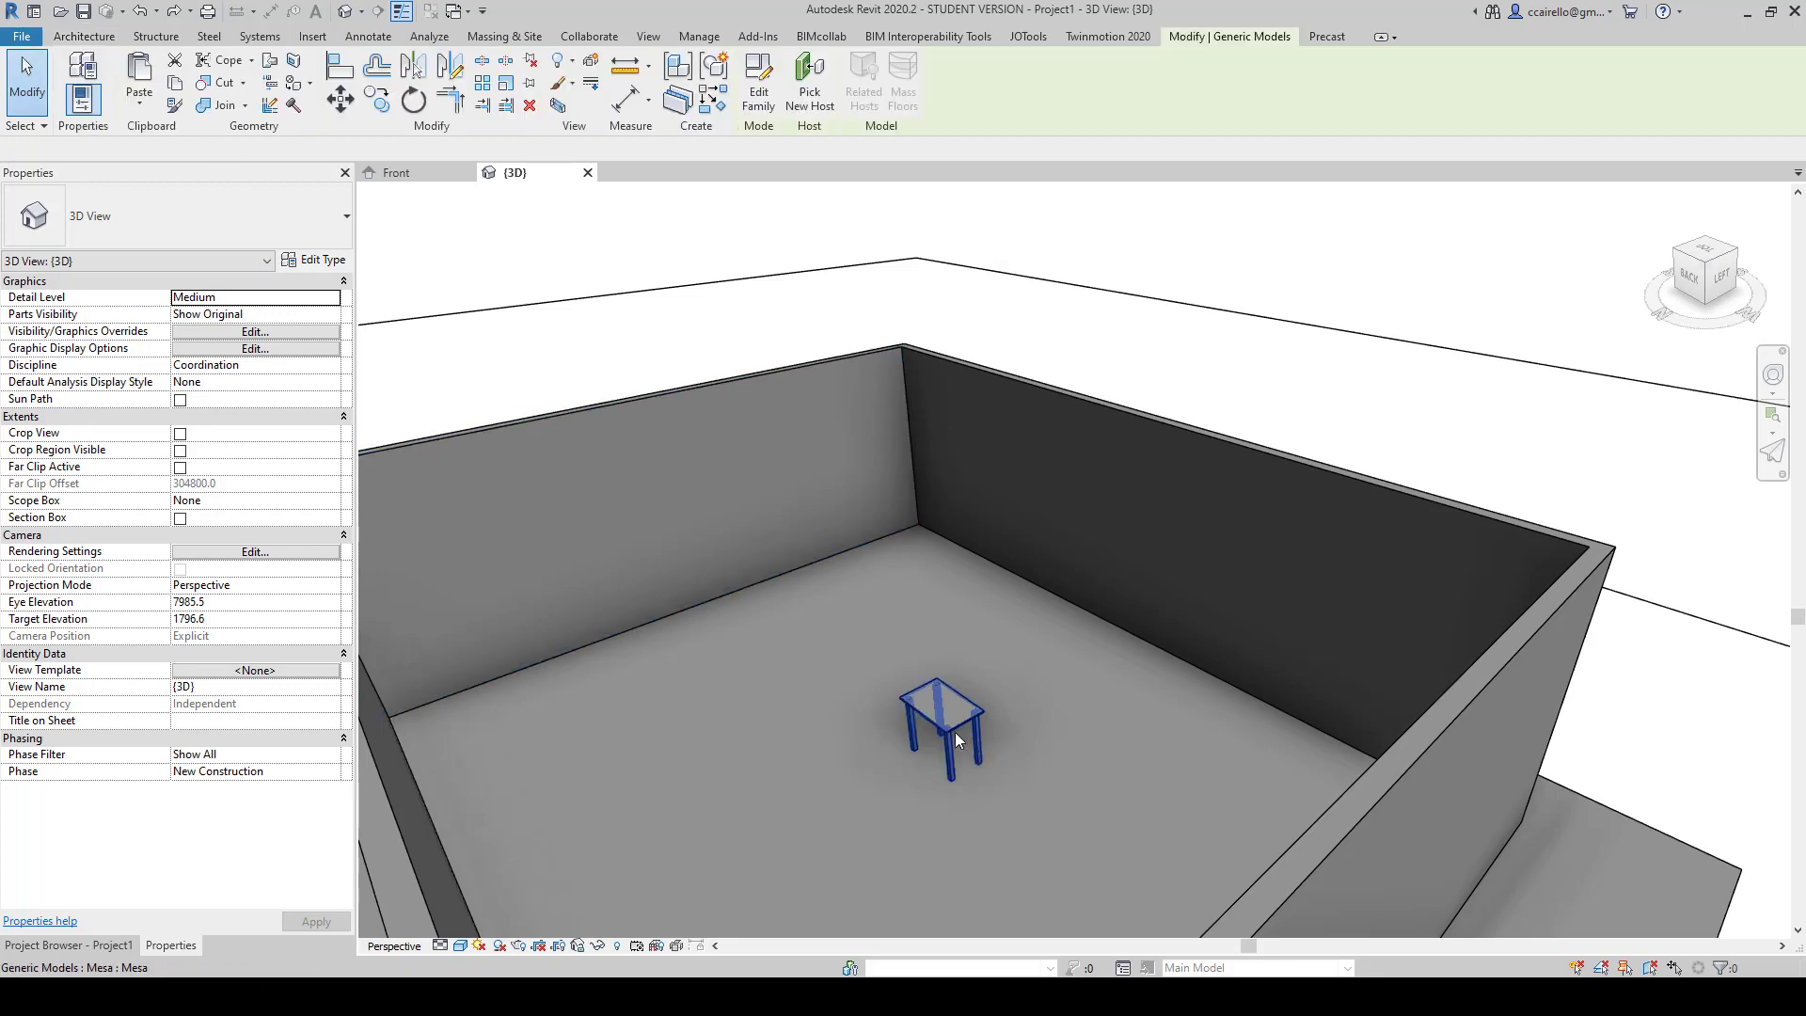
{"action": "left_click", "coordinate": [467, 234]}
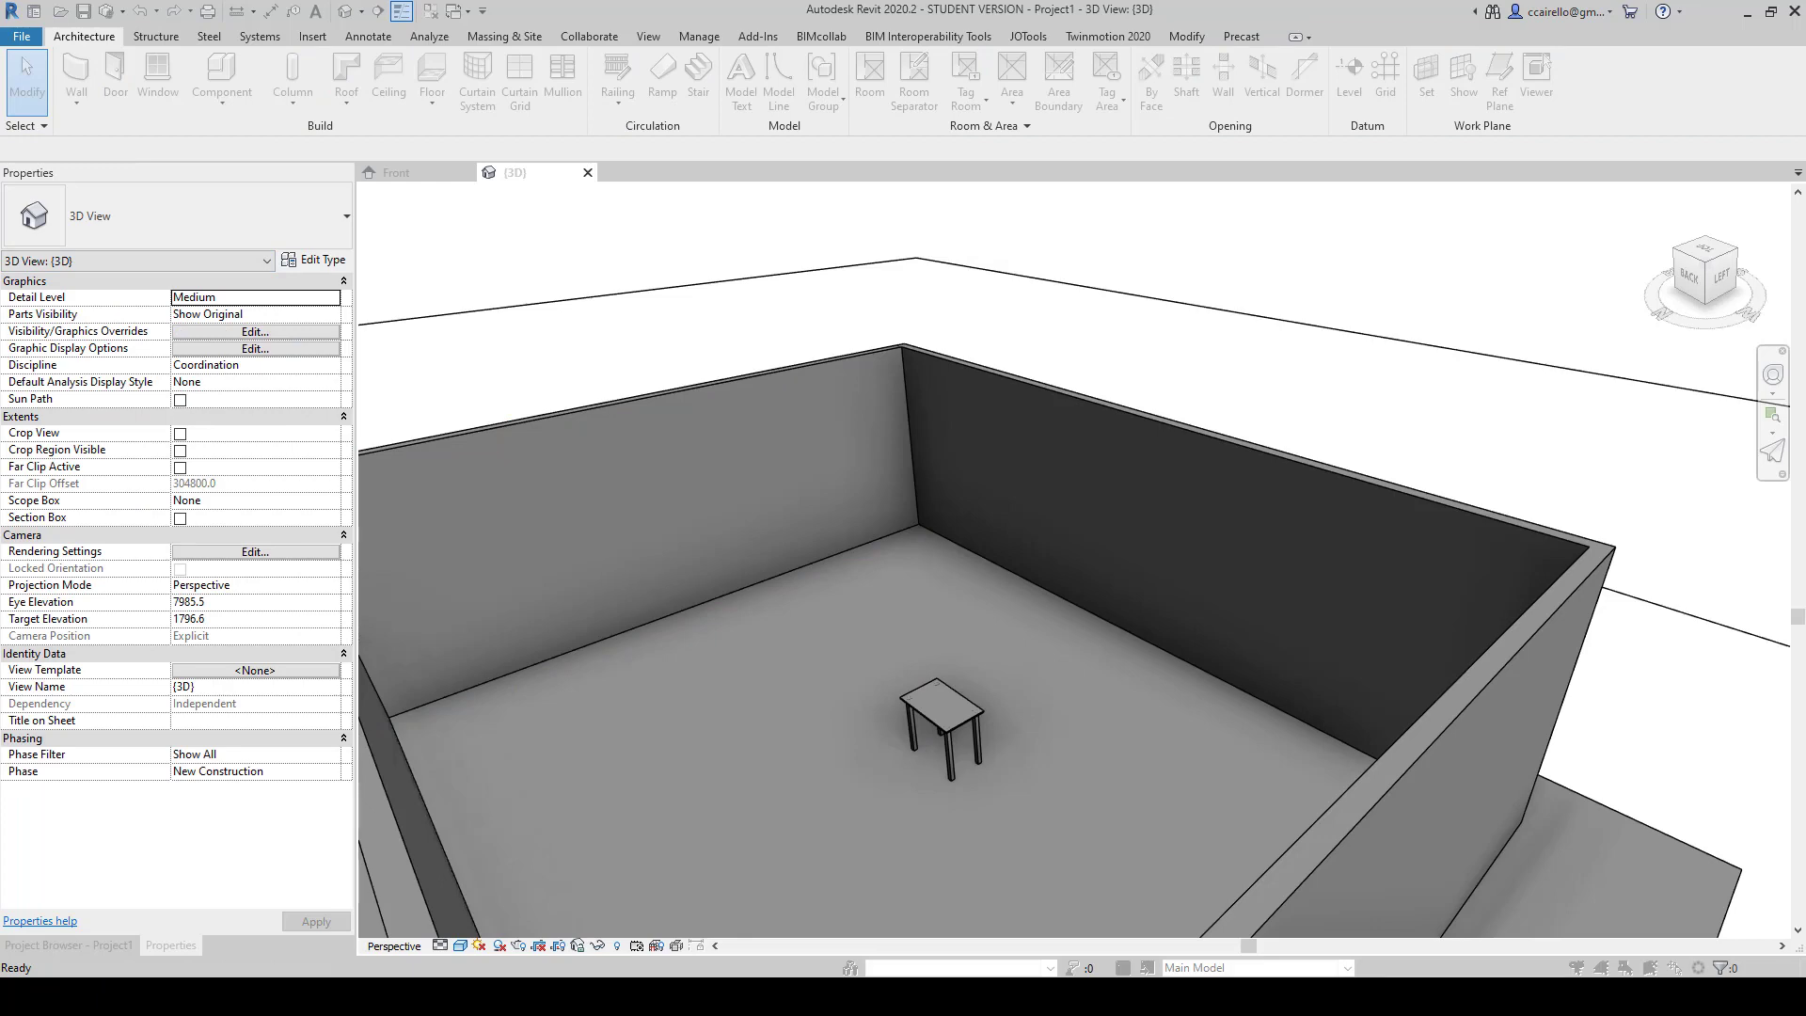
{"action": "left_click", "coordinate": [255, 331]}
{"action": "left_click_drag", "start_coordinate": [1002, 263], "coordinate": [1591, 216]}
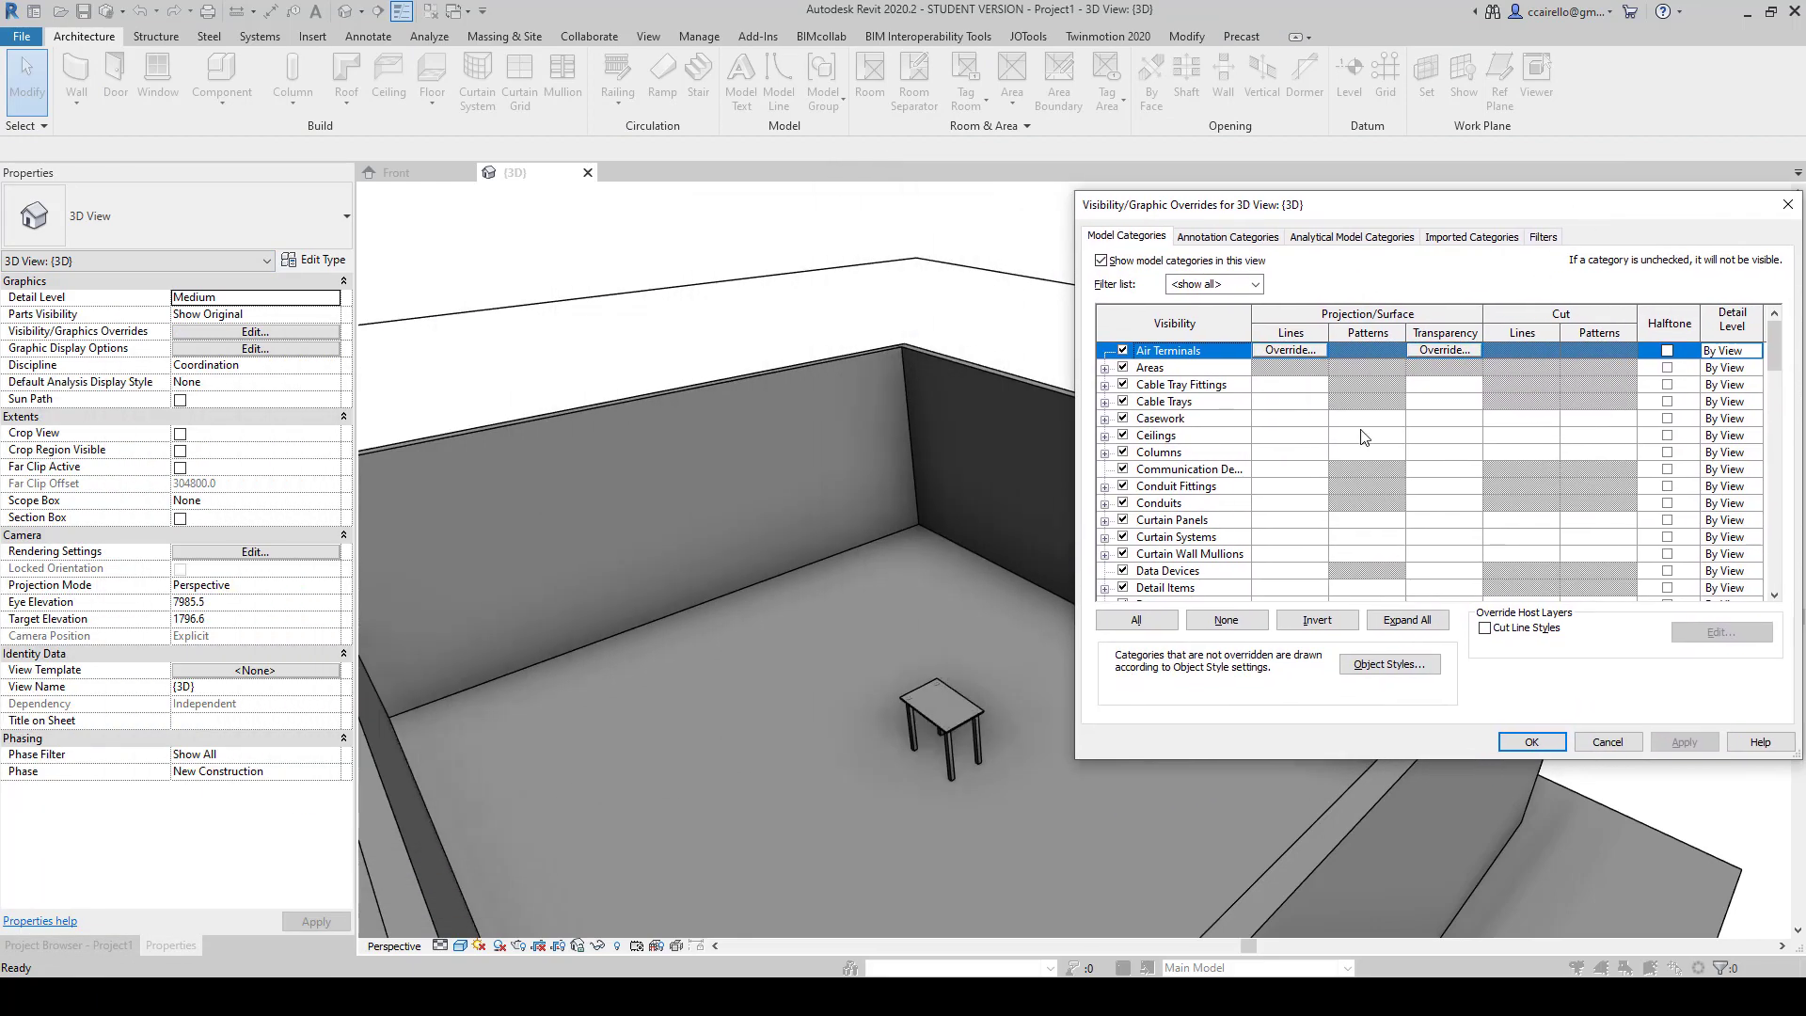
{"action": "left_click", "coordinate": [1279, 488]}
{"action": "scroll", "coordinate": [1251, 475], "scroll_direction": "down", "scroll_amount": 3}
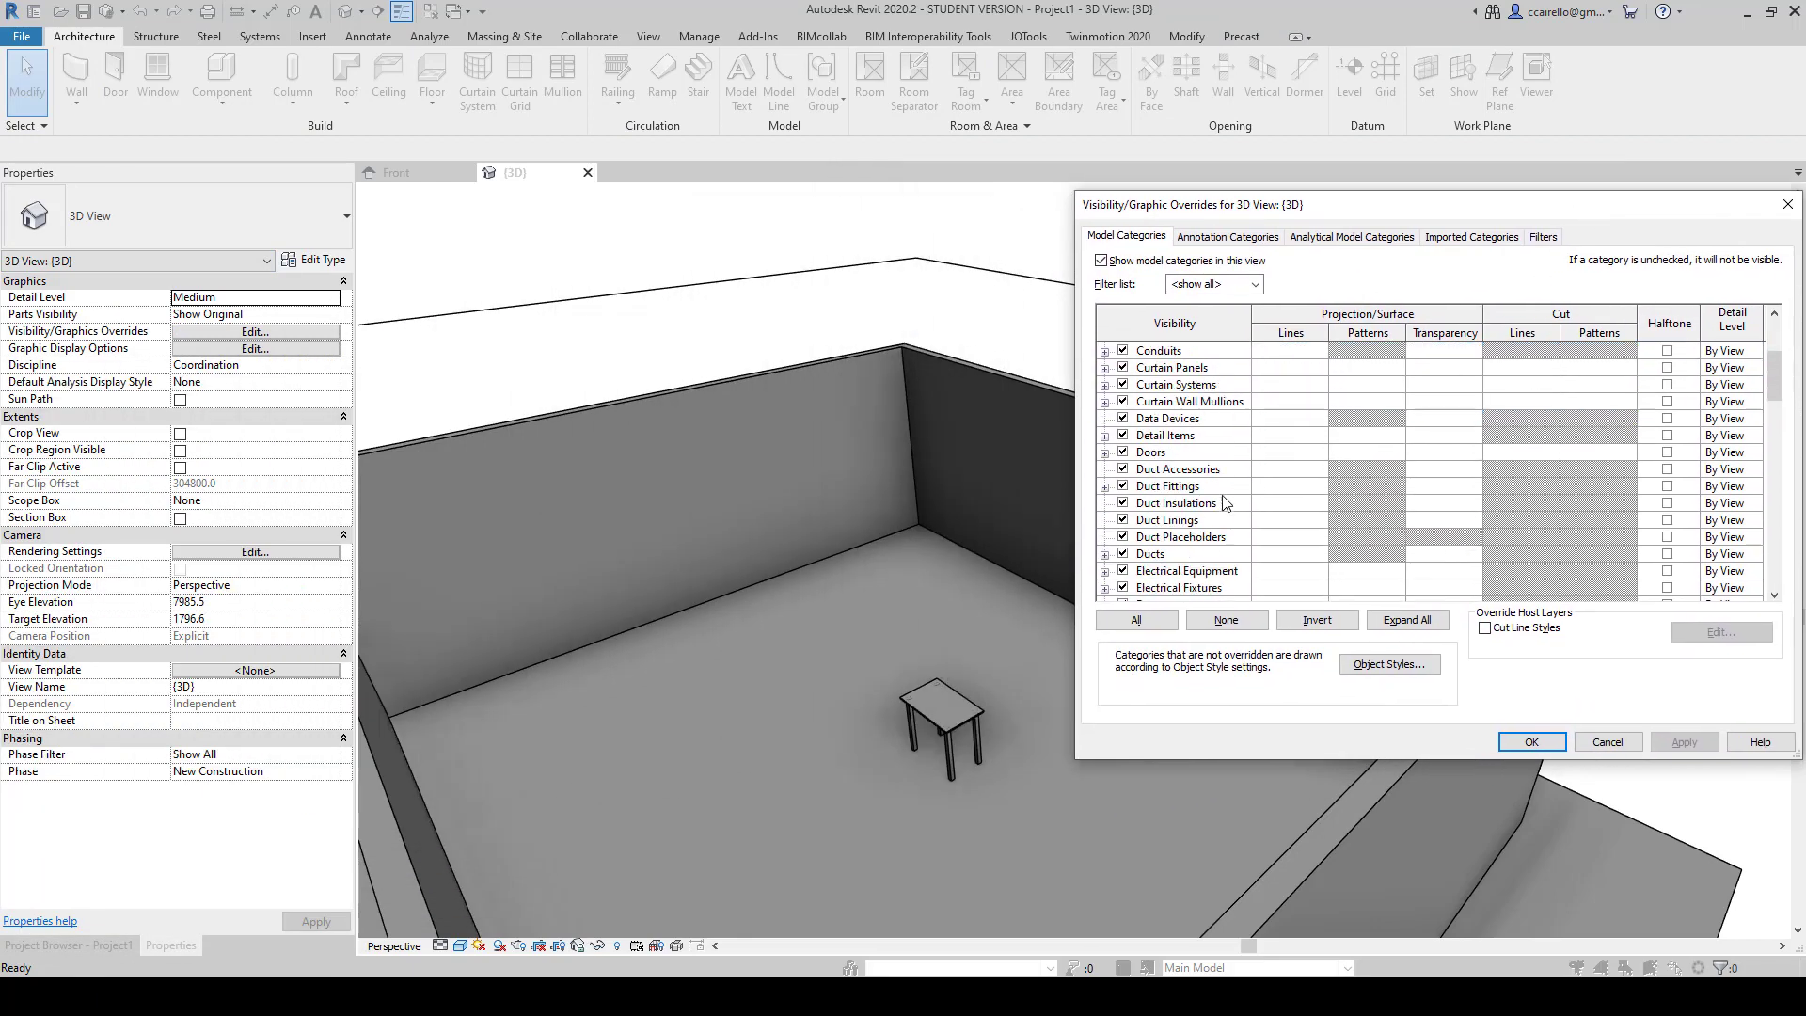
{"action": "left_click", "coordinate": [1175, 538]}
{"action": "scroll", "coordinate": [1171, 541], "scroll_direction": "down", "scroll_amount": 2}
{"action": "left_click", "coordinate": [1162, 538]}
{"action": "scroll", "coordinate": [1157, 537], "scroll_direction": "down", "scroll_amount": 2}
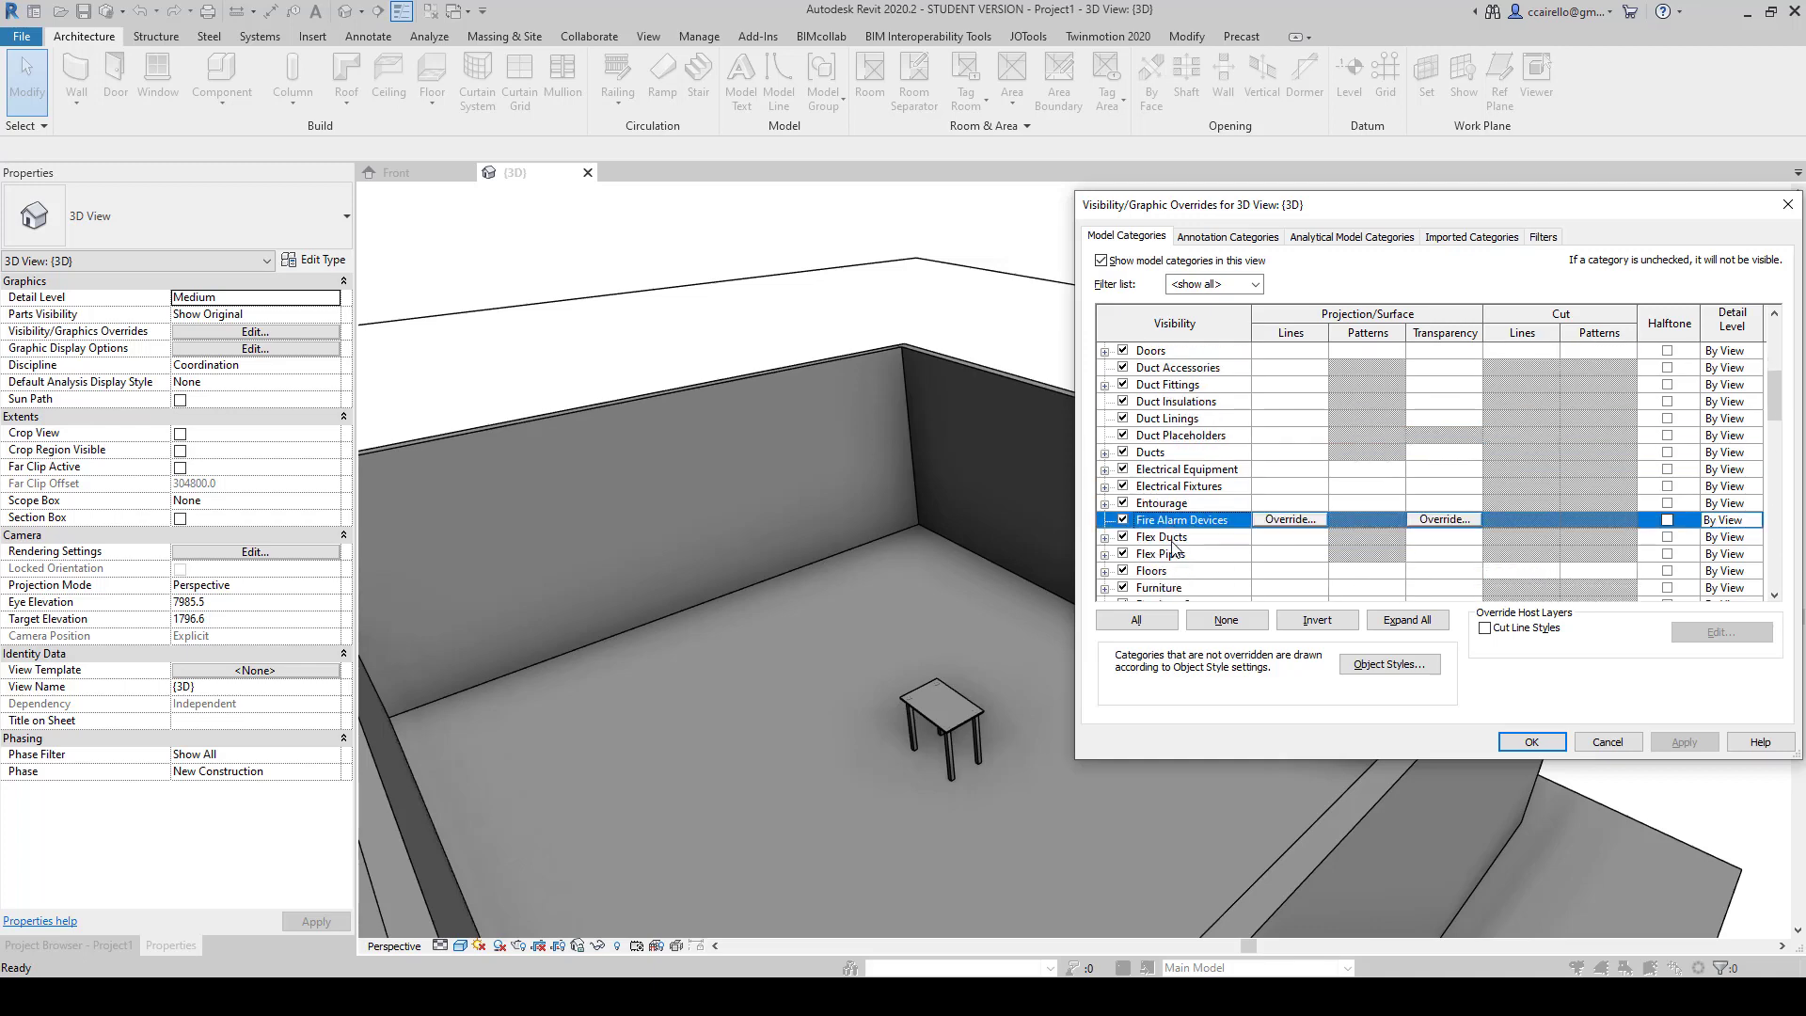
{"action": "left_click", "coordinate": [1122, 503]}
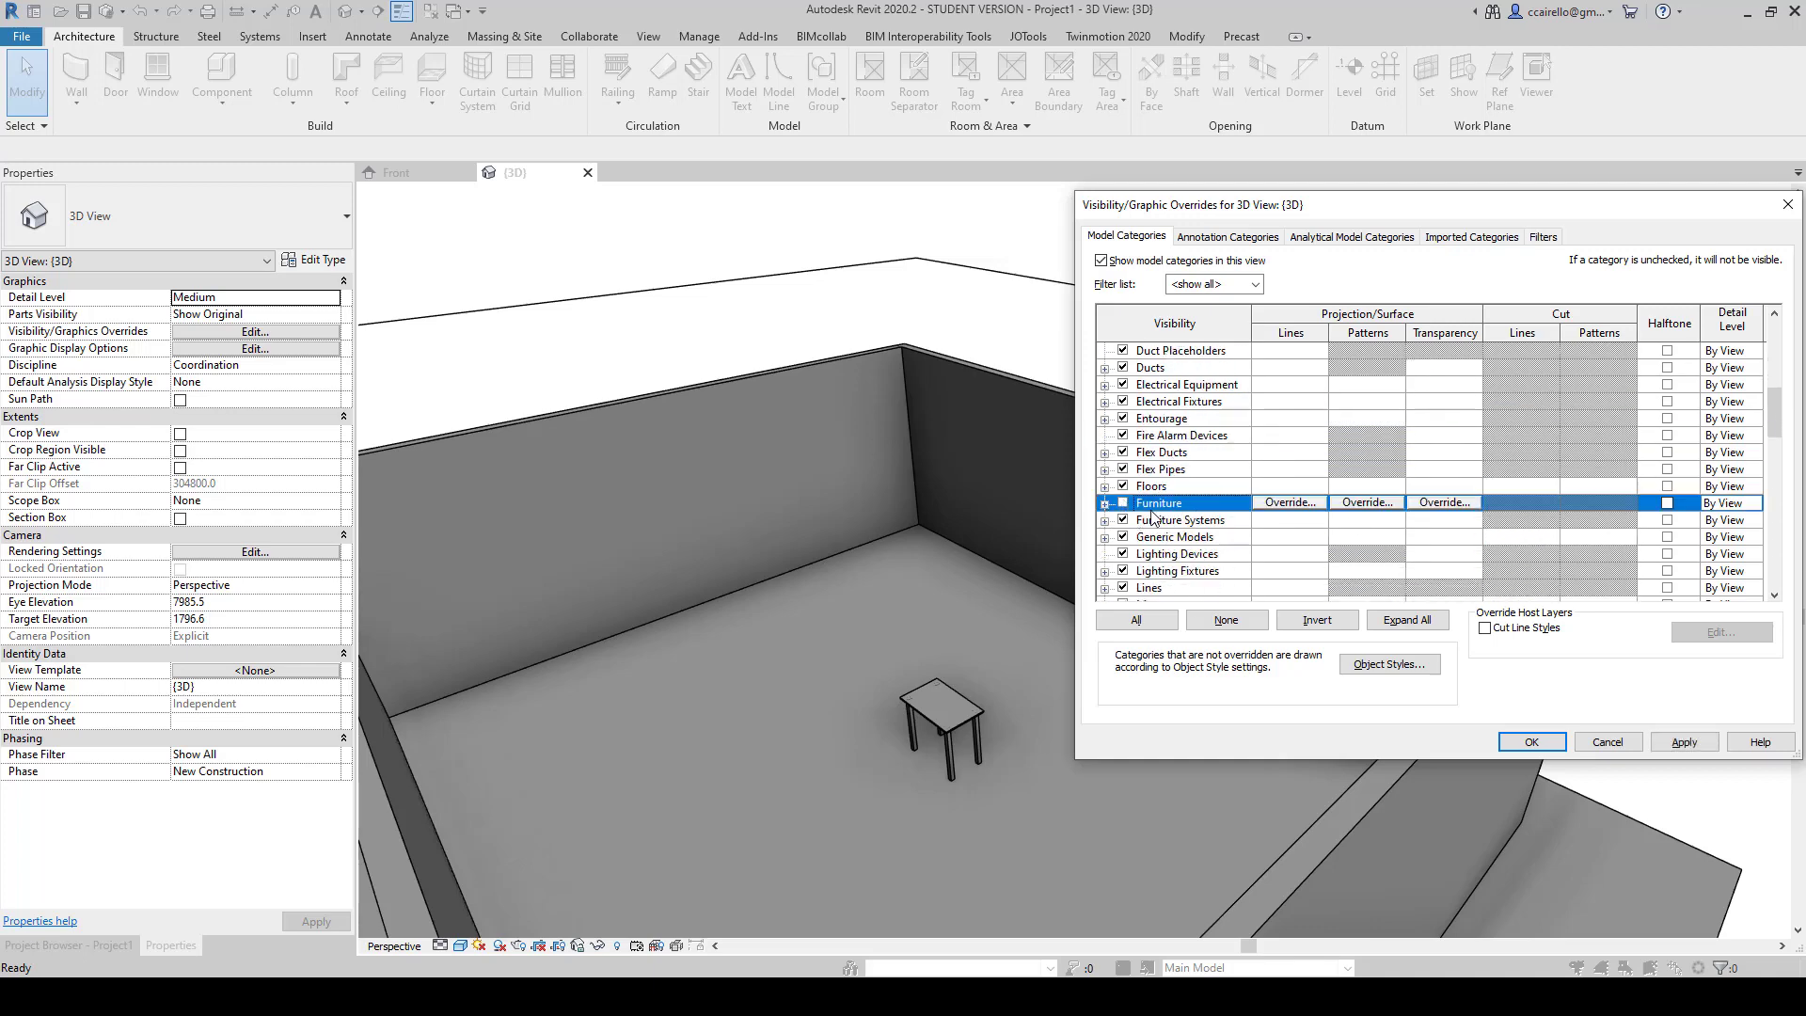
{"action": "left_click", "coordinate": [1531, 742]}
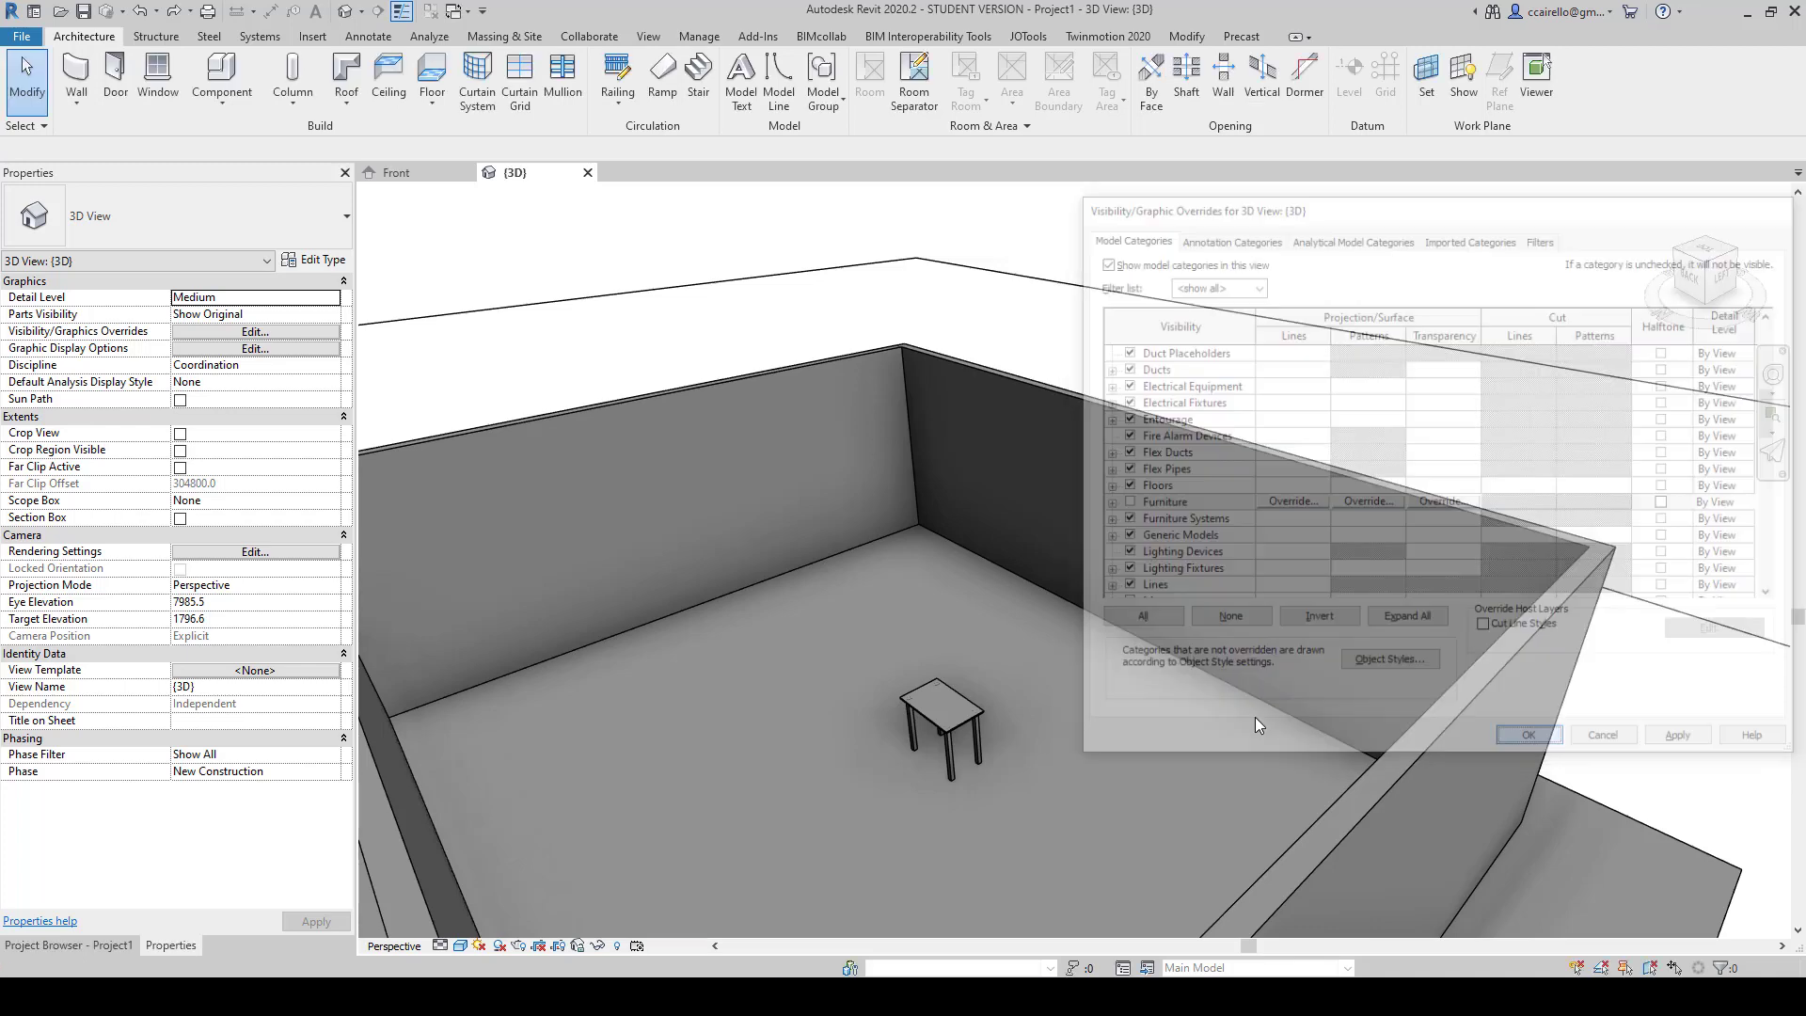
Step: Move the table to about 5400 mm and 4300 mm from the adjacent walls and check its category
{"action": "left_click_drag", "start_coordinate": [974, 720], "coordinate": [853, 722]}
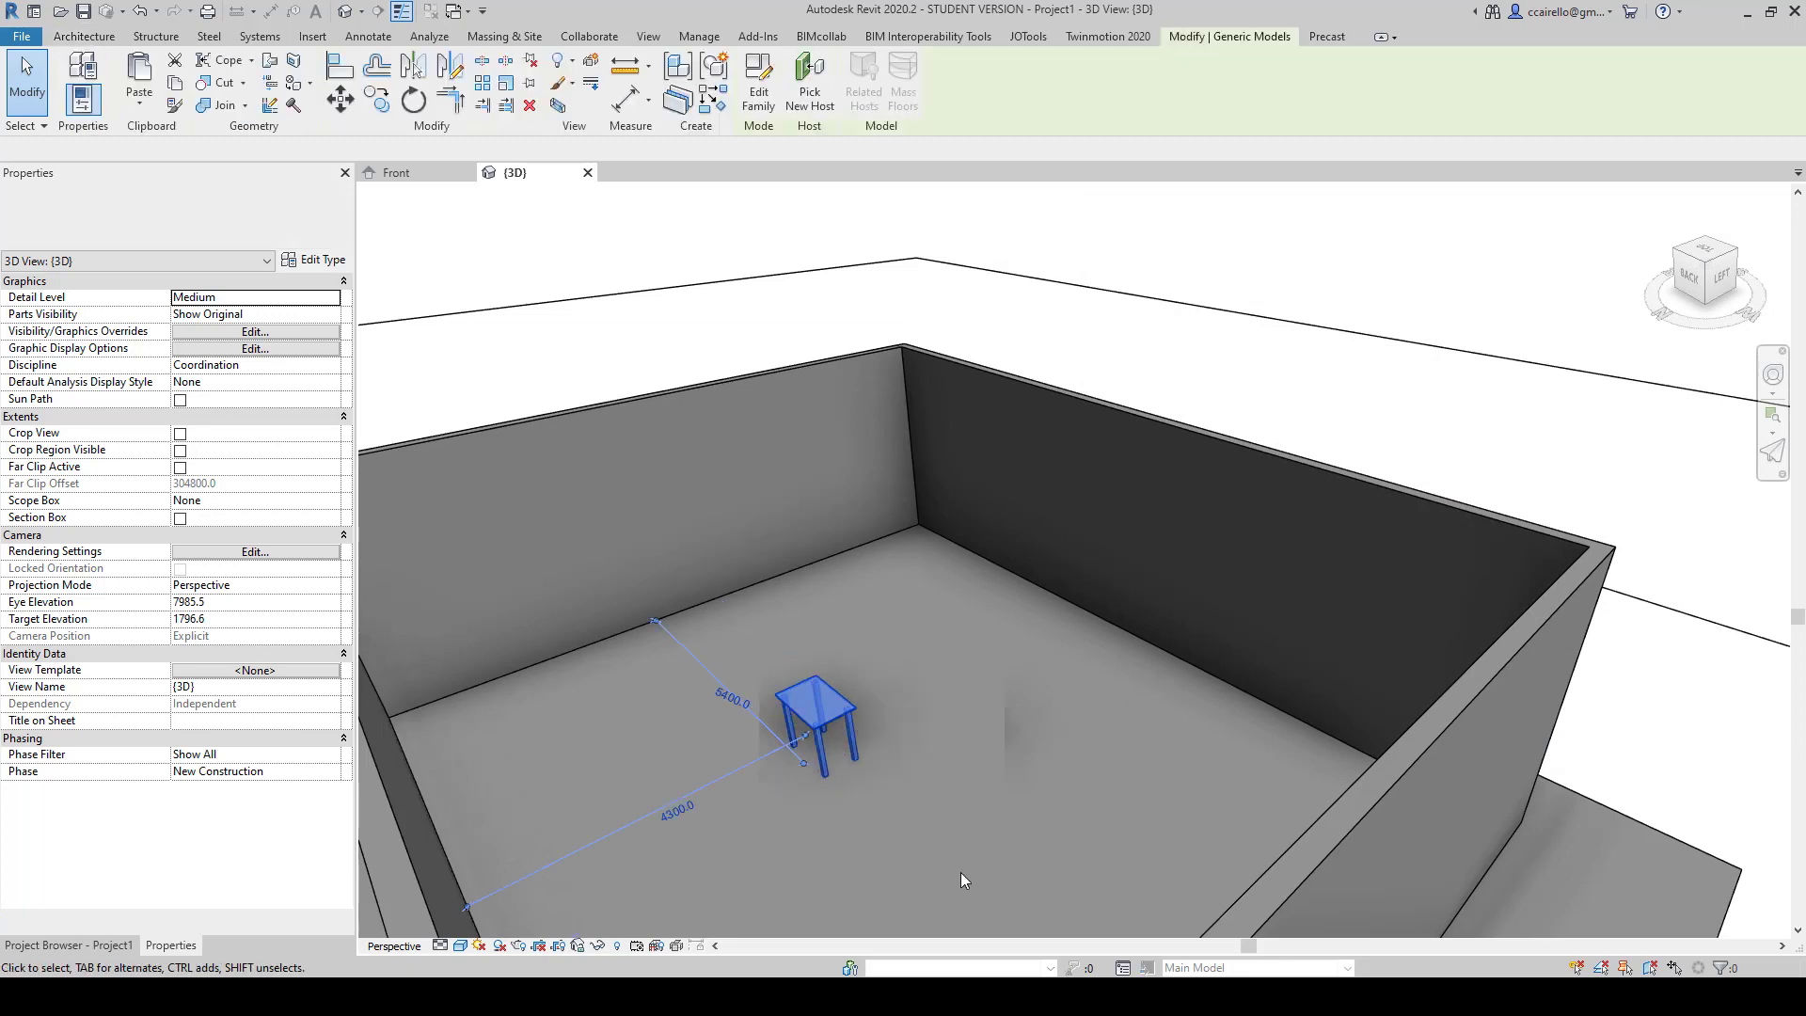
{"action": "left_click", "coordinate": [961, 872]}
{"action": "left_click", "coordinate": [823, 743]}
{"action": "left_click", "coordinate": [141, 261]}
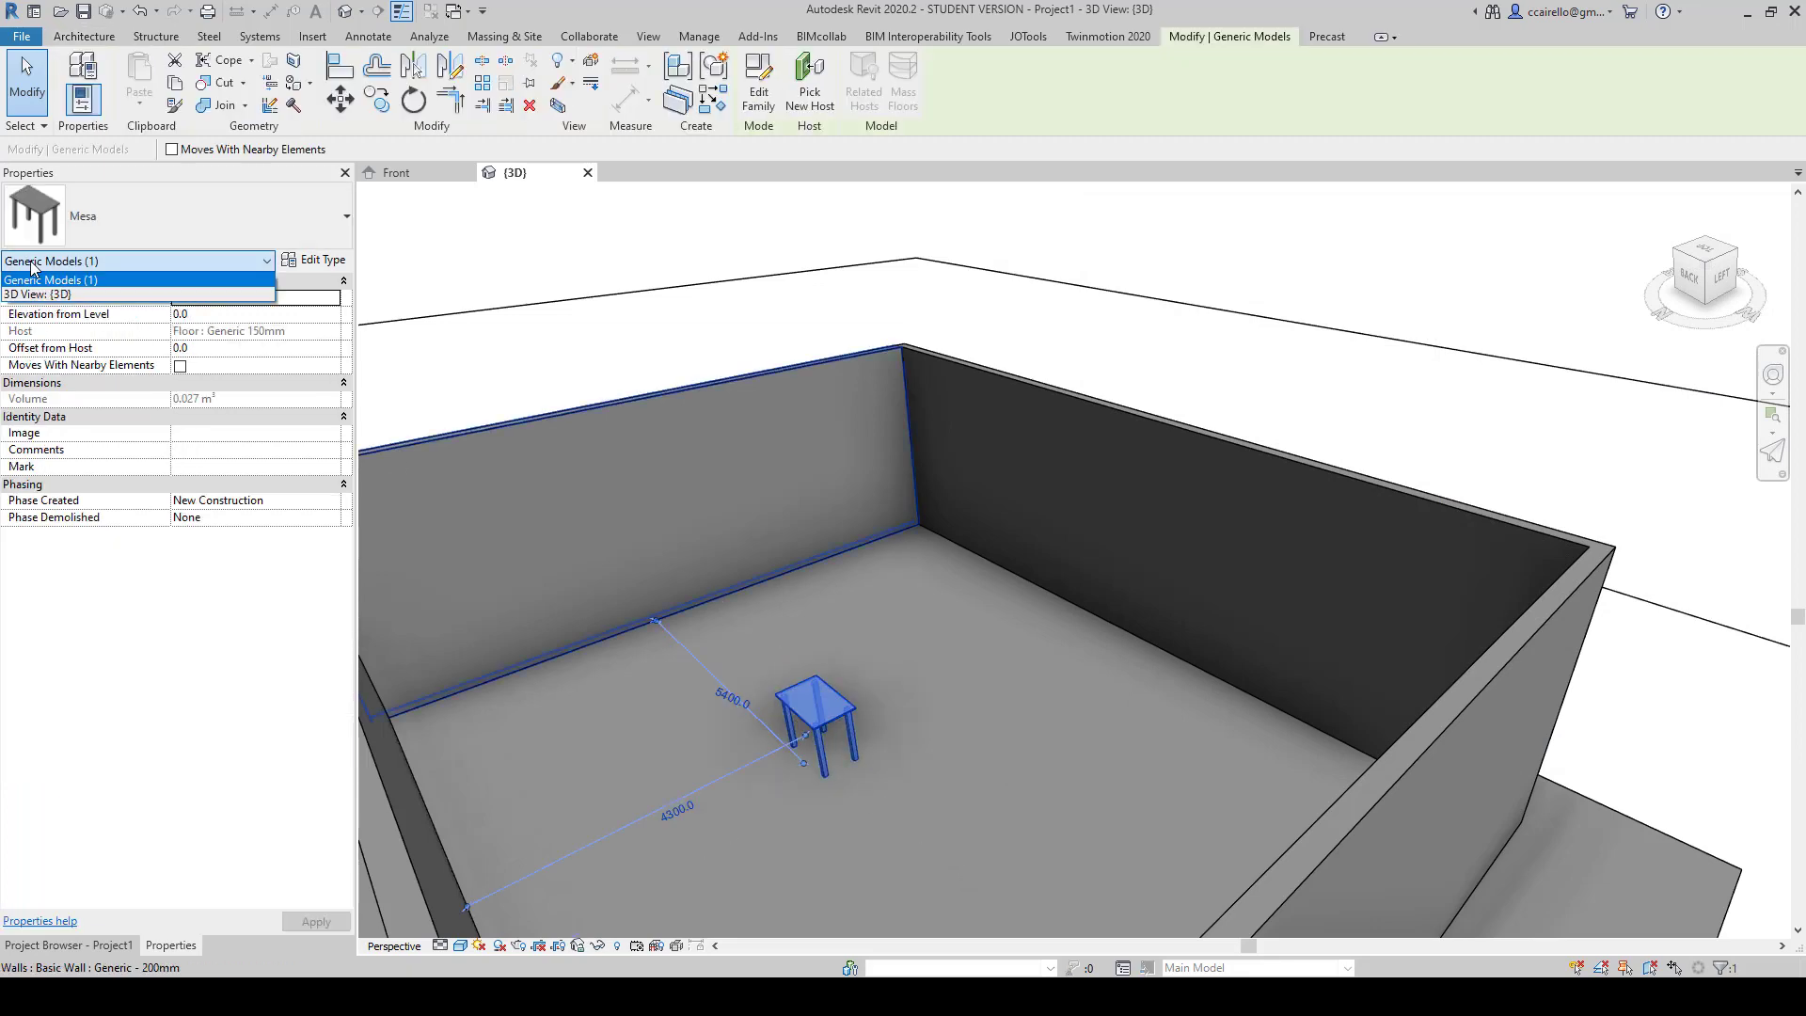
{"action": "left_click", "coordinate": [602, 261]}
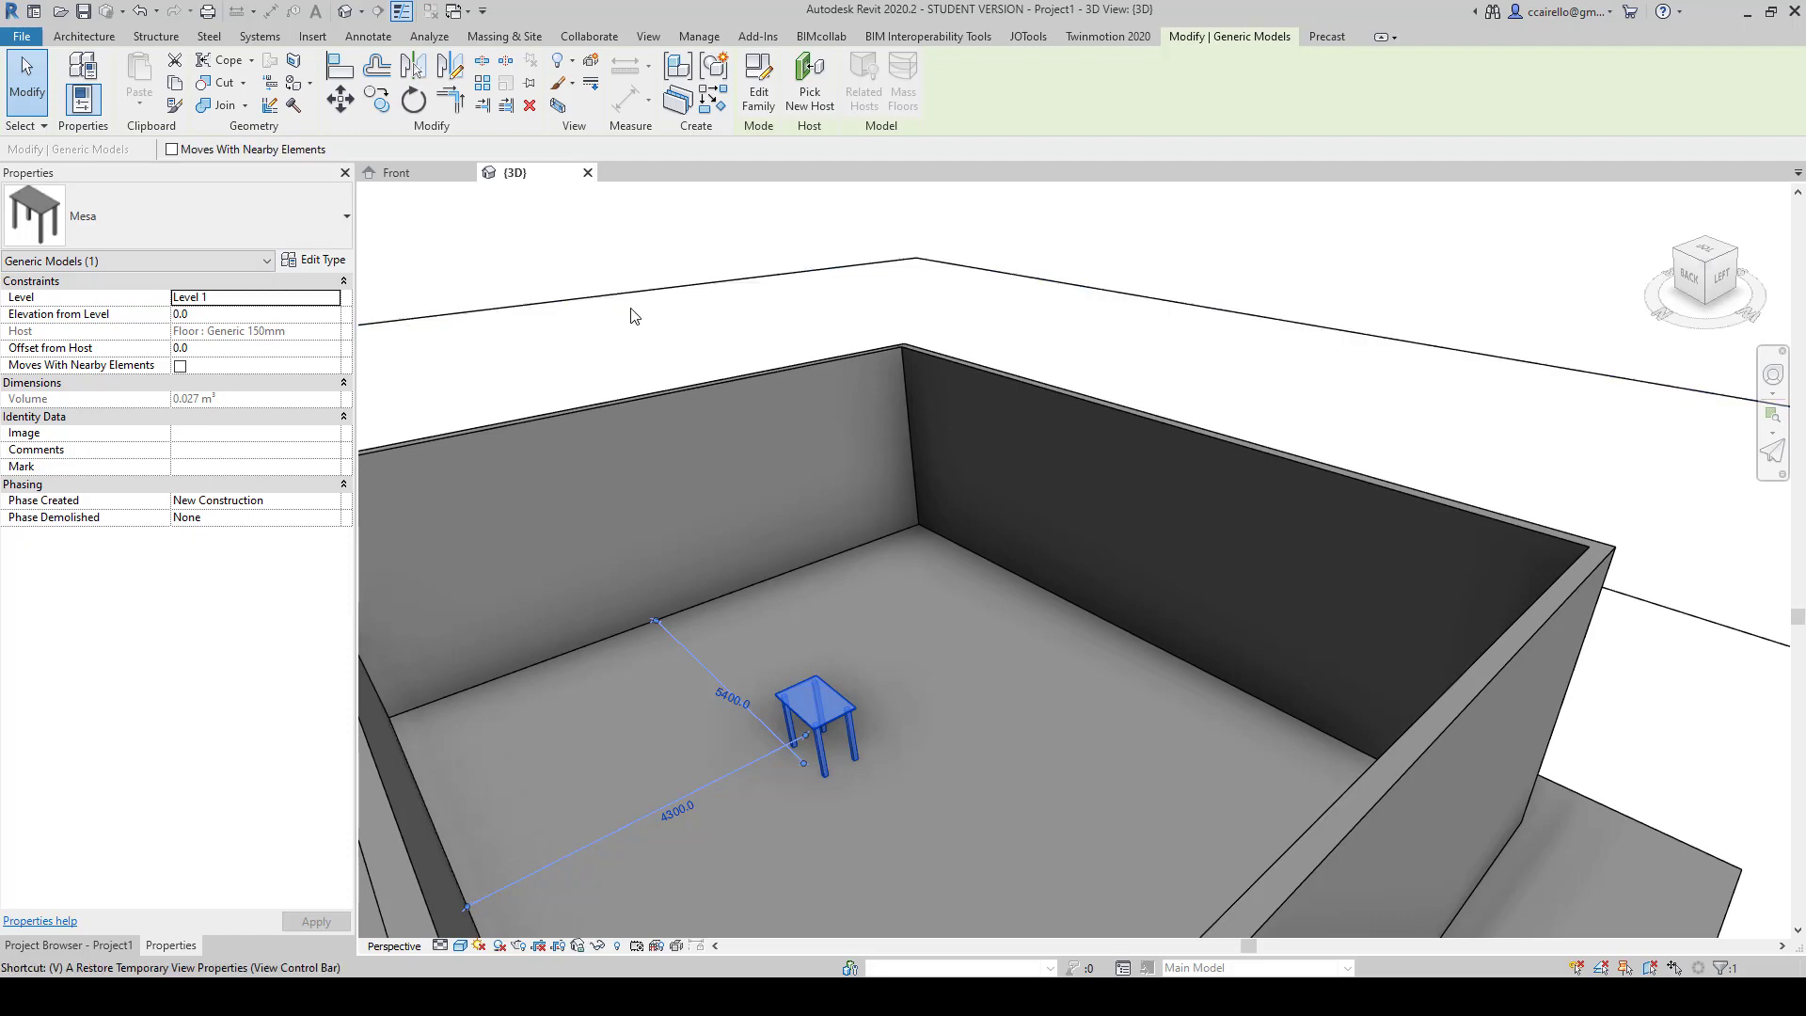
Step: Turn off the Generic Models category in the 3D view's visibility overrides, apply it, and turn the category back on
{"action": "key", "text": "v"}
{"action": "key", "text": "g"}
{"action": "scroll", "coordinate": [1171, 520], "scroll_direction": "down", "scroll_amount": 7}
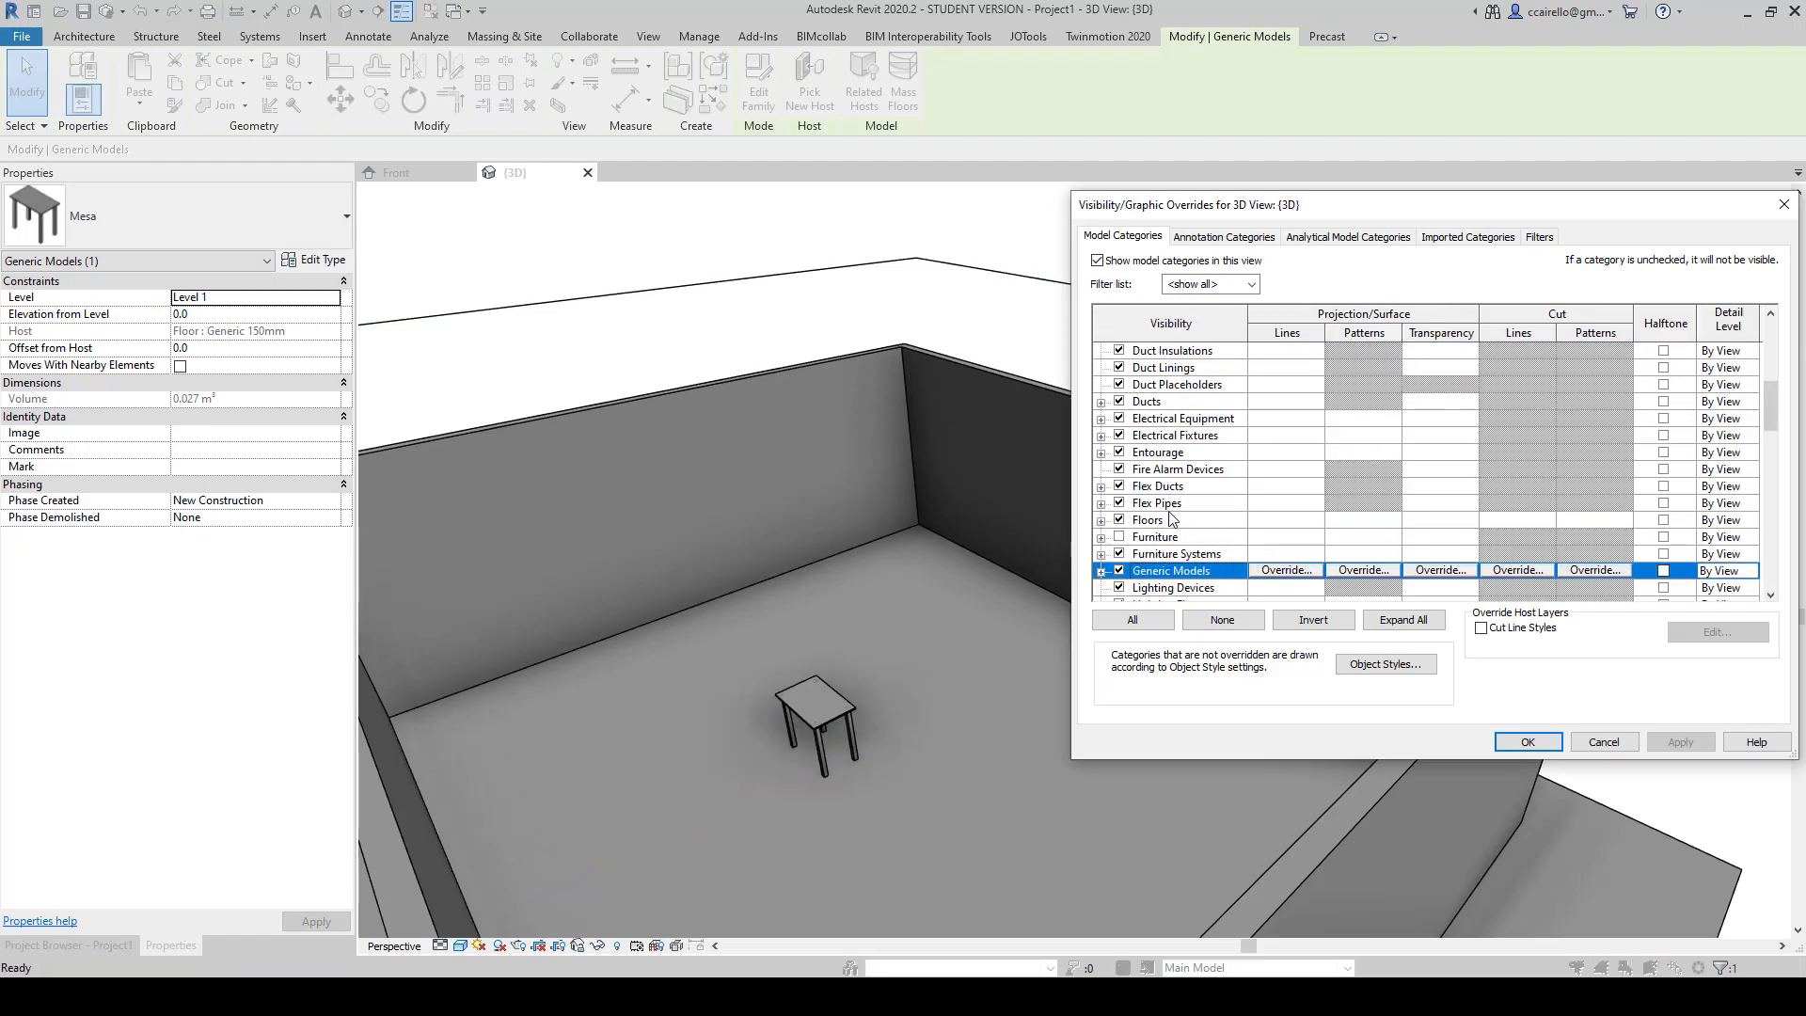
{"action": "left_click", "coordinate": [1119, 504]}
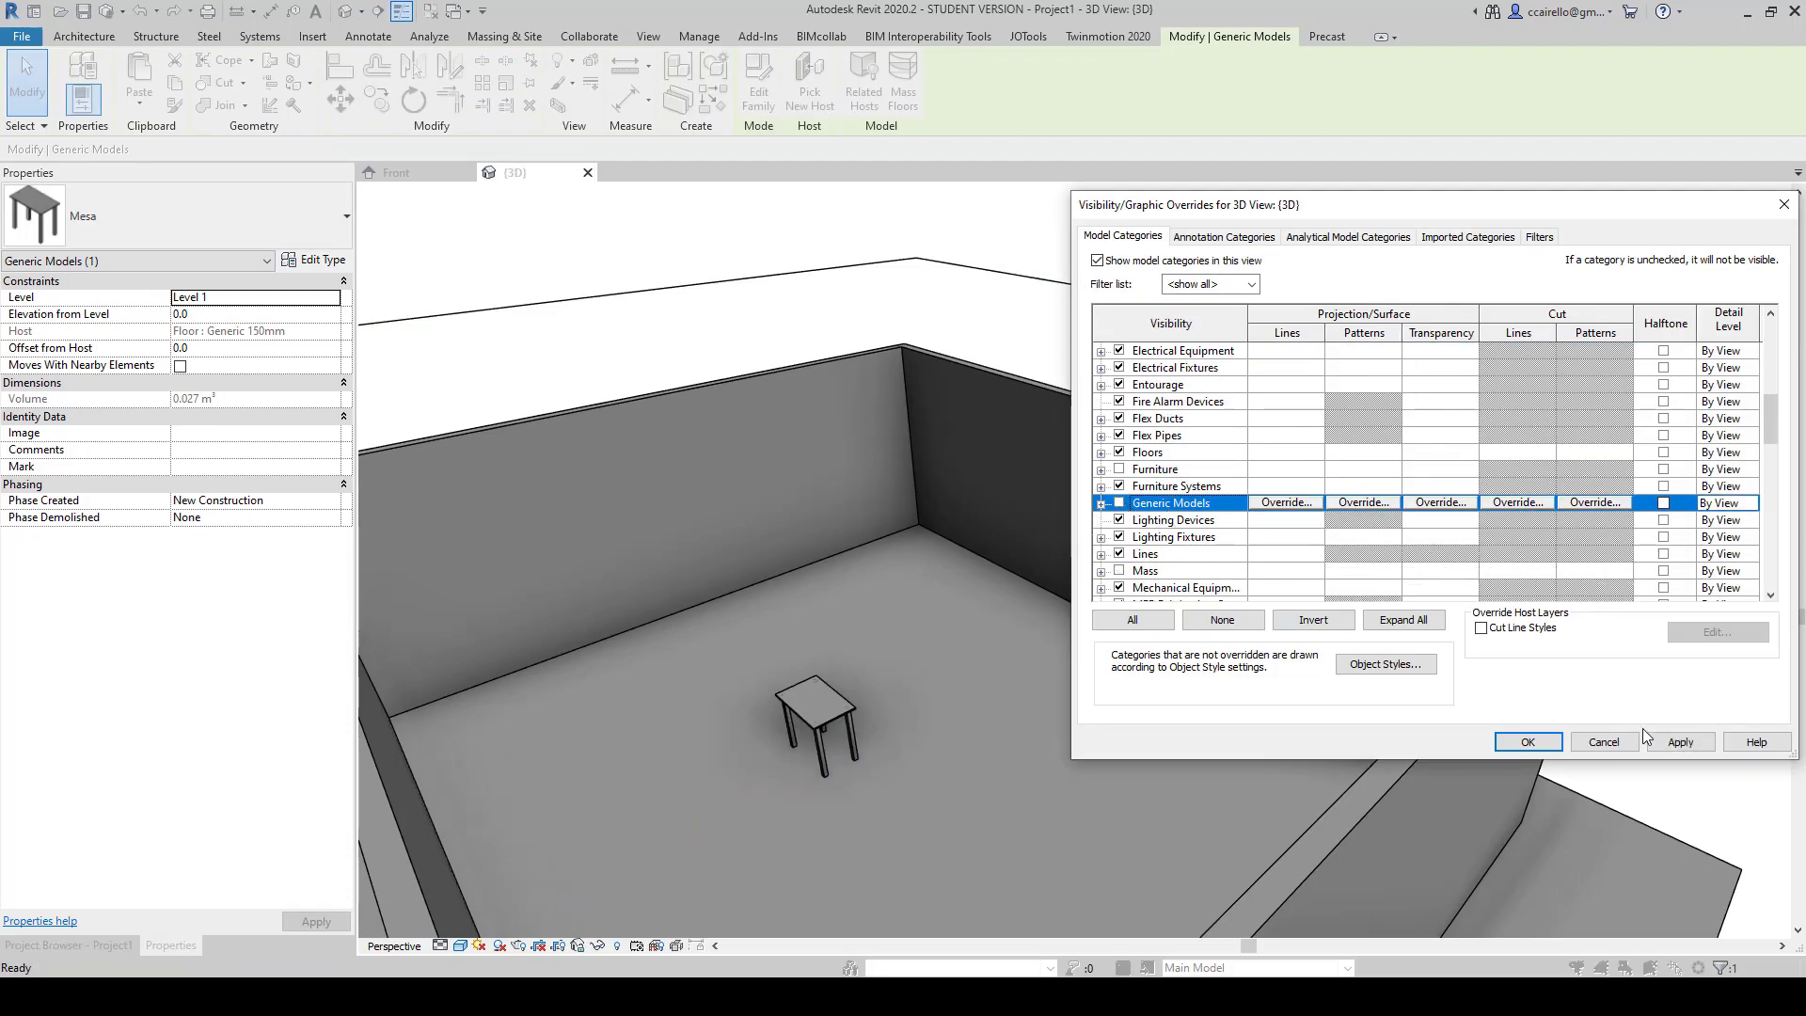
{"action": "left_click", "coordinate": [1680, 743]}
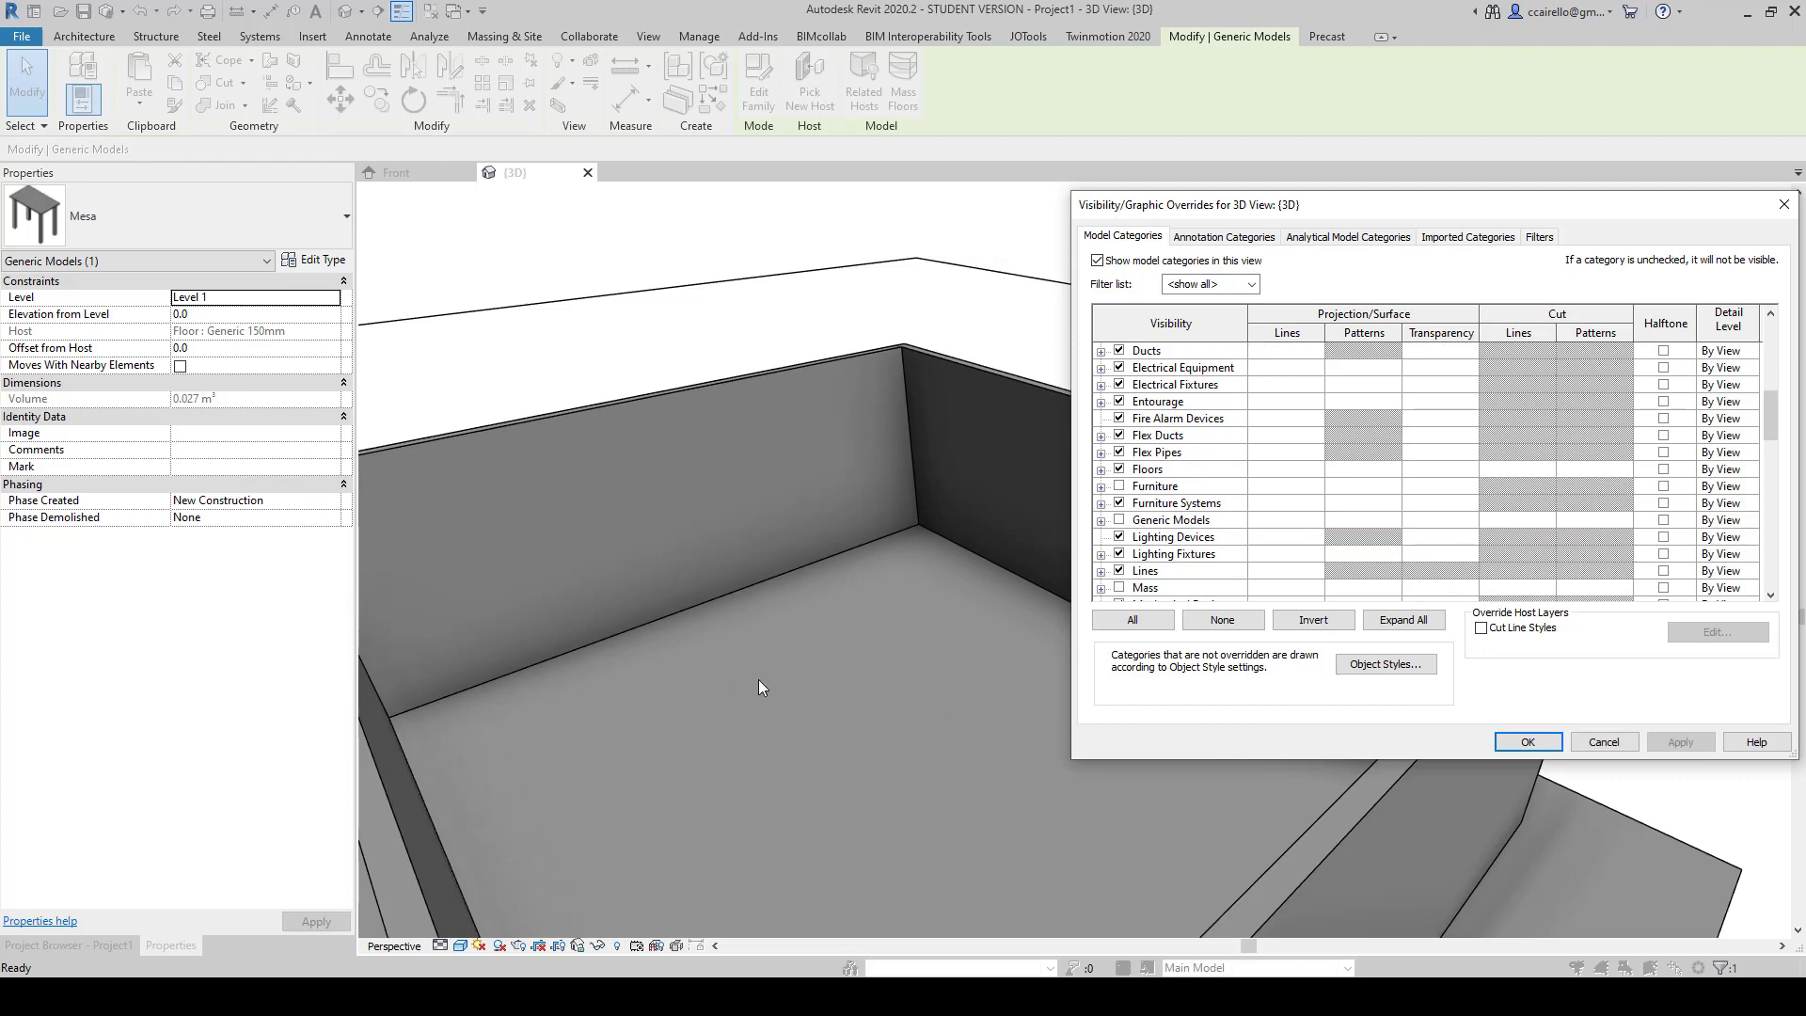
{"action": "left_click", "coordinate": [1119, 520]}
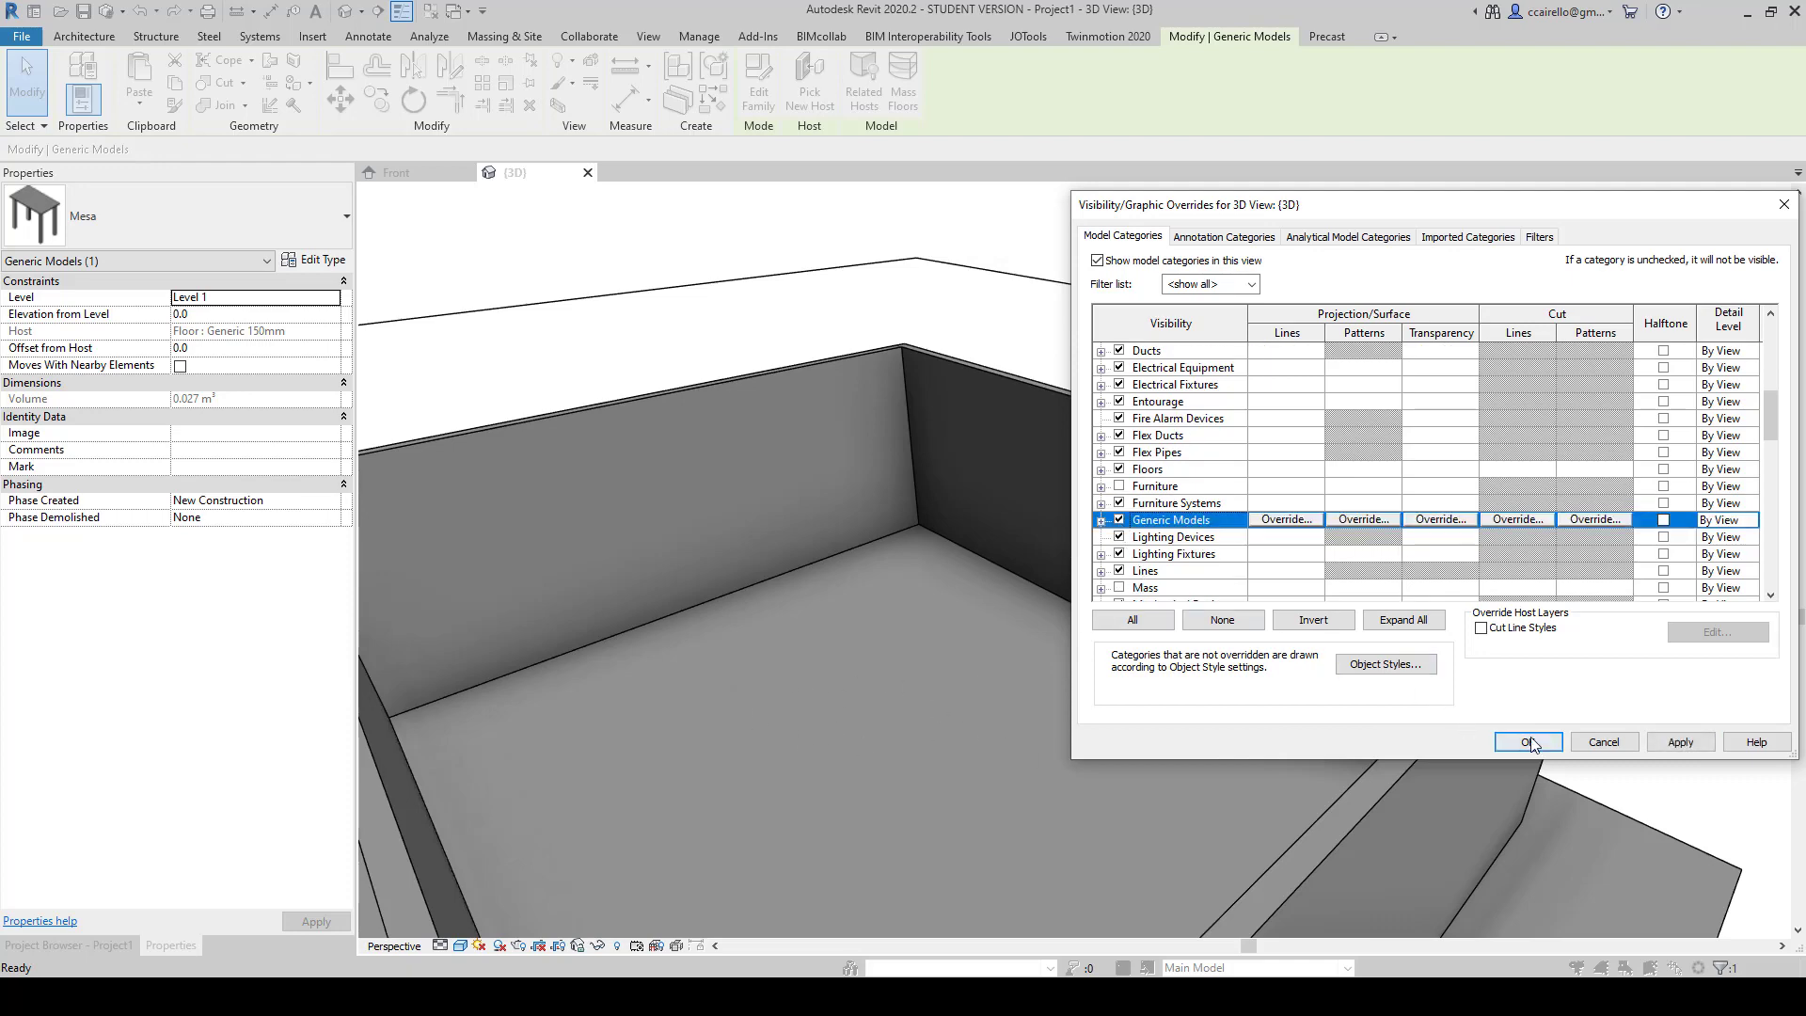
{"action": "left_click", "coordinate": [1528, 743]}
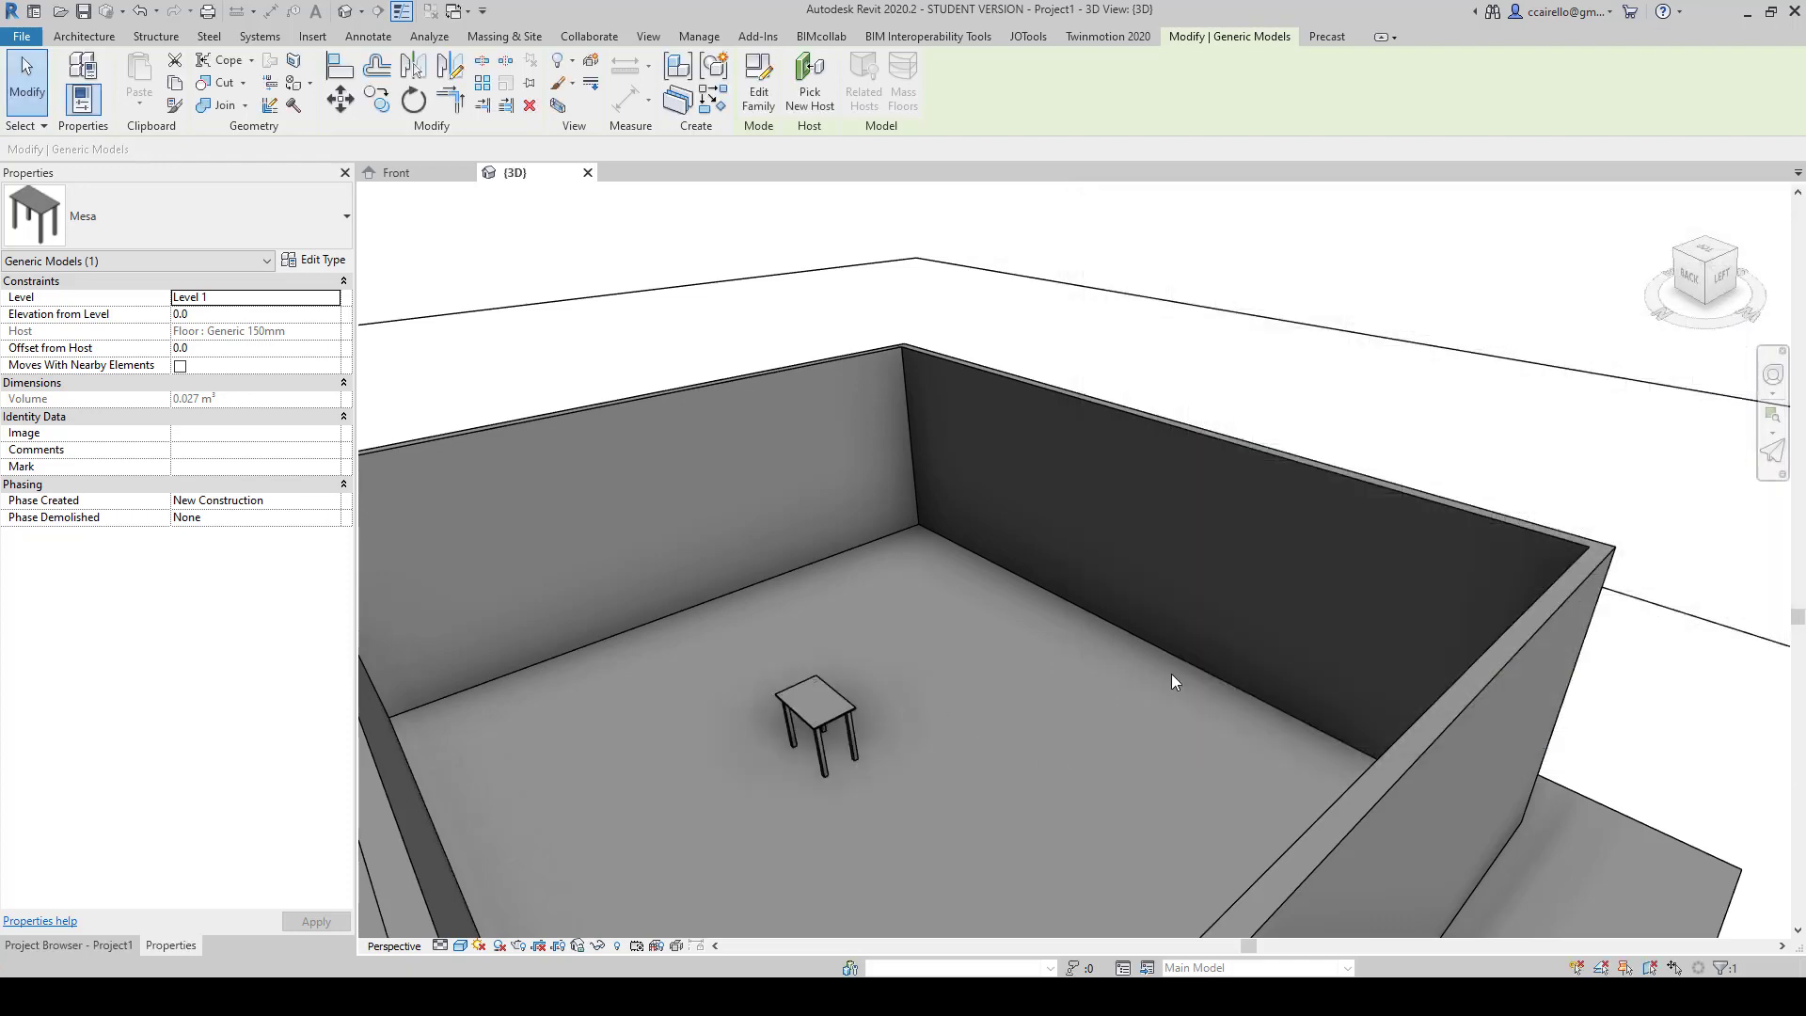
Step: Switch to the Mesa family, open its 3D view and close the inactive Front elevation
{"action": "left_click", "coordinate": [855, 716]}
{"action": "left_click", "coordinate": [435, 170]}
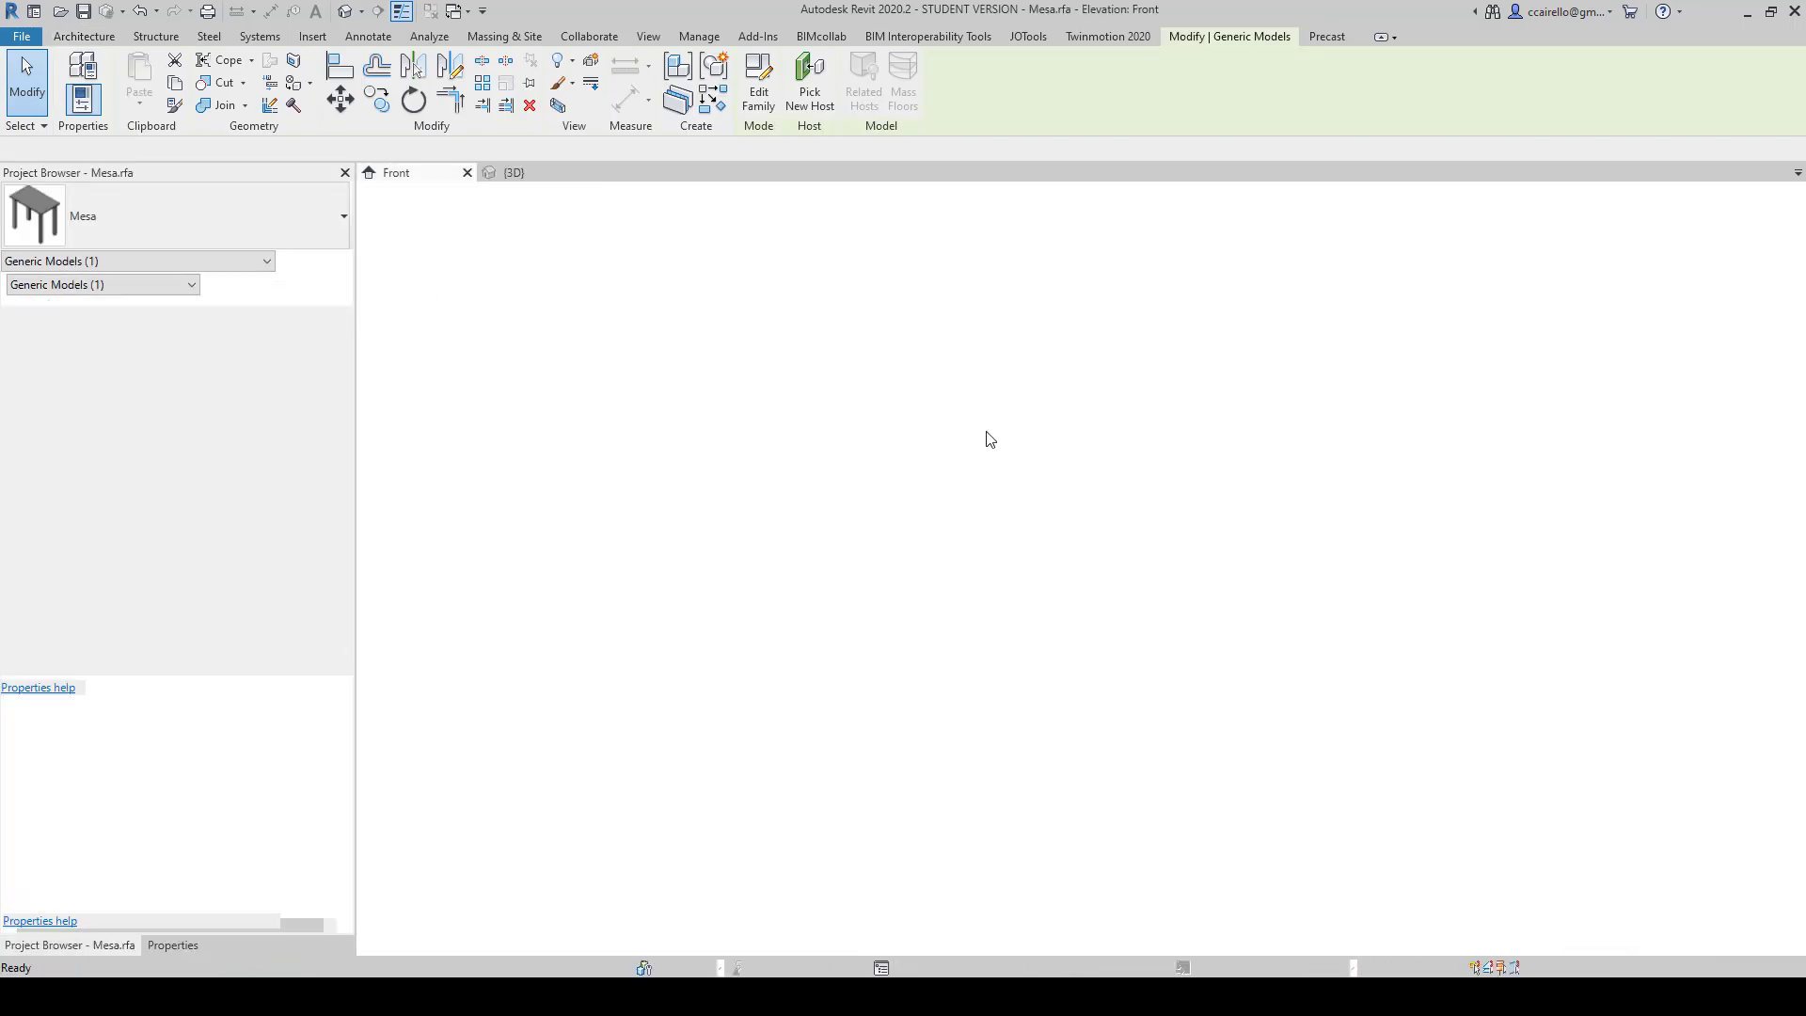
{"action": "left_click", "coordinate": [1060, 564]}
{"action": "key", "text": "3"}
{"action": "key", "text": "d"}
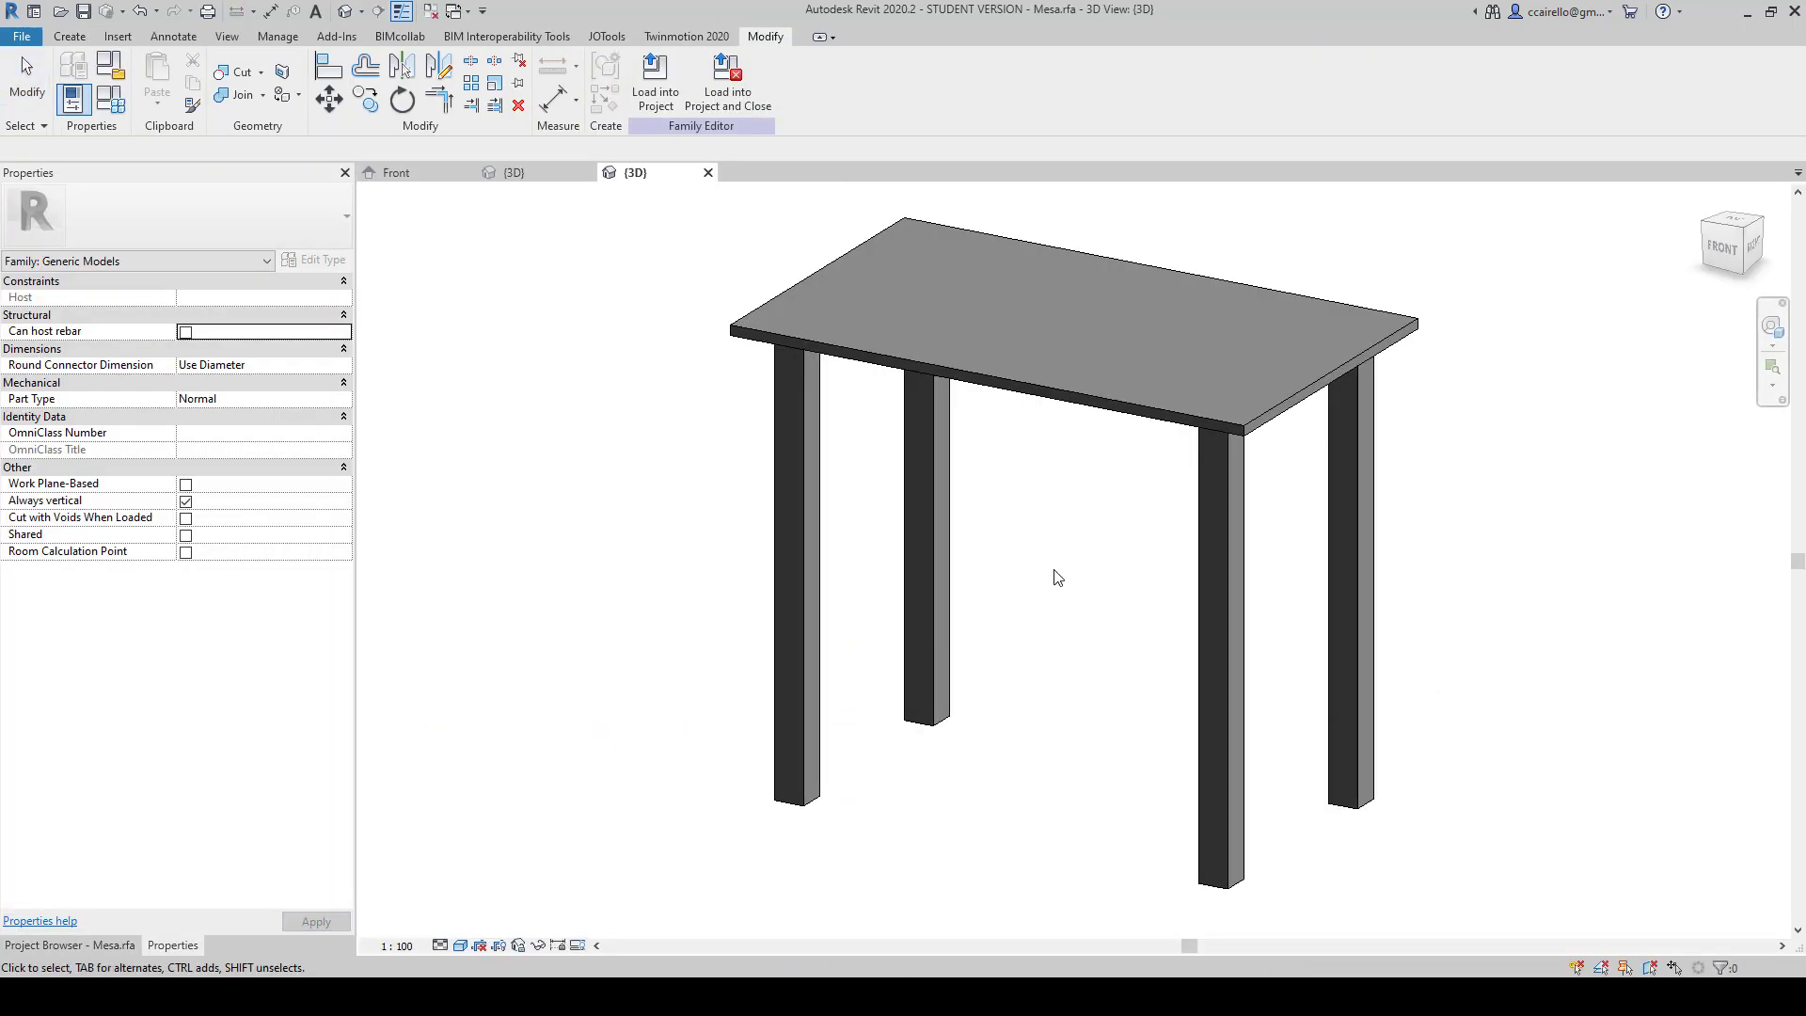
{"action": "scroll", "coordinate": [1072, 556], "scroll_direction": "down", "scroll_amount": 2}
{"action": "middle_click_drag", "start_coordinate": [1073, 557], "coordinate": [1003, 633]}
{"action": "key", "text": "c"}
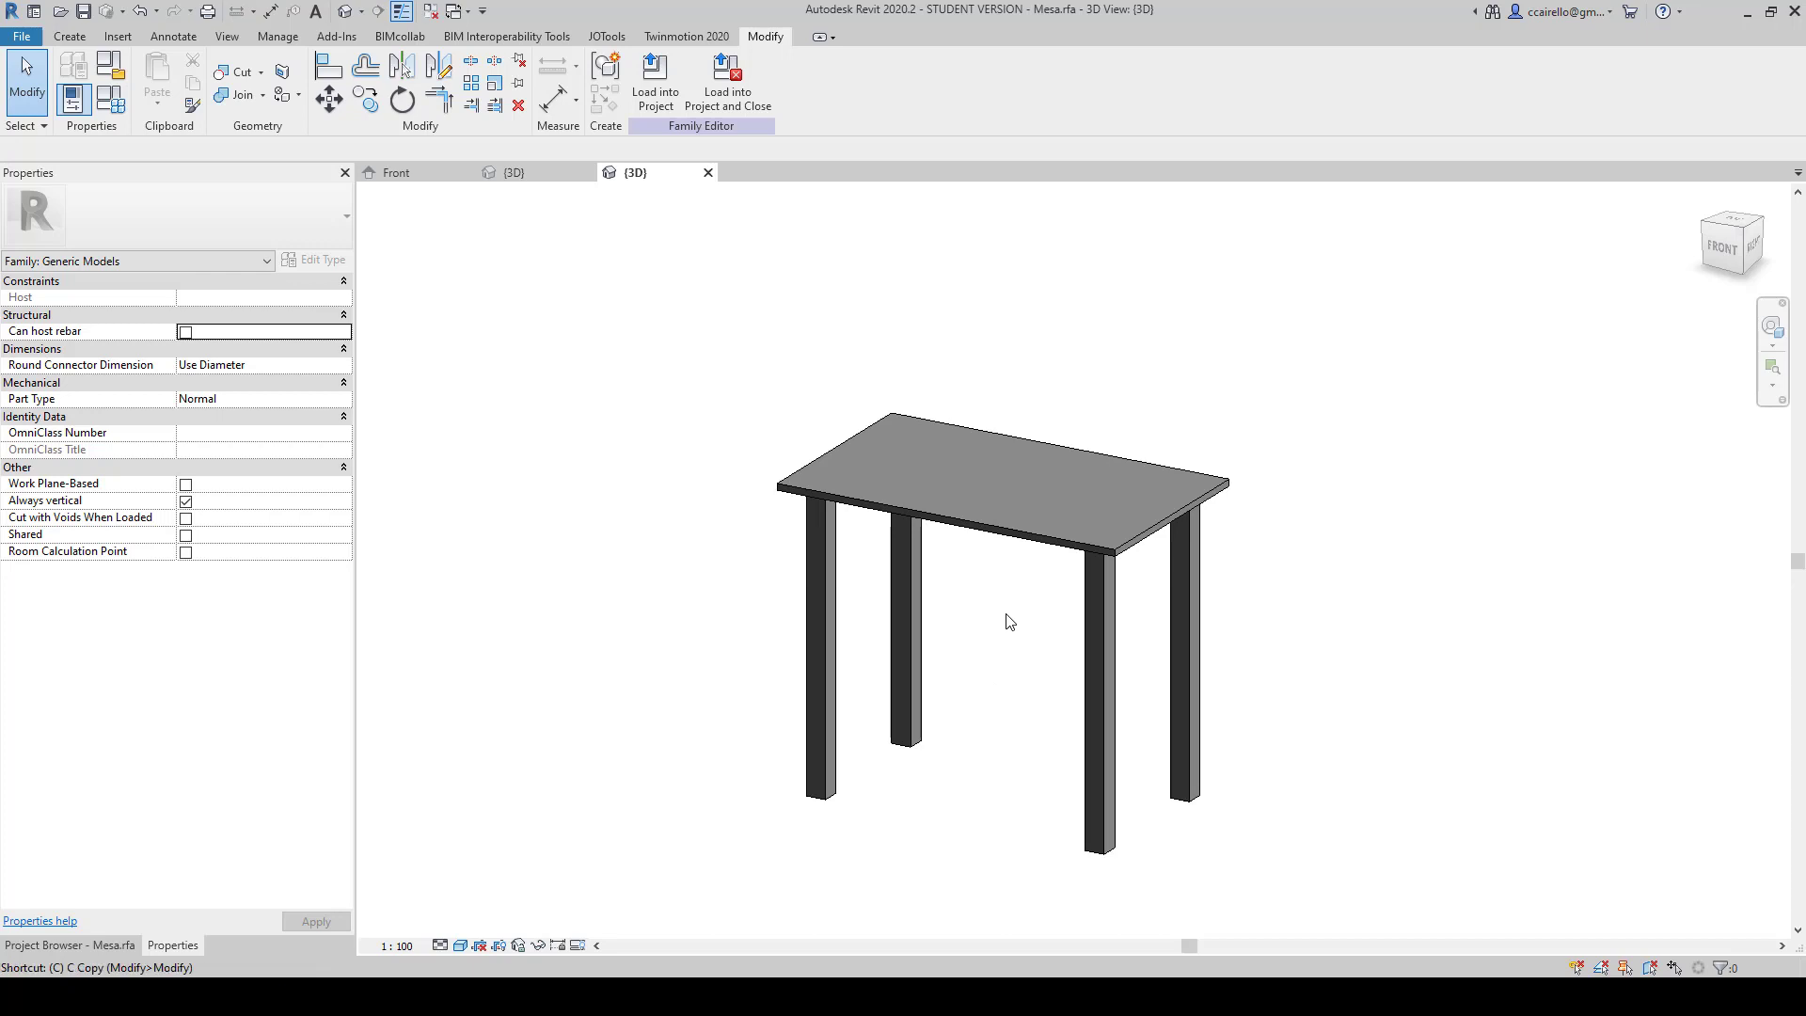
{"action": "key", "text": "h"}
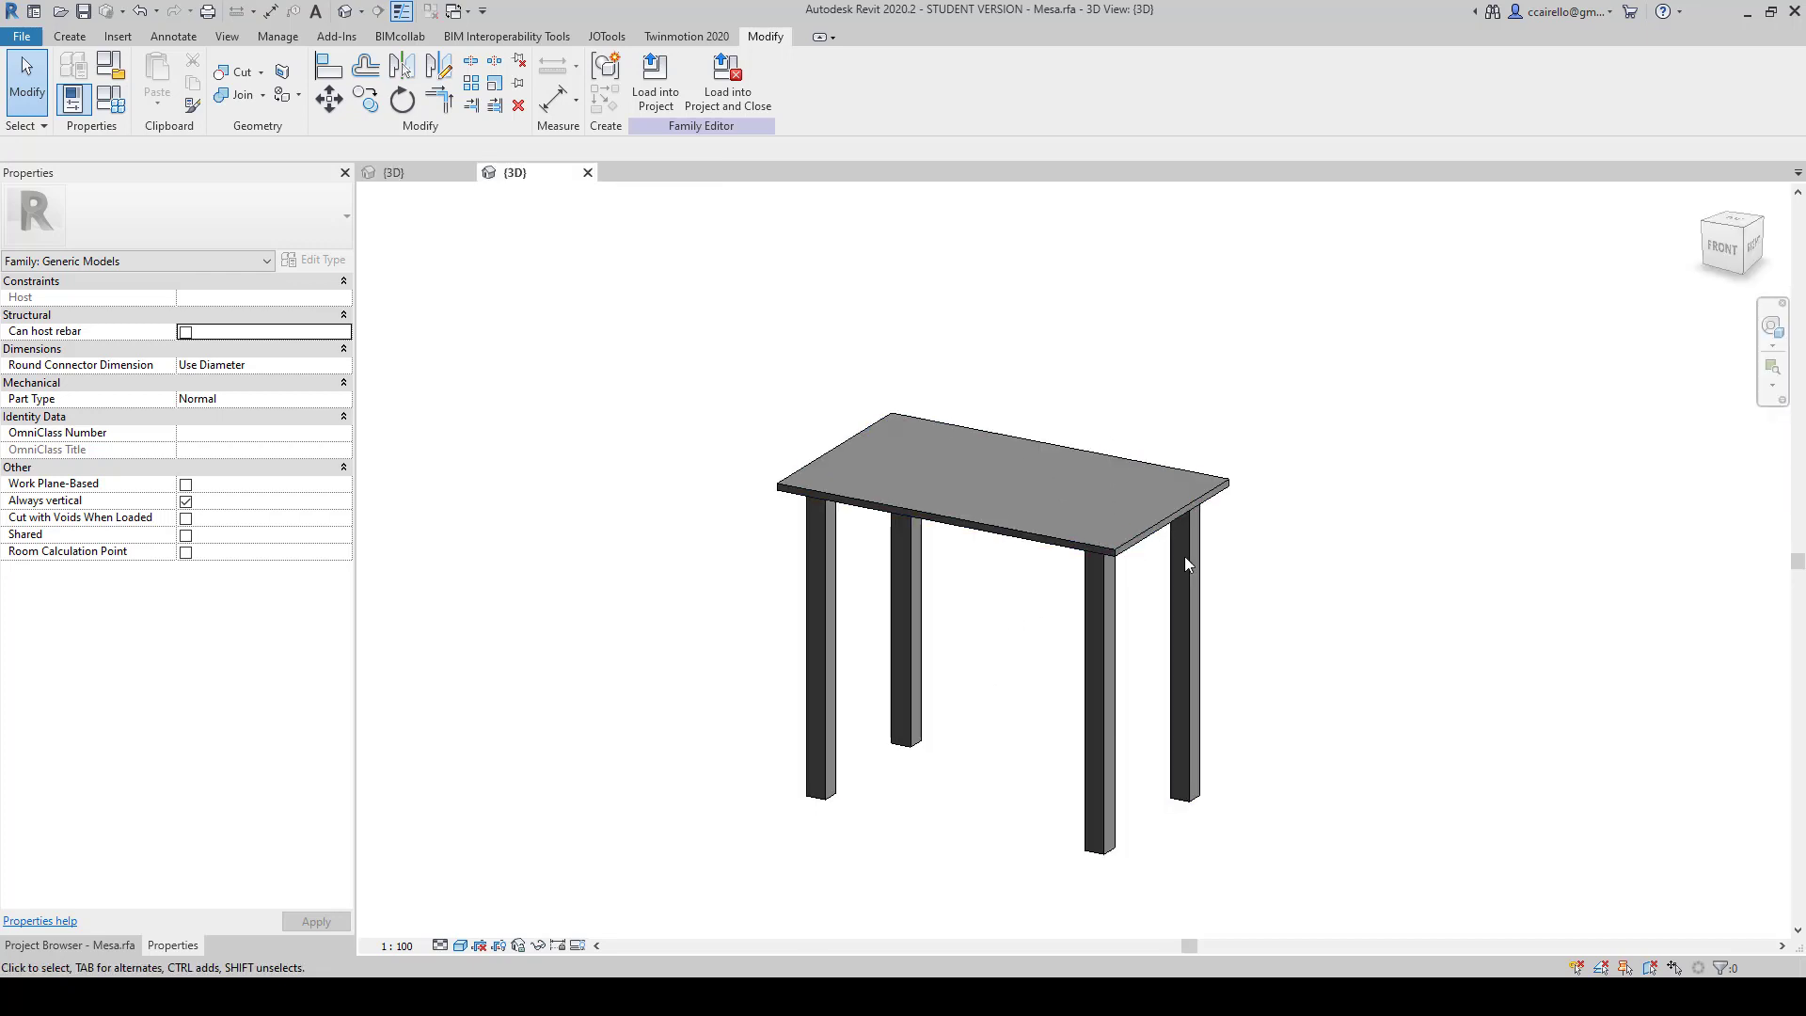
Step: Browse the available family categories and set the Mesa family's category to Furniture
{"action": "left_click", "coordinate": [110, 69]}
{"action": "left_click", "coordinate": [825, 476]}
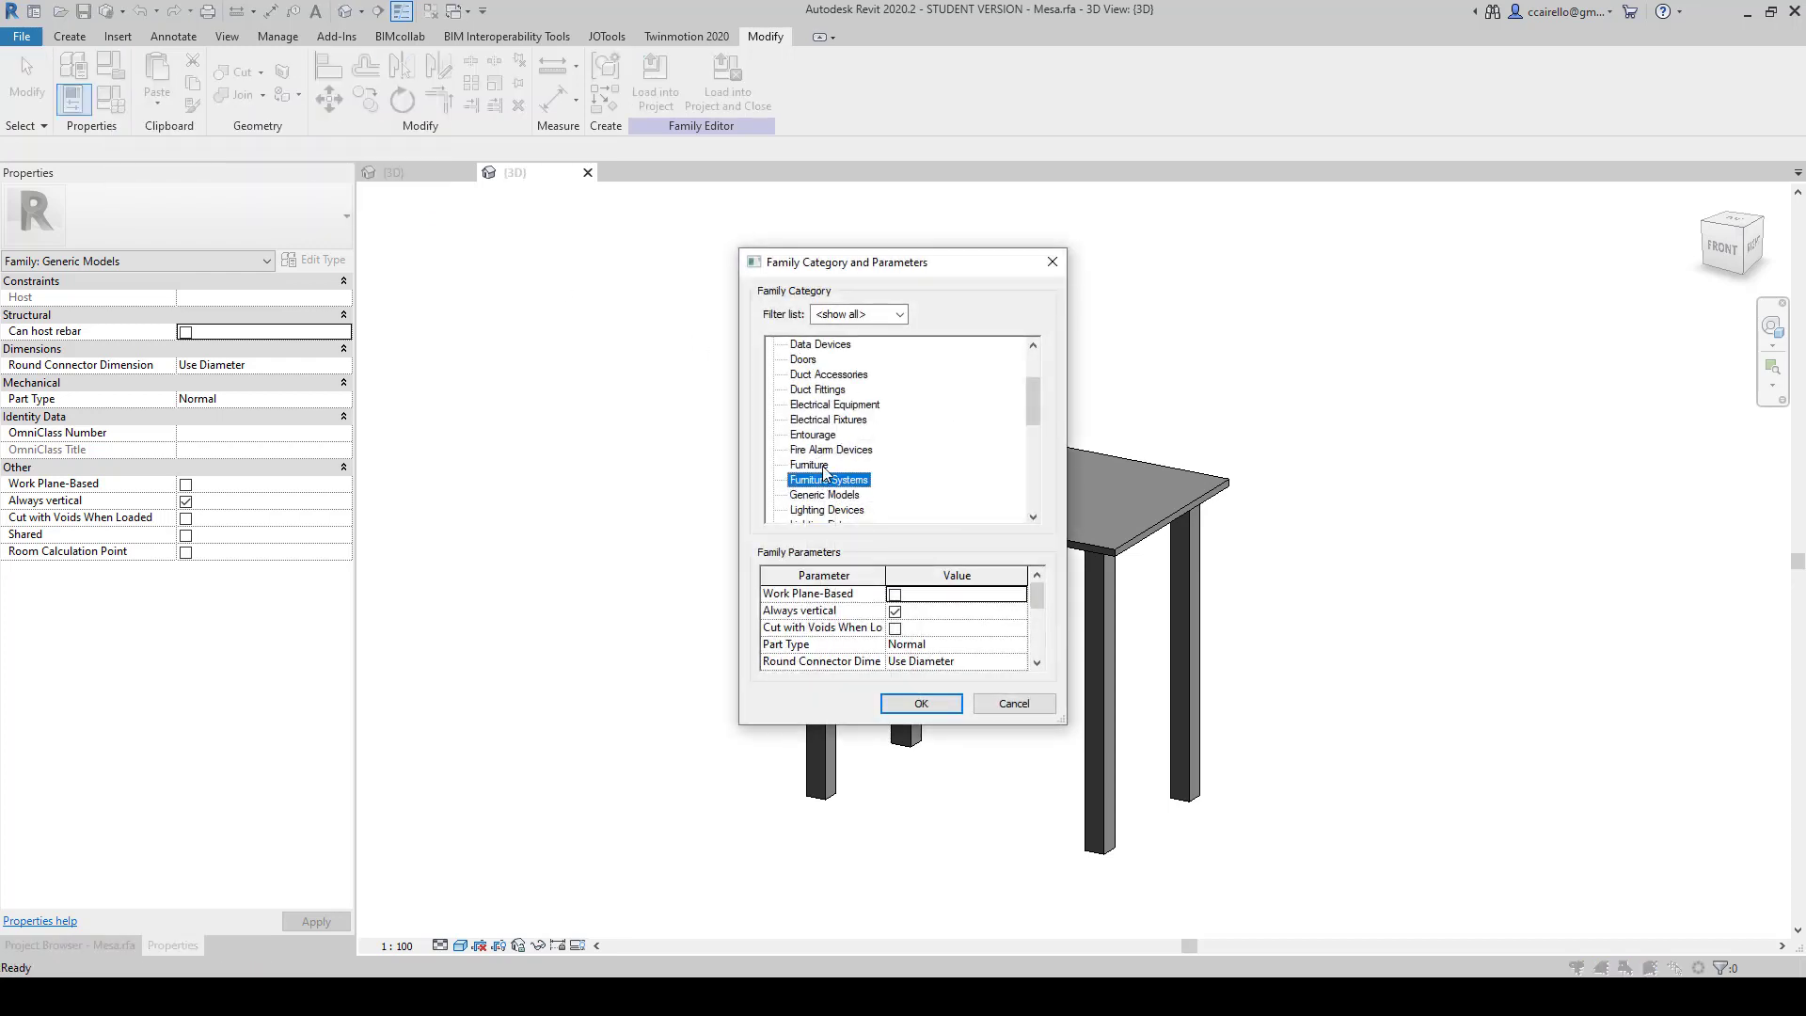
{"action": "scroll", "coordinate": [826, 466], "scroll_direction": "up", "scroll_amount": 3}
{"action": "scroll", "coordinate": [831, 405], "scroll_direction": "down", "scroll_amount": 4}
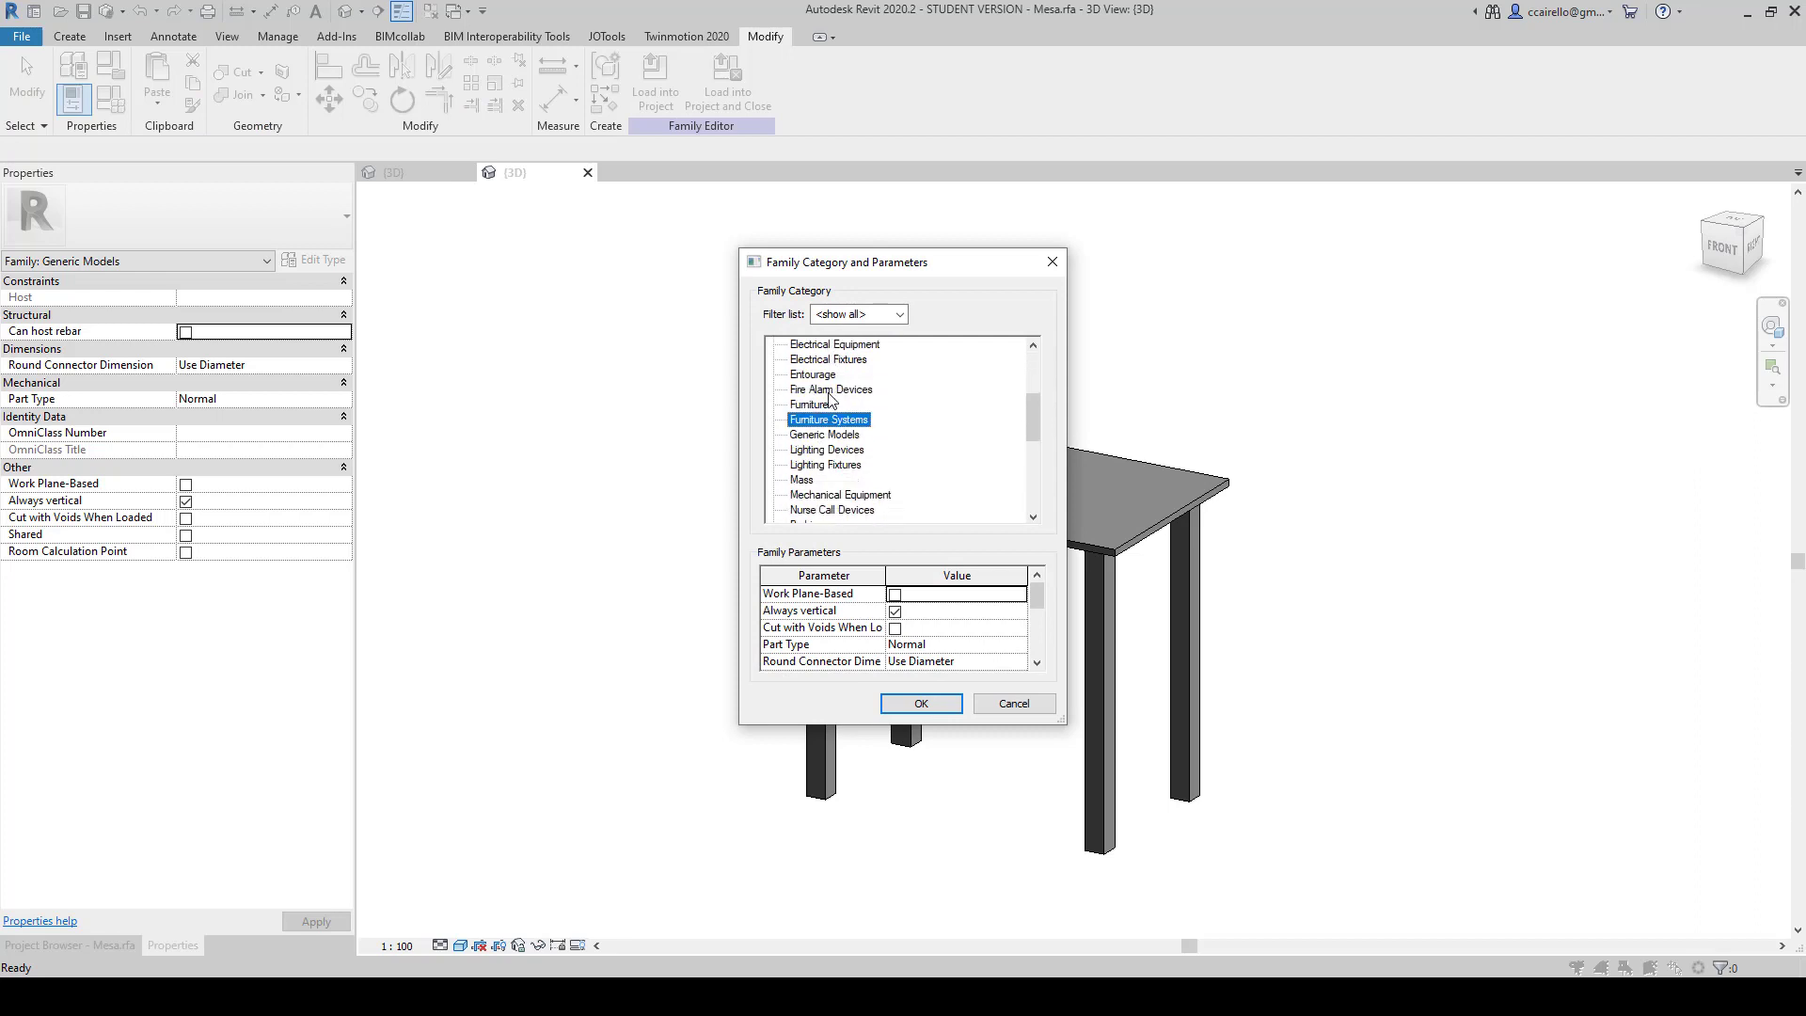
{"action": "left_click_drag", "start_coordinate": [1032, 414], "coordinate": [1035, 532]}
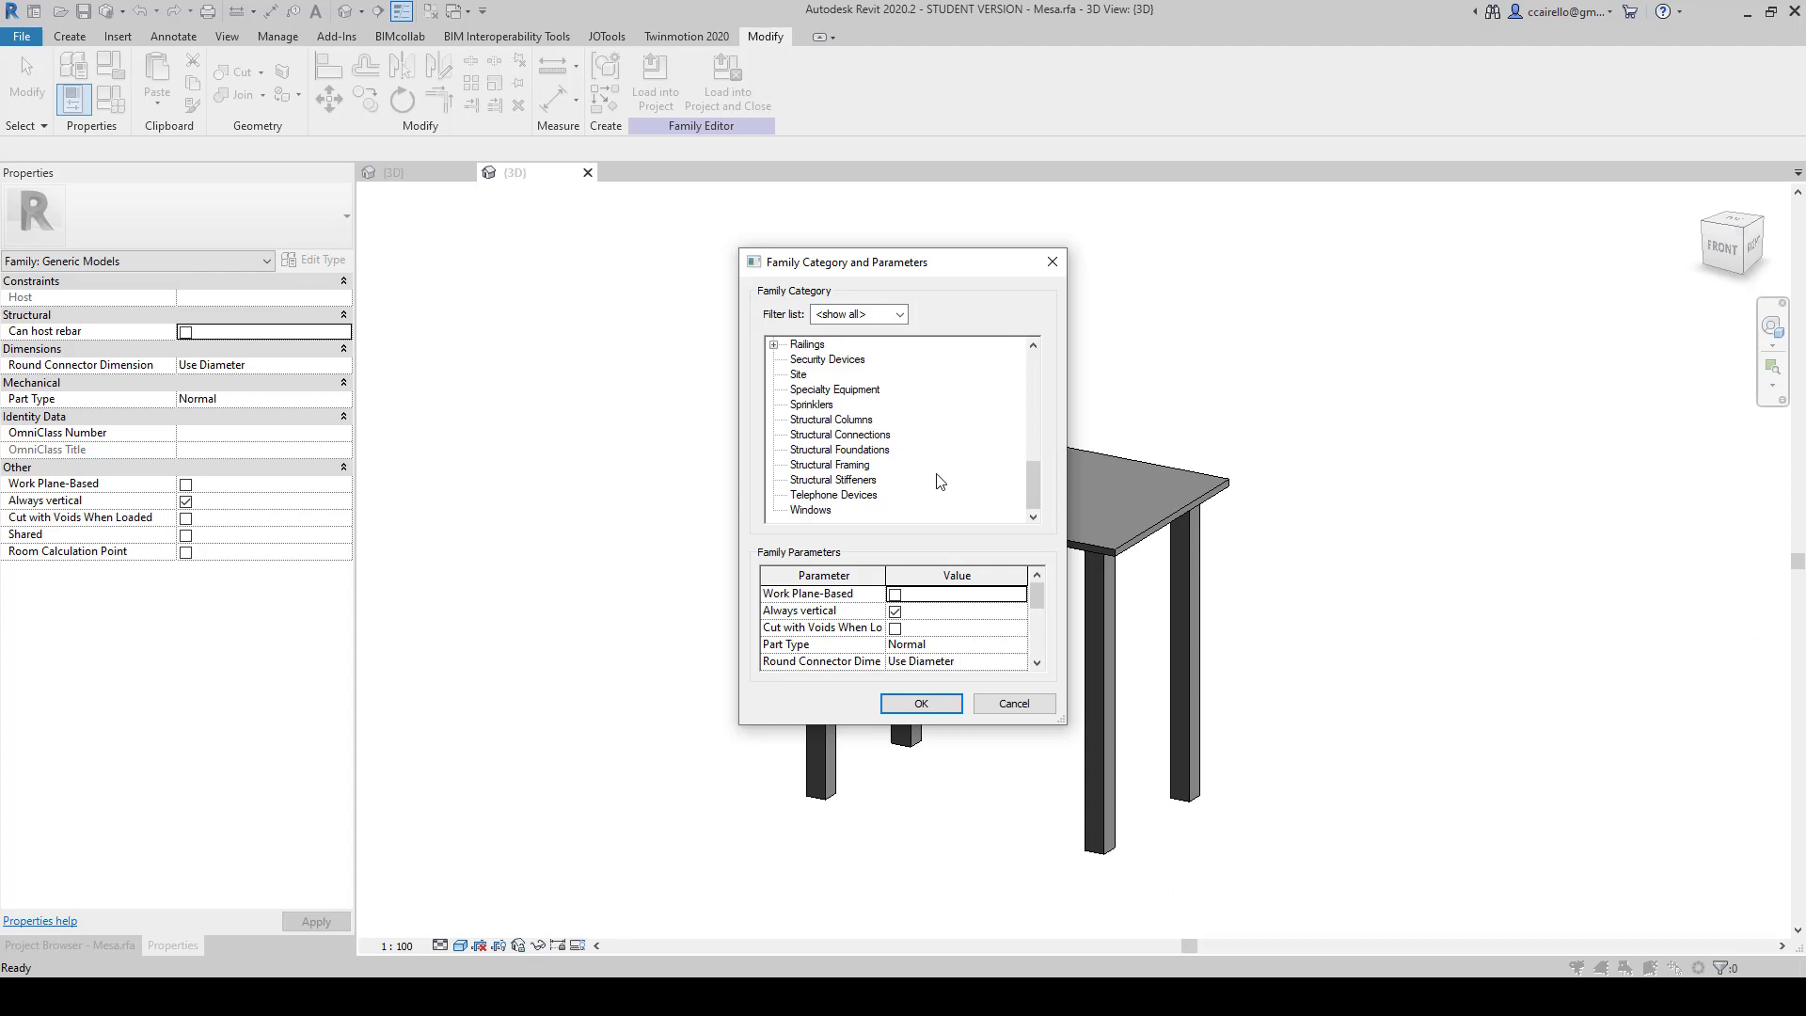
{"action": "left_click", "coordinate": [810, 511]}
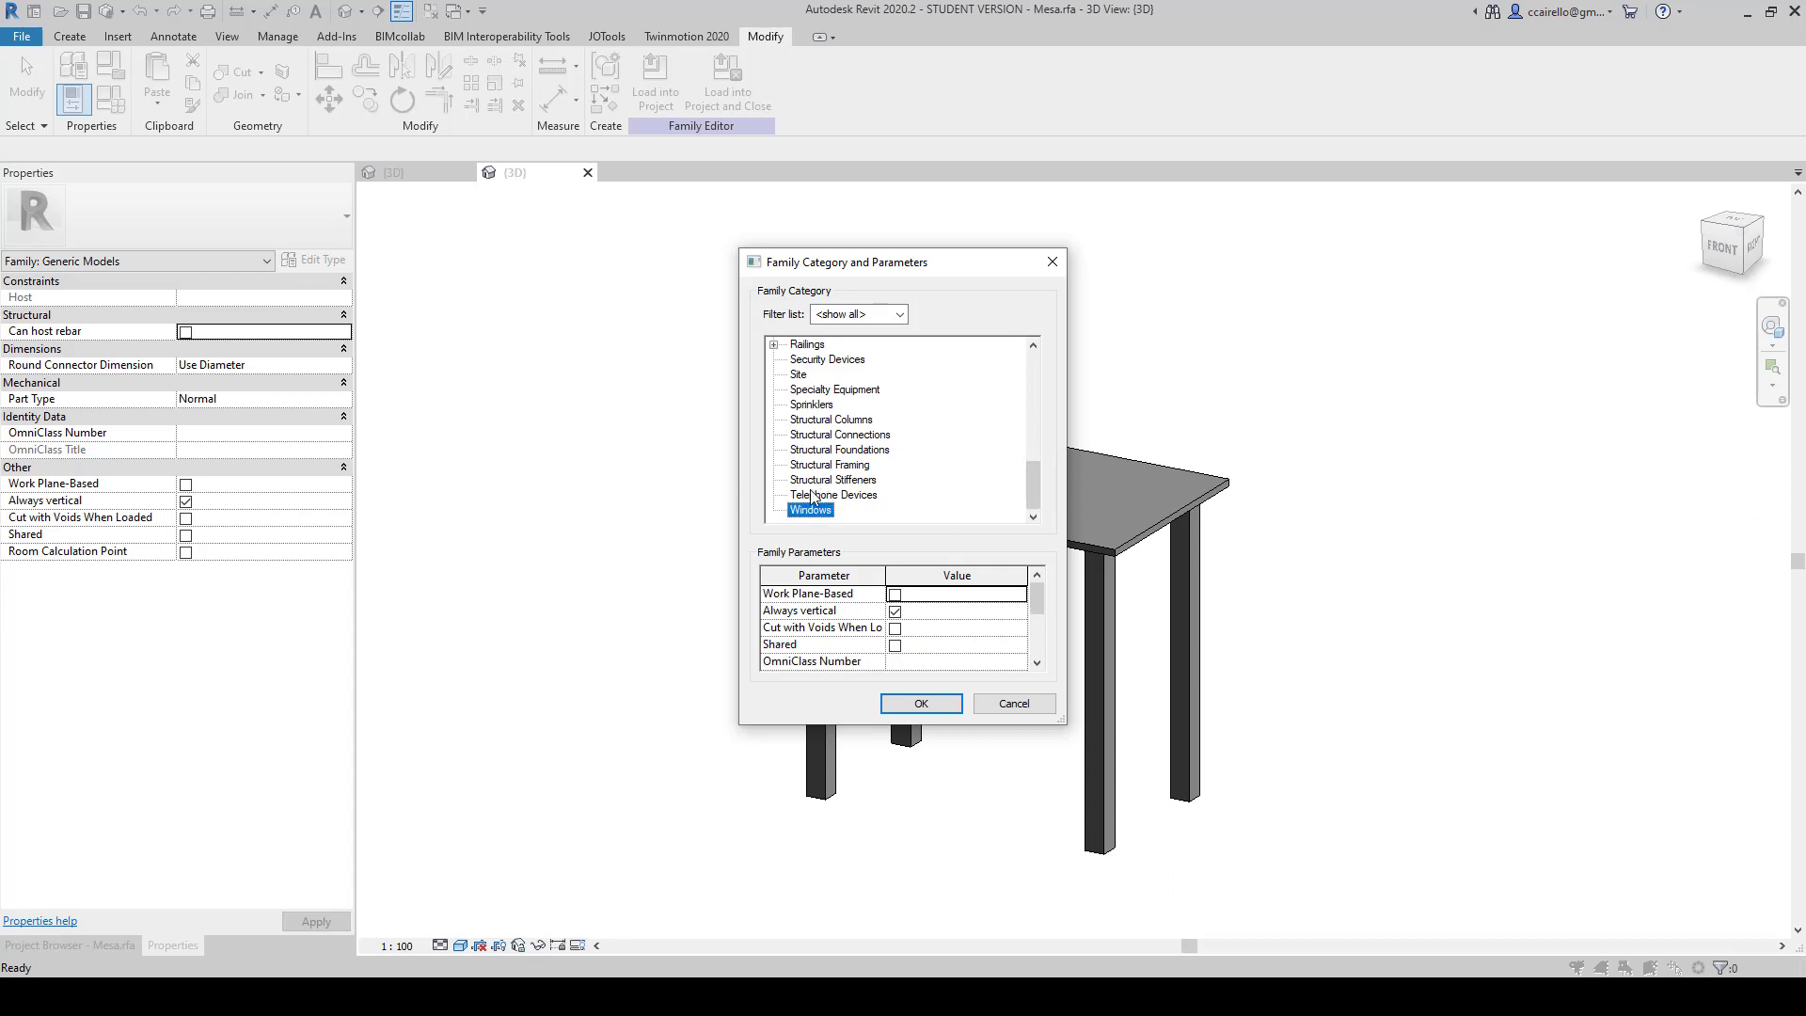
{"action": "left_click", "coordinate": [824, 494]}
{"action": "scroll", "coordinate": [828, 494], "scroll_direction": "up", "scroll_amount": 5}
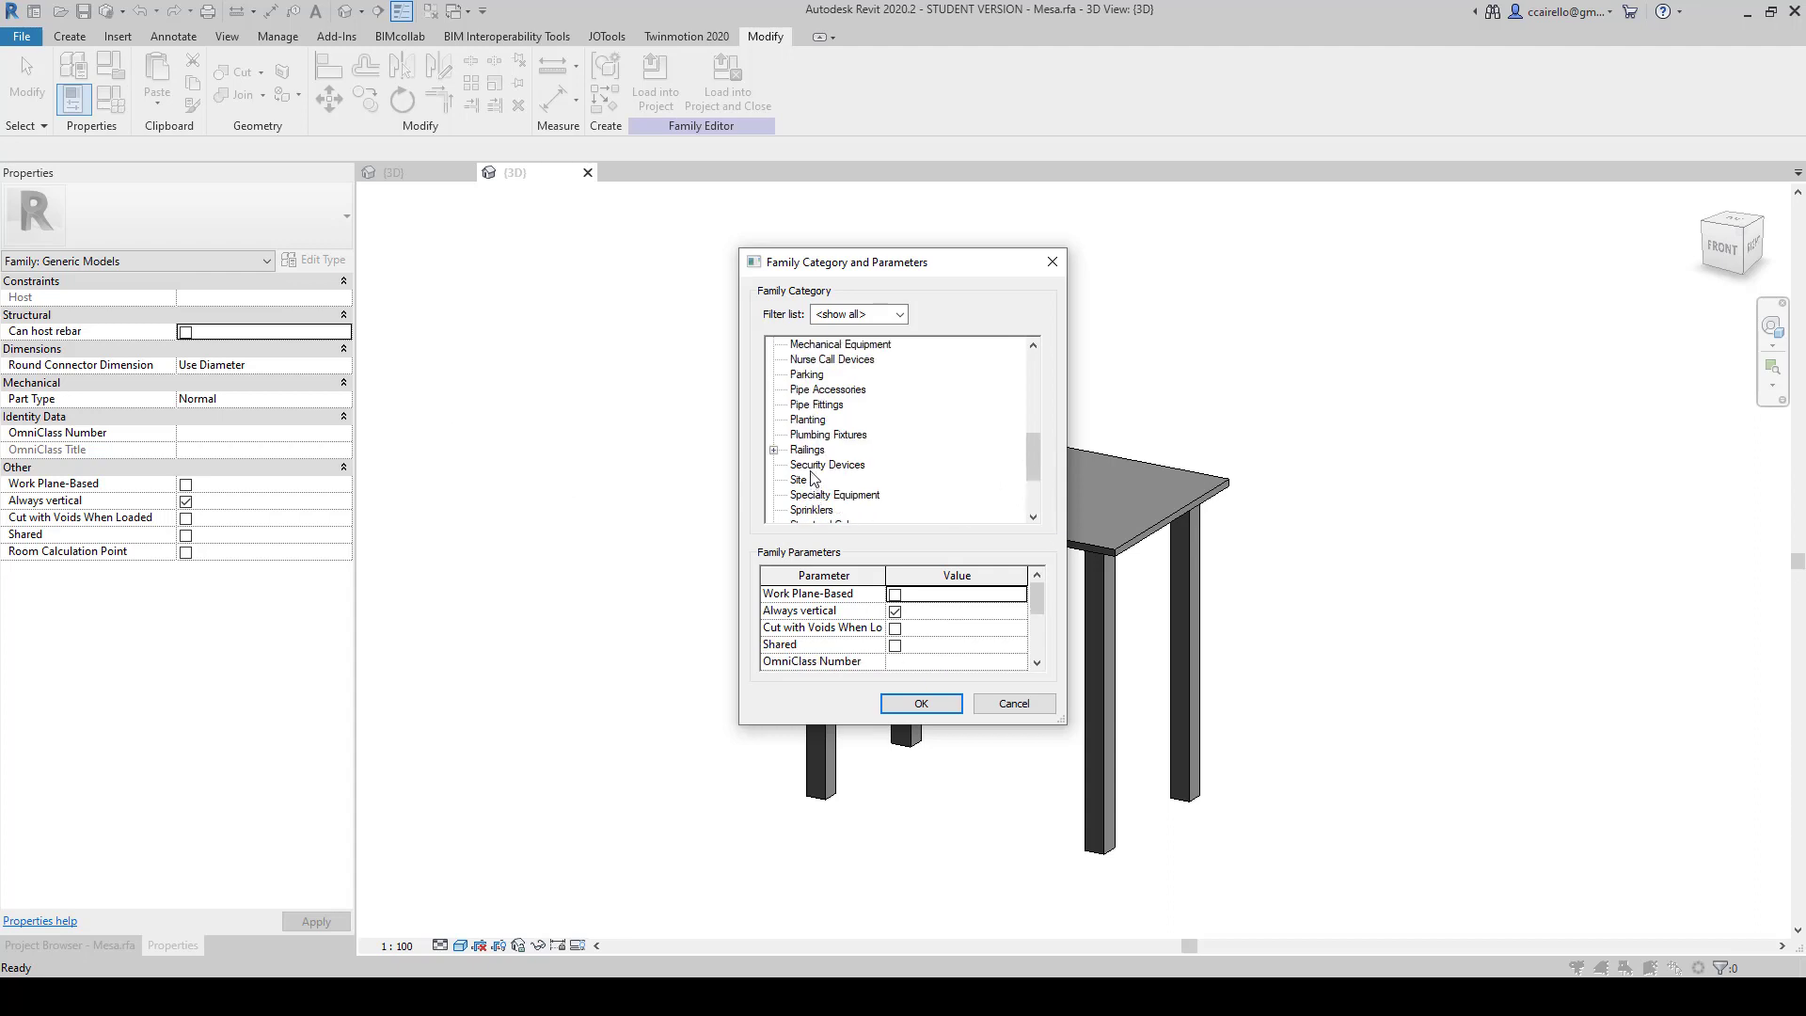
{"action": "mouse_move", "coordinate": [1031, 423]}
{"action": "left_mouse_down"}
{"action": "mouse_move", "coordinate": [1032, 471]}
{"action": "mouse_move", "coordinate": [1024, 387]}
{"action": "mouse_move", "coordinate": [1026, 405]}
{"action": "left_mouse_up"}
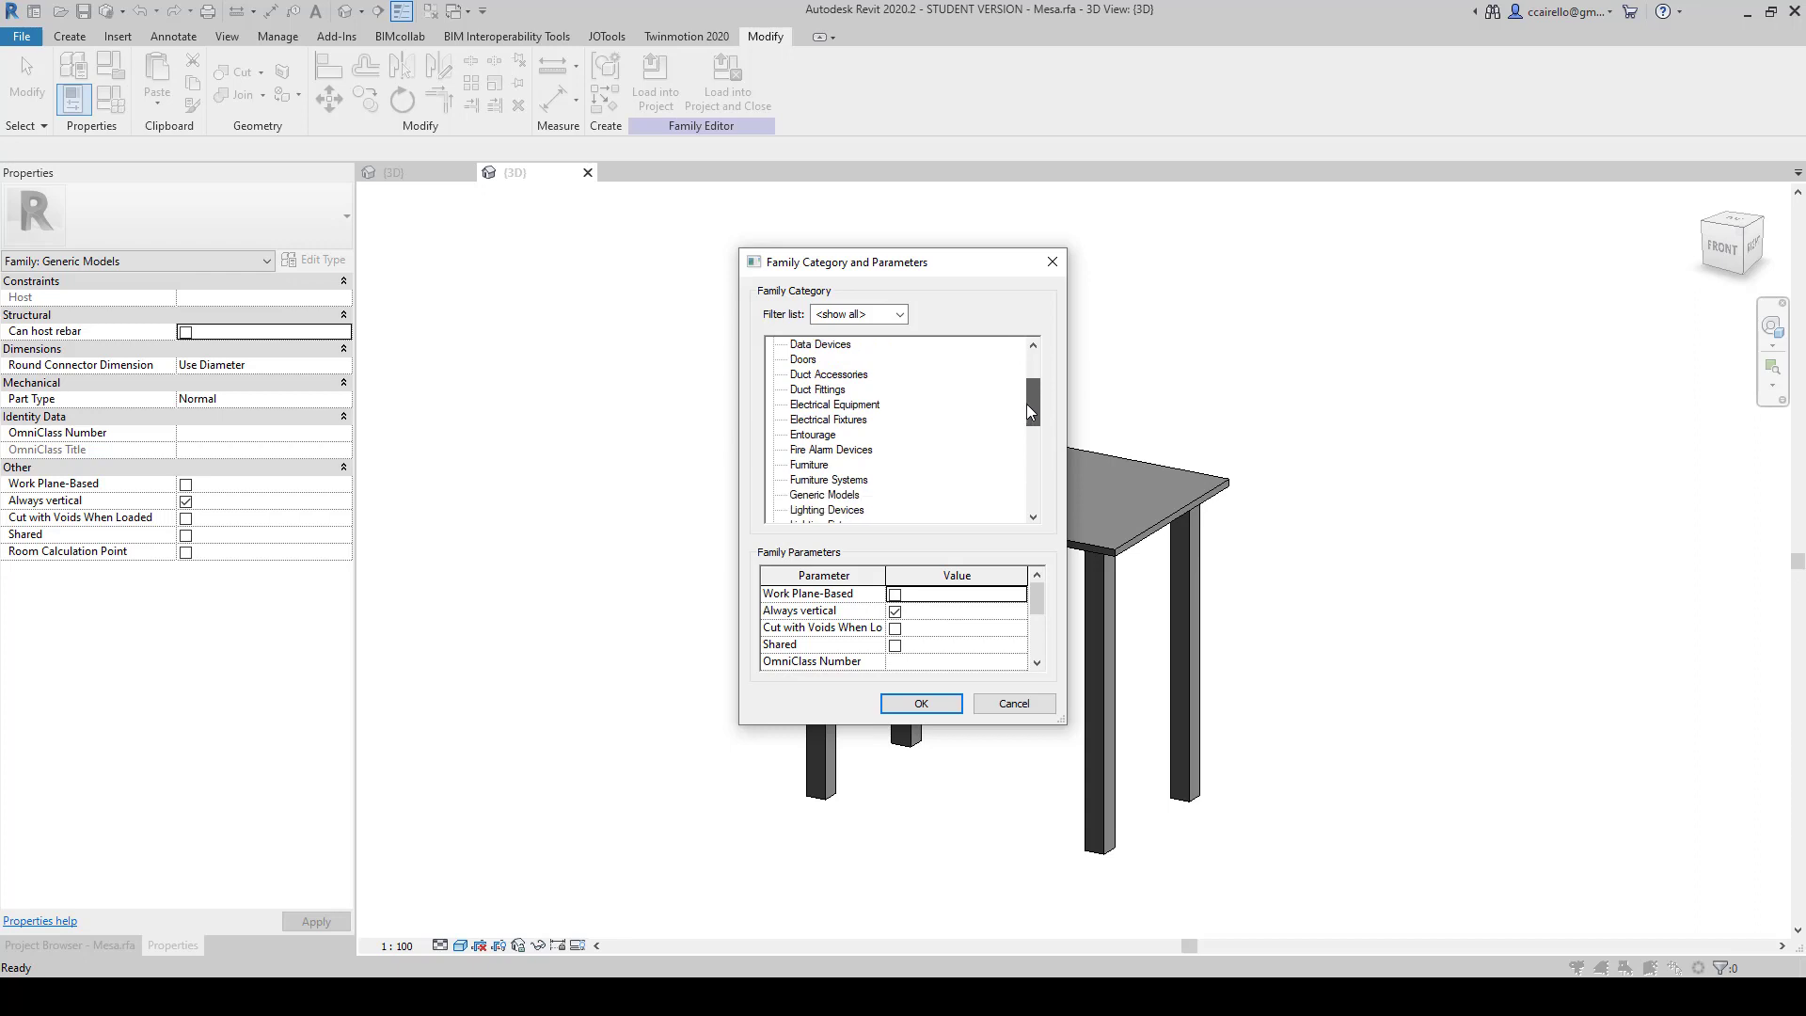
{"action": "left_click", "coordinate": [804, 466]}
{"action": "left_click", "coordinate": [928, 708]}
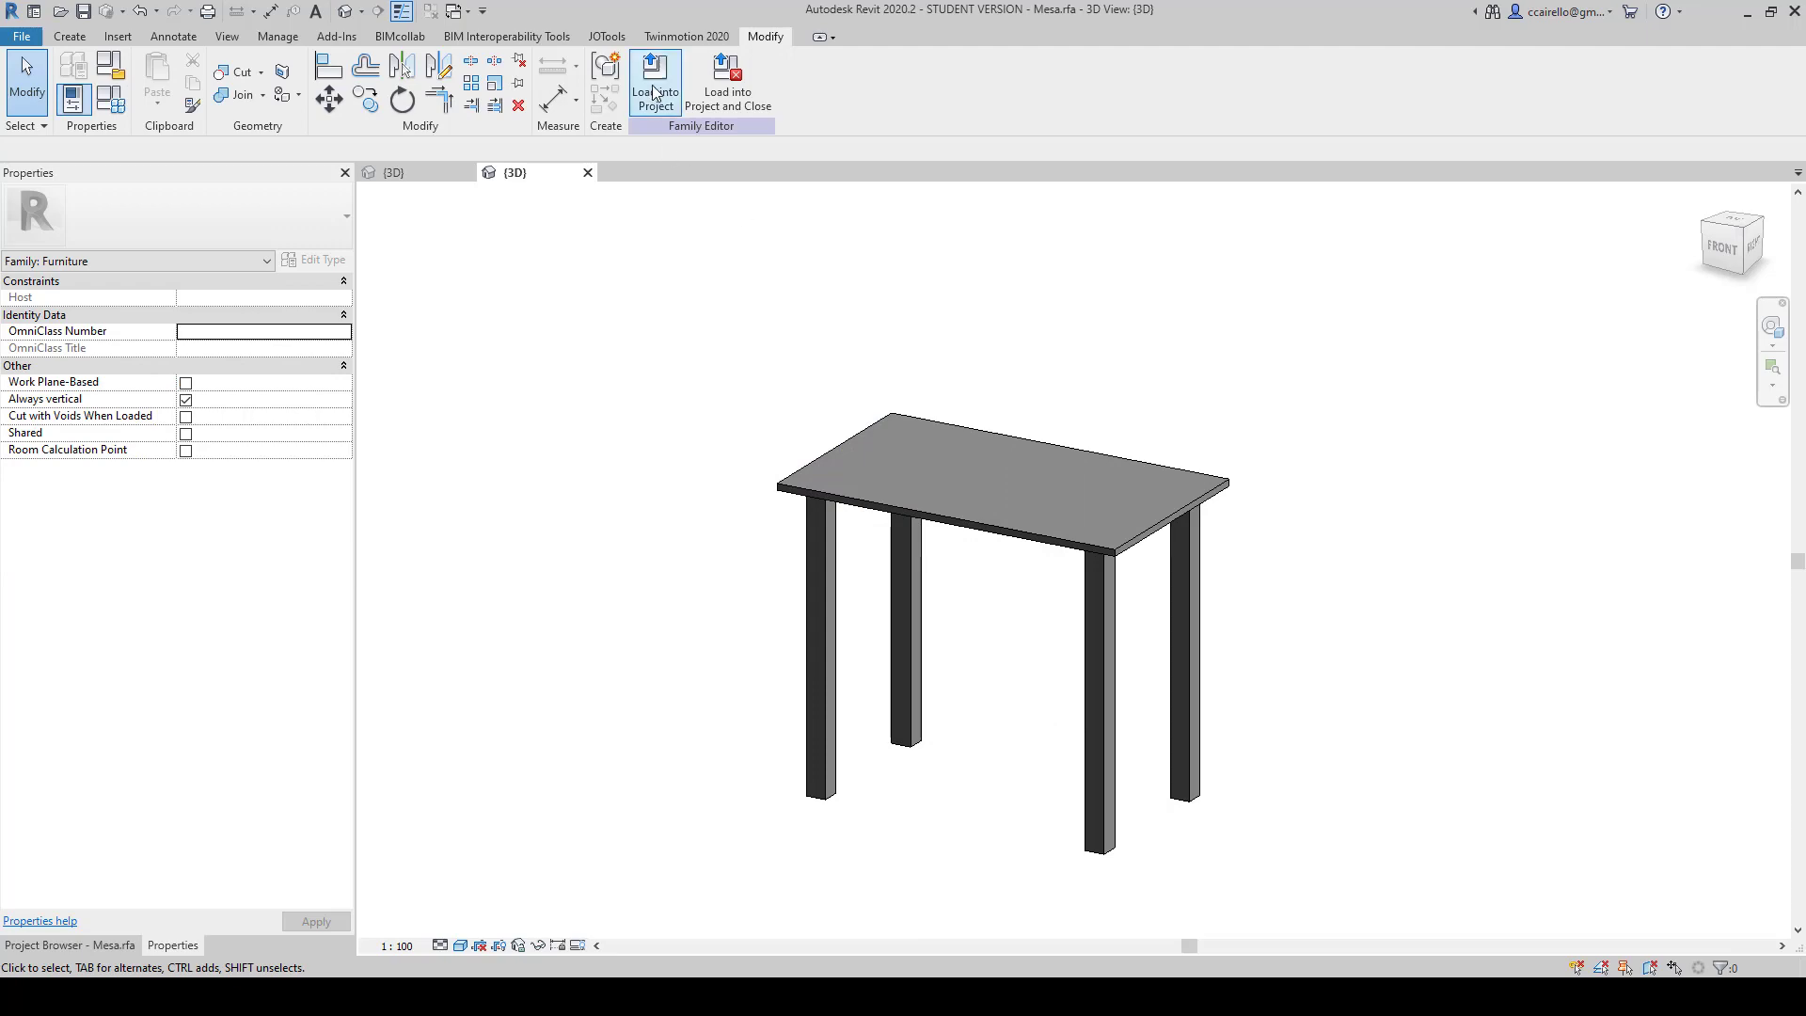
Step: Load the Mesa family into the project, overwrite the existing version, and inspect the room in 3D
{"action": "left_click", "coordinate": [656, 85]}
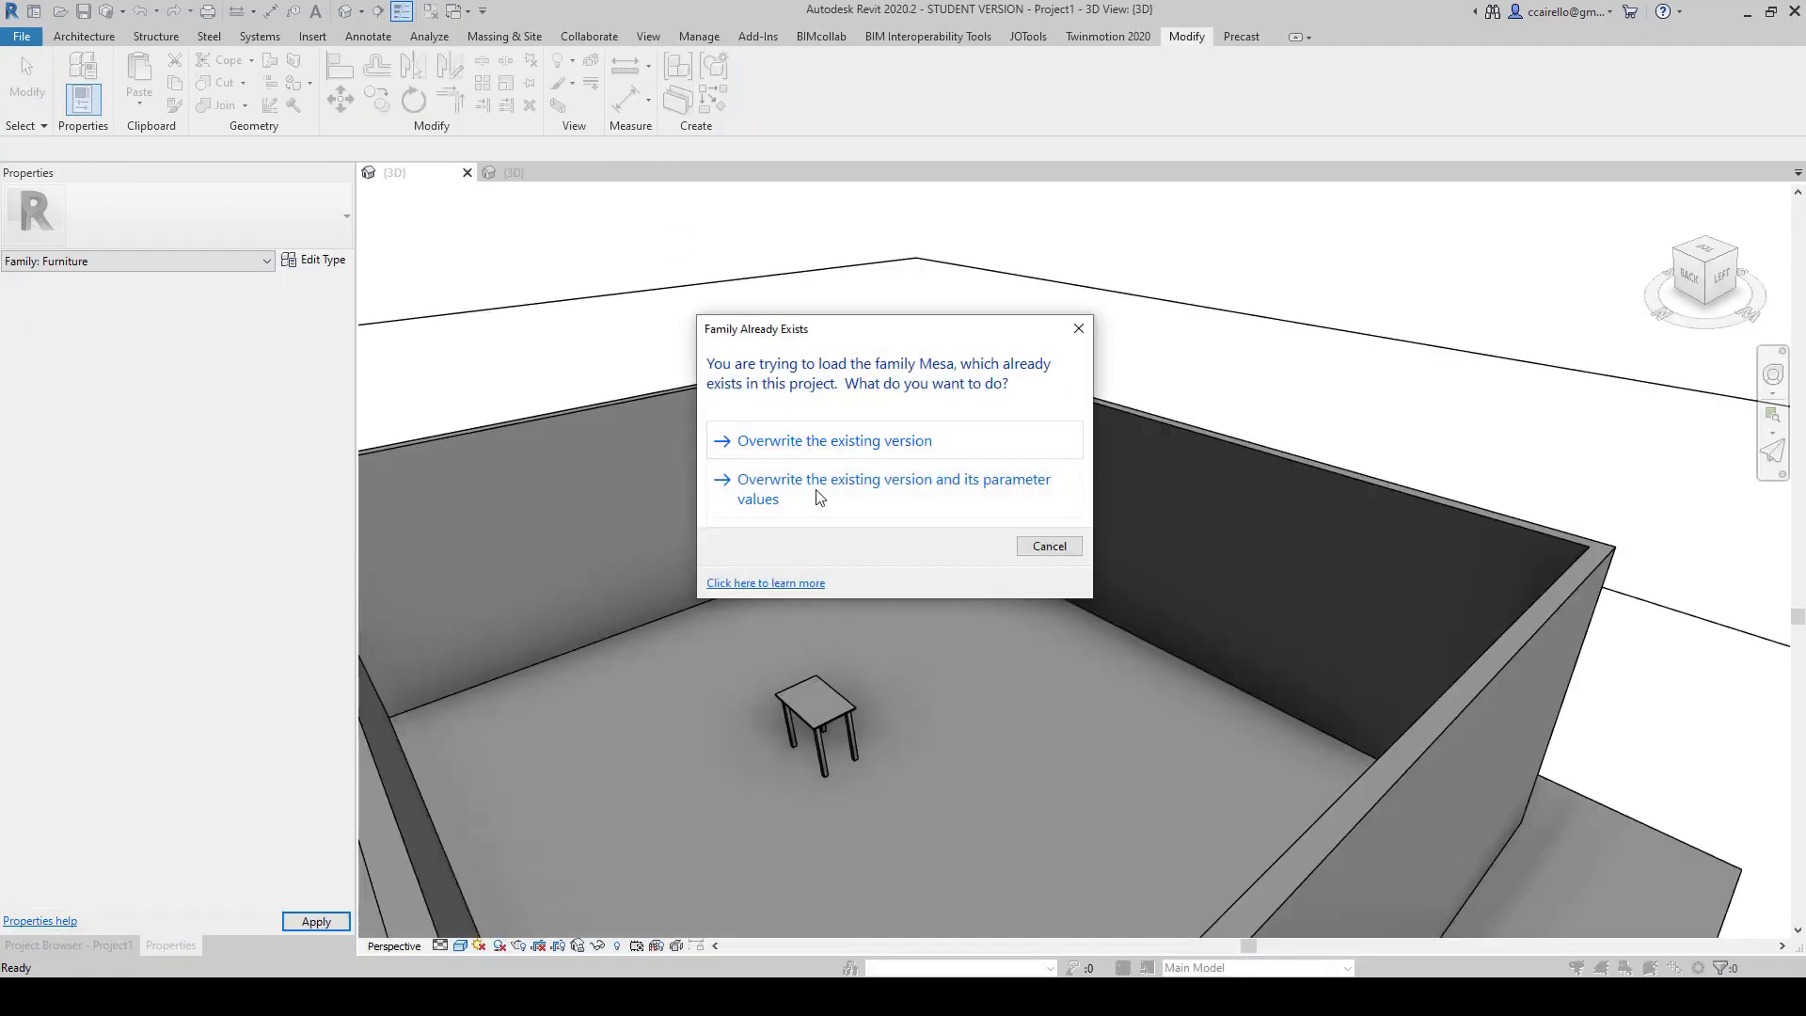
{"action": "left_click", "coordinate": [827, 441]}
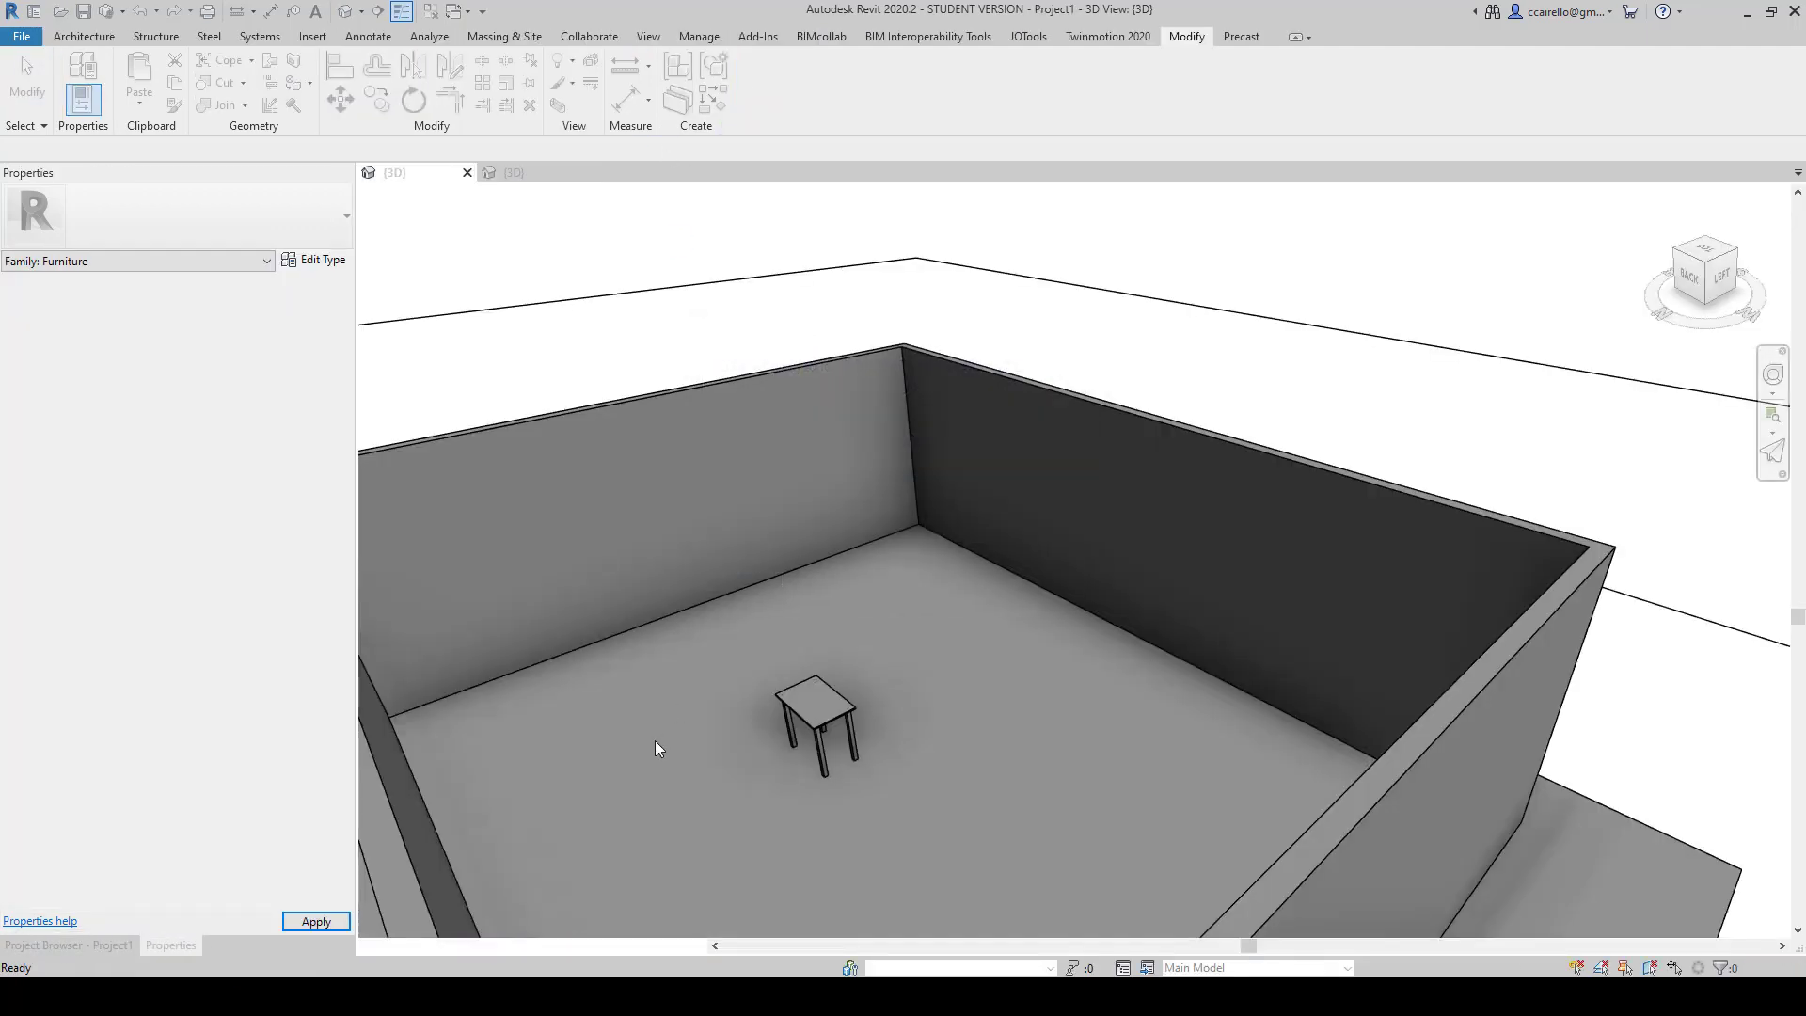
{"action": "scroll", "coordinate": [1045, 717], "scroll_direction": "up", "scroll_amount": 3}
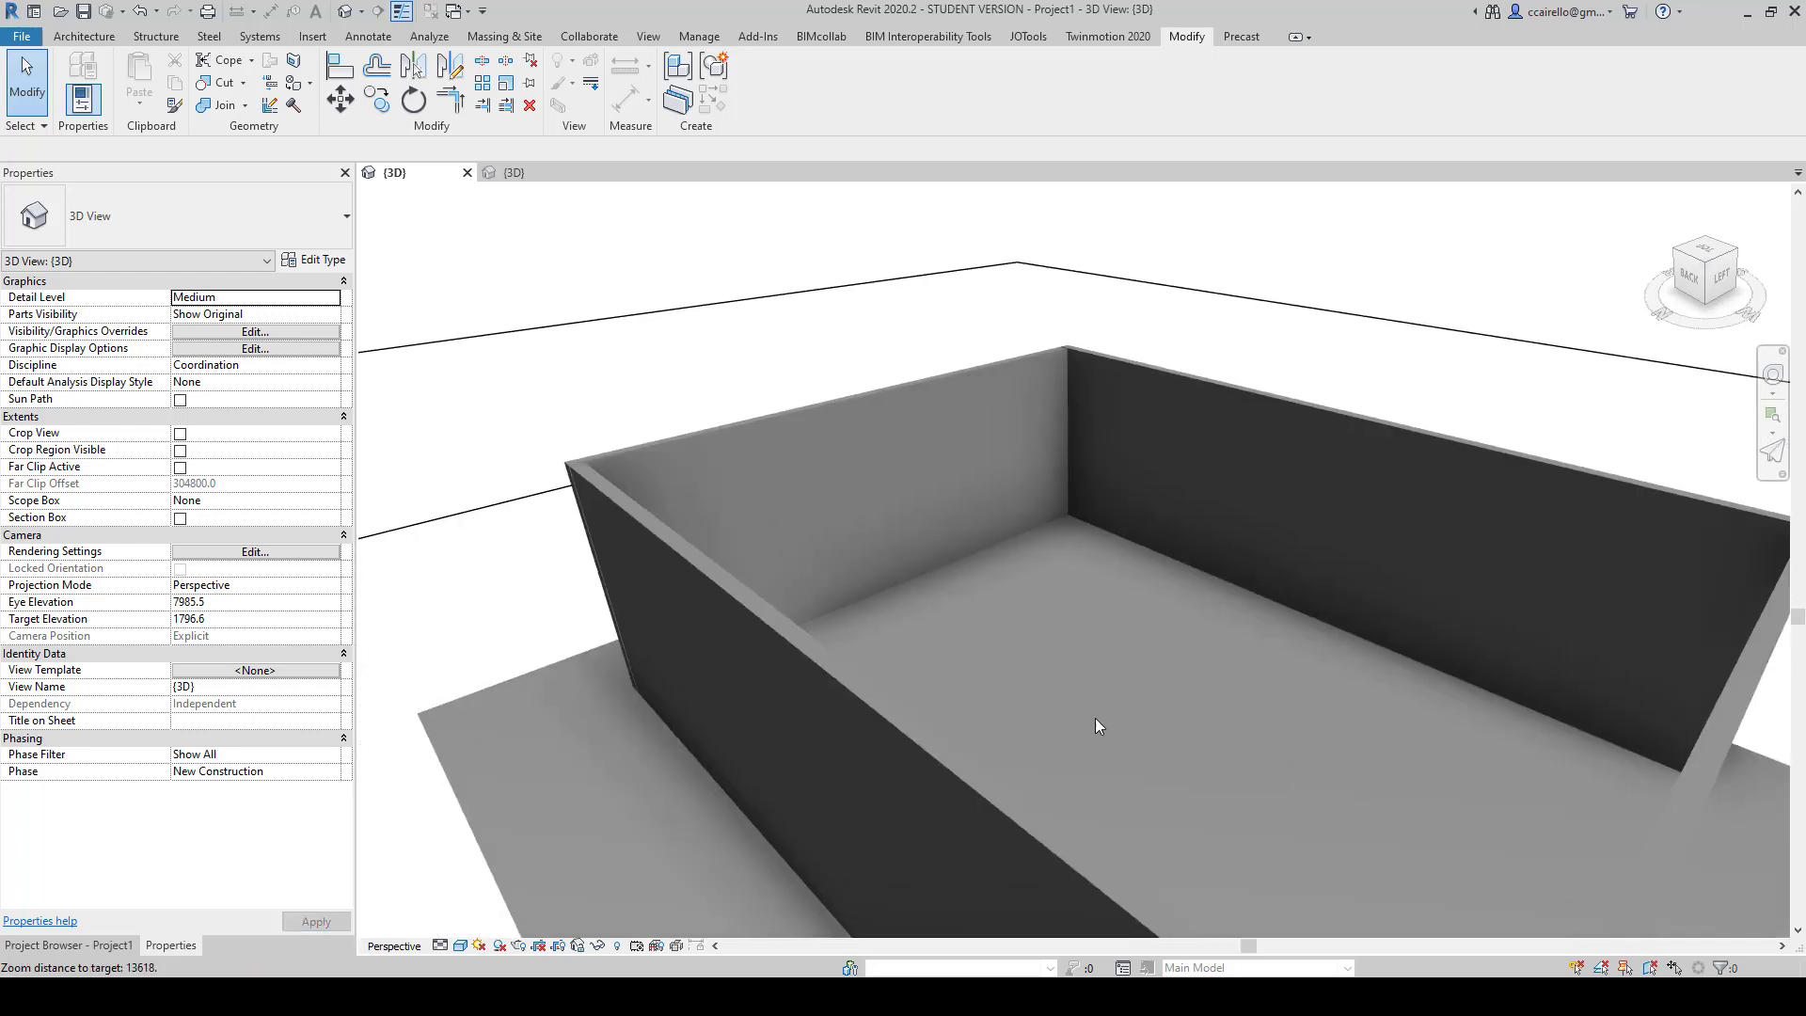
{"action": "middle_click_drag", "start_coordinate": [1045, 717], "coordinate": [906, 707], "text": "shift"}
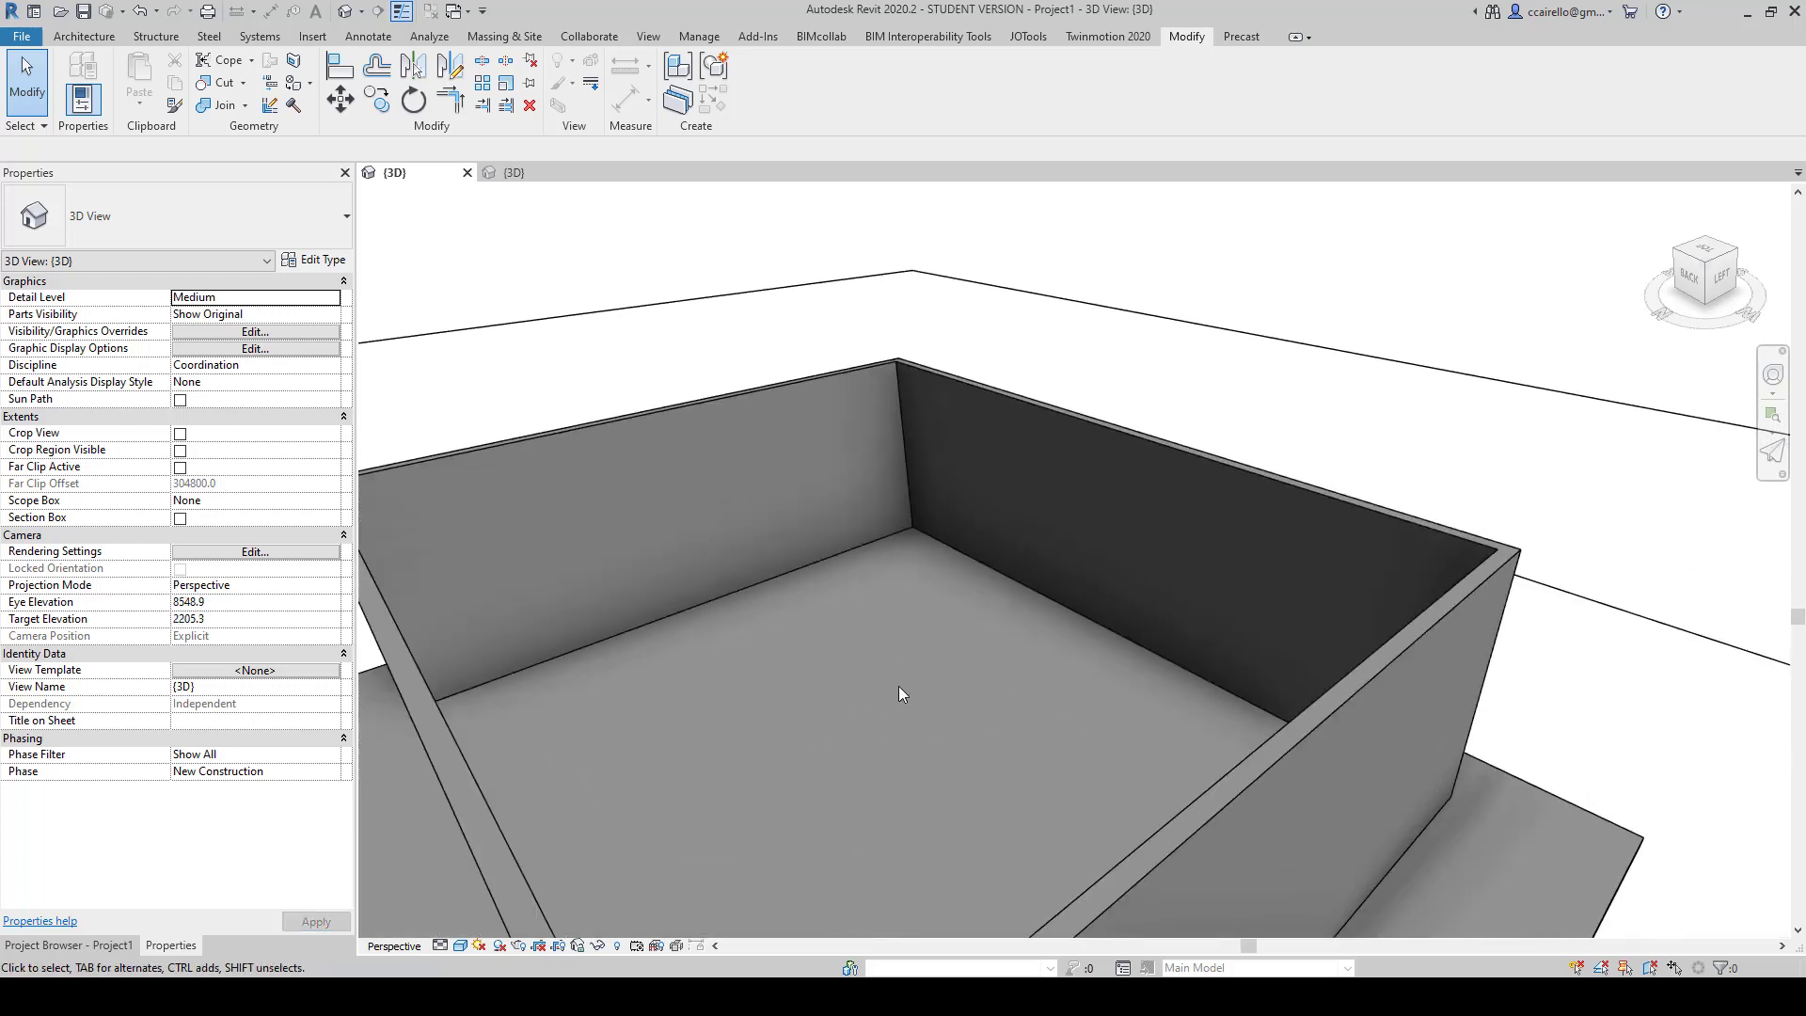
Step: Turn the Furniture category back on in the 3D view's visibility overrides and check the table's category
{"action": "key", "text": "v"}
{"action": "key", "text": "v"}
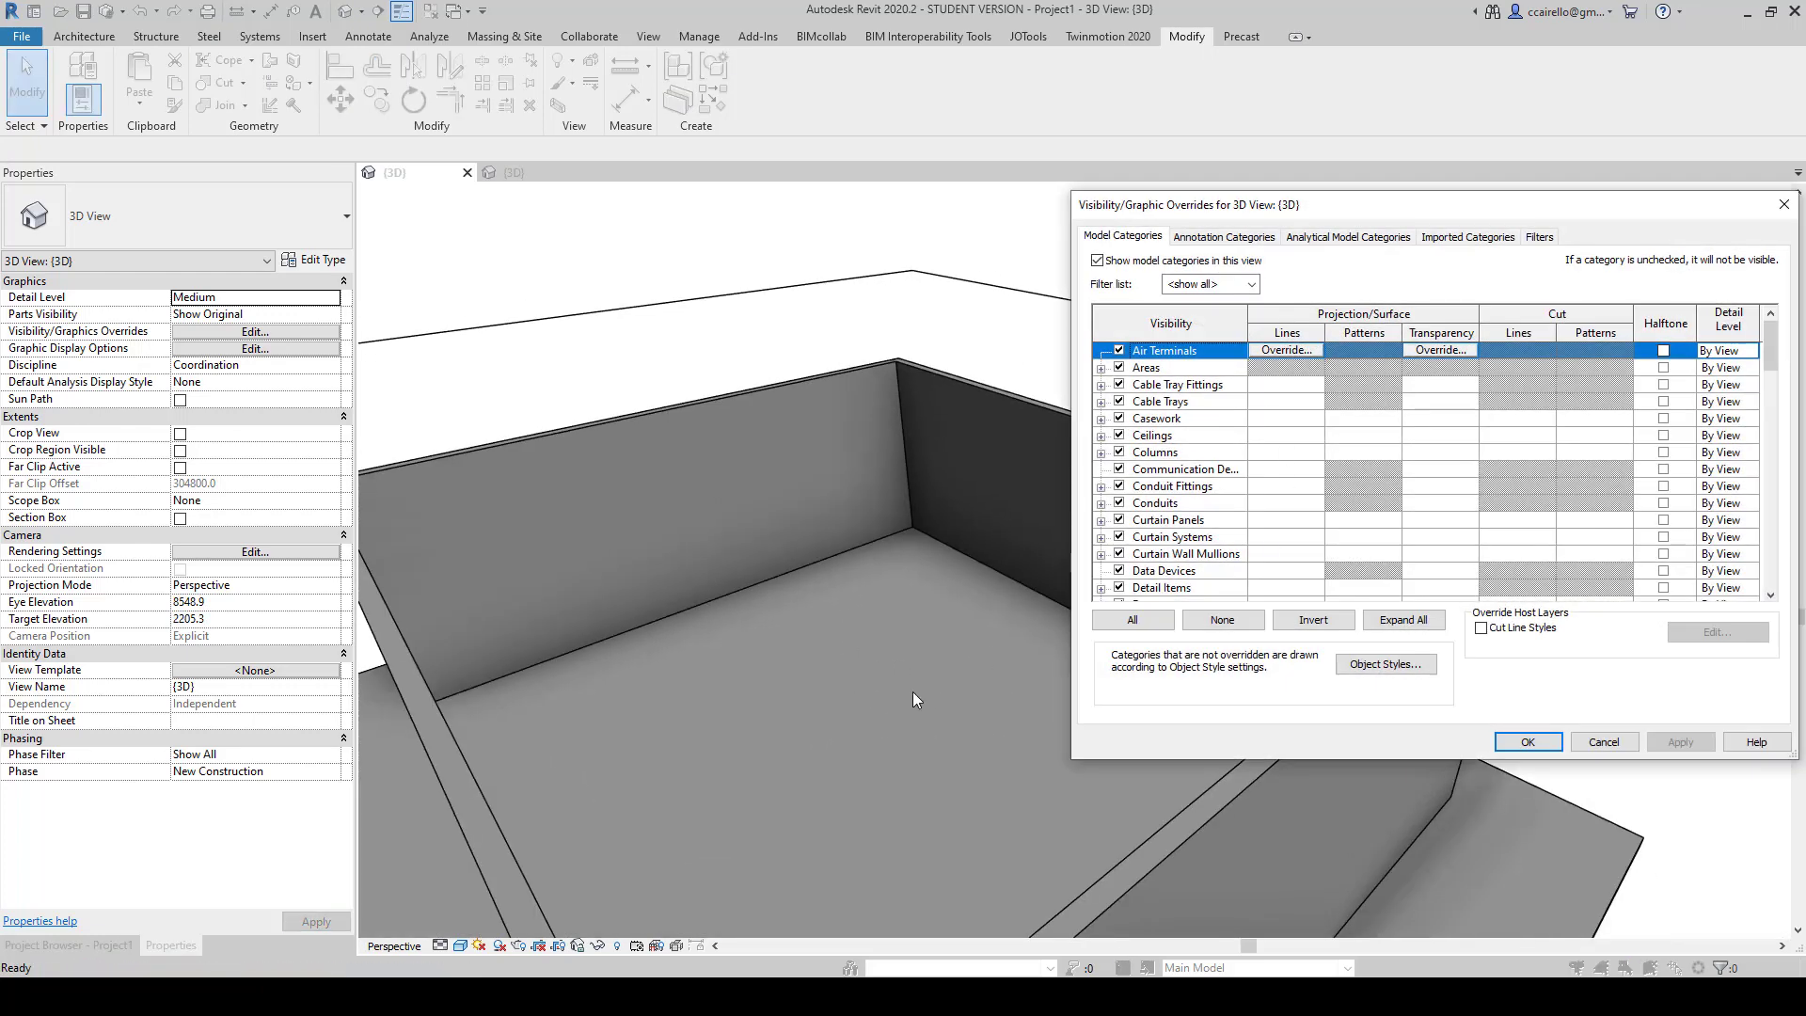
{"action": "left_click", "coordinate": [1209, 502]}
{"action": "scroll", "coordinate": [1199, 506], "scroll_direction": "down", "scroll_amount": 5}
{"action": "left_click", "coordinate": [1151, 506]}
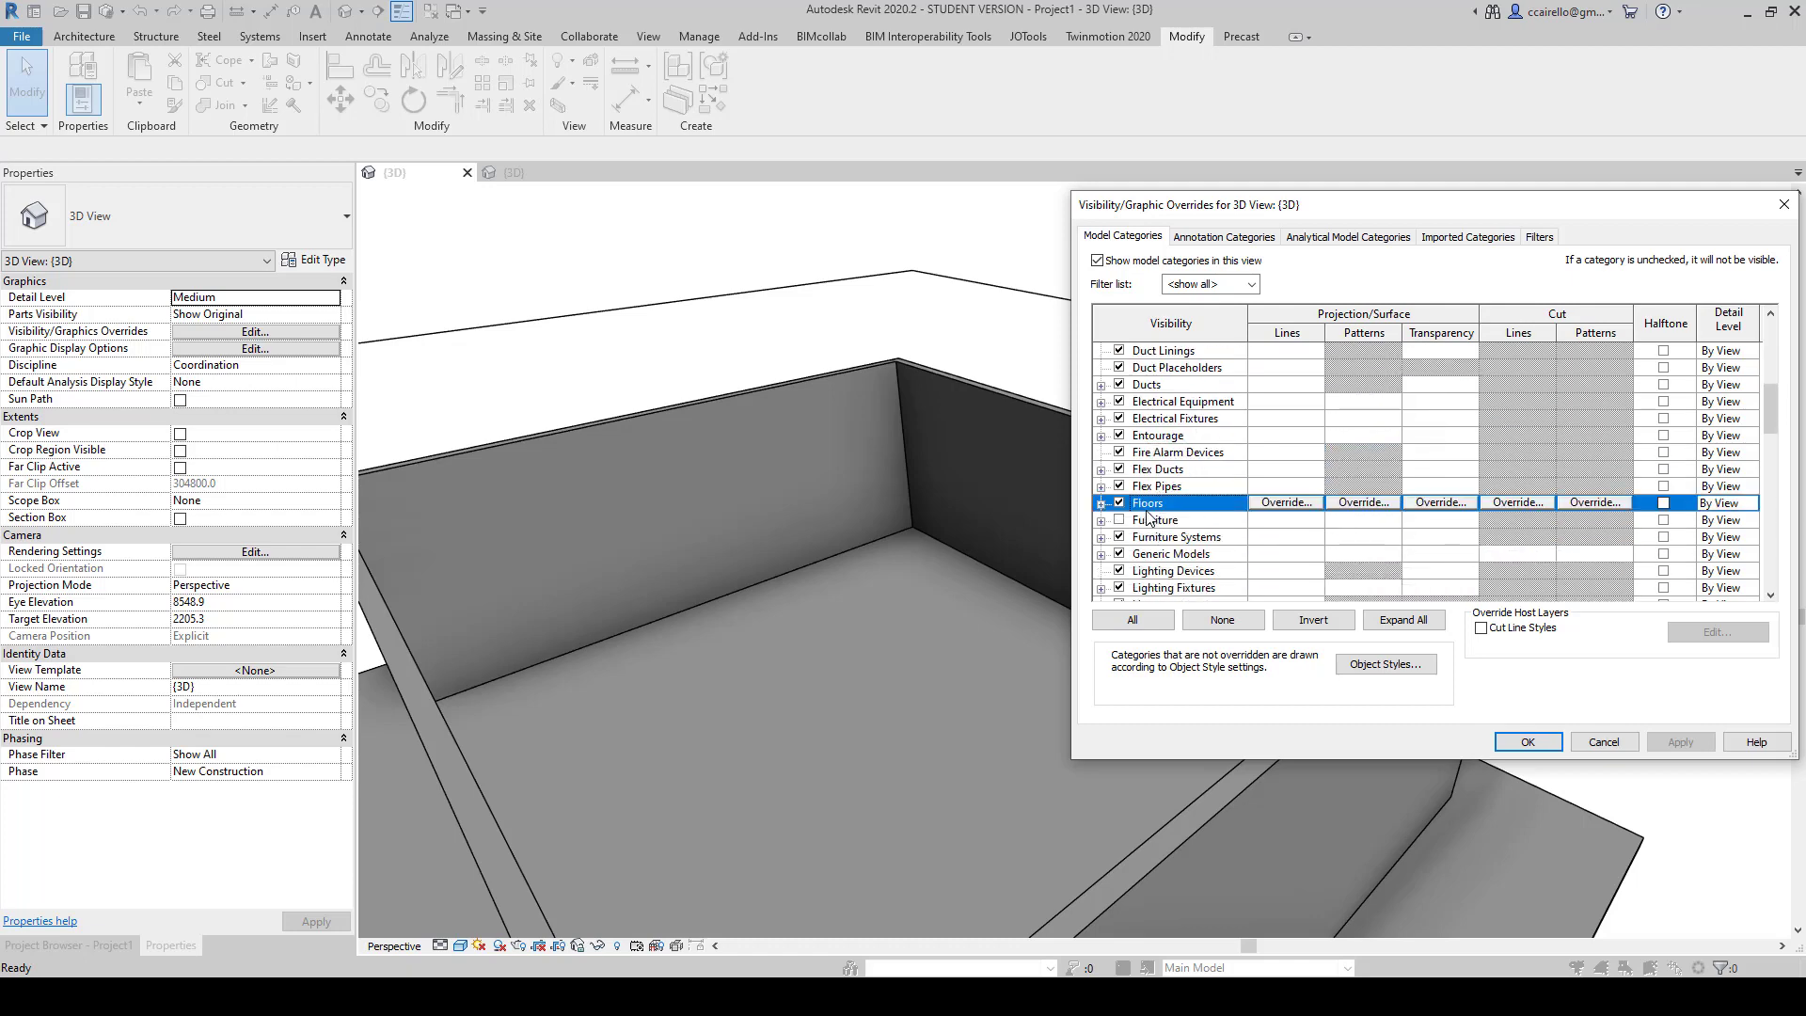
{"action": "left_click", "coordinate": [1146, 521]}
{"action": "left_click", "coordinate": [1119, 520]}
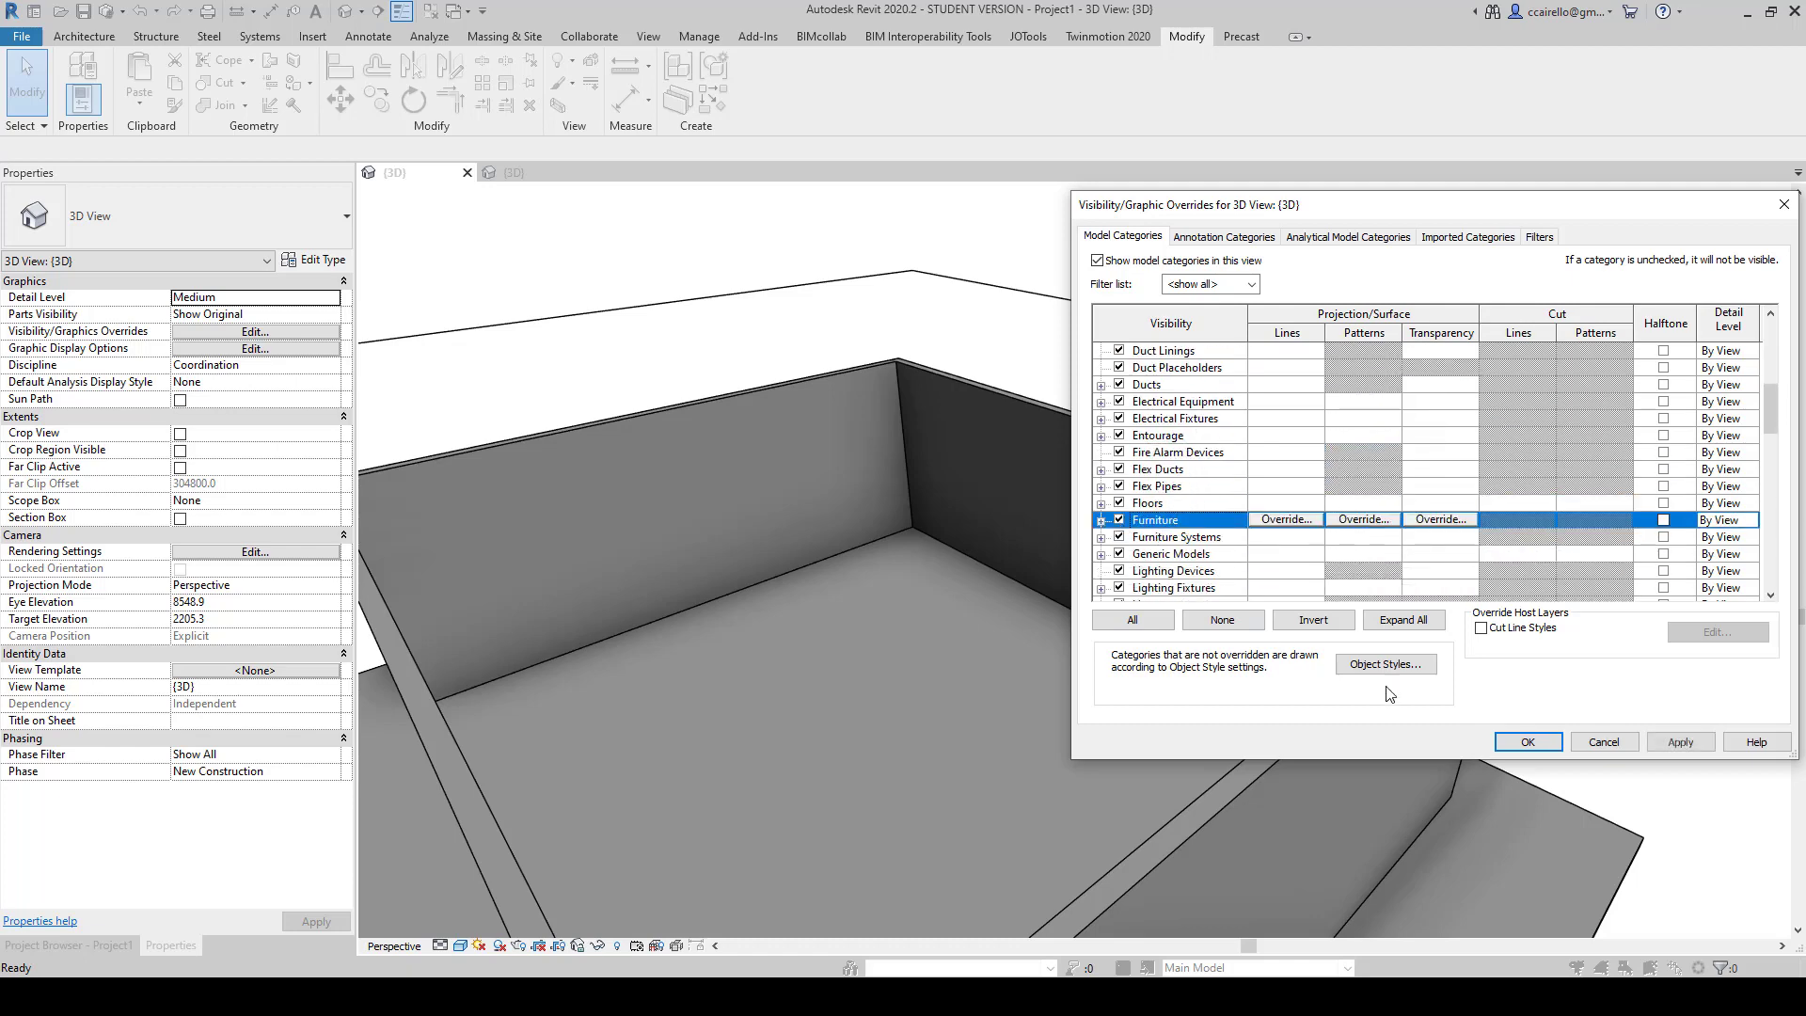
{"action": "left_click", "coordinate": [1529, 743]}
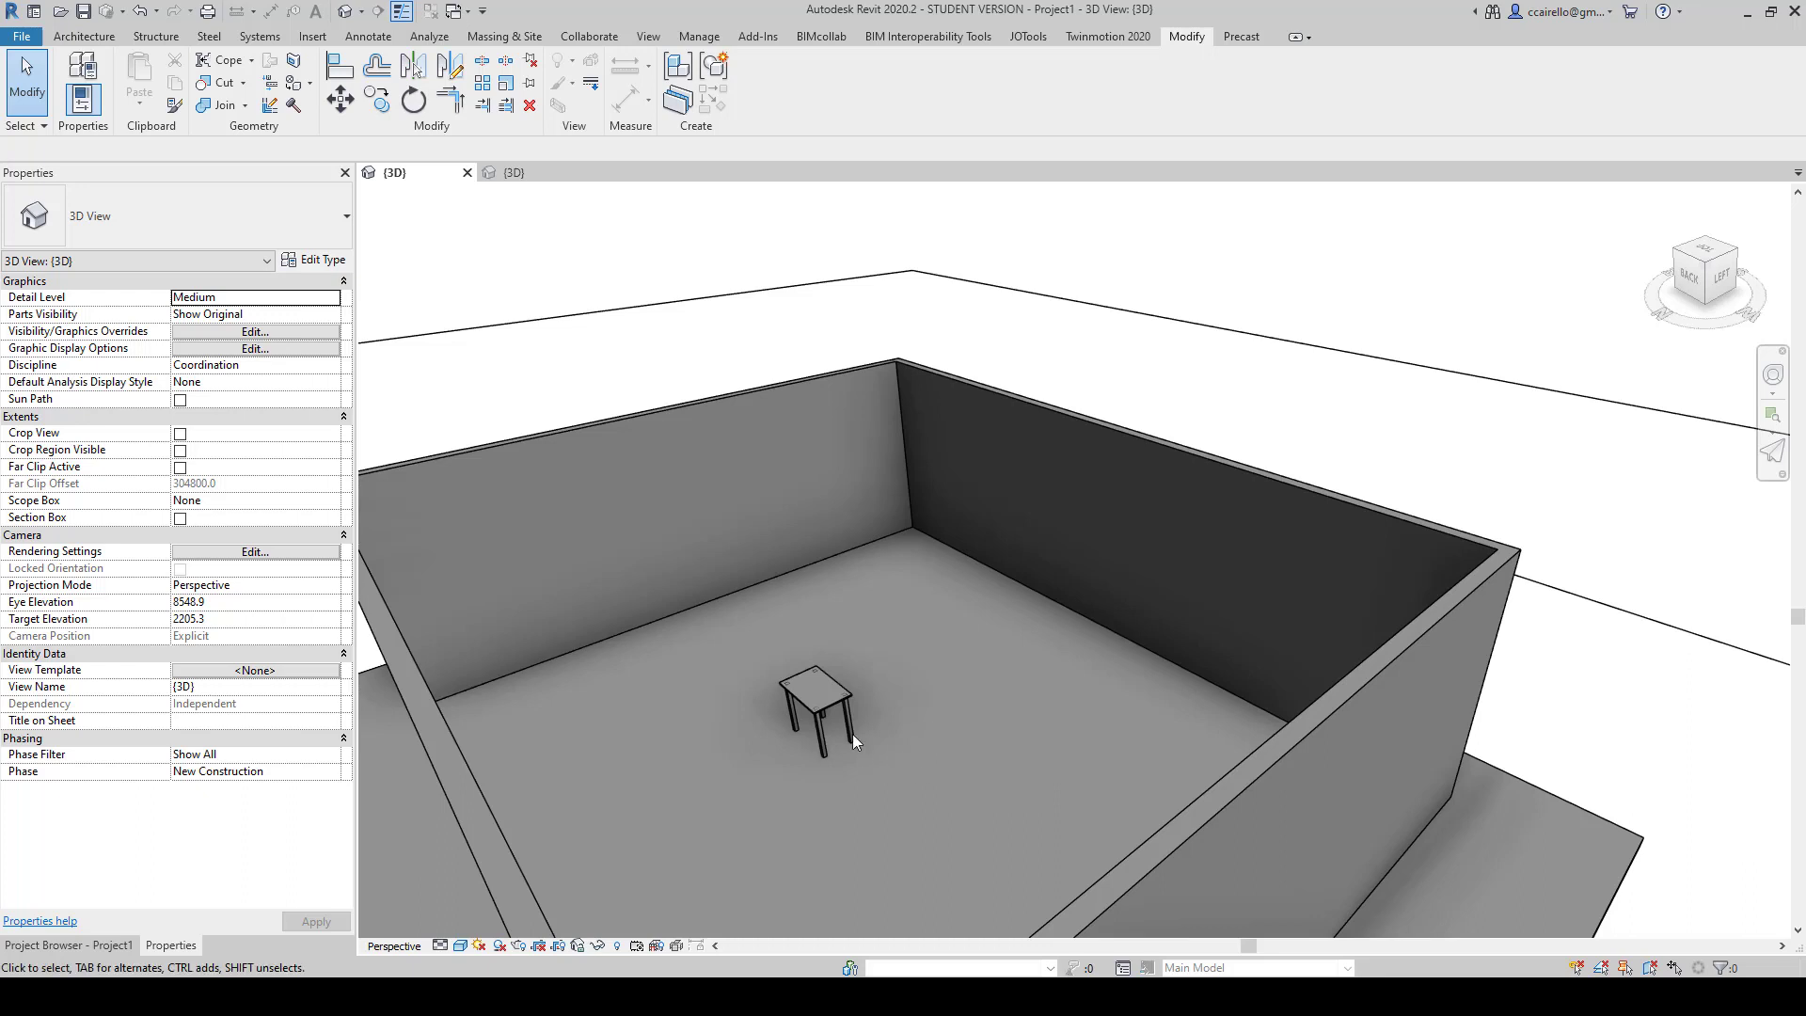
{"action": "left_click", "coordinate": [815, 701]}
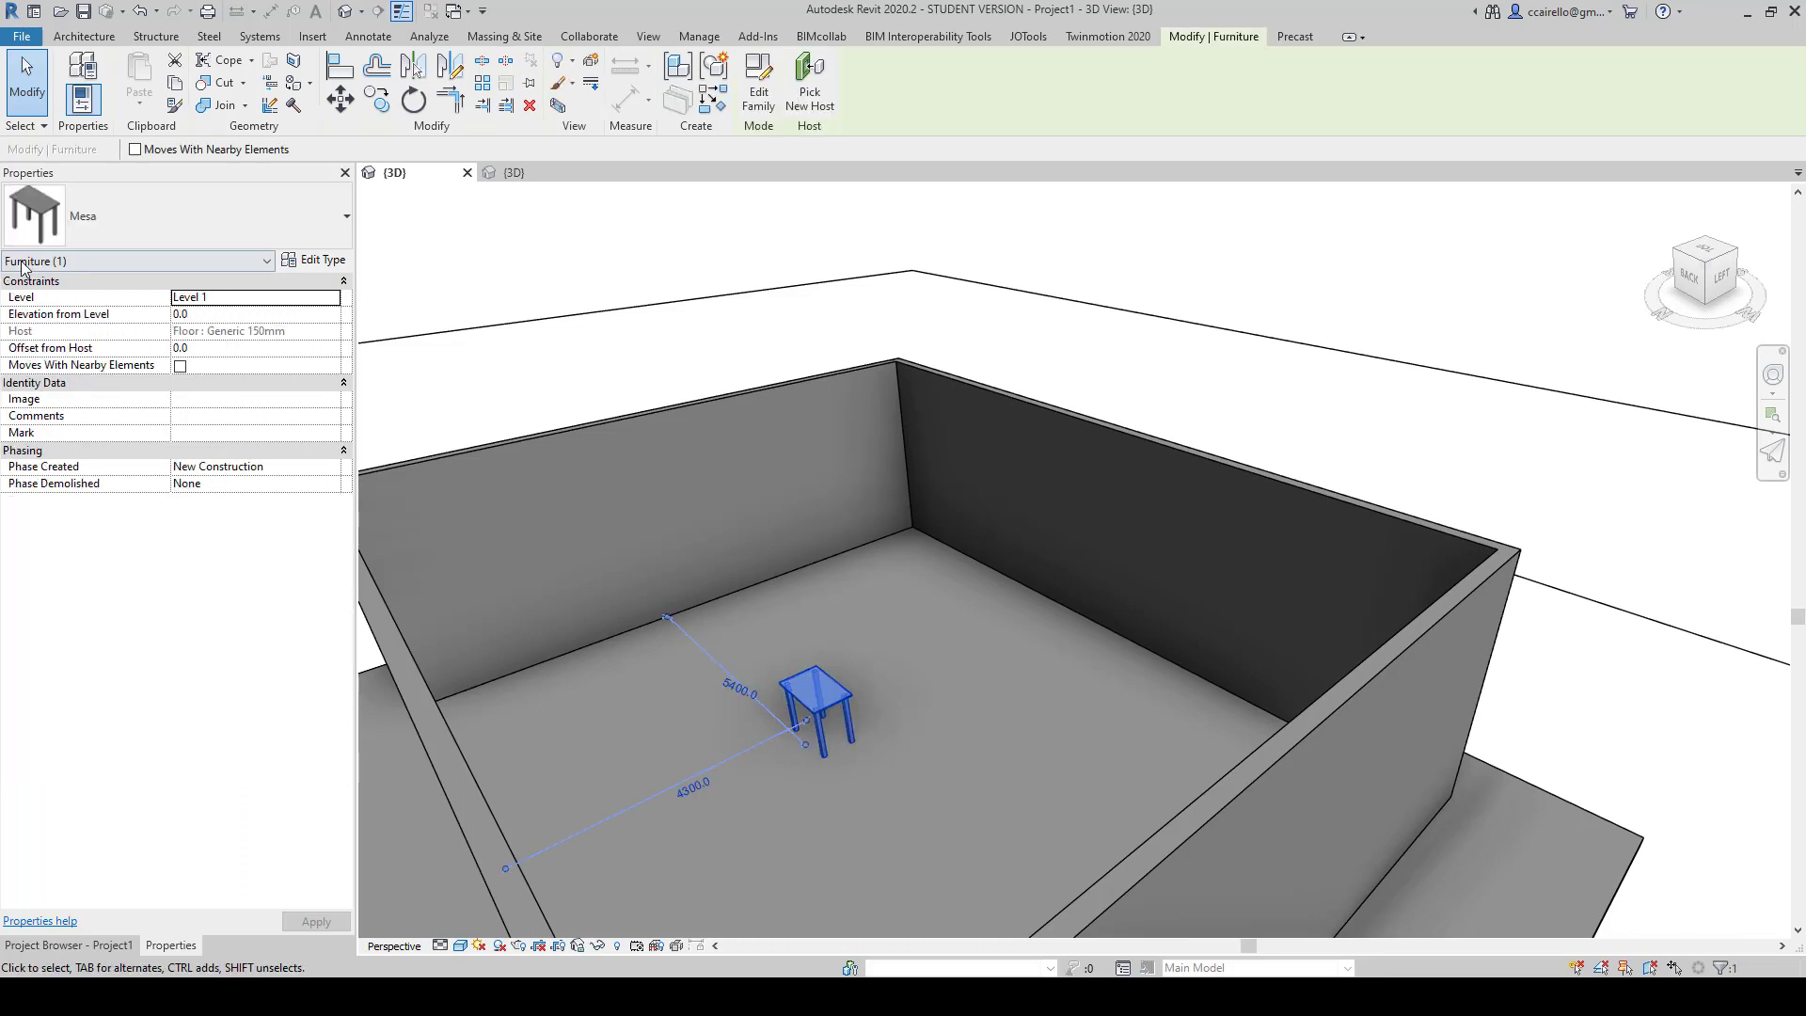